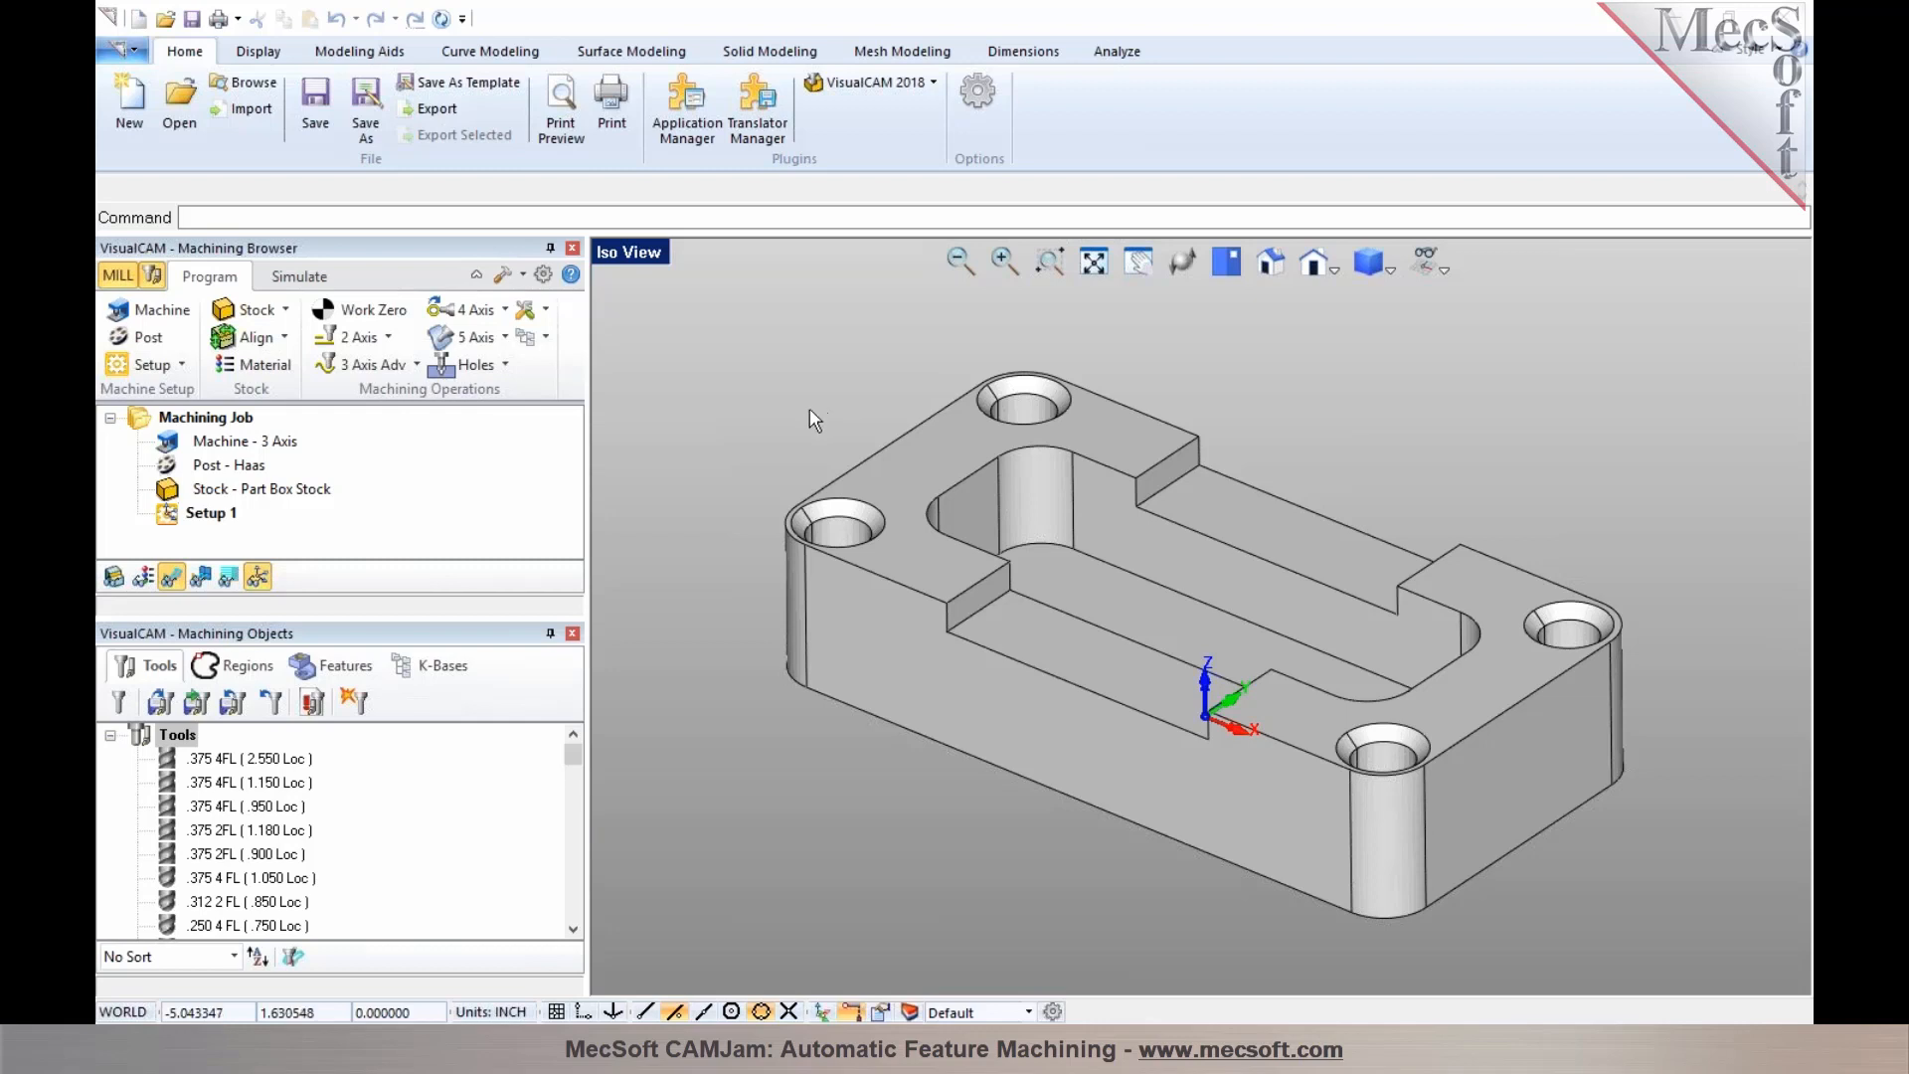
# Open the Features list and dock the Machining Objects panel beside the Machining Browser, resizing it narrower
pyautogui.click(336, 682)
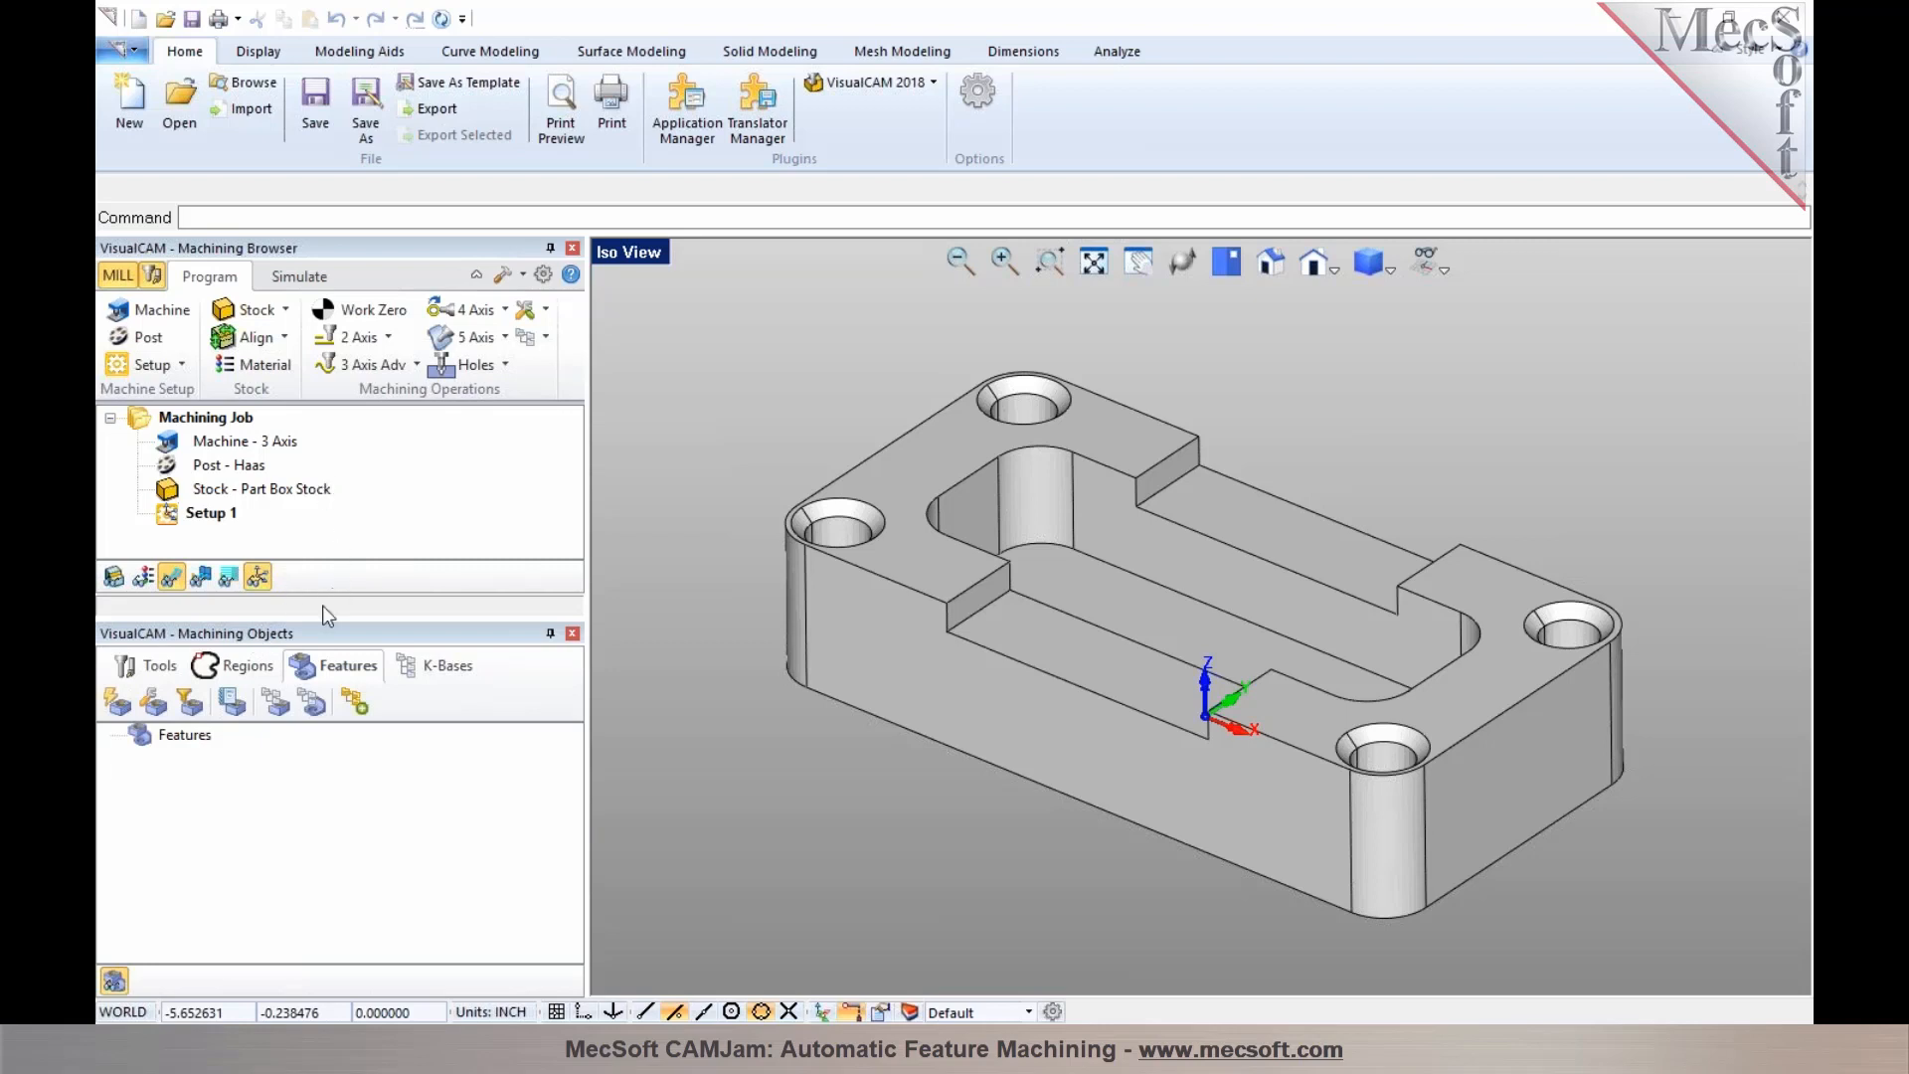
pyautogui.moveTo(320, 634); pyautogui.dragTo(1167, 617)
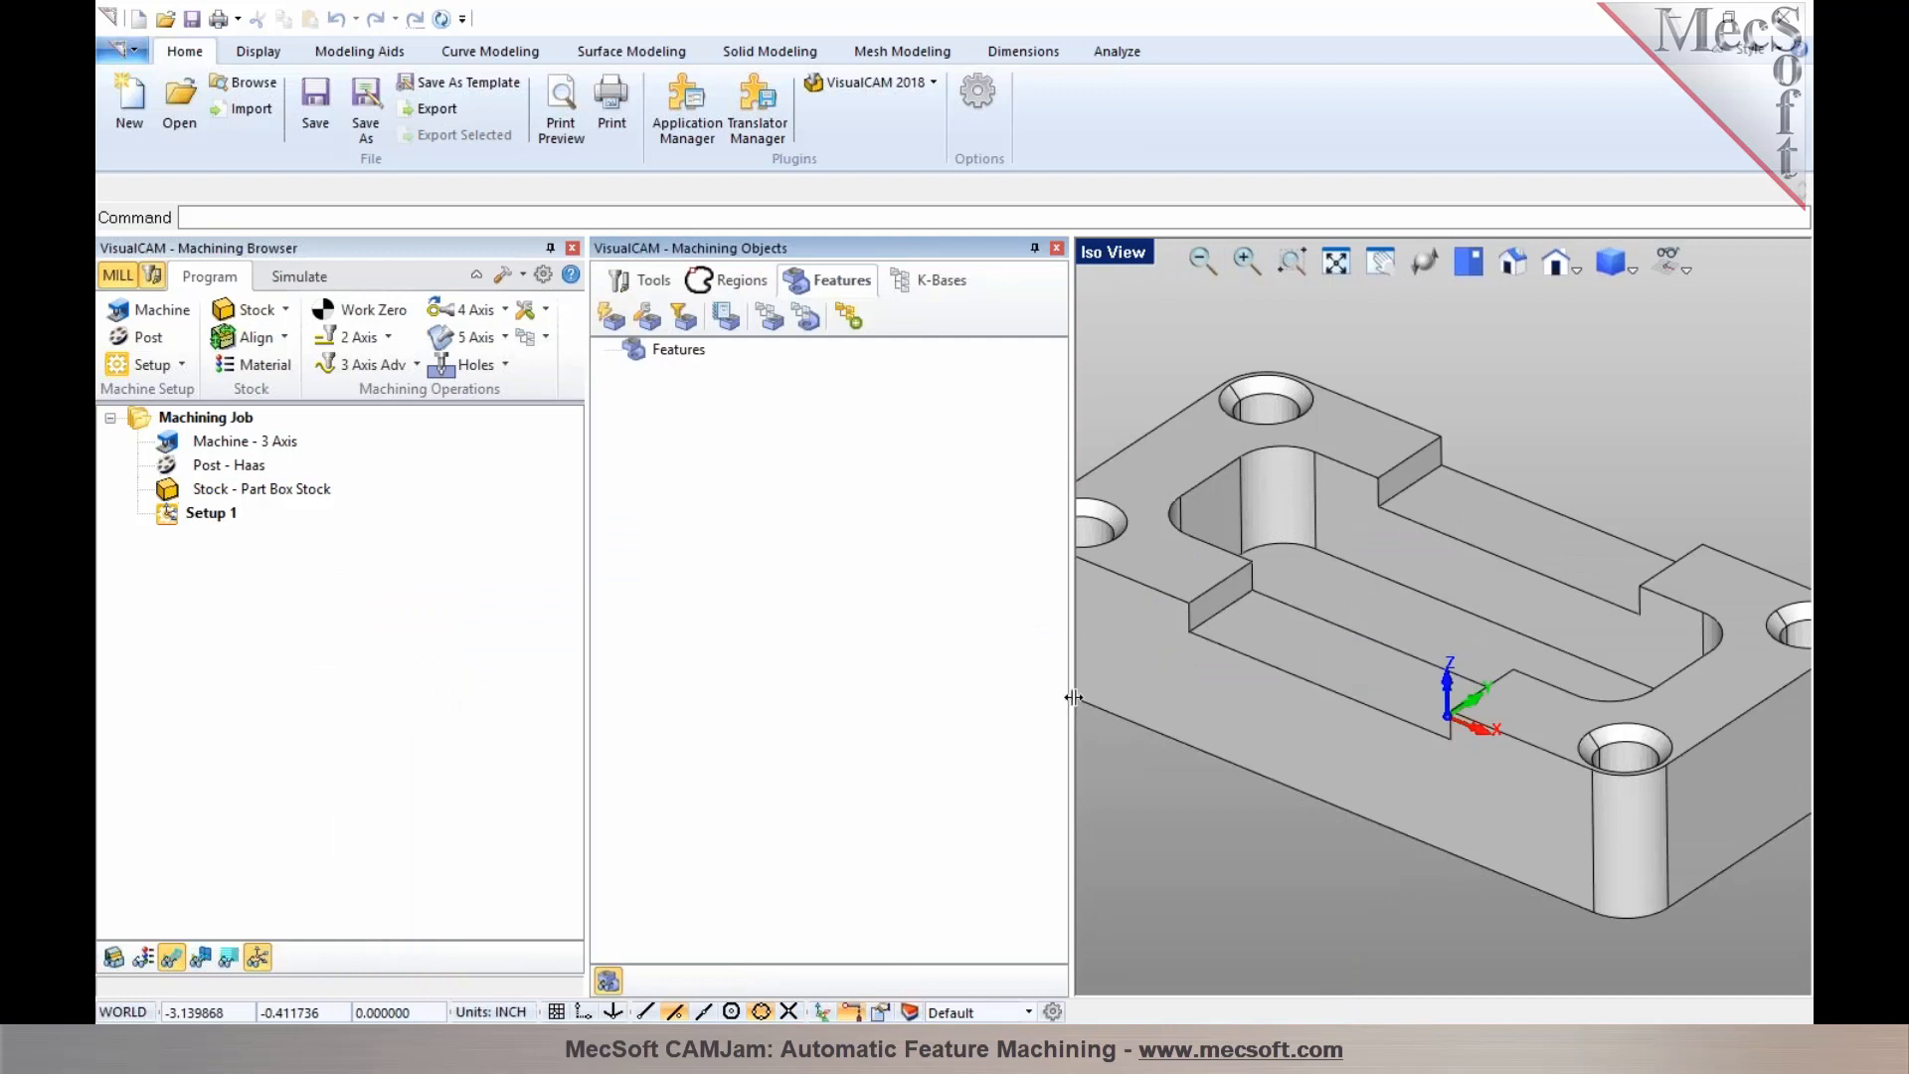
pyautogui.moveTo(1068, 698); pyautogui.dragTo(1004, 695)
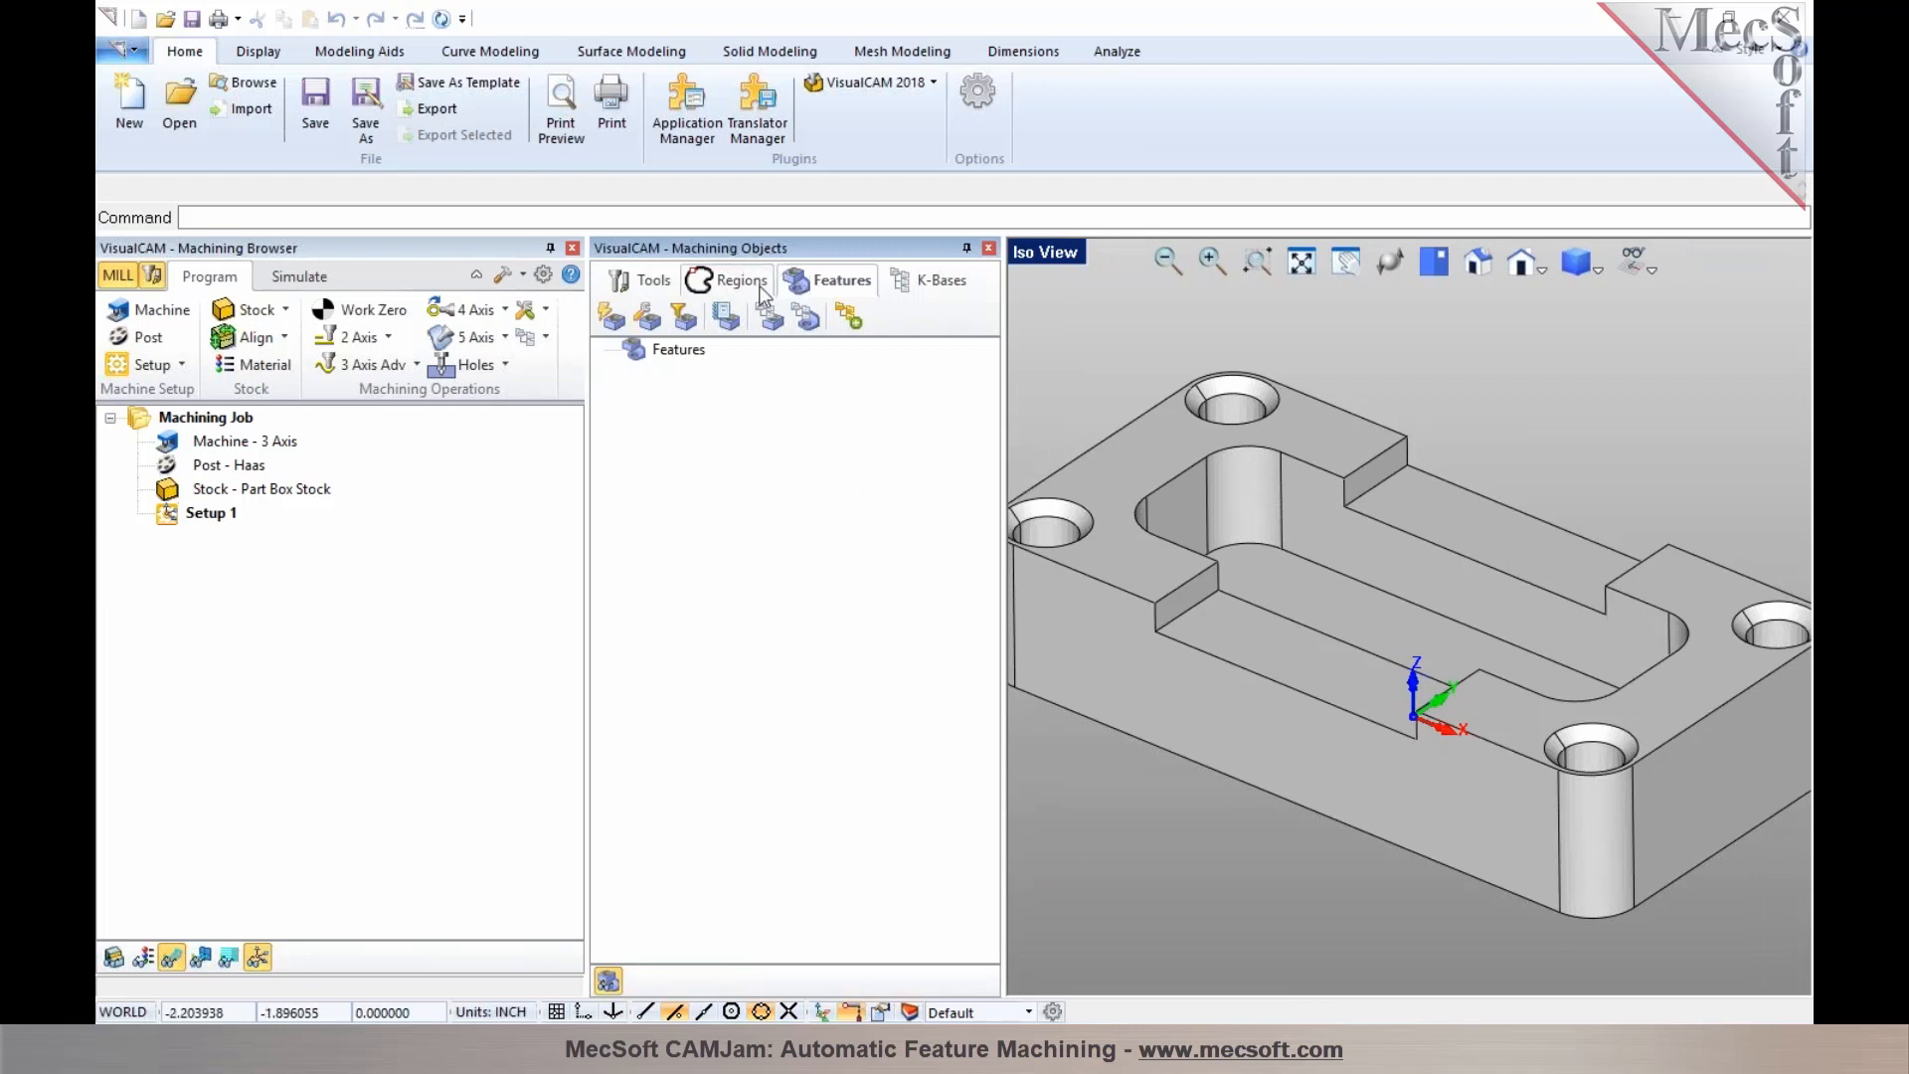
# Run Automatic Feature Detection (AFD) on the part and collapse the resulting Orientation 1 tree
pyautogui.click(610, 318)
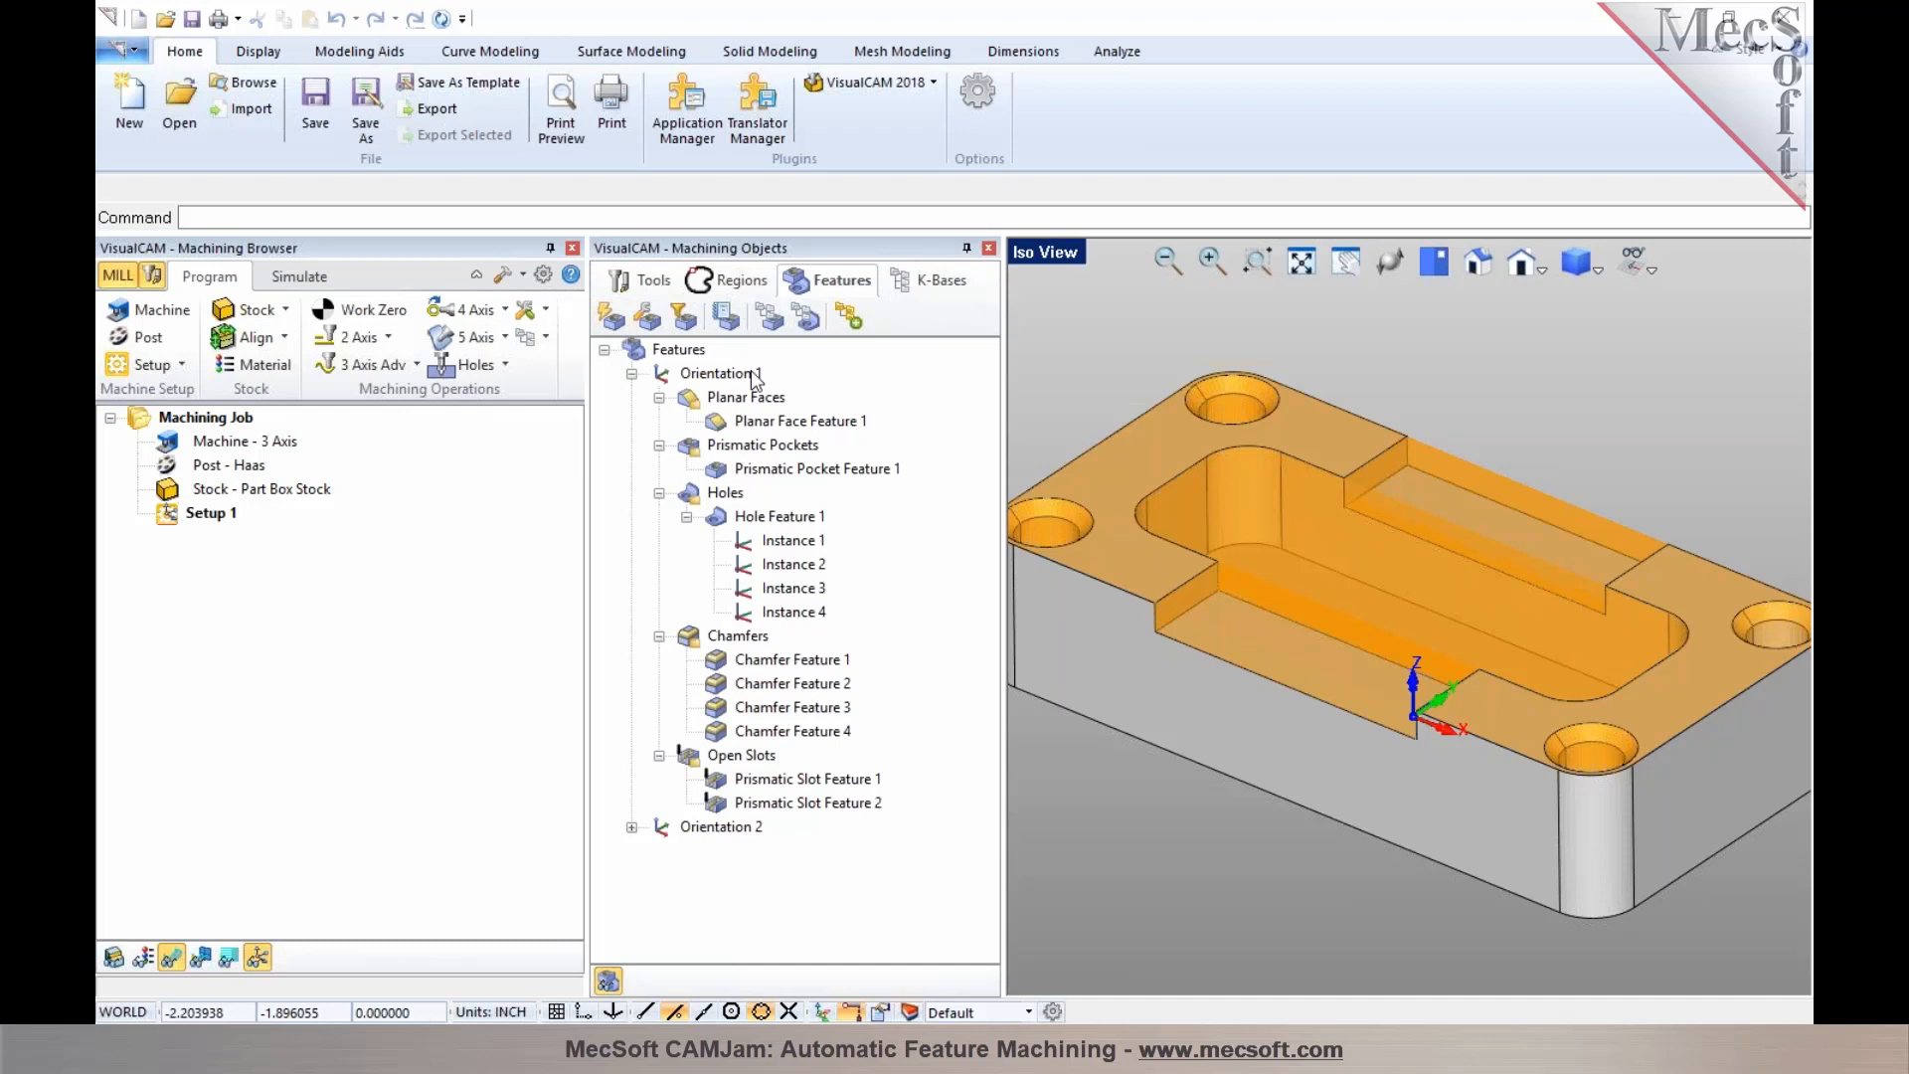
pyautogui.click(693, 383)
pyautogui.click(632, 374)
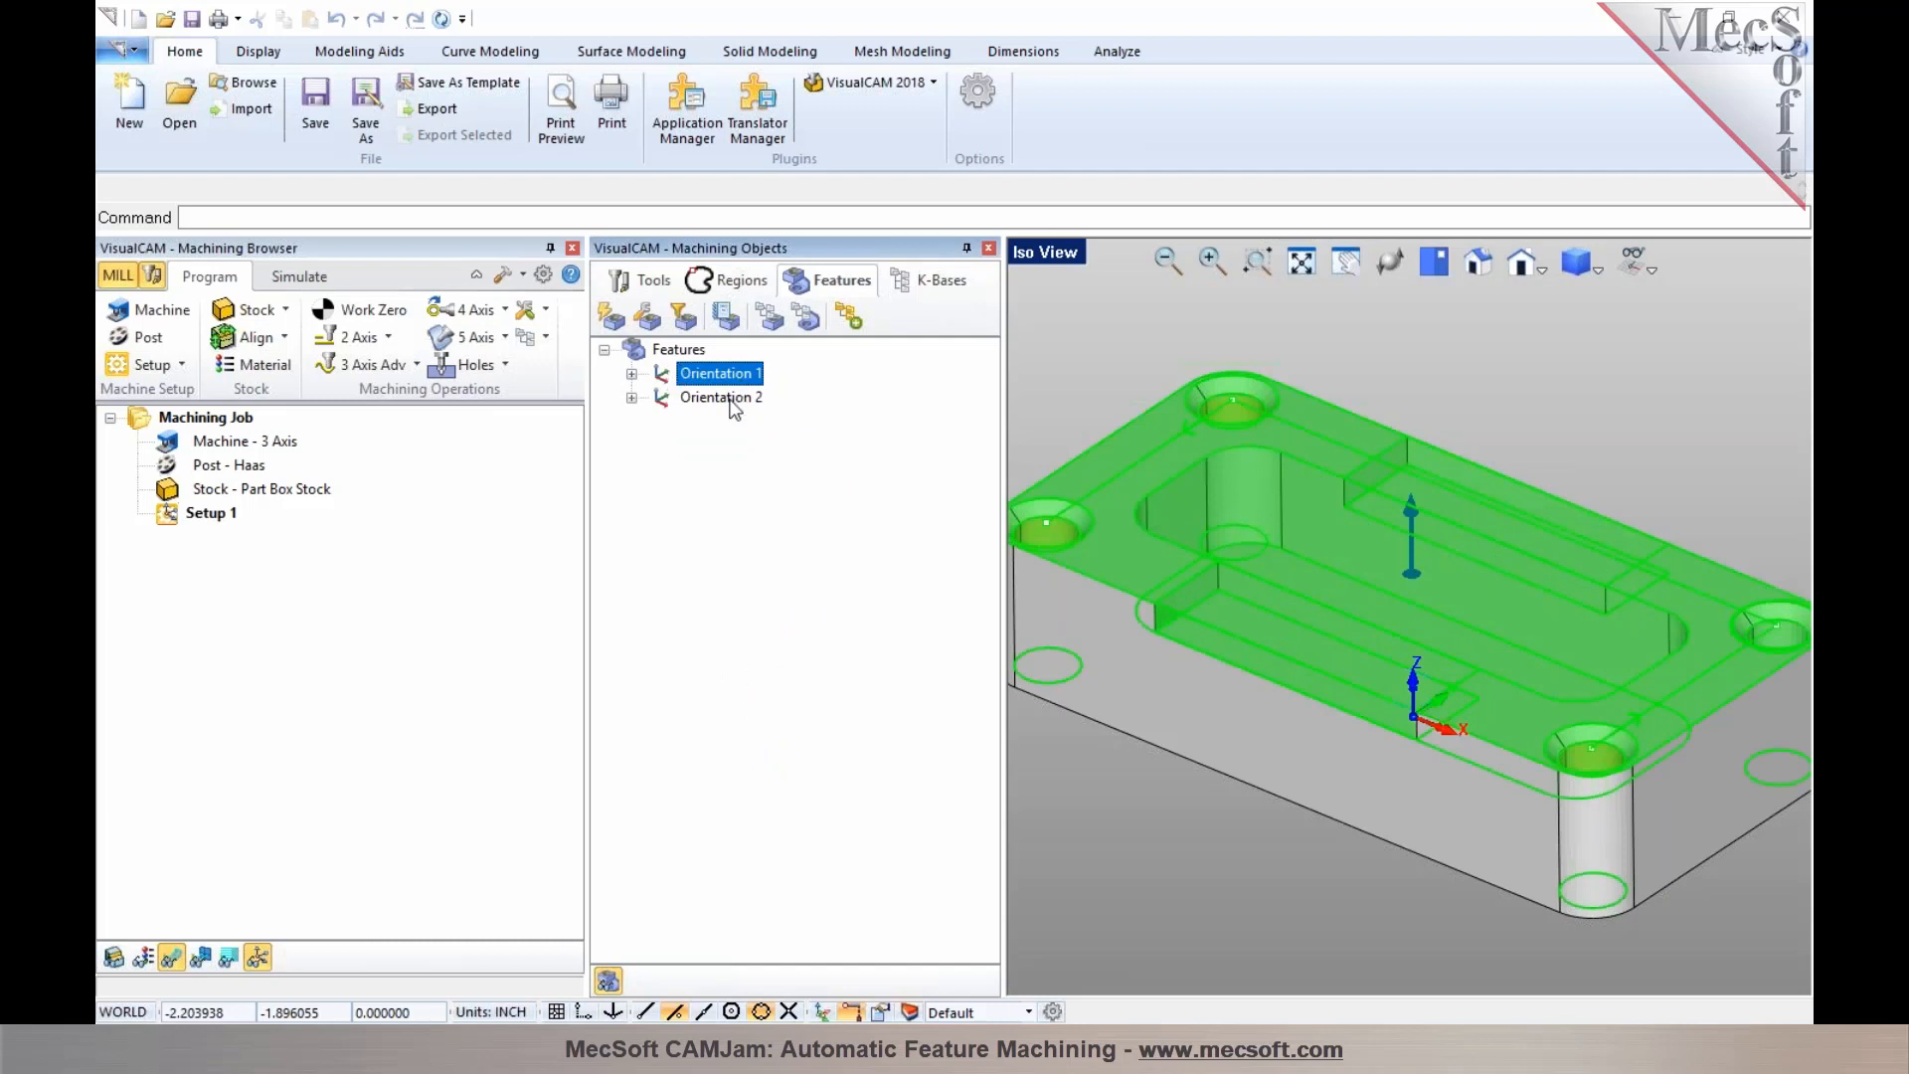
# Highlight Orientation 2 and Orientation 1 on the model and rotate and zoom the view to inspect them
pyautogui.click(729, 397)
pyautogui.click(715, 377)
pyautogui.click(1238, 855)
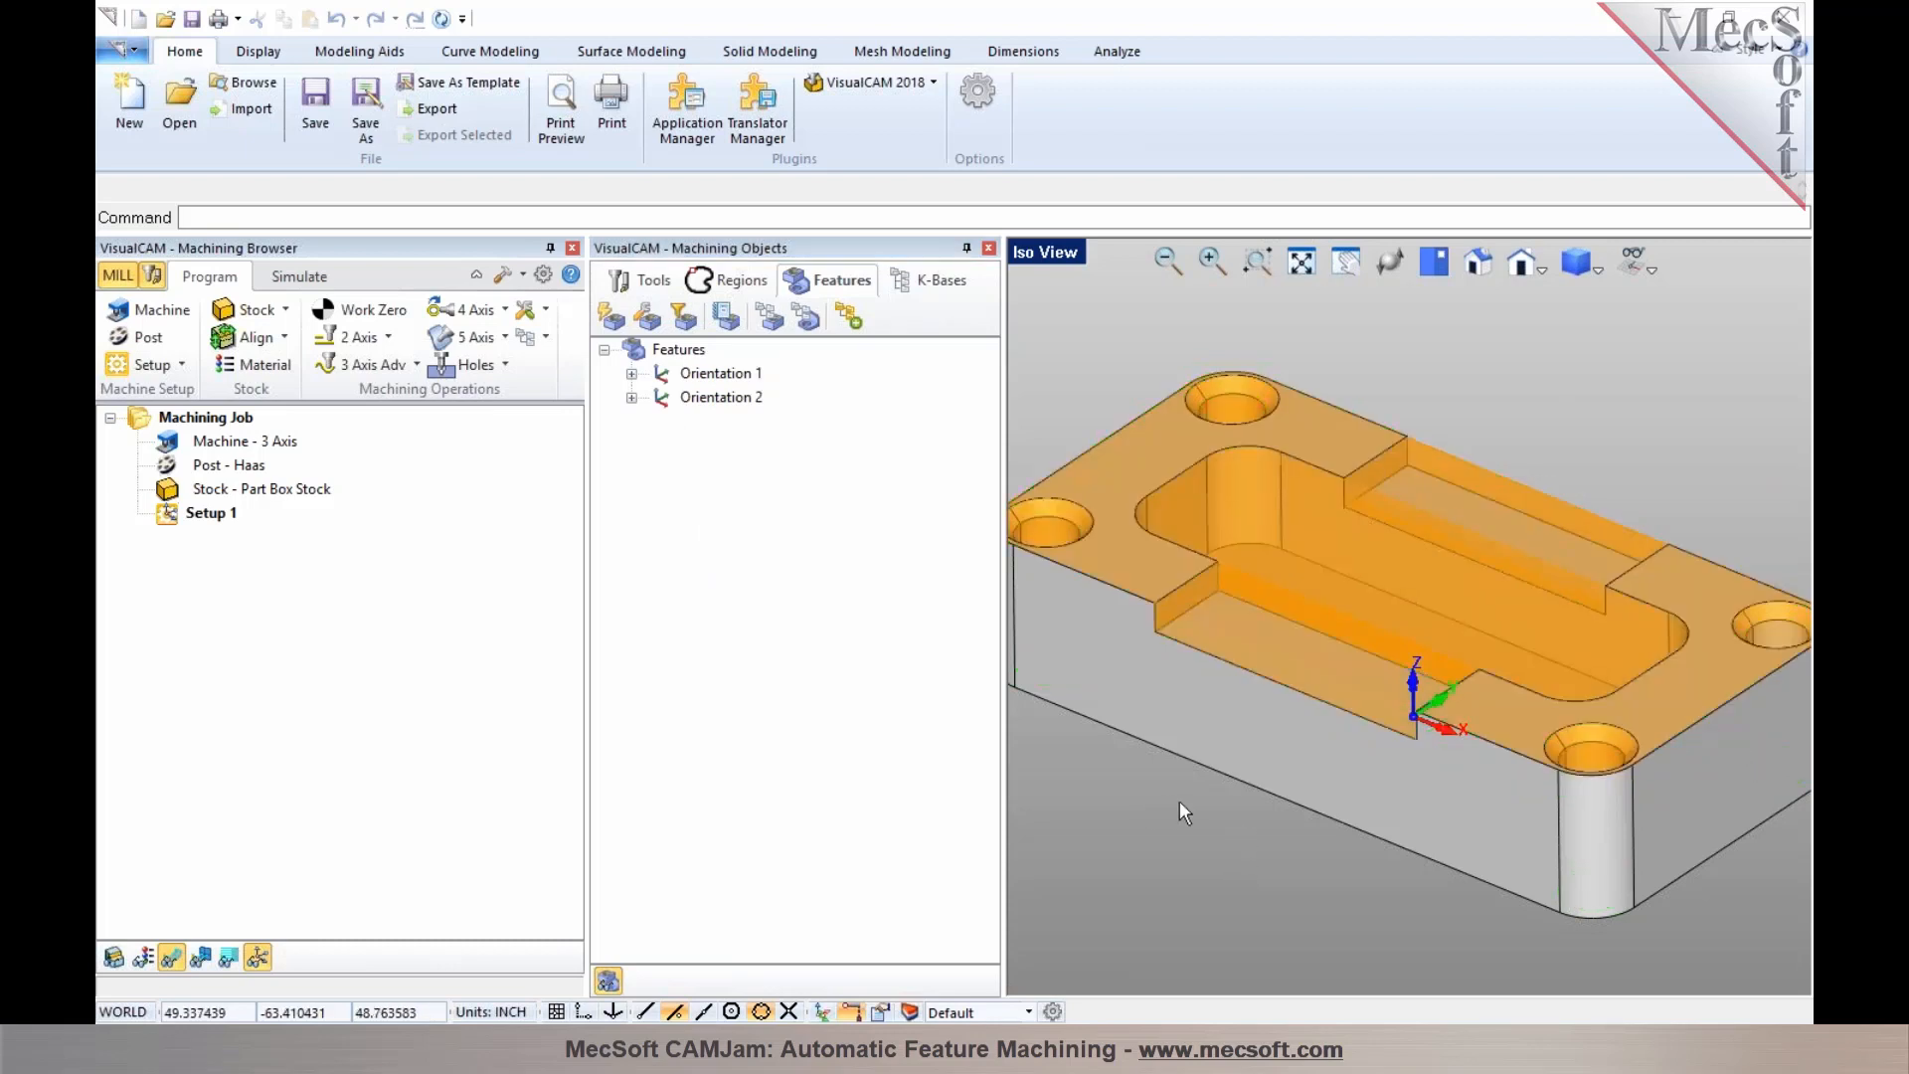
pyautogui.scroll(1, 1179, 801)
pyautogui.scroll(-4, 1299, 540)
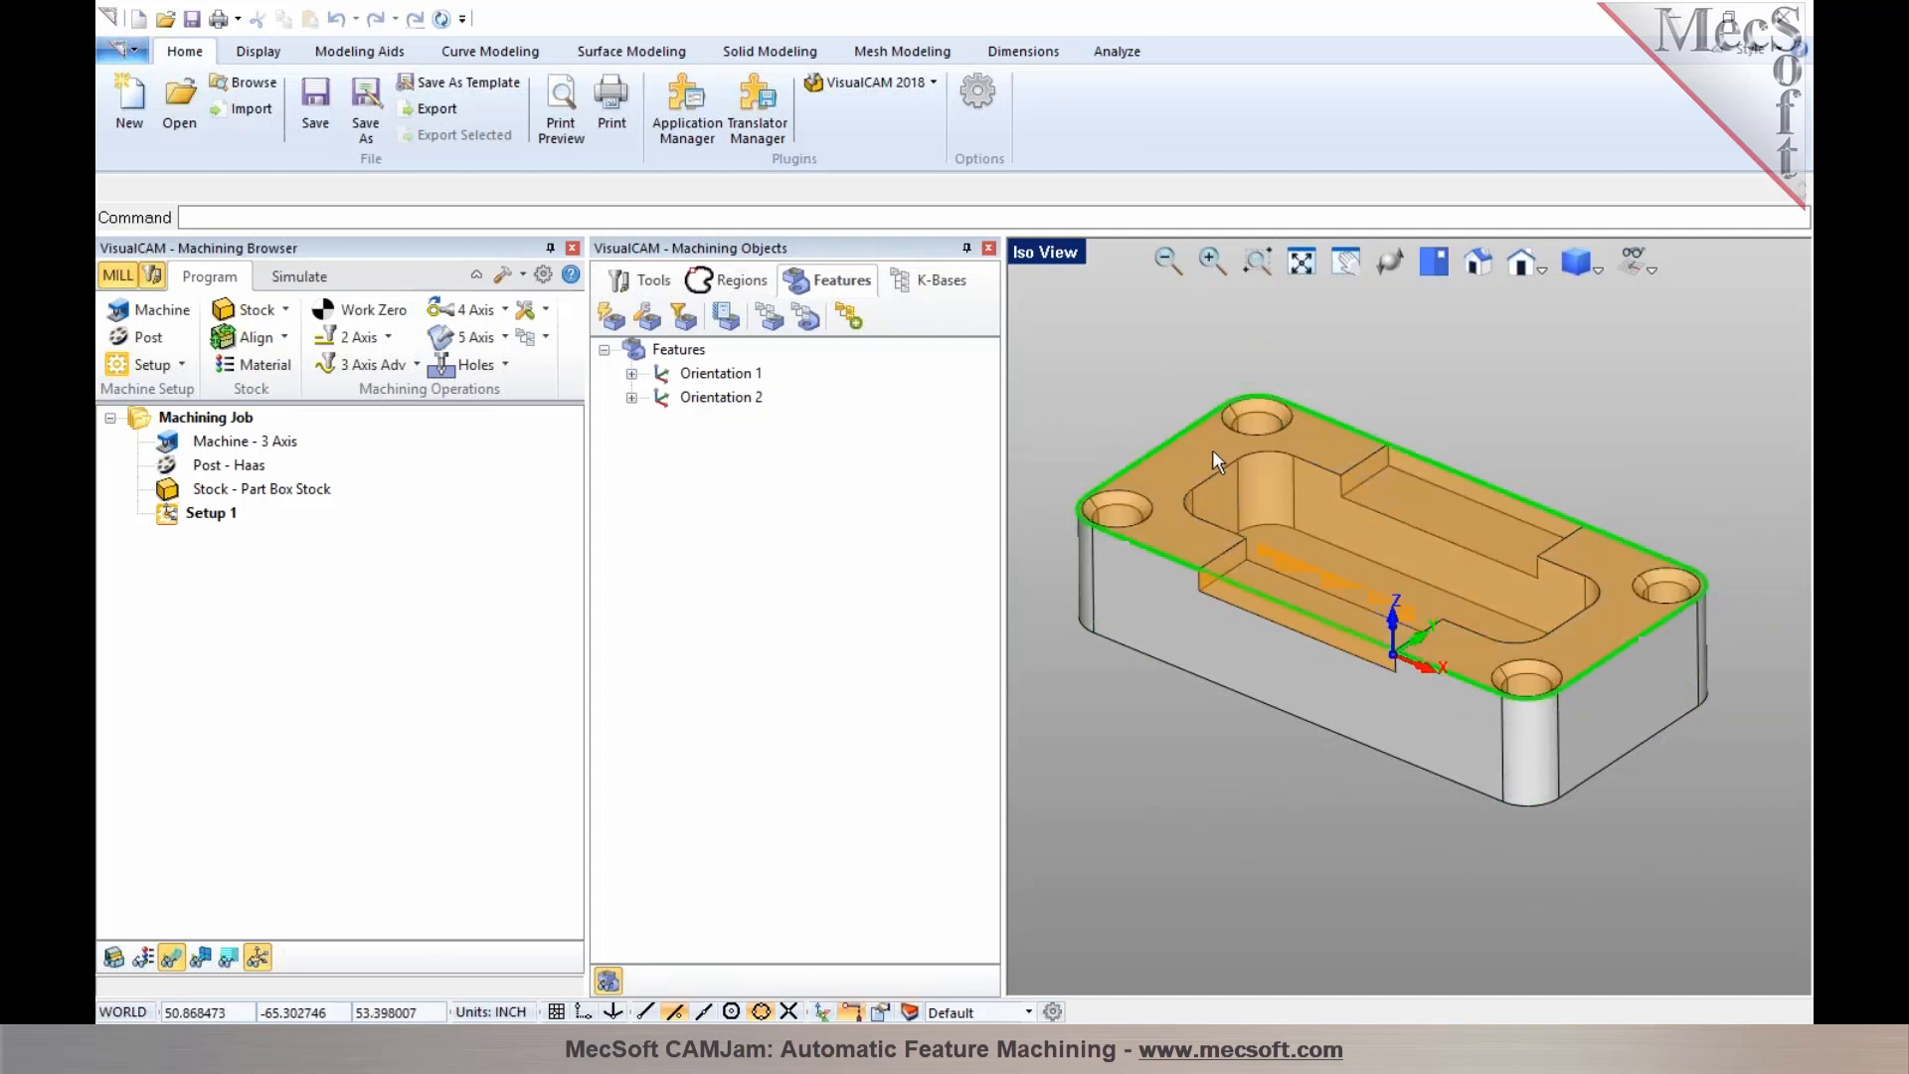
pyautogui.moveTo(1240, 874); pyautogui.dragTo(1226, 865, button='middle')
pyautogui.moveTo(1258, 795); pyautogui.dragTo(1371, 711, button='middle')
pyautogui.moveTo(1531, 593); pyautogui.dragTo(1258, 705, button='middle')
# Compare the Orientation 1 and Orientation 2 highlights on the part from a tilted view
pyautogui.click(695, 380)
pyautogui.click(663, 380)
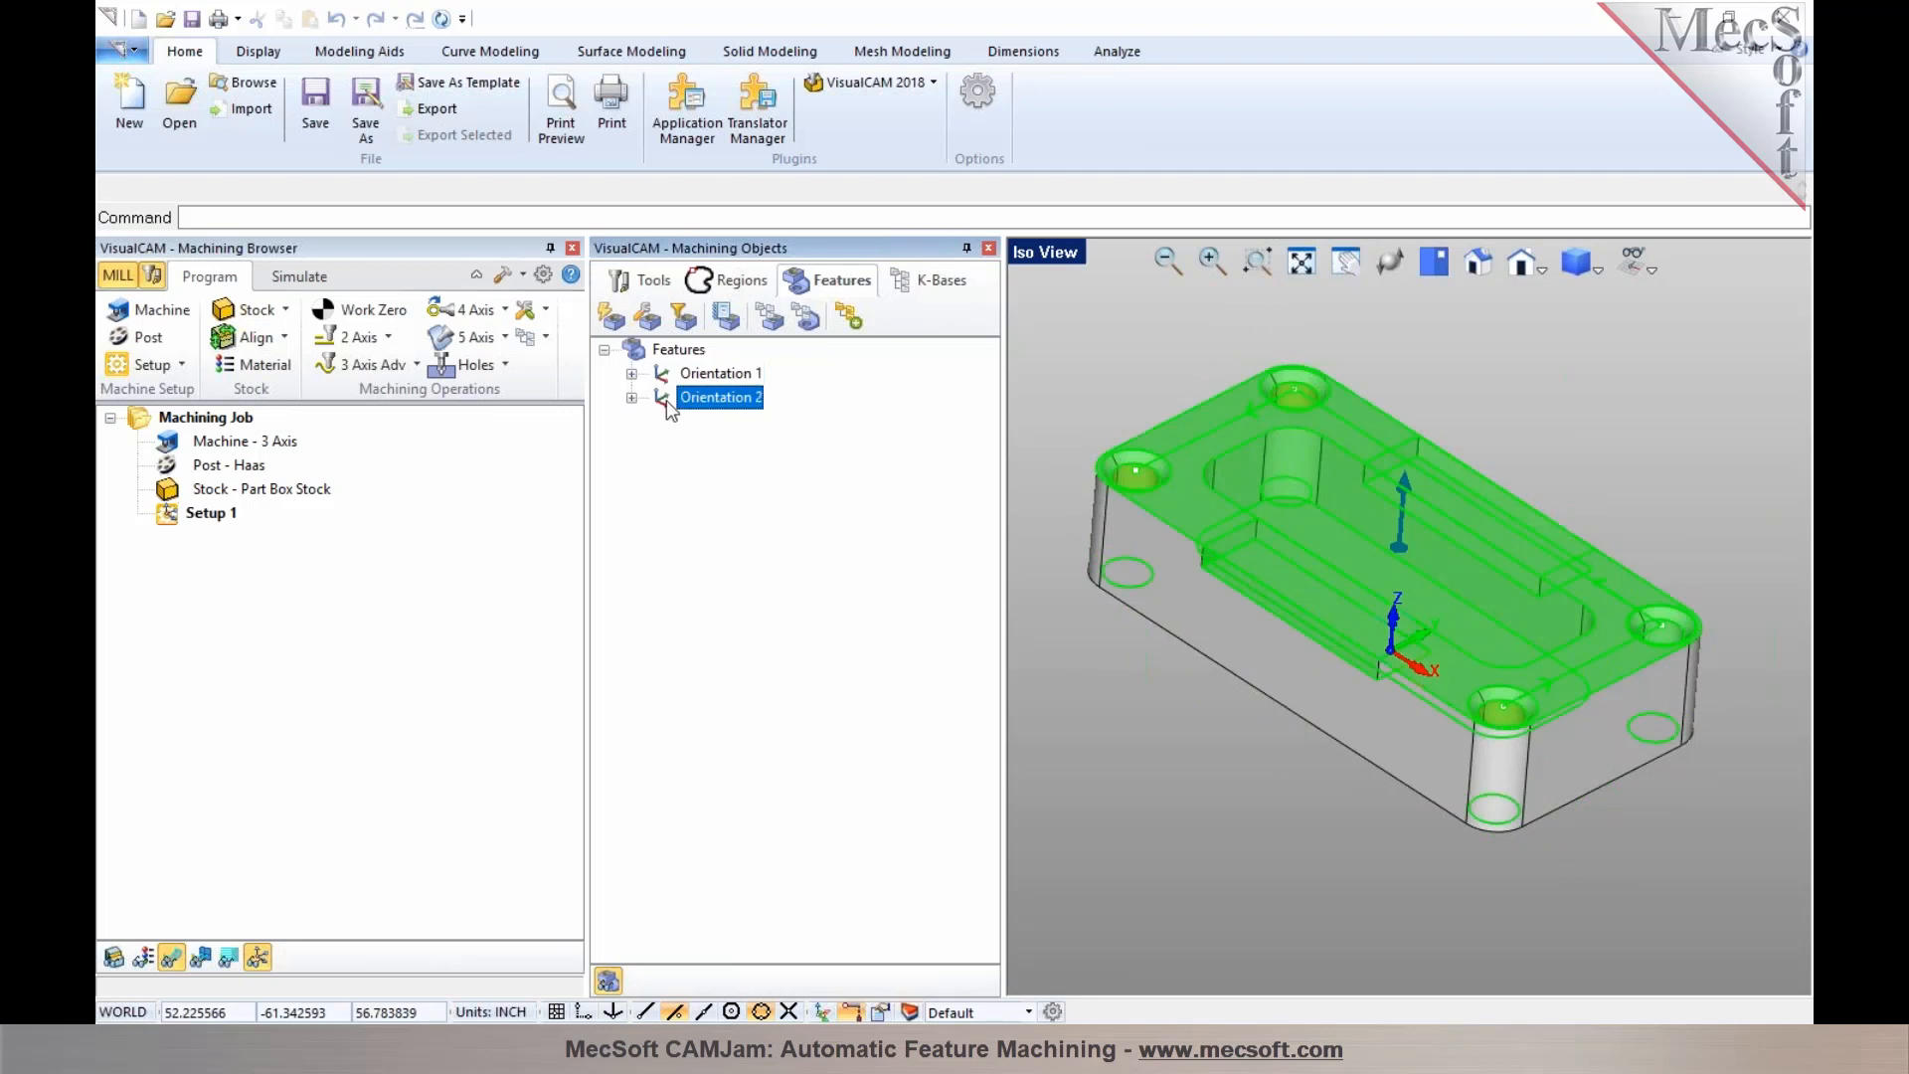
pyautogui.click(667, 399)
pyautogui.click(662, 377)
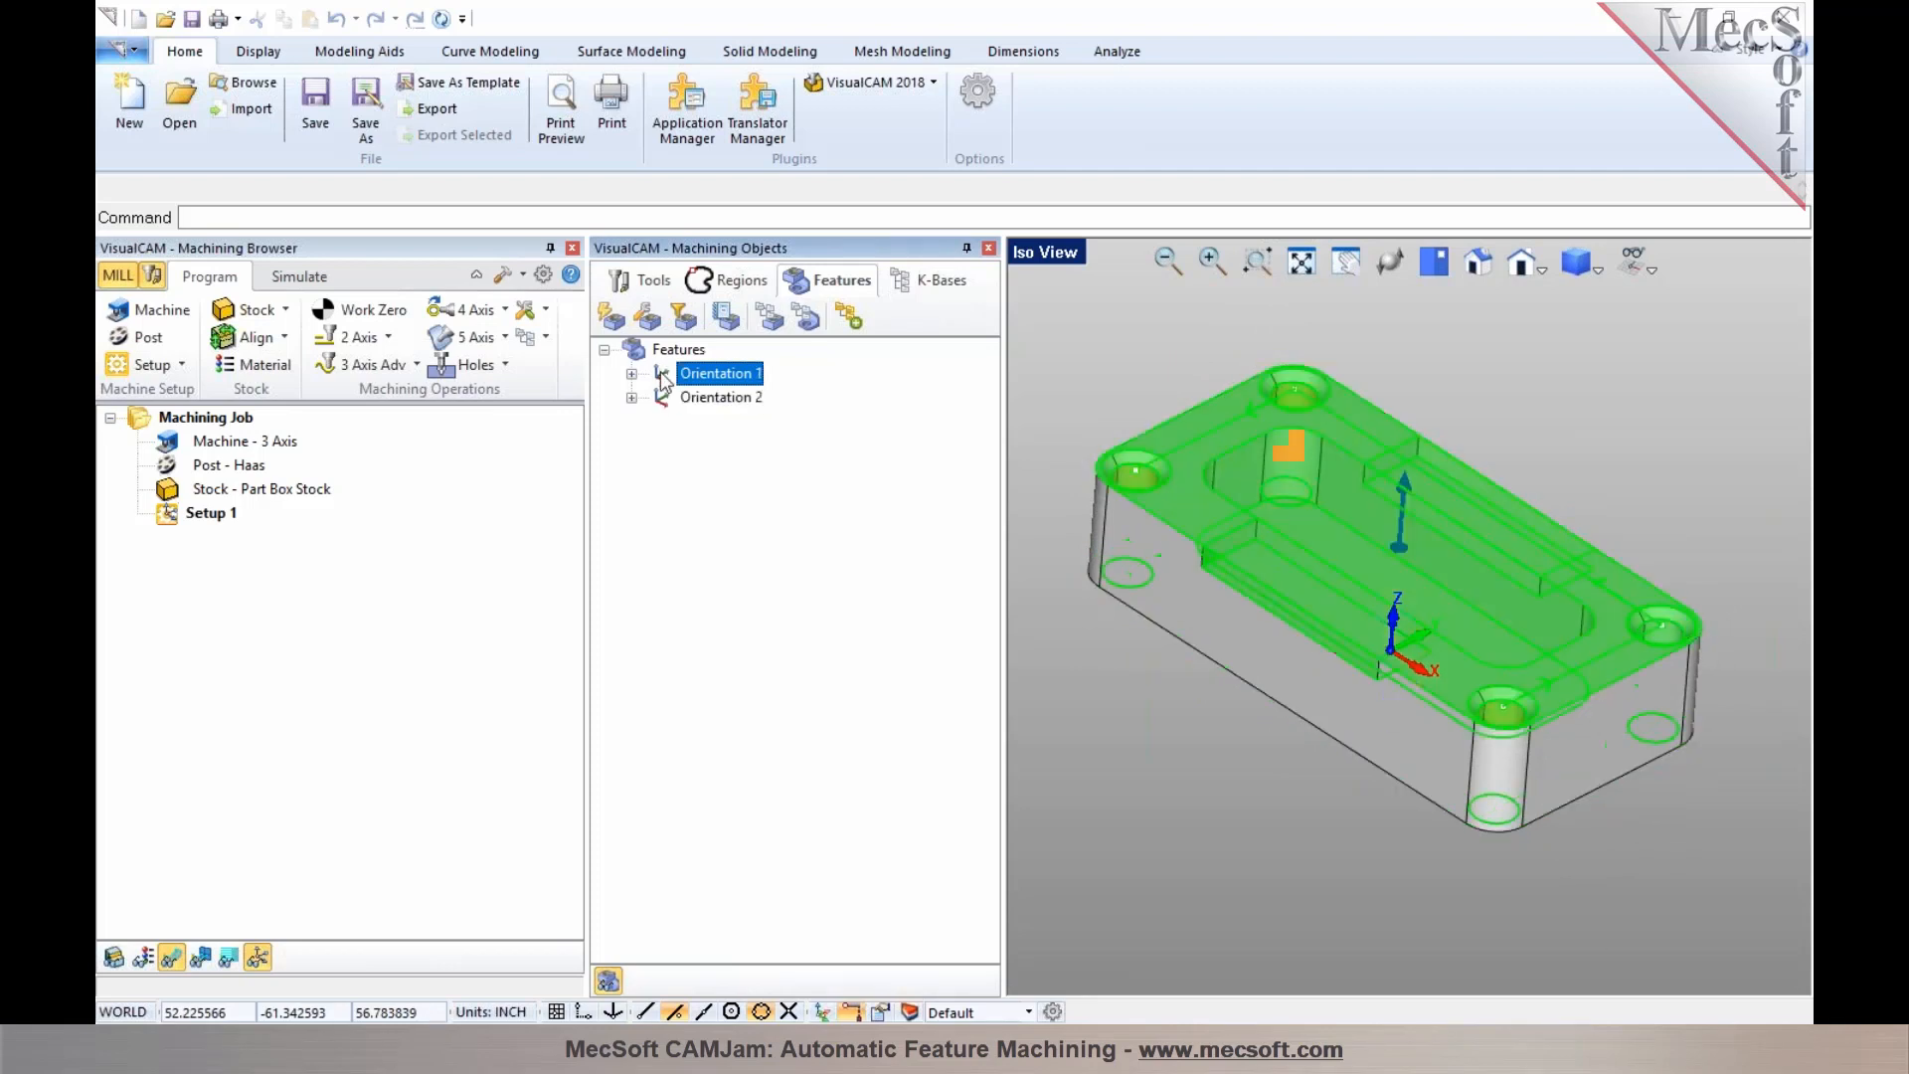
pyautogui.moveTo(1220, 788)
pyautogui.mouseDown(button='middle')
pyautogui.moveTo(1265, 793)
pyautogui.moveTo(1201, 774)
pyautogui.mouseUp(button='middle')
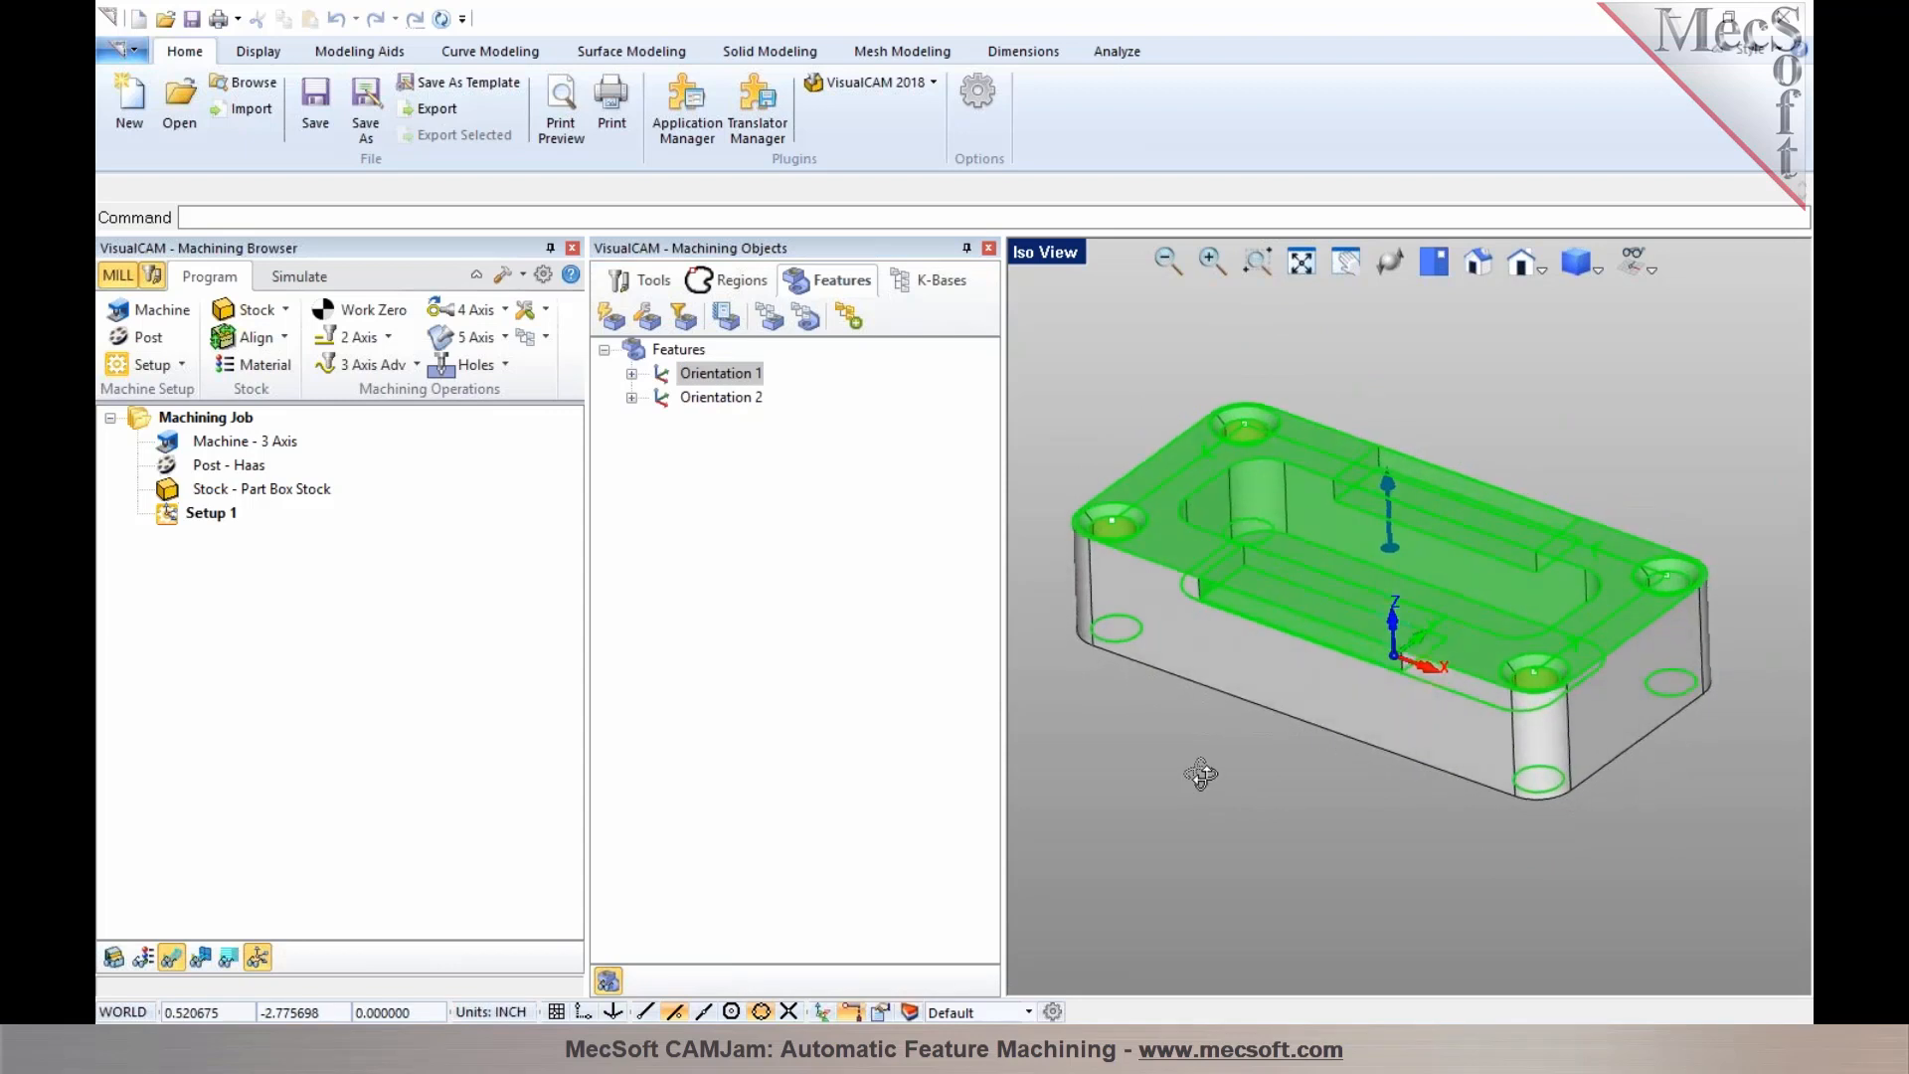
pyautogui.click(1169, 826)
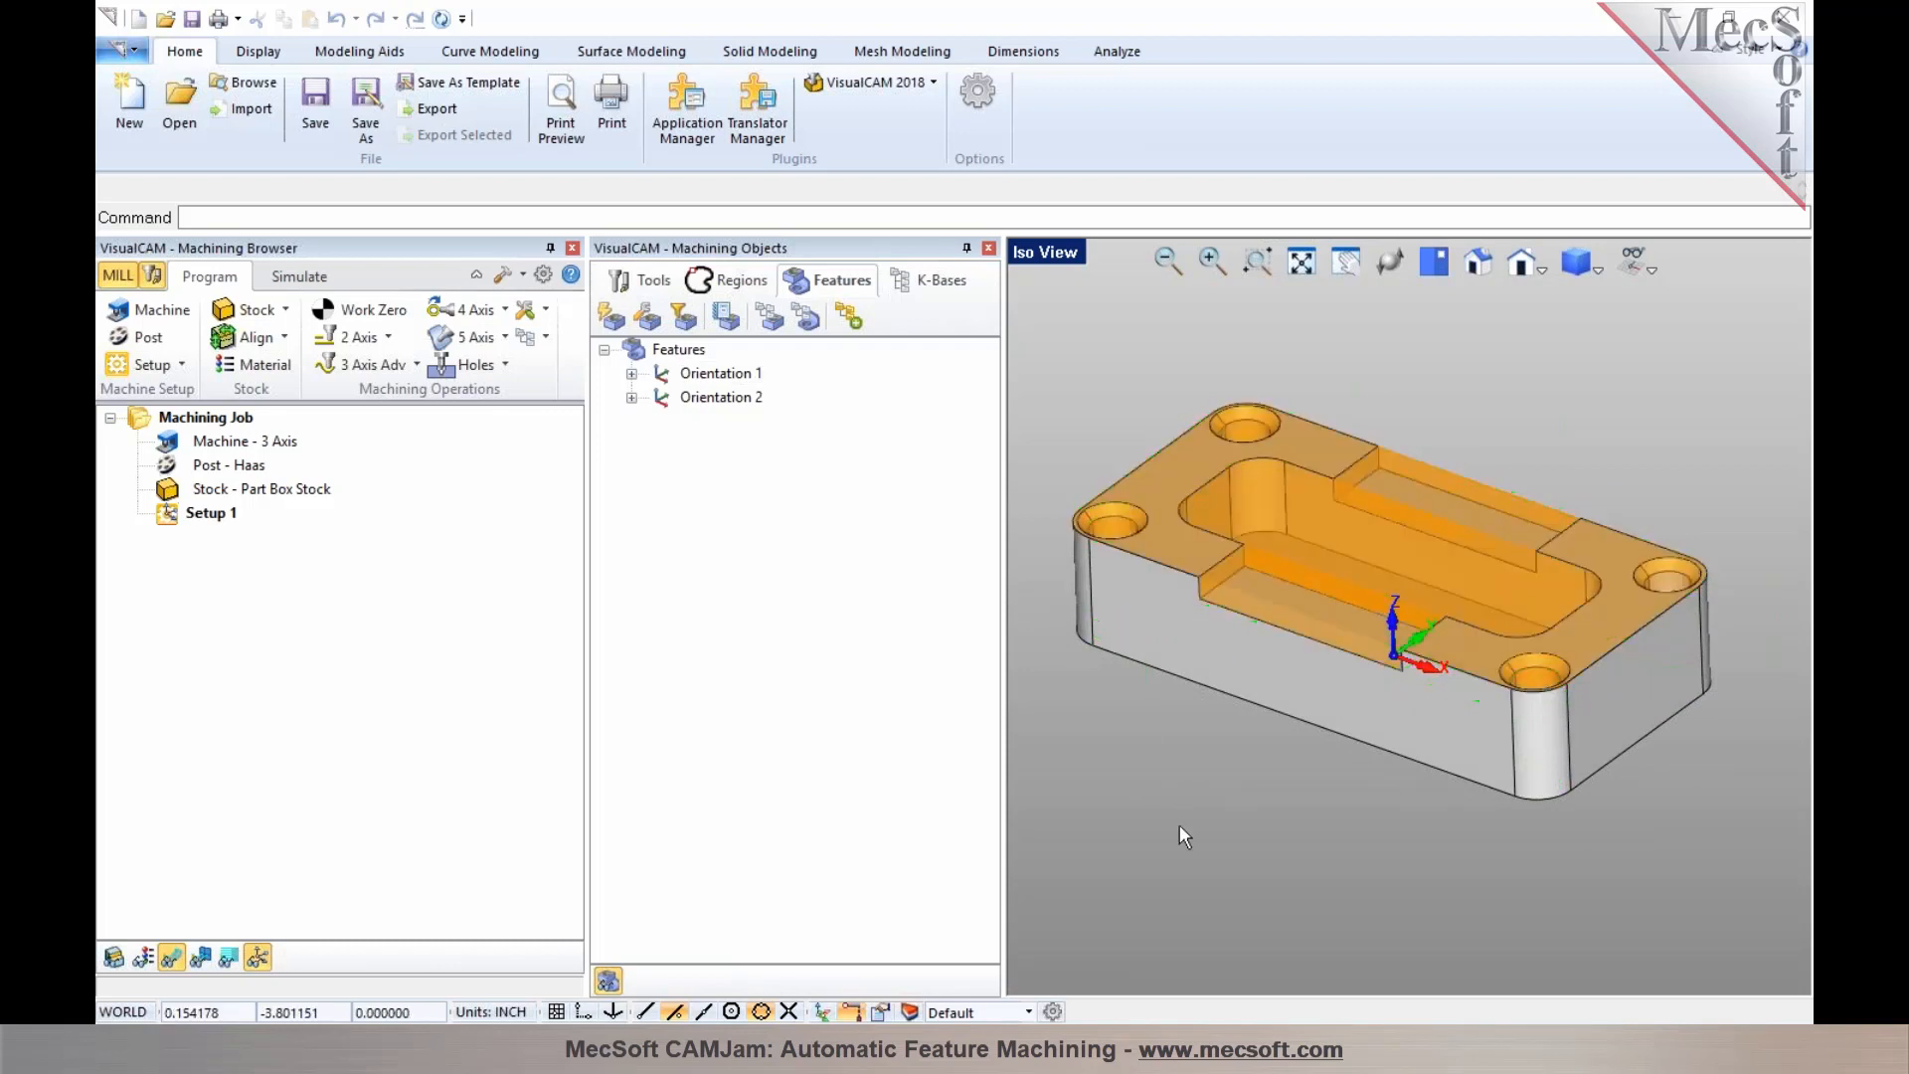
pyautogui.click(665, 382)
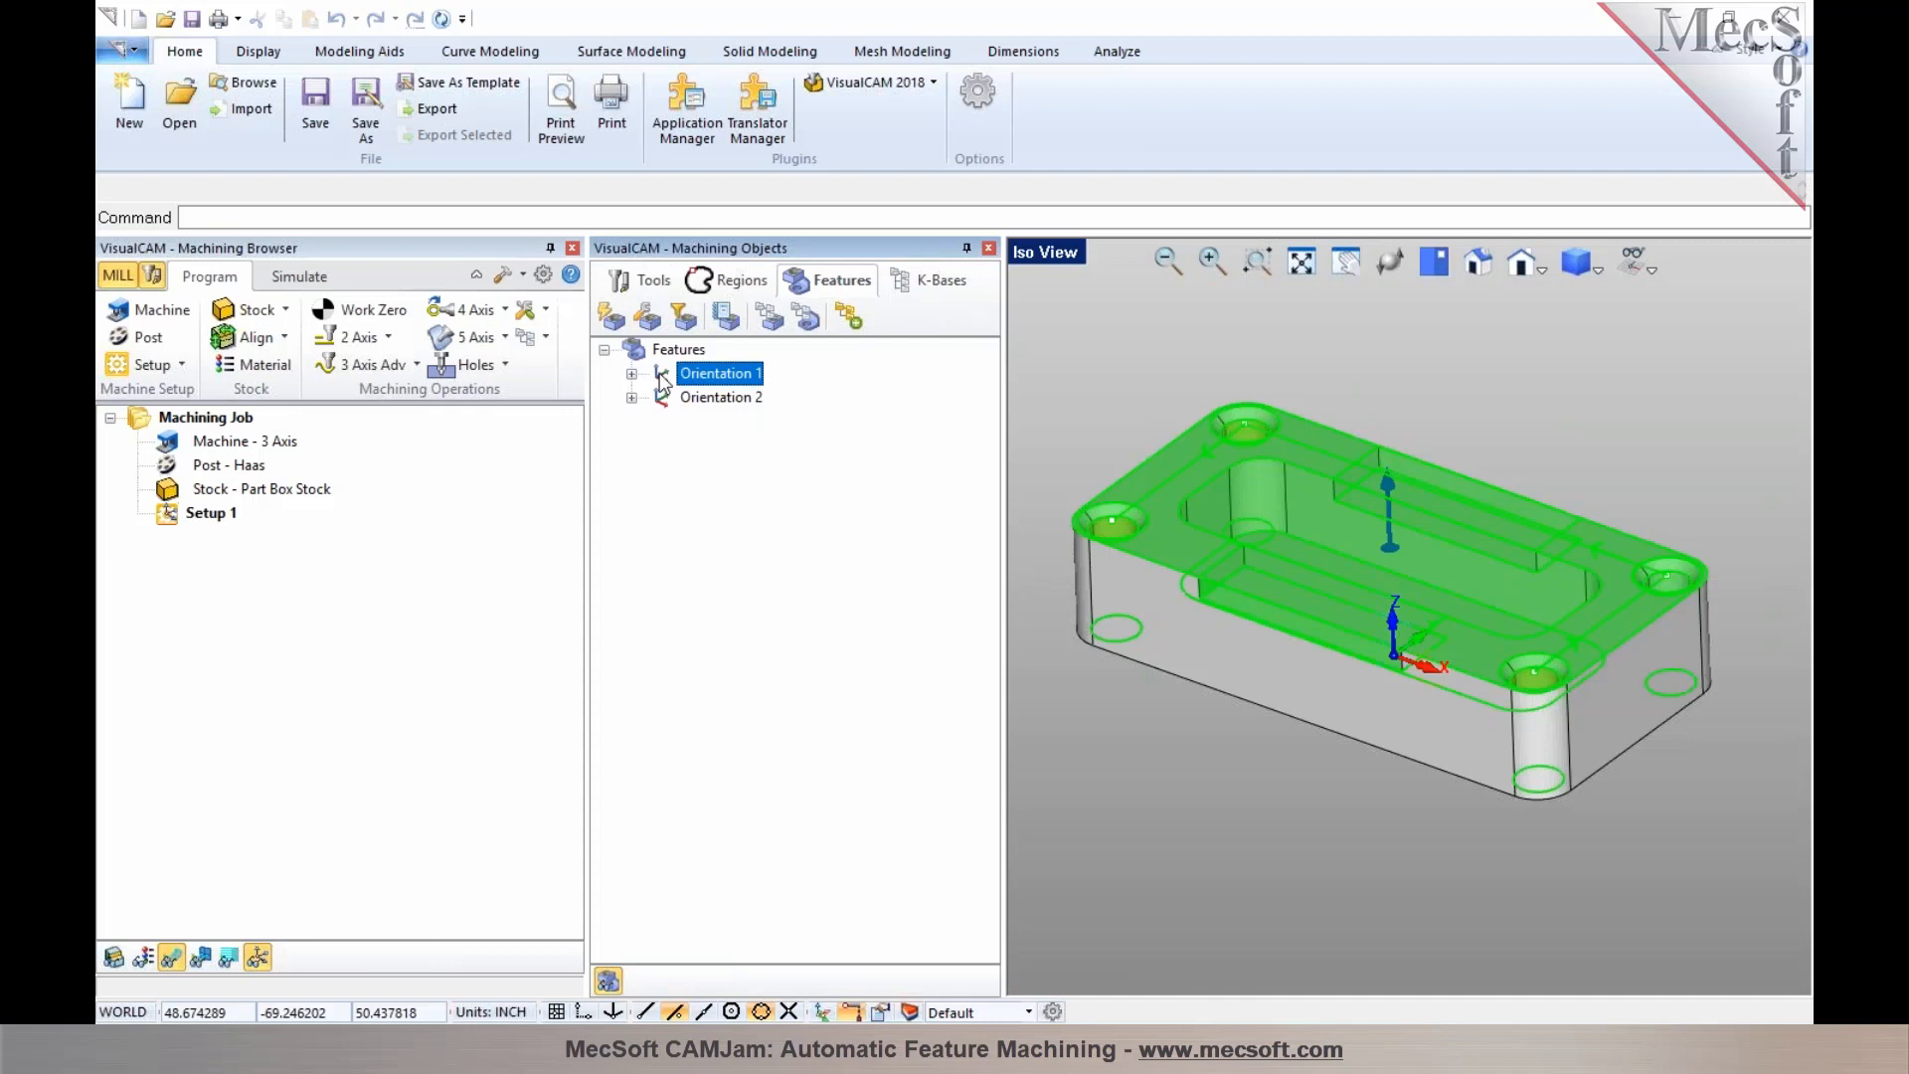
# Expand Orientation 1 and highlight each detected feature group: planar faces, pockets, holes, chamfers and open slots
pyautogui.click(631, 375)
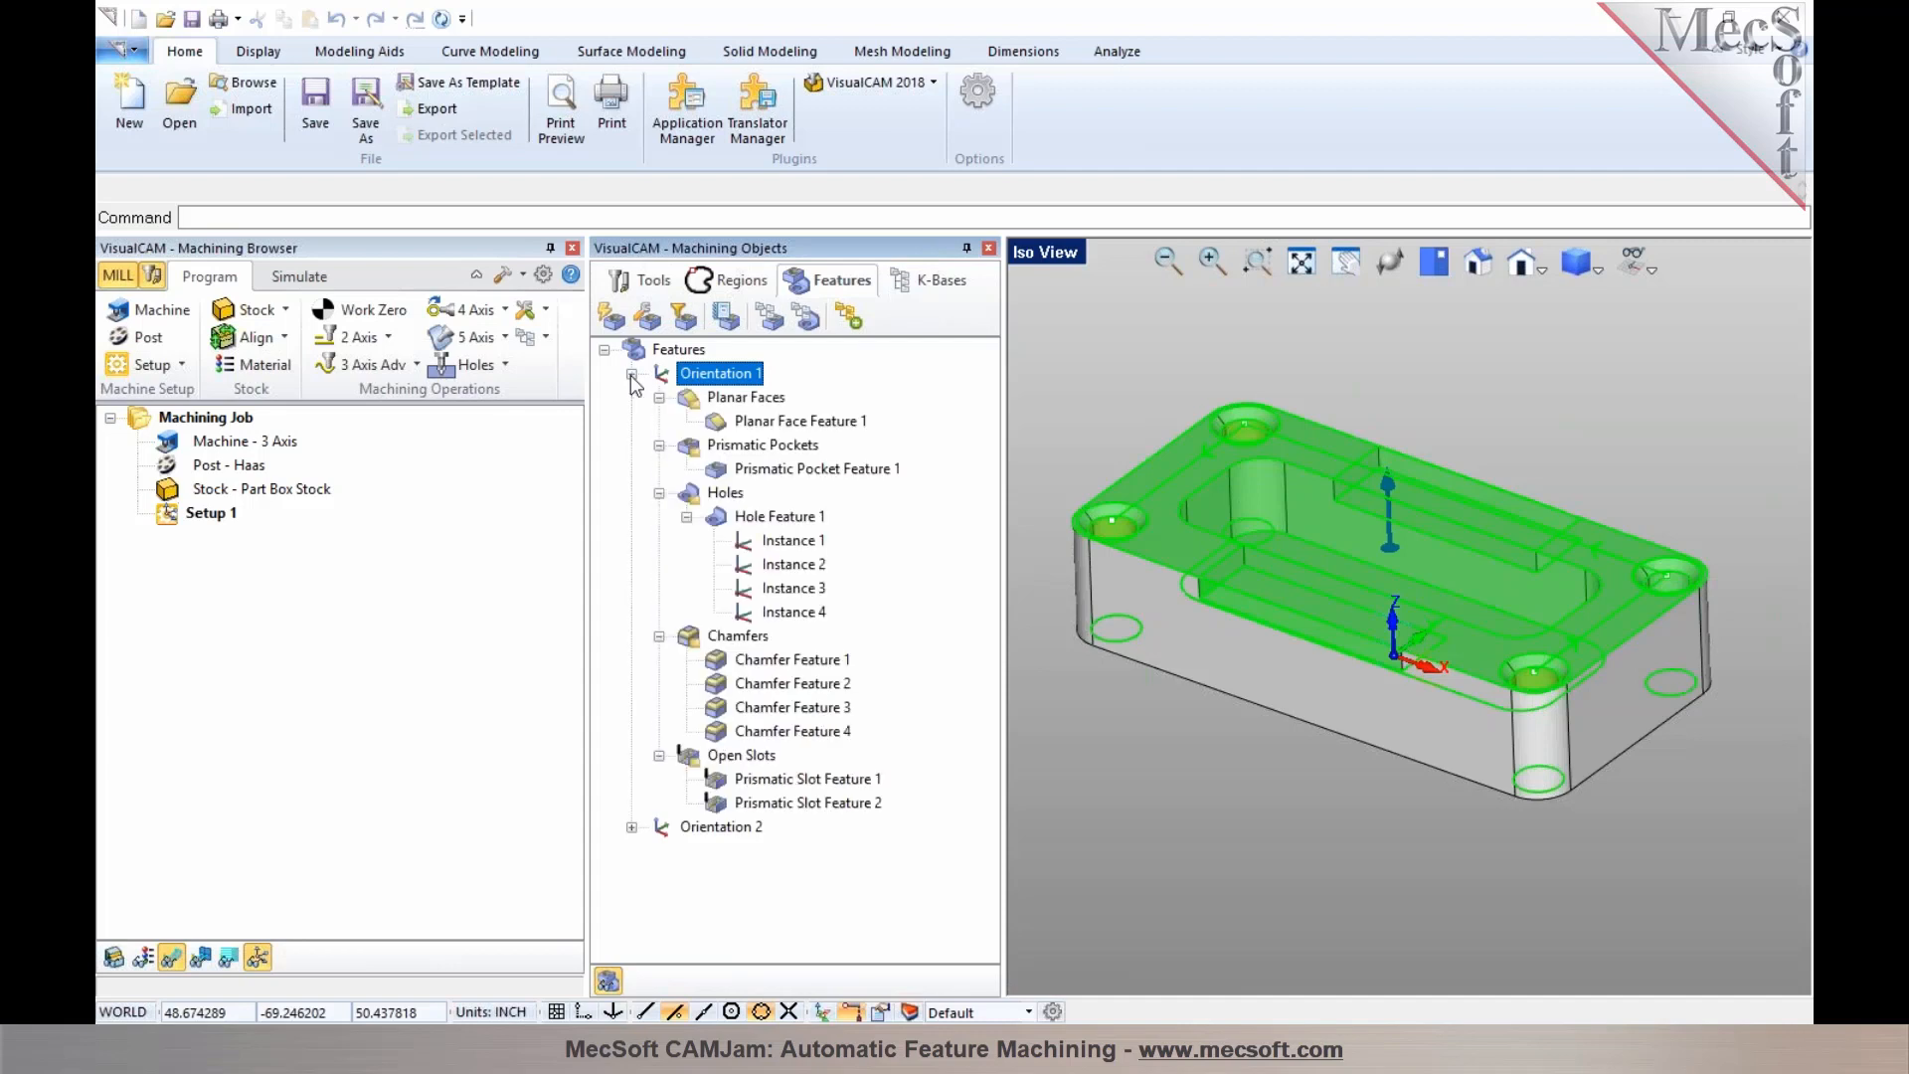
pyautogui.click(693, 402)
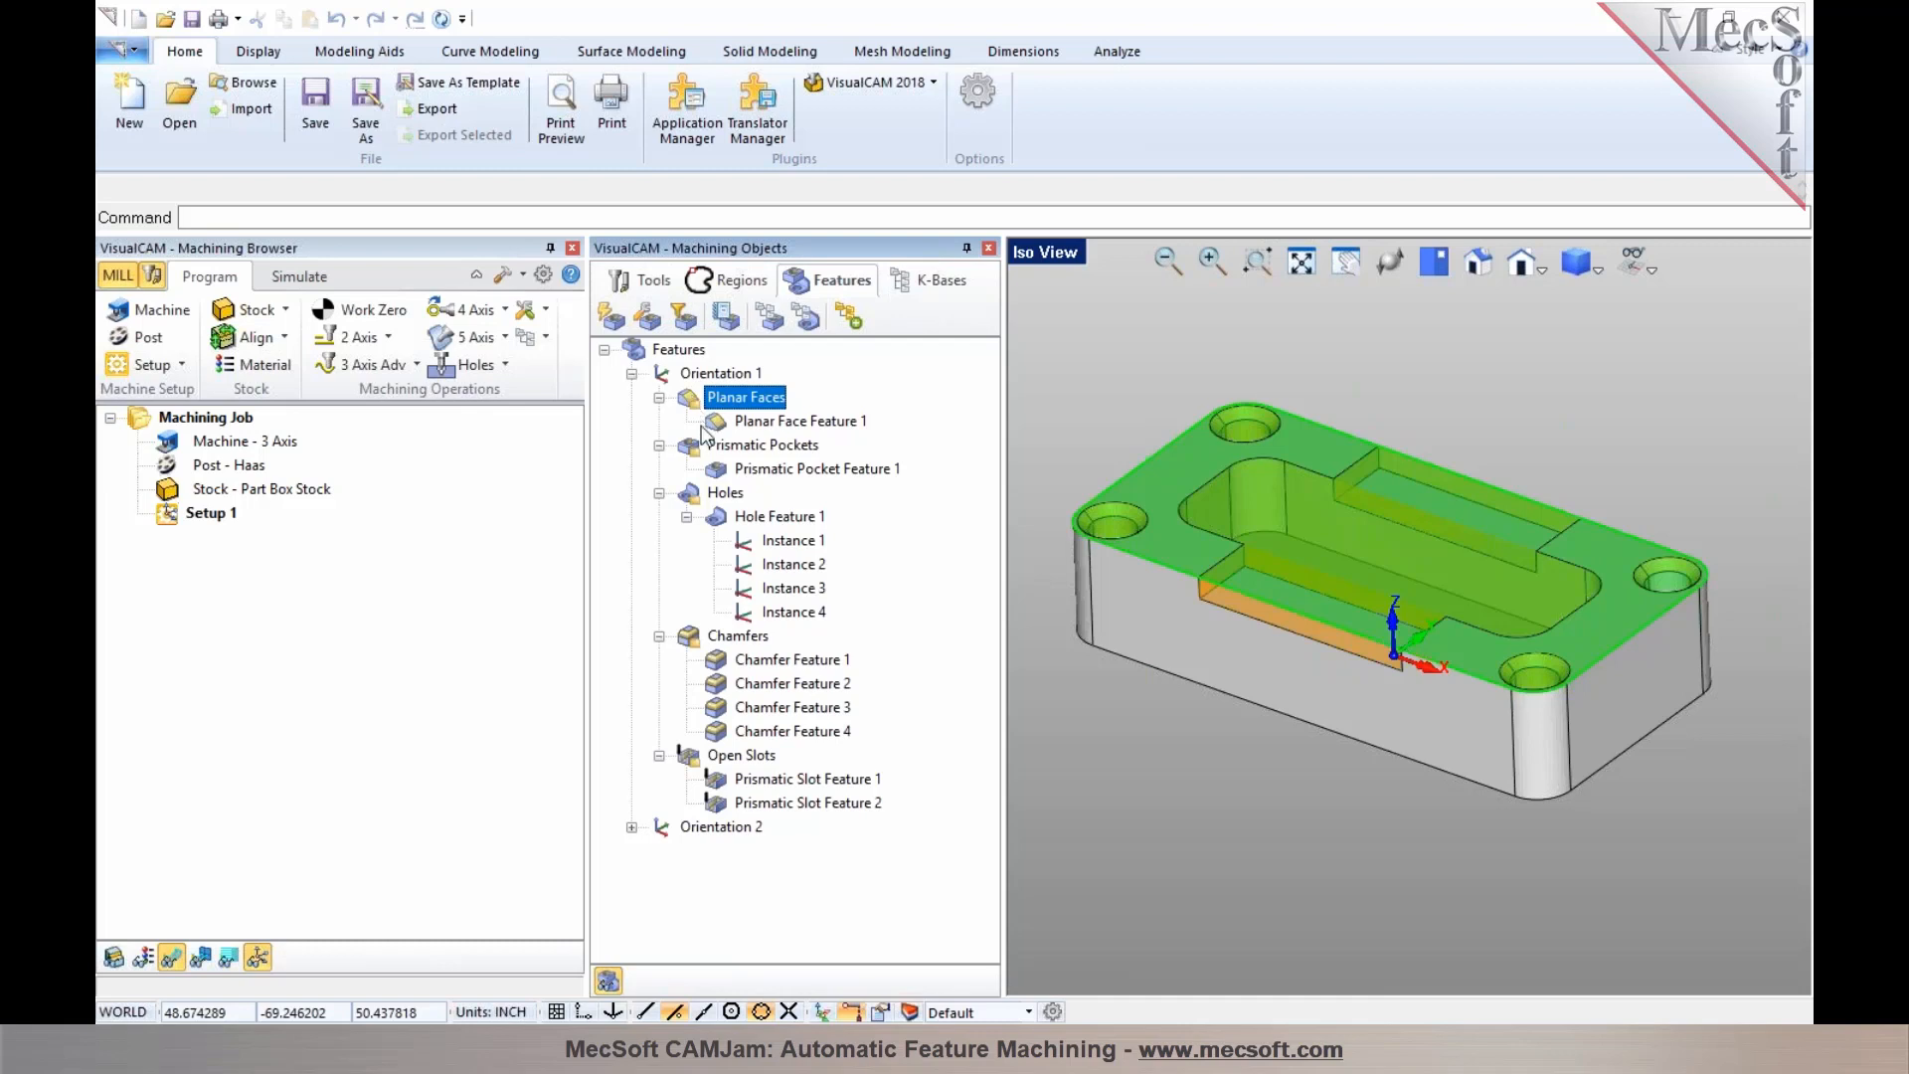
pyautogui.click(716, 424)
pyautogui.click(715, 452)
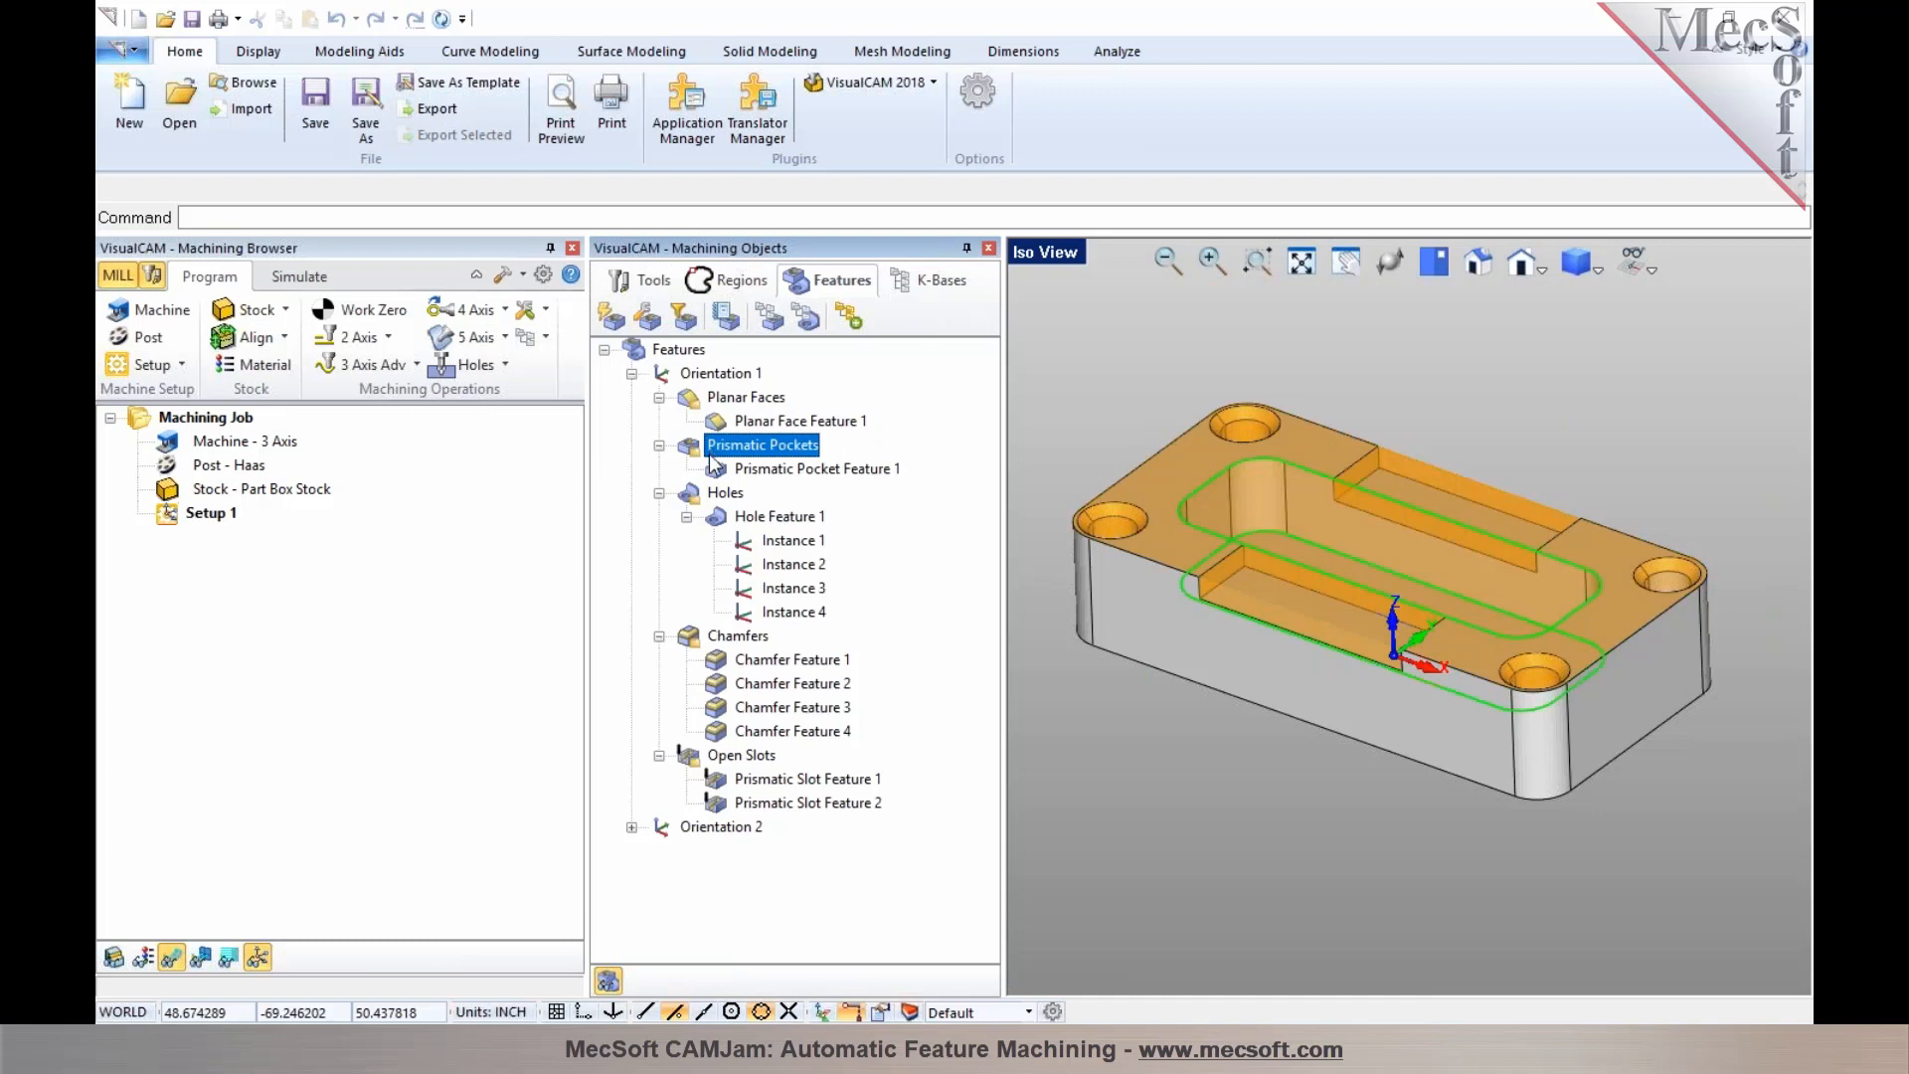
pyautogui.moveTo(718, 471)
pyautogui.click(722, 495)
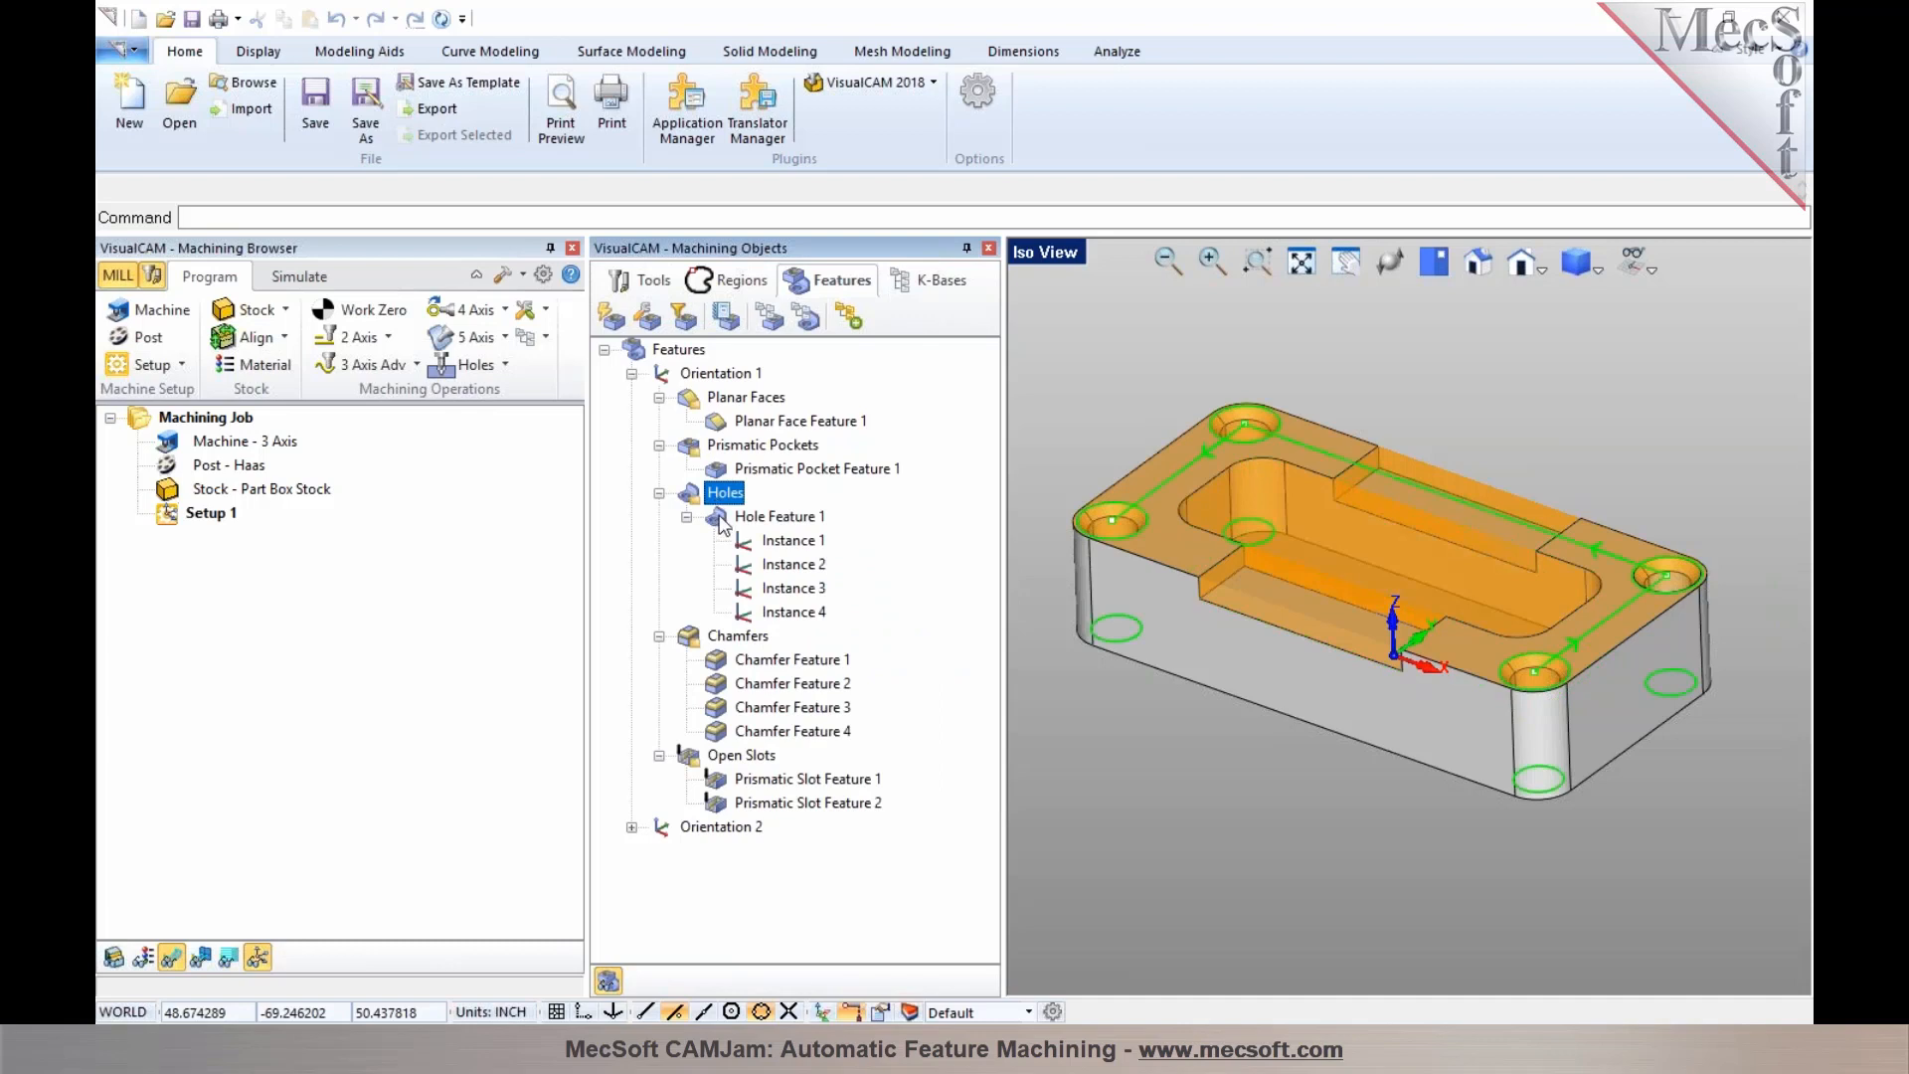
pyautogui.click(722, 519)
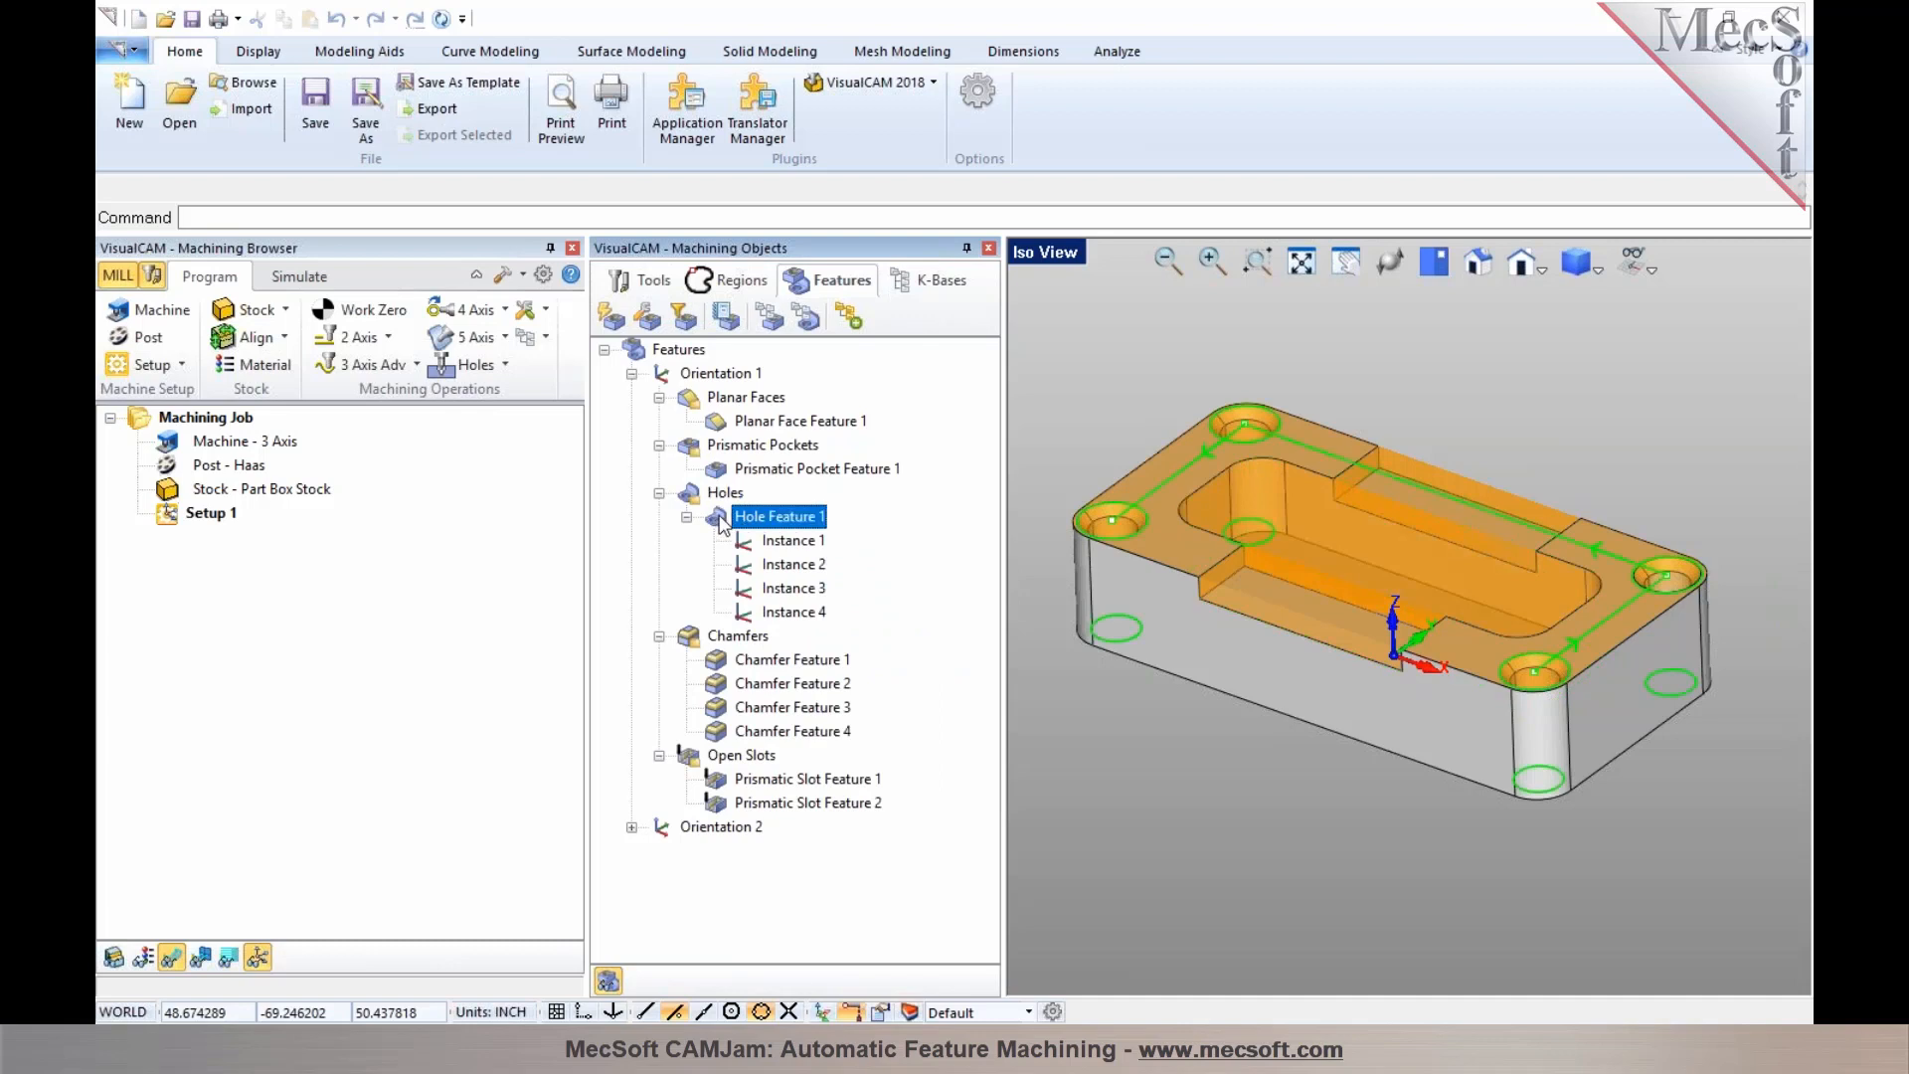
pyautogui.click(736, 637)
pyautogui.click(738, 661)
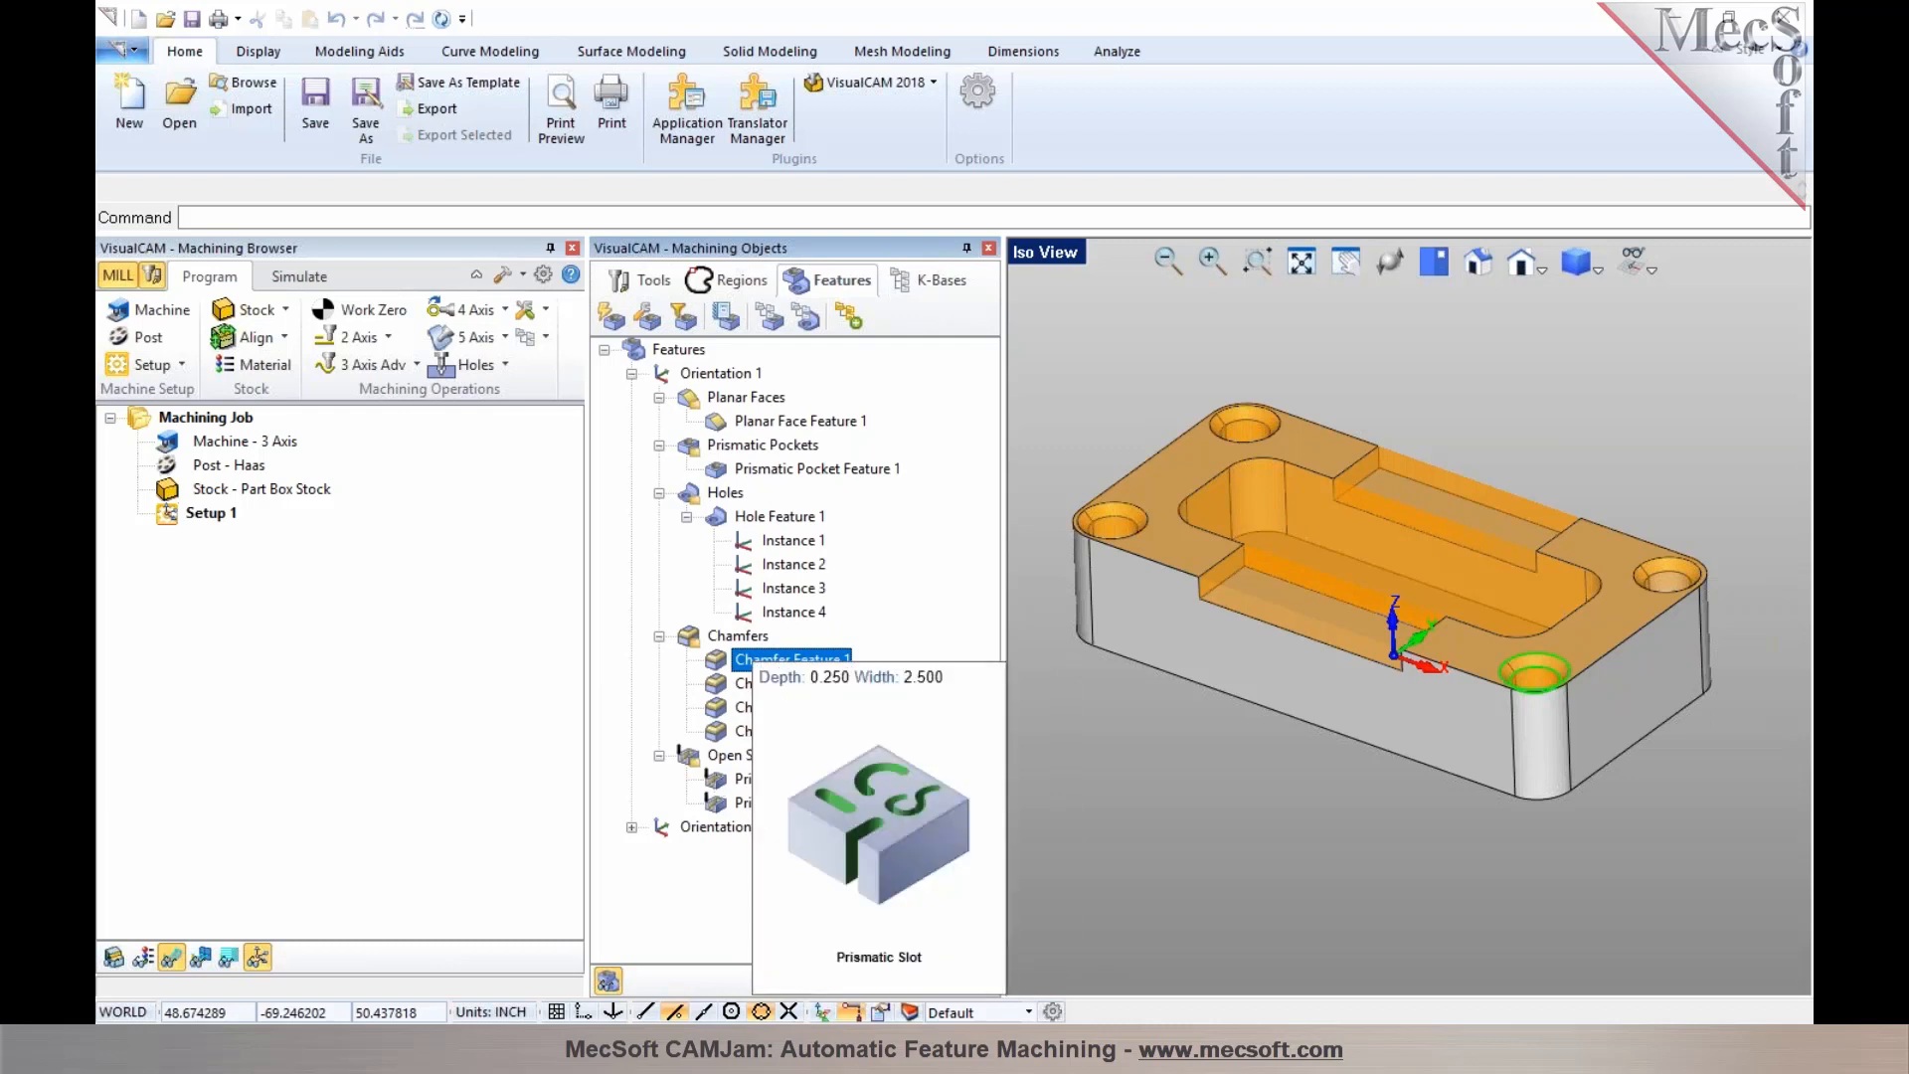
pyautogui.click(740, 778)
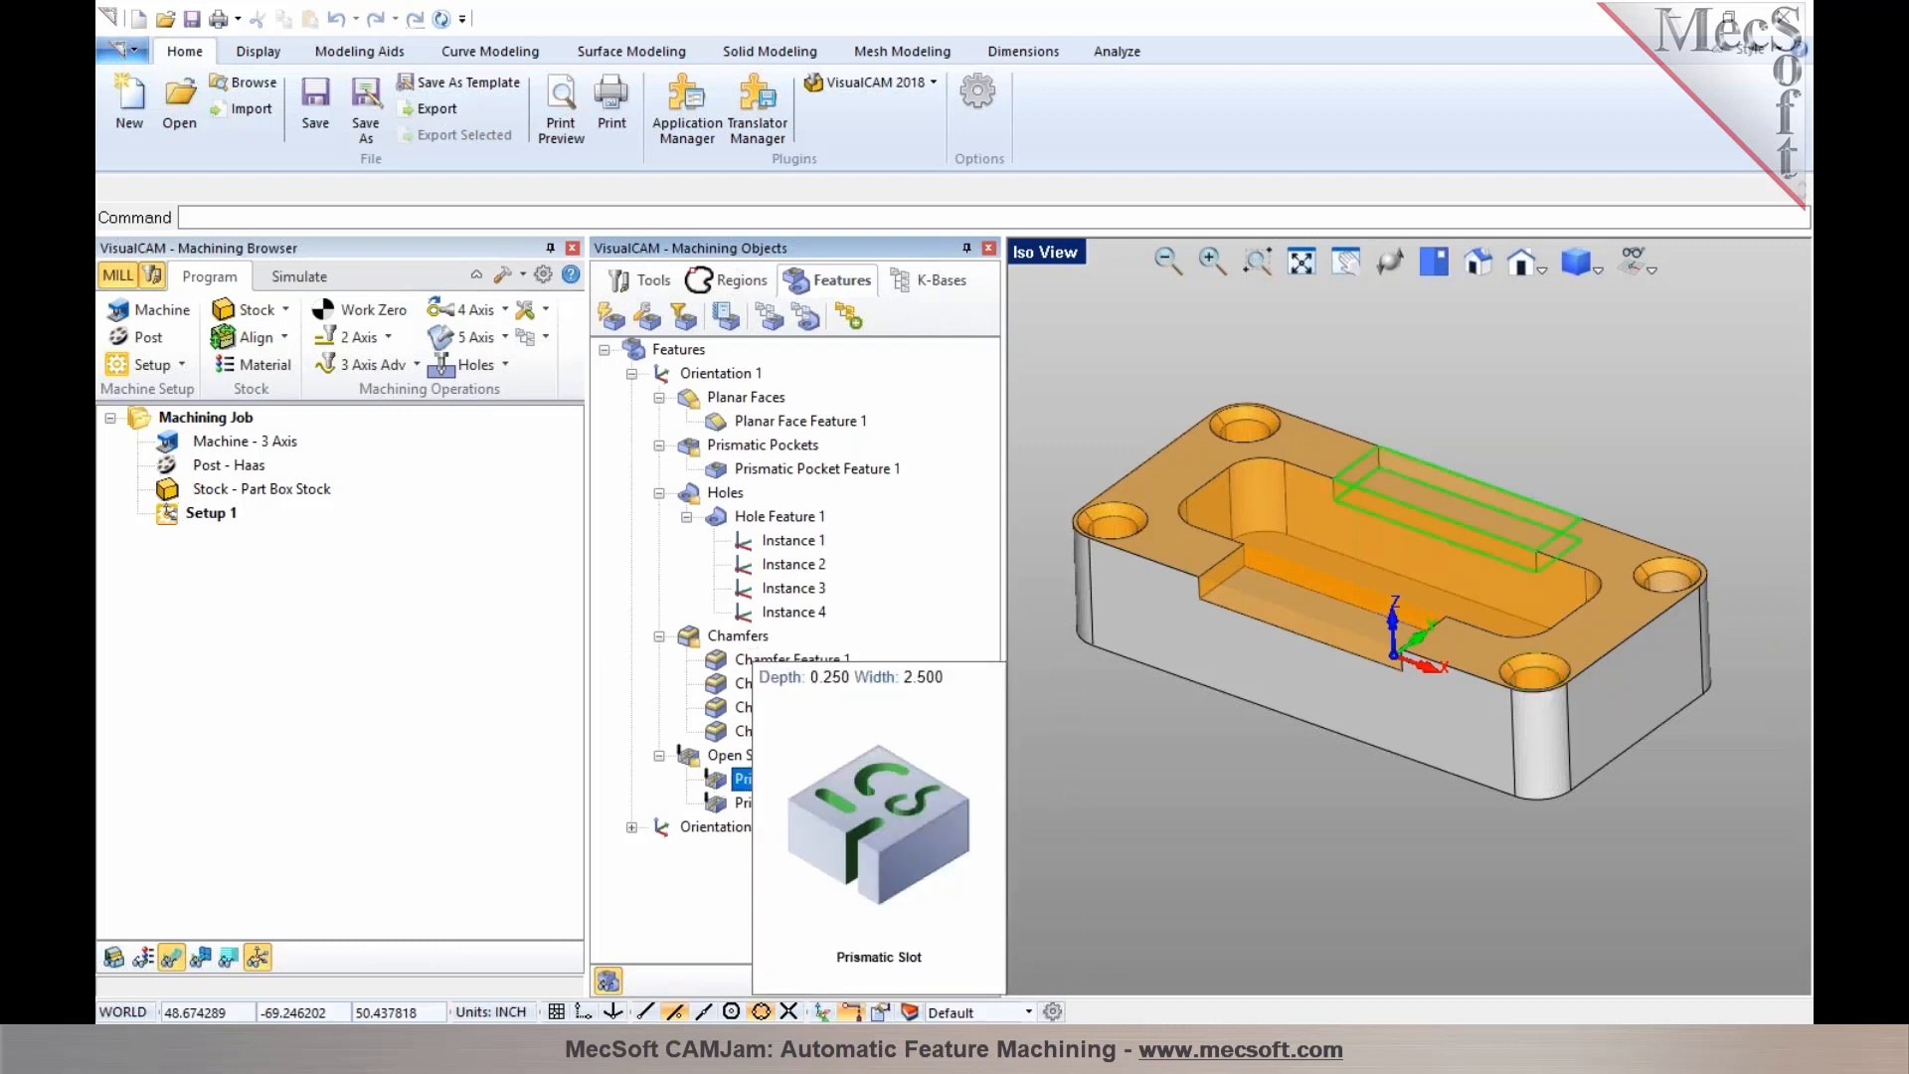
pyautogui.moveTo(714, 791)
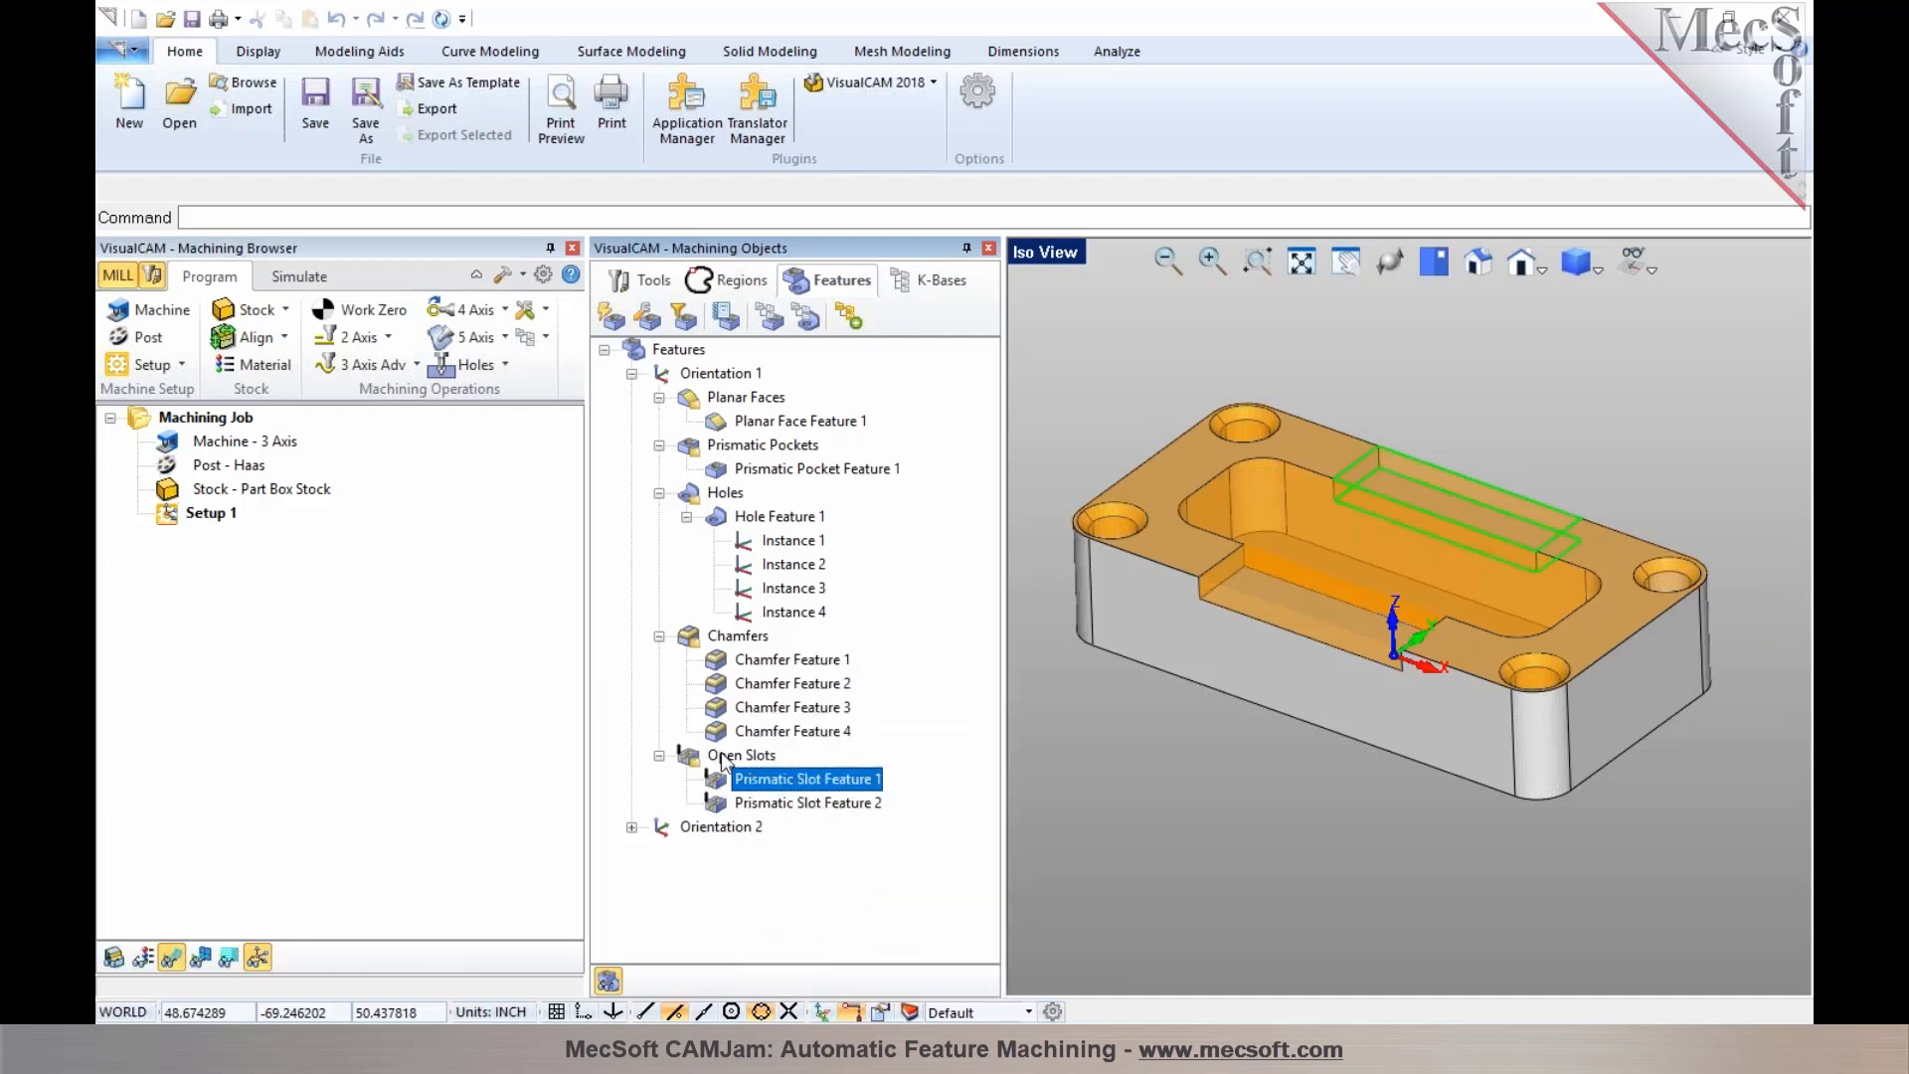
# Expand Orientation 2 to review its features, then collapse both orientations
pyautogui.click(712, 829)
pyautogui.click(631, 827)
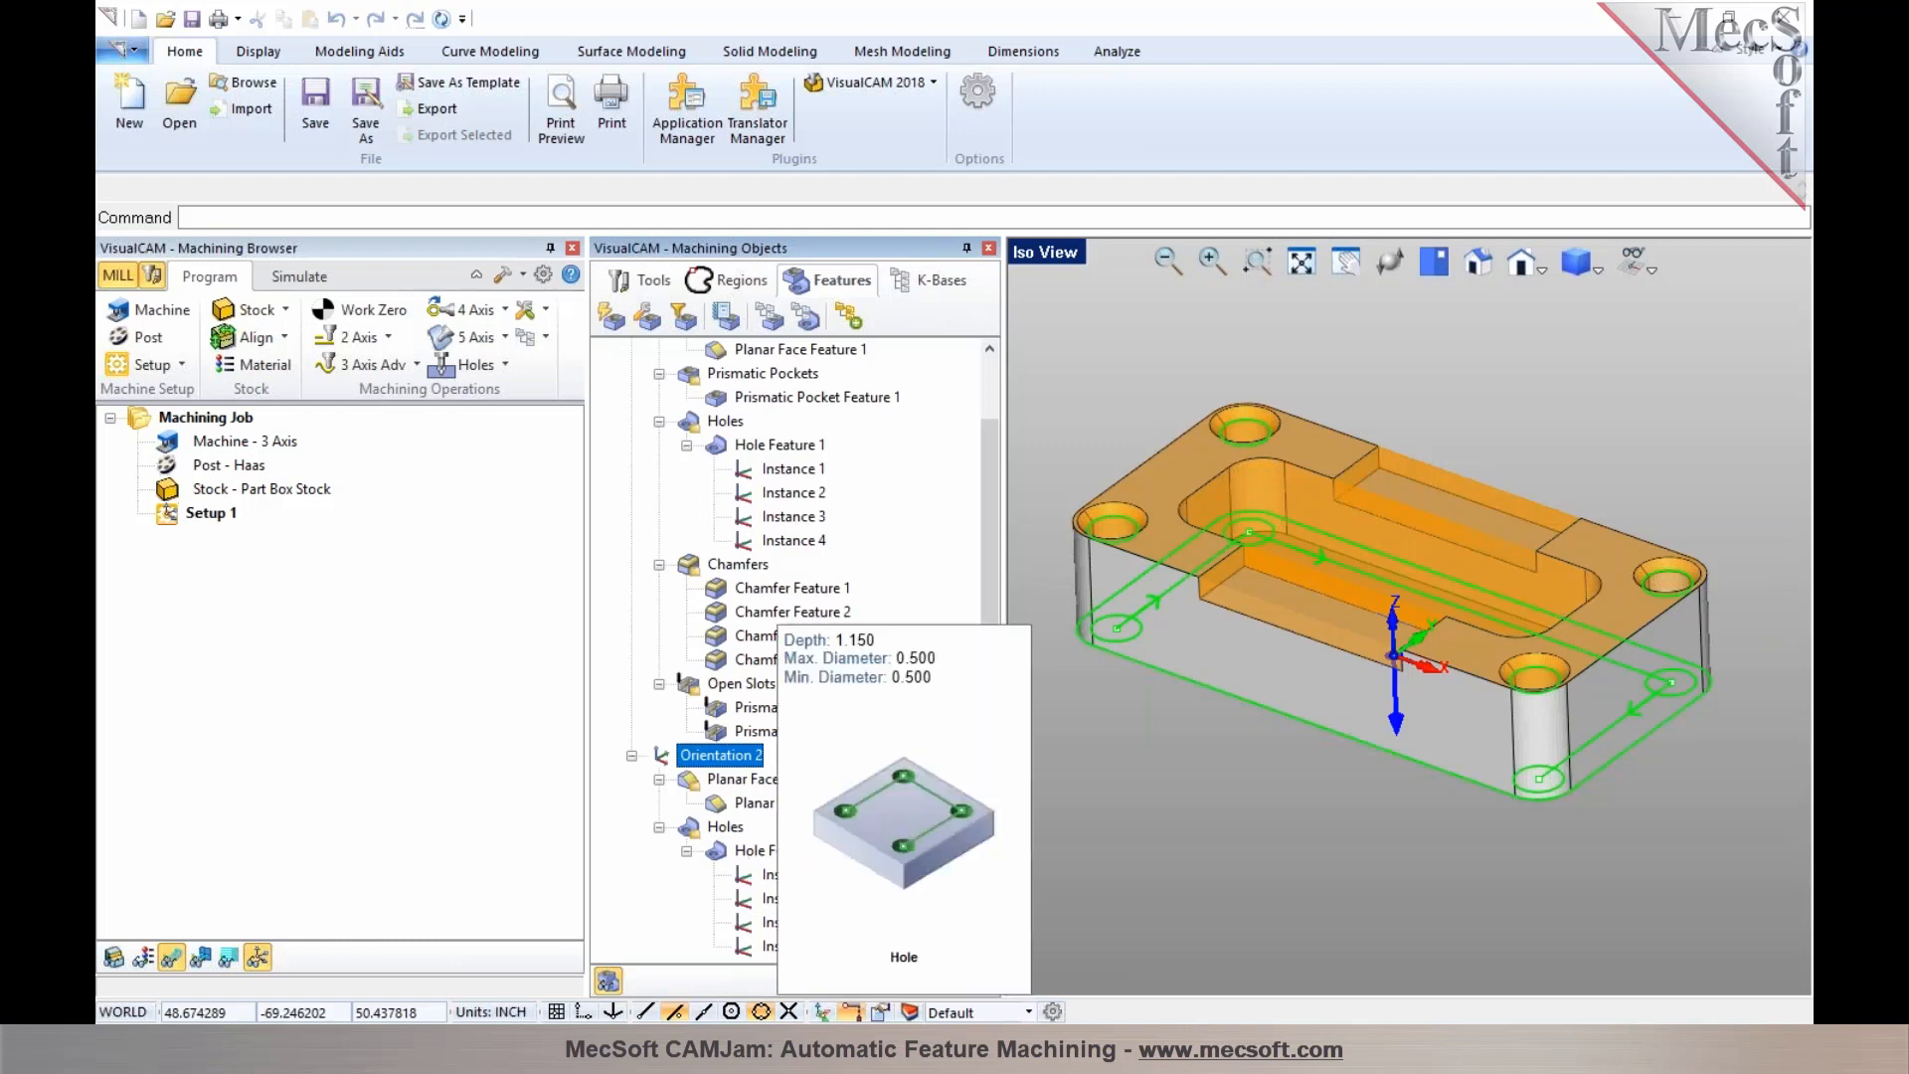
pyautogui.scroll(1, 741, 857)
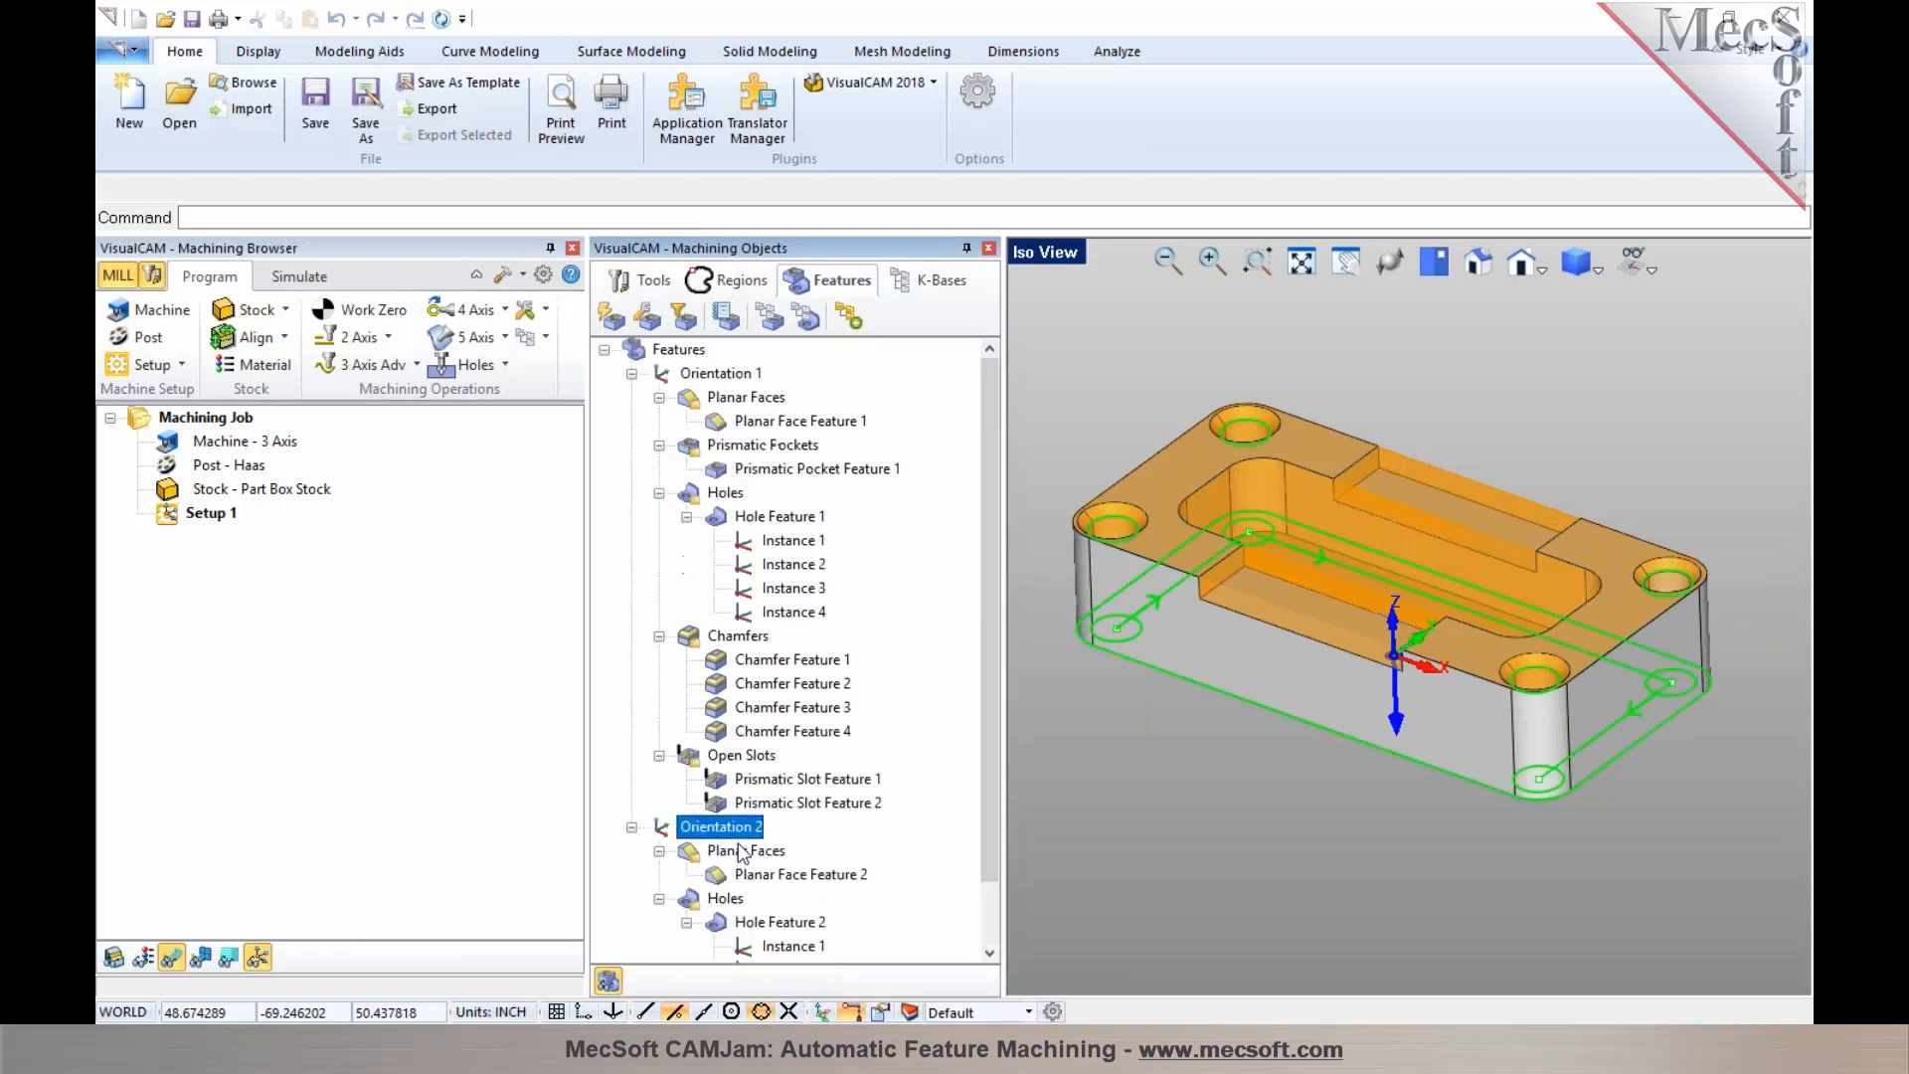
pyautogui.click(698, 376)
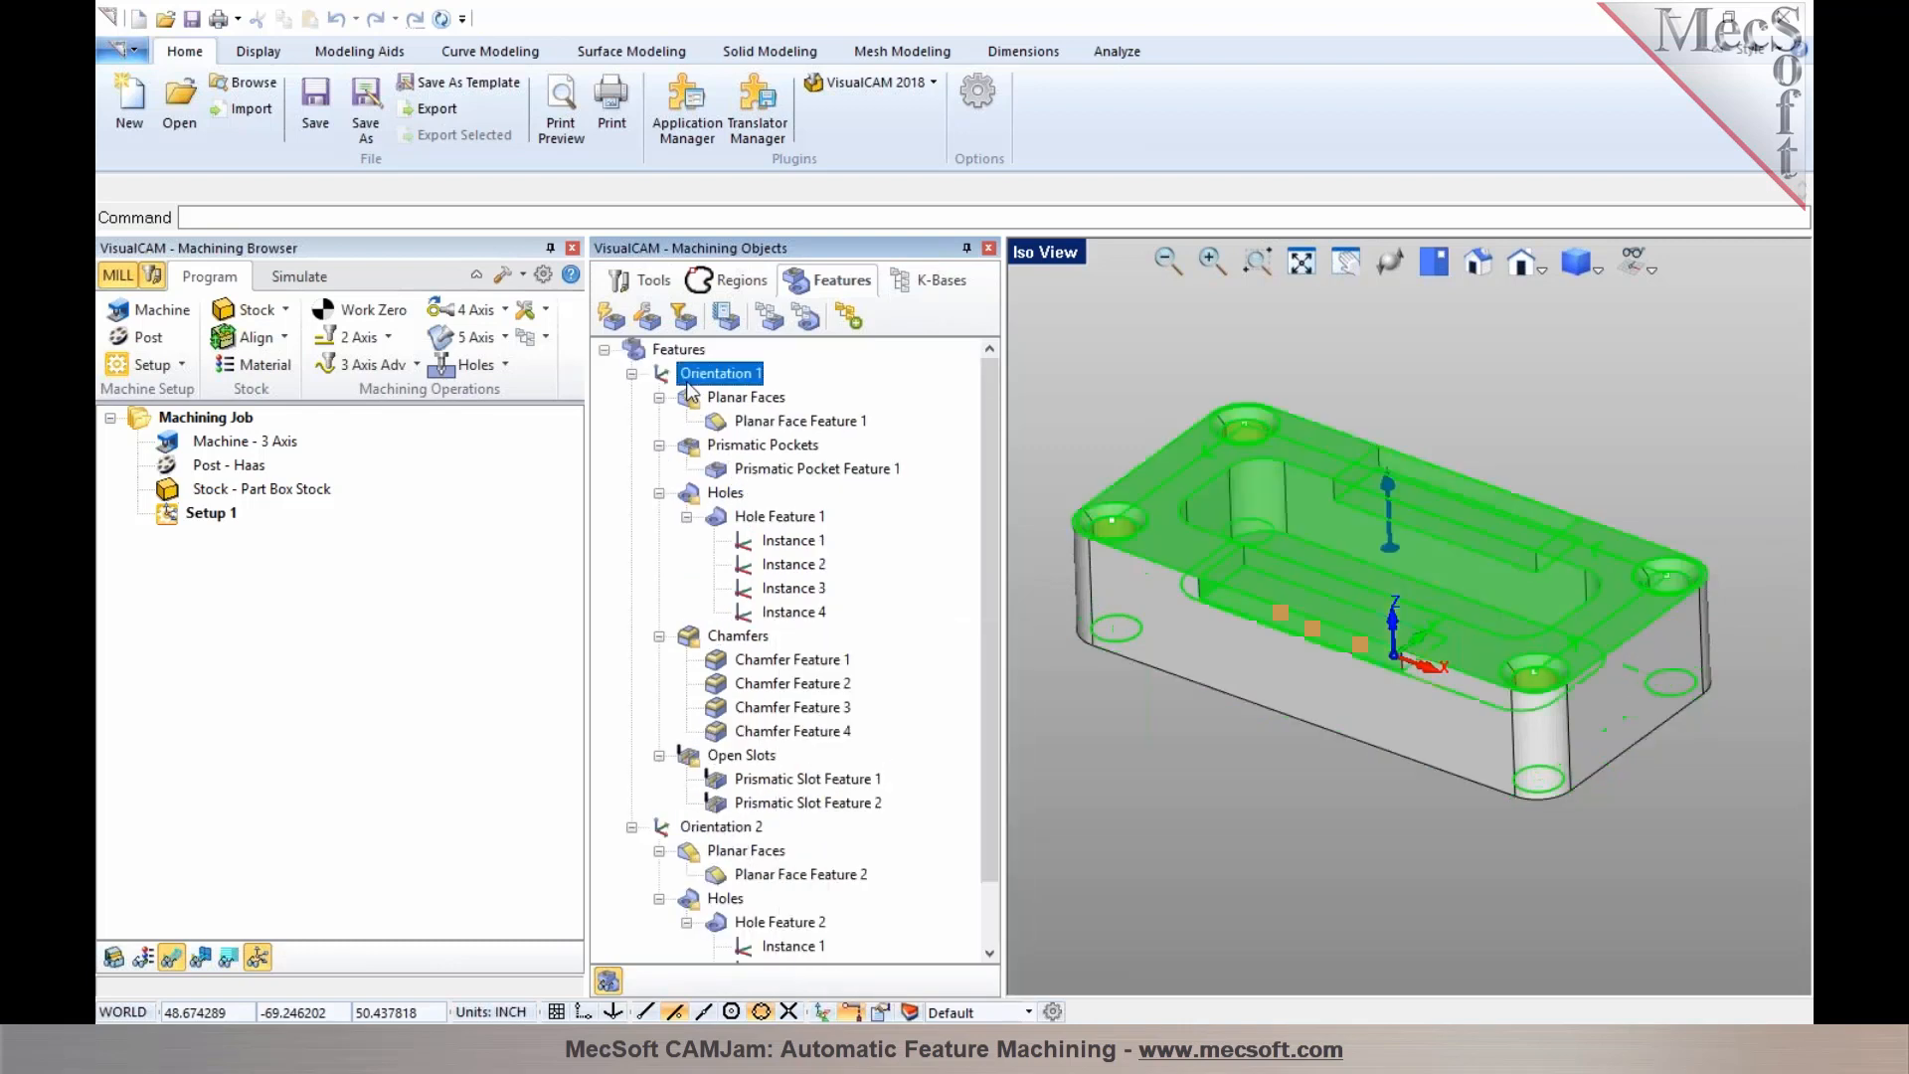
pyautogui.click(632, 374)
pyautogui.click(631, 397)
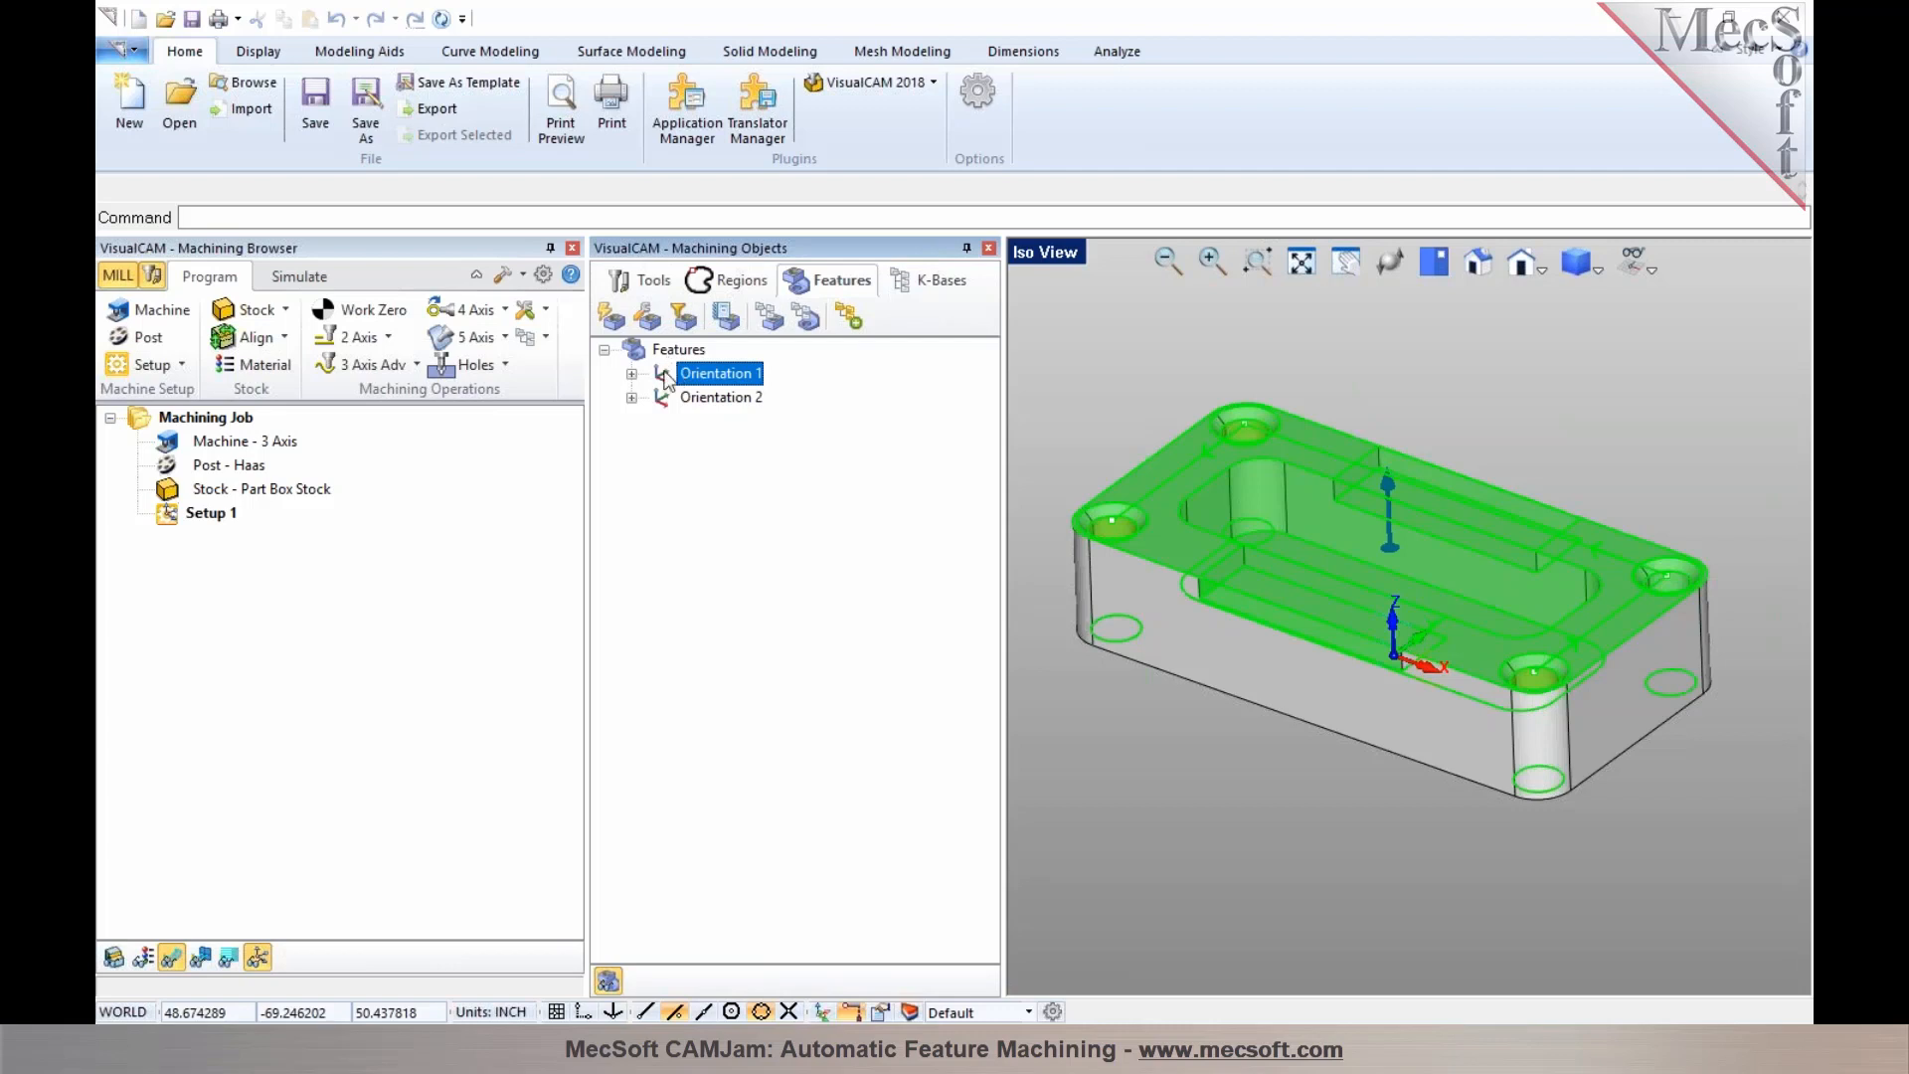
# Run Automatic Feature Machining (AFM) to generate operations under Setup 1 and collapse the generated operation folders
pyautogui.click(847, 320)
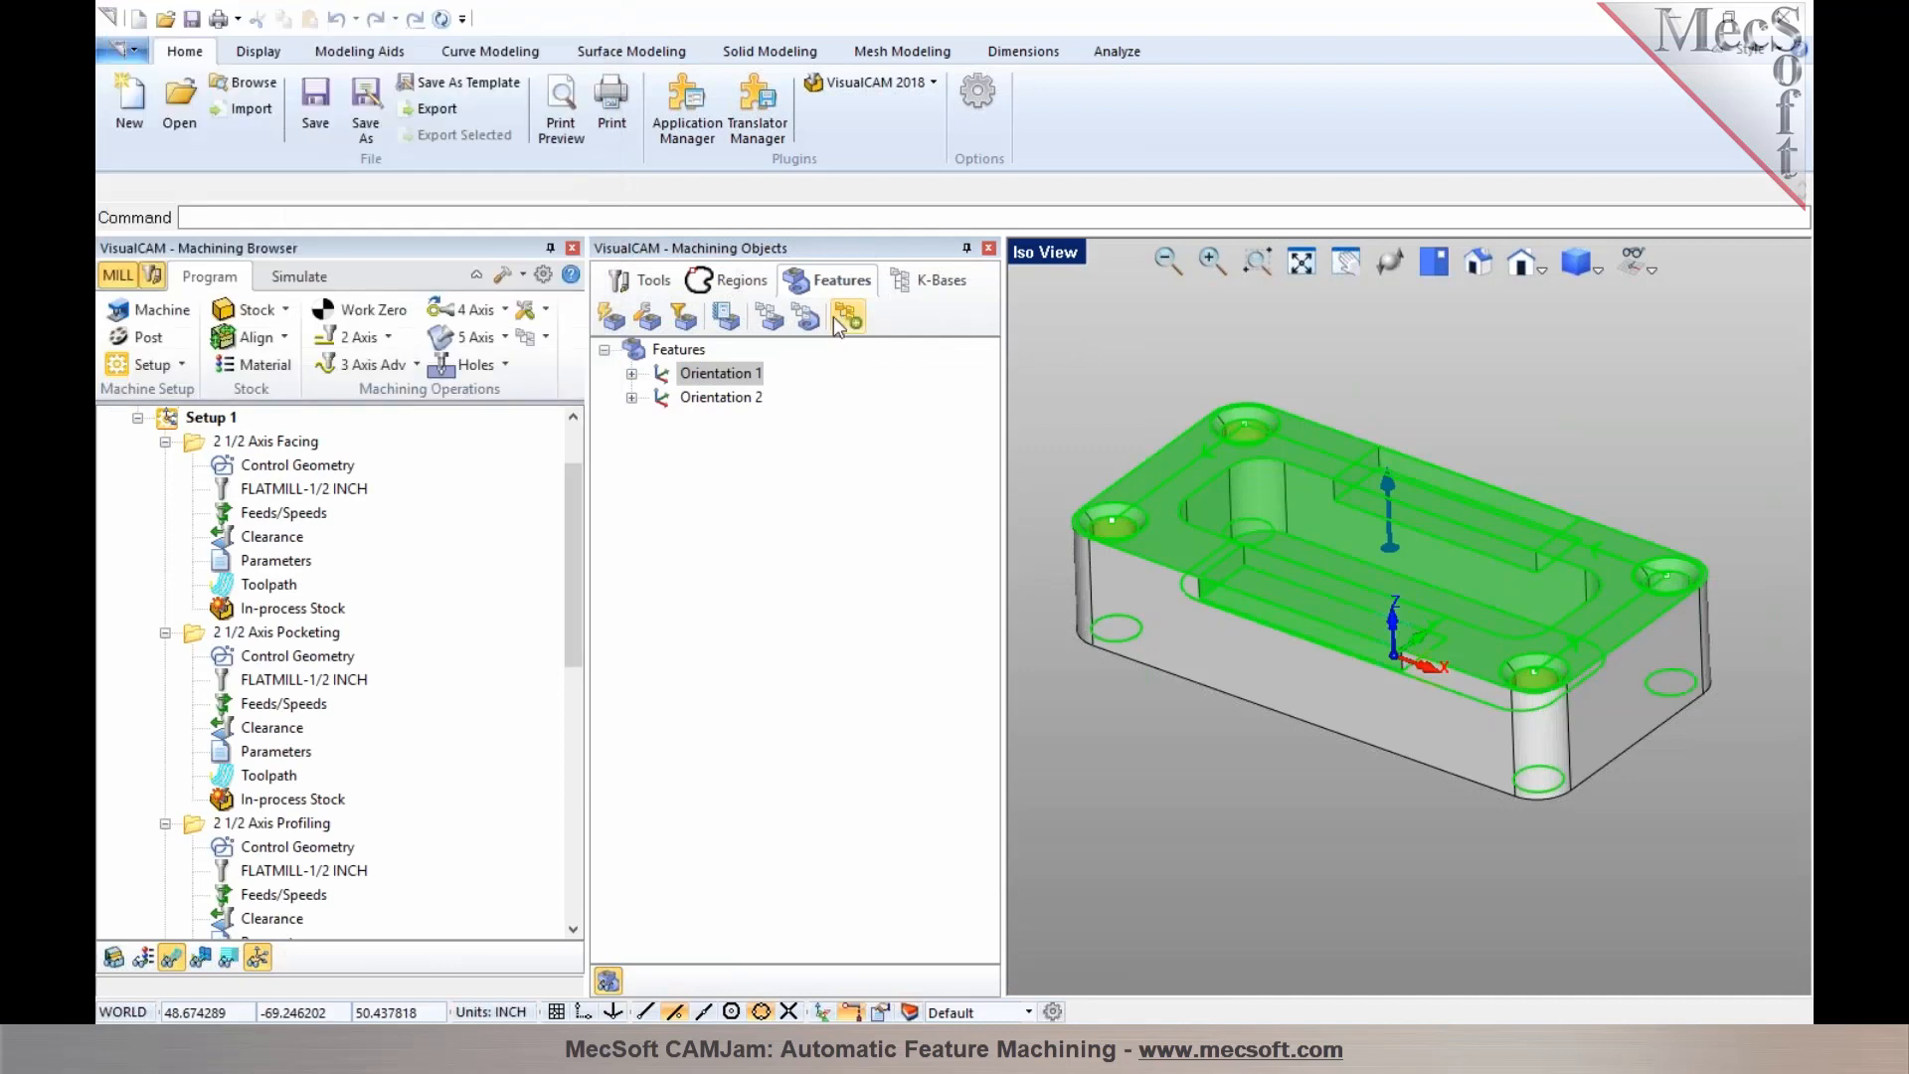
pyautogui.click(165, 441)
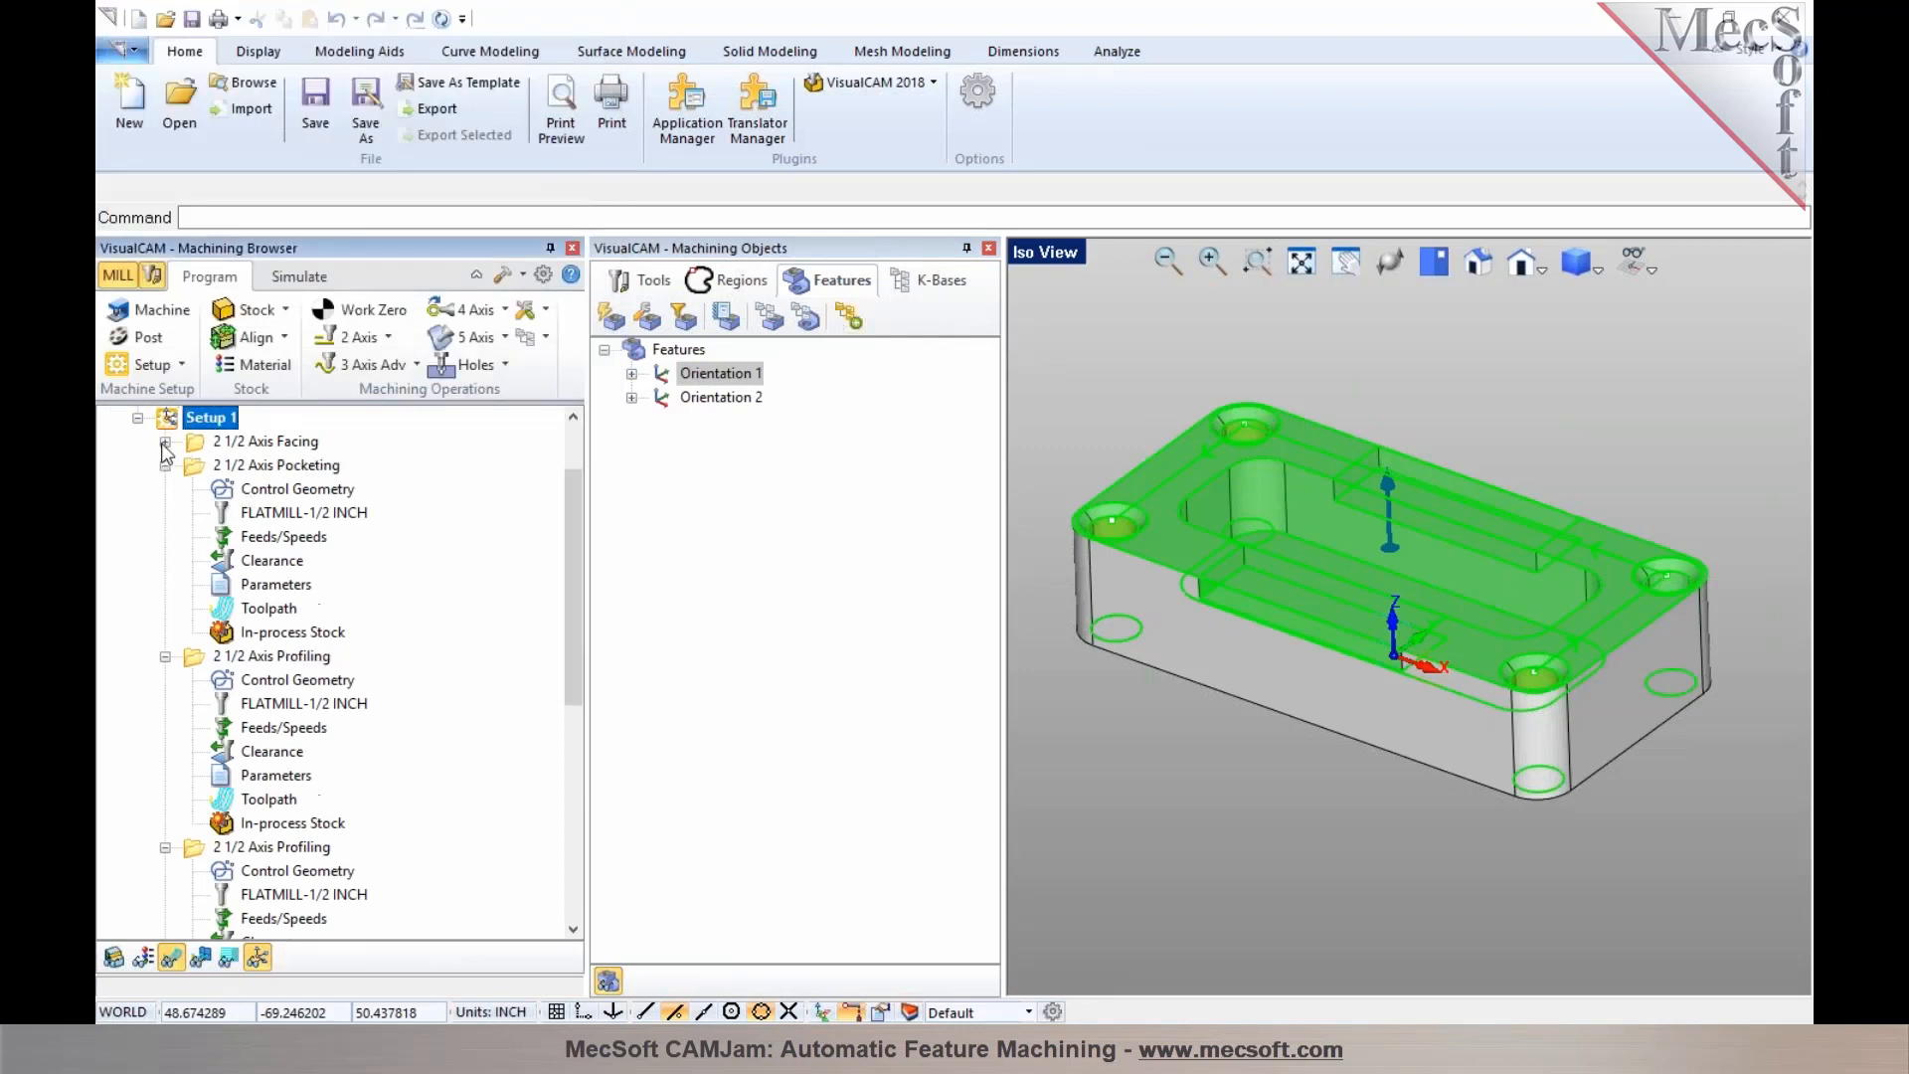
pyautogui.click(165, 465)
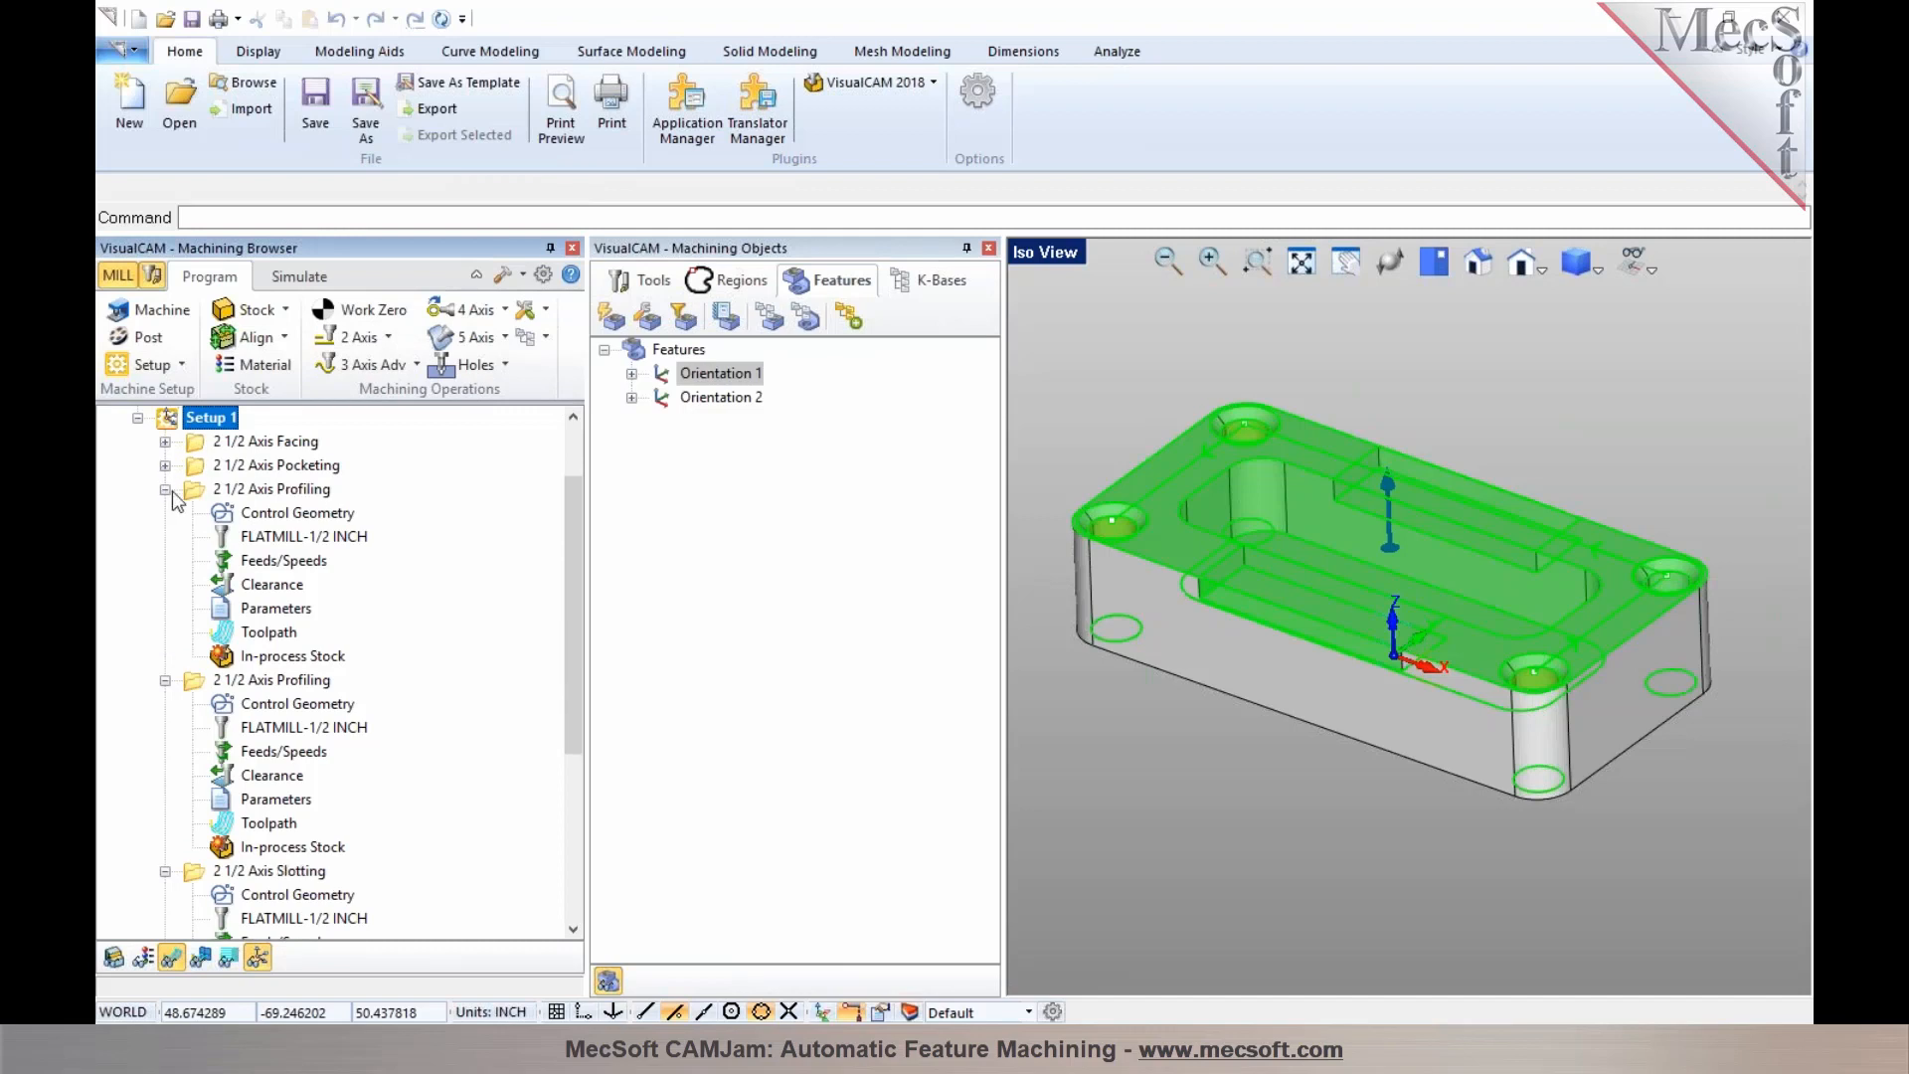
pyautogui.click(166, 489)
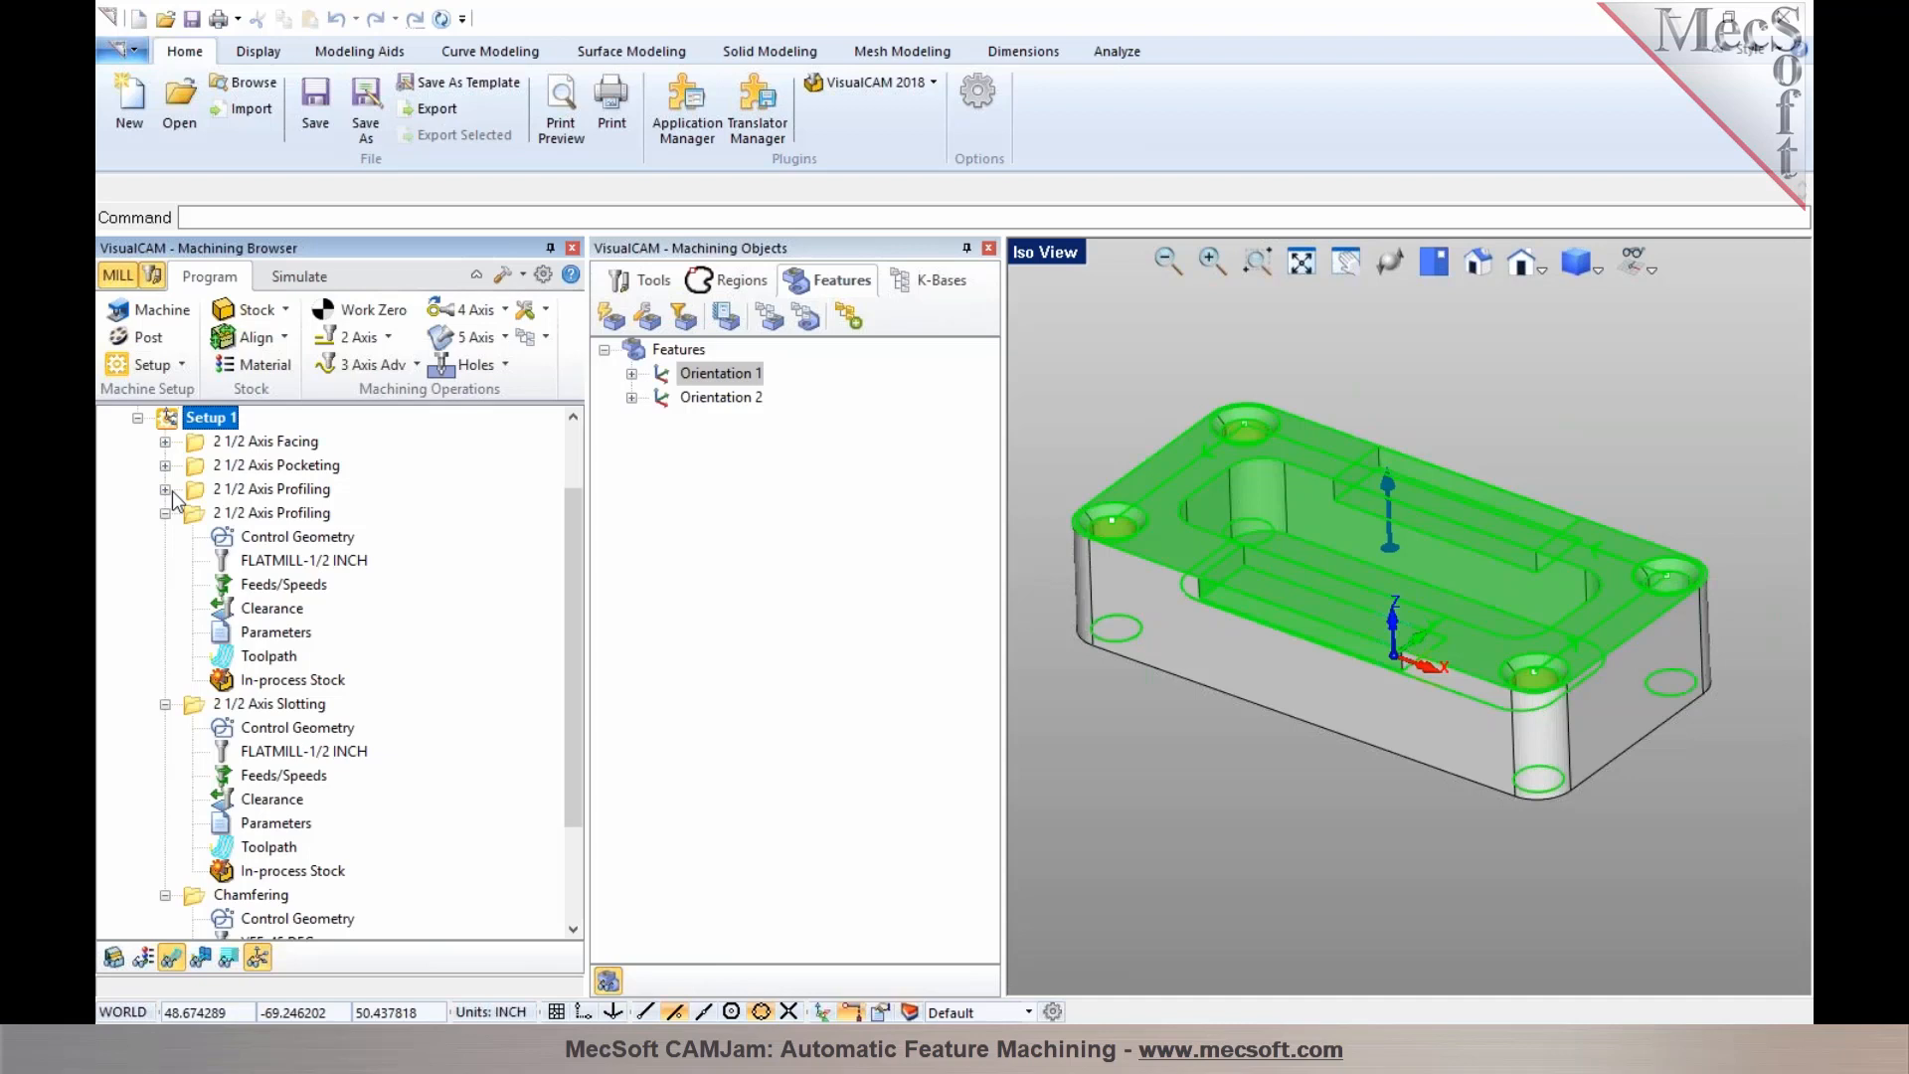
pyautogui.click(165, 513)
pyautogui.click(165, 559)
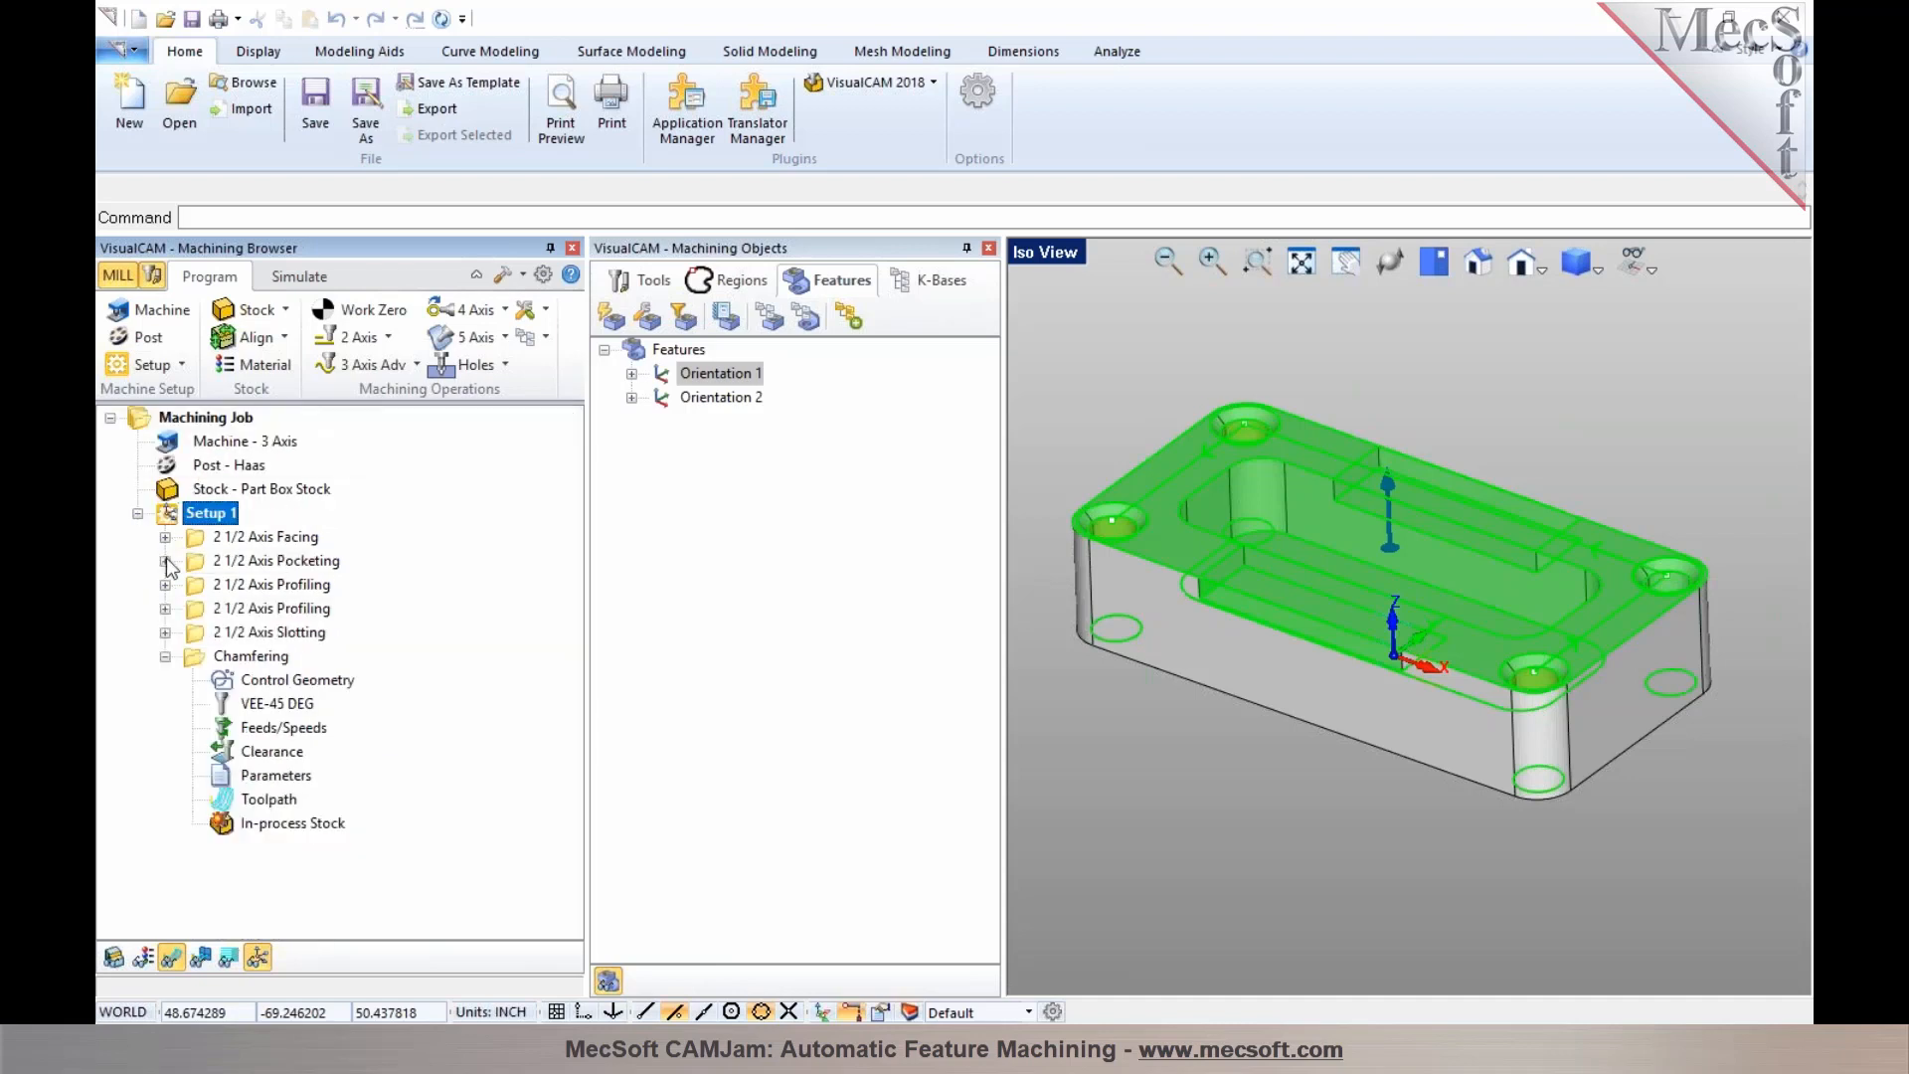
pyautogui.click(165, 656)
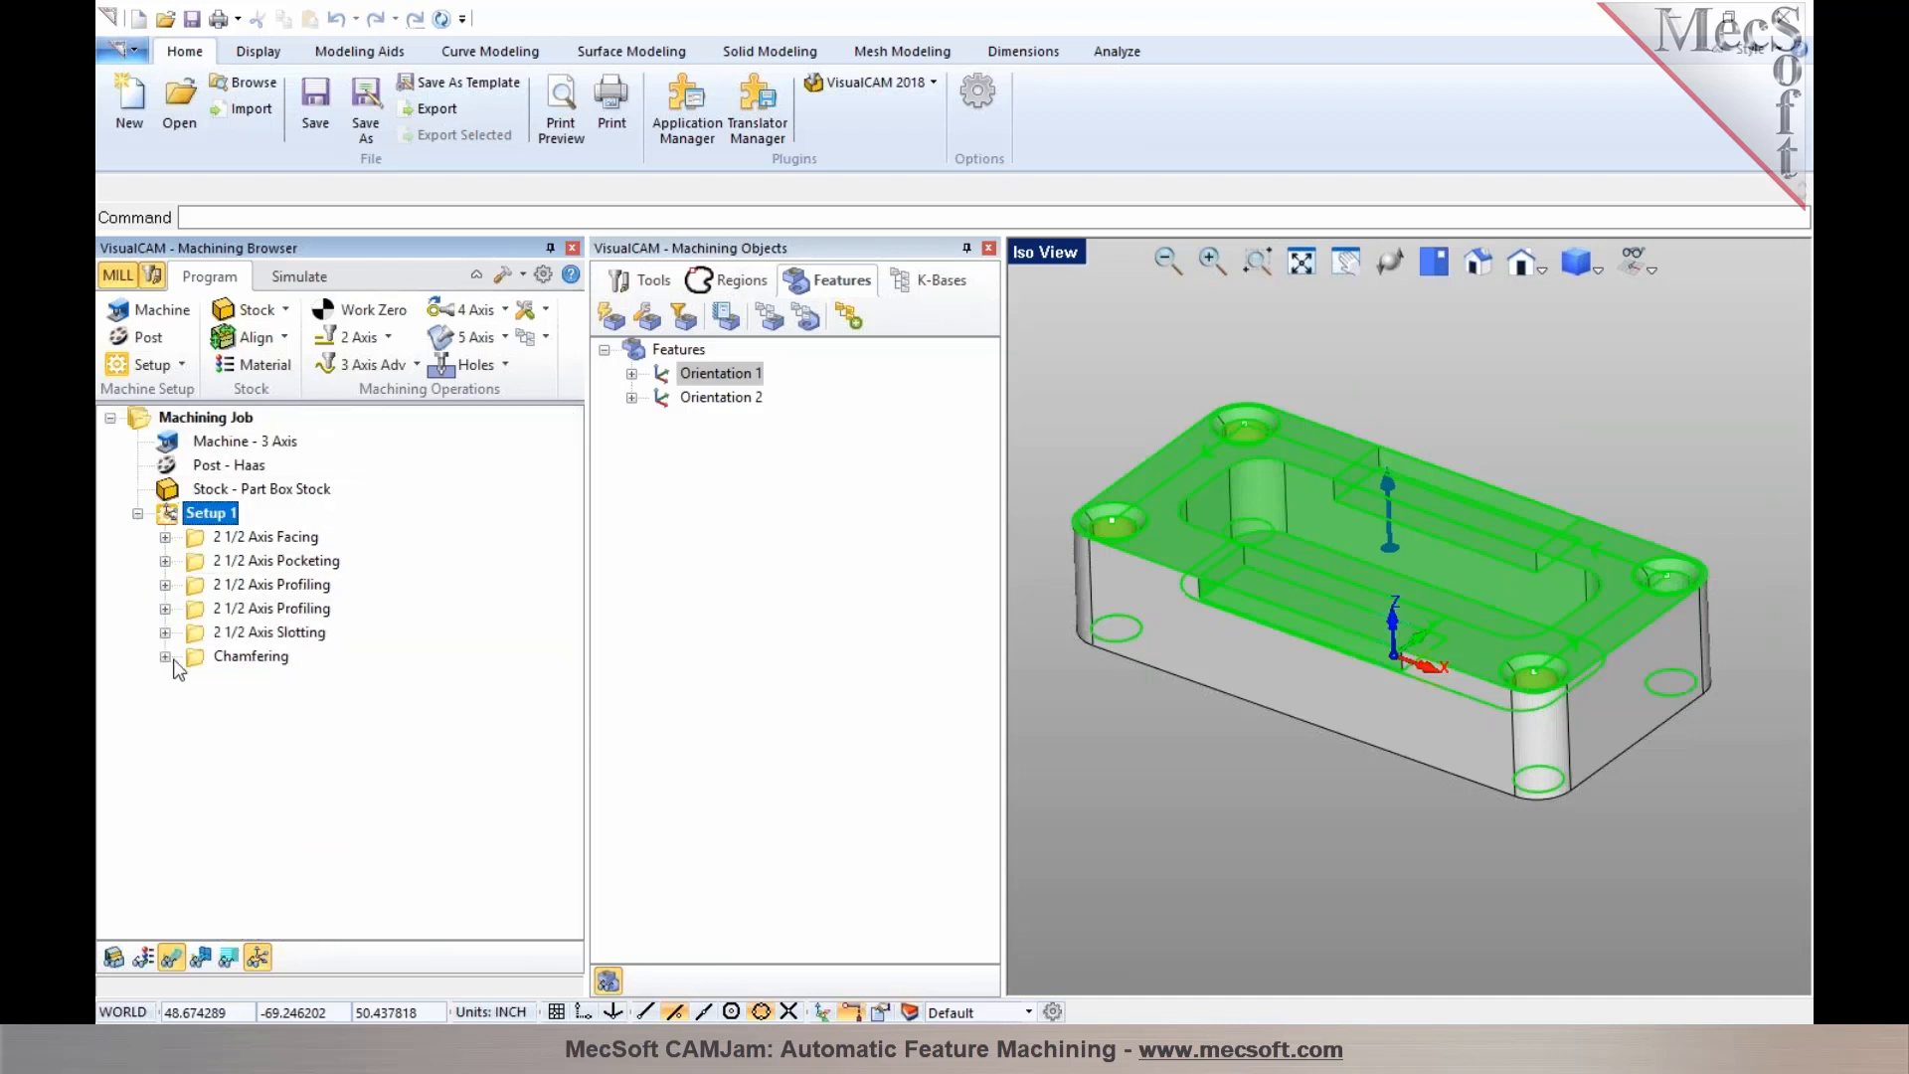
# Dock the Machining Objects panel back under the browser and select each operation to display its toolpath
pyautogui.click(233, 543)
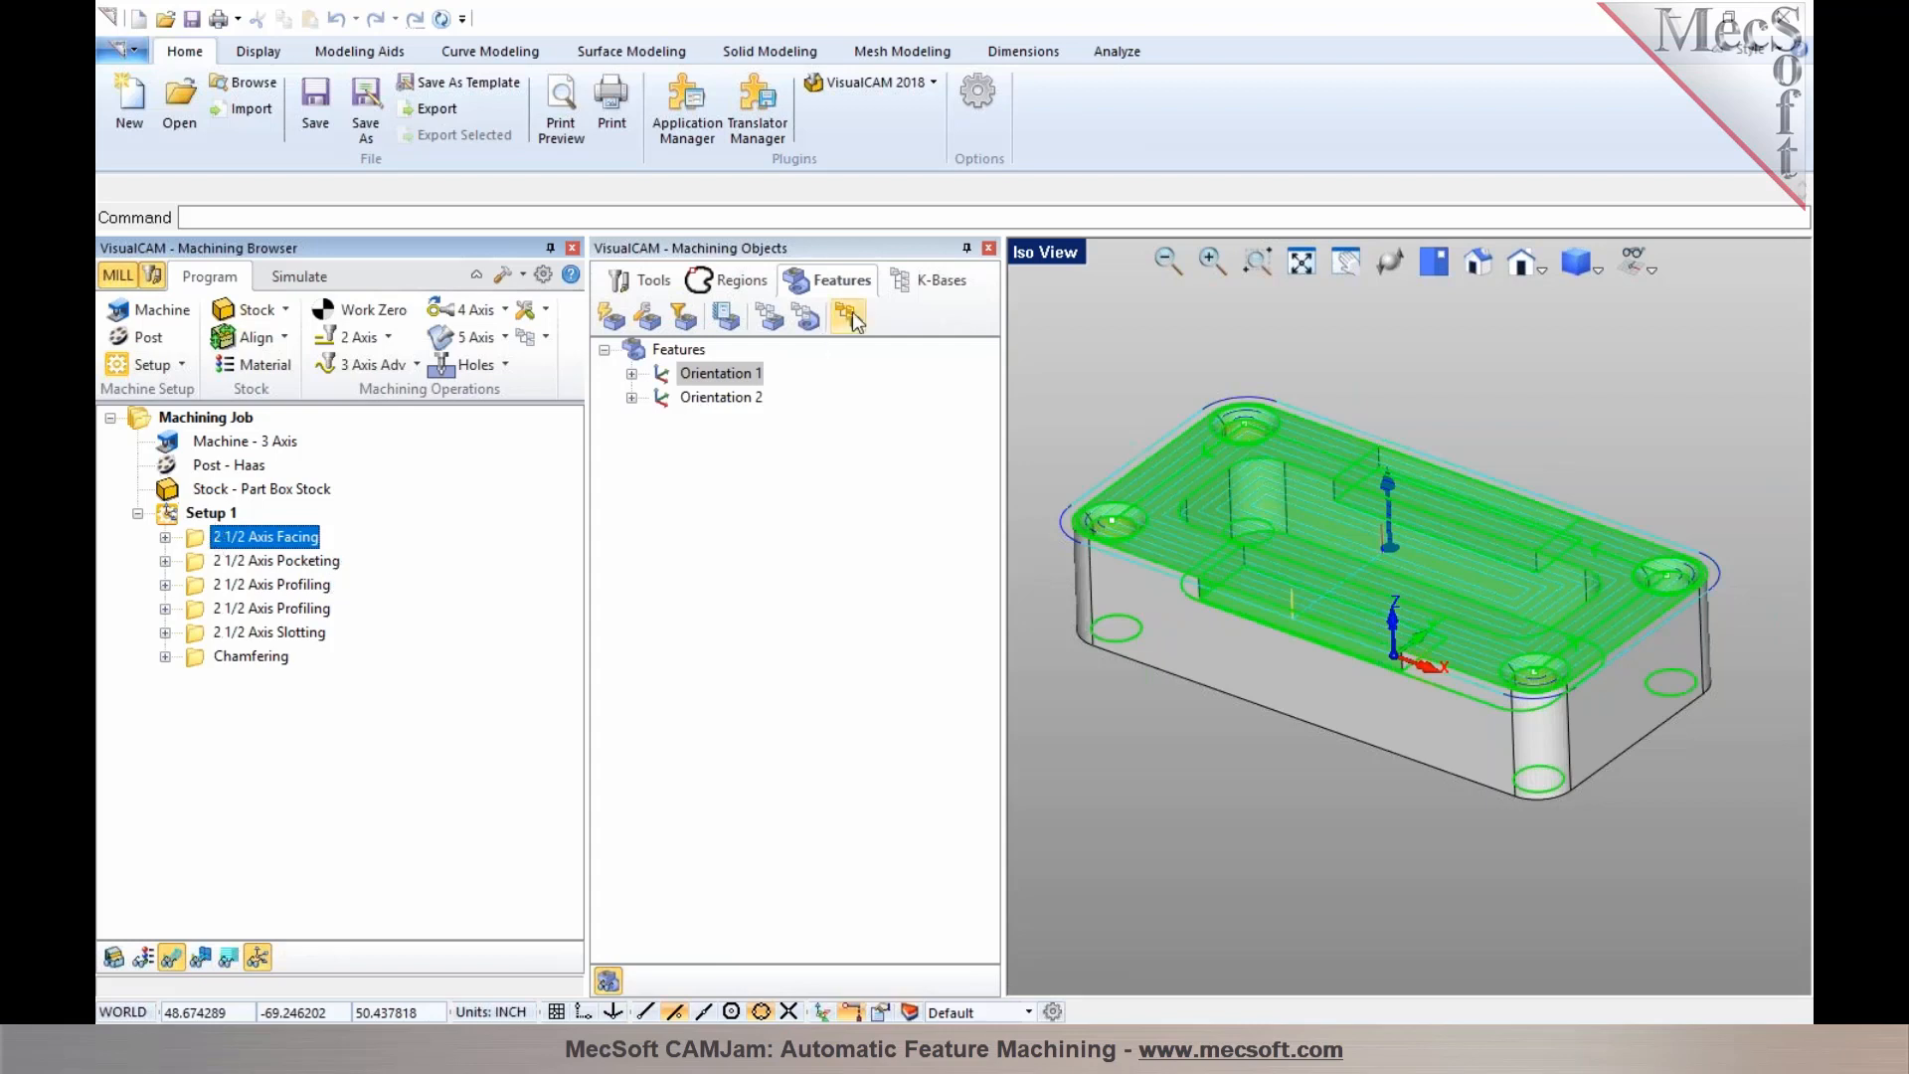
pyautogui.moveTo(773, 249); pyautogui.dragTo(339, 648)
pyautogui.scroll(-1, 202, 544)
pyautogui.click(221, 492)
pyautogui.click(220, 498)
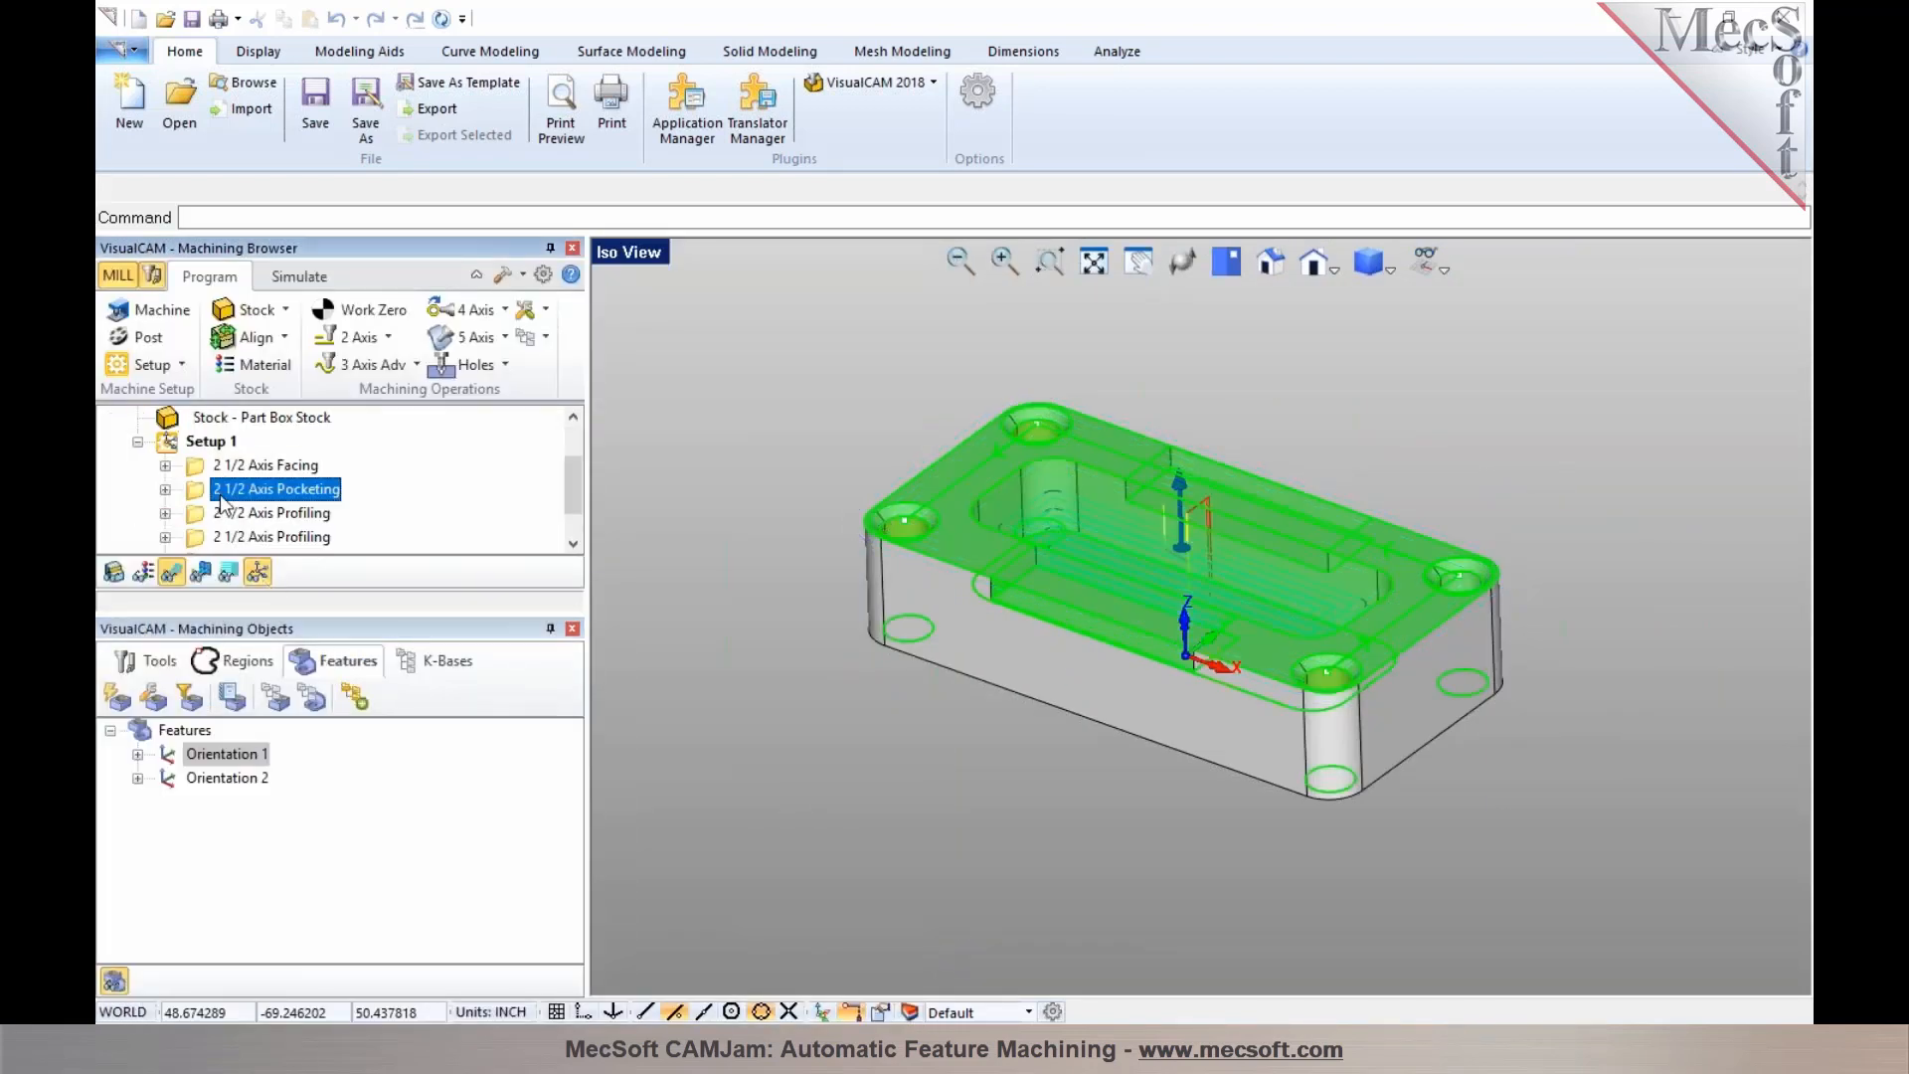
pyautogui.click(223, 519)
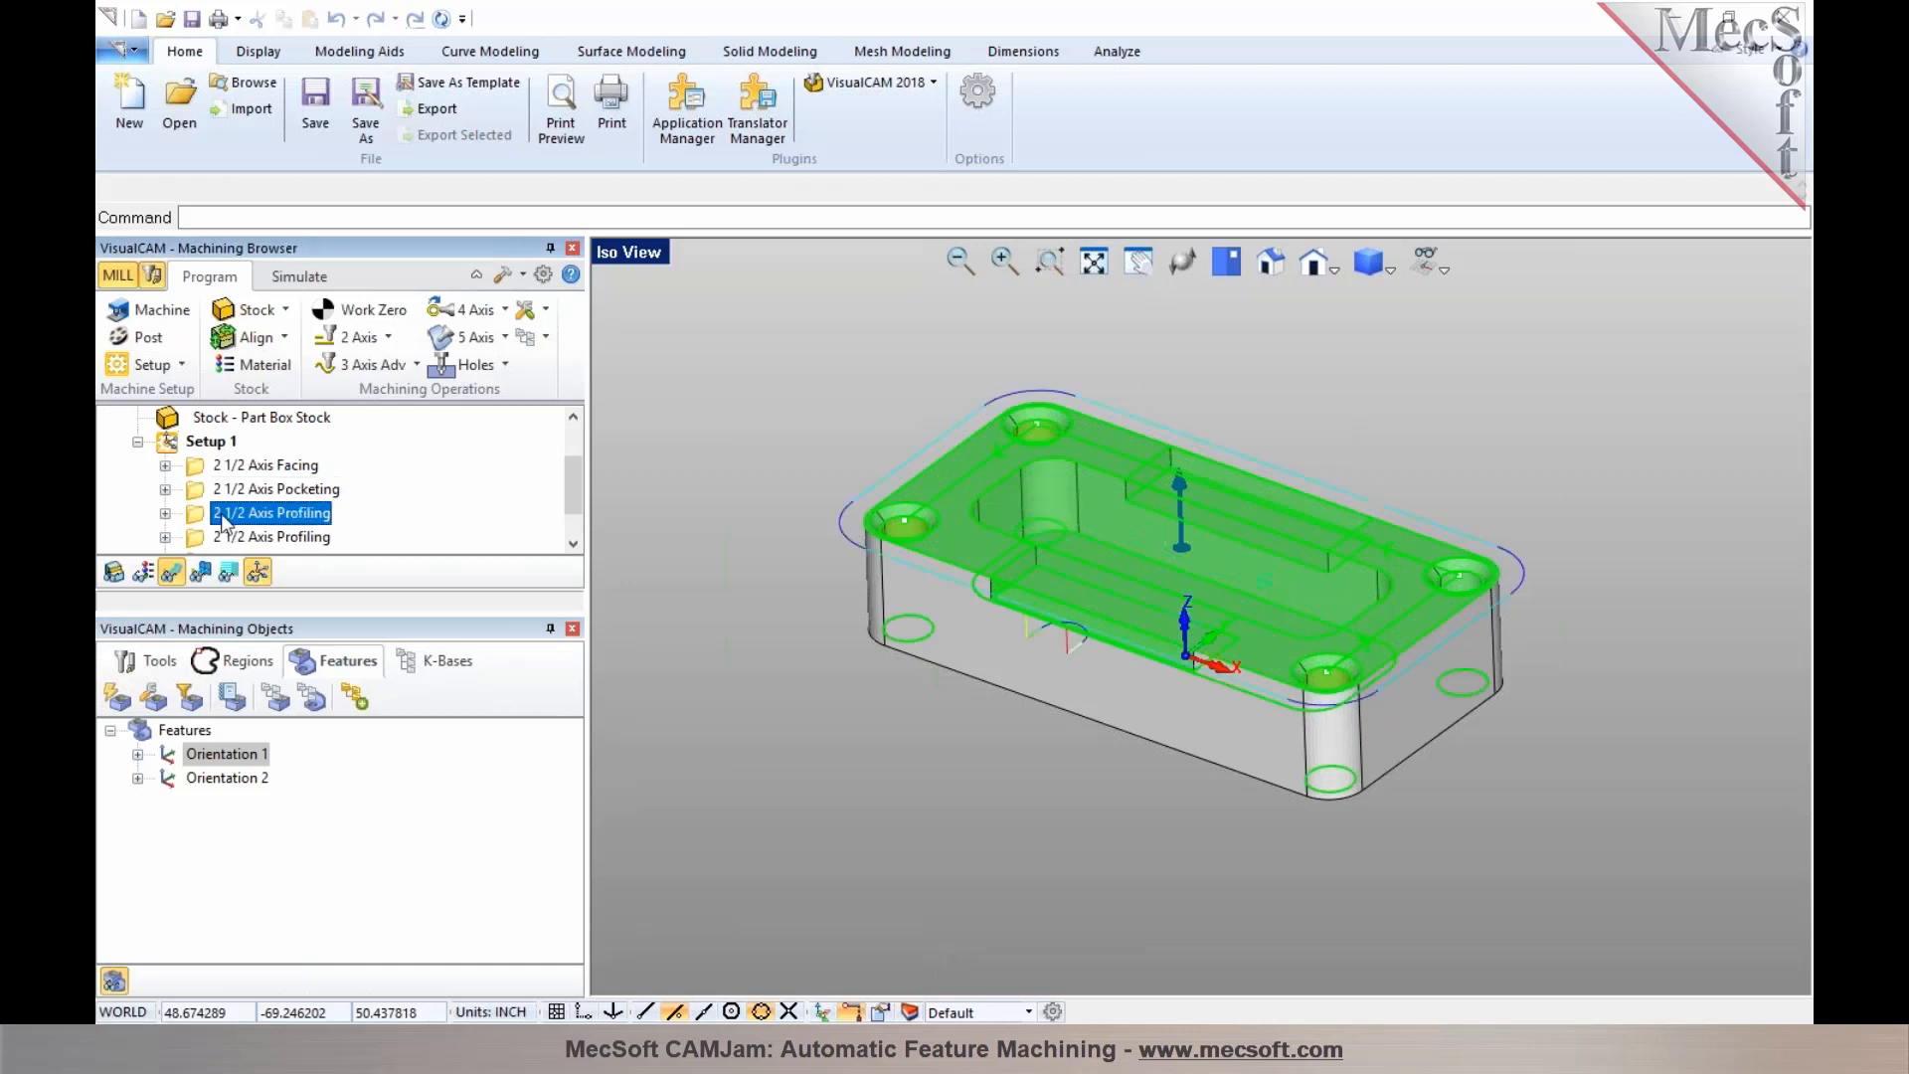
pyautogui.click(223, 540)
pyautogui.scroll(-1, 223, 544)
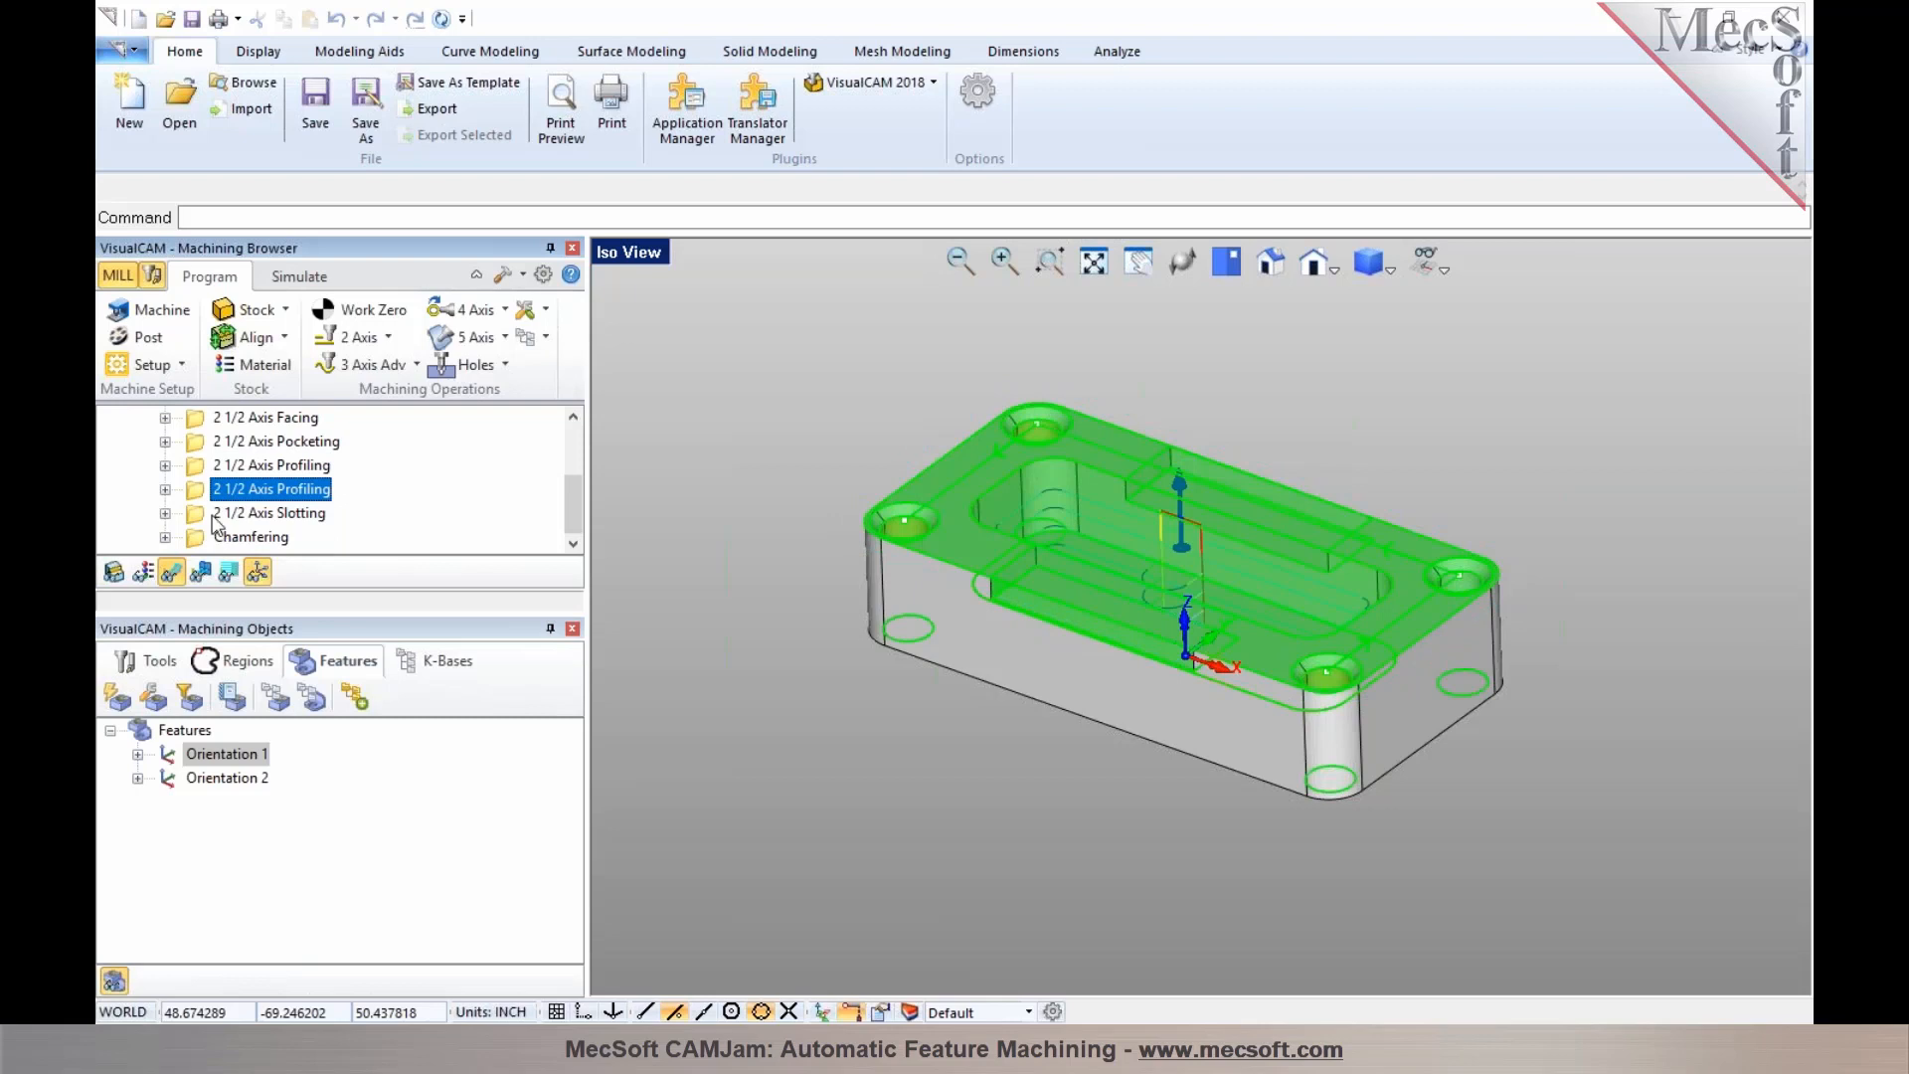
pyautogui.click(214, 517)
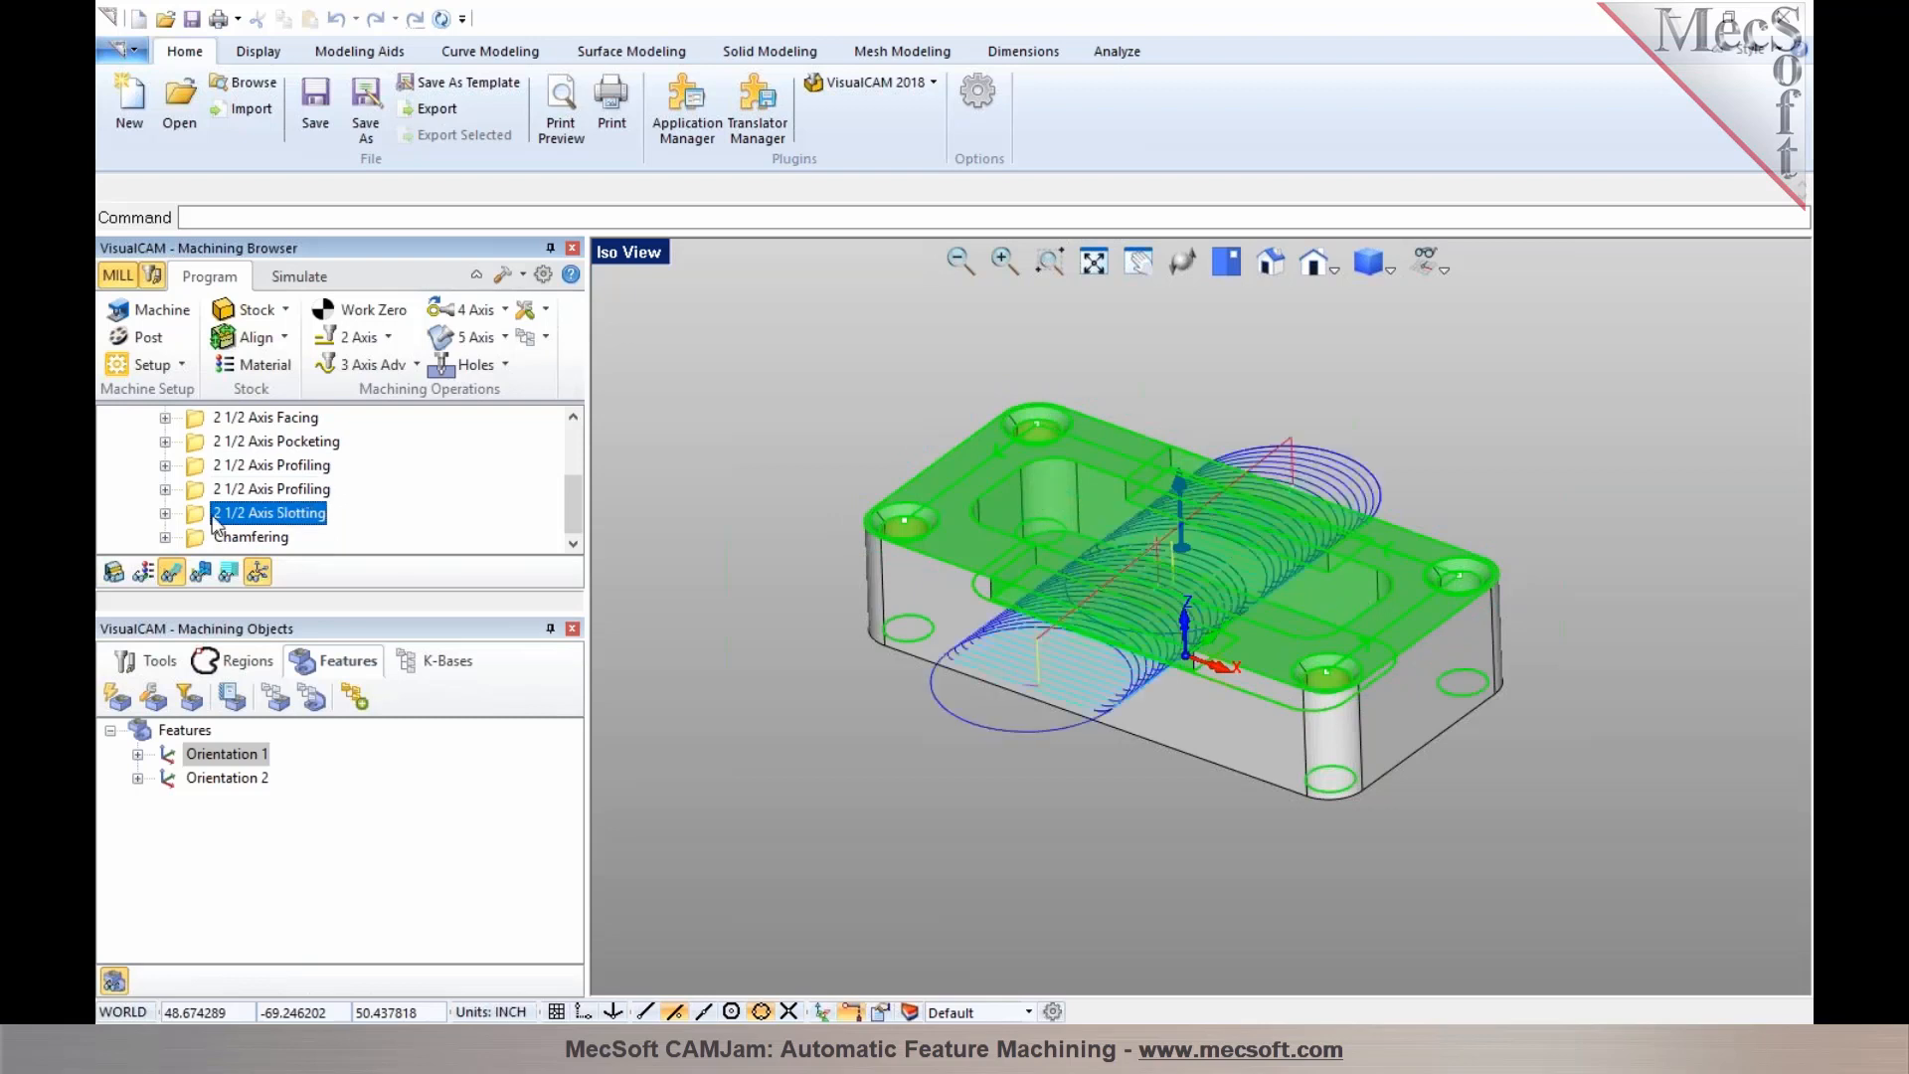
pyautogui.click(217, 540)
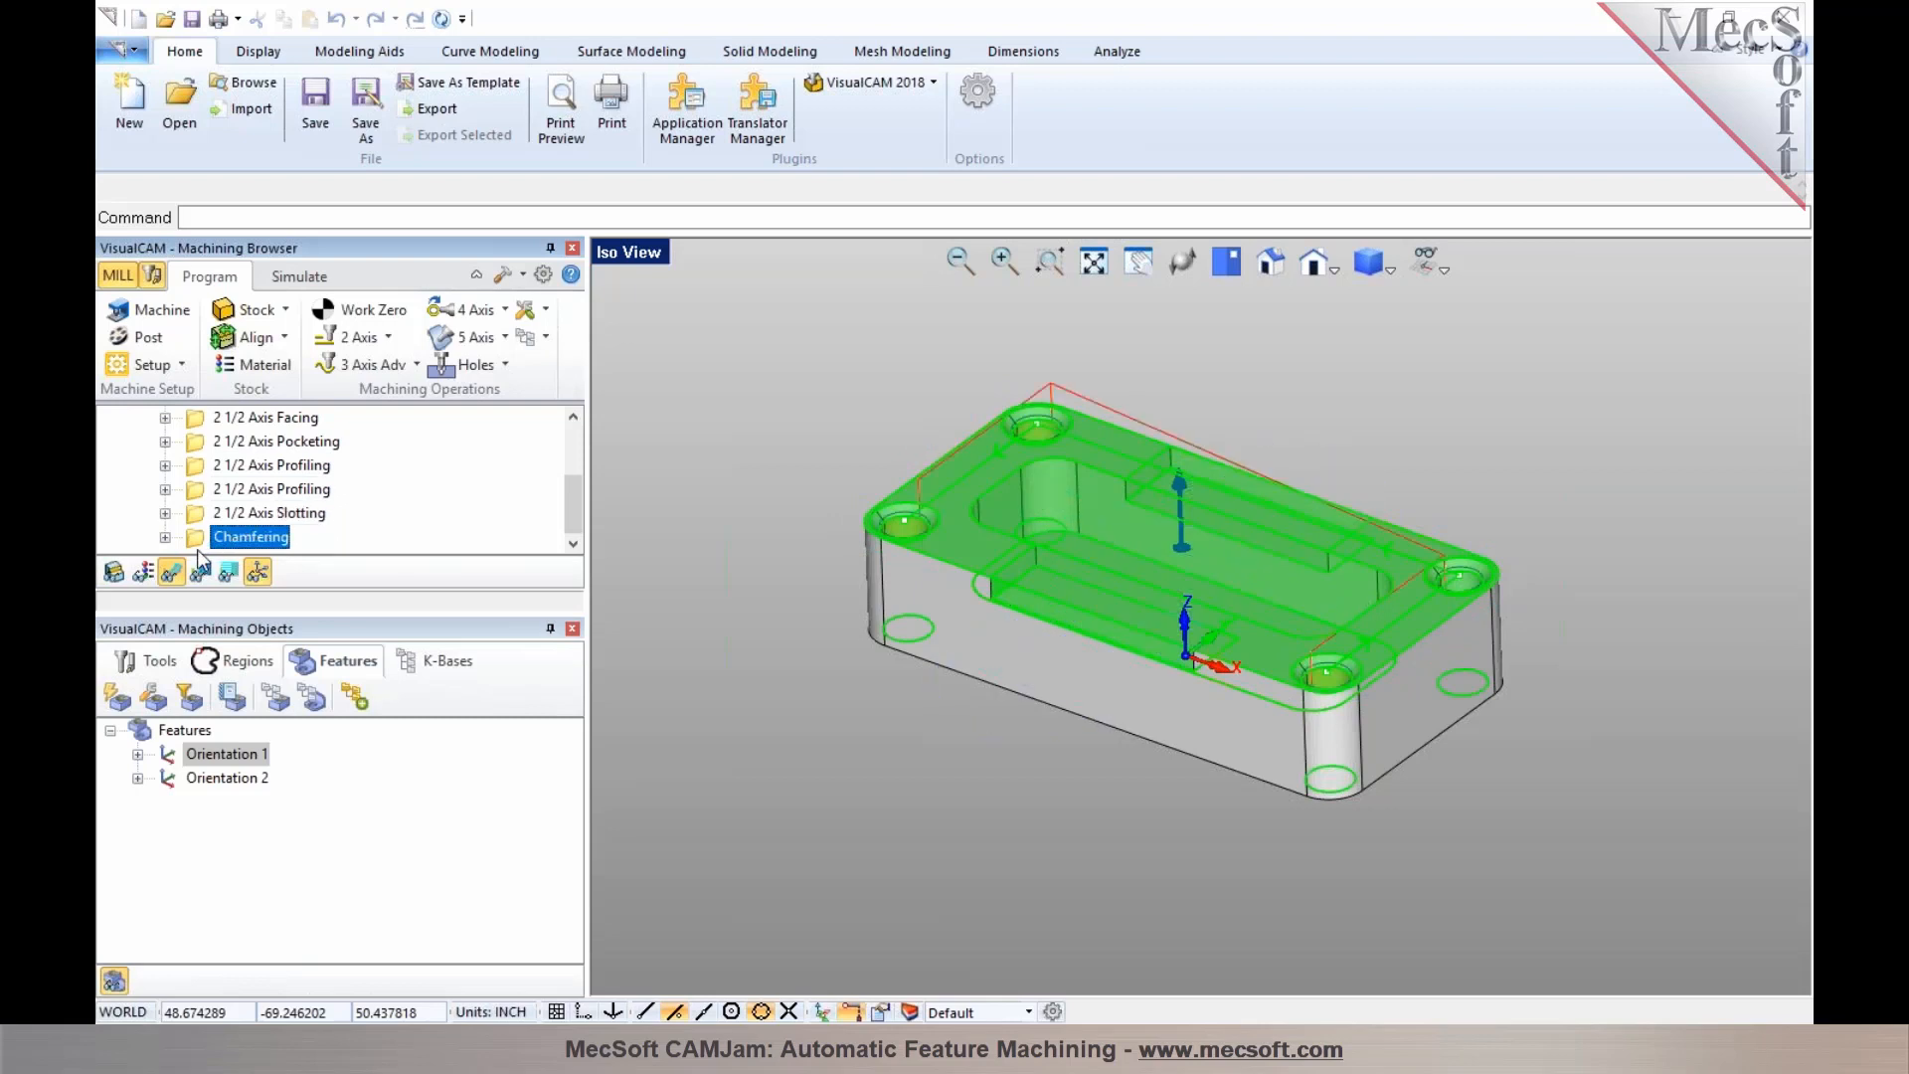
pyautogui.scroll(3, 199, 517)
pyautogui.click(199, 513)
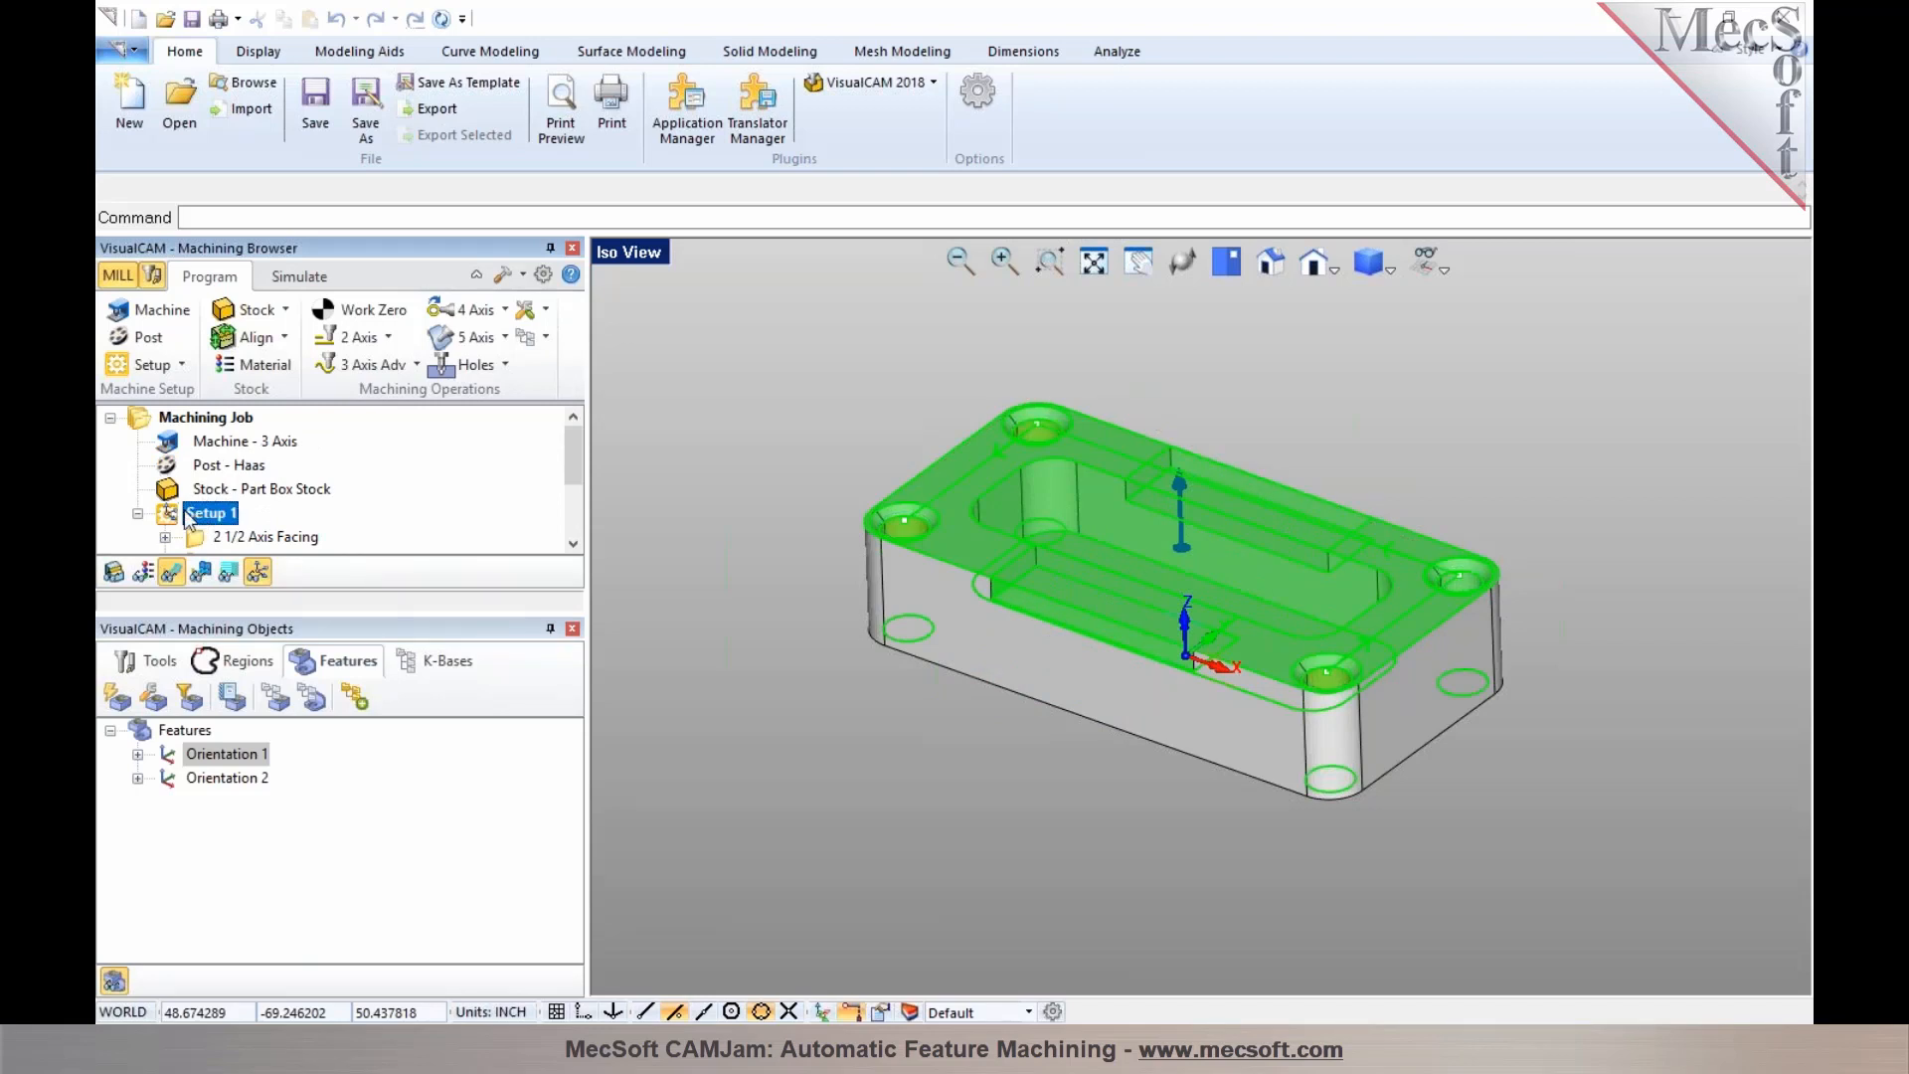
pyautogui.rightClick(186, 517)
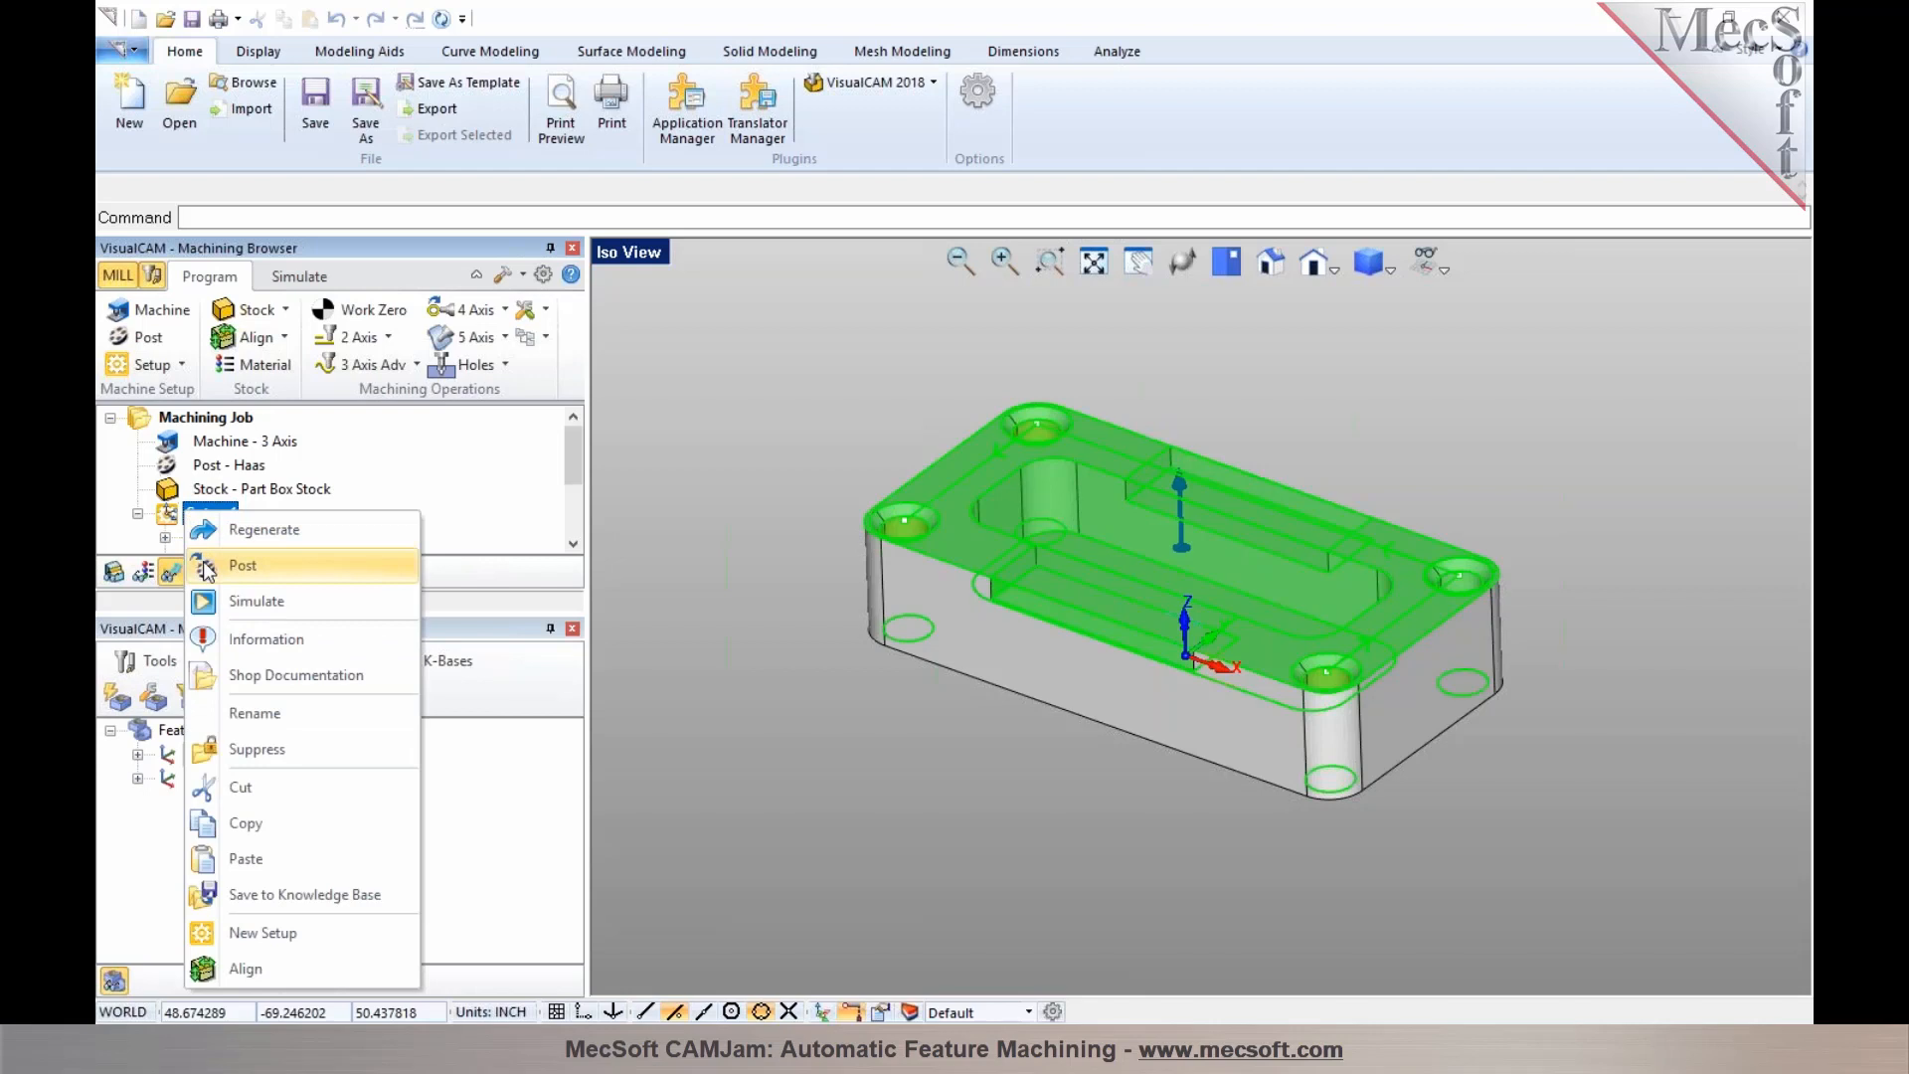
pyautogui.click(171, 524)
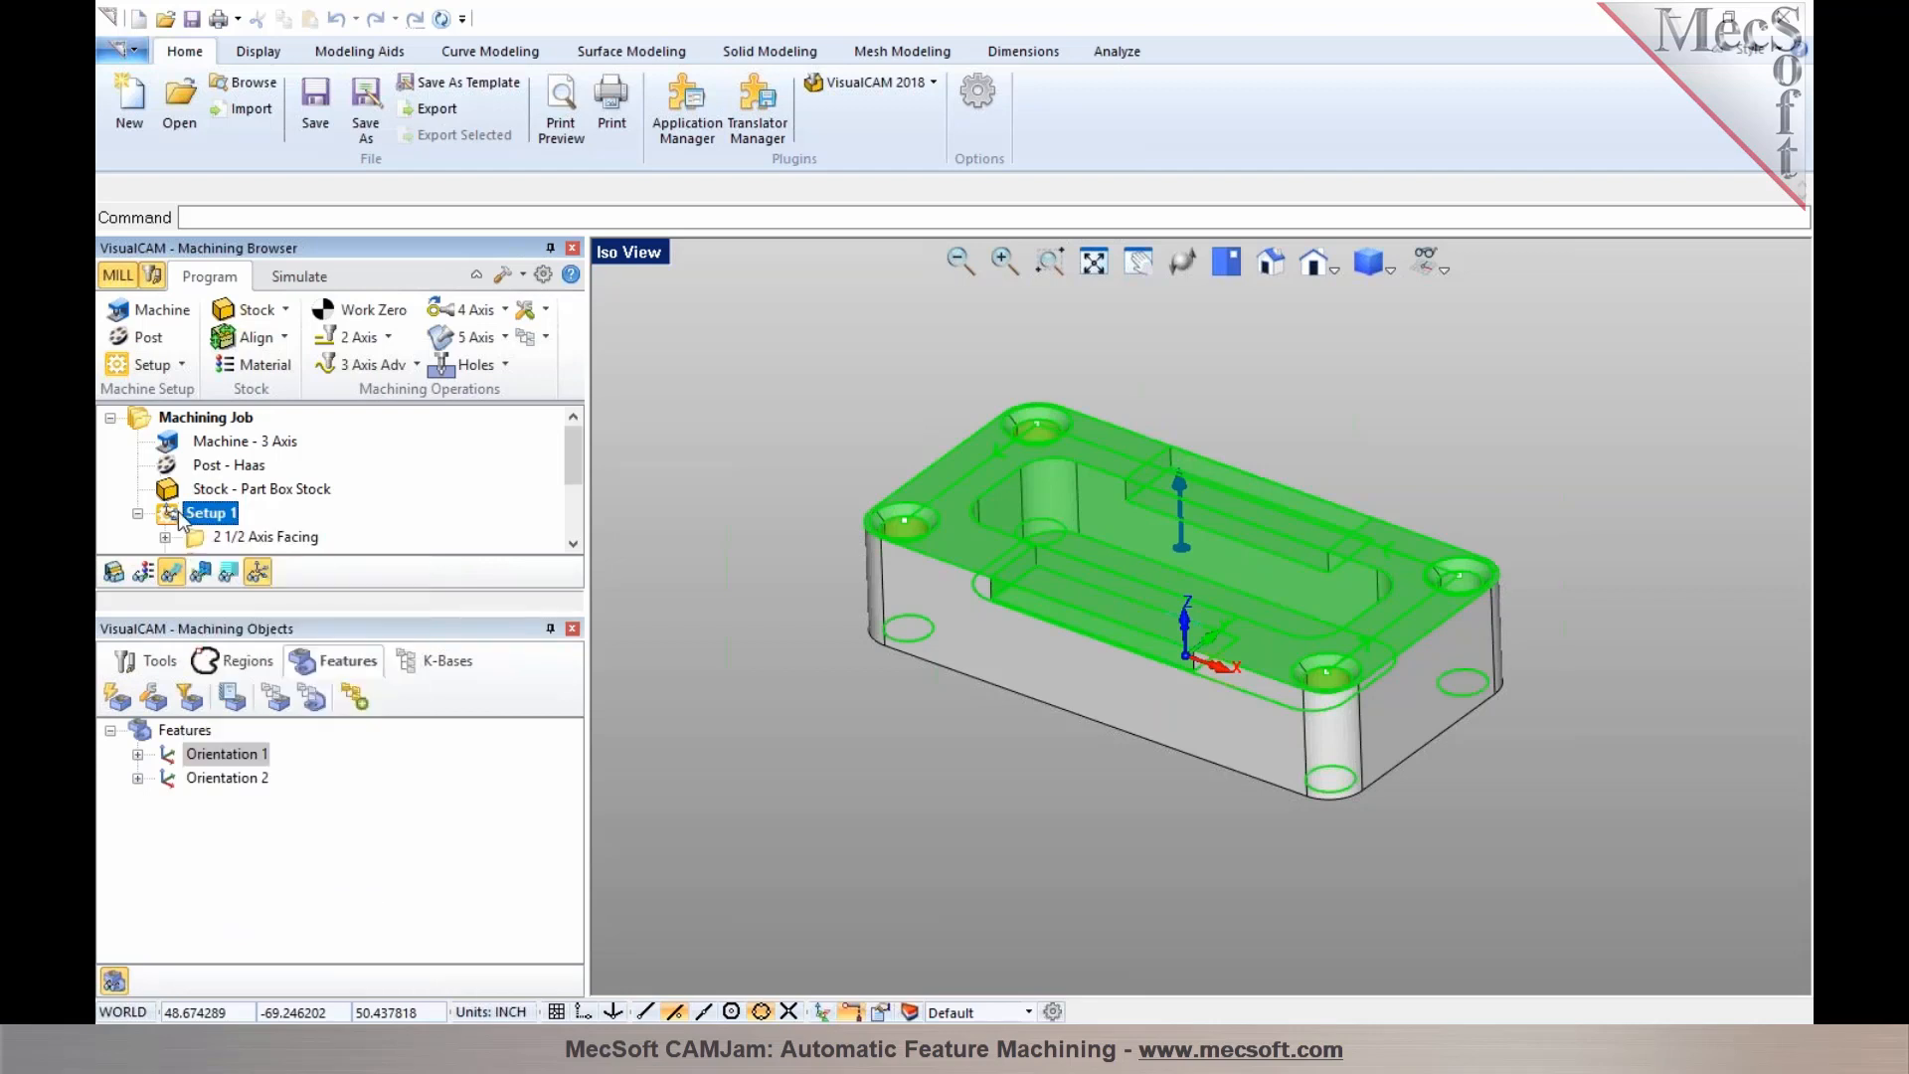
pyautogui.rightClick(179, 513)
pyautogui.click(169, 521)
# Simulate the machining program up to the Chamfering operation and hide the toolpath display
pyautogui.scroll(-2, 167, 516)
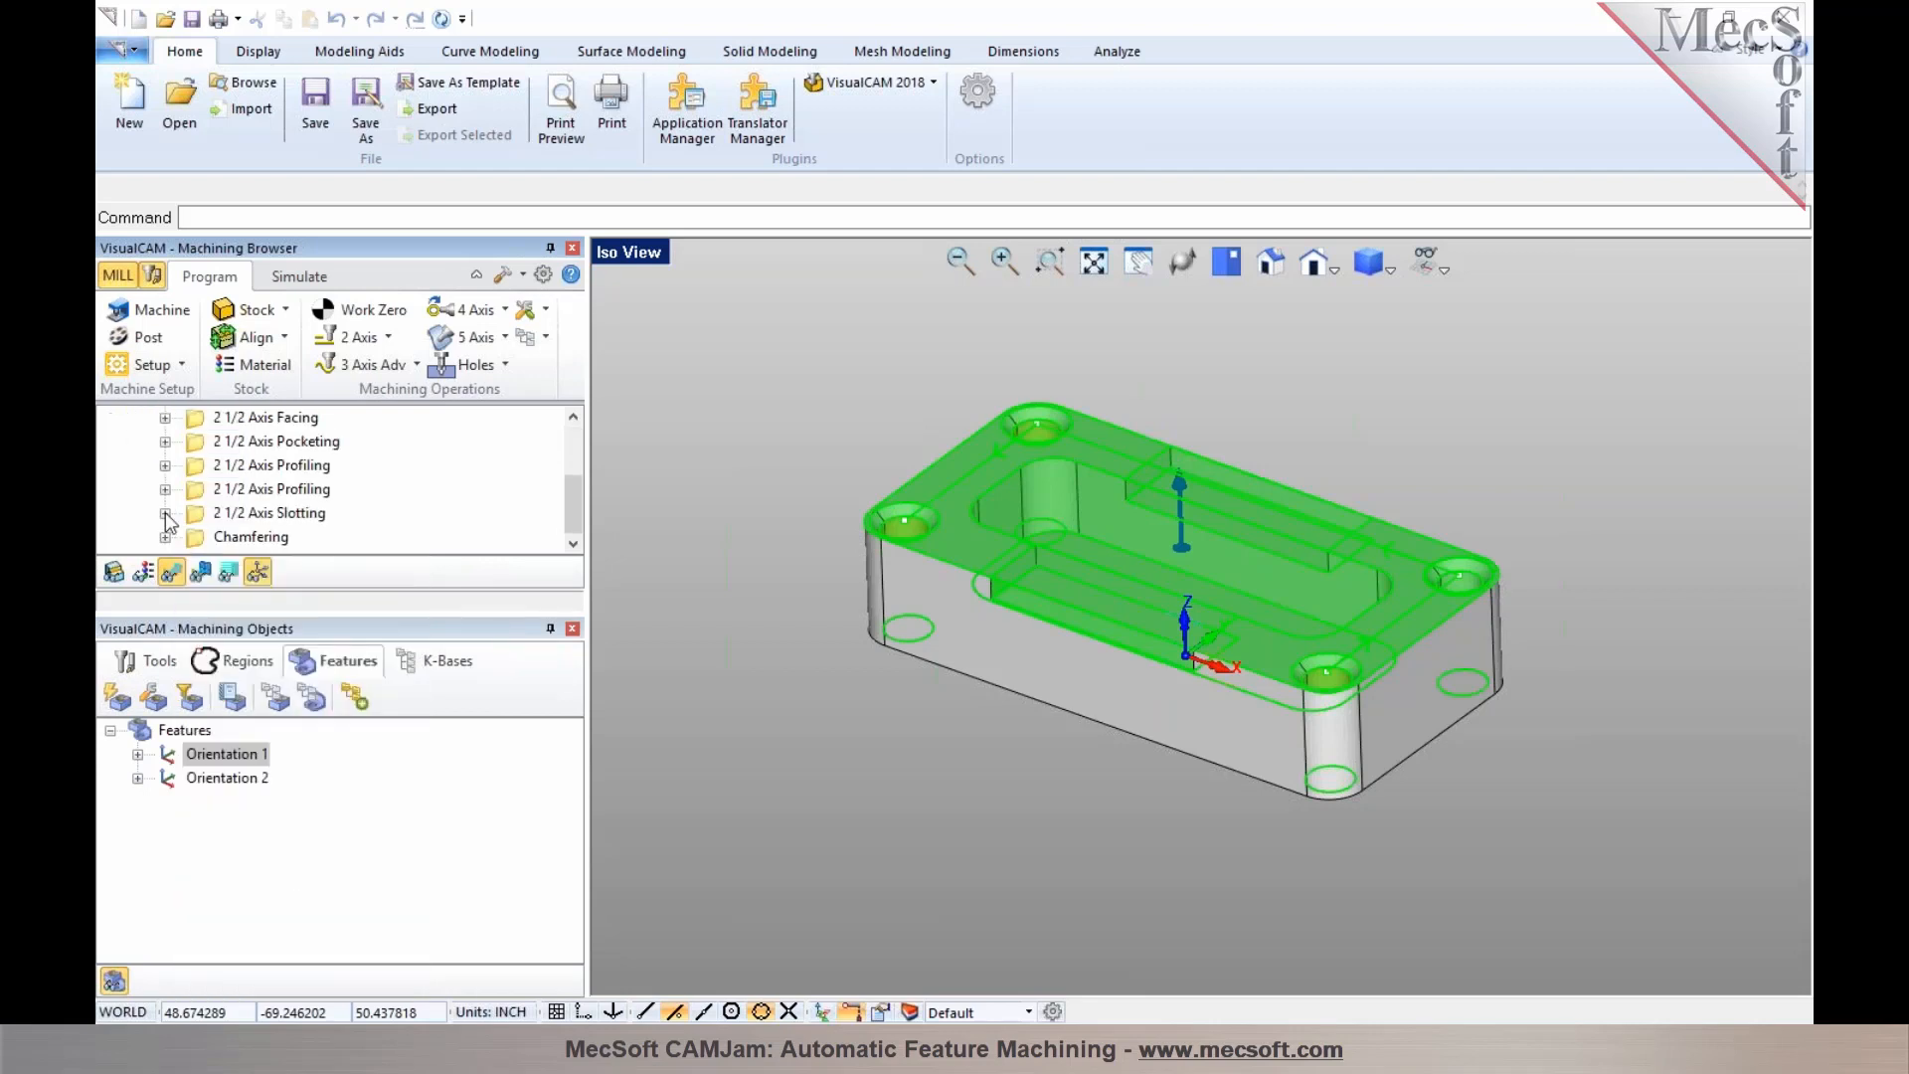
pyautogui.click(194, 541)
pyautogui.rightClick(195, 541)
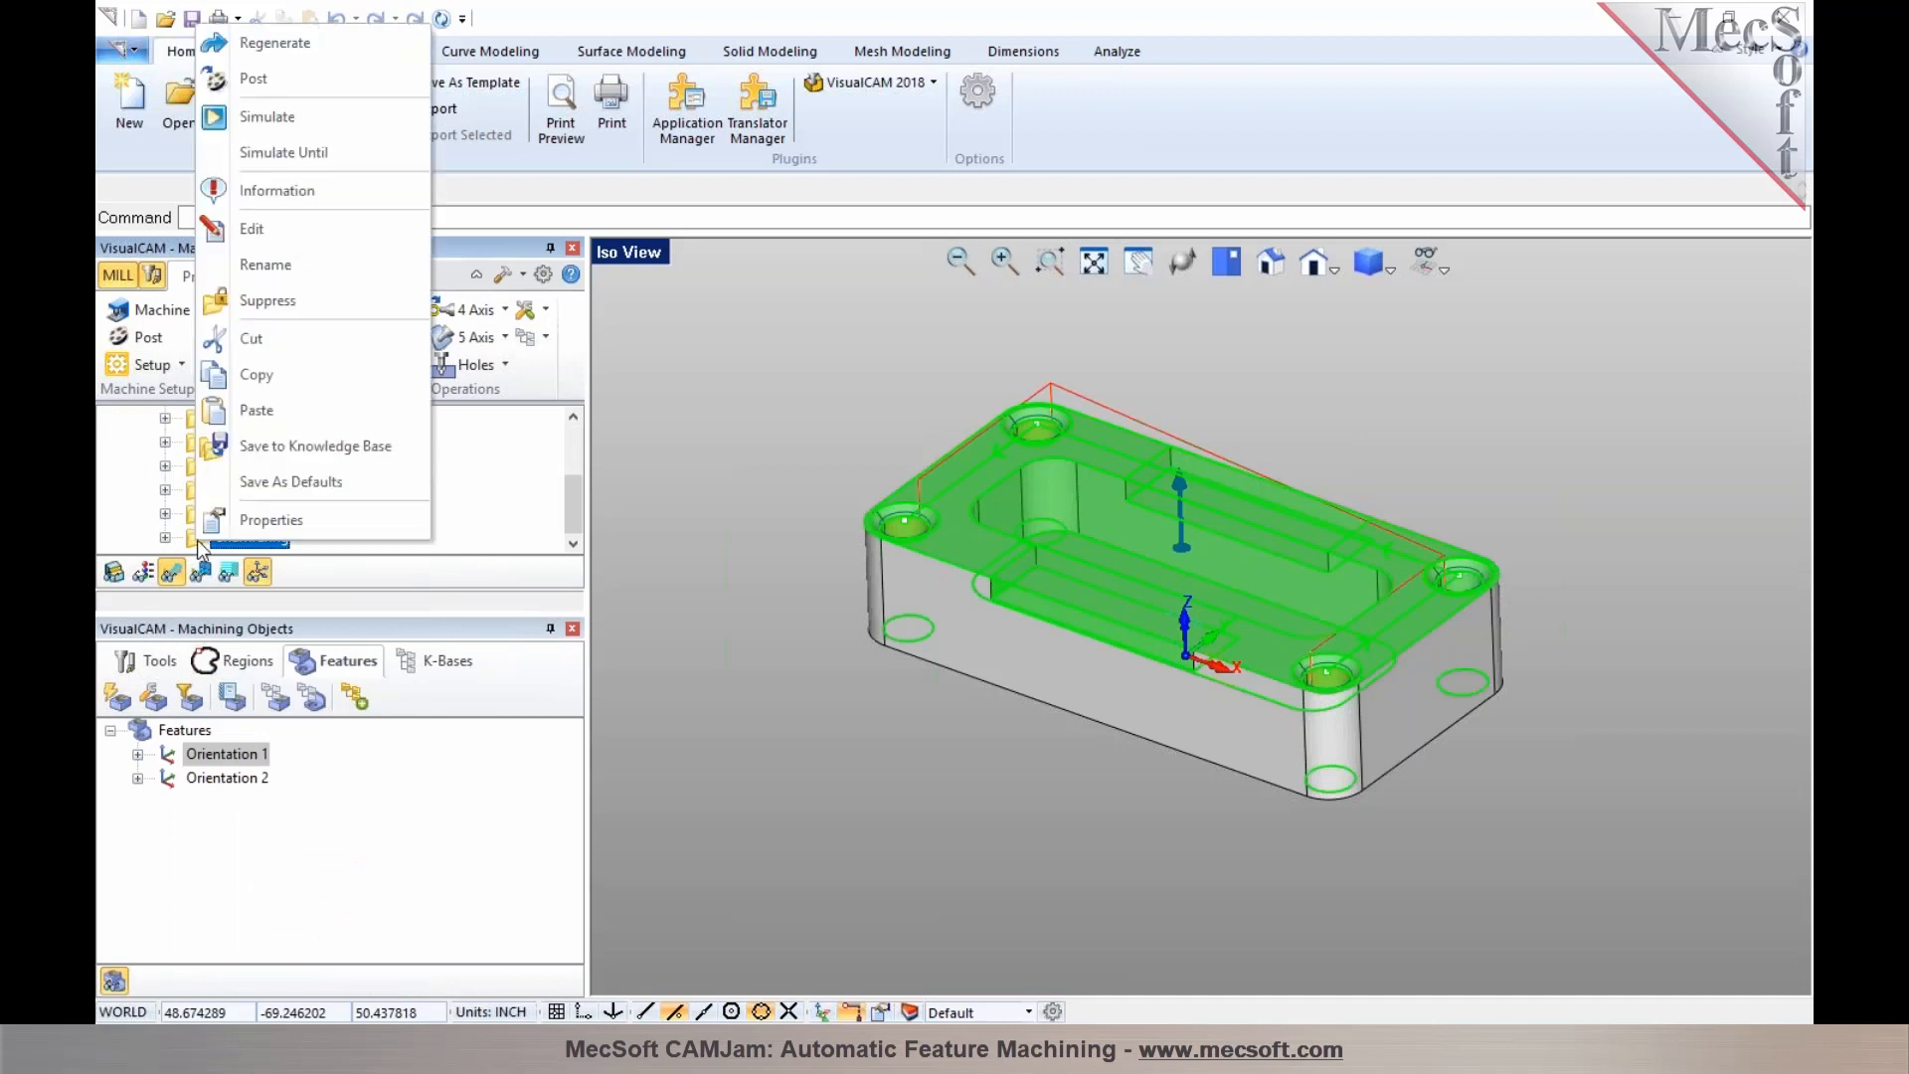
pyautogui.click(278, 147)
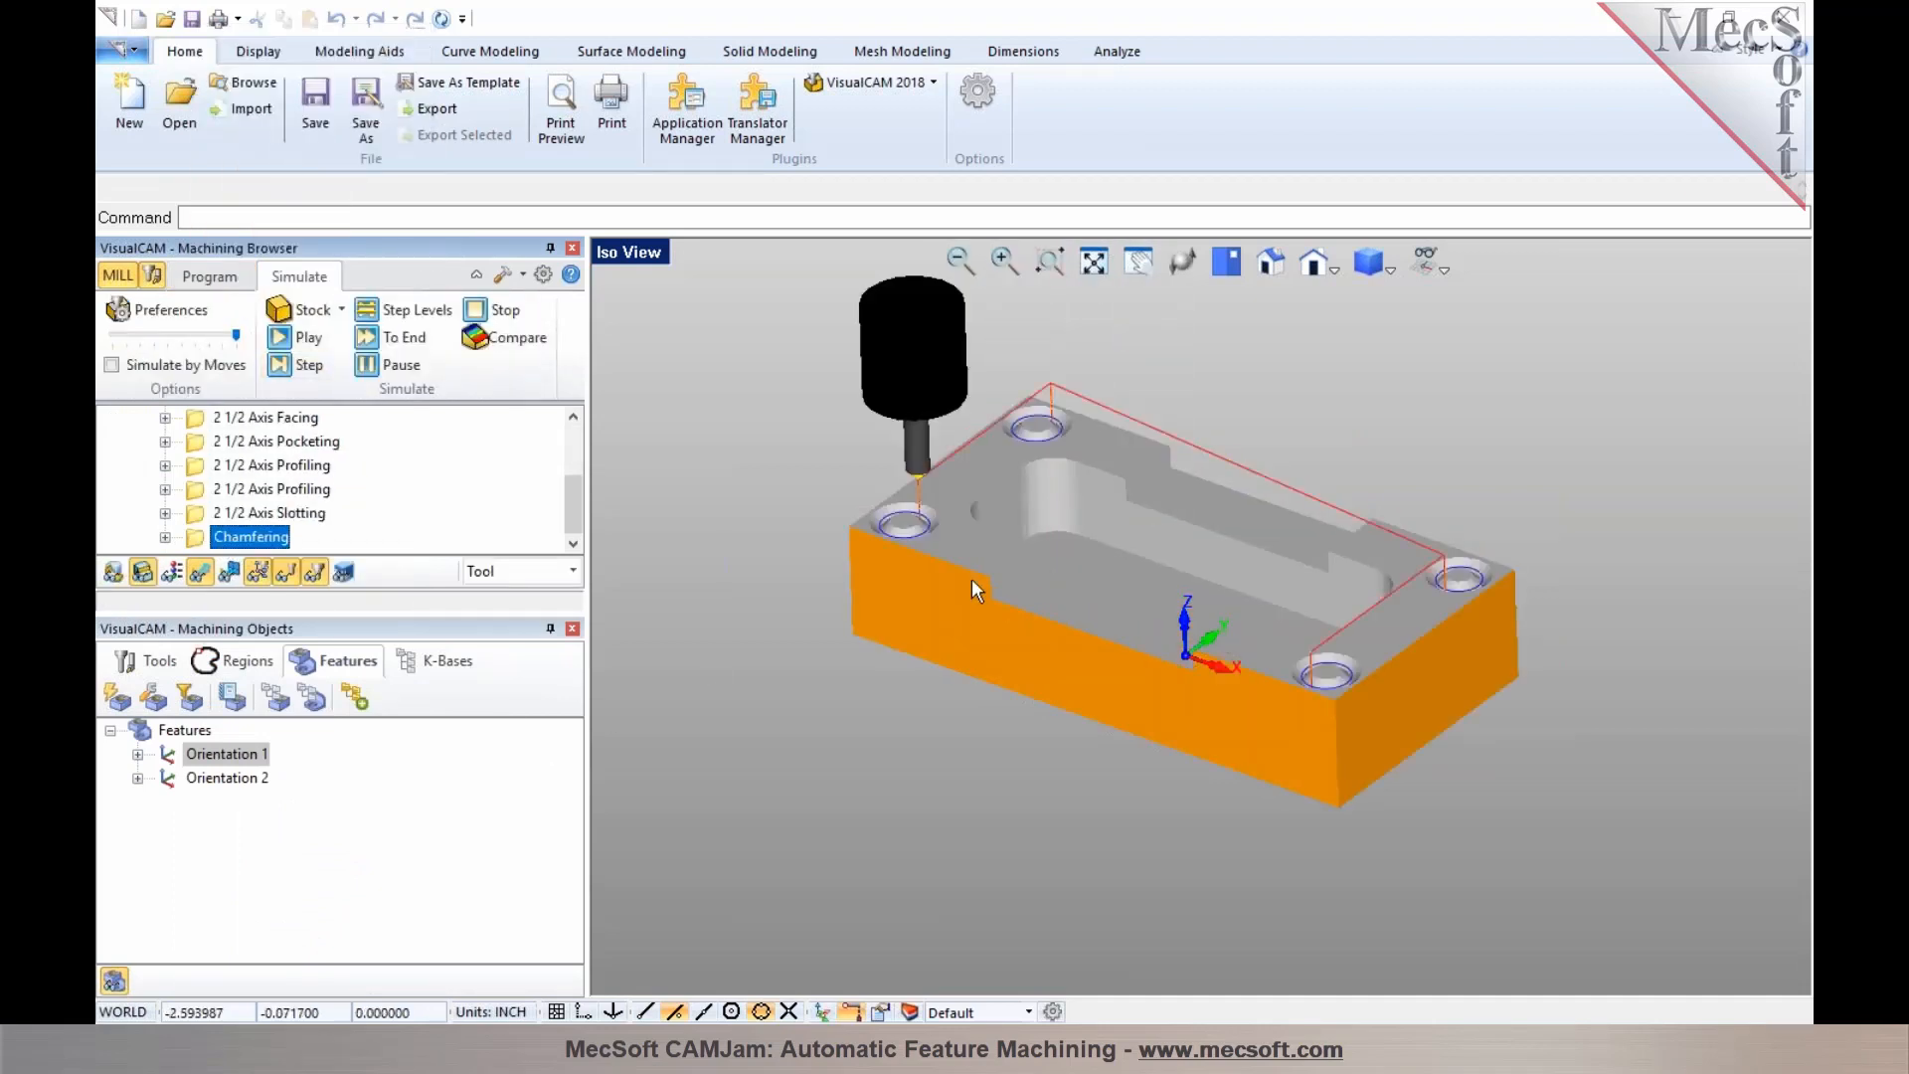
pyautogui.scroll(3, 1046, 527)
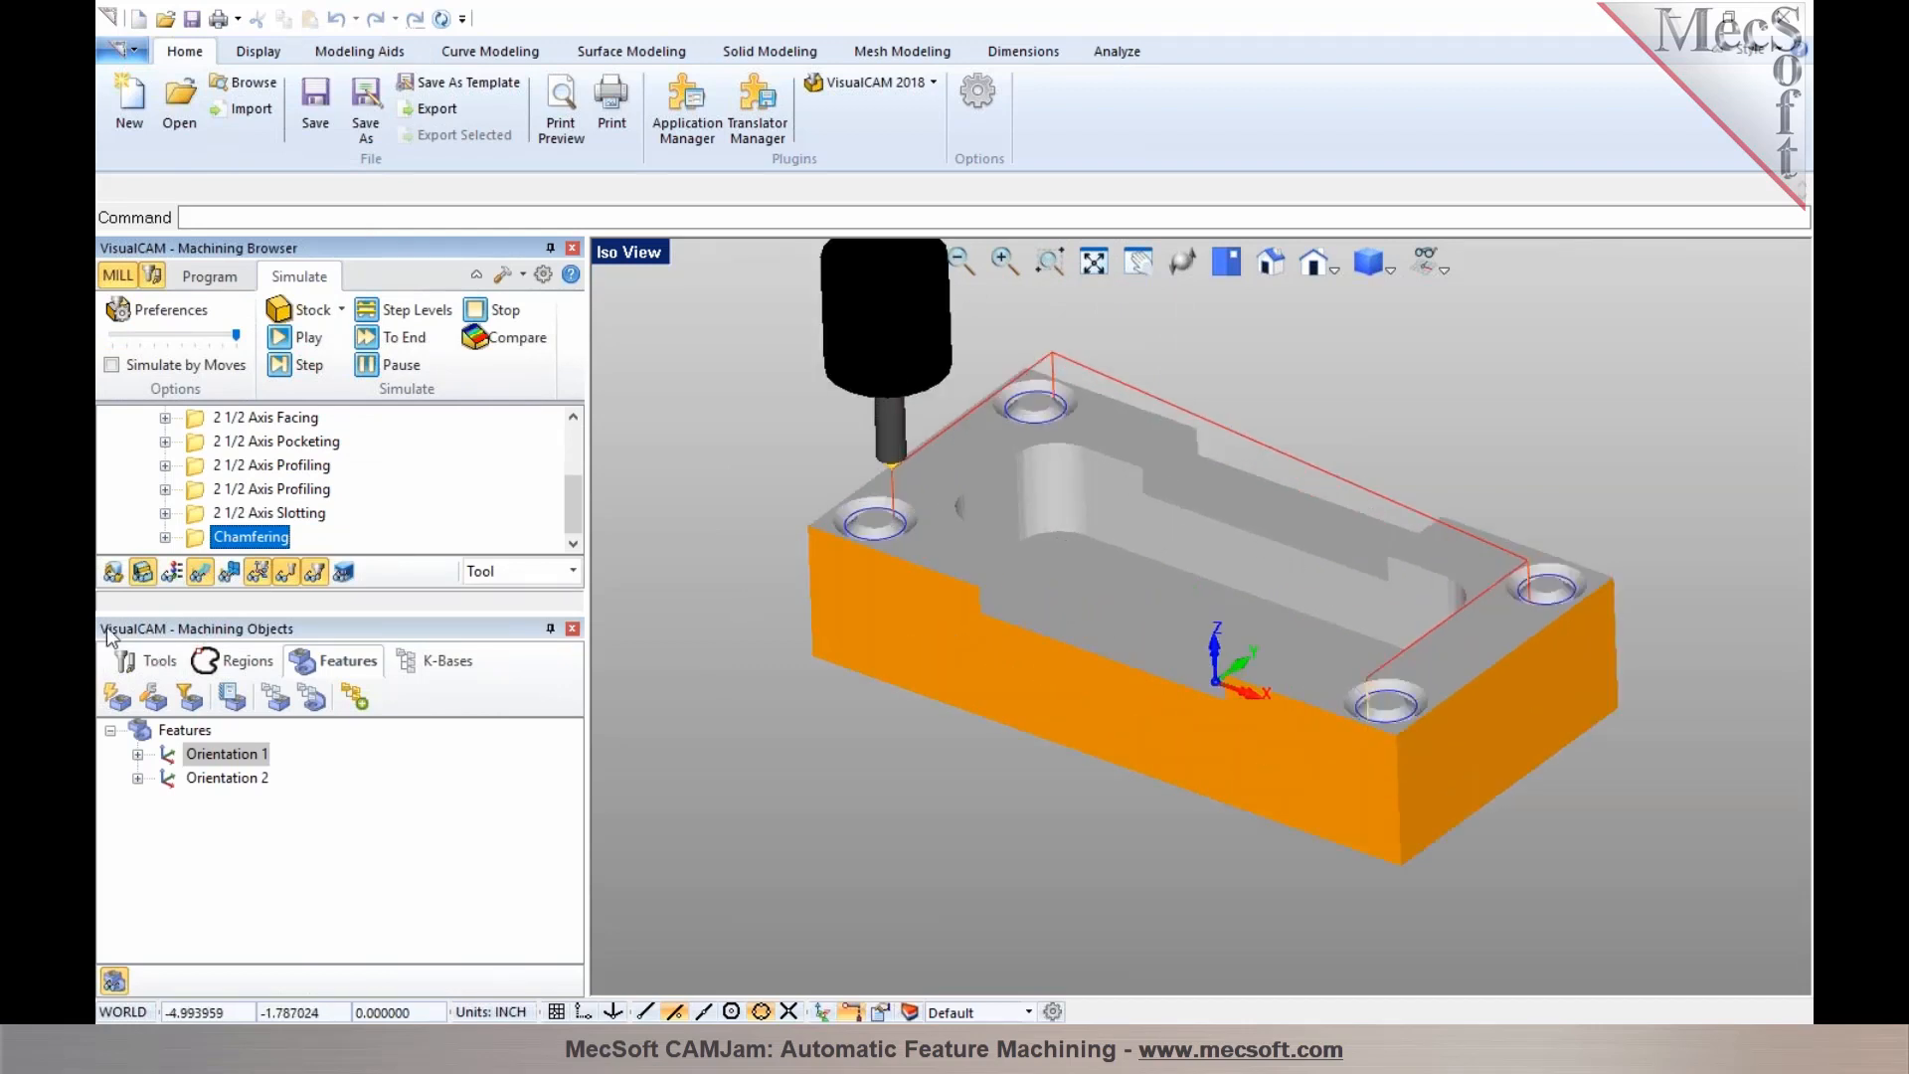
pyautogui.click(206, 574)
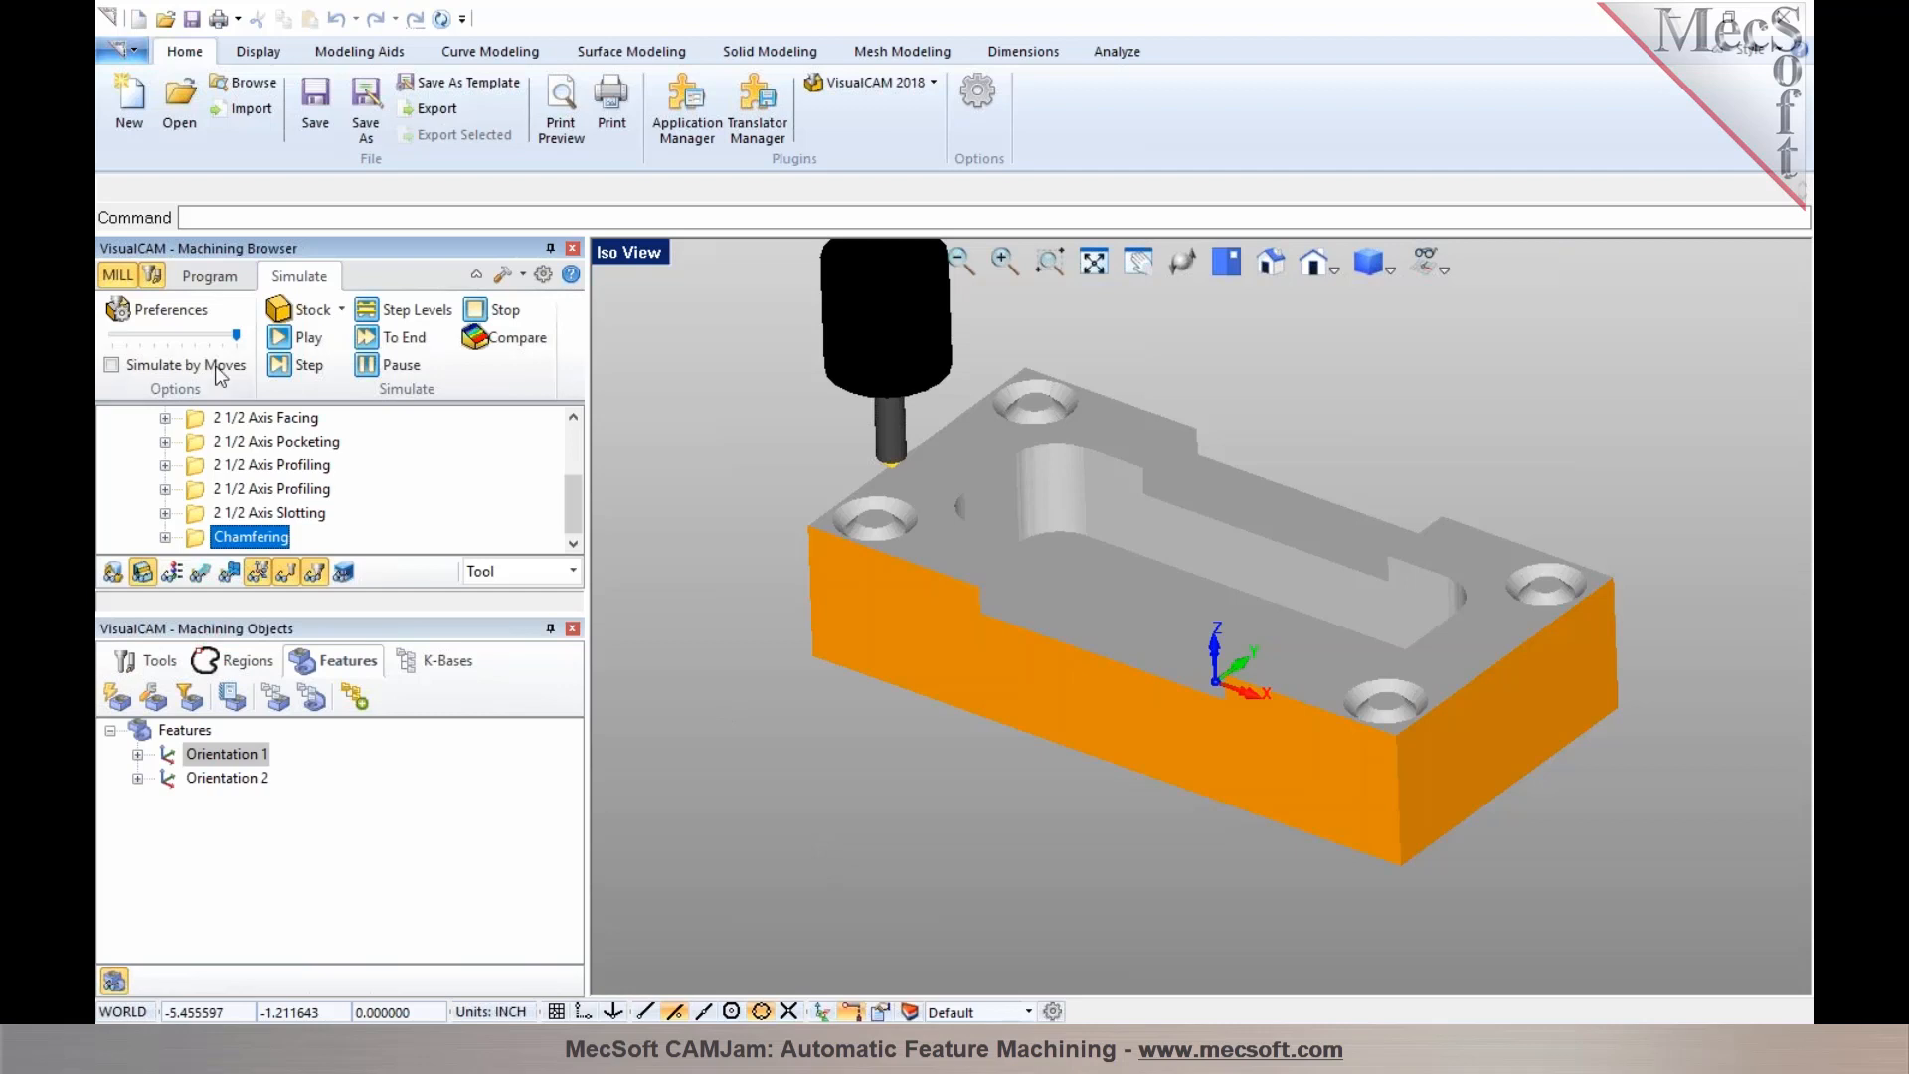
# Return to the program view and highlight Orientation 1's planar face, hole, chamfer and open slot features
pyautogui.click(210, 280)
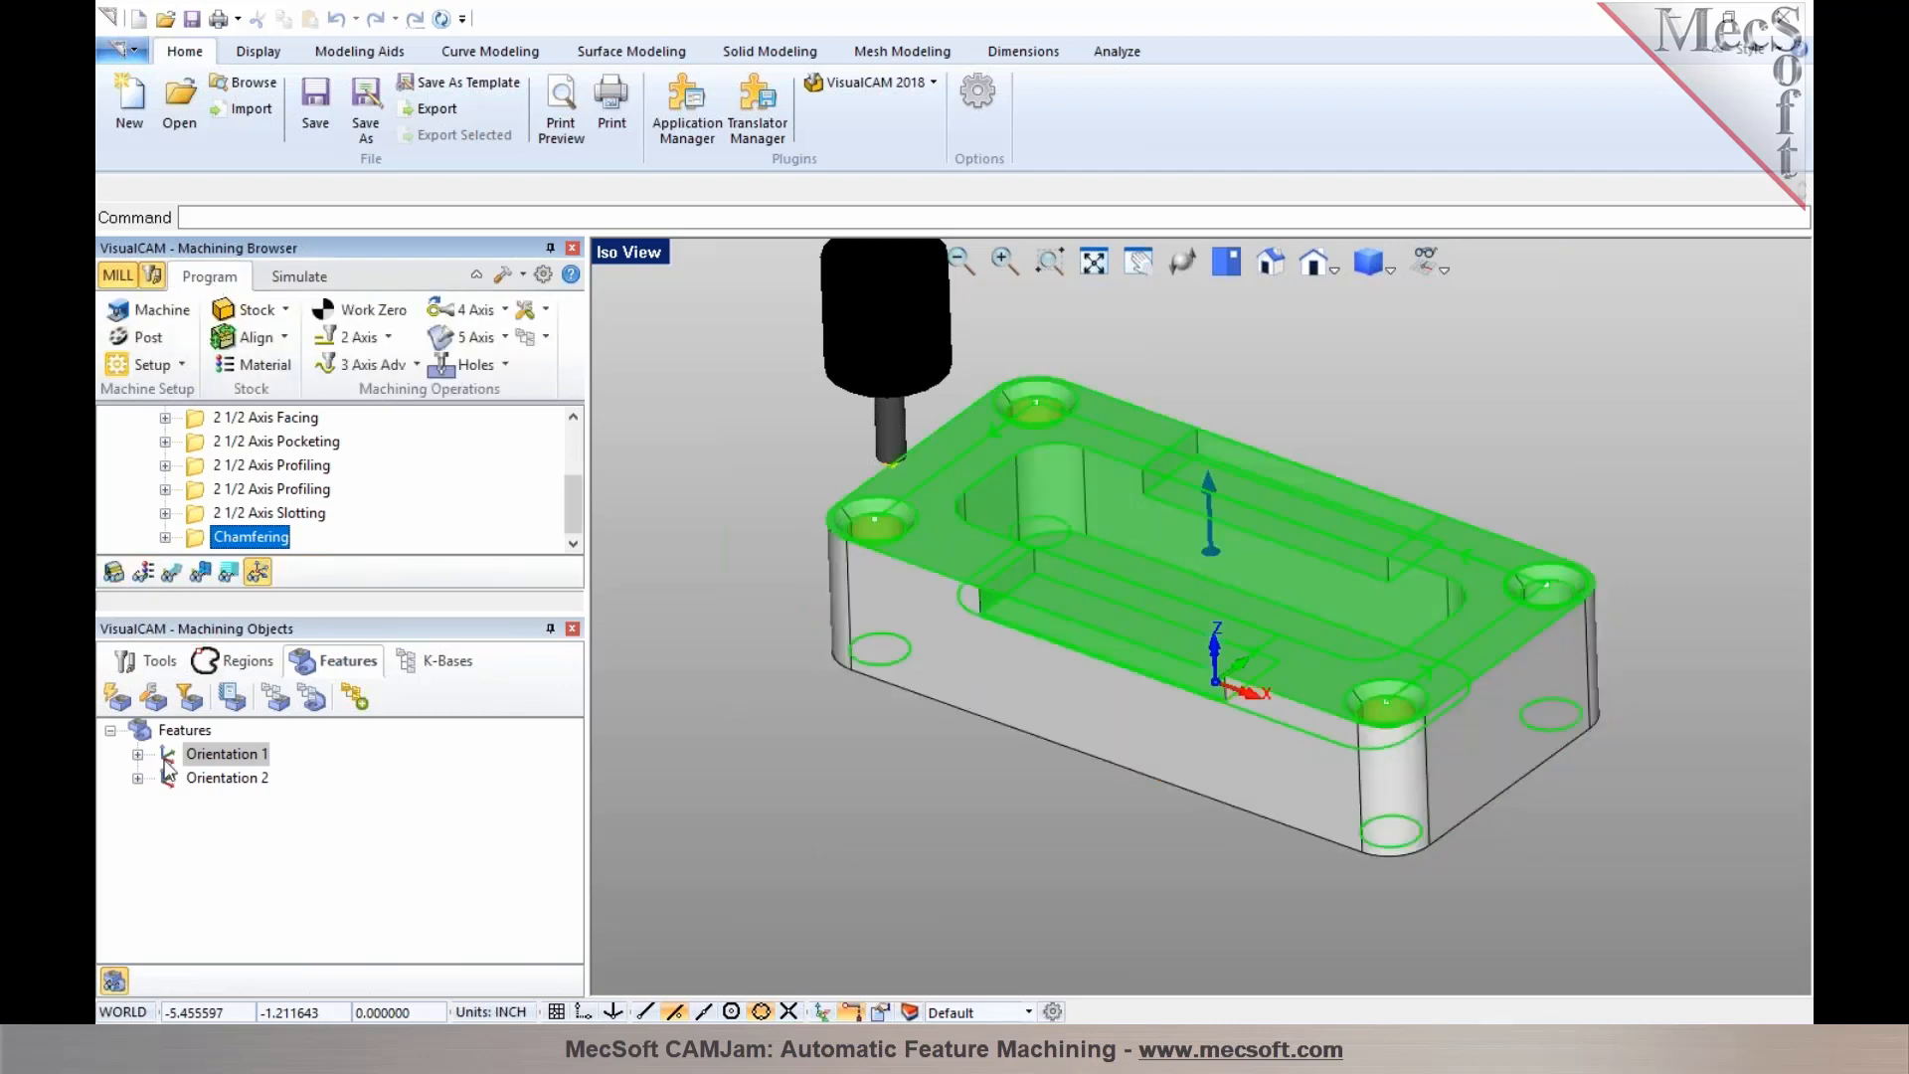
pyautogui.click(138, 754)
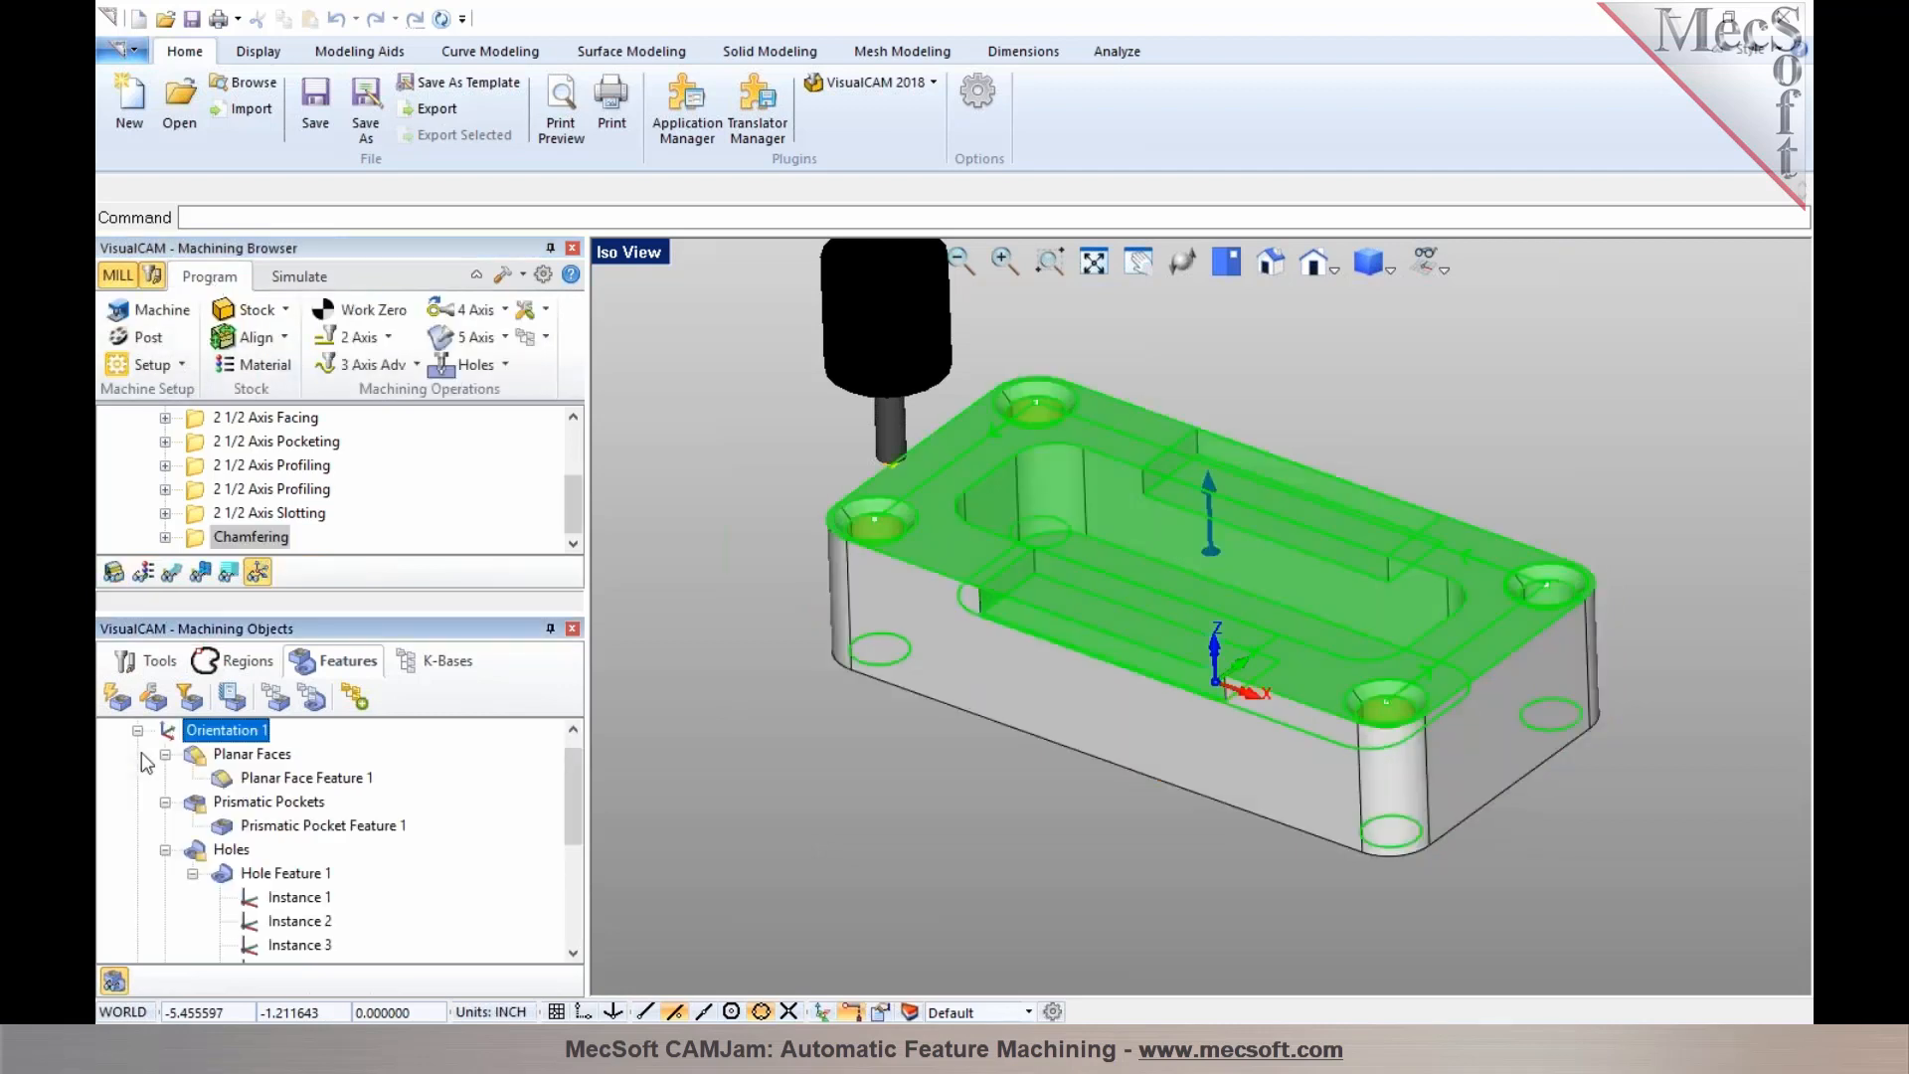
pyautogui.click(245, 784)
pyautogui.click(254, 873)
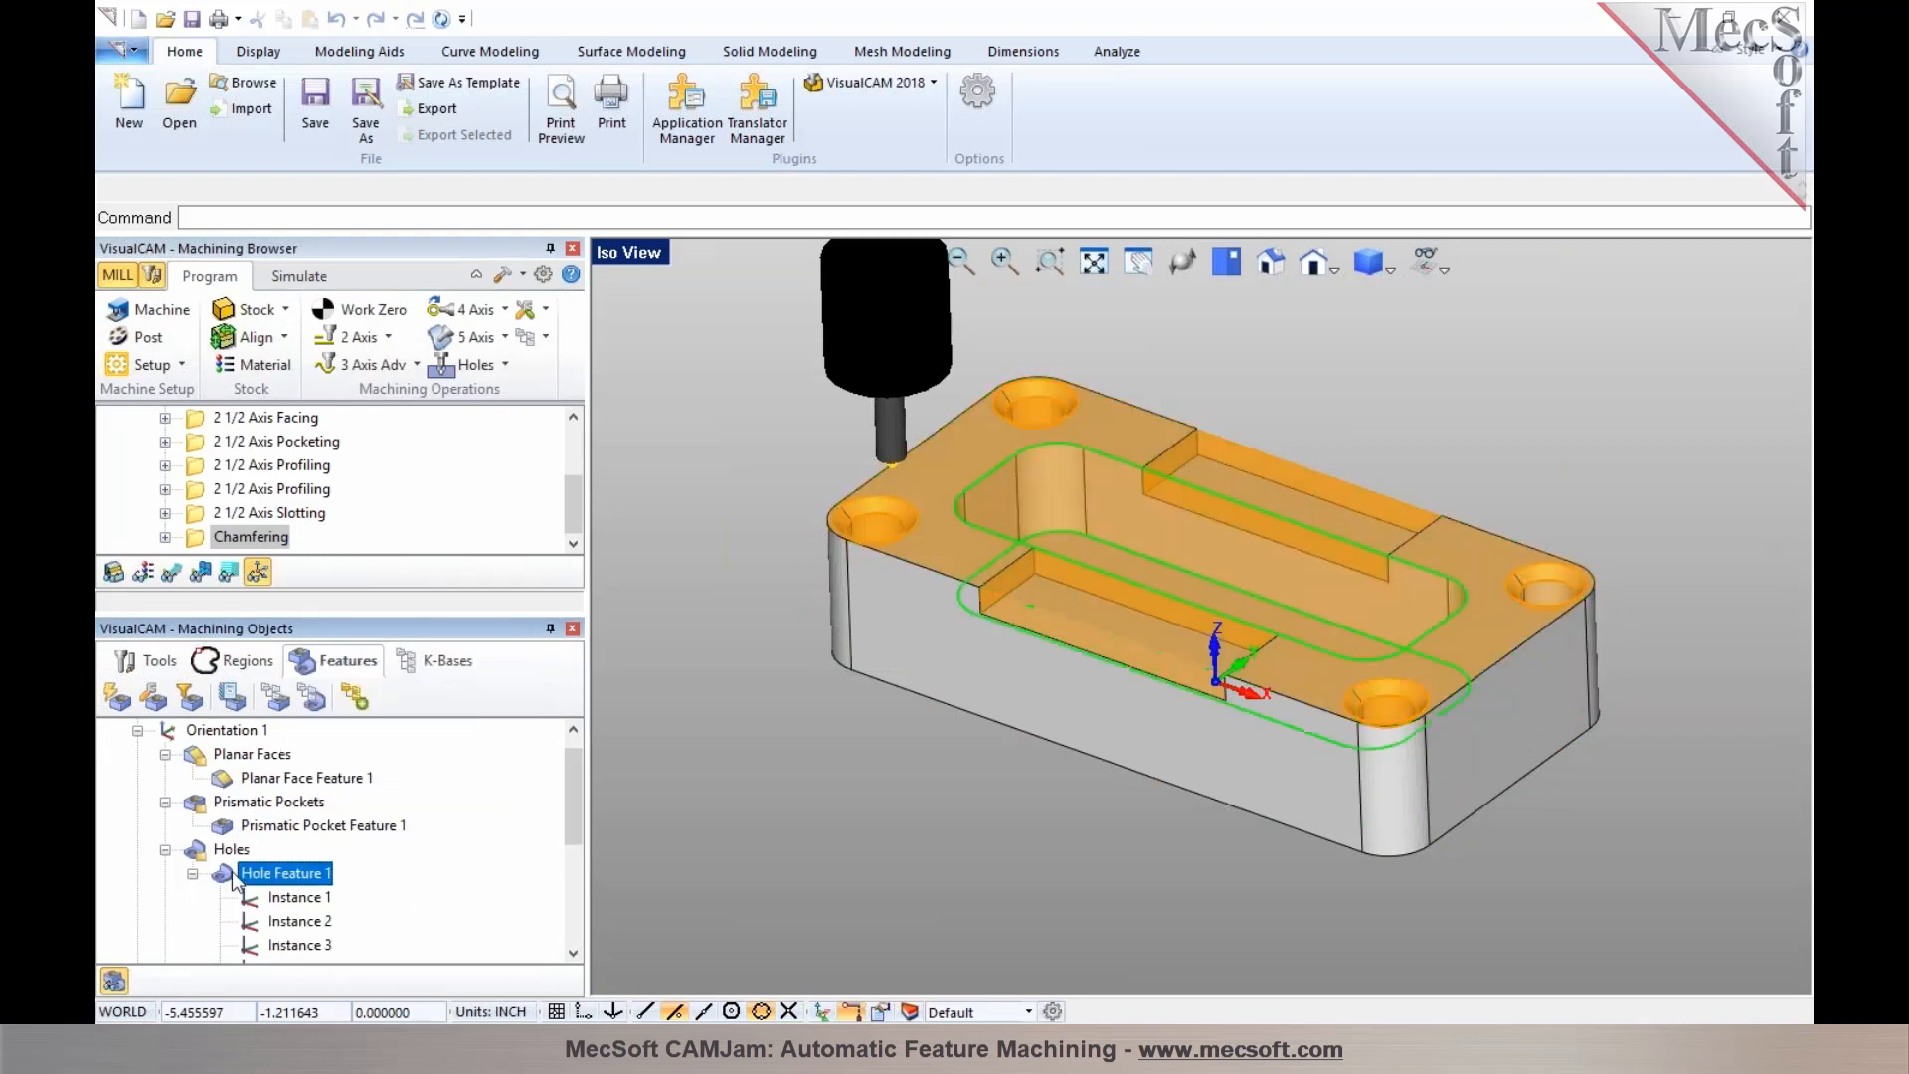
pyautogui.click(192, 873)
pyautogui.scroll(-2, 209, 883)
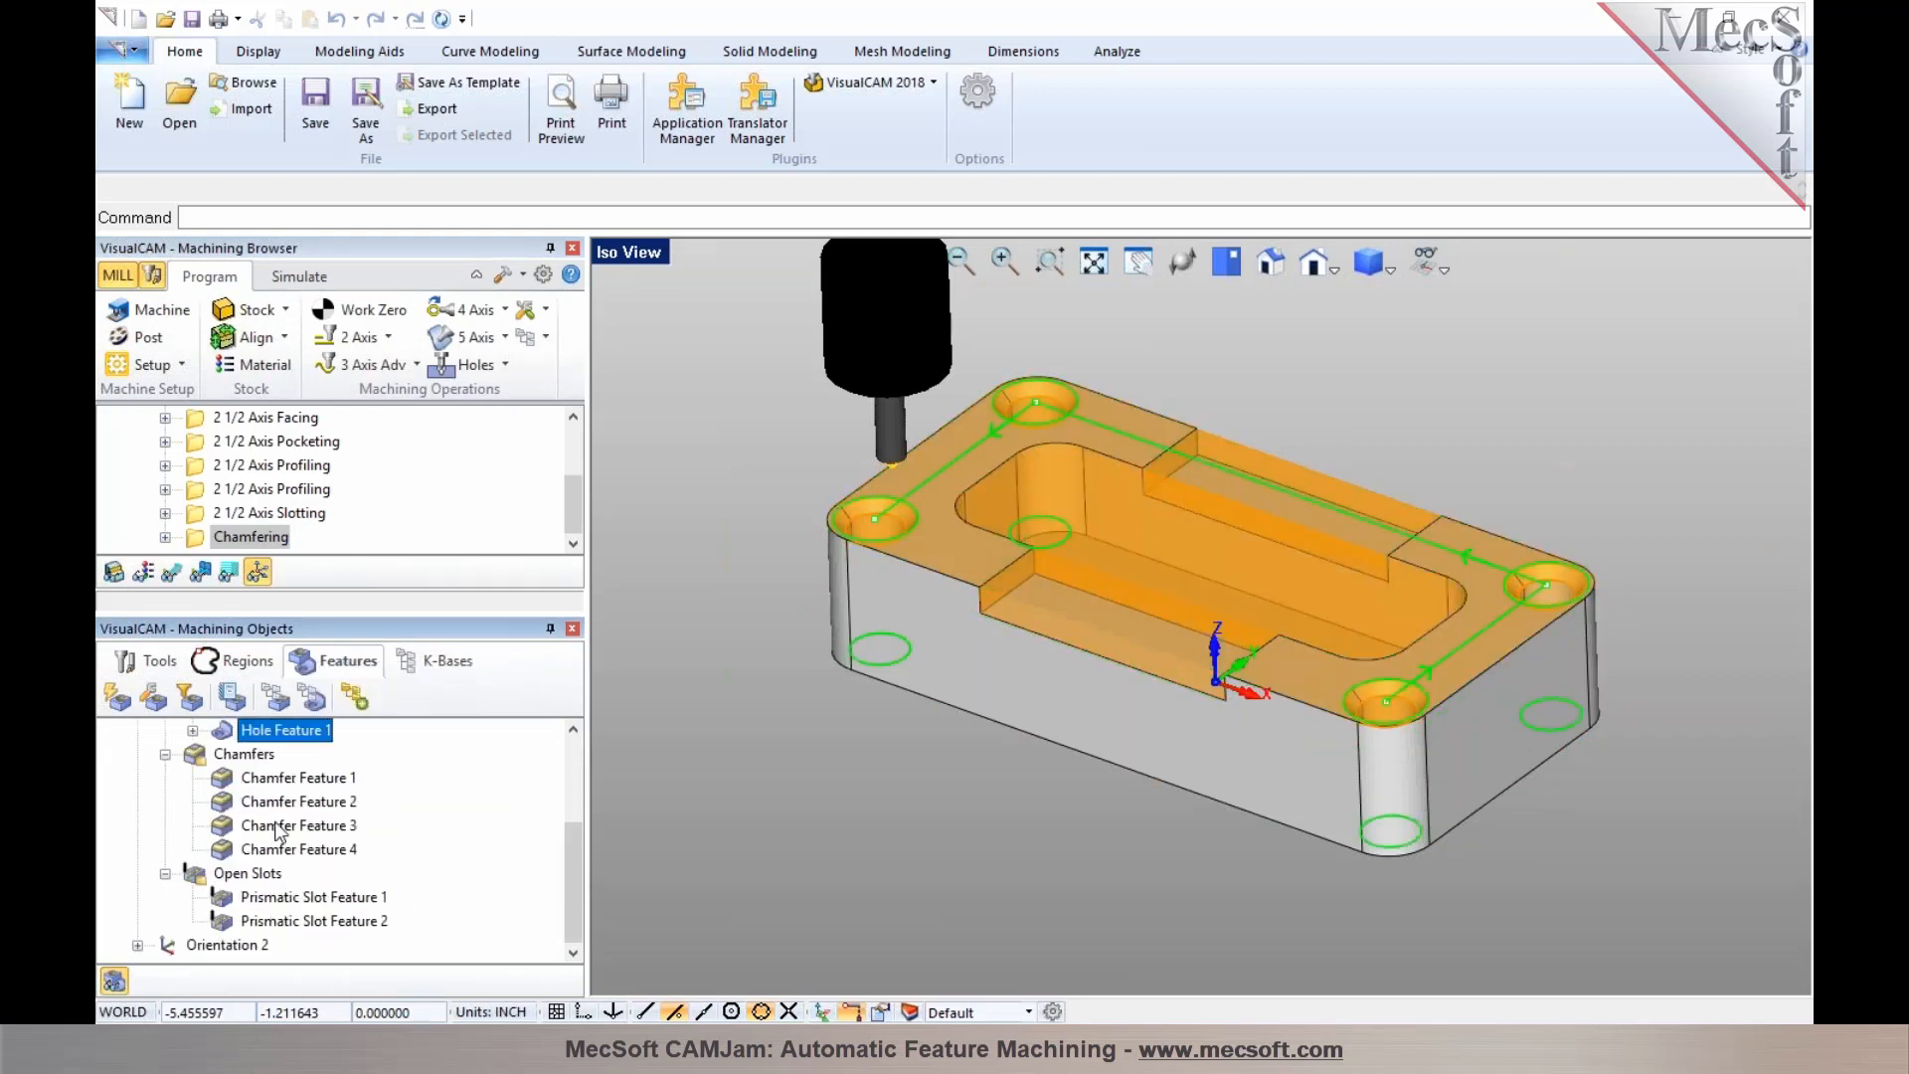
pyautogui.click(280, 788)
pyautogui.click(261, 901)
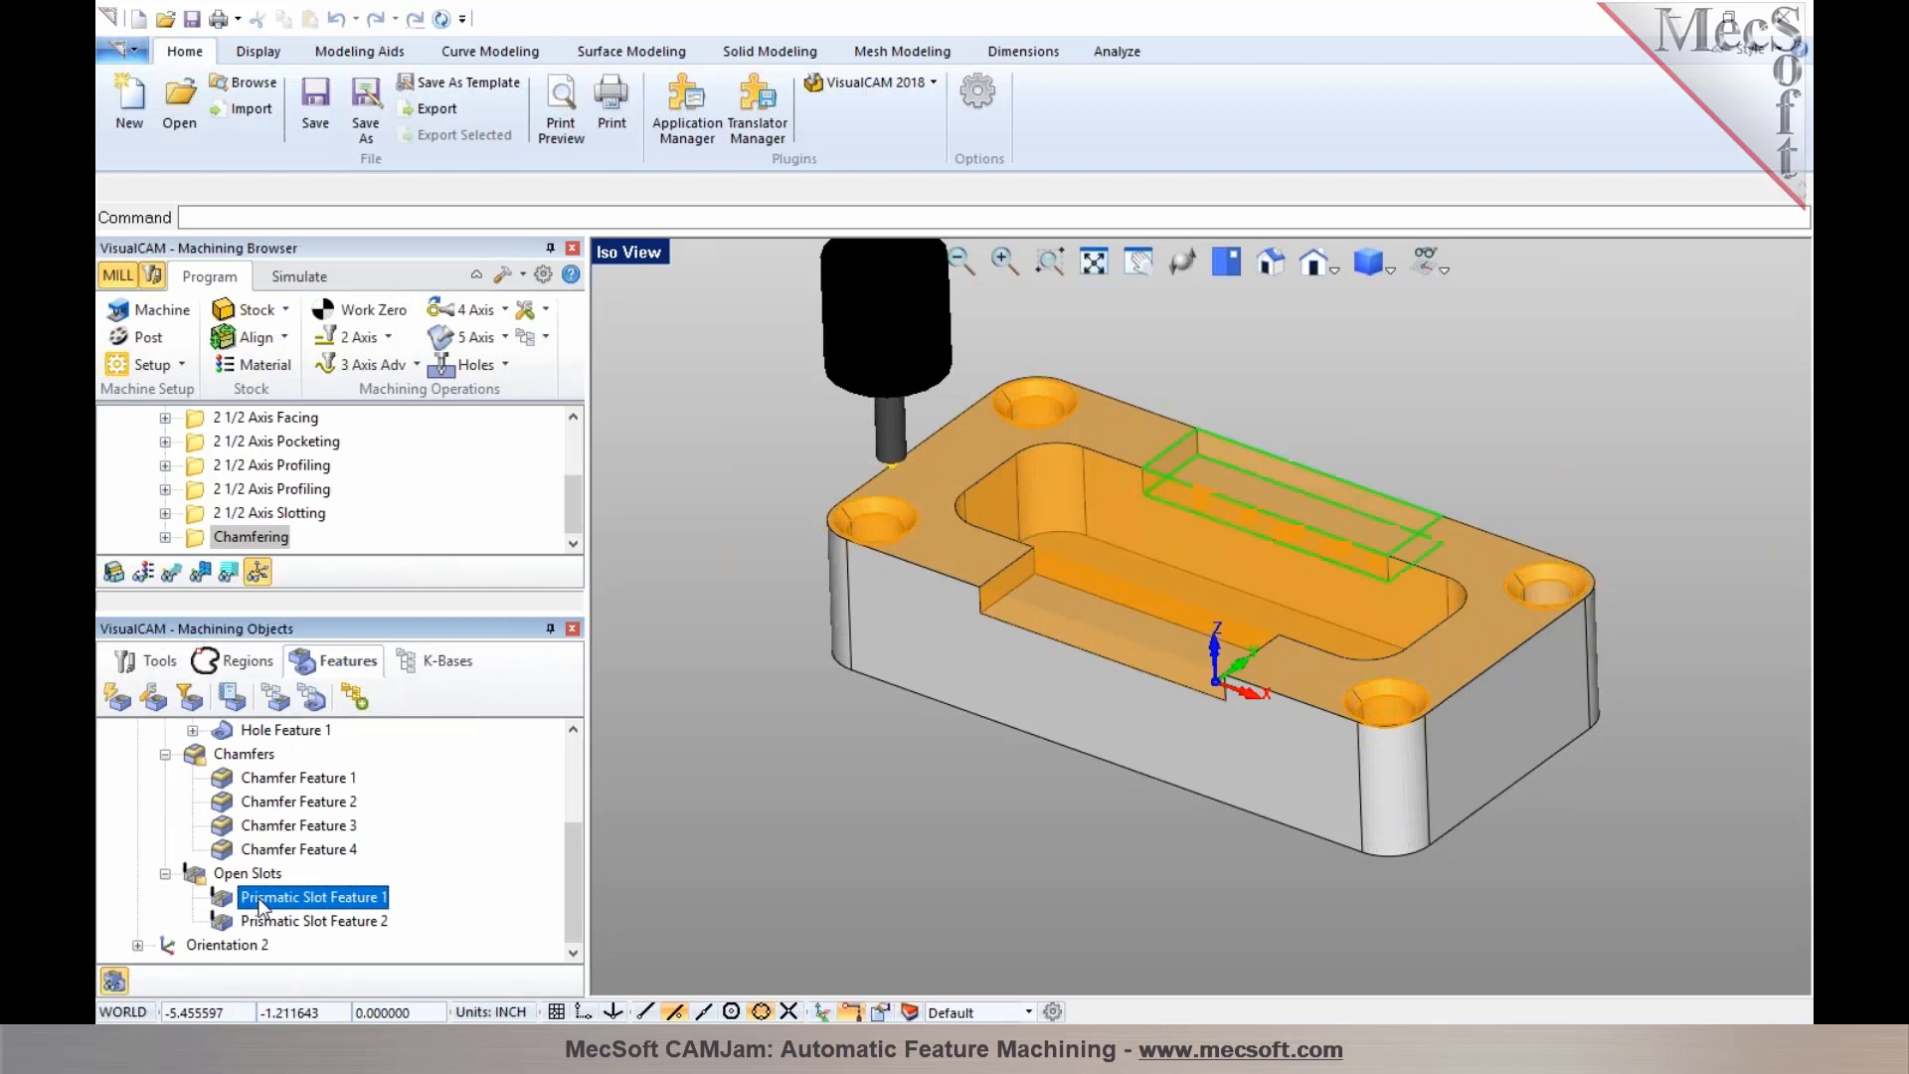
pyautogui.scroll(3, 206, 765)
pyautogui.click(207, 755)
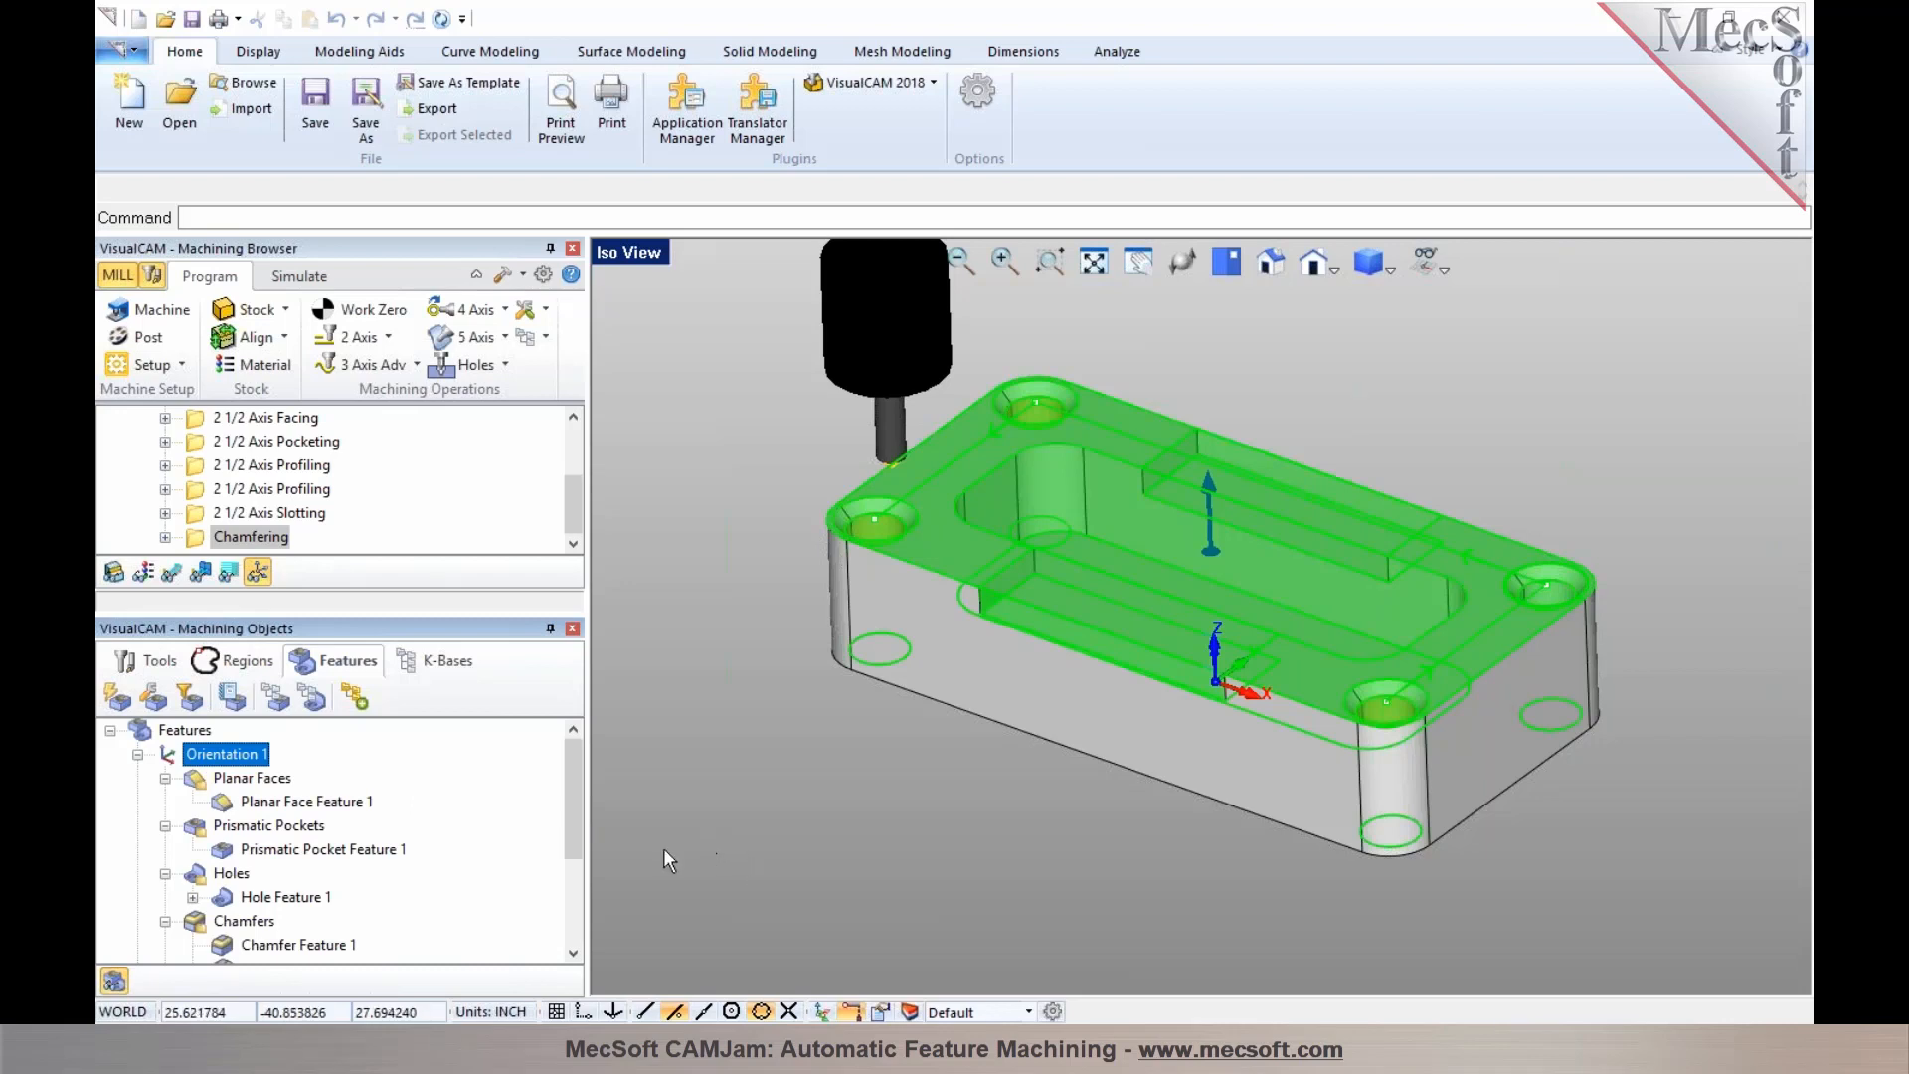
pyautogui.click(477, 1047)
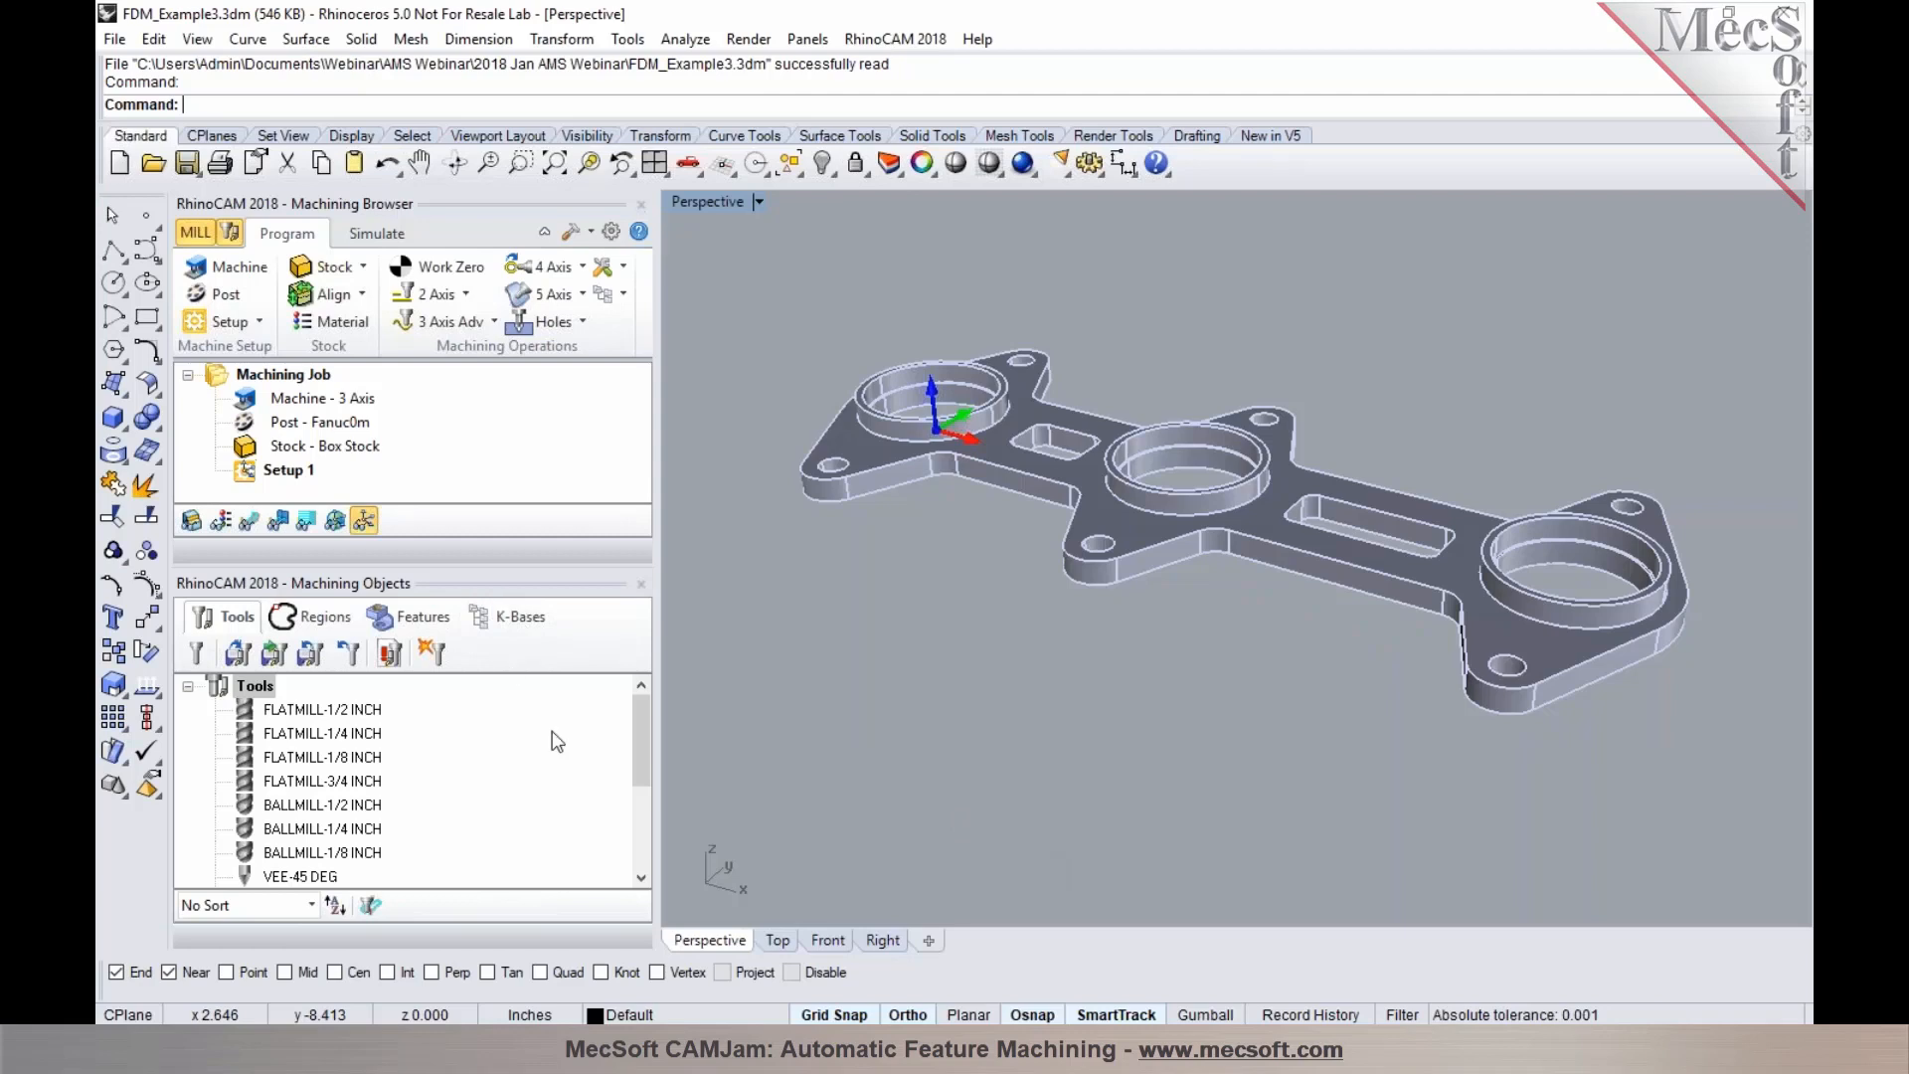
# Dock the Machining Objects panel beside the Machining Browser and run automatic feature detection on the part
pyautogui.click(402, 621)
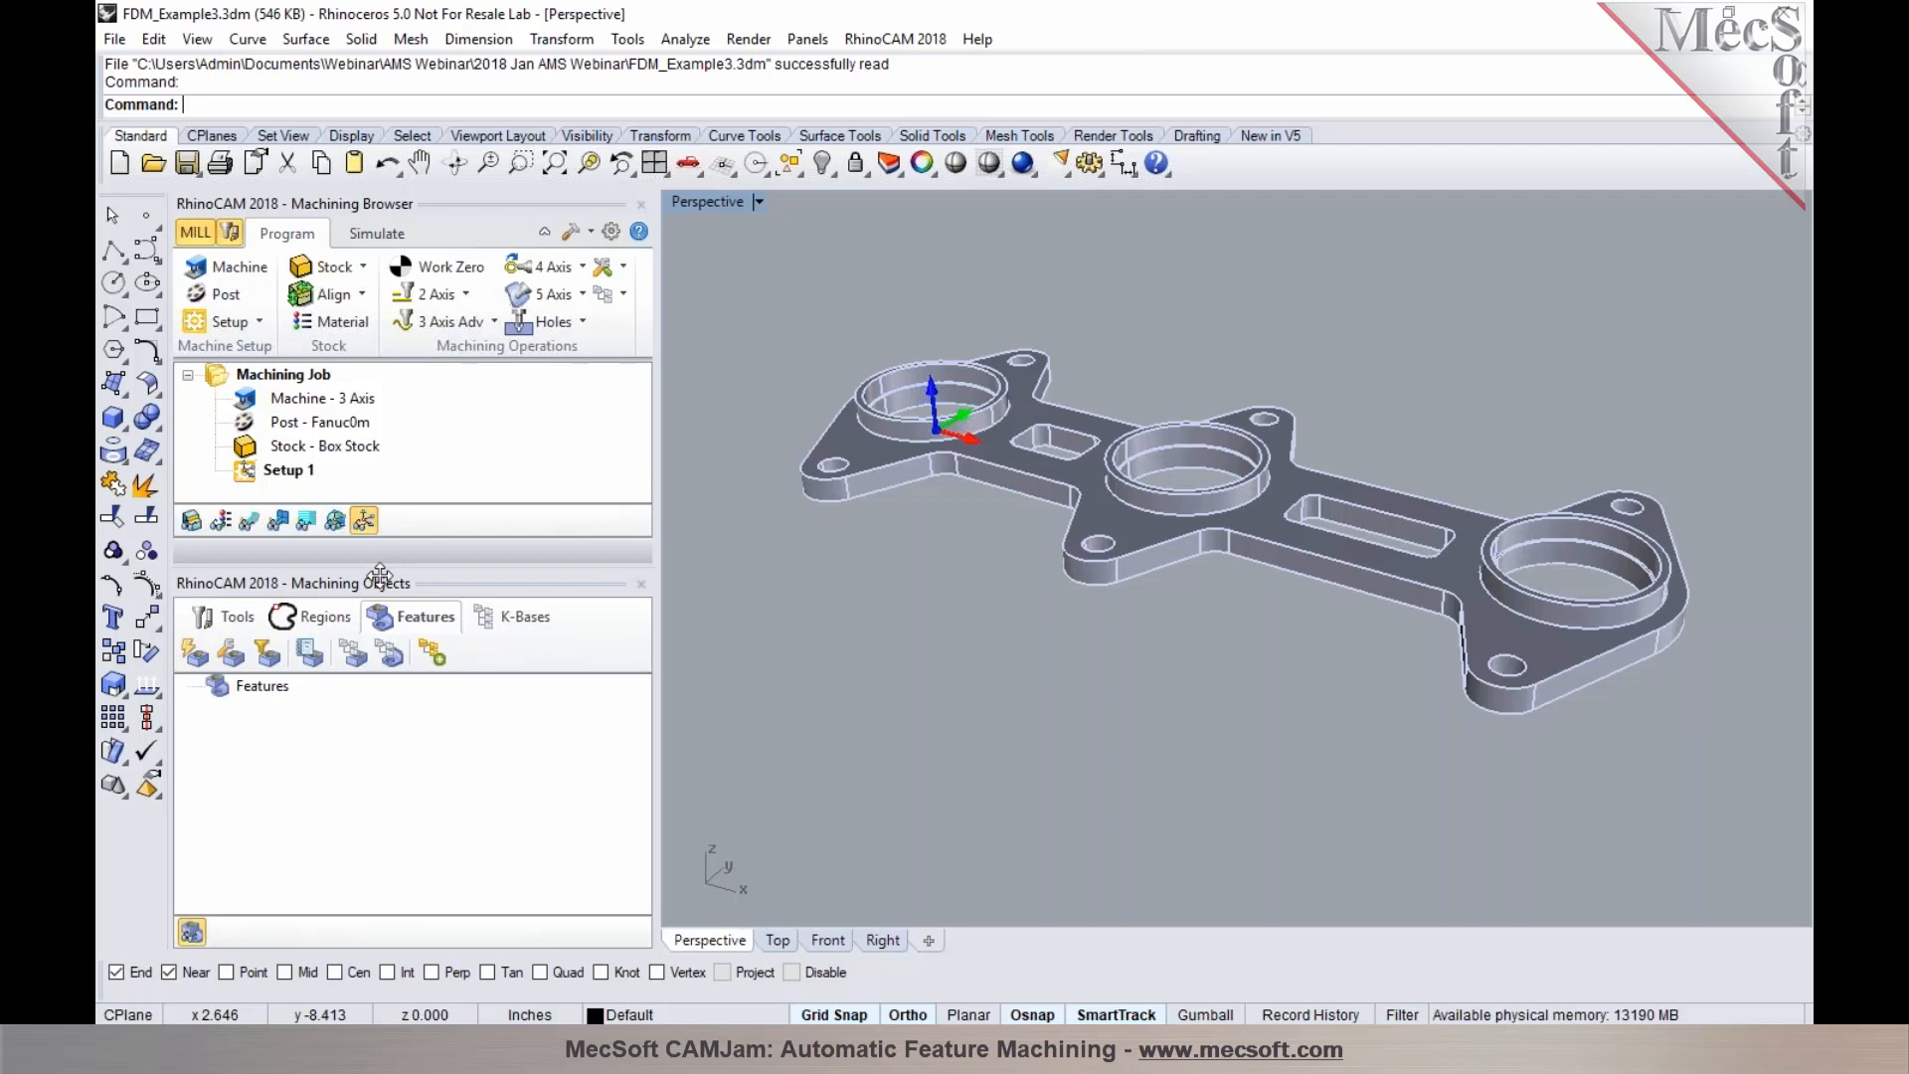
pyautogui.moveTo(378, 577); pyautogui.dragTo(532, 565)
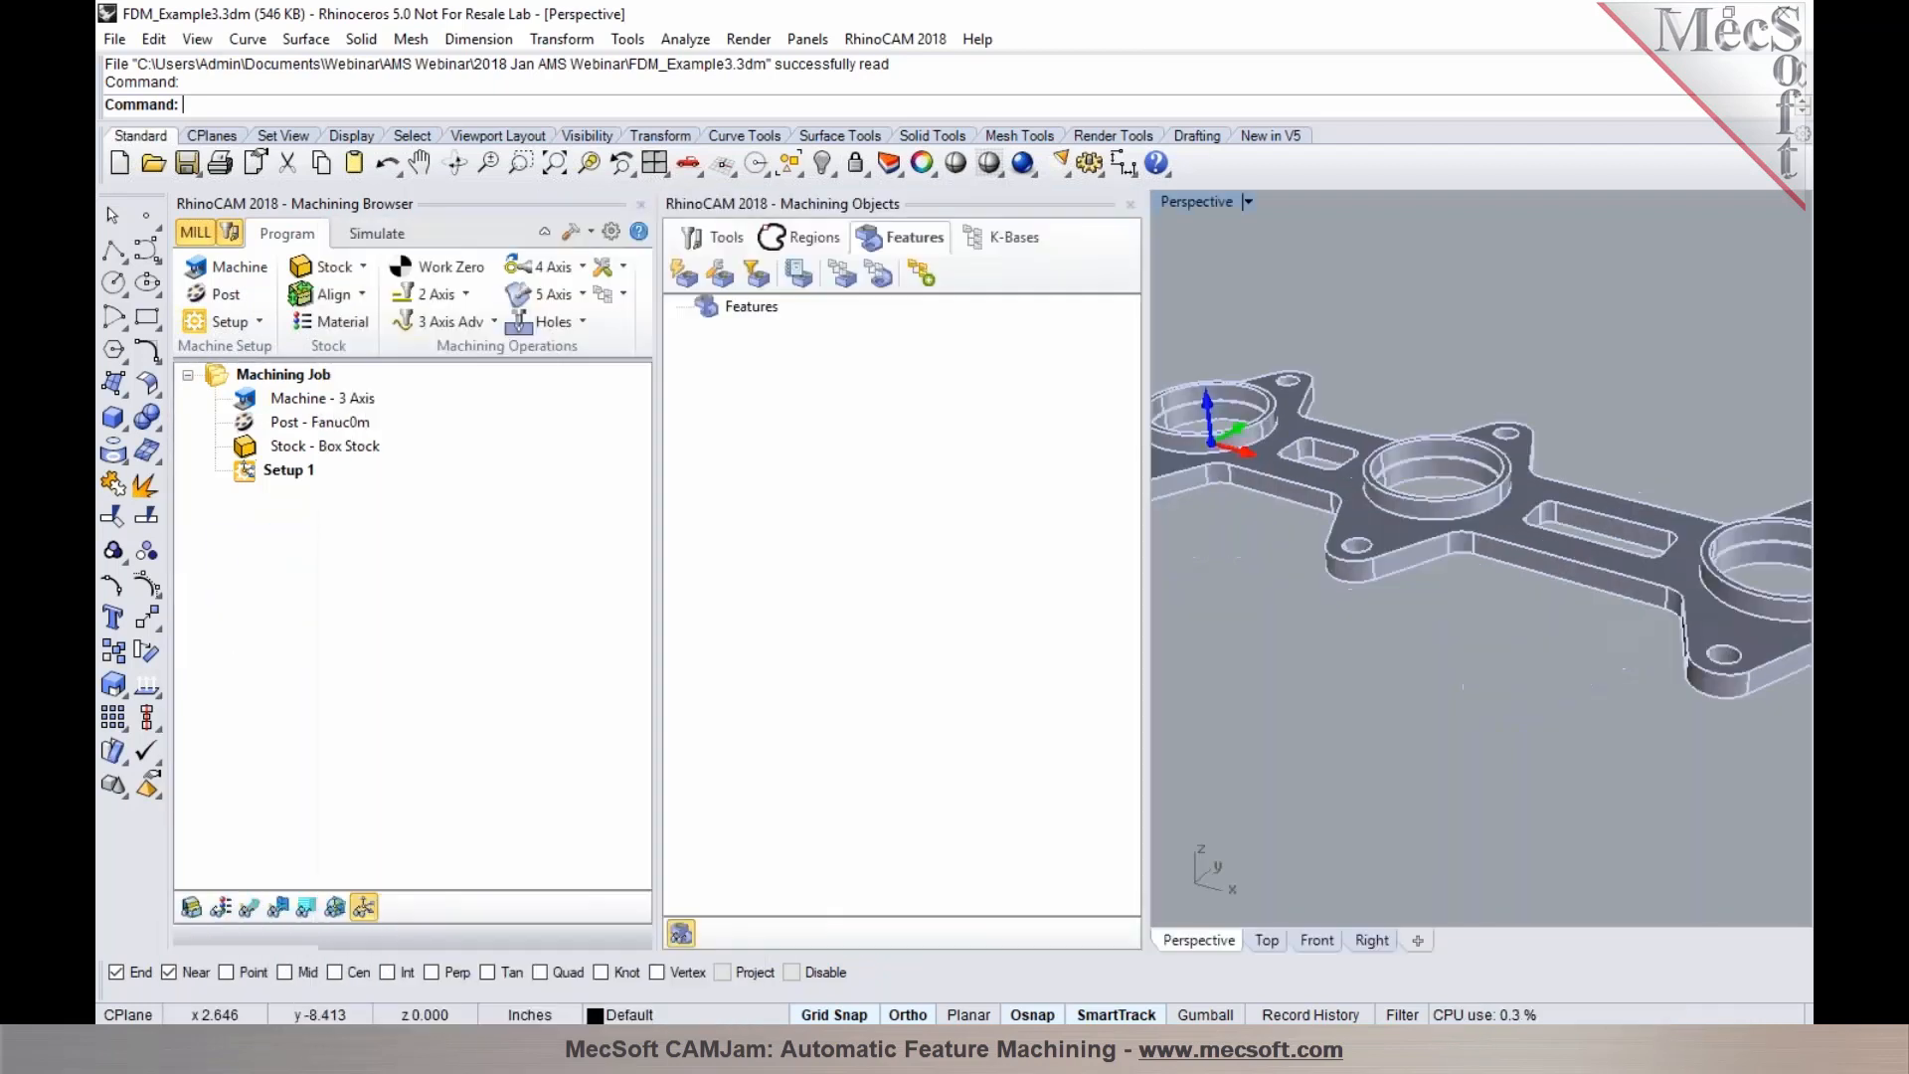
pyautogui.moveTo(1138, 644); pyautogui.dragTo(1064, 629)
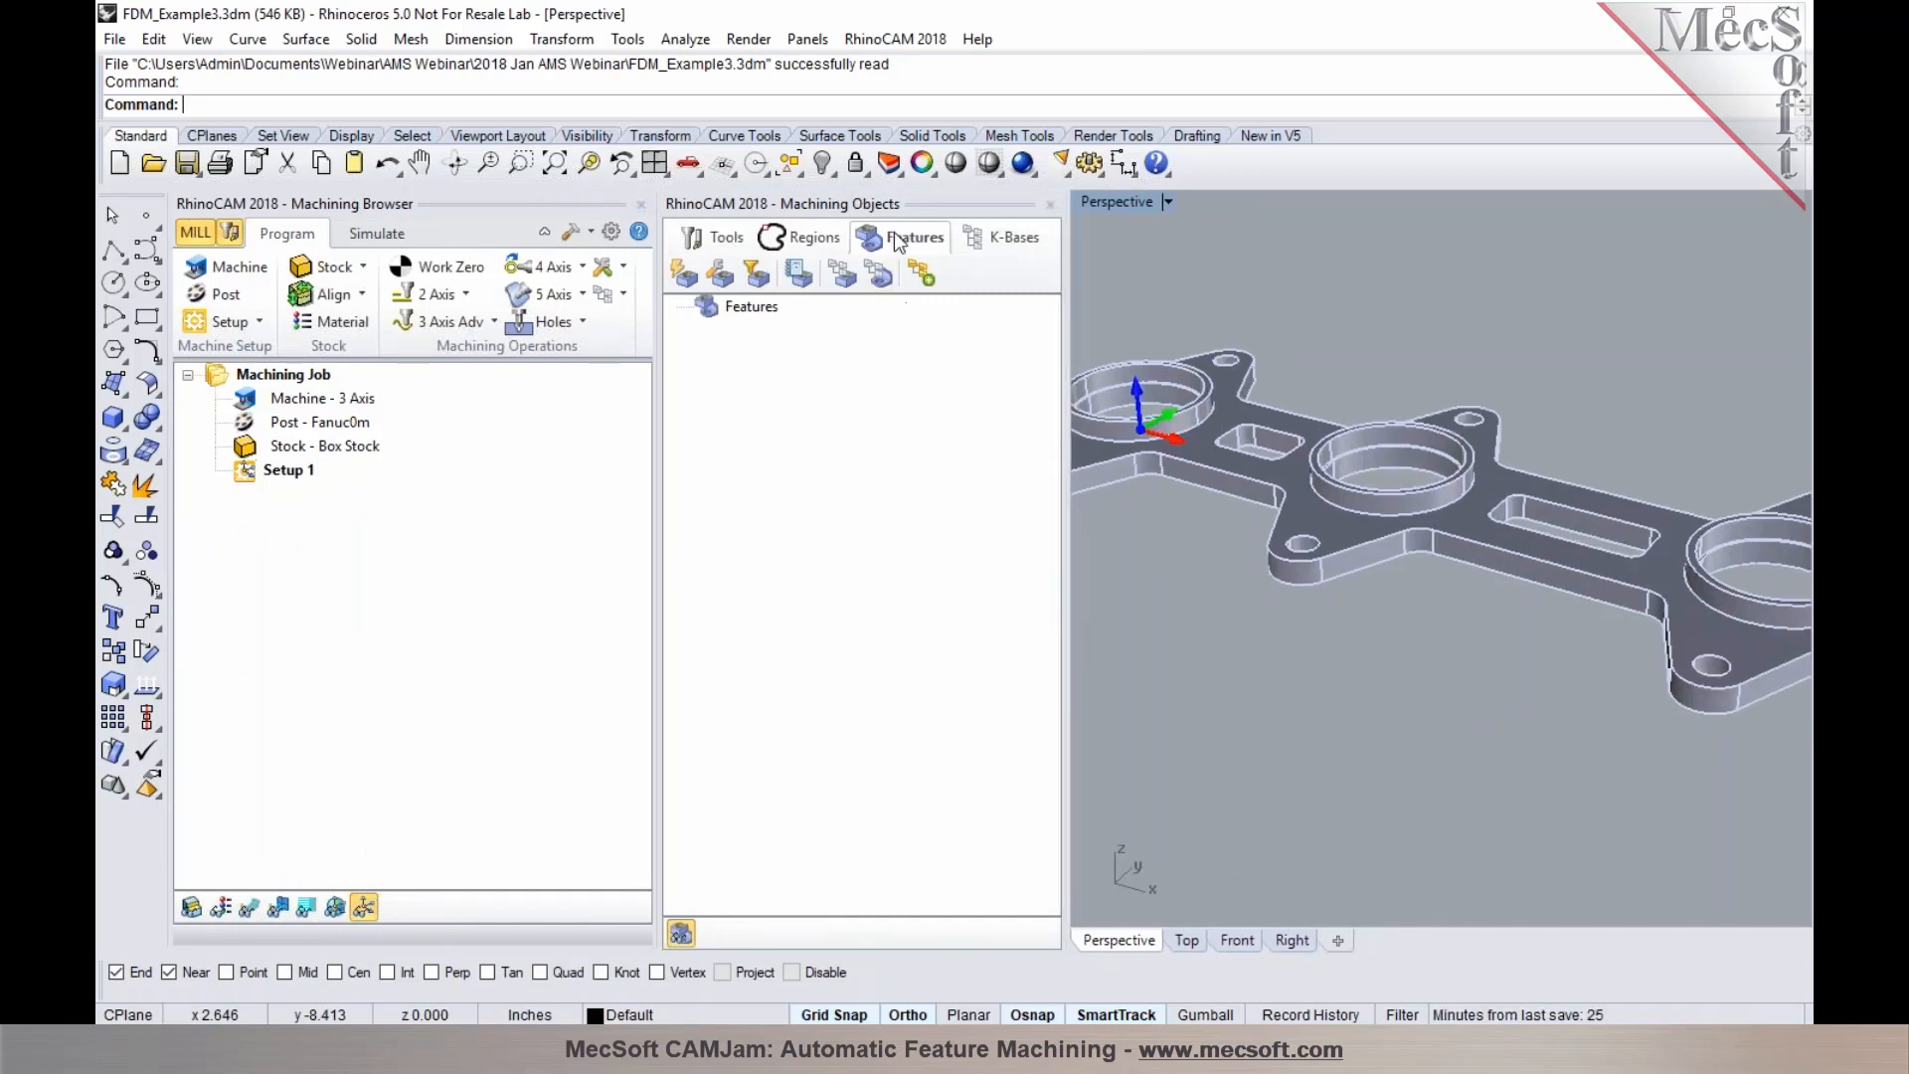
pyautogui.scroll(-3, 1292, 738)
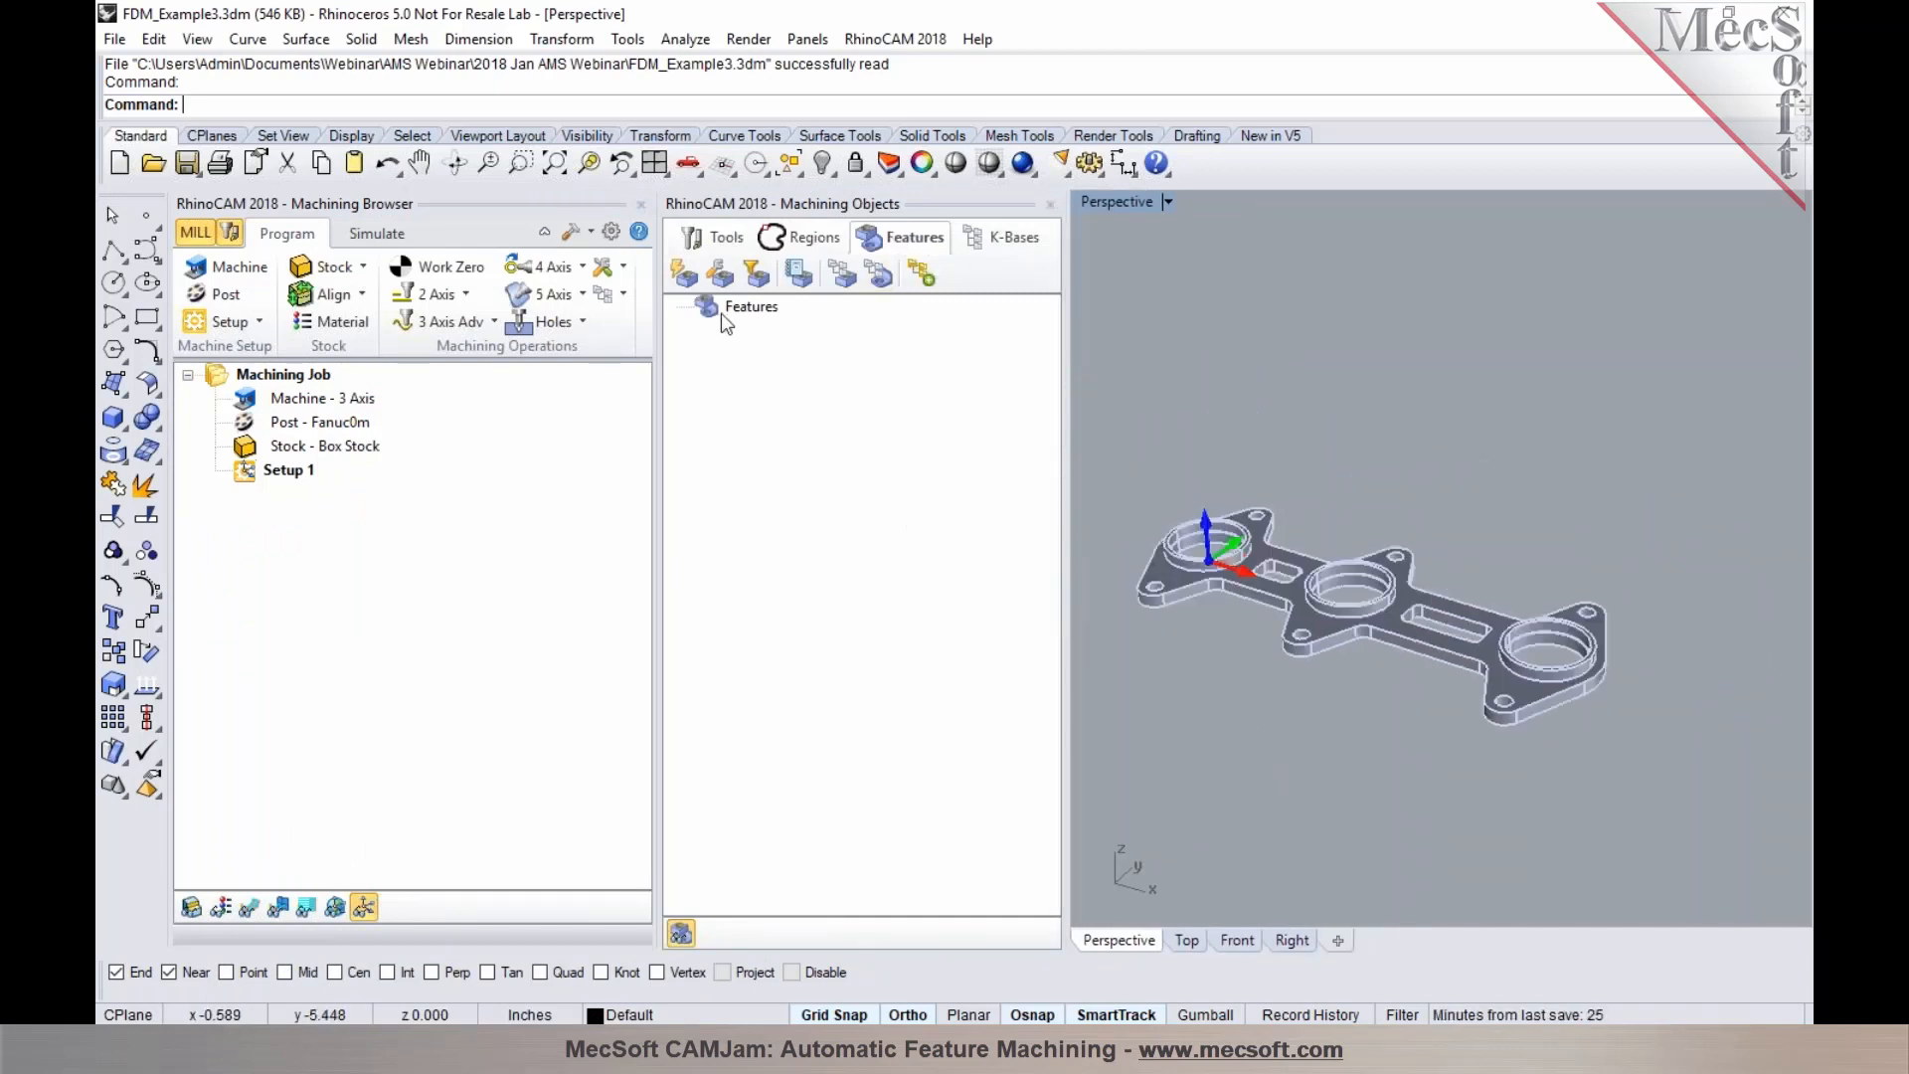
pyautogui.click(686, 276)
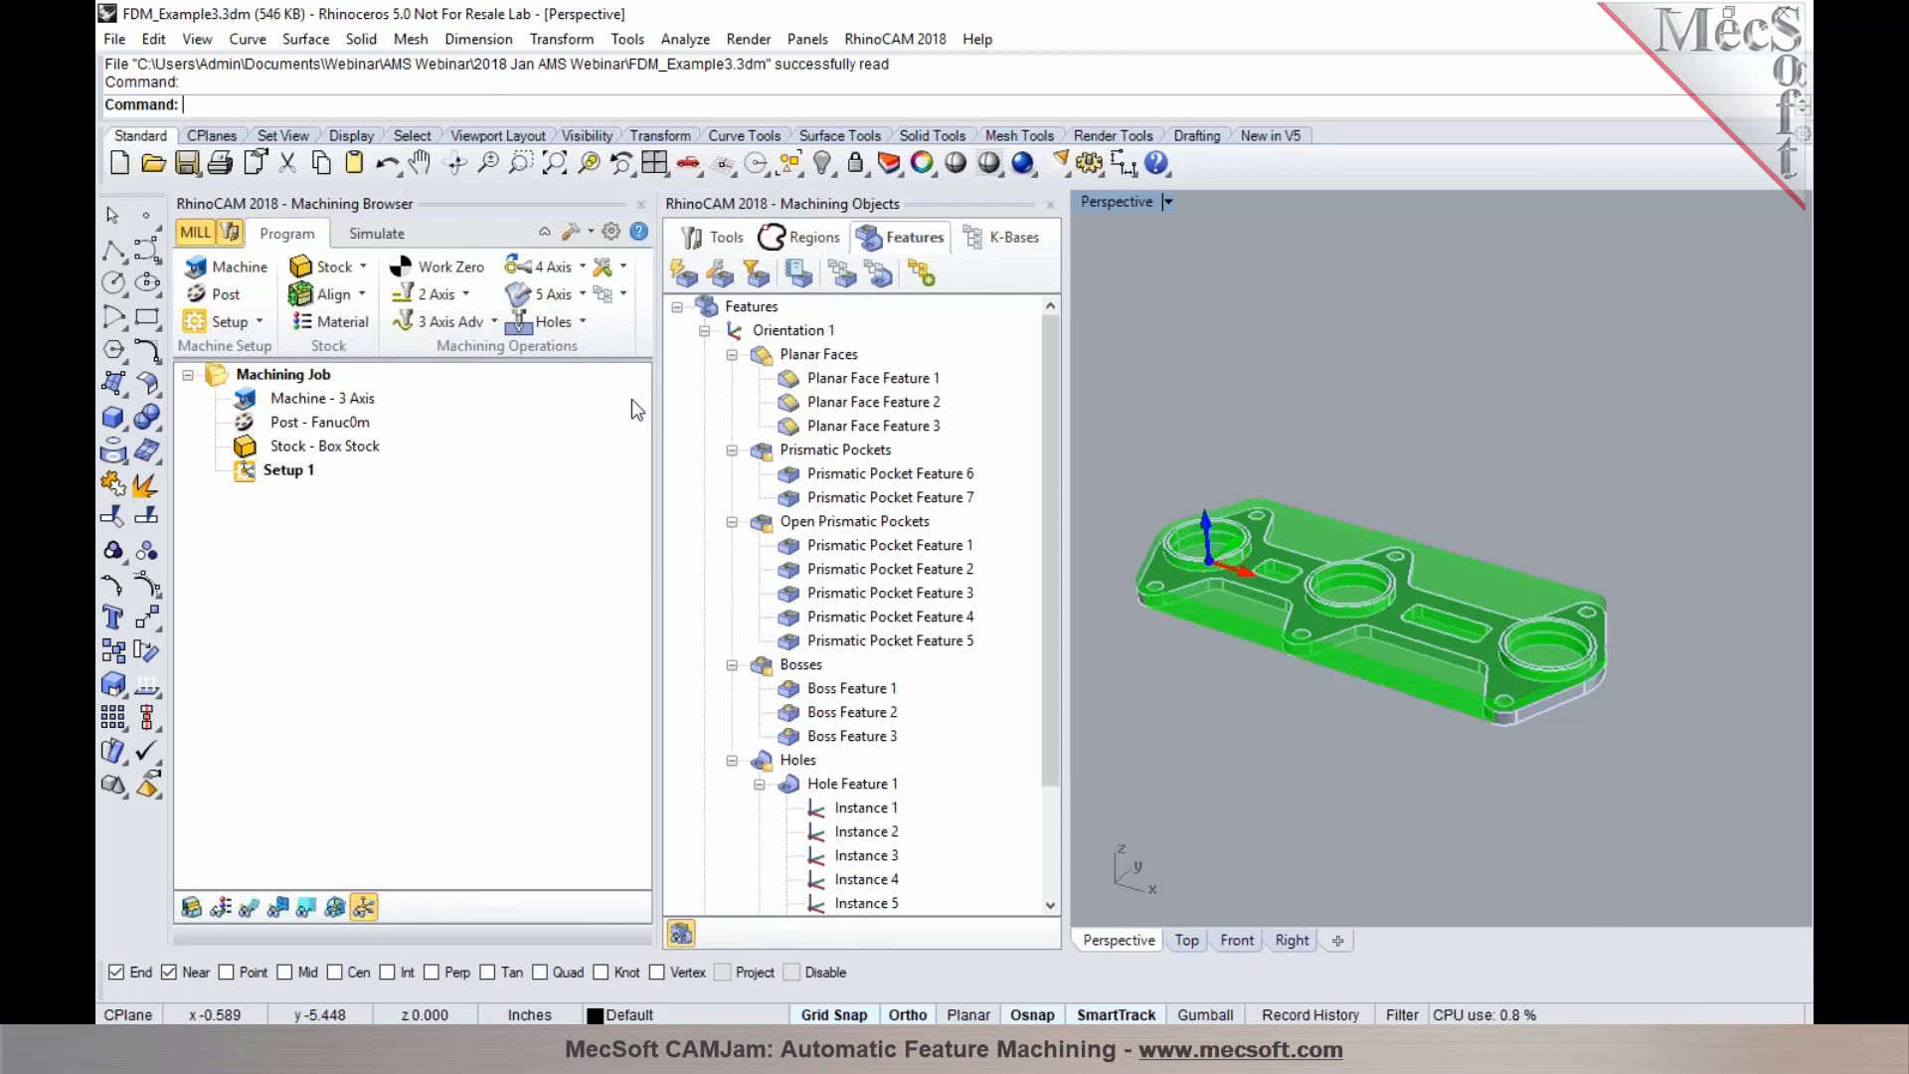
# Collapse the planar face, pocket and open pocket groups and highlight all of Orientation 1's features
pyautogui.click(732, 355)
pyautogui.click(731, 380)
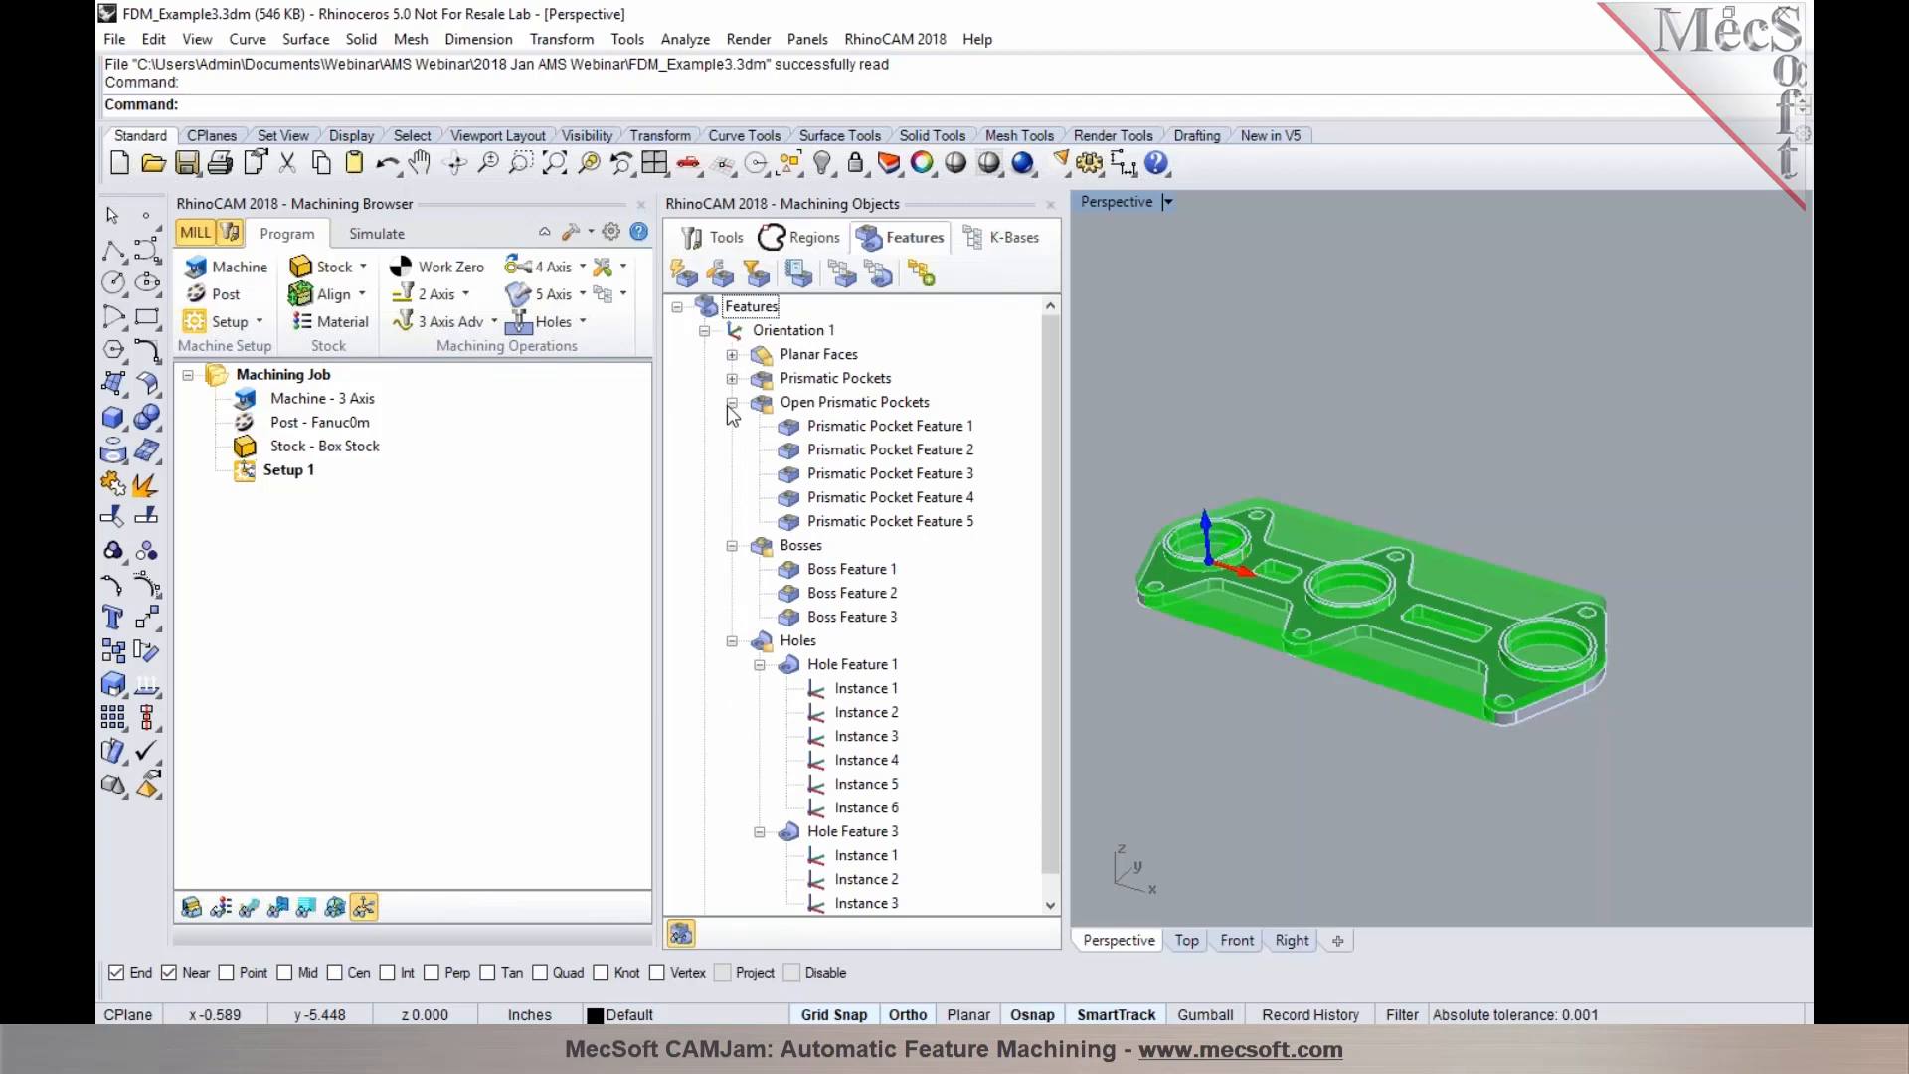
pyautogui.click(732, 402)
pyautogui.scroll(-1, 708, 816)
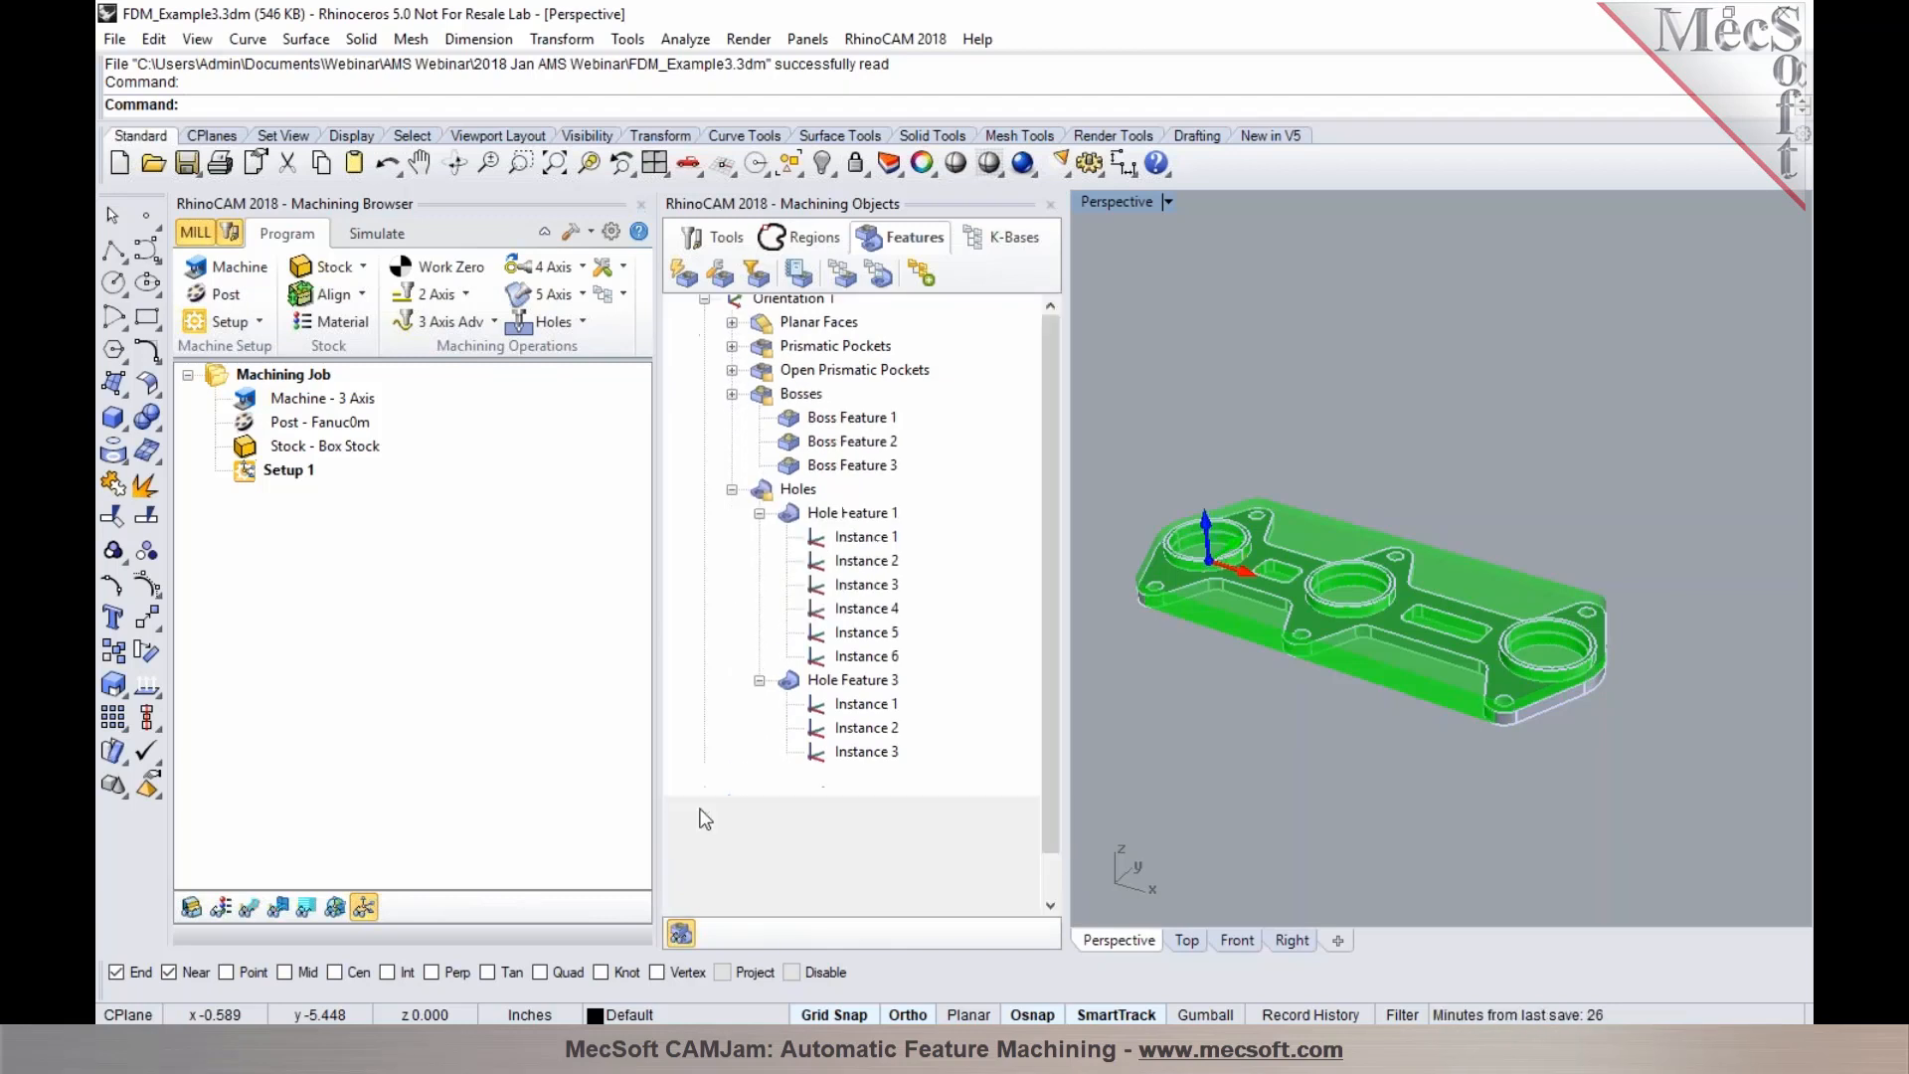
pyautogui.scroll(1, 808, 328)
pyautogui.click(793, 334)
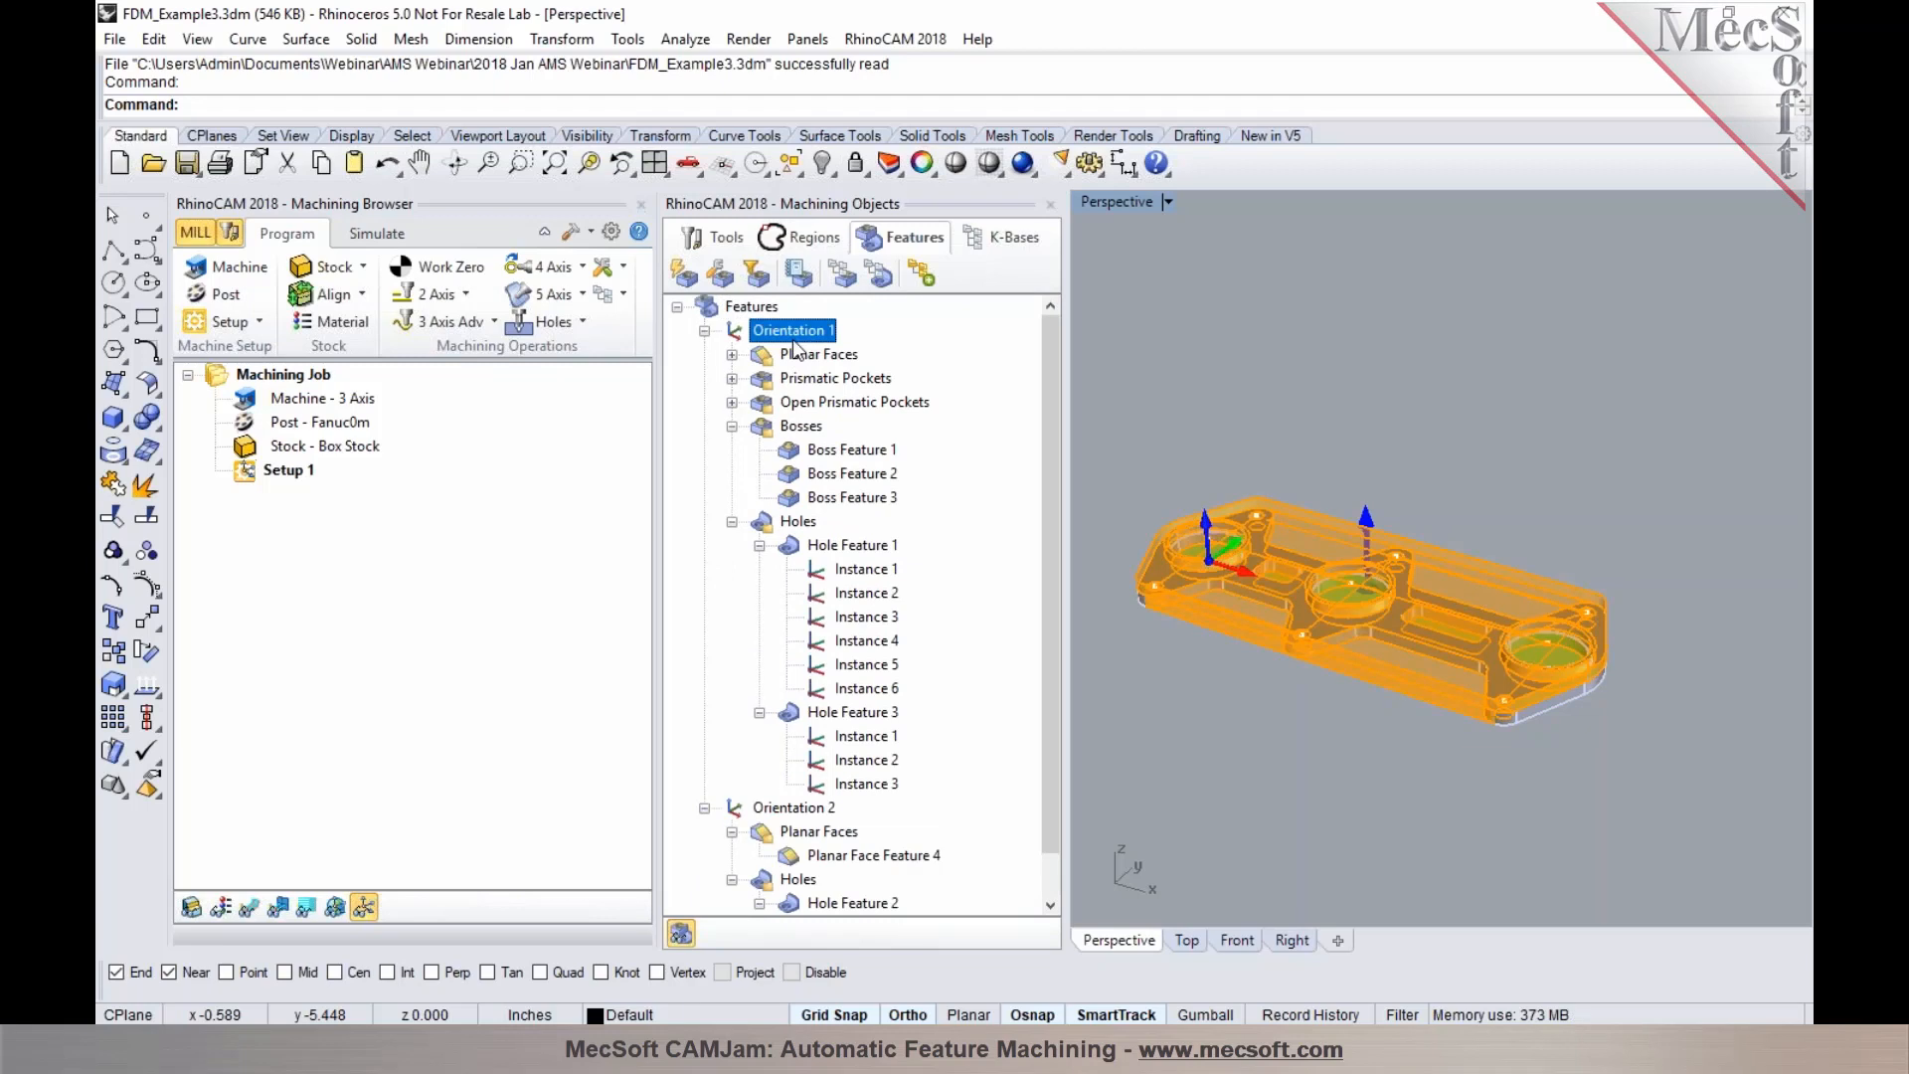
pyautogui.moveTo(1287, 730); pyautogui.dragTo(1241, 670, button='right')
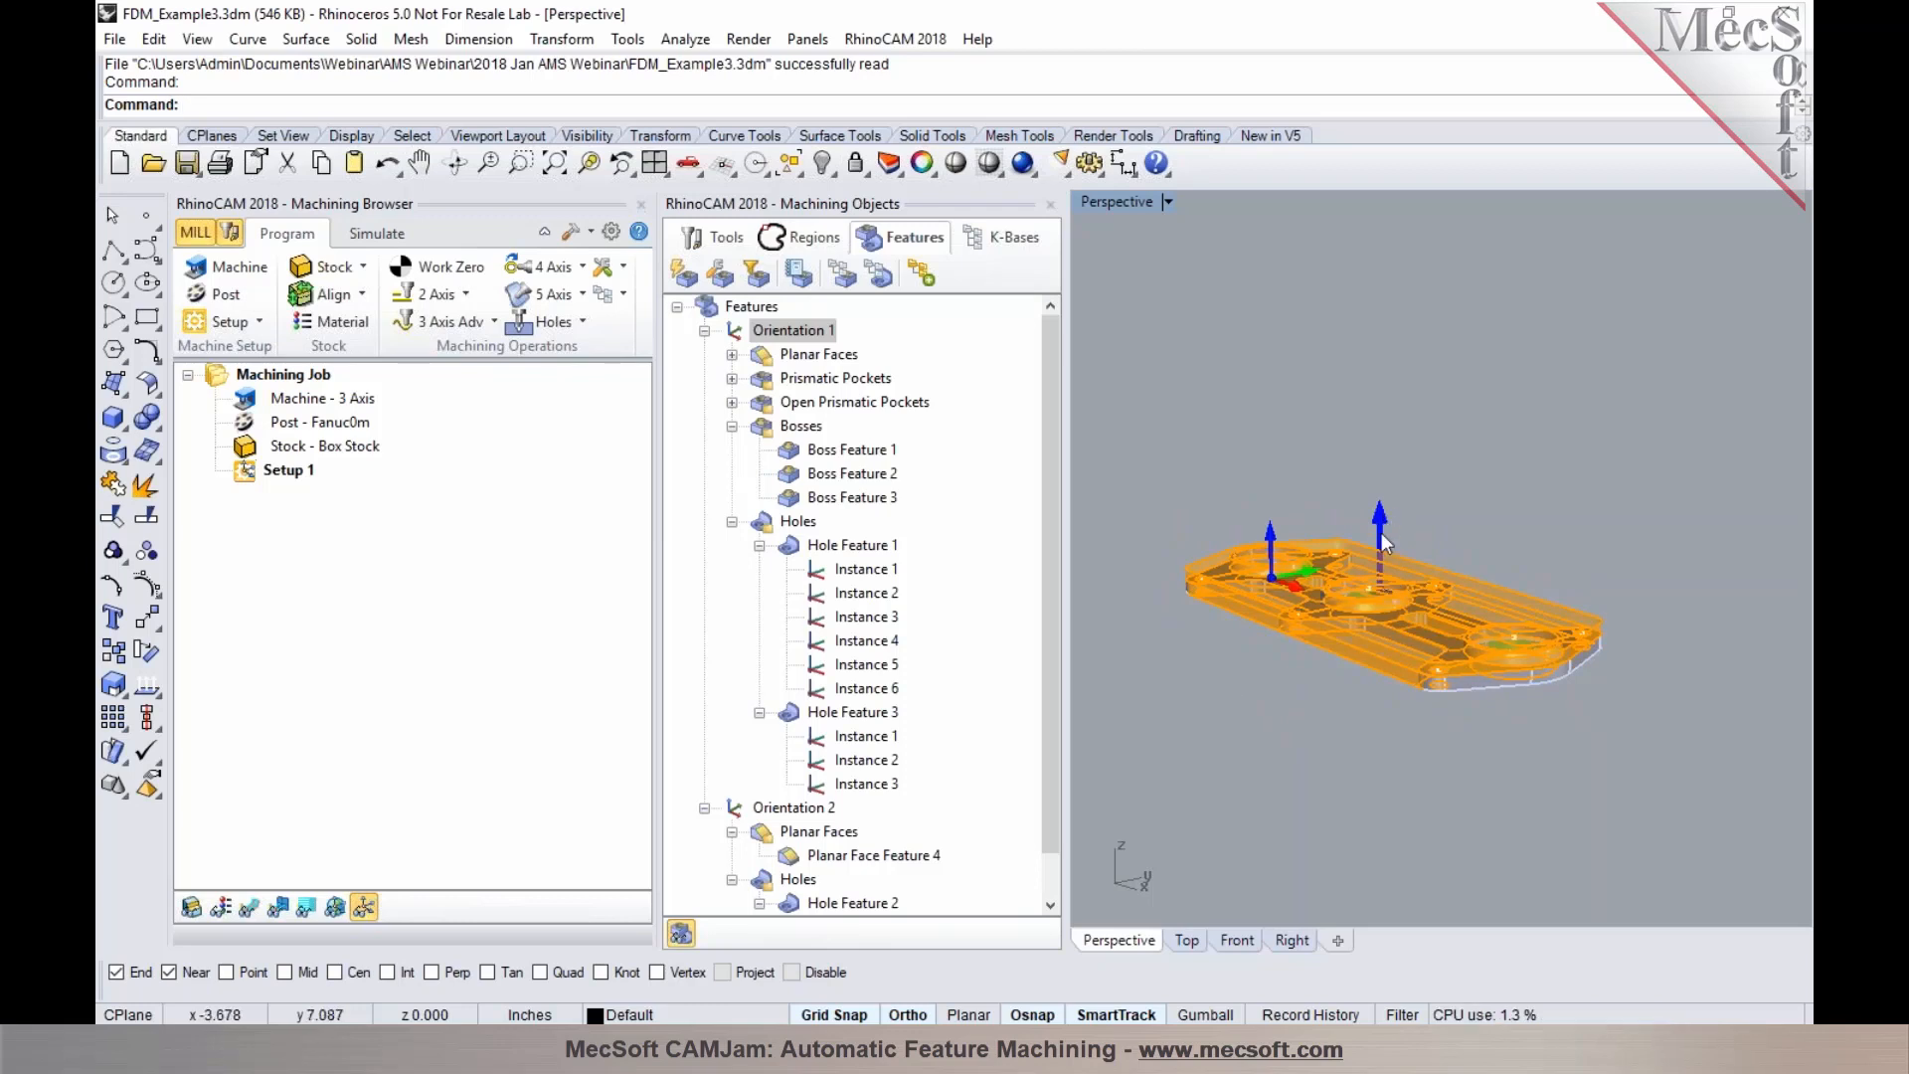
# Highlight the features detected under Orientation 2
pyautogui.click(768, 813)
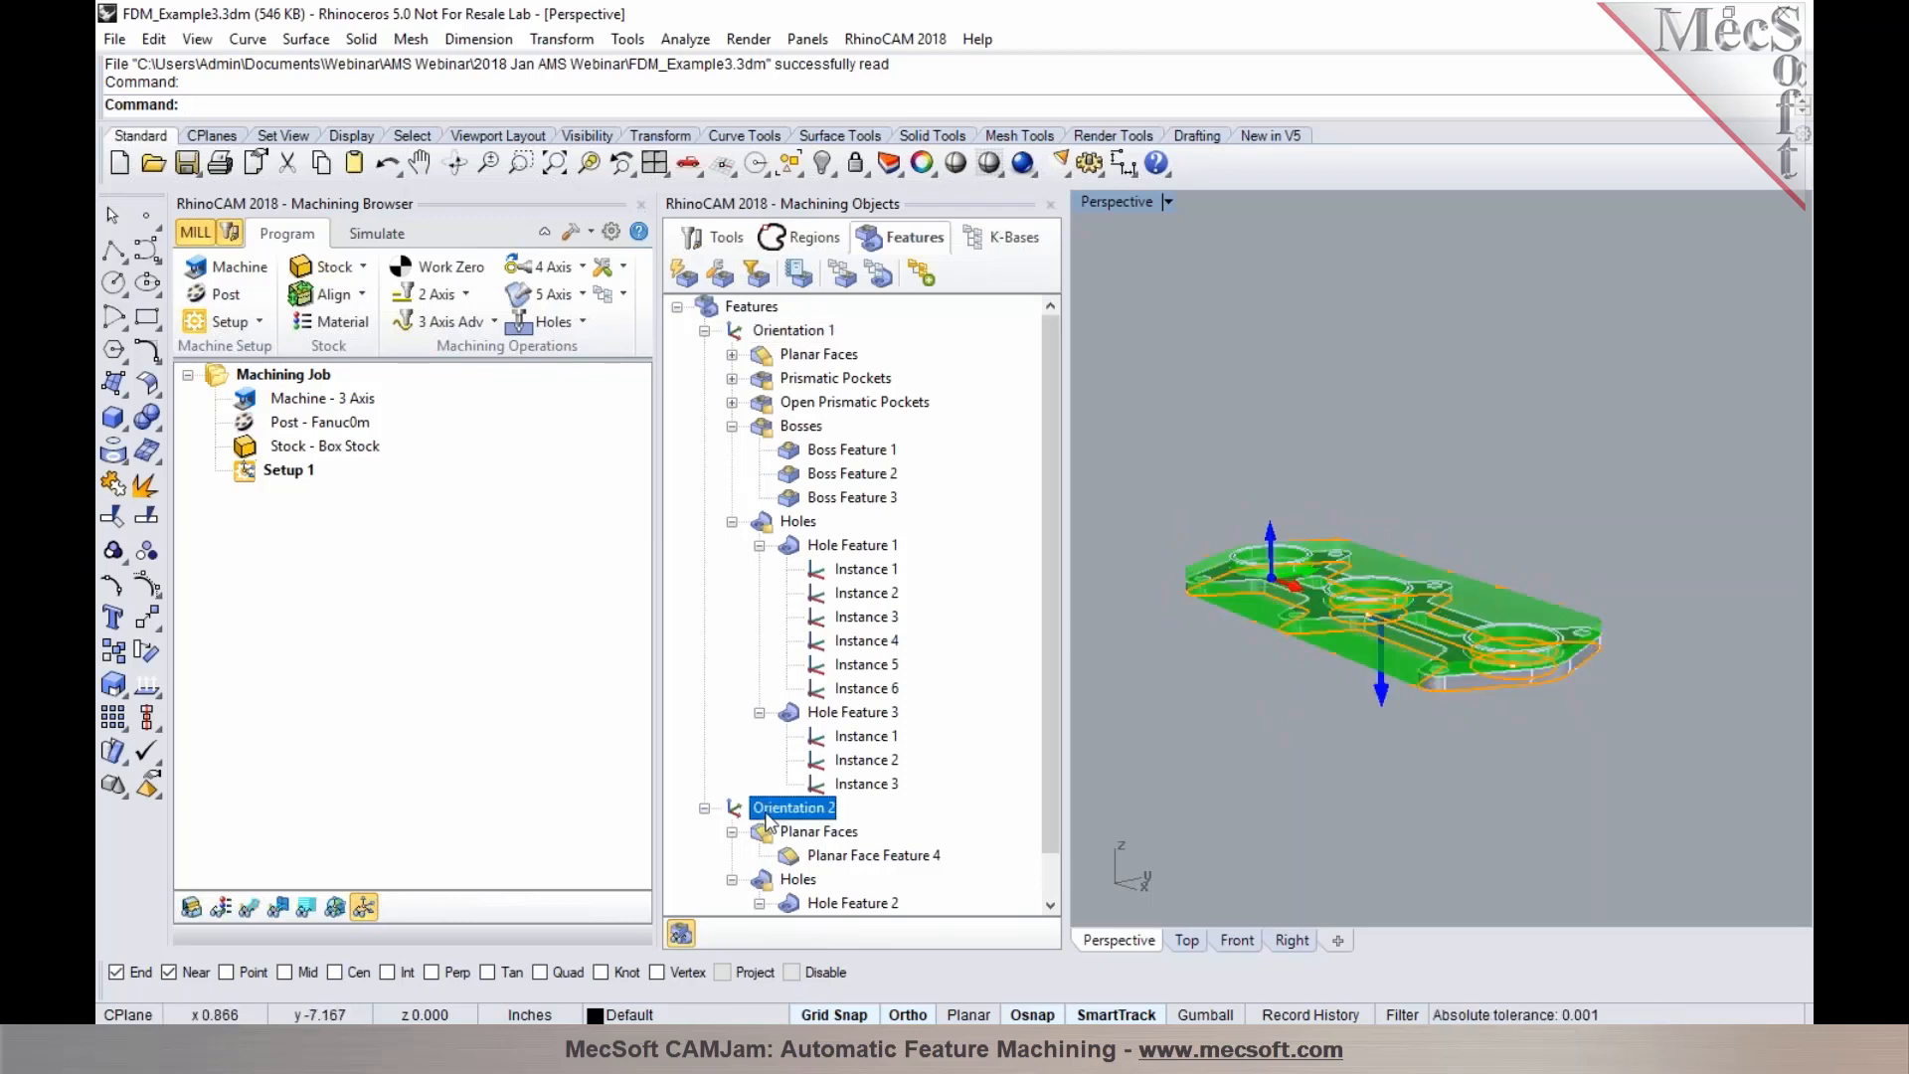
pyautogui.moveTo(1273, 750)
pyautogui.mouseDown(button='right')
pyautogui.moveTo(1314, 561)
pyautogui.moveTo(1312, 788)
pyautogui.moveTo(1281, 740)
pyautogui.mouseUp(button='right')
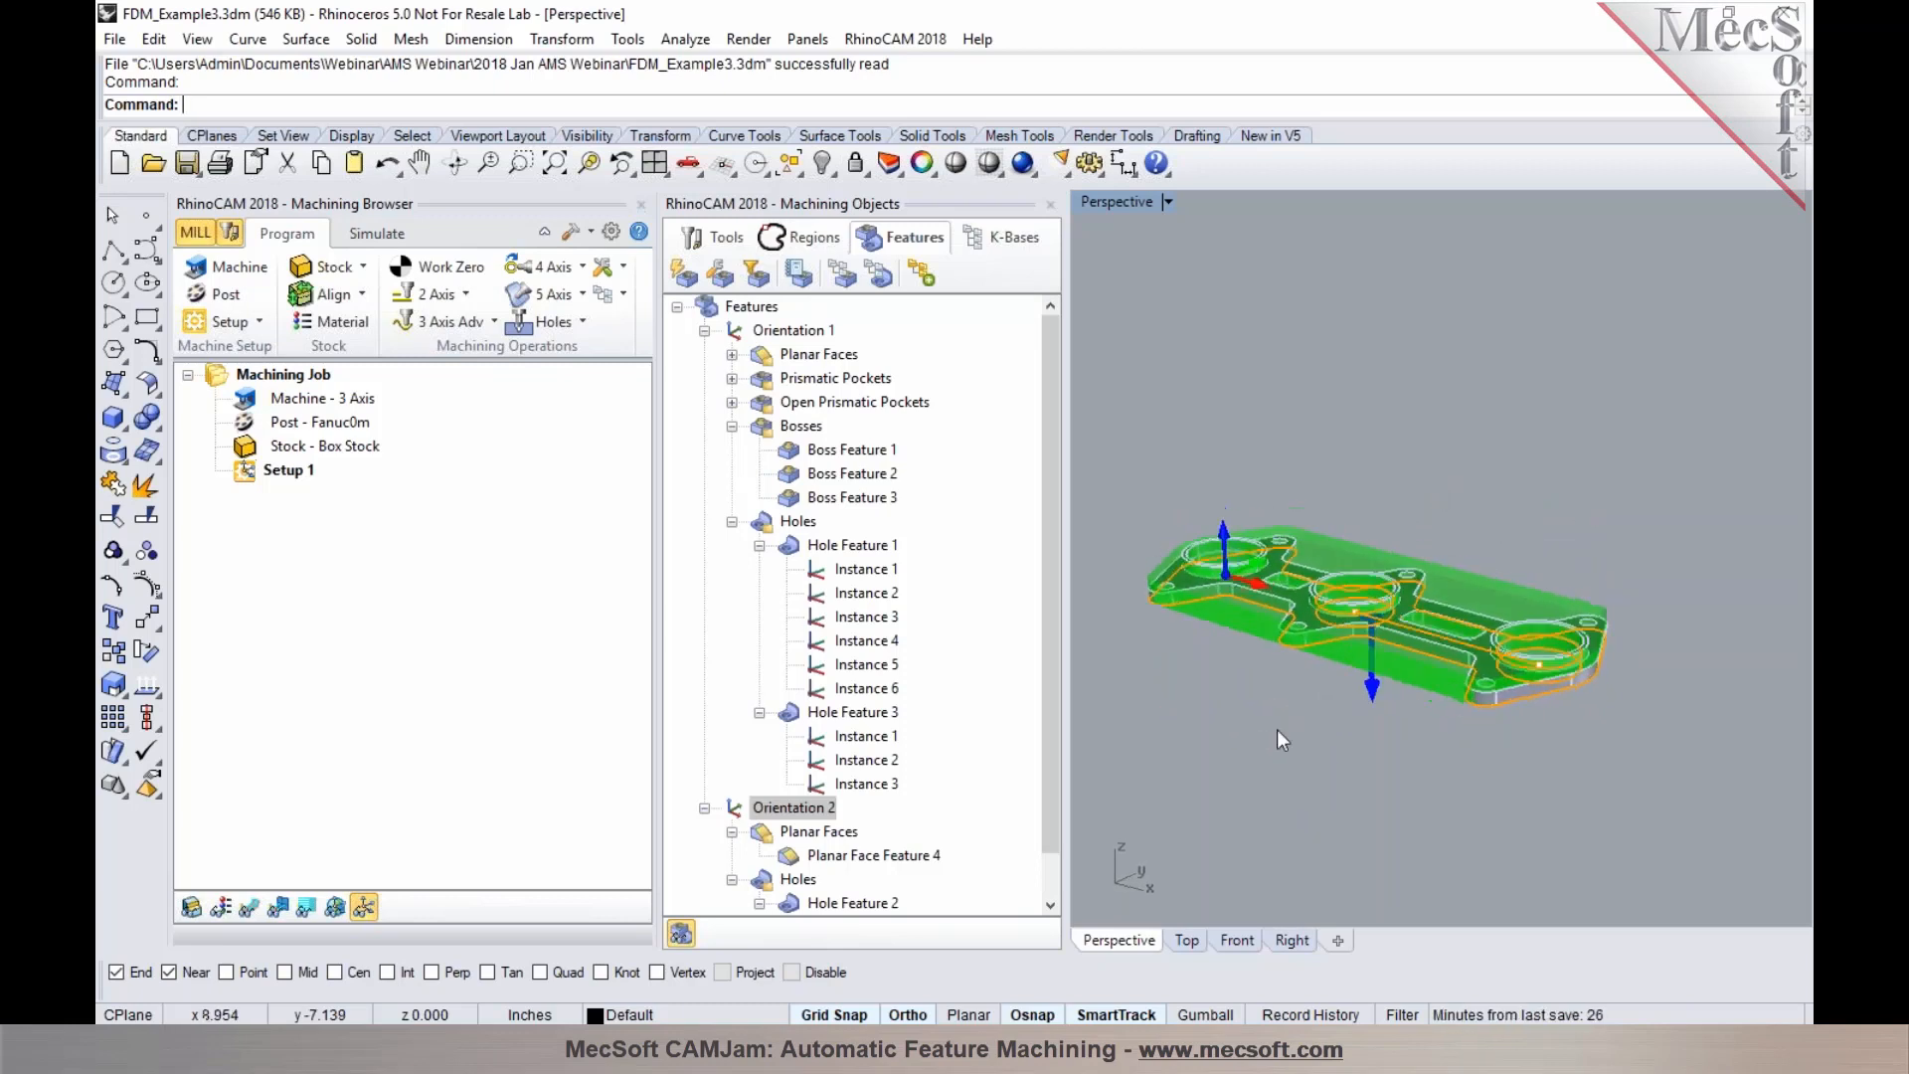
pyautogui.scroll(2, 1276, 730)
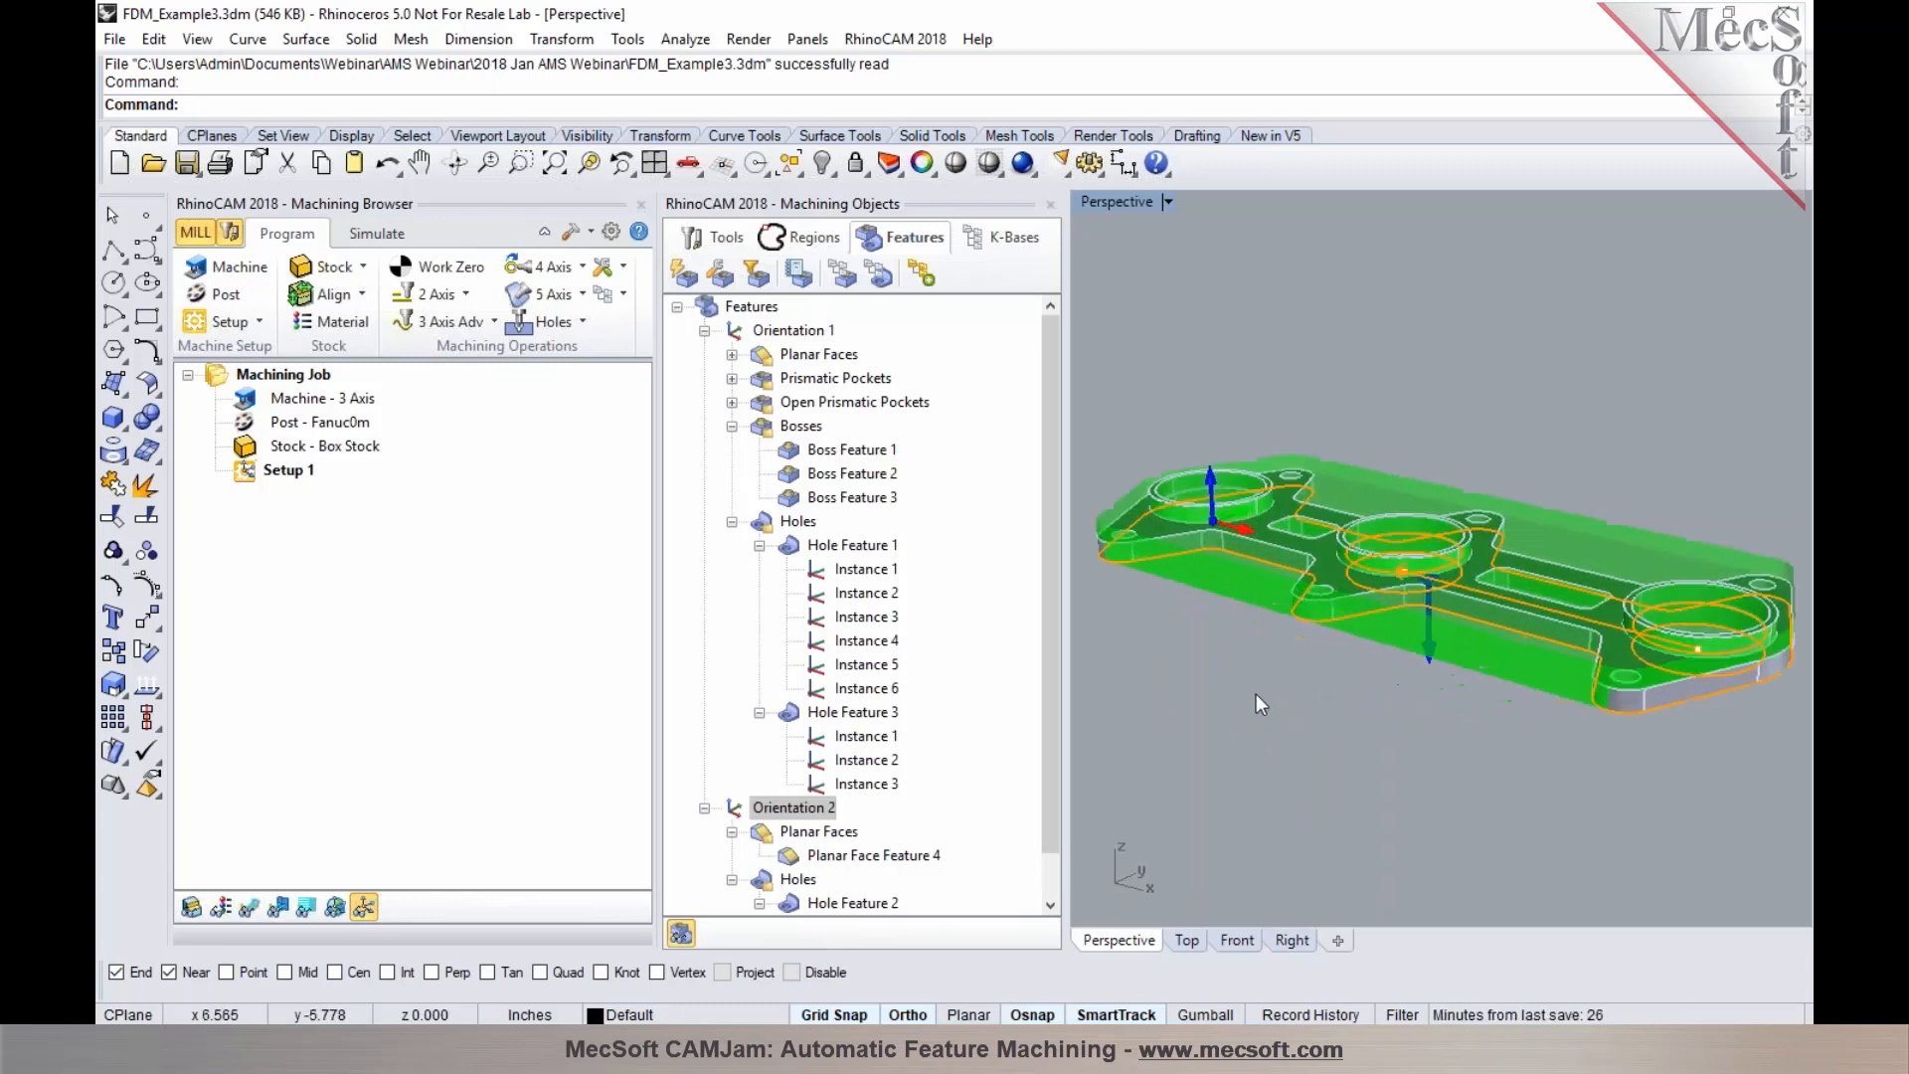
# Expand the Planar Faces group and highlight each of its three planar face features
pyautogui.click(748, 331)
pyautogui.click(776, 358)
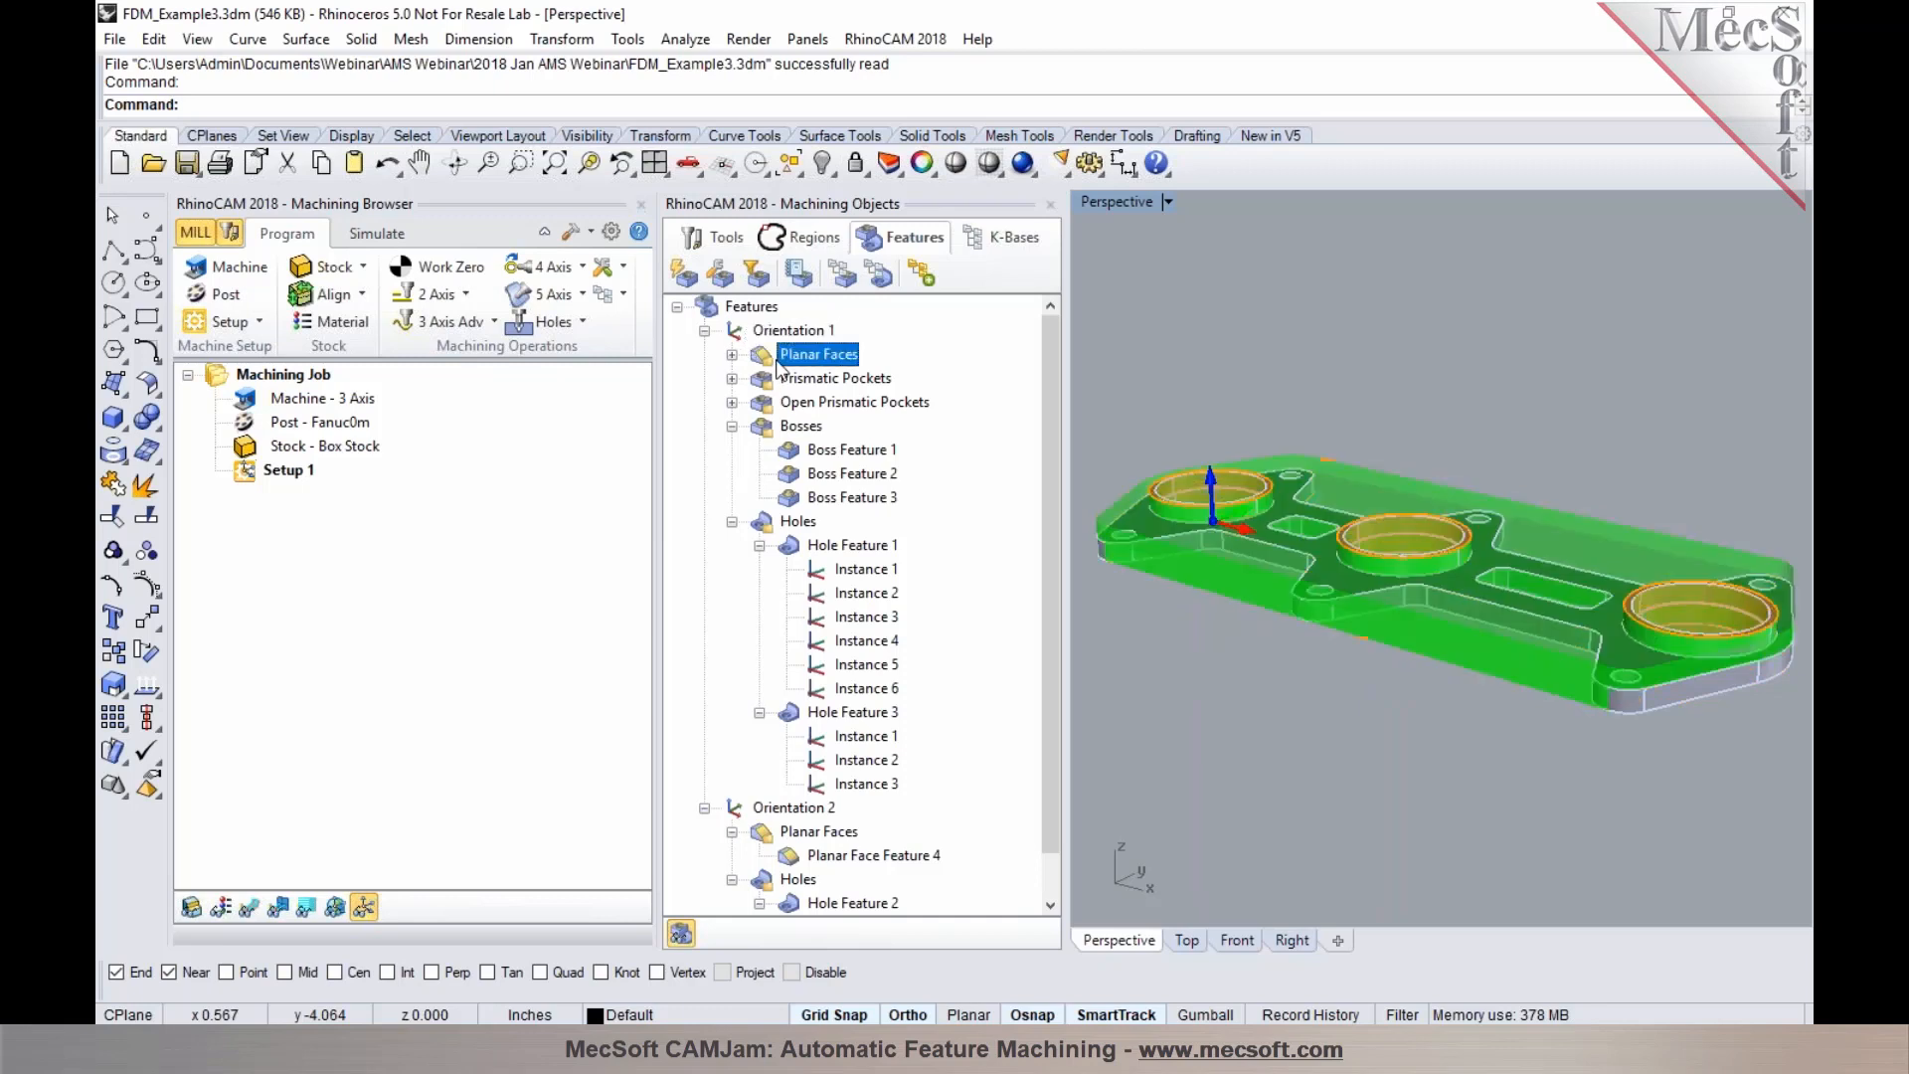
pyautogui.click(732, 355)
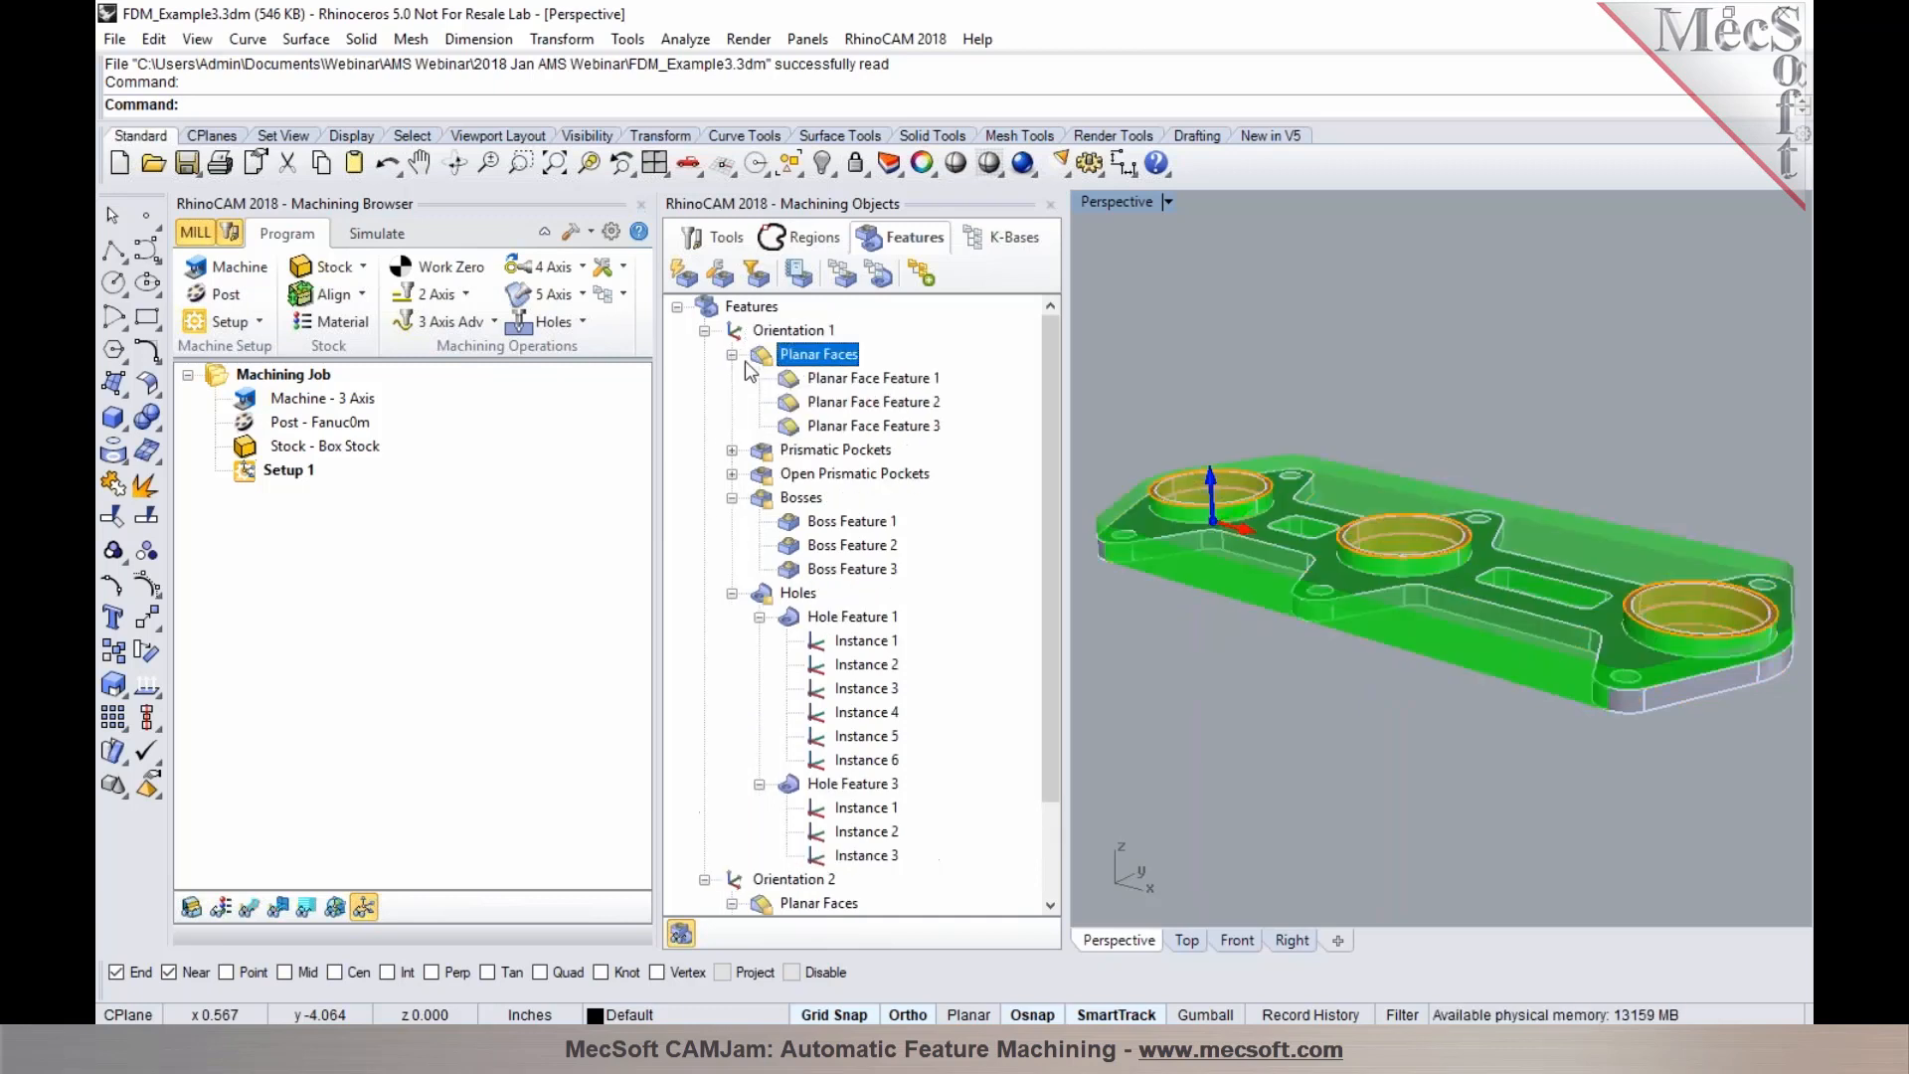
pyautogui.click(829, 385)
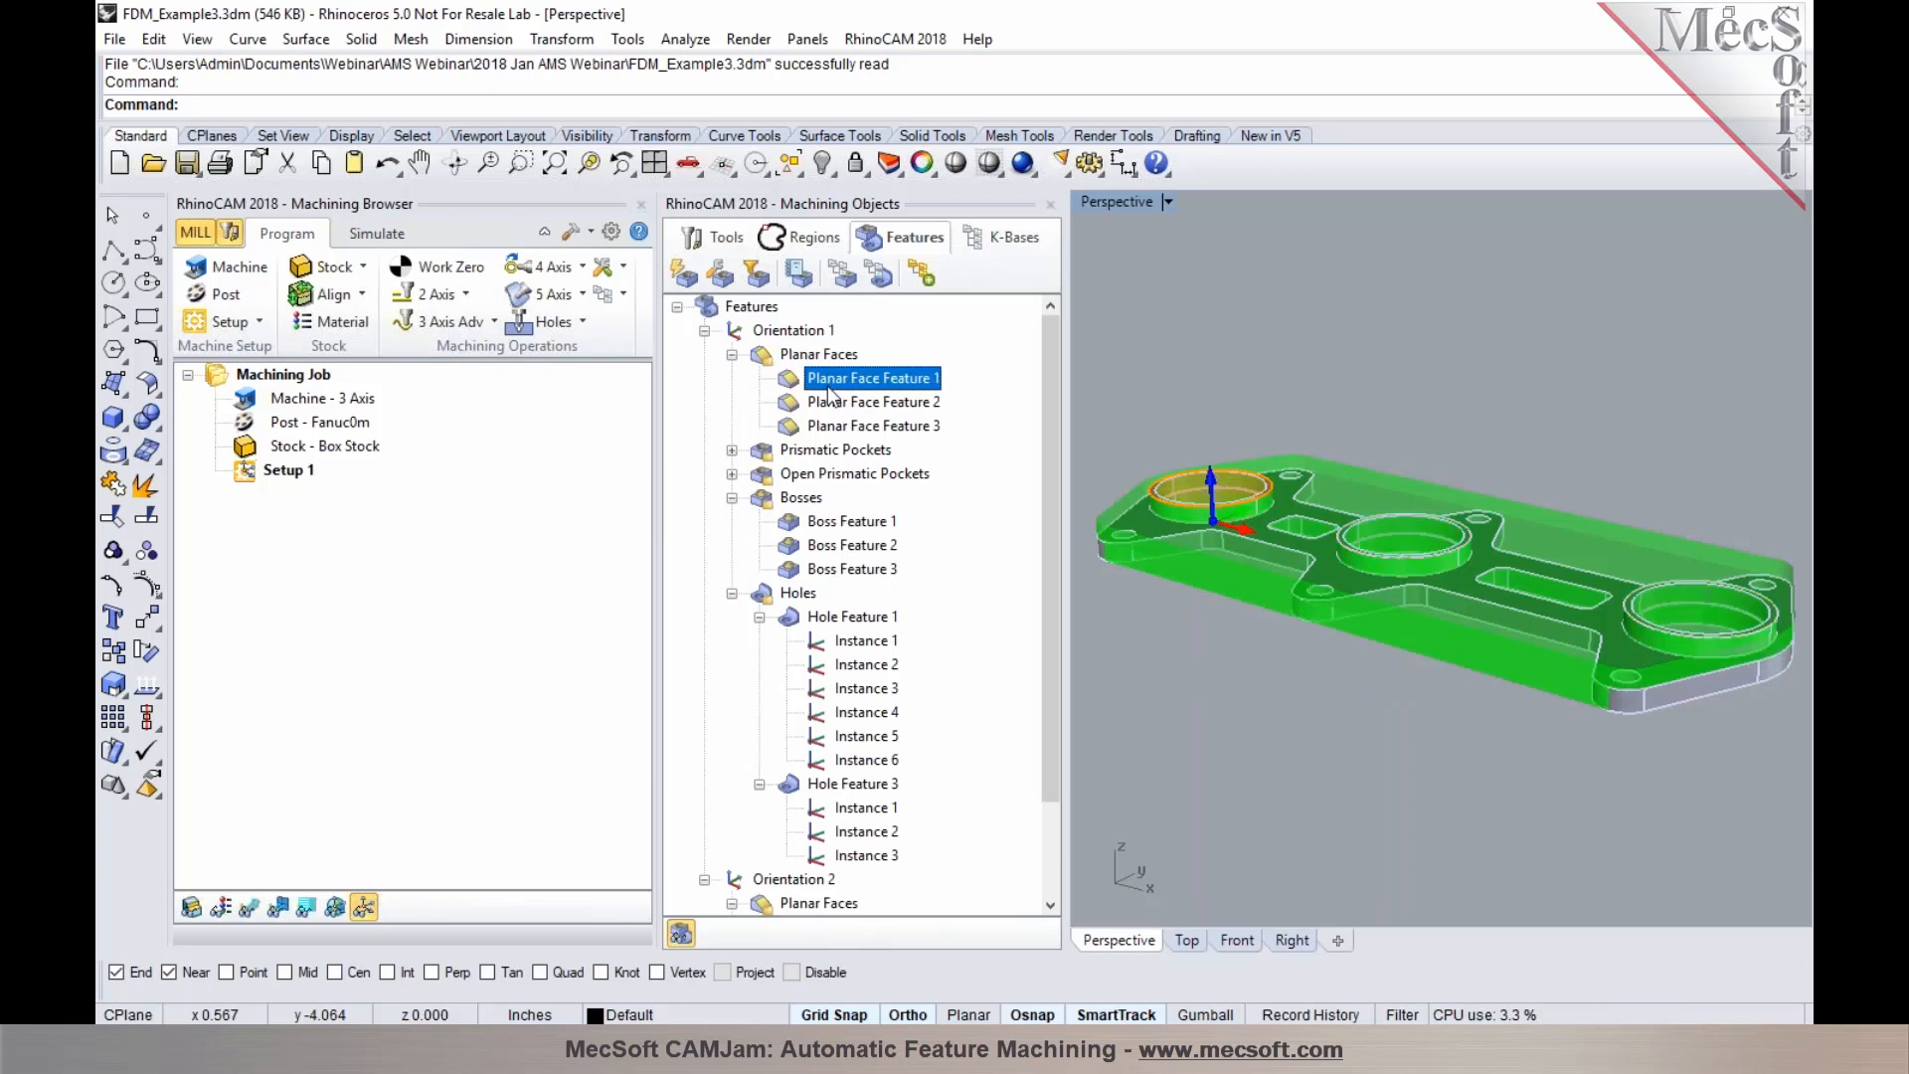
pyautogui.click(831, 402)
pyautogui.click(829, 425)
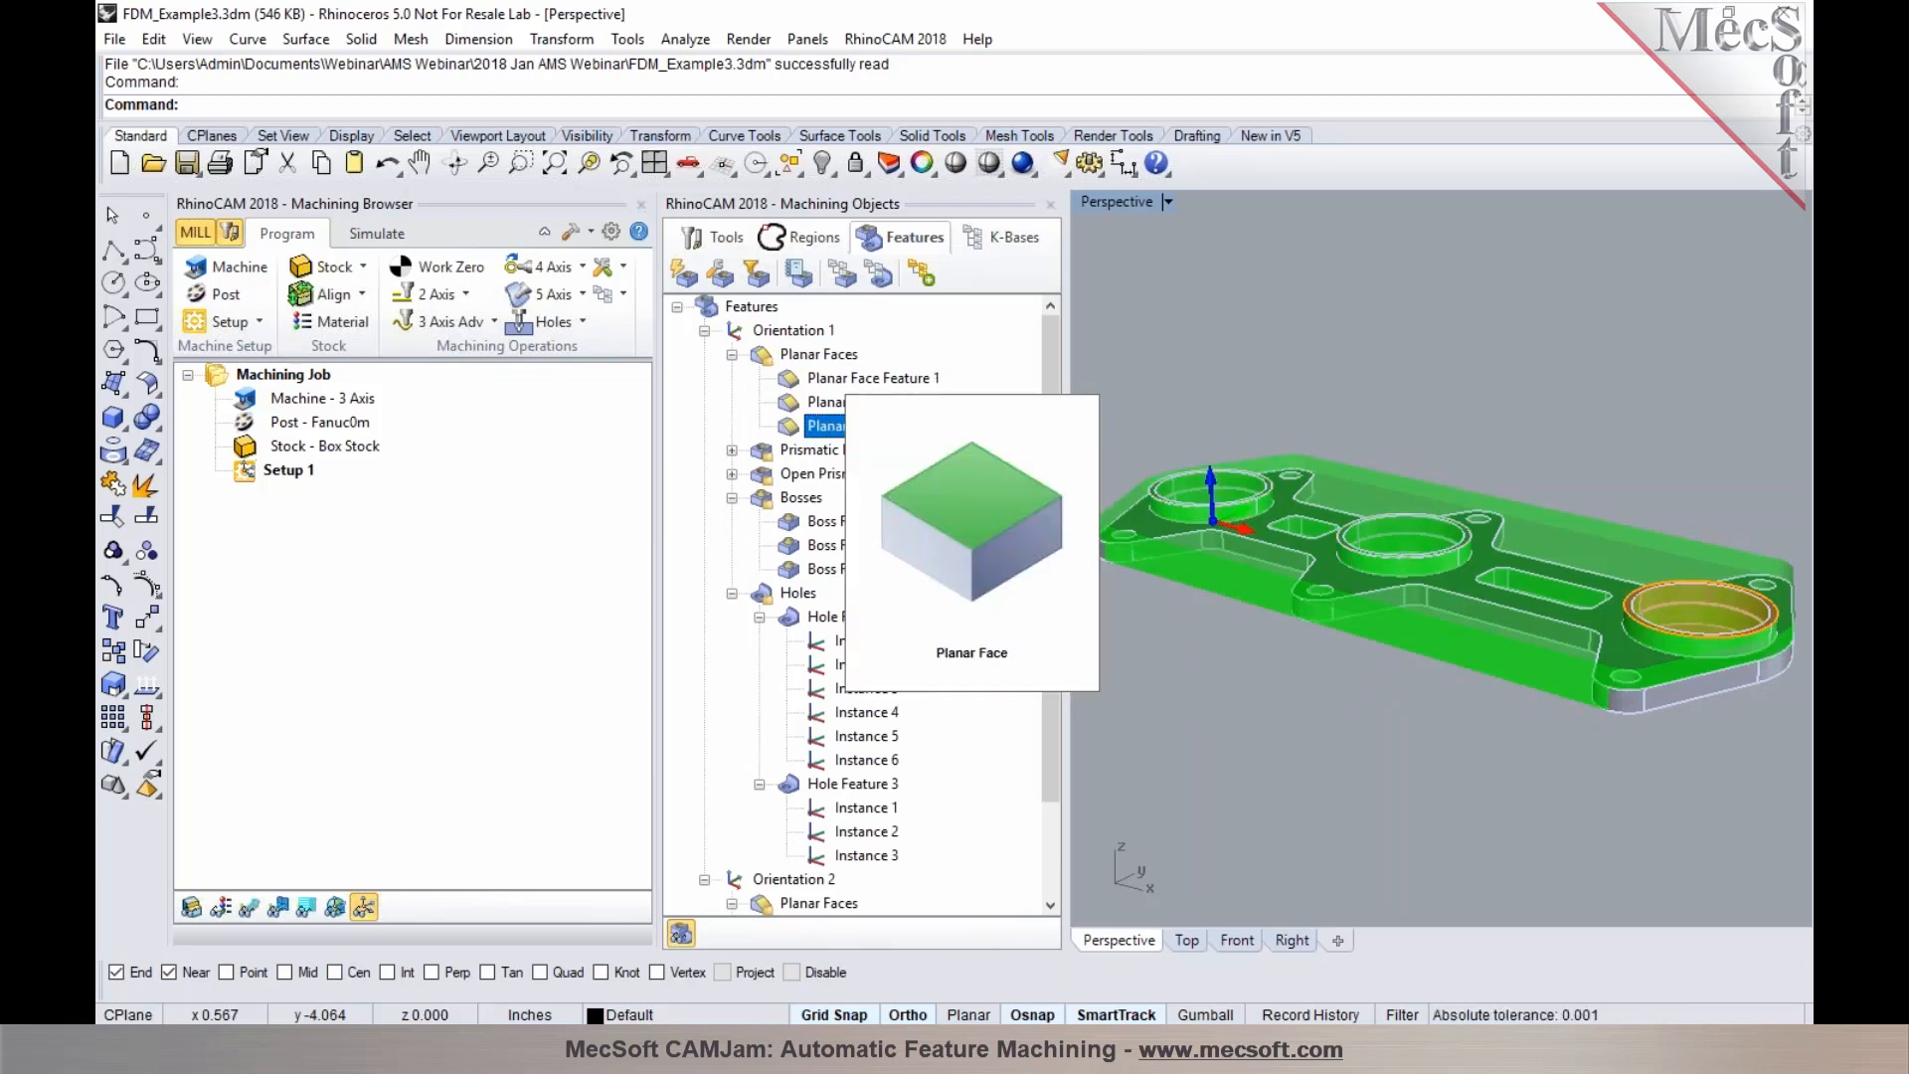
pyautogui.click(813, 450)
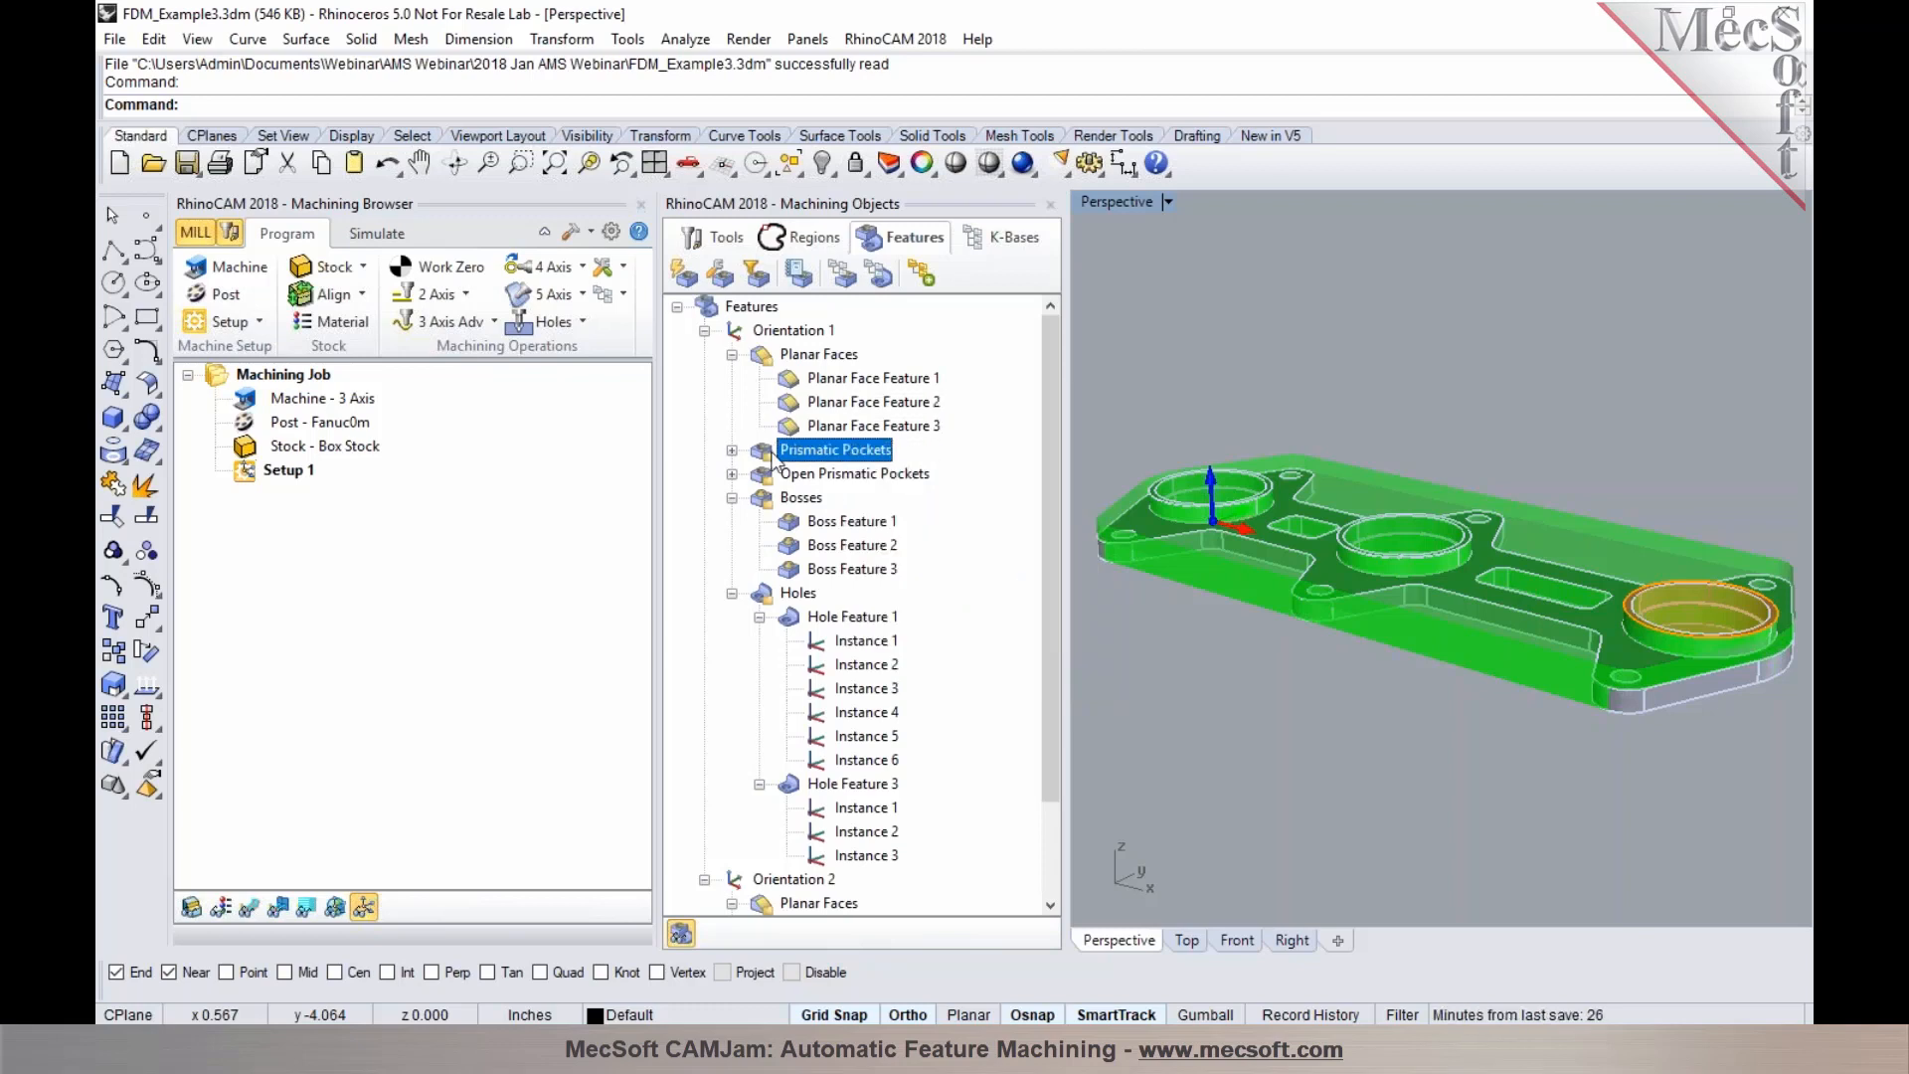
# Expand Prismatic Pockets, highlight each pocket feature, then expand the Open Prismatic Pockets group
pyautogui.click(733, 355)
pyautogui.click(732, 379)
pyautogui.click(821, 402)
pyautogui.click(814, 425)
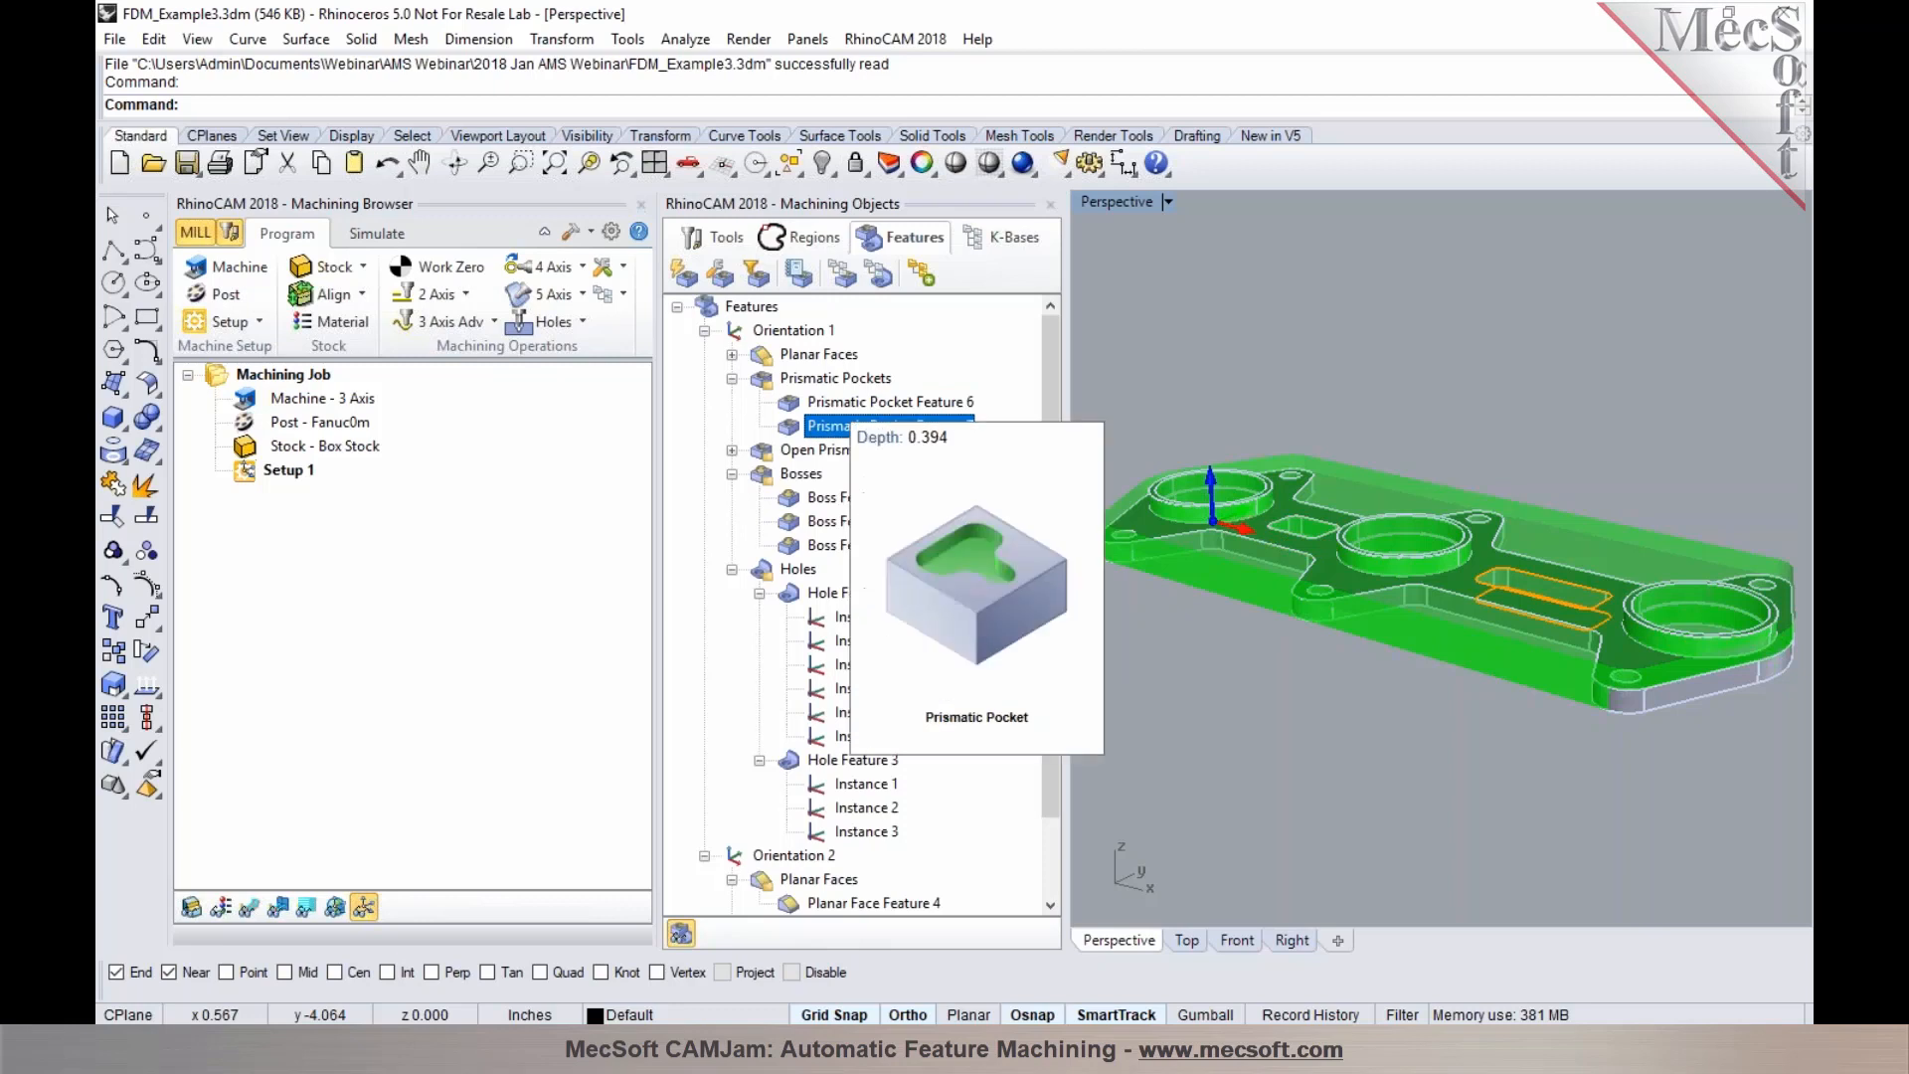
pyautogui.click(774, 452)
pyautogui.click(733, 450)
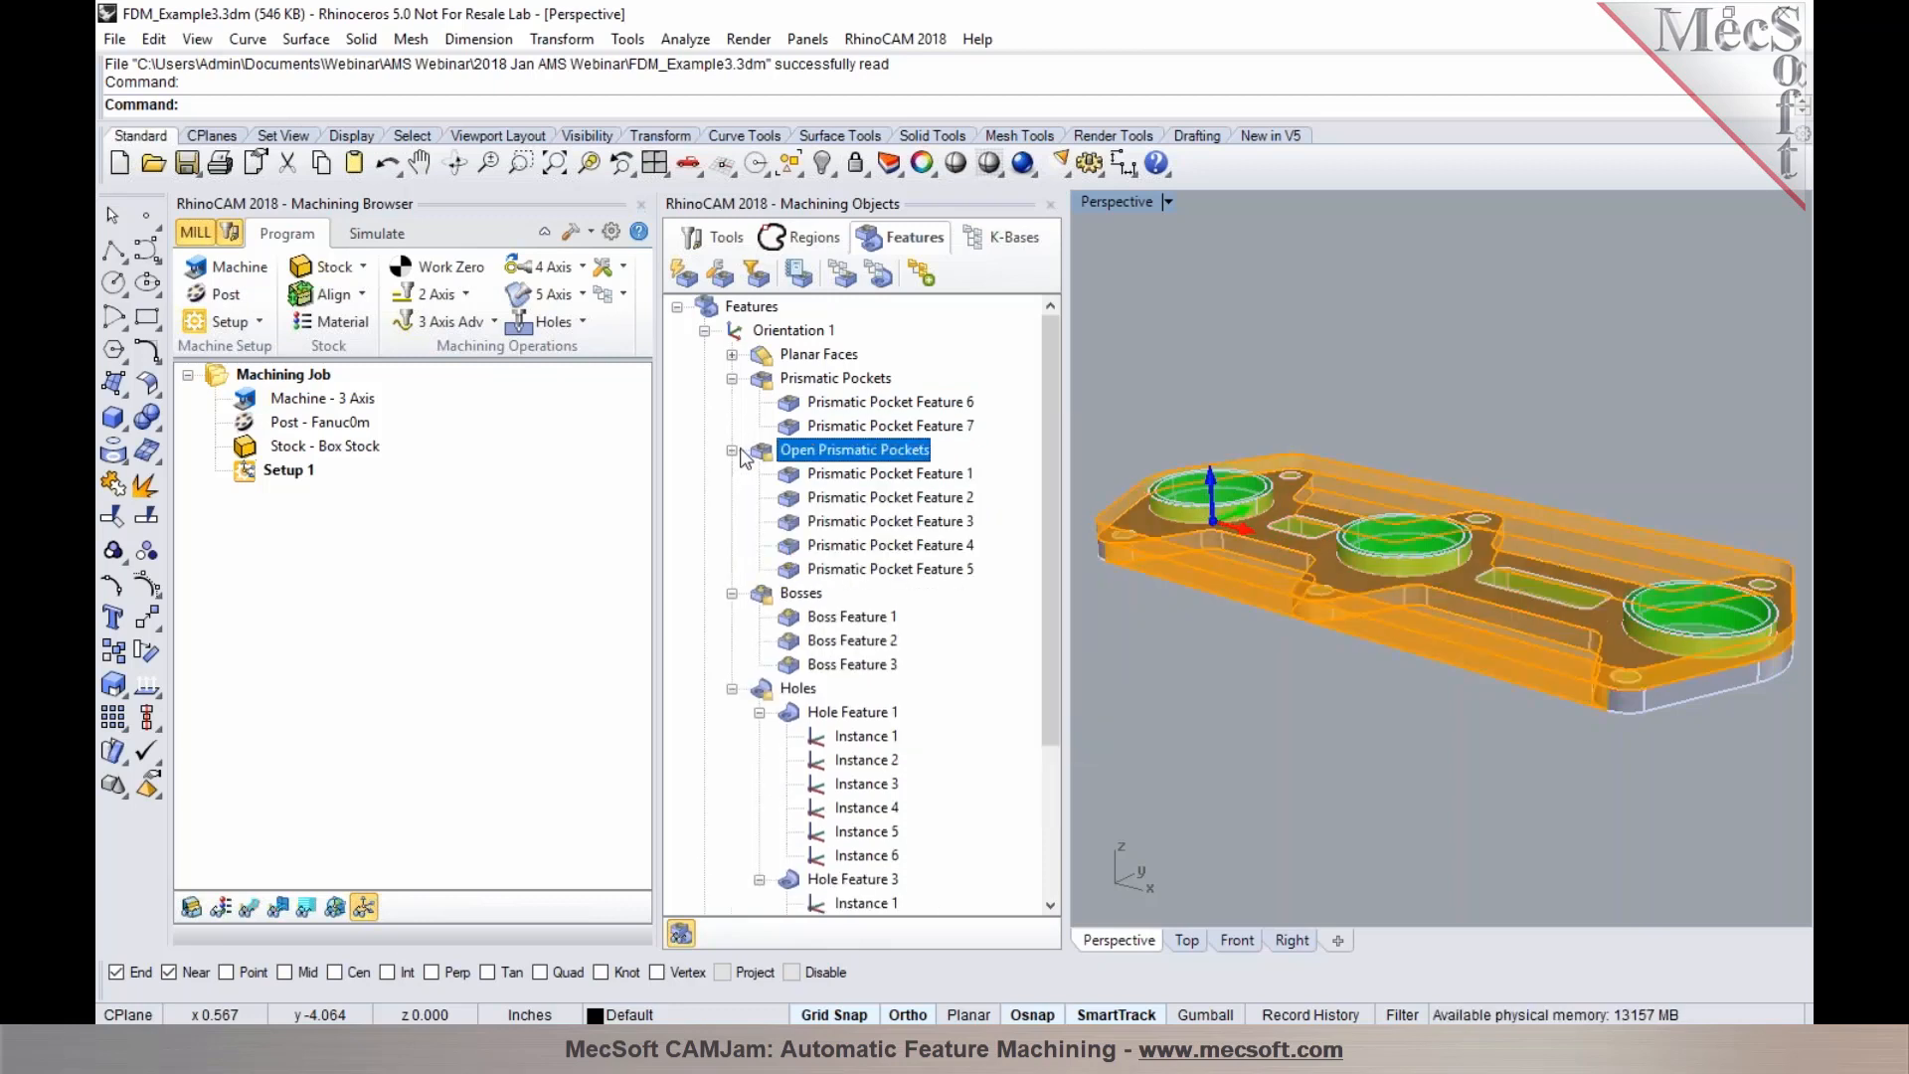
# Highlight the open prismatic pocket features one after another to see each on the part
pyautogui.click(809, 478)
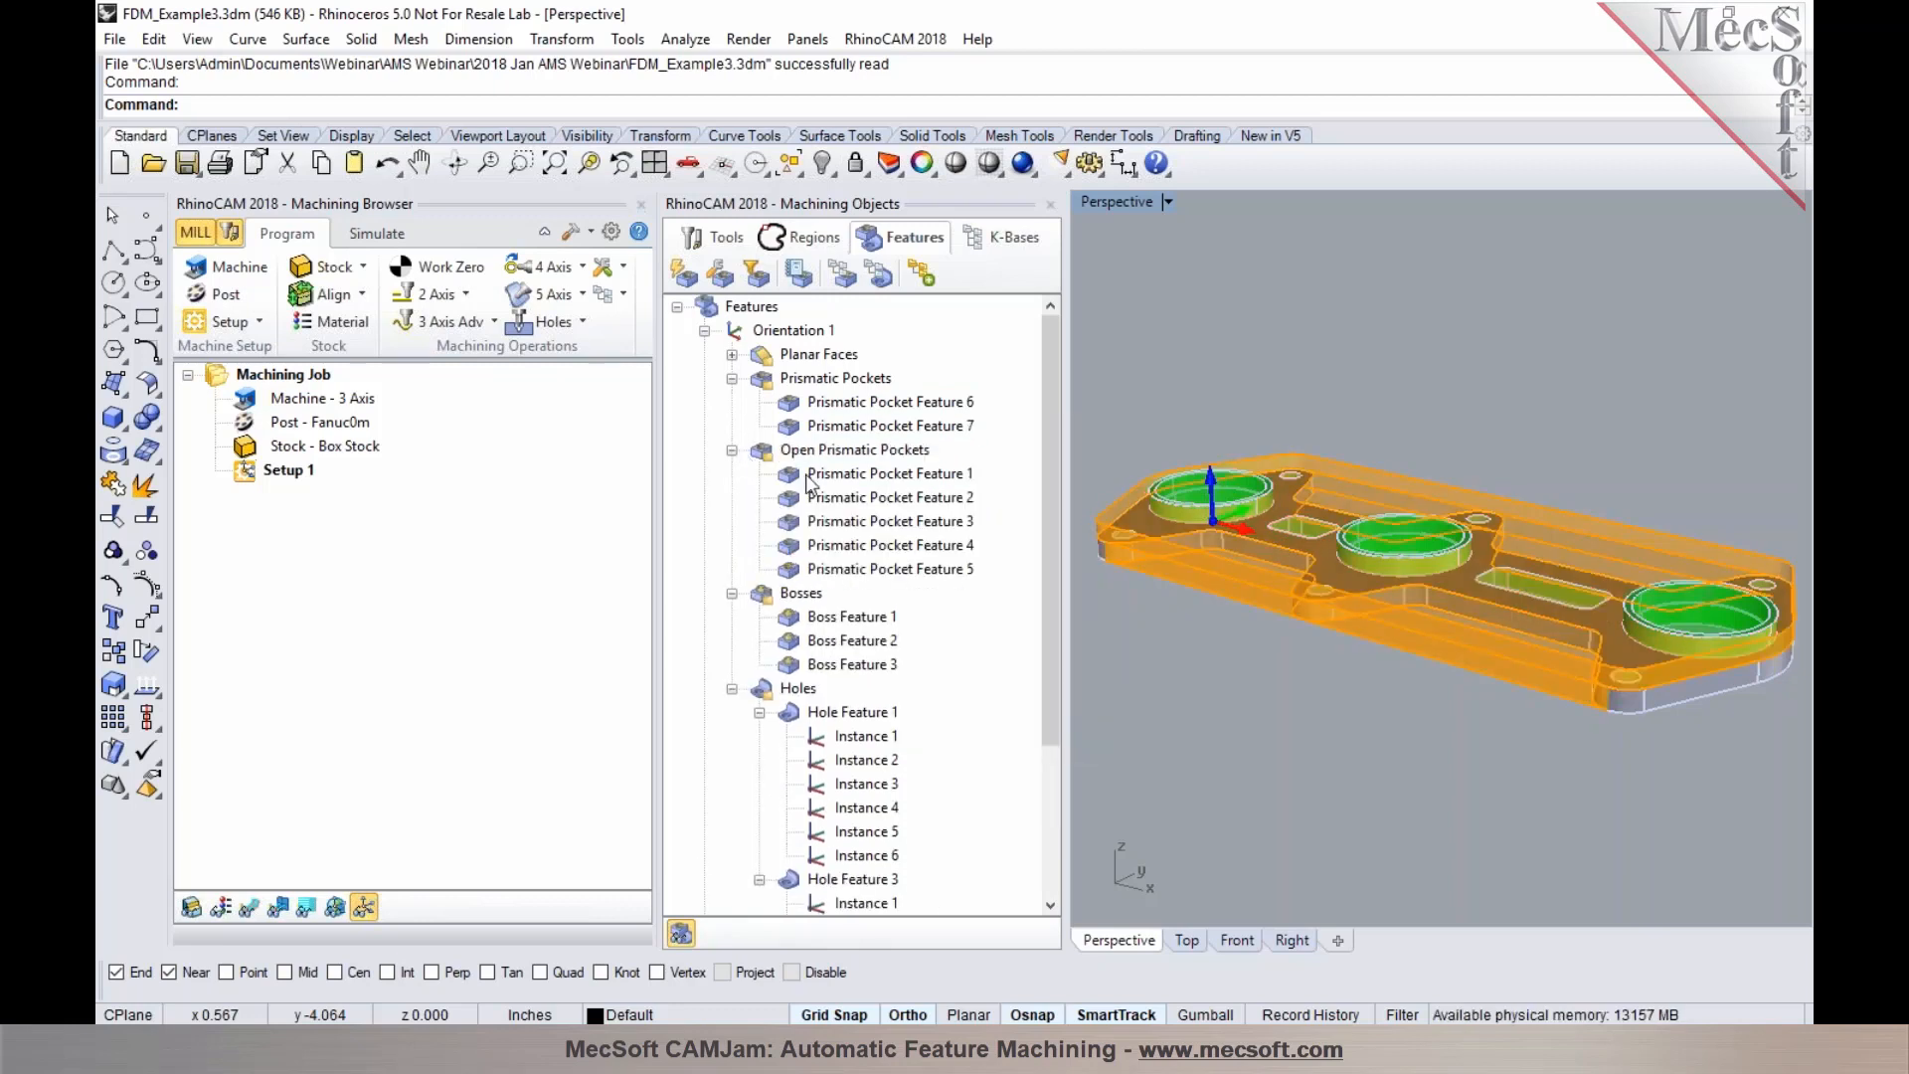
pyautogui.moveTo(810, 479)
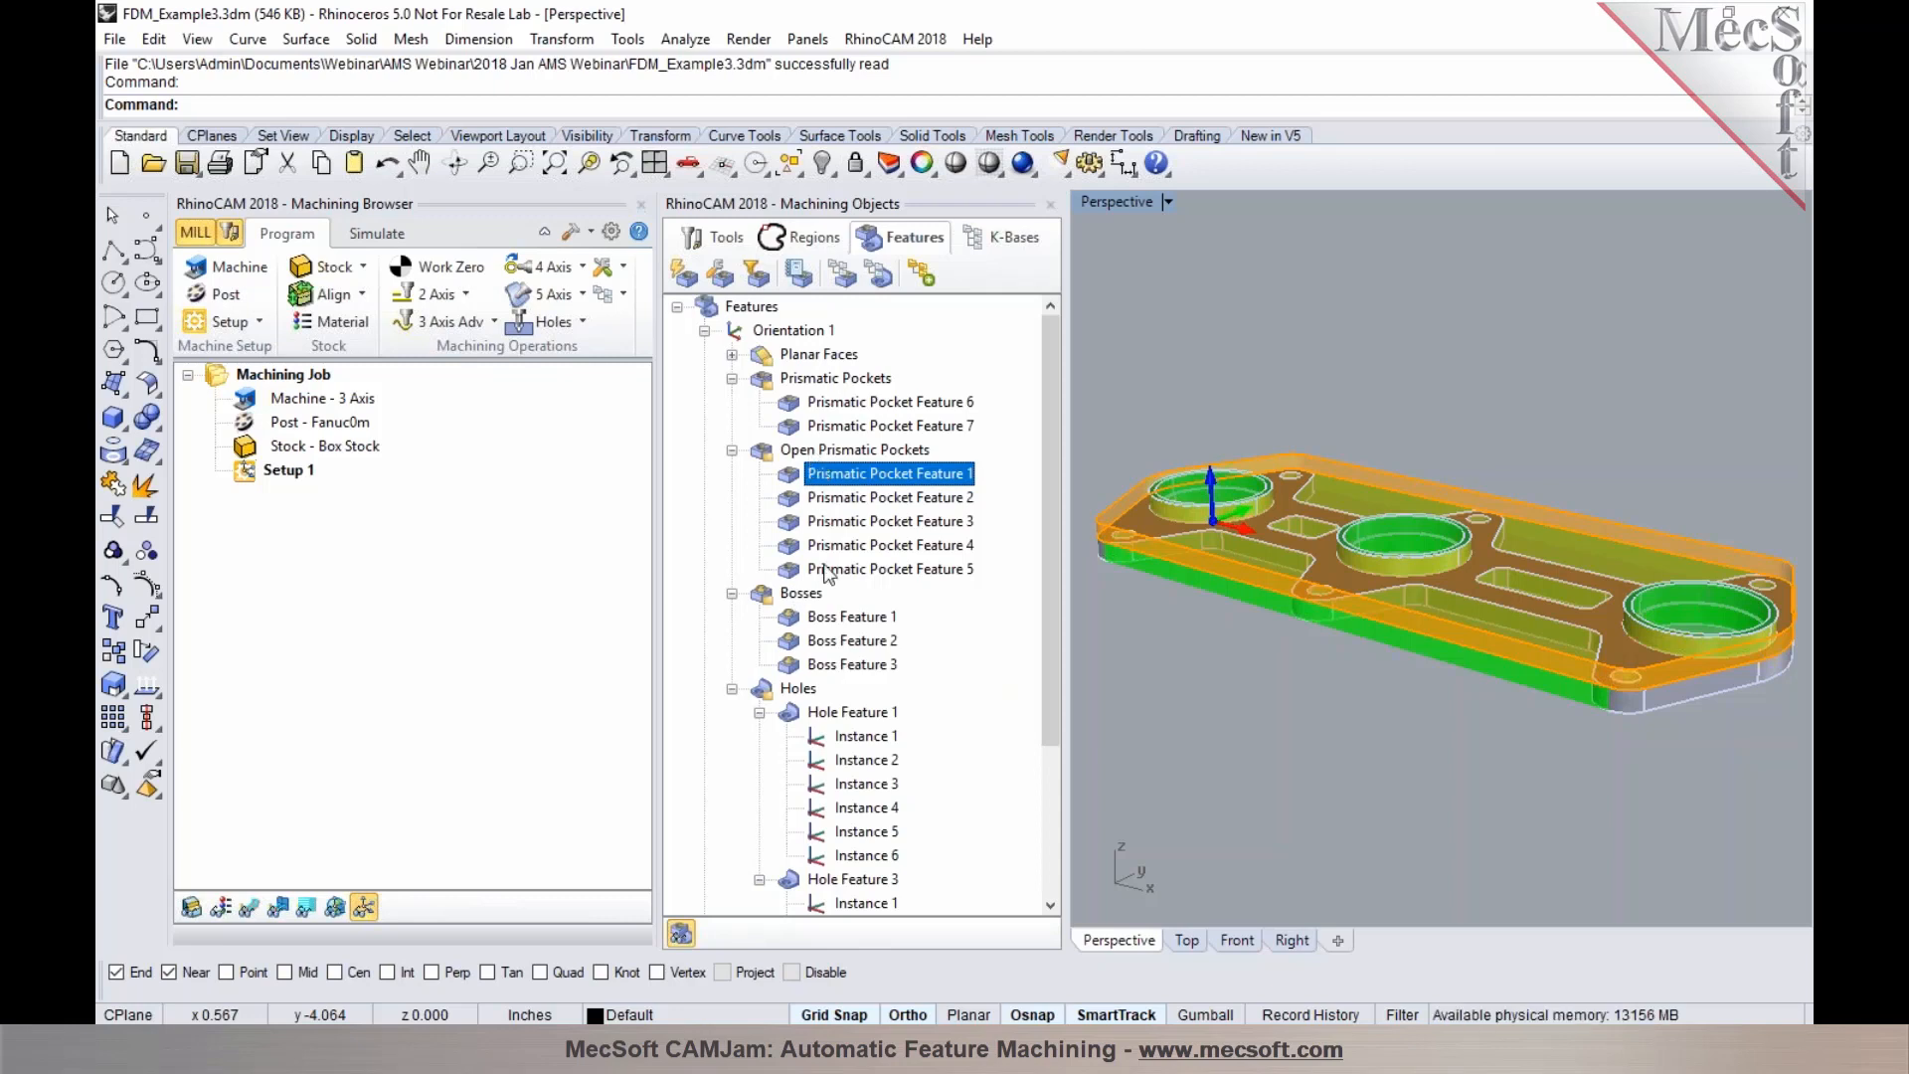
pyautogui.click(841, 525)
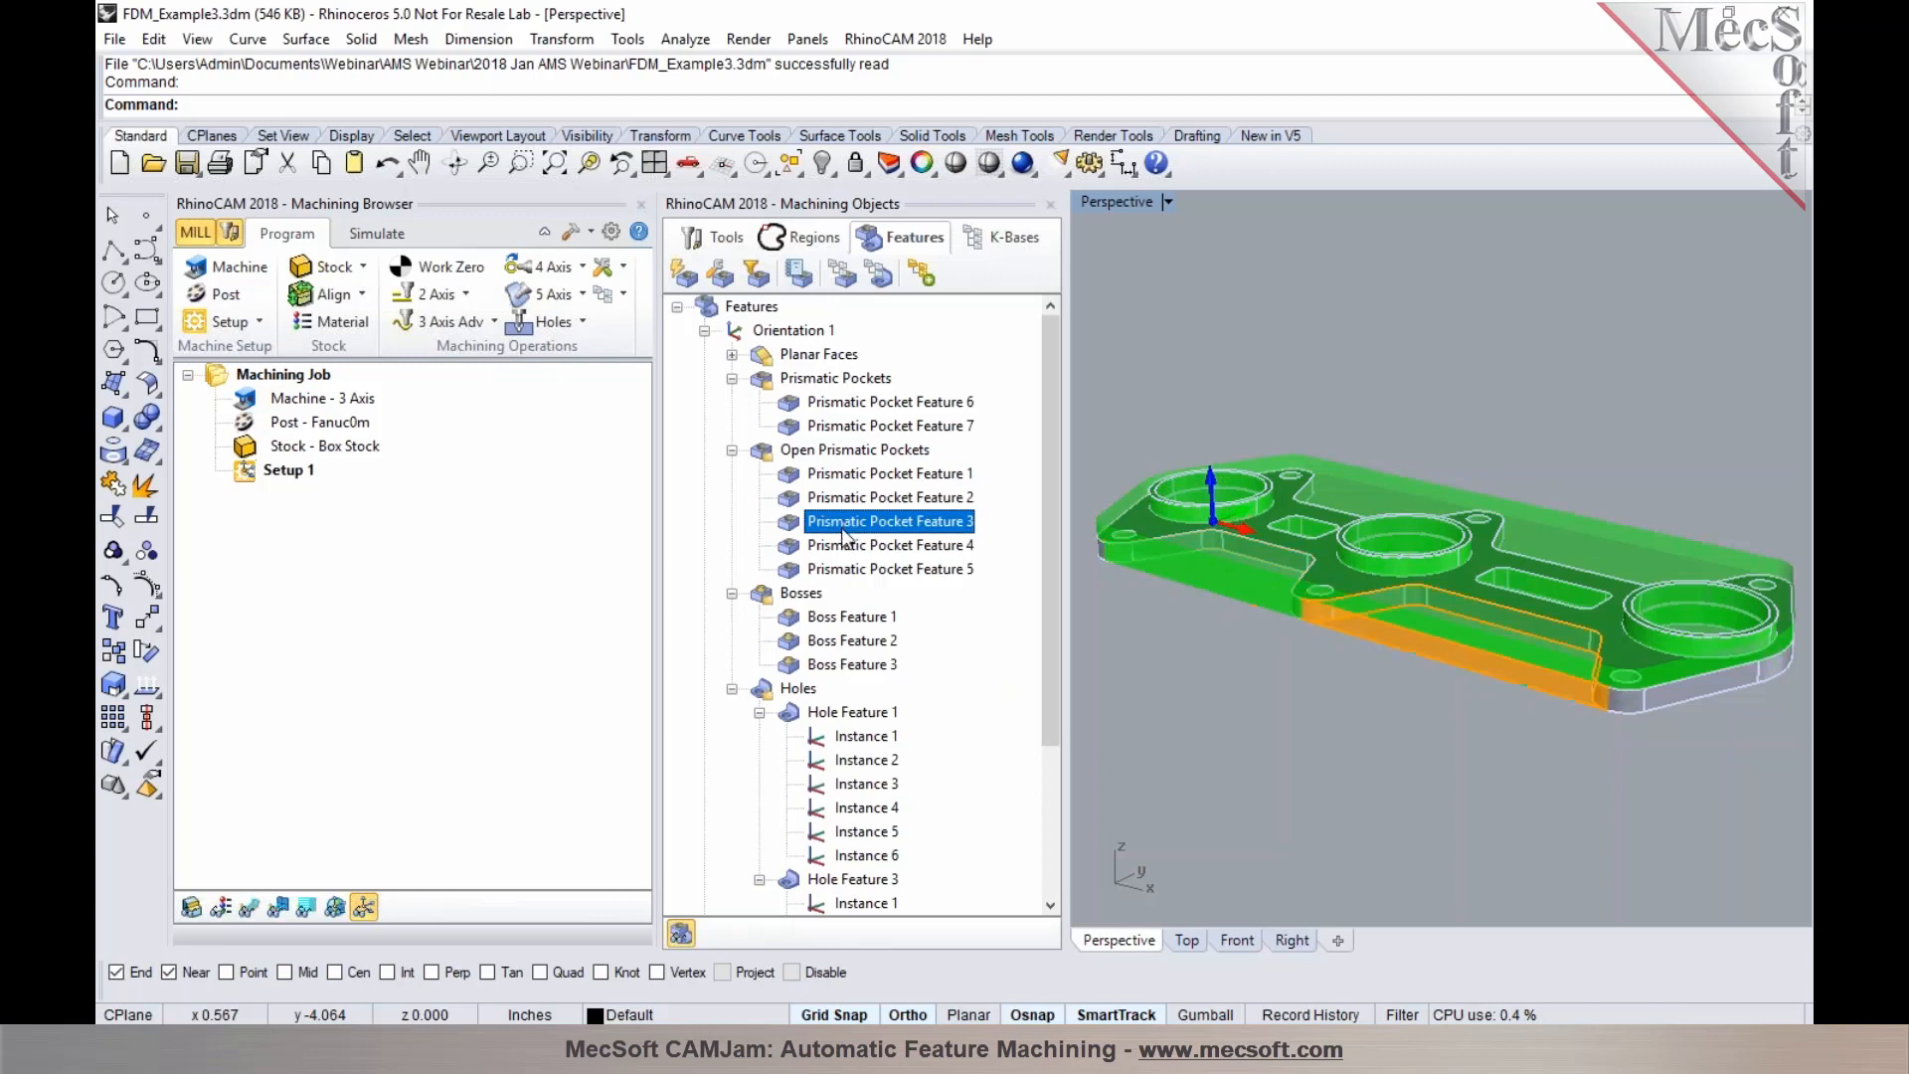
pyautogui.click(840, 545)
pyautogui.click(840, 569)
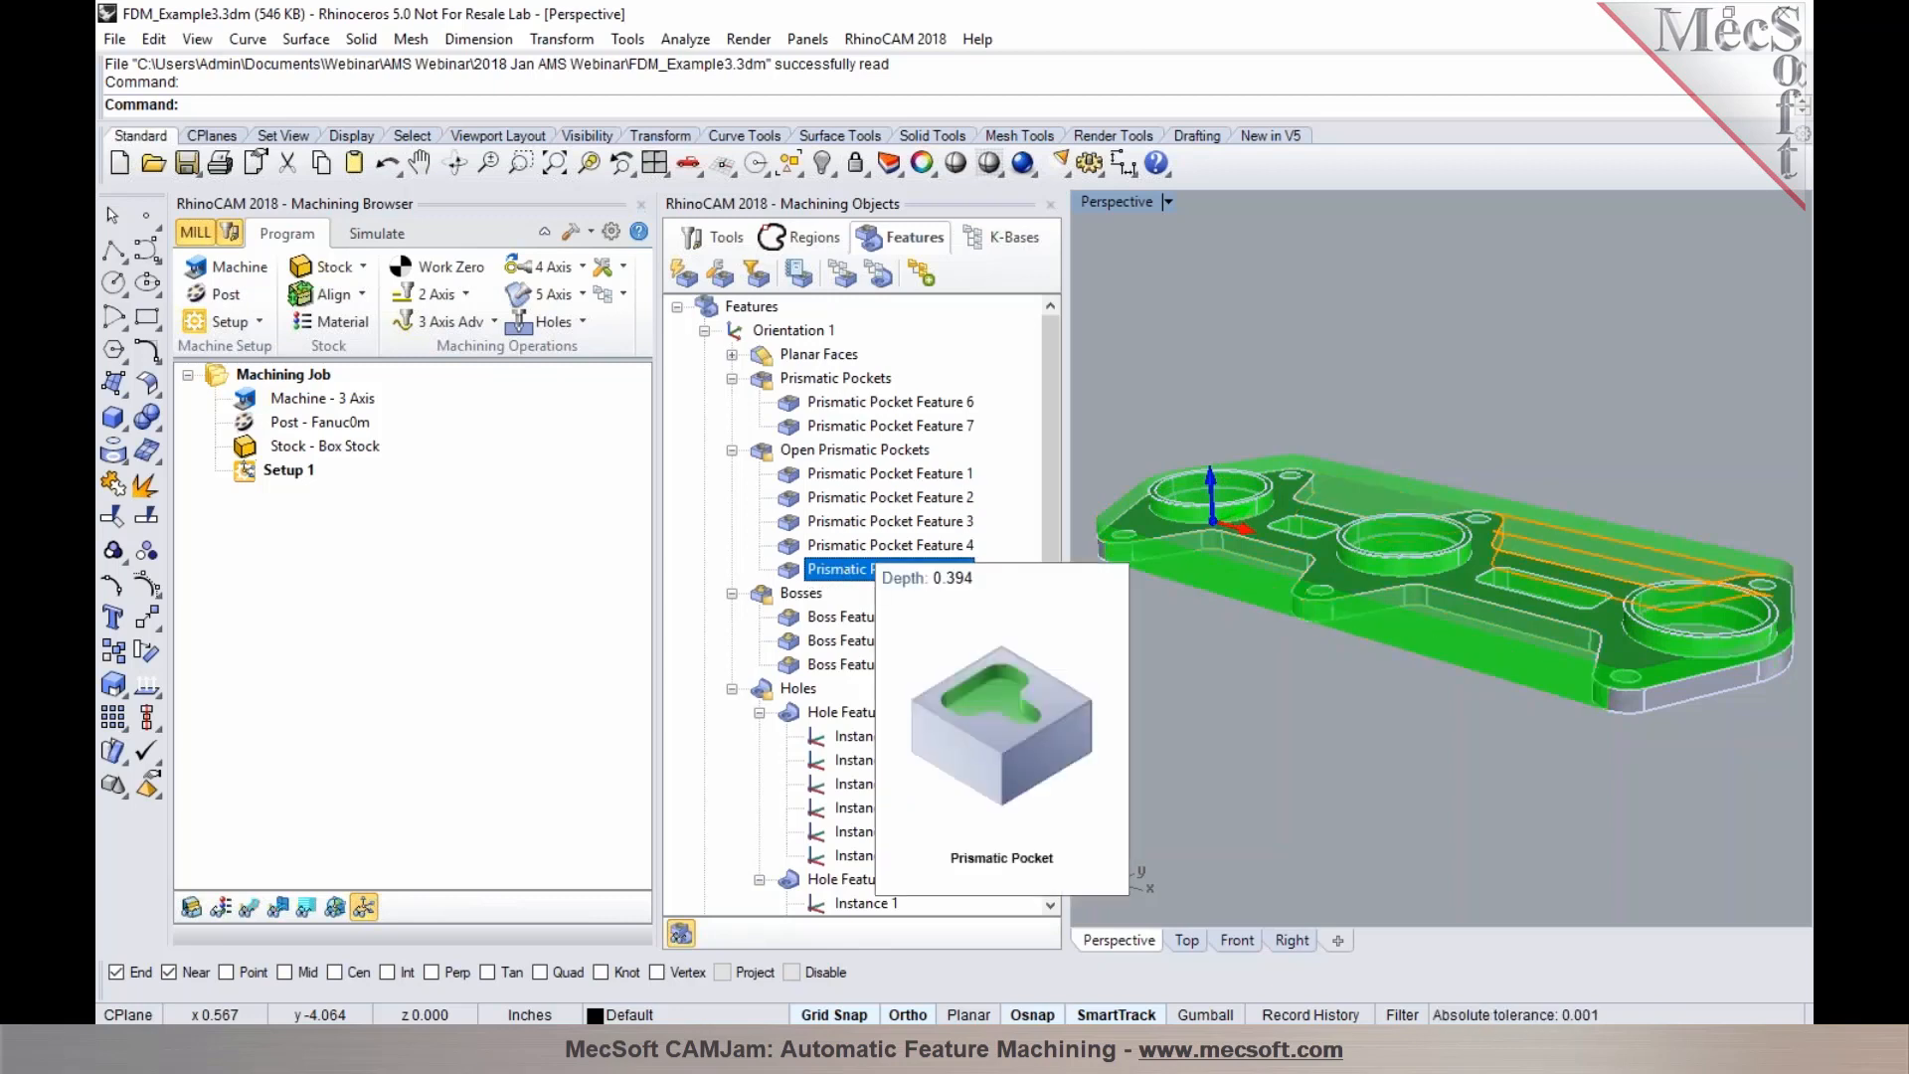
# Highlight the Bosses group, then each of its three boss features
pyautogui.click(796, 594)
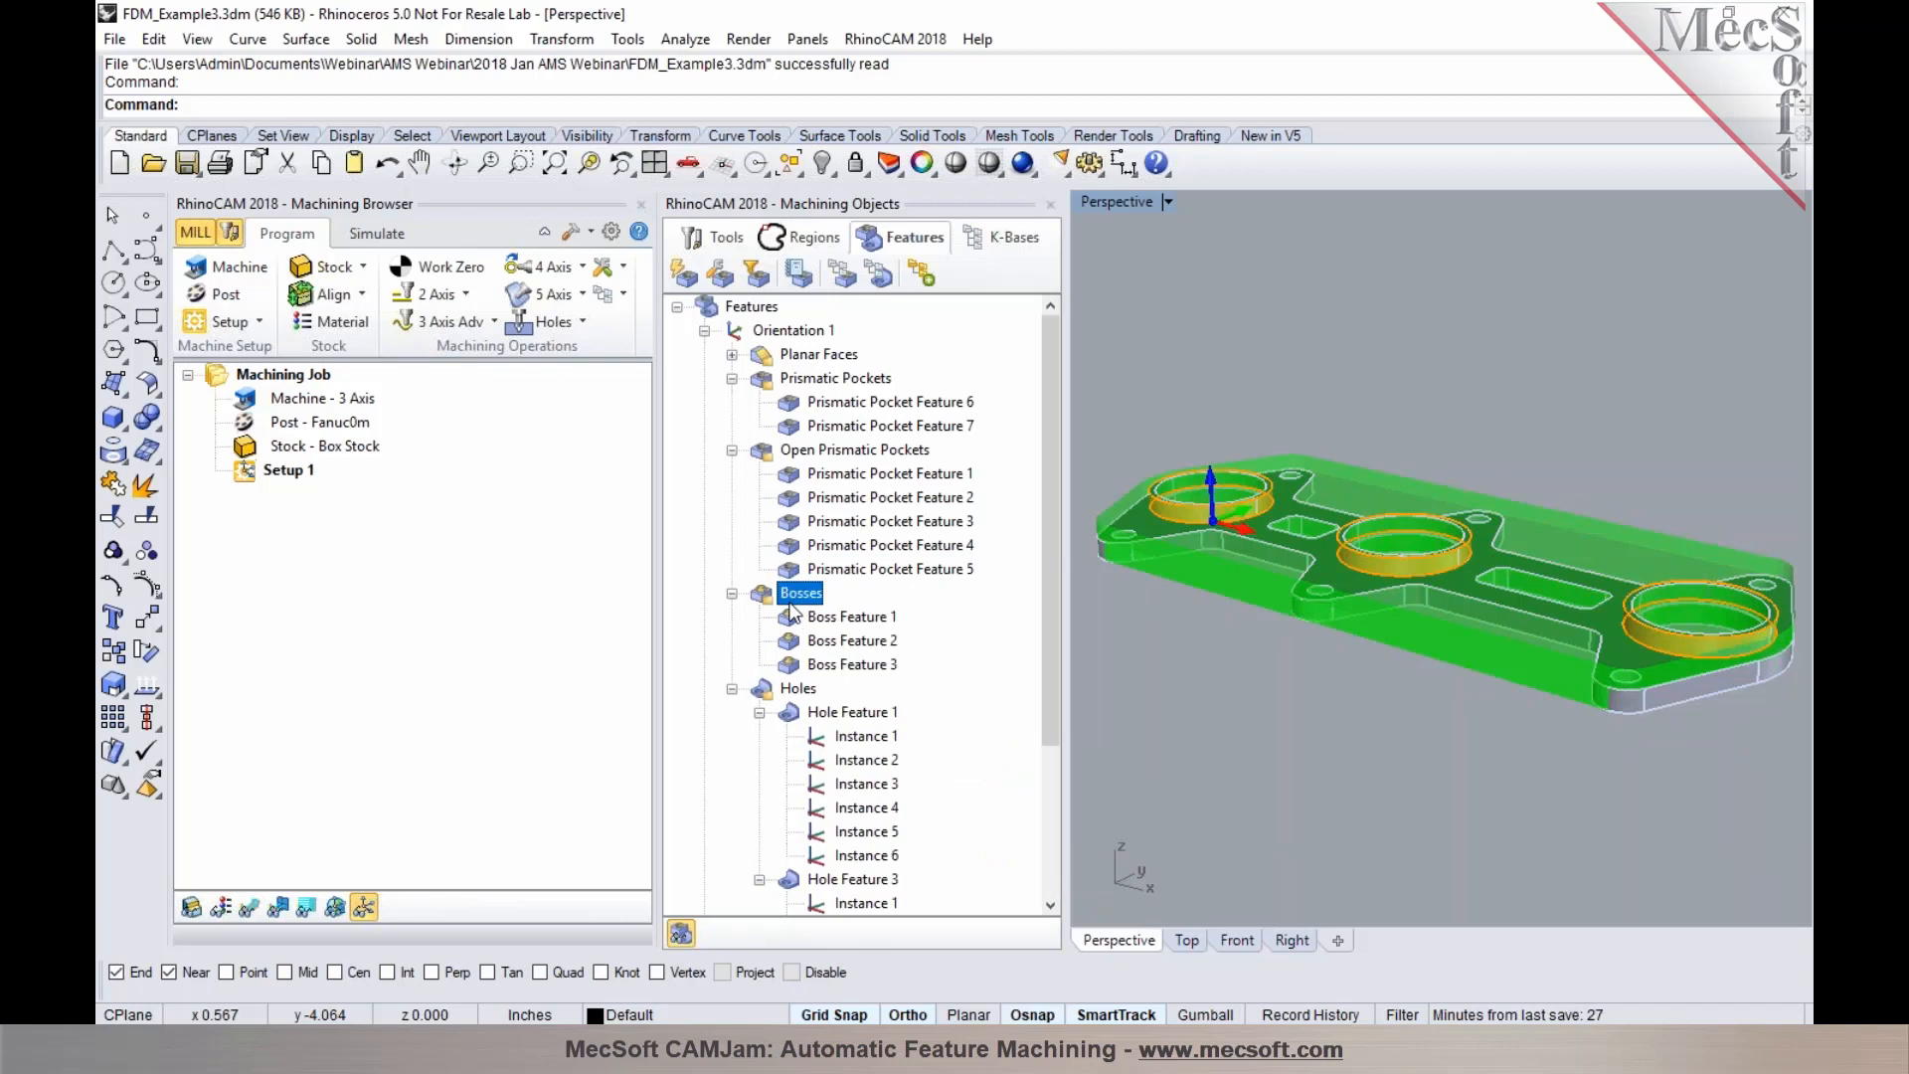
pyautogui.click(797, 618)
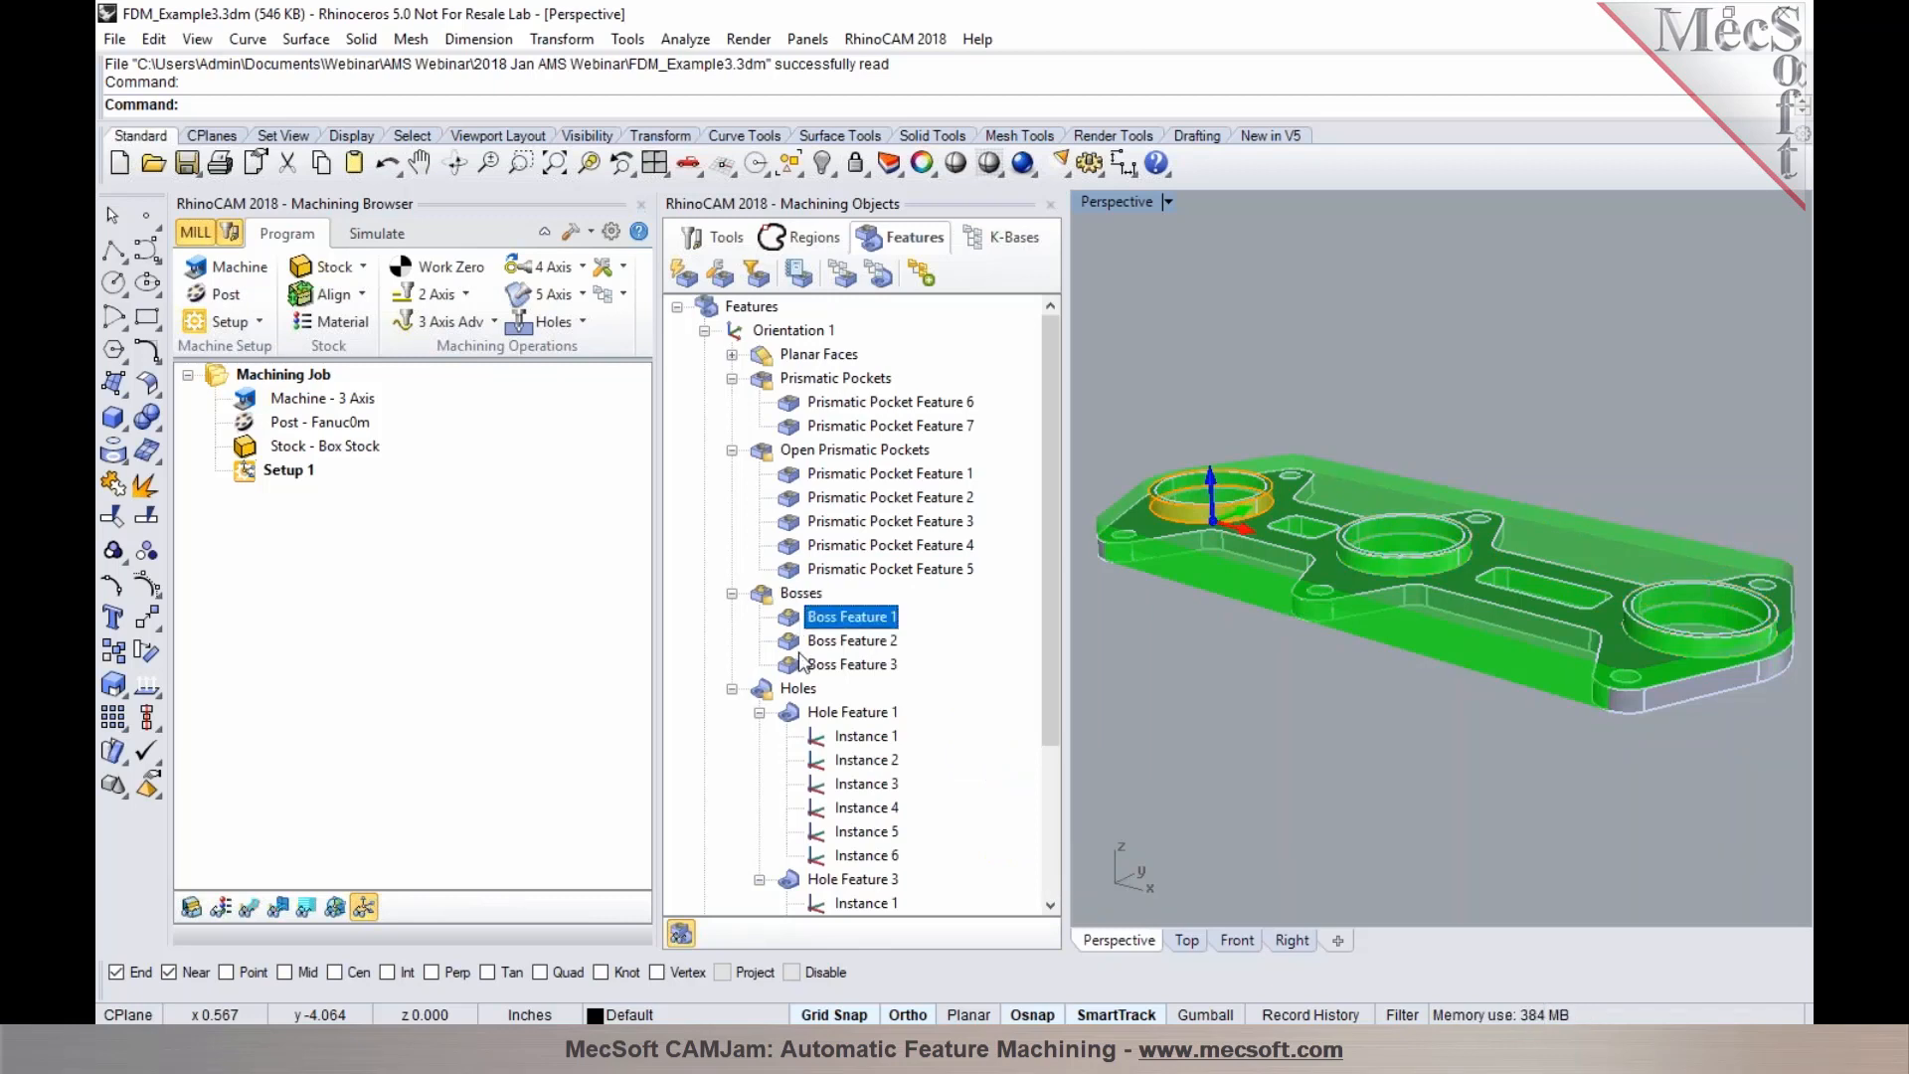
pyautogui.click(801, 642)
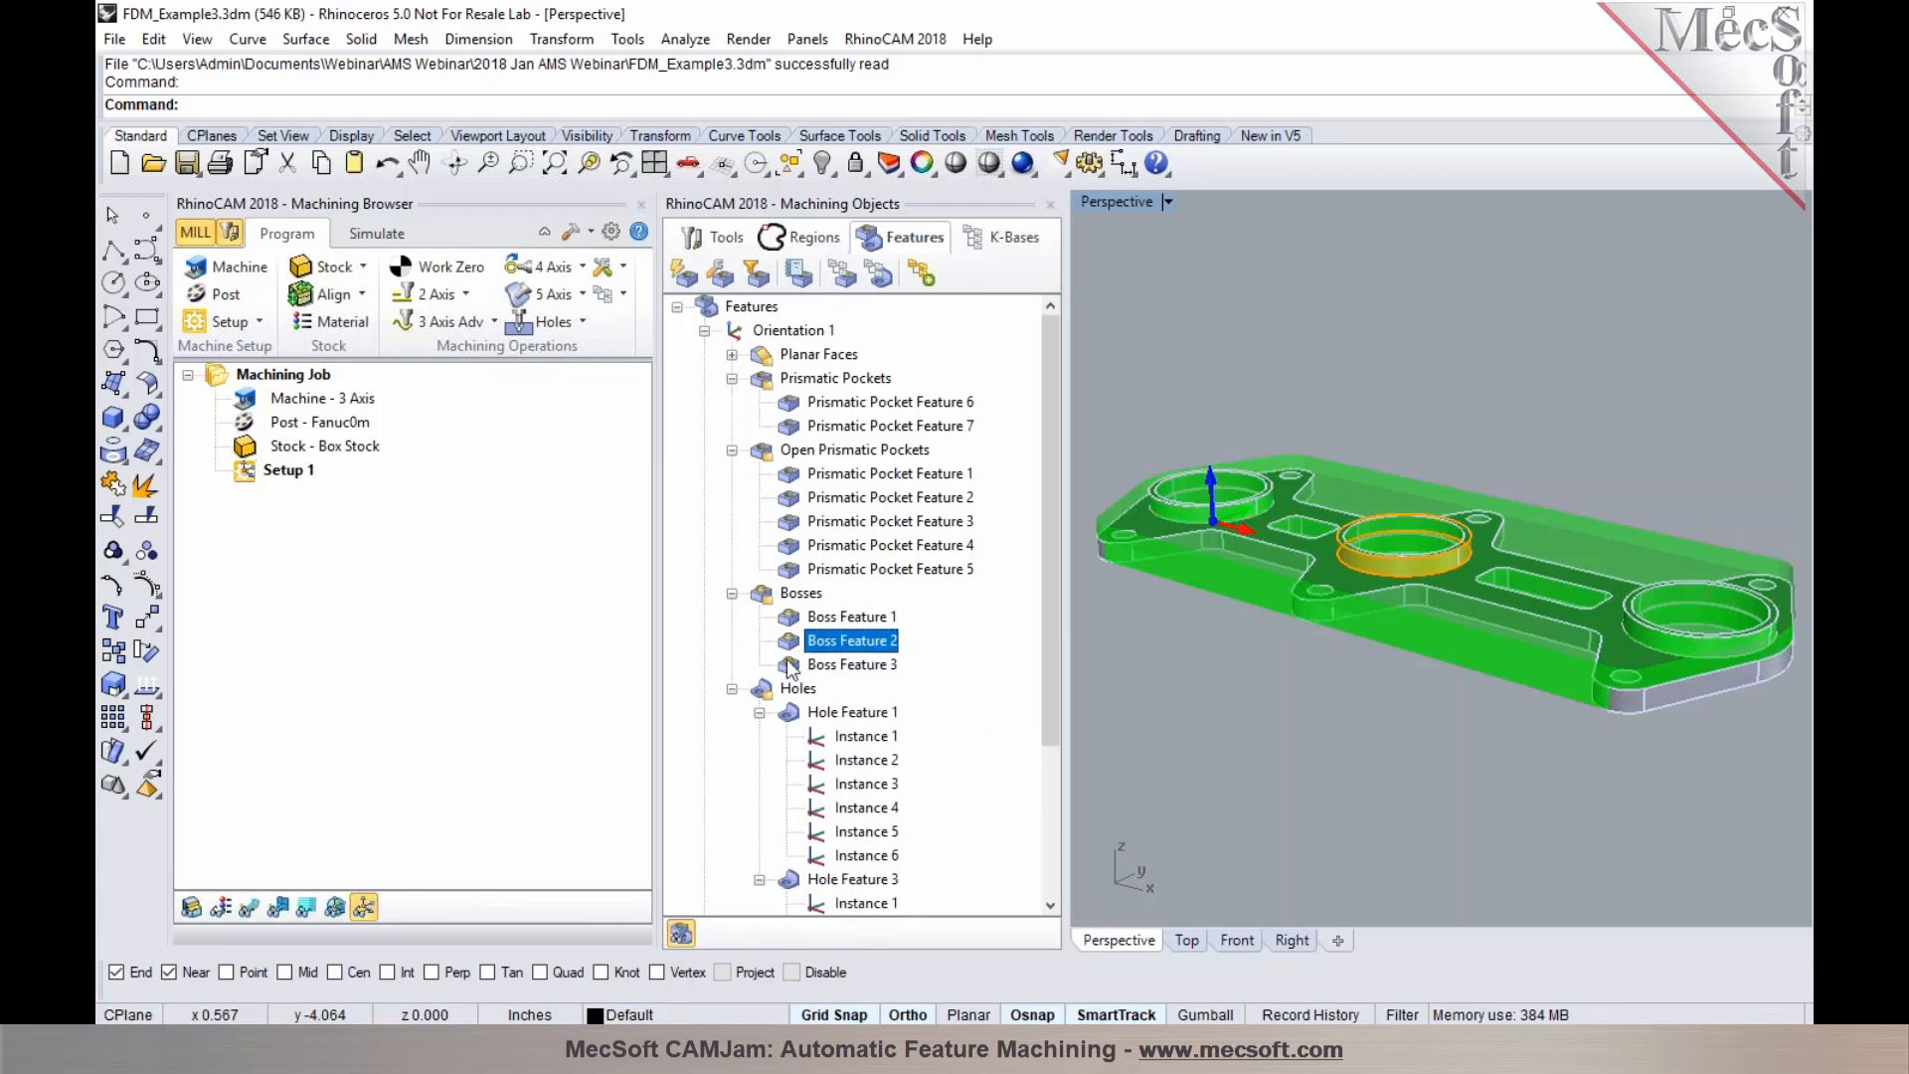
pyautogui.click(804, 664)
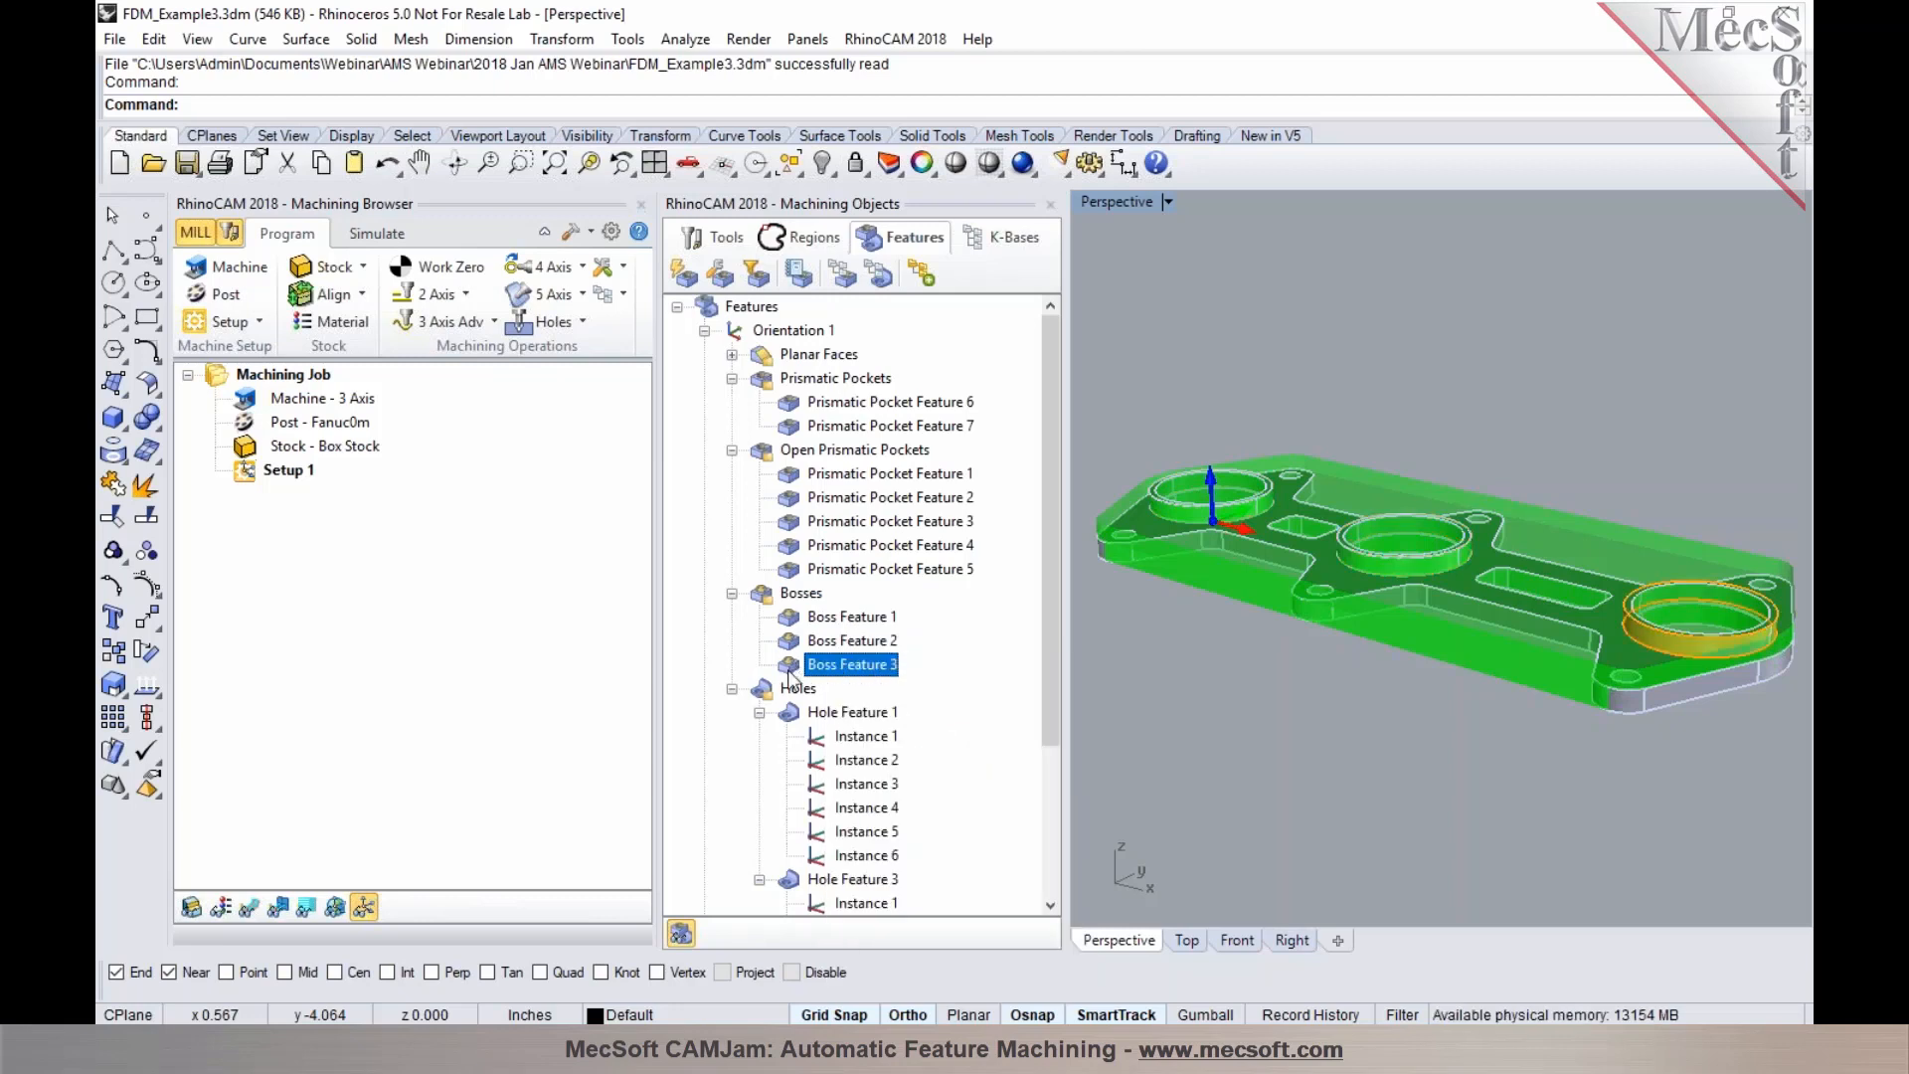
# Collapse Hole Feature 1 and highlight Hole Feature 1 and Hole Feature 3 alternately to compare them
pyautogui.click(760, 711)
pyautogui.click(799, 718)
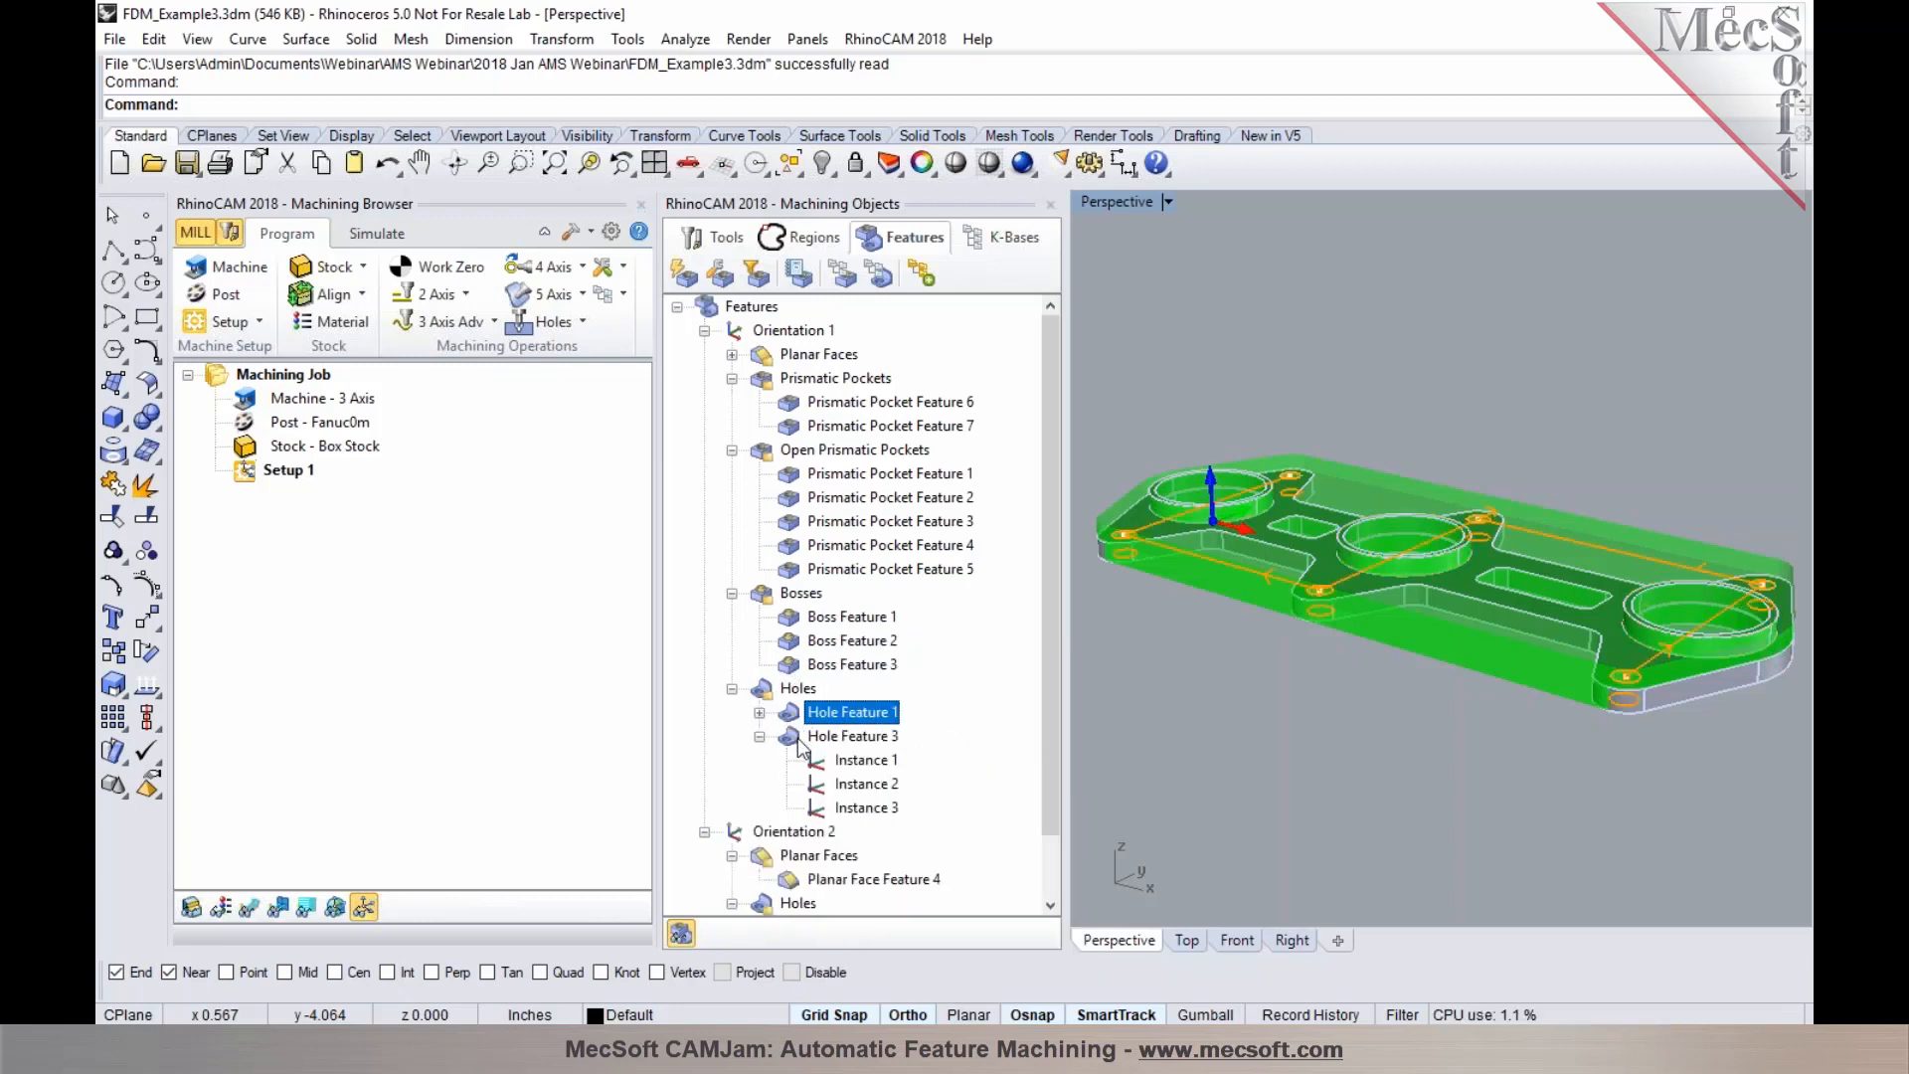
pyautogui.click(801, 736)
pyautogui.click(813, 712)
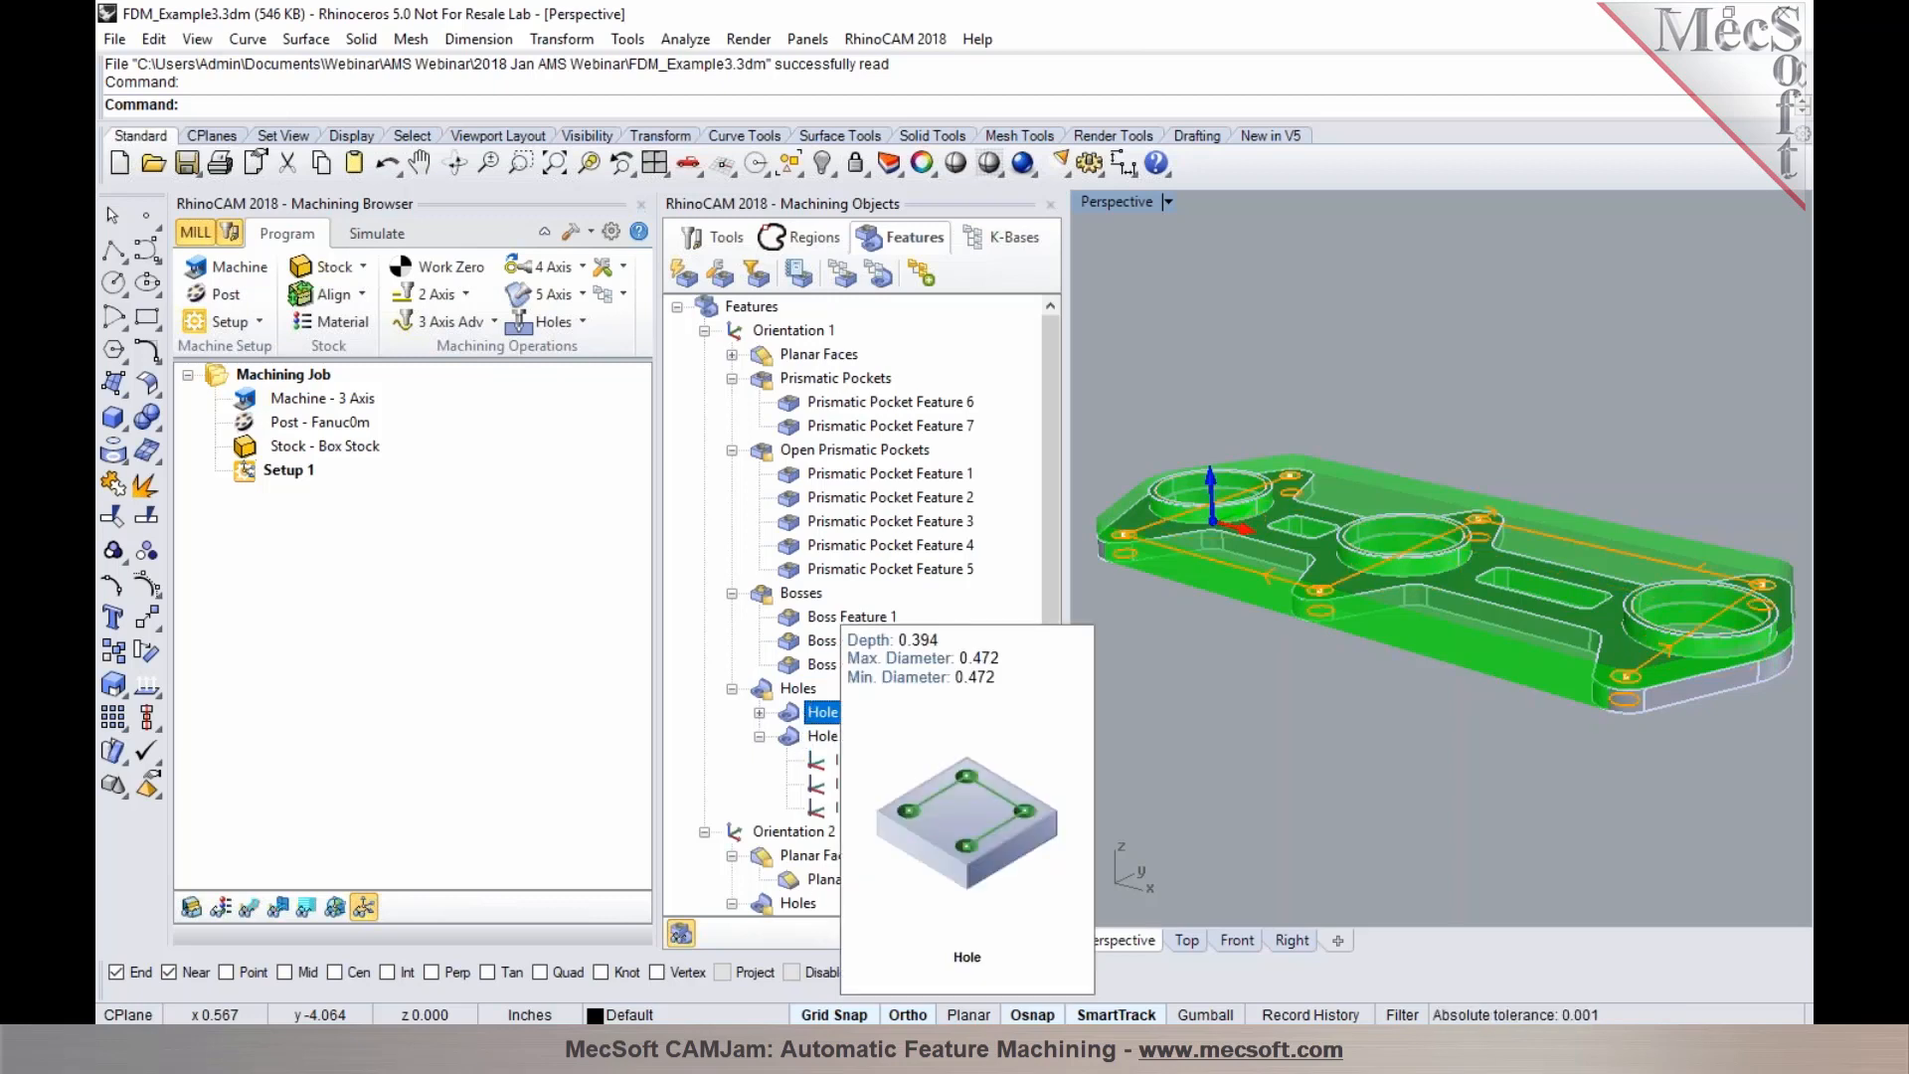
pyautogui.click(801, 735)
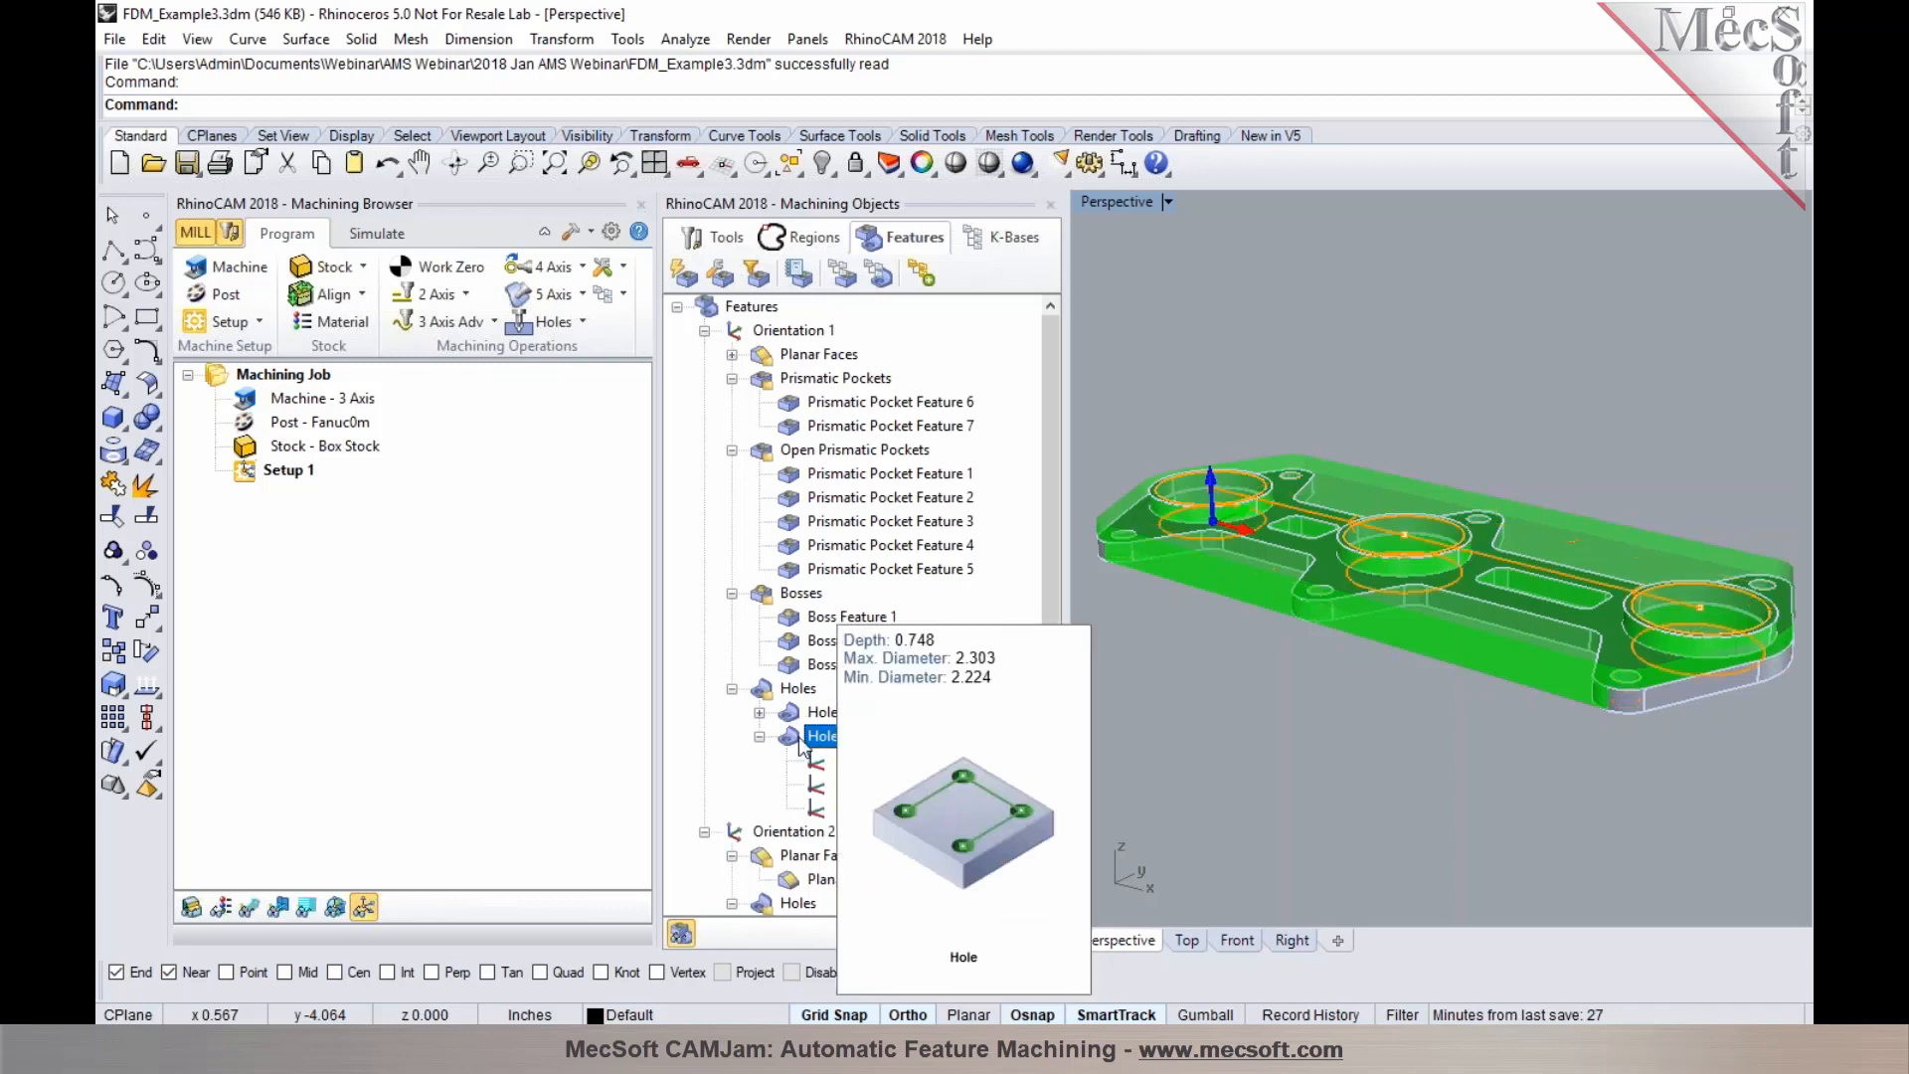
pyautogui.click(805, 714)
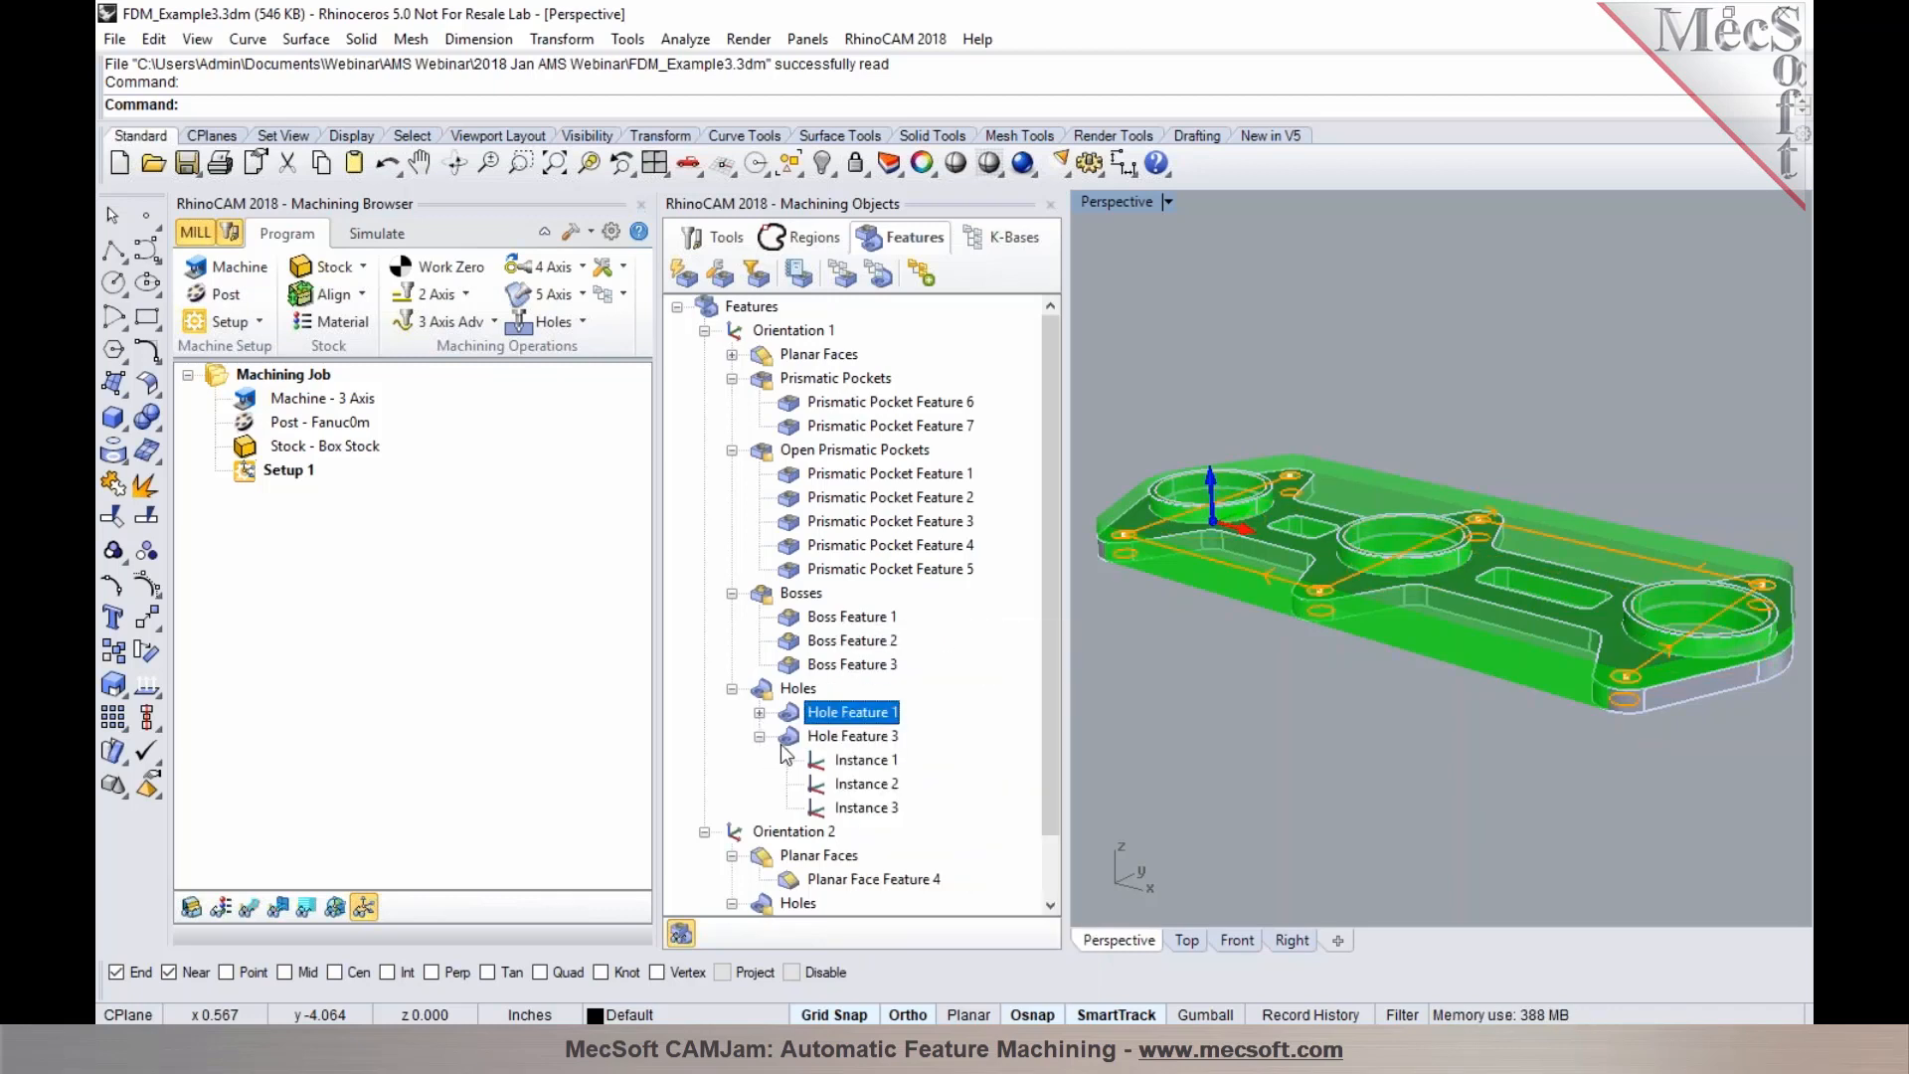
pyautogui.click(790, 737)
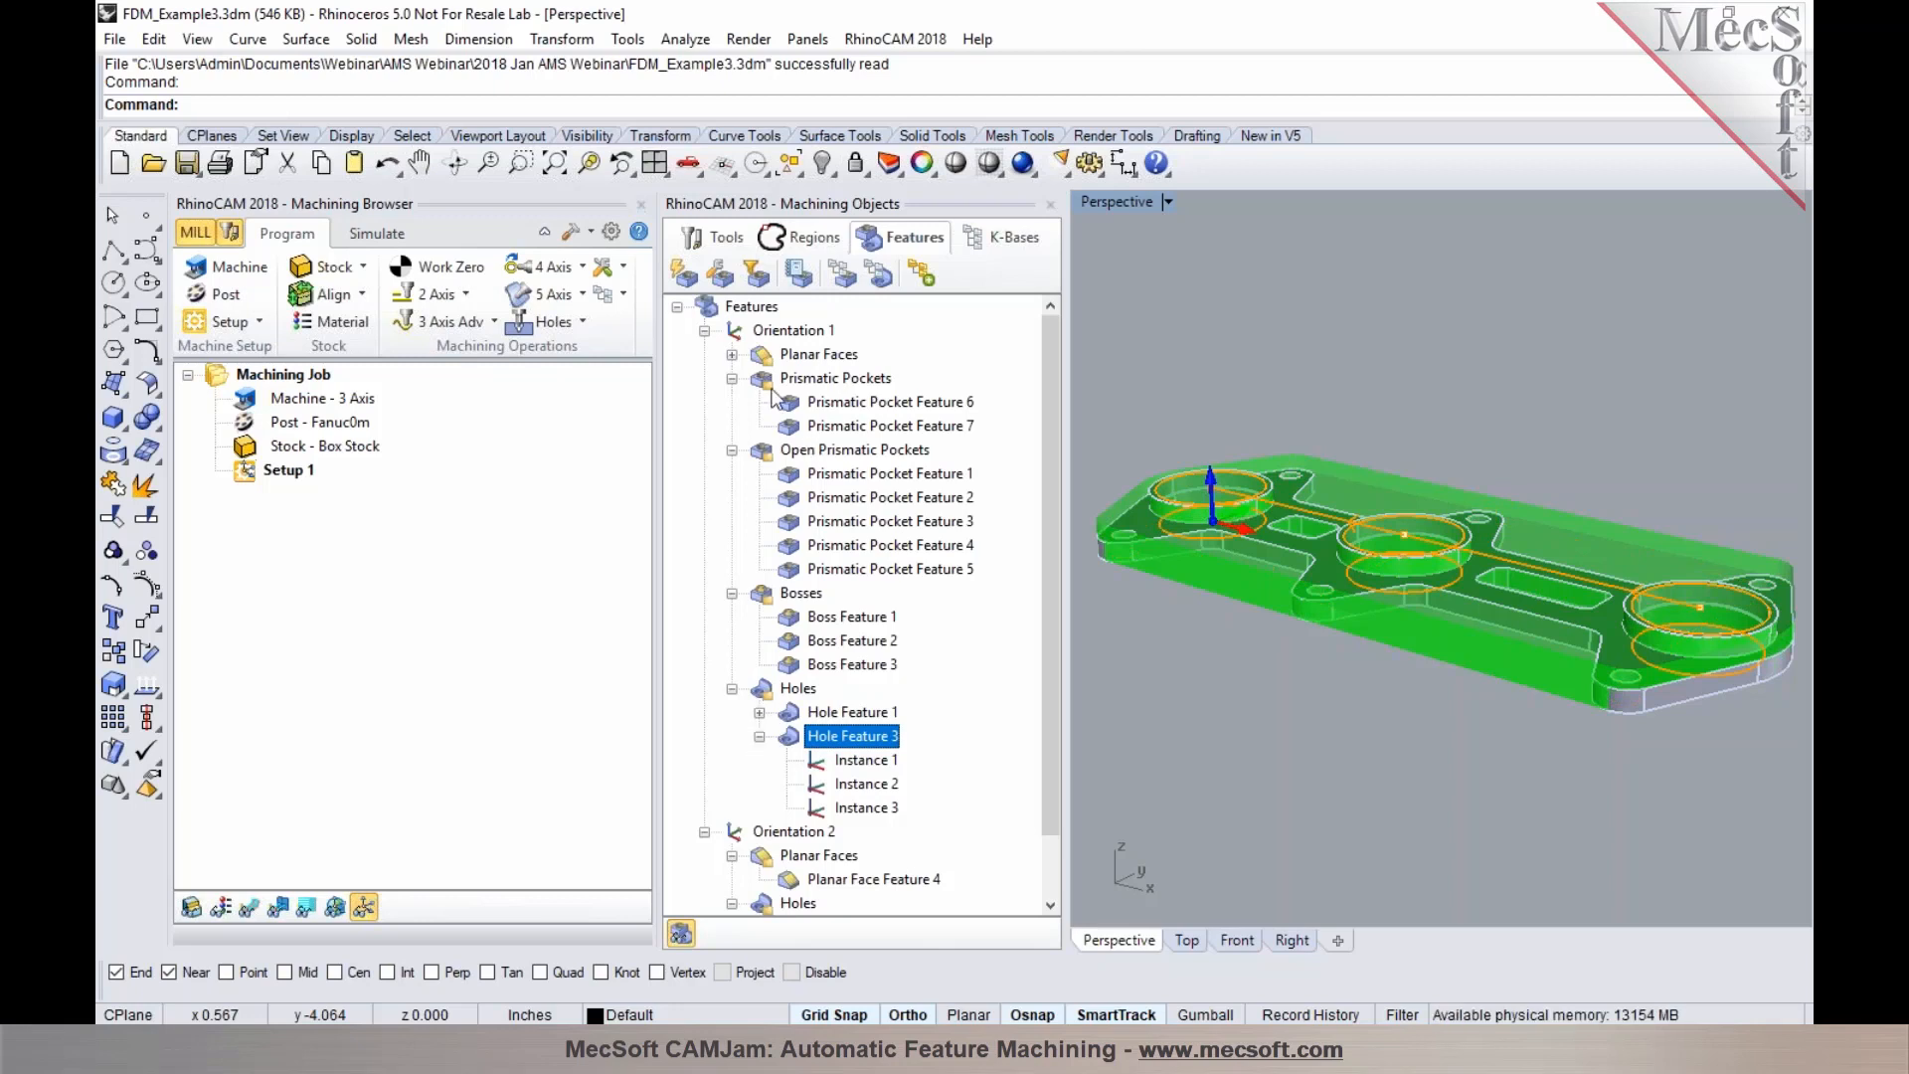
# Select Orientation 1 and run Automatic Feature Machining (AFM) on it
pyautogui.click(745, 332)
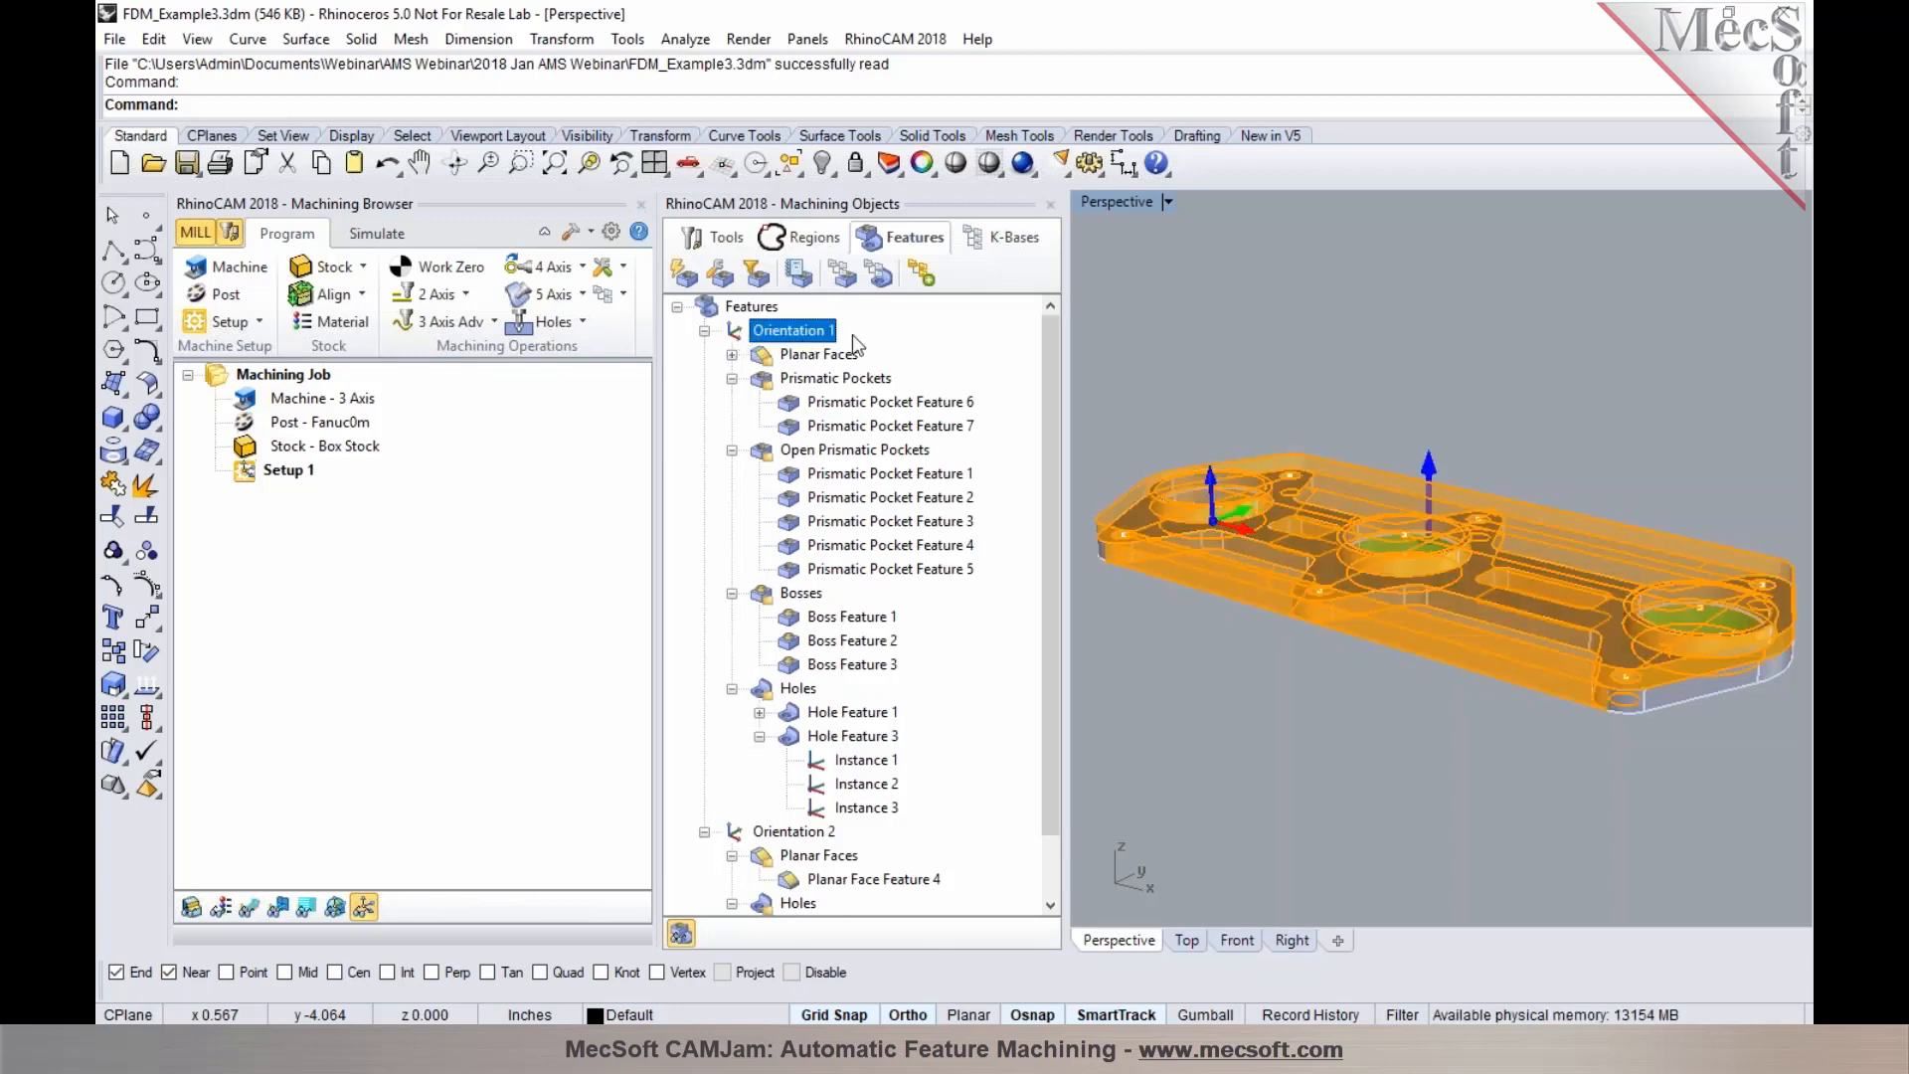
pyautogui.click(921, 274)
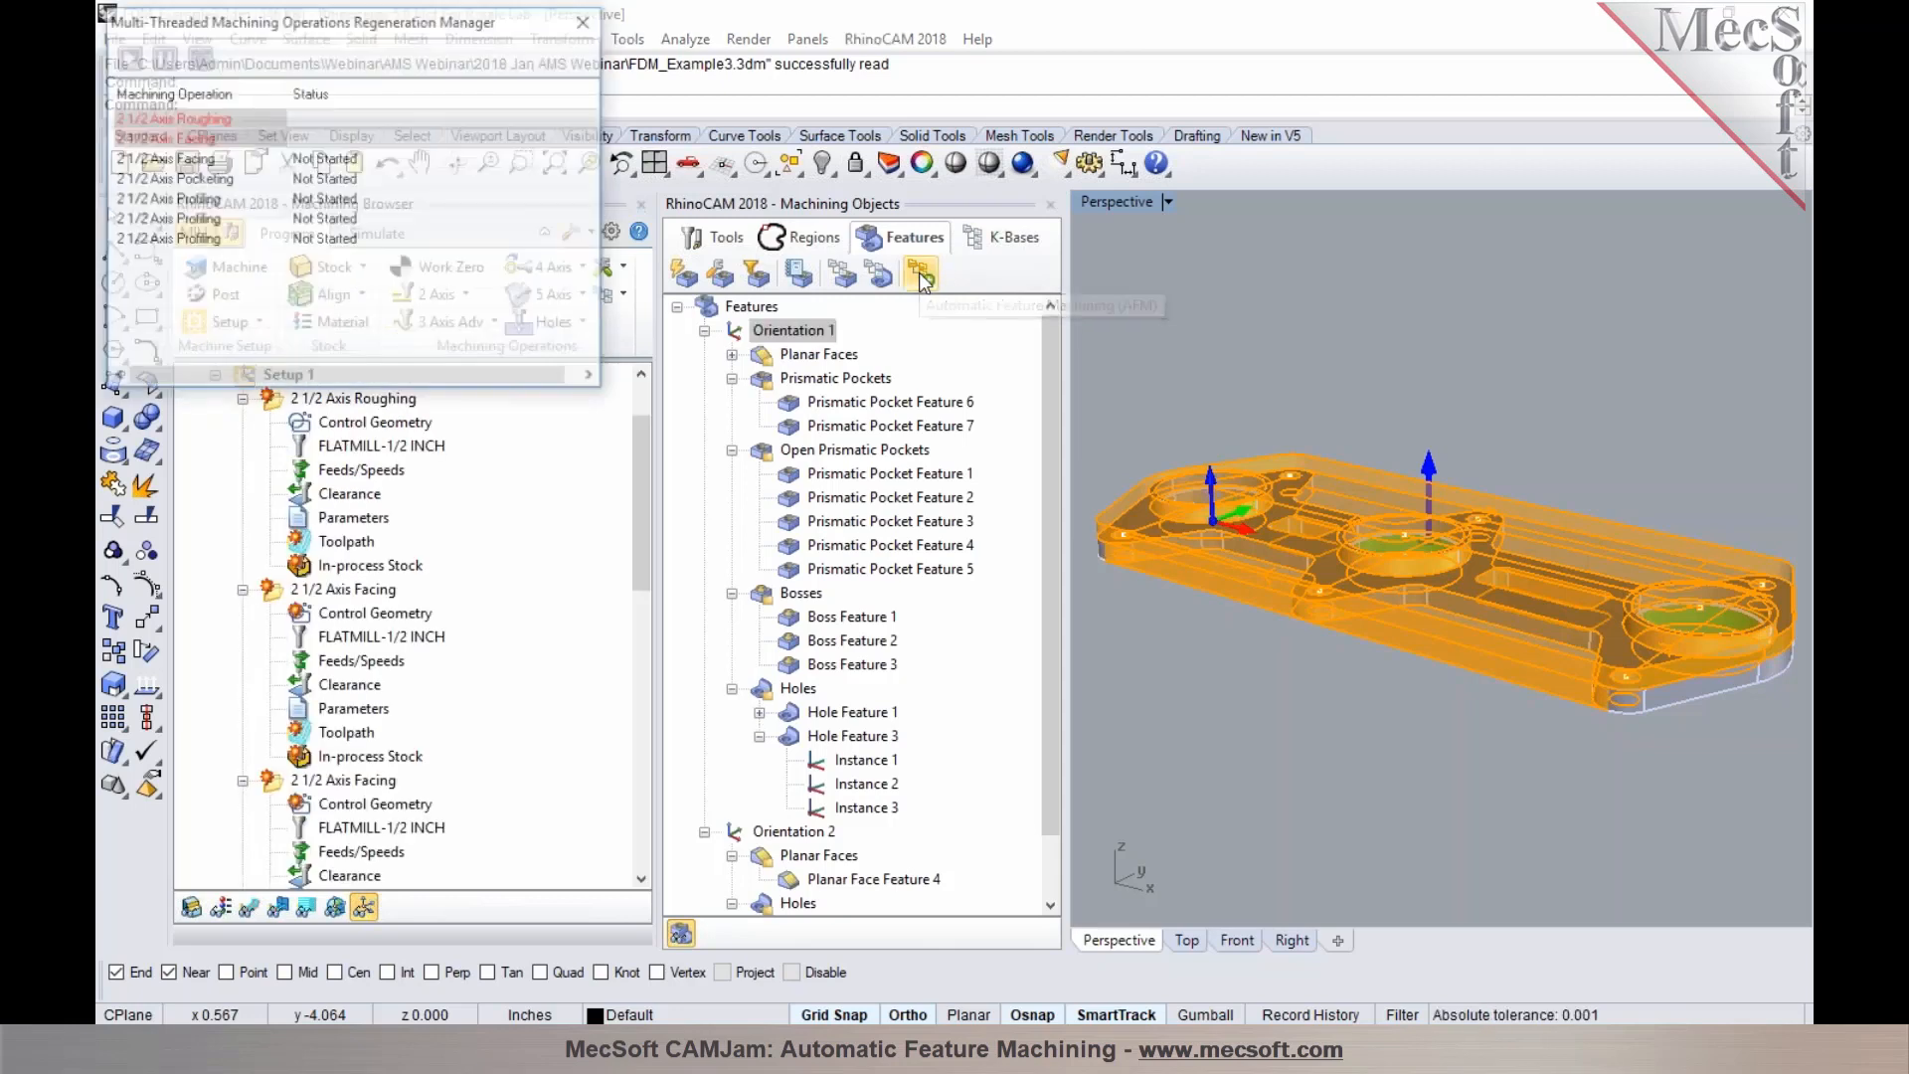
# Collapse the first generated operations, display the second 2 1/2 Axis Facing toolpath and examine it around the bosses
pyautogui.click(243, 398)
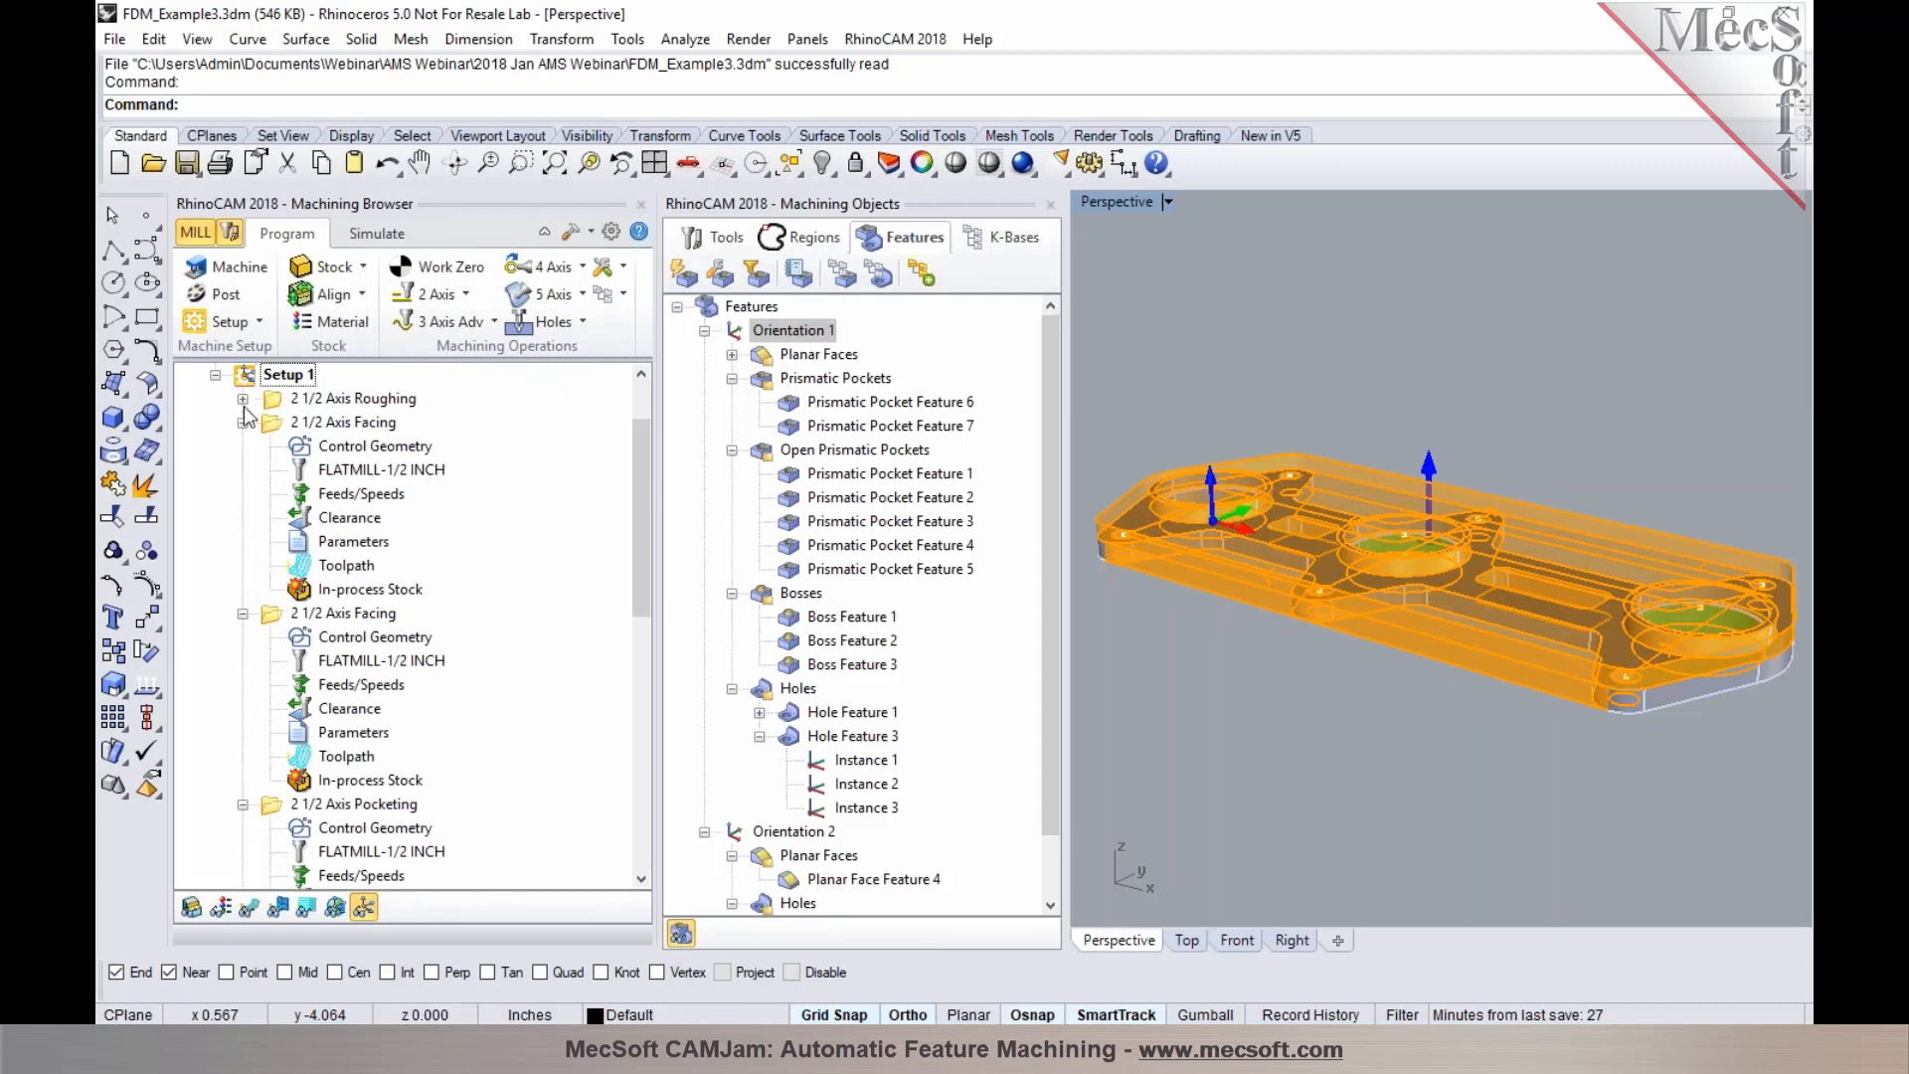
pyautogui.click(243, 422)
pyautogui.click(243, 445)
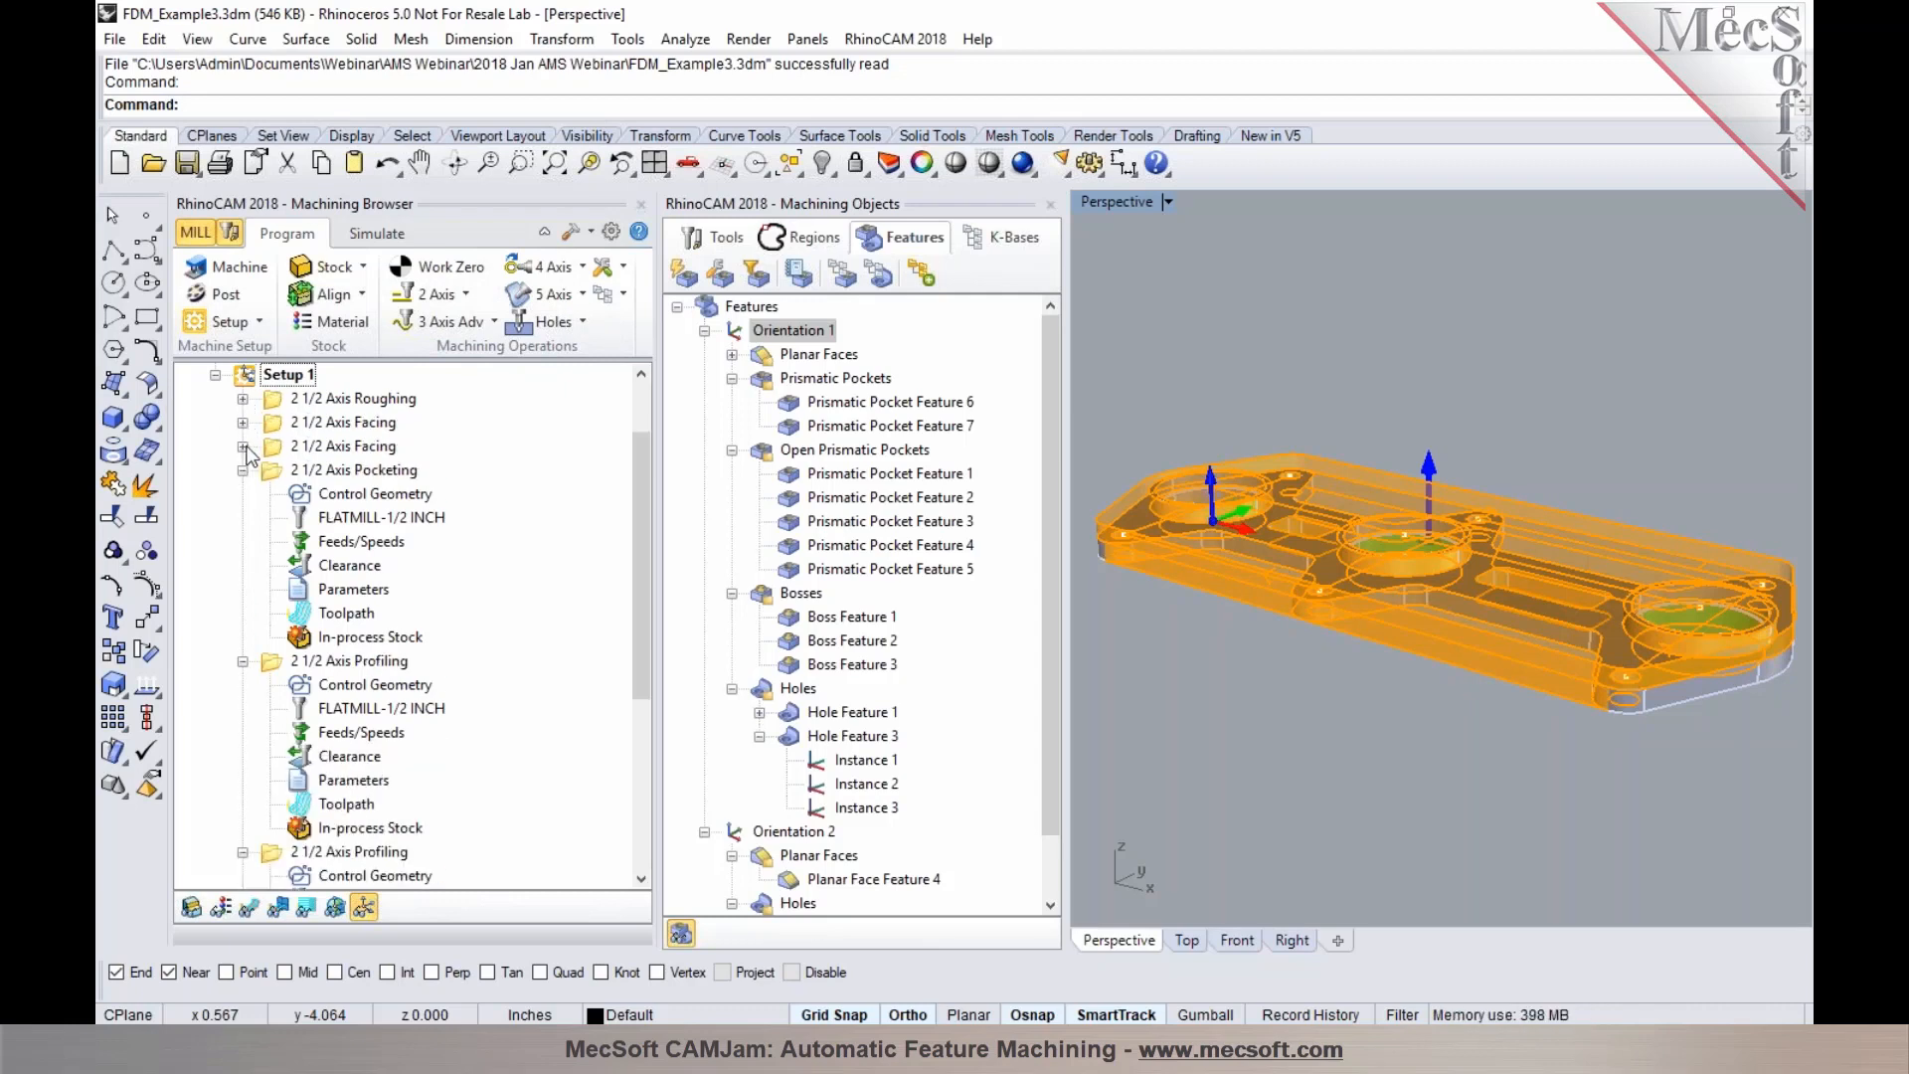
pyautogui.click(305, 453)
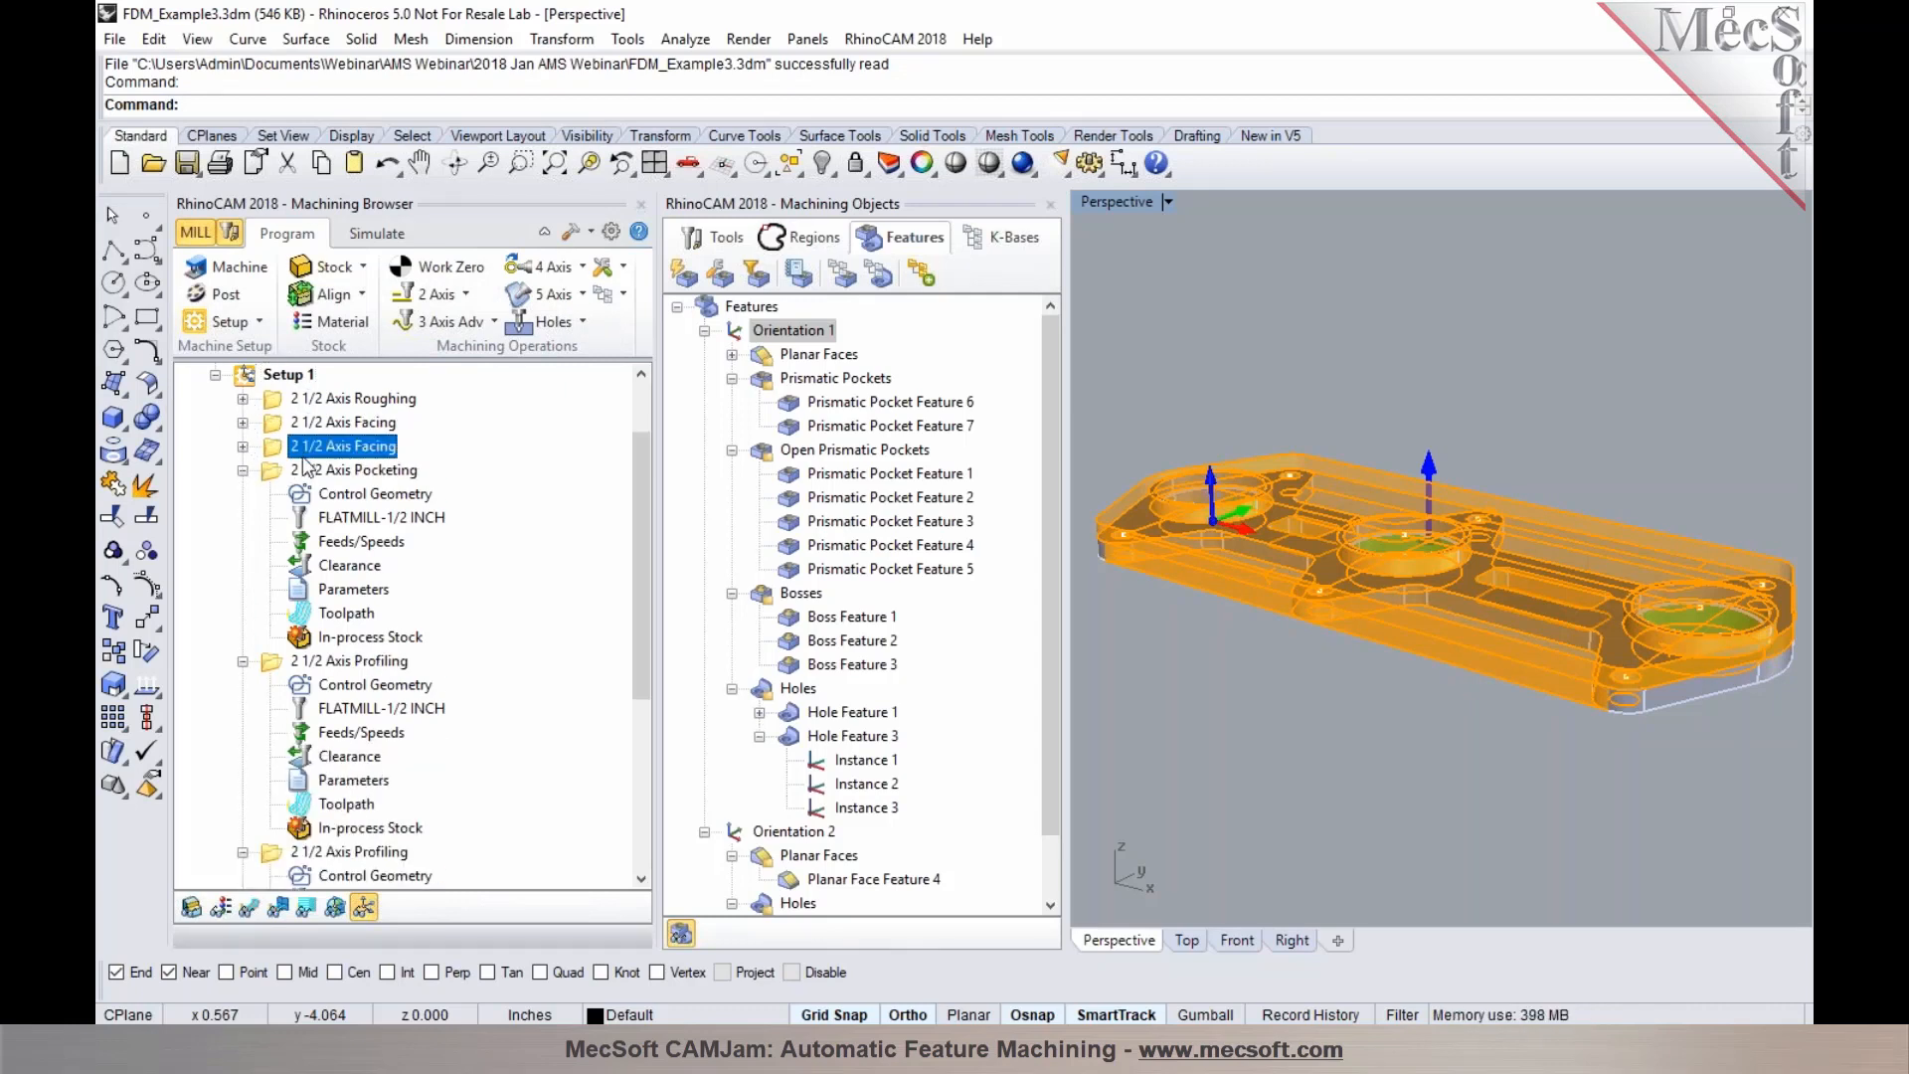
pyautogui.click(250, 907)
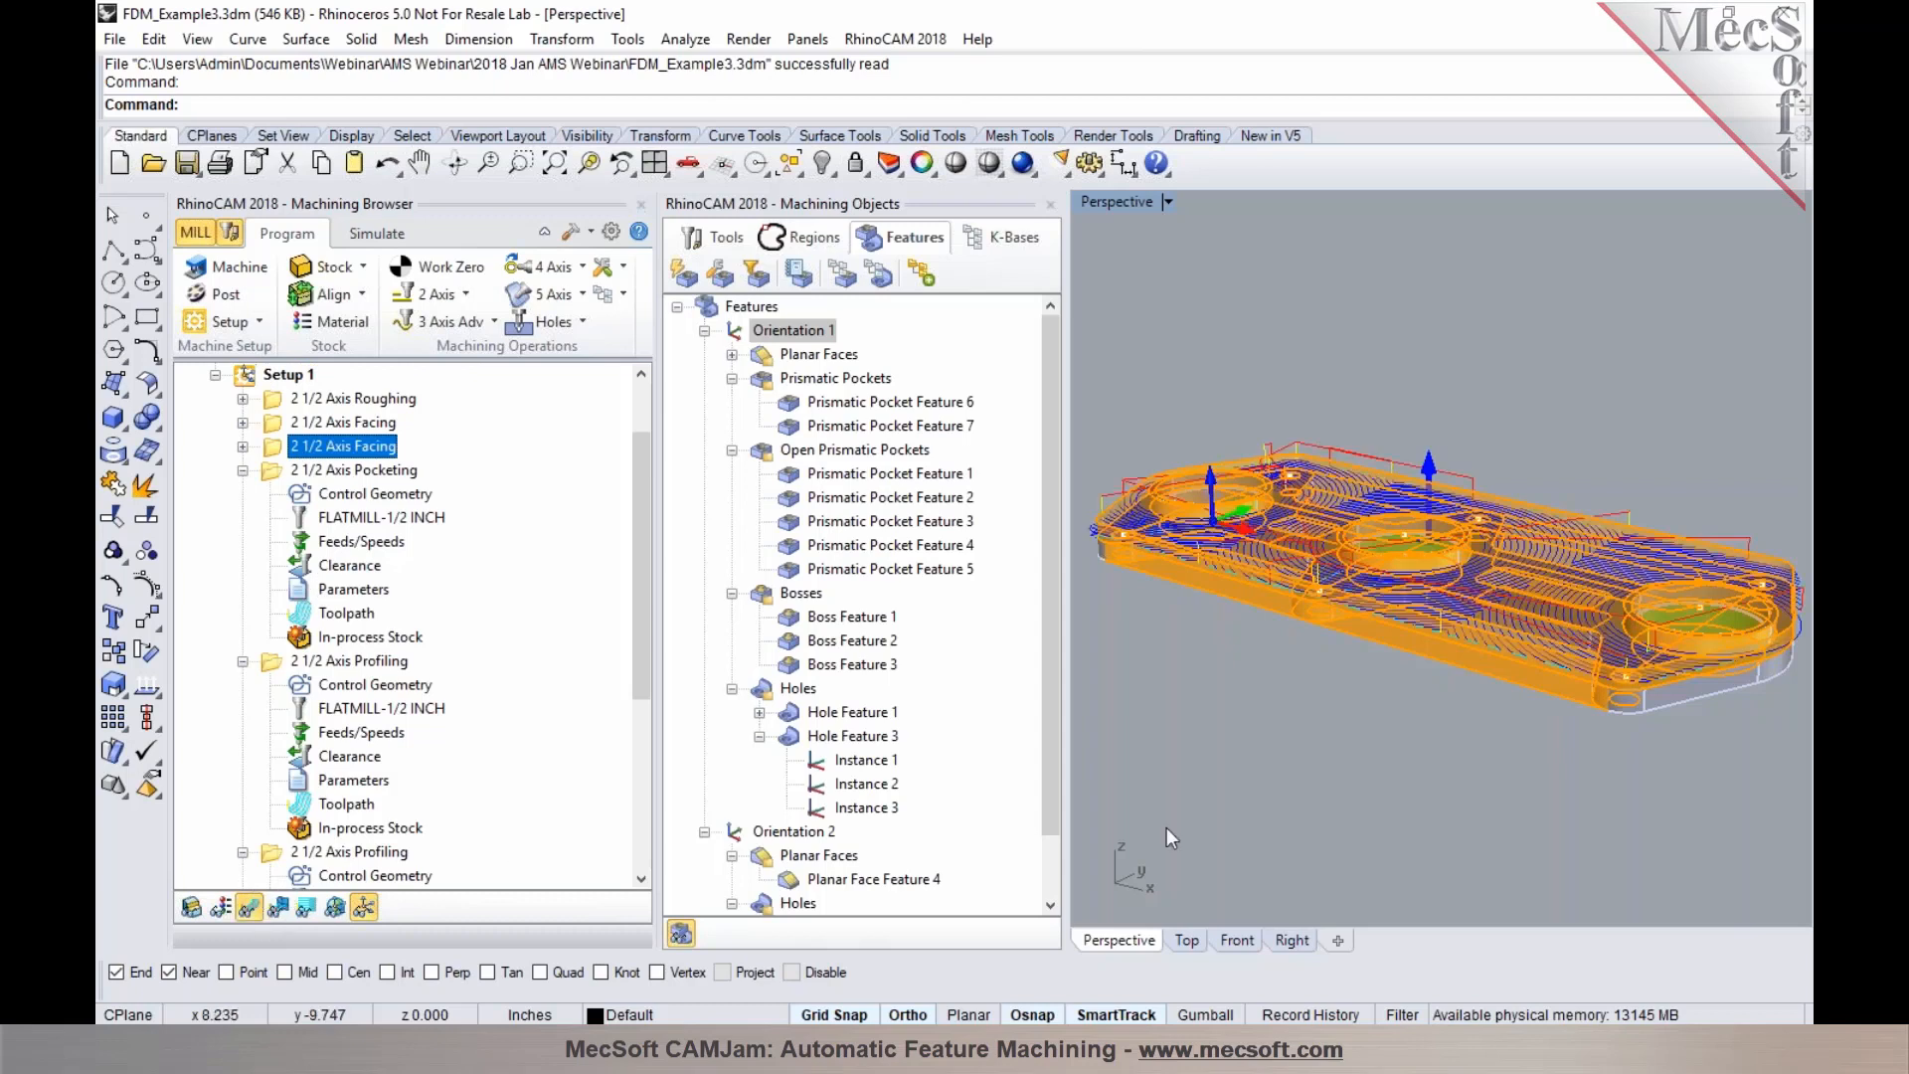
pyautogui.scroll(-2, 1158, 586)
pyautogui.scroll(6, 1149, 569)
pyautogui.moveTo(1149, 569); pyautogui.dragTo(1262, 612, button='right')
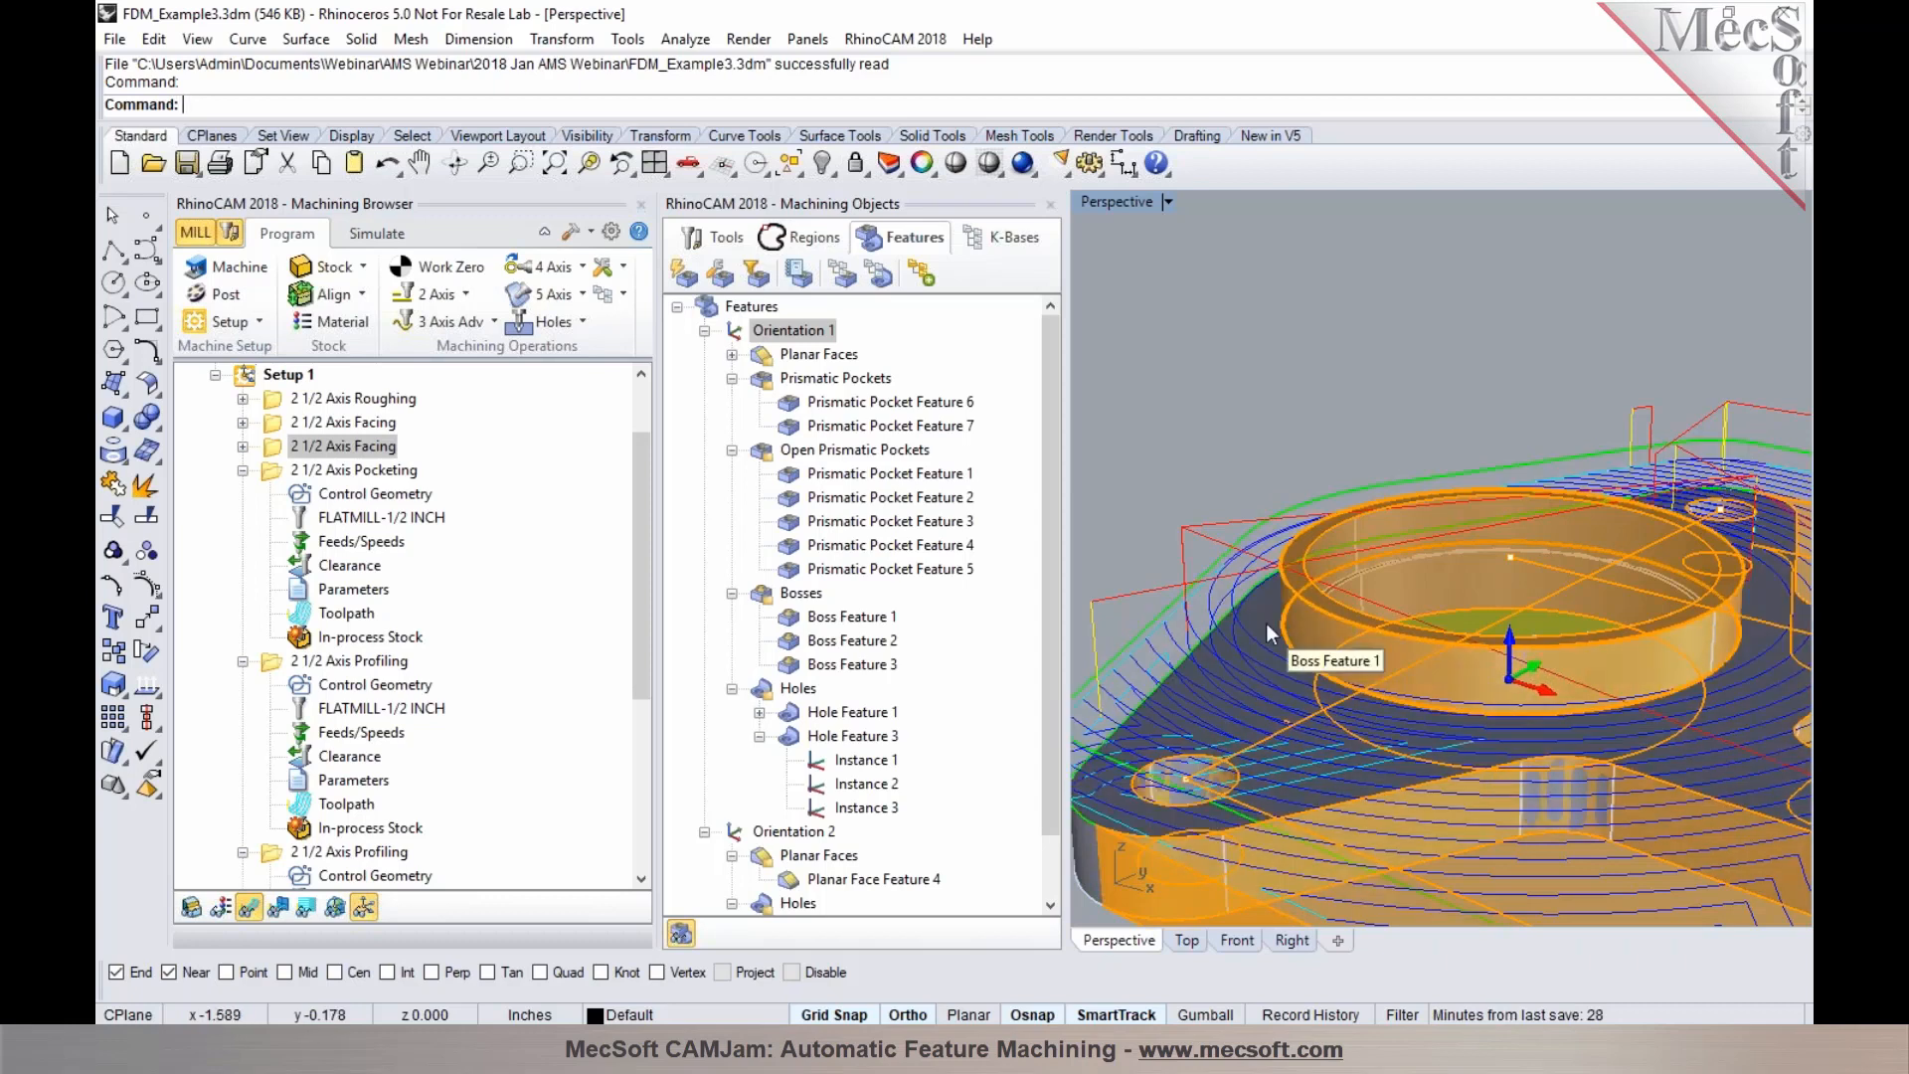
pyautogui.scroll(-3, 1277, 631)
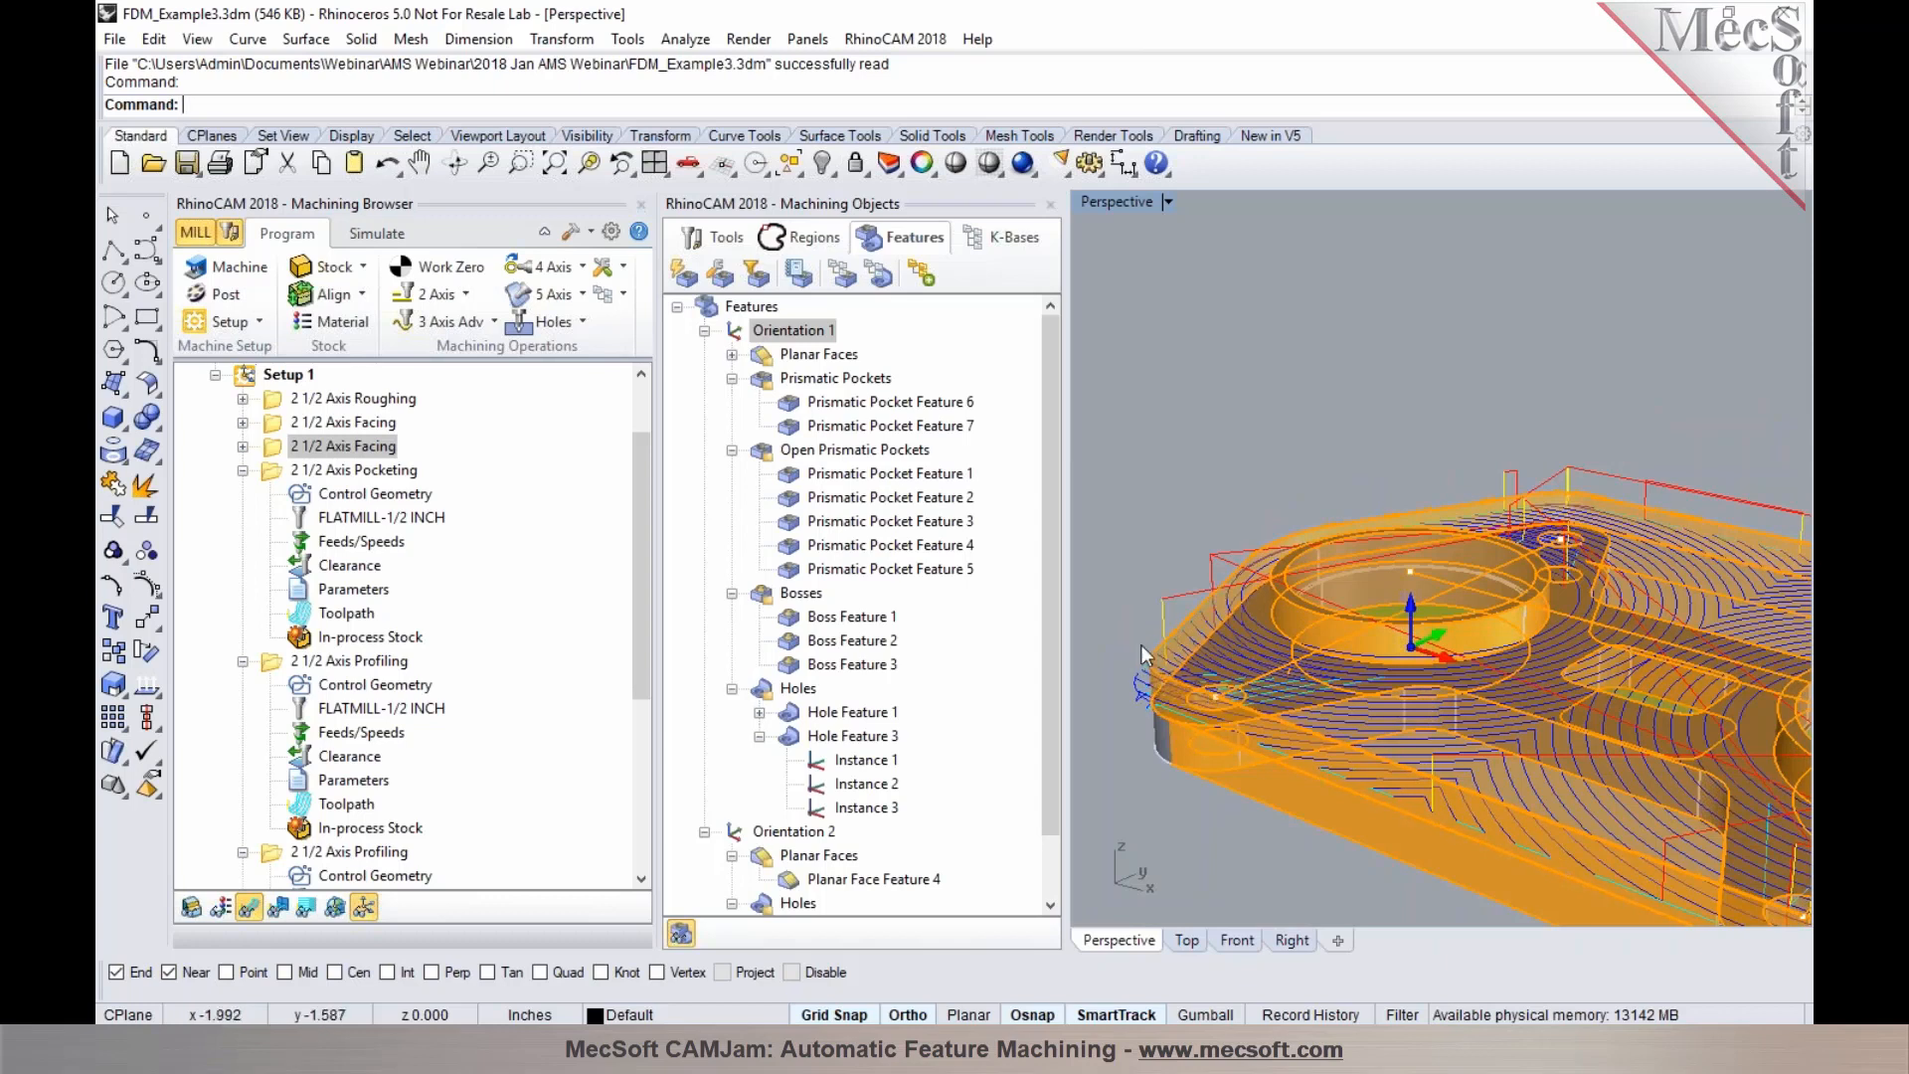
pyautogui.scroll(-3, 1142, 462)
pyautogui.scroll(2, 1142, 467)
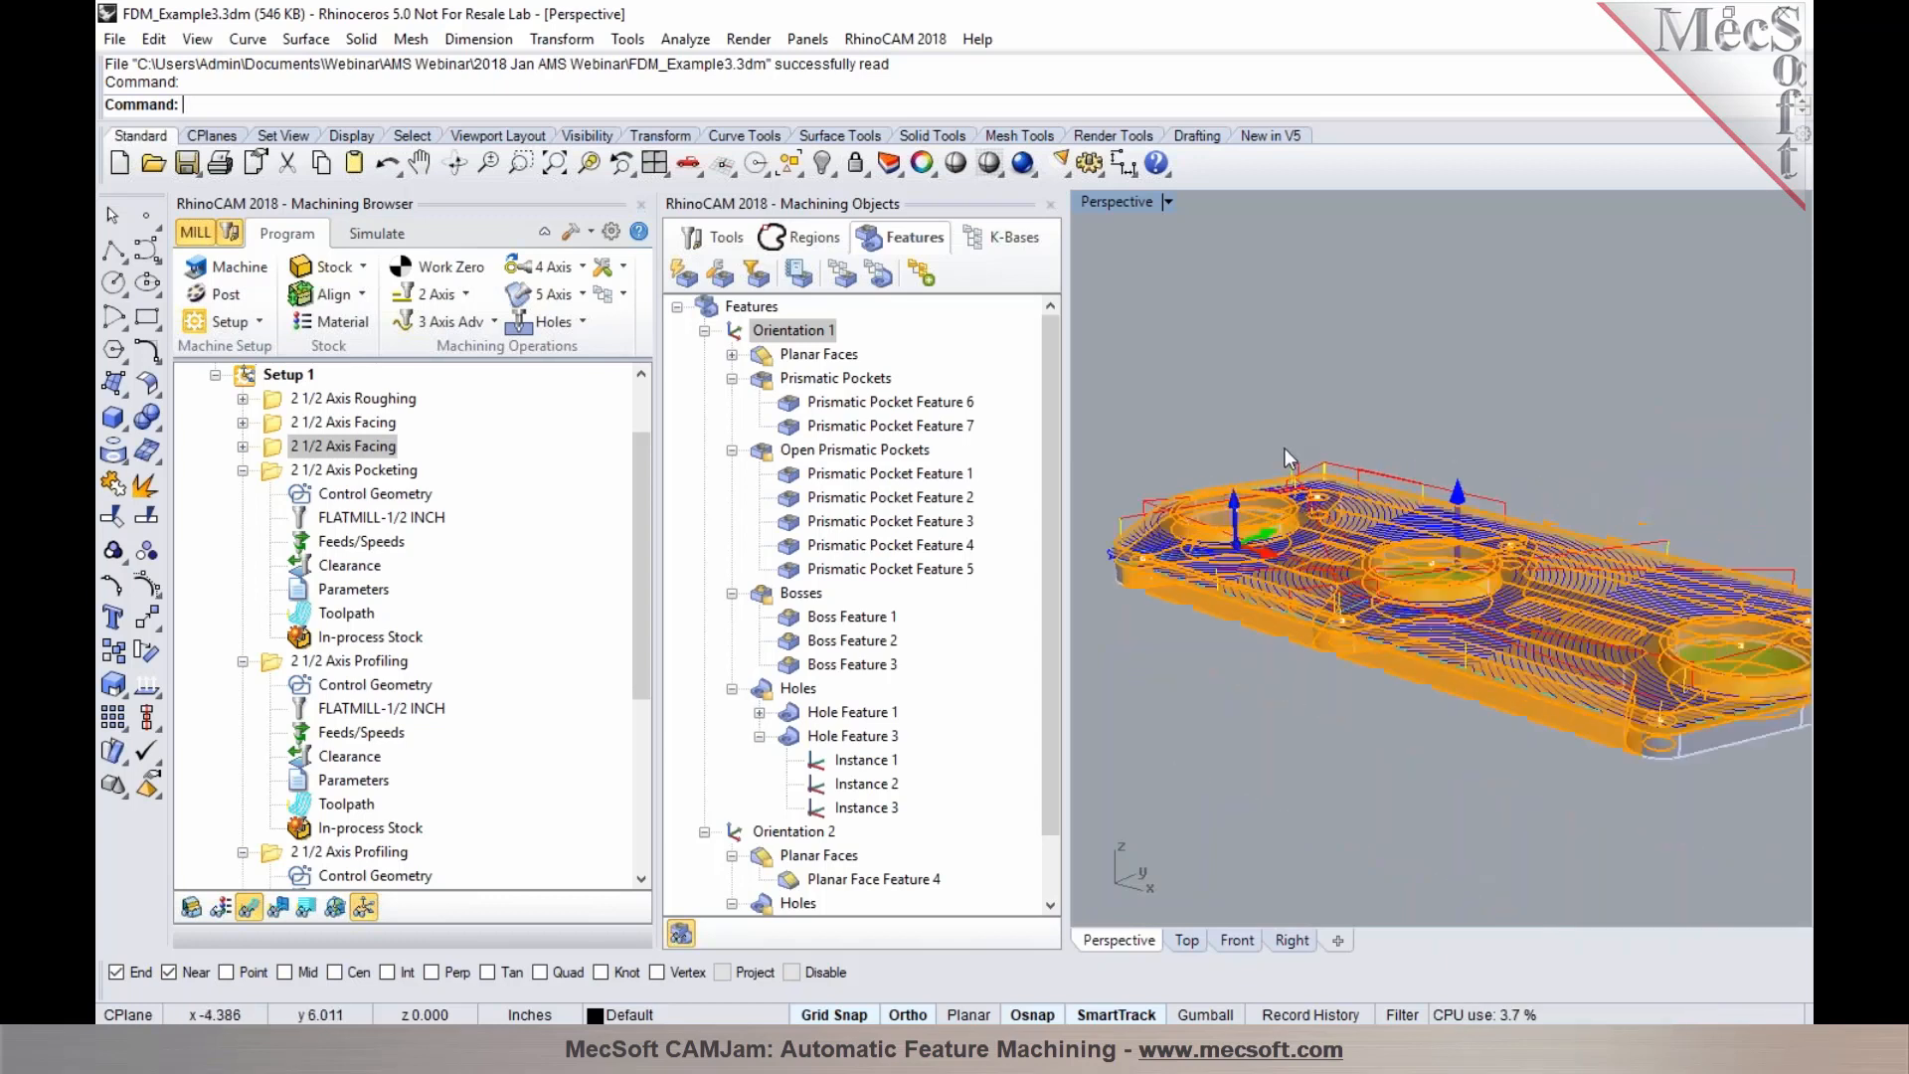
# Collapse the remaining operations and dock the Machining Objects panel below the Machining Browser
pyautogui.click(243, 470)
pyautogui.click(242, 494)
pyautogui.click(243, 517)
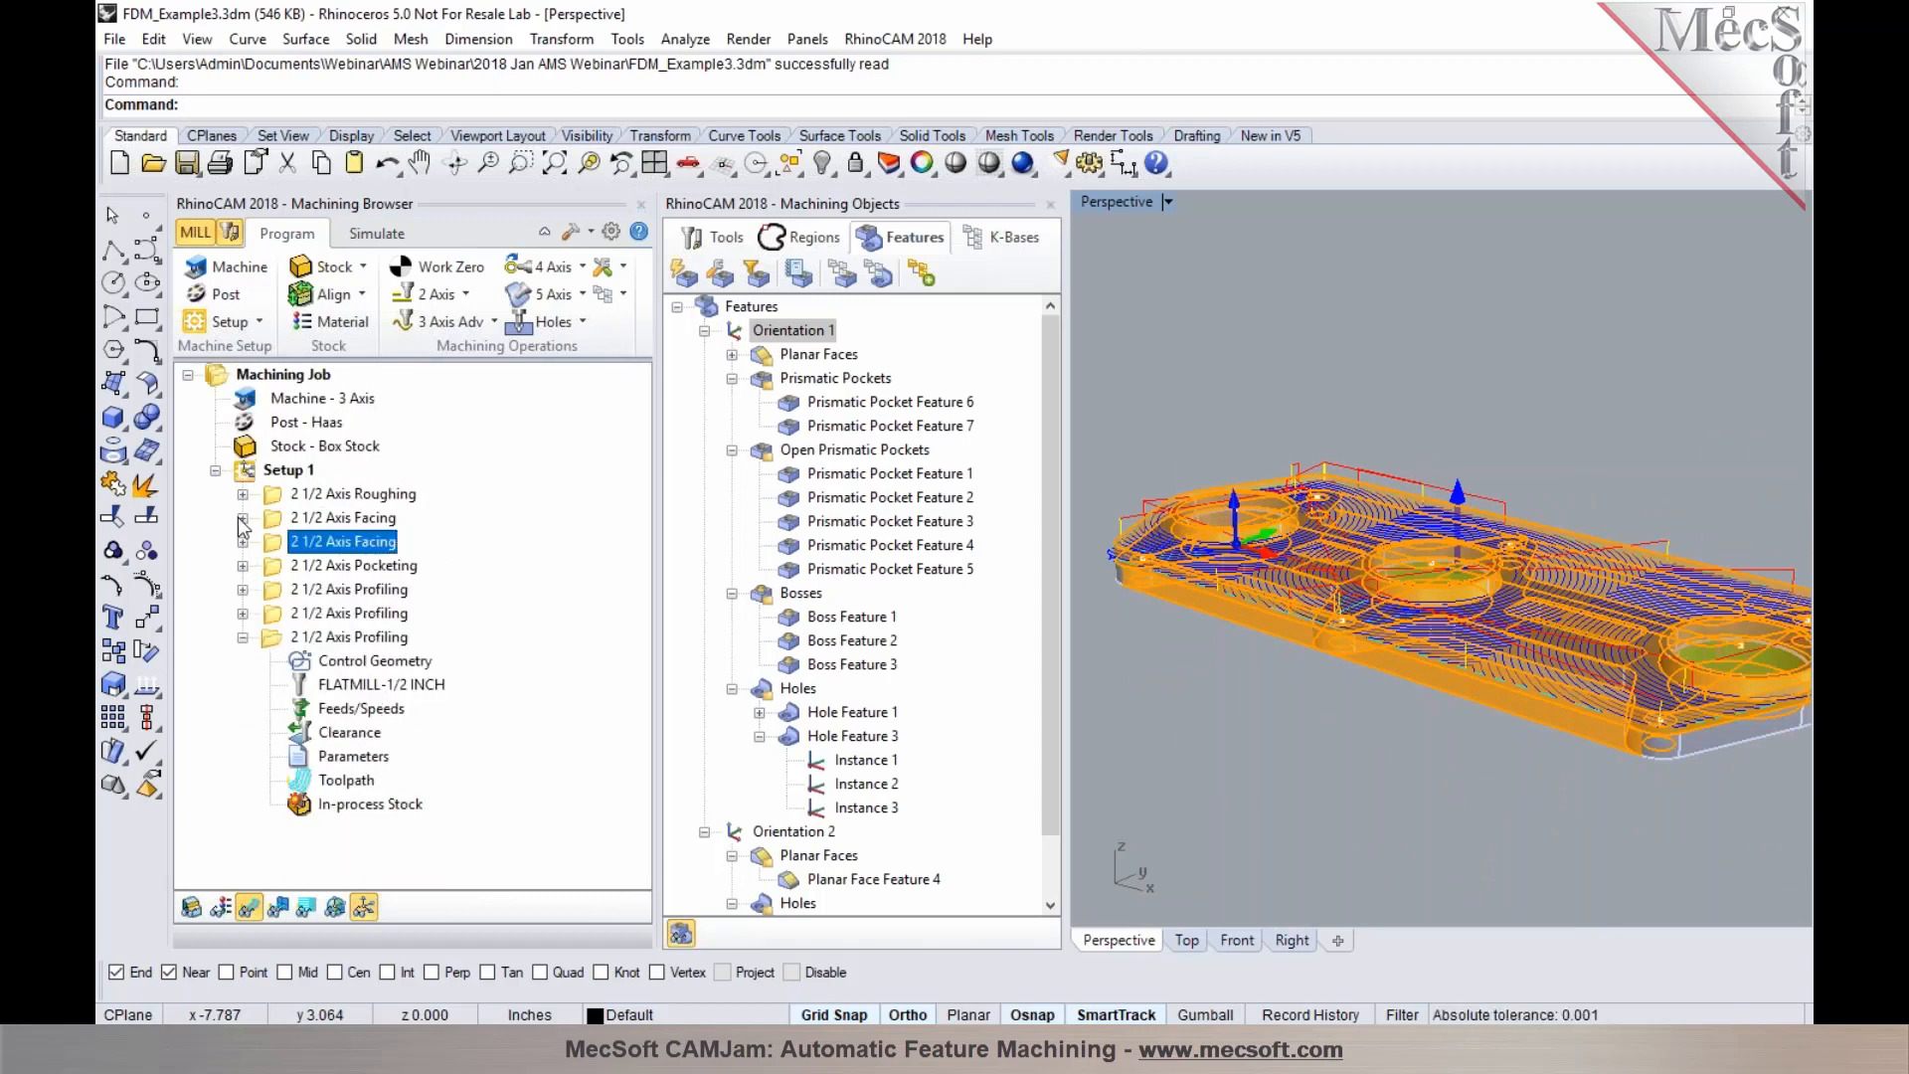
pyautogui.click(242, 637)
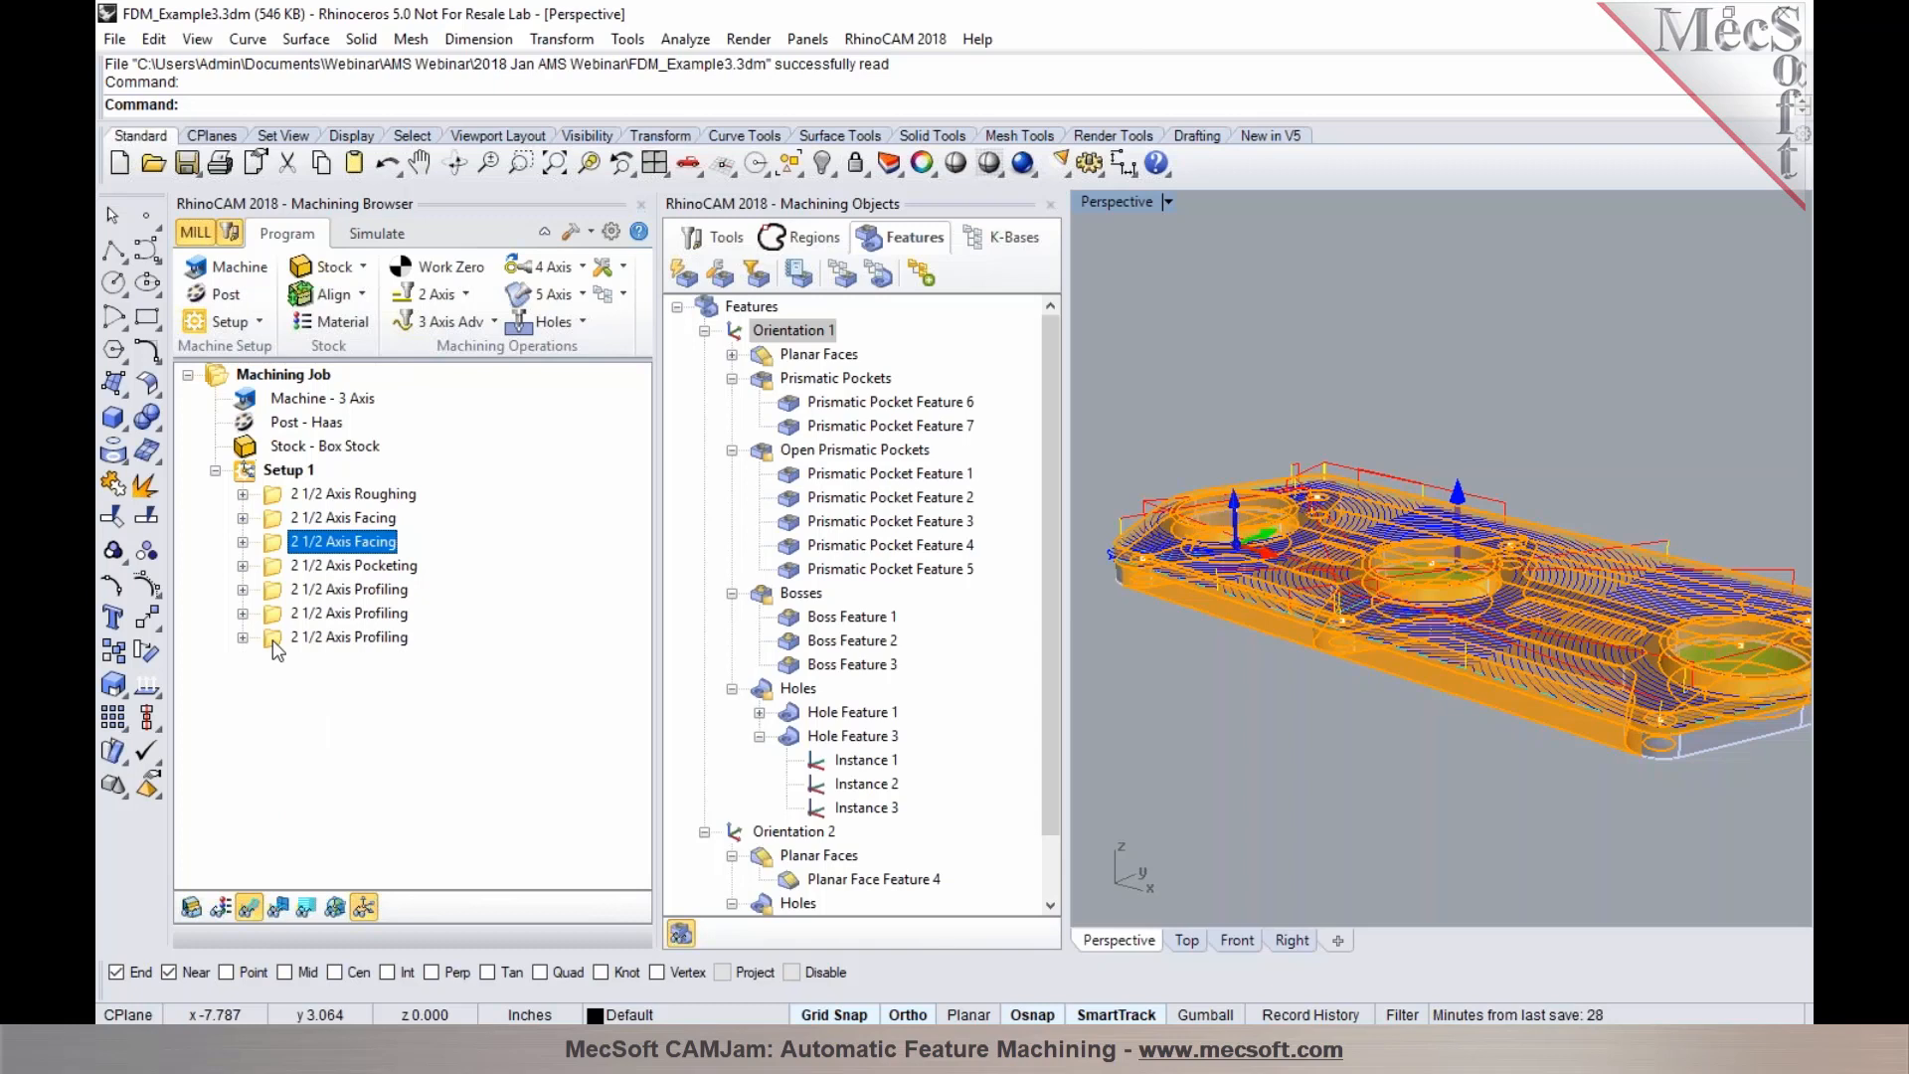
pyautogui.click(272, 637)
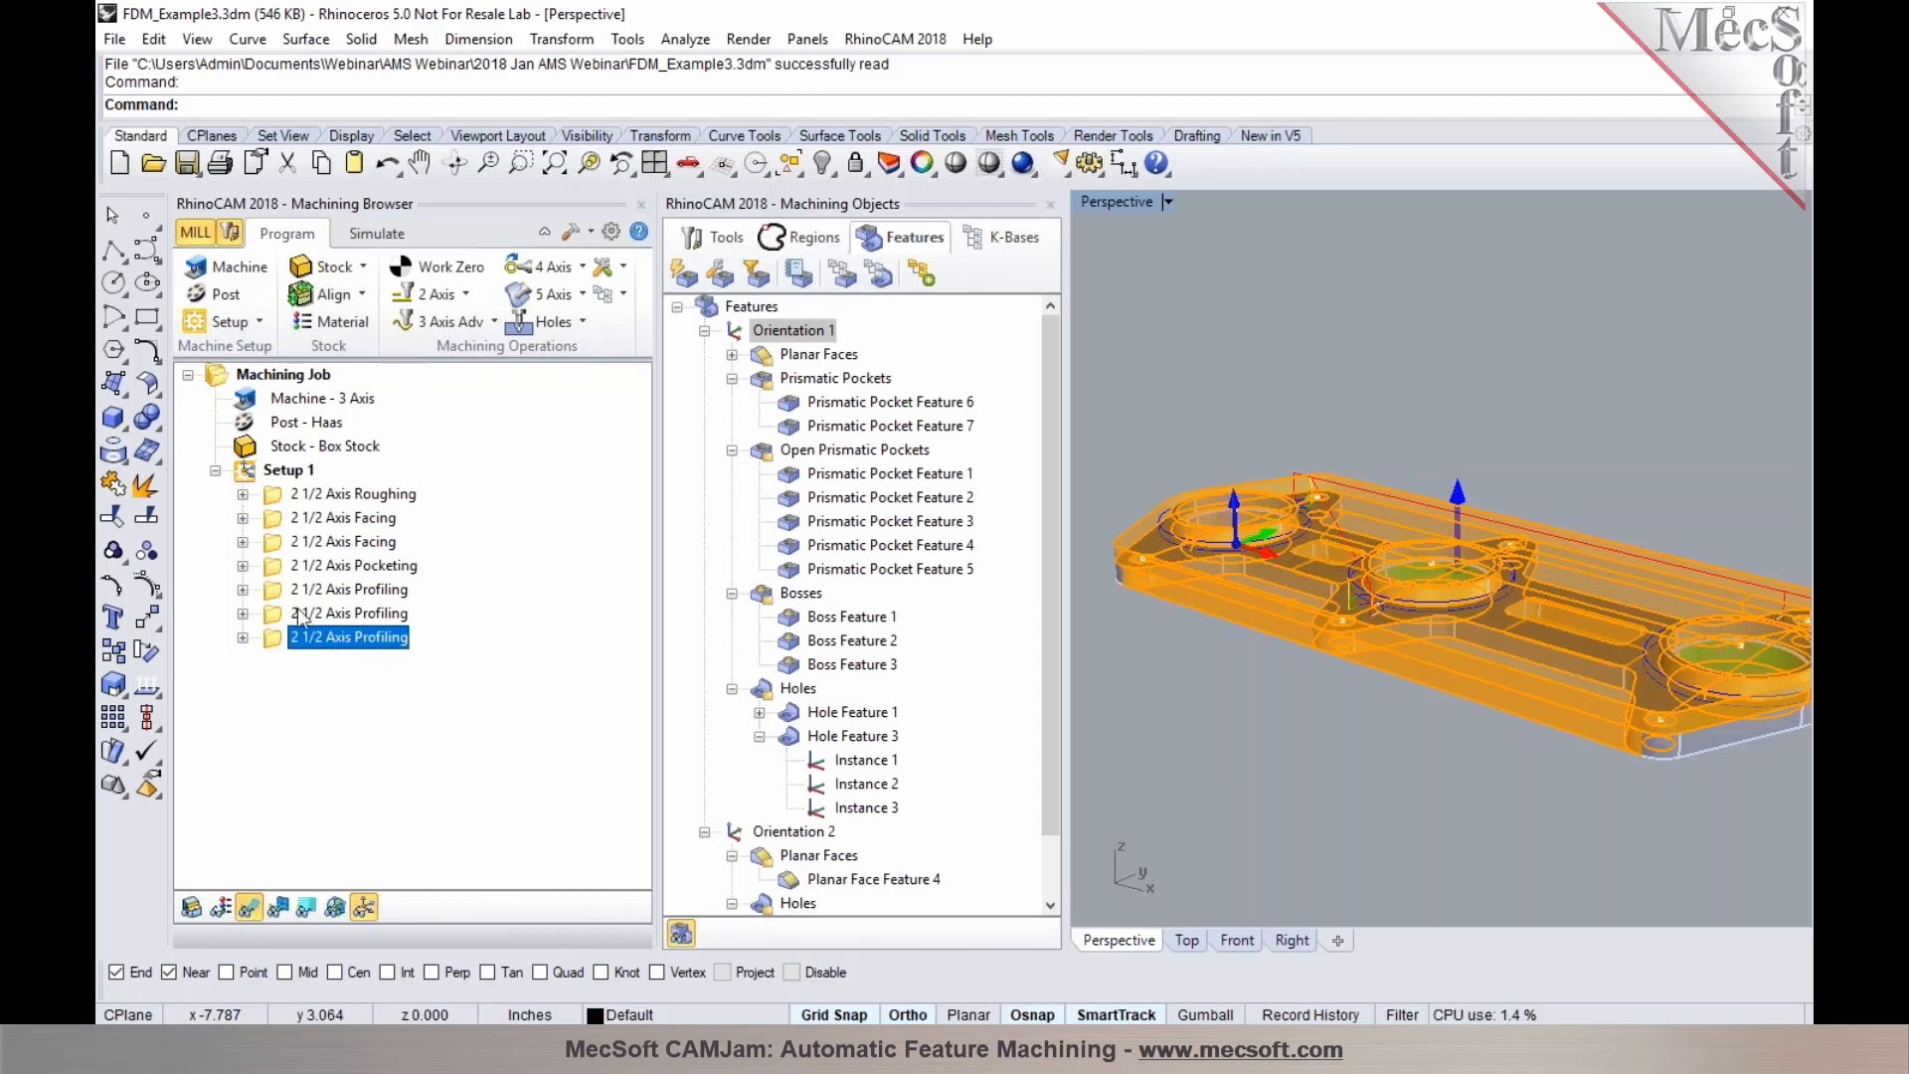
pyautogui.moveTo(1030, 204); pyautogui.dragTo(472, 785)
# Simulate the machining up to the last 2 1/2 Axis Profiling operation
pyautogui.scroll(-2, 523, 414)
pyautogui.click(384, 472)
pyautogui.rightClick(374, 463)
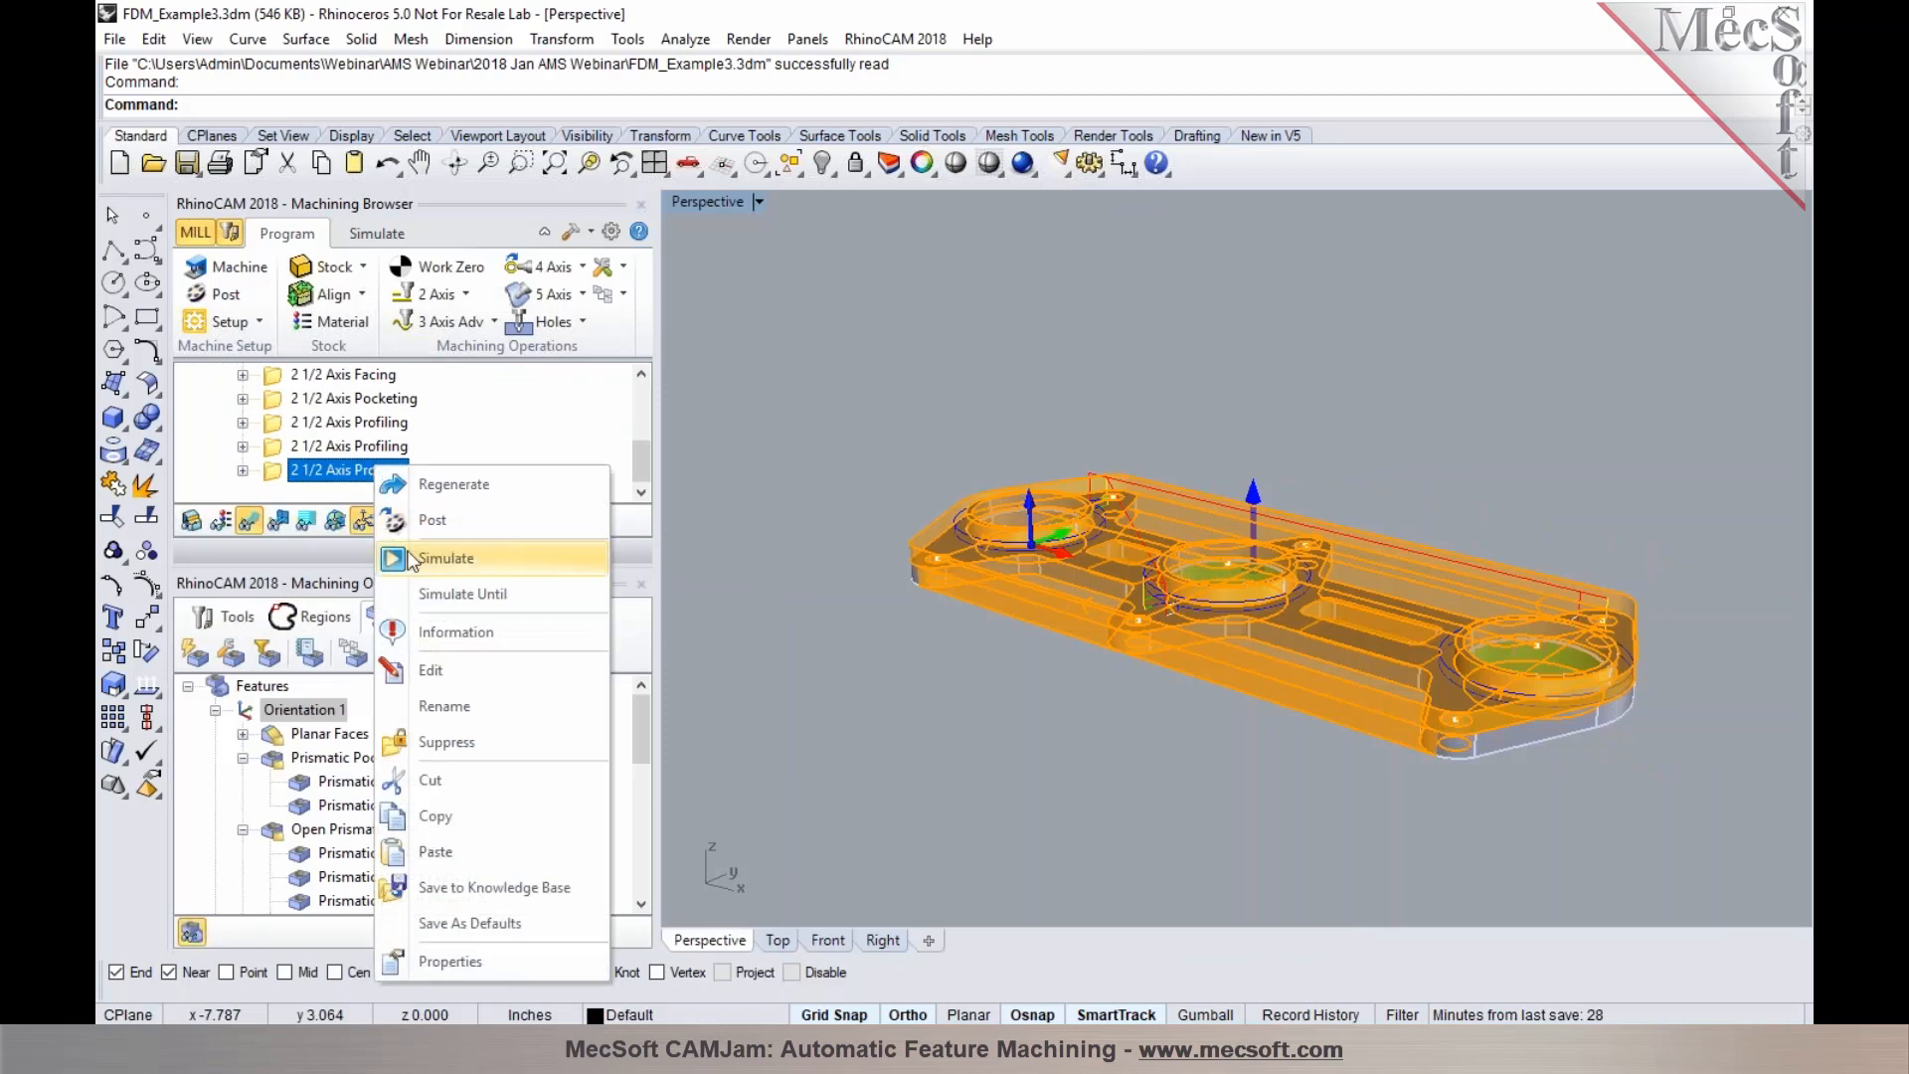
pyautogui.click(422, 594)
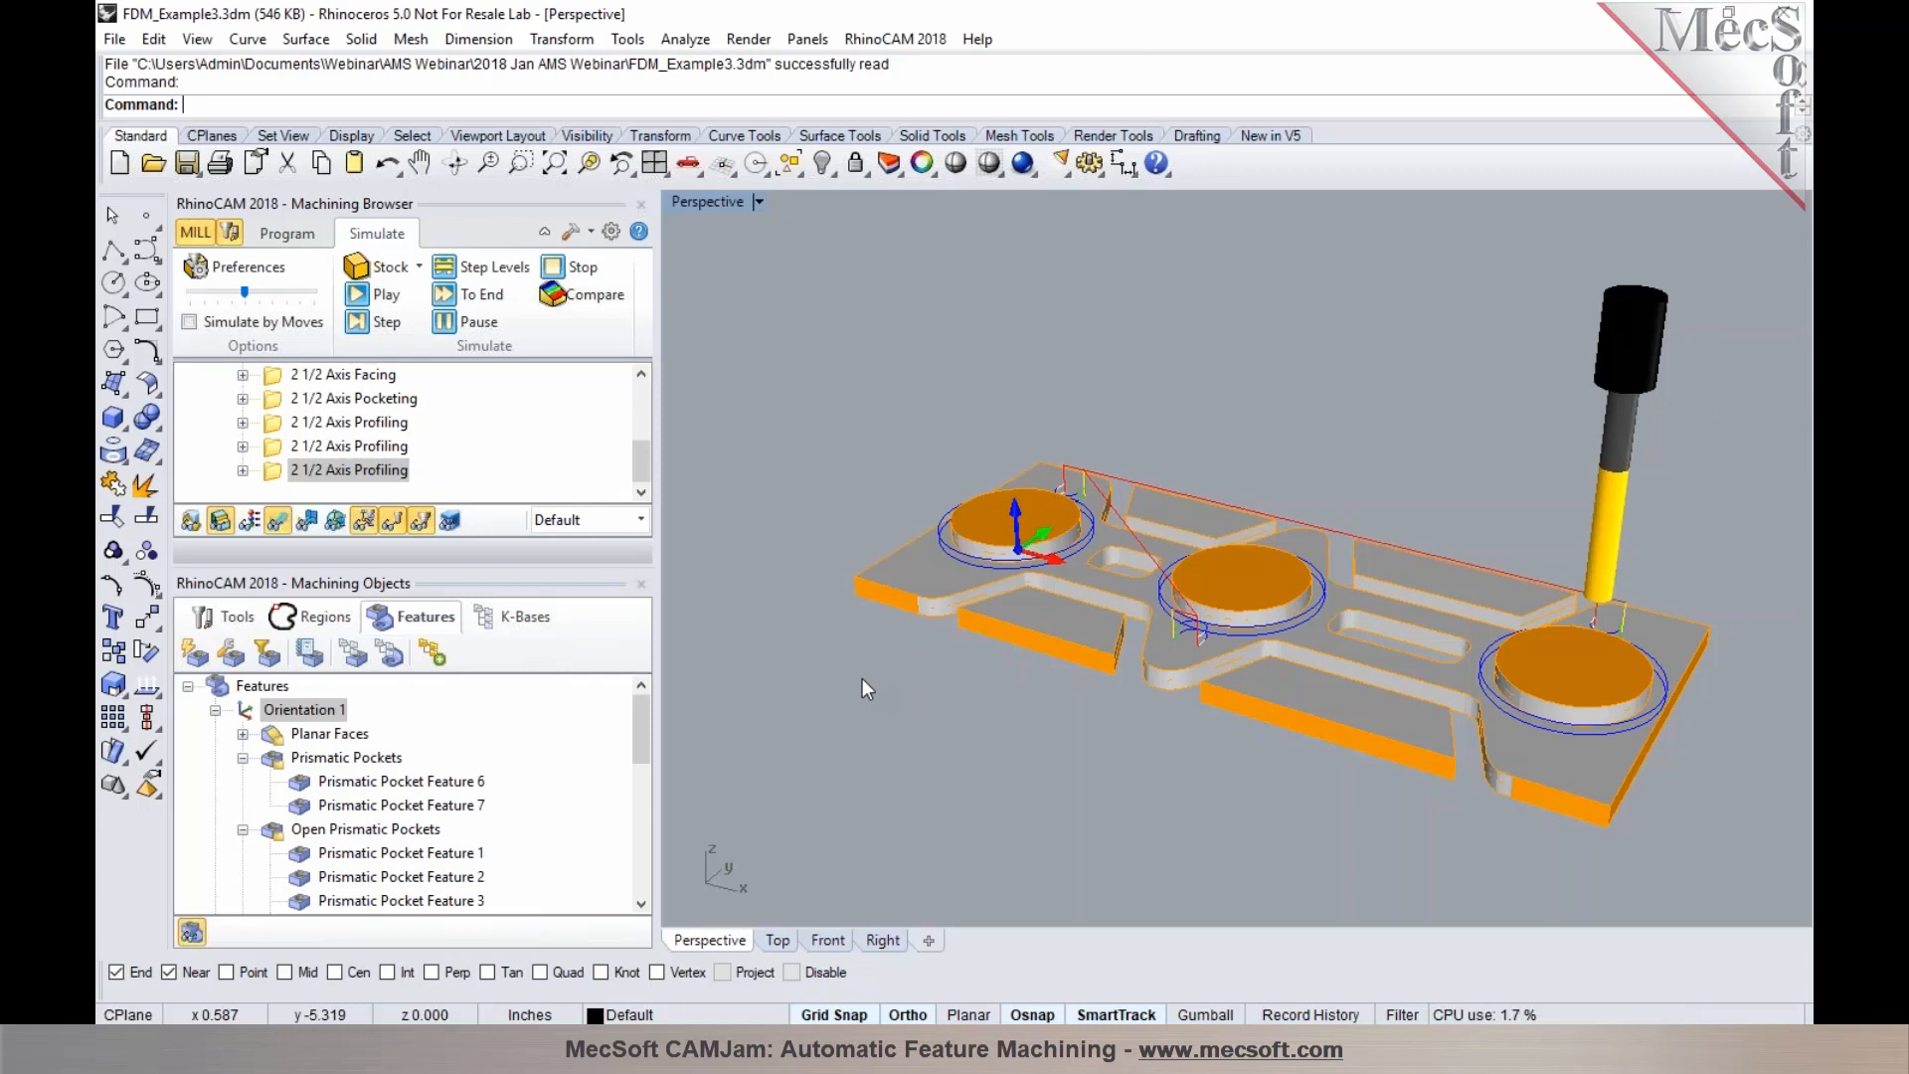
# Open the 2 1/2 Axis Facing operation and review its roughing, cut levels and facing entry/exit parameters, then cancel
pyautogui.click(287, 232)
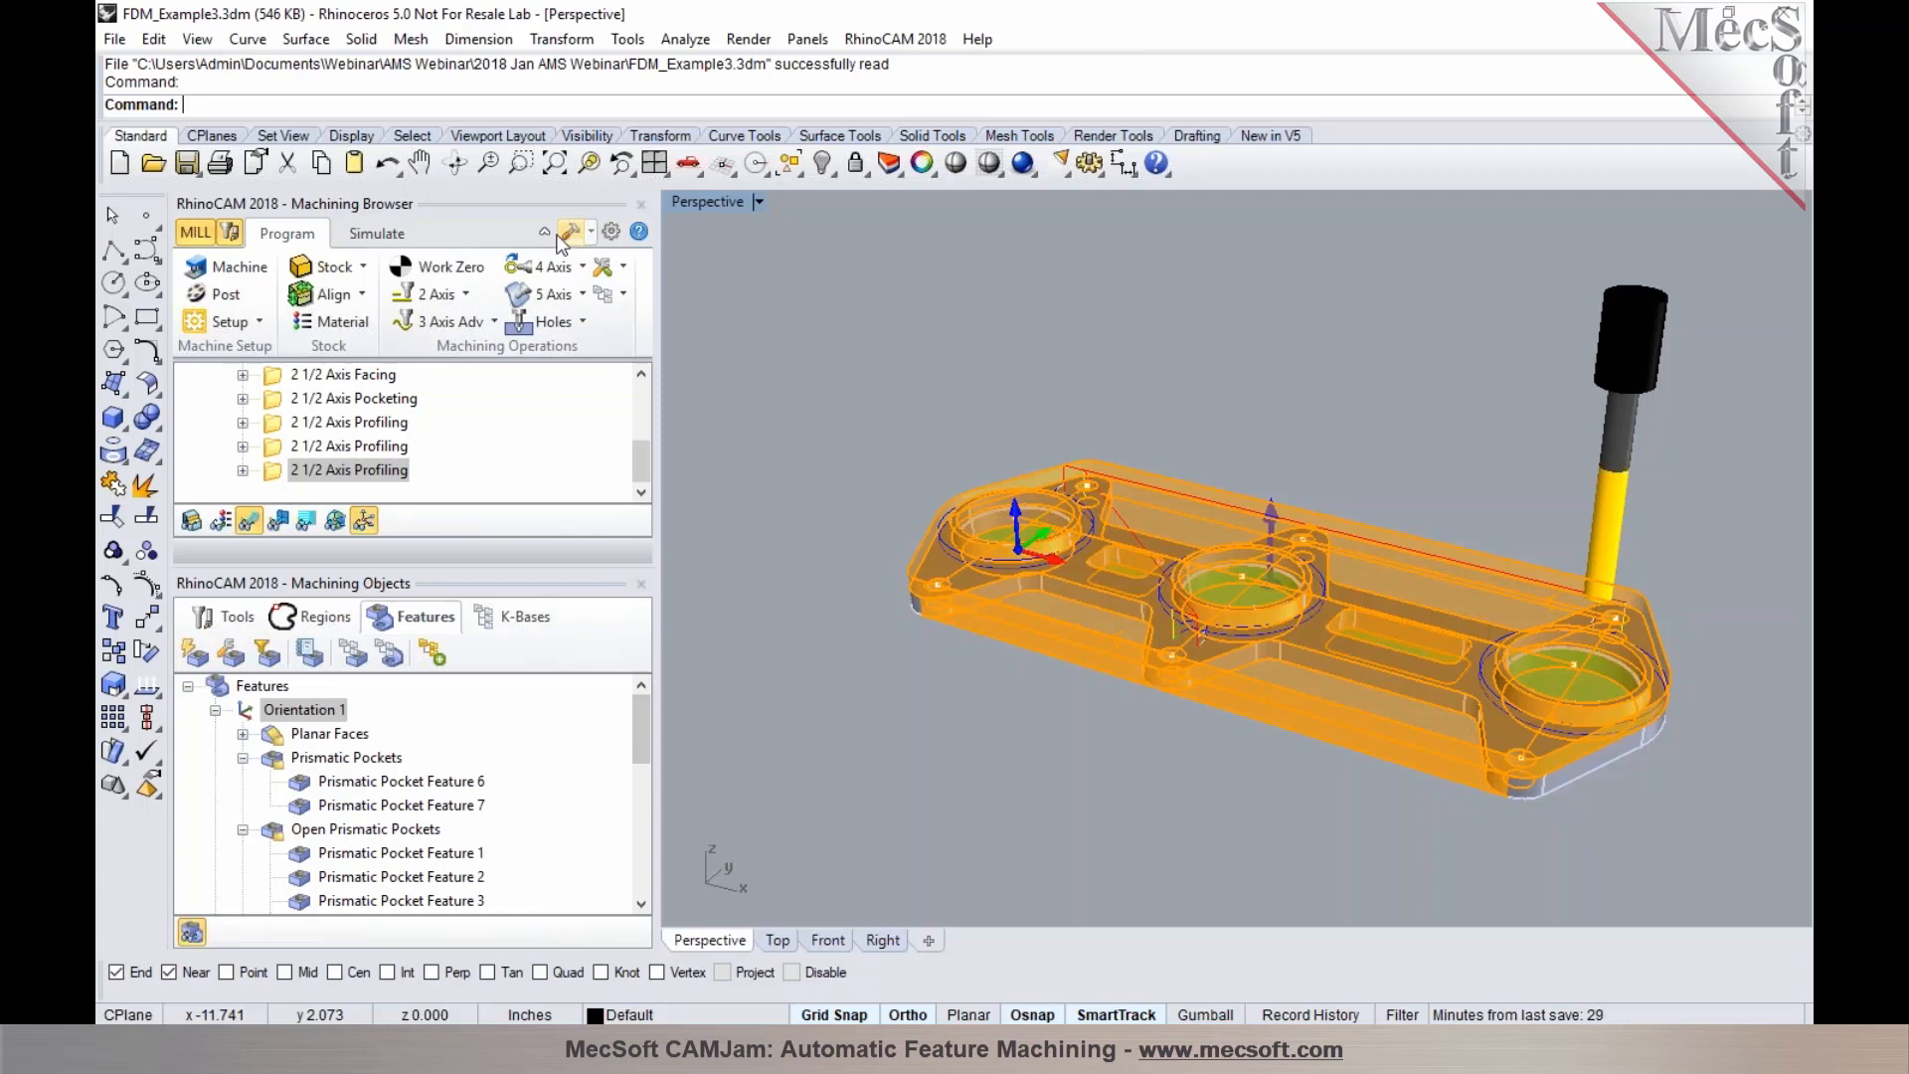
pyautogui.click(288, 379)
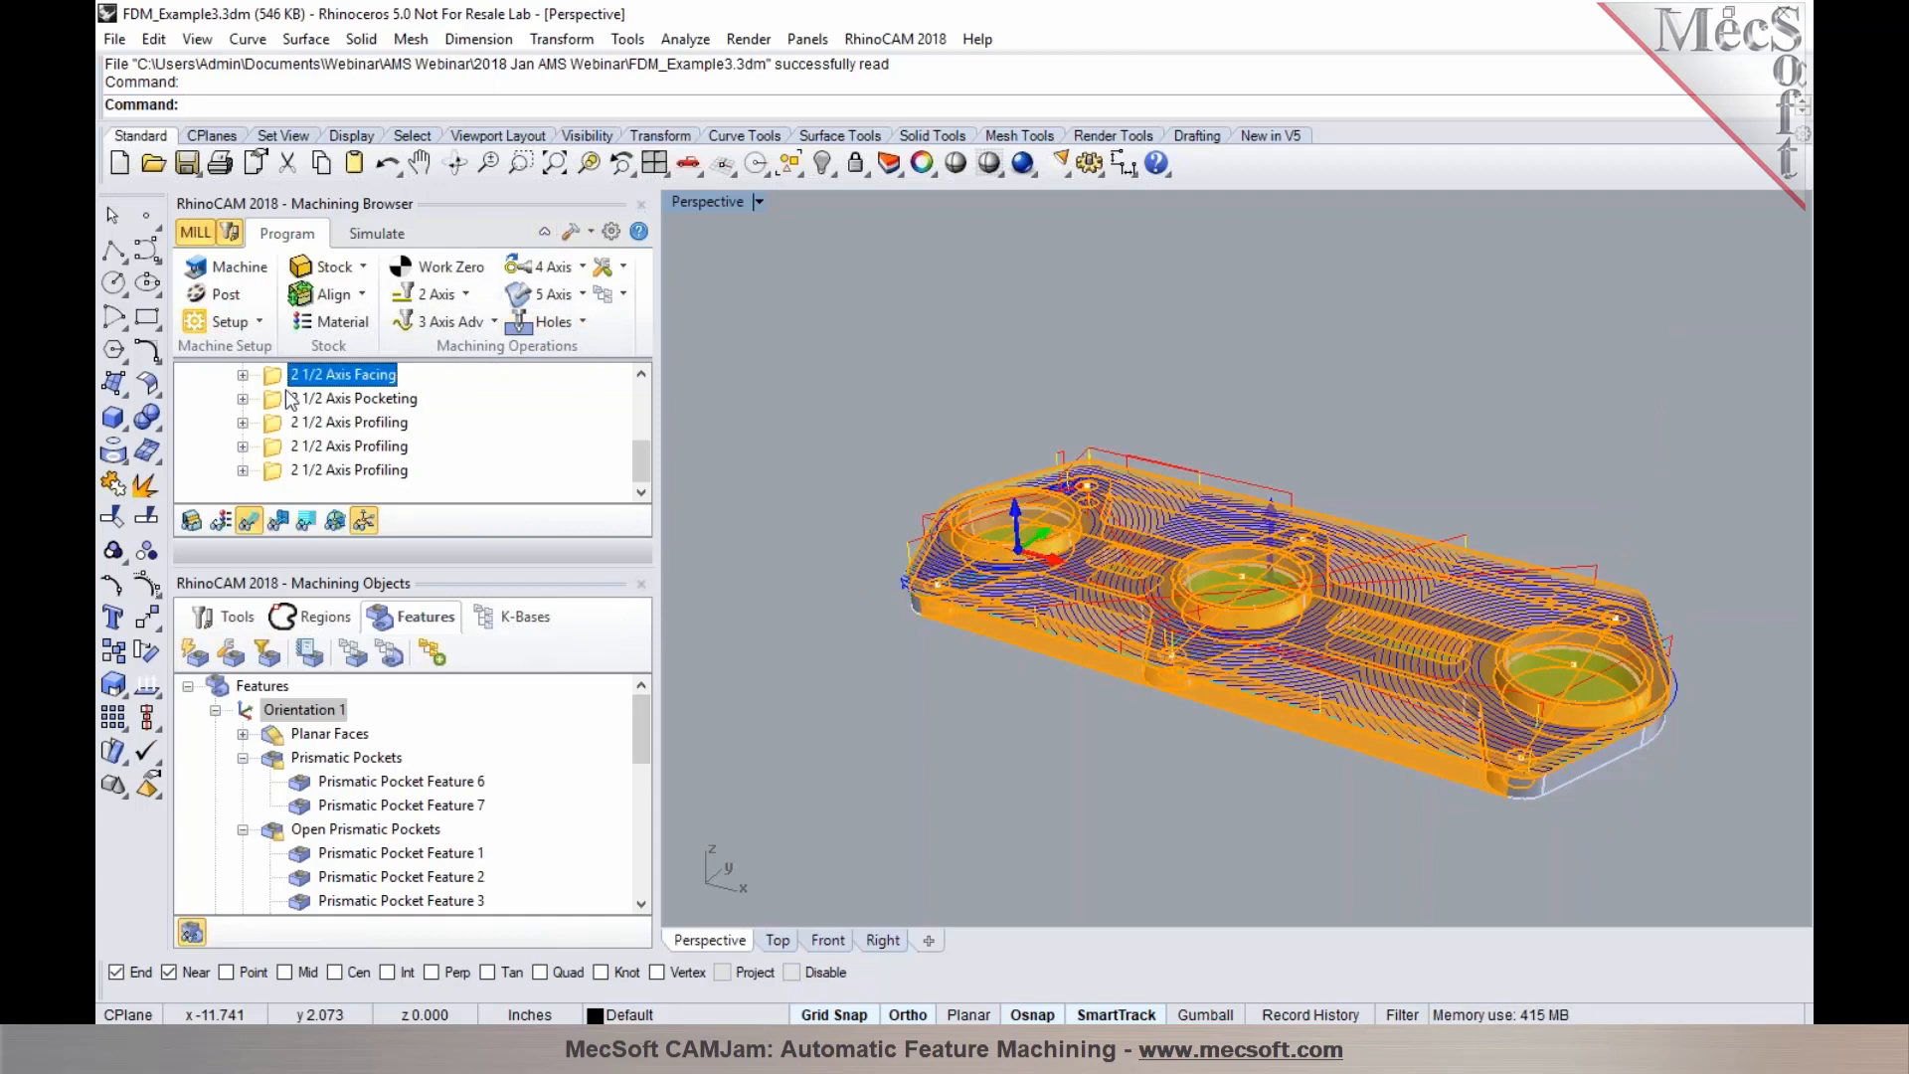
pyautogui.doubleClick(286, 379)
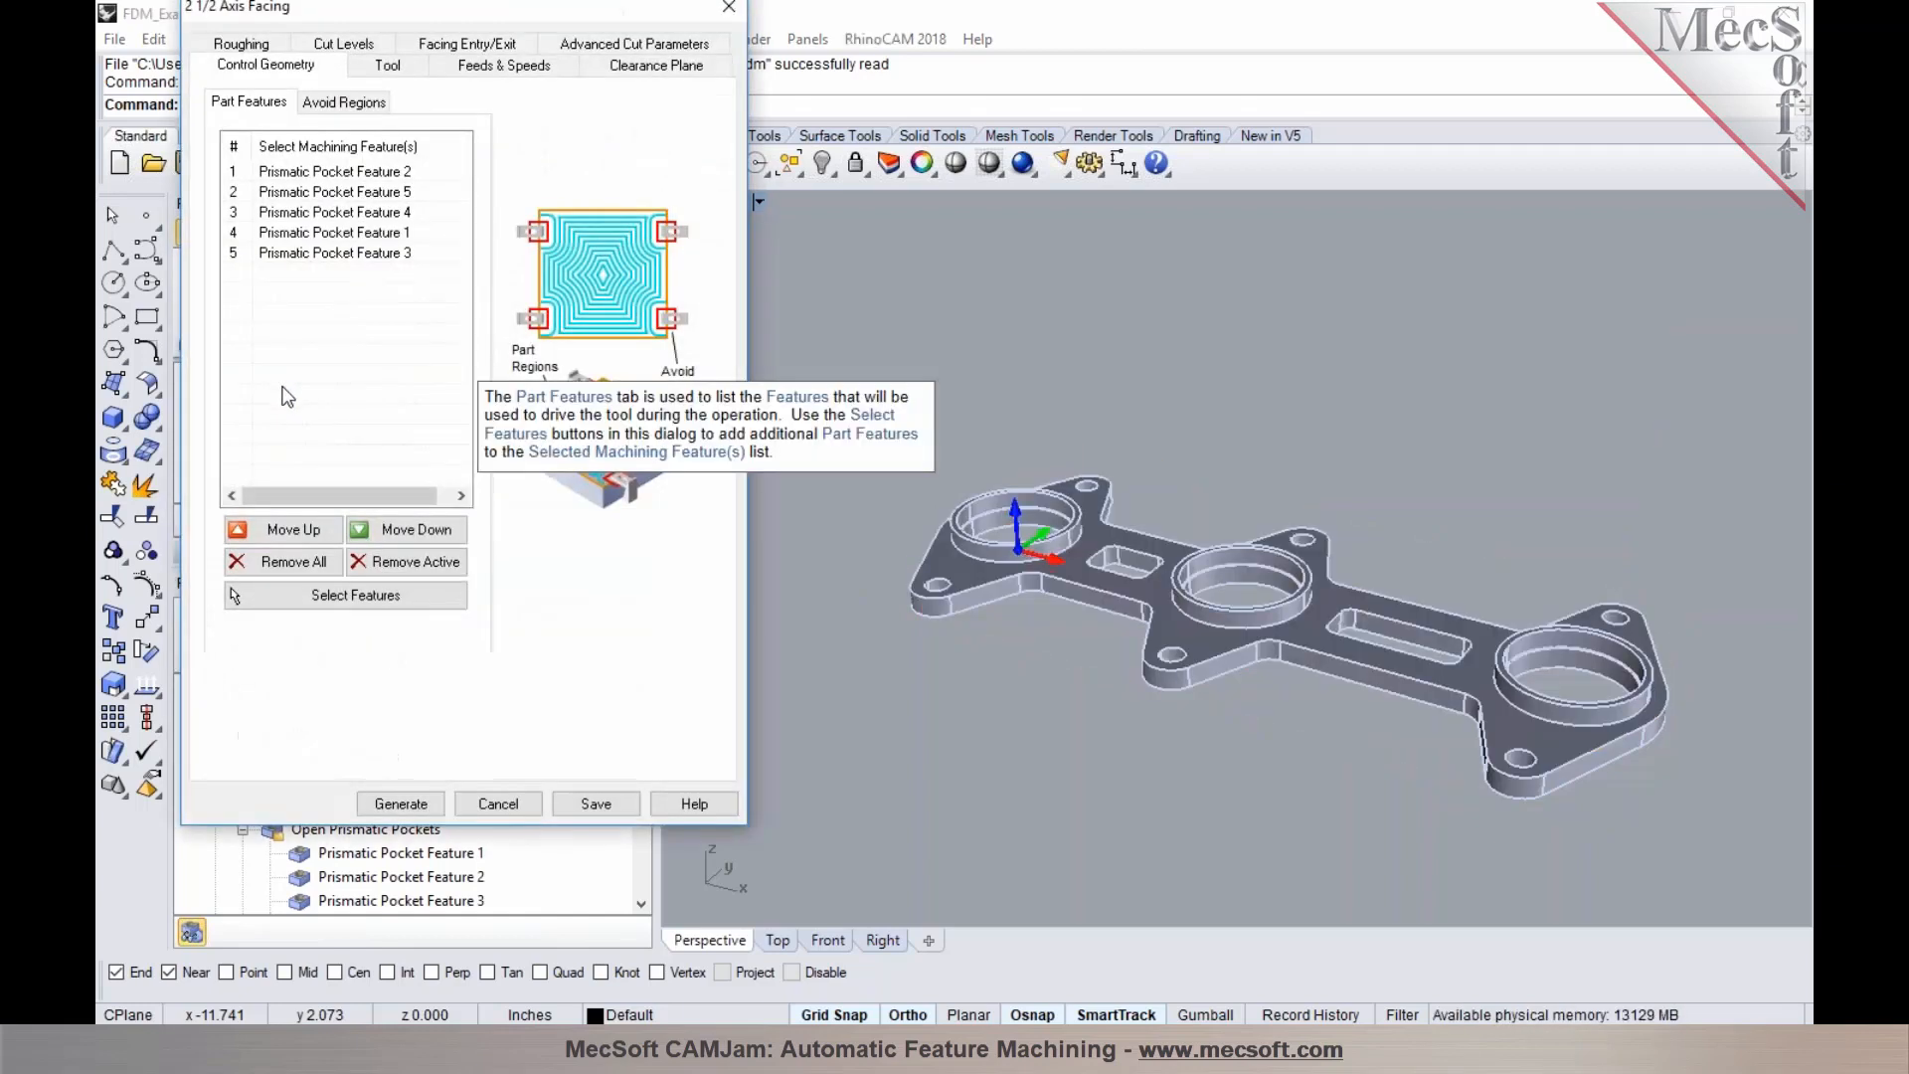
pyautogui.click(355, 47)
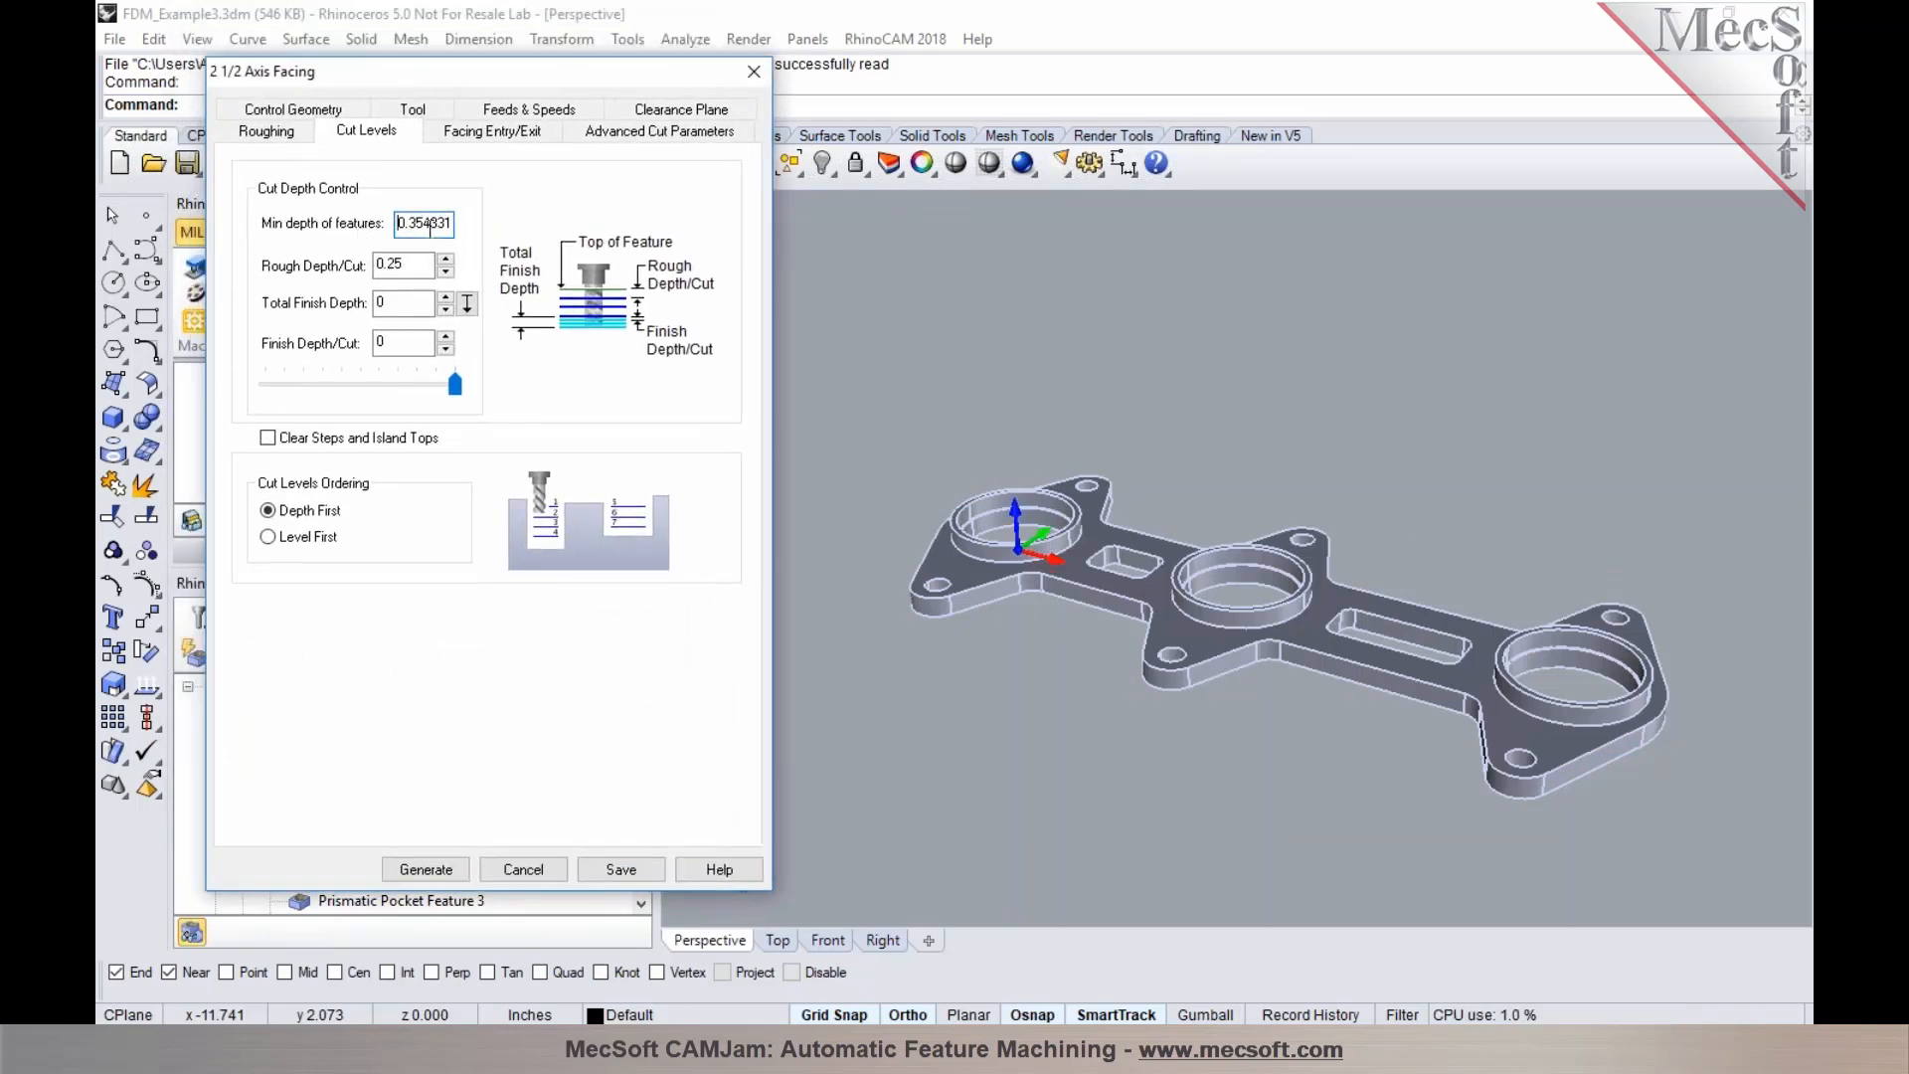
pyautogui.moveTo(430, 227)
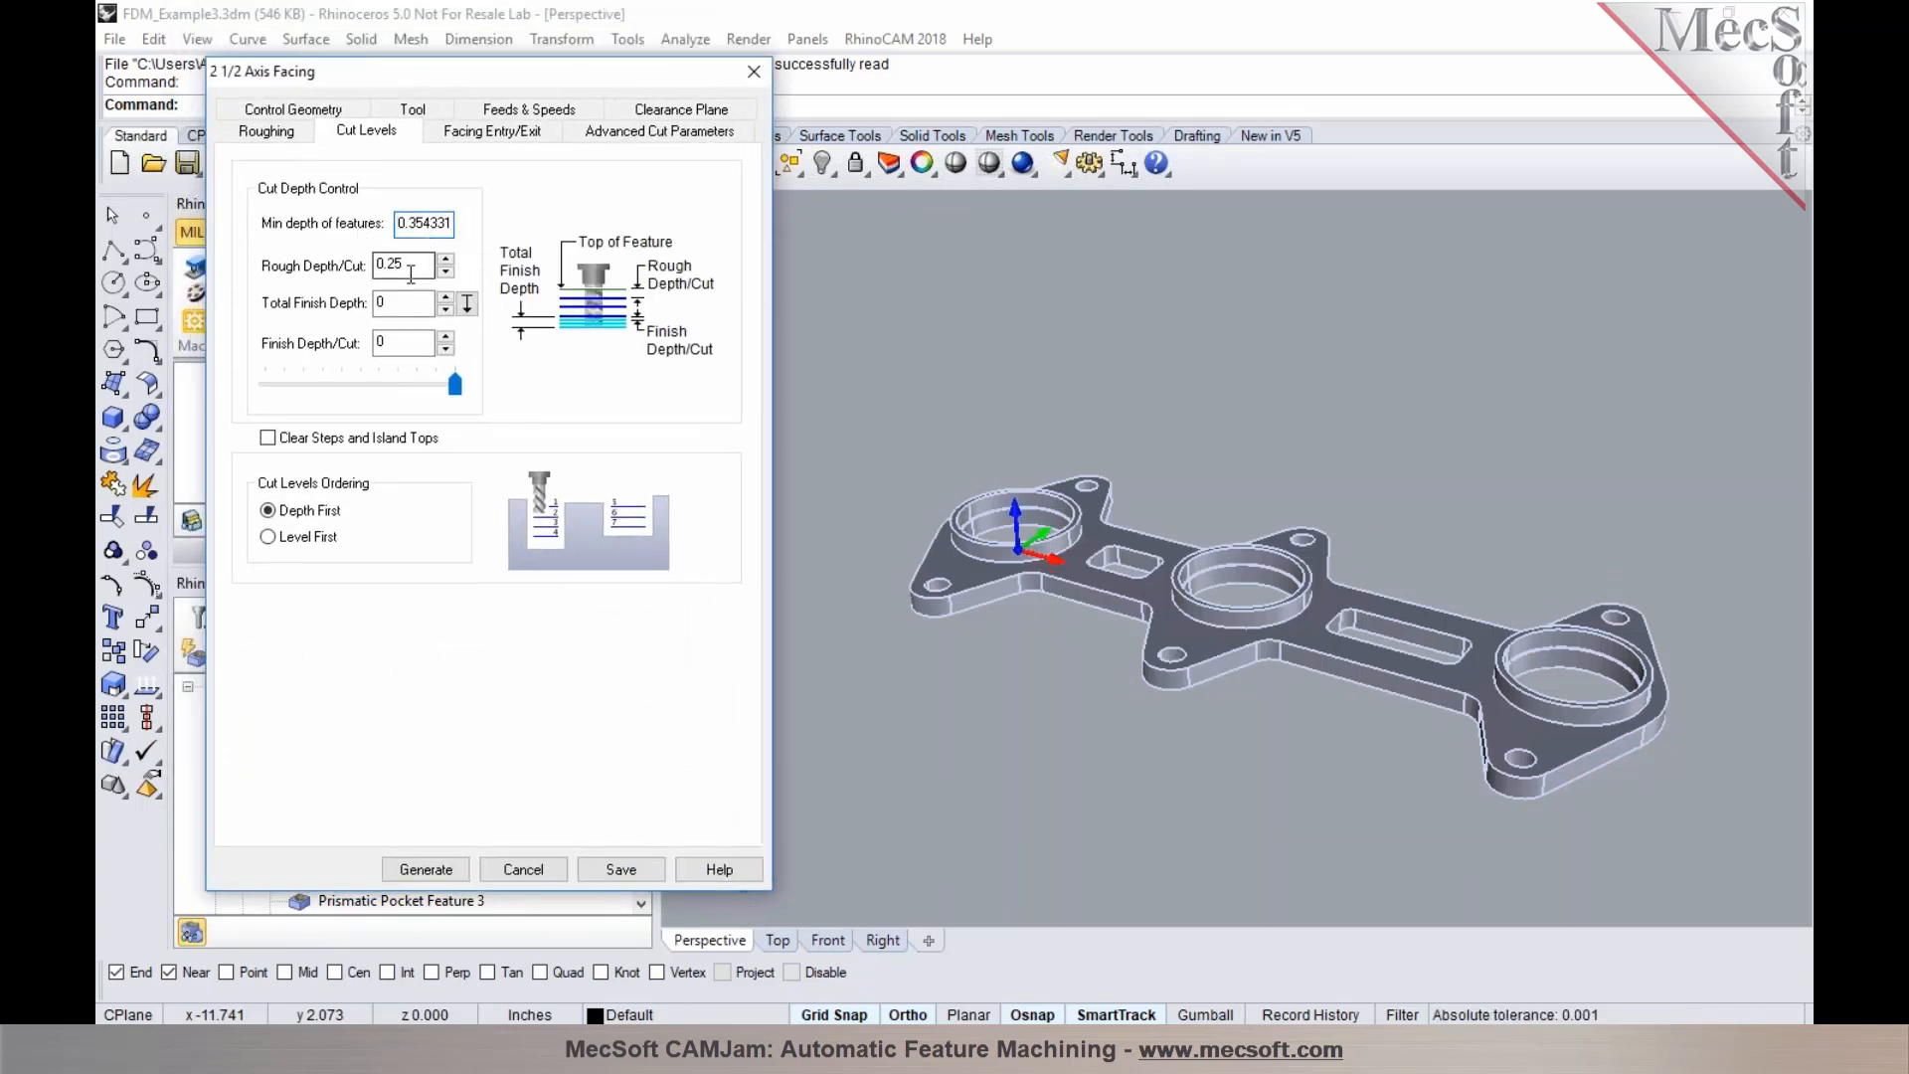
pyautogui.moveTo(408, 271)
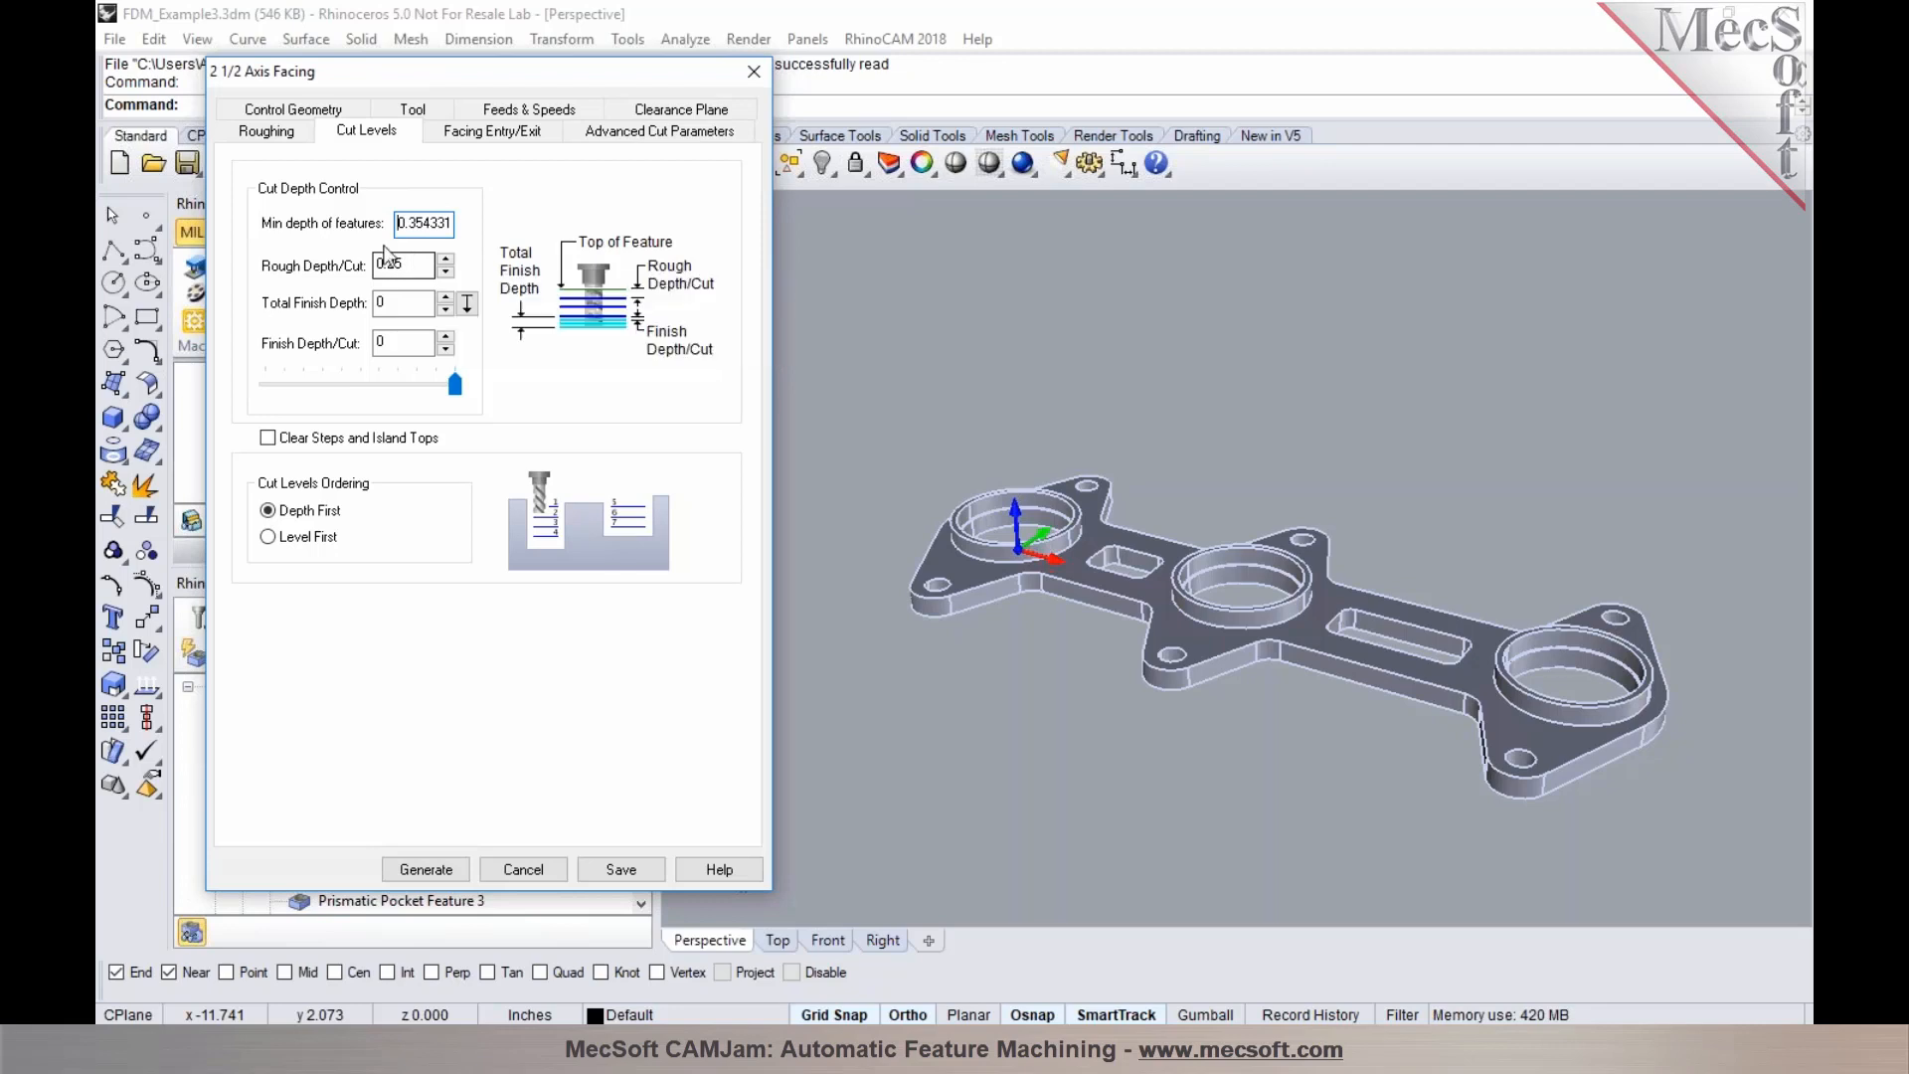
pyautogui.click(296, 135)
pyautogui.click(346, 136)
pyautogui.click(461, 137)
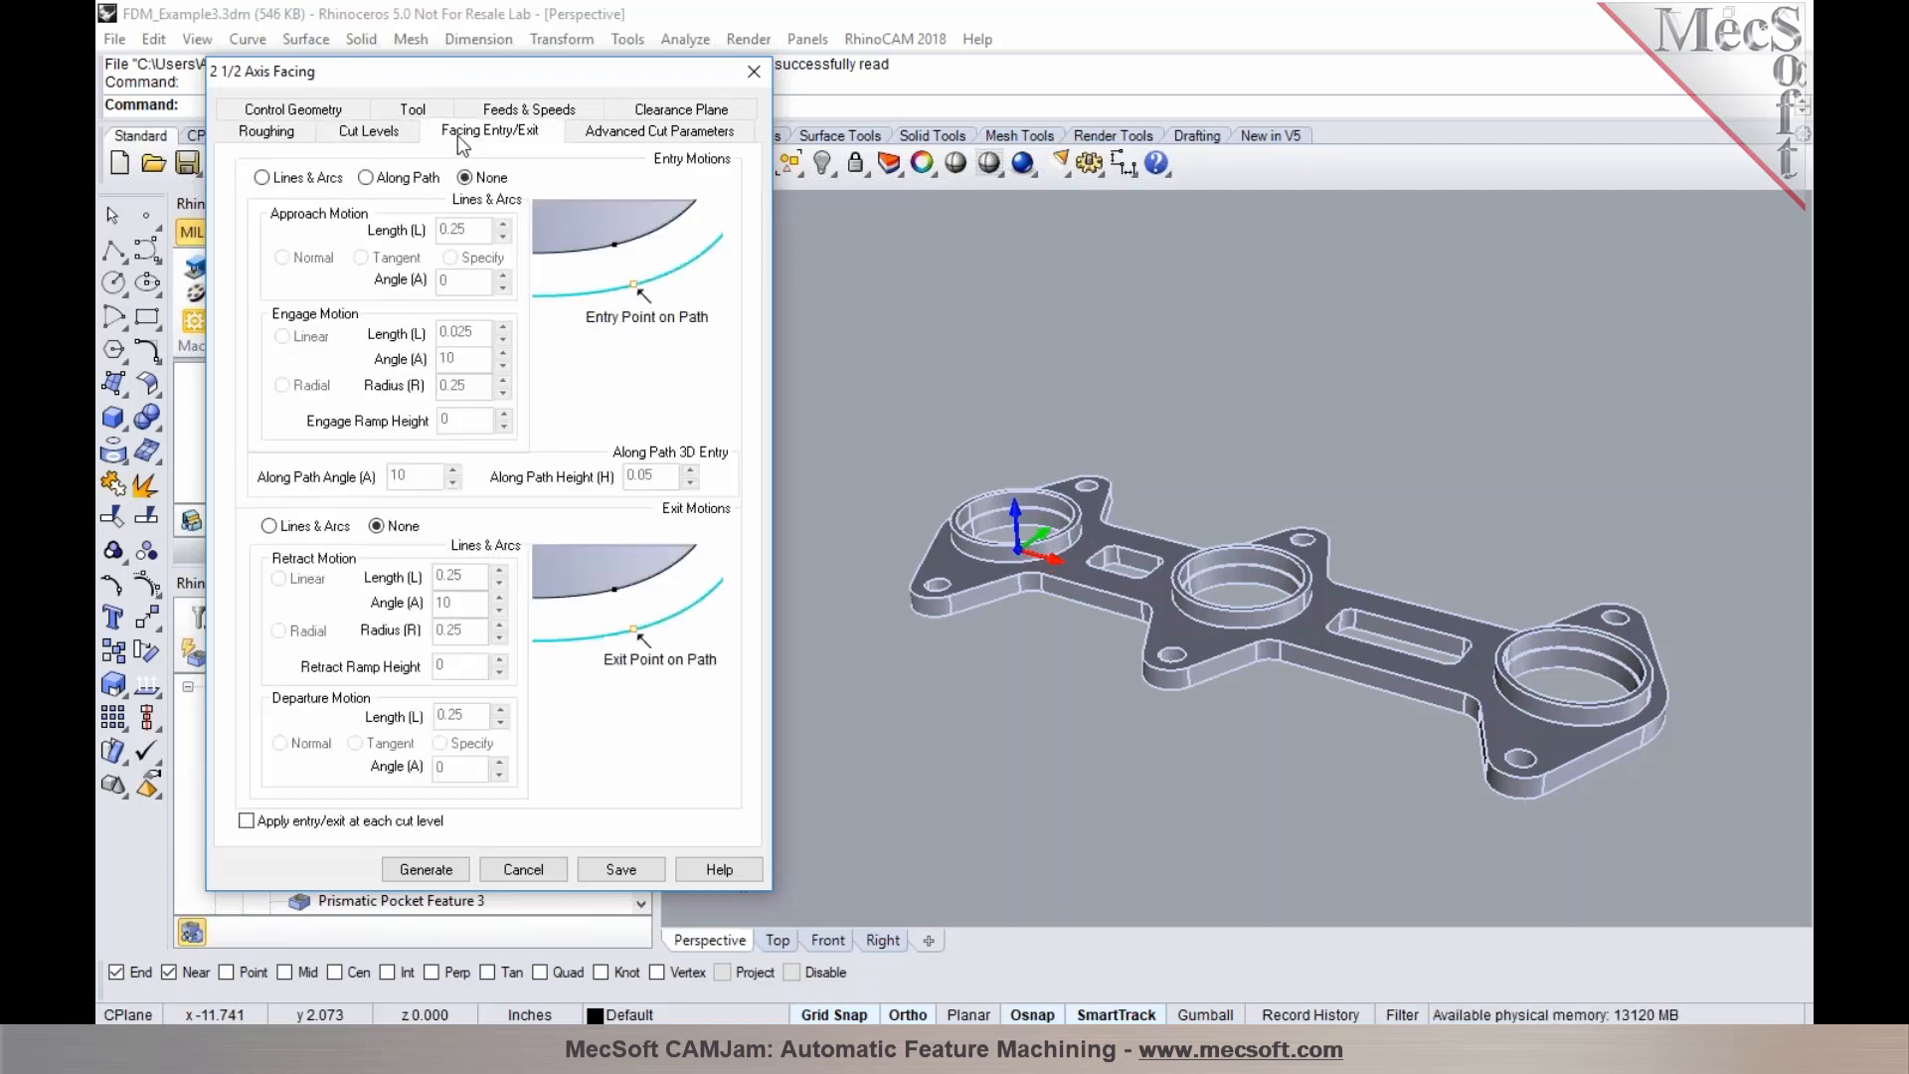
pyautogui.click(368, 136)
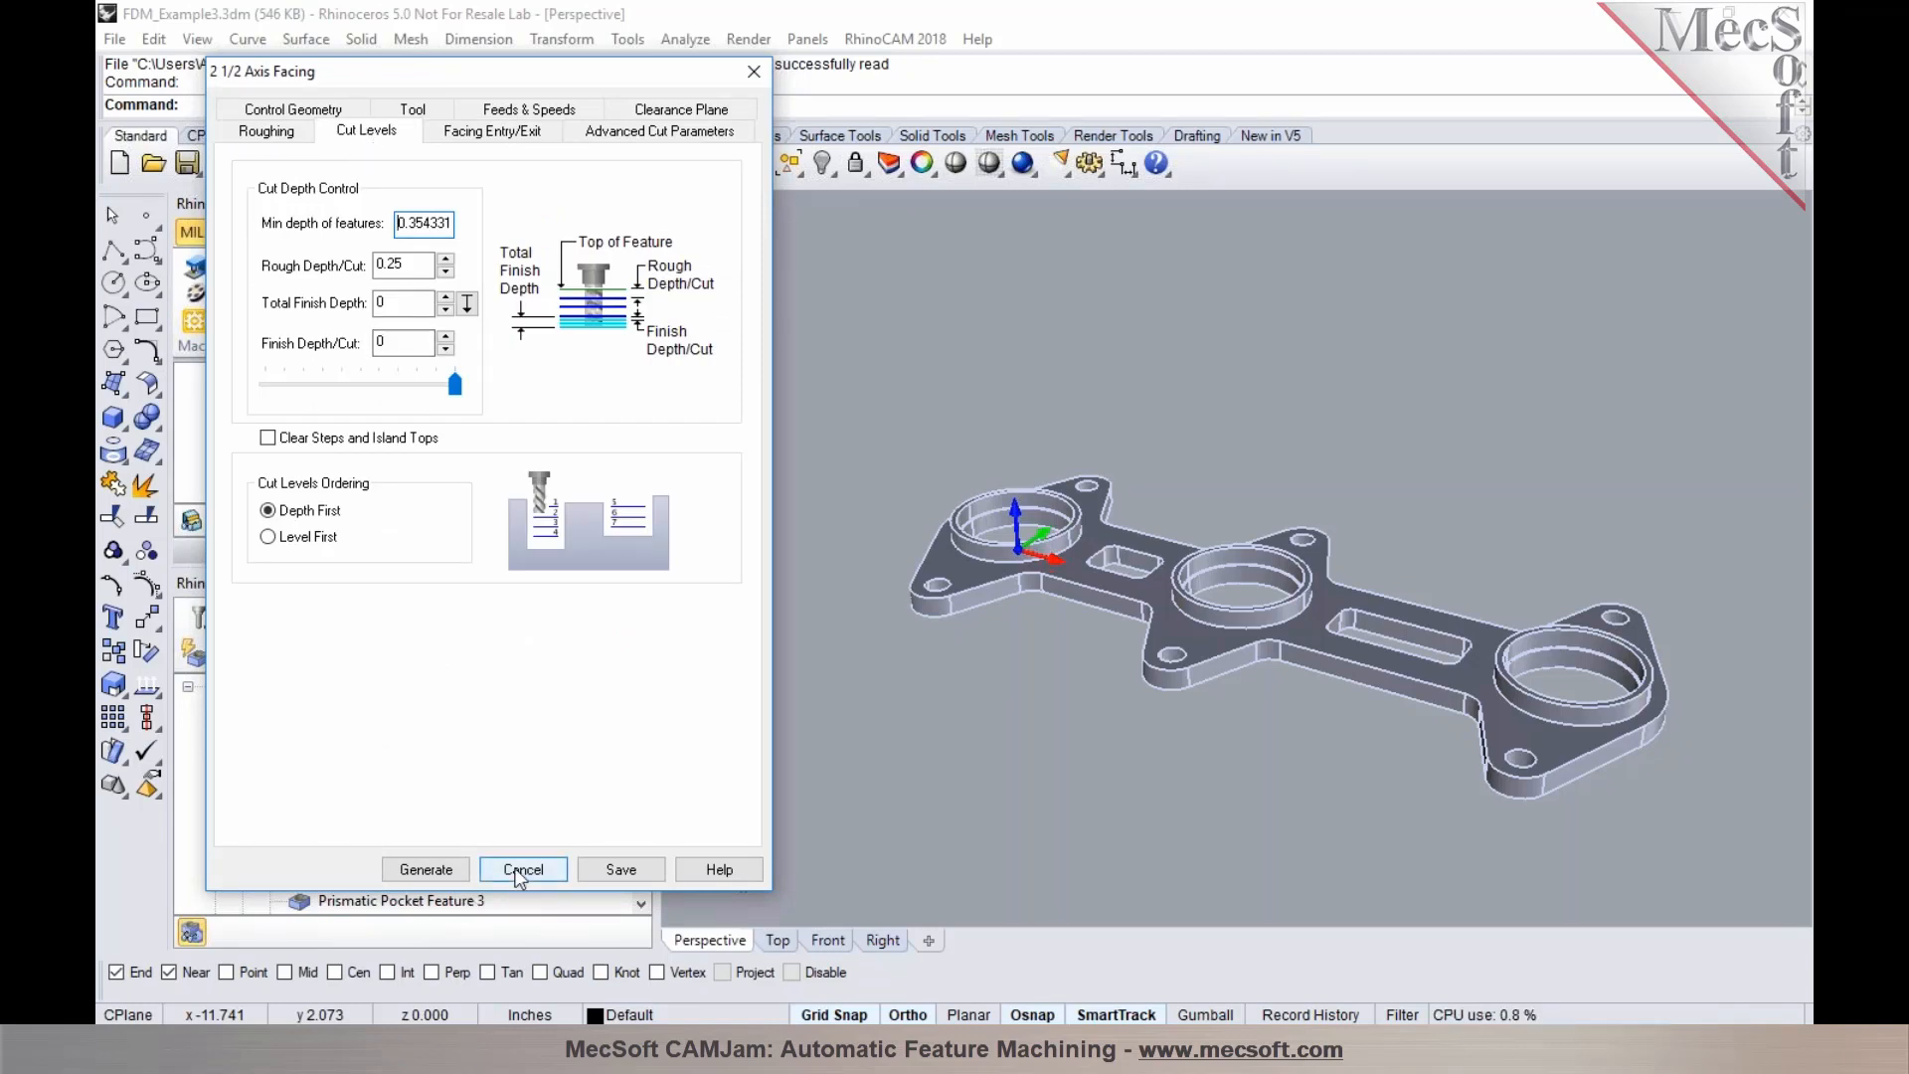
pyautogui.click(521, 870)
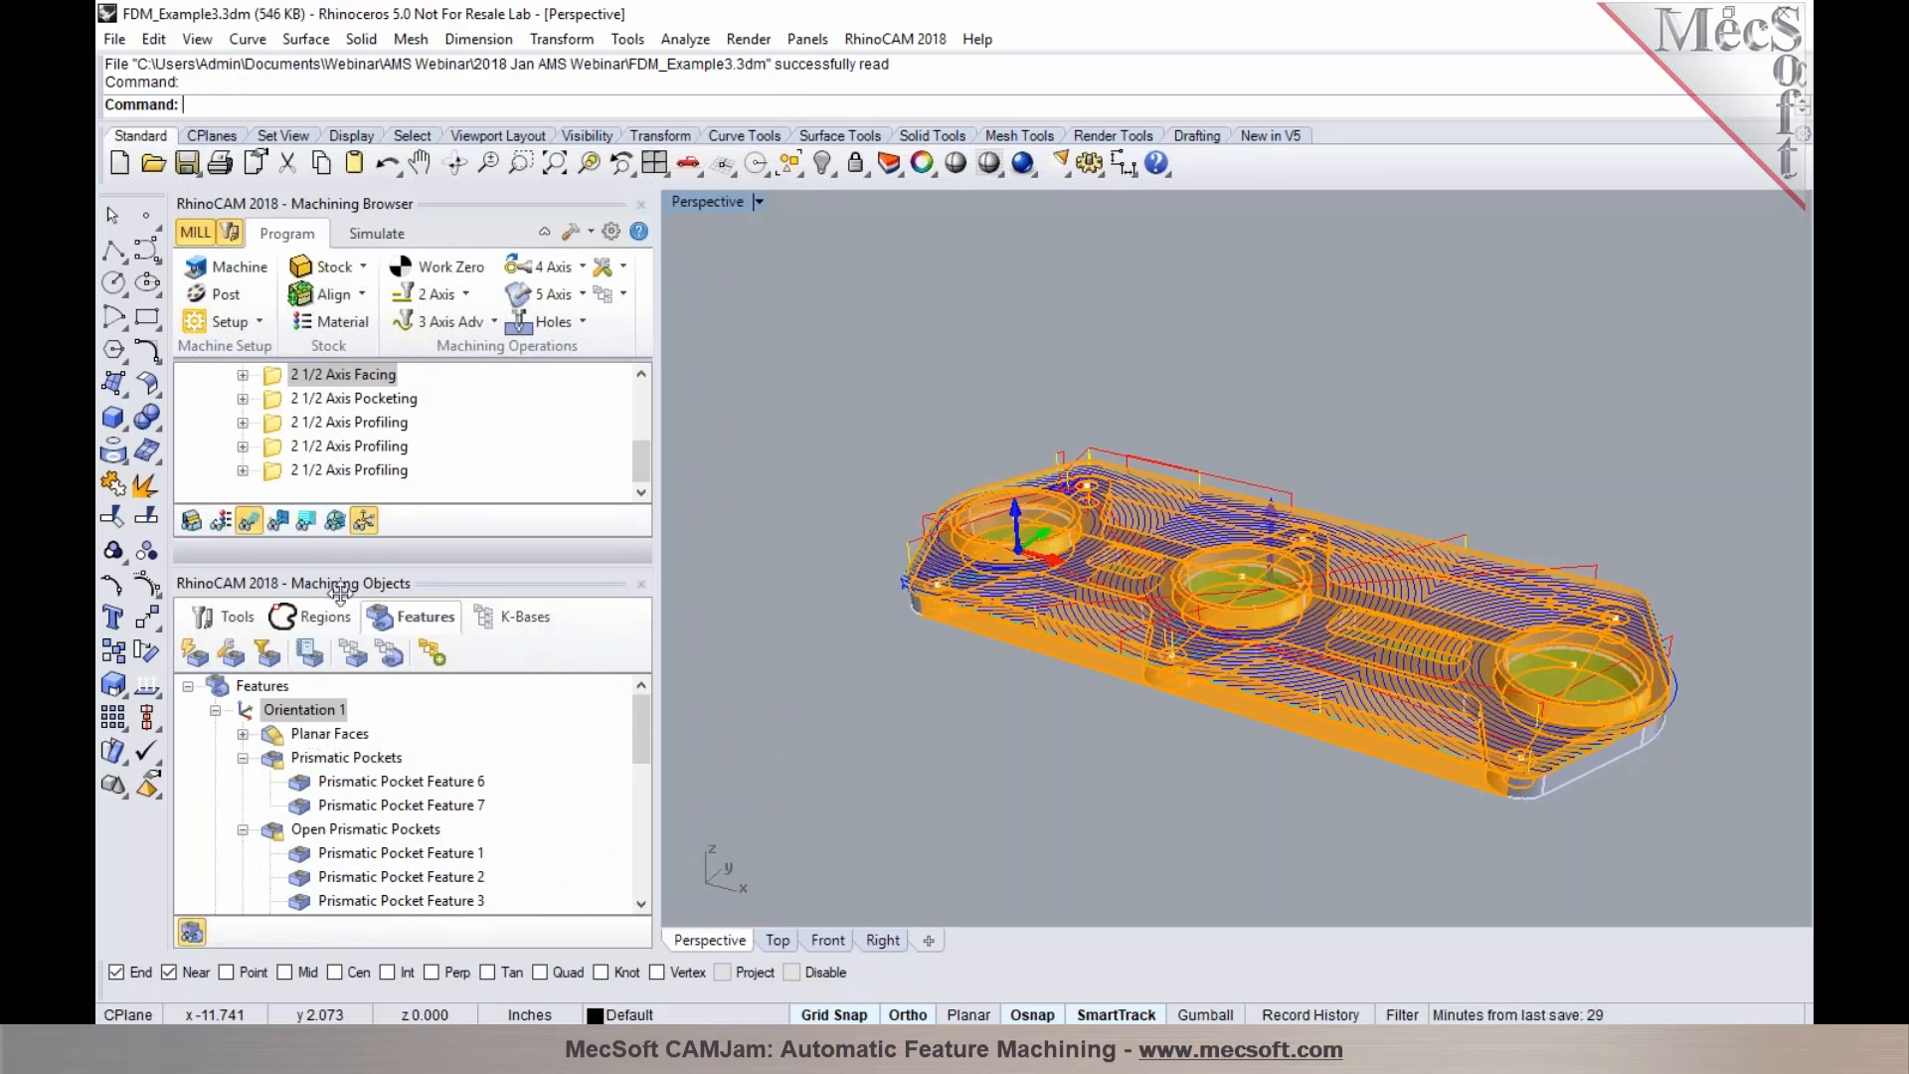
# Dock the Machining Objects panel beside the Machining Browser and delete Setup 1 with all its operations
pyautogui.moveTo(340, 592); pyautogui.dragTo(851, 437)
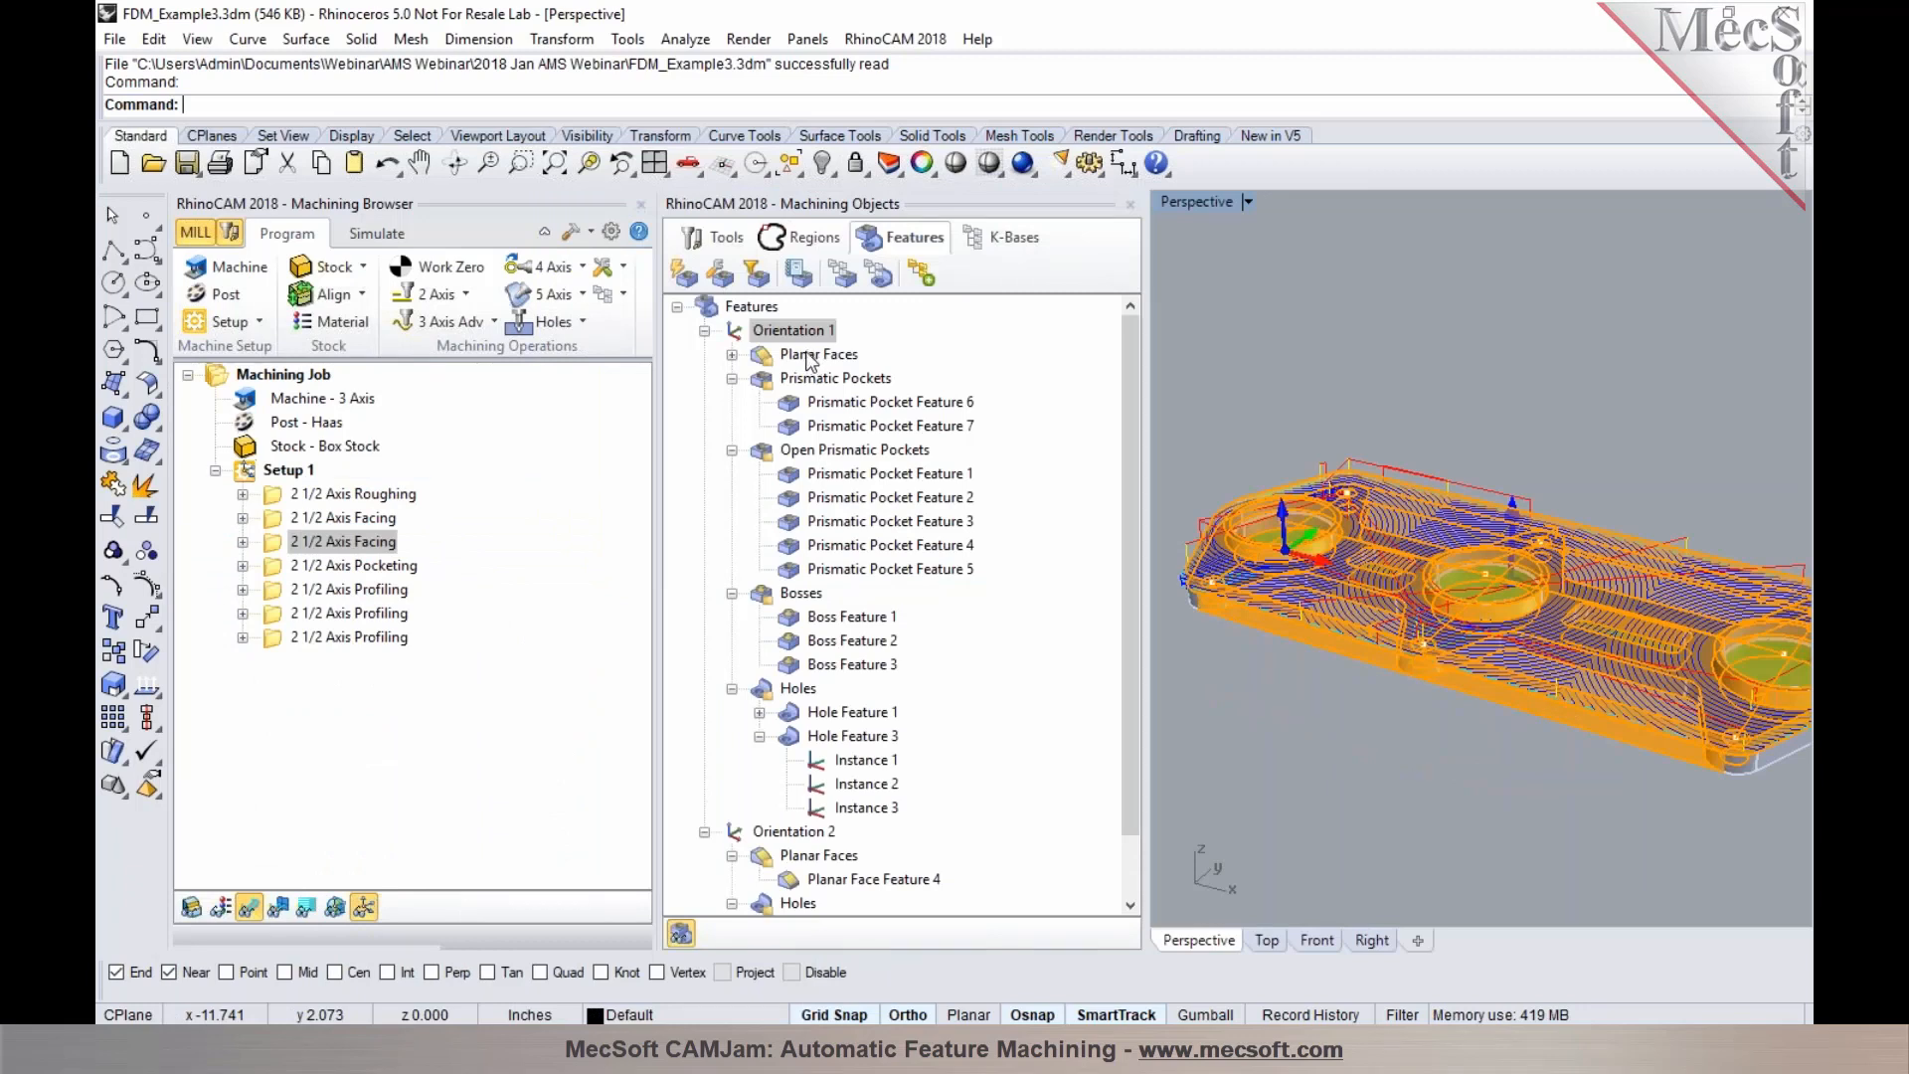
pyautogui.click(746, 332)
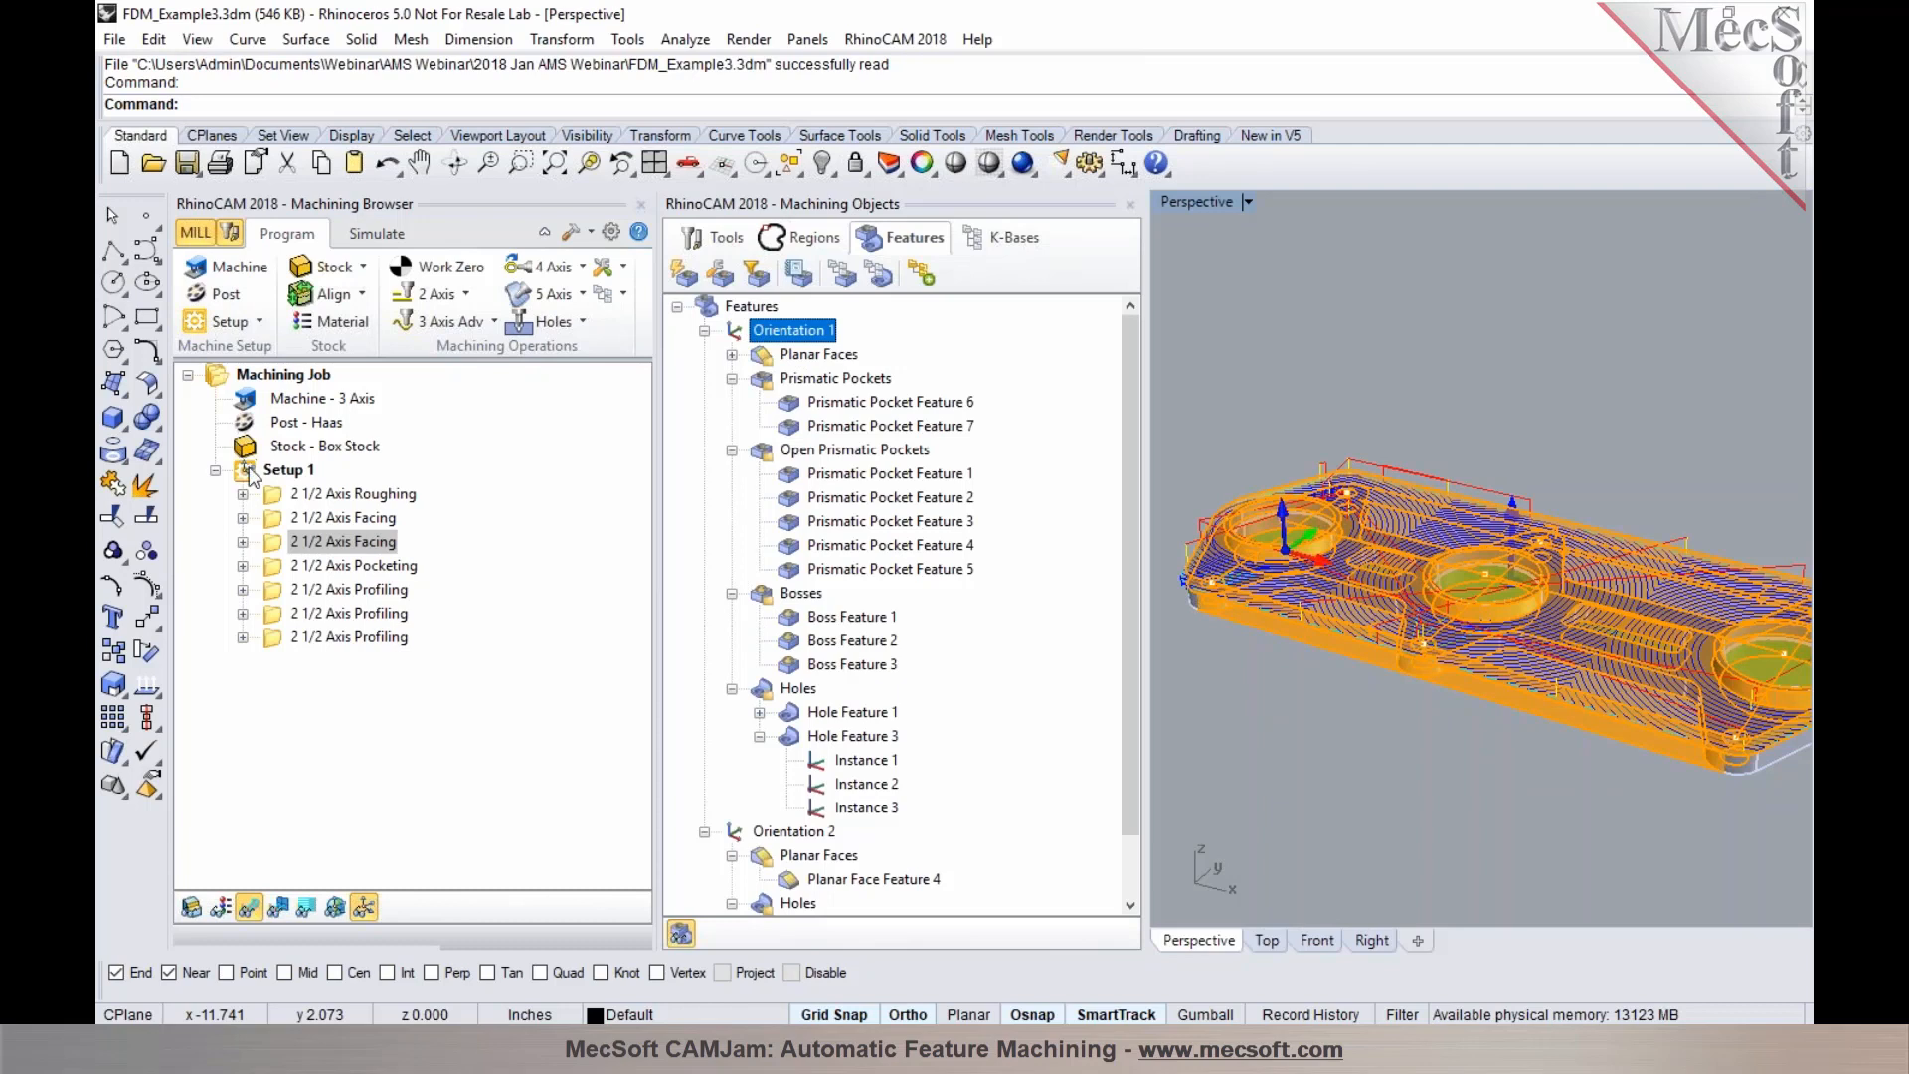
pyautogui.click(283, 469)
pyautogui.press('Delete')
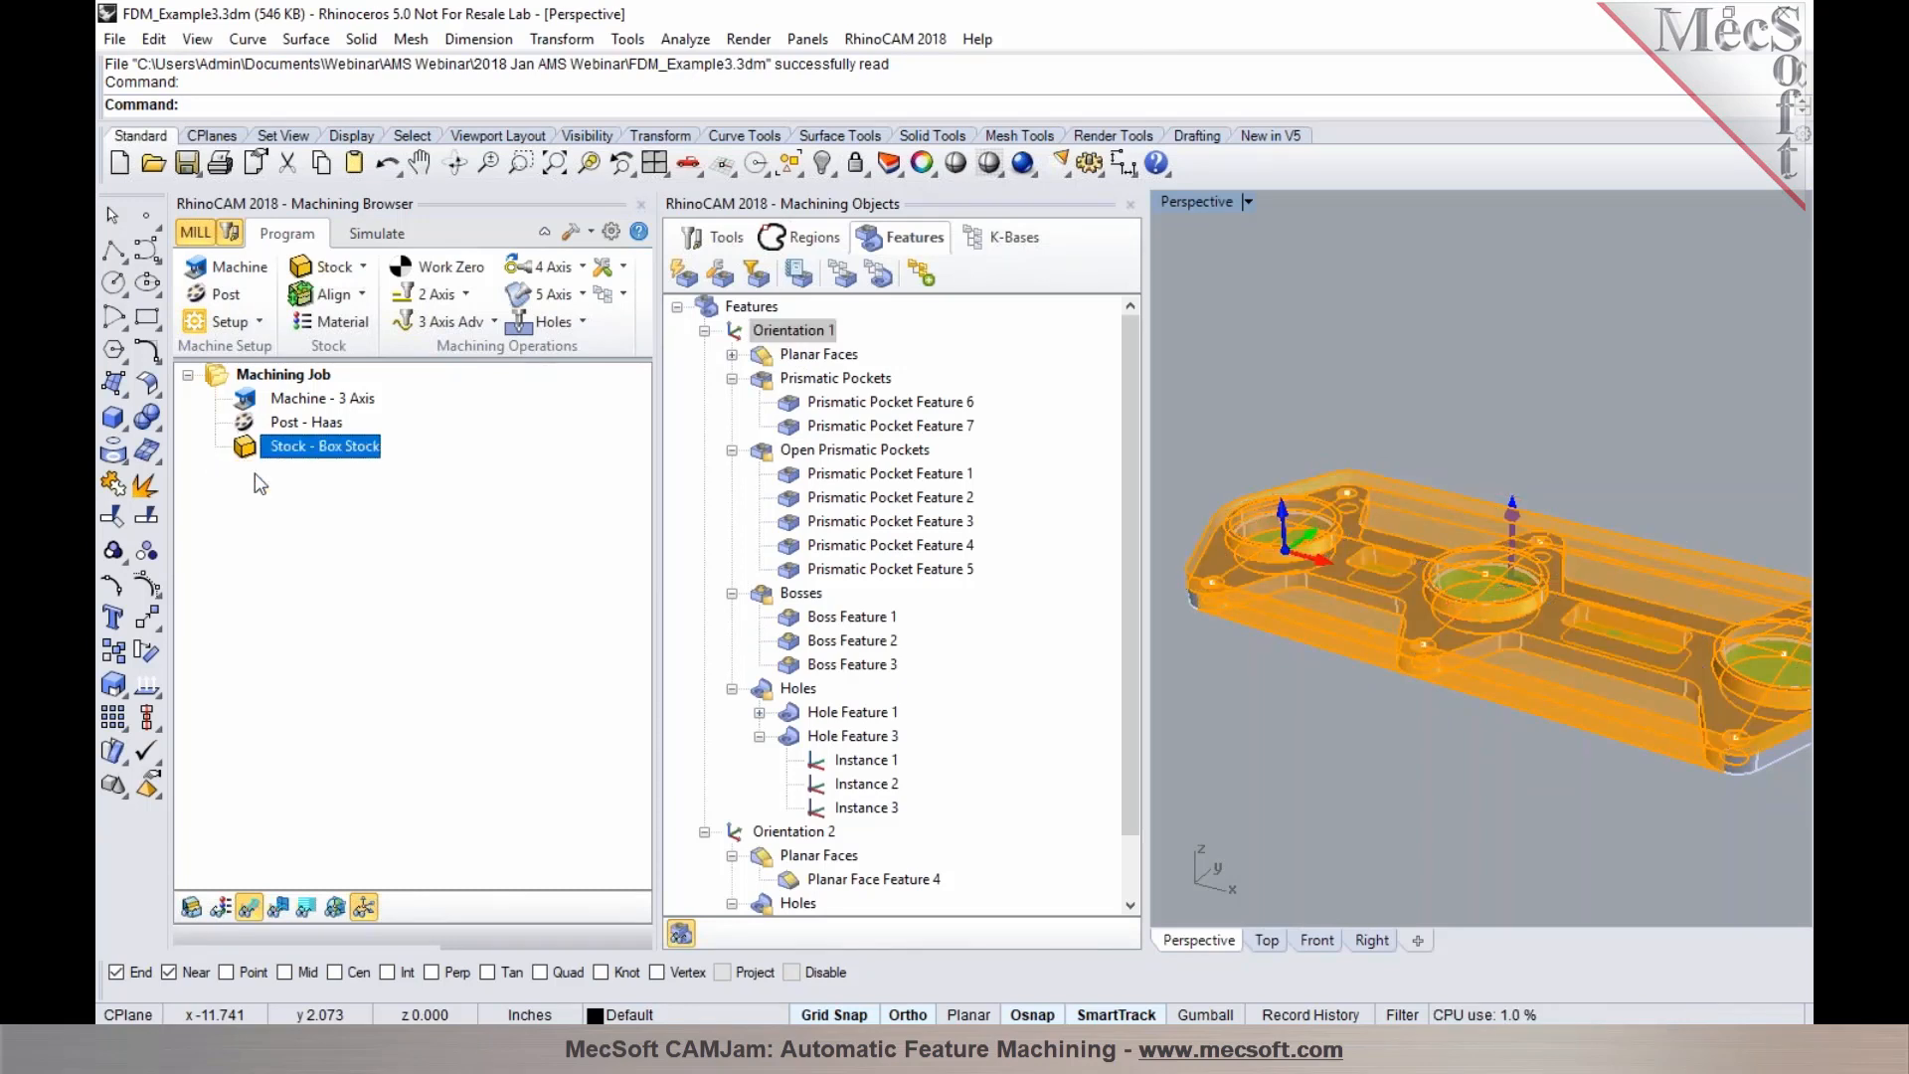
# Select Open Prismatic Pocket Feature 1 and run automatic feature machining on that feature alone
pyautogui.click(825, 377)
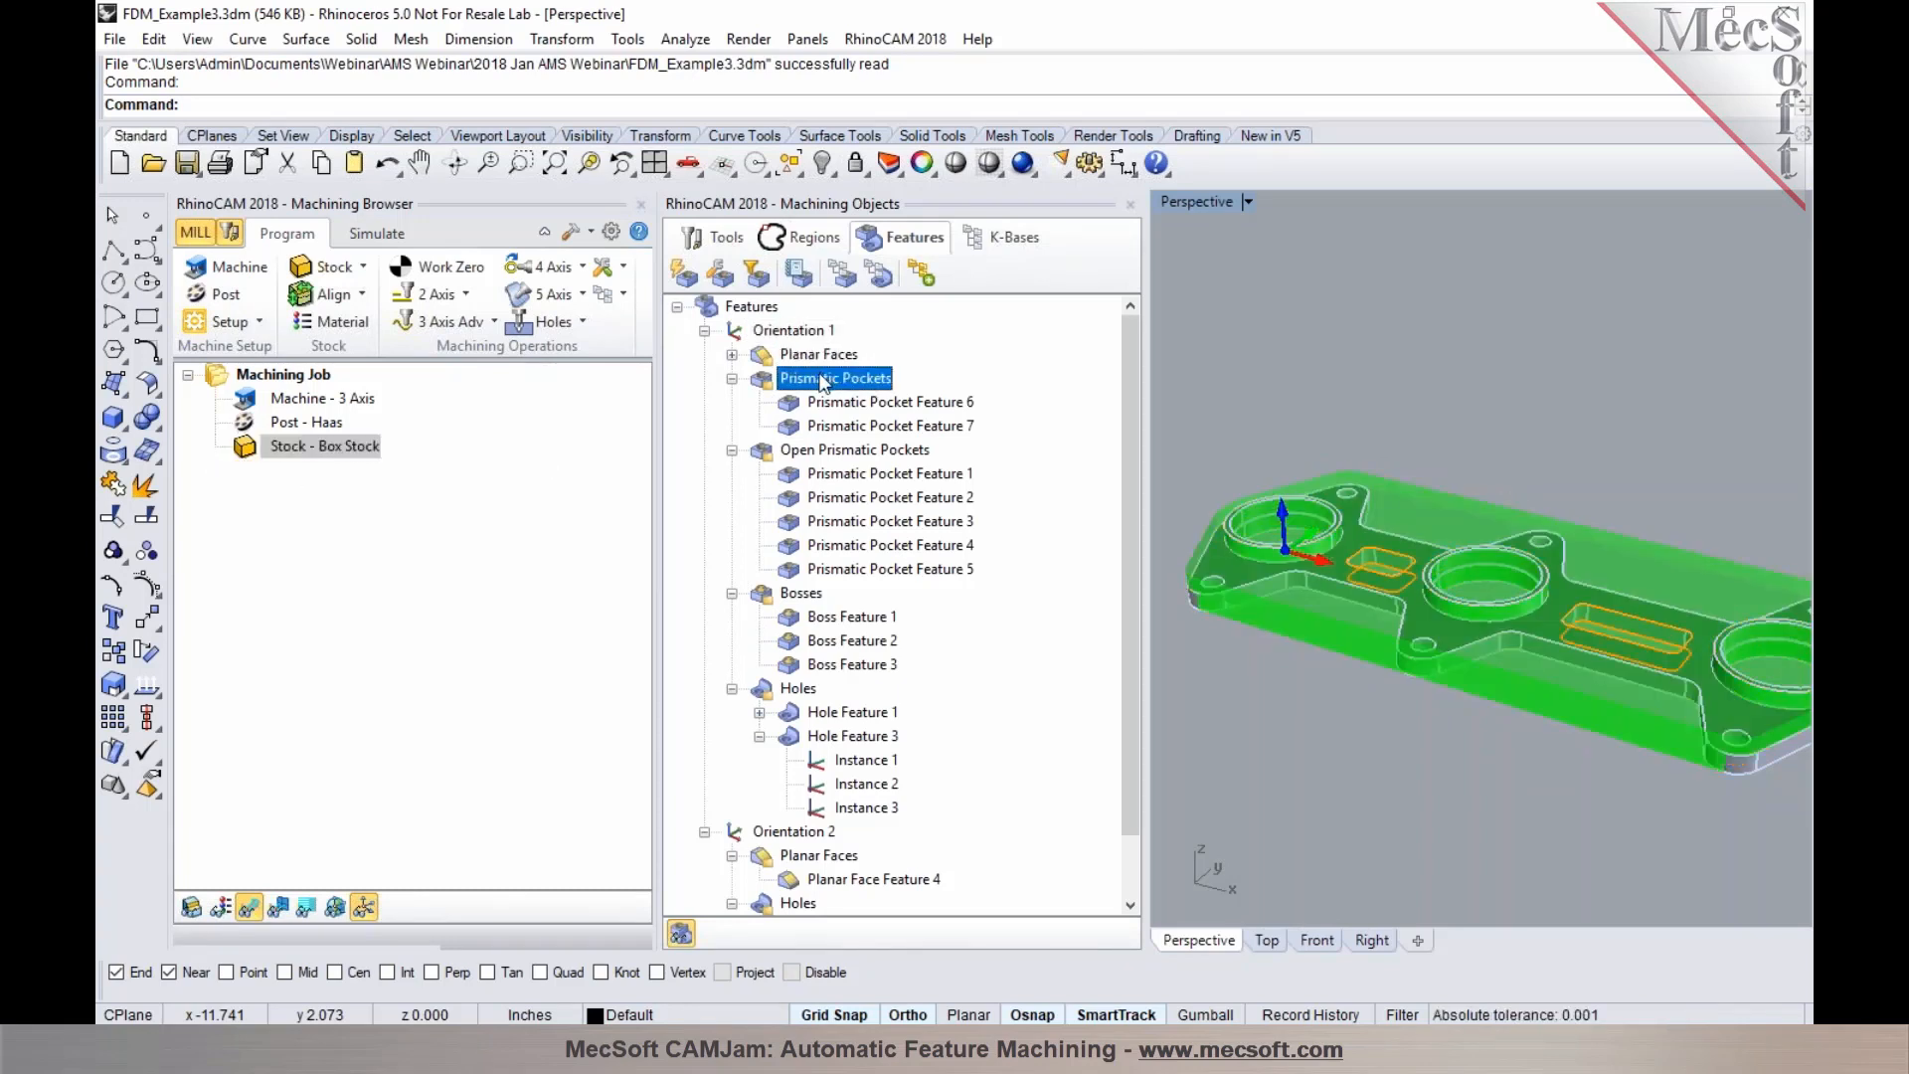
pyautogui.scroll(-3, 1299, 436)
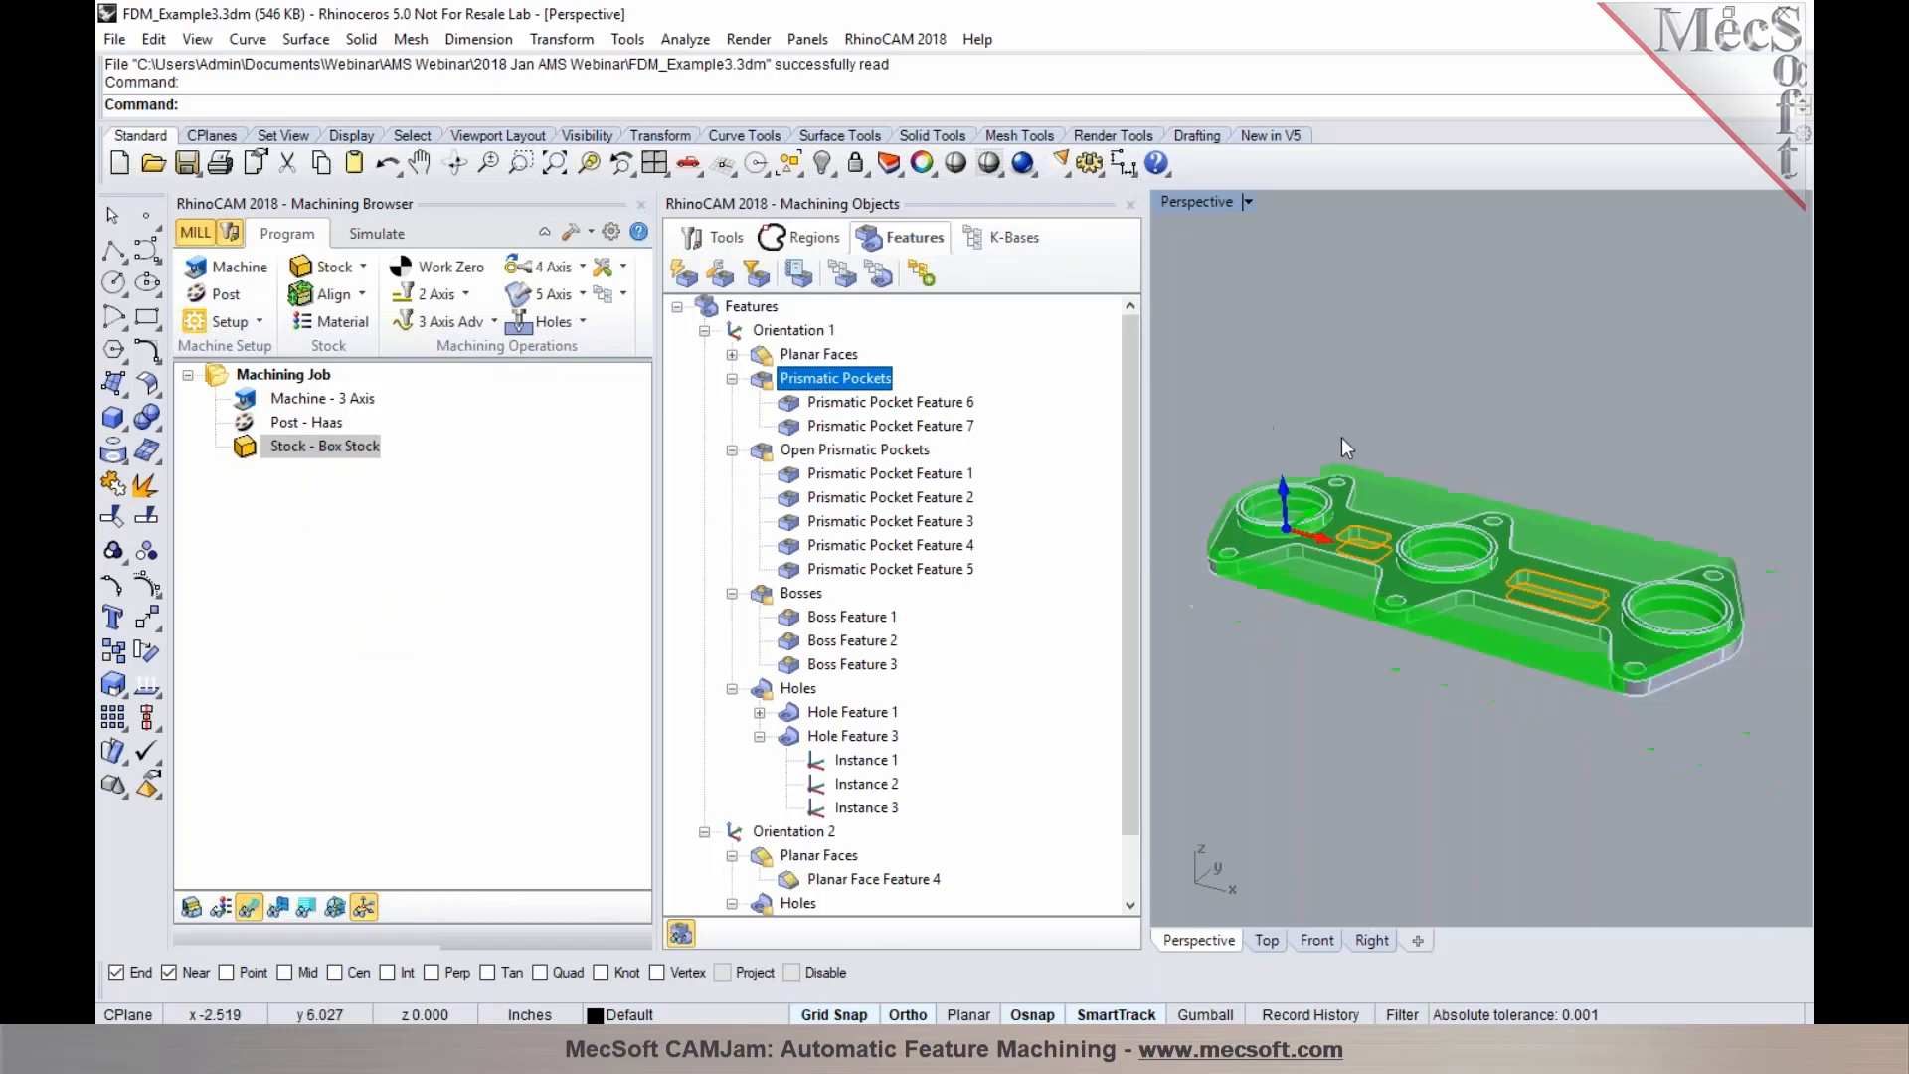
pyautogui.scroll(3, 1341, 433)
pyautogui.click(860, 476)
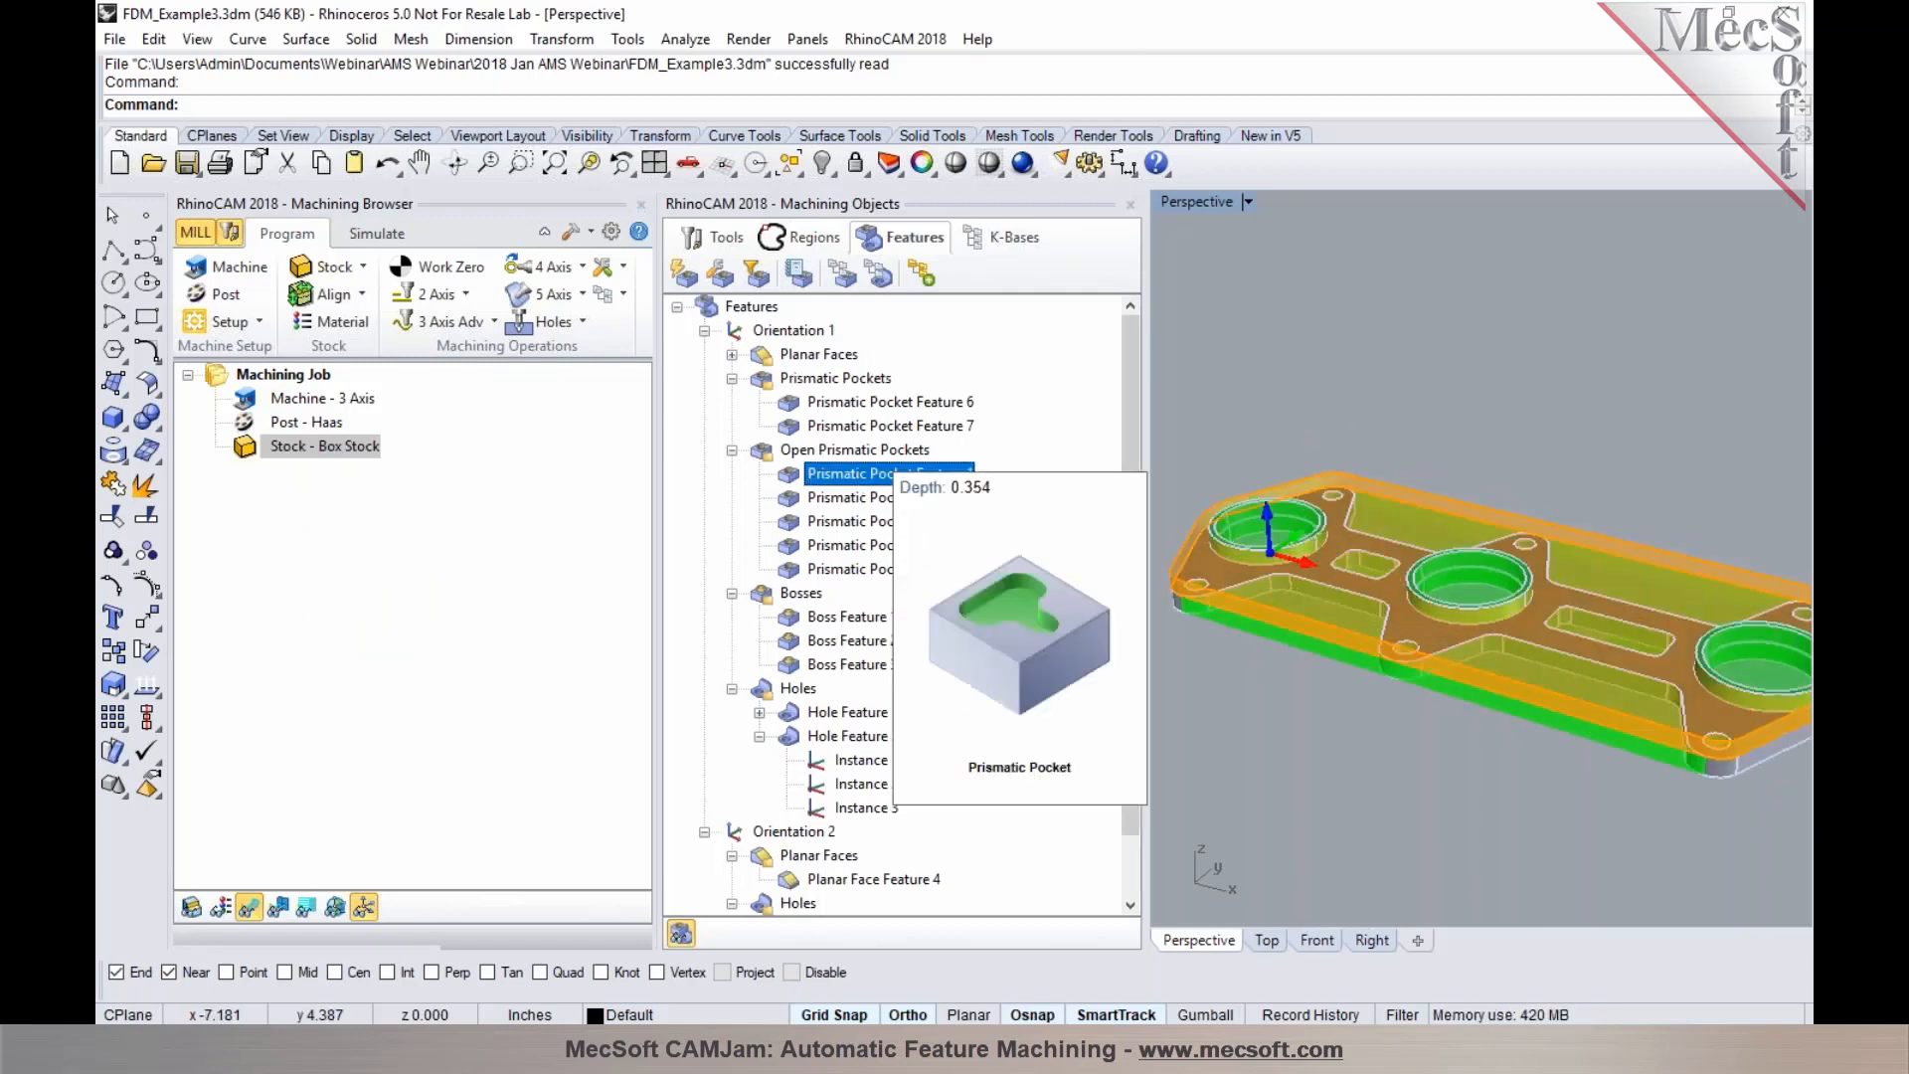
pyautogui.moveTo(857, 482)
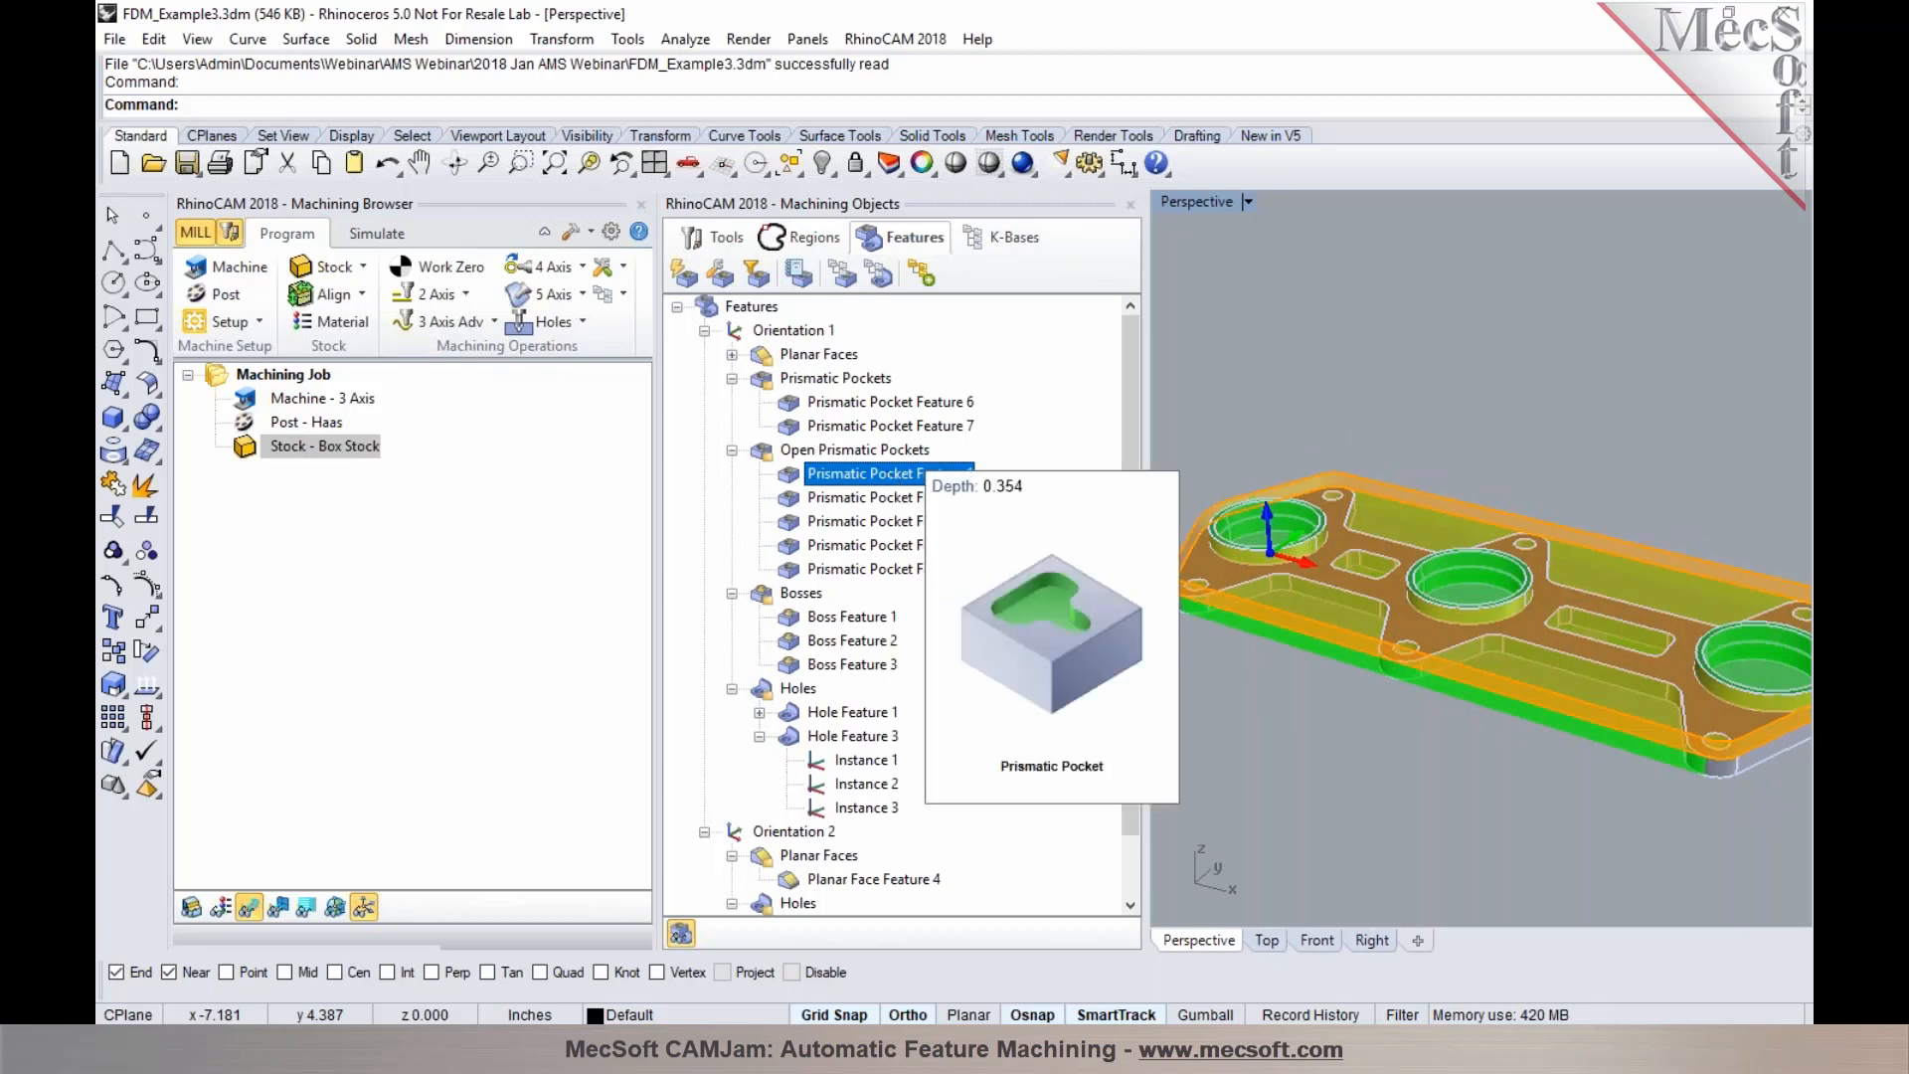
pyautogui.click(924, 280)
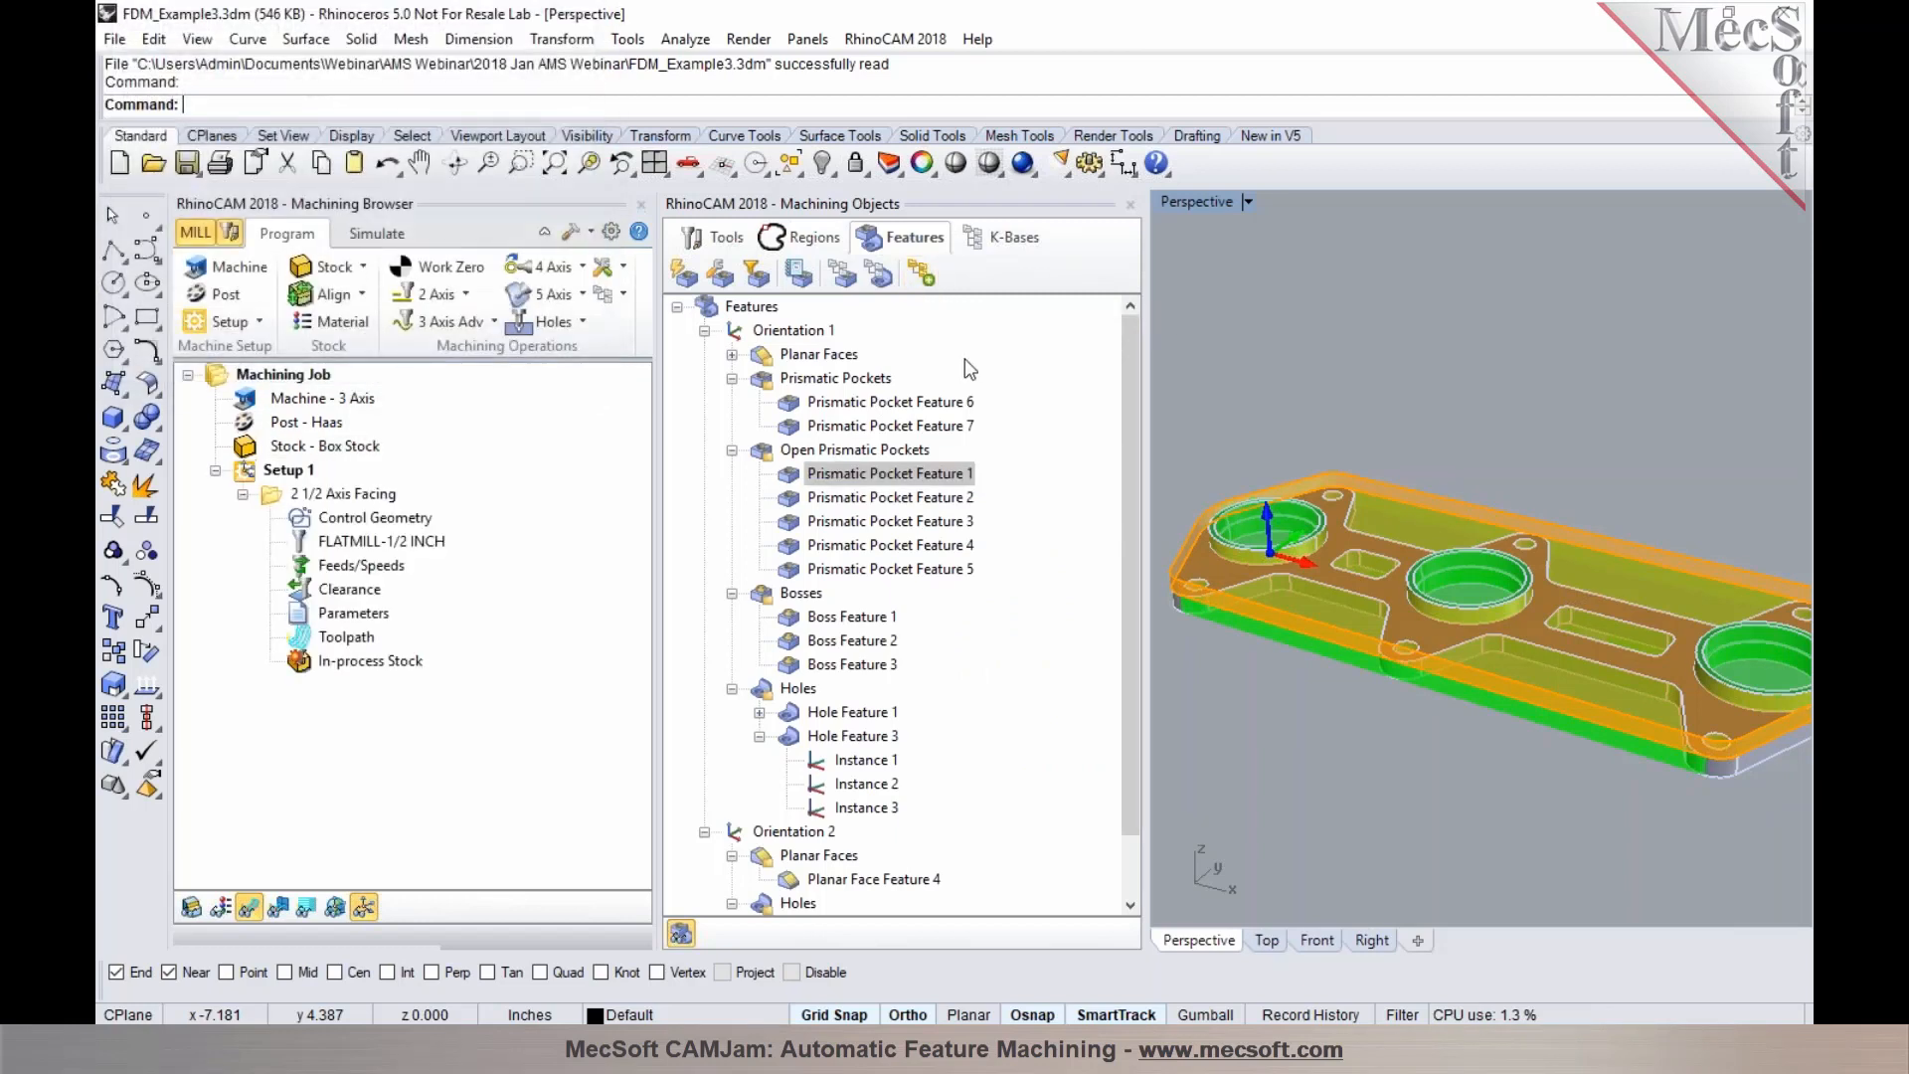
# Select the Prismatic Pockets feature group and run automatic feature machining on it to add its operations
pyautogui.click(270, 493)
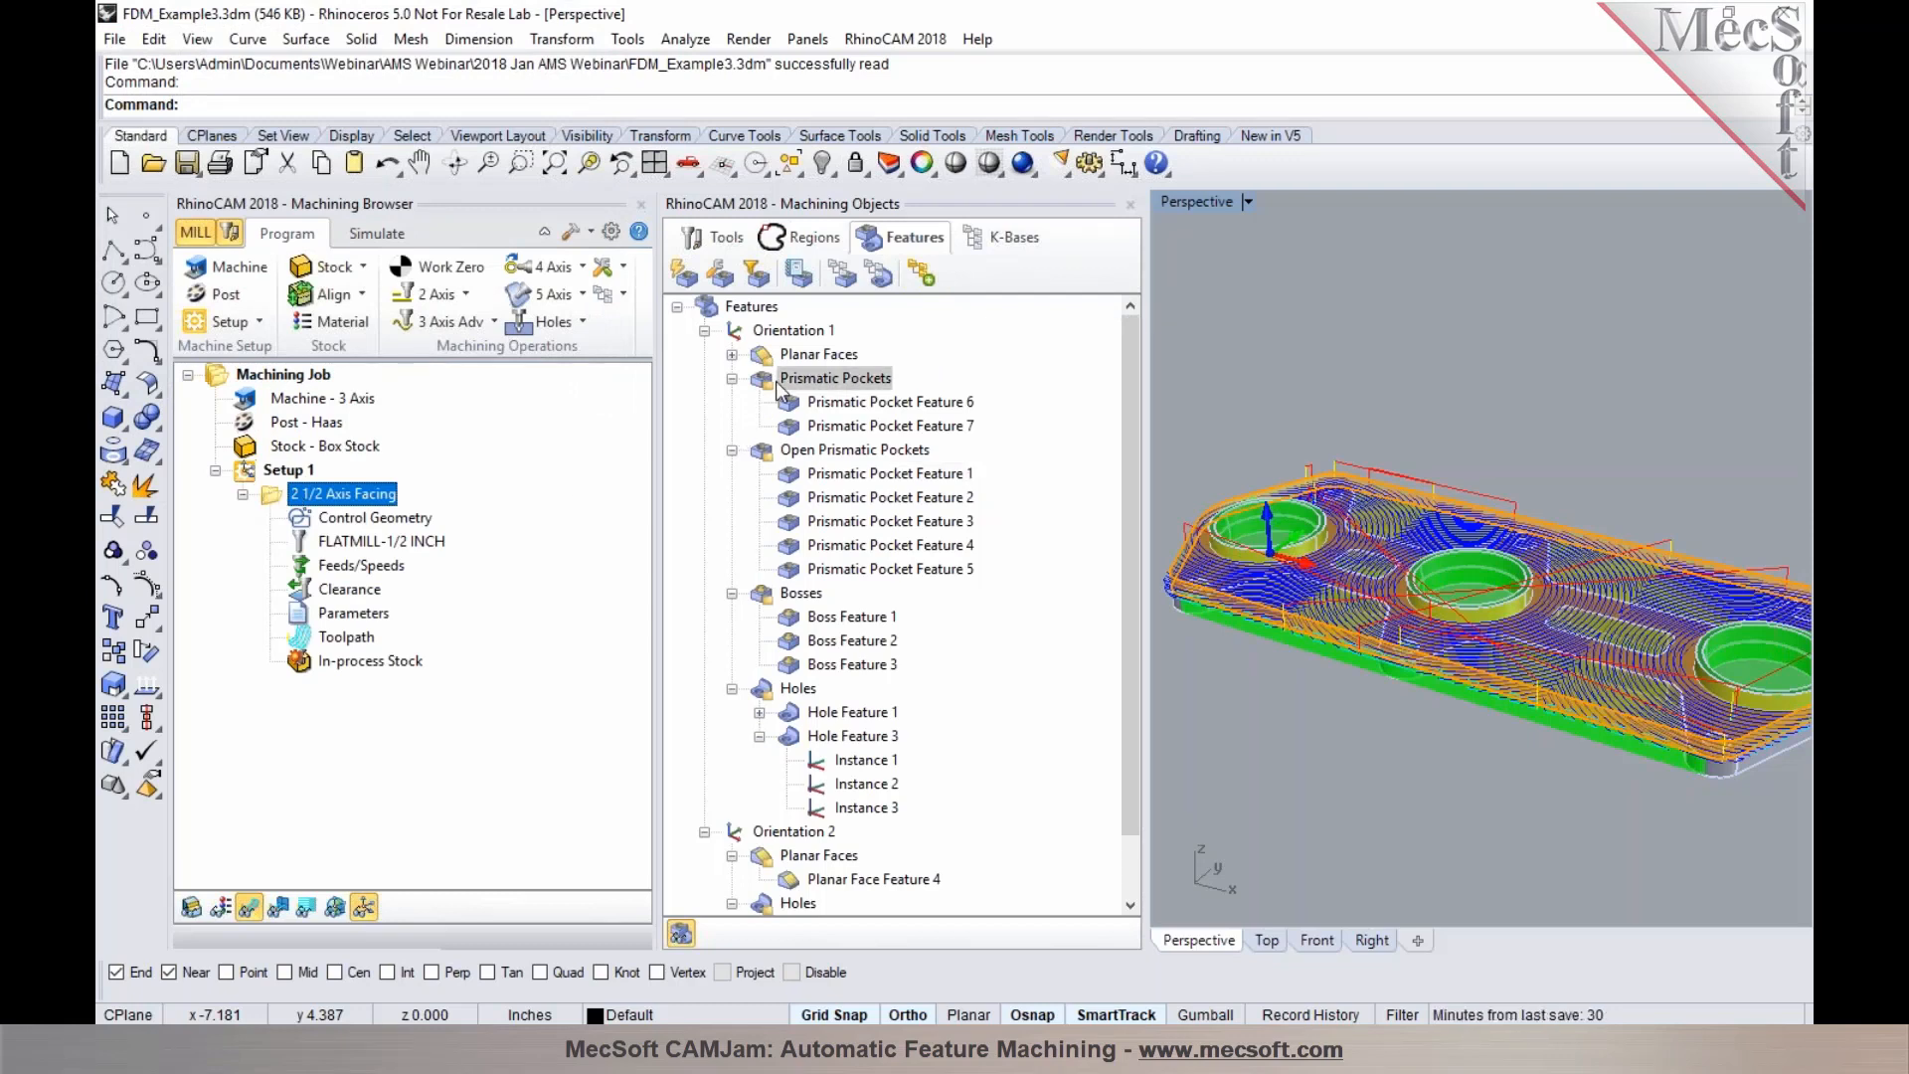
pyautogui.click(815, 377)
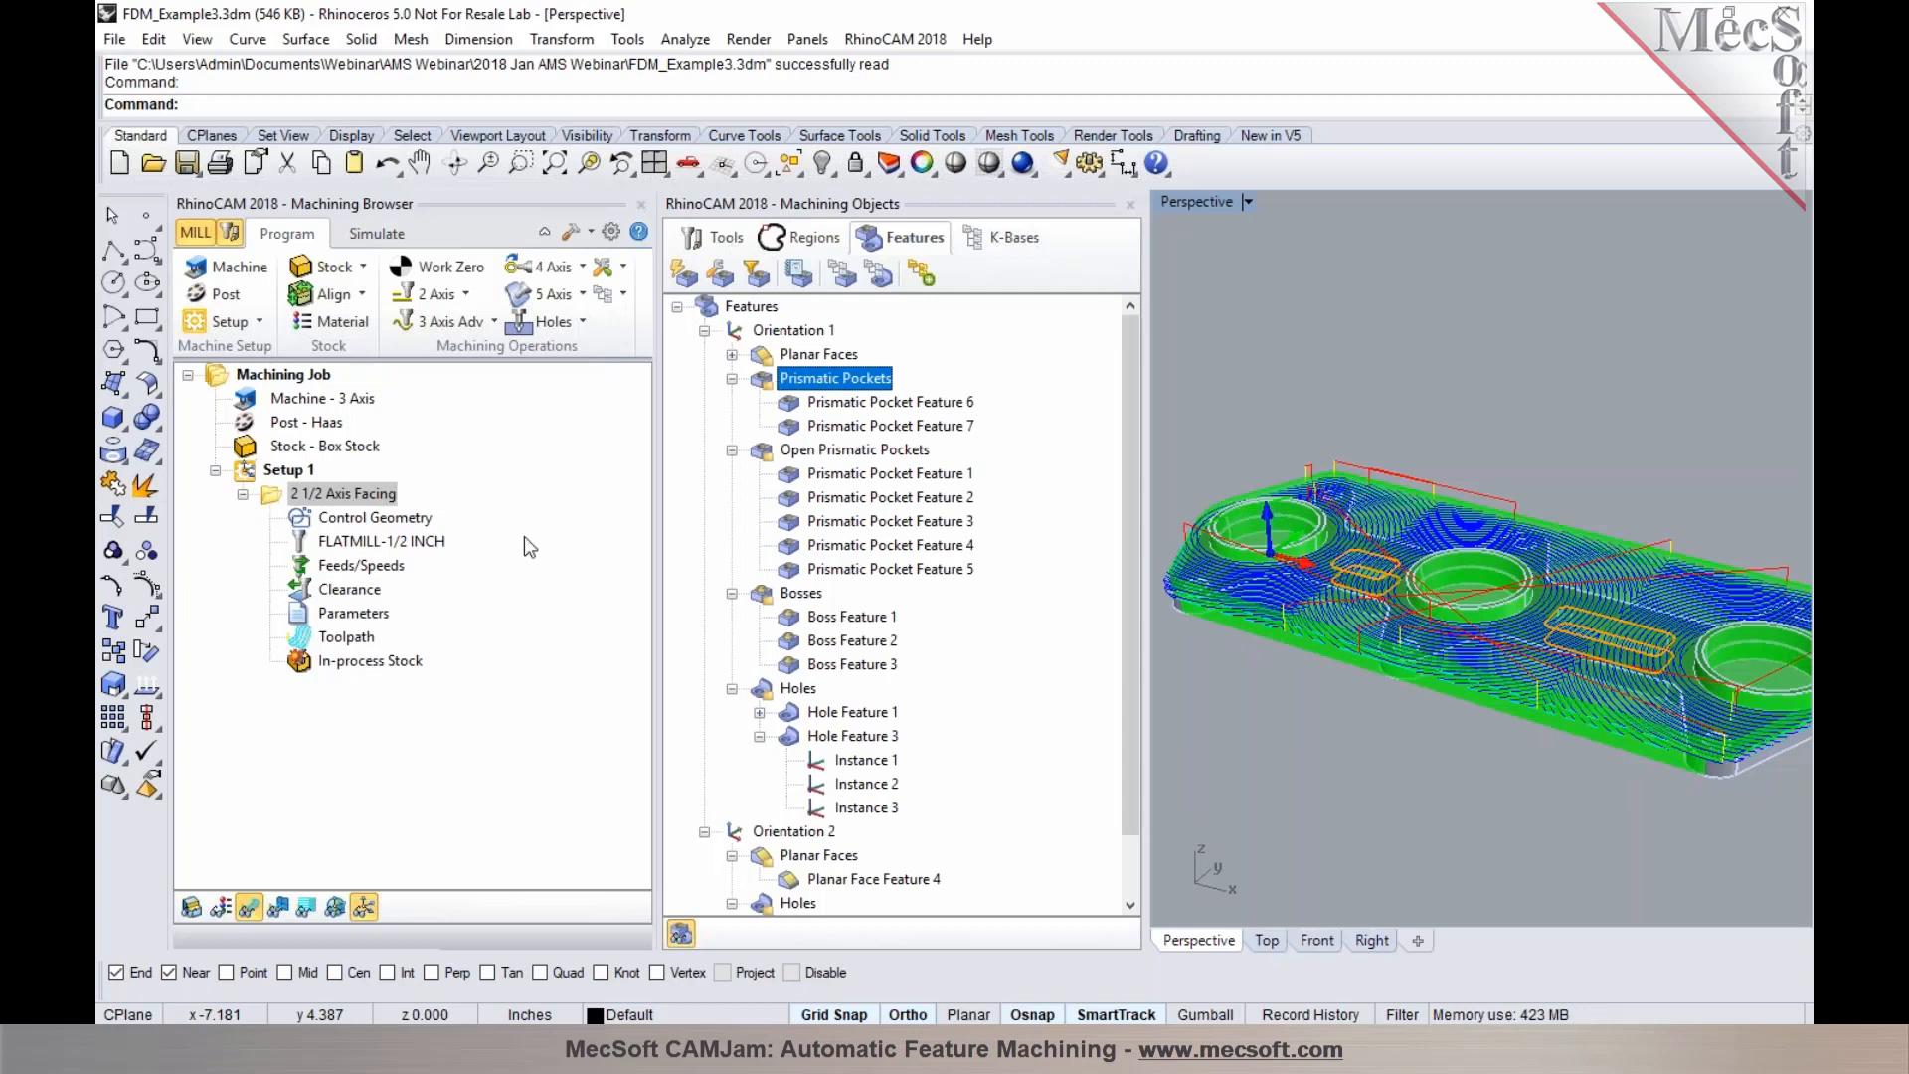
pyautogui.click(287, 471)
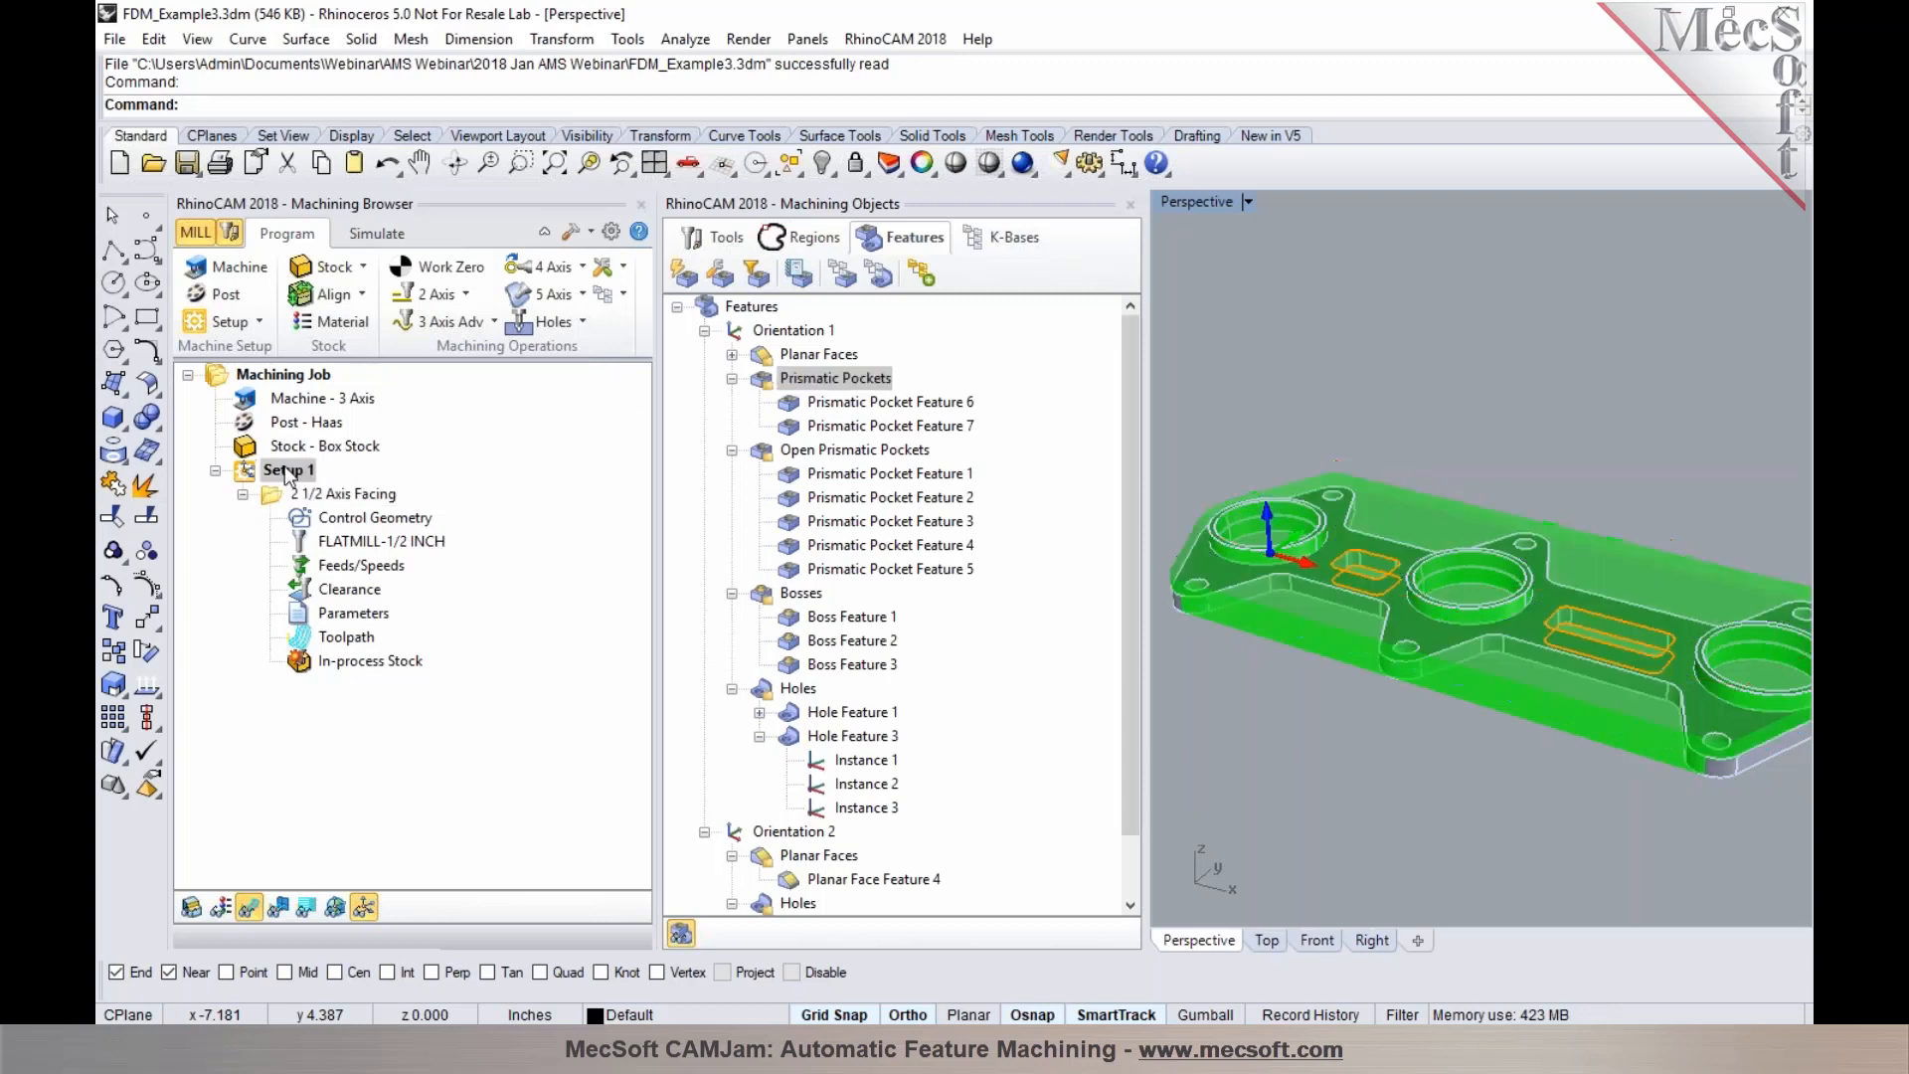
pyautogui.click(763, 382)
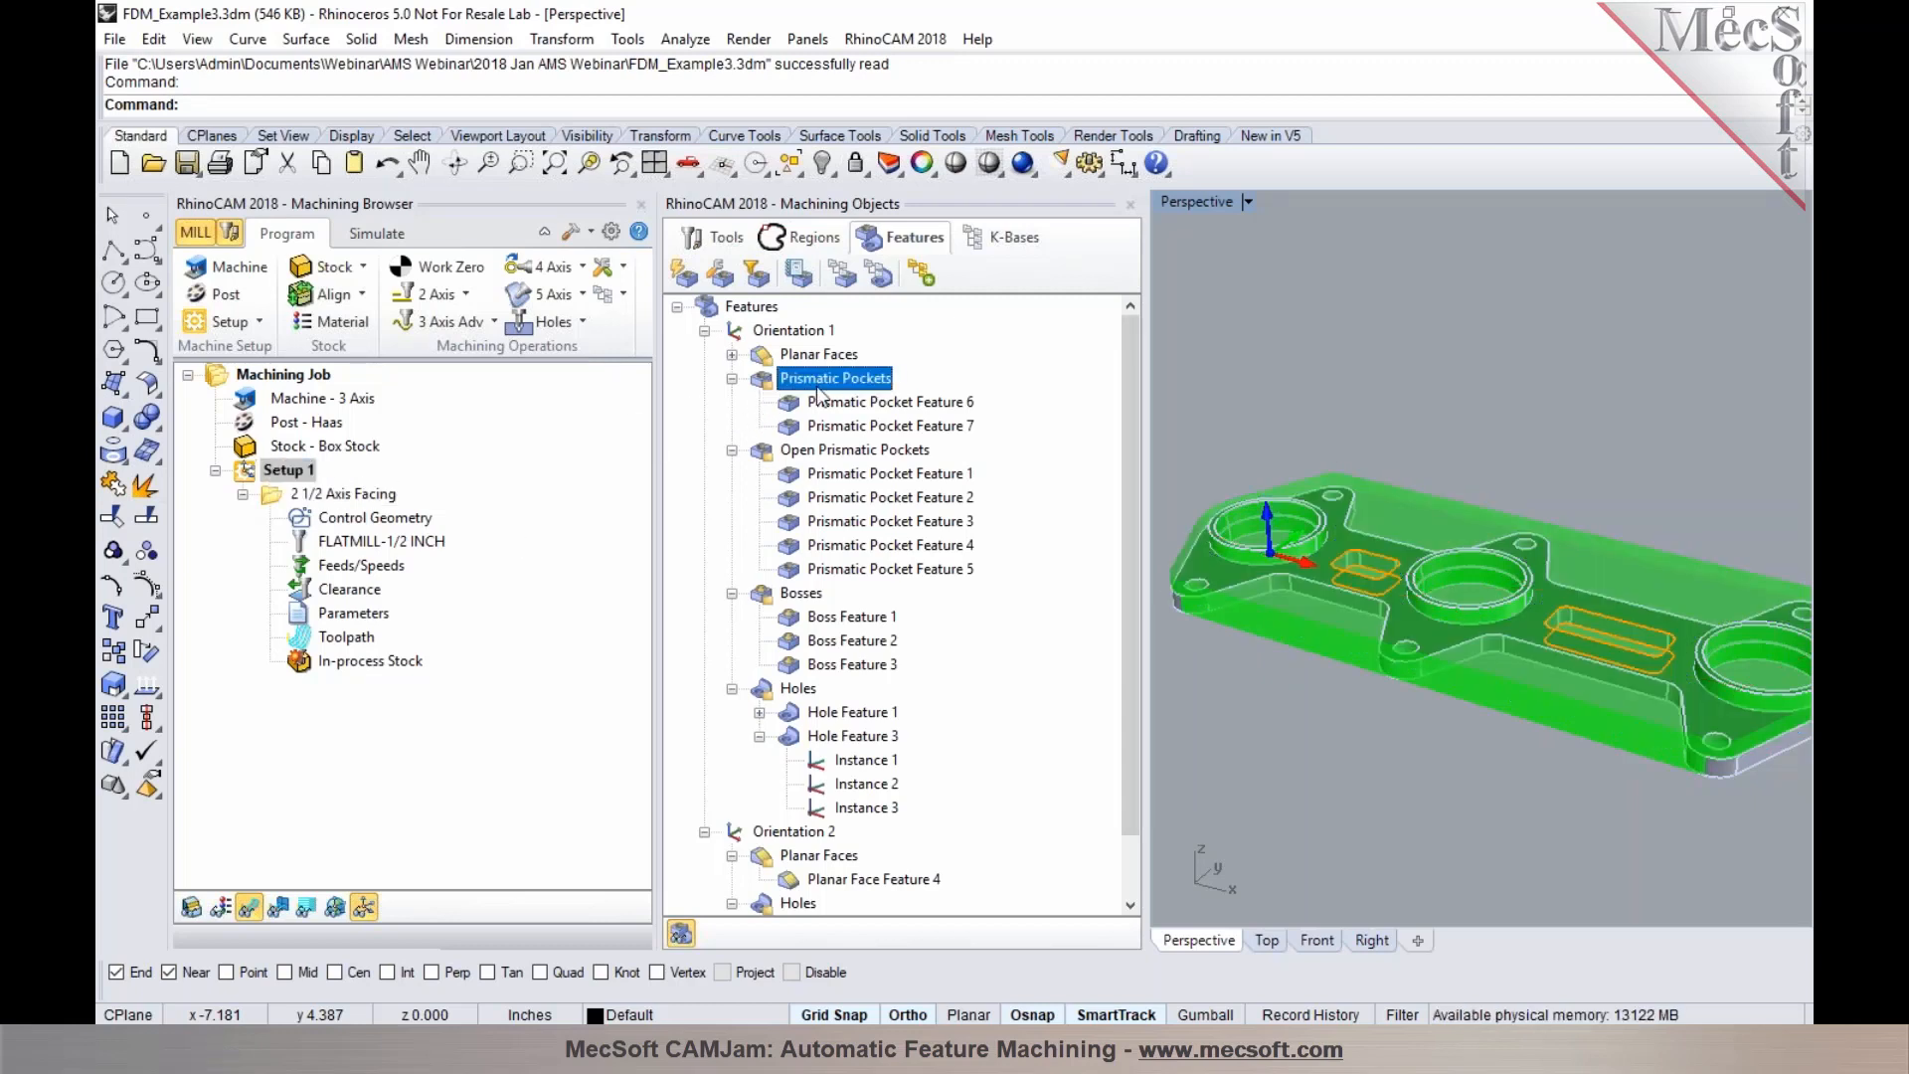
pyautogui.click(921, 273)
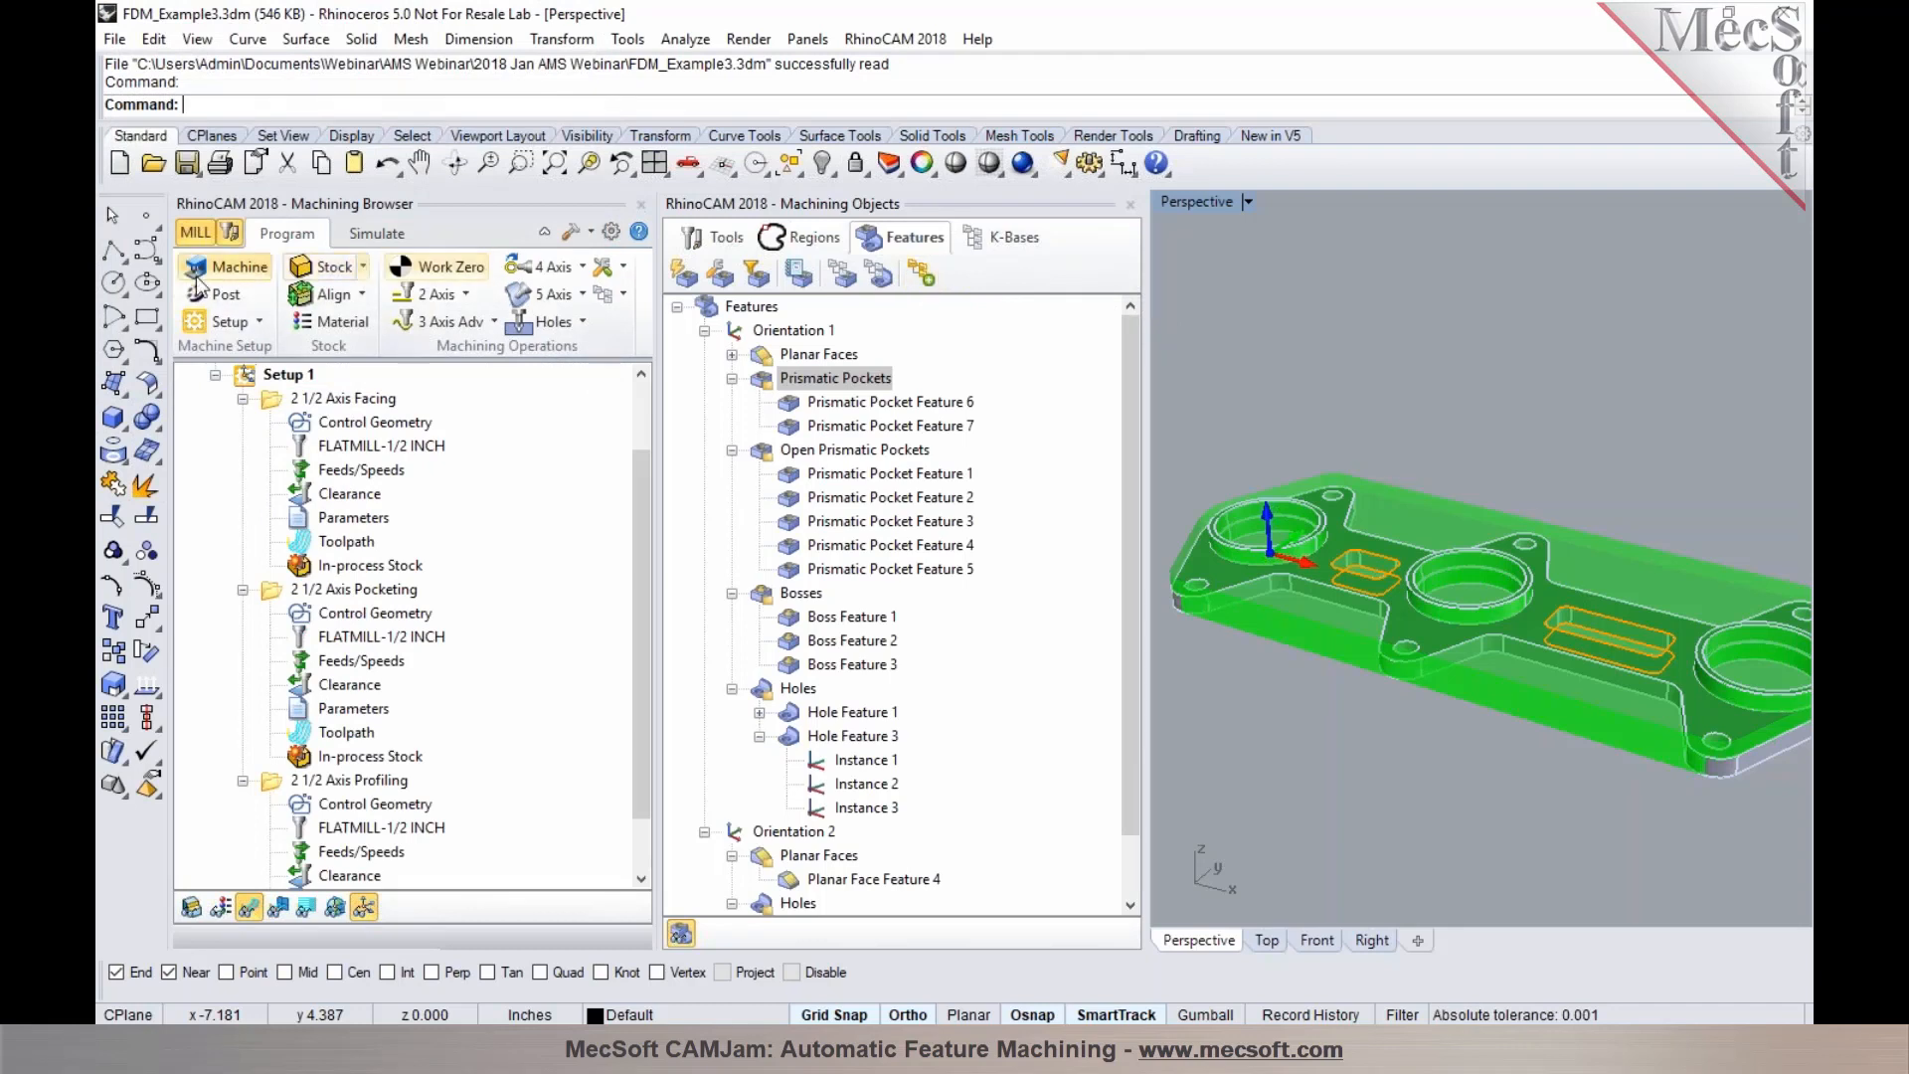
# Examine the new pocketing and profiling toolpaths on the prismatic pockets, then open the Feature Types Detected image in Photos
pyautogui.doubleClick(275, 519)
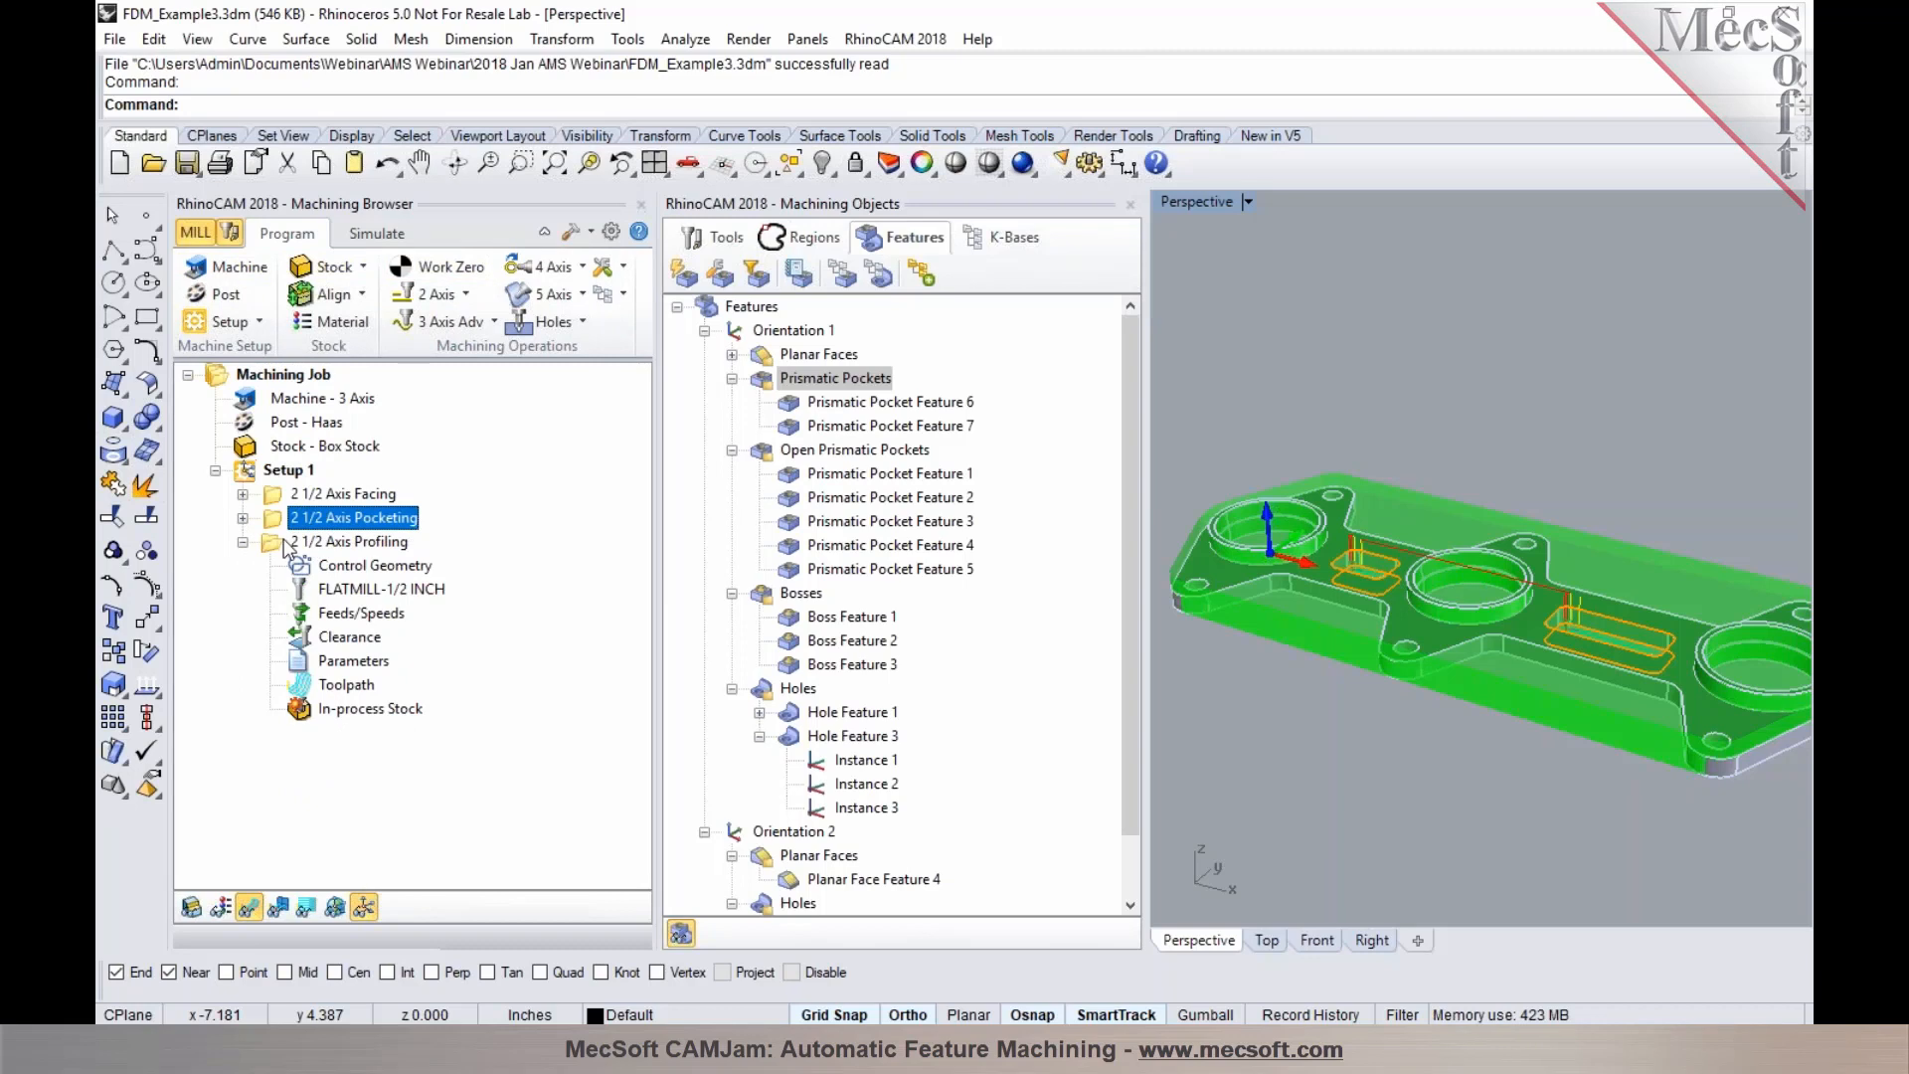
pyautogui.moveTo(1322, 869); pyautogui.dragTo(1332, 784, button='right')
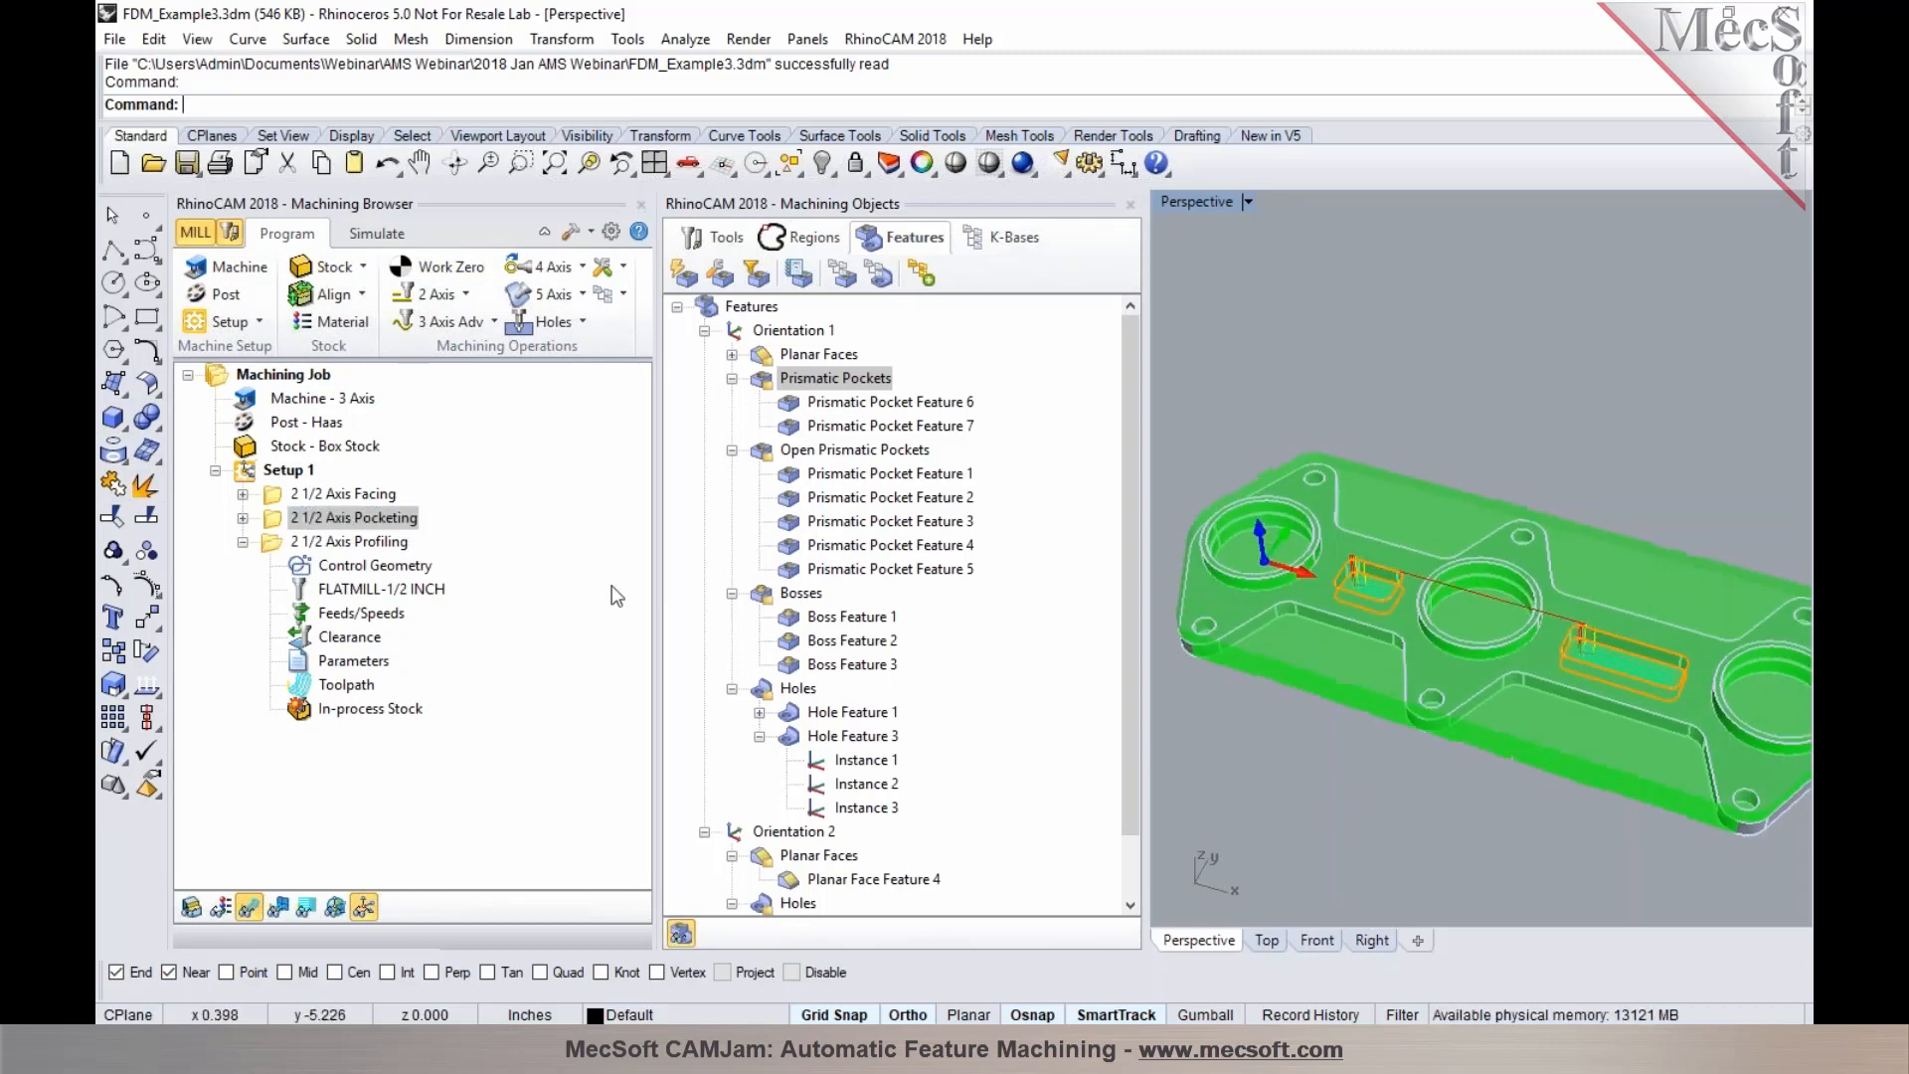
pyautogui.click(356, 543)
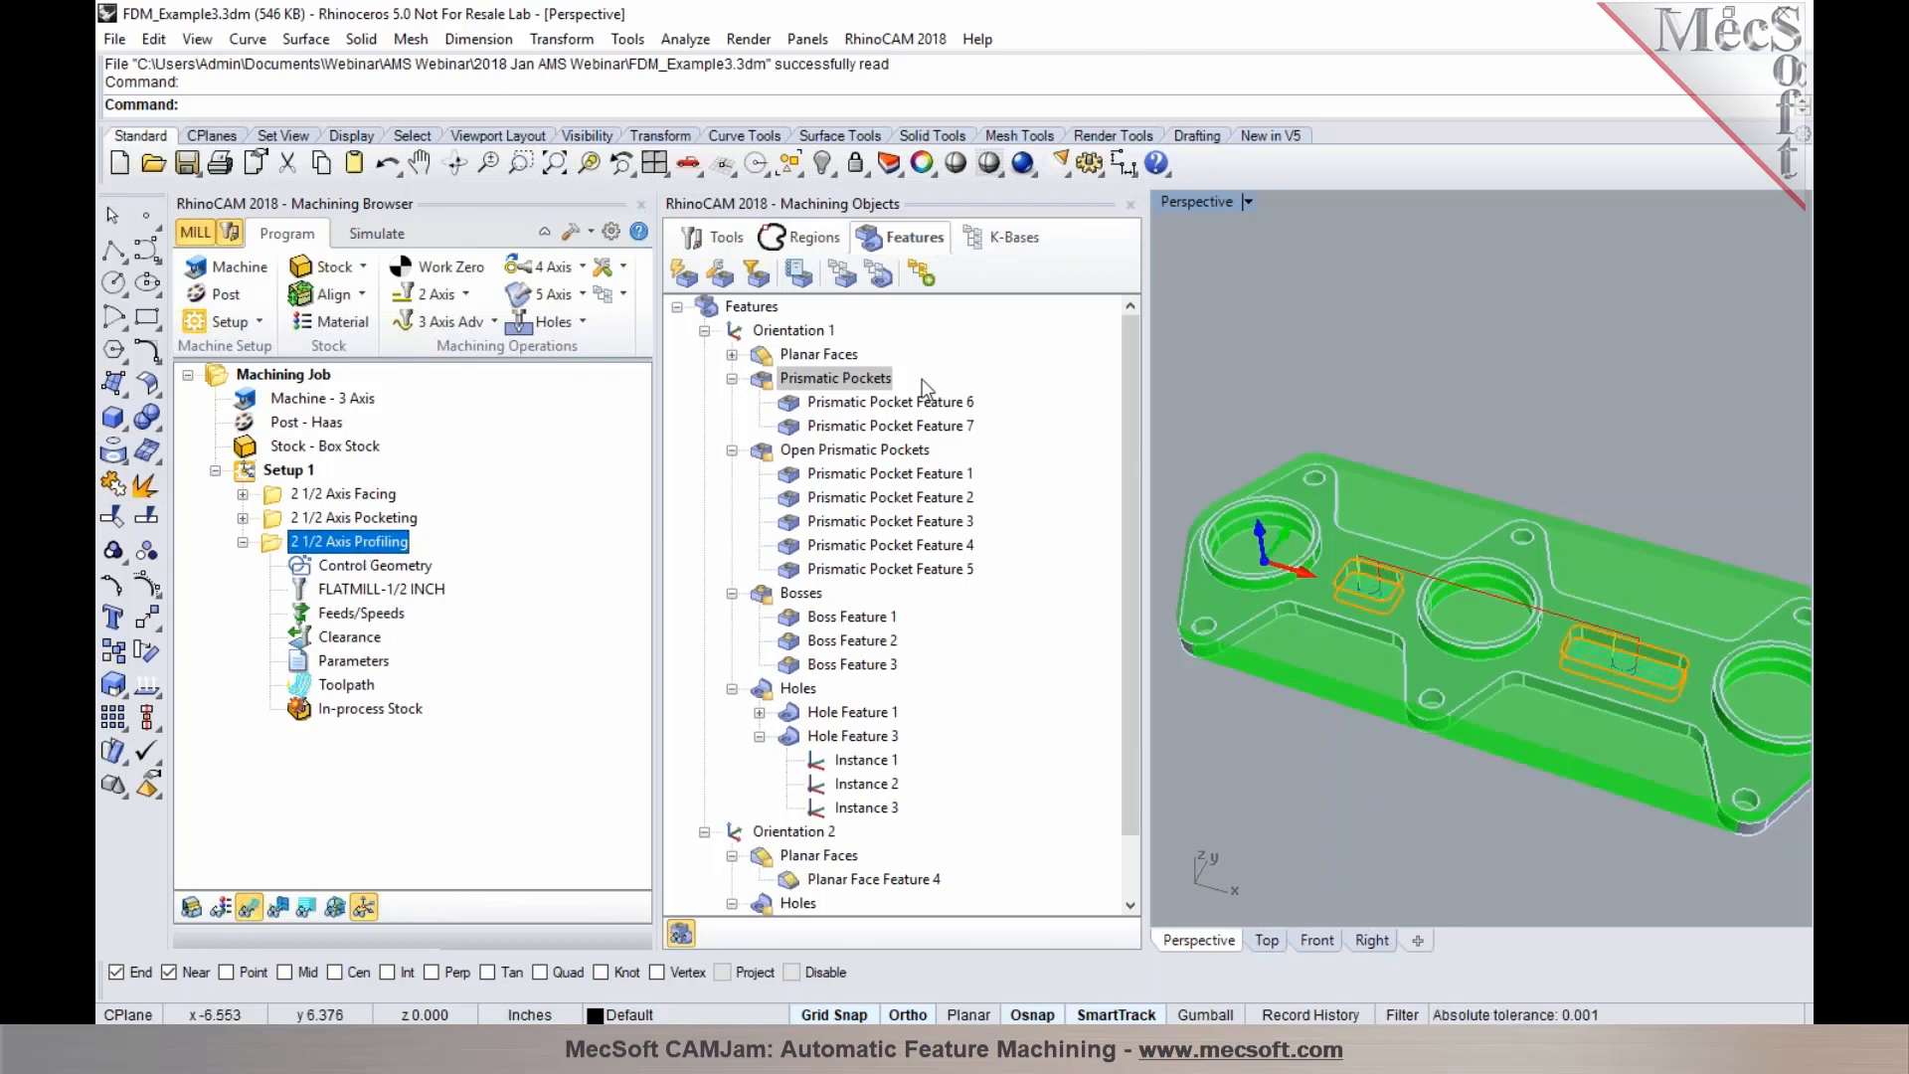
pyautogui.click(793, 334)
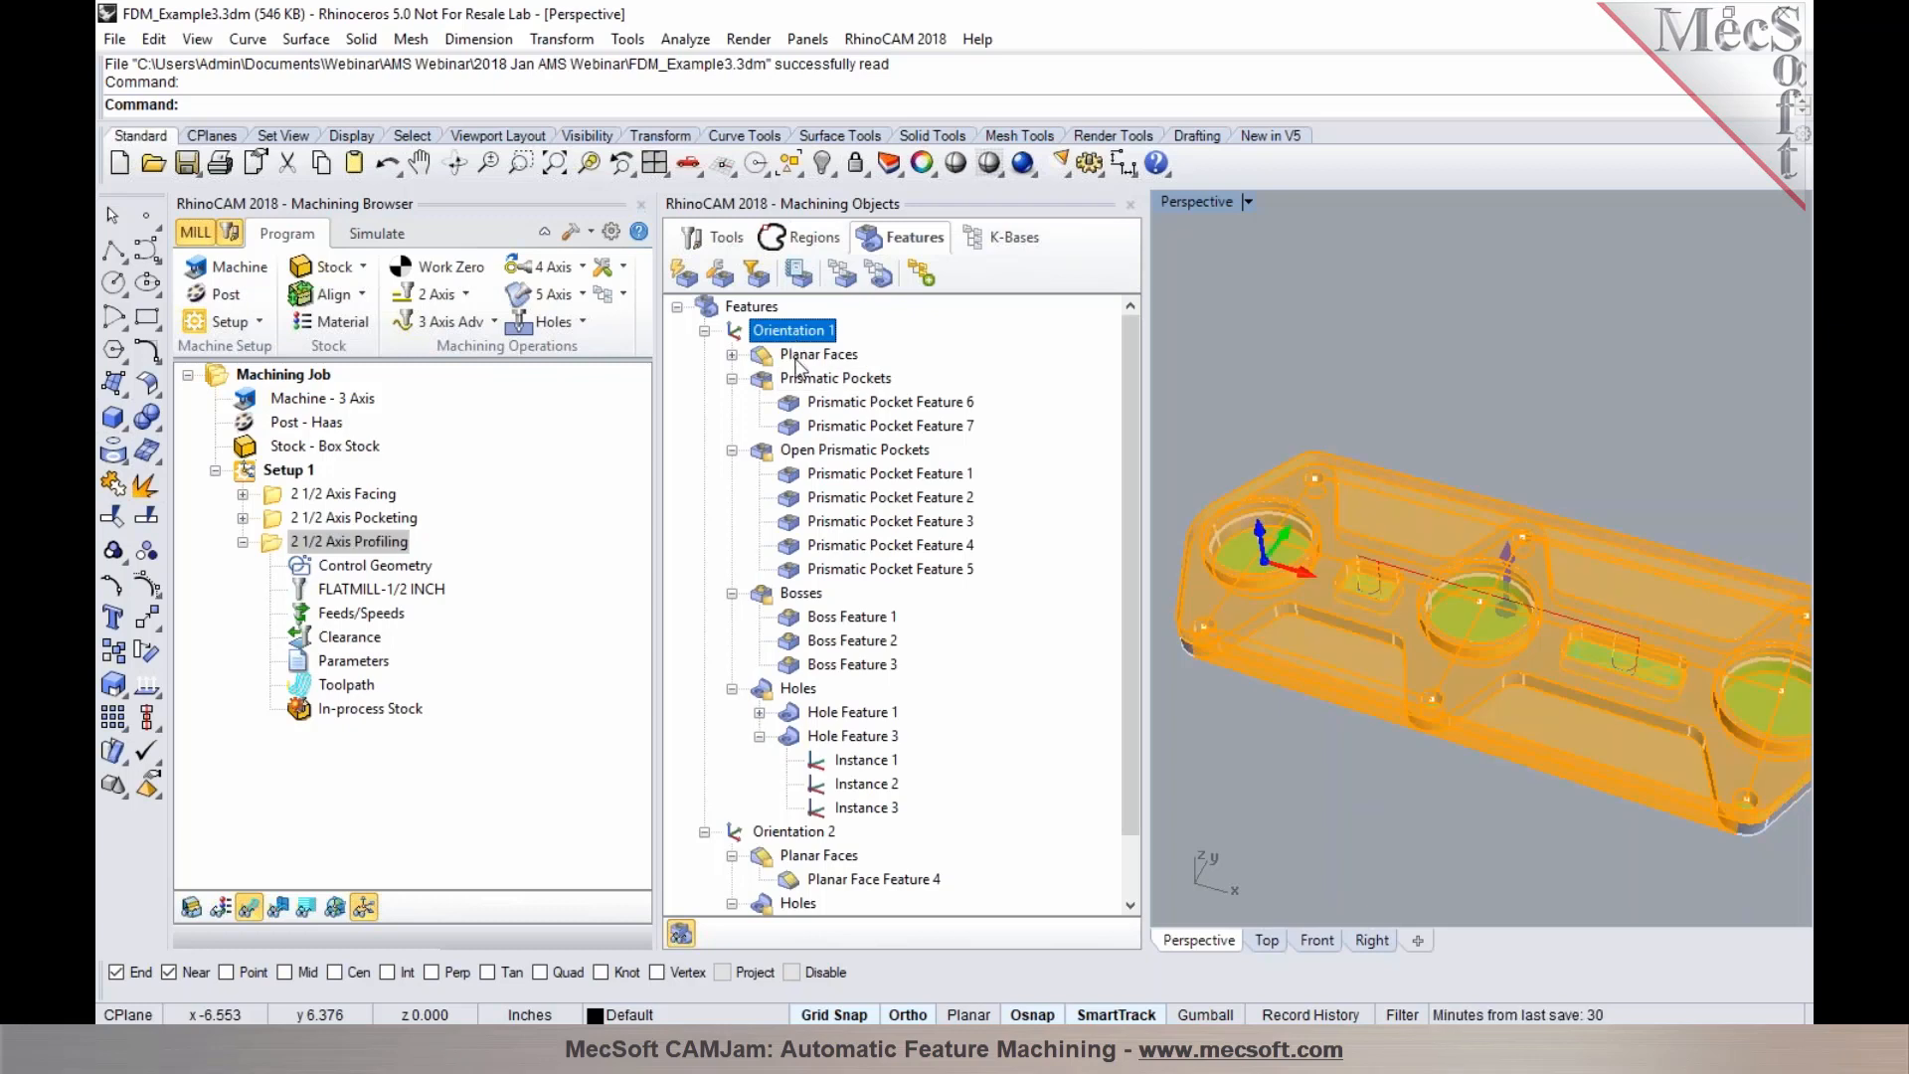
pyautogui.click(795, 380)
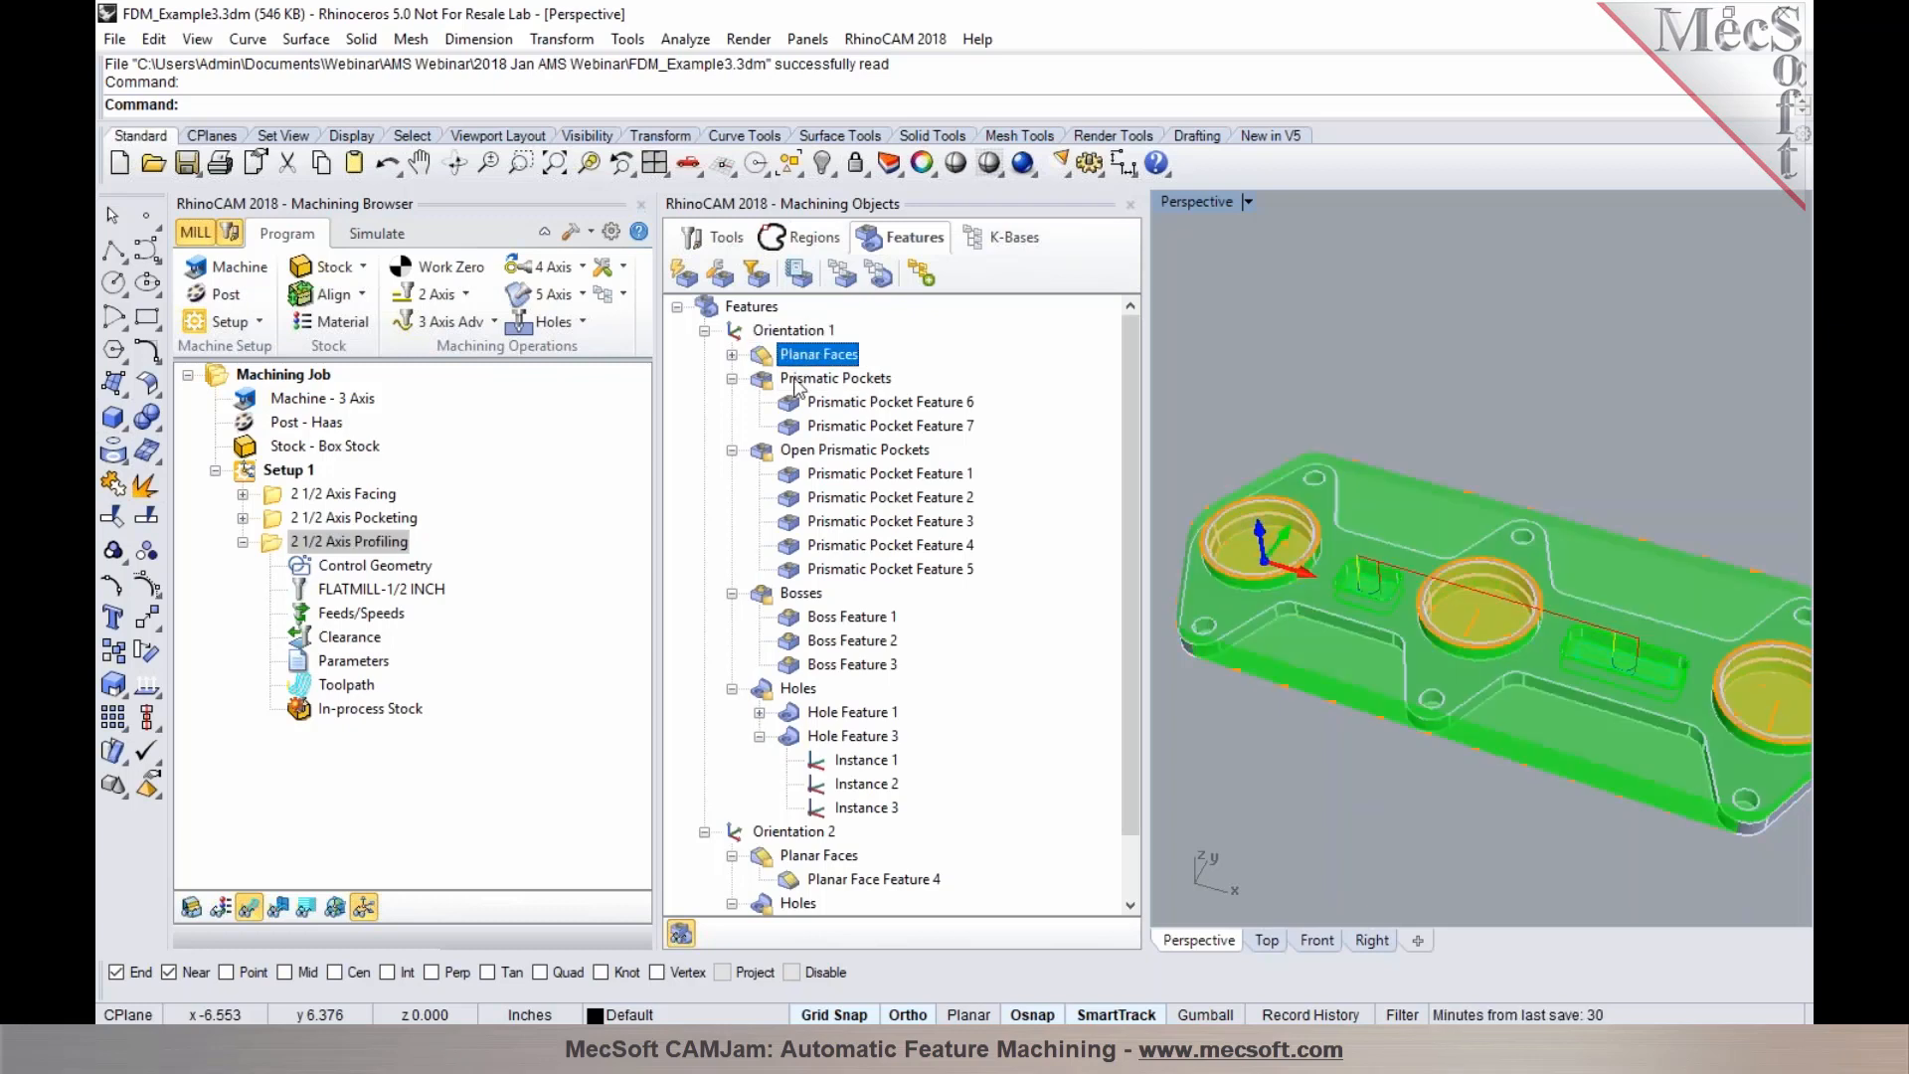
pyautogui.click(732, 379)
pyautogui.click(1192, 384)
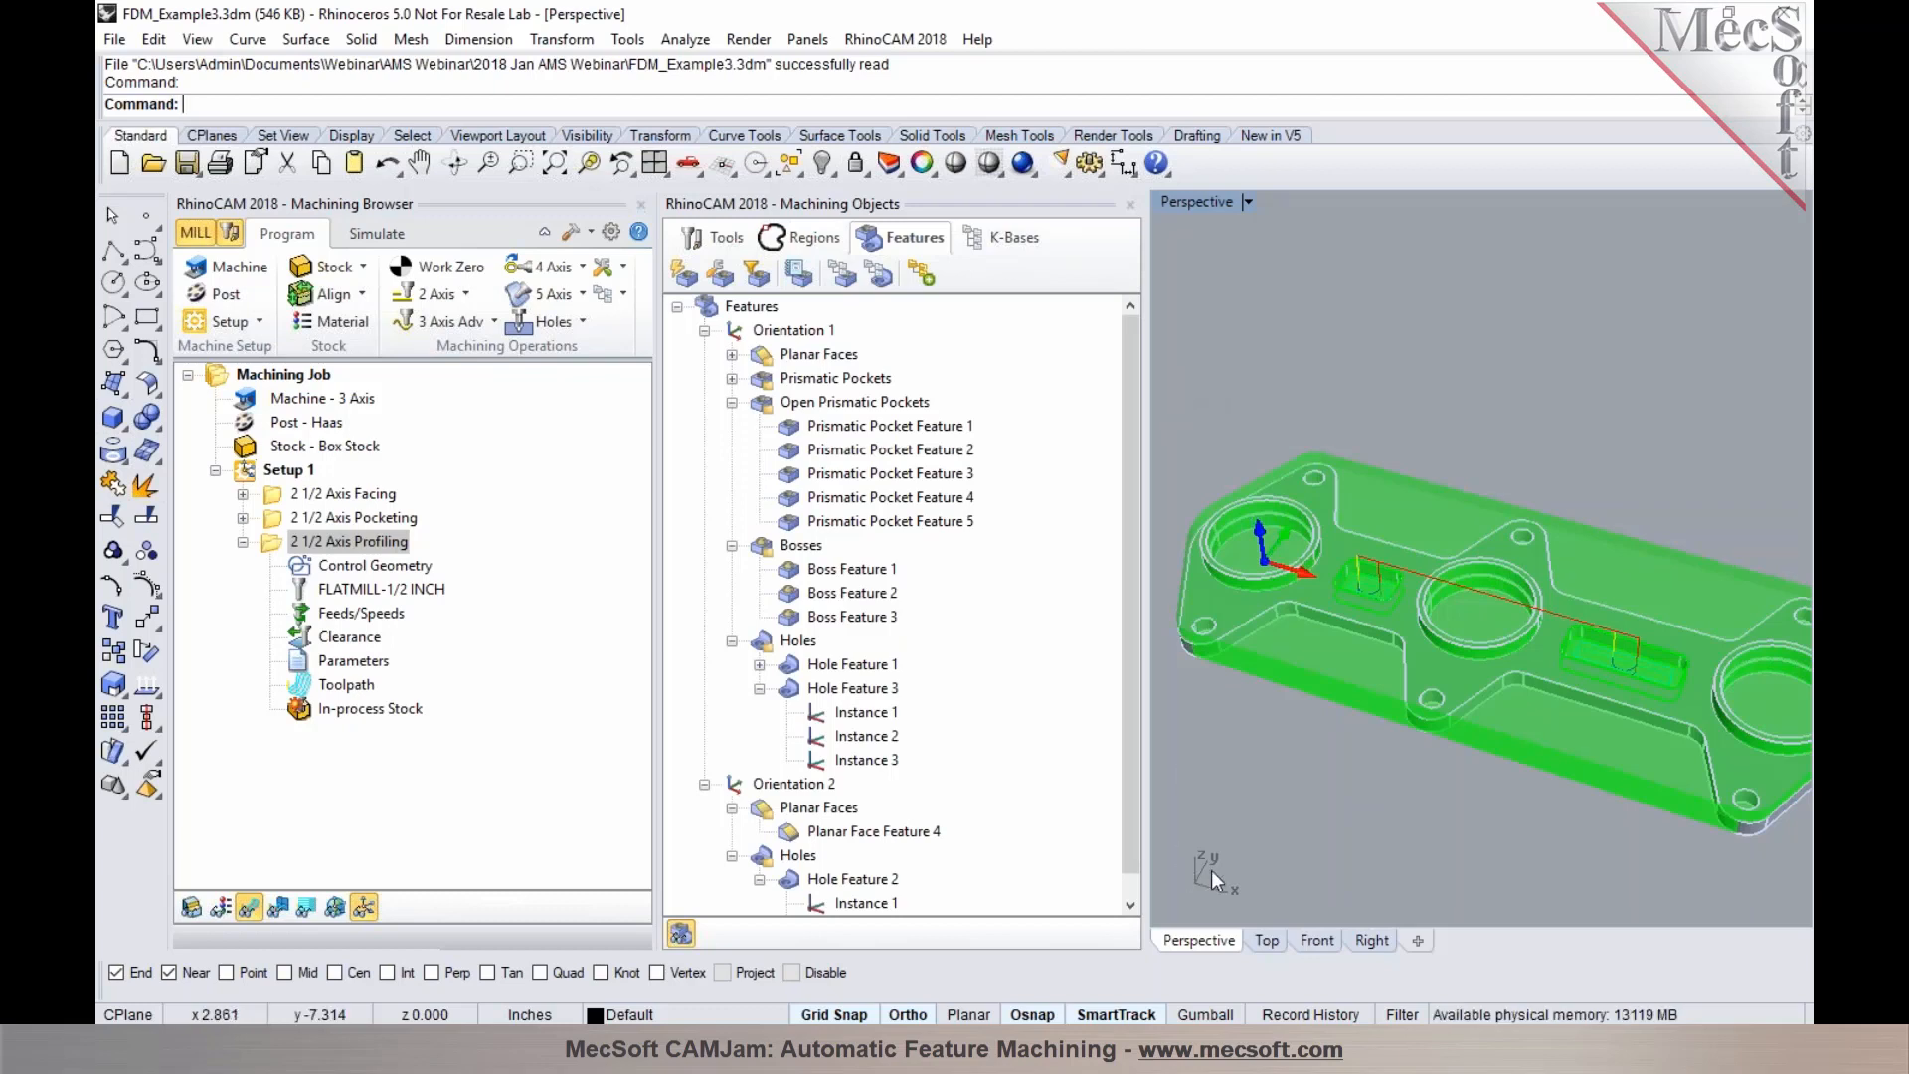
pyautogui.click(1119, 1053)
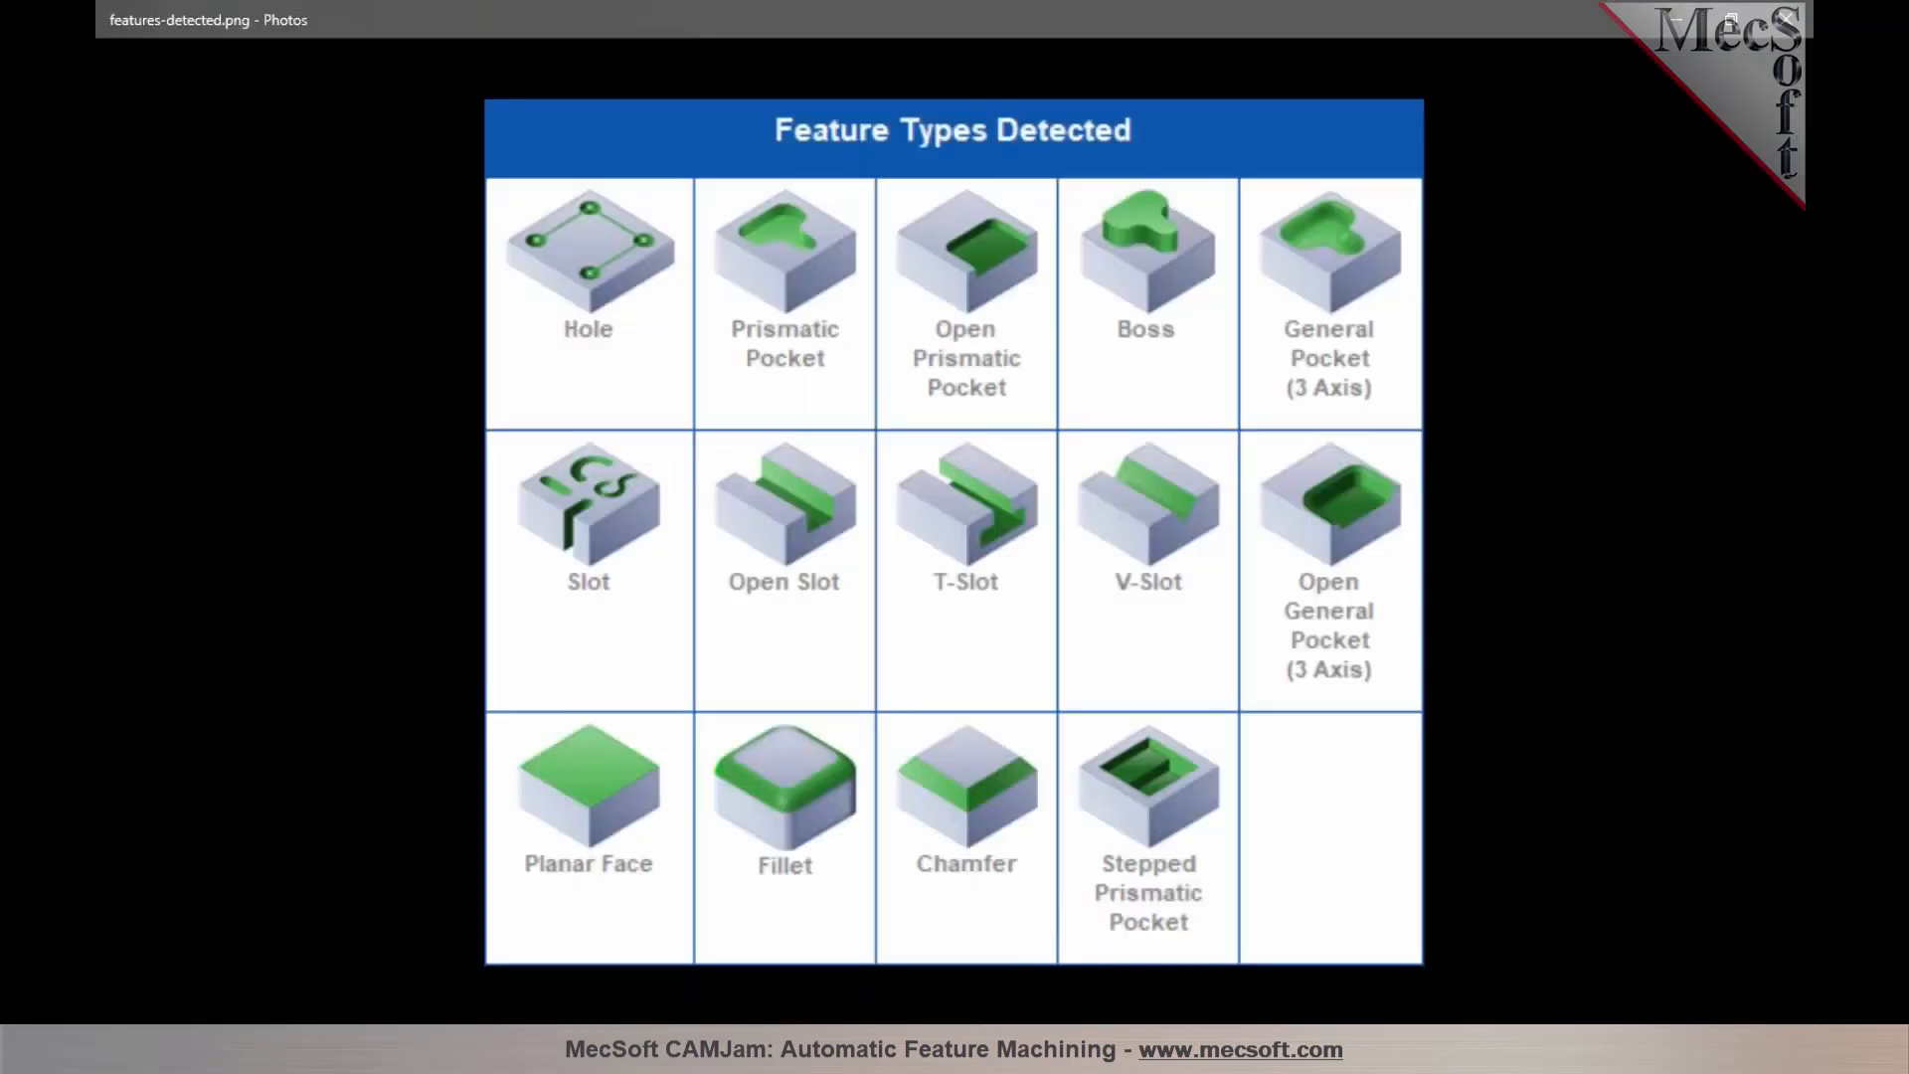
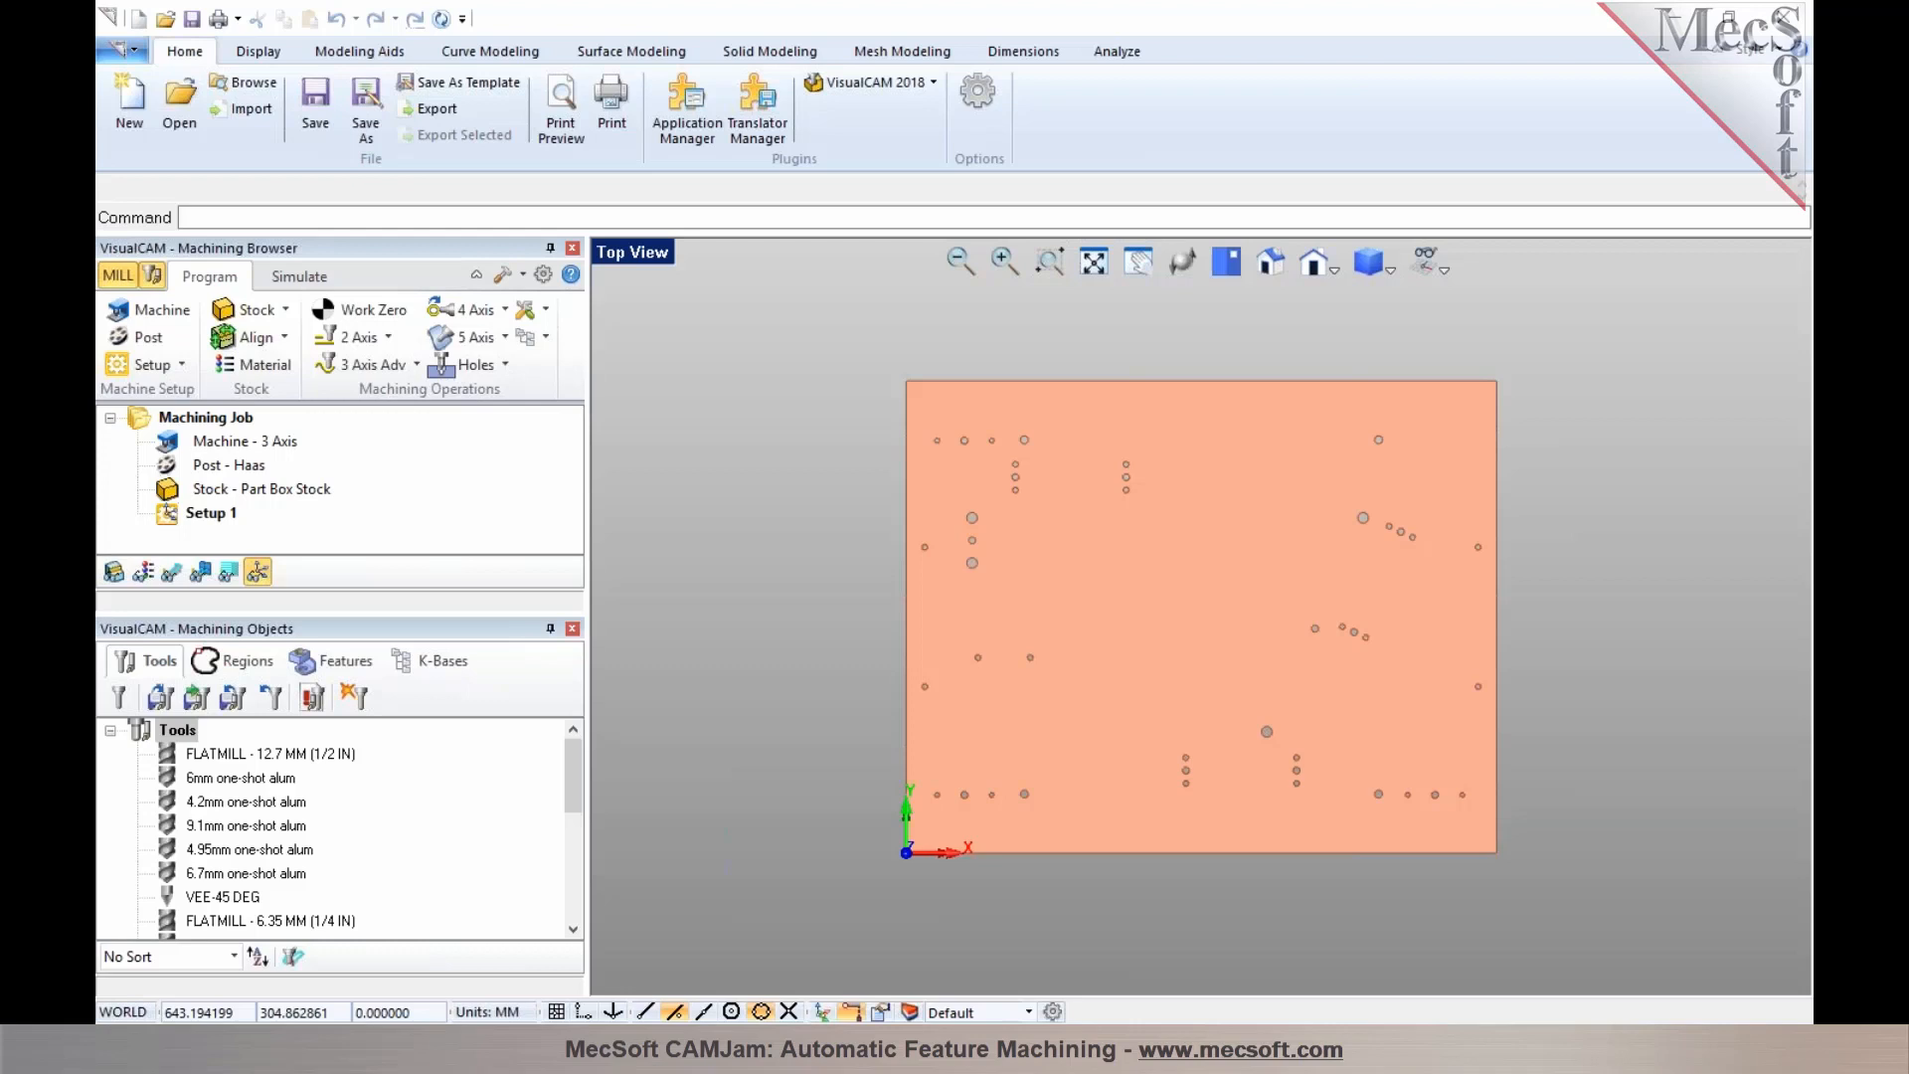
# Run automatic feature detection on the part from the Machining Objects features list
pyautogui.moveTo(1129, 665)
pyautogui.mouseDown(button='middle')
pyautogui.moveTo(1141, 641)
pyautogui.moveTo(1103, 623)
pyautogui.moveTo(1083, 618)
pyautogui.moveTo(1099, 644)
pyautogui.moveTo(1075, 647)
pyautogui.moveTo(1085, 608)
pyautogui.moveTo(1100, 624)
pyautogui.mouseUp(button='middle')
pyautogui.scroll(2, 1061, 503)
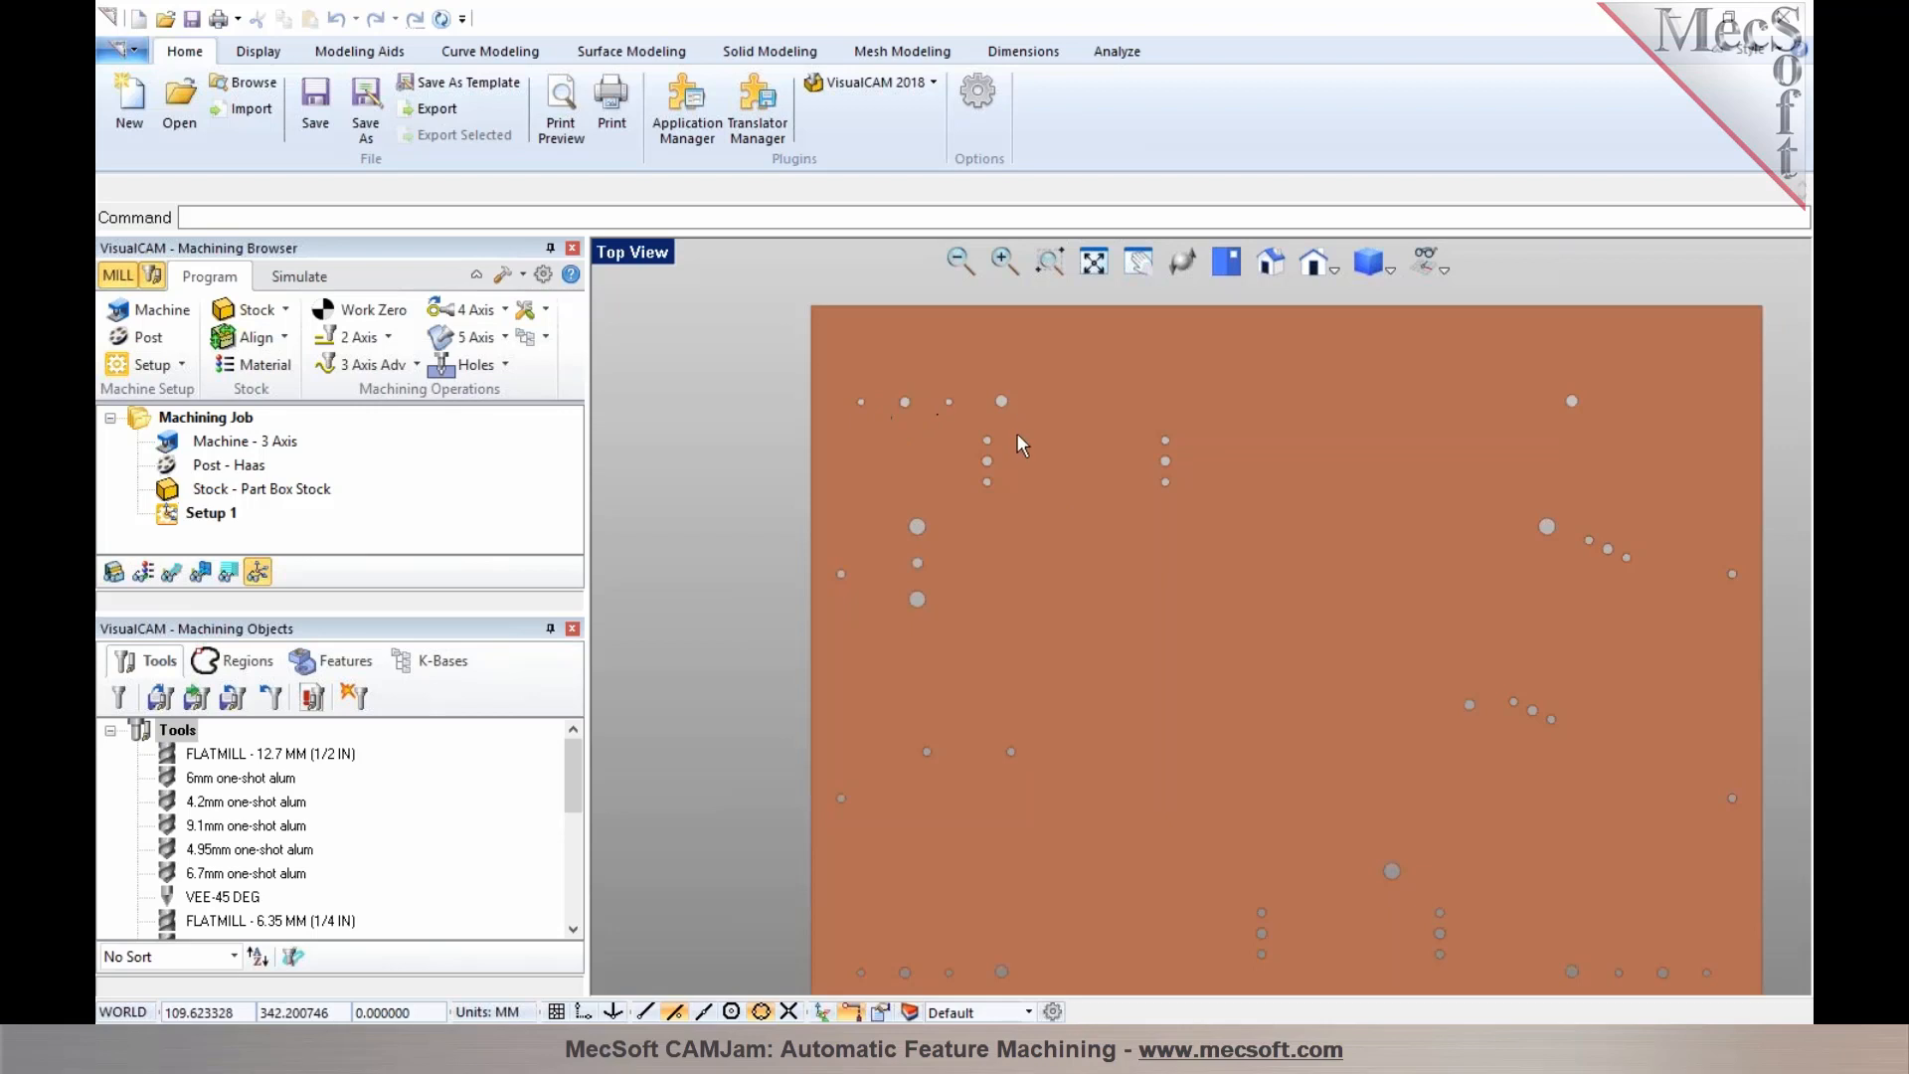
pyautogui.scroll(-1, 1330, 494)
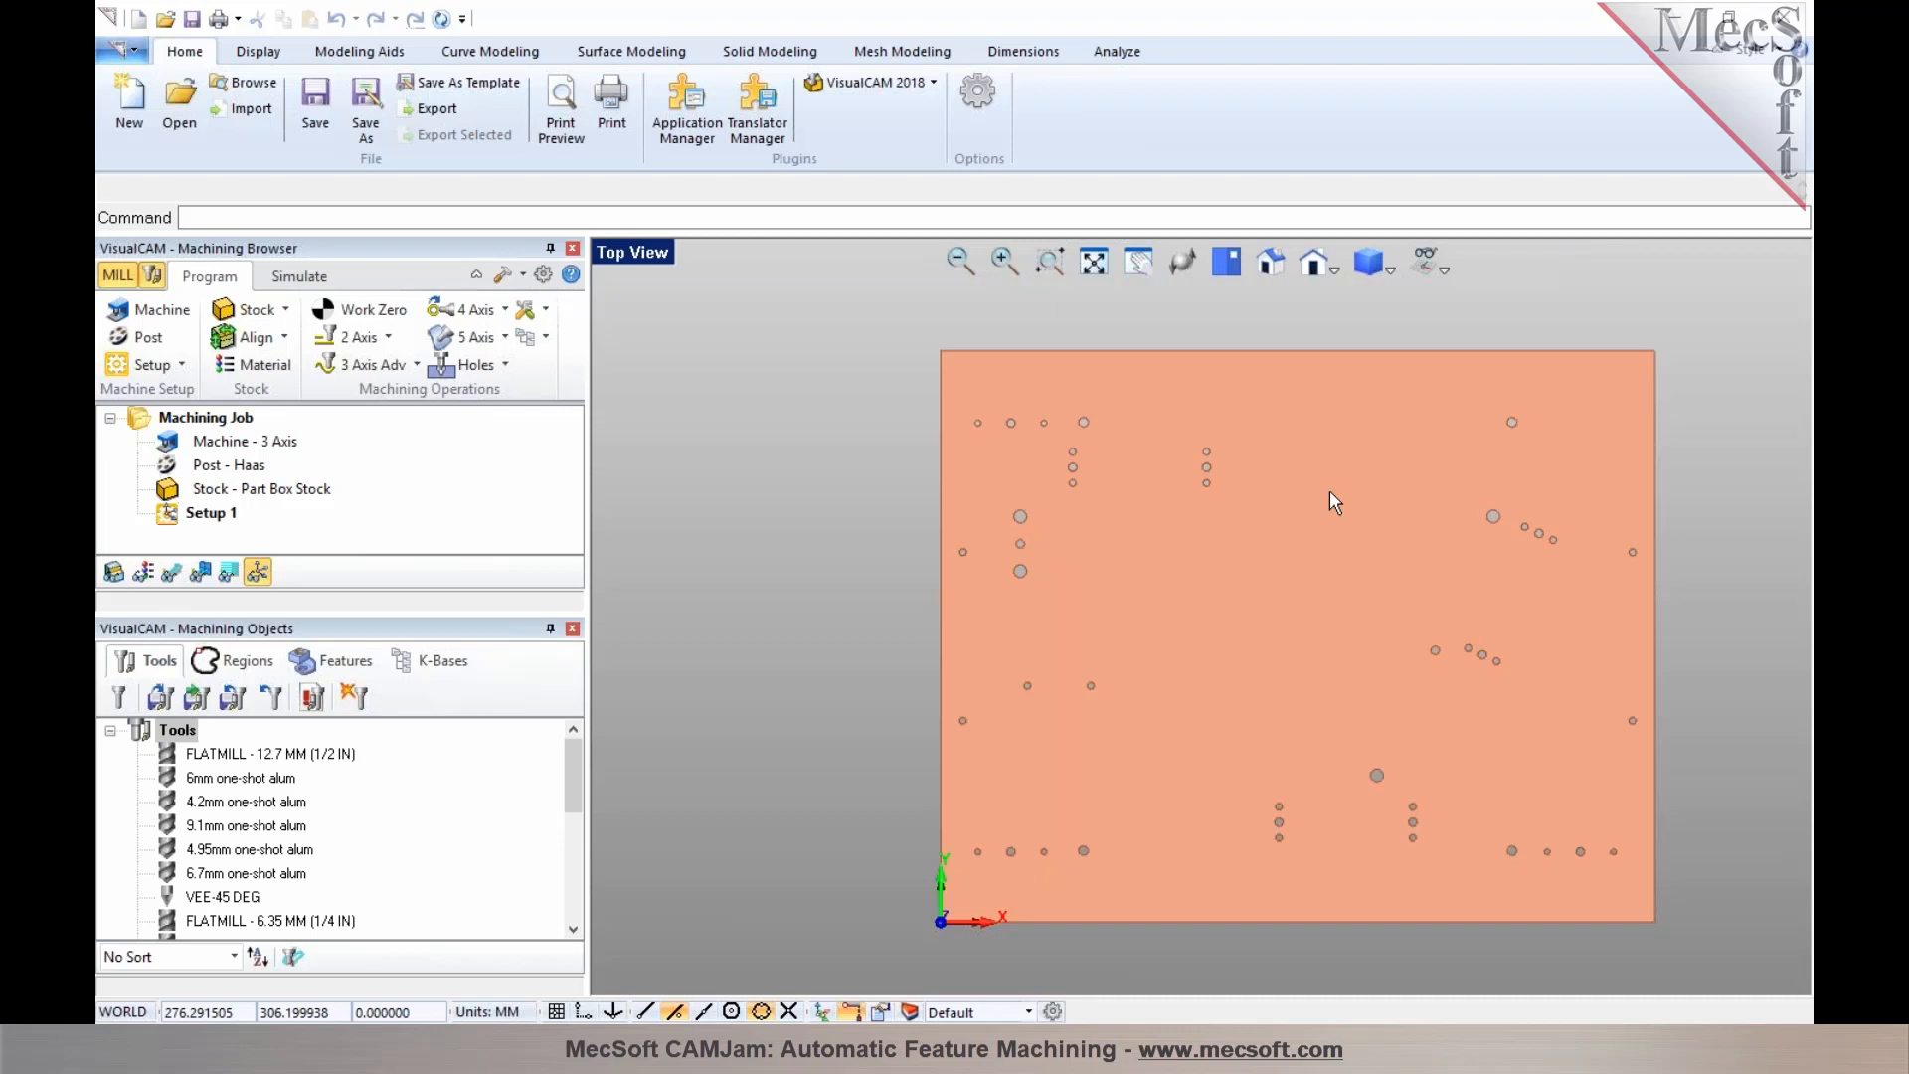
pyautogui.click(337, 668)
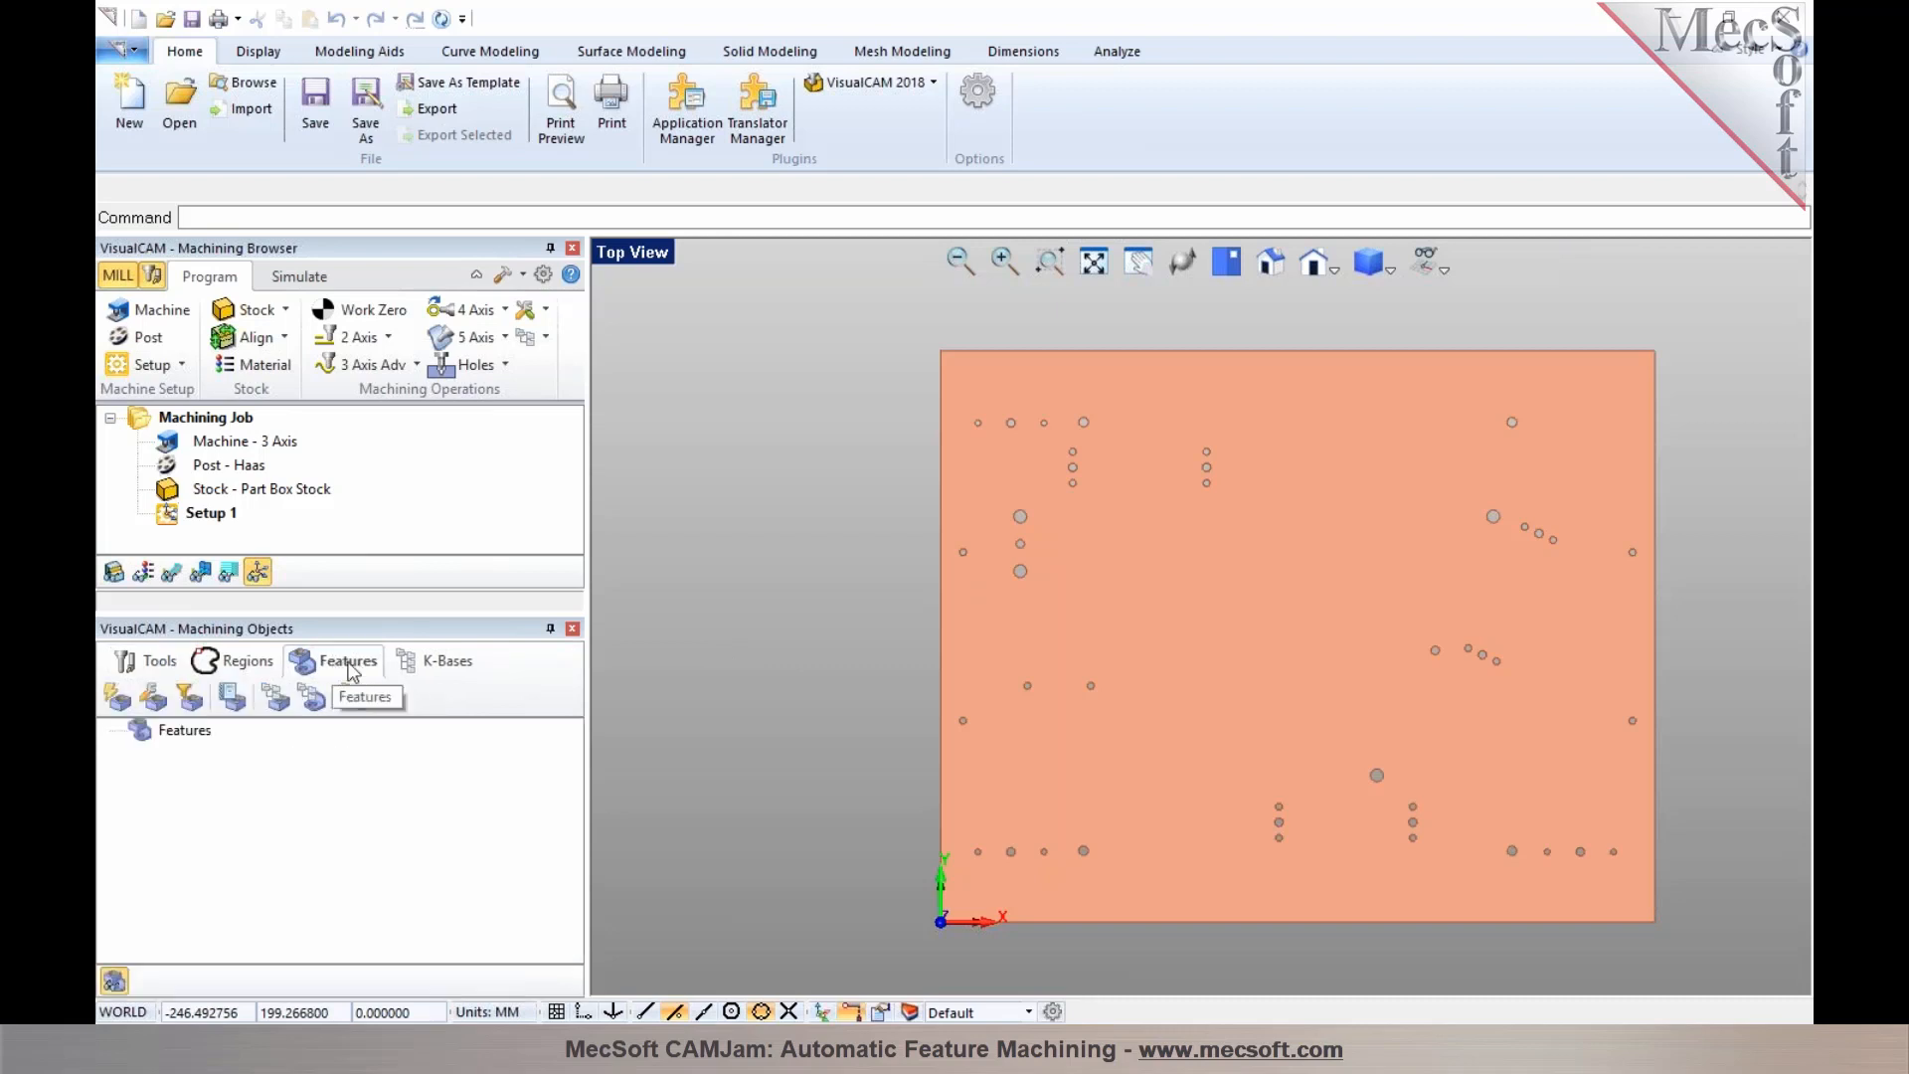
pyautogui.click(117, 699)
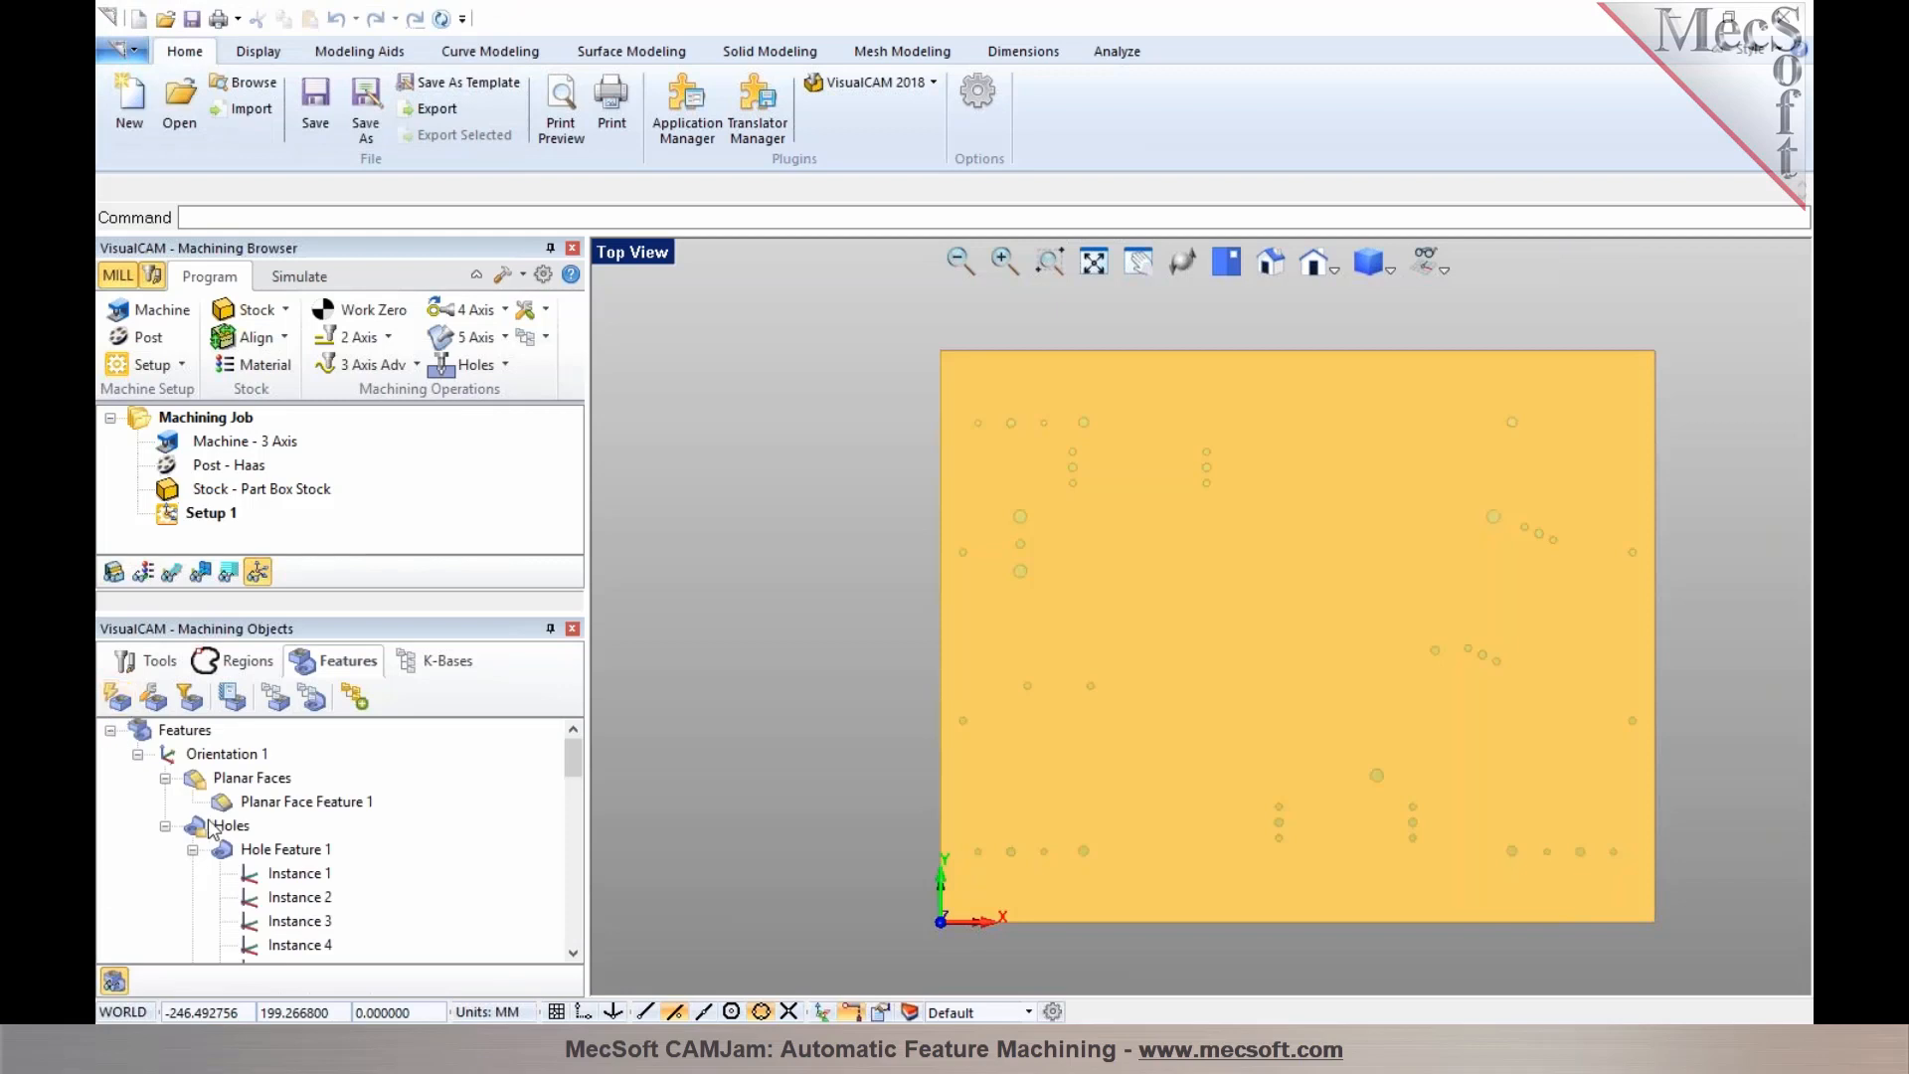
# Examine the detected planar face feature and the hole features with their instances in the feature tree
pyautogui.click(238, 803)
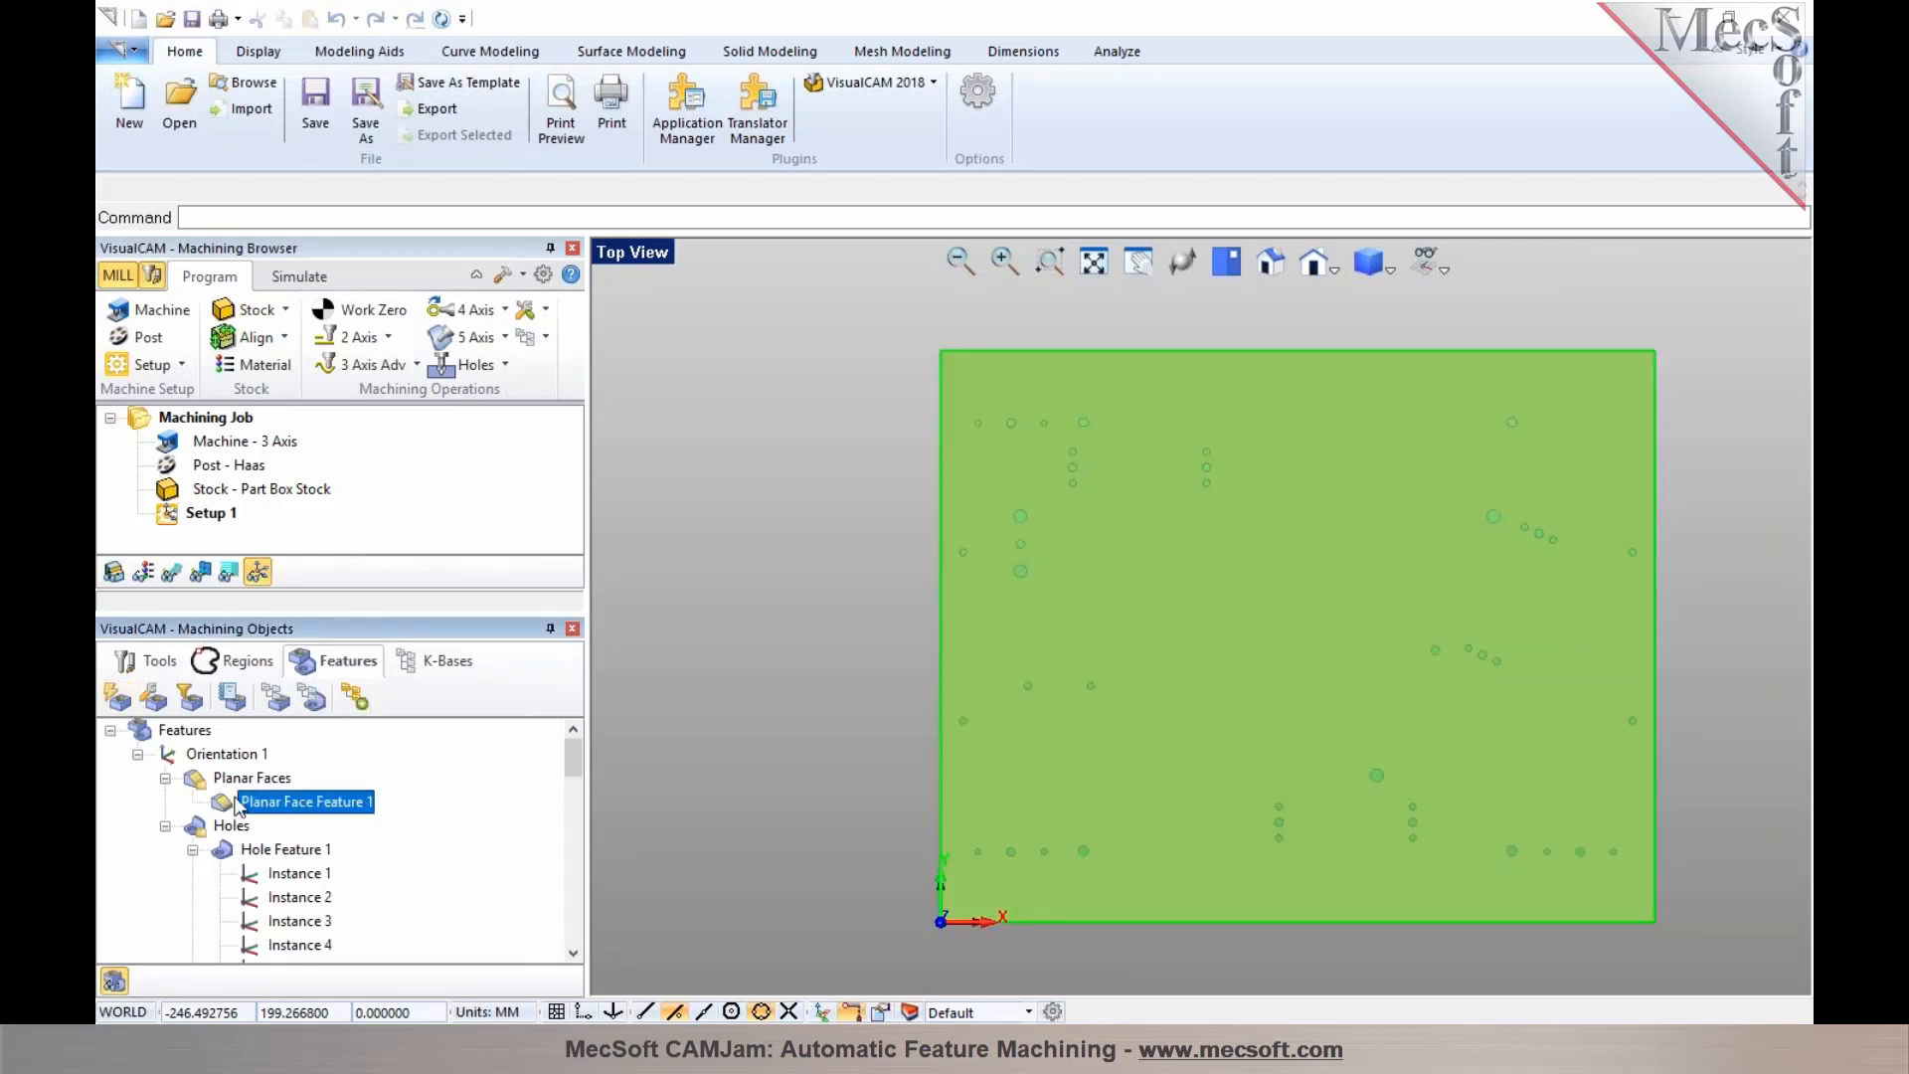
pyautogui.click(192, 851)
pyautogui.click(192, 874)
pyautogui.click(192, 898)
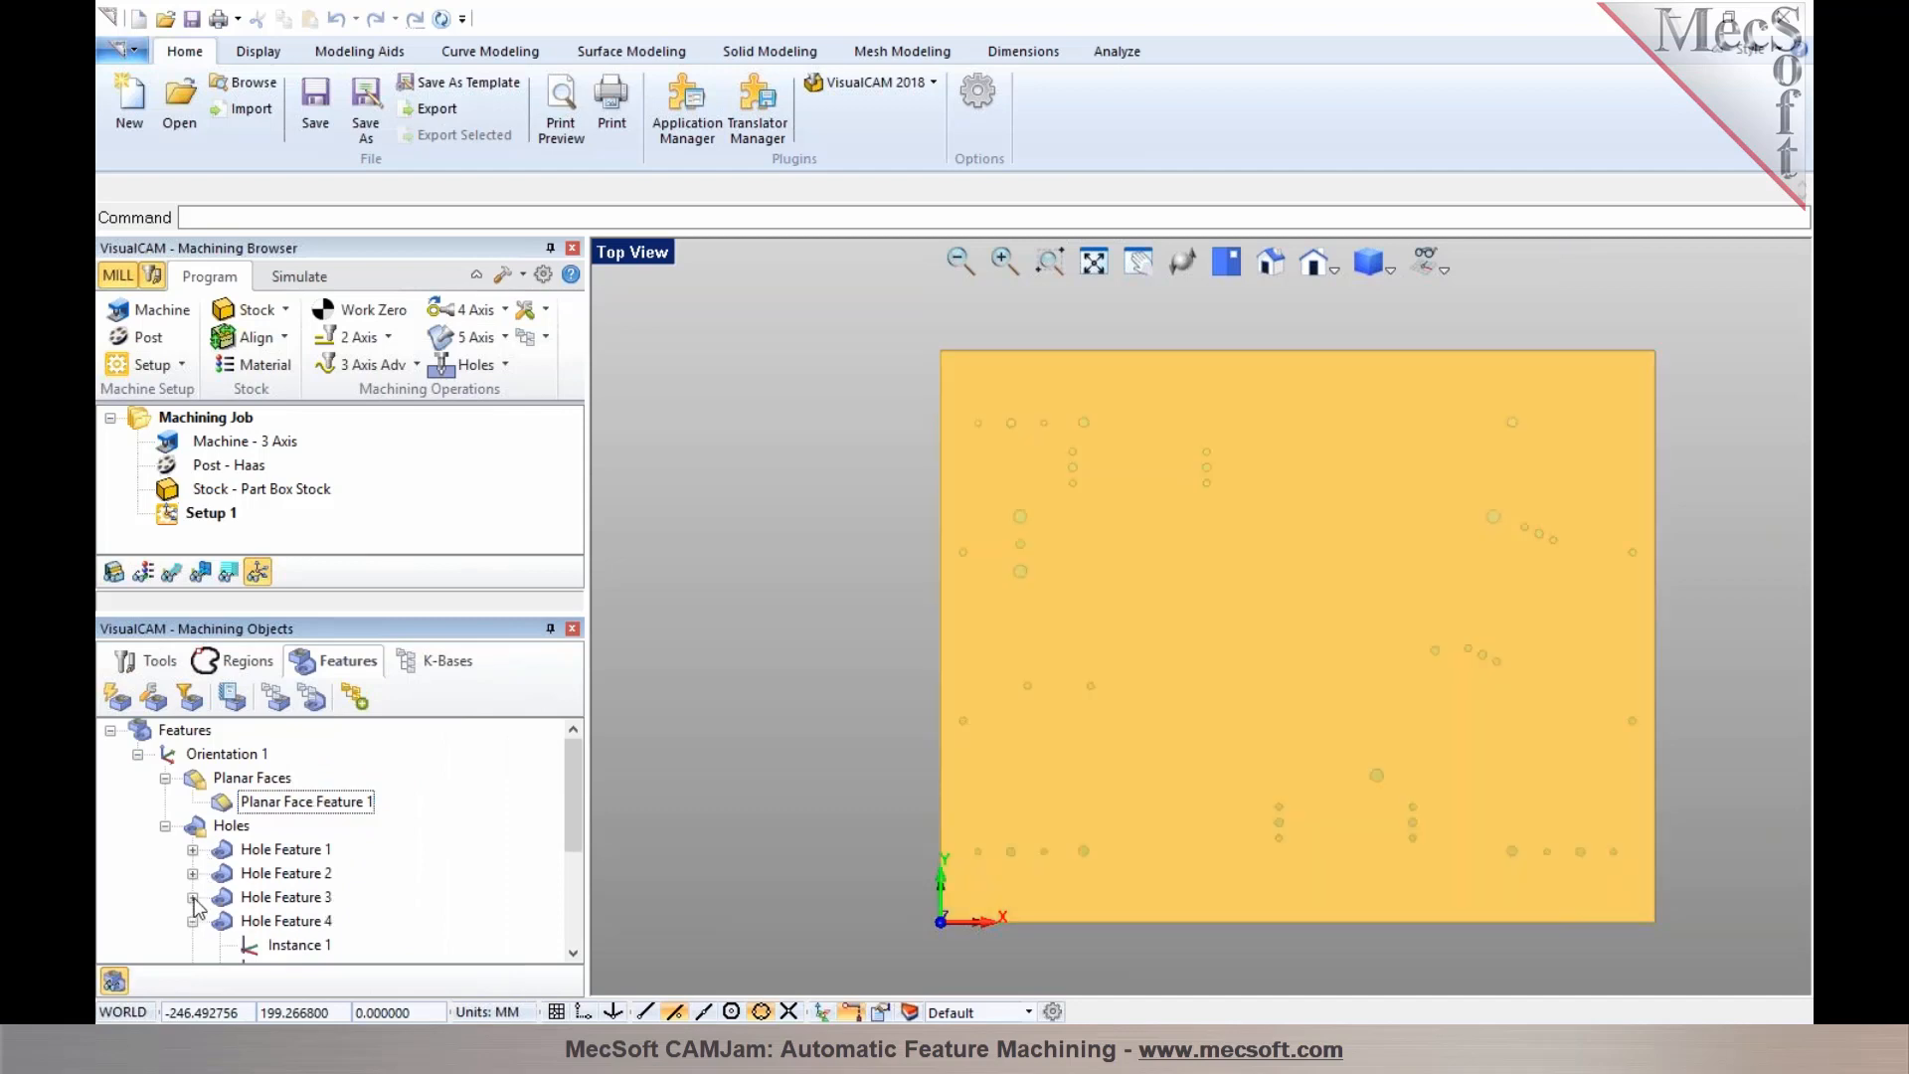
pyautogui.scroll(-2, 194, 900)
pyautogui.click(191, 777)
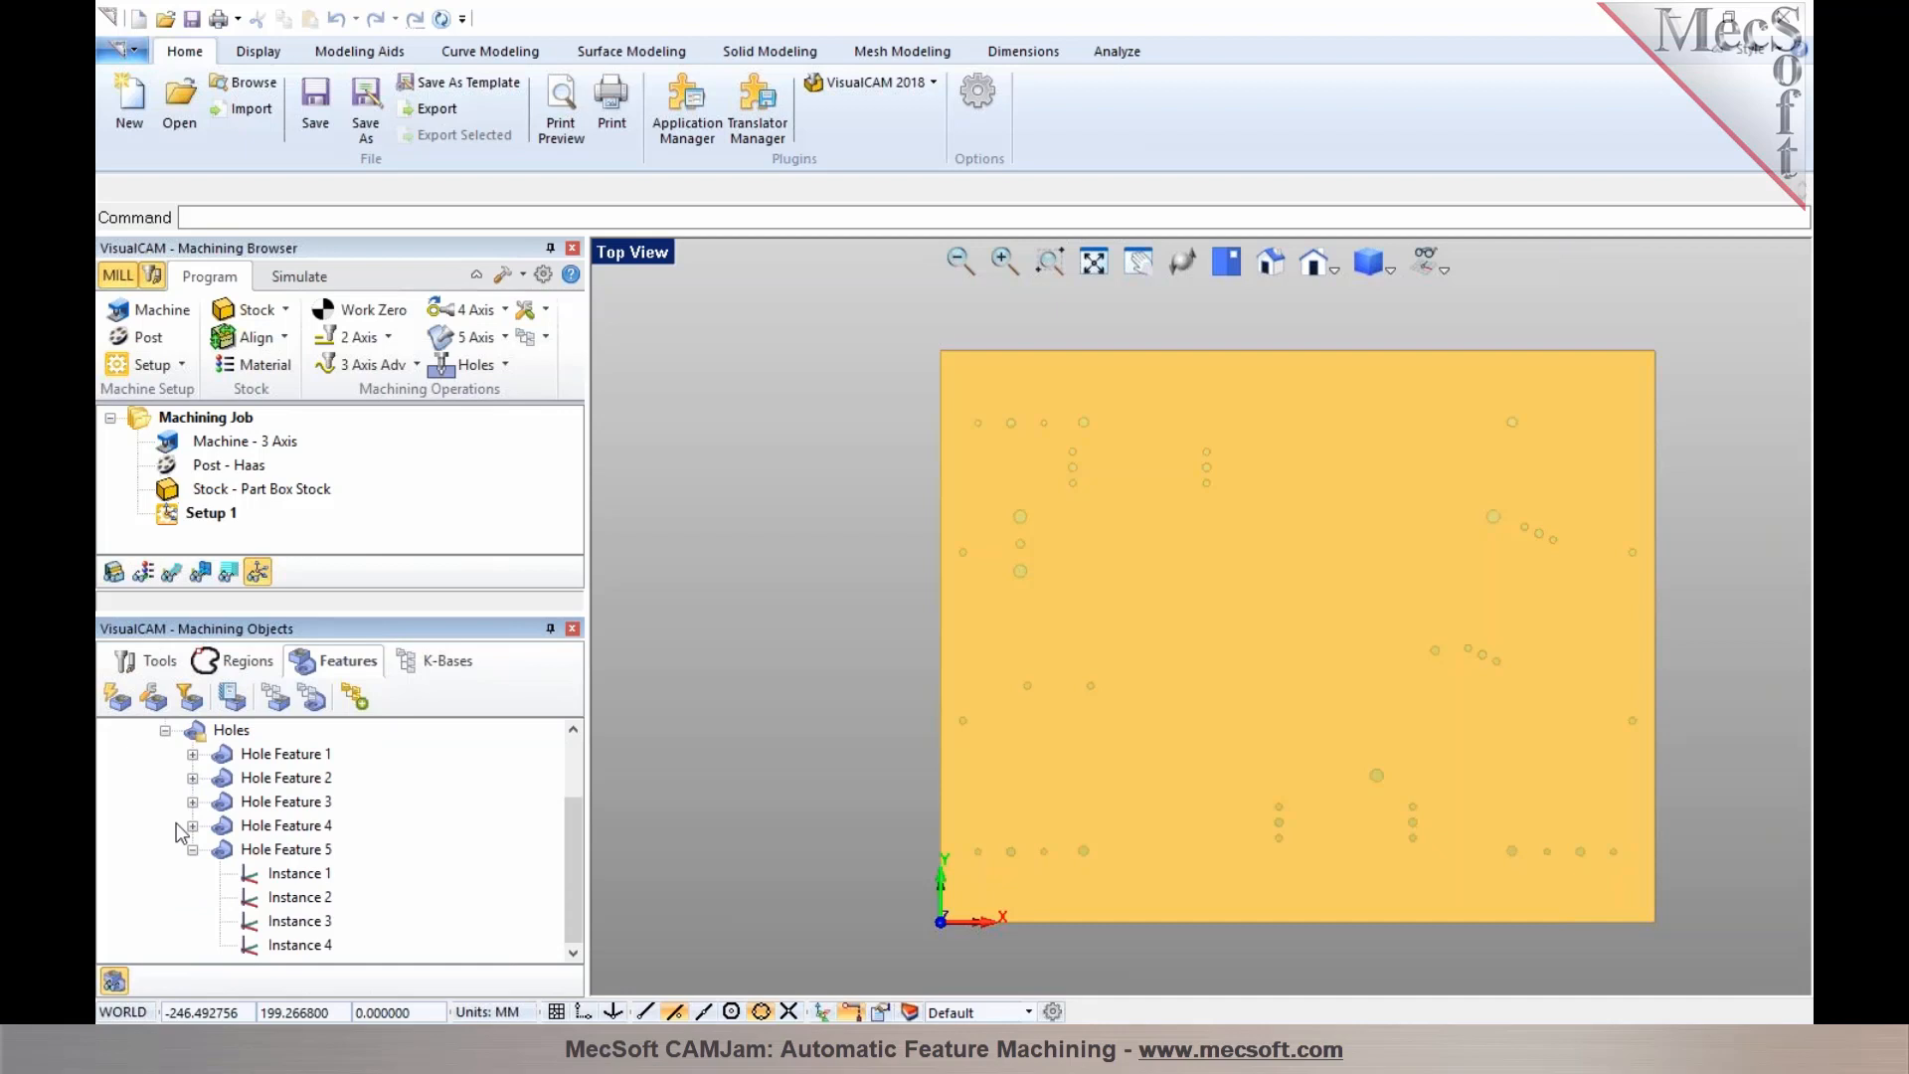
pyautogui.click(192, 850)
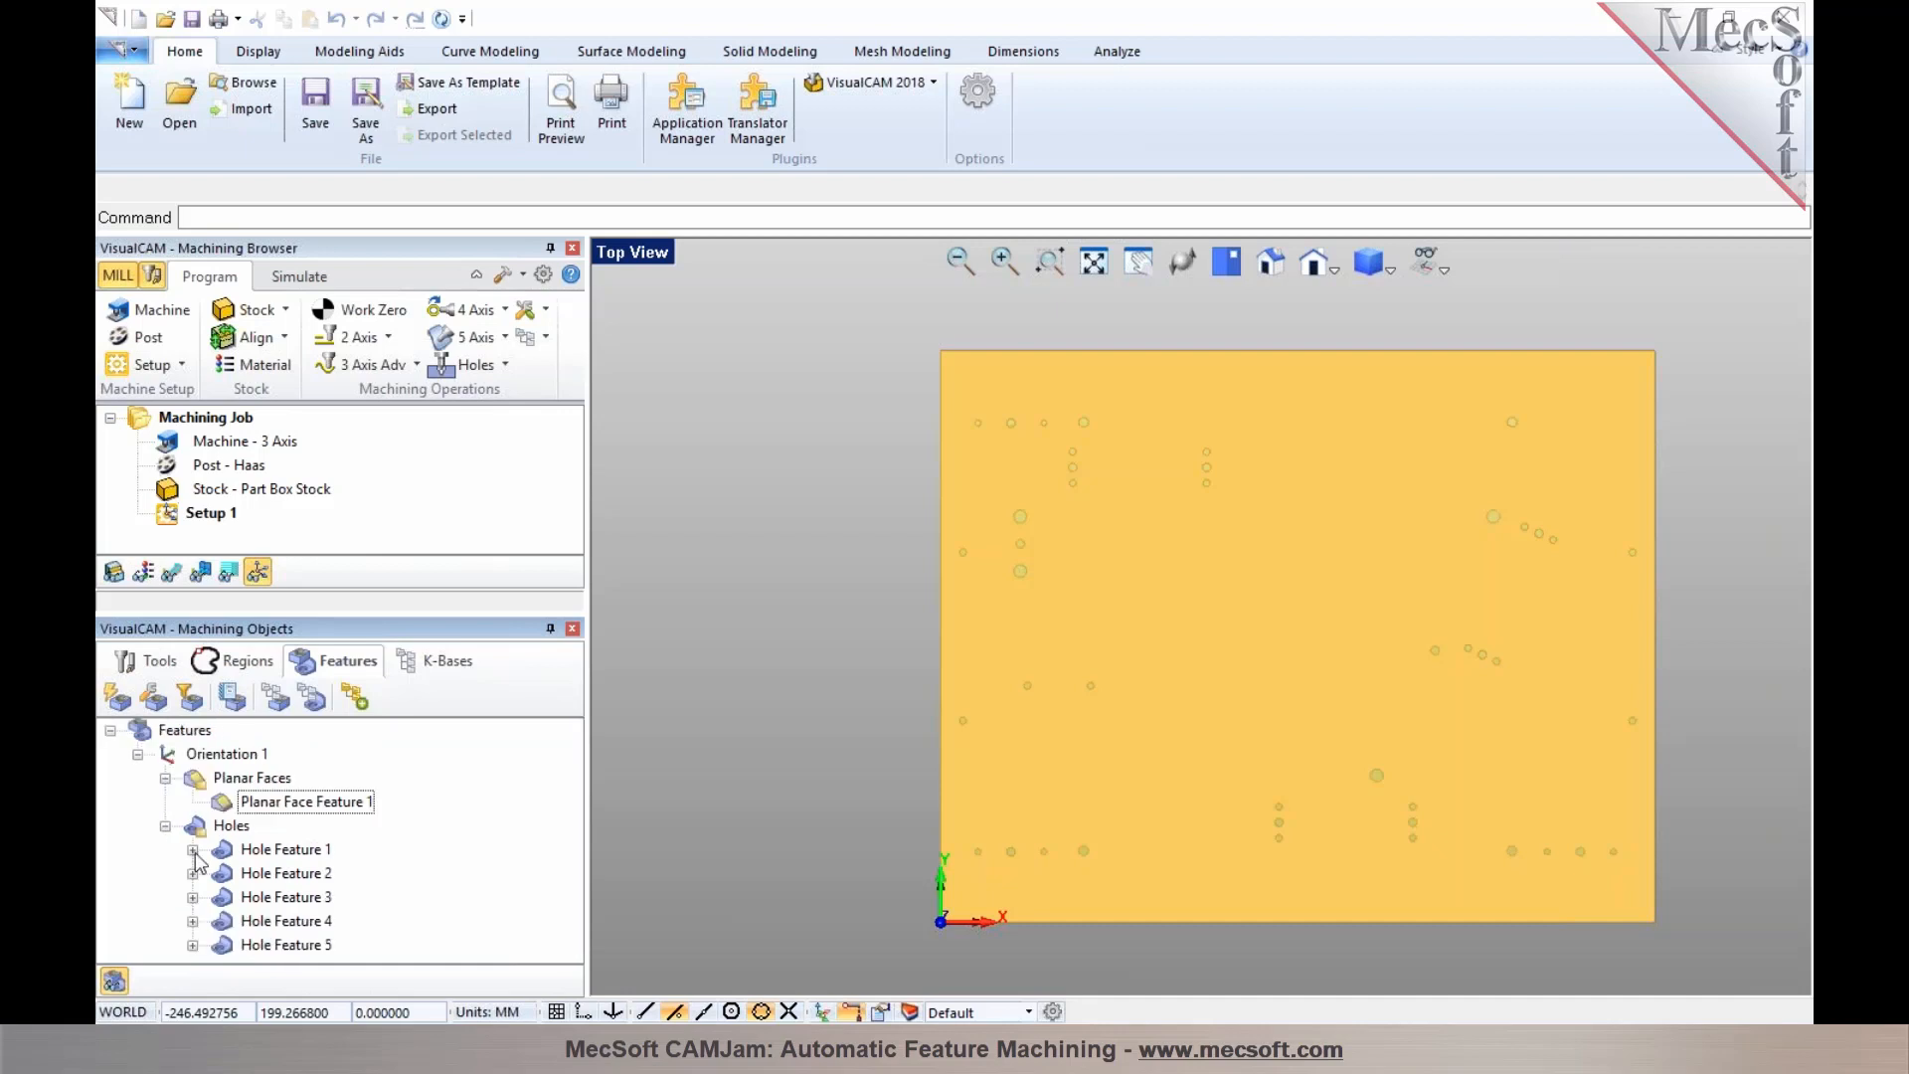
pyautogui.click(280, 851)
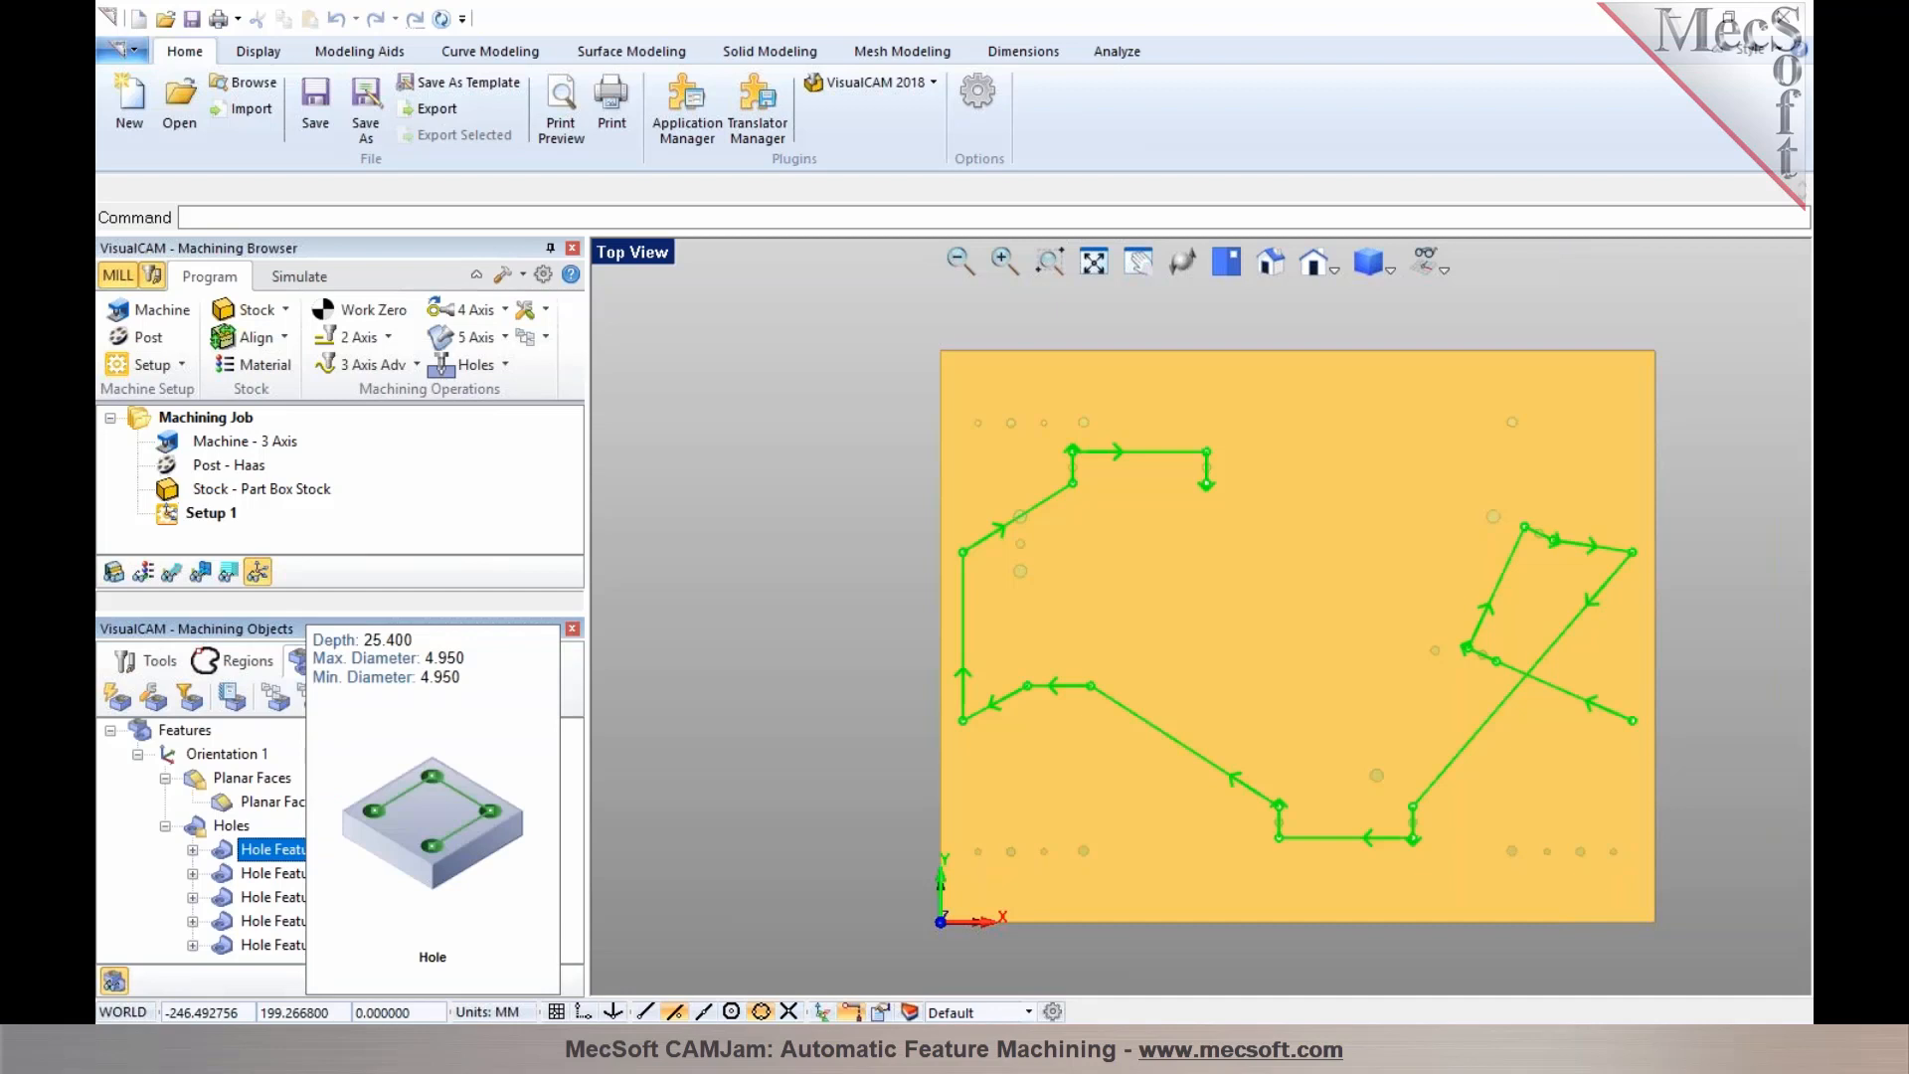
pyautogui.click(237, 869)
pyautogui.click(239, 851)
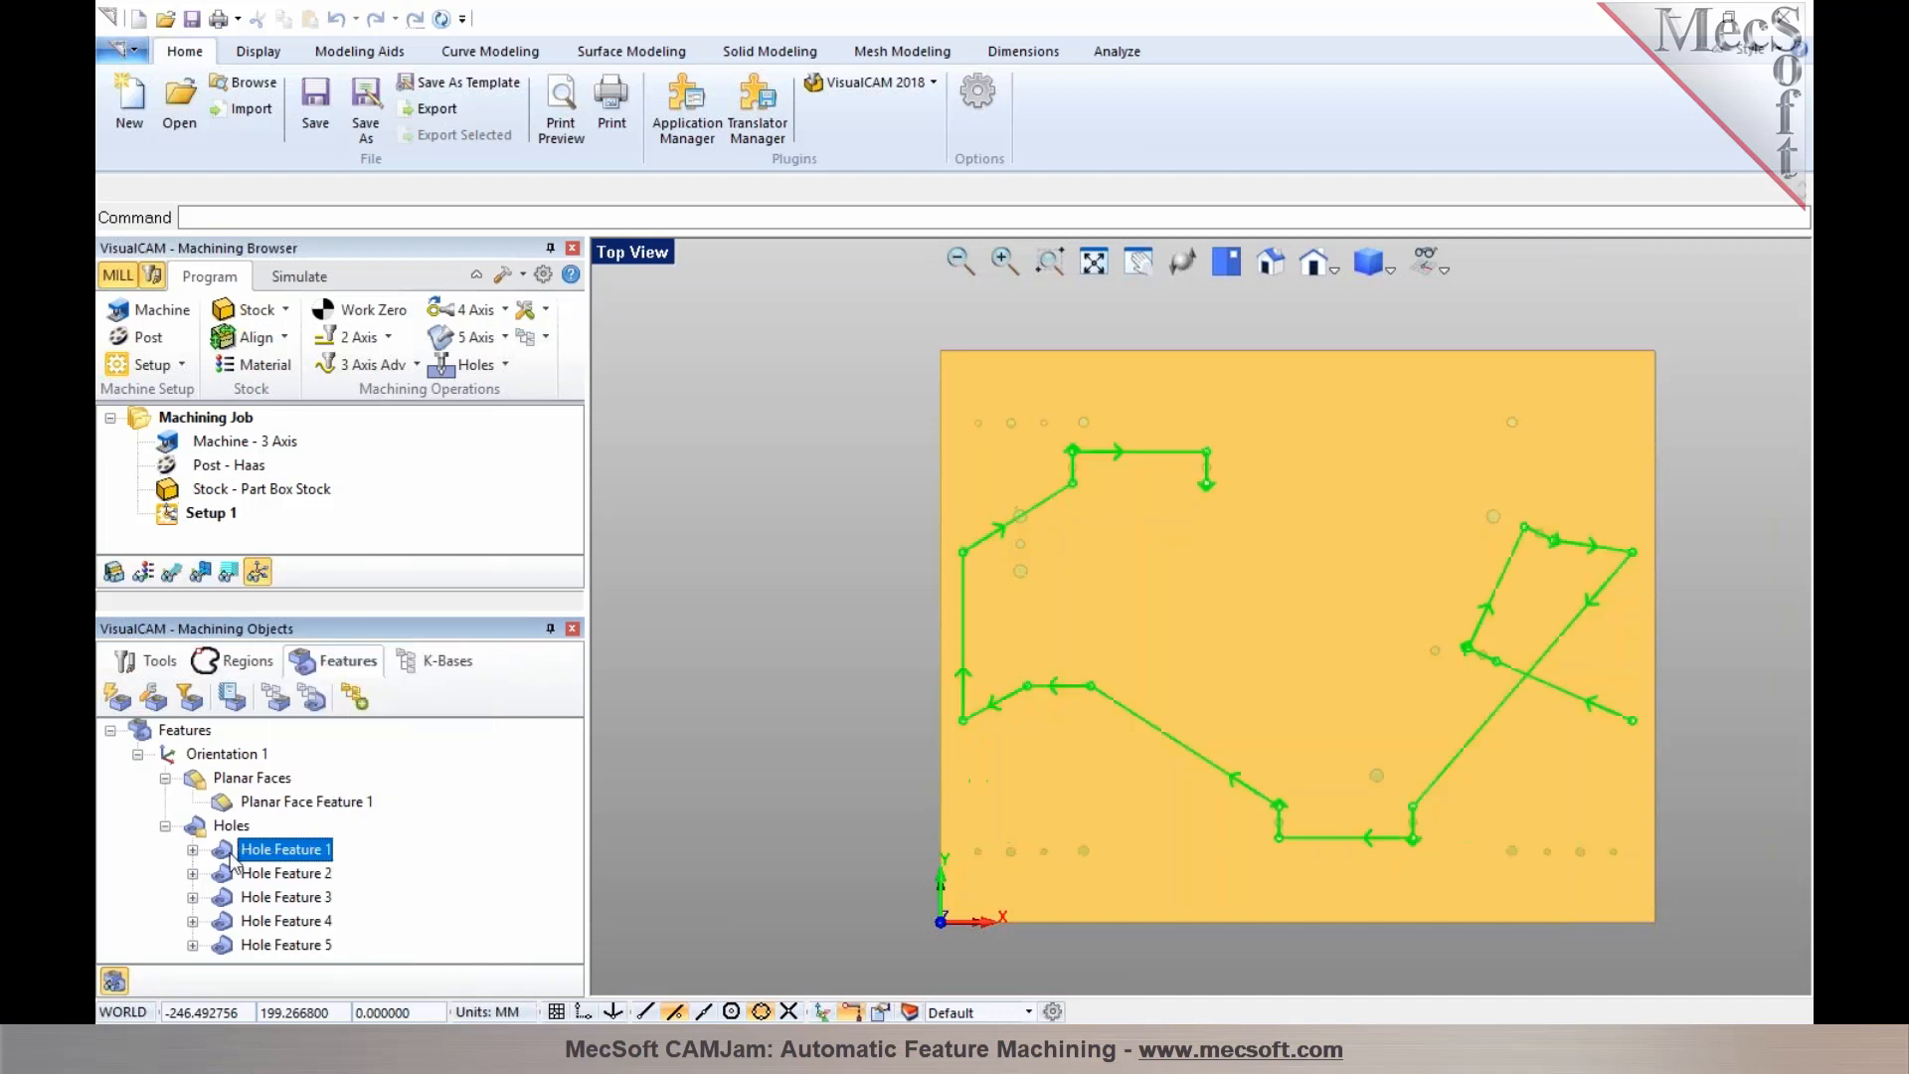
pyautogui.click(192, 850)
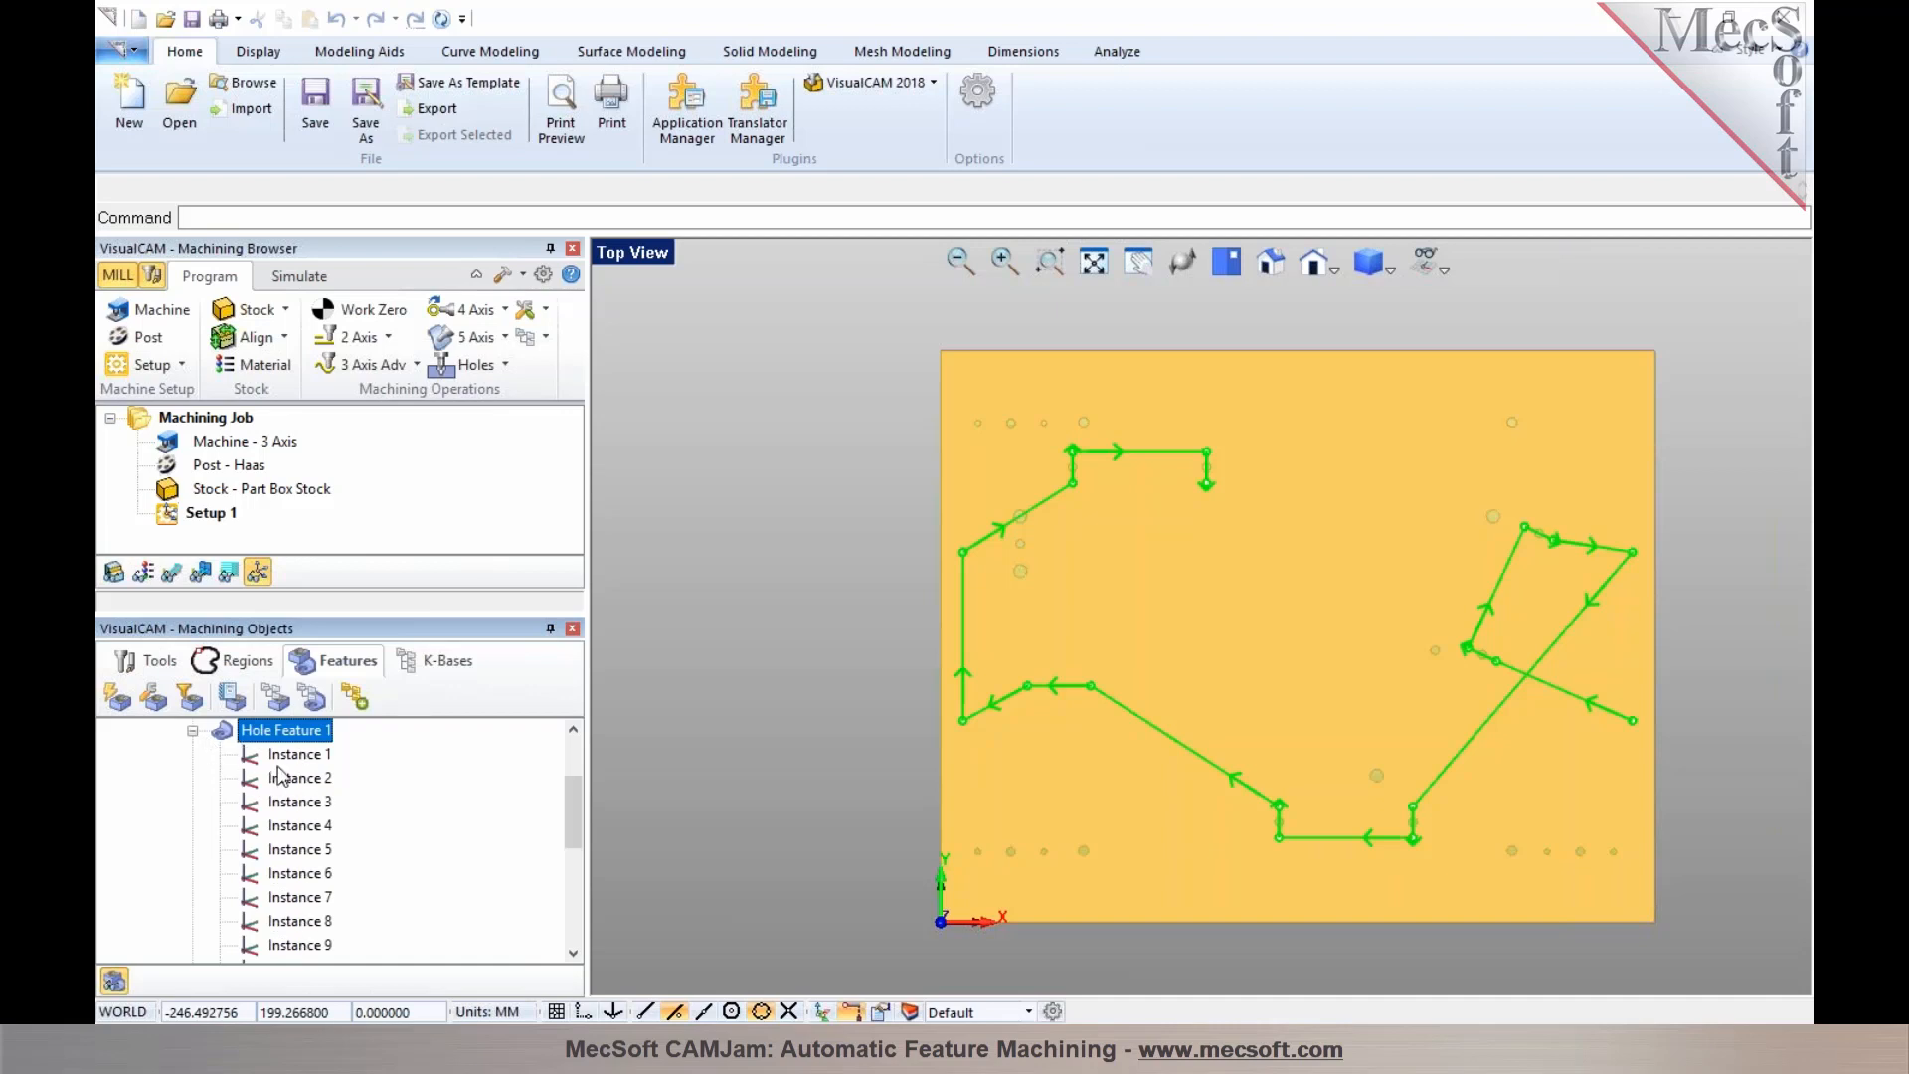
pyautogui.scroll(-4, 286, 788)
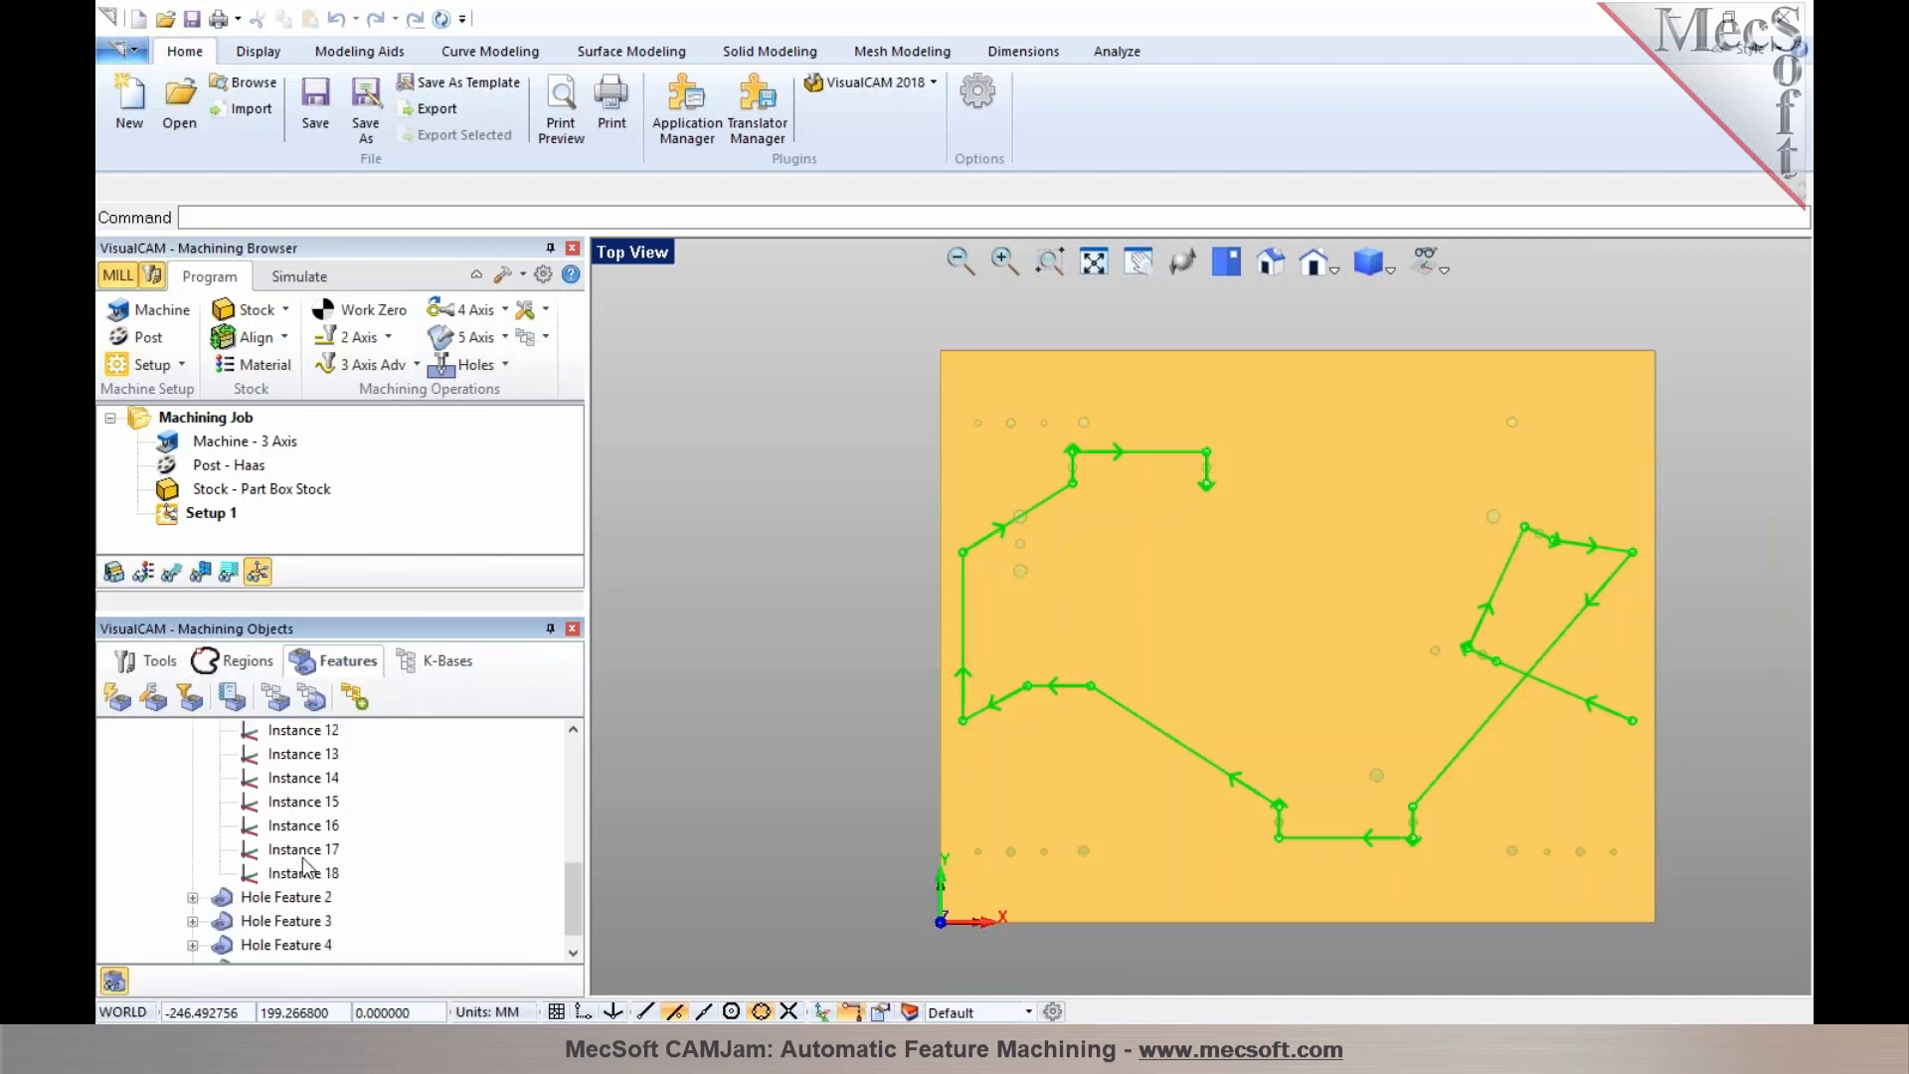
pyautogui.scroll(5, 311, 881)
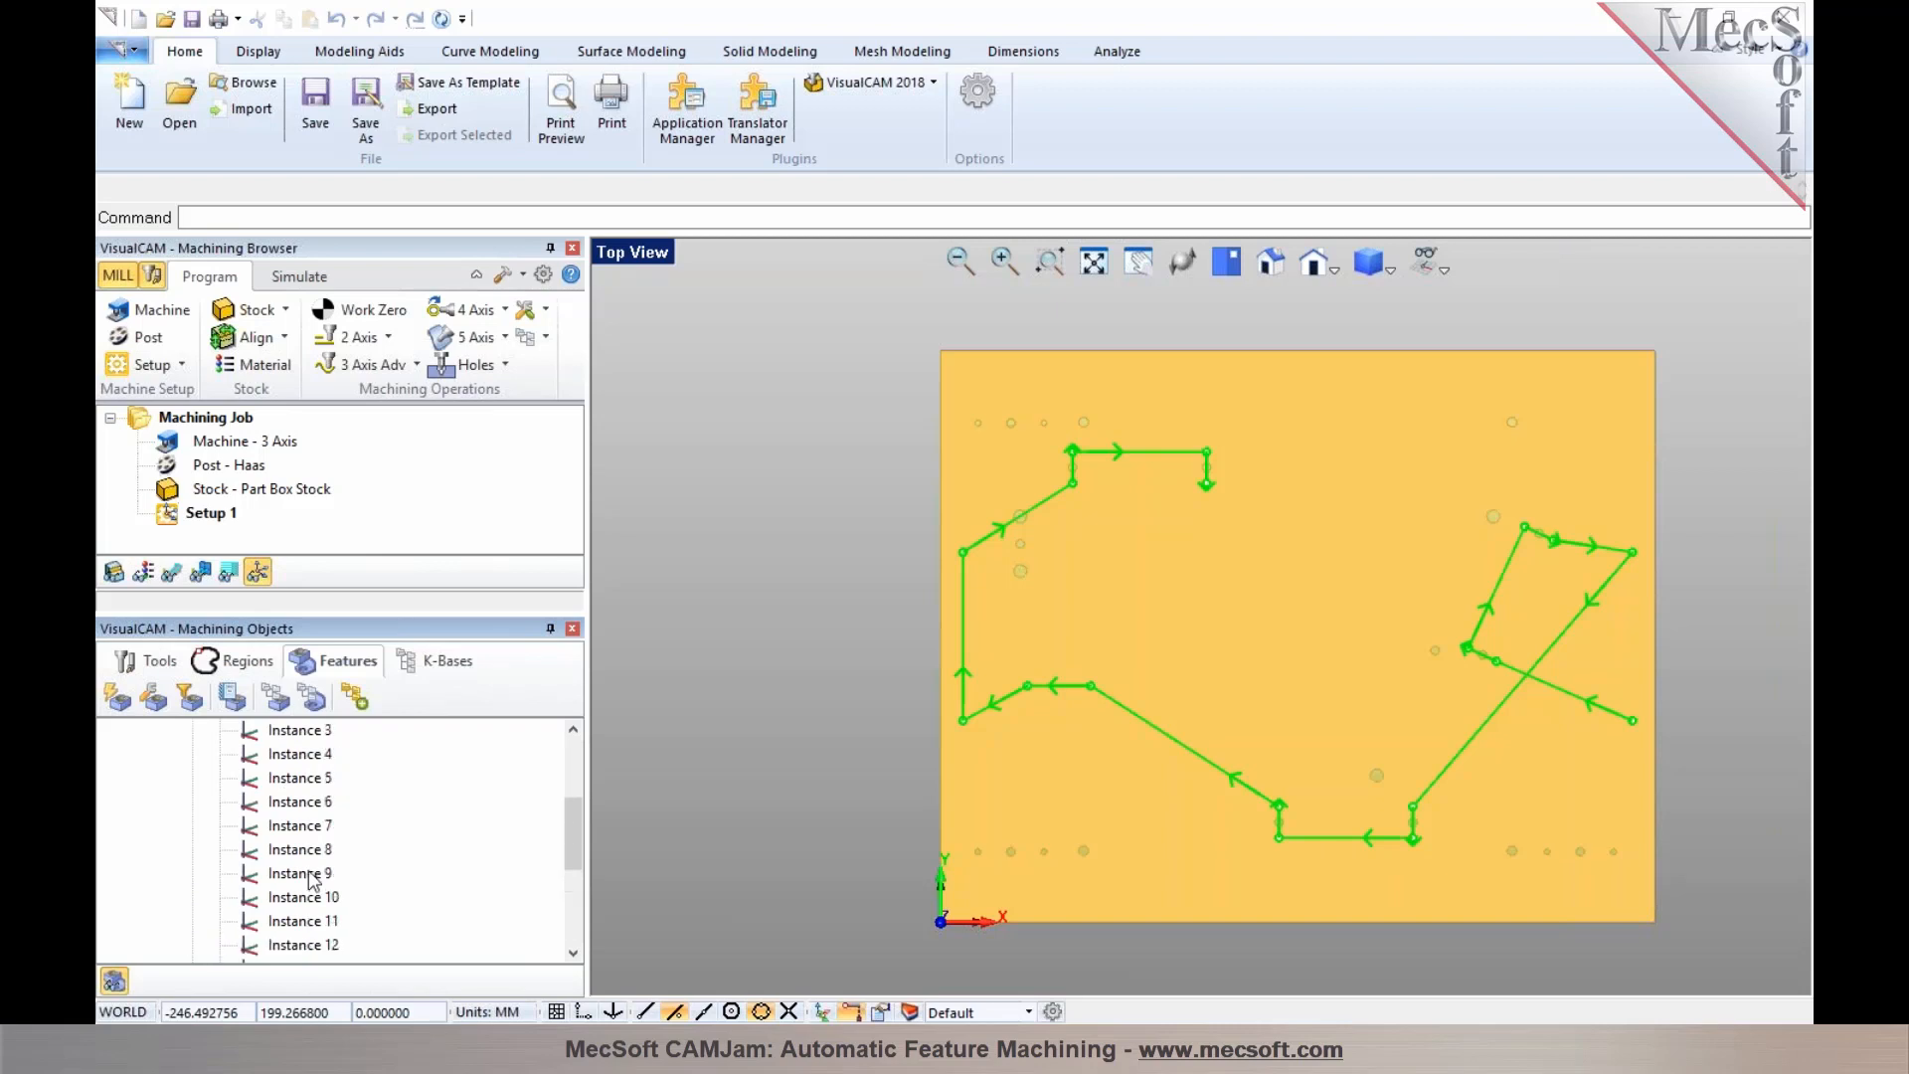
pyautogui.moveTo(299, 813)
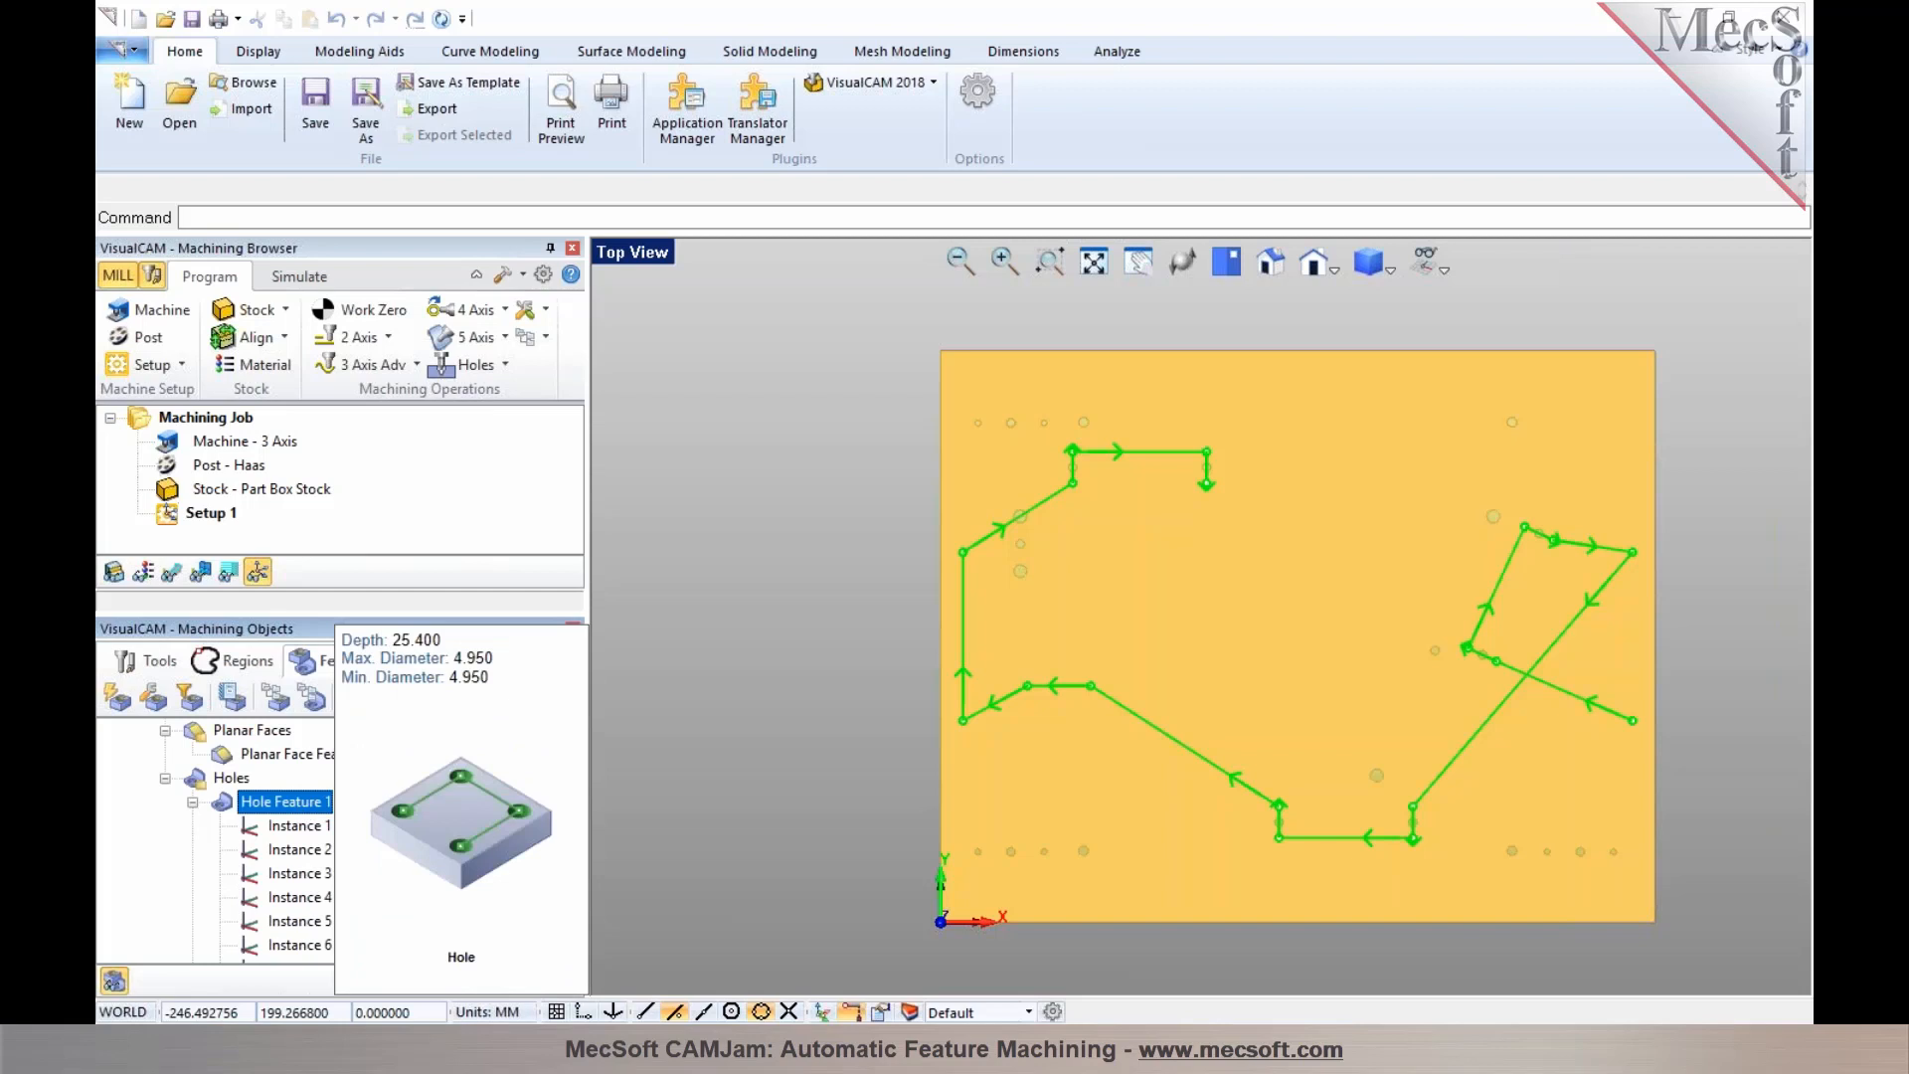
pyautogui.click(193, 802)
# Select Hole Features 2 to 5 in turn to preview each feature's hole sequence on the part
pyautogui.click(274, 875)
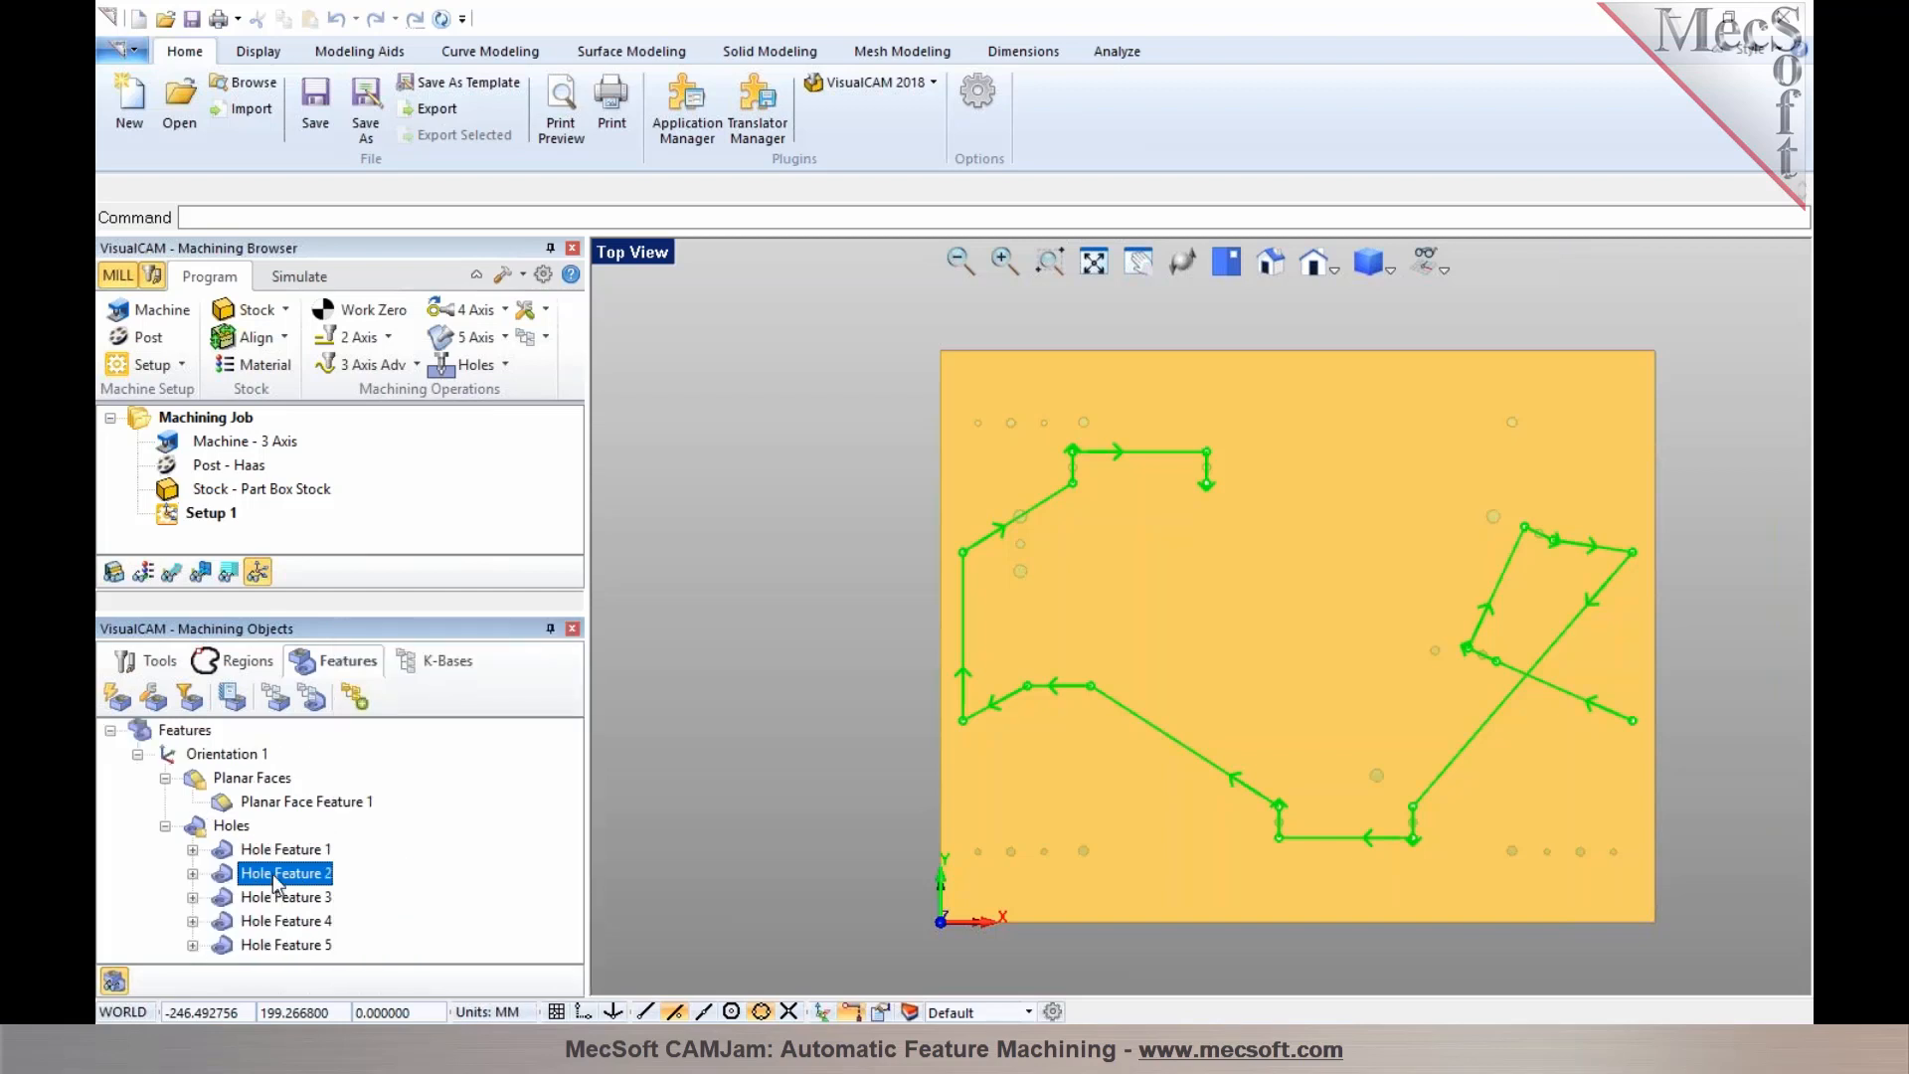
pyautogui.moveTo(278, 882)
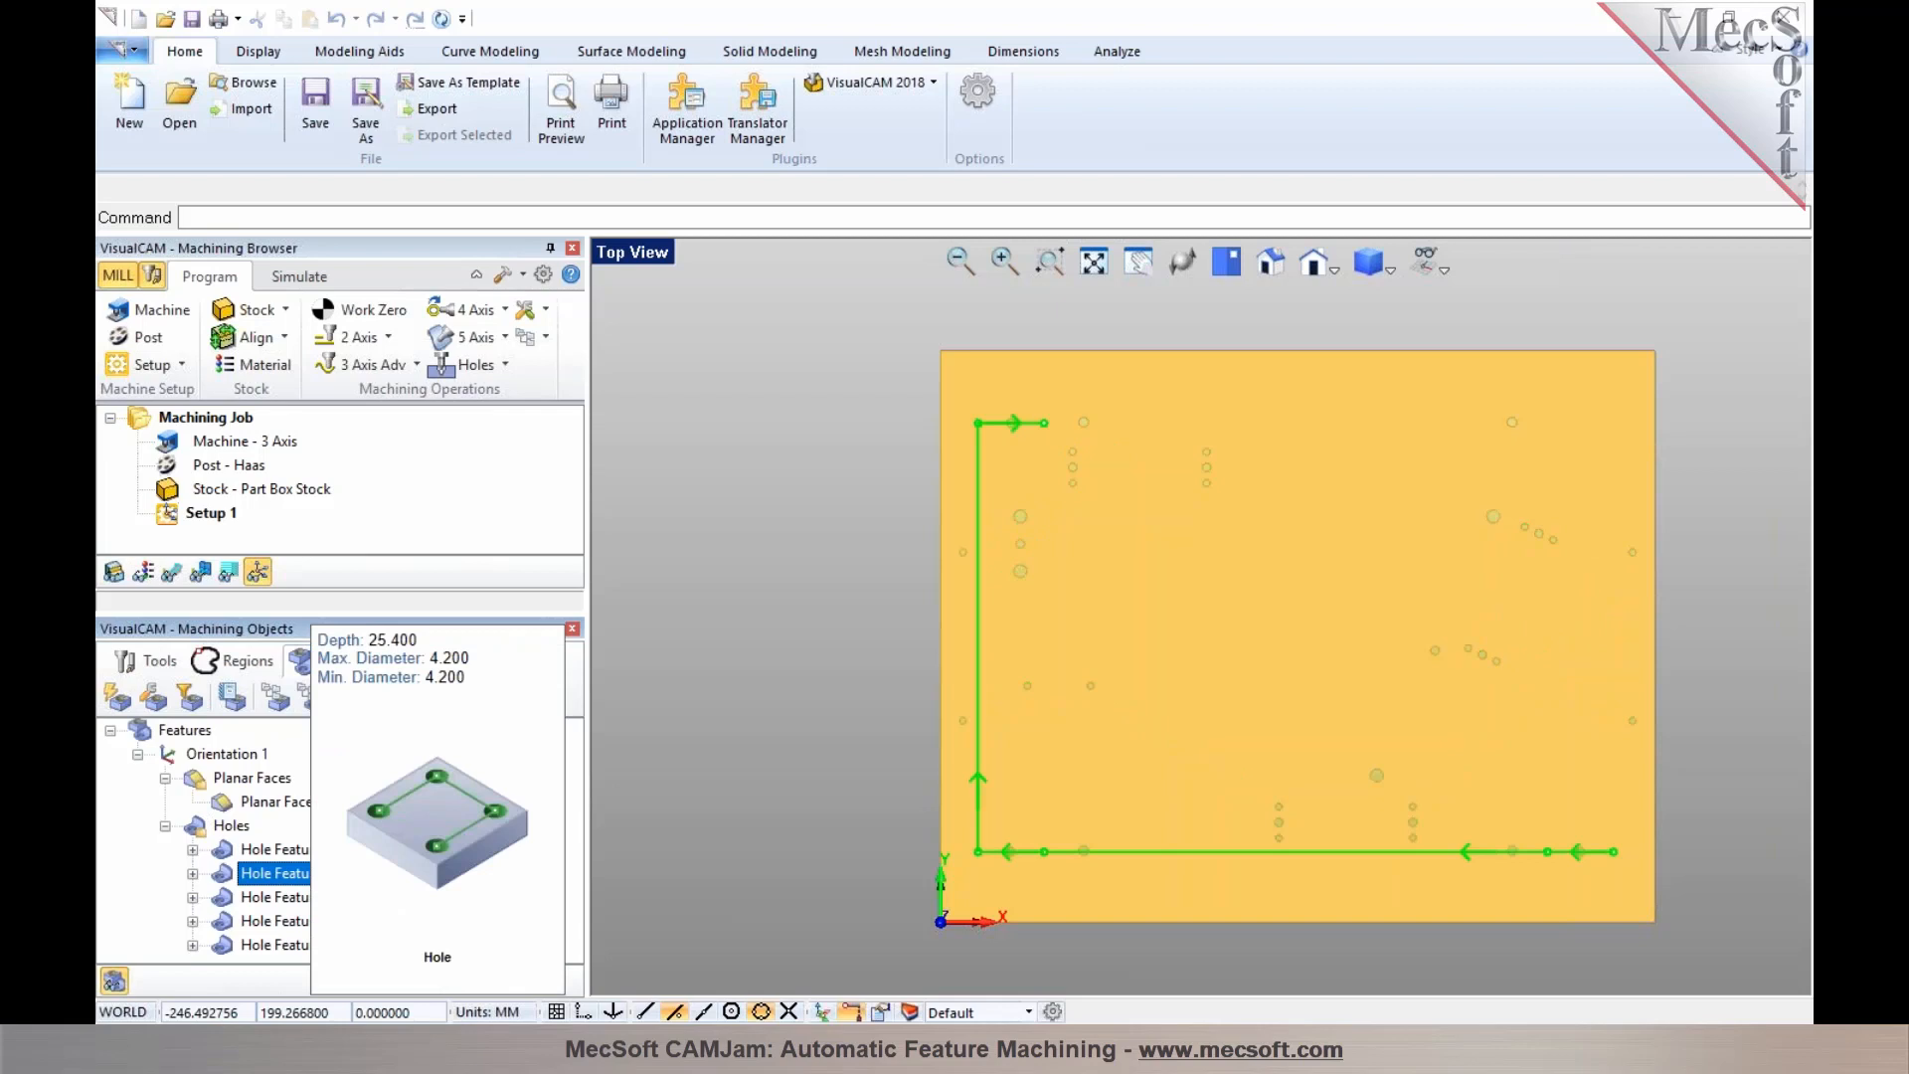
pyautogui.click(278, 896)
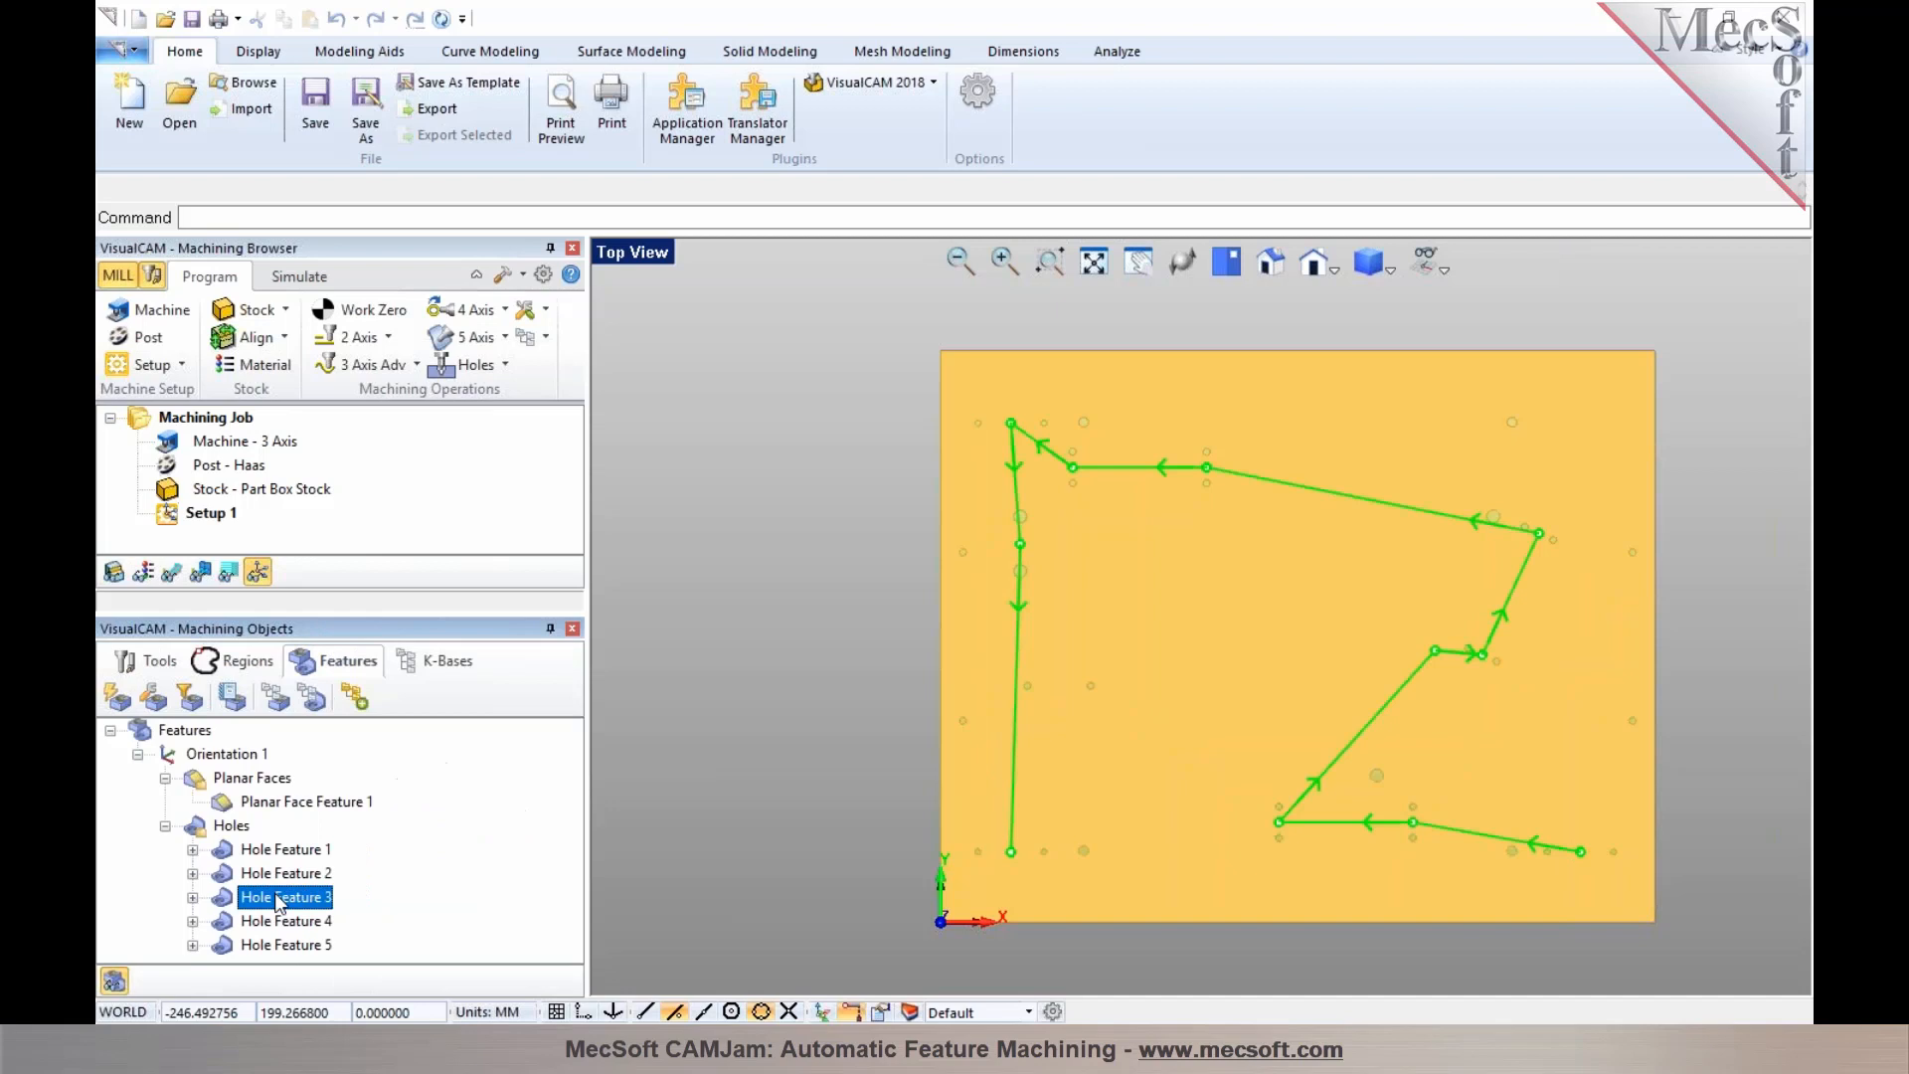
pyautogui.click(279, 922)
pyautogui.moveTo(279, 925)
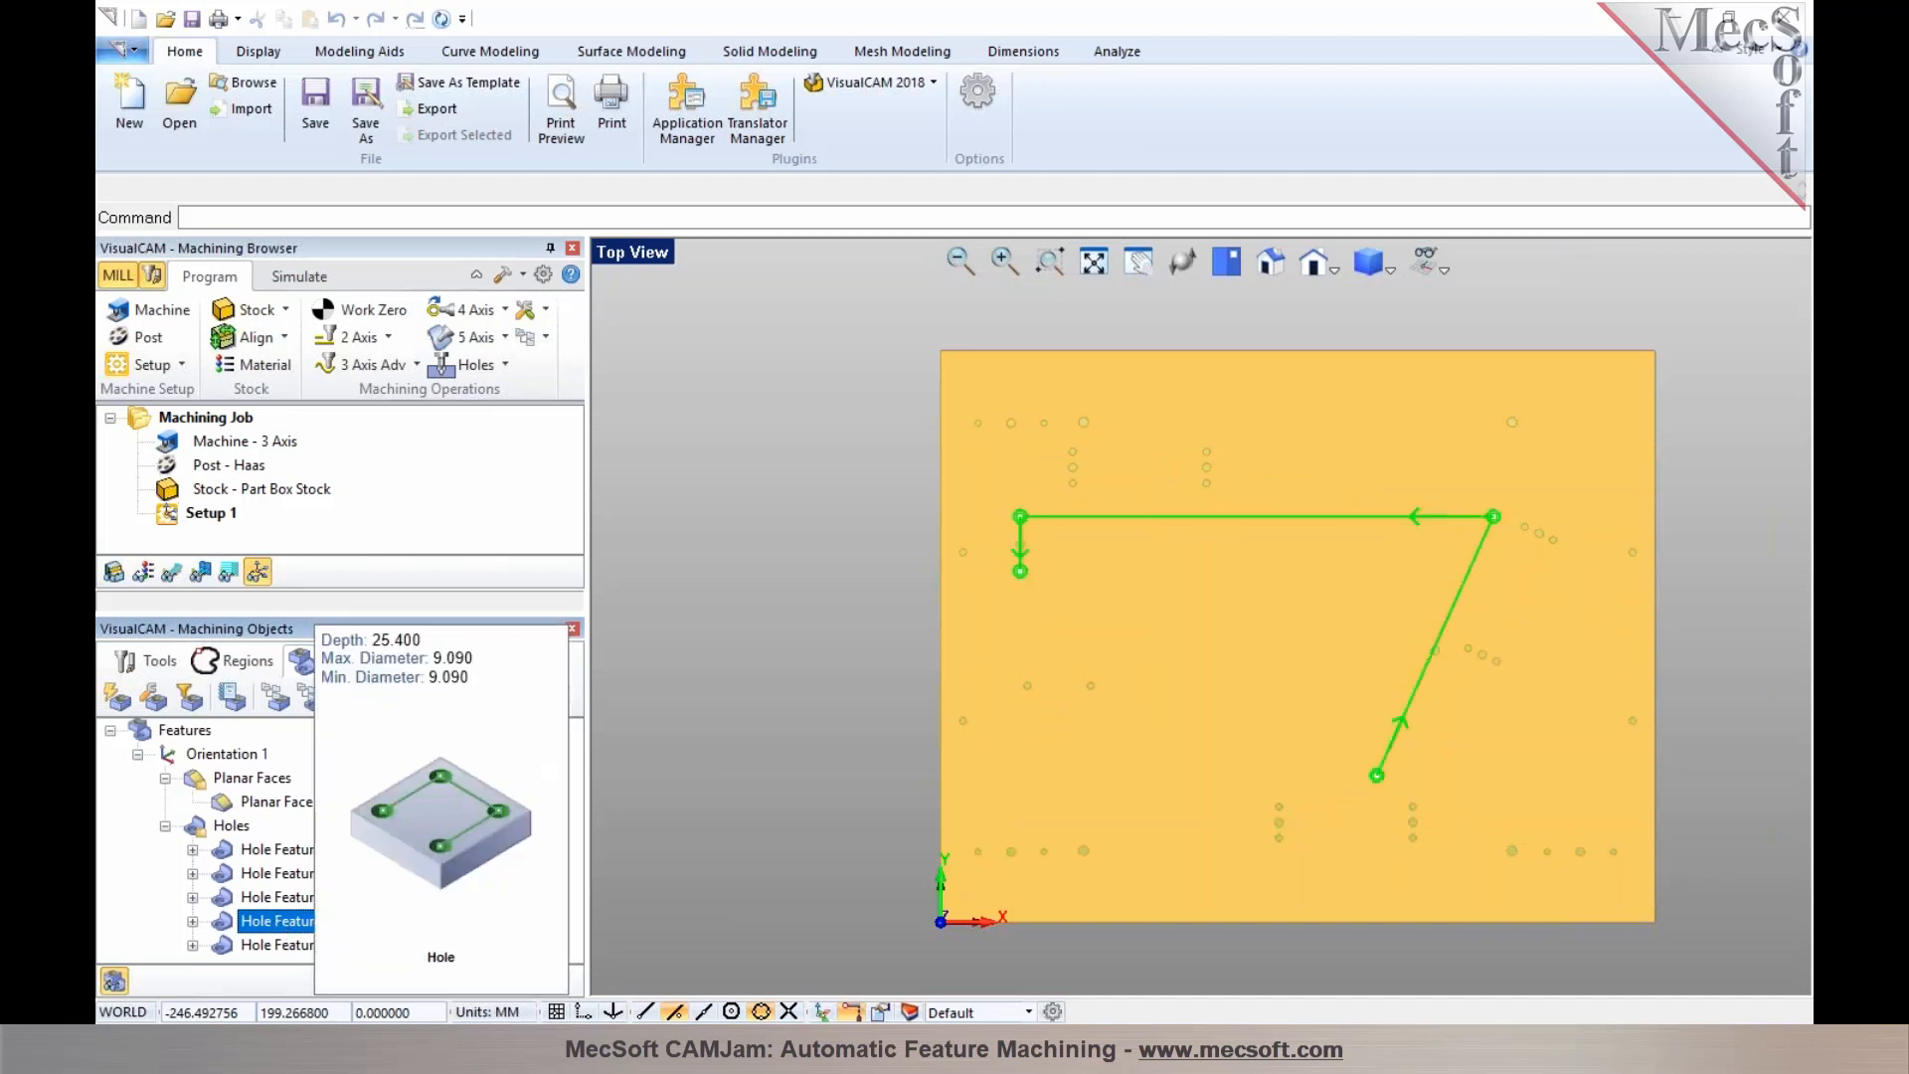
pyautogui.click(278, 945)
pyautogui.moveTo(279, 947)
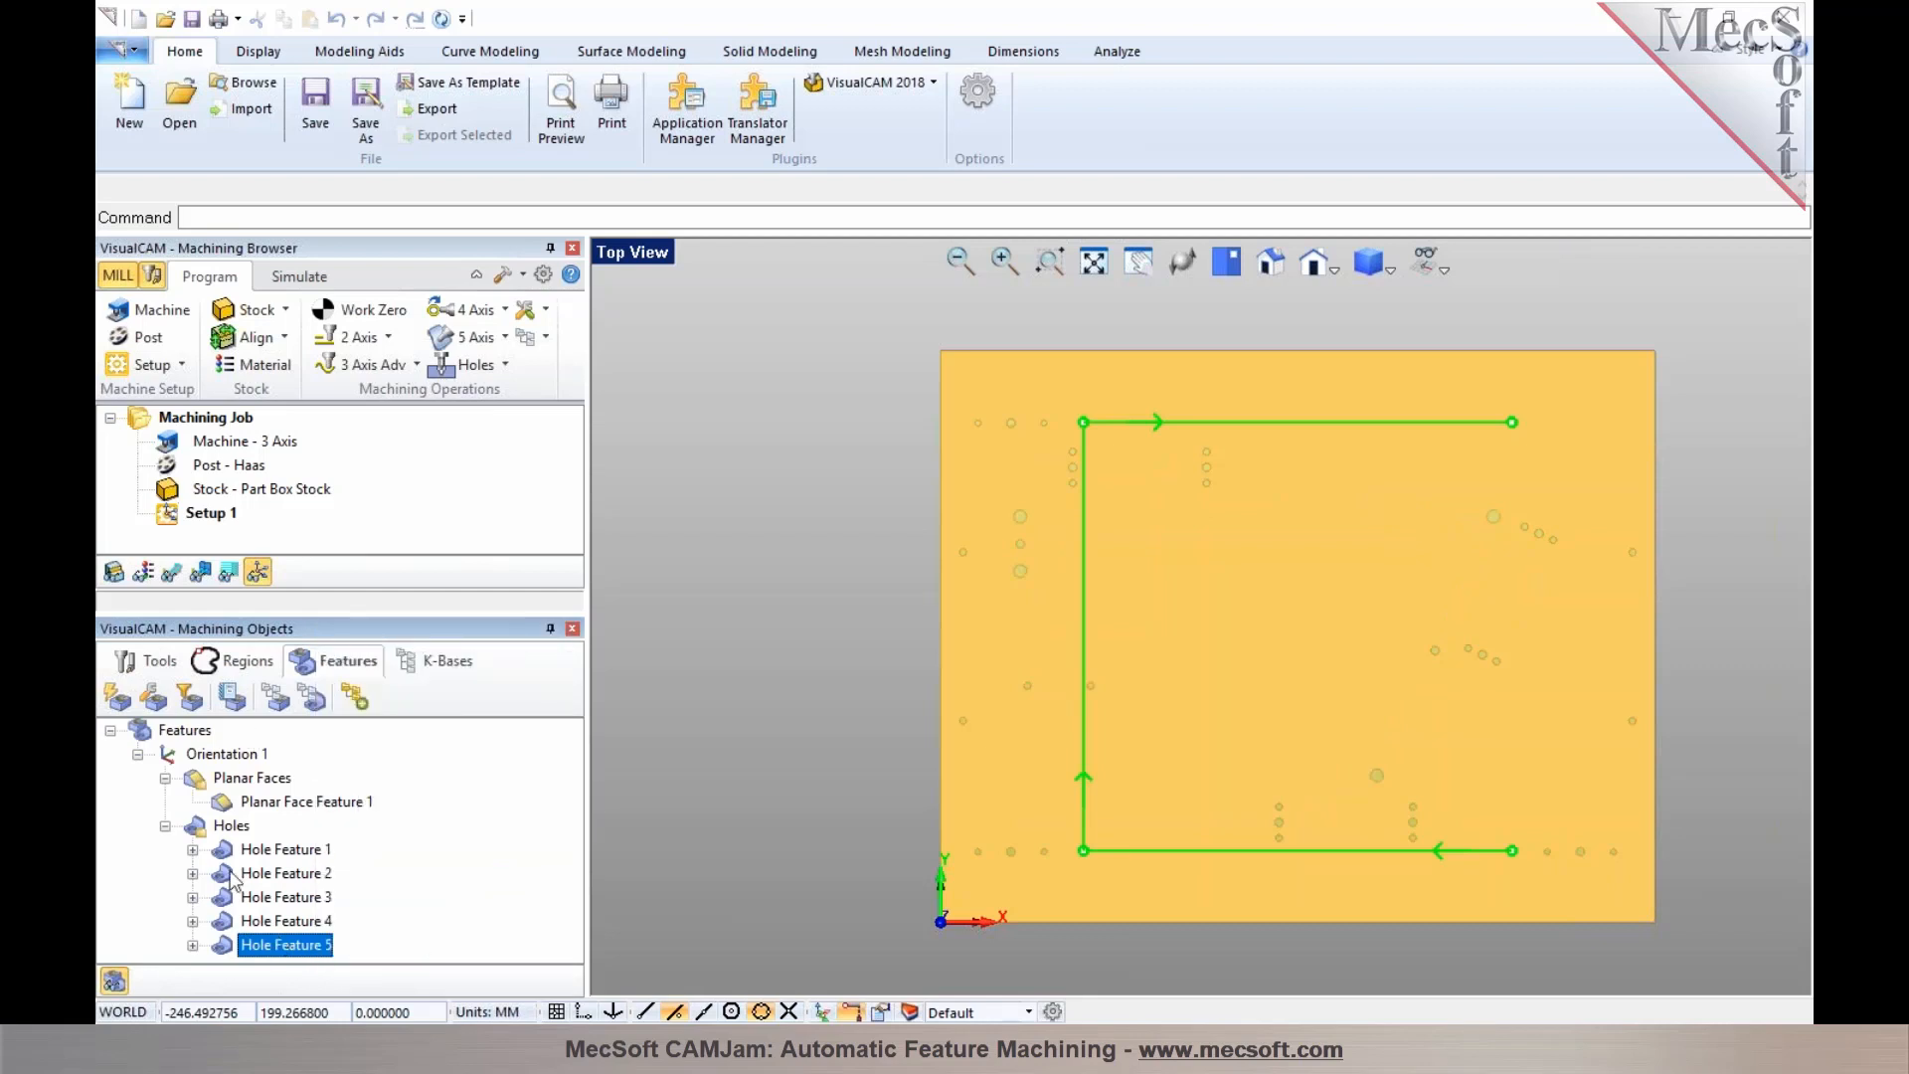
pyautogui.moveTo(823, 907); pyautogui.dragTo(803, 879, button='middle')
pyautogui.moveTo(1048, 725); pyautogui.dragTo(1151, 758, button='middle')
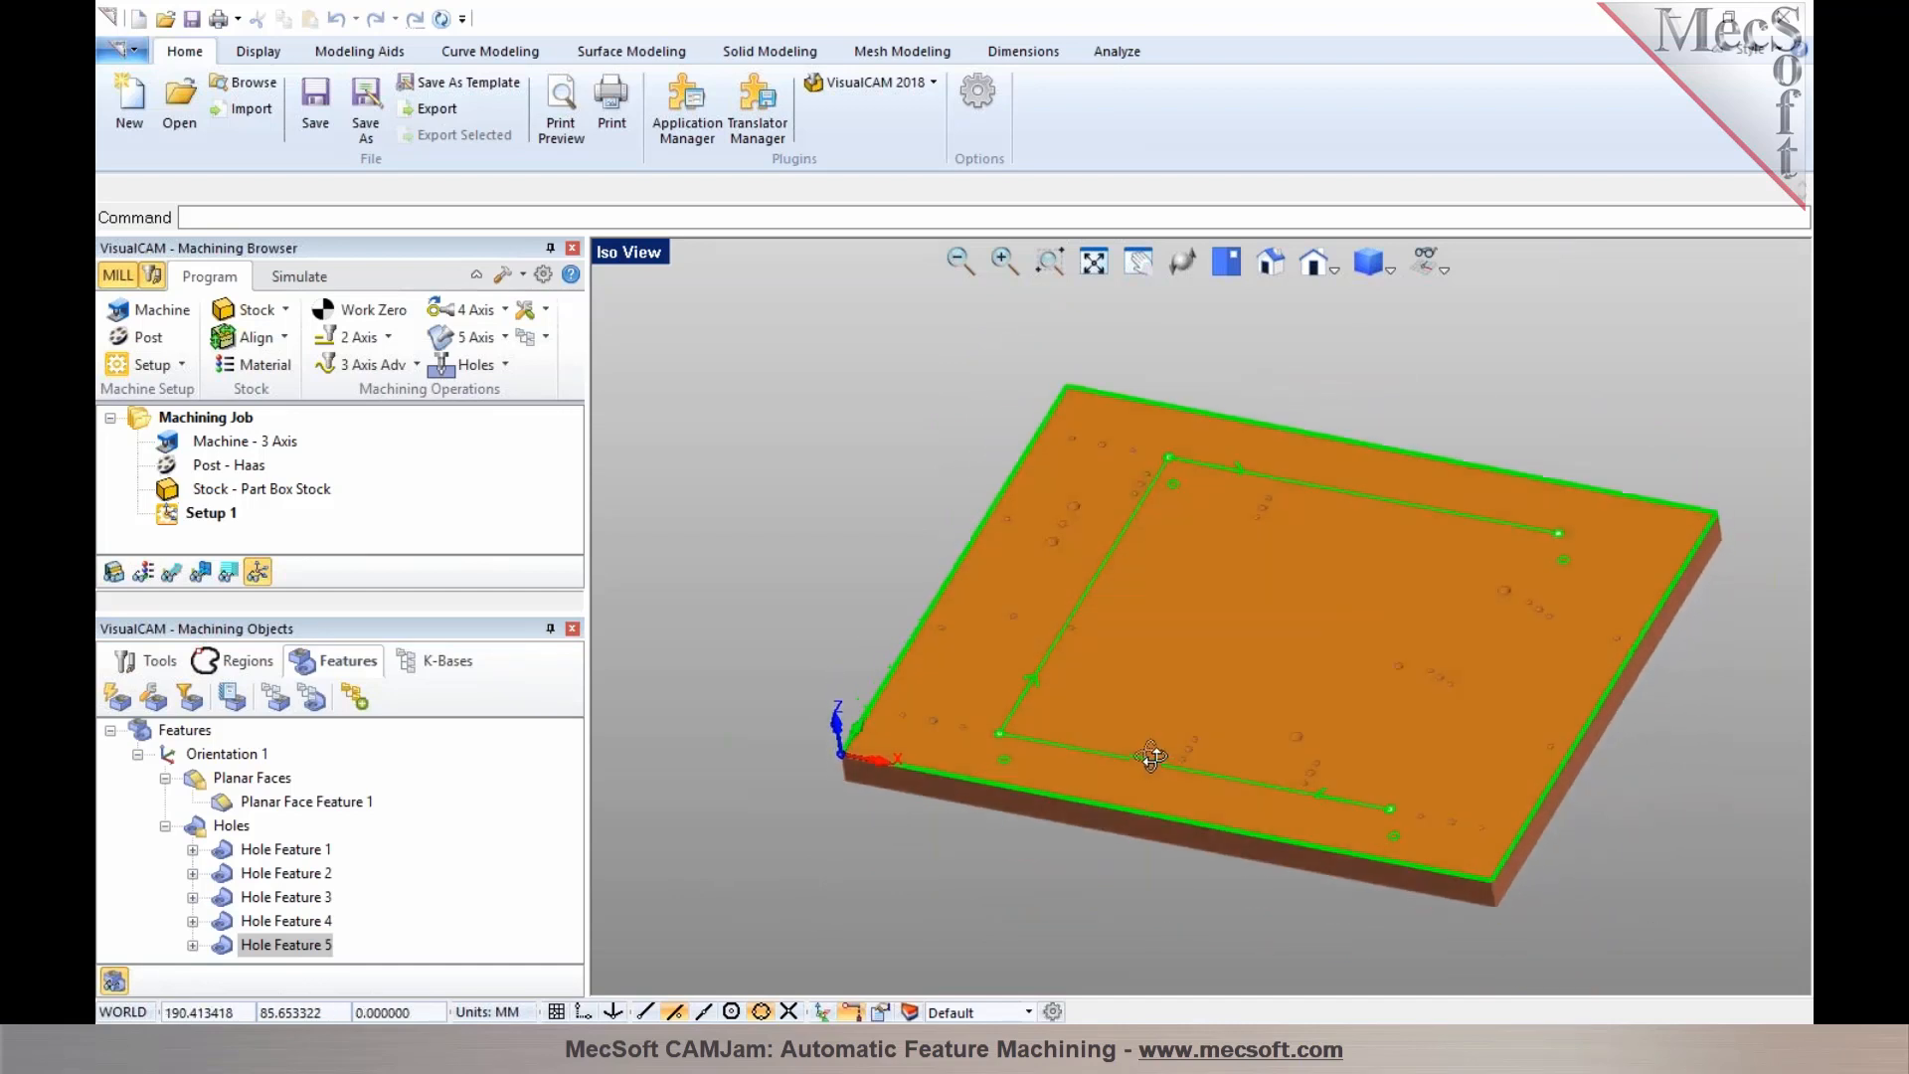
pyautogui.click(1060, 862)
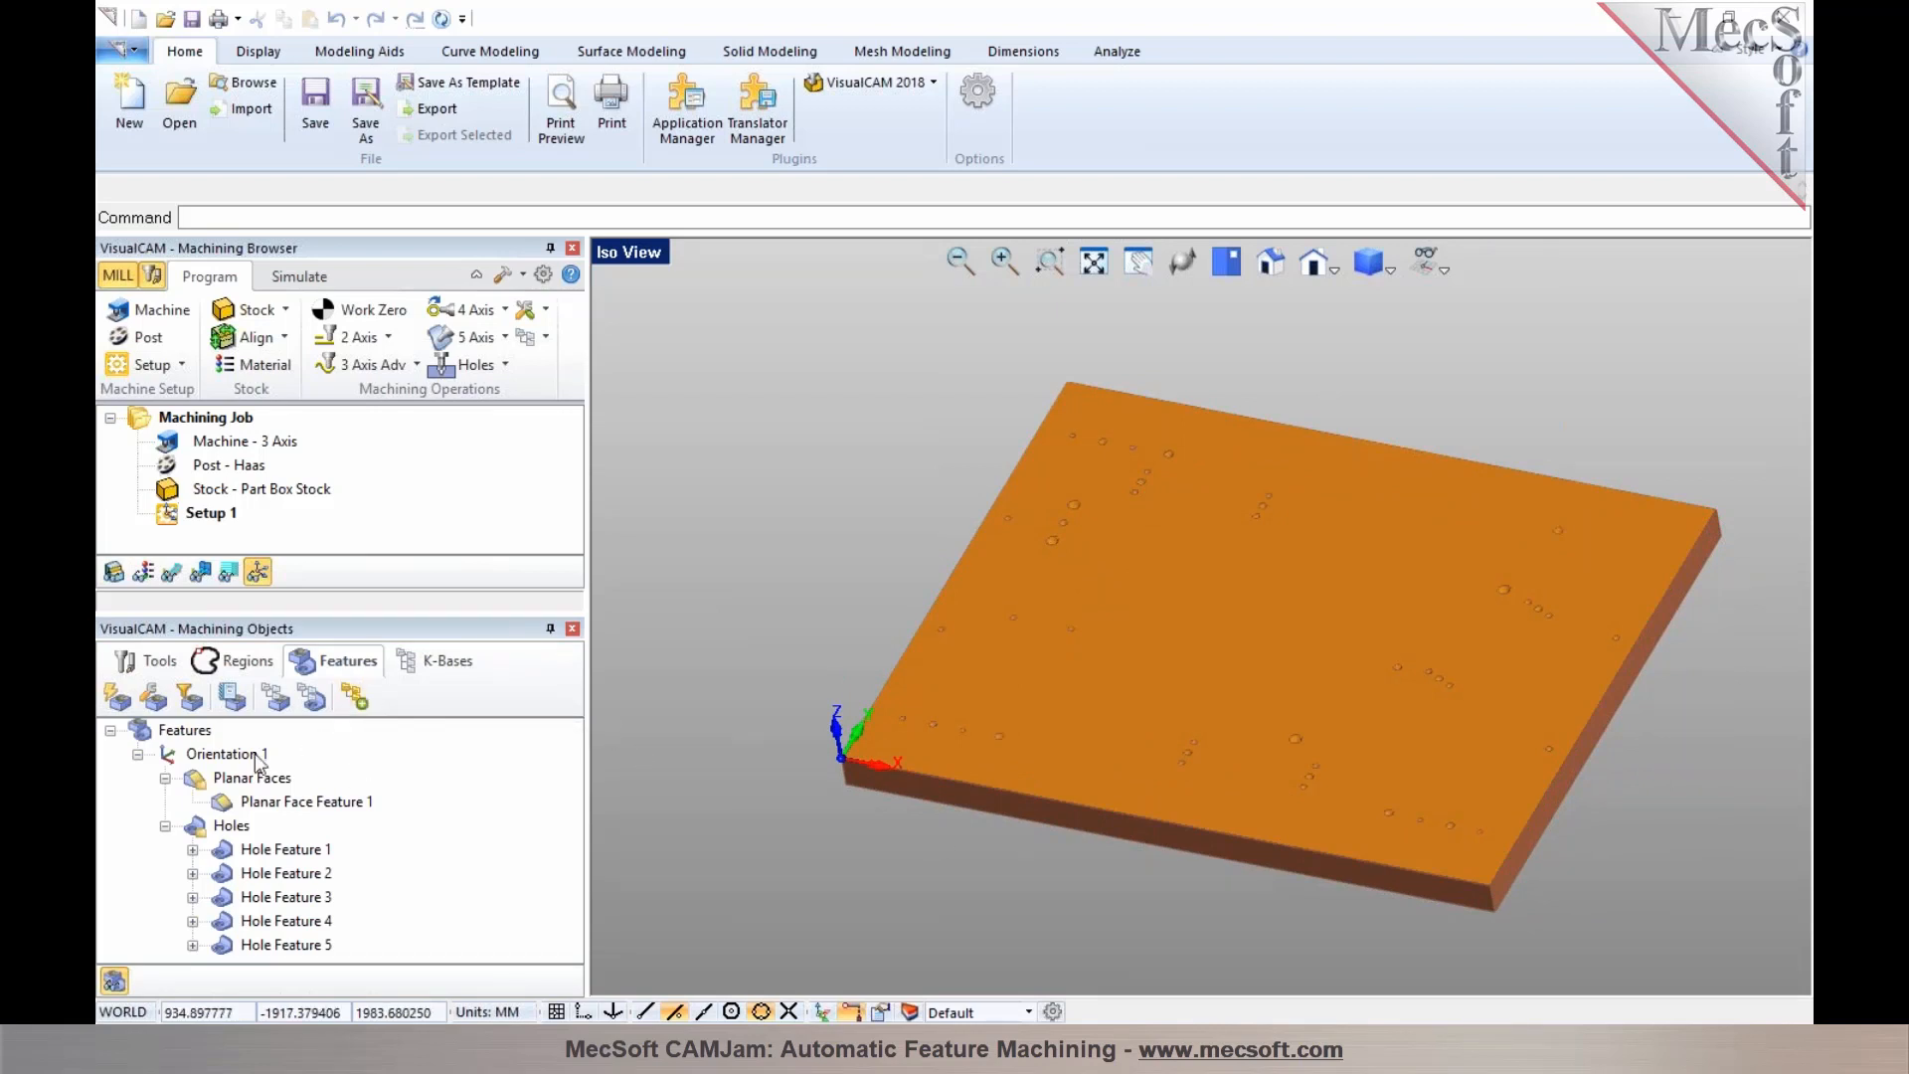
# Review the drilling and milling tools listed in the Machining Objects tools library
pyautogui.click(222, 755)
pyautogui.click(149, 664)
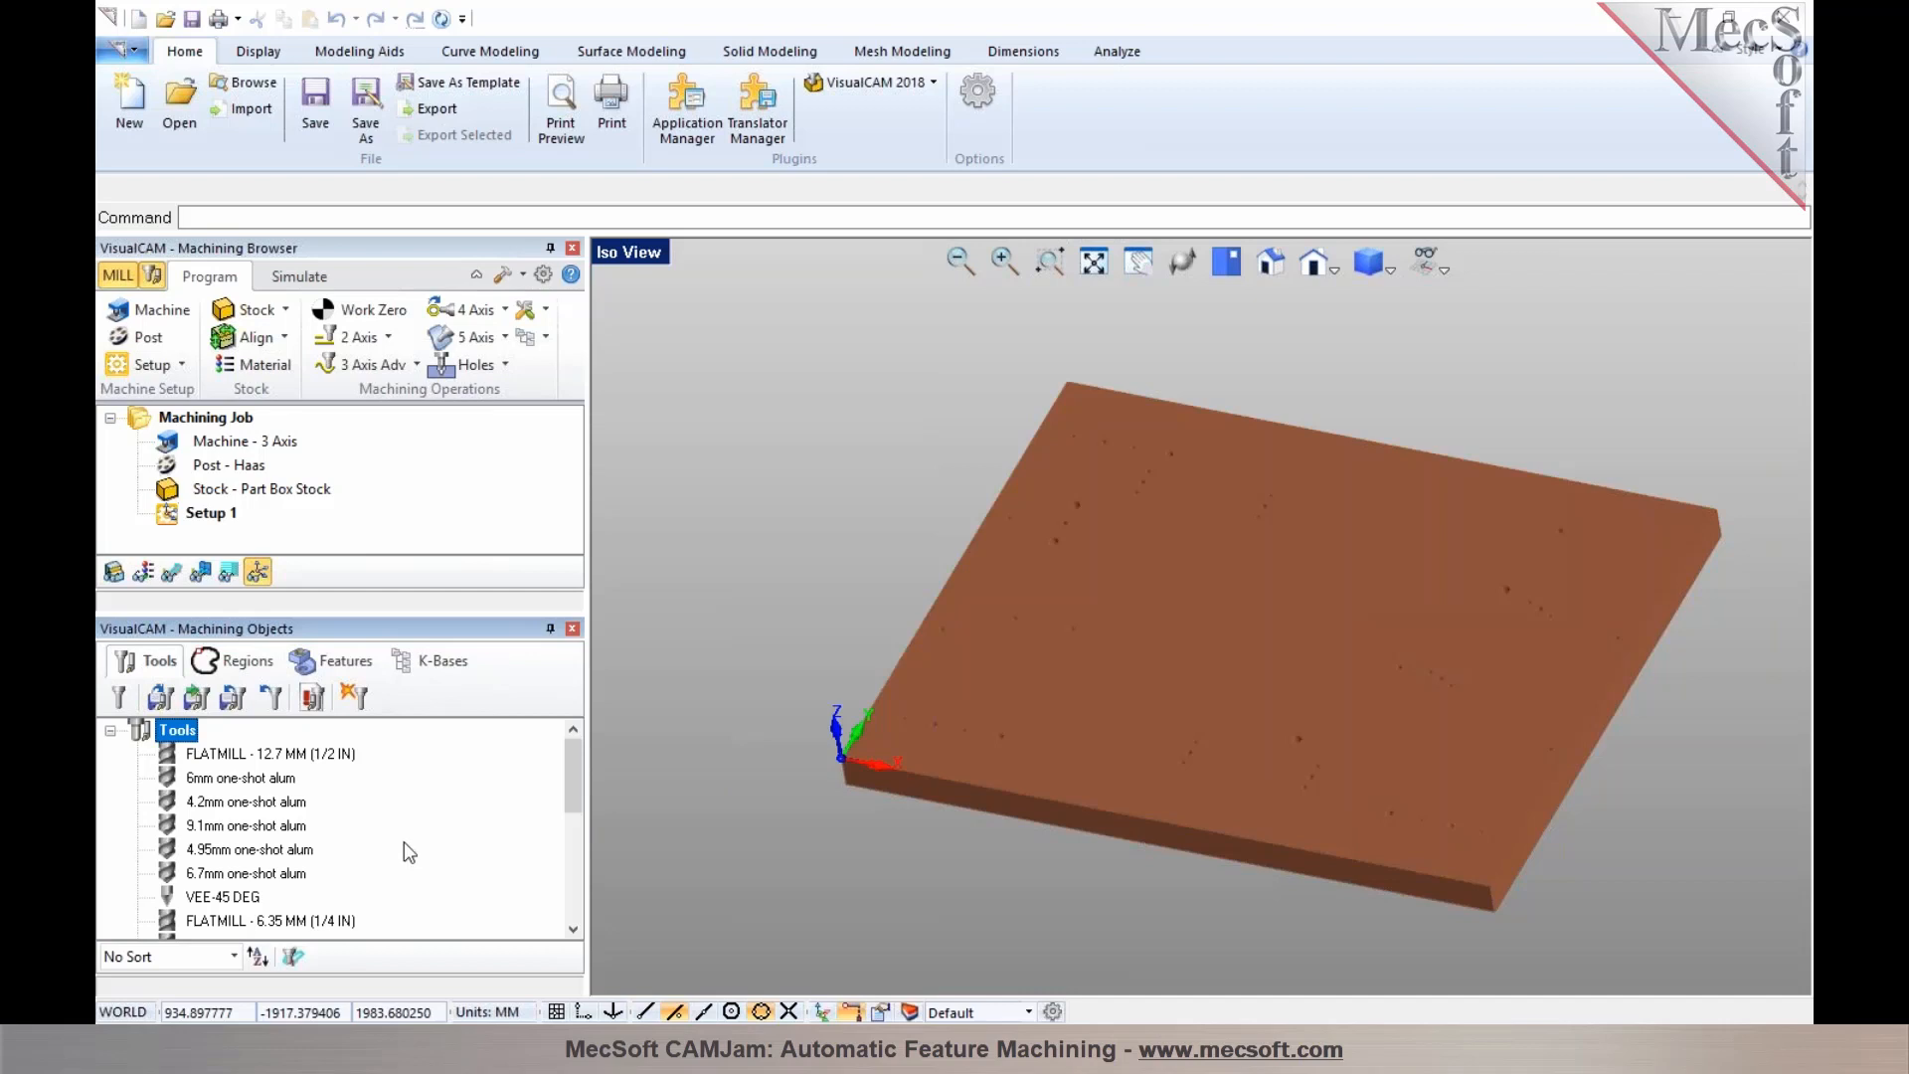
pyautogui.click(269, 781)
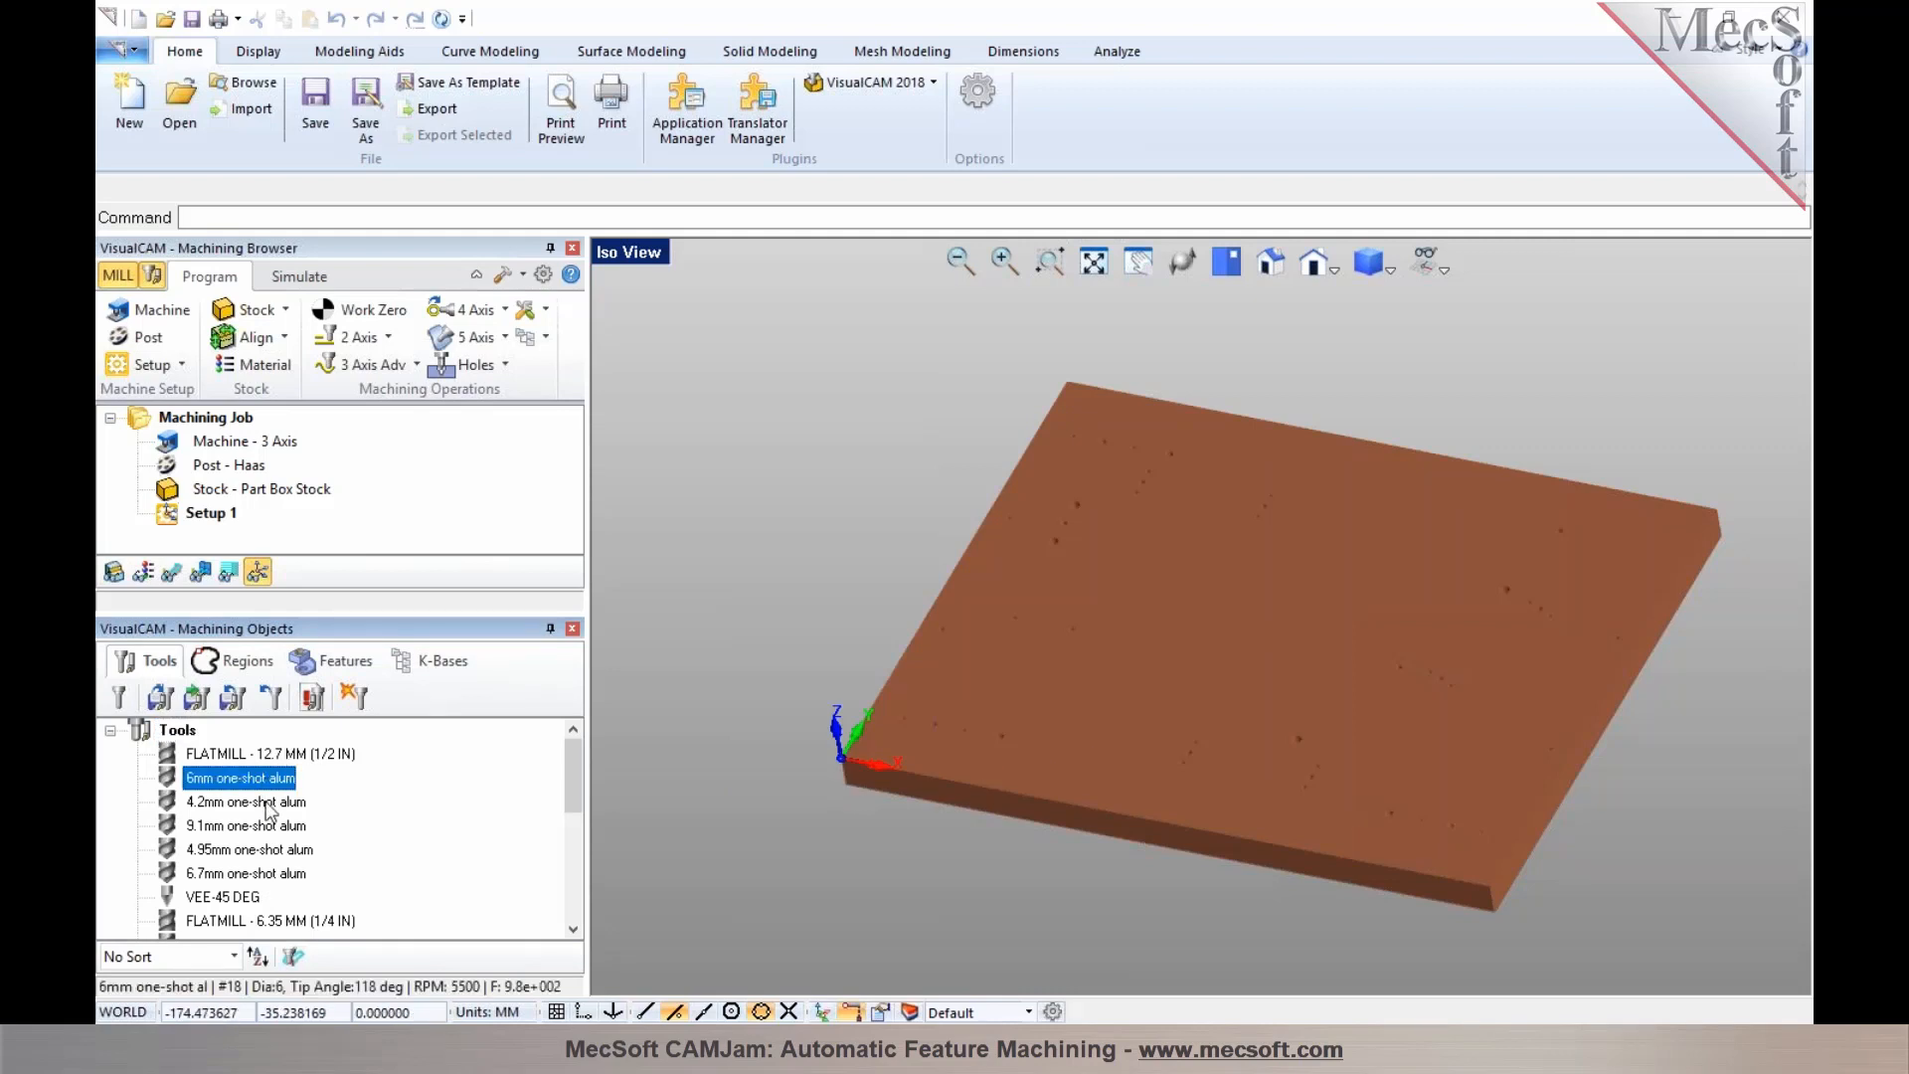
pyautogui.click(275, 805)
pyautogui.click(279, 829)
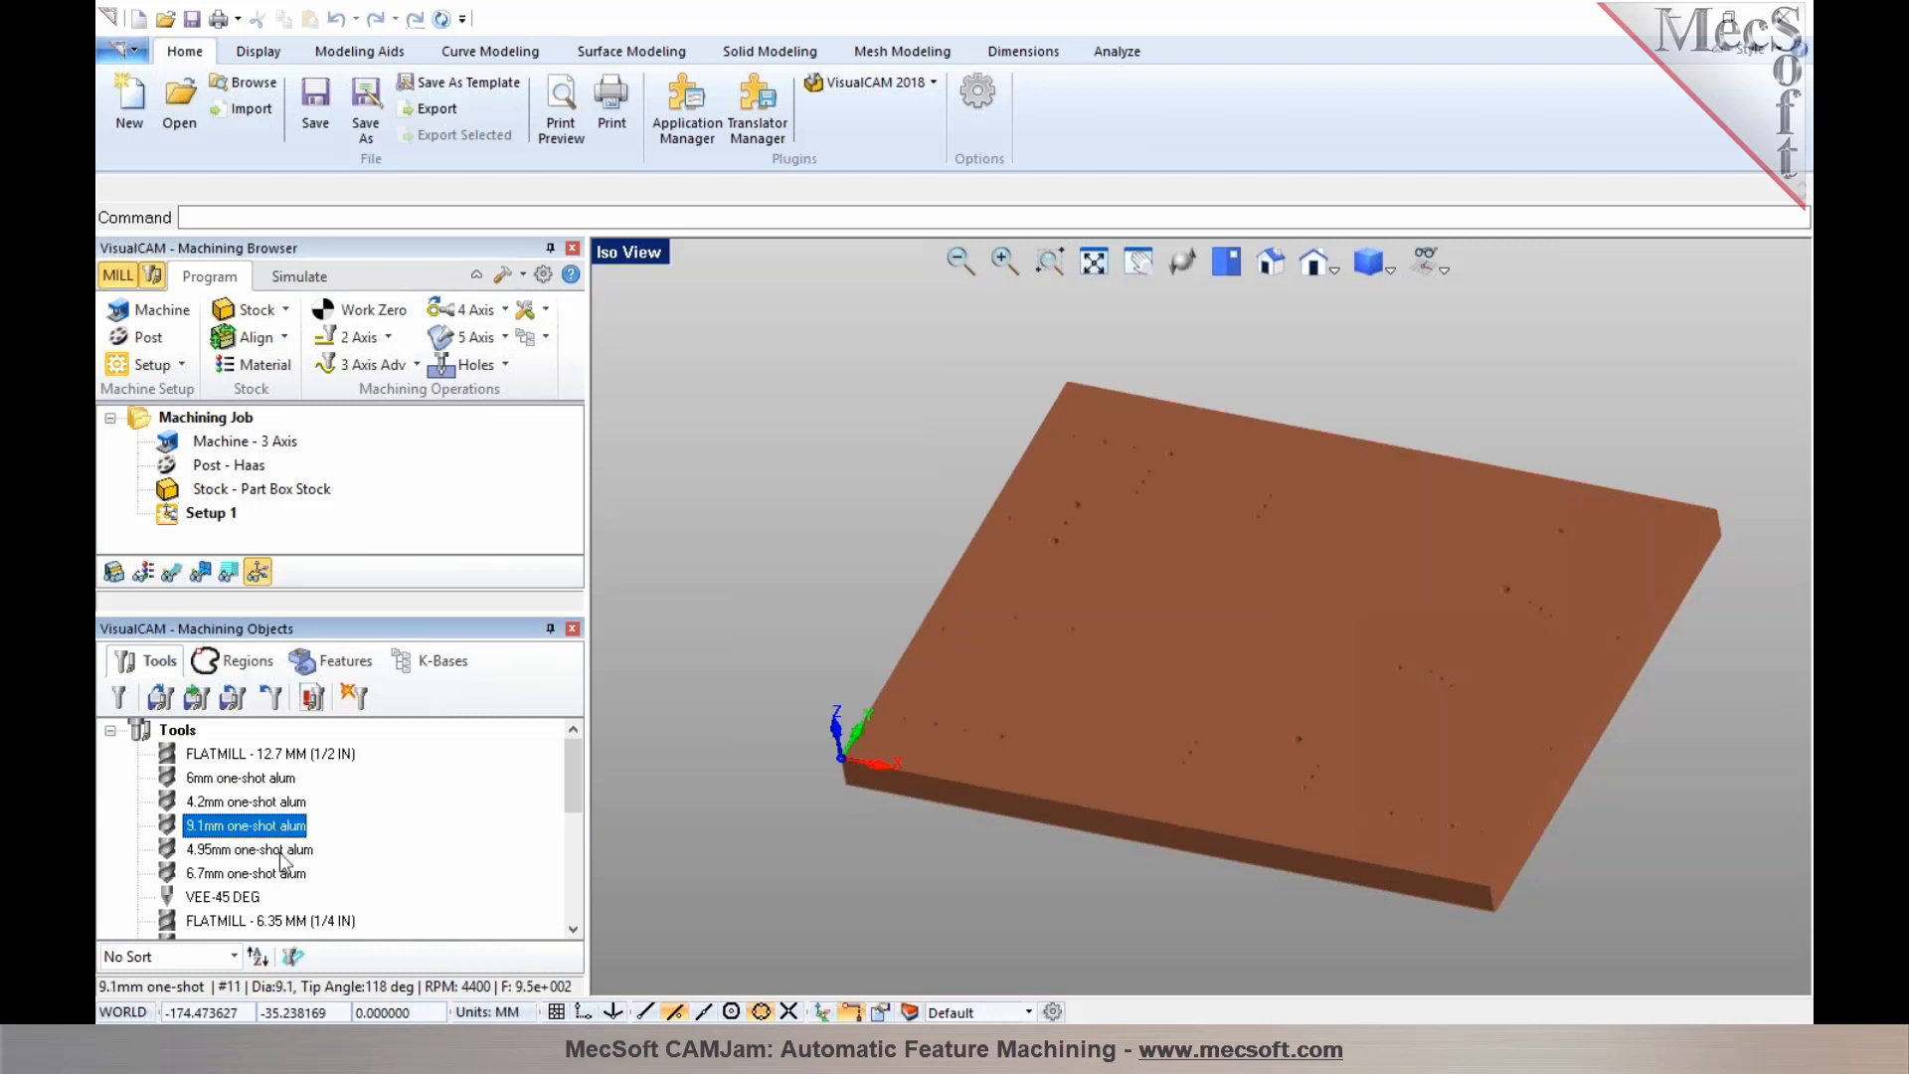
pyautogui.click(280, 852)
pyautogui.click(281, 875)
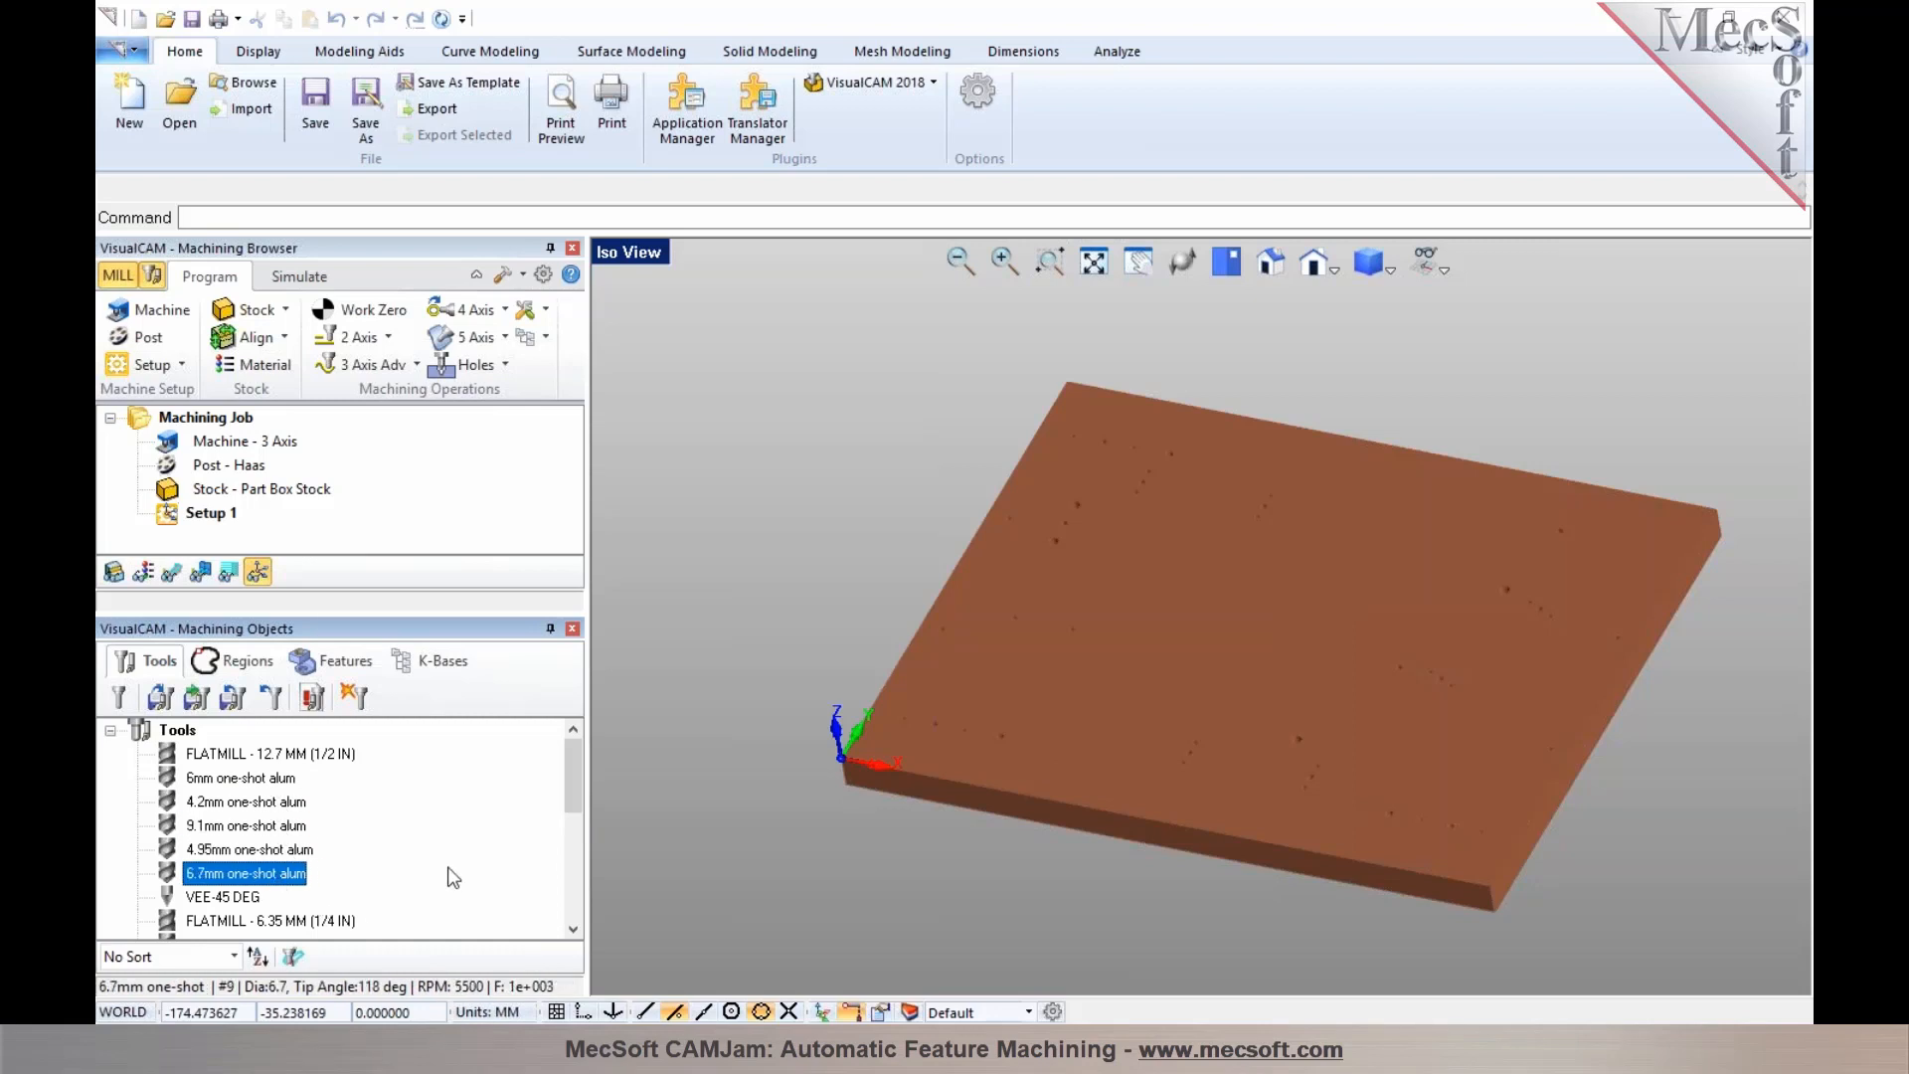
pyautogui.click(180, 732)
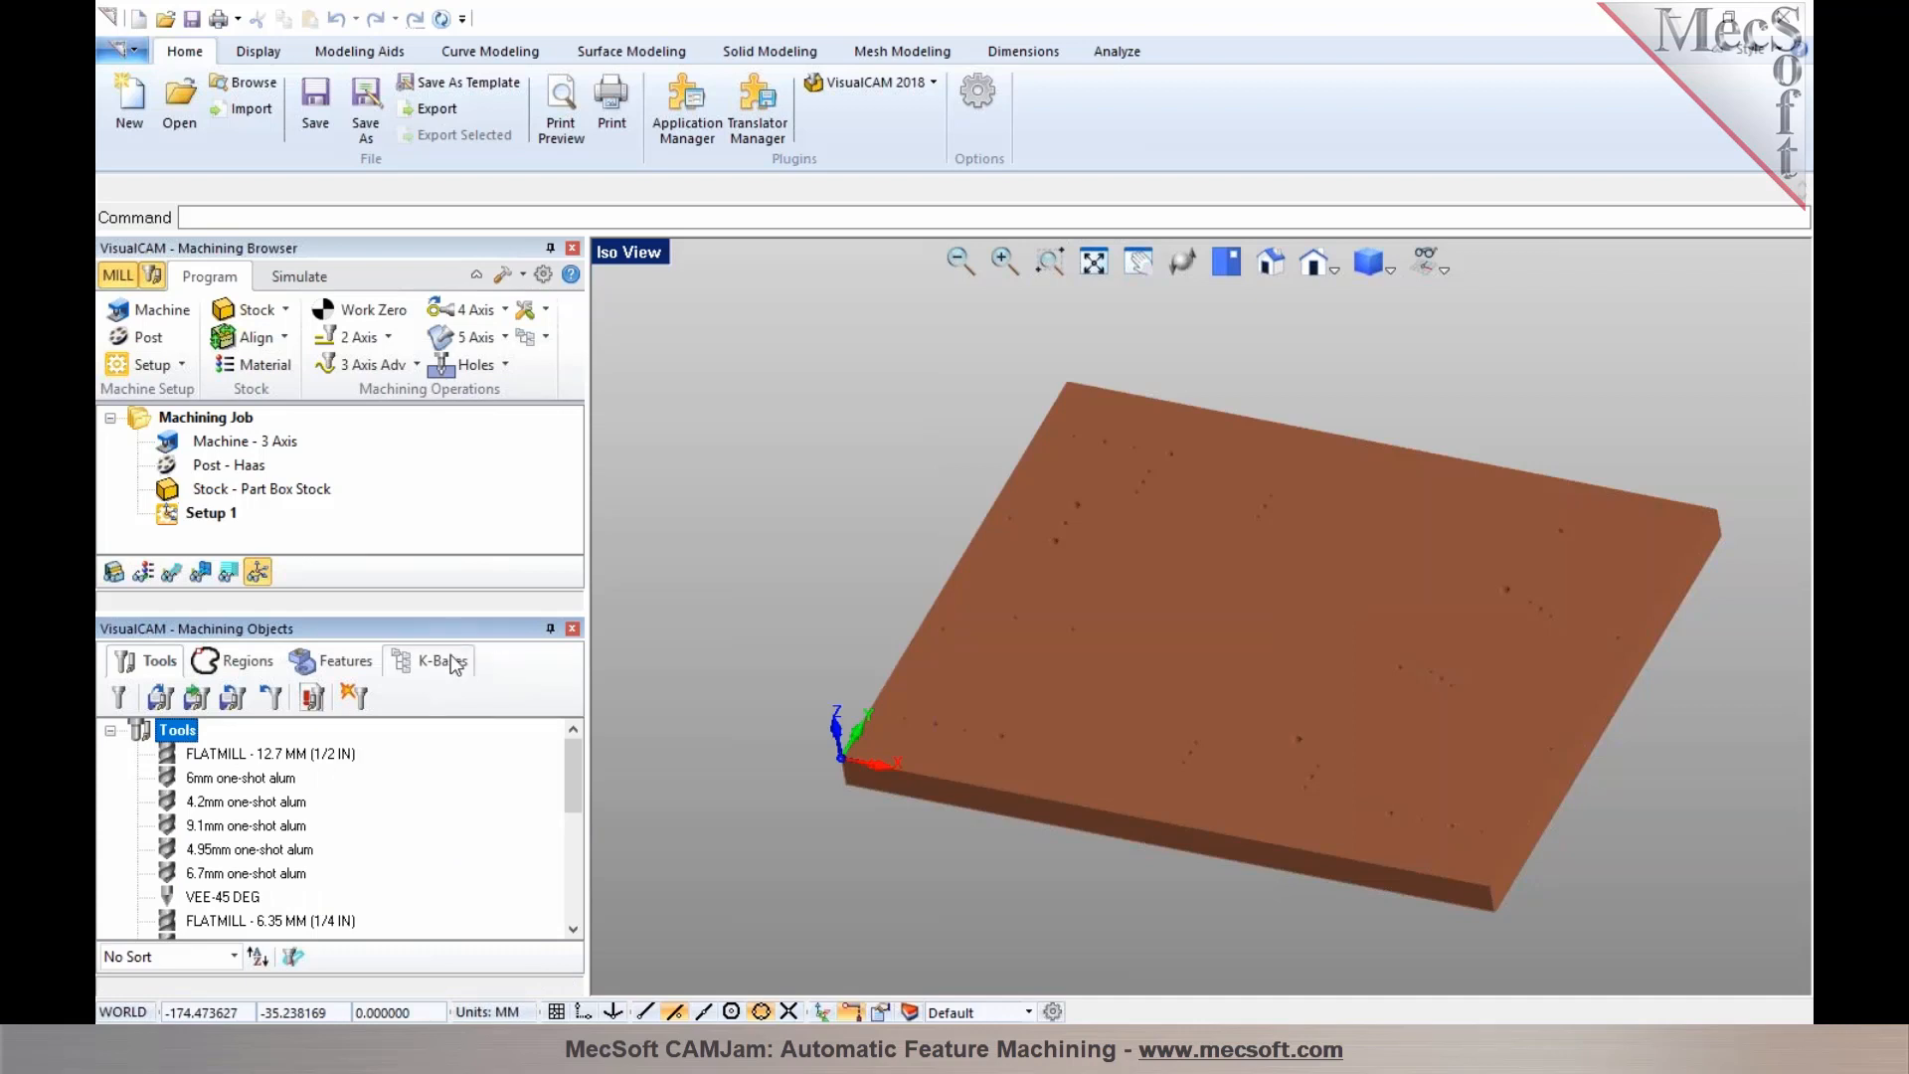
# Select Orientation 1 and run automatic feature machining on all detected features
pyautogui.click(350, 662)
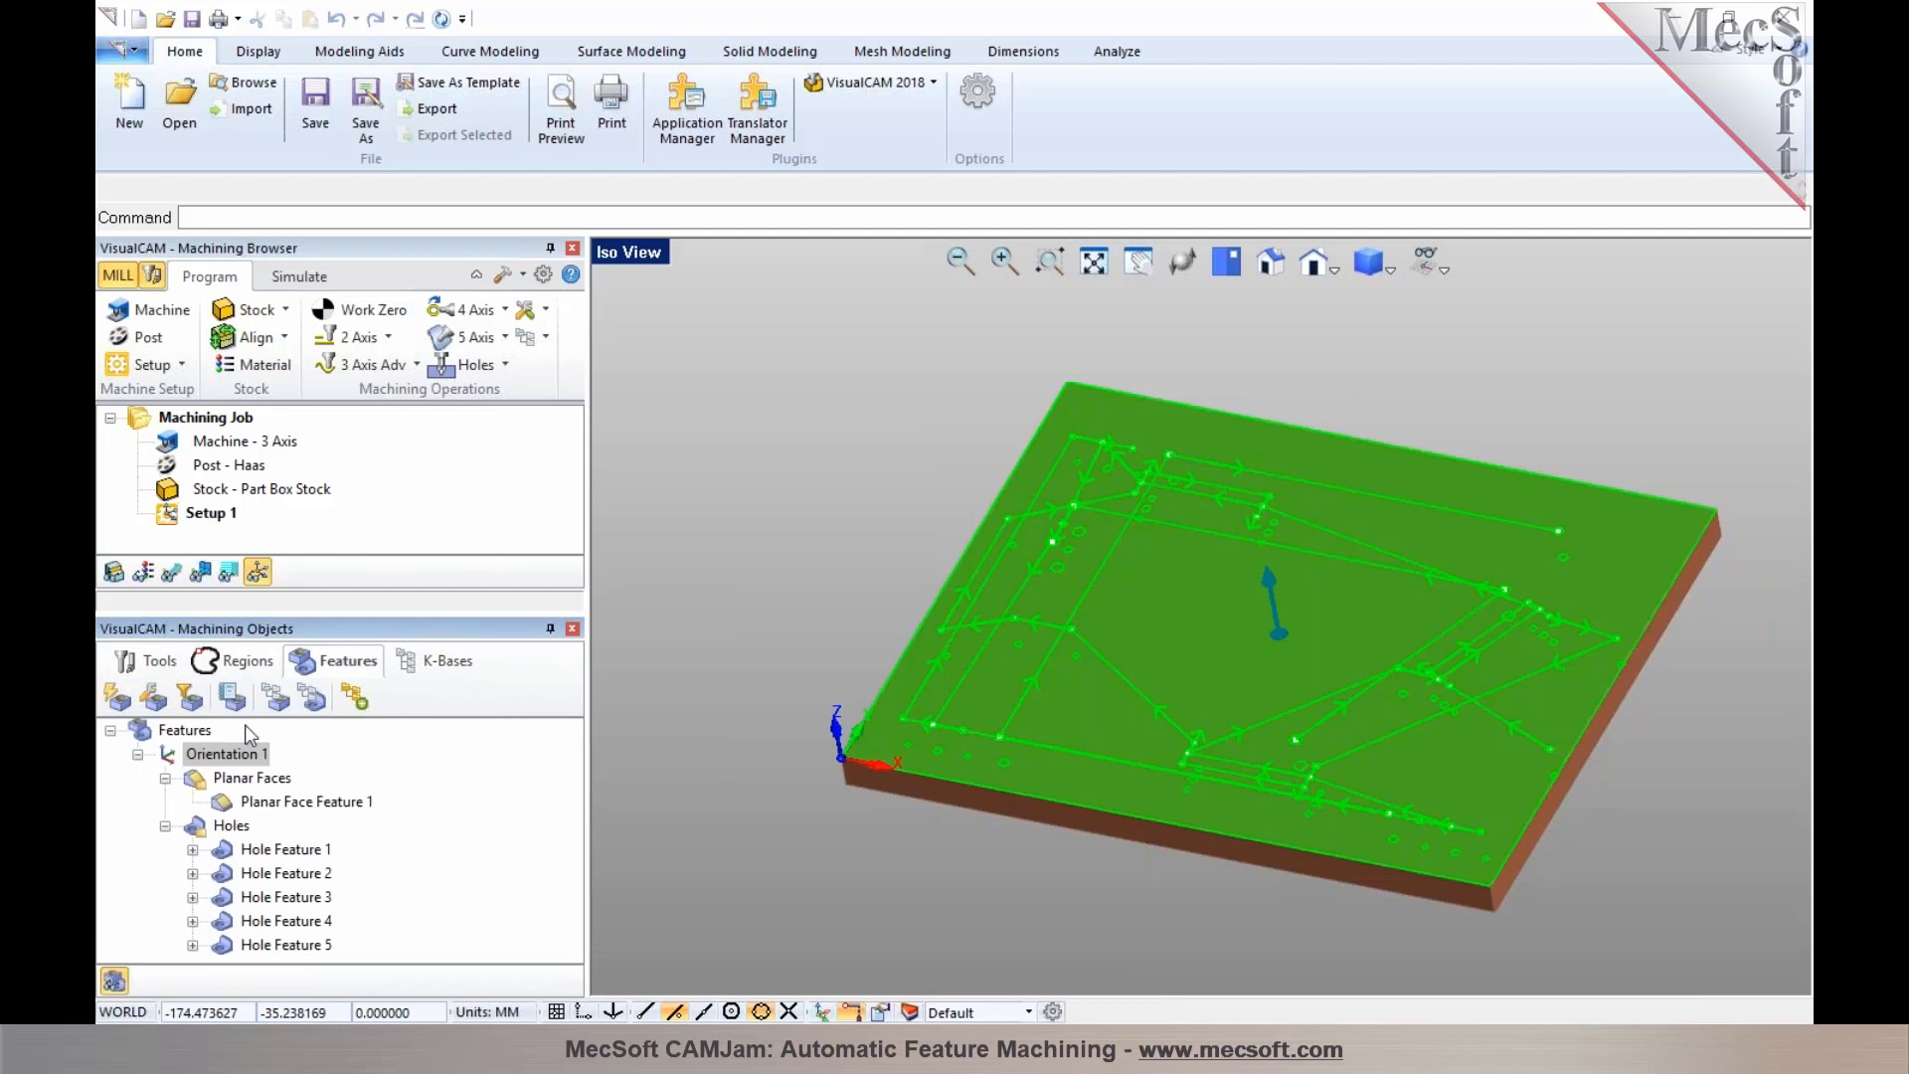
pyautogui.click(171, 758)
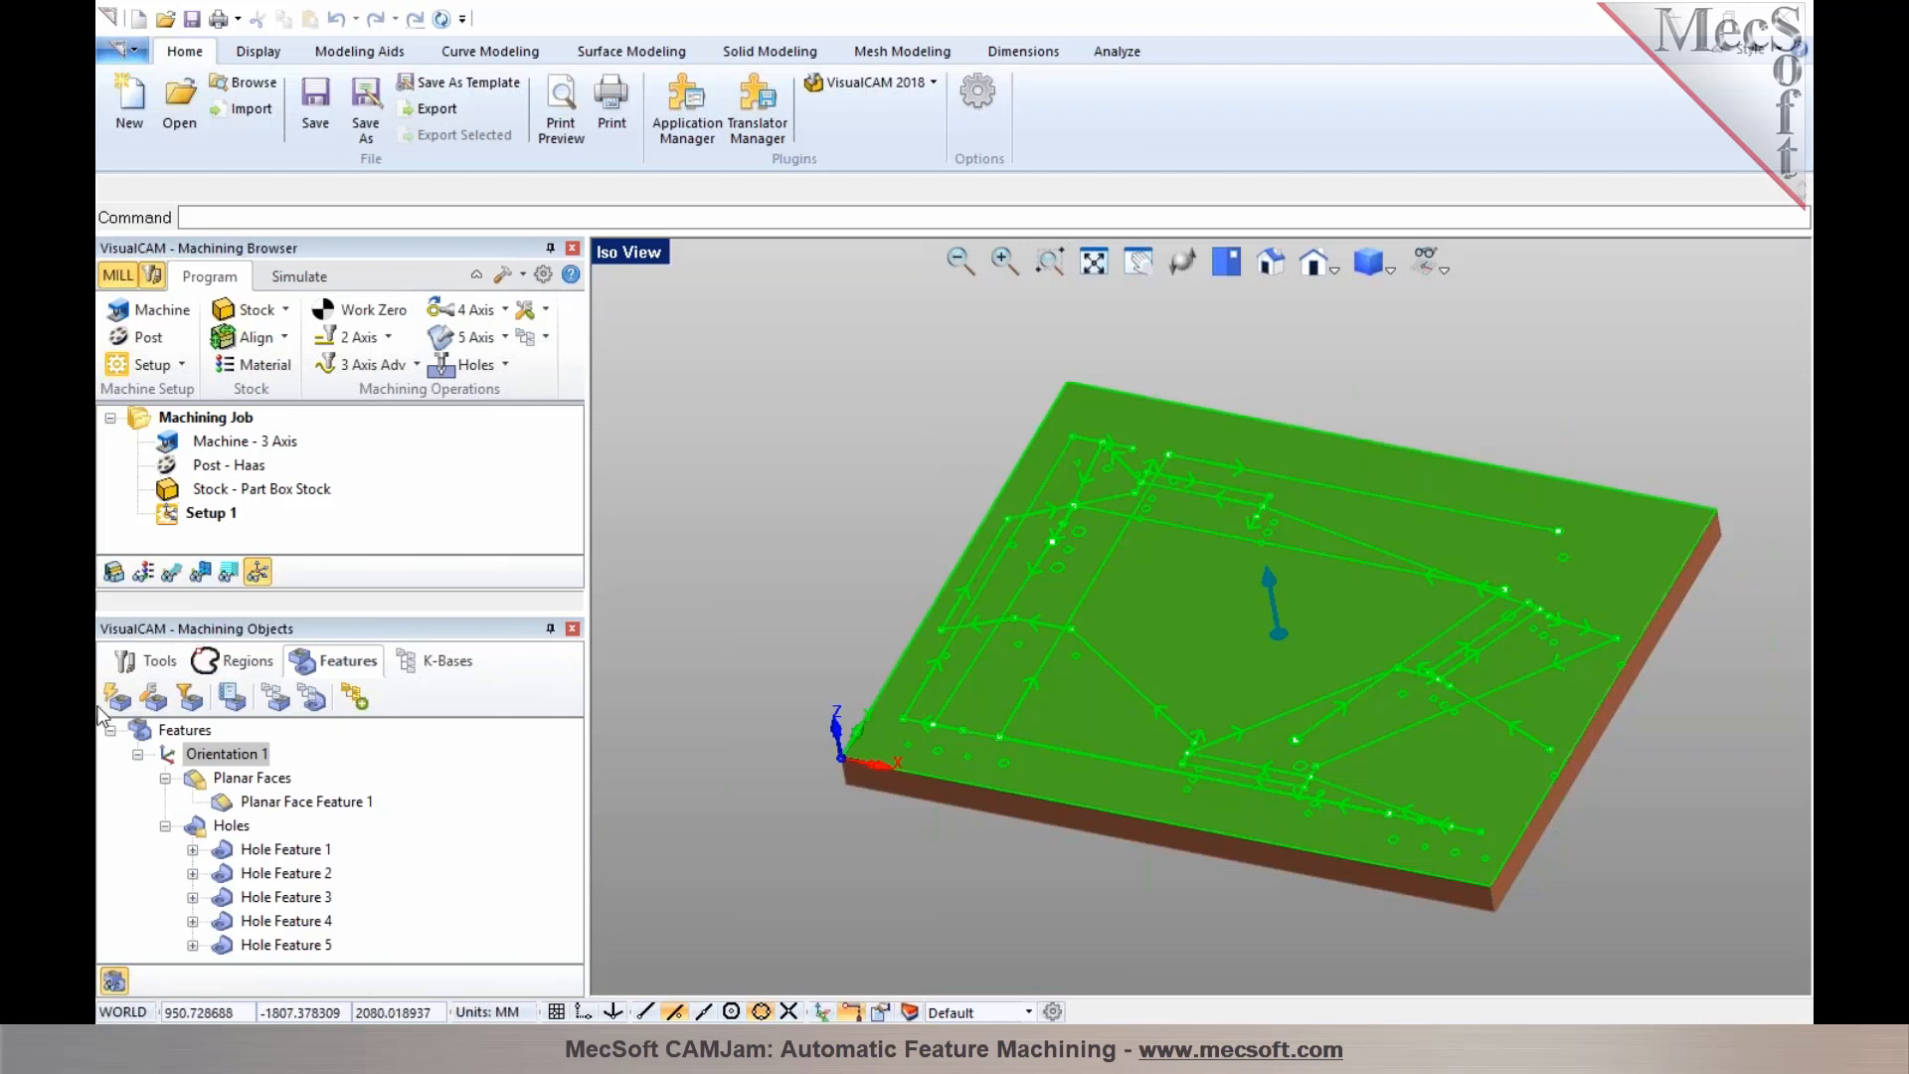
pyautogui.click(193, 758)
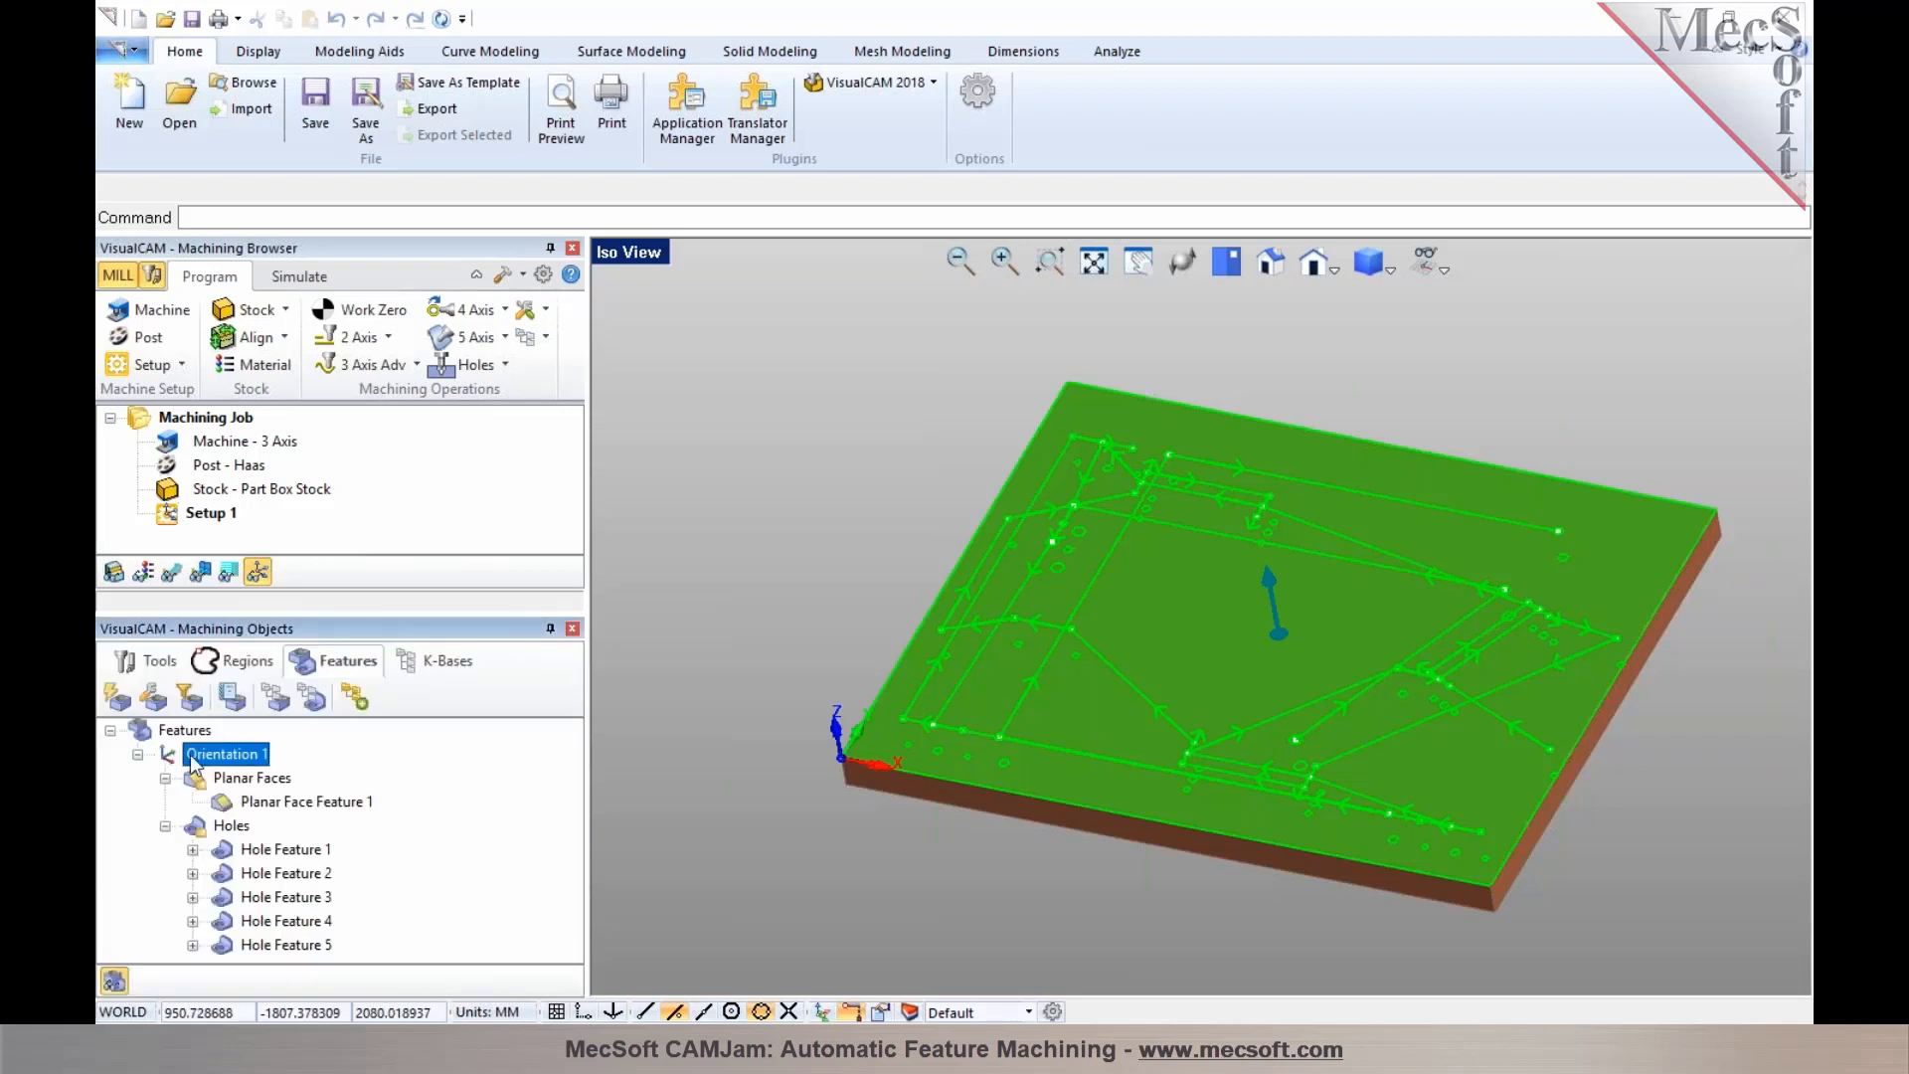
pyautogui.click(354, 699)
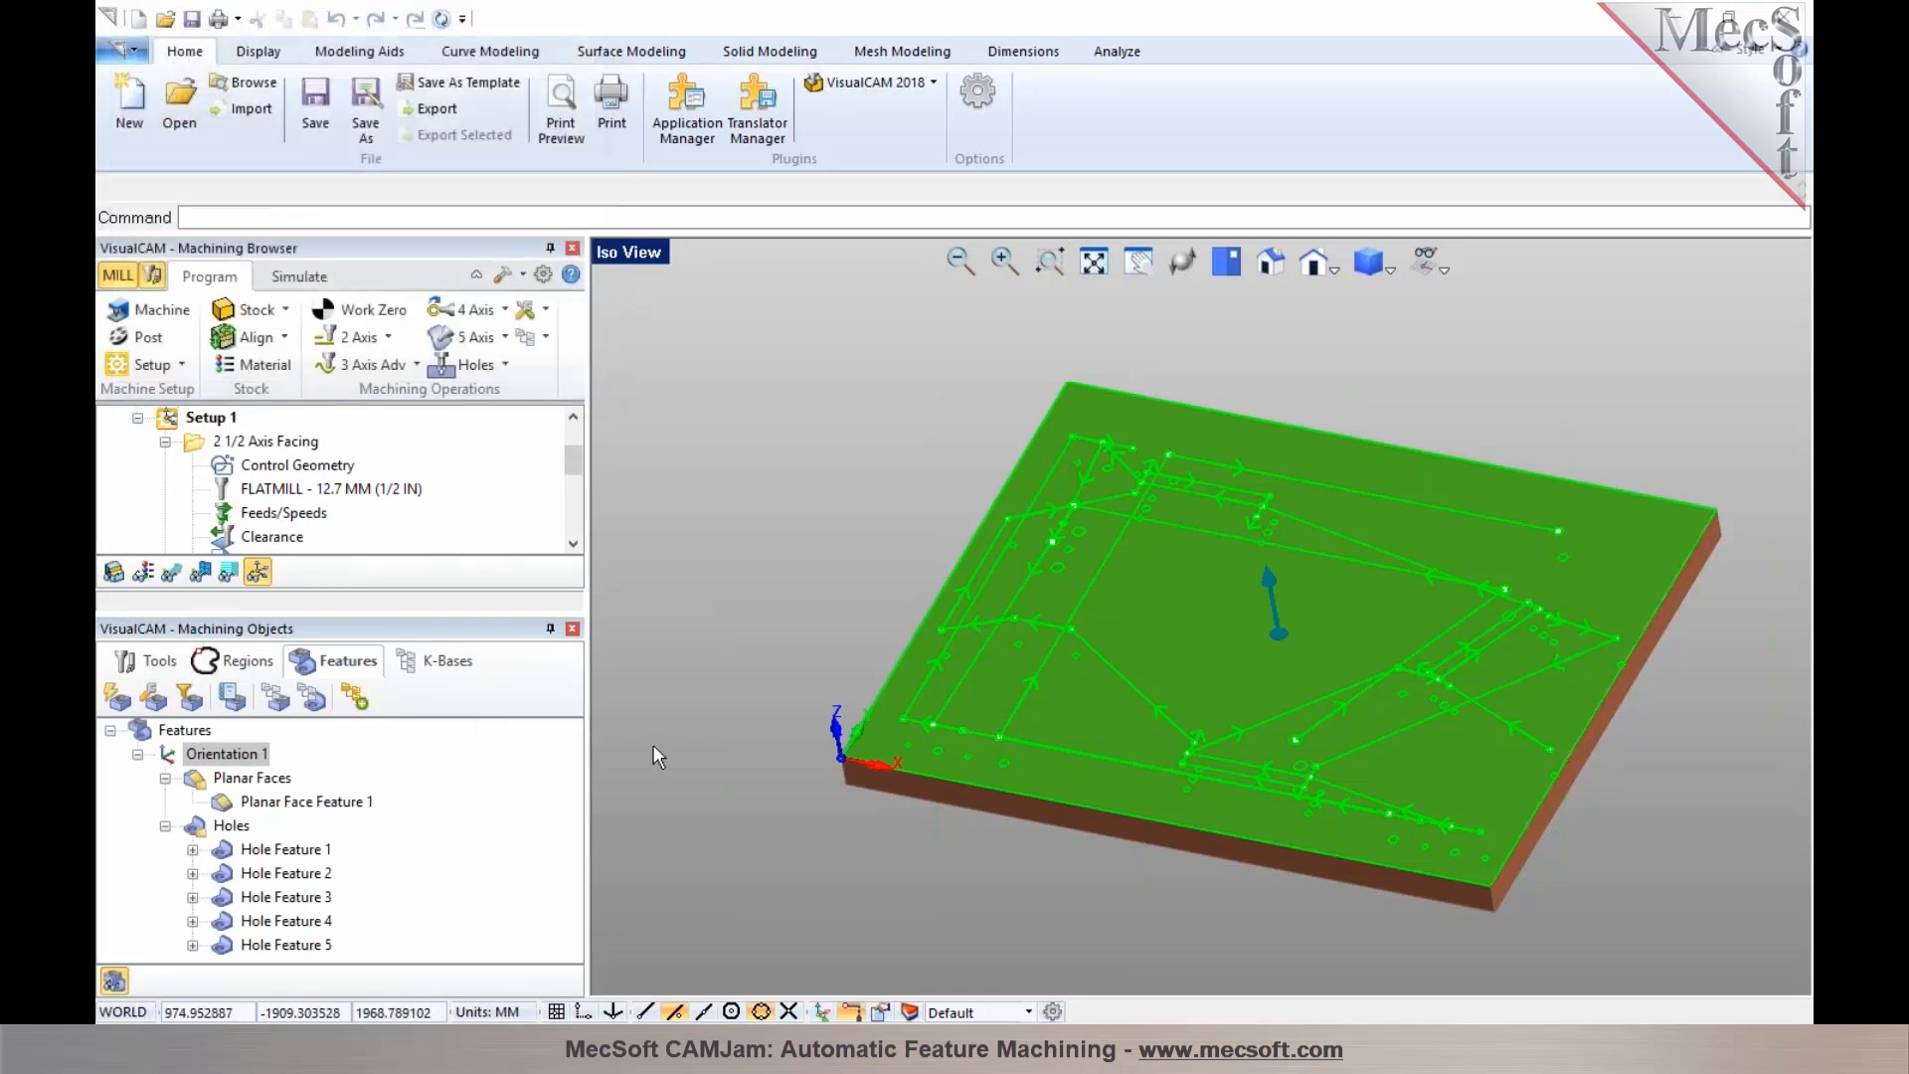
# Dock the Machining Objects panel beside the Machining Browser and expand the generated facing, profiling and Hole Feature 1 operations
pyautogui.moveTo(433, 629); pyautogui.dragTo(1171, 618)
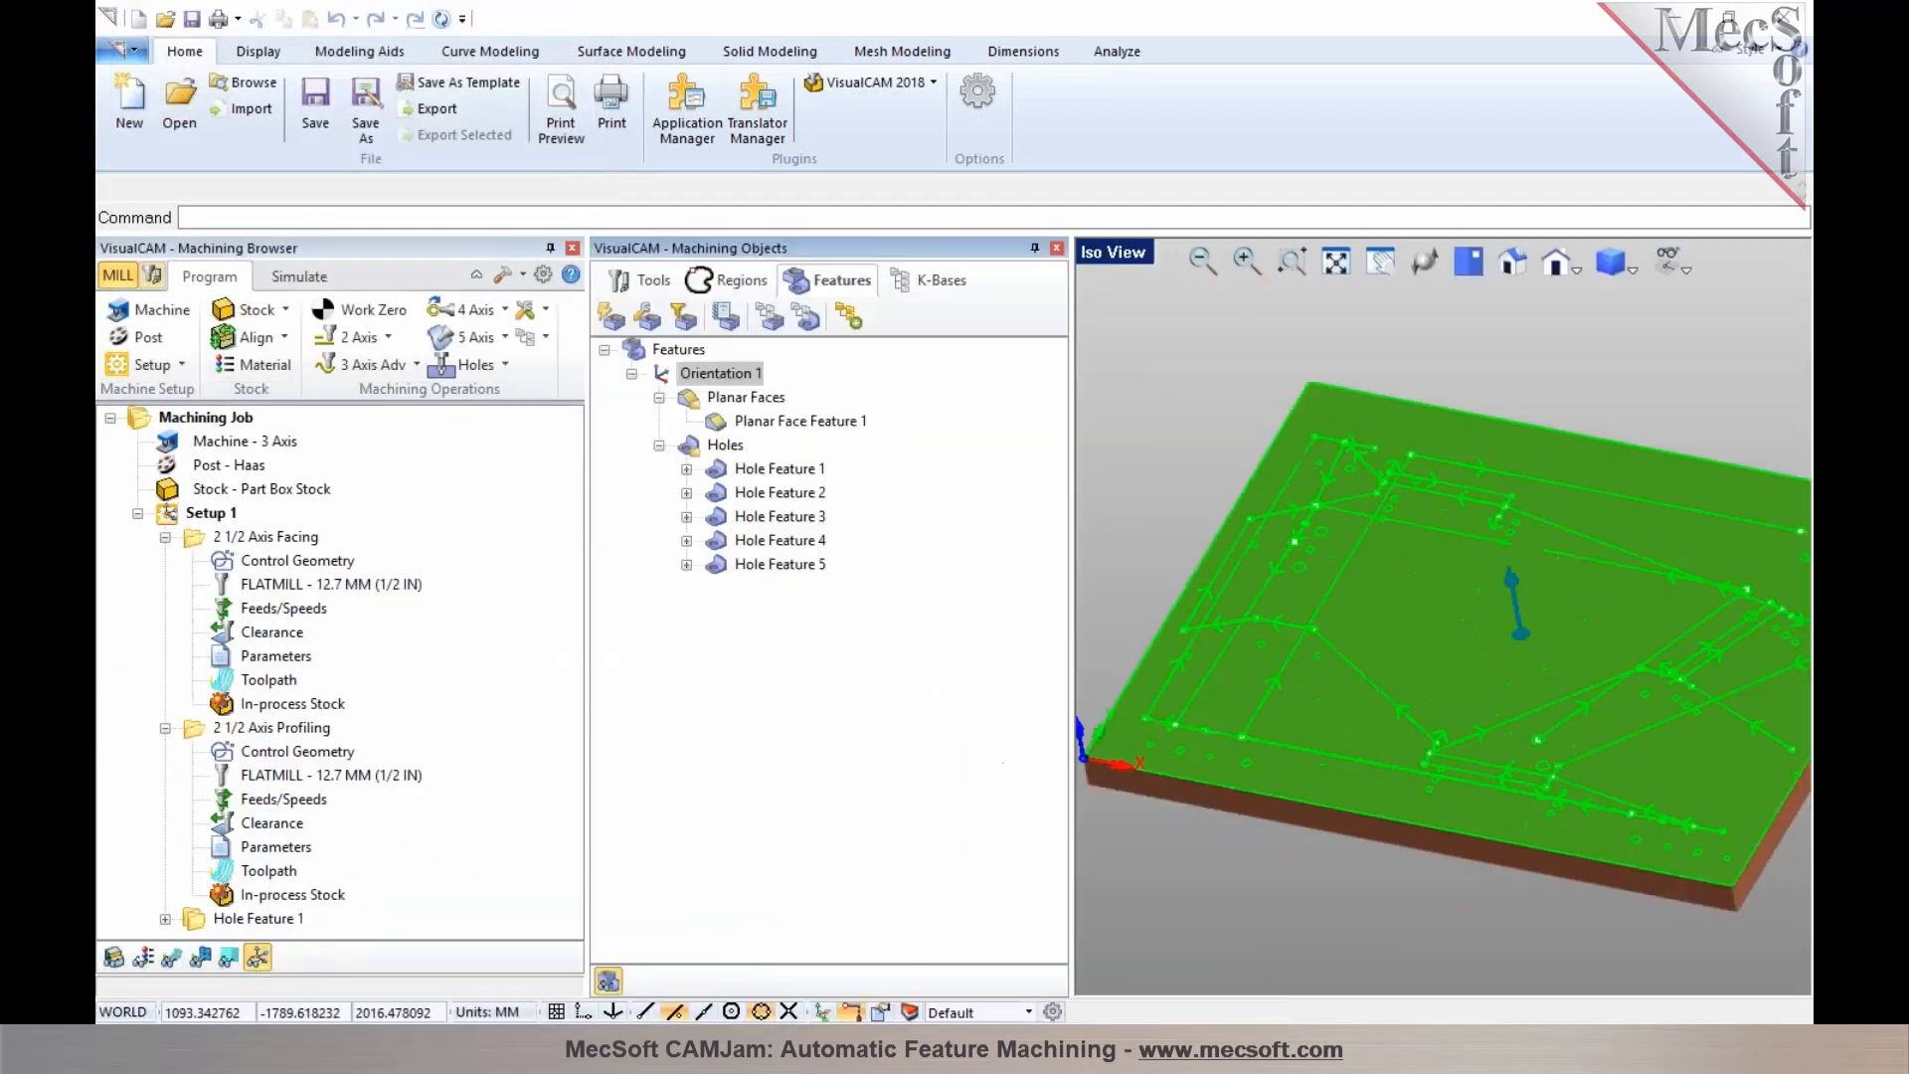
pyautogui.click(165, 537)
pyautogui.click(244, 539)
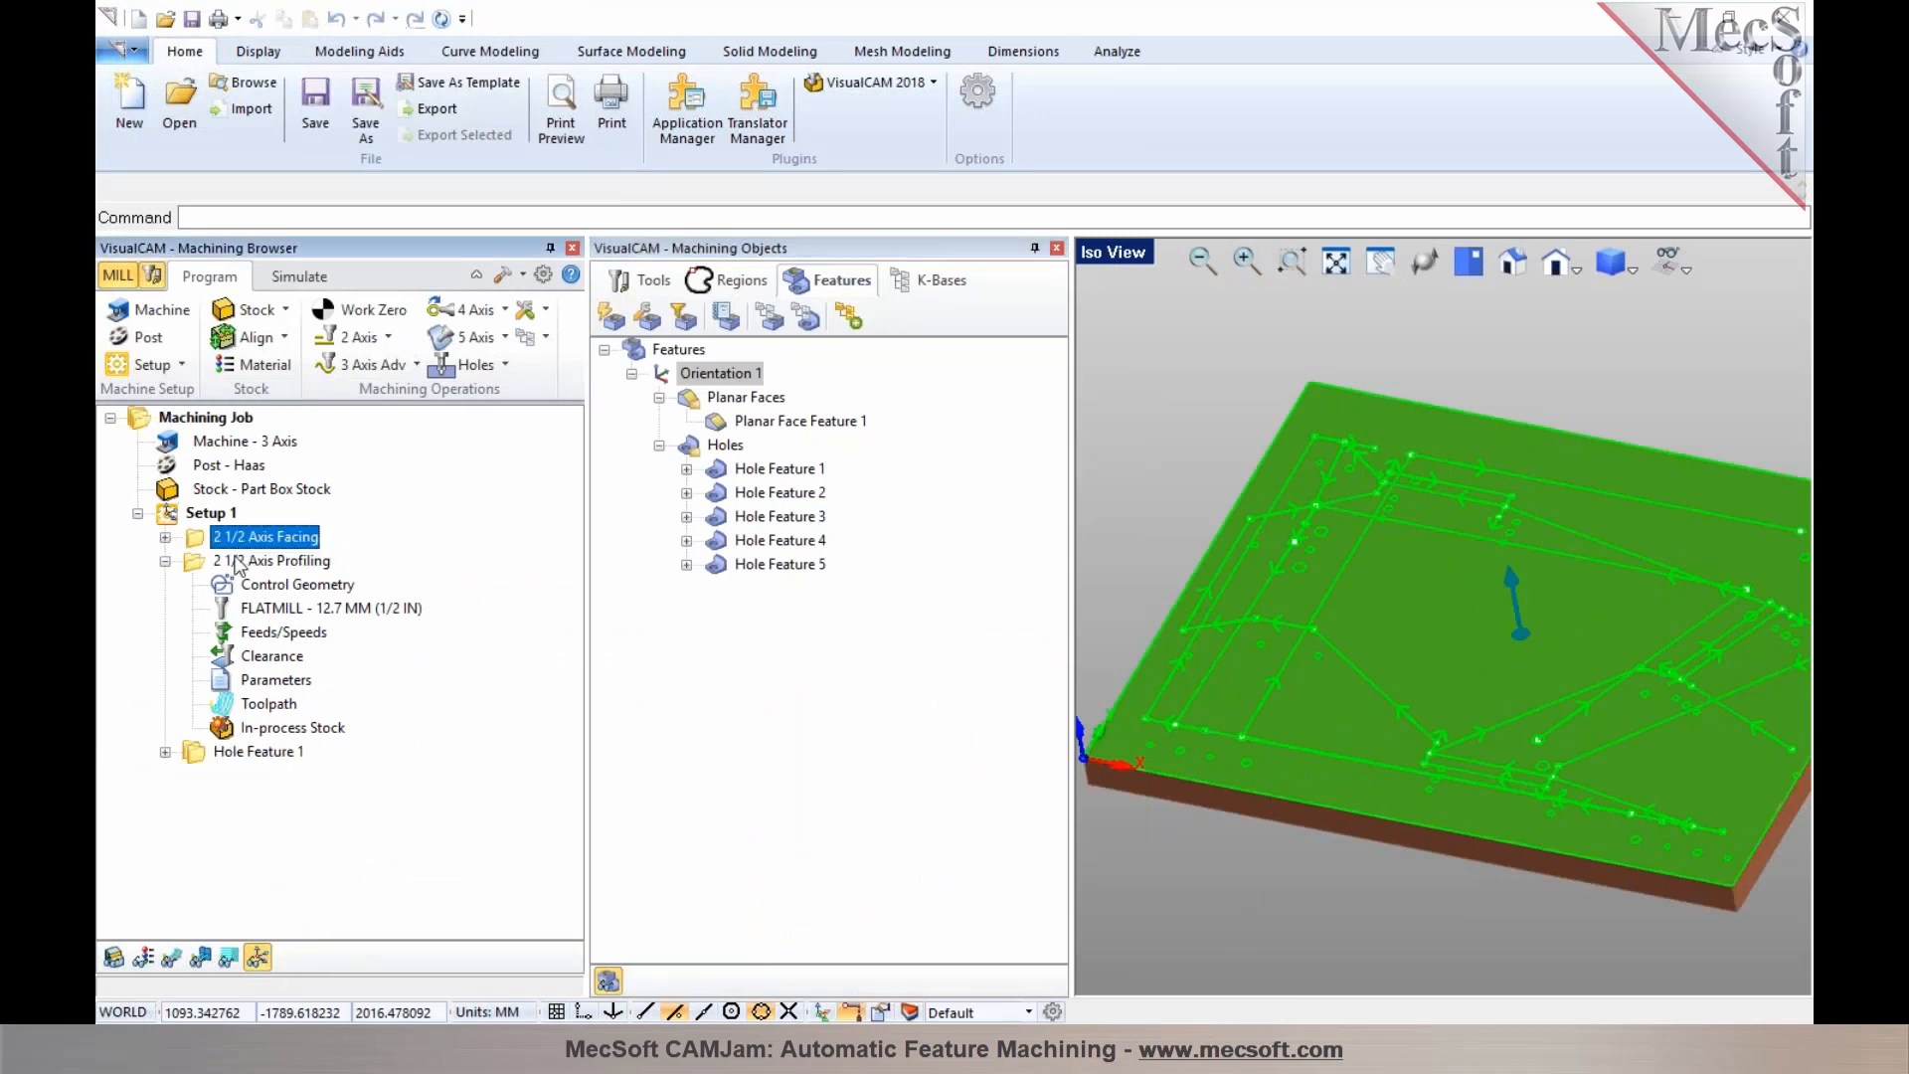
pyautogui.click(237, 563)
pyautogui.click(165, 561)
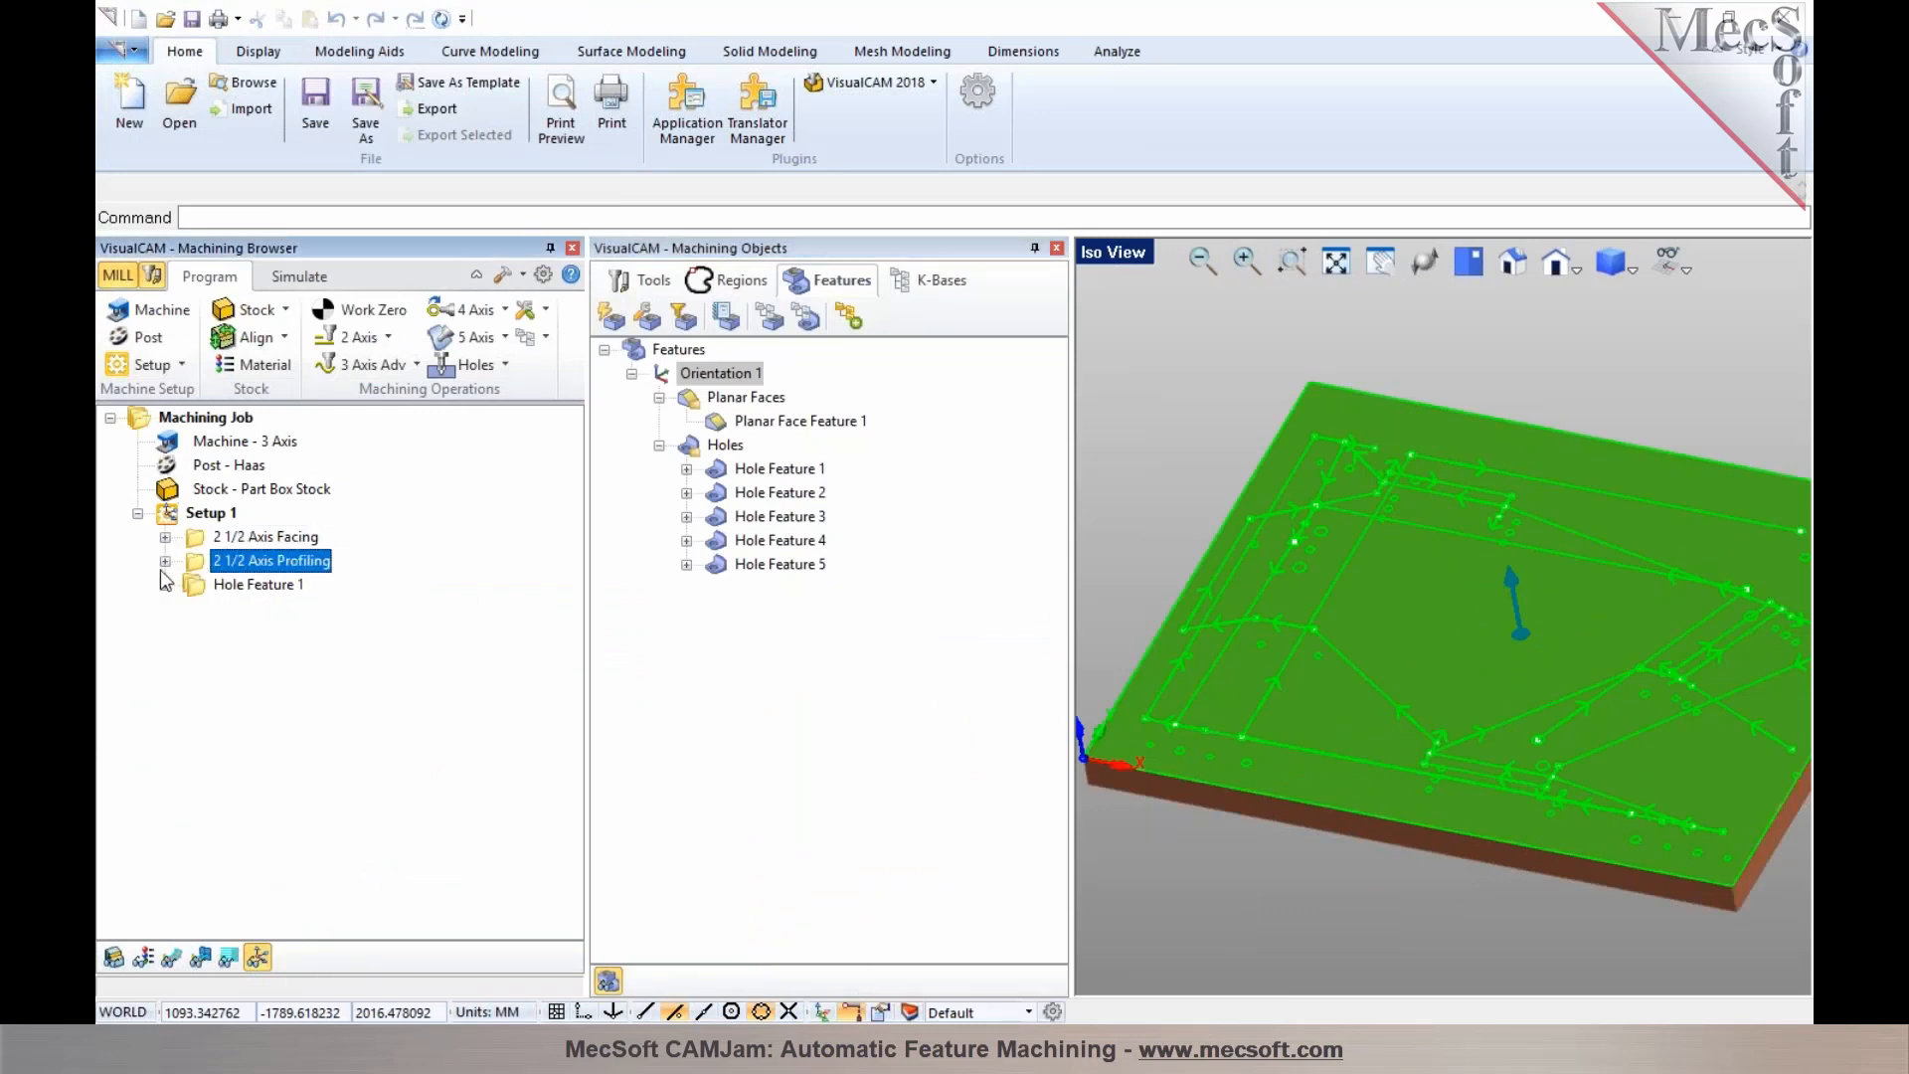
pyautogui.click(212, 586)
pyautogui.click(165, 584)
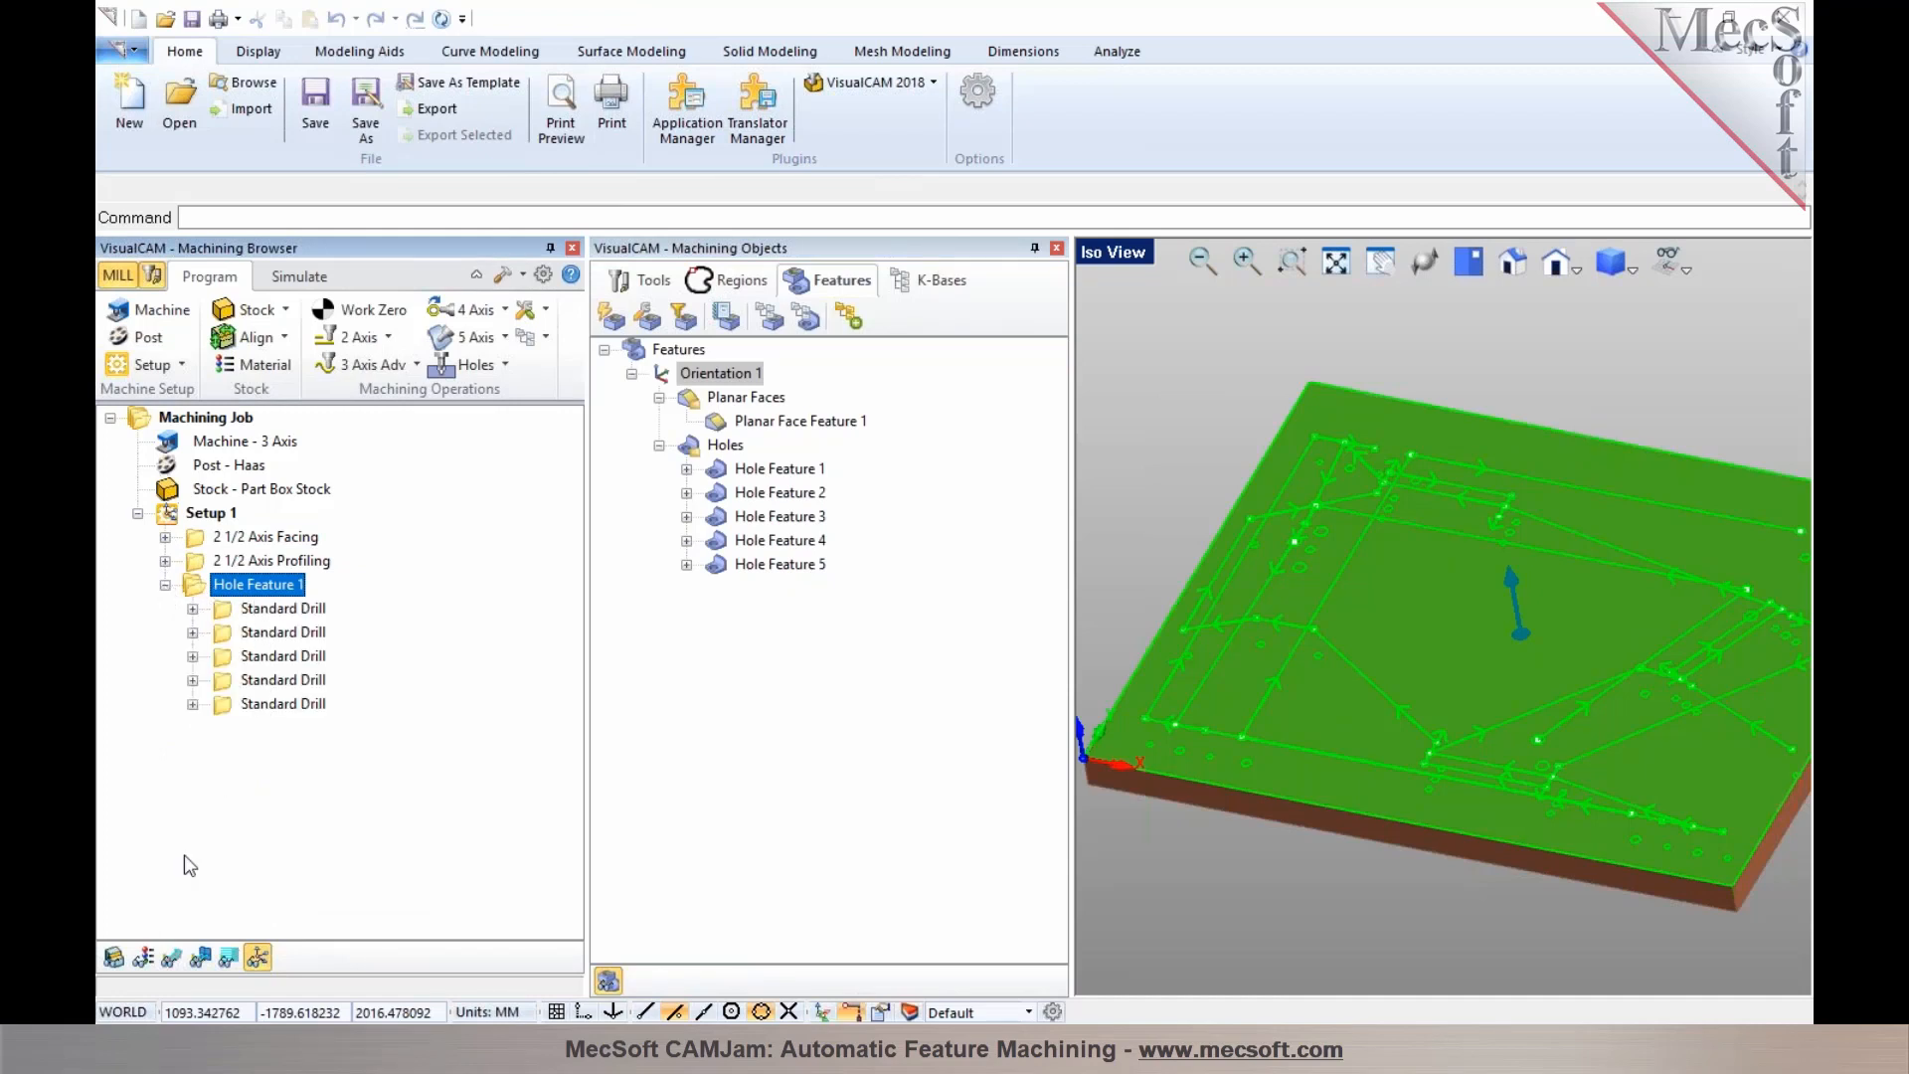
# Display all generated toolpaths on the part for inspection
pyautogui.click(166, 969)
pyautogui.moveTo(1335, 883); pyautogui.dragTo(1315, 861, button='right')
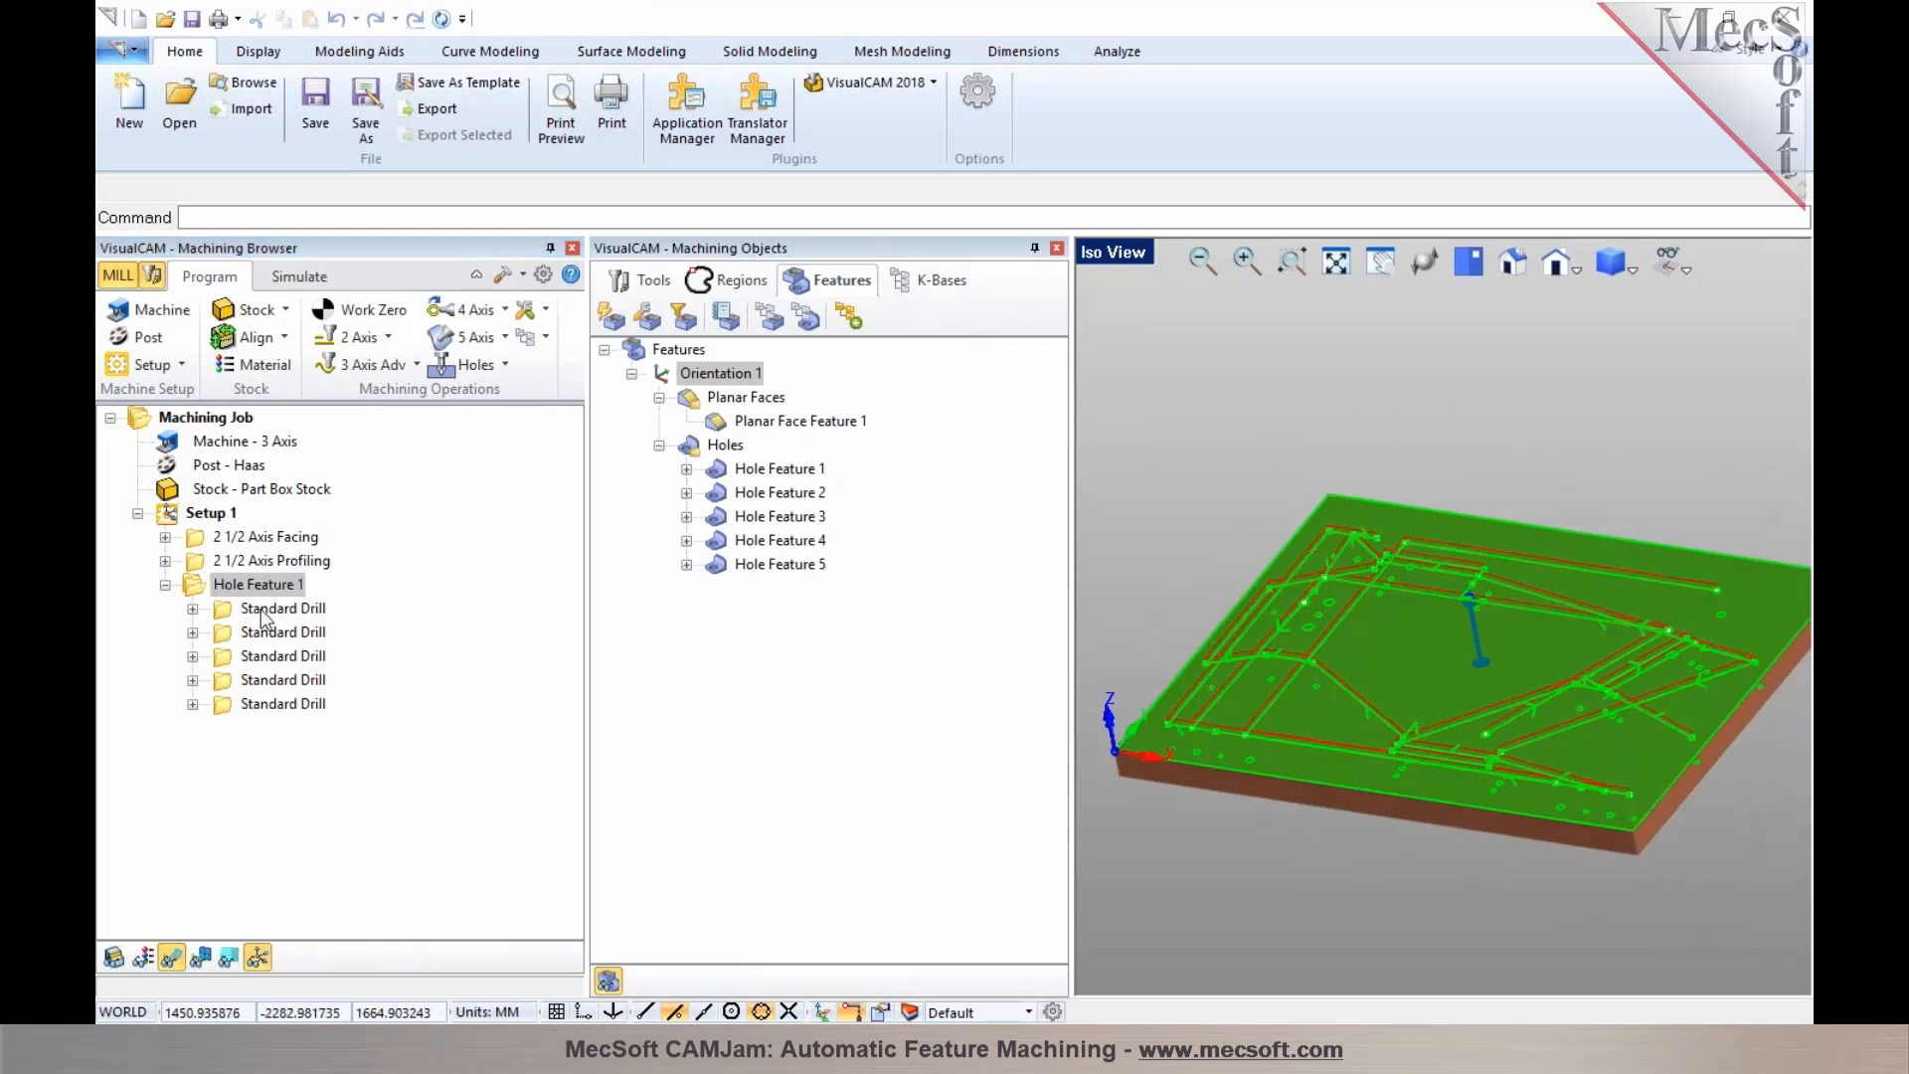
# Select each Standard Drill operation in turn to see which tool in the tools library it uses
pyautogui.click(300, 611)
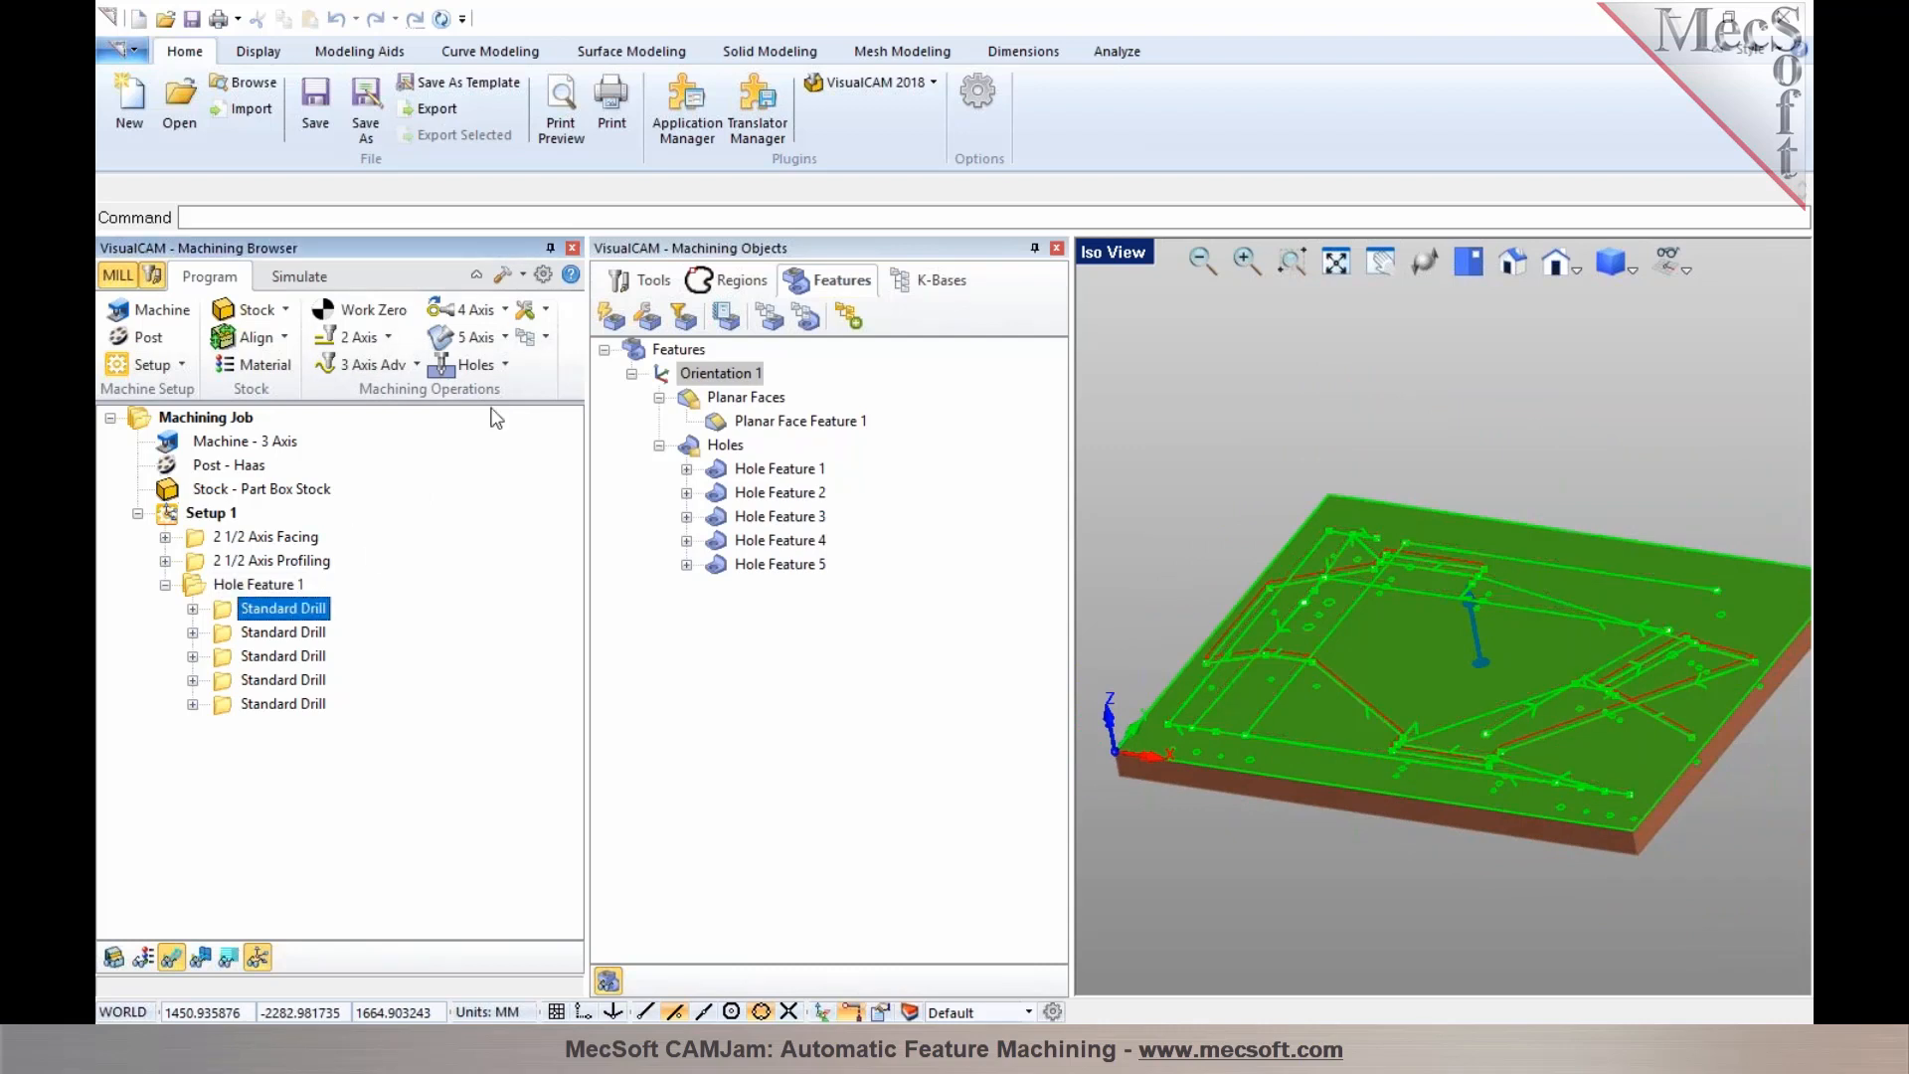
pyautogui.click(641, 279)
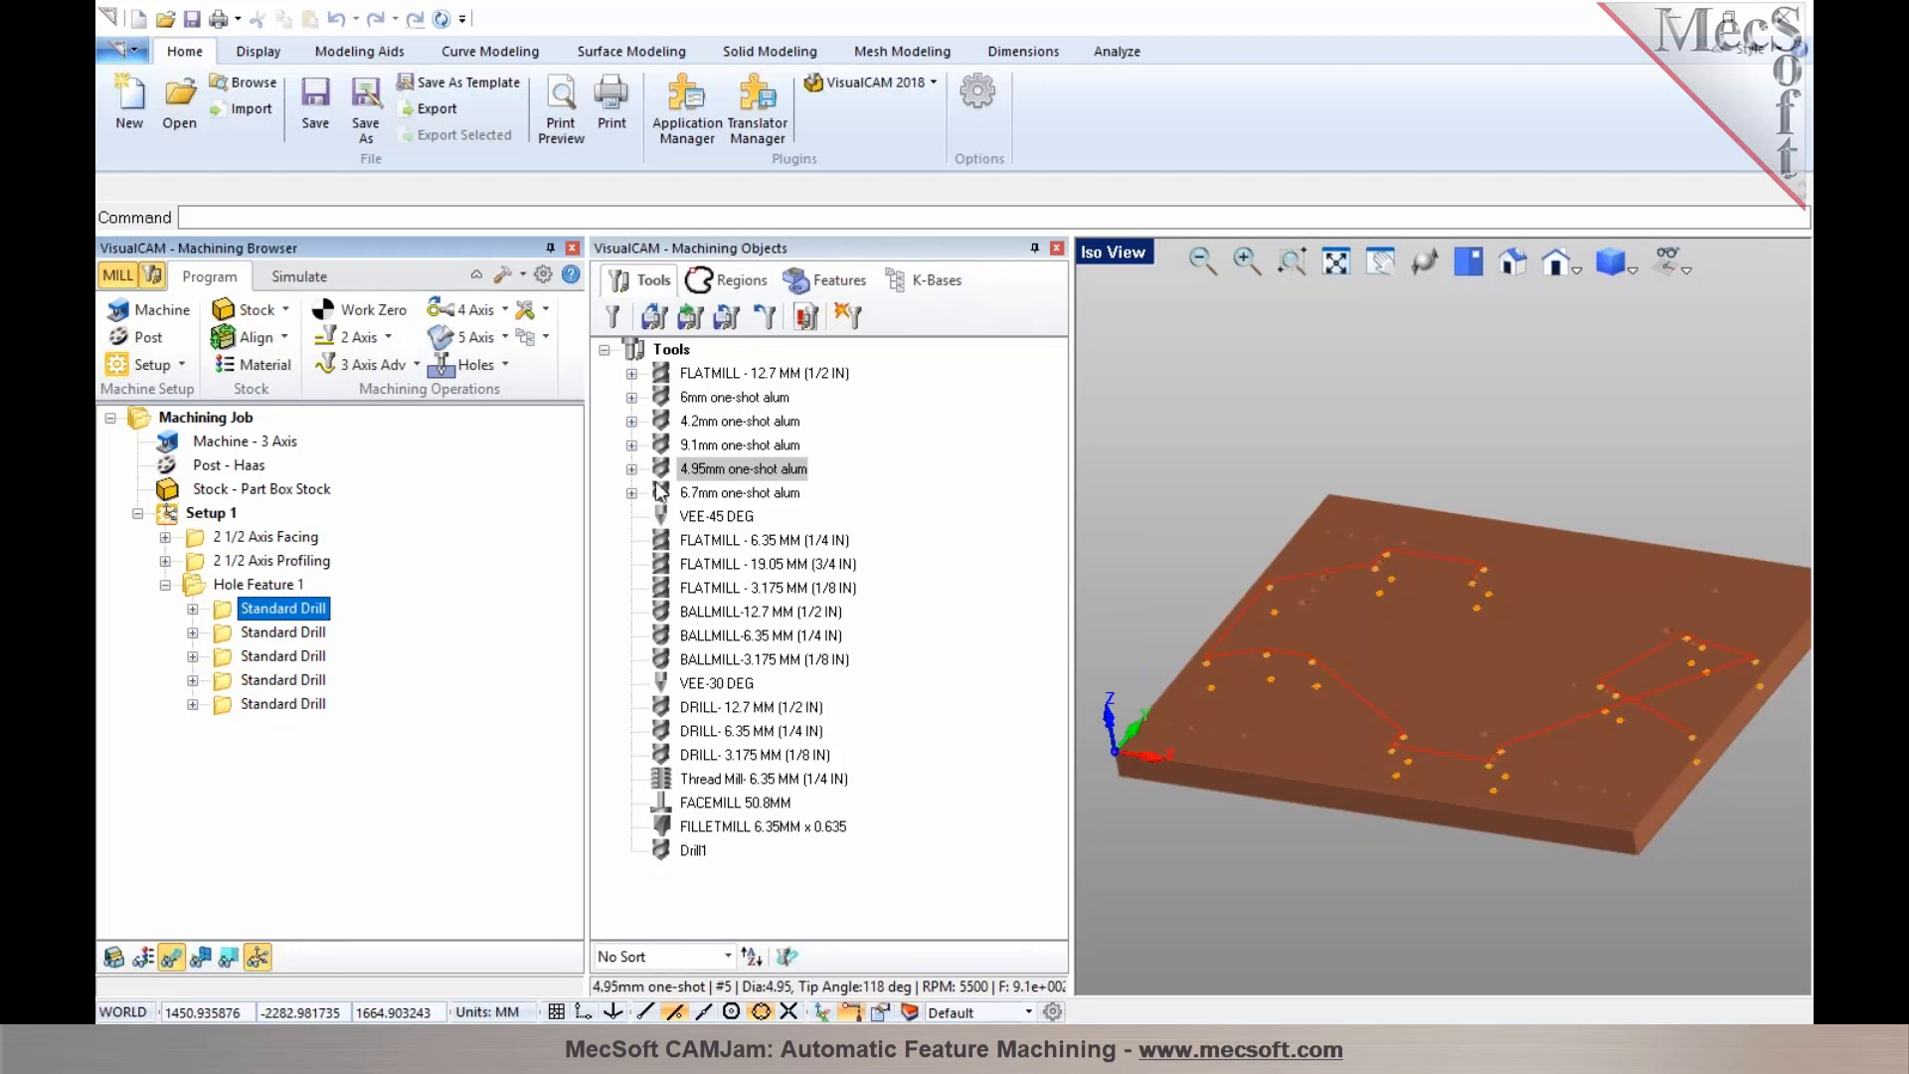
pyautogui.click(297, 636)
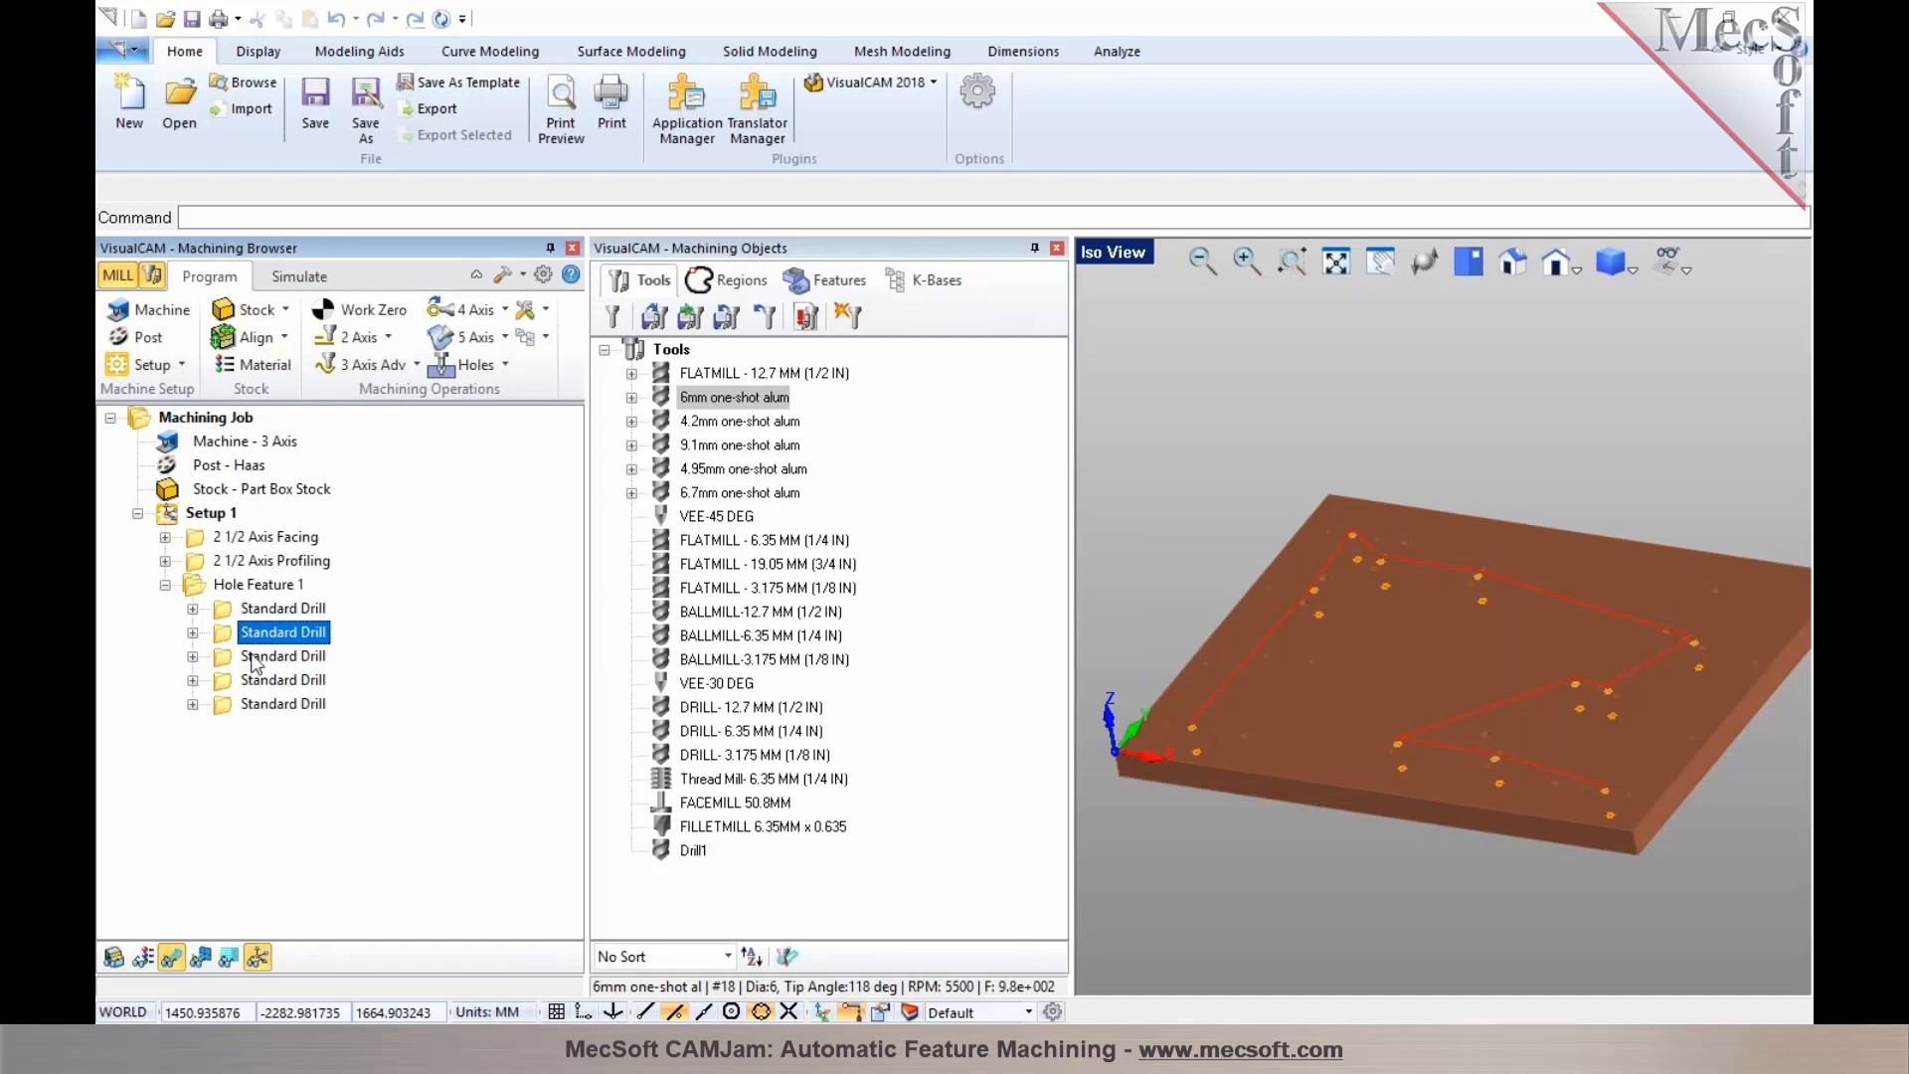
pyautogui.click(253, 660)
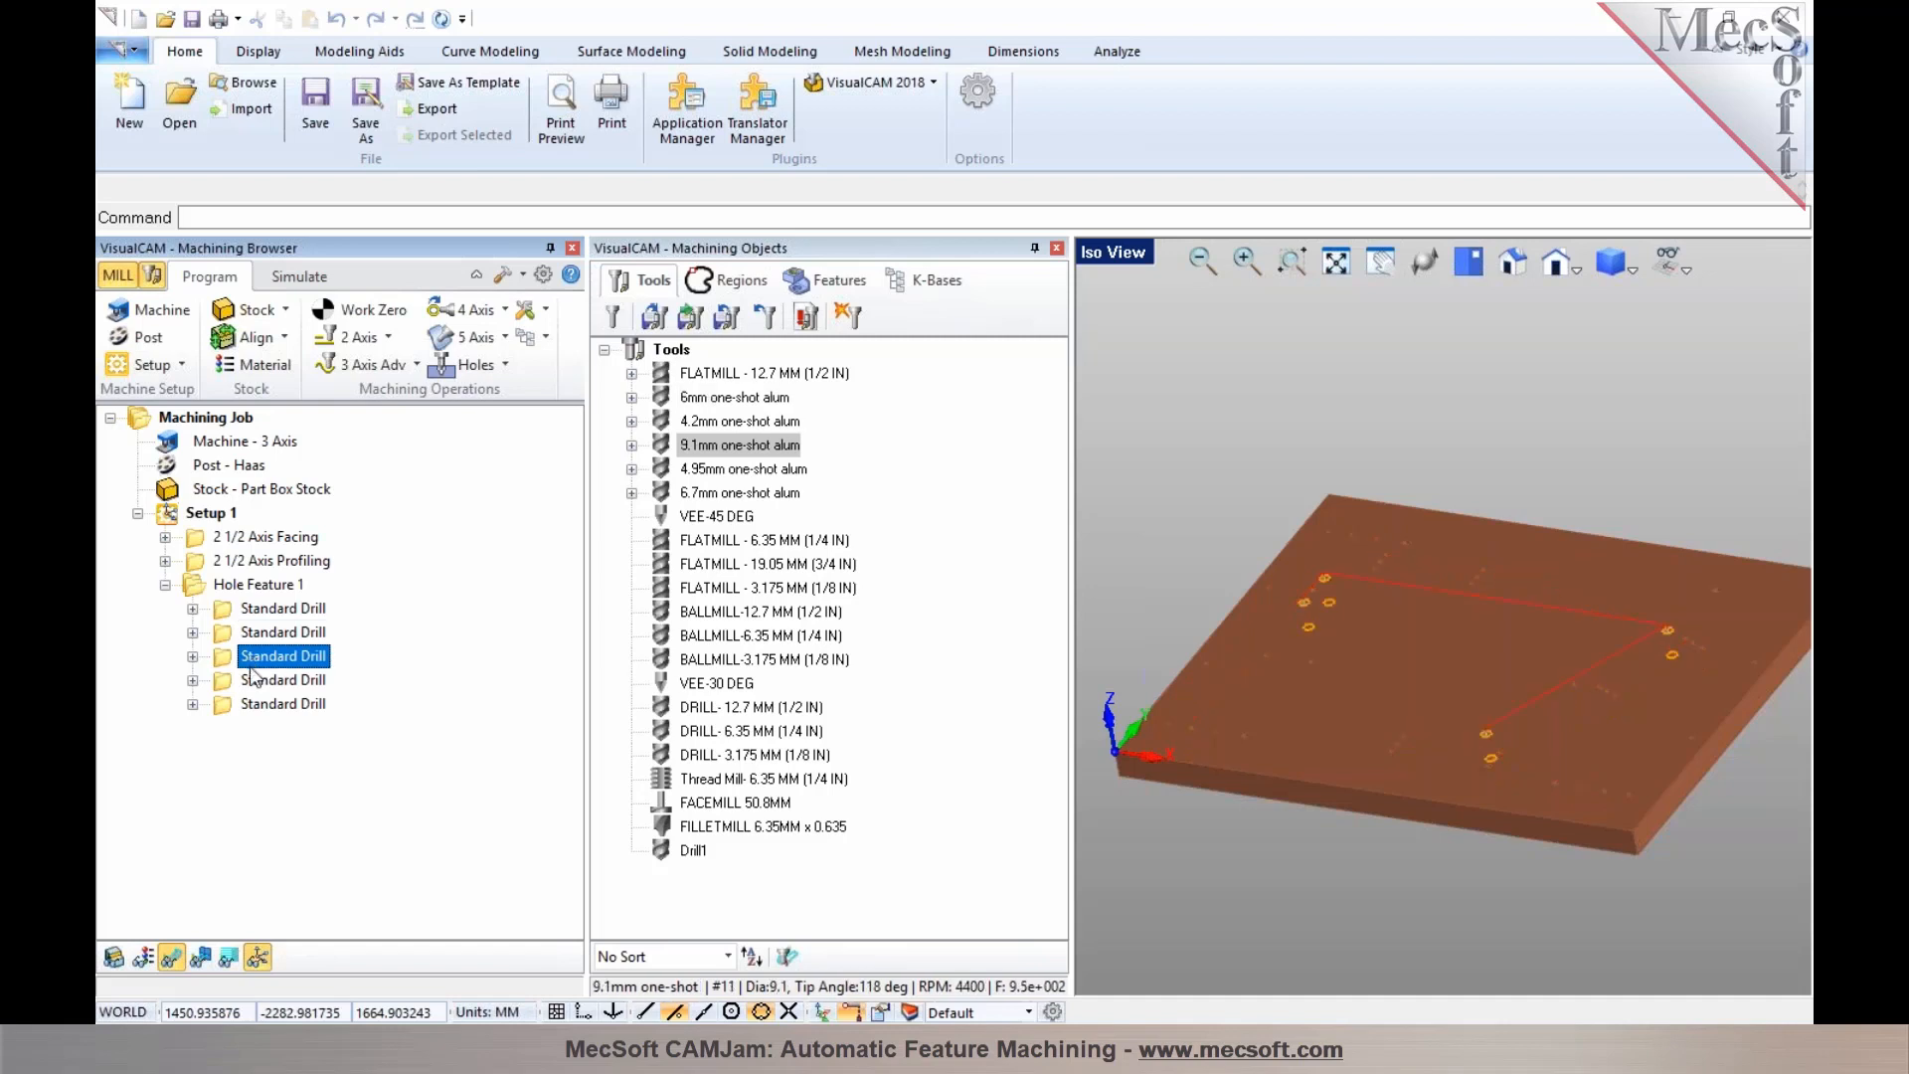
pyautogui.click(255, 686)
pyautogui.click(257, 706)
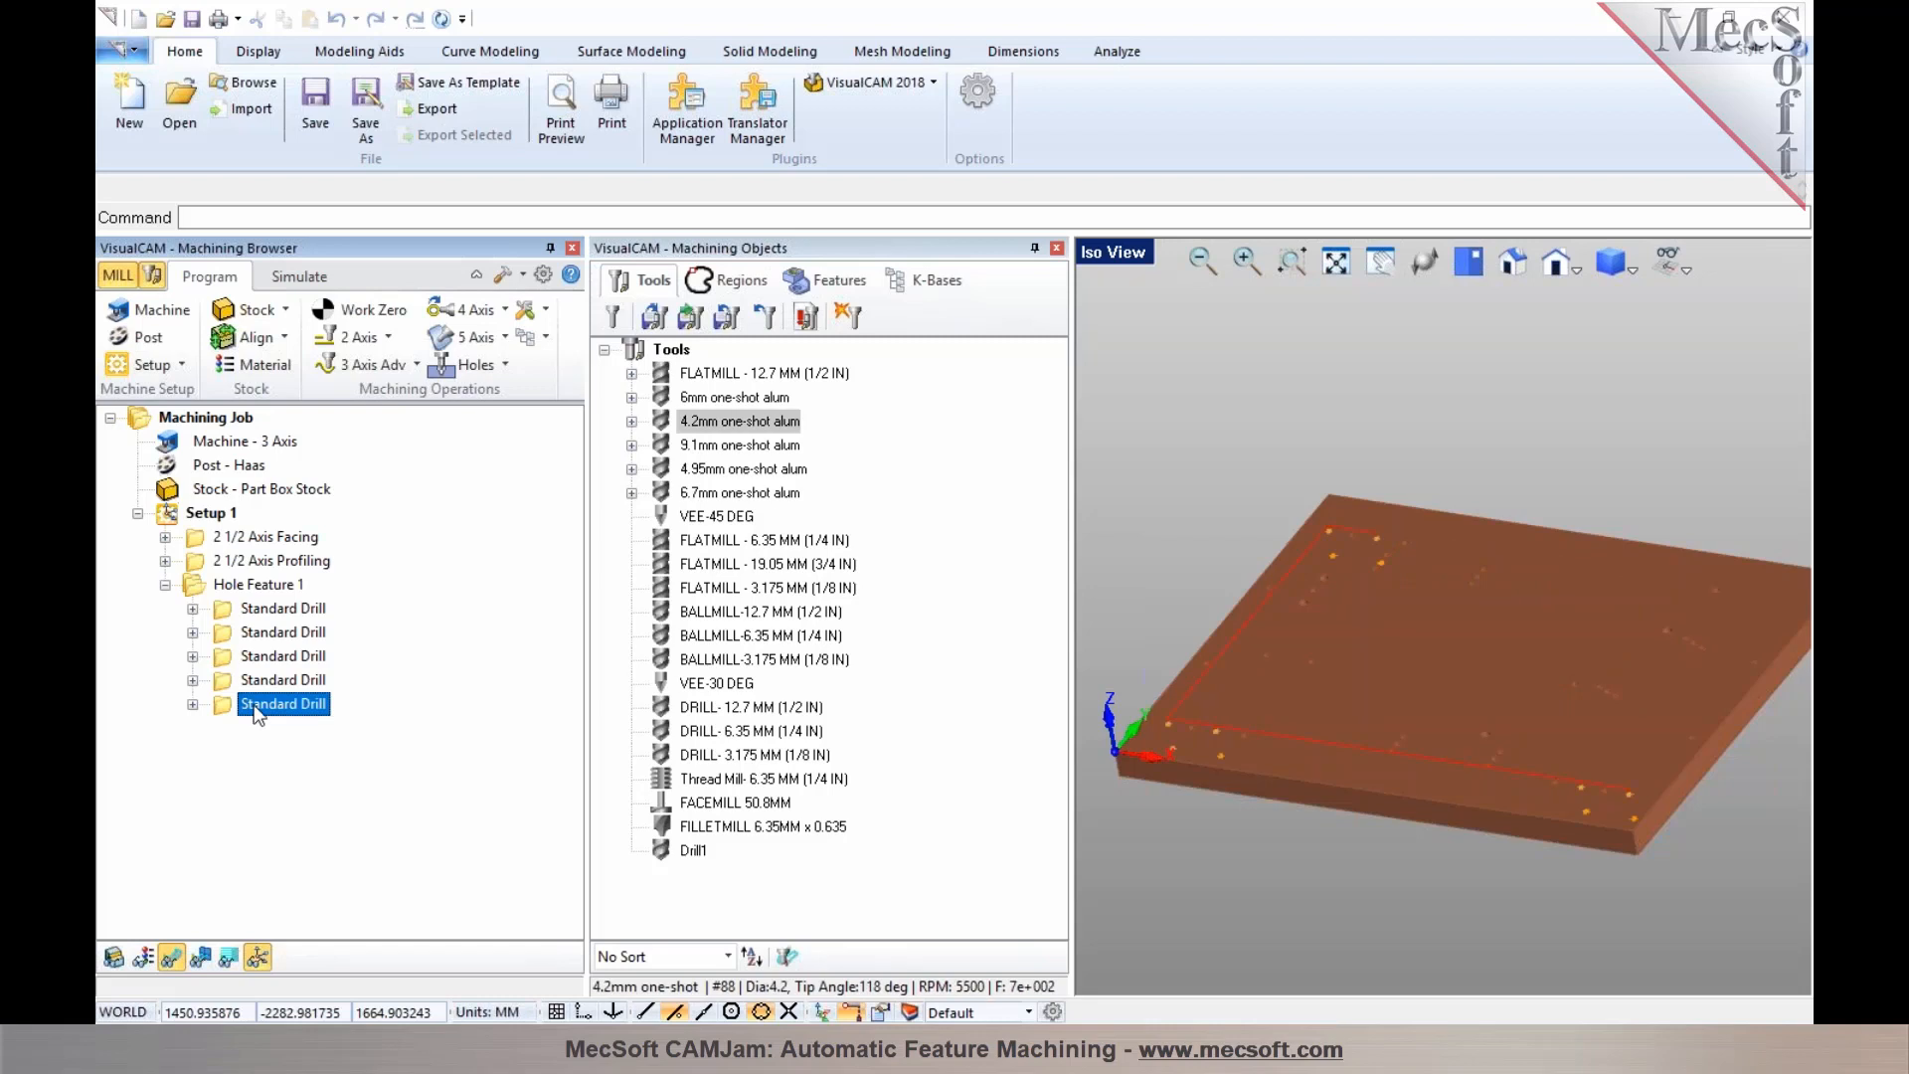
pyautogui.click(246, 609)
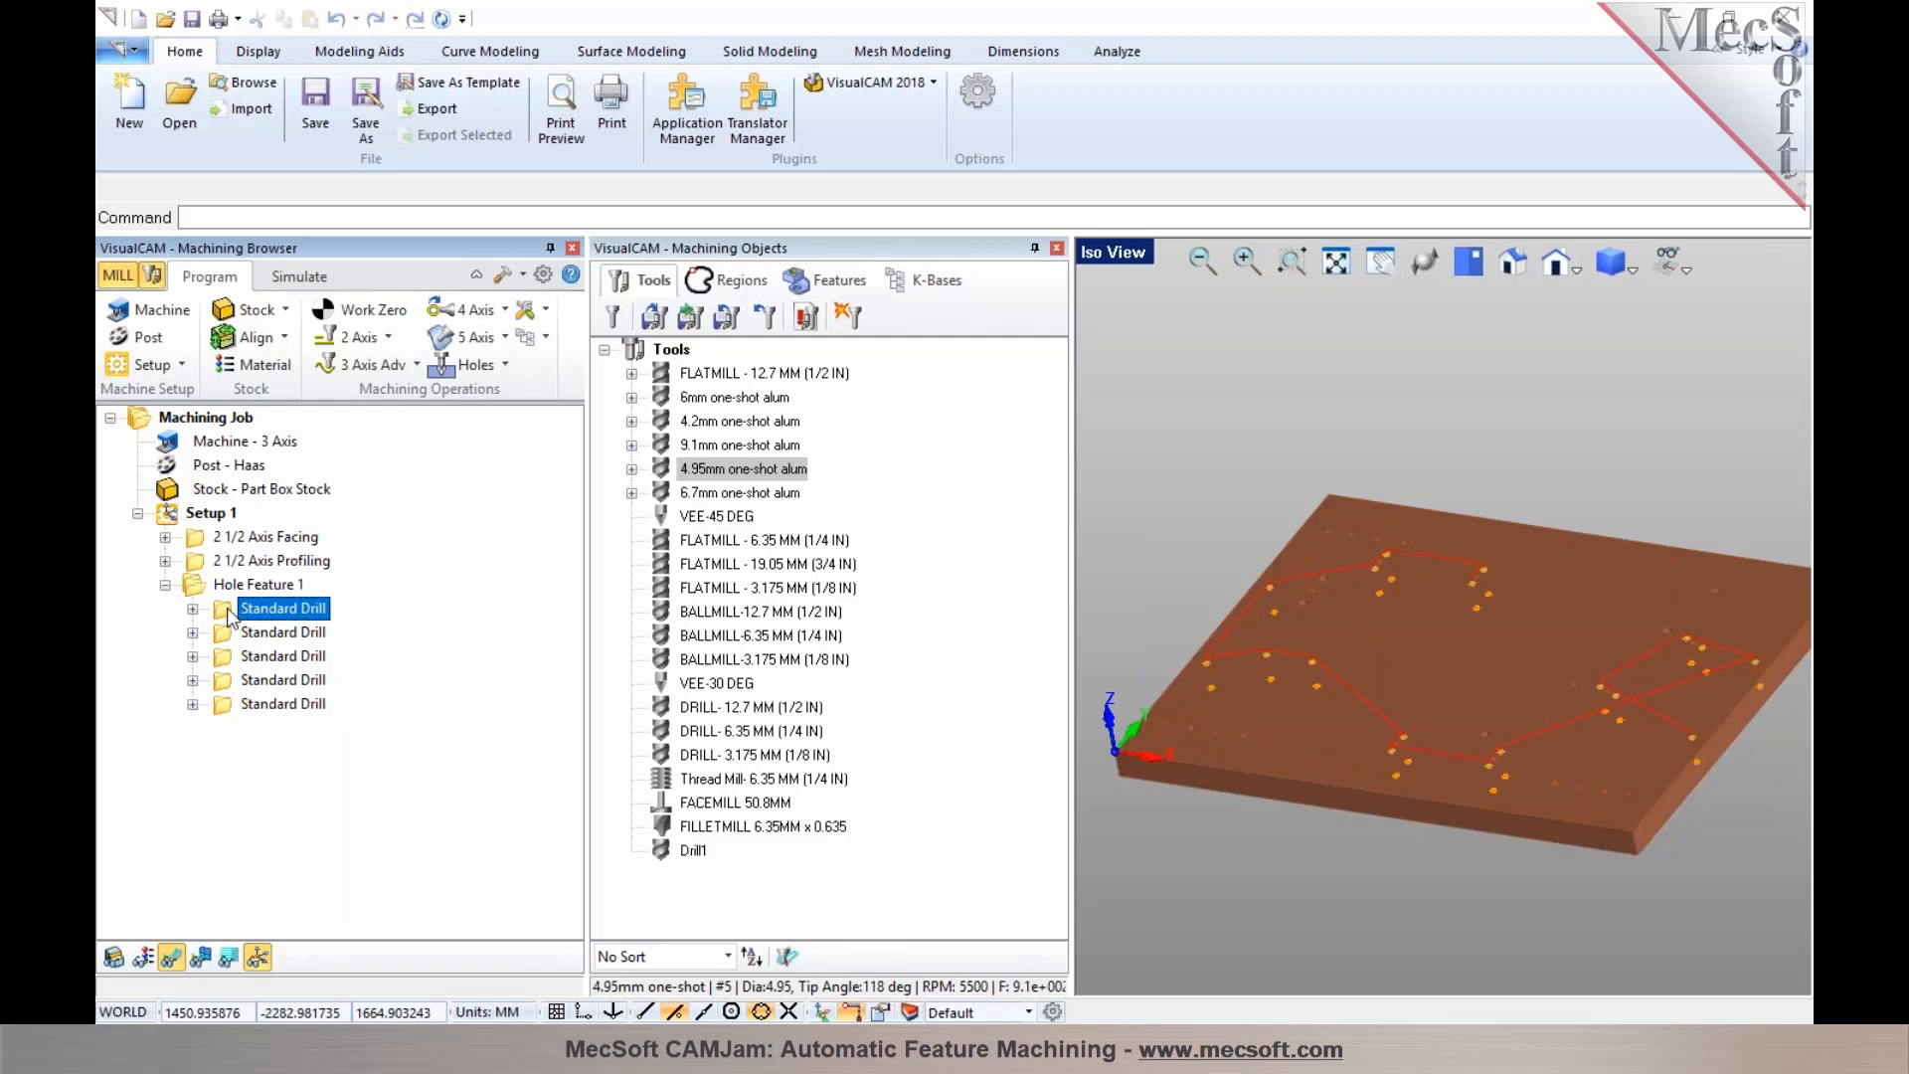
pyautogui.click(228, 638)
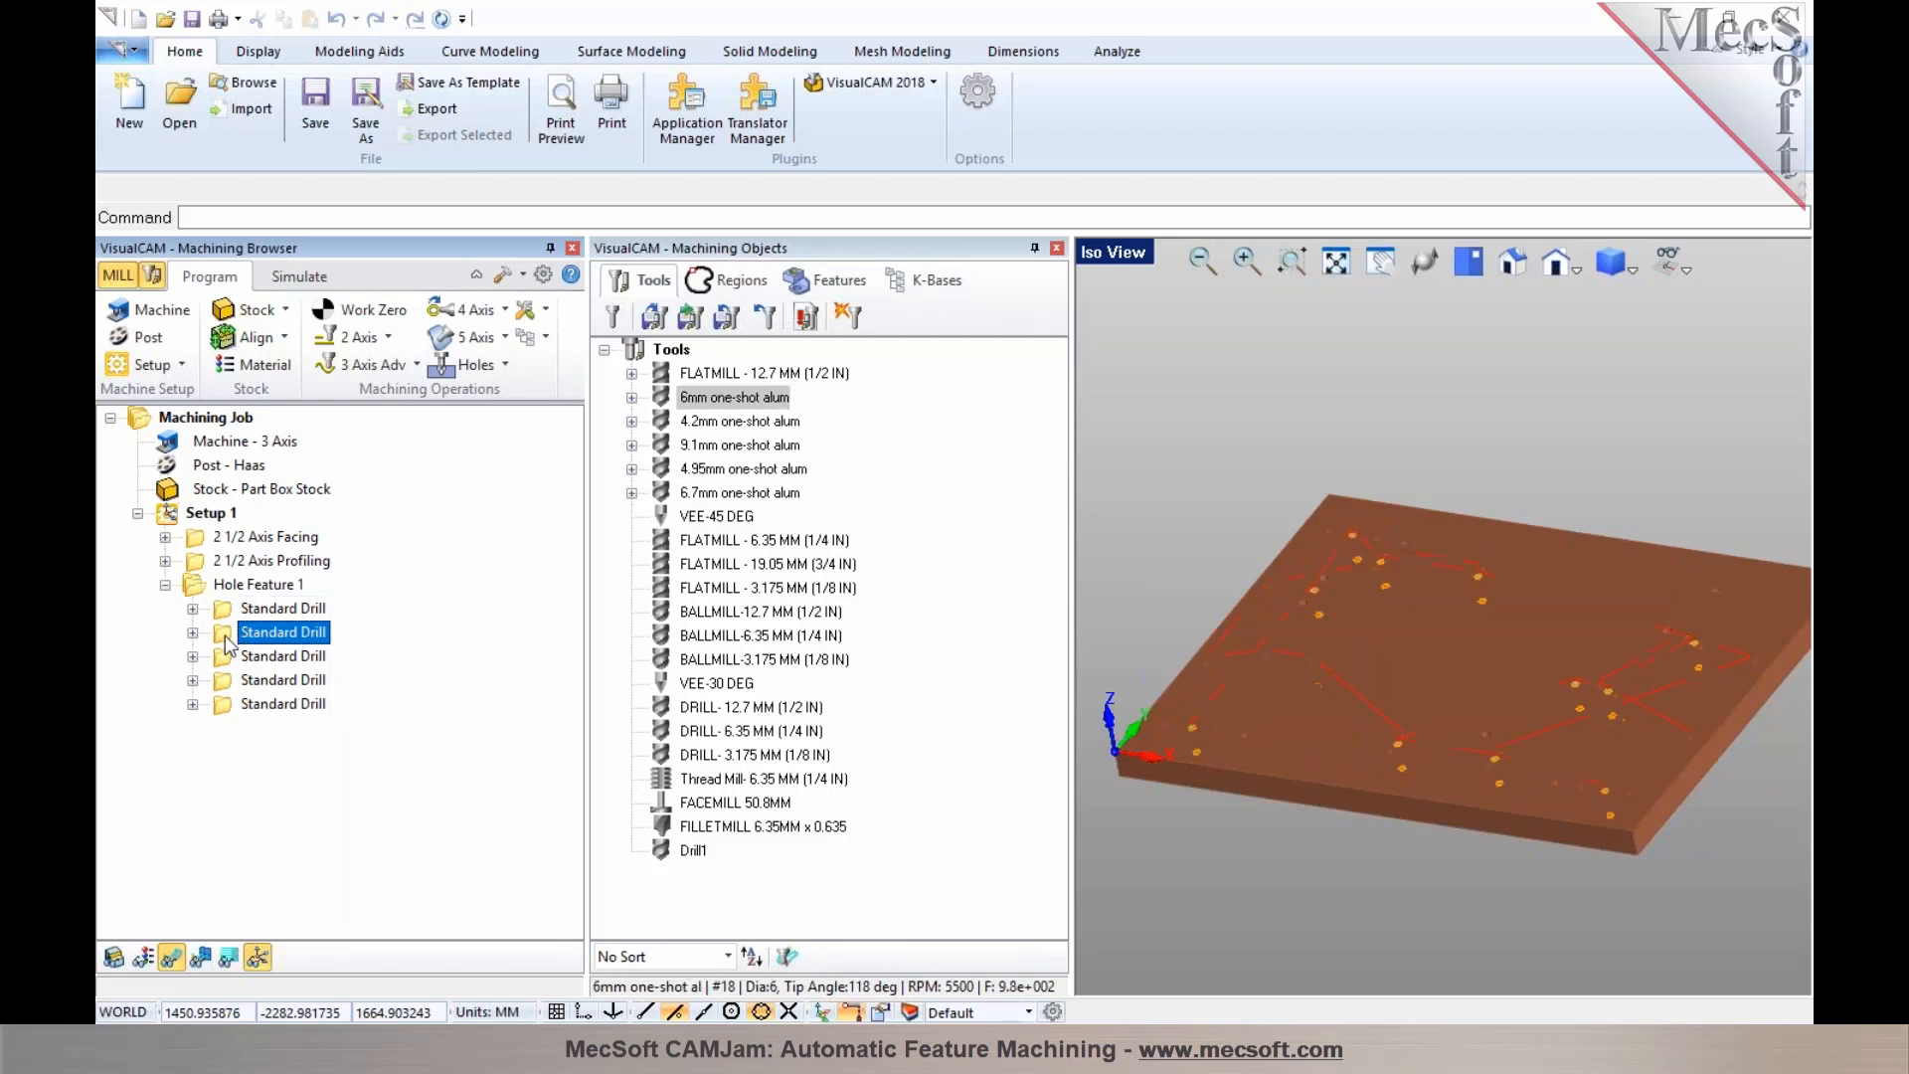
# Open the second Standard Drill operation's settings and review its tool choices in filtered and full list modes, then cancel
pyautogui.doubleClick(221, 644)
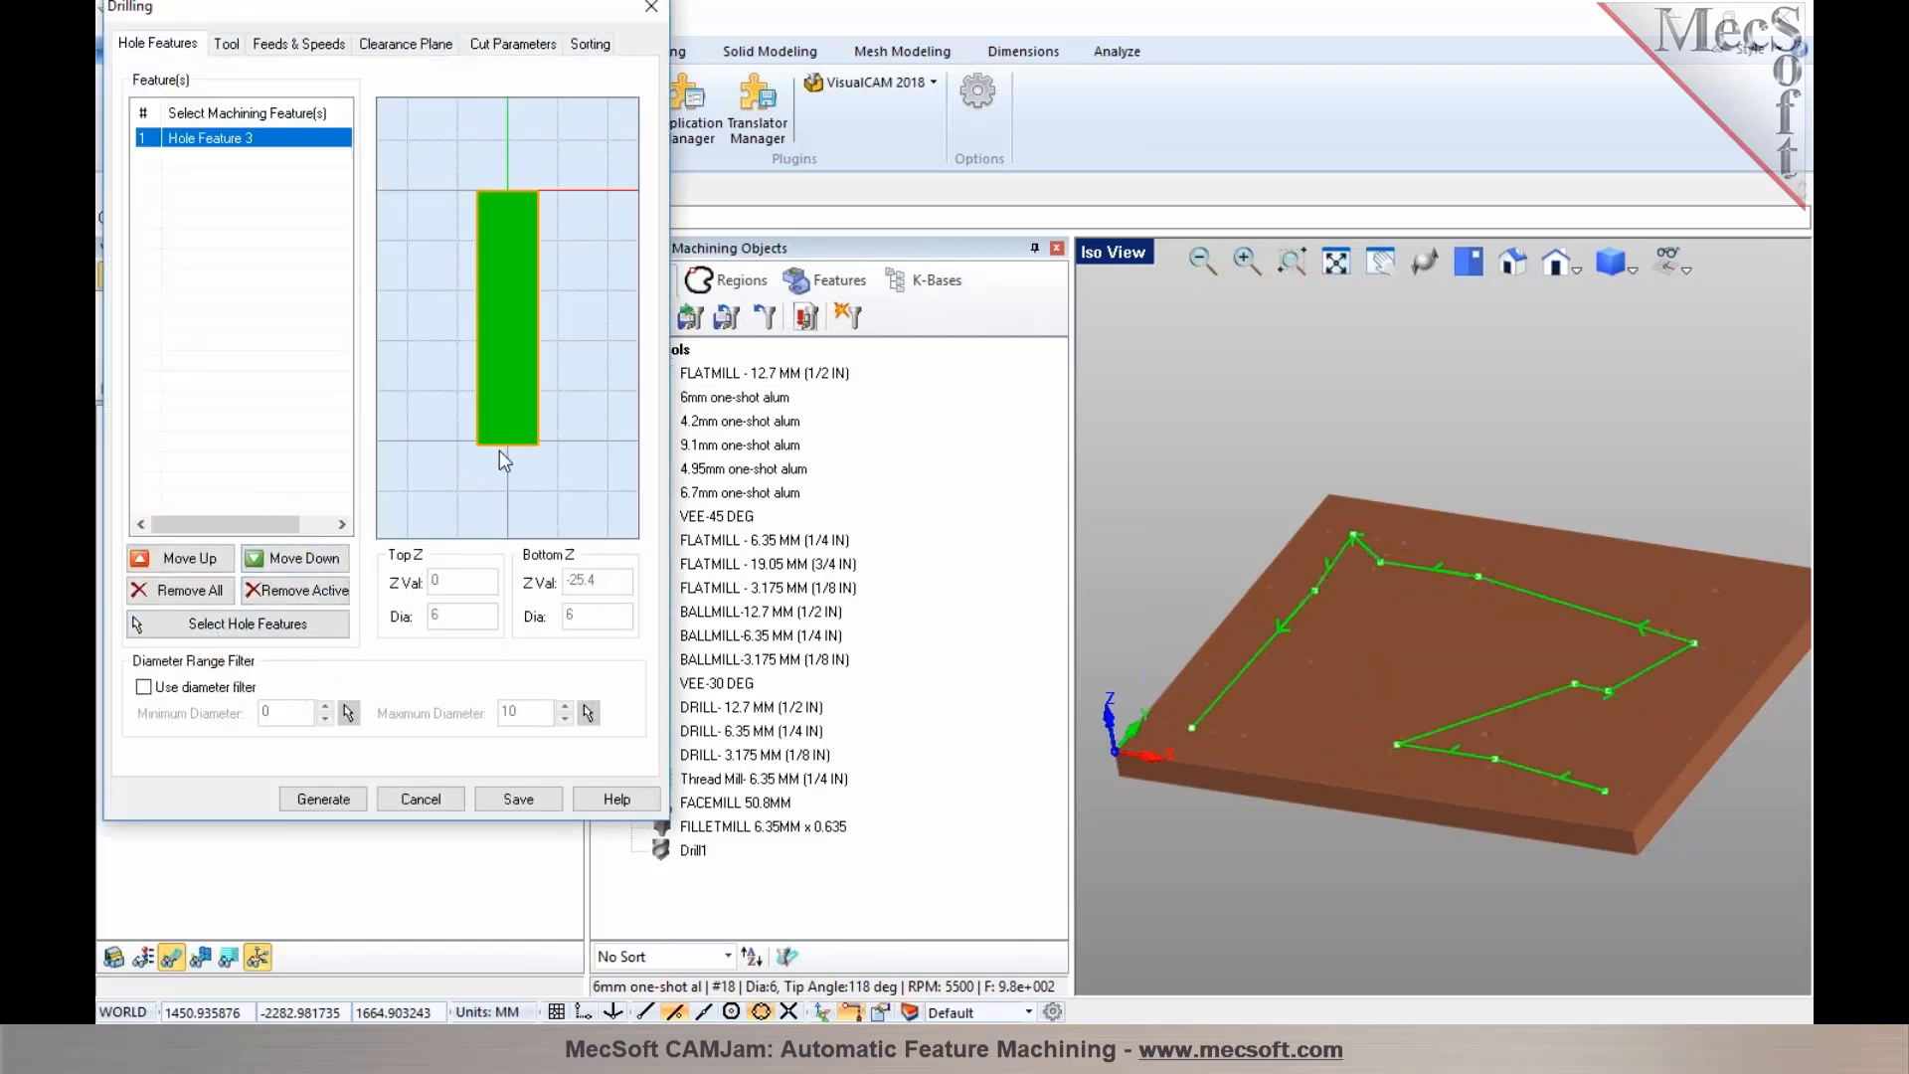
pyautogui.moveTo(454, 624)
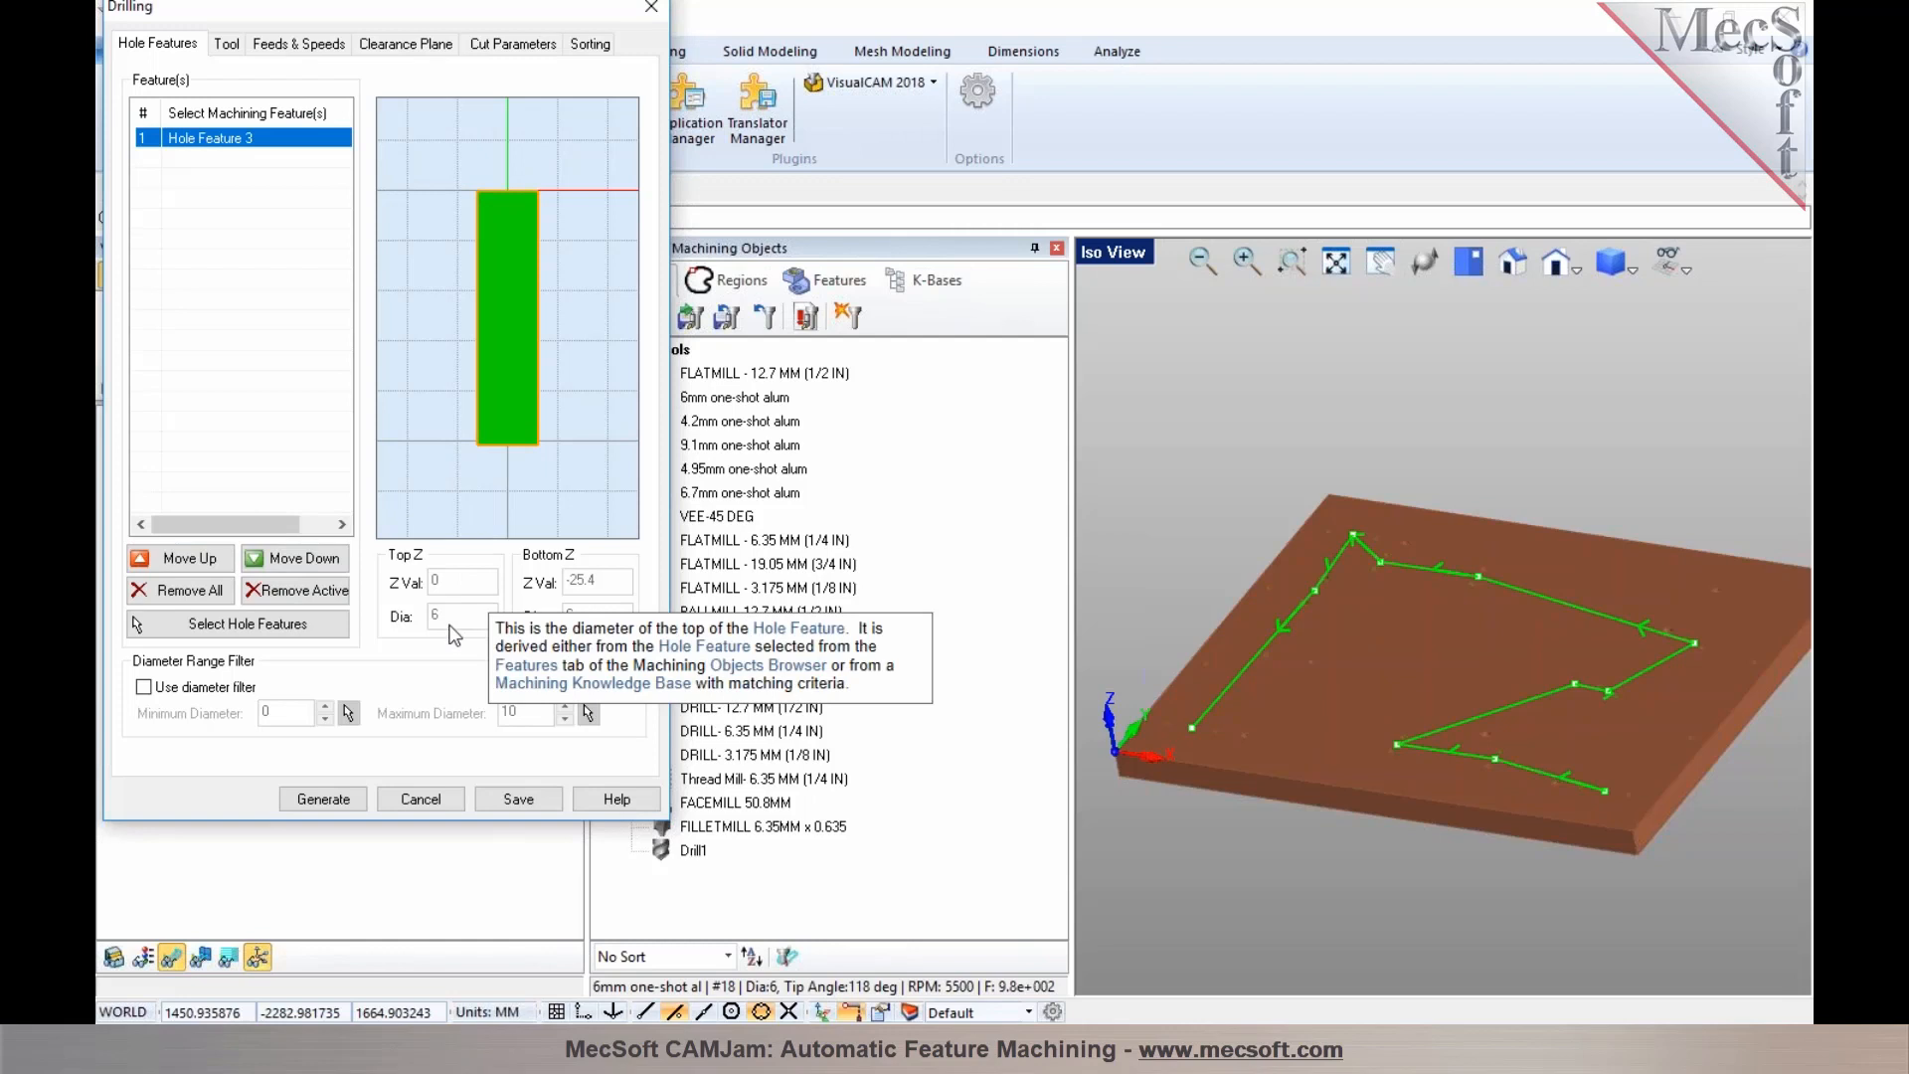
pyautogui.click(234, 43)
pyautogui.moveTo(227, 121)
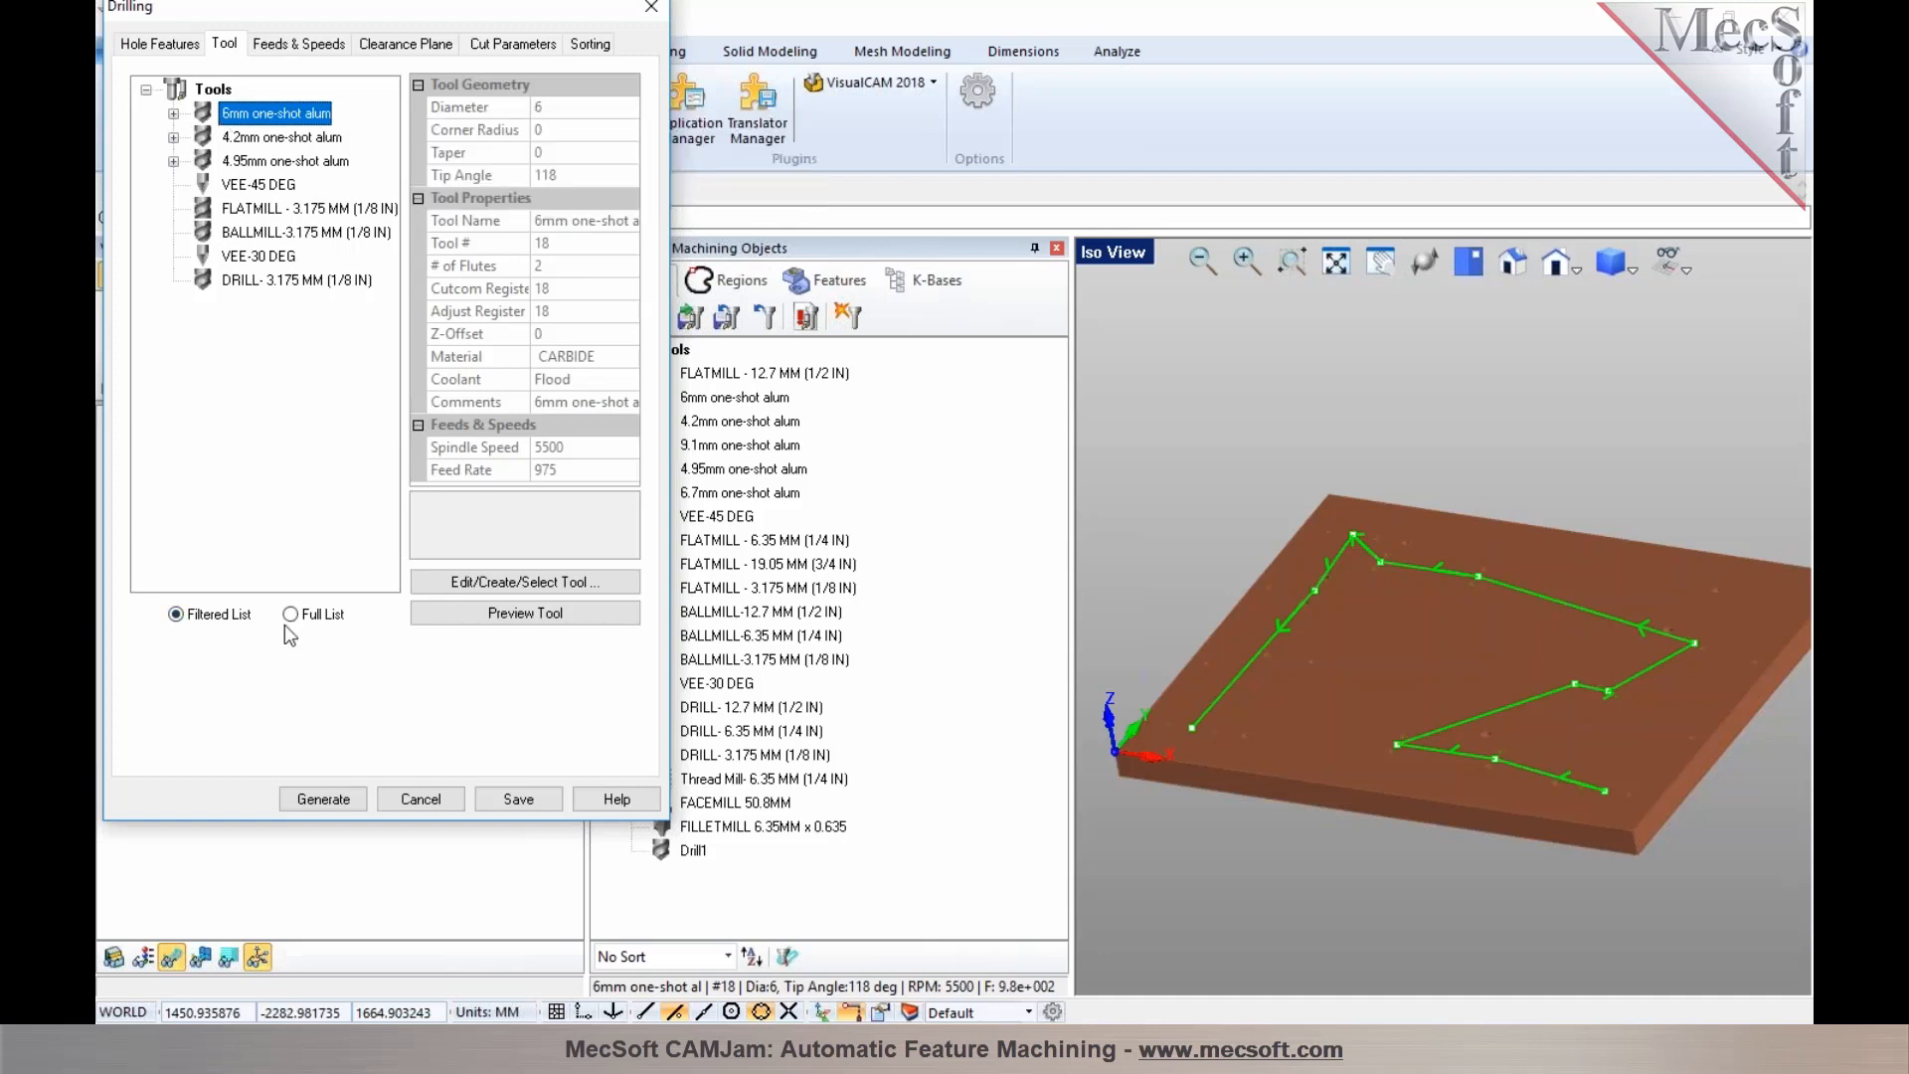
pyautogui.moveTo(181, 202)
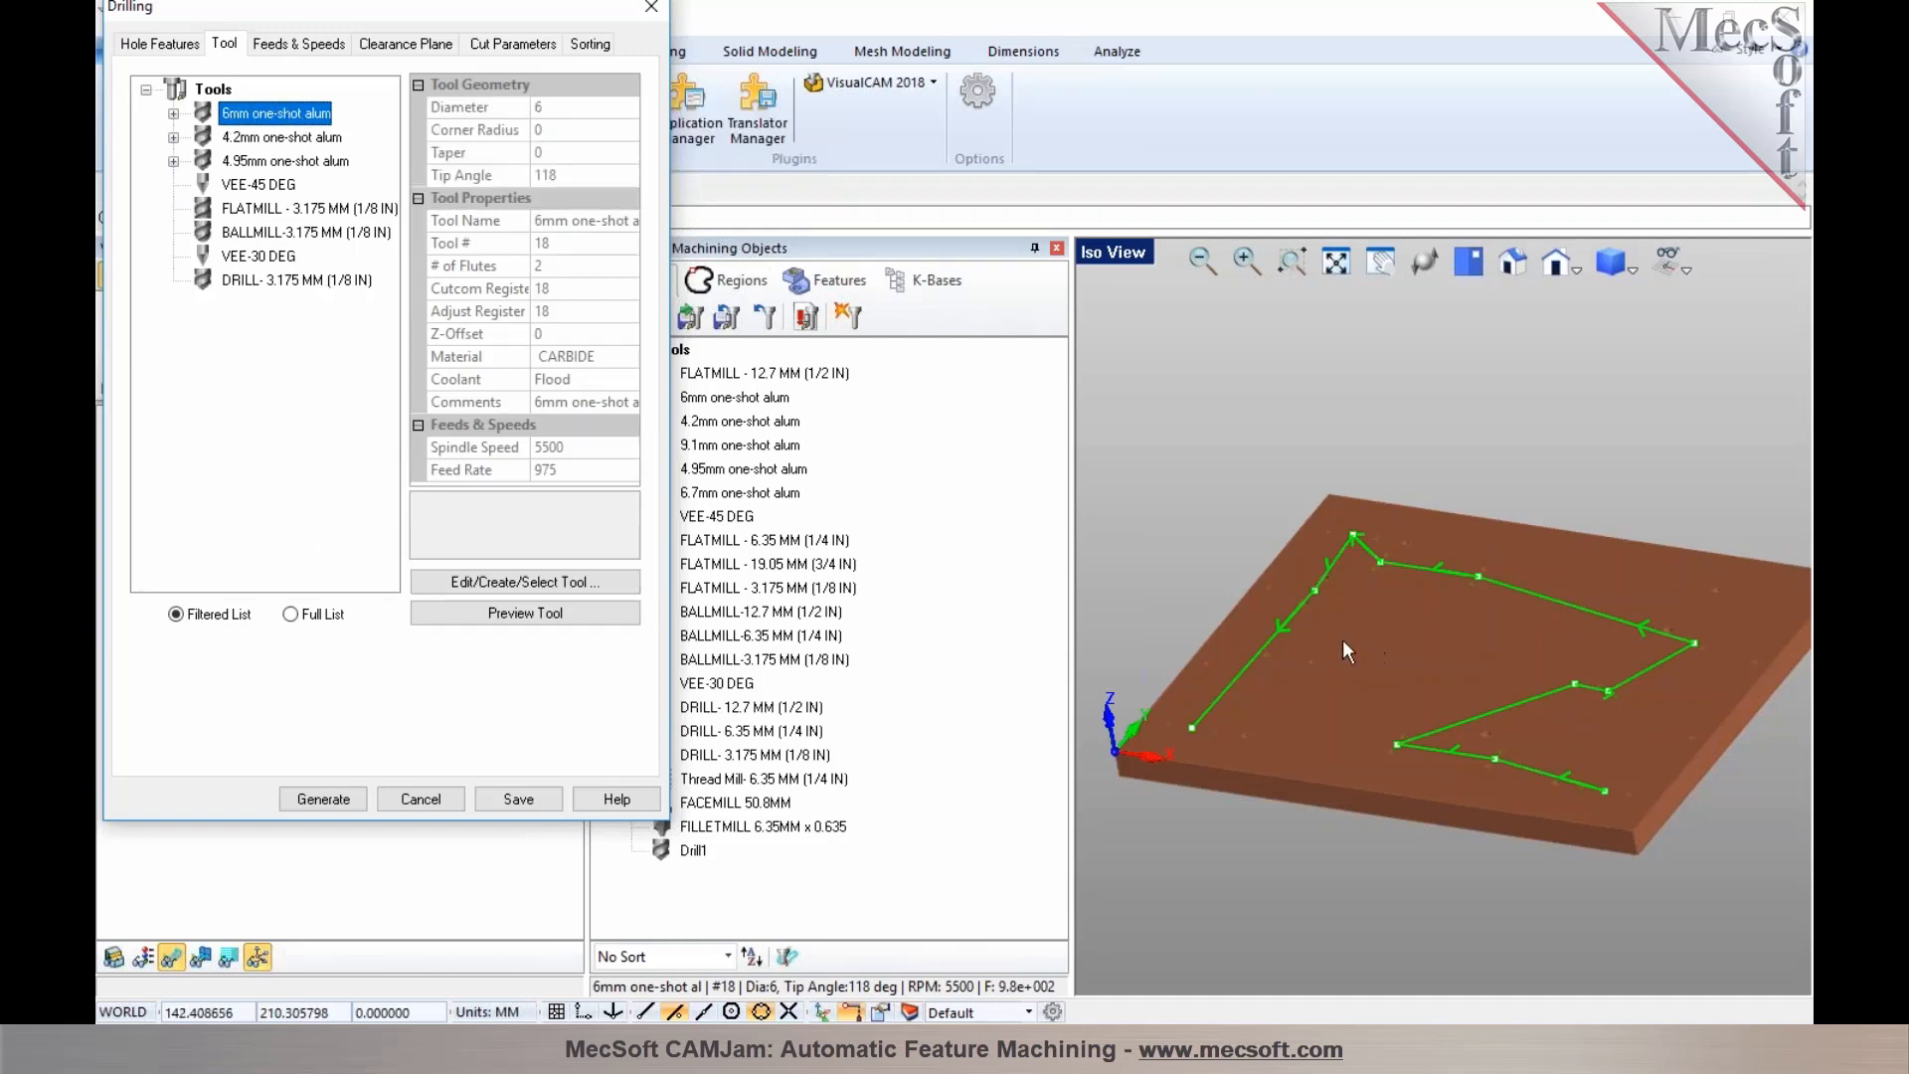
pyautogui.moveTo(271, 330)
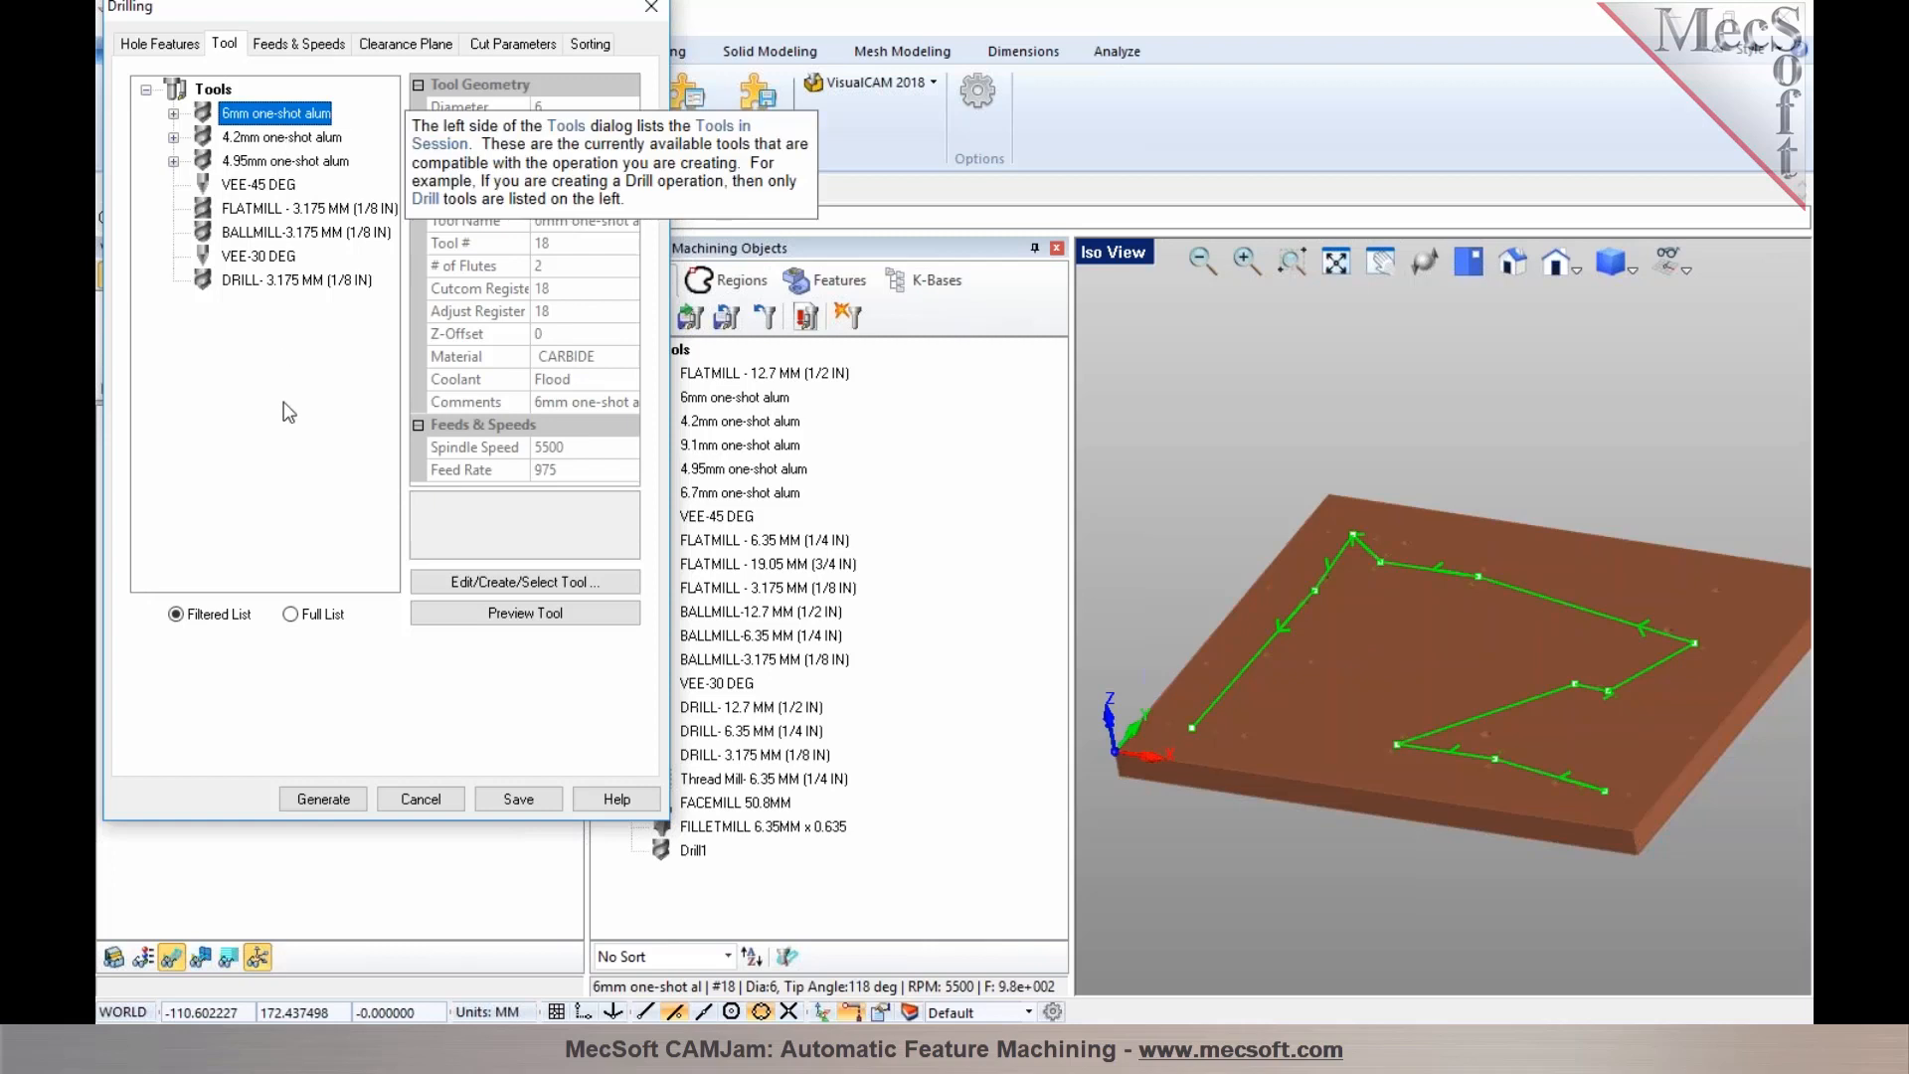
pyautogui.click(293, 614)
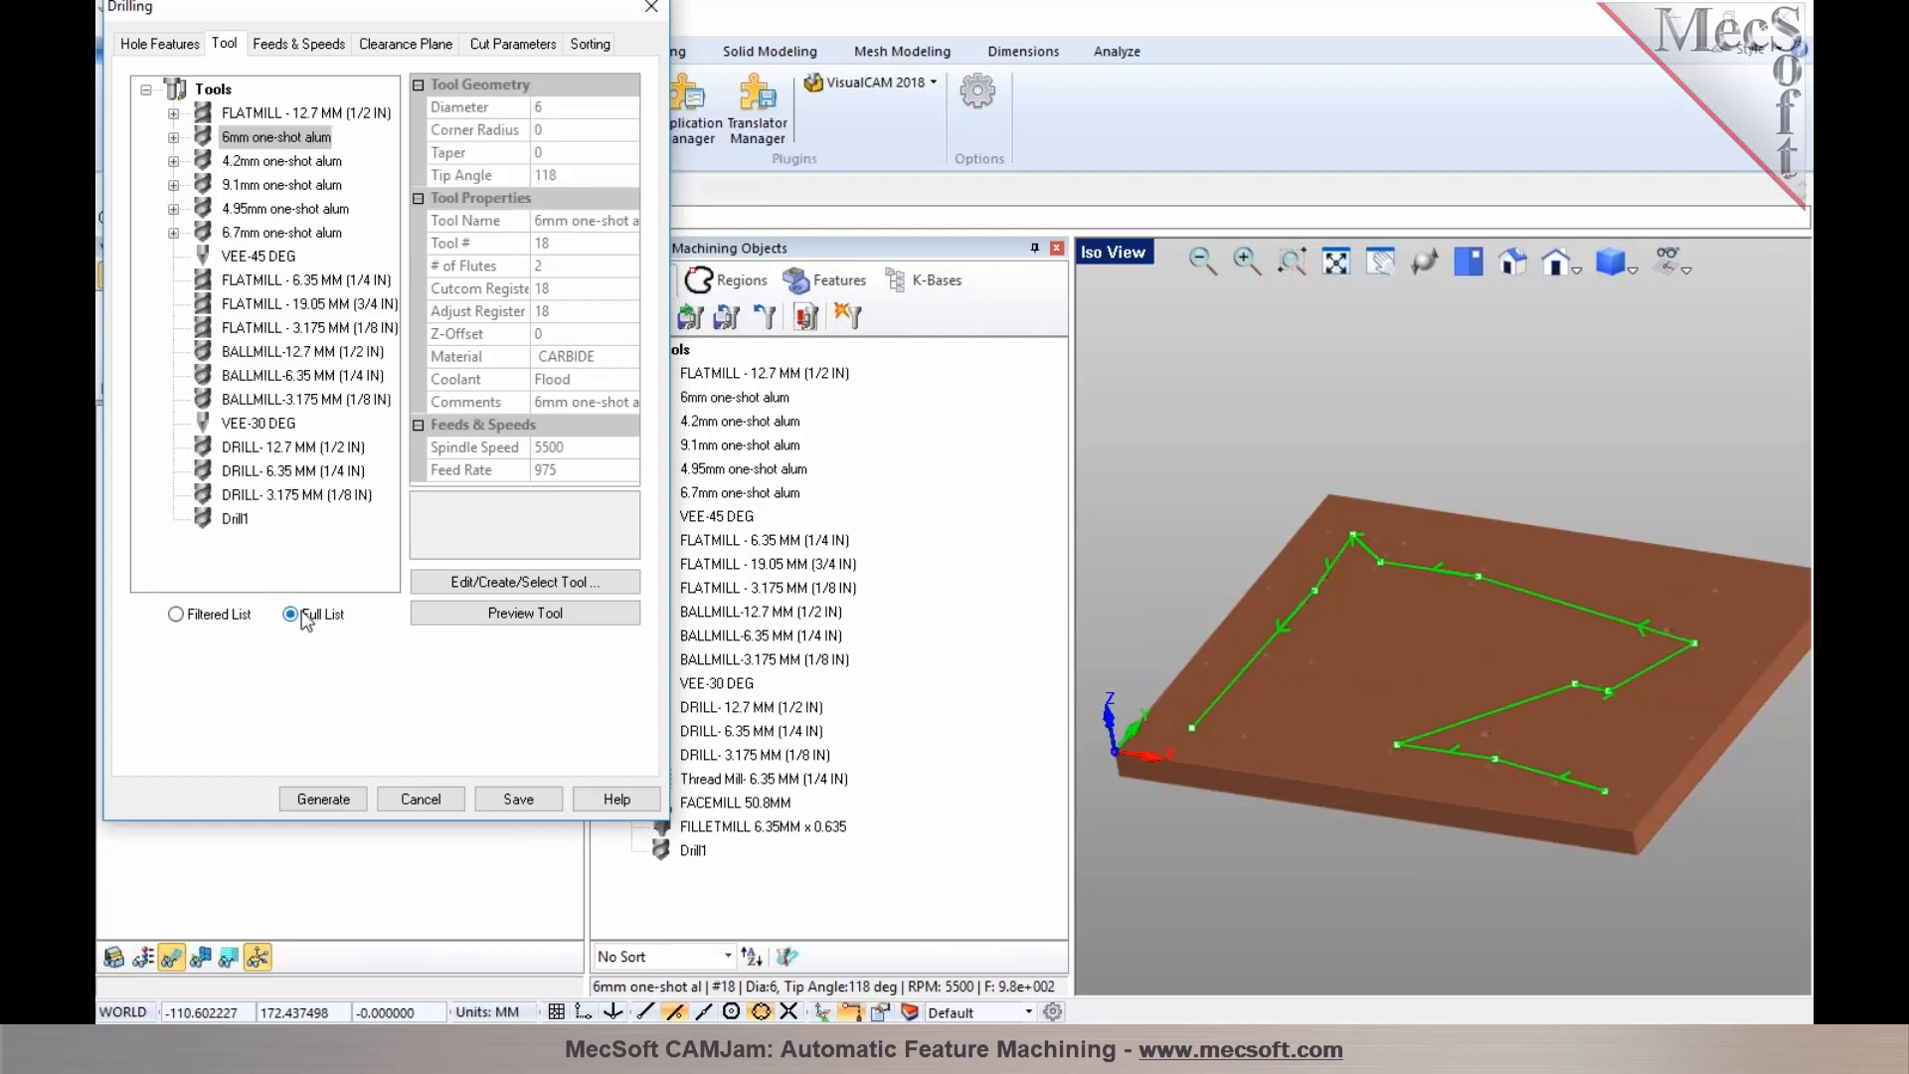
pyautogui.click(208, 618)
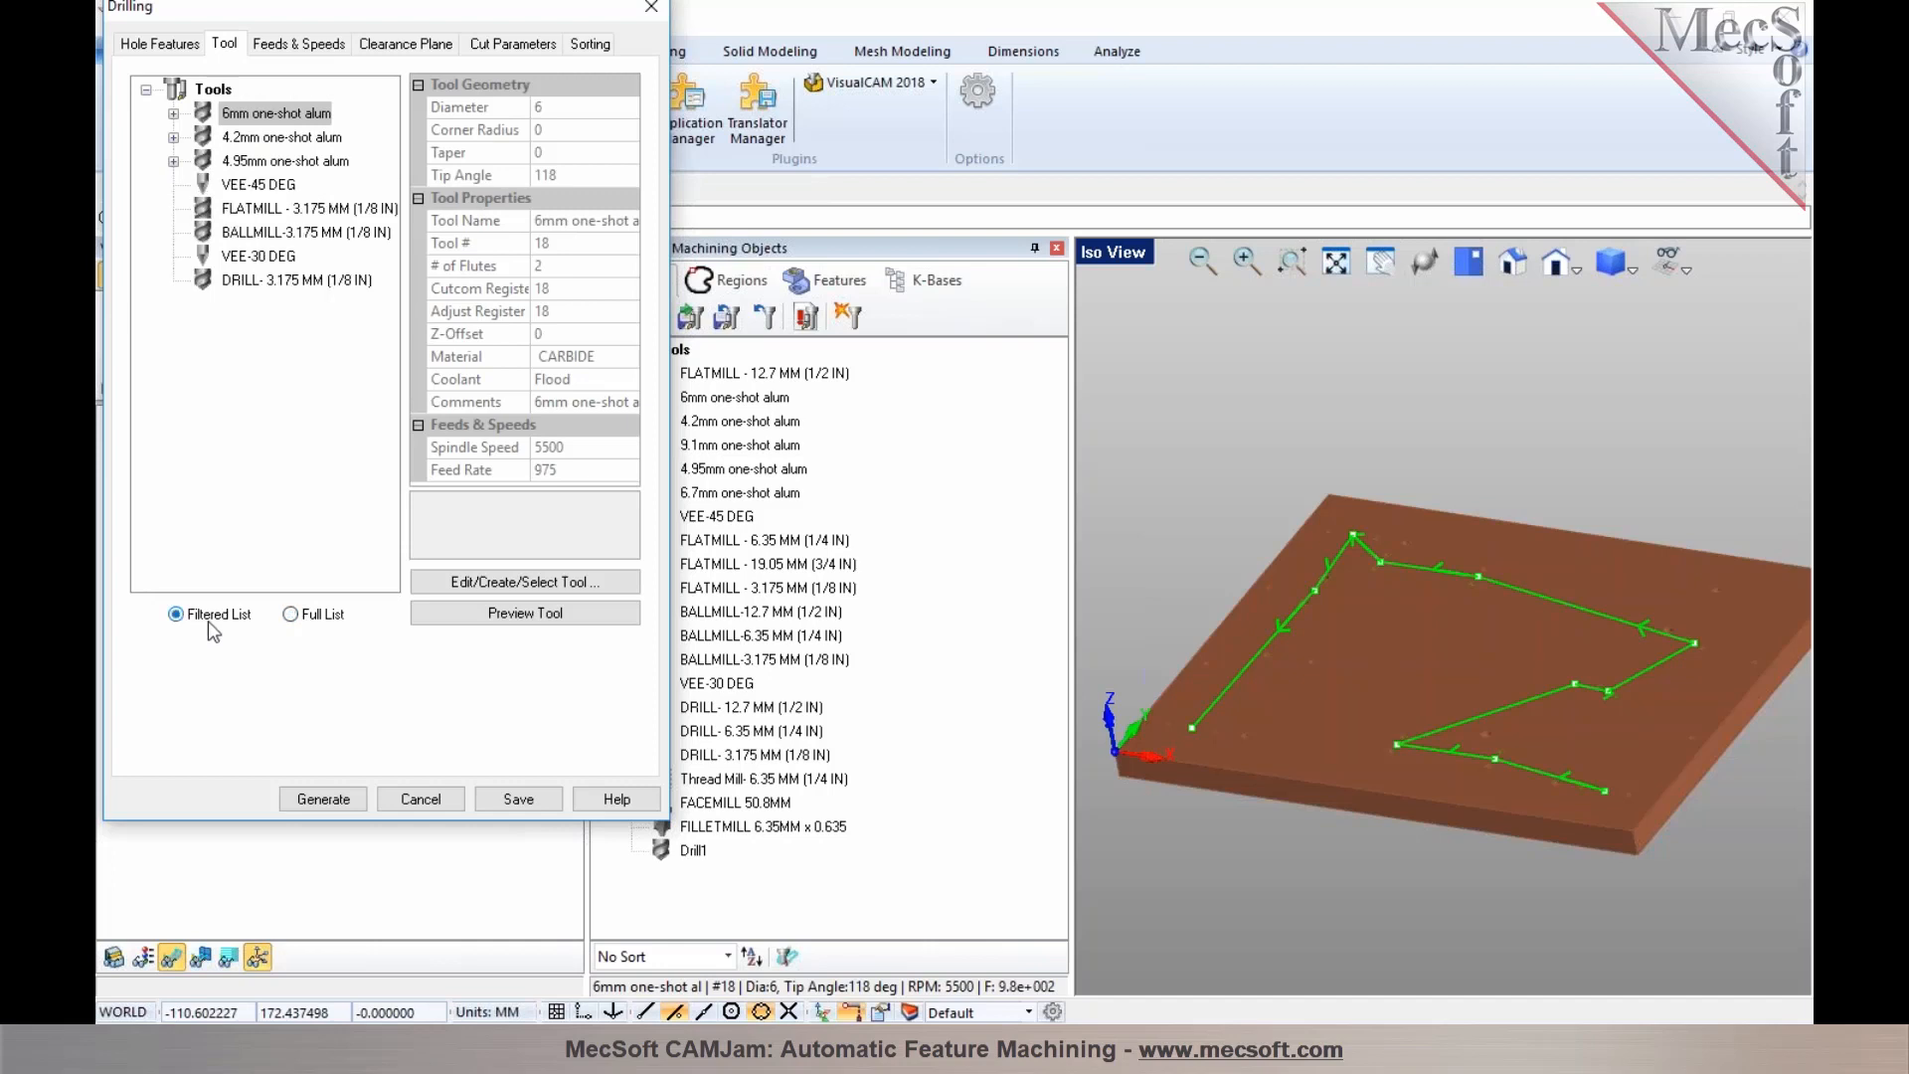
pyautogui.click(418, 800)
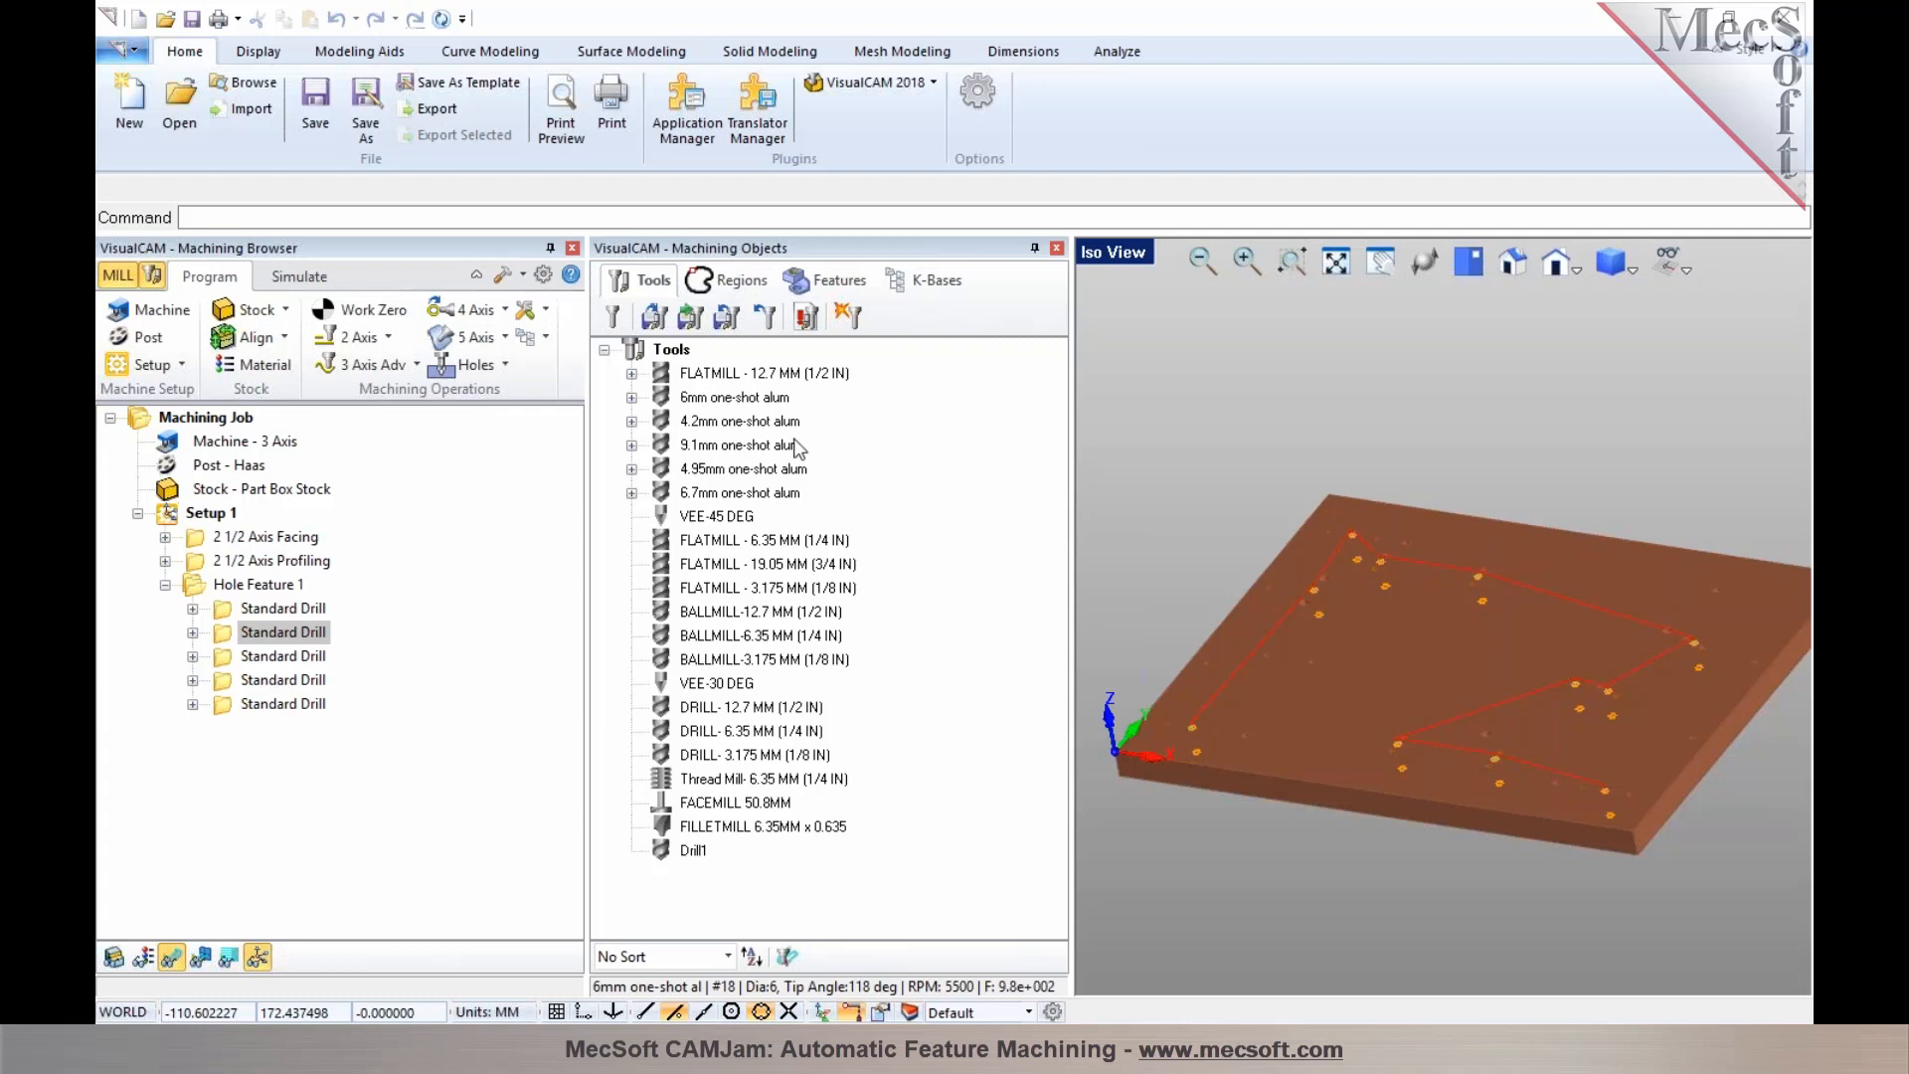
# Run Automatic Feature Detection on the new bracket part
pyautogui.click(838, 286)
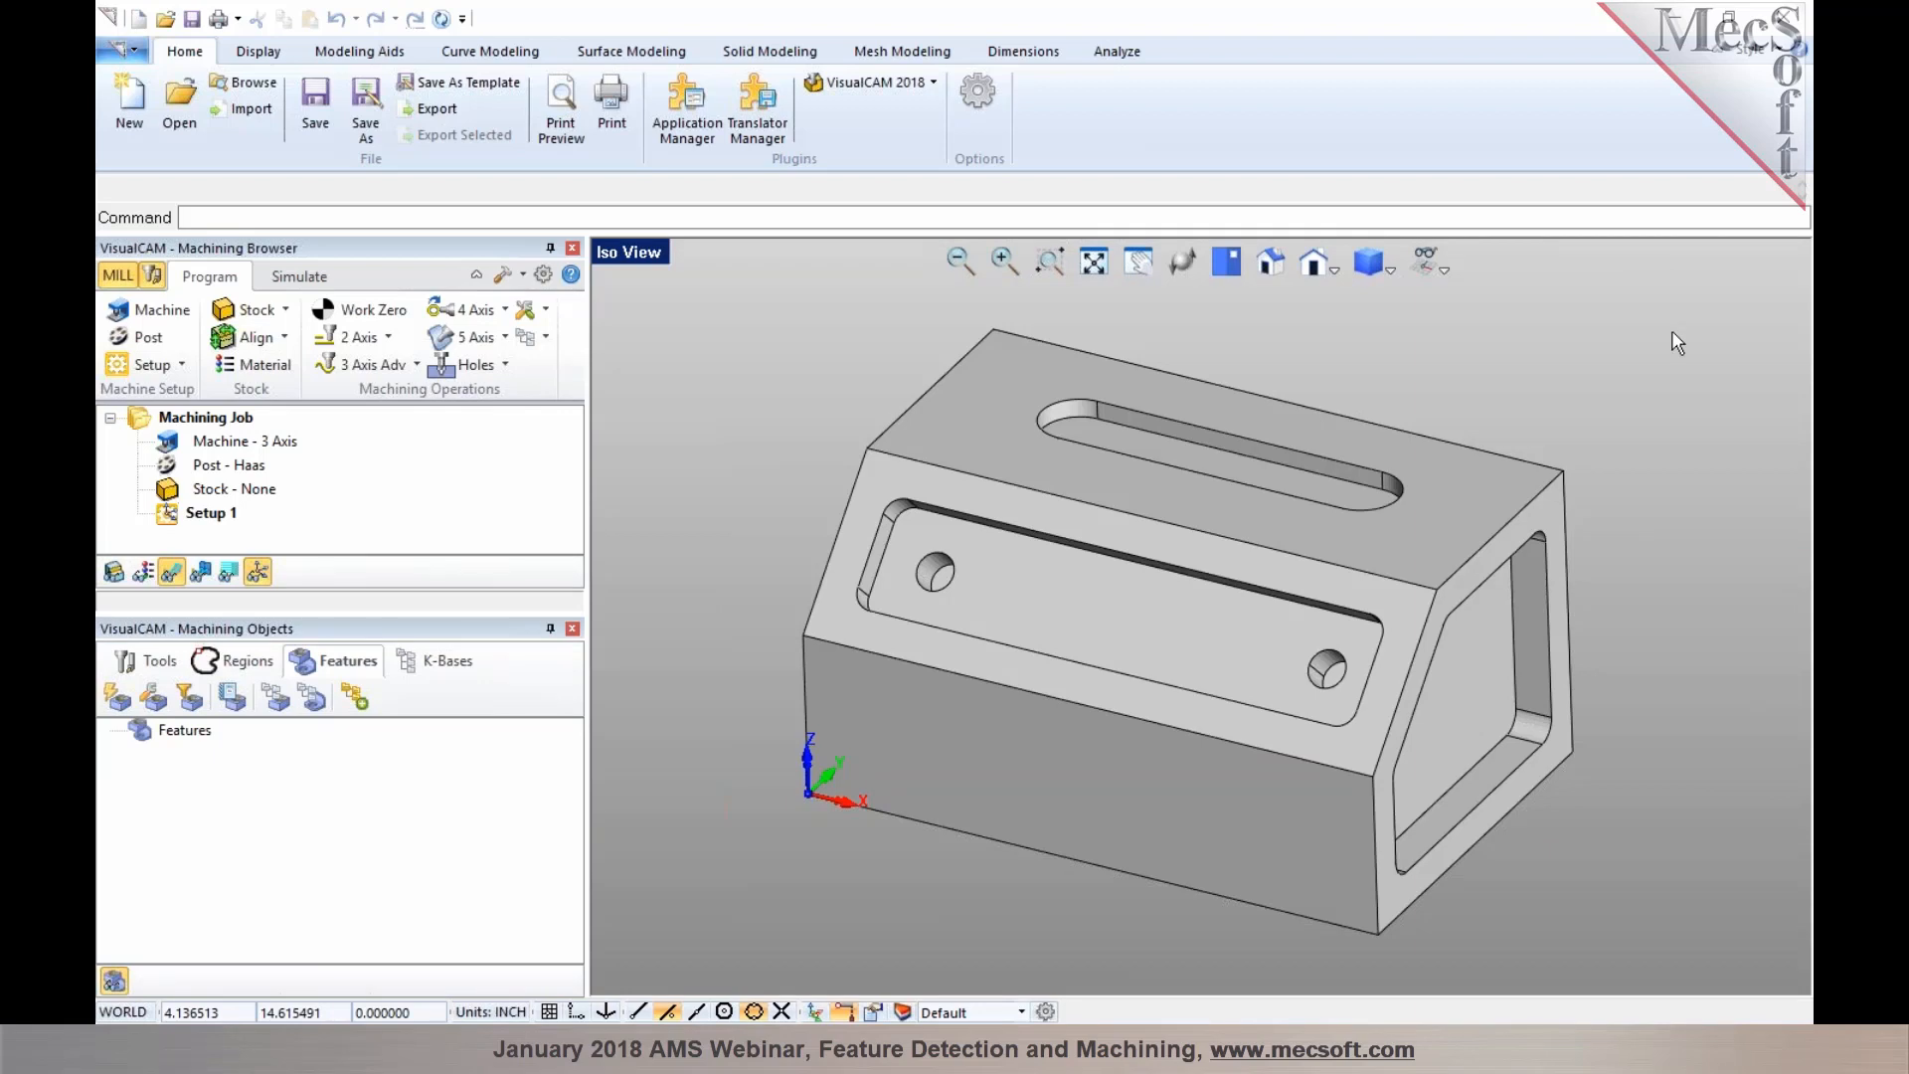
pyautogui.moveTo(1159, 388); pyautogui.dragTo(1097, 437, button='middle')
pyautogui.moveTo(994, 754)
pyautogui.mouseDown(button='middle')
pyautogui.moveTo(1043, 692)
pyautogui.moveTo(980, 746)
pyautogui.mouseUp(button='middle')
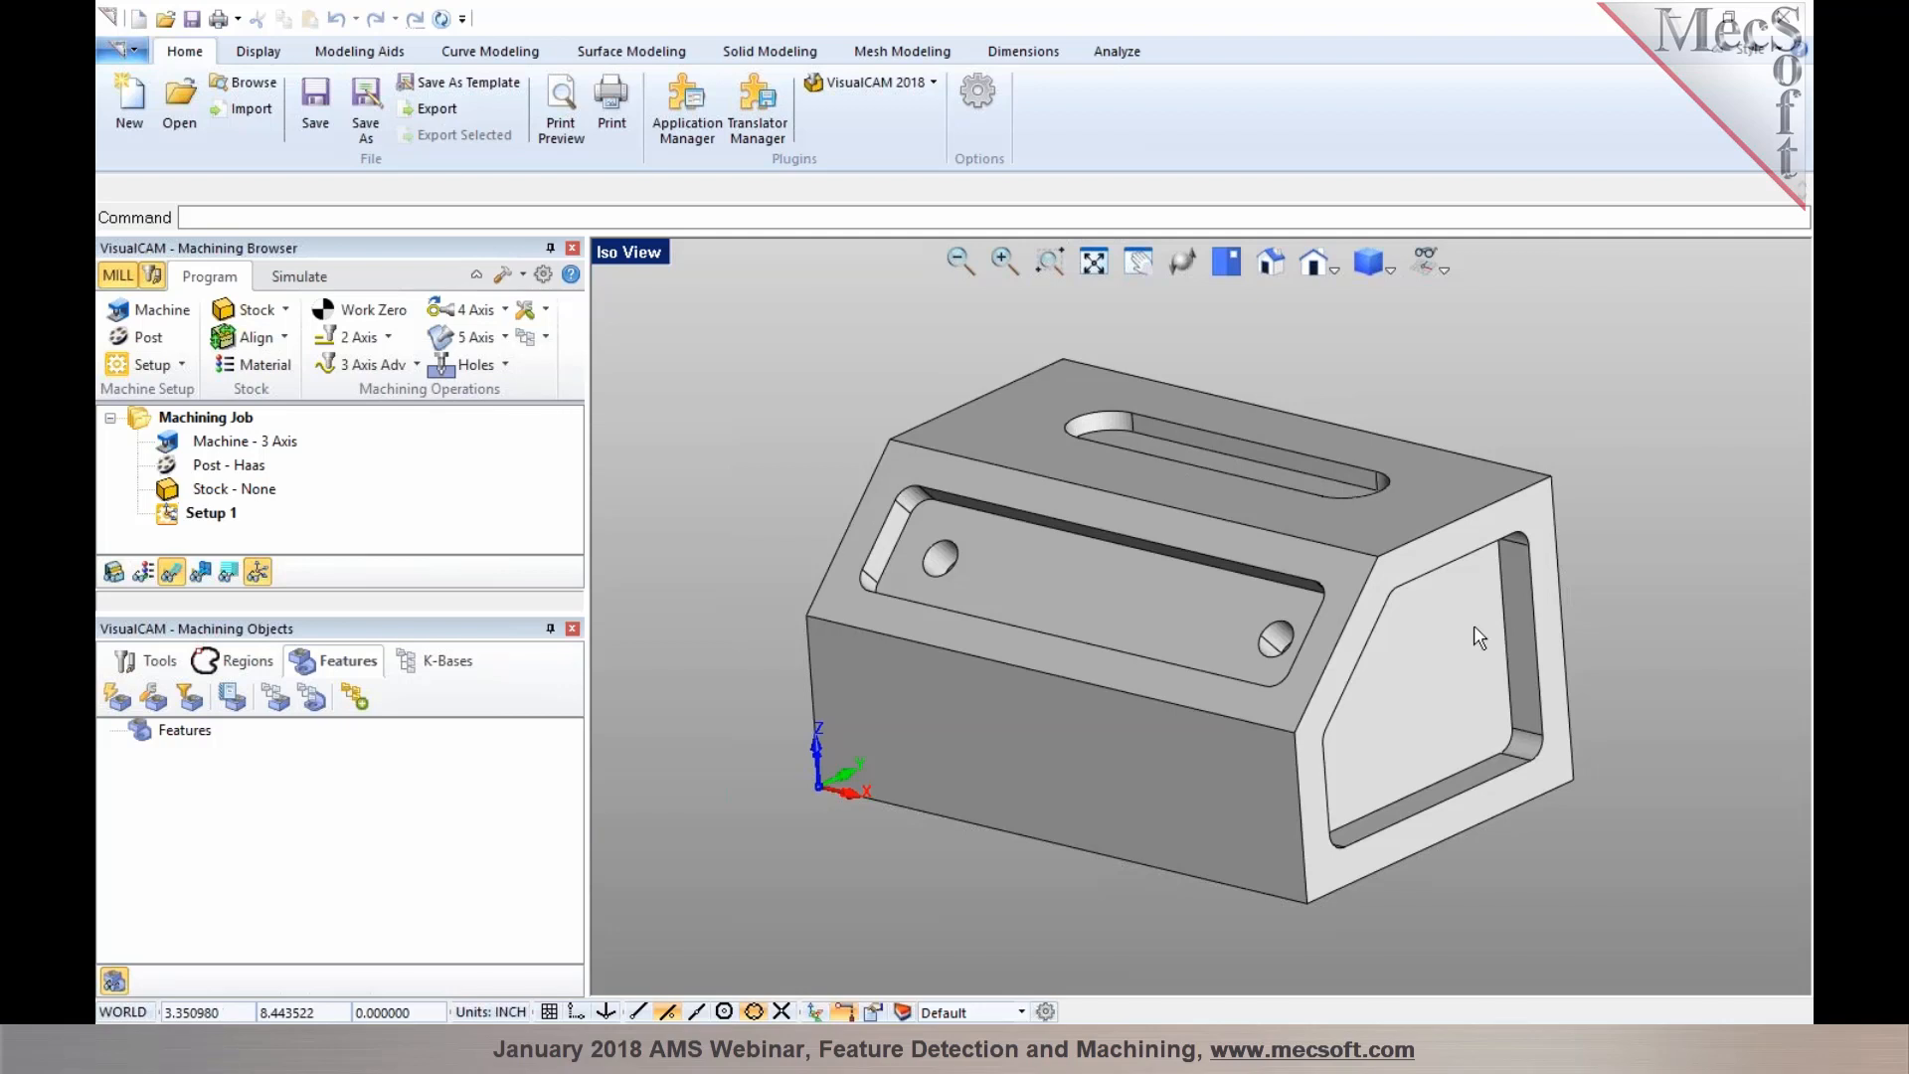
pyautogui.moveTo(1209, 583)
pyautogui.mouseDown(button='middle')
pyautogui.moveTo(1342, 594)
pyautogui.moveTo(1215, 557)
pyautogui.mouseUp(button='middle')
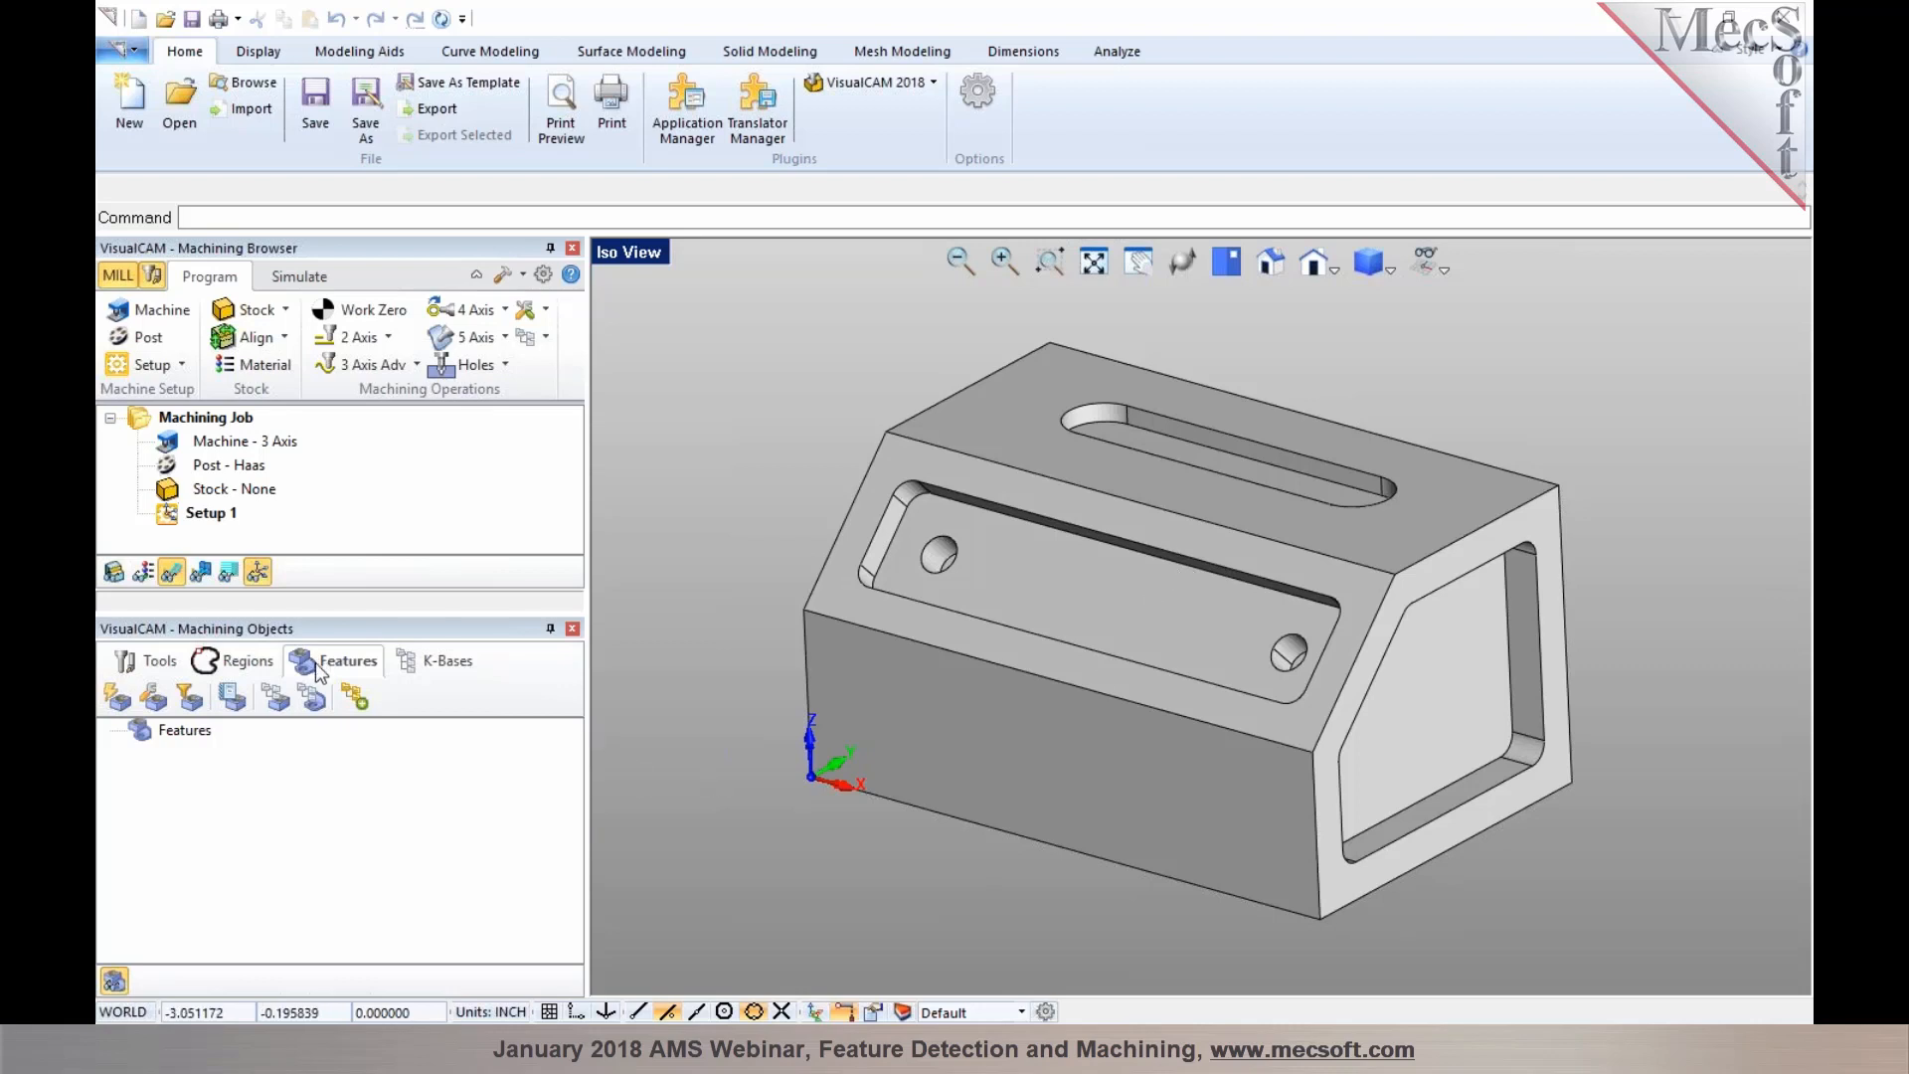
pyautogui.click(121, 704)
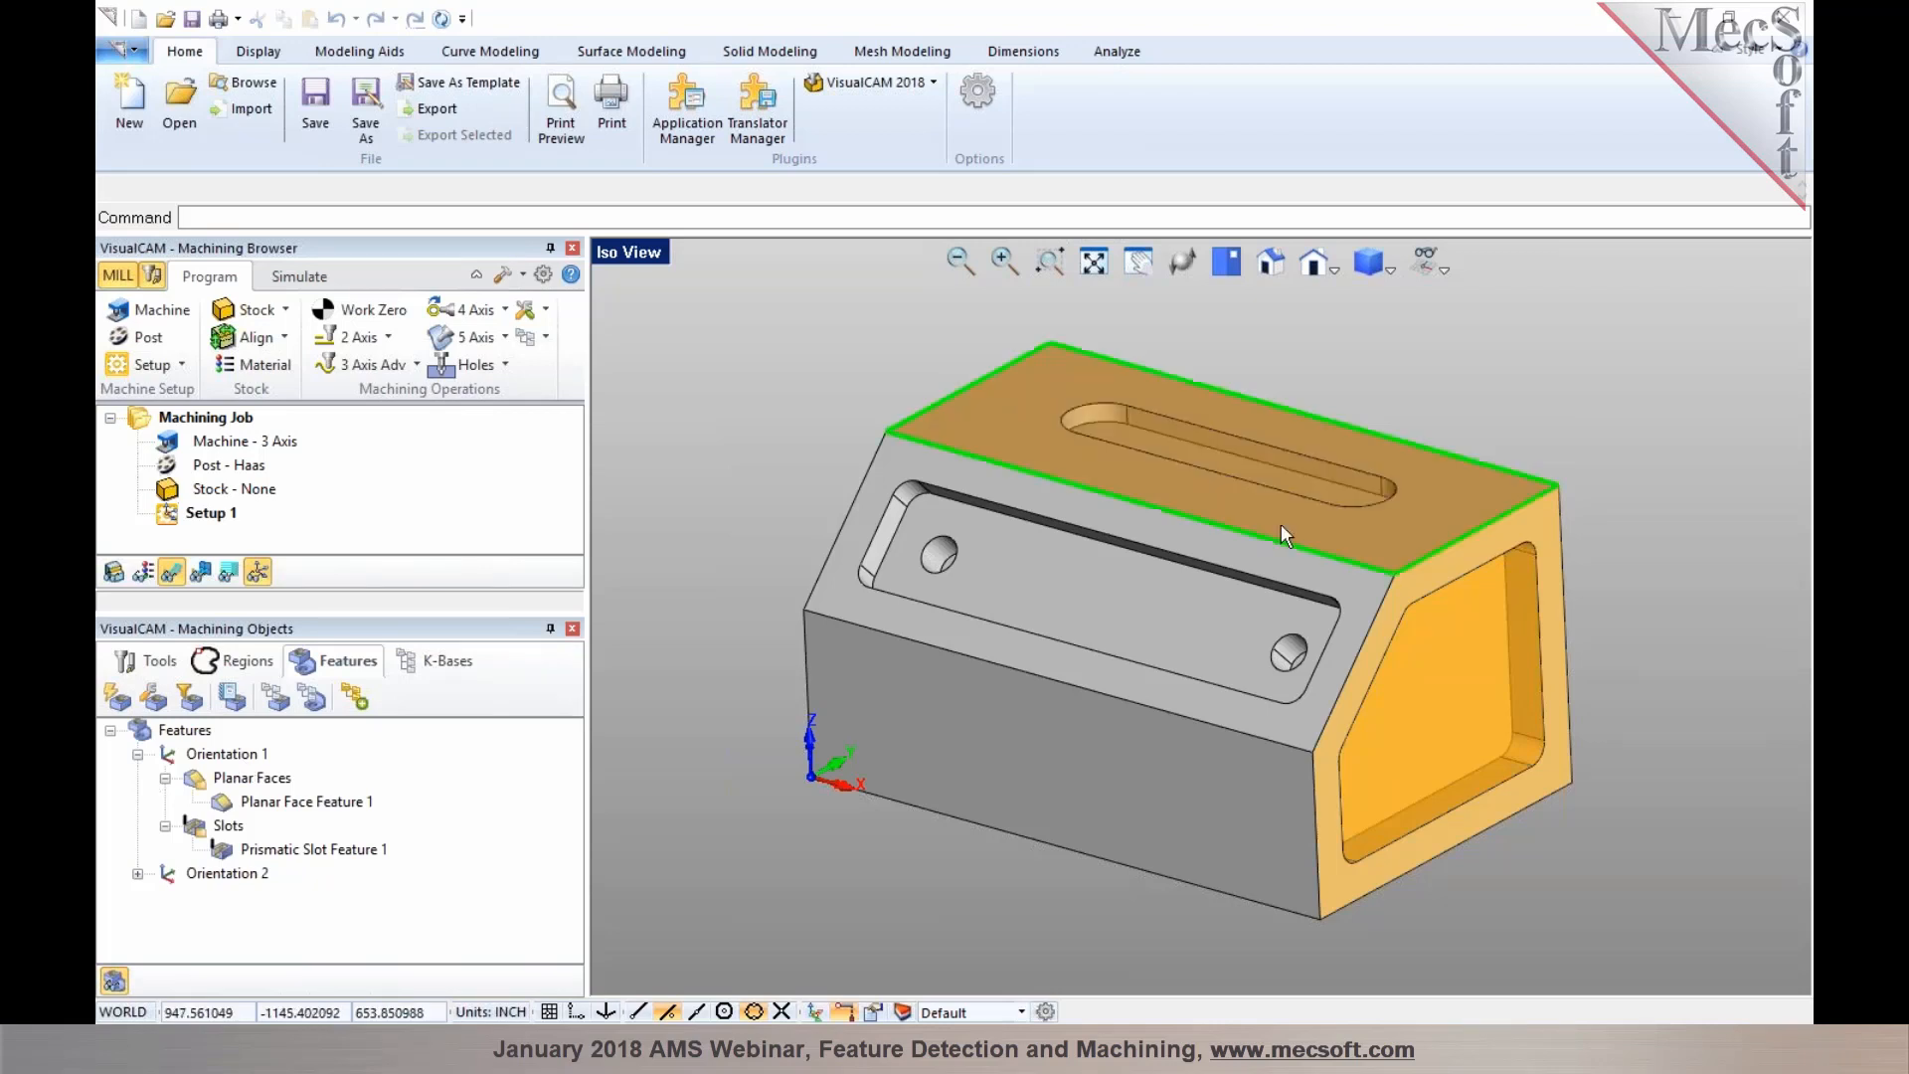
# Inspect the features detected under Orientation 1 and Orientation 2
pyautogui.click(204, 761)
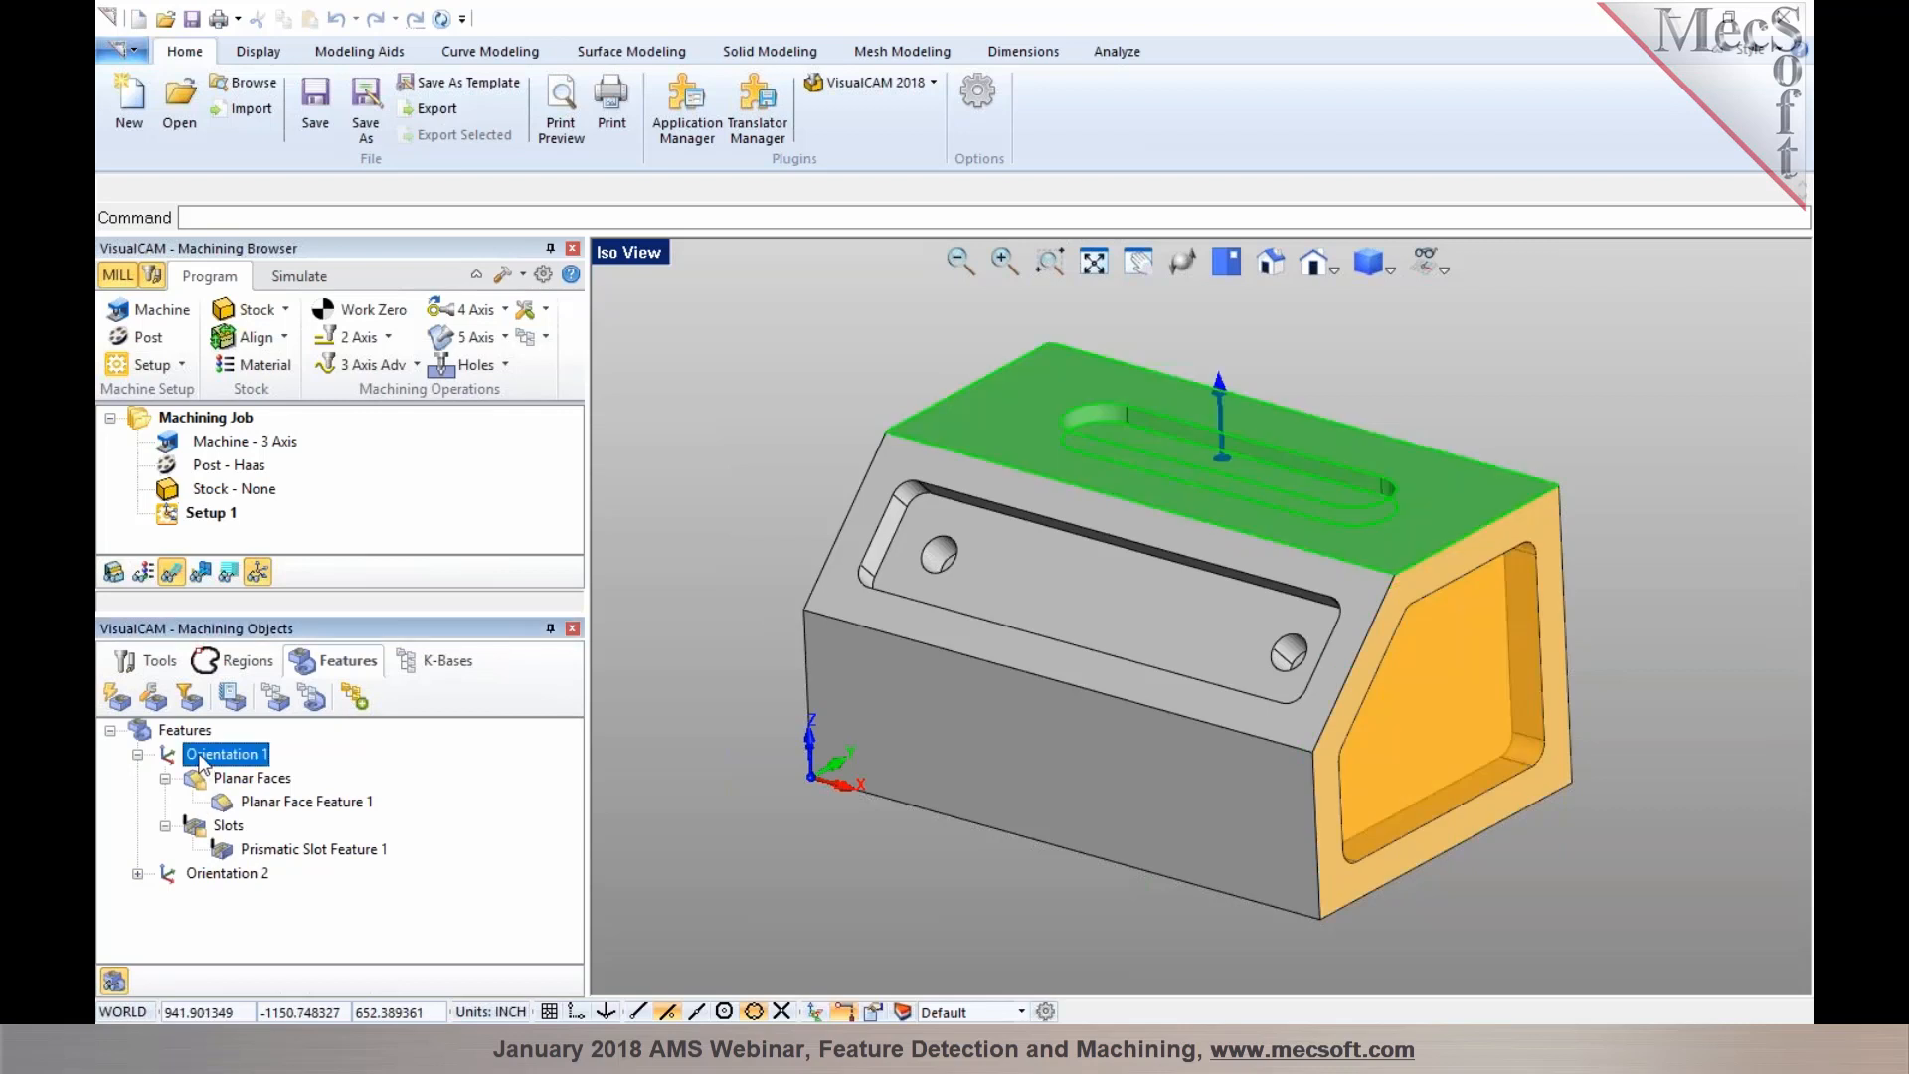
pyautogui.click(194, 898)
pyautogui.click(199, 877)
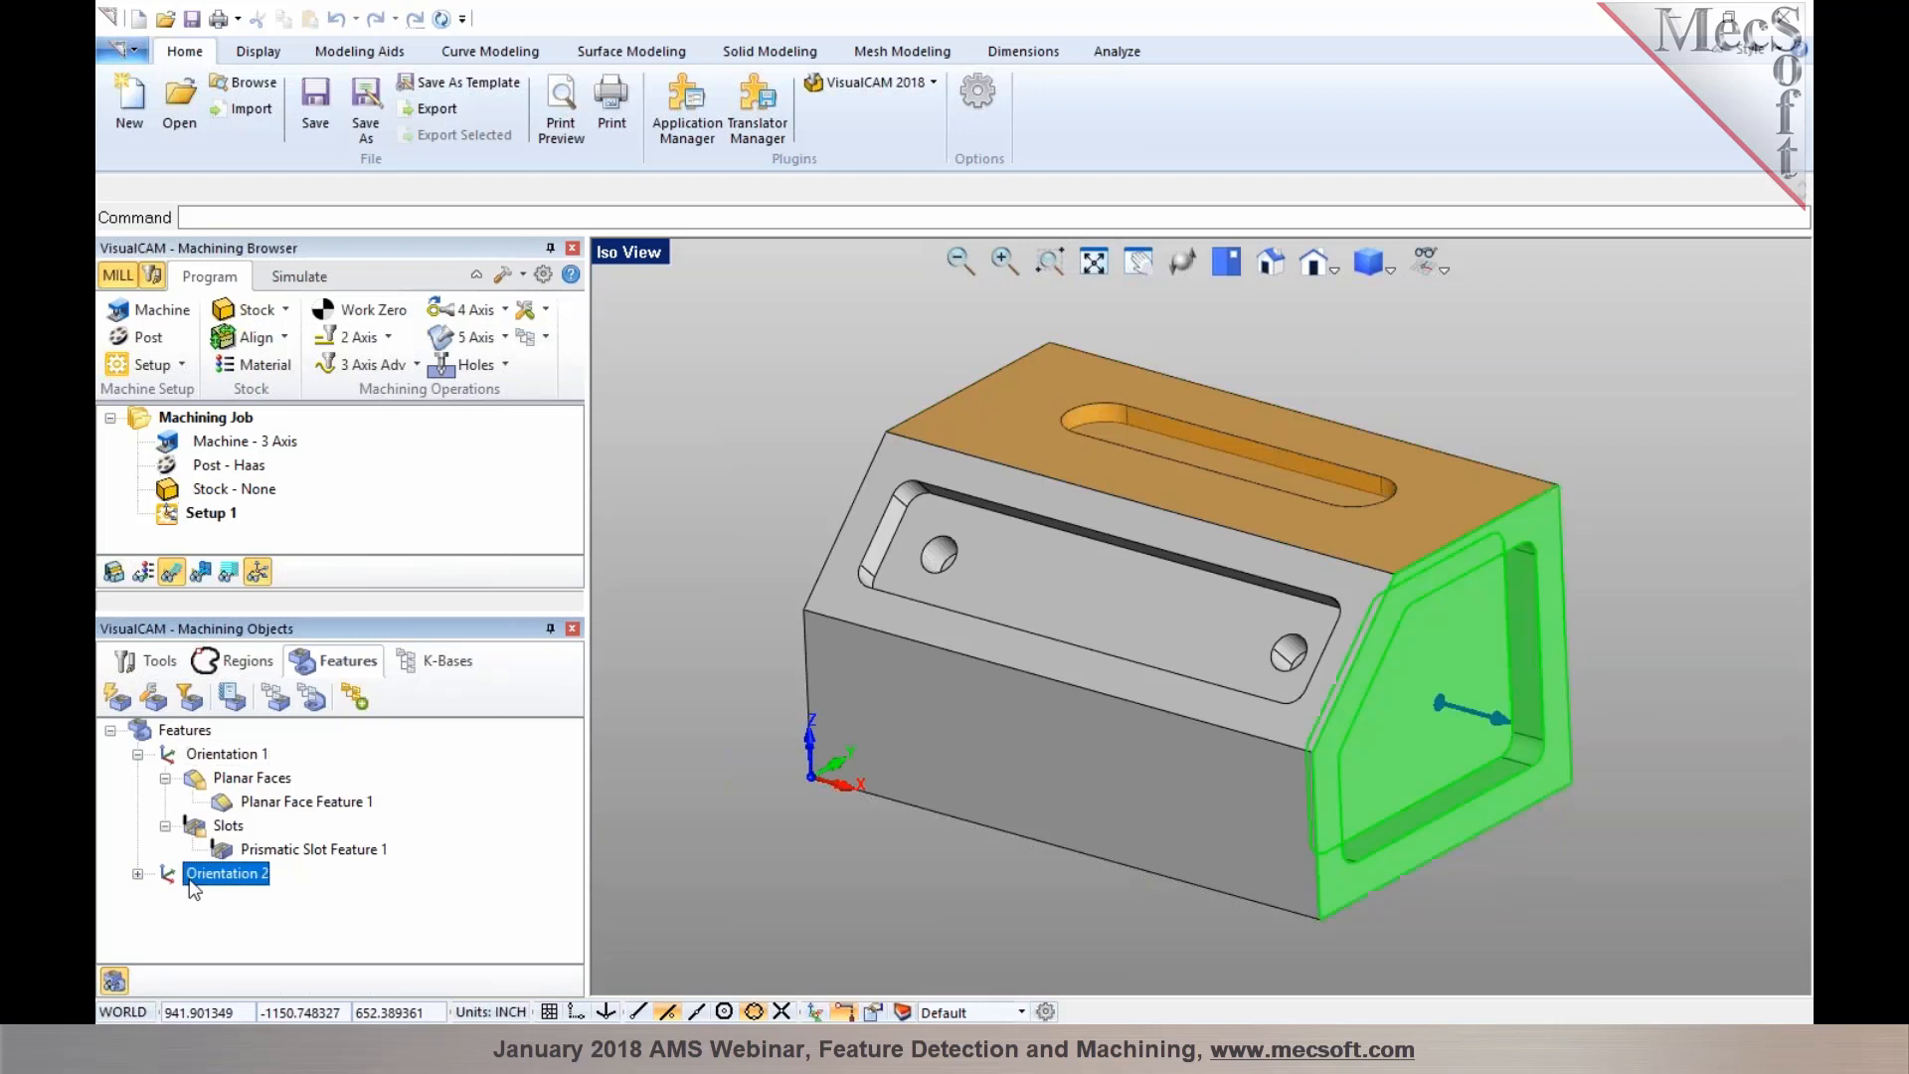
pyautogui.click(139, 874)
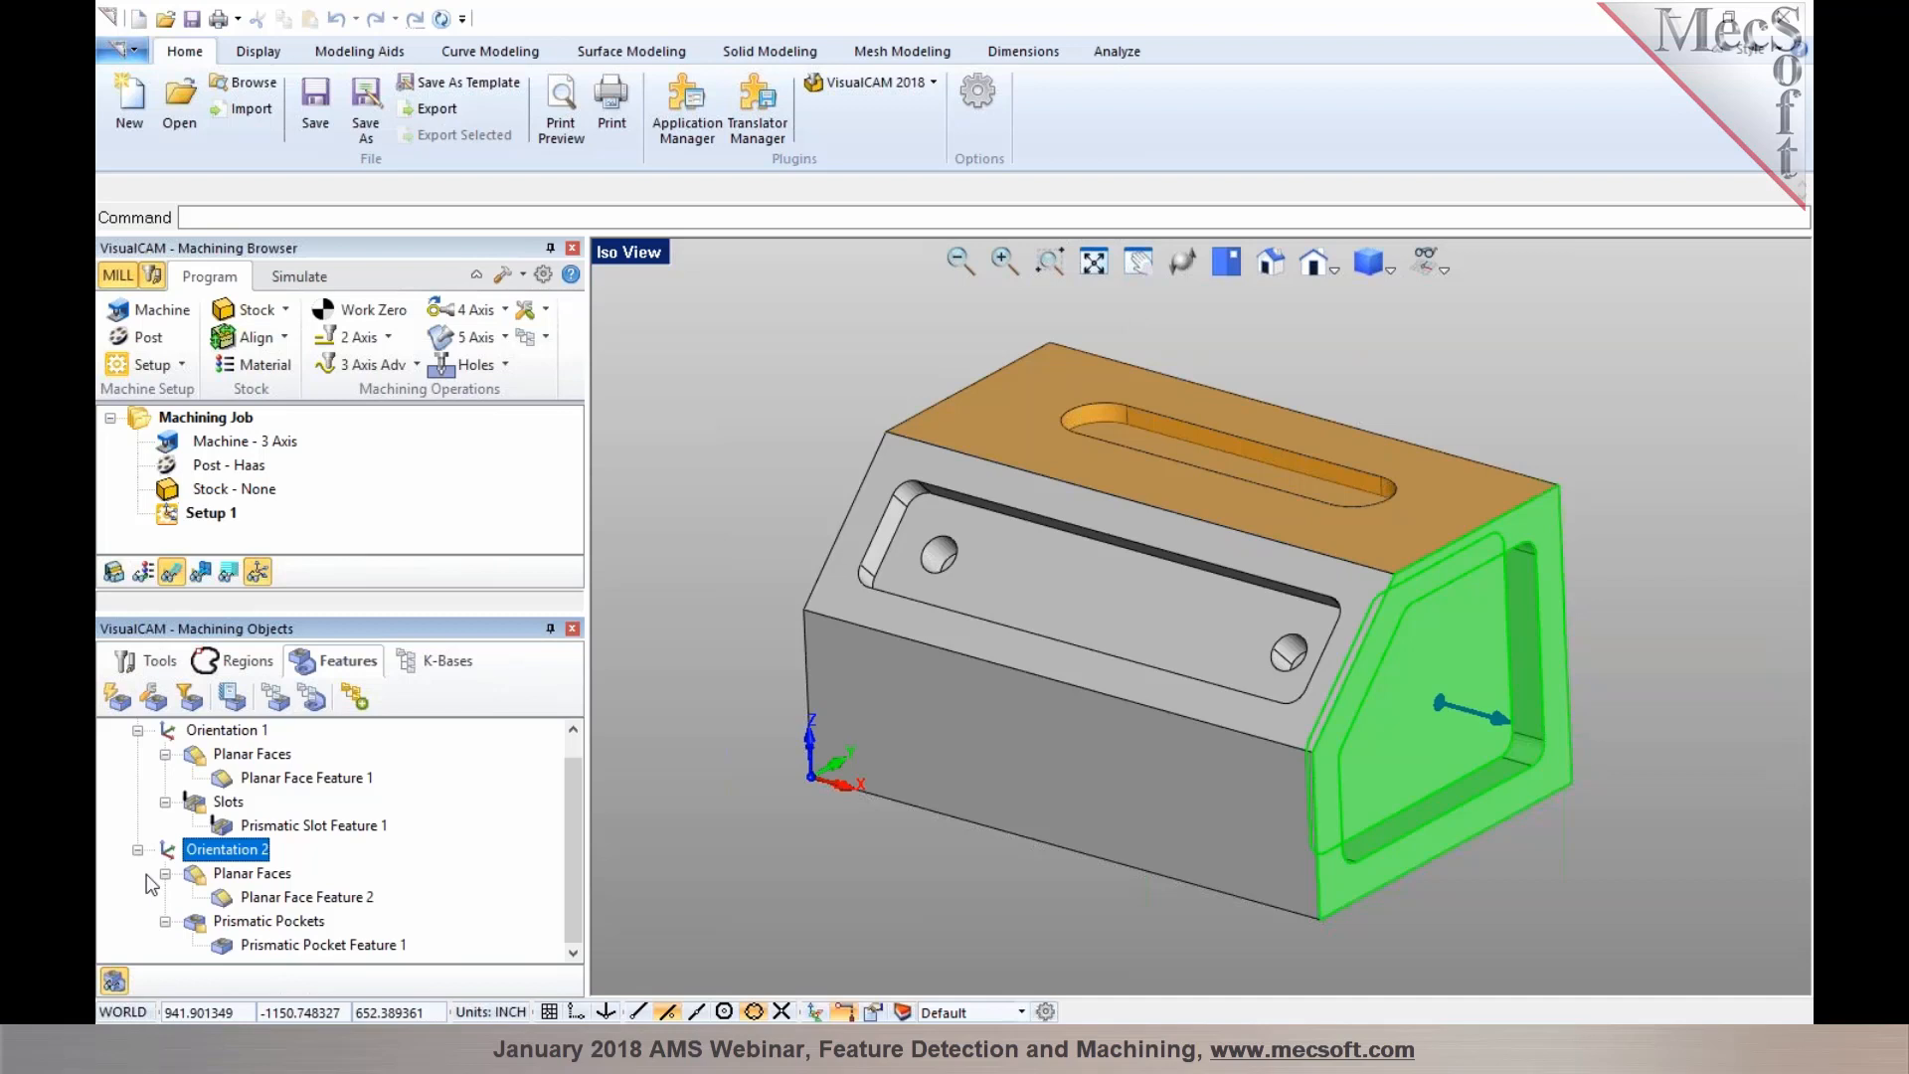
pyautogui.scroll(1, 151, 884)
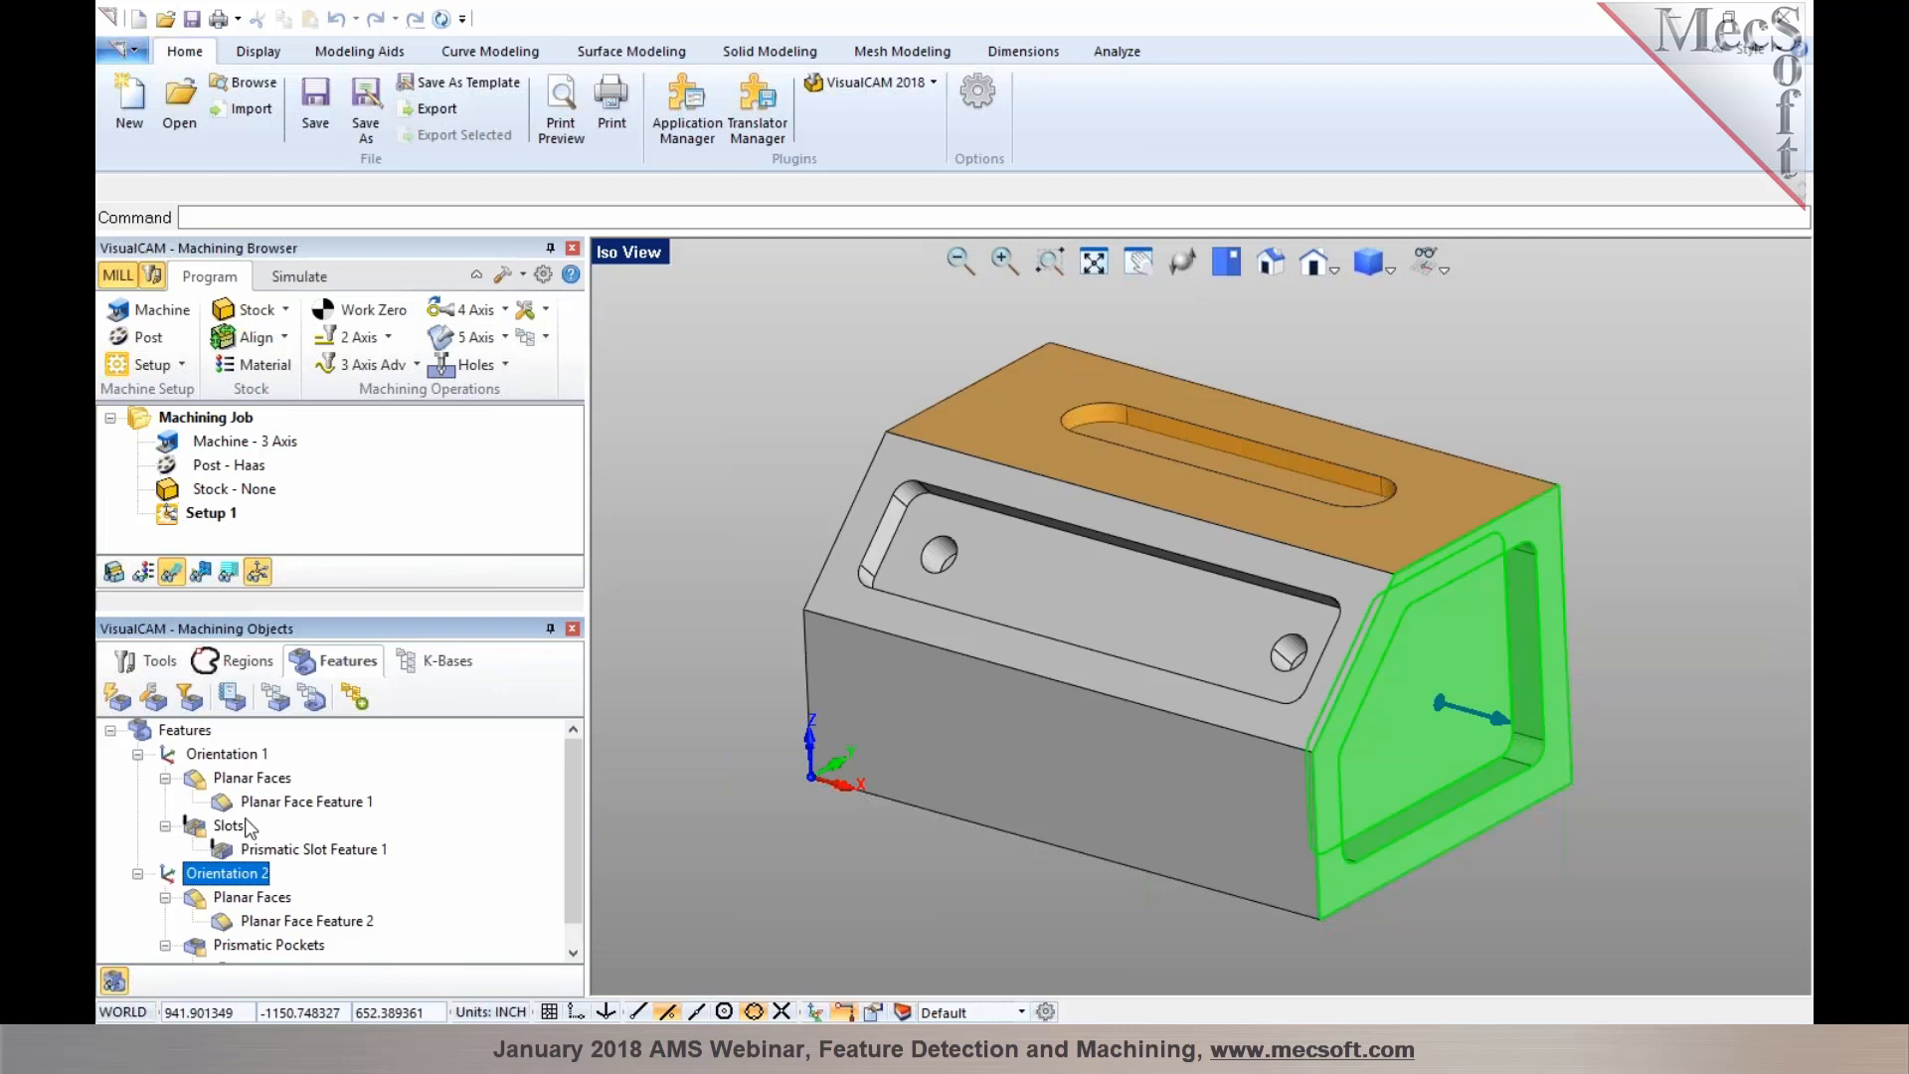
# Run Interactive Feature Detection using the inclined face of the bracket as the orientation
pyautogui.click(153, 699)
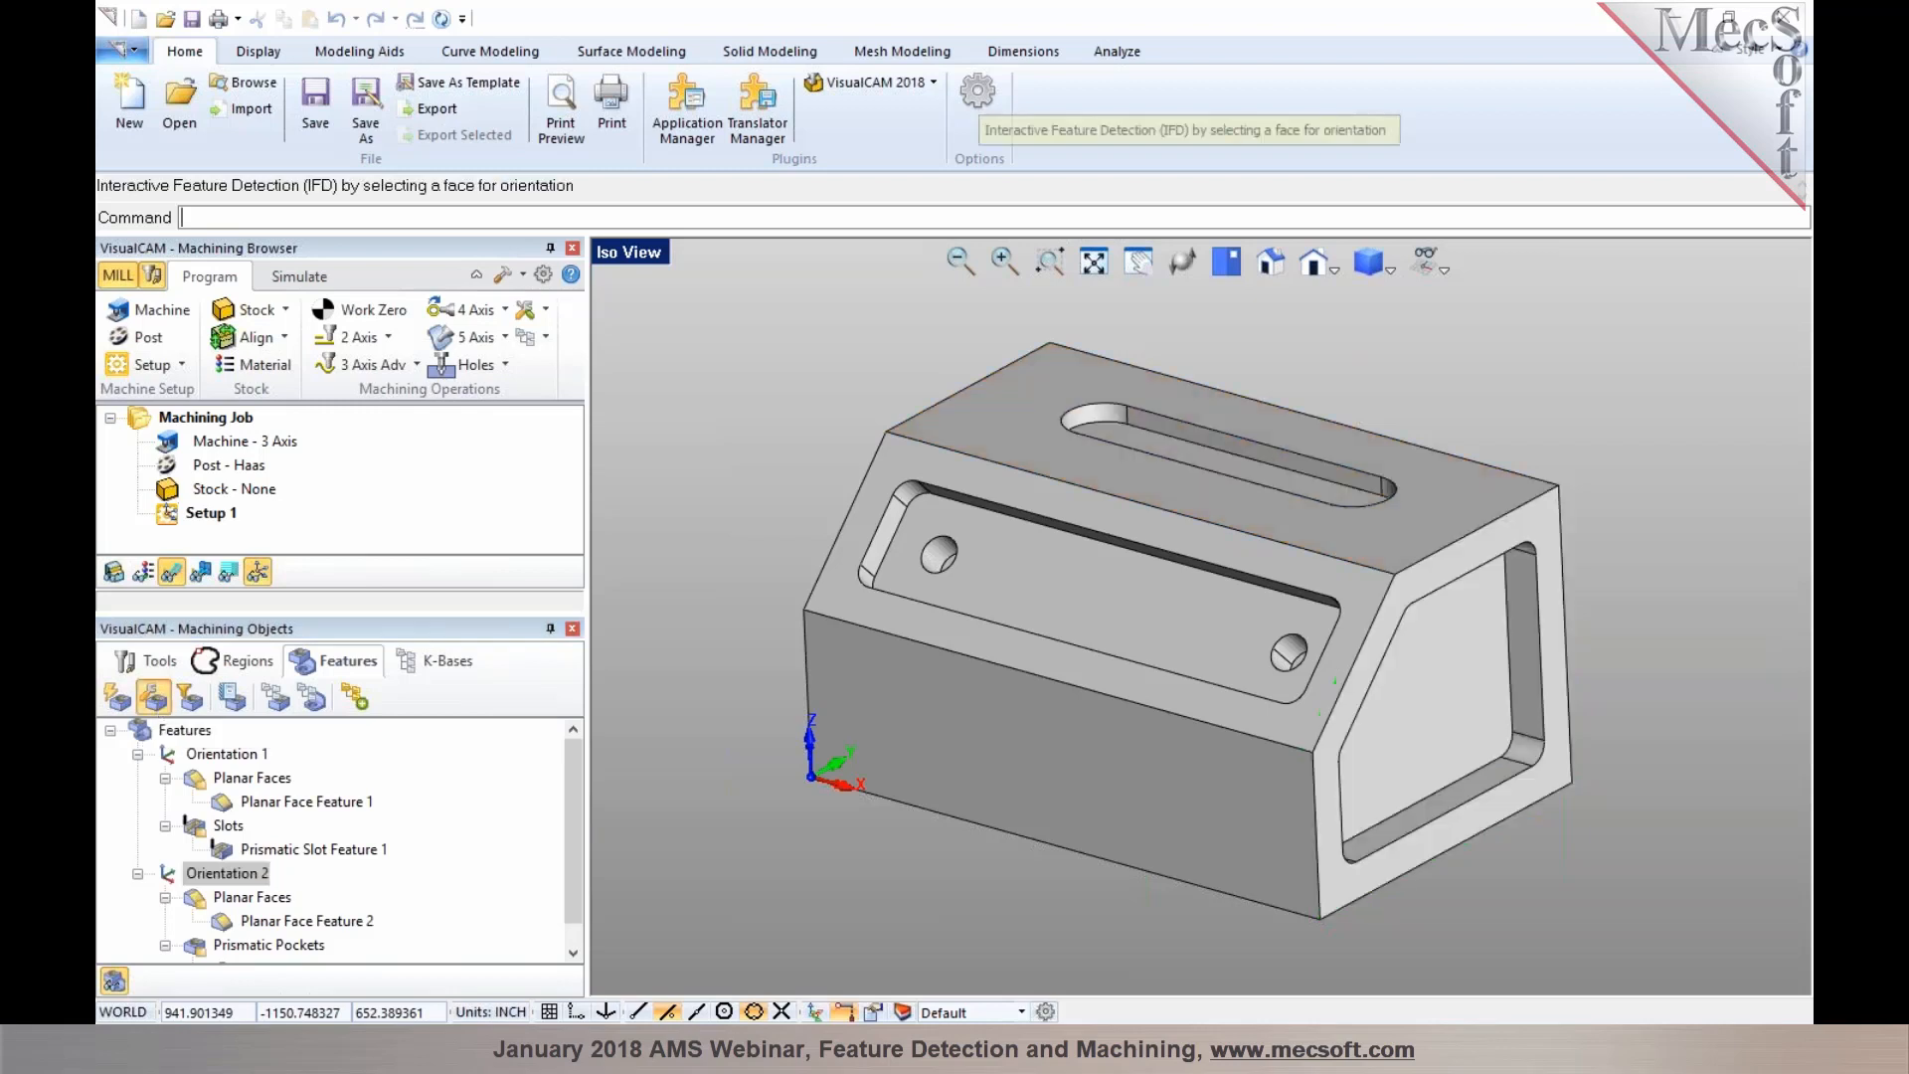
pyautogui.click(968, 477)
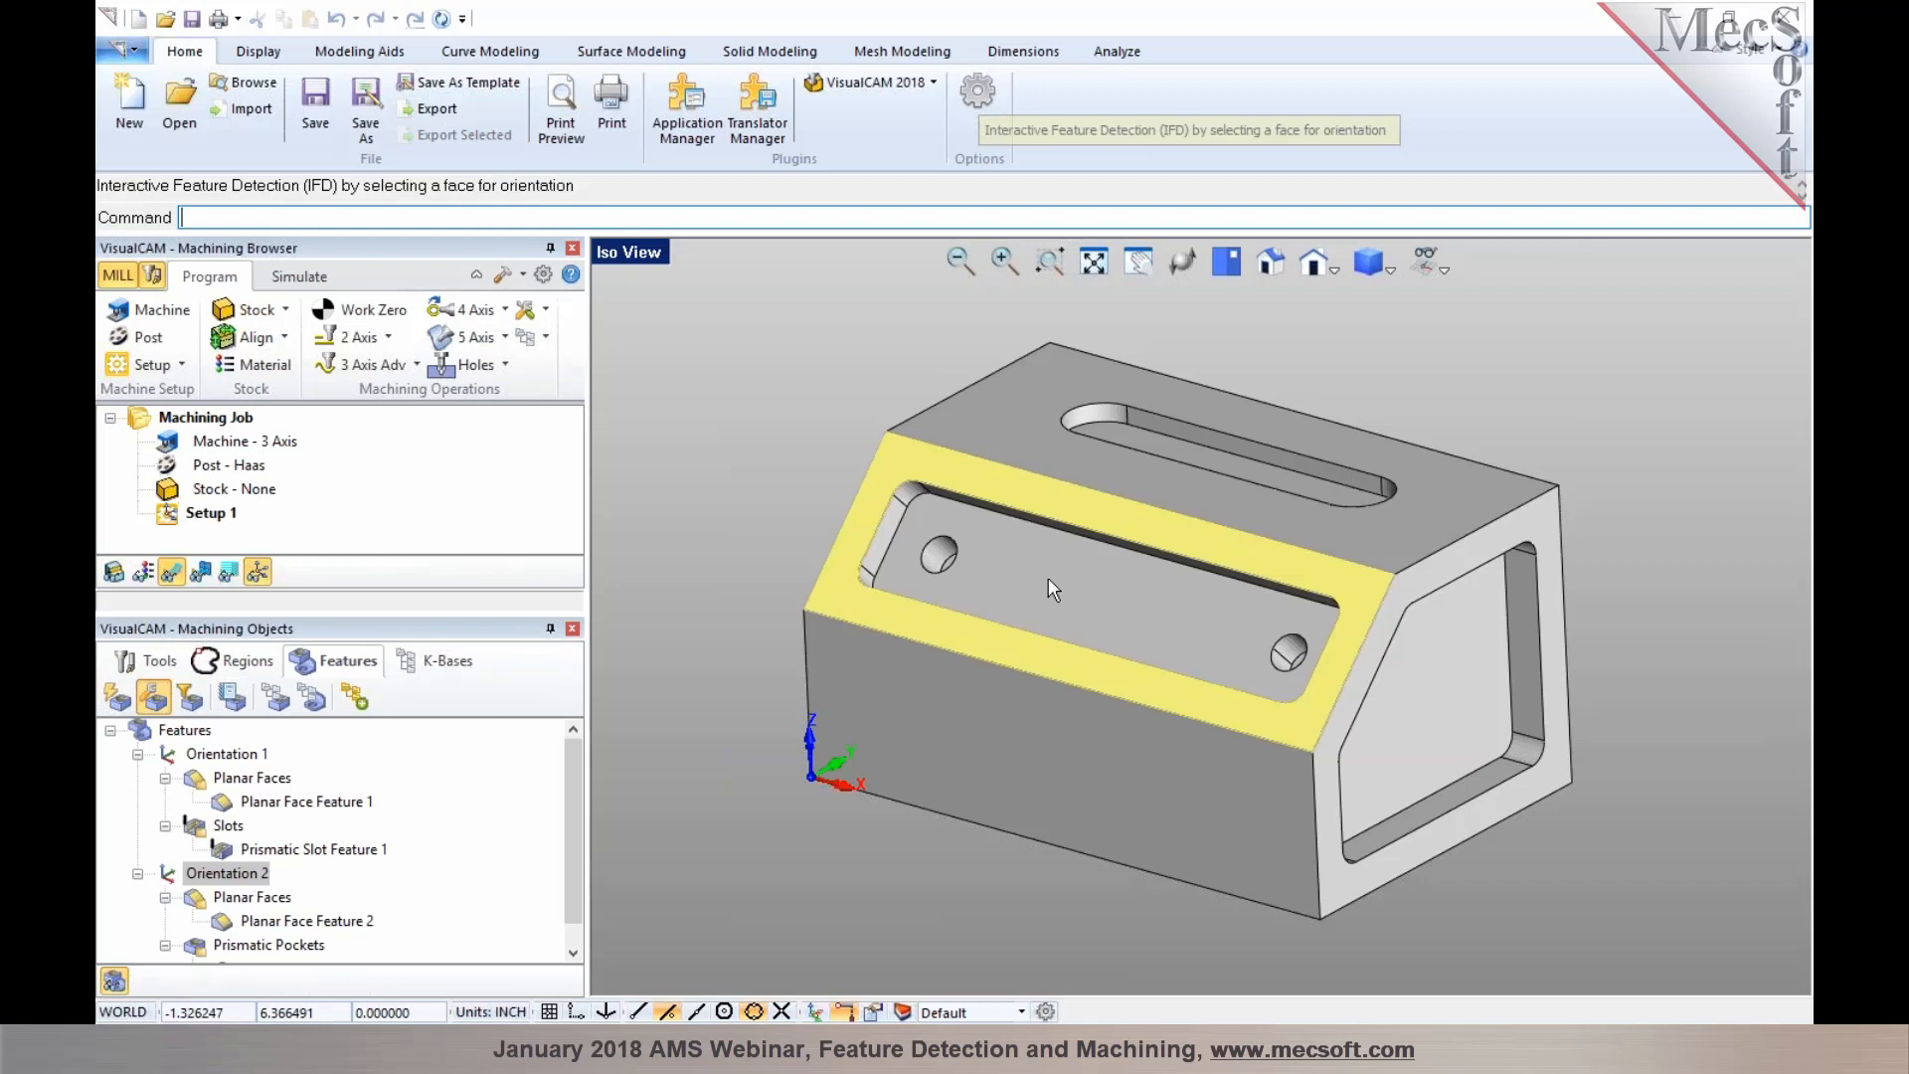
pyautogui.click(769, 510)
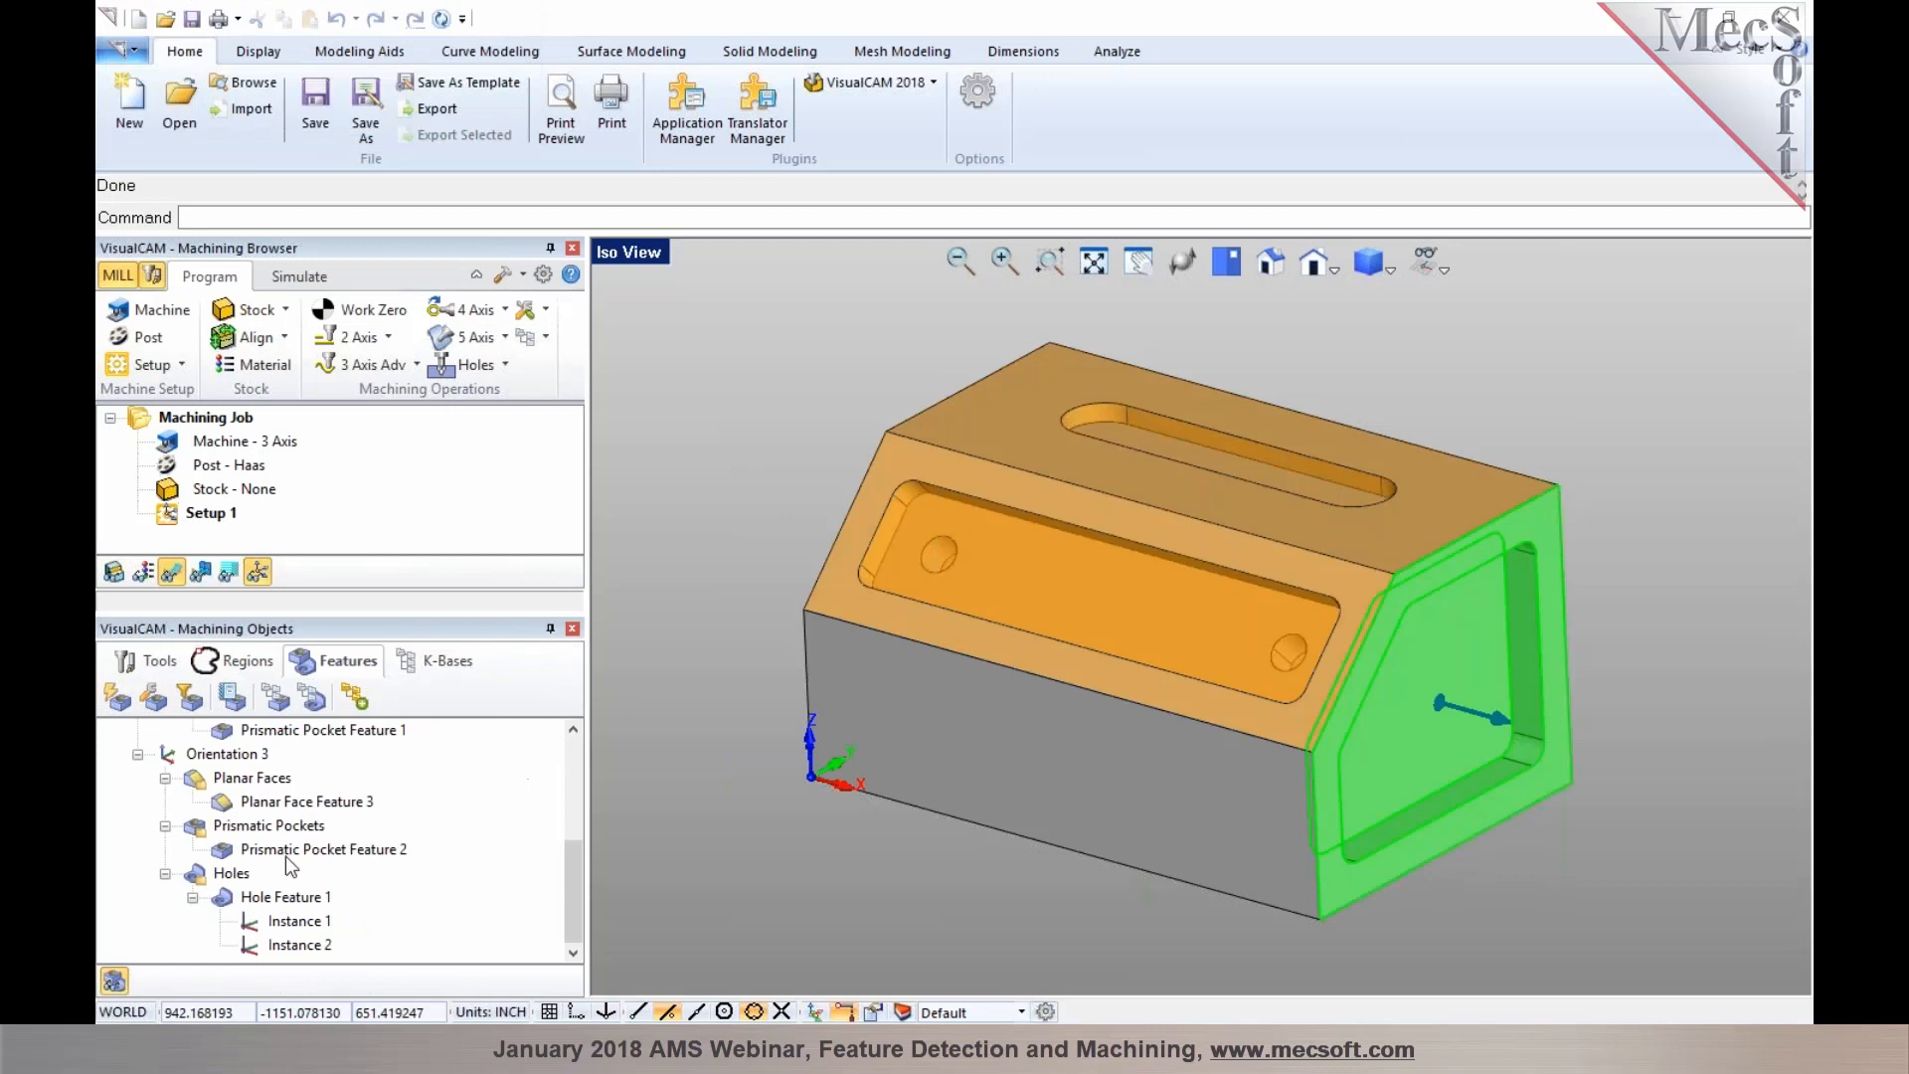
# Examine Orientation 3 and its planar face, prismatic pocket and hole features on the part
pyautogui.click(238, 758)
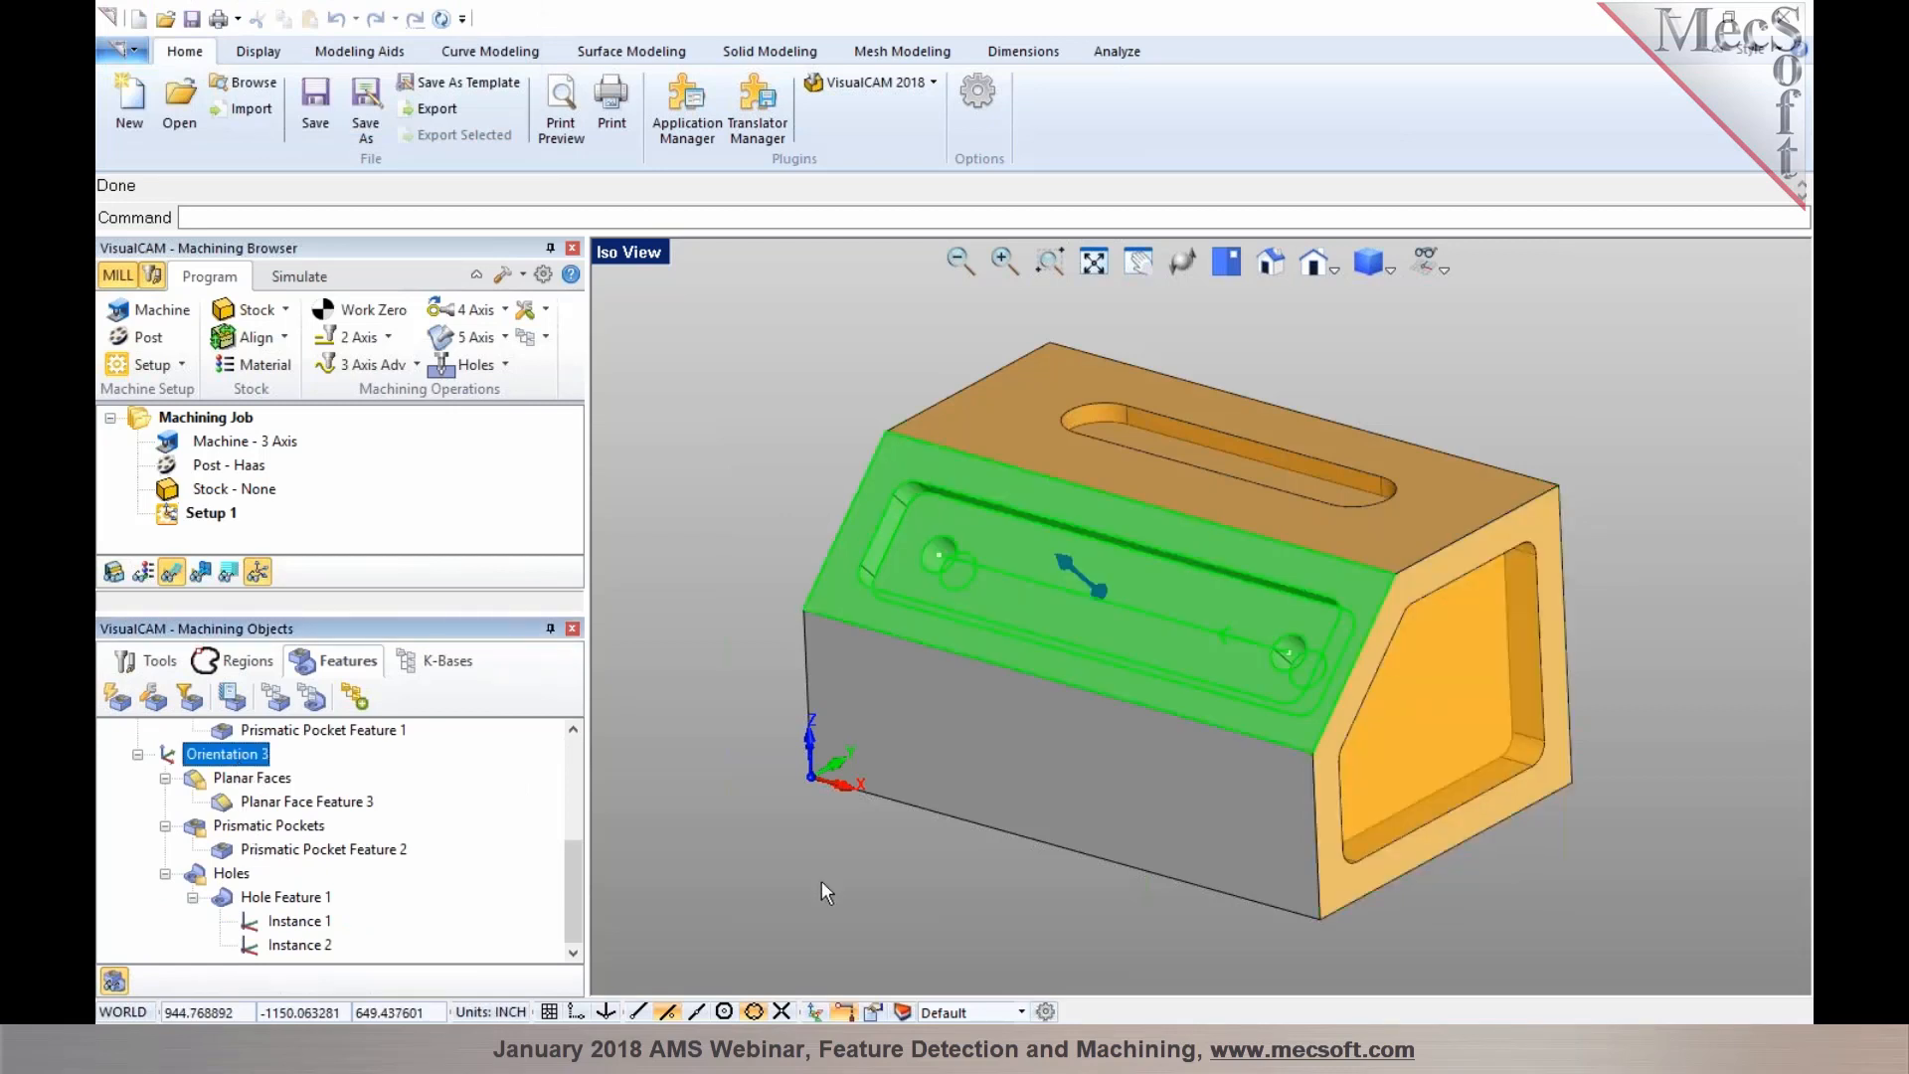
pyautogui.moveTo(917, 896)
pyautogui.mouseDown(button='middle')
pyautogui.moveTo(882, 887)
pyautogui.moveTo(914, 891)
pyautogui.mouseUp(button='middle')
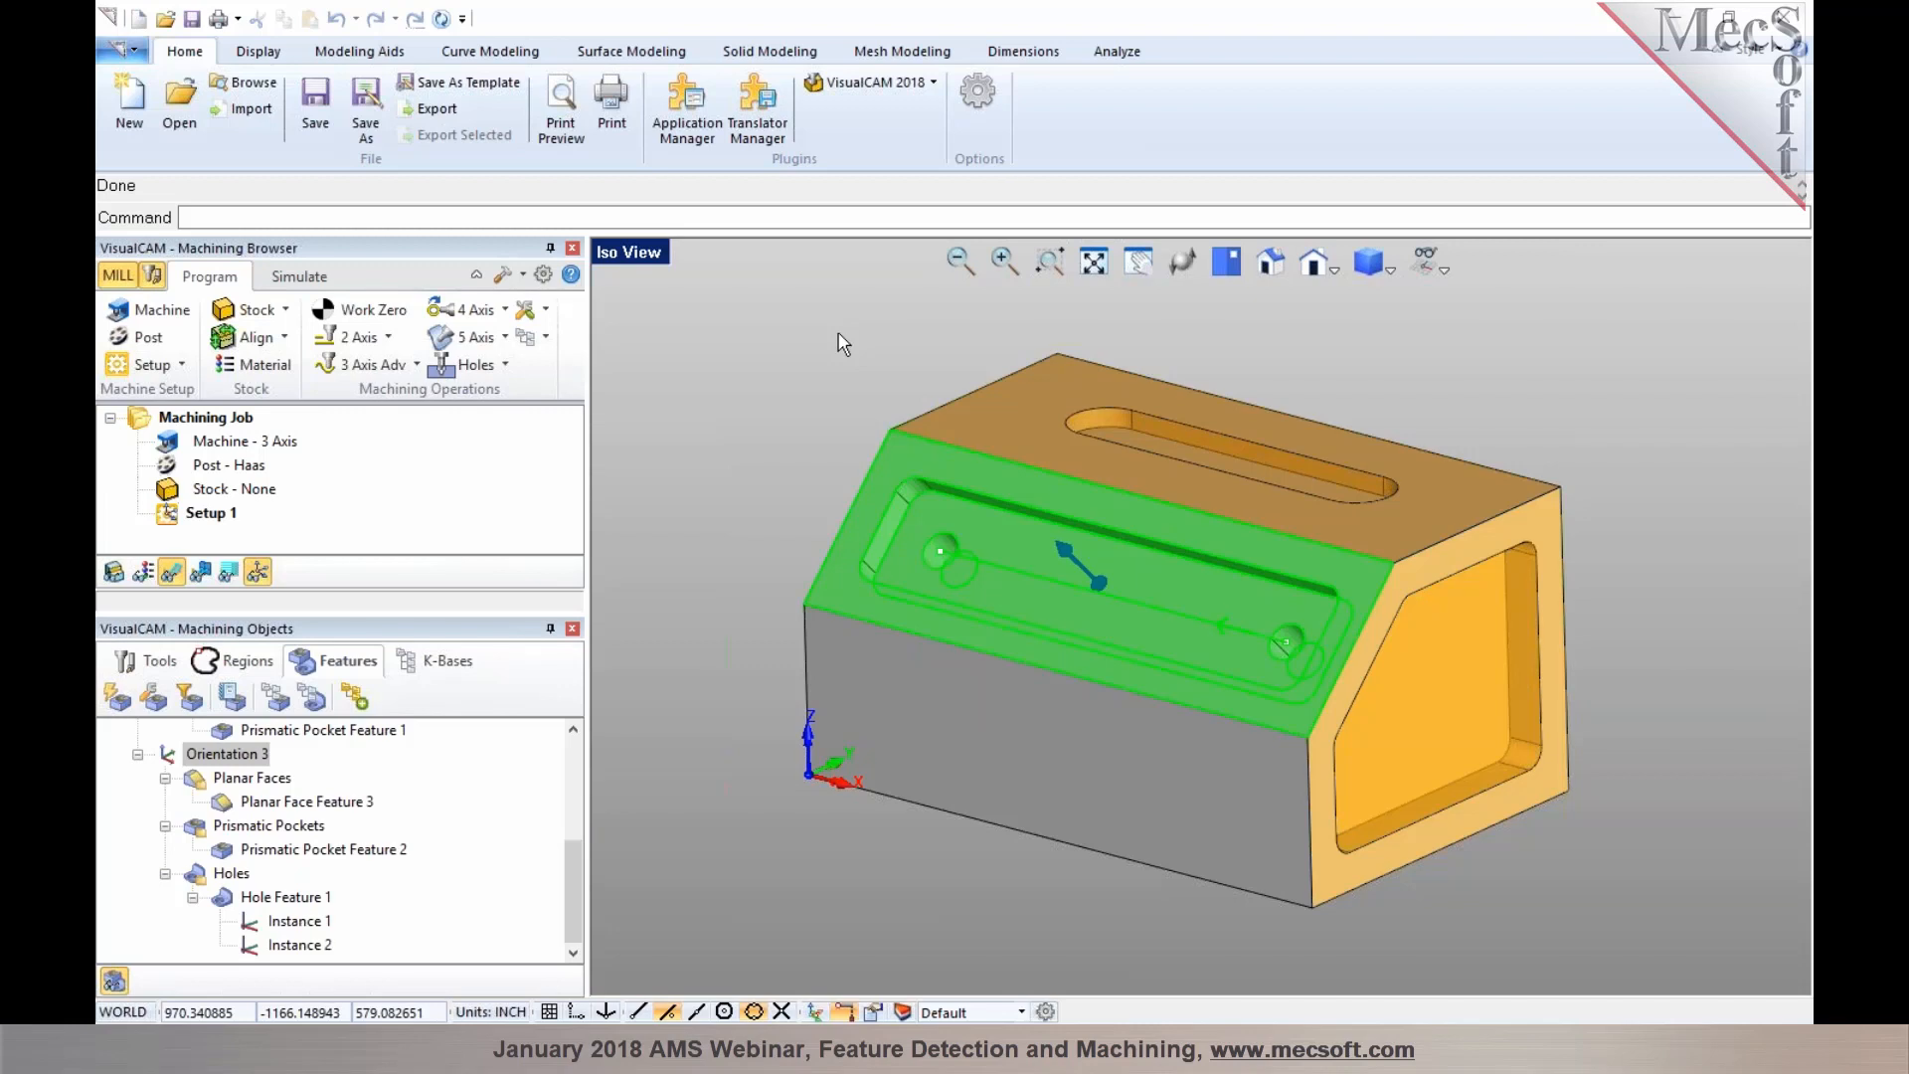
pyautogui.click(117, 700)
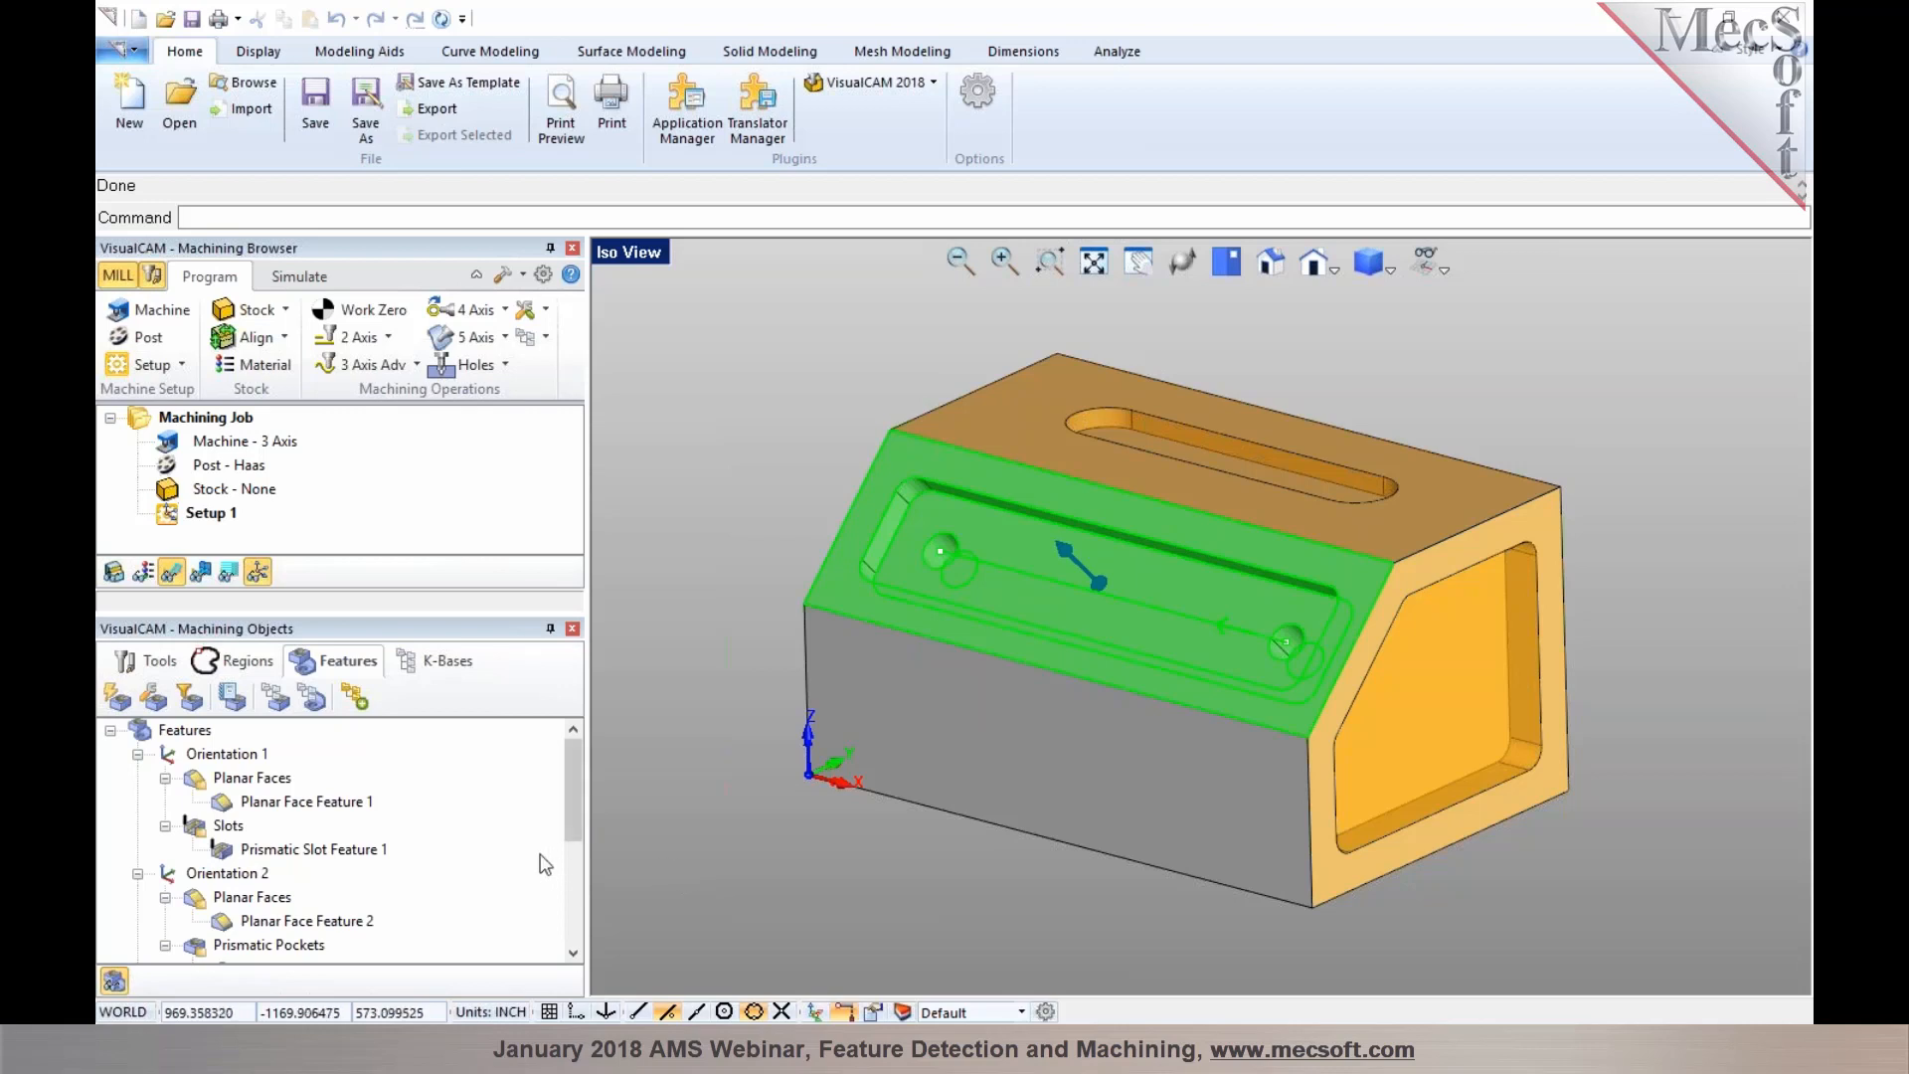
pyautogui.scroll(-2, 541, 857)
pyautogui.scroll(-1, 535, 851)
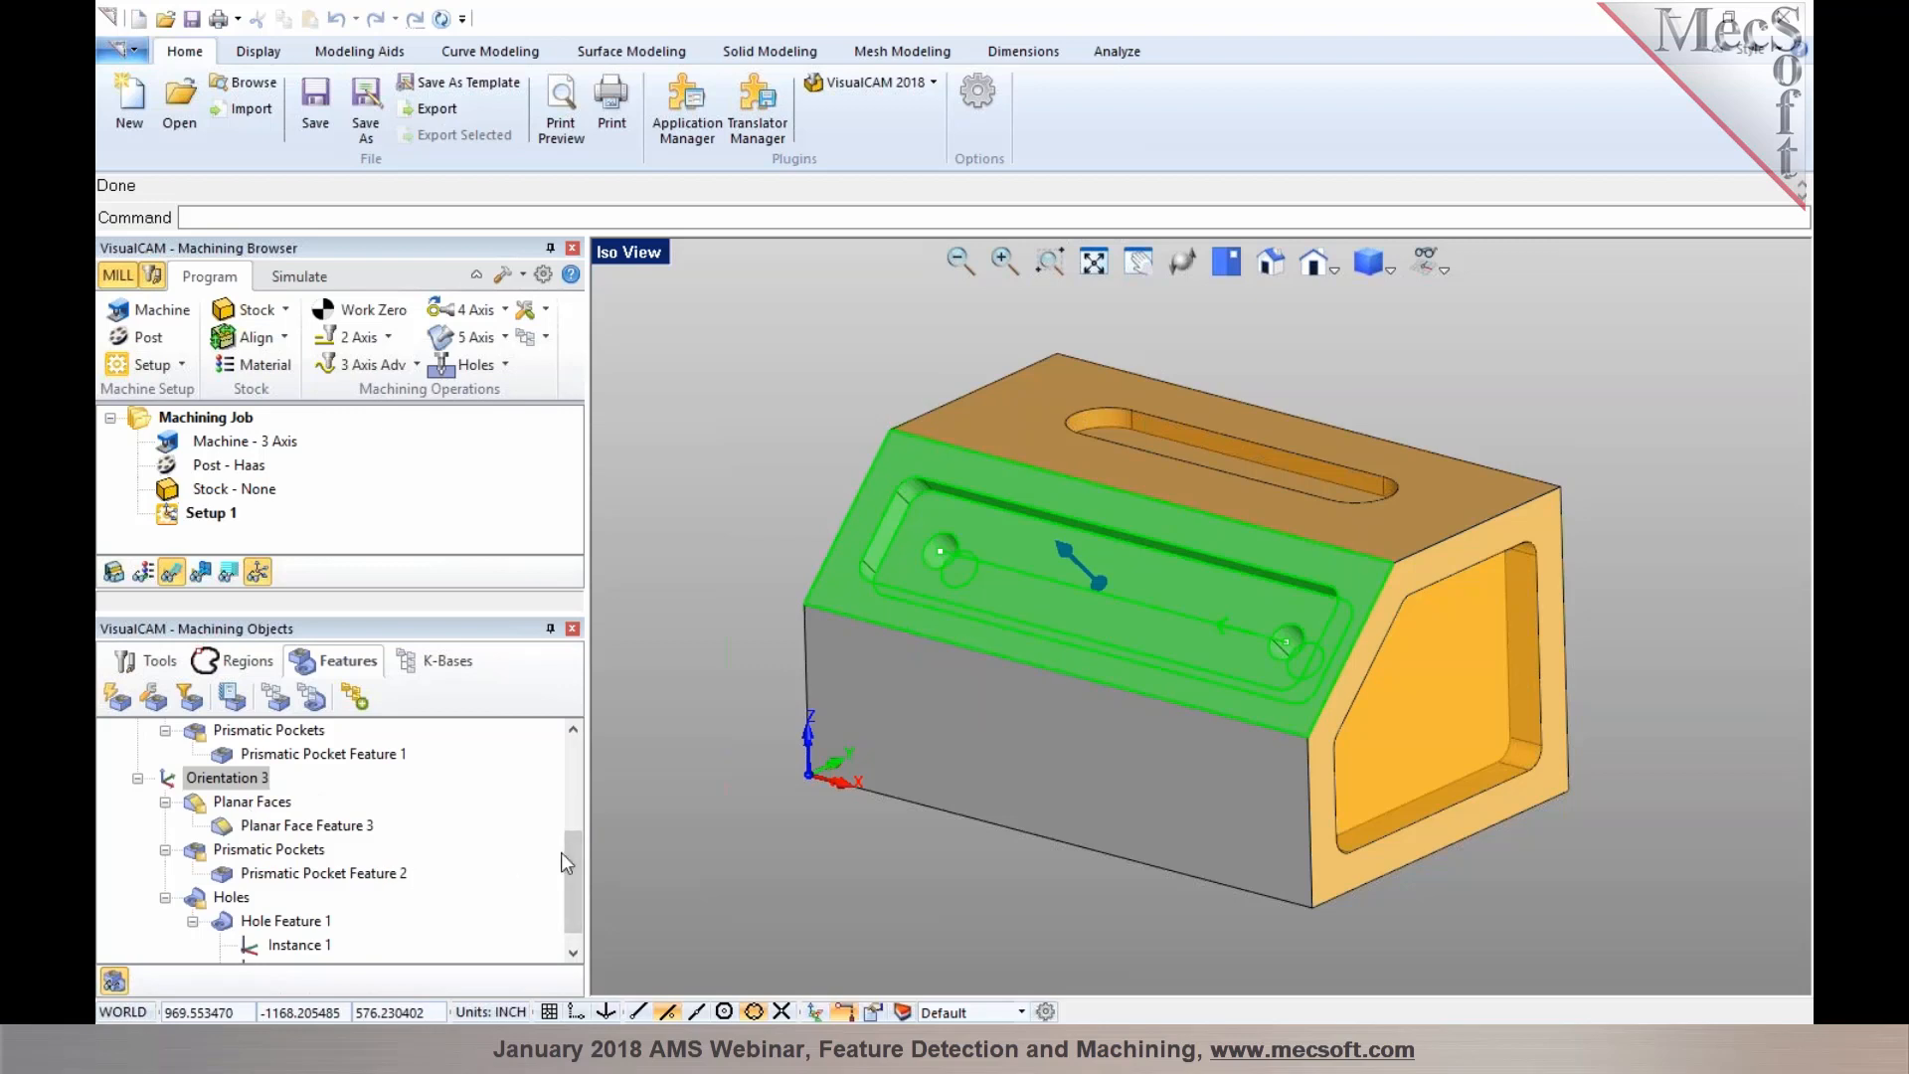
pyautogui.click(310, 825)
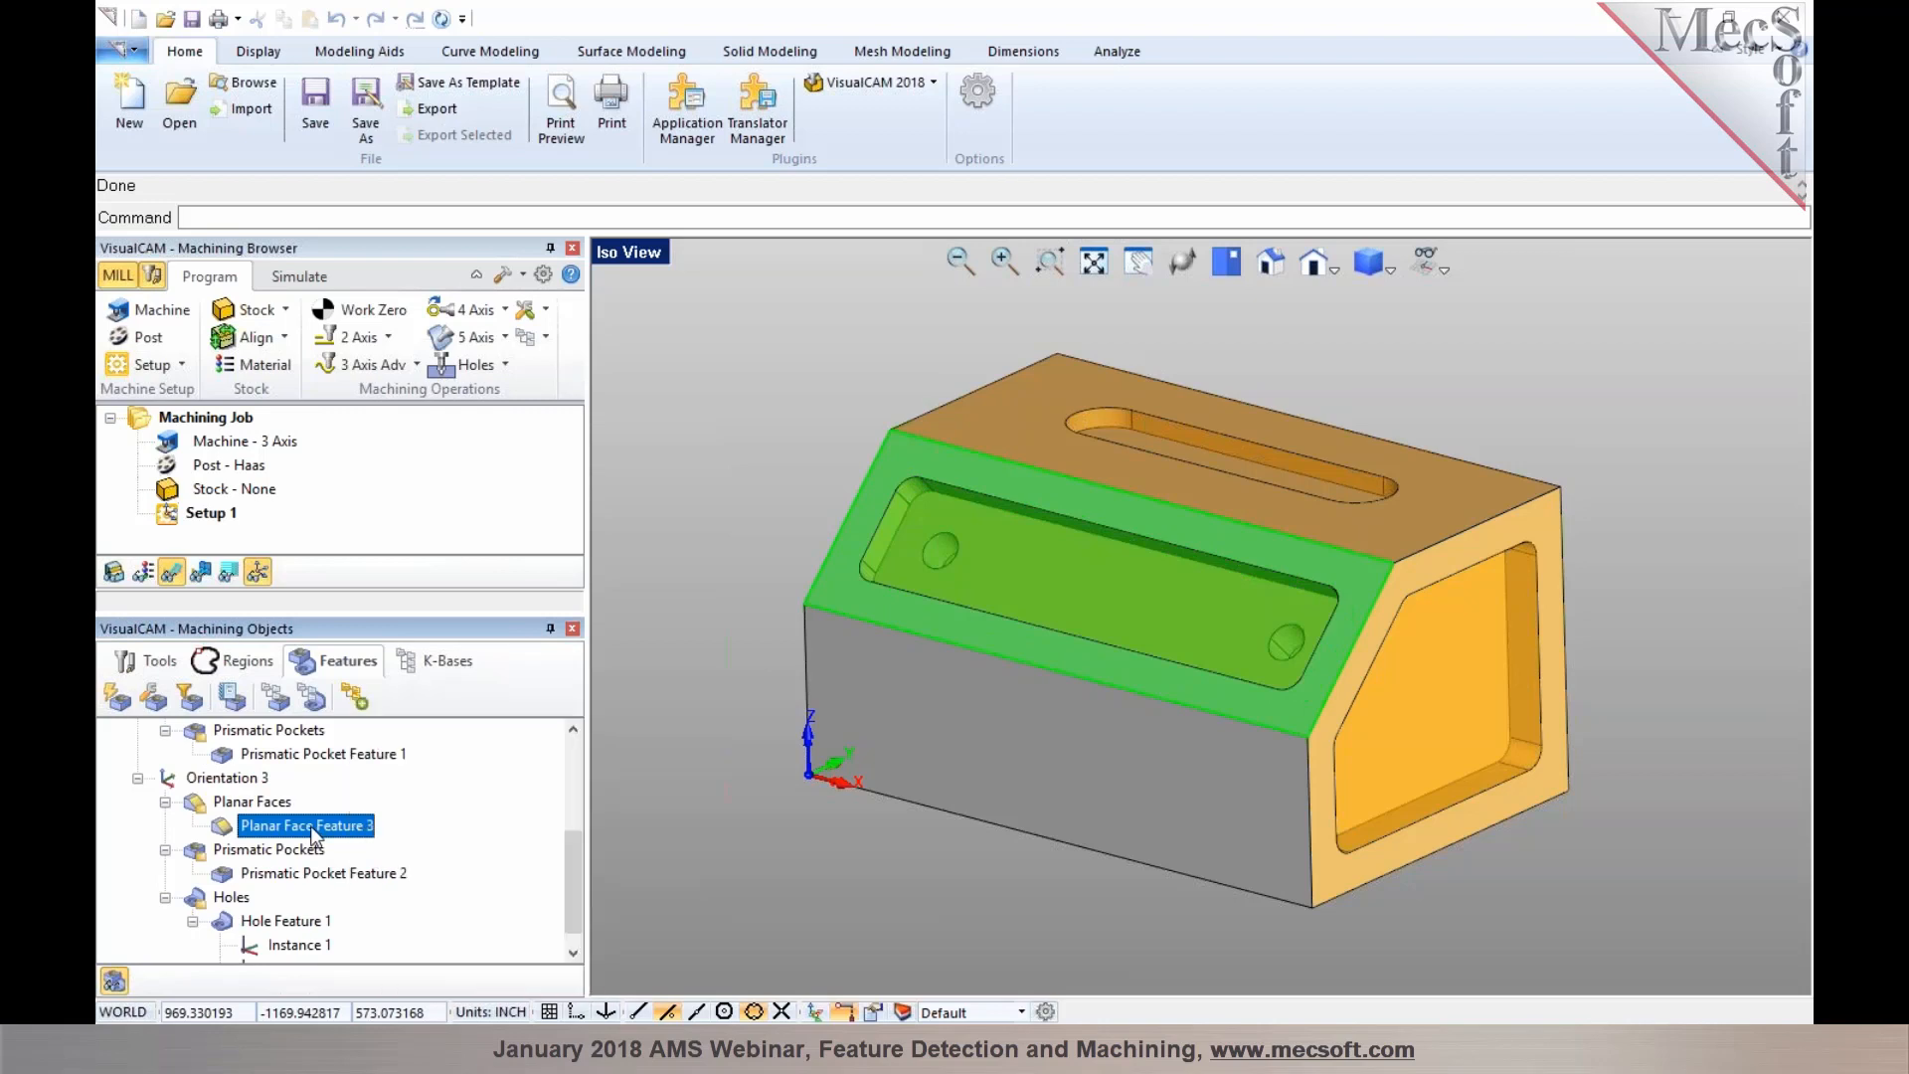
pyautogui.click(298, 873)
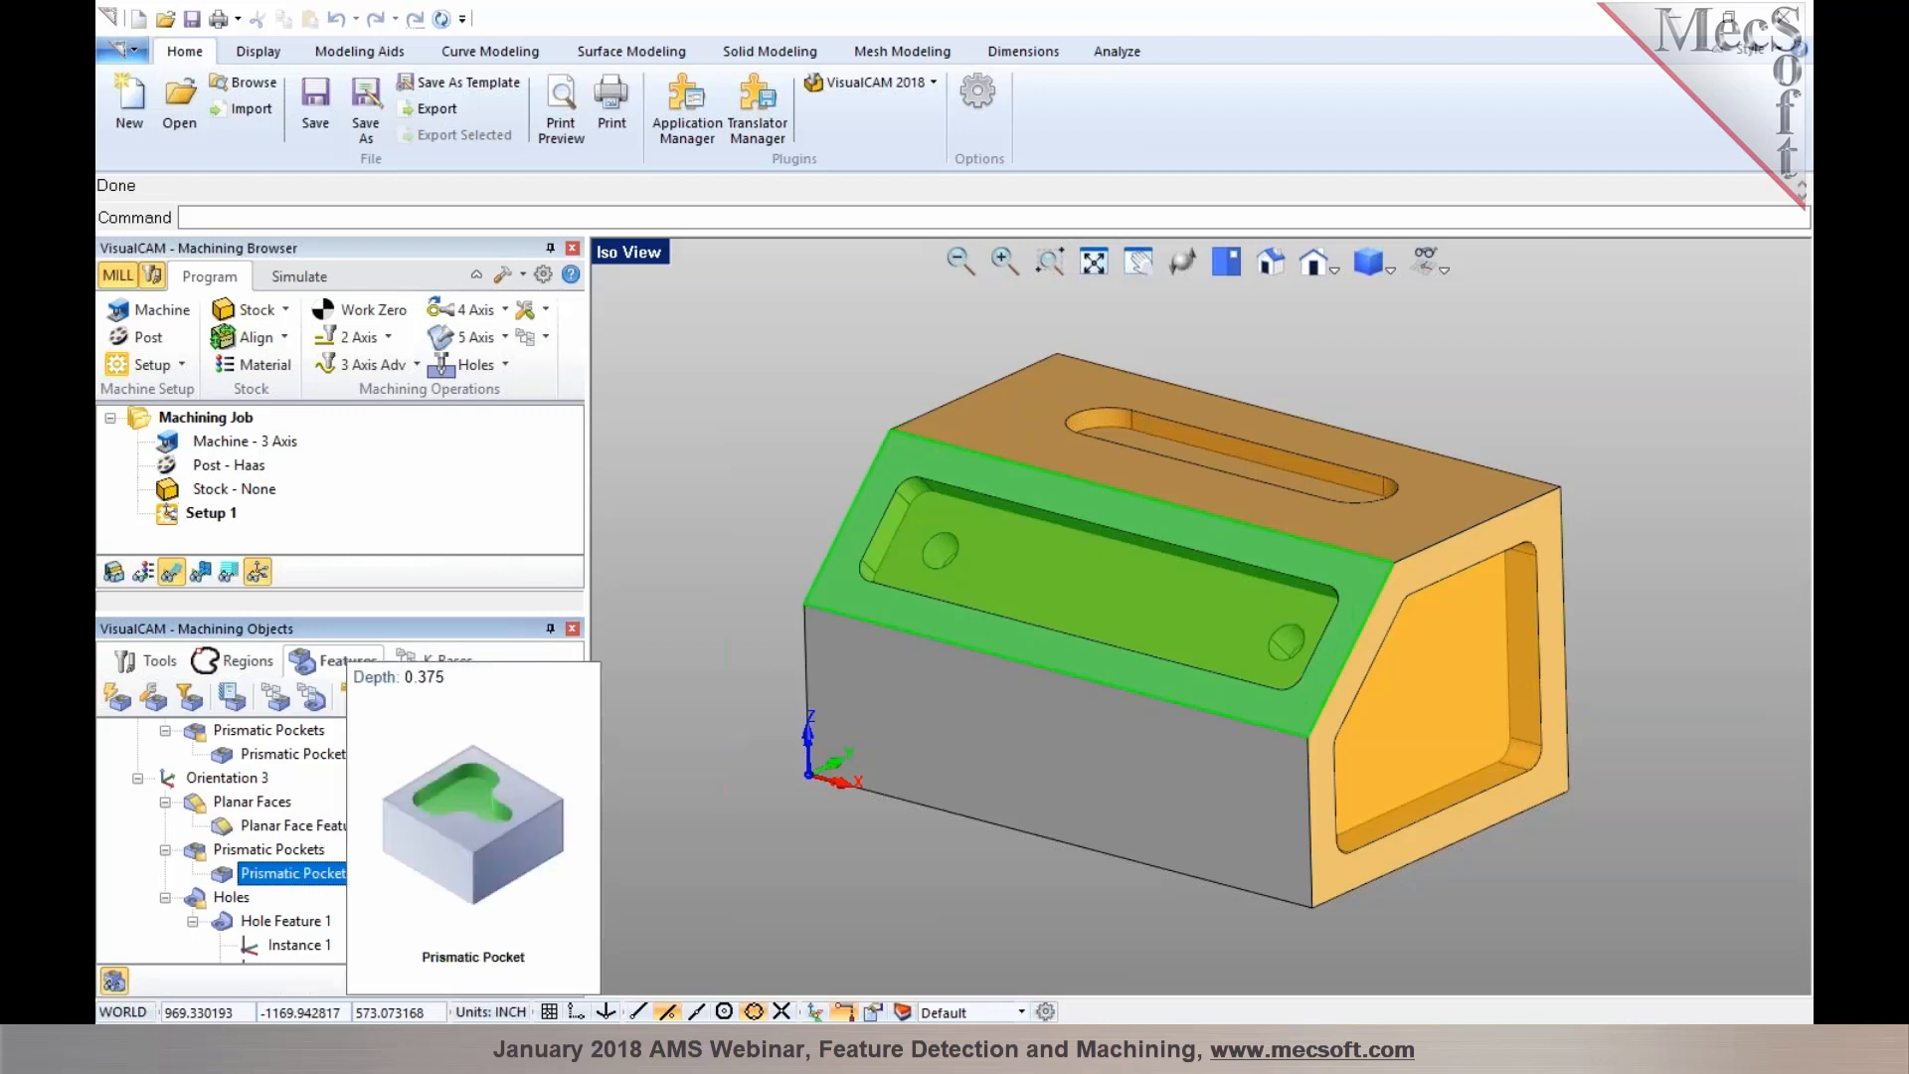
pyautogui.scroll(-1, 306, 872)
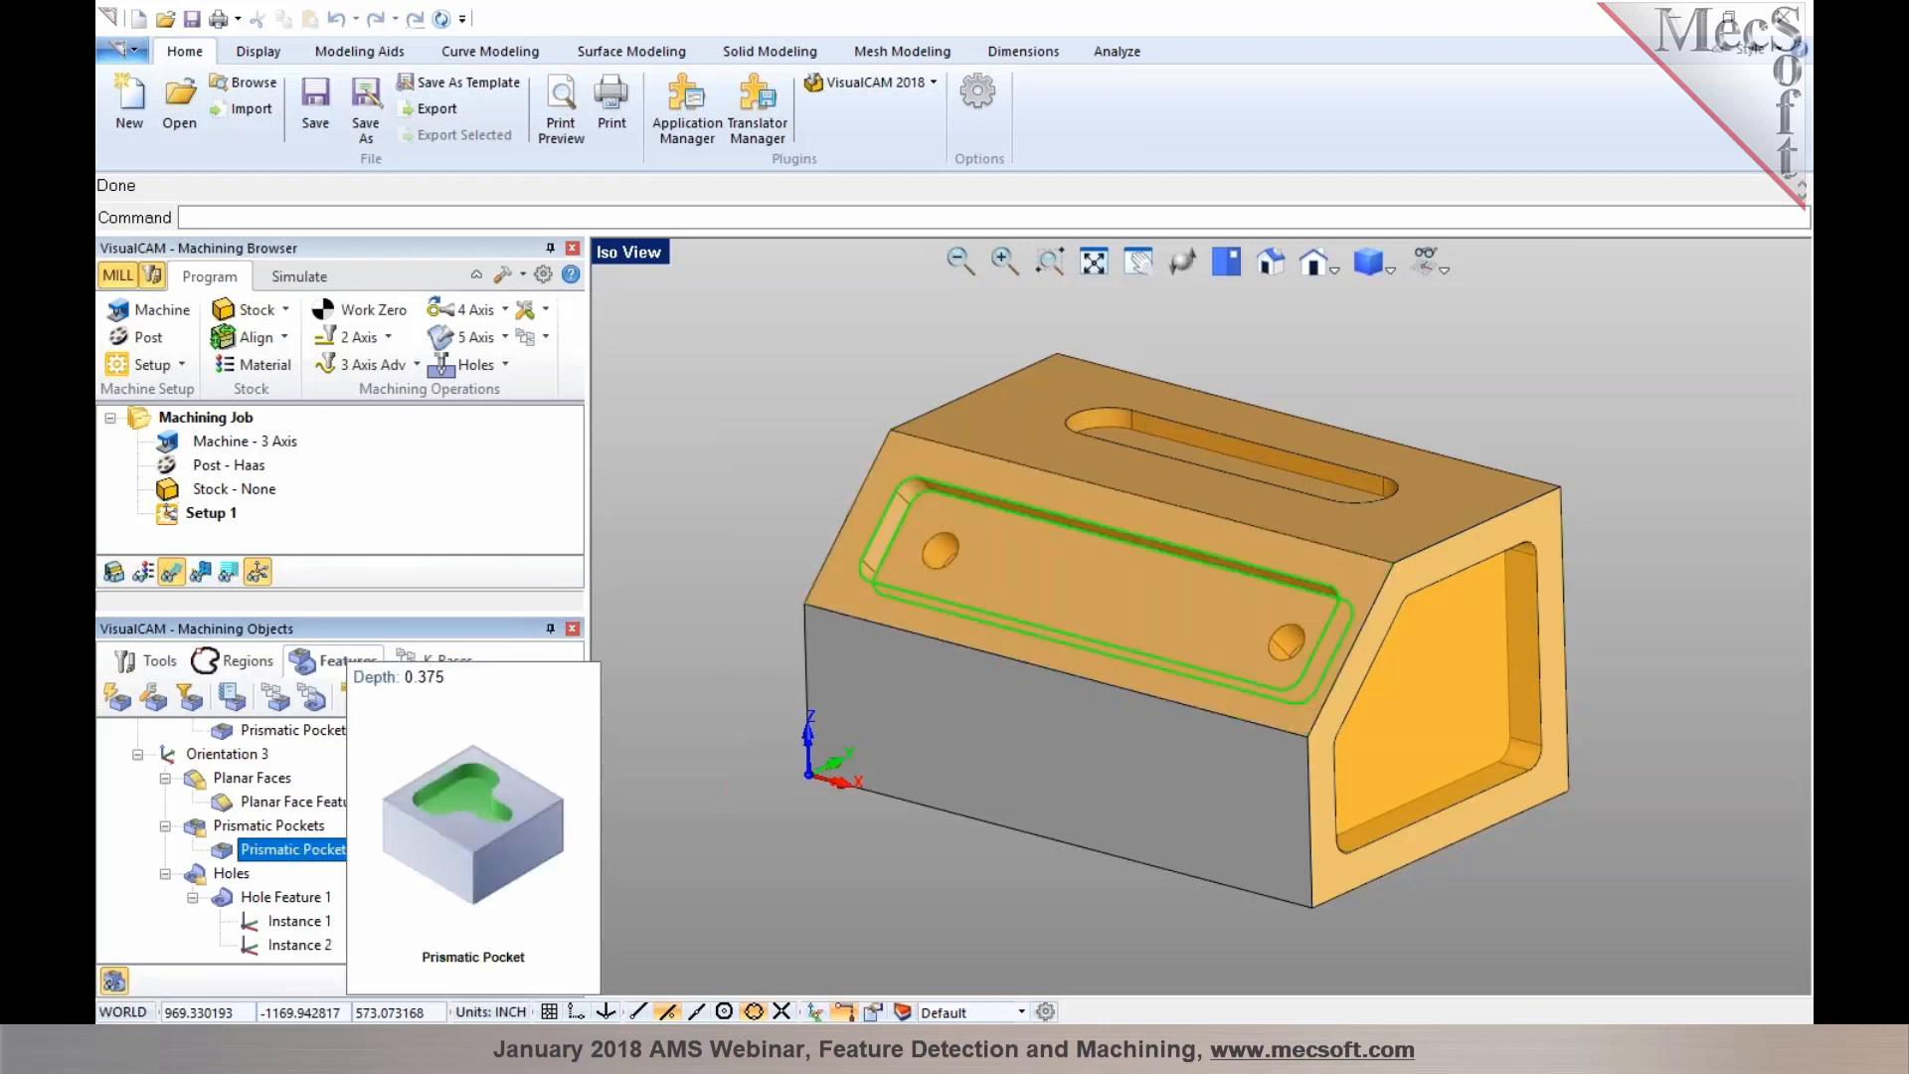
pyautogui.click(289, 896)
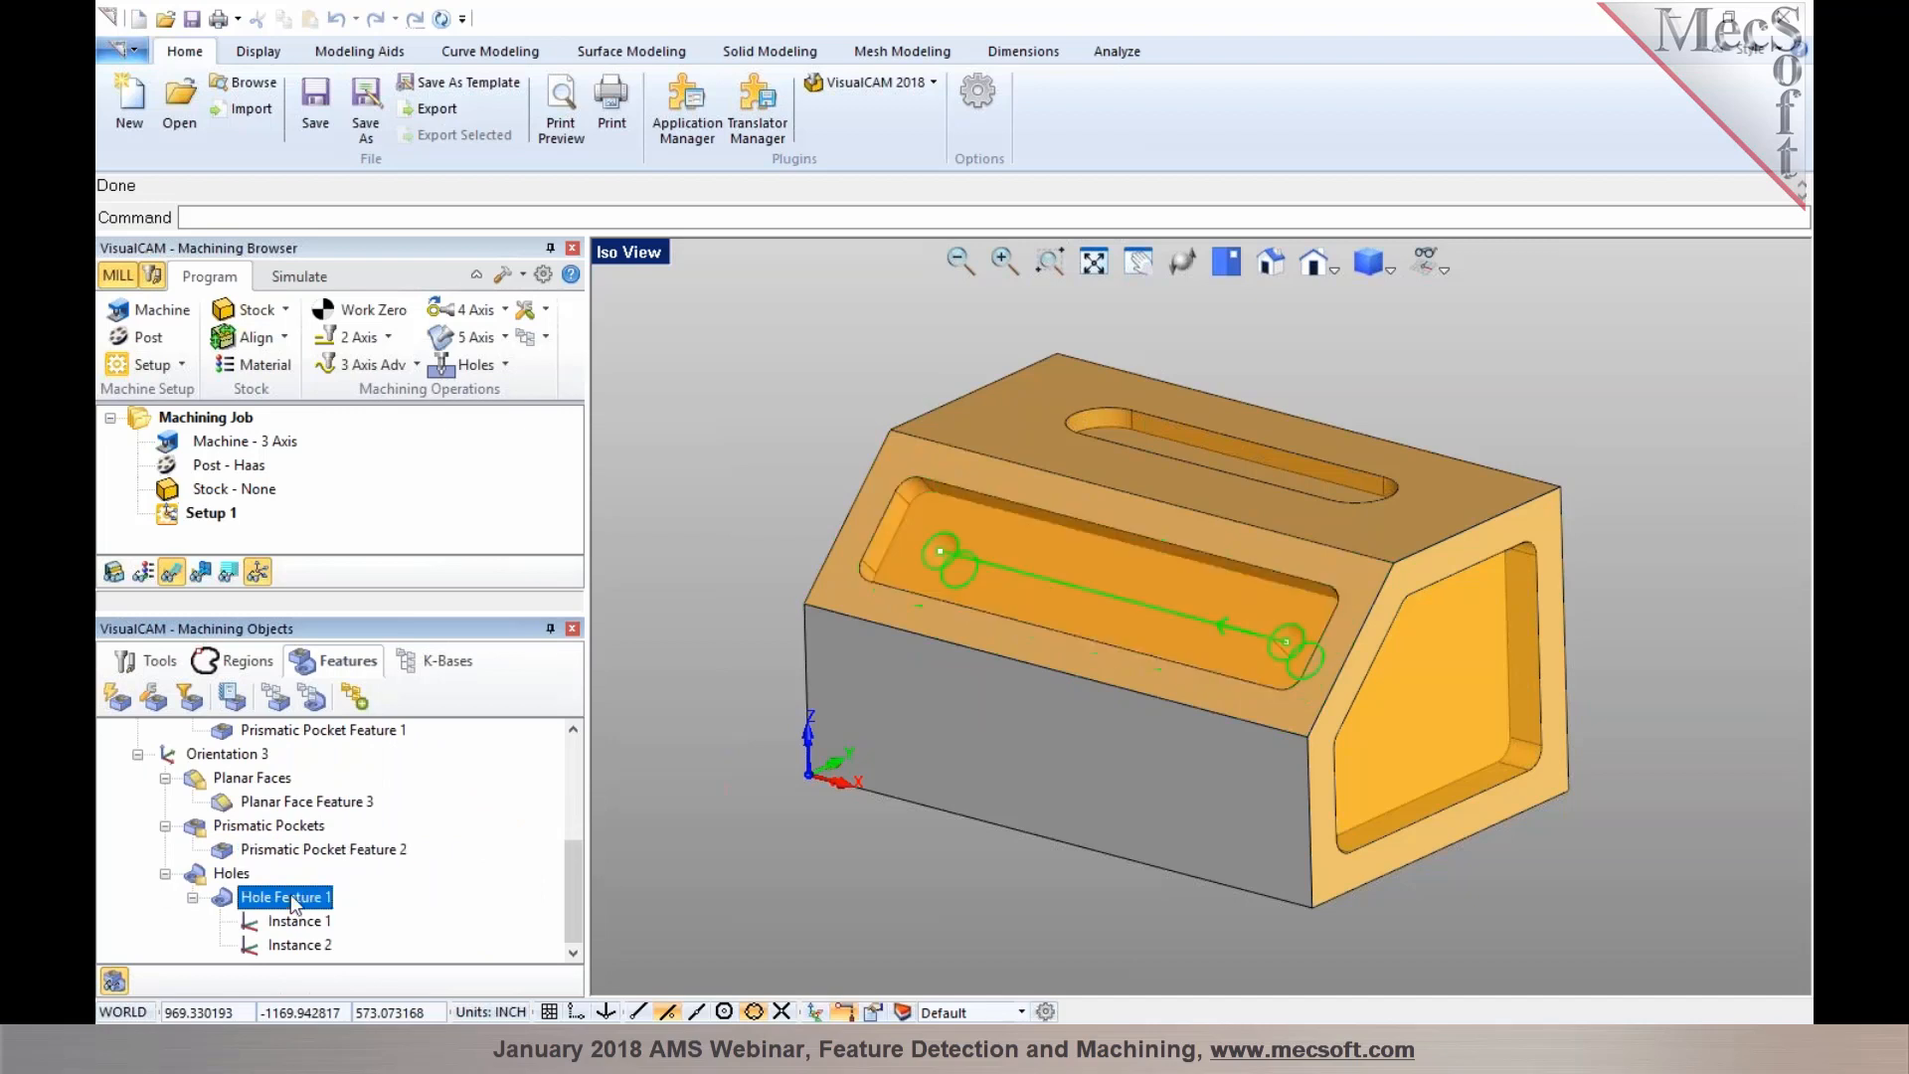
pyautogui.moveTo(287, 893)
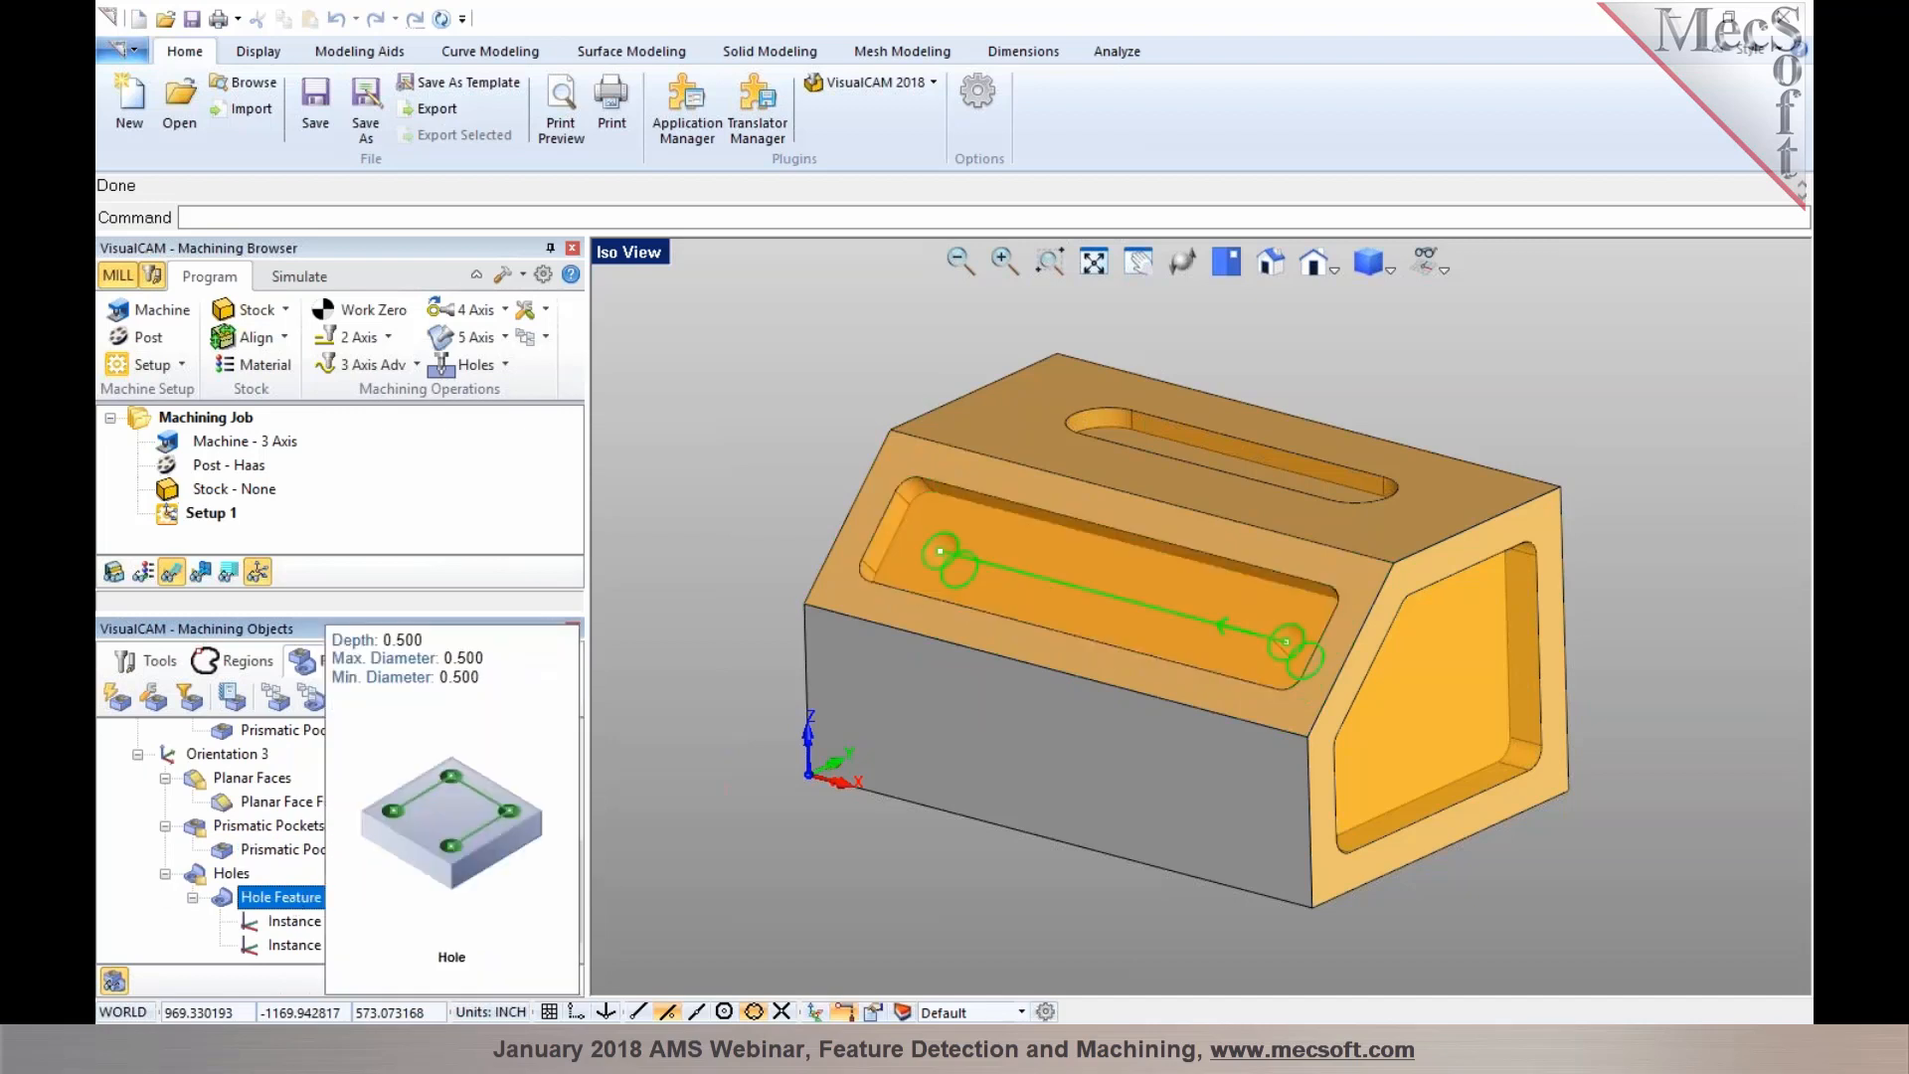
pyautogui.scroll(4, 254, 825)
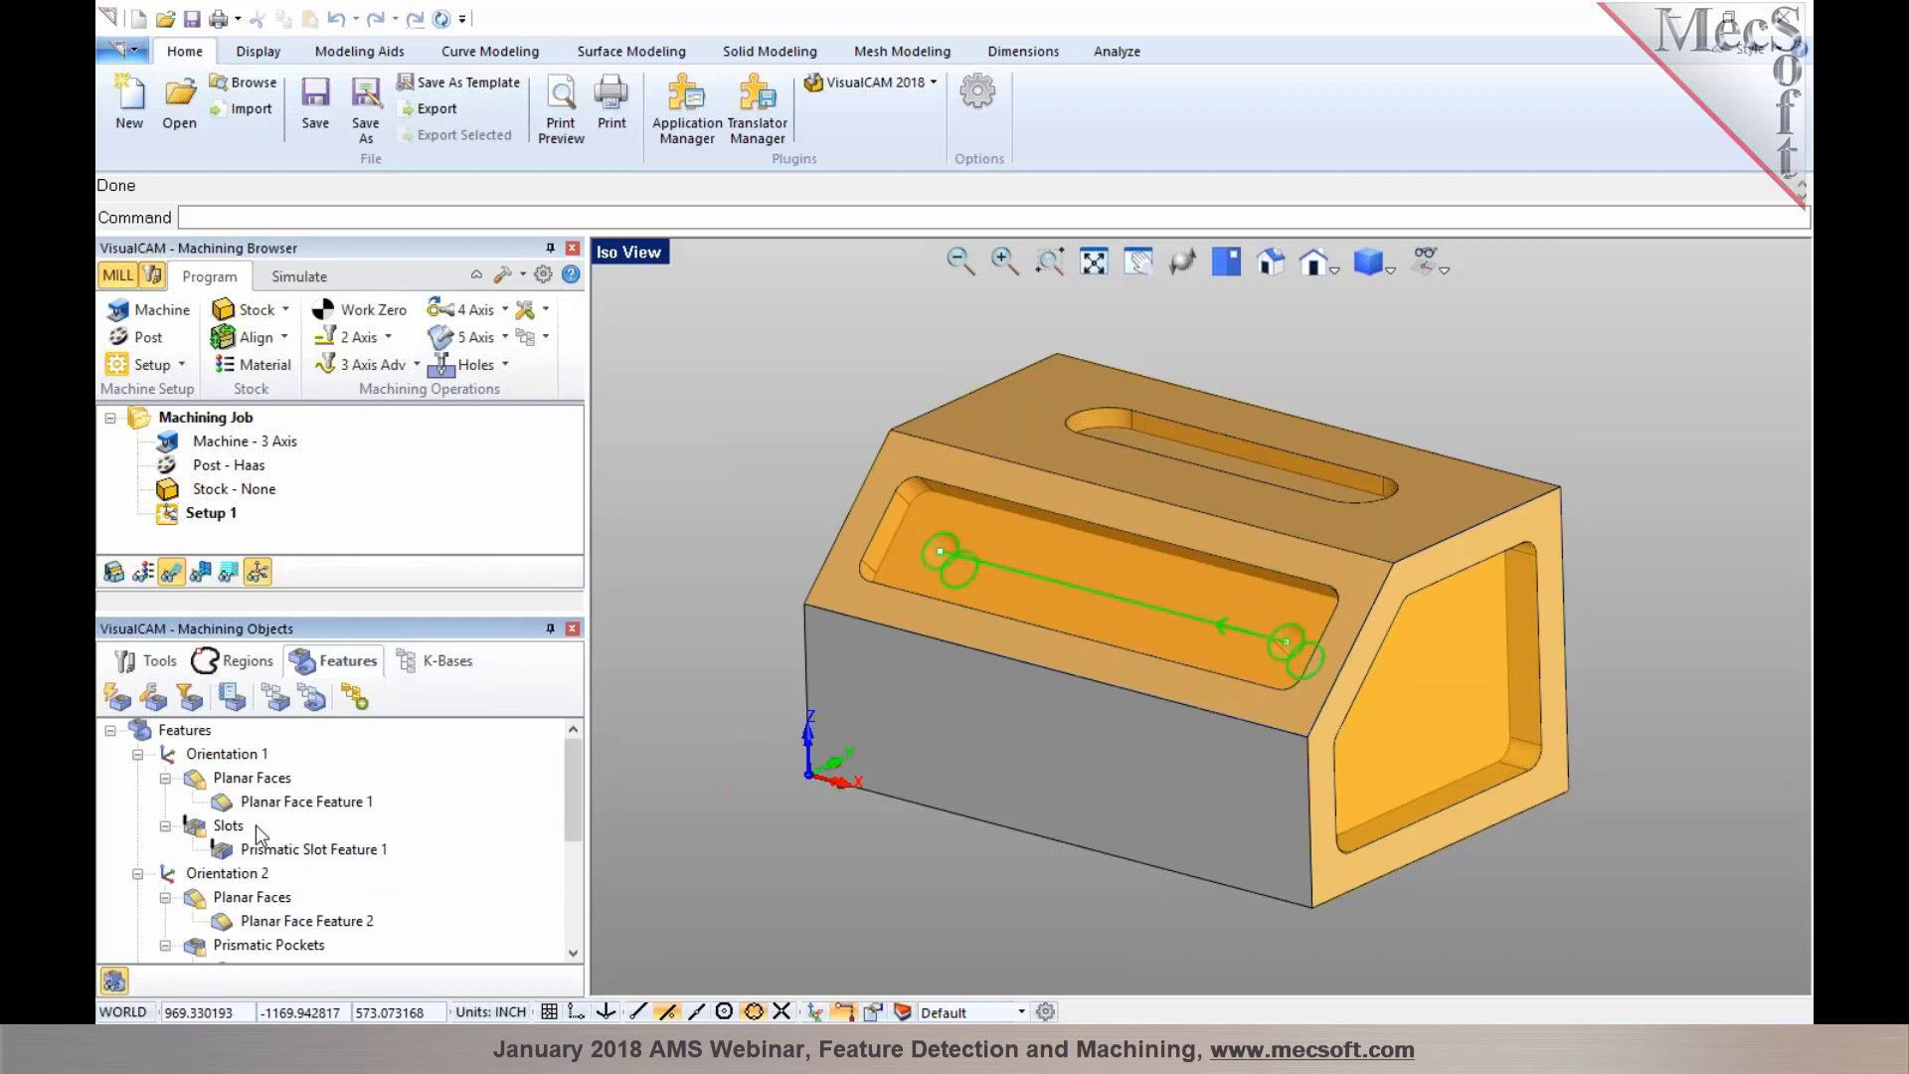
# Collapse the feature orientations and run Automatic Feature Machining on all detected features
pyautogui.click(206, 731)
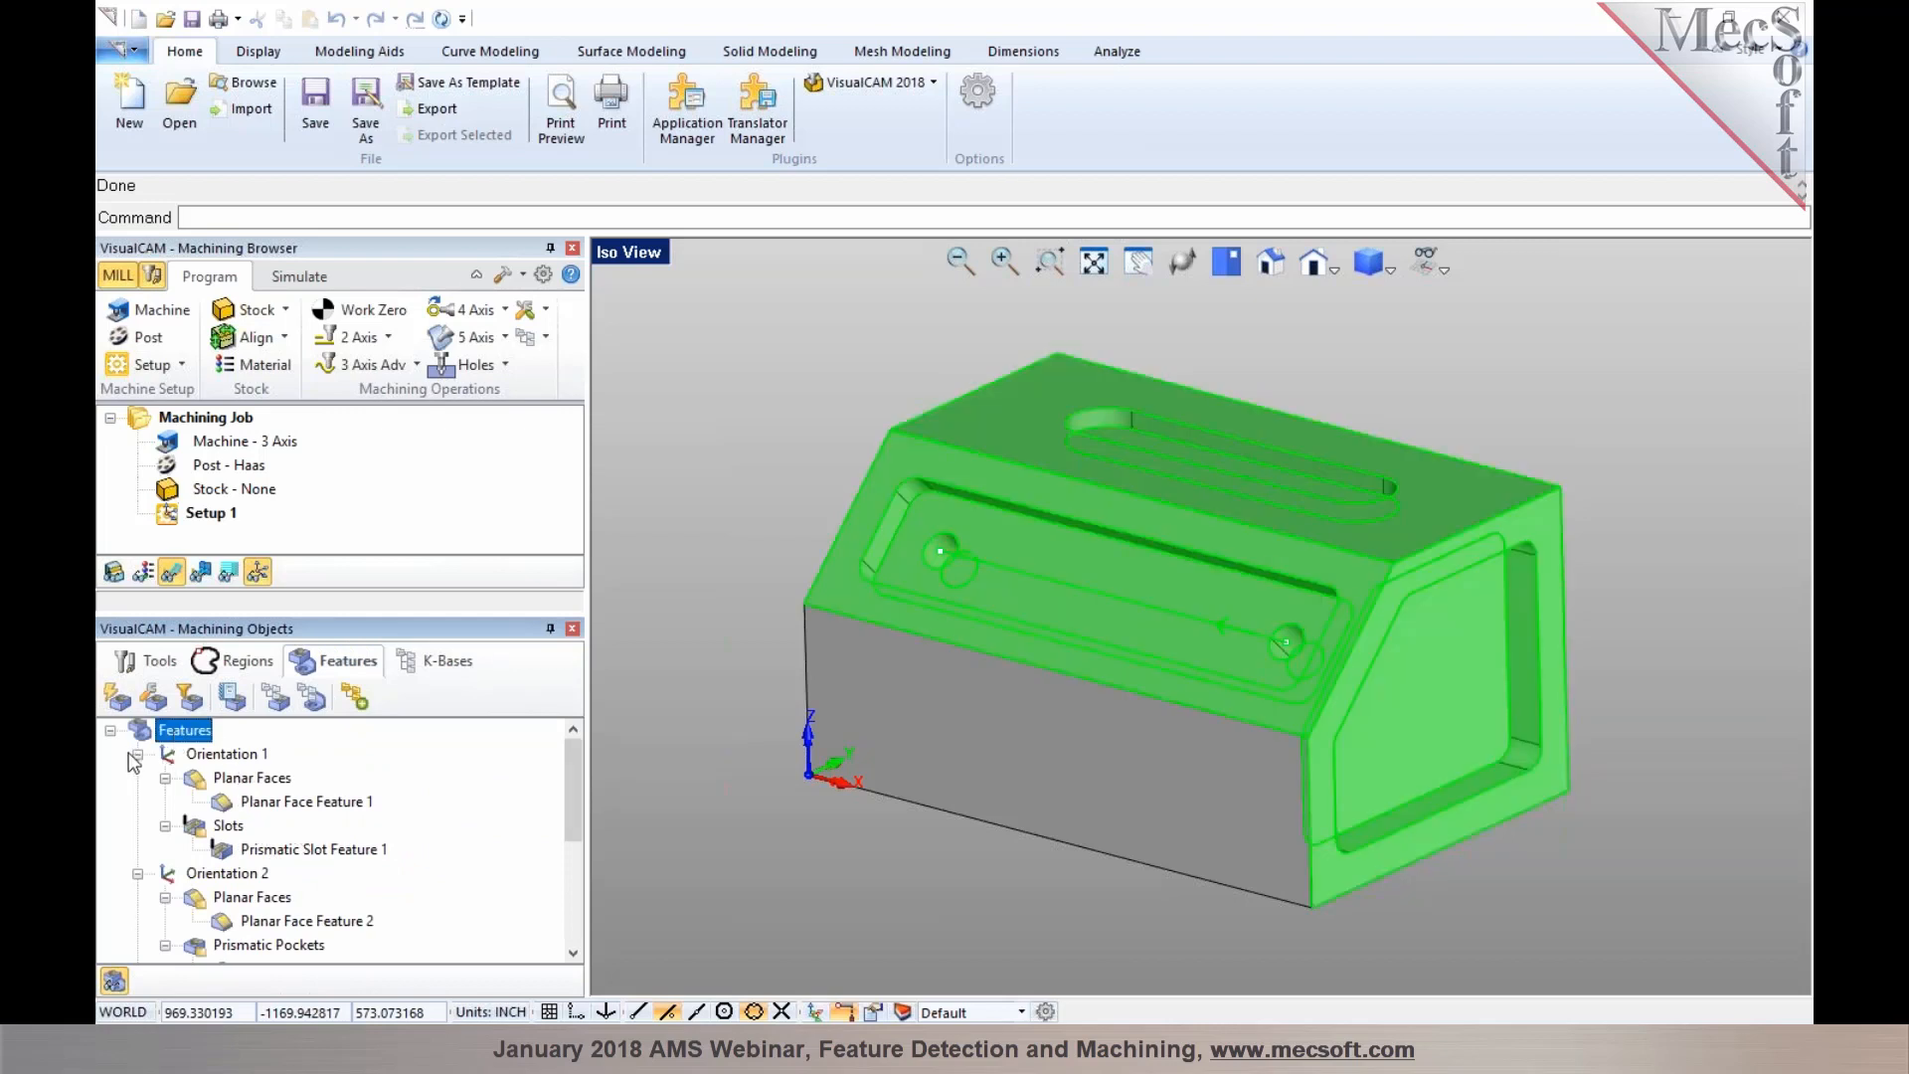
pyautogui.click(137, 754)
pyautogui.click(137, 777)
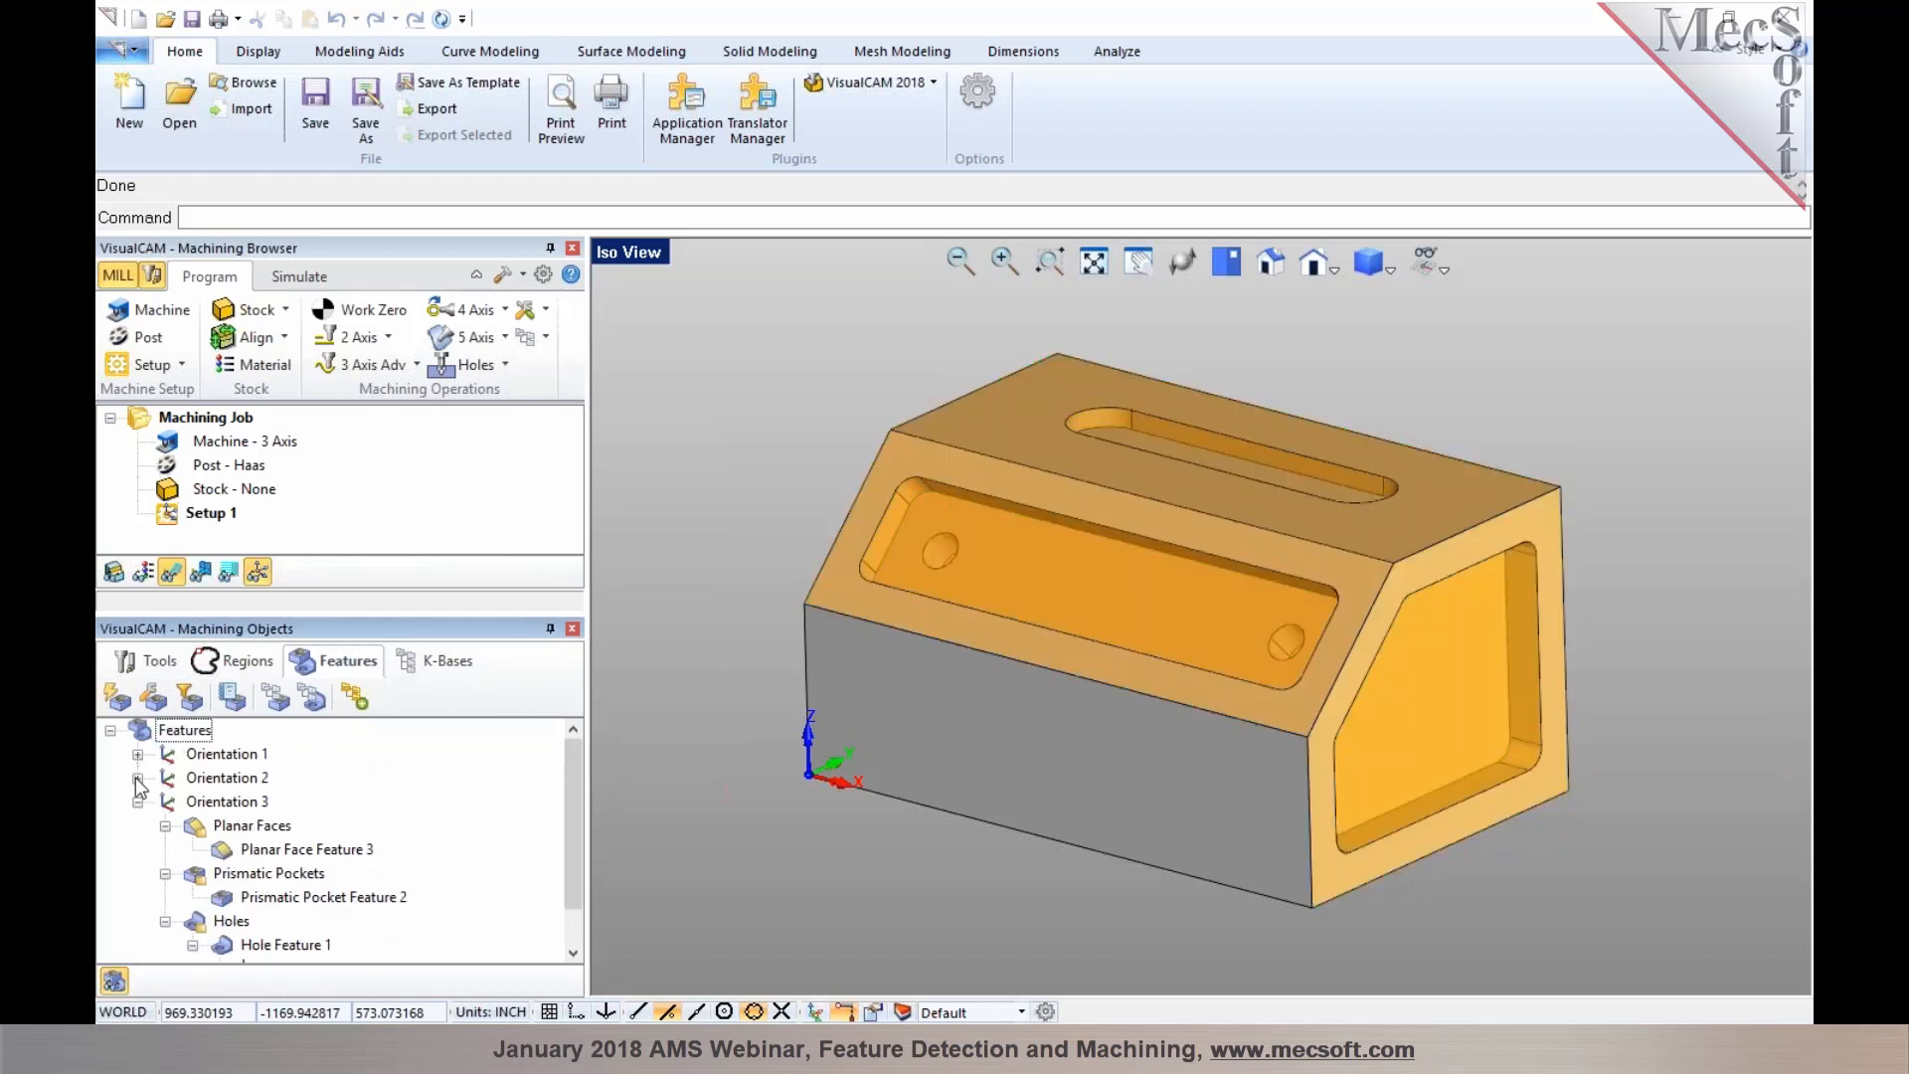
pyautogui.click(137, 801)
pyautogui.click(141, 730)
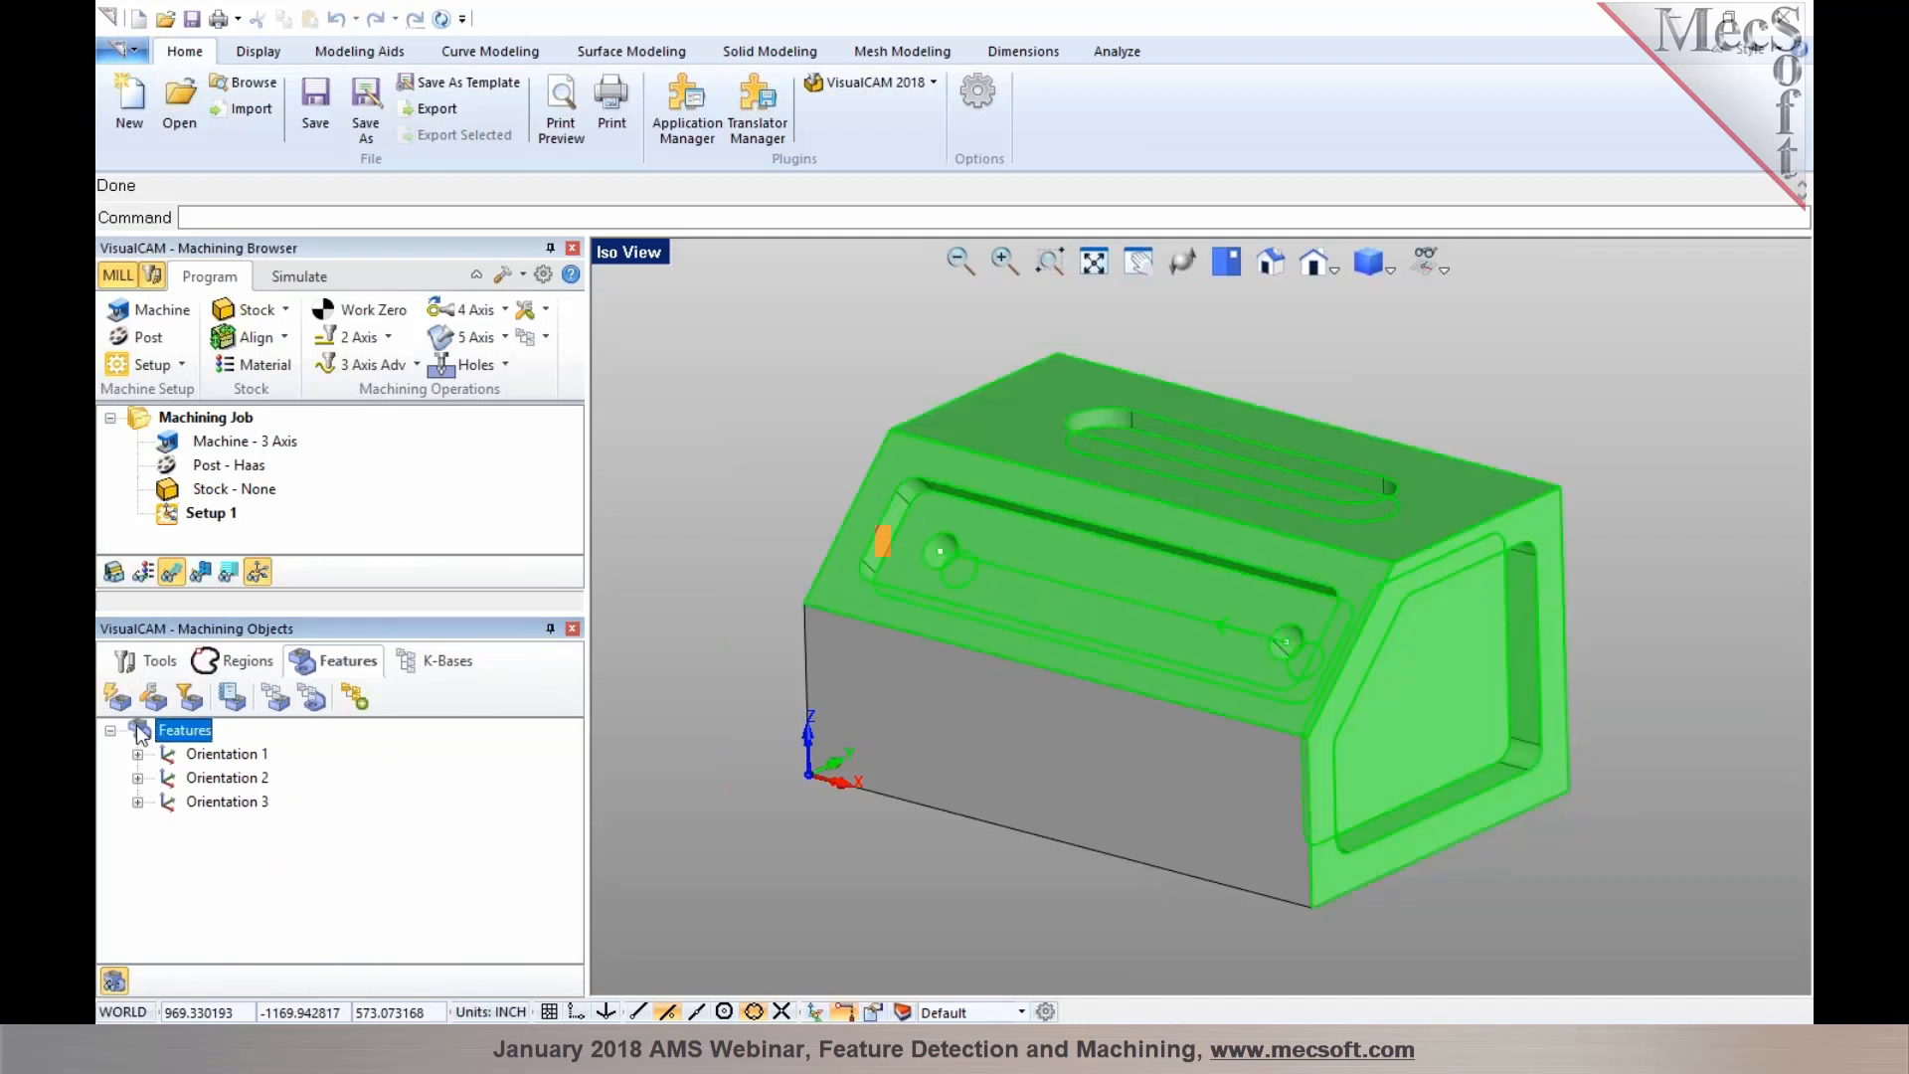
pyautogui.click(350, 696)
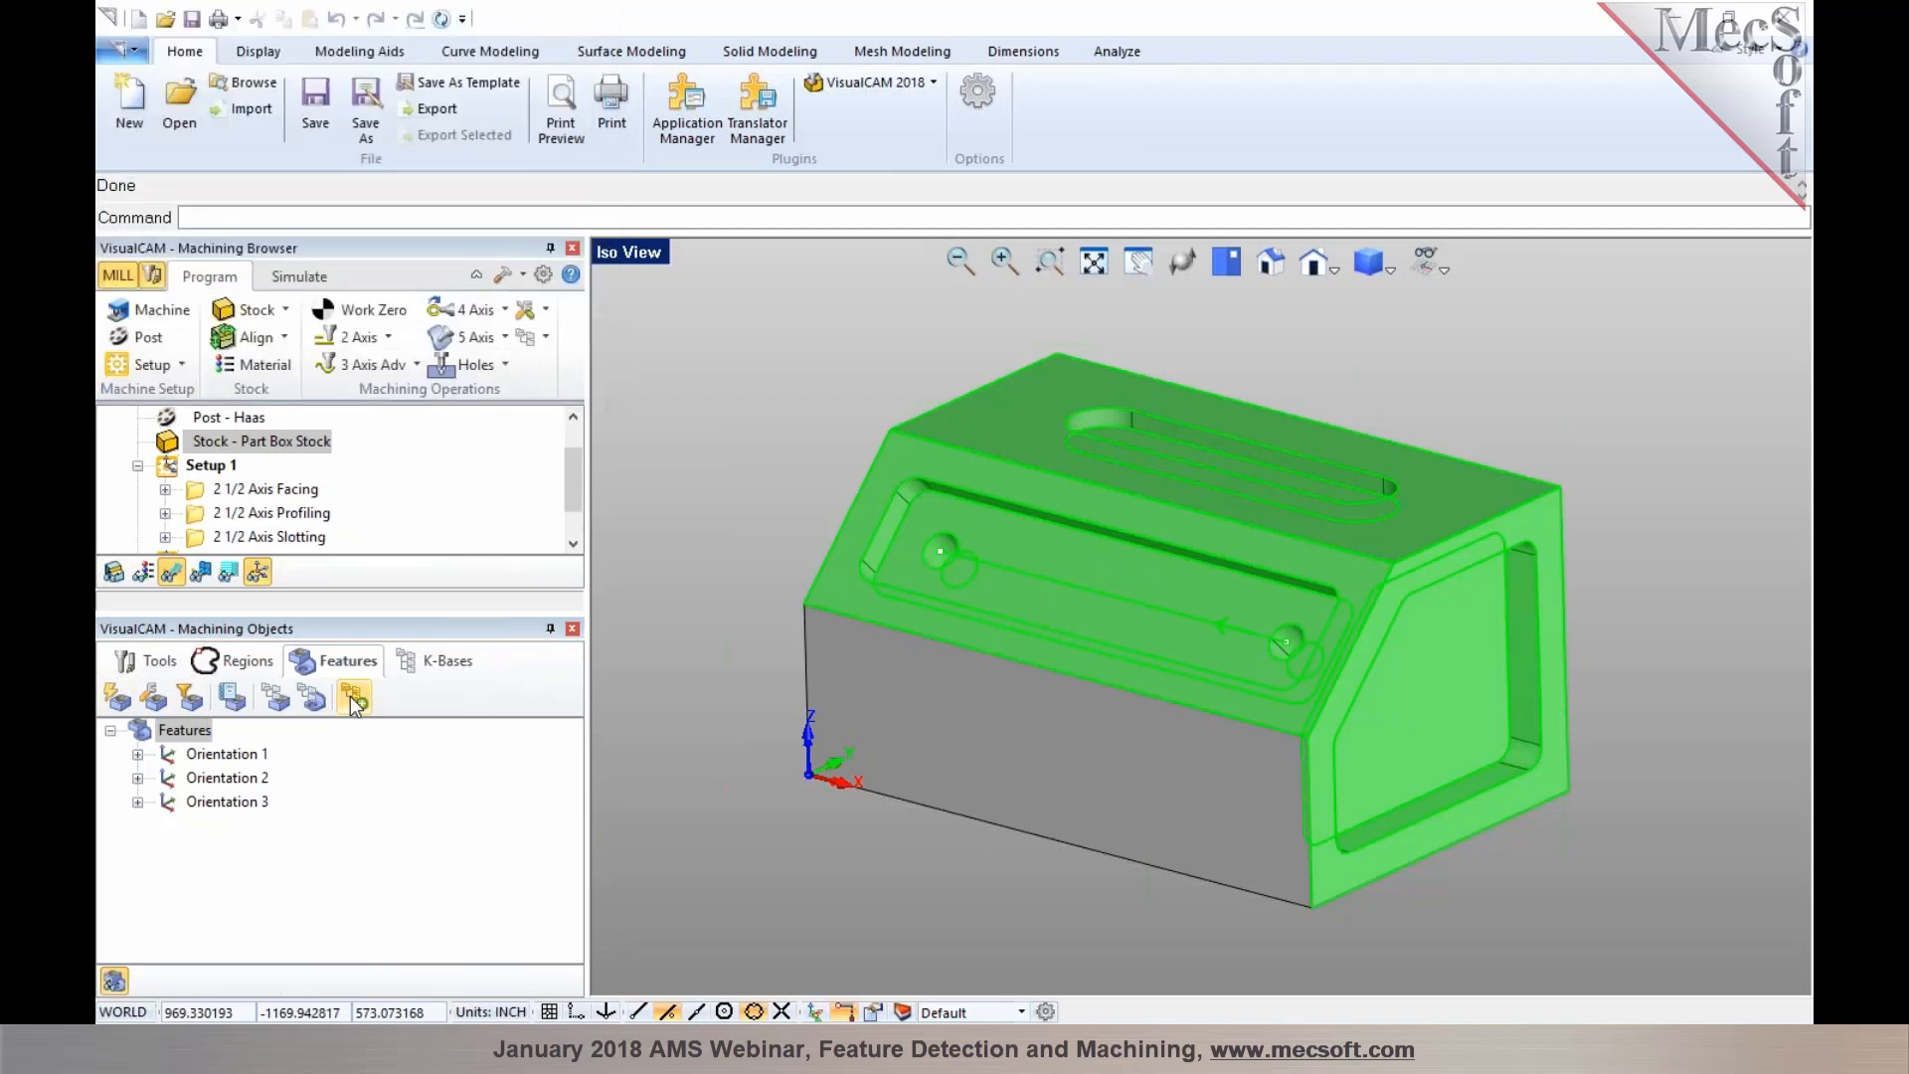
# Review the facing, profiling and slotting toolpaths generated under Setup 1
pyautogui.click(208, 466)
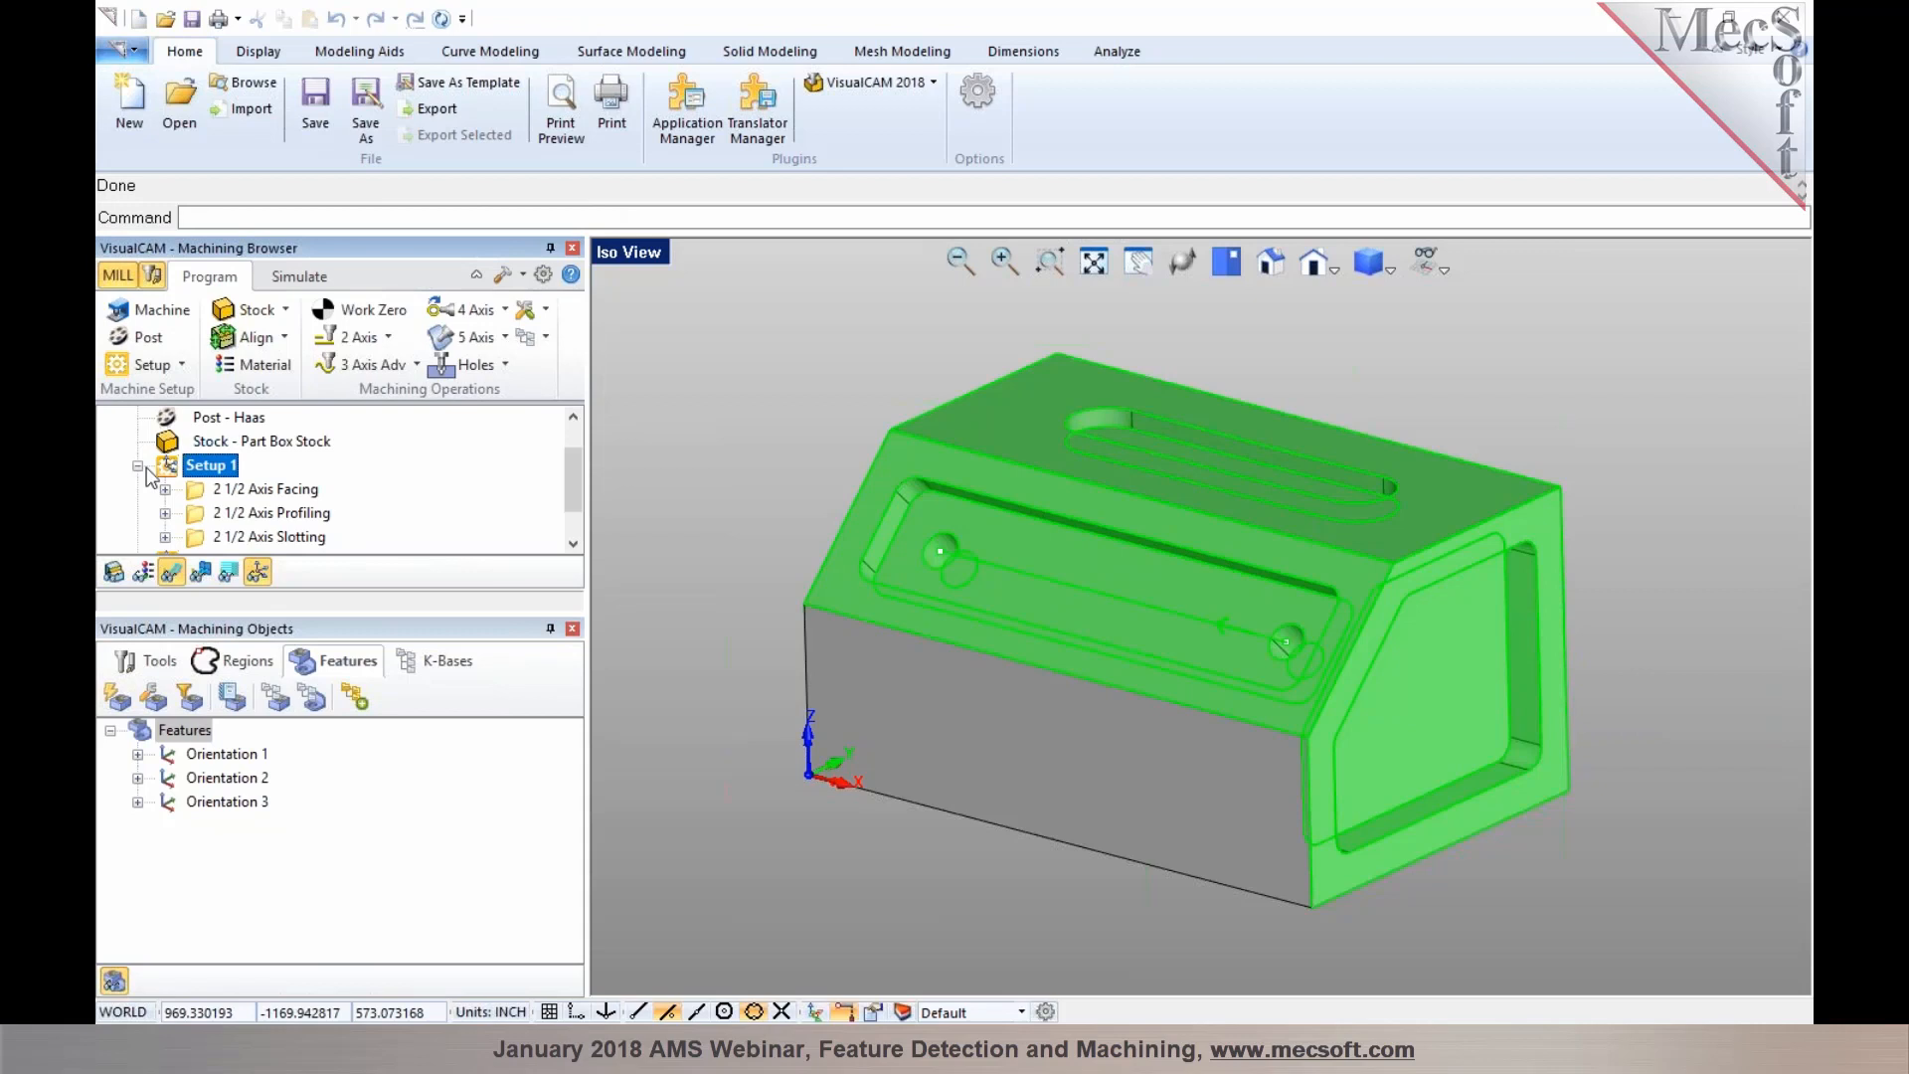
pyautogui.click(227, 497)
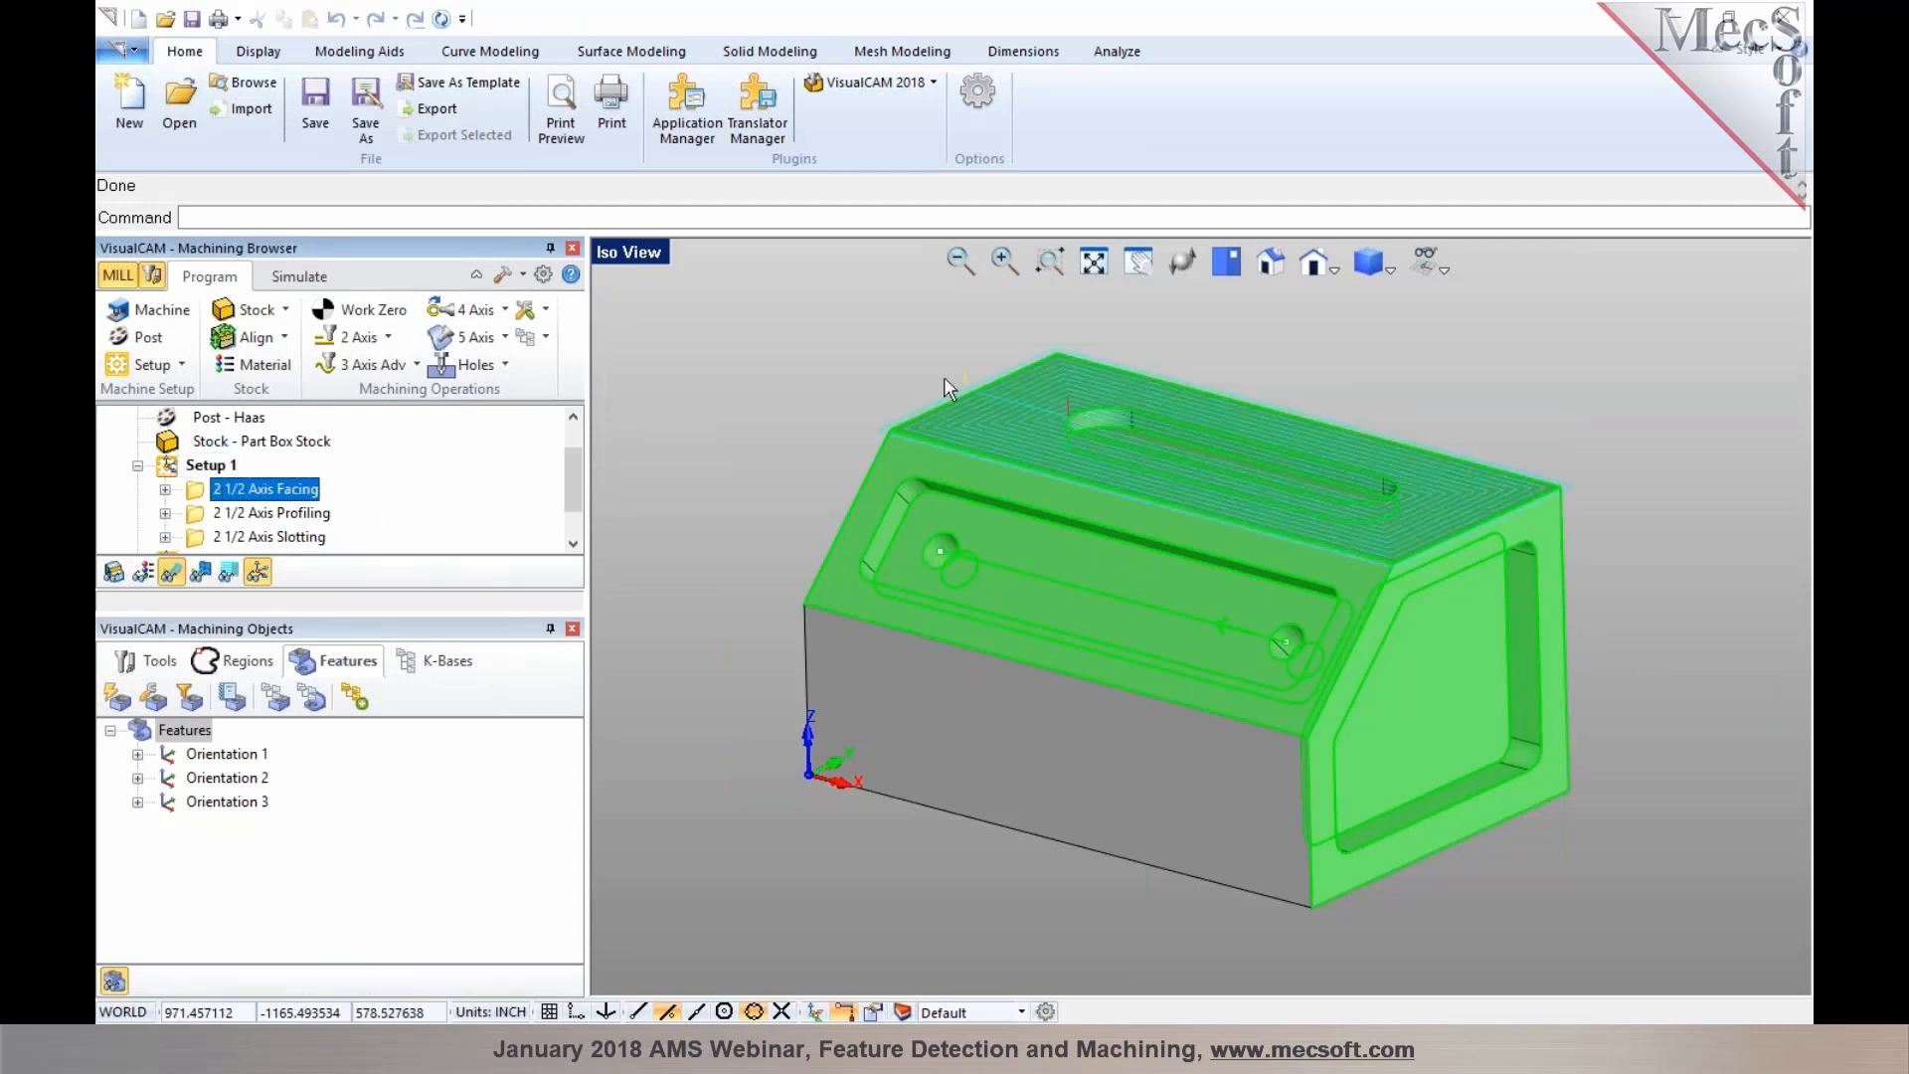
pyautogui.scroll(4, 1043, 378)
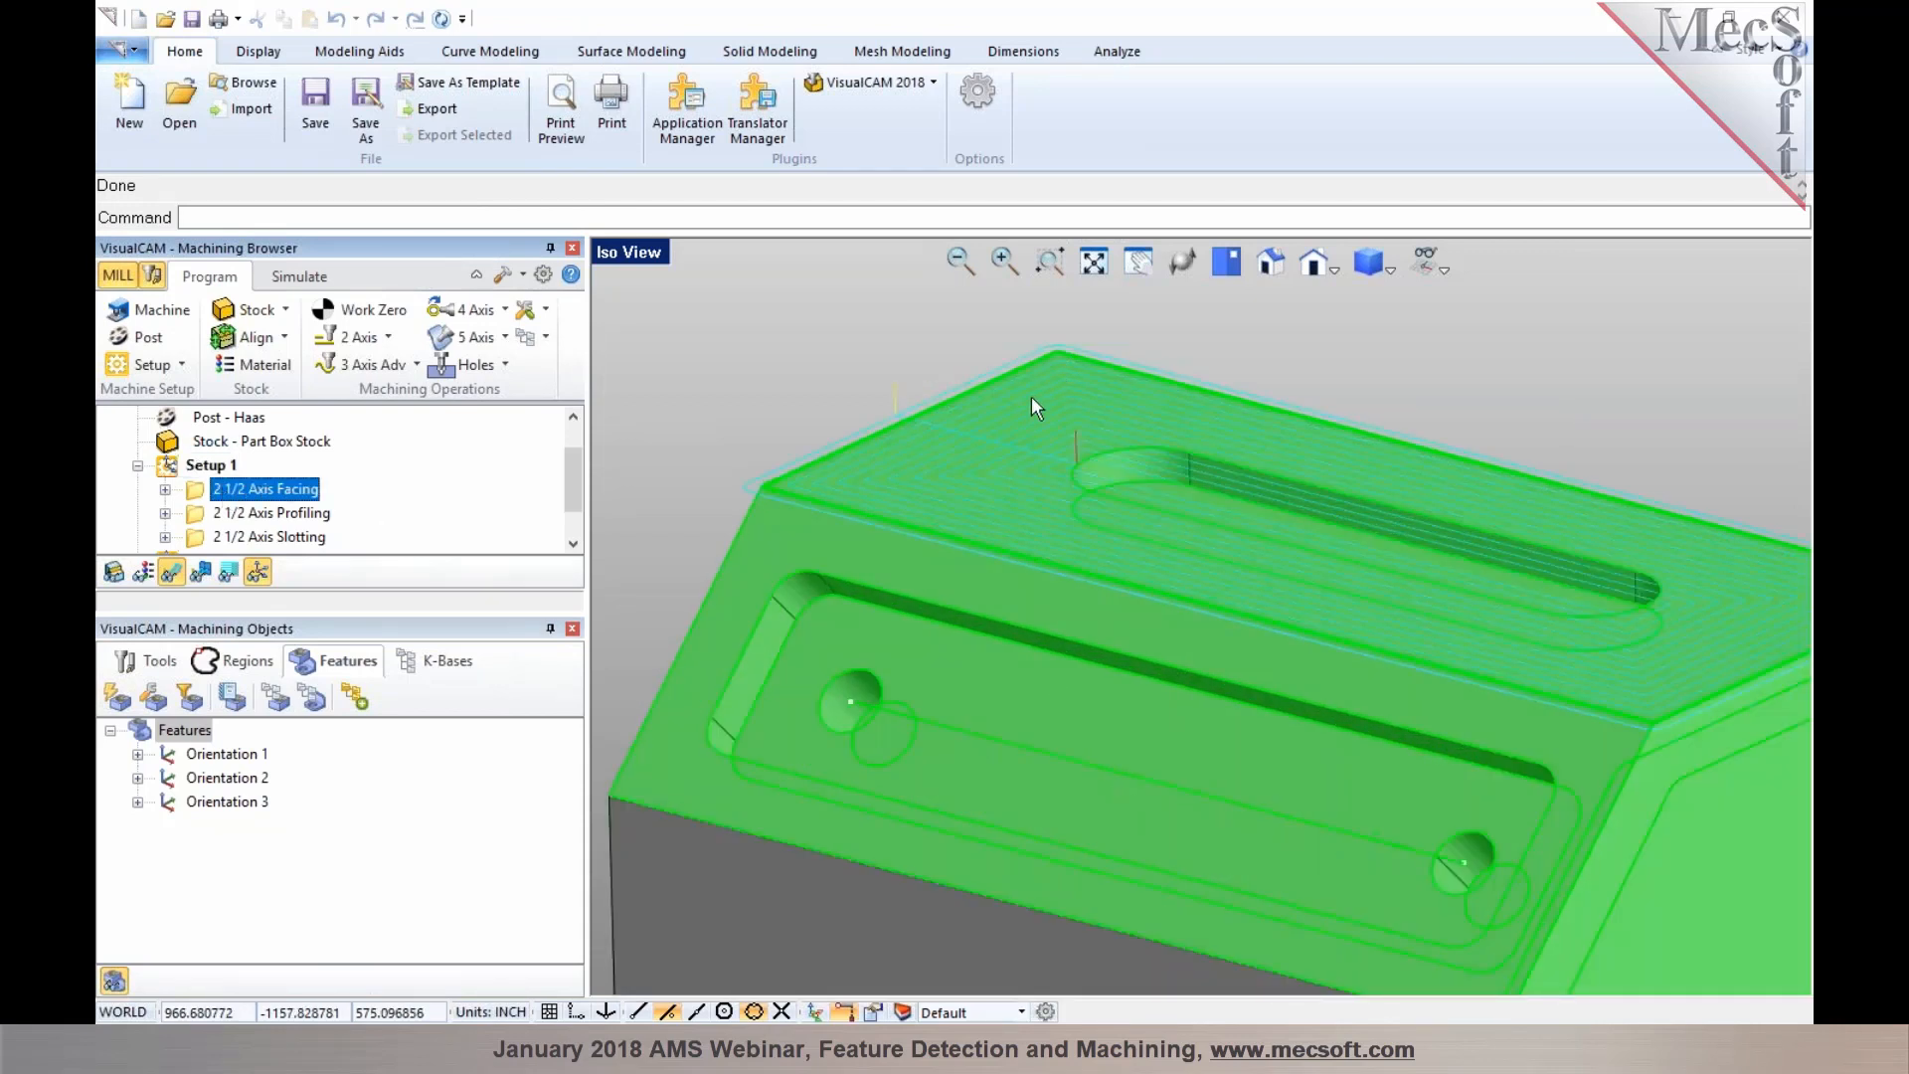
pyautogui.click(283, 513)
pyautogui.click(279, 535)
pyautogui.moveTo(761, 397); pyautogui.dragTo(736, 430, button='middle')
pyautogui.moveTo(575, 474); pyautogui.dragTo(573, 491)
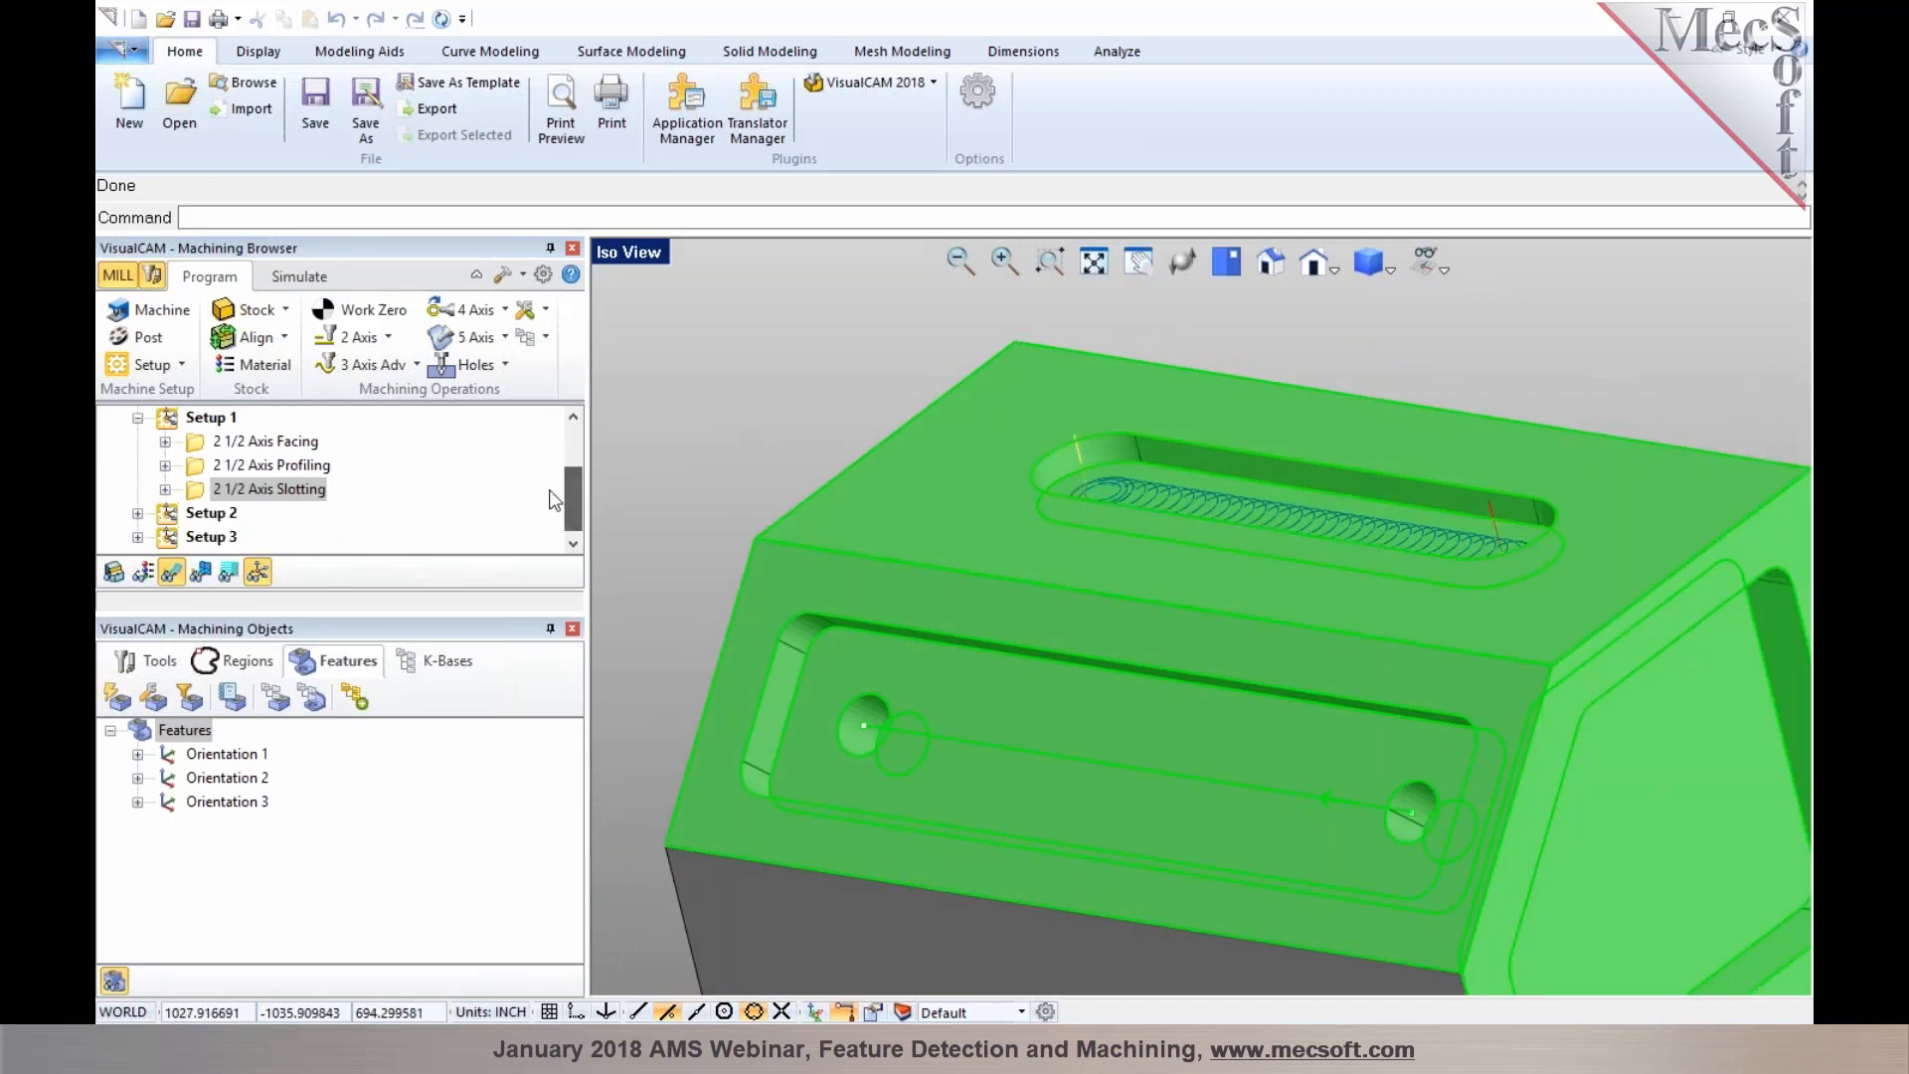
# Review the facing, pocketing and profiling toolpaths generated under Setup 2
pyautogui.click(213, 515)
pyautogui.click(138, 513)
pyautogui.scroll(1, 861, 485)
pyautogui.scroll(-5, 819, 473)
pyautogui.scroll(1, 1191, 663)
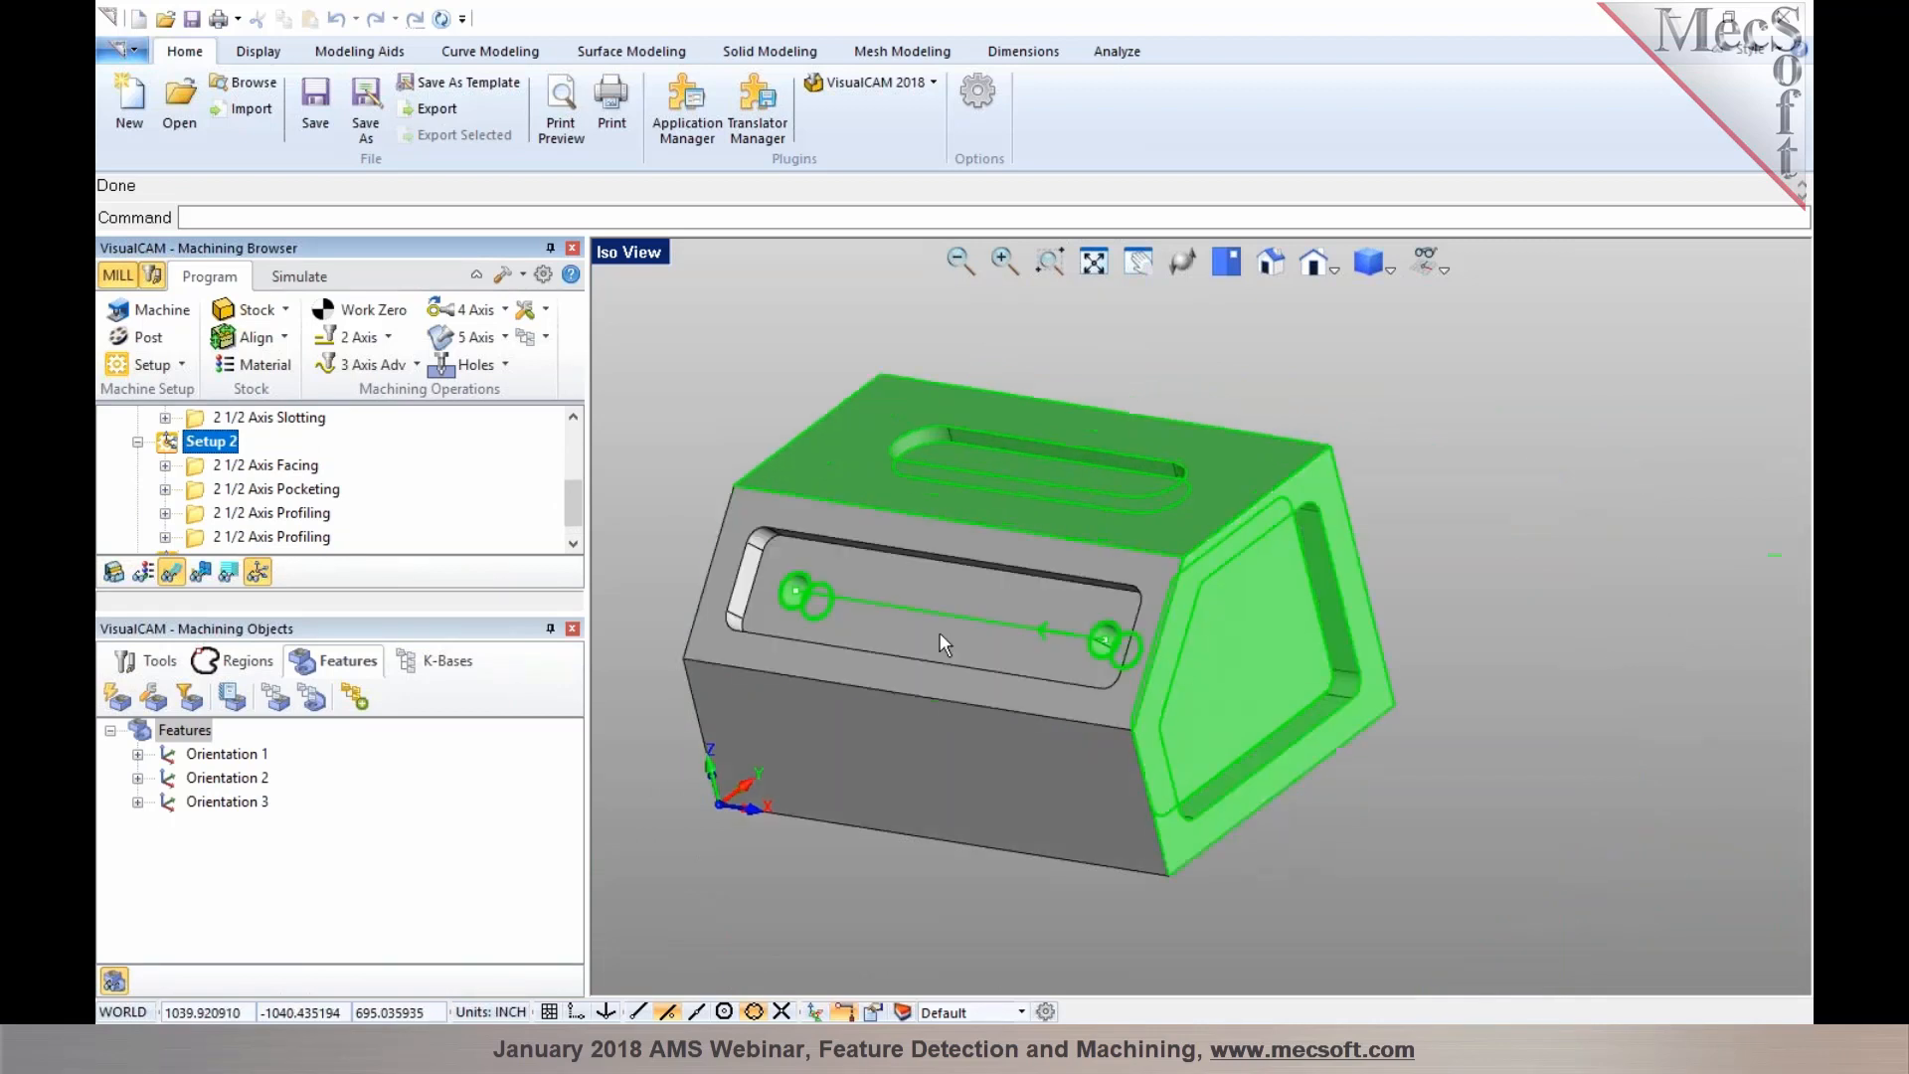
pyautogui.click(237, 473)
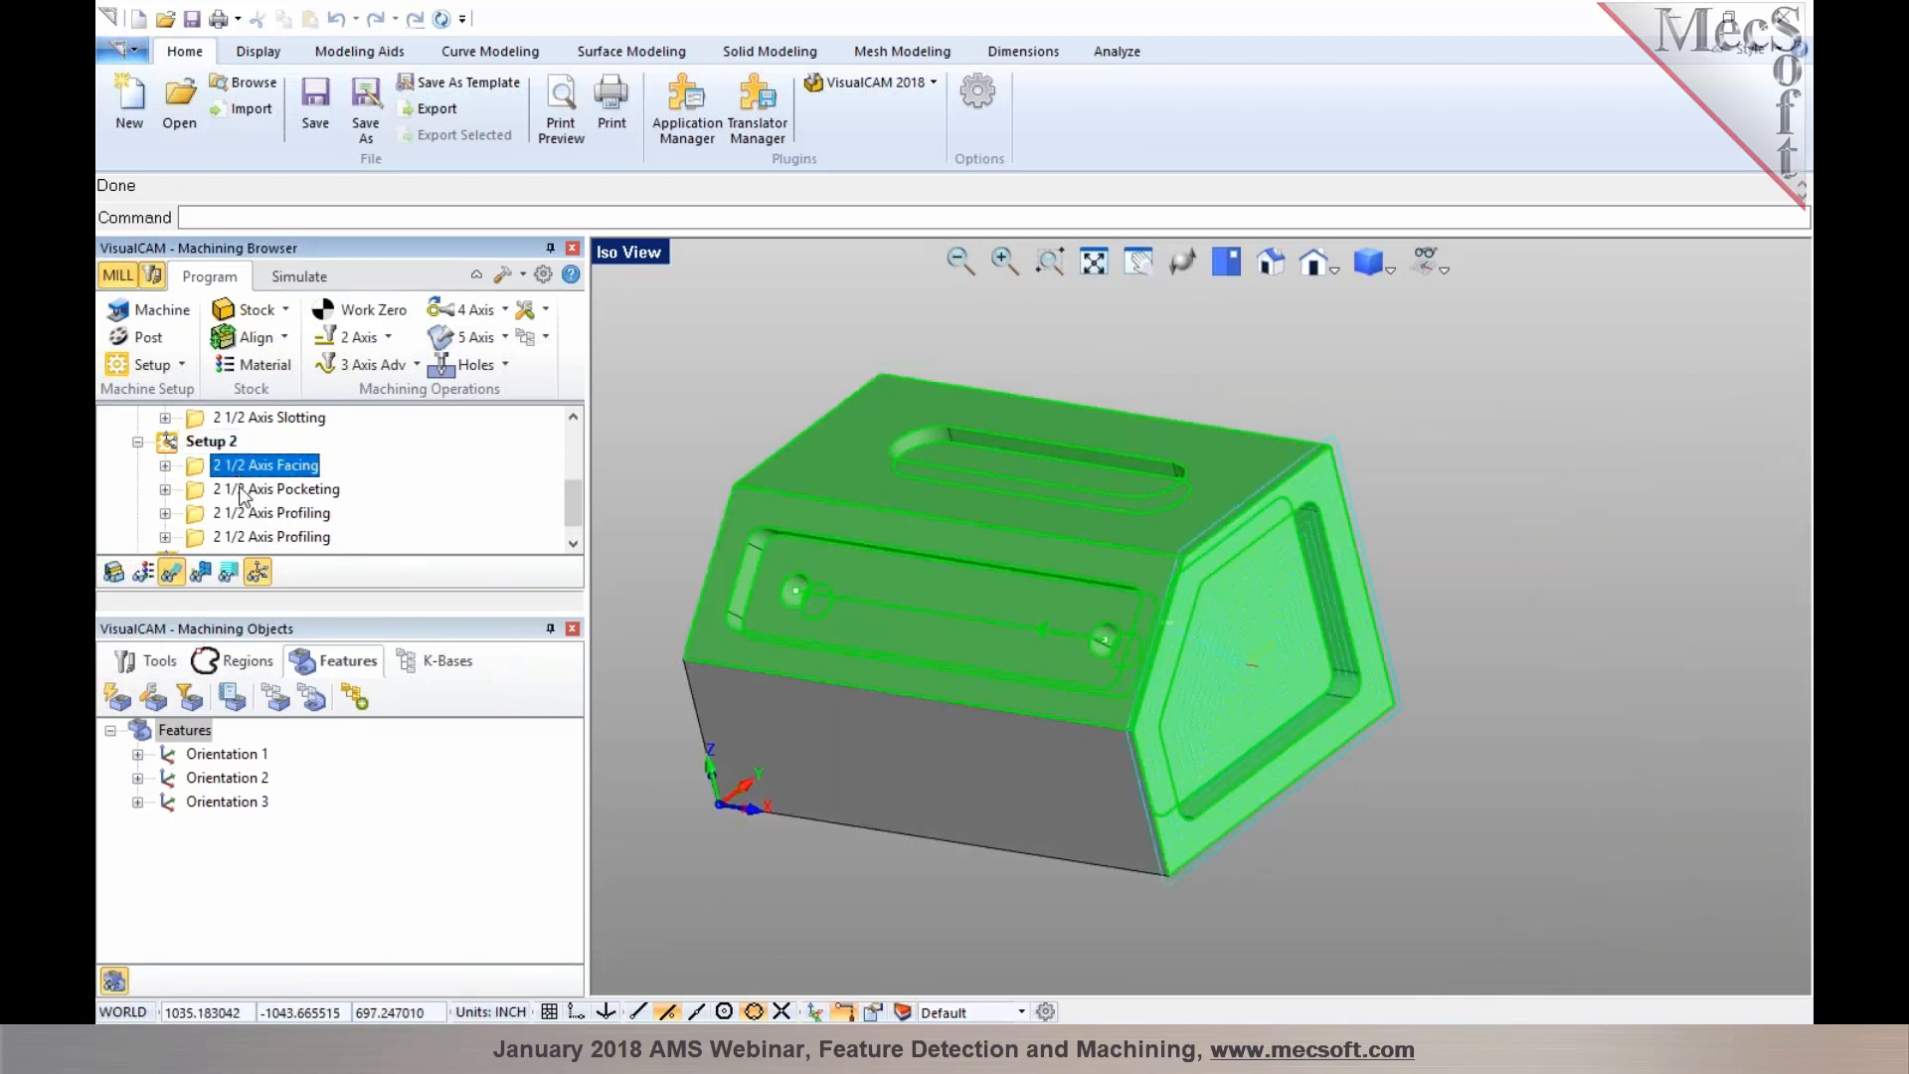
pyautogui.click(250, 495)
pyautogui.moveTo(1171, 940); pyautogui.dragTo(1232, 894, button='middle')
pyautogui.scroll(4, 1241, 581)
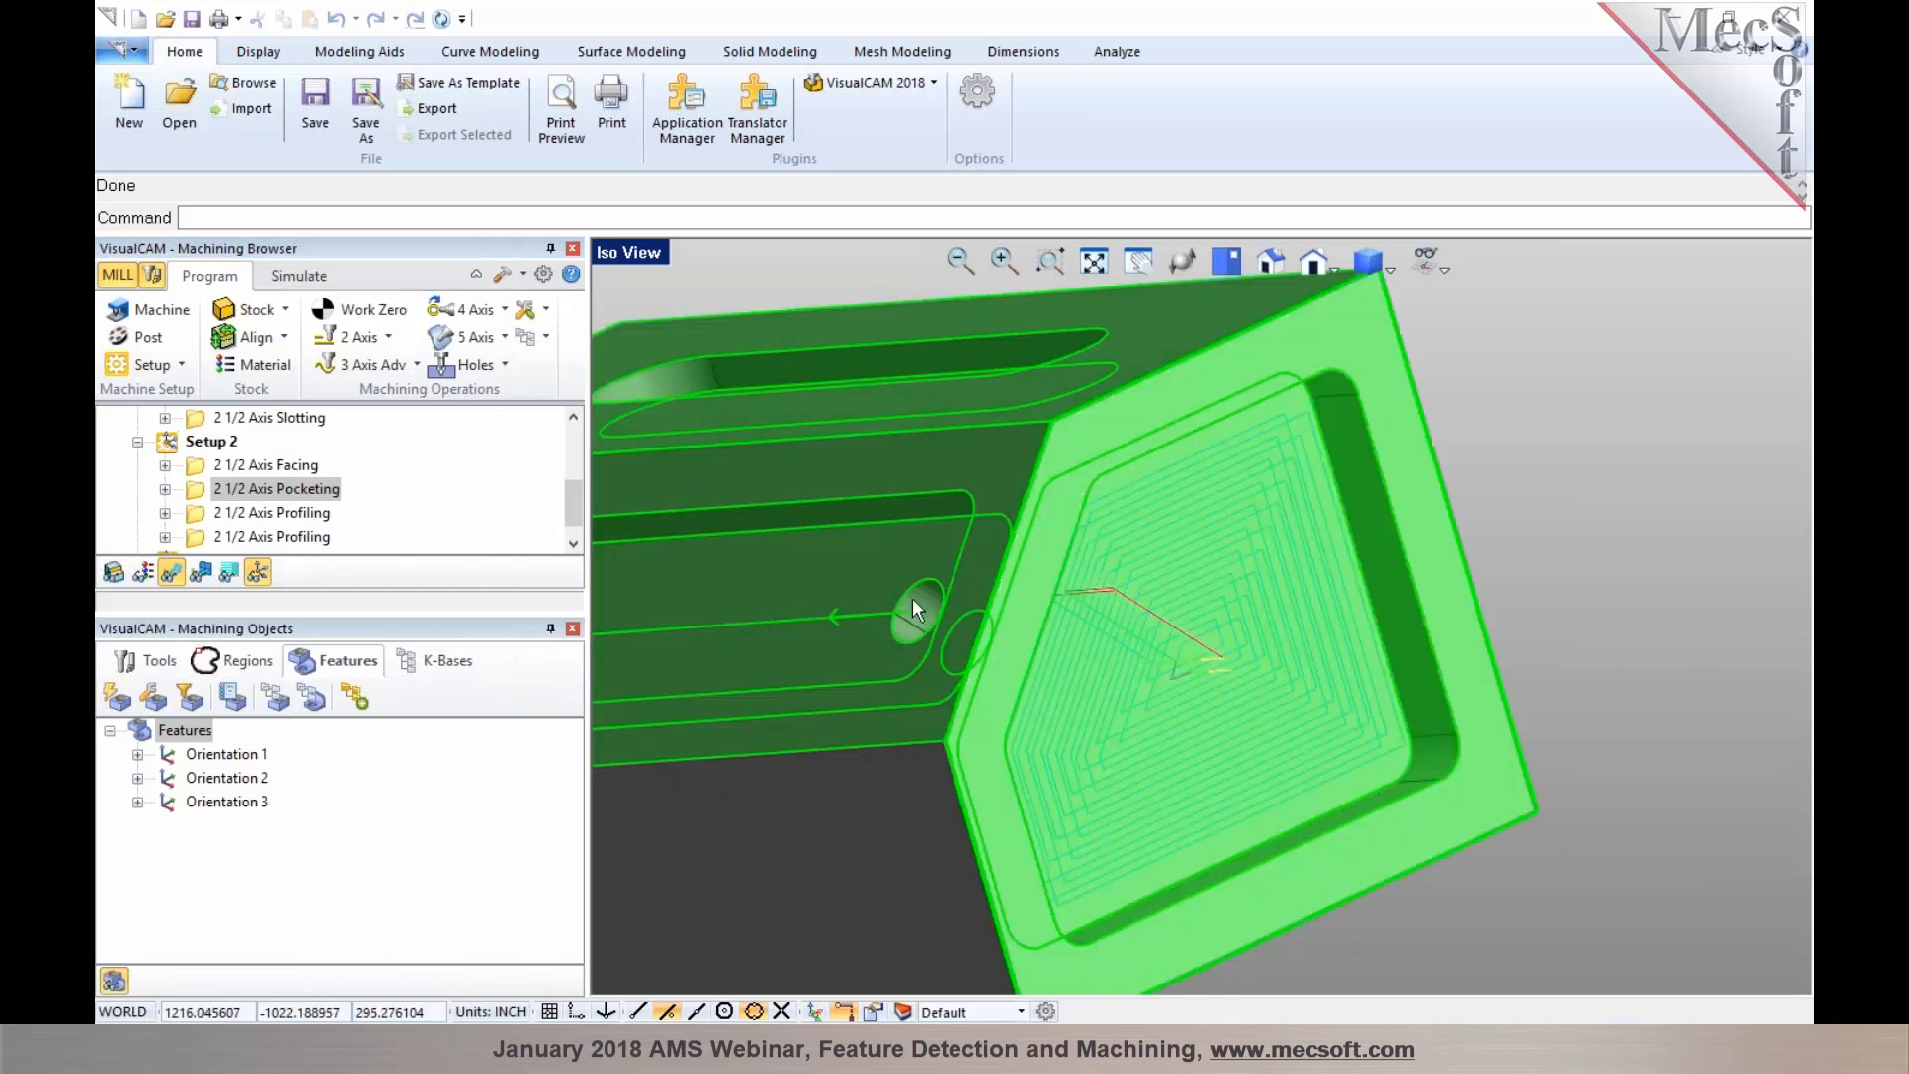
pyautogui.click(288, 513)
pyautogui.click(289, 537)
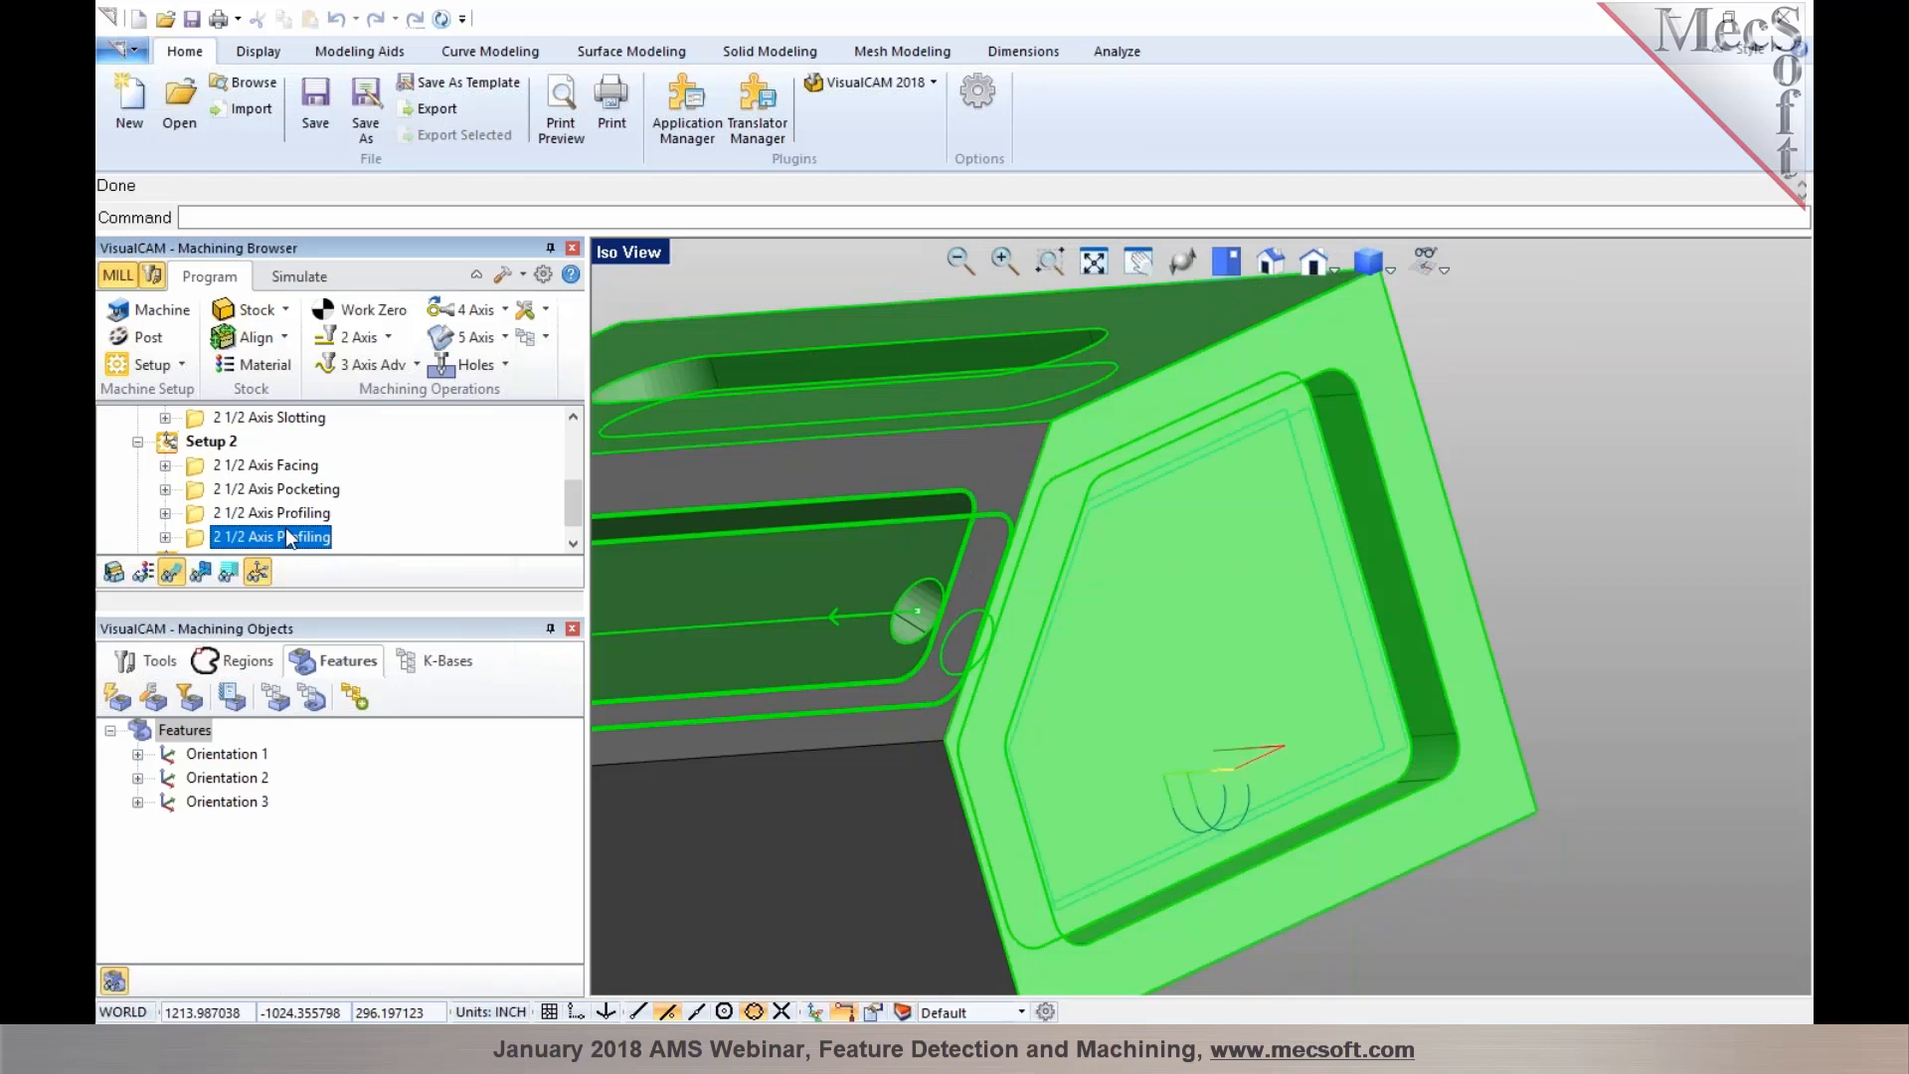
pyautogui.scroll(-1, 284, 523)
pyautogui.click(169, 540)
# Review the facing, pocketing, profiling and Hole Feature 2 standard drill toolpaths under Setup 3
pyautogui.click(138, 538)
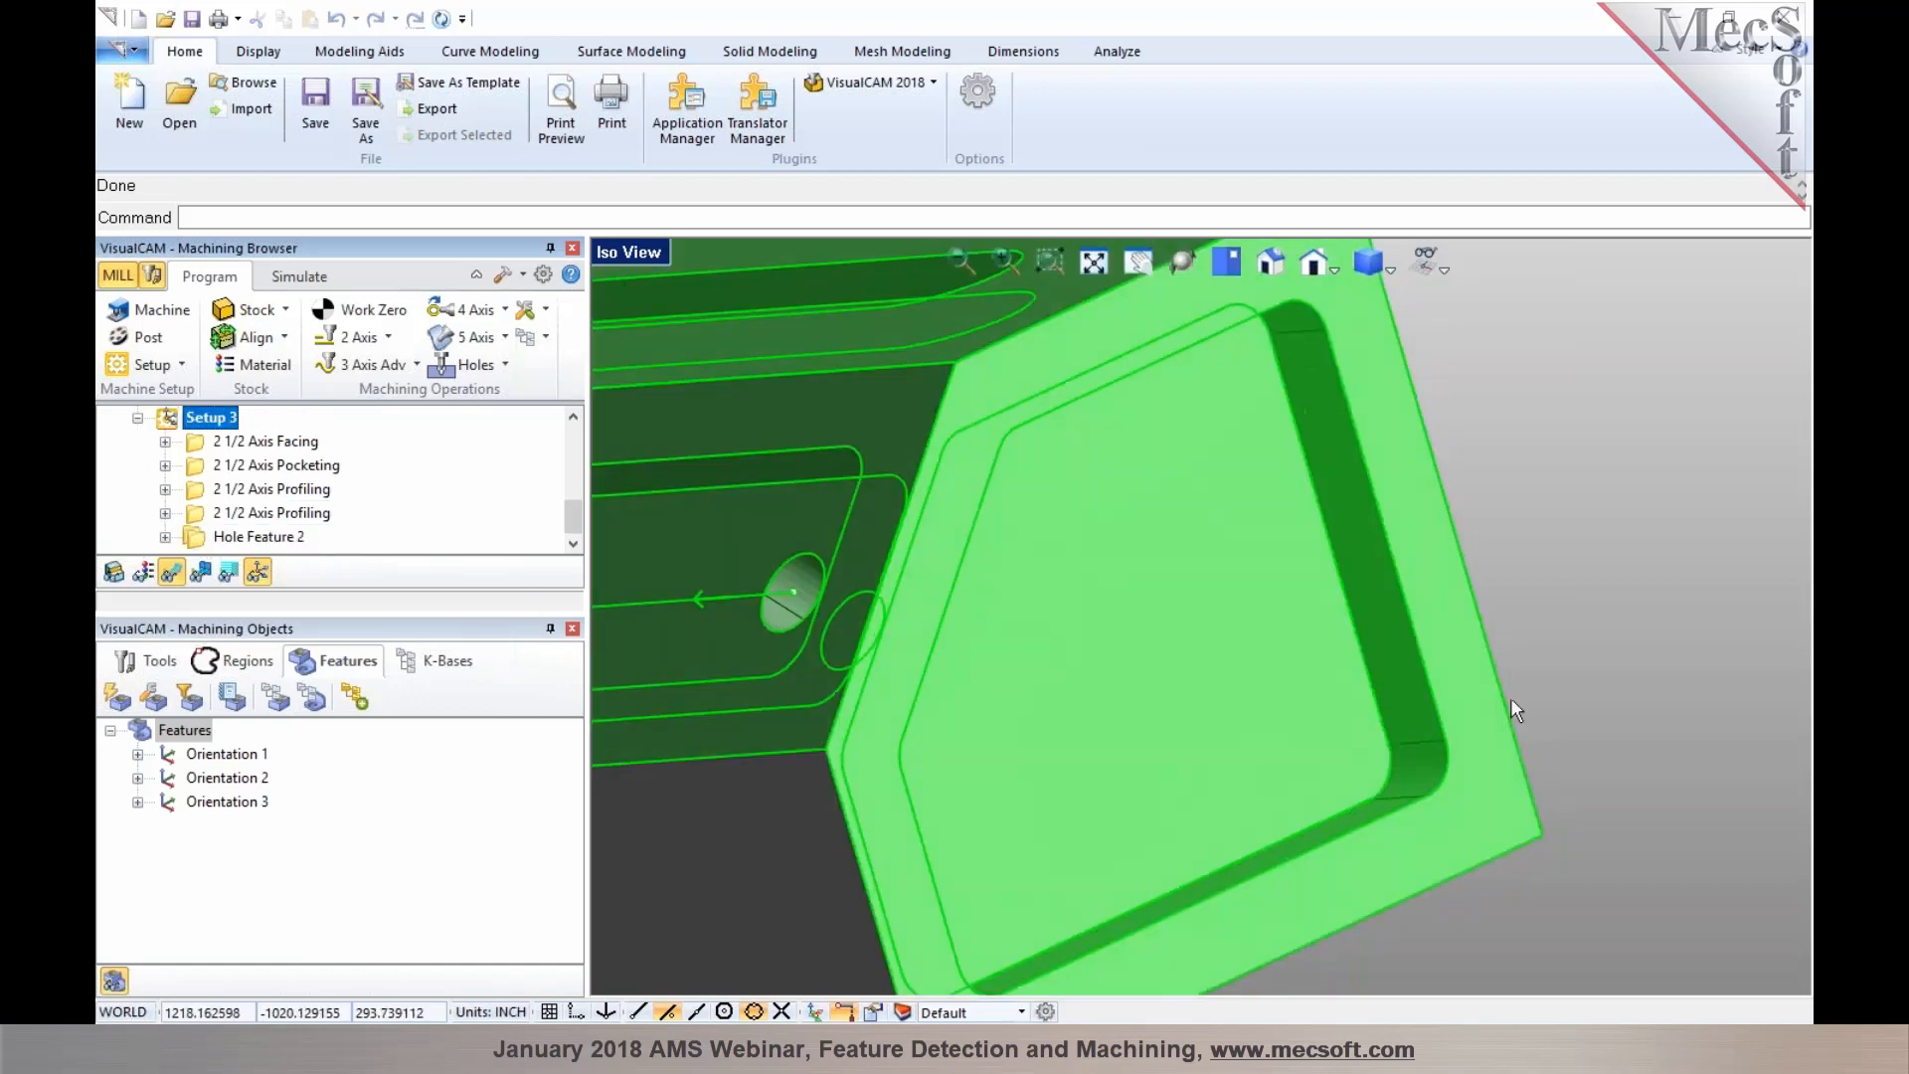
pyautogui.moveTo(1374, 688); pyautogui.dragTo(1390, 706, button='middle')
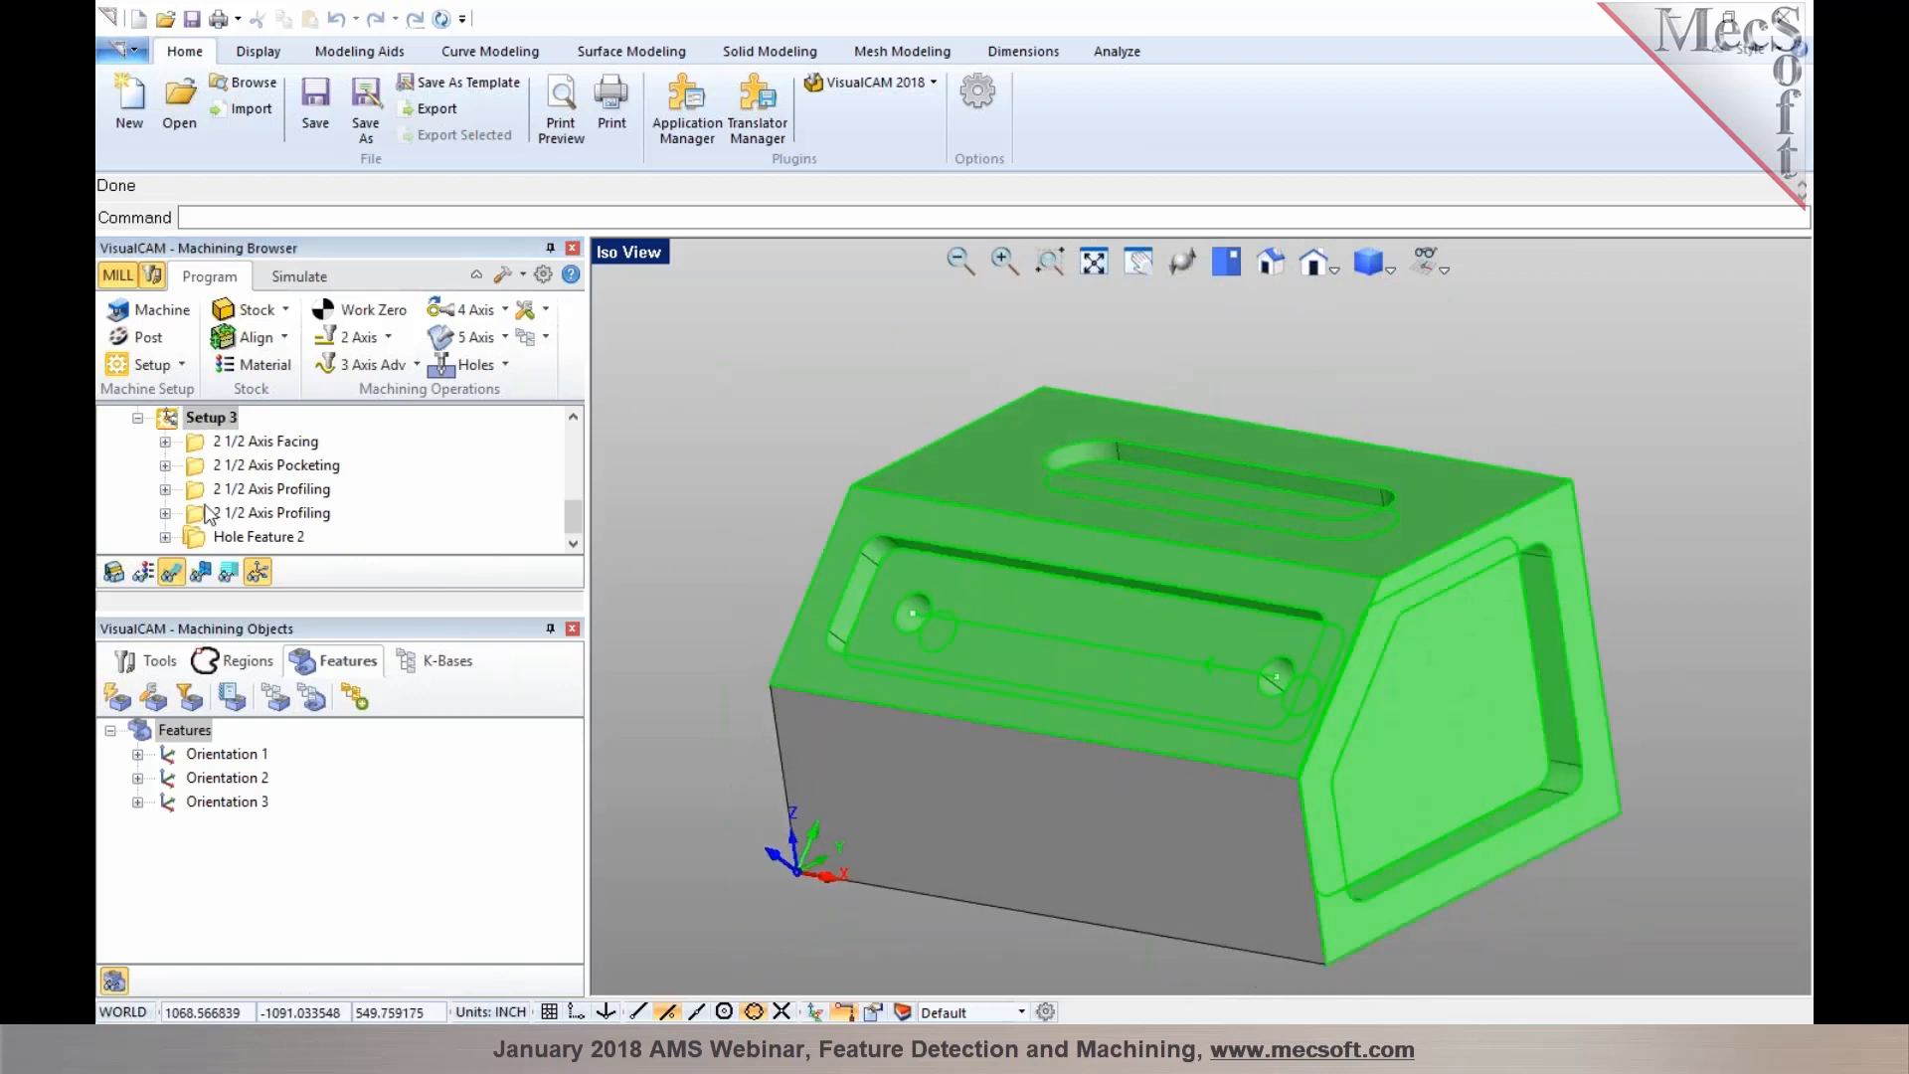
pyautogui.click(220, 443)
pyautogui.click(217, 443)
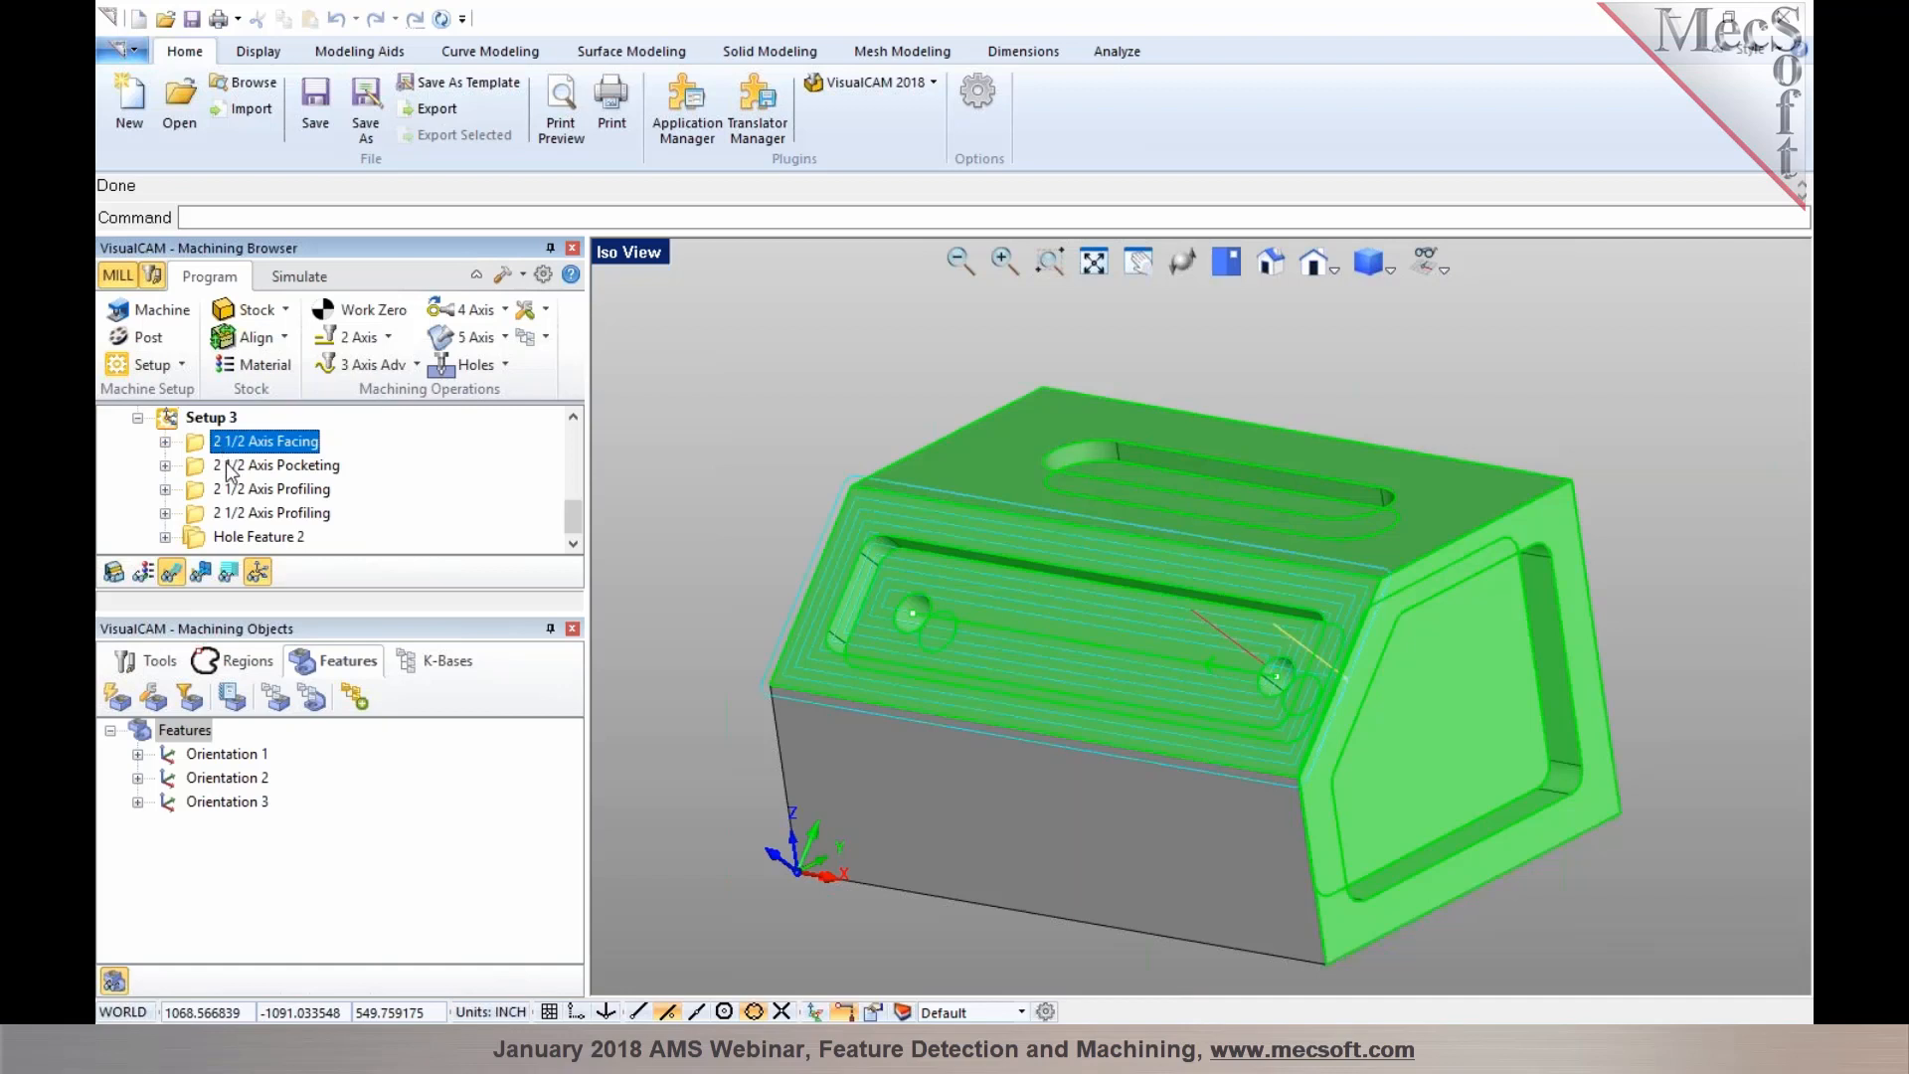
pyautogui.click(230, 467)
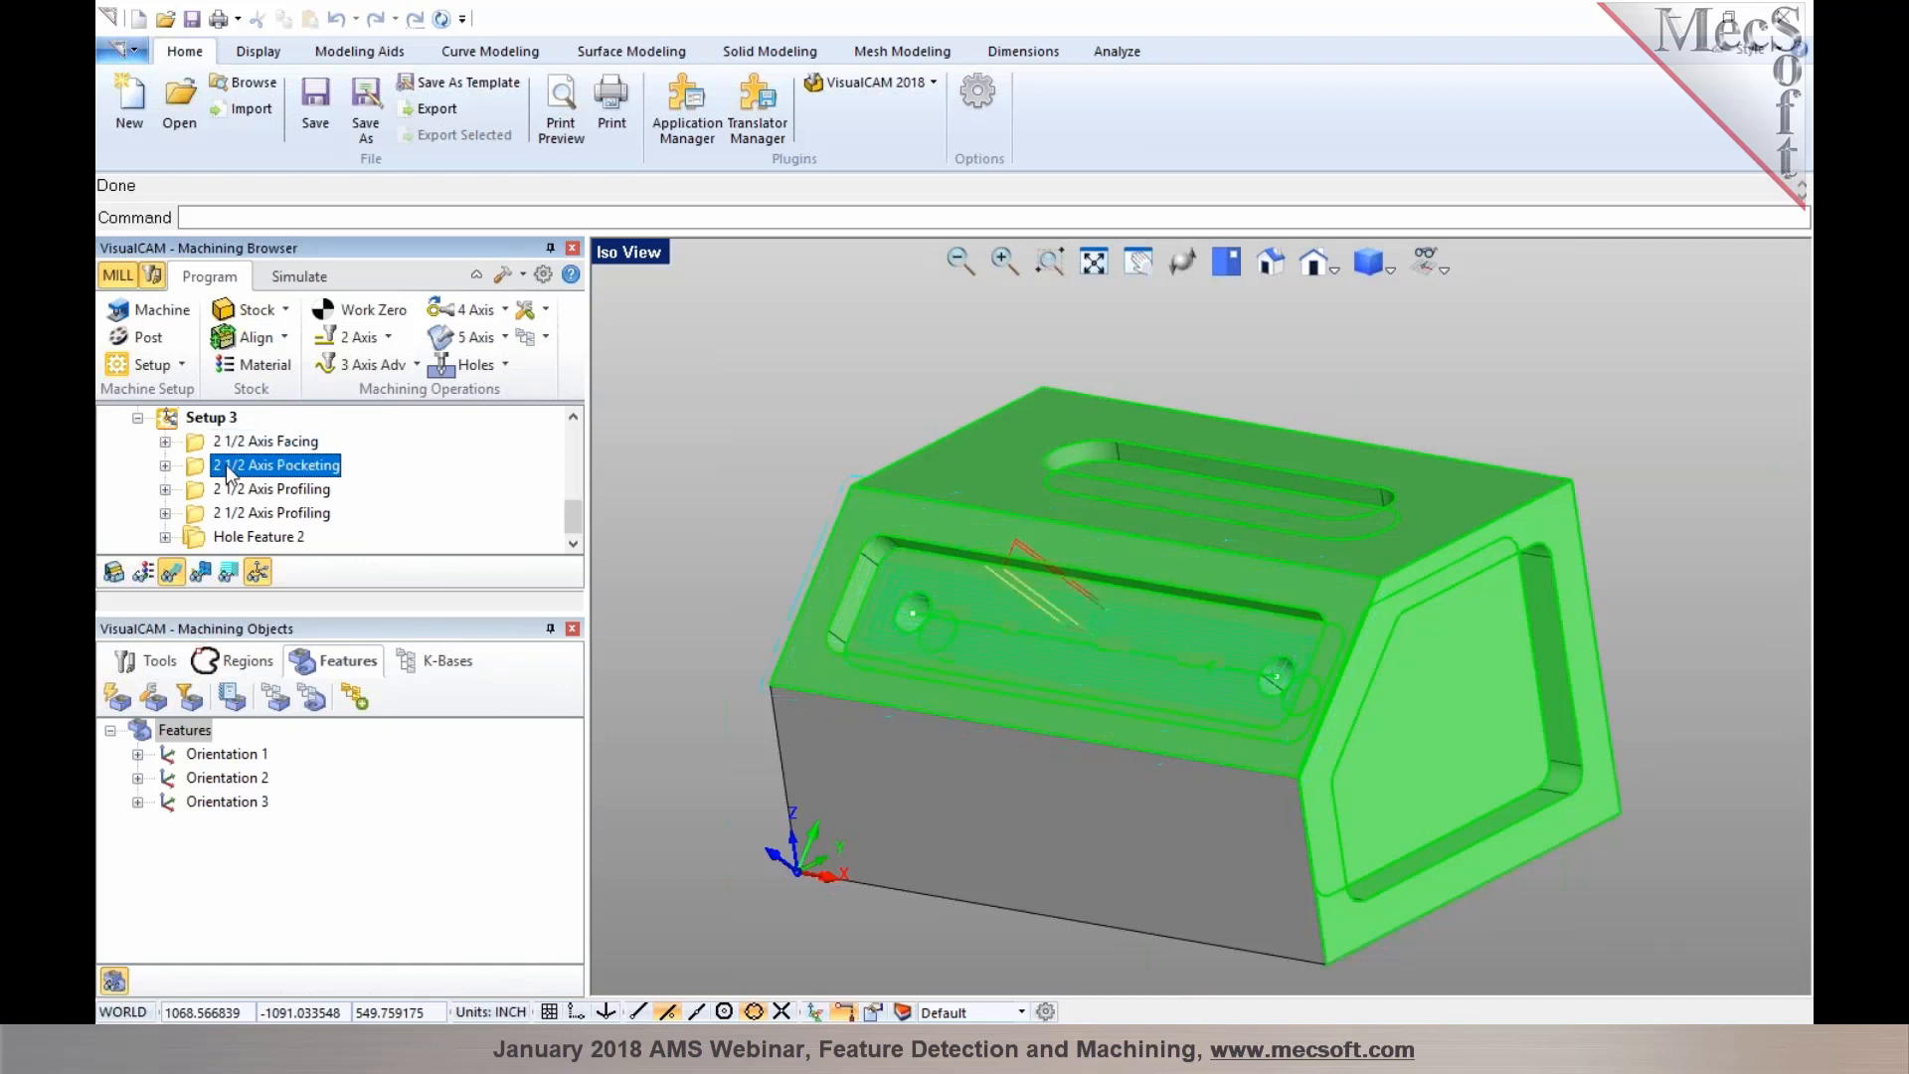
pyautogui.click(233, 492)
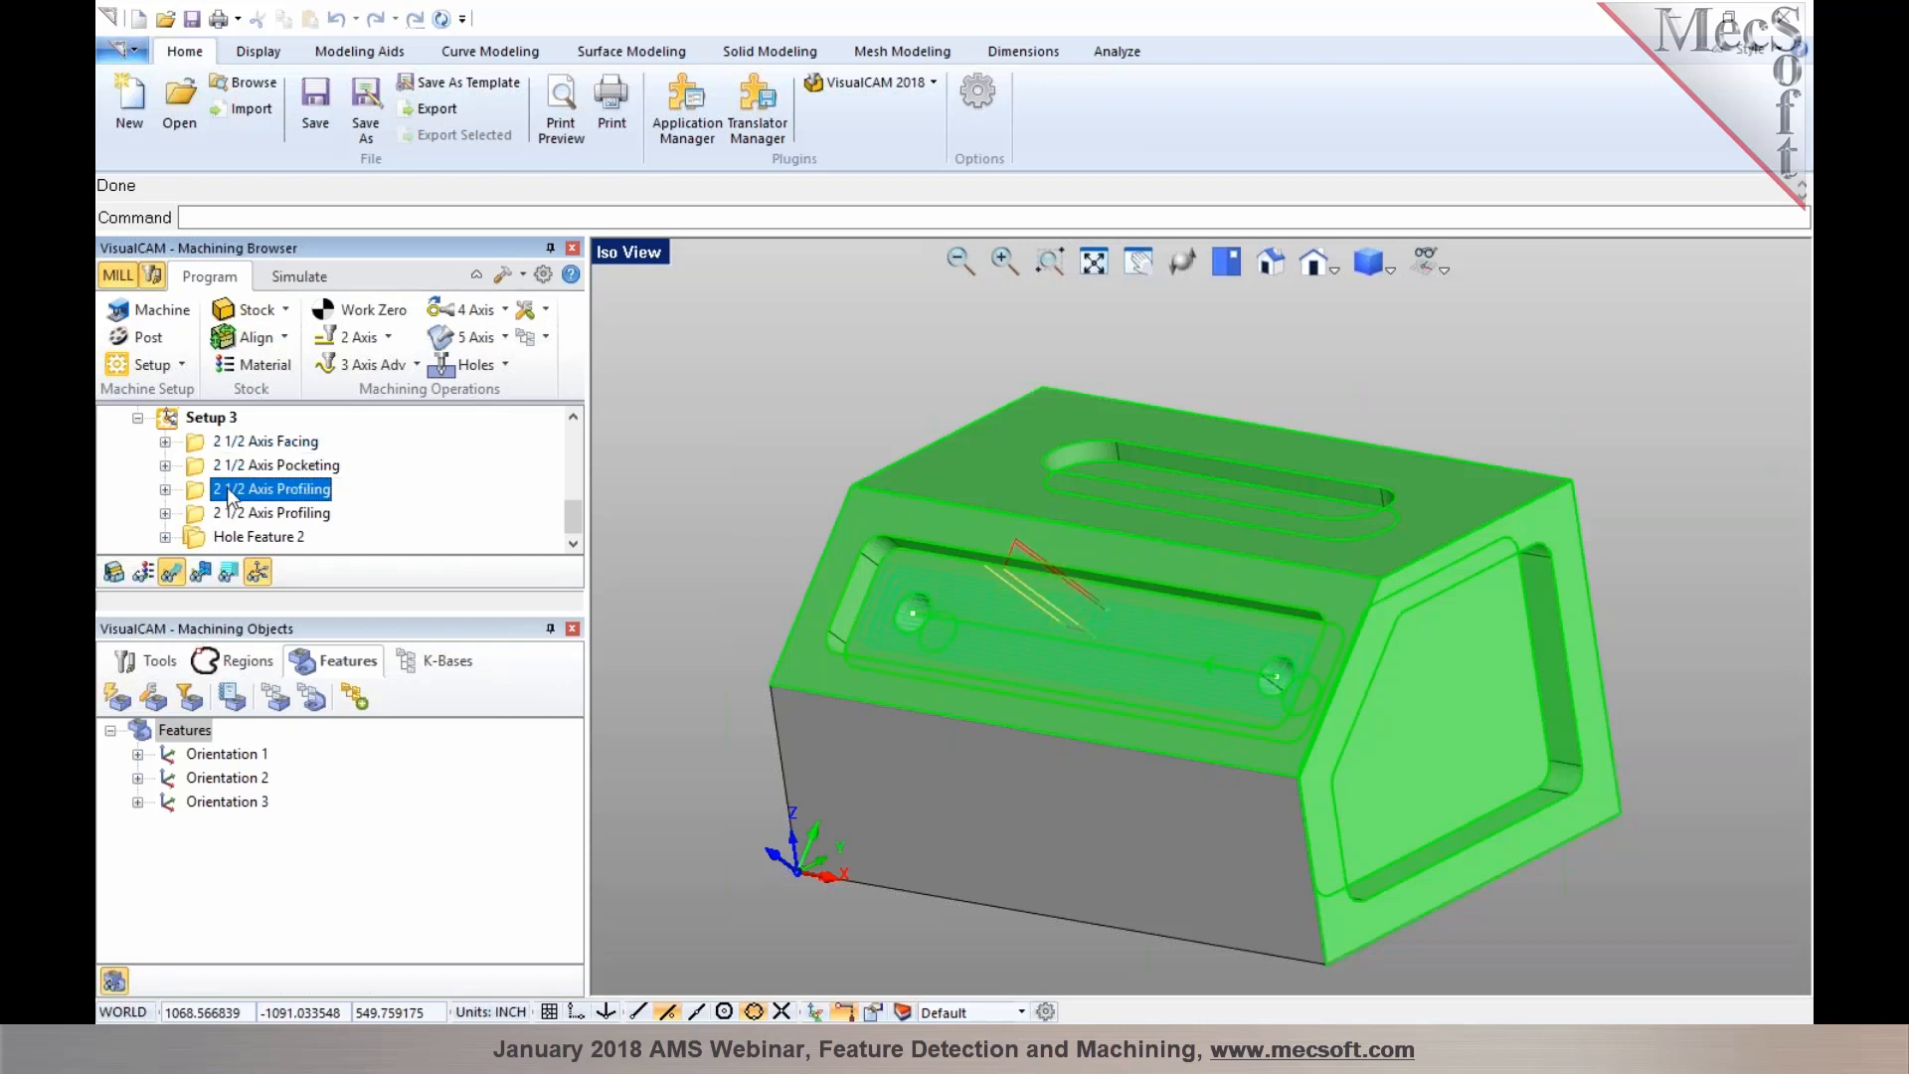
pyautogui.click(233, 514)
pyautogui.click(227, 536)
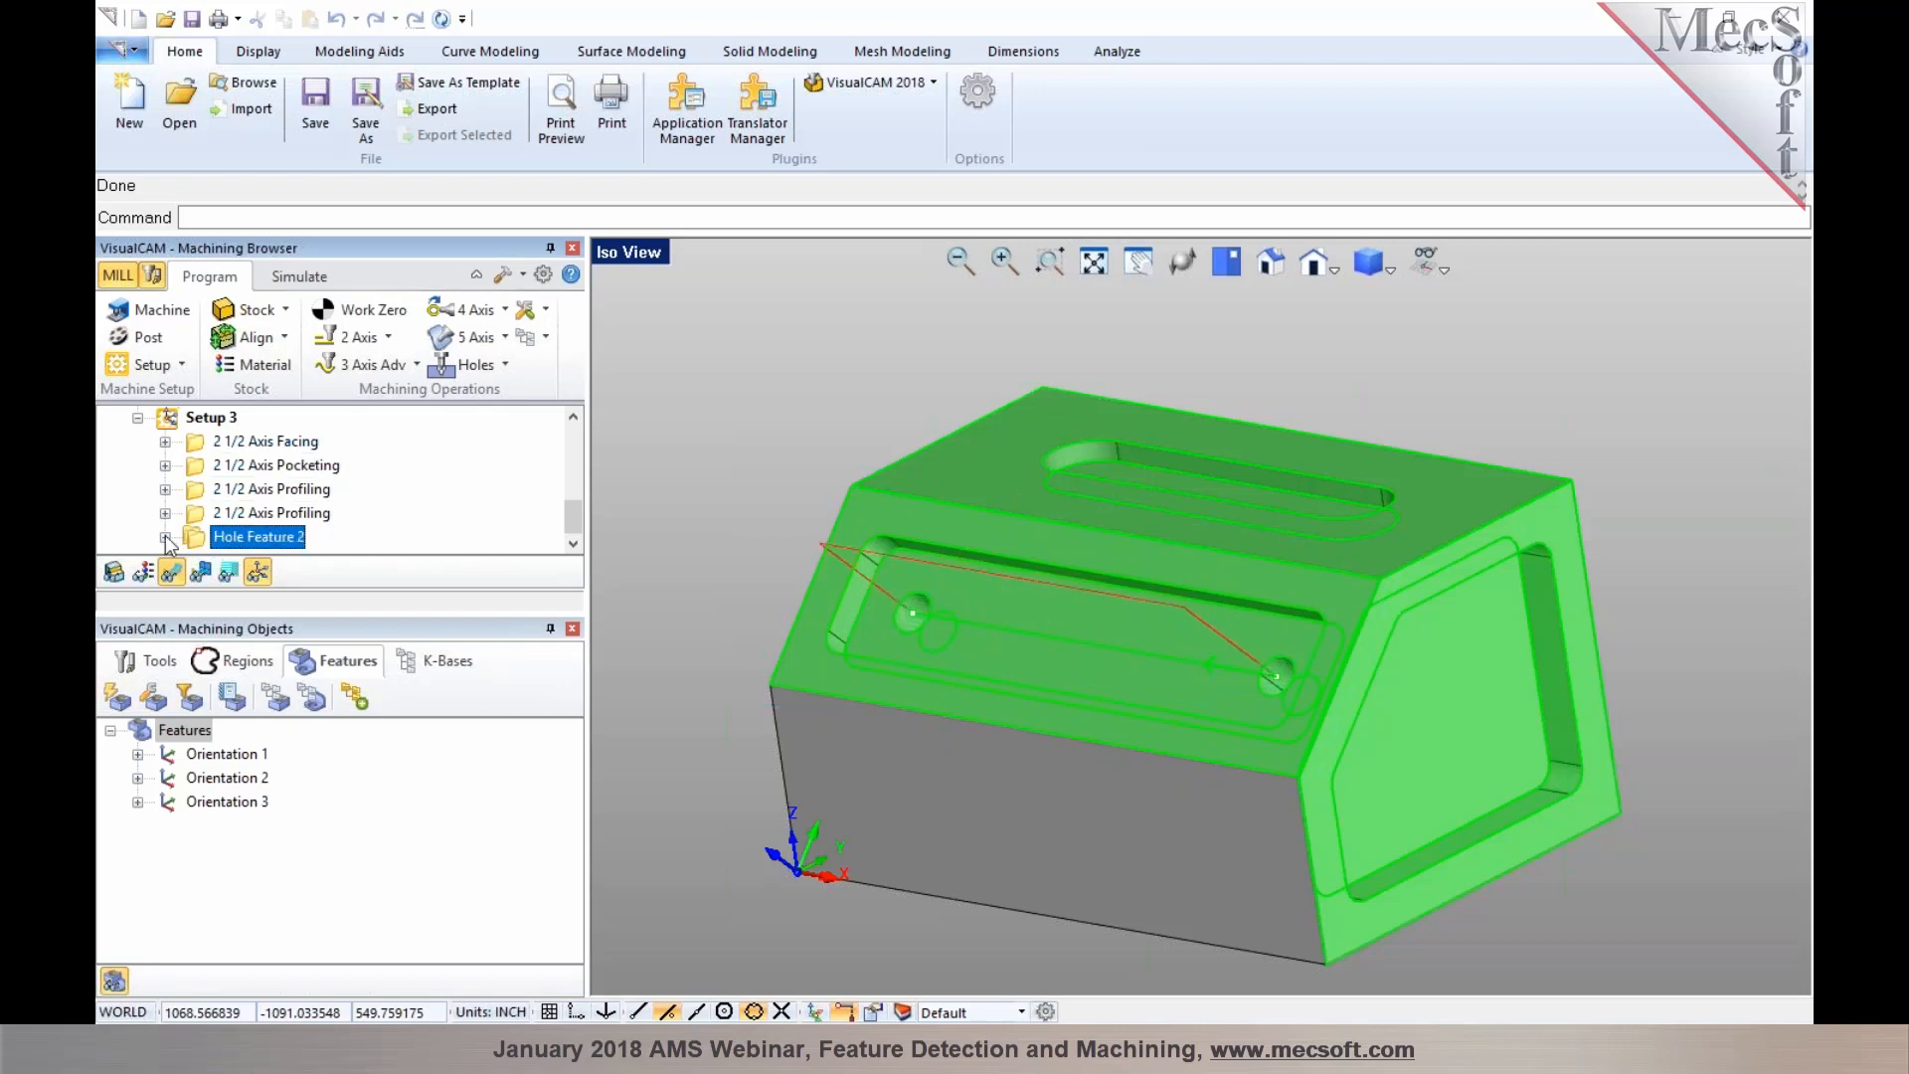
pyautogui.click(166, 537)
pyautogui.click(253, 540)
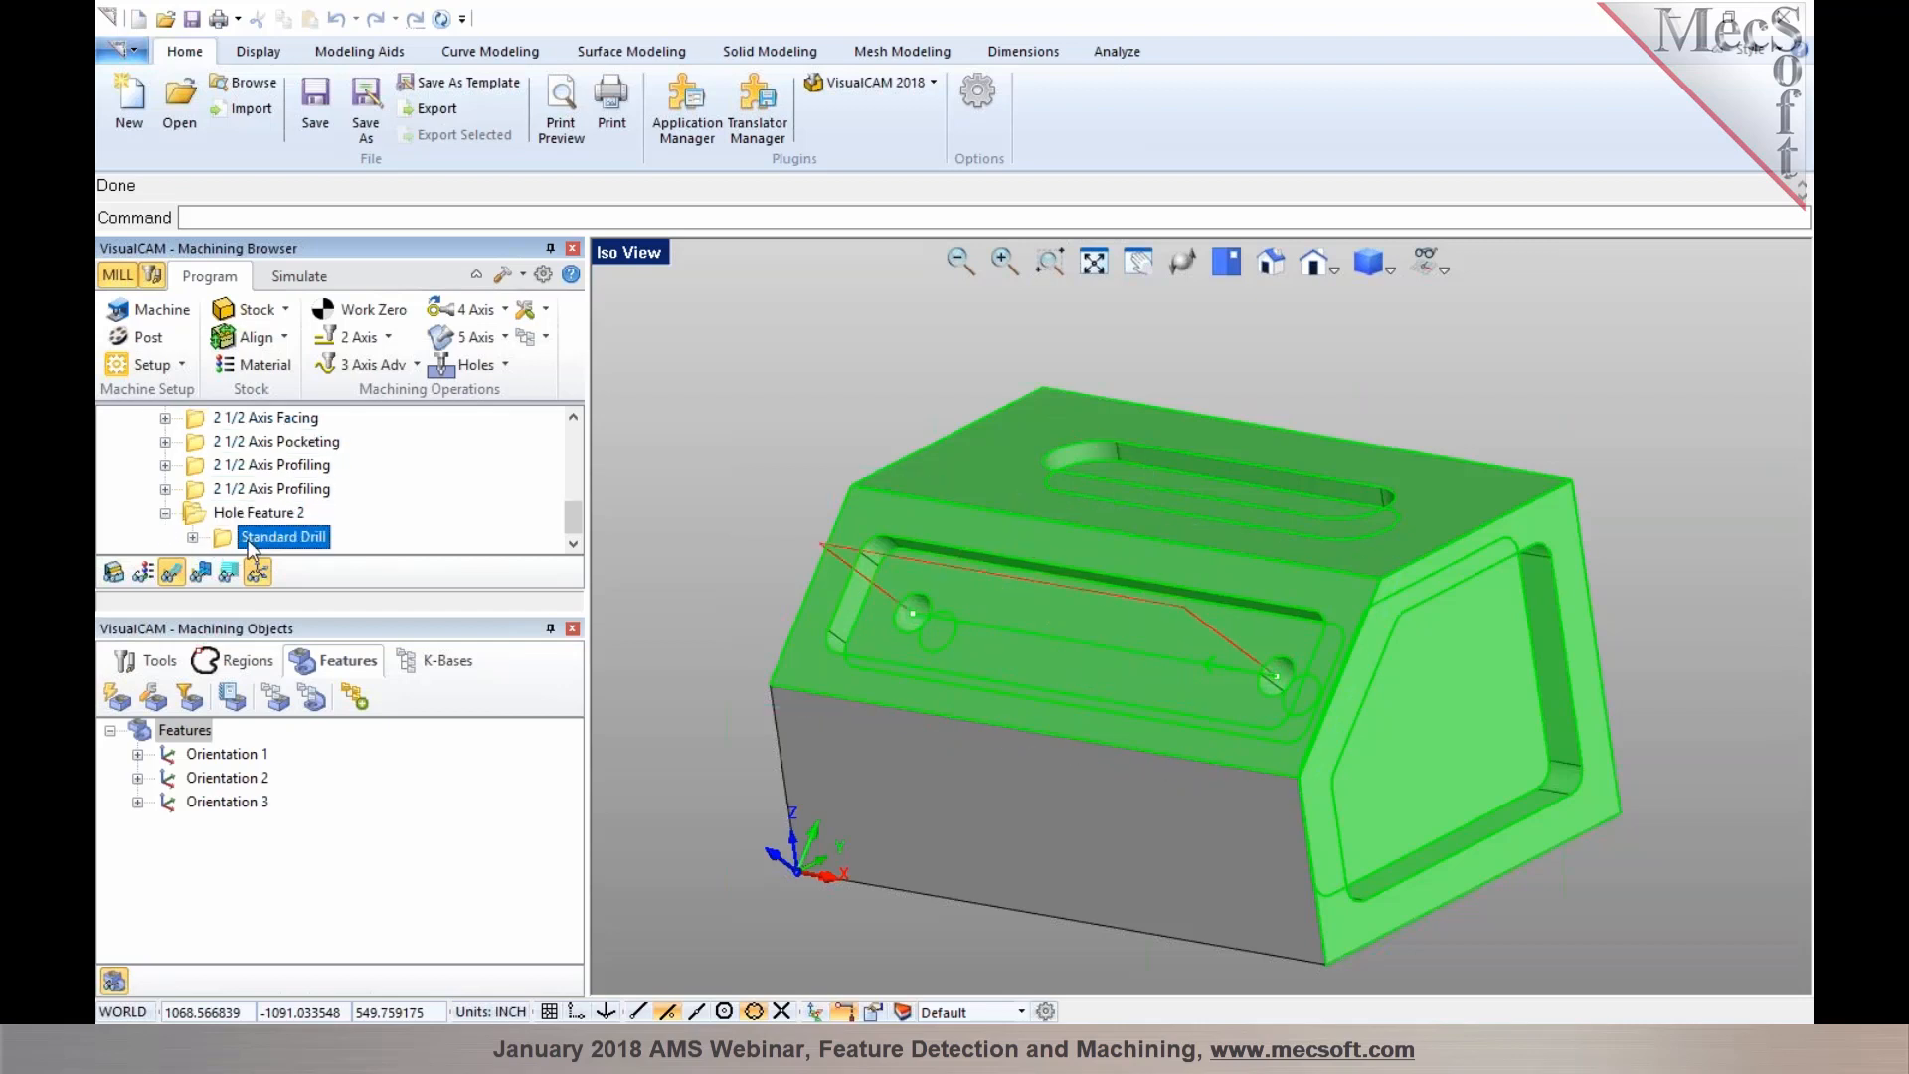
pyautogui.scroll(1, 250, 545)
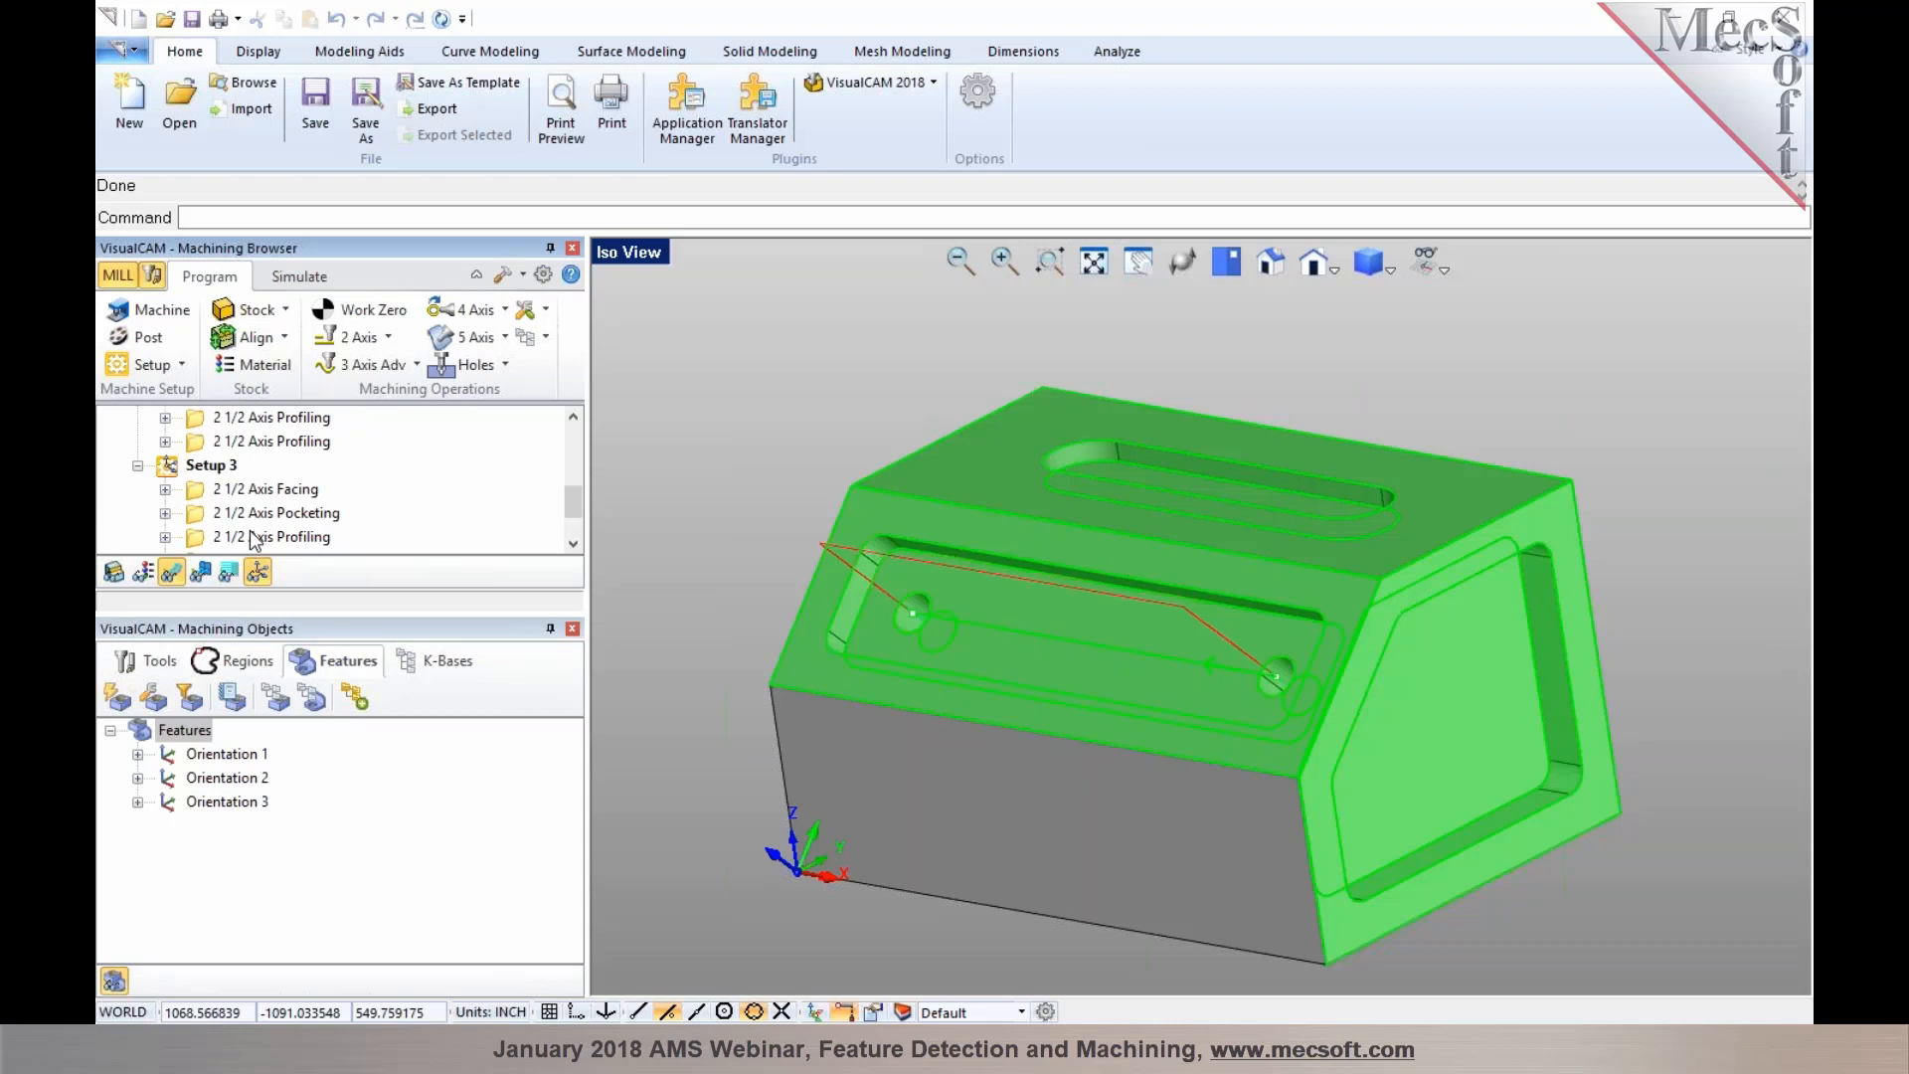
# Delete all the automatically generated setups from the machining job
pyautogui.scroll(5, 250, 526)
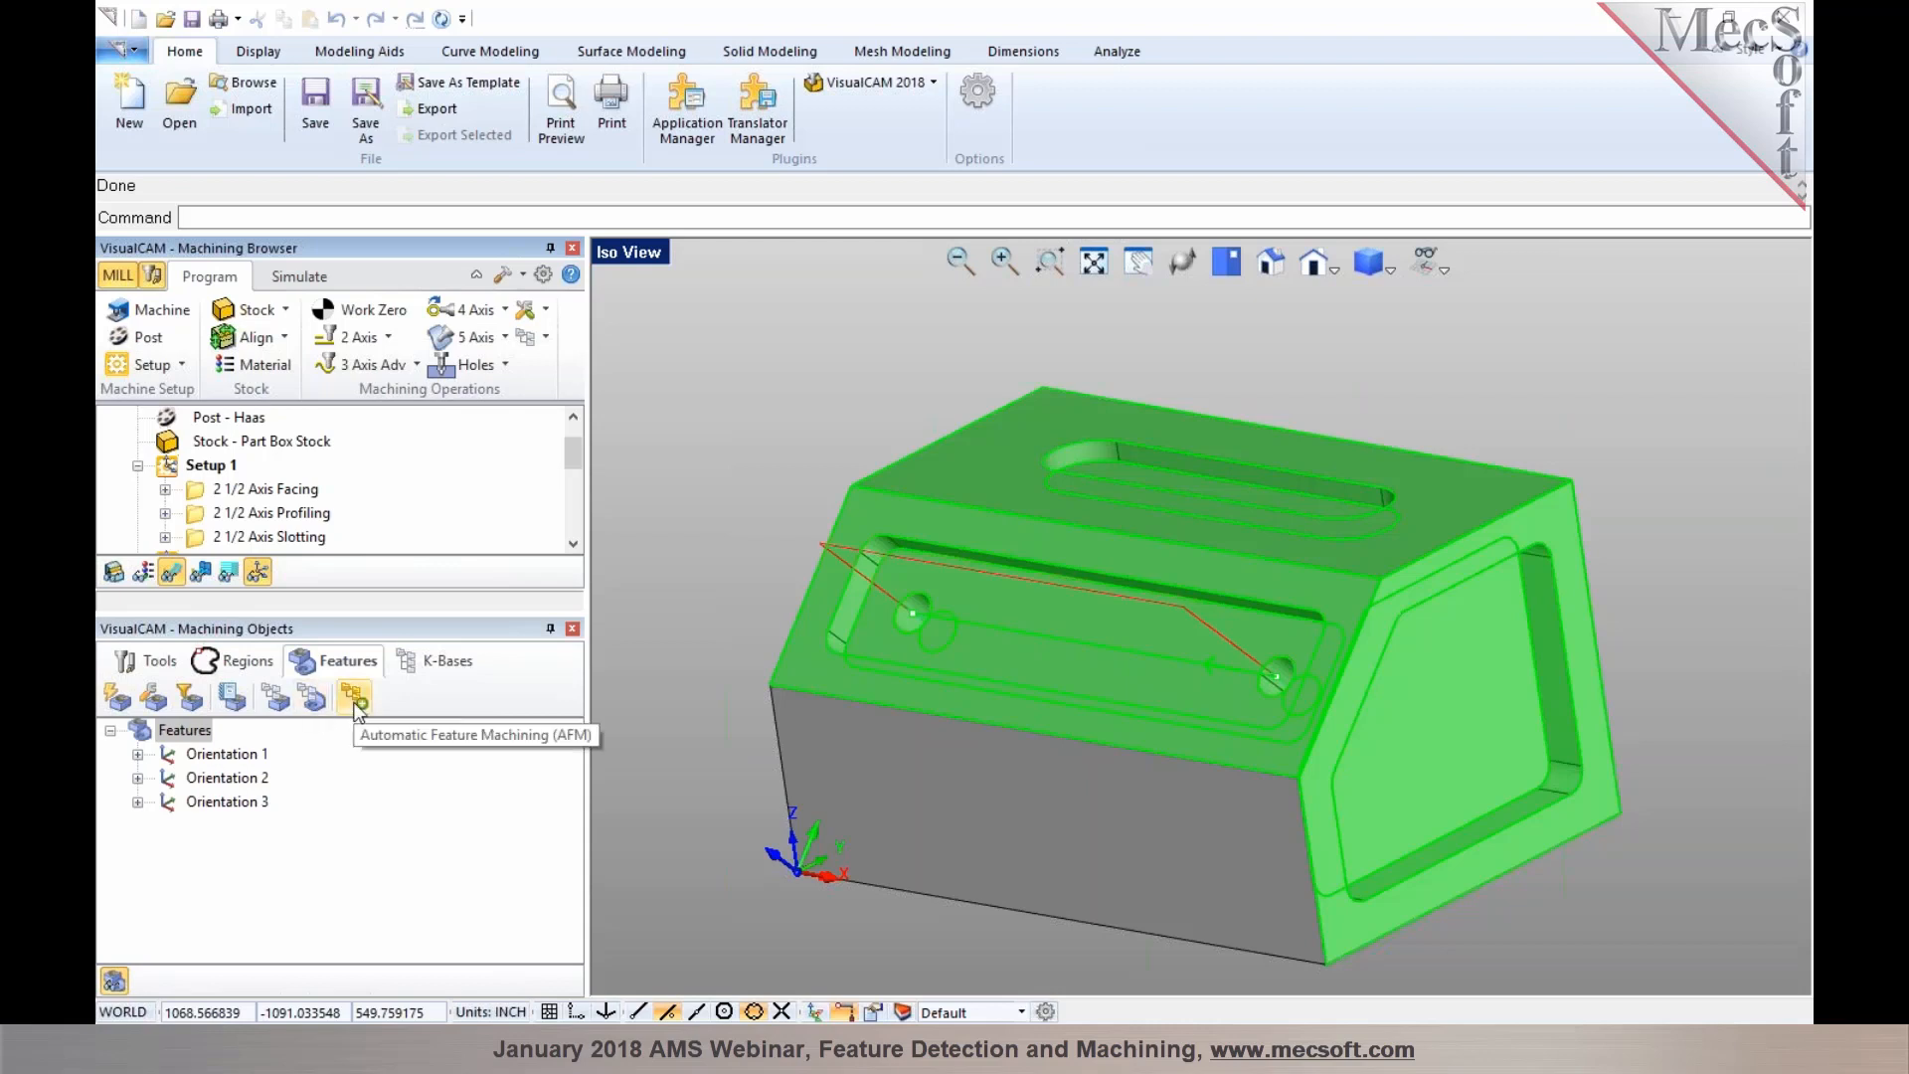
pyautogui.click(169, 467)
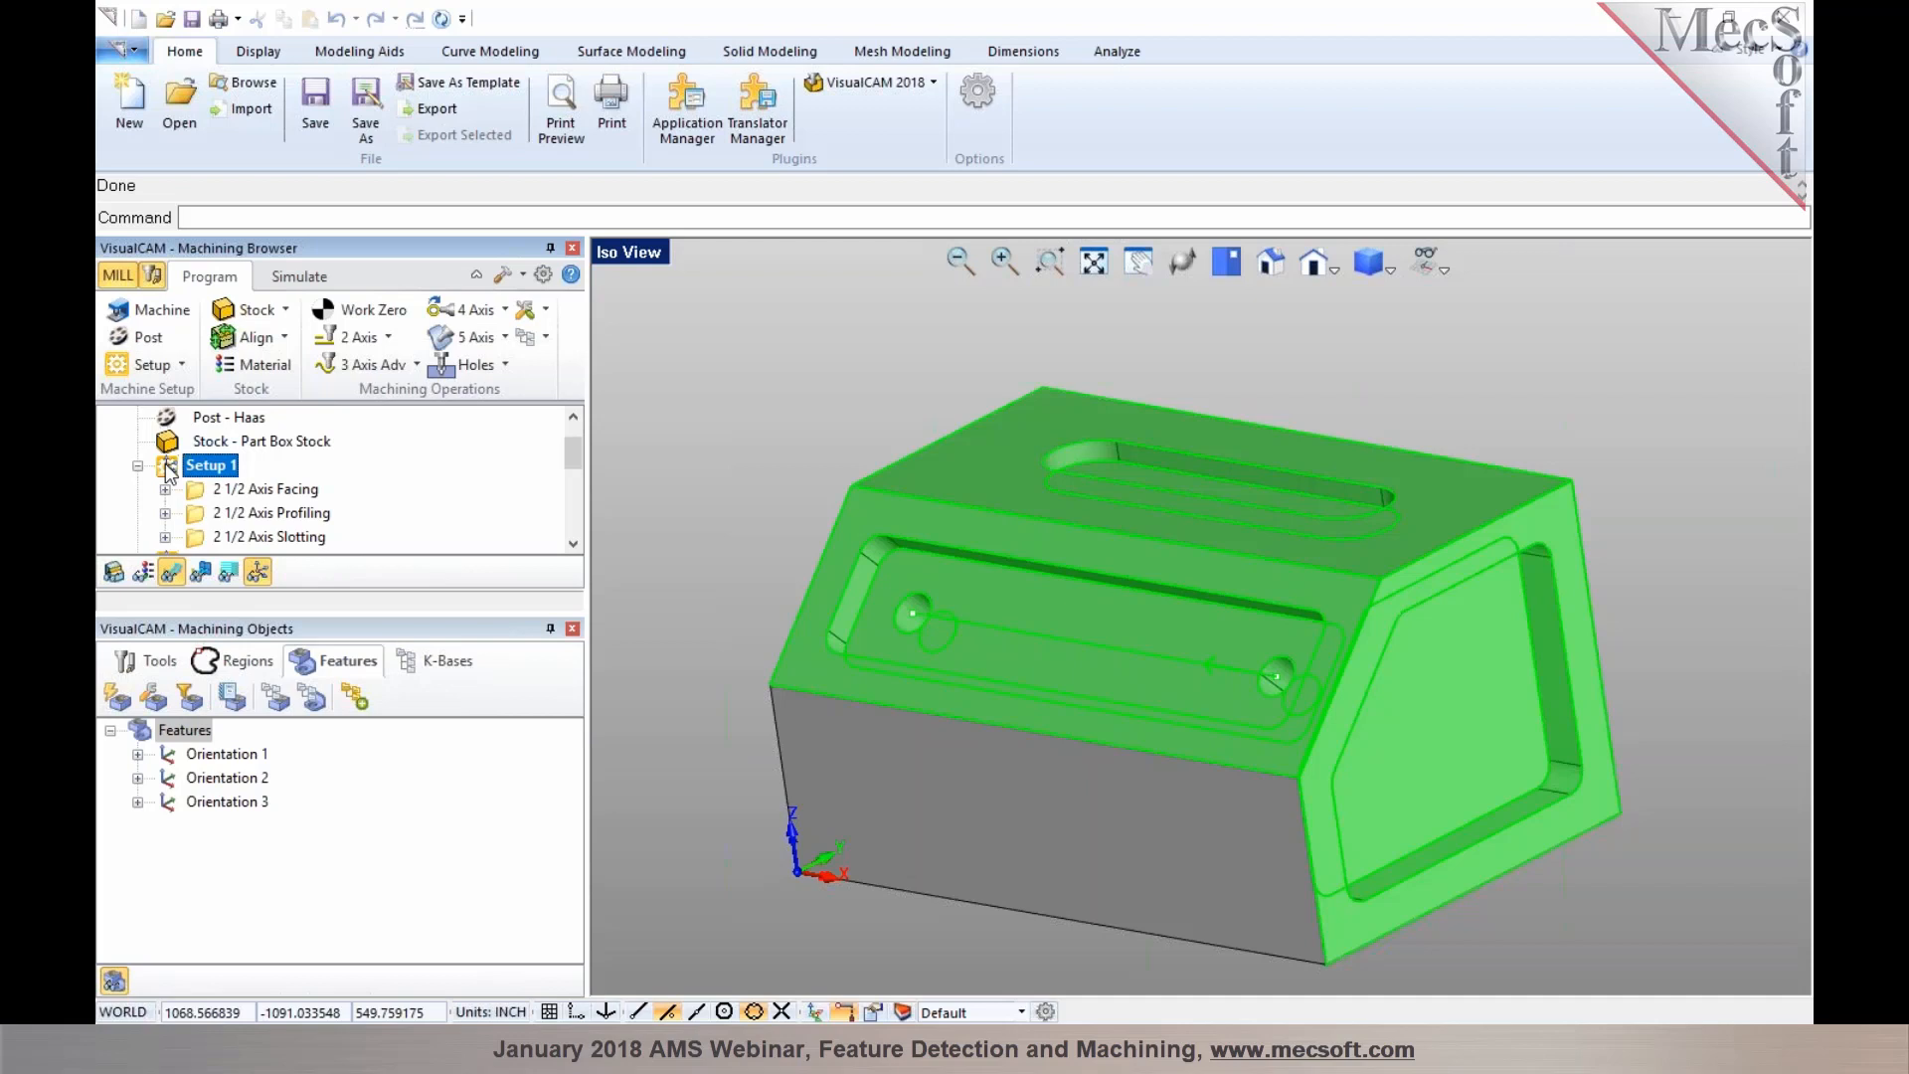
pyautogui.press('Delete')
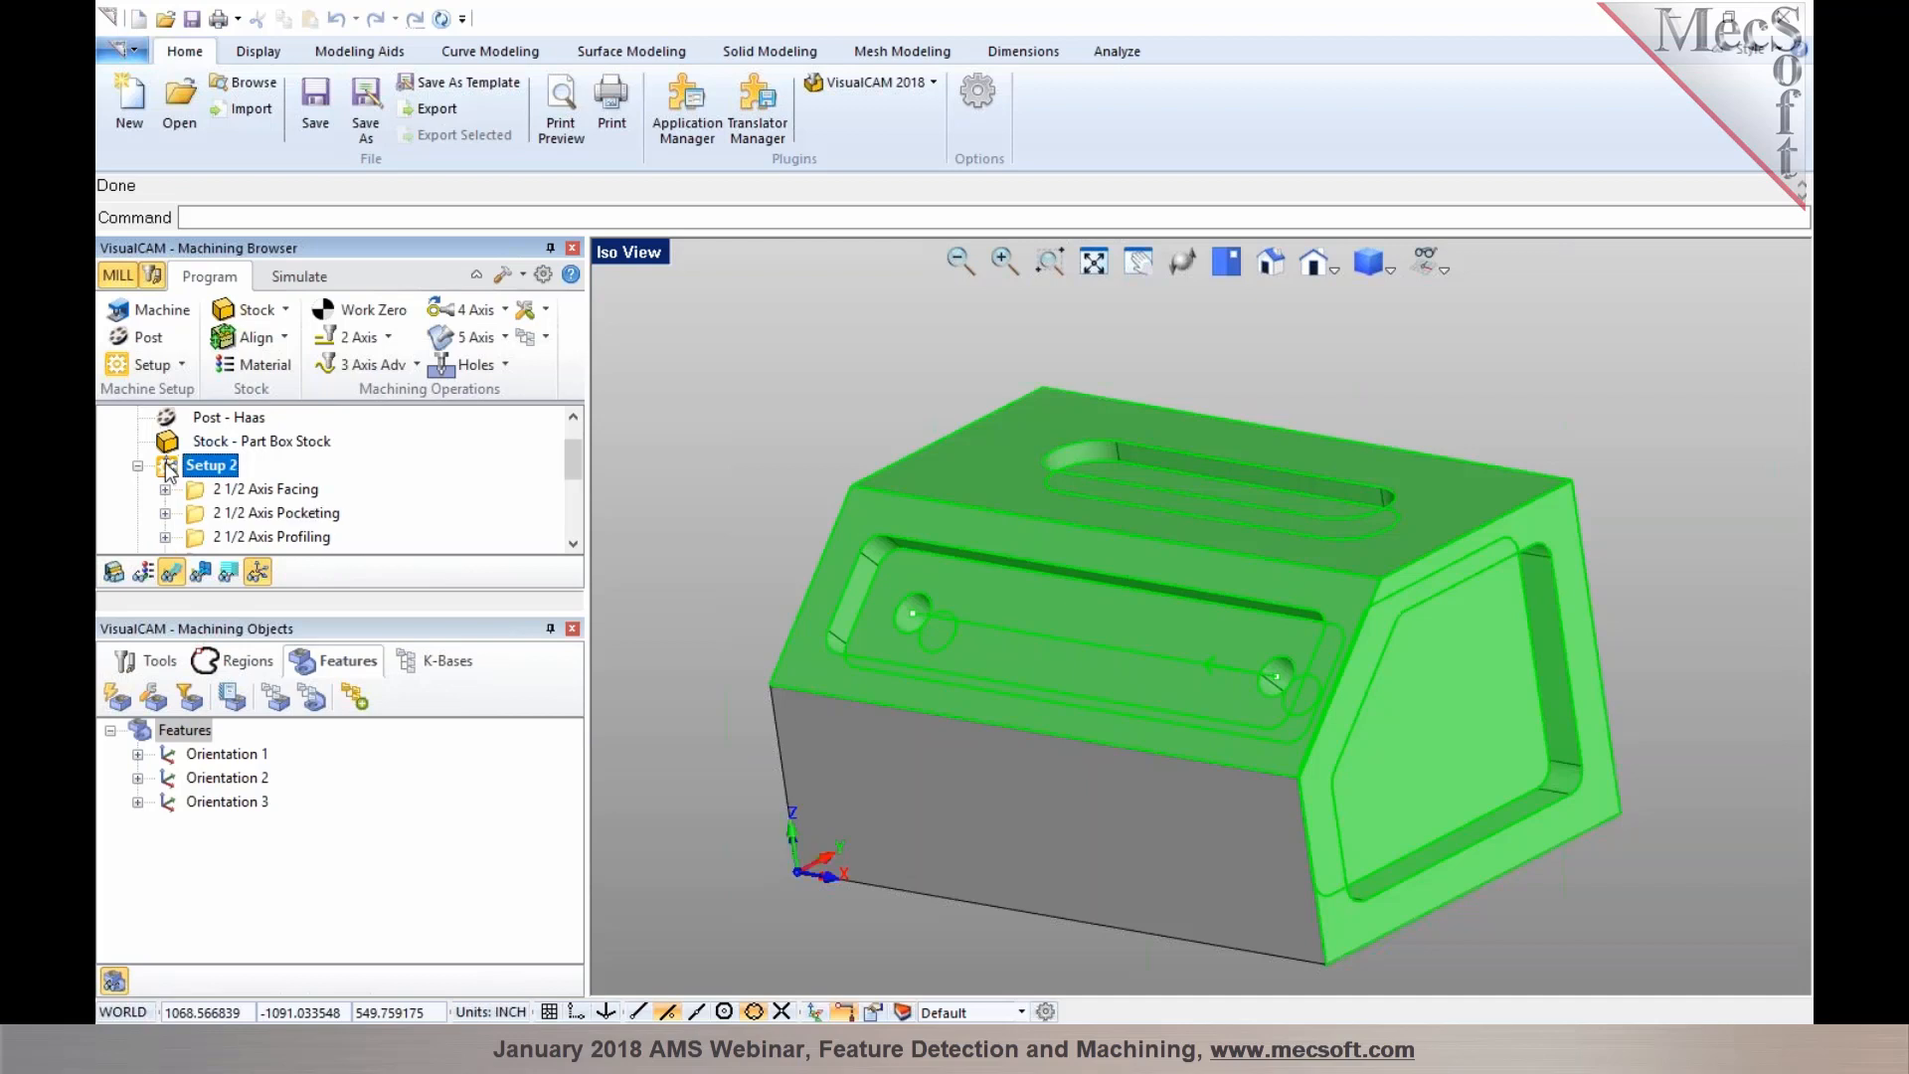
pyautogui.press('Delete')
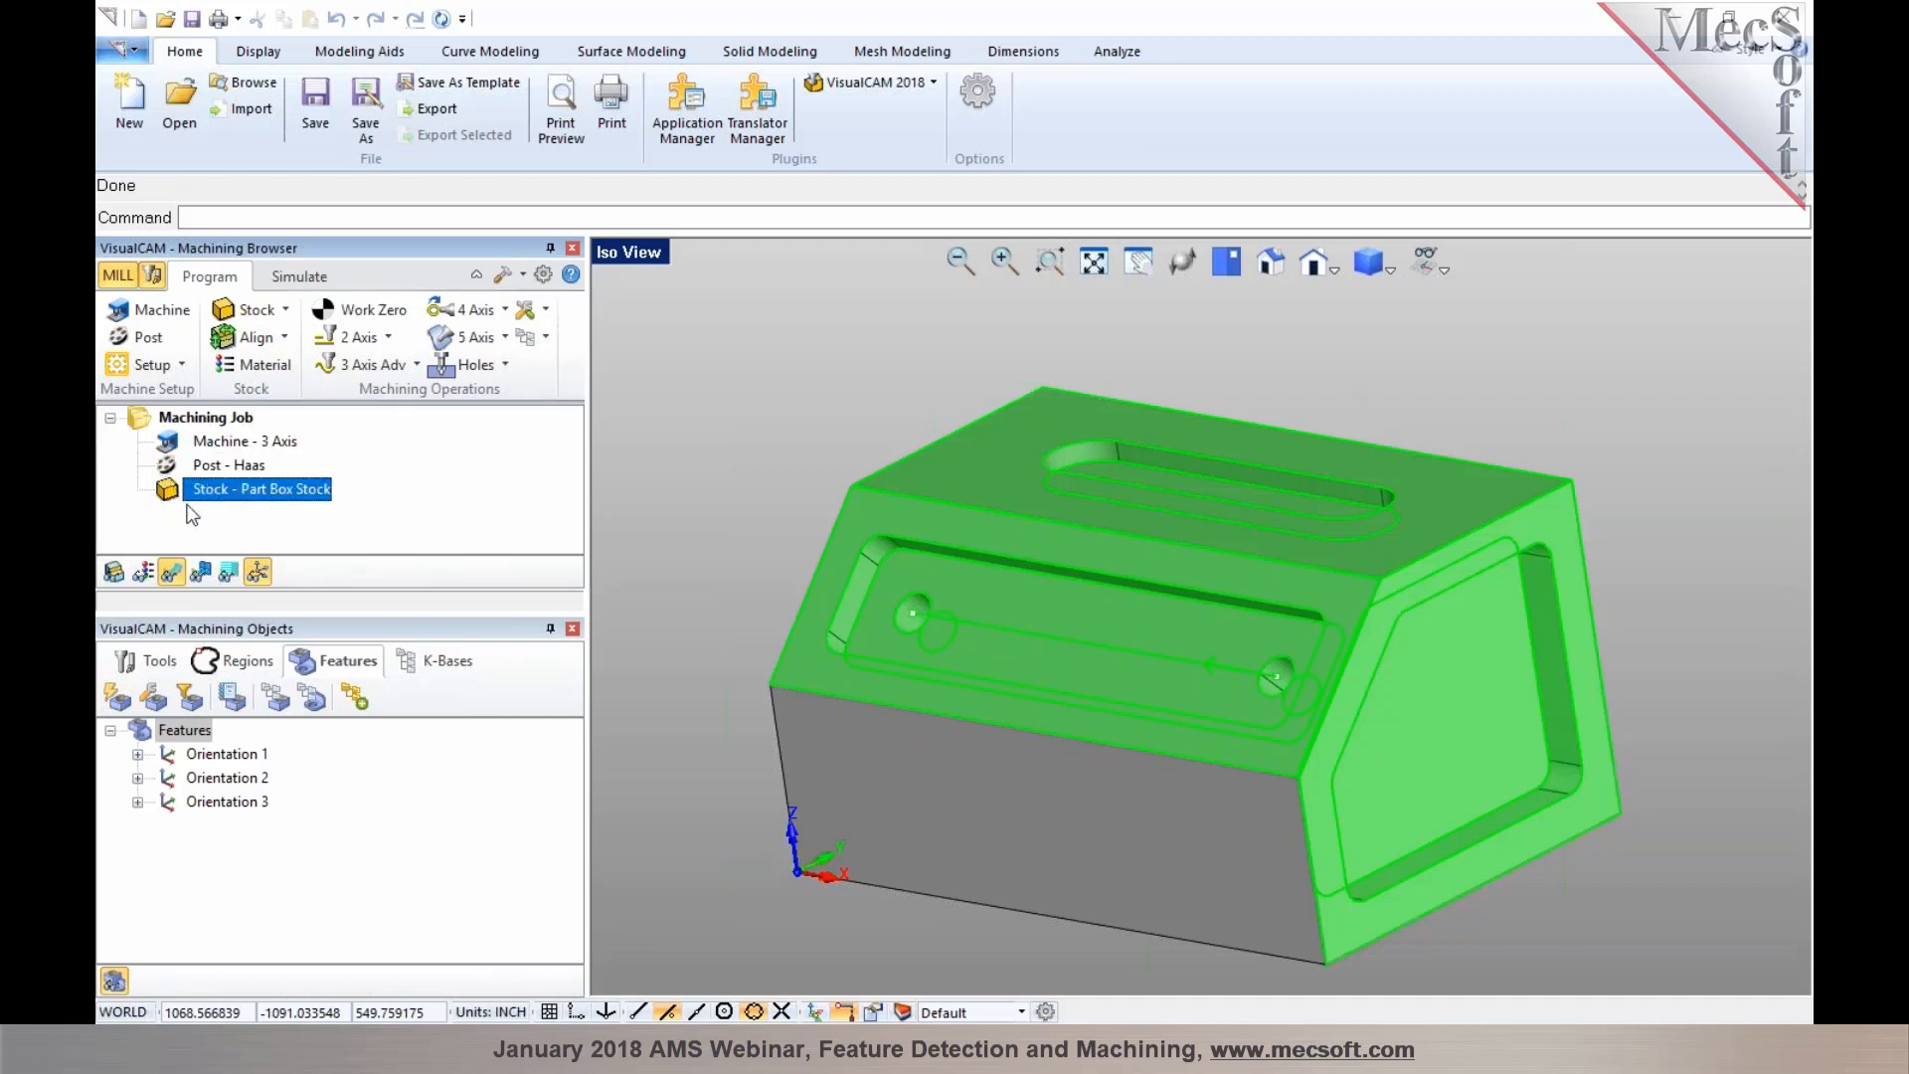
# Create a Facing operation from Planar Face Feature 1 on the top face and generate its toolpath
pyautogui.click(195, 758)
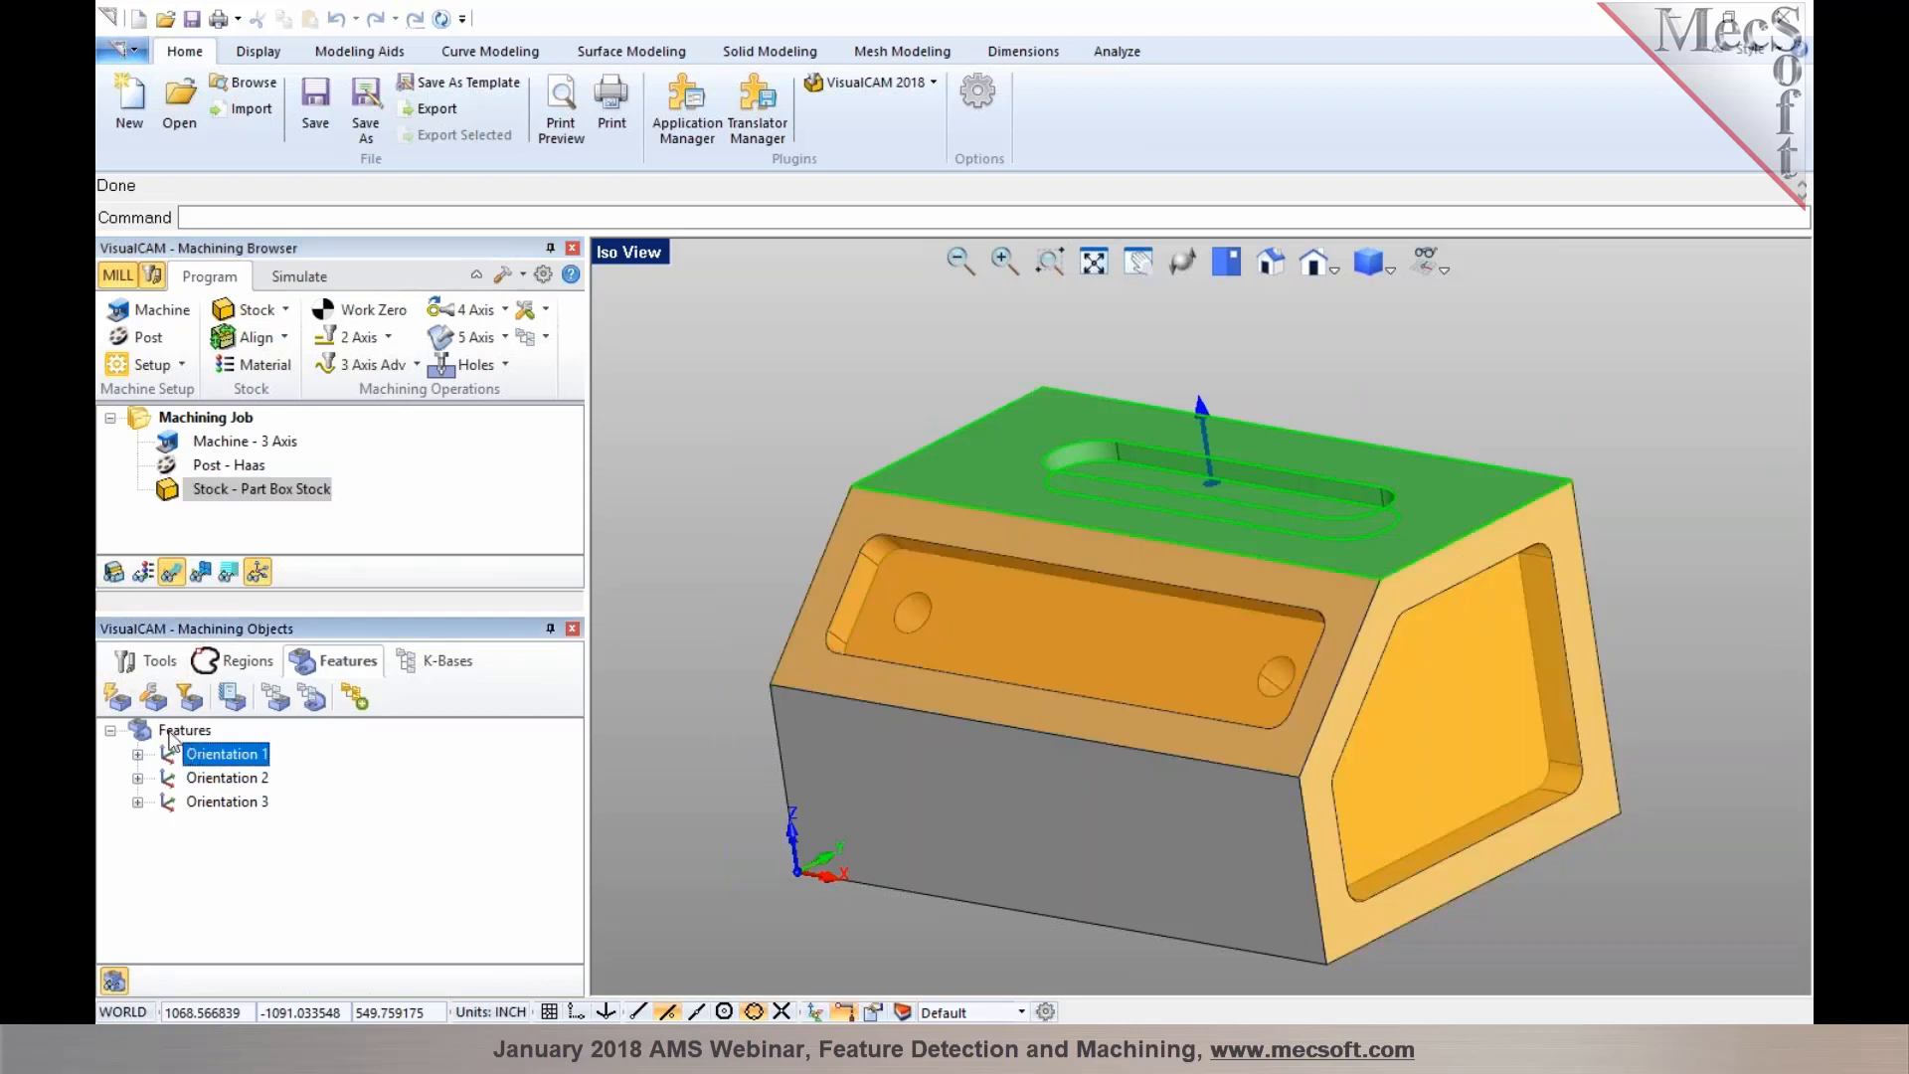
pyautogui.click(171, 733)
pyautogui.click(716, 481)
pyautogui.moveTo(703, 516)
pyautogui.mouseDown(button='middle')
pyautogui.moveTo(731, 531)
pyautogui.moveTo(703, 499)
pyautogui.mouseUp(button='middle')
pyautogui.click(1180, 660)
pyautogui.moveTo(1181, 662); pyautogui.dragTo(1091, 612, button='middle')
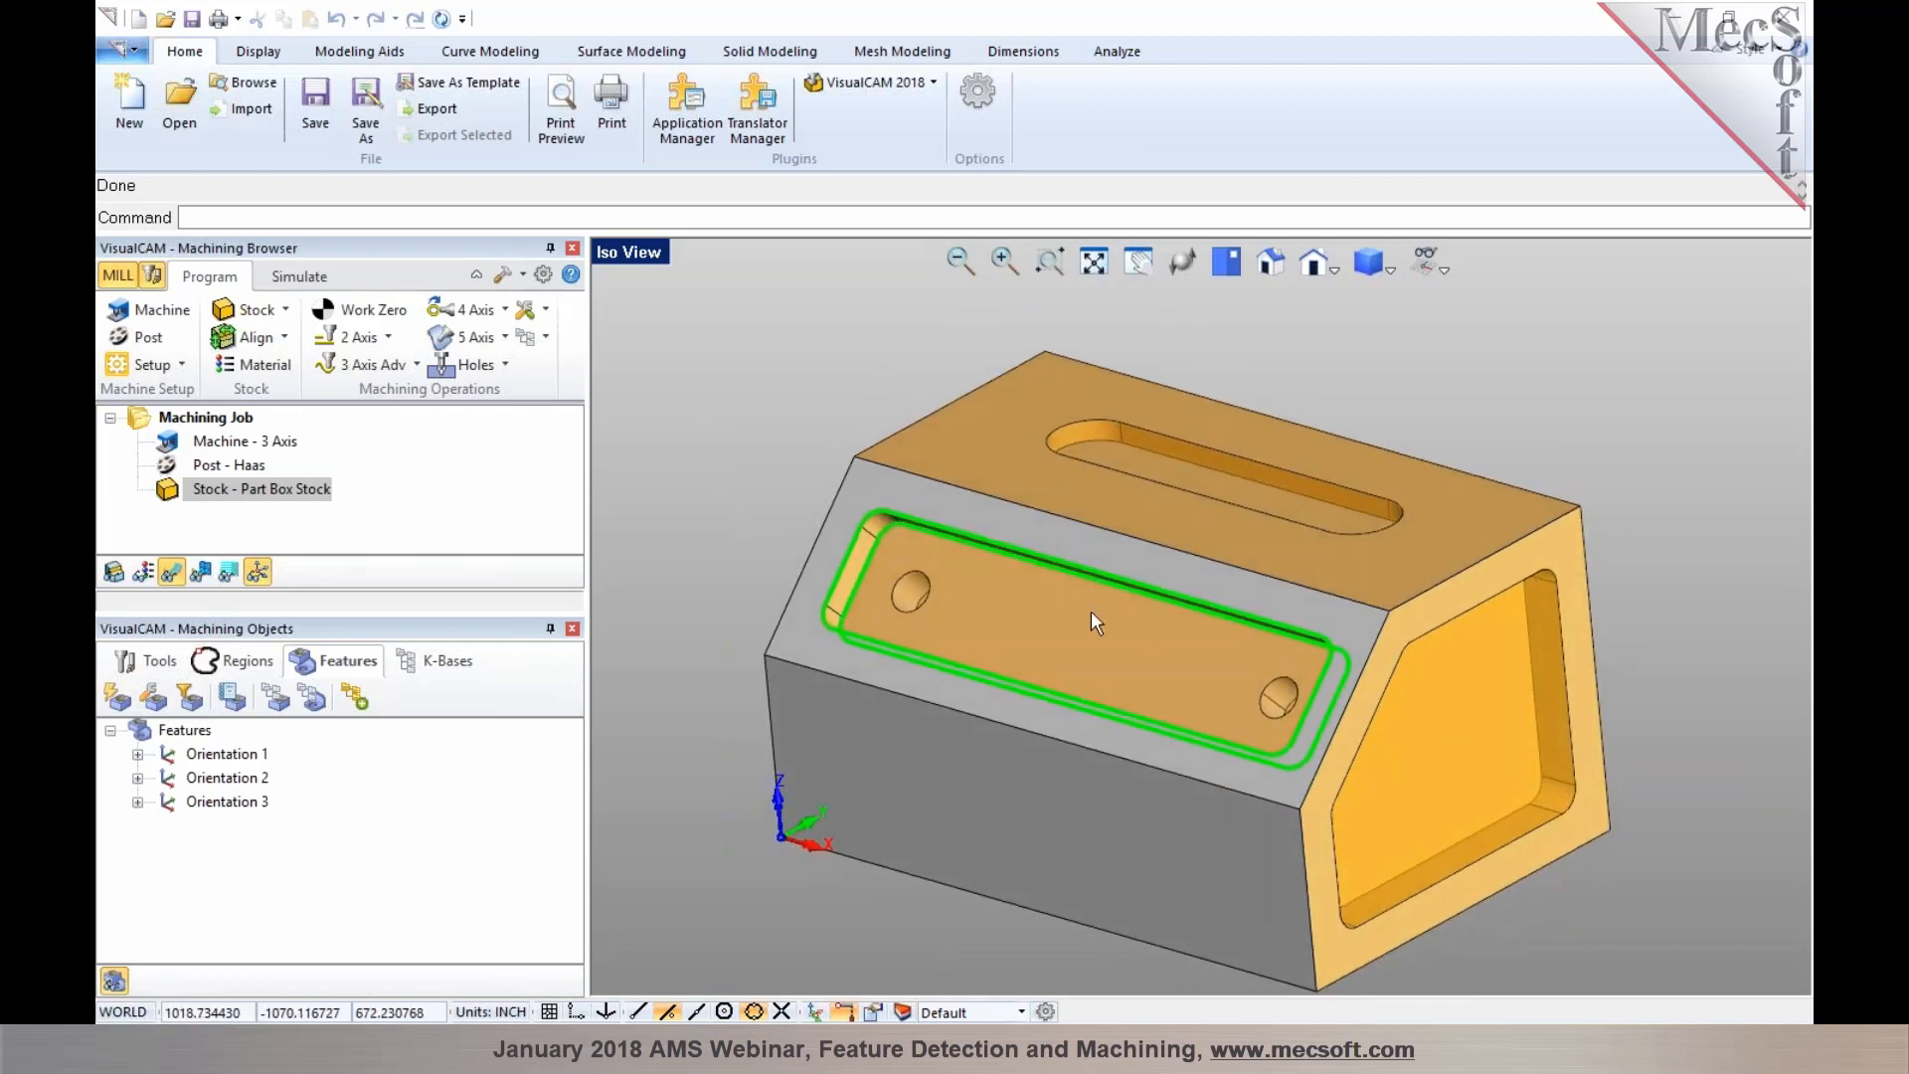
pyautogui.rightClick(978, 435)
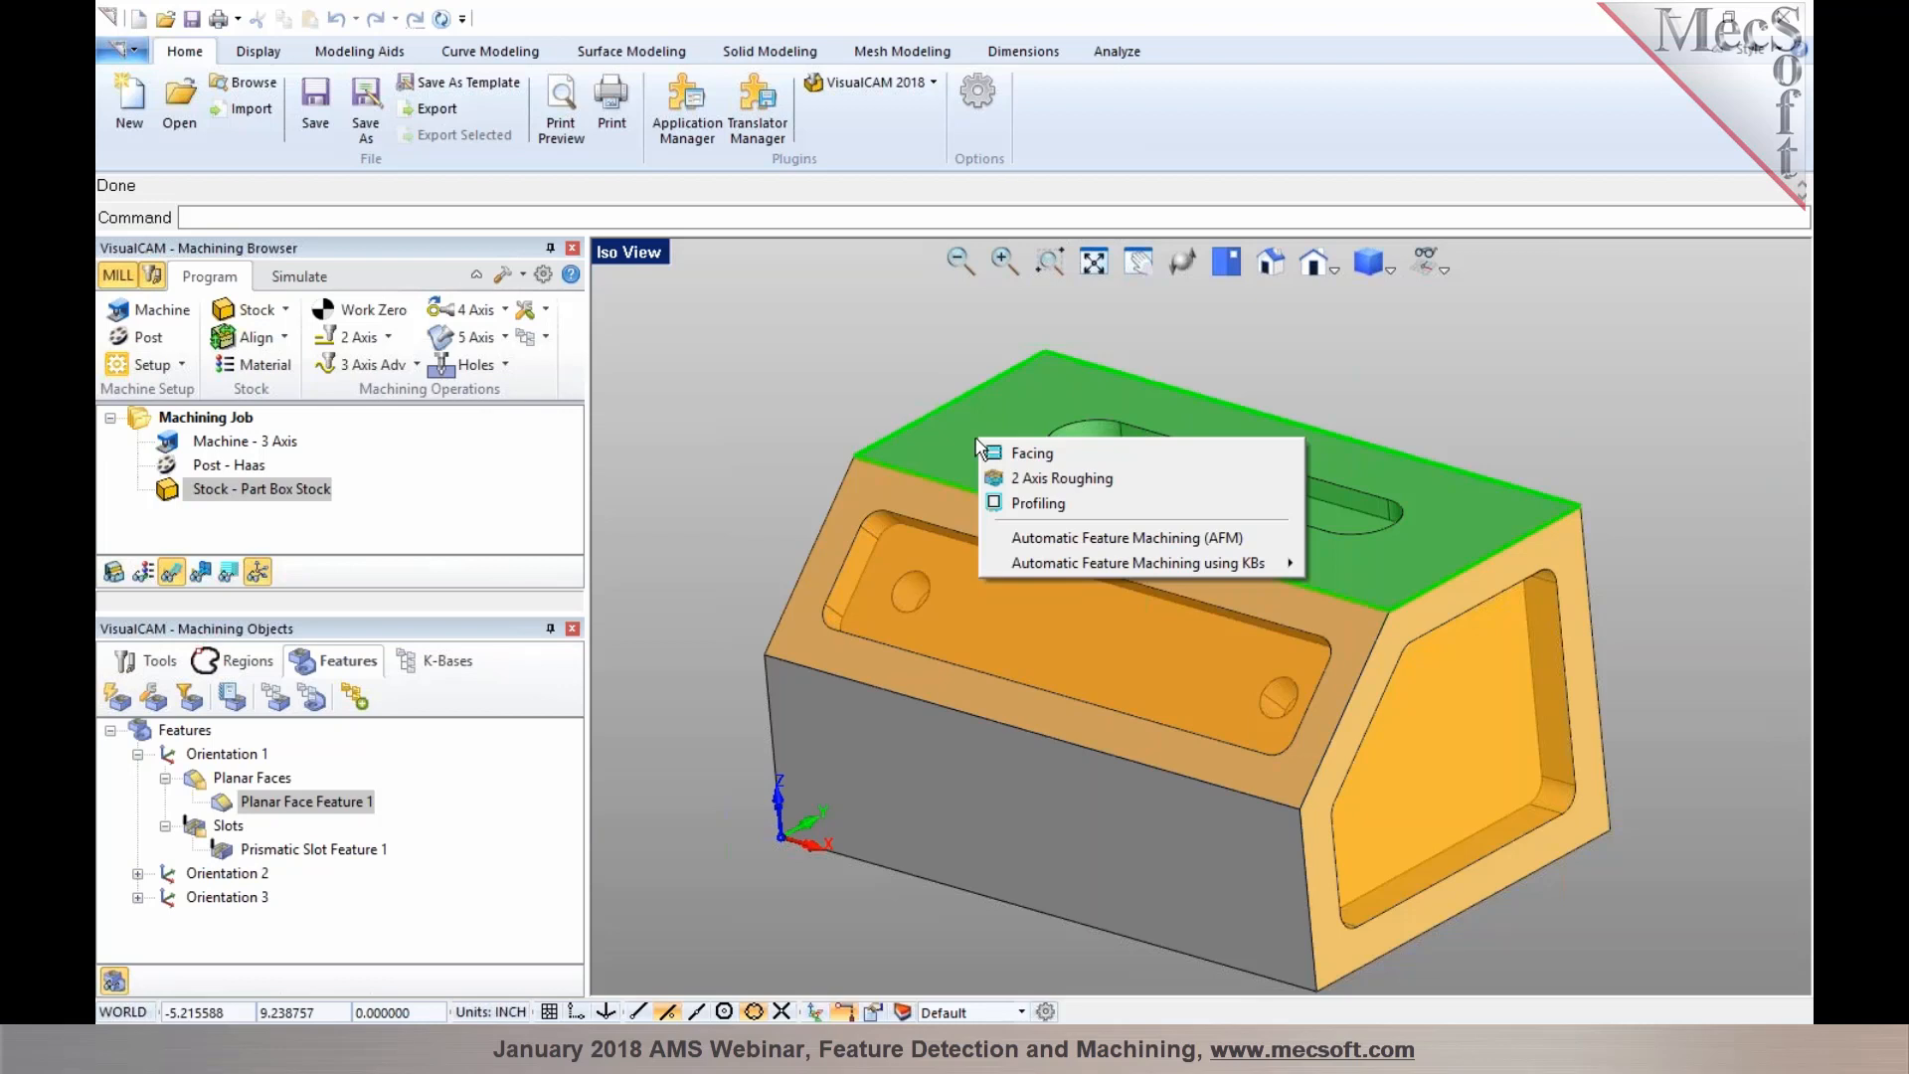
pyautogui.click(1014, 452)
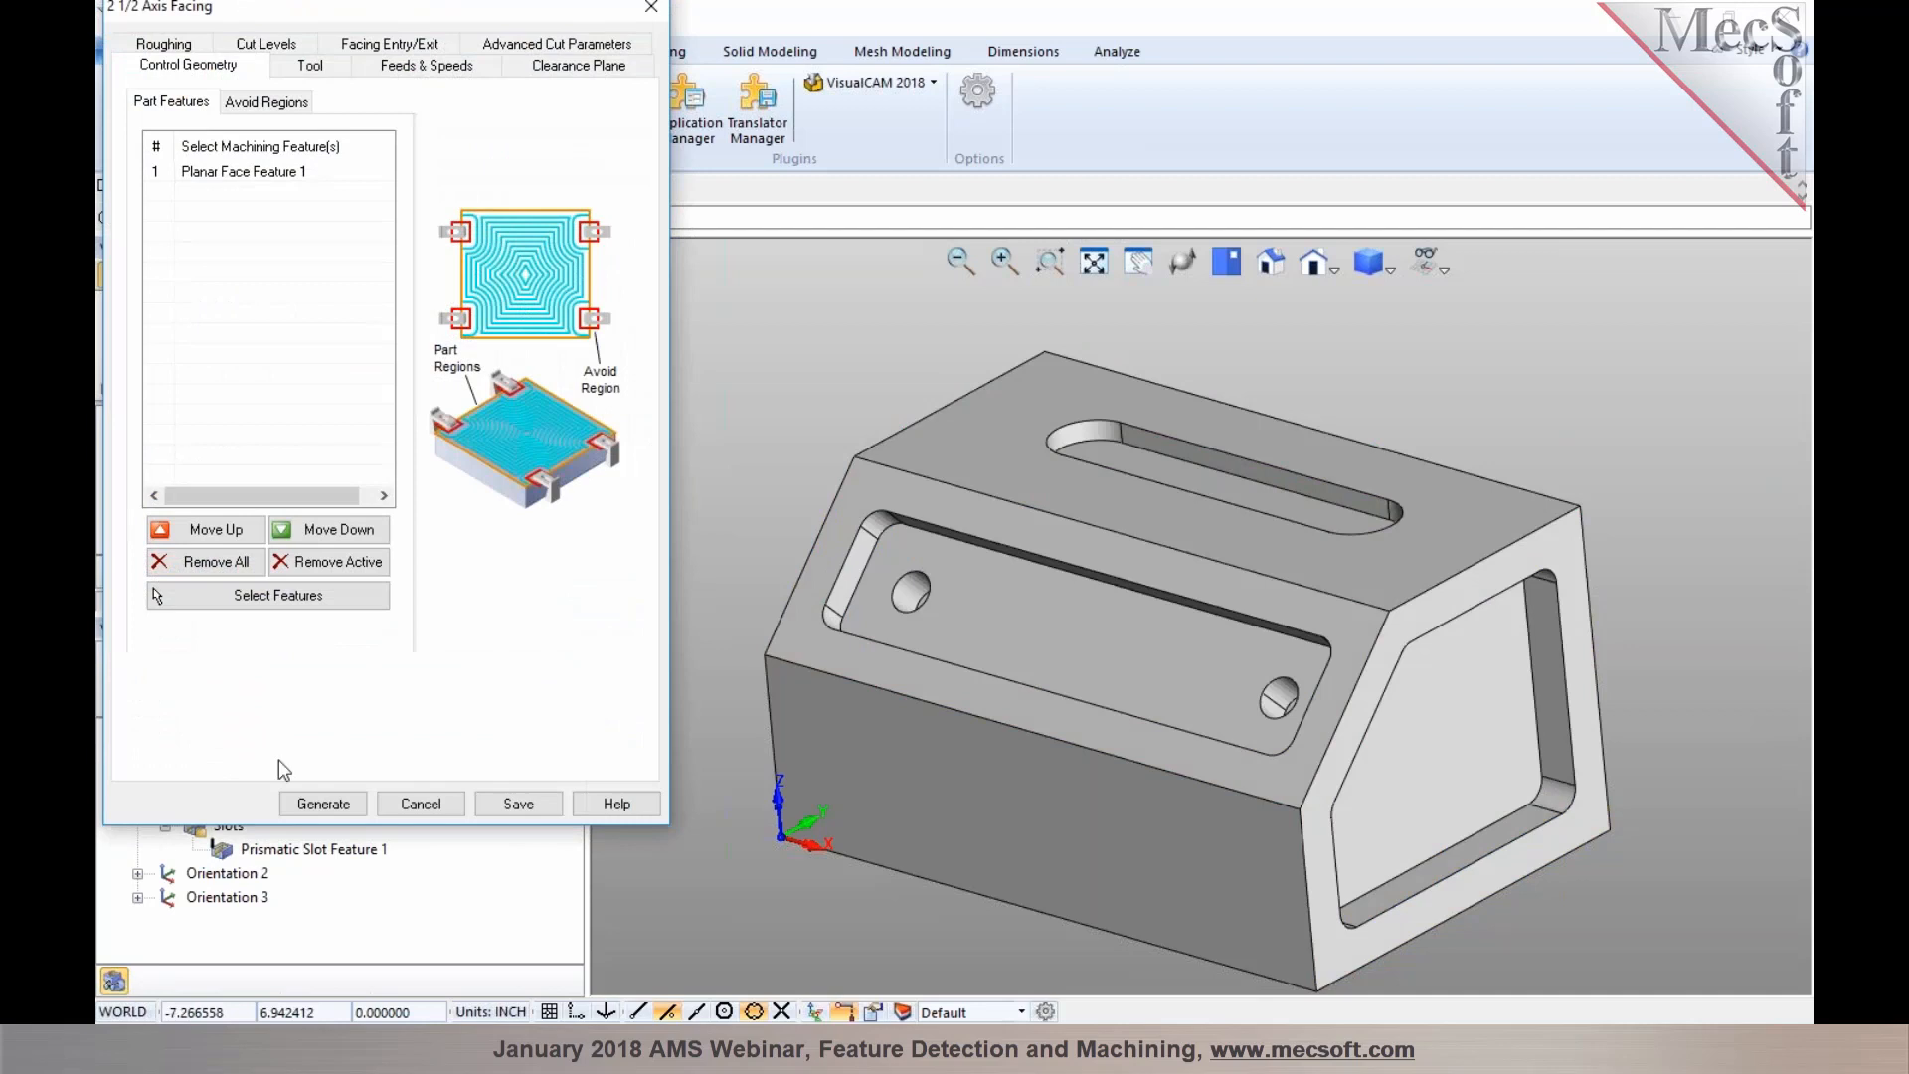
pyautogui.click(325, 804)
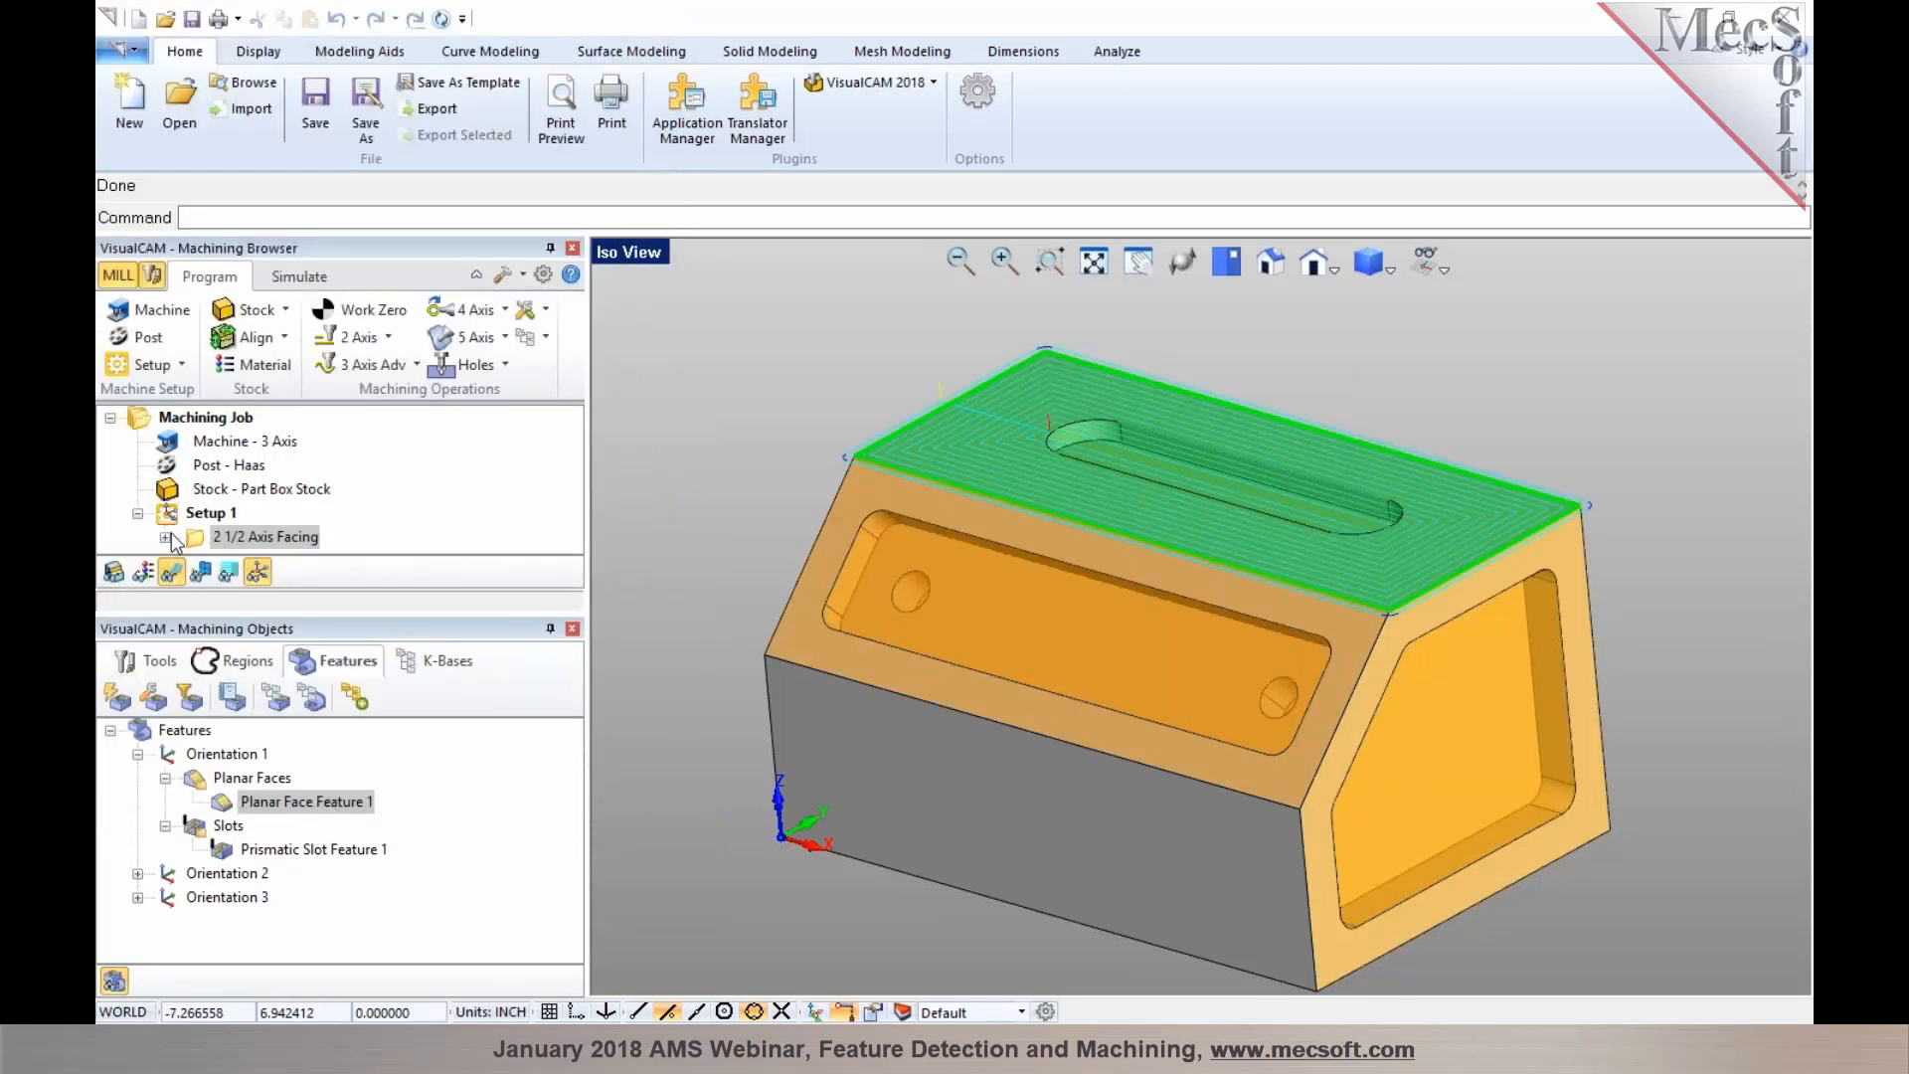
# Create a Slotting operation from Prismatic Slot Feature 1, check its cut levels, and generate the toolpath
pyautogui.click(1133, 440)
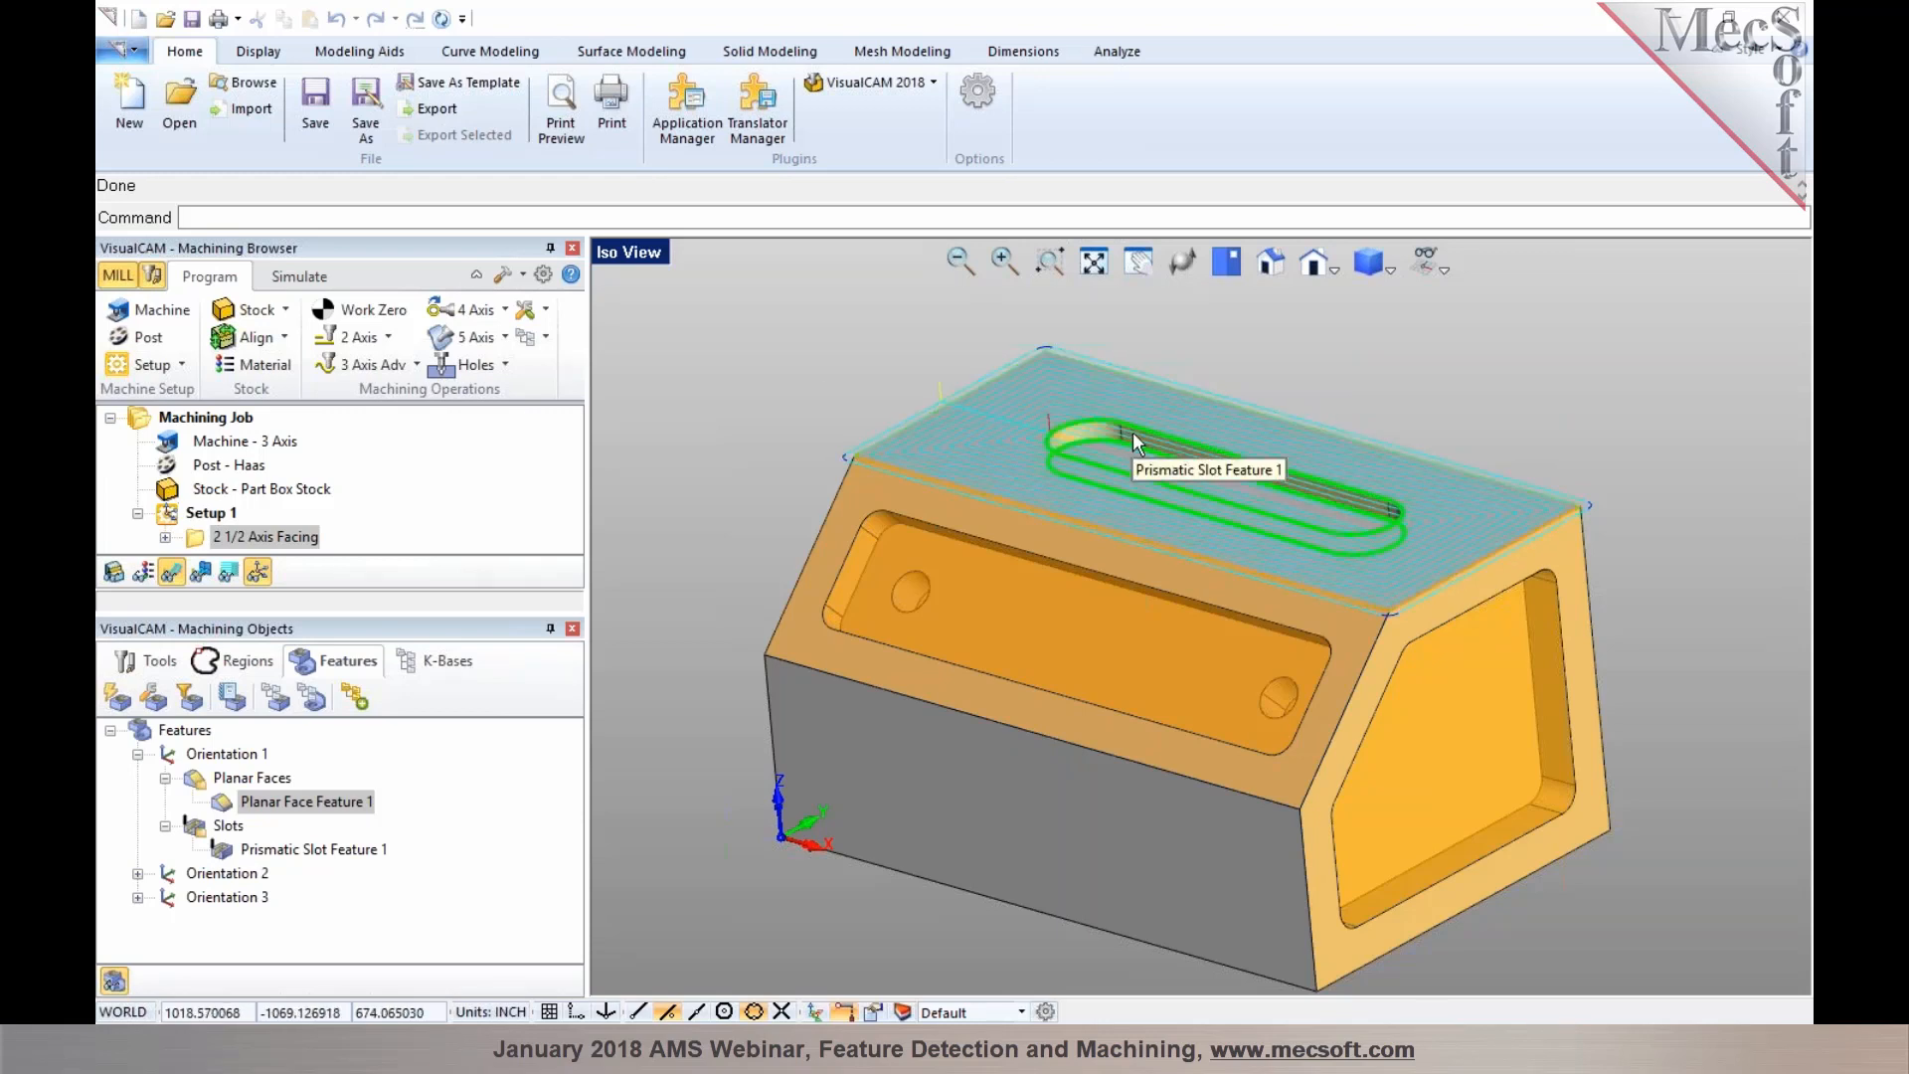
pyautogui.scroll(5, 1131, 437)
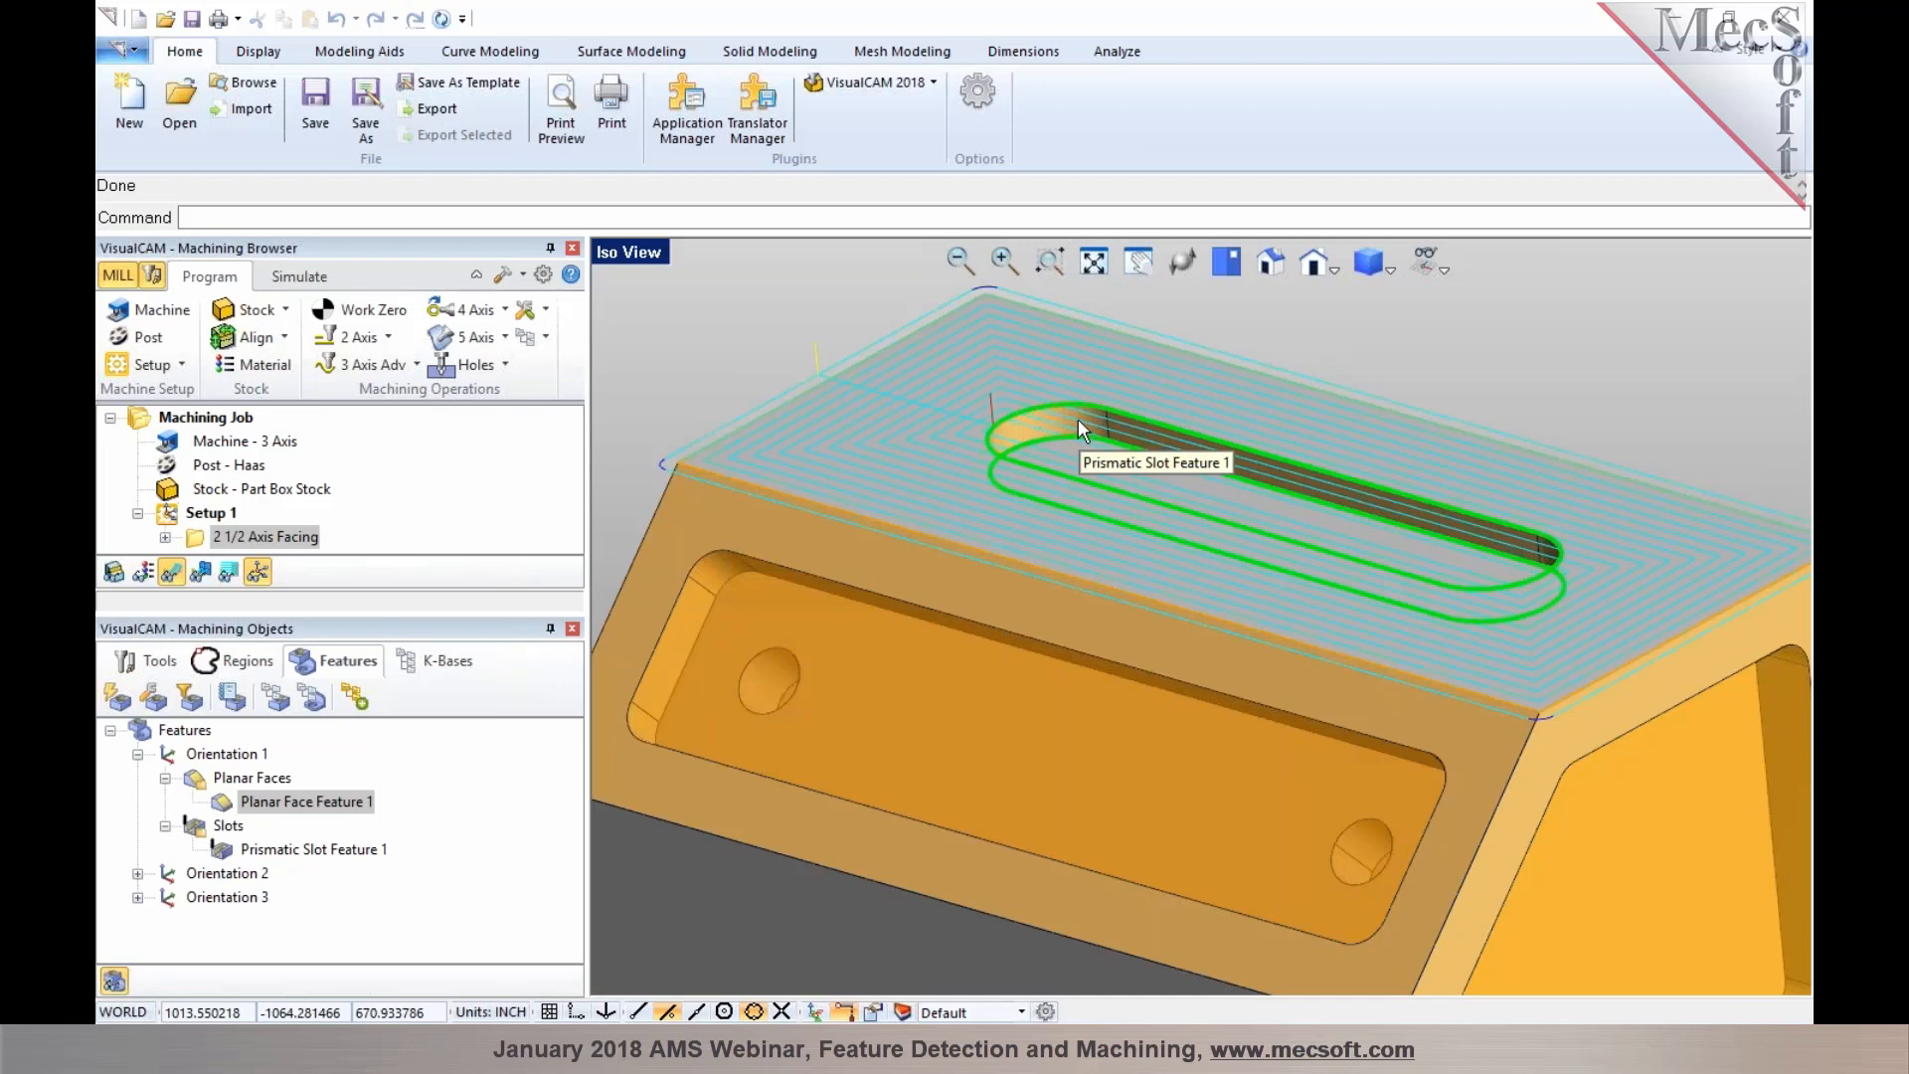
pyautogui.rightClick(1076, 420)
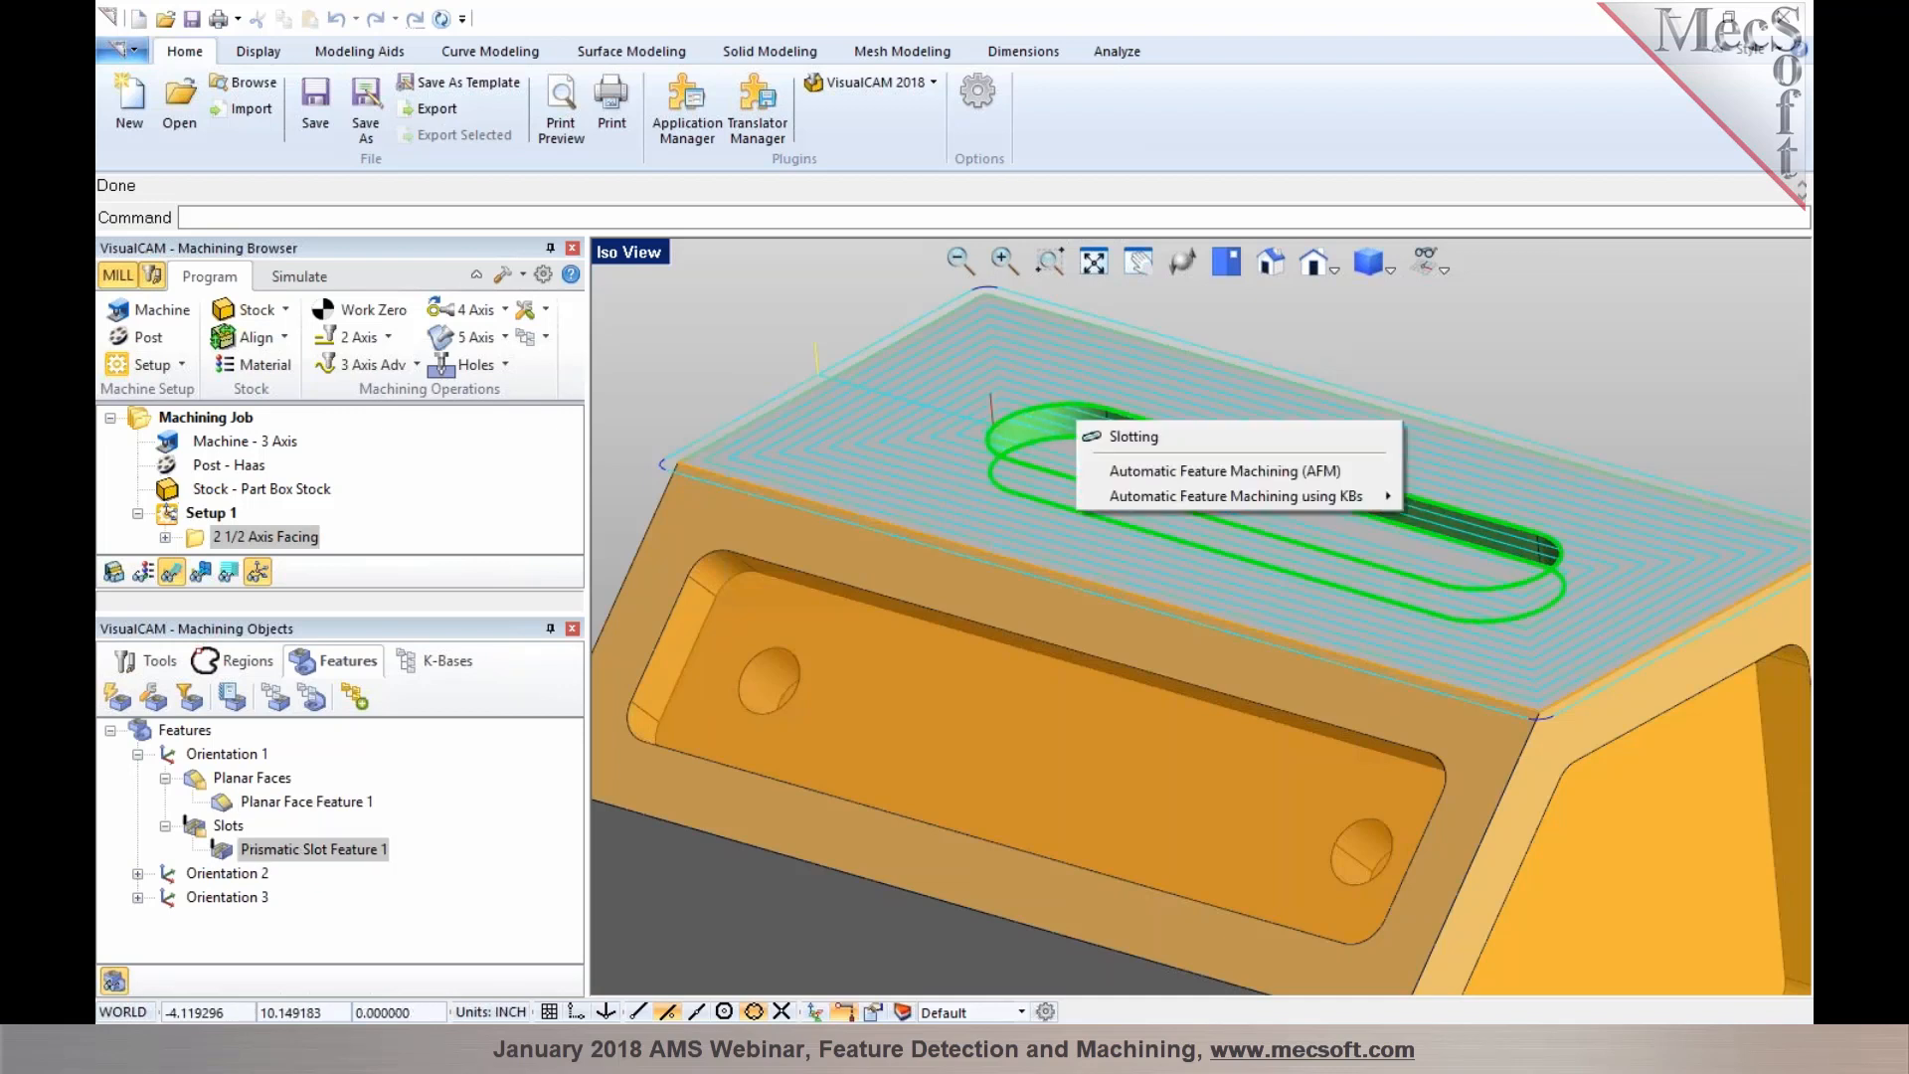
pyautogui.click(1090, 441)
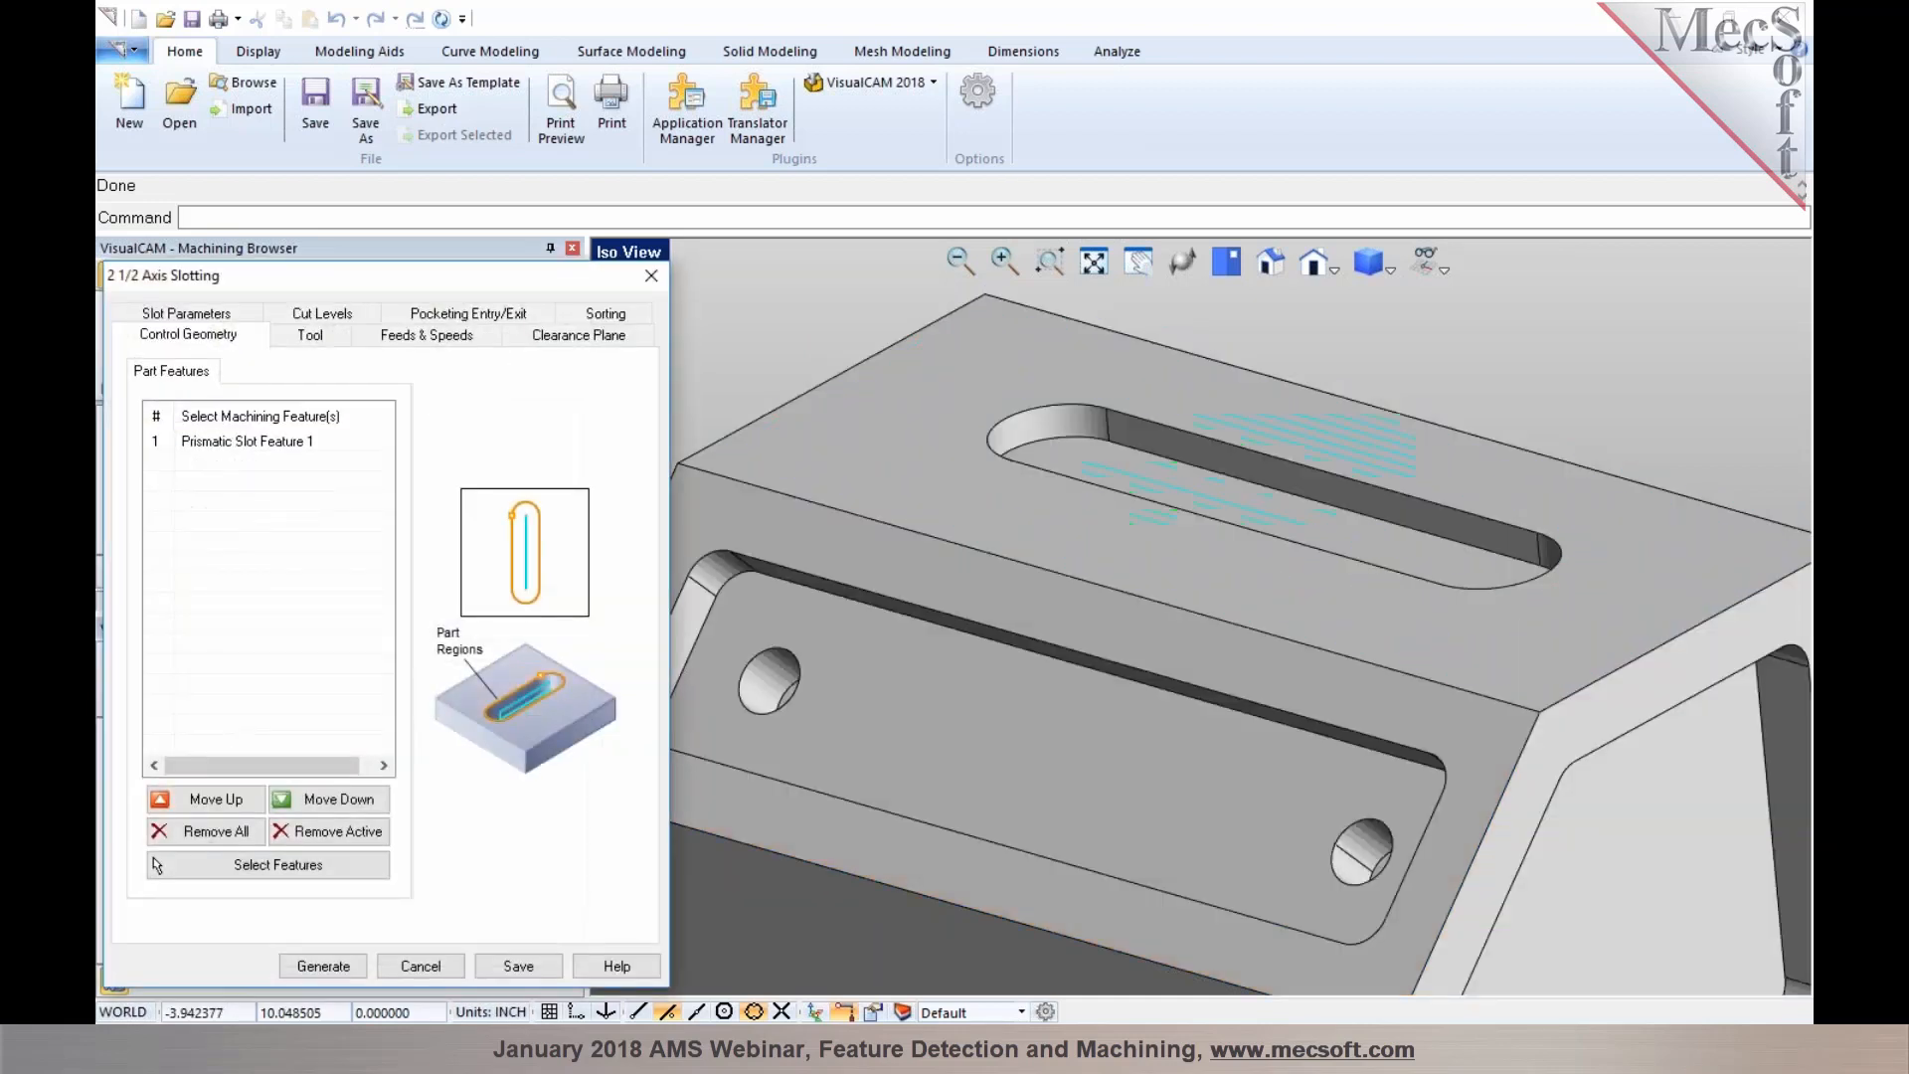
pyautogui.click(193, 444)
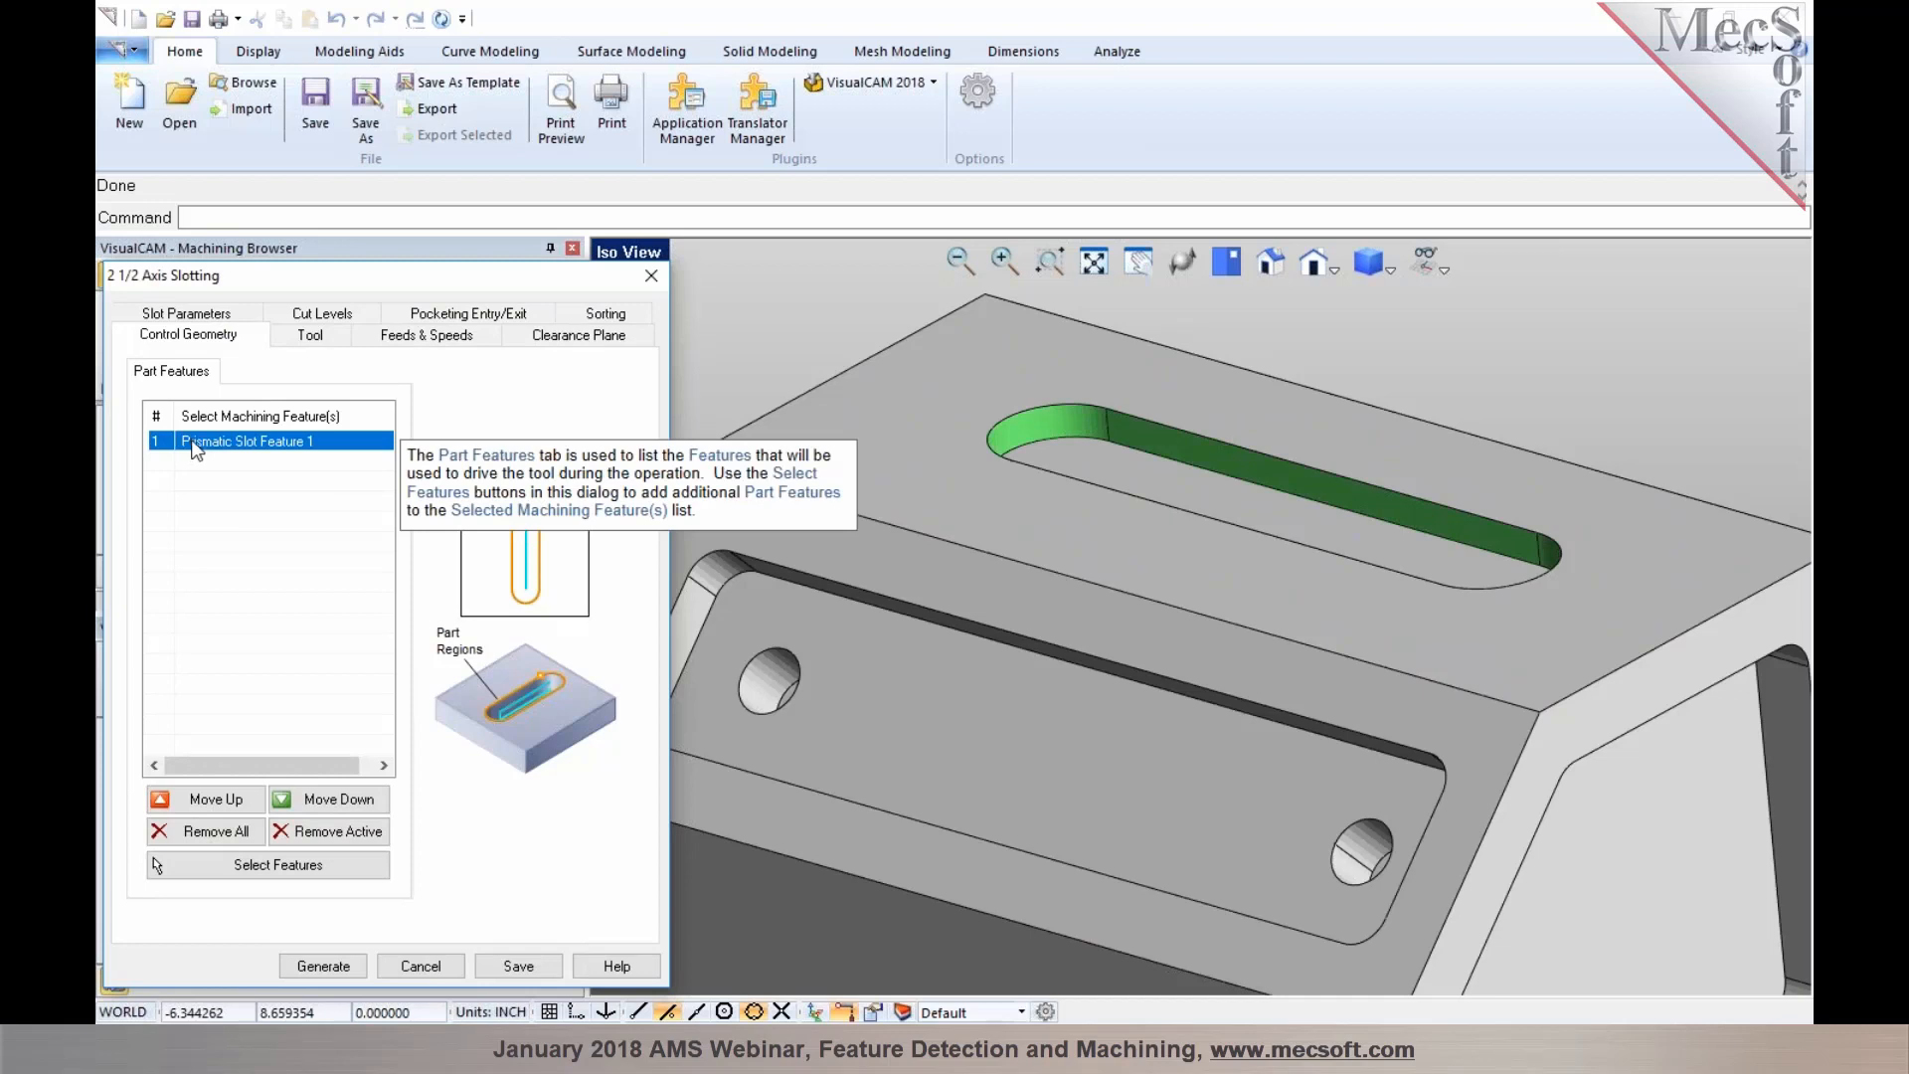
pyautogui.click(230, 318)
pyautogui.click(318, 336)
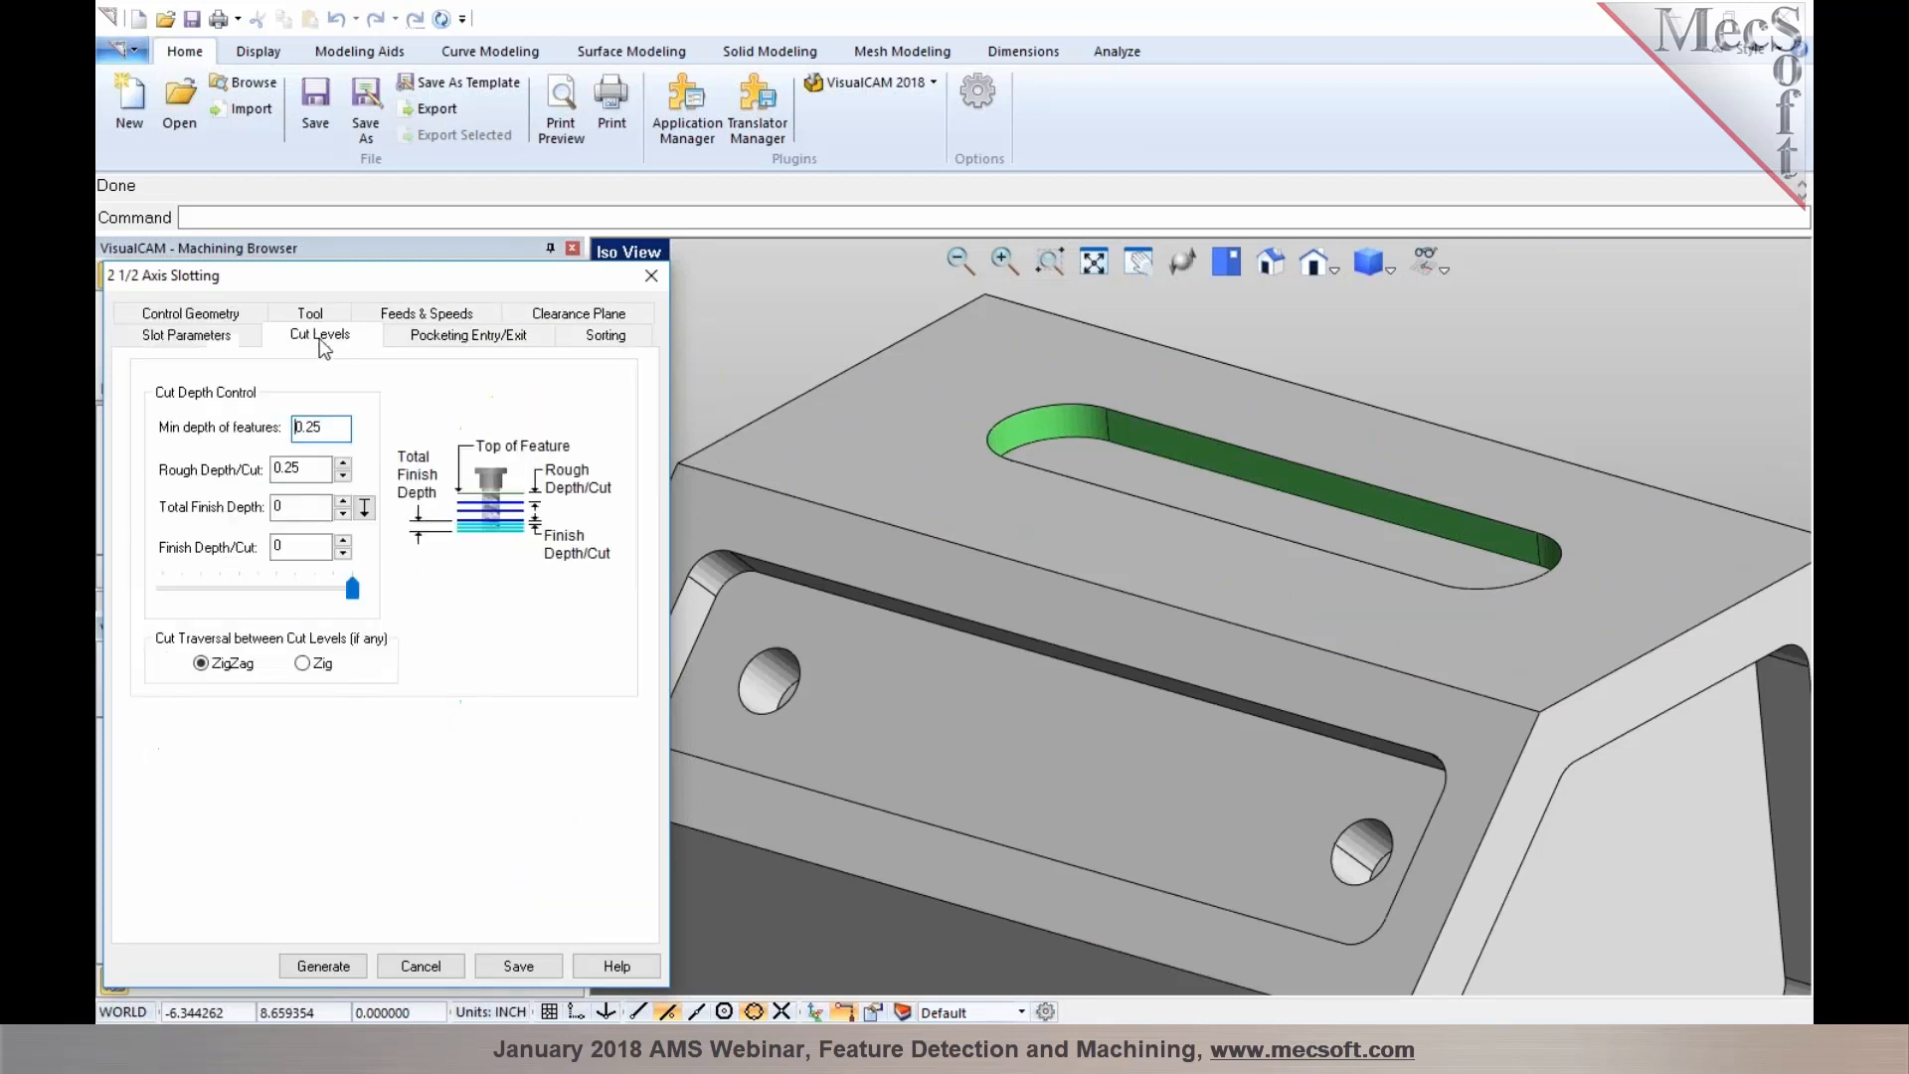
pyautogui.moveTo(298, 471)
pyautogui.moveTo(334, 429)
pyautogui.click(323, 966)
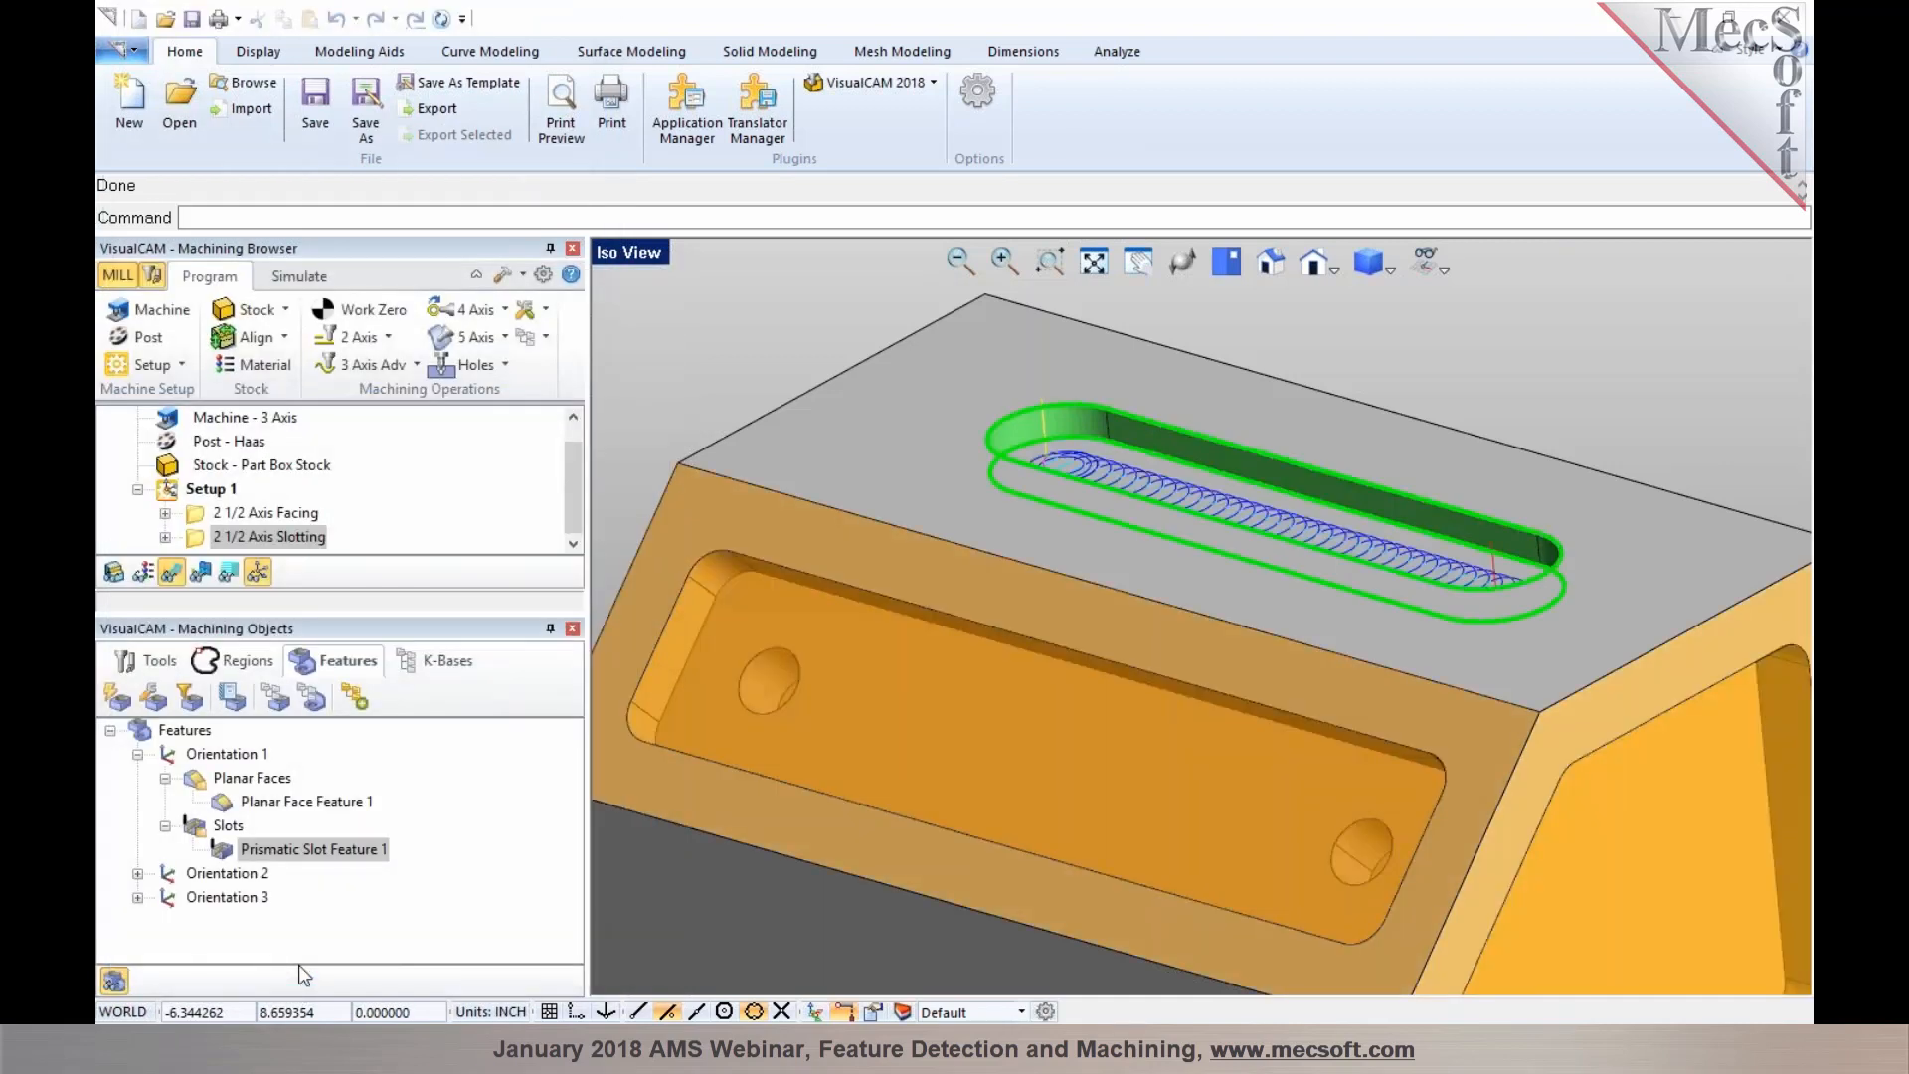
# Create a Pocketing operation from Prismatic Pocket Feature 1 on the angled end face, check its cut levels, and generate the toolpath
pyautogui.scroll(1, 767, 713)
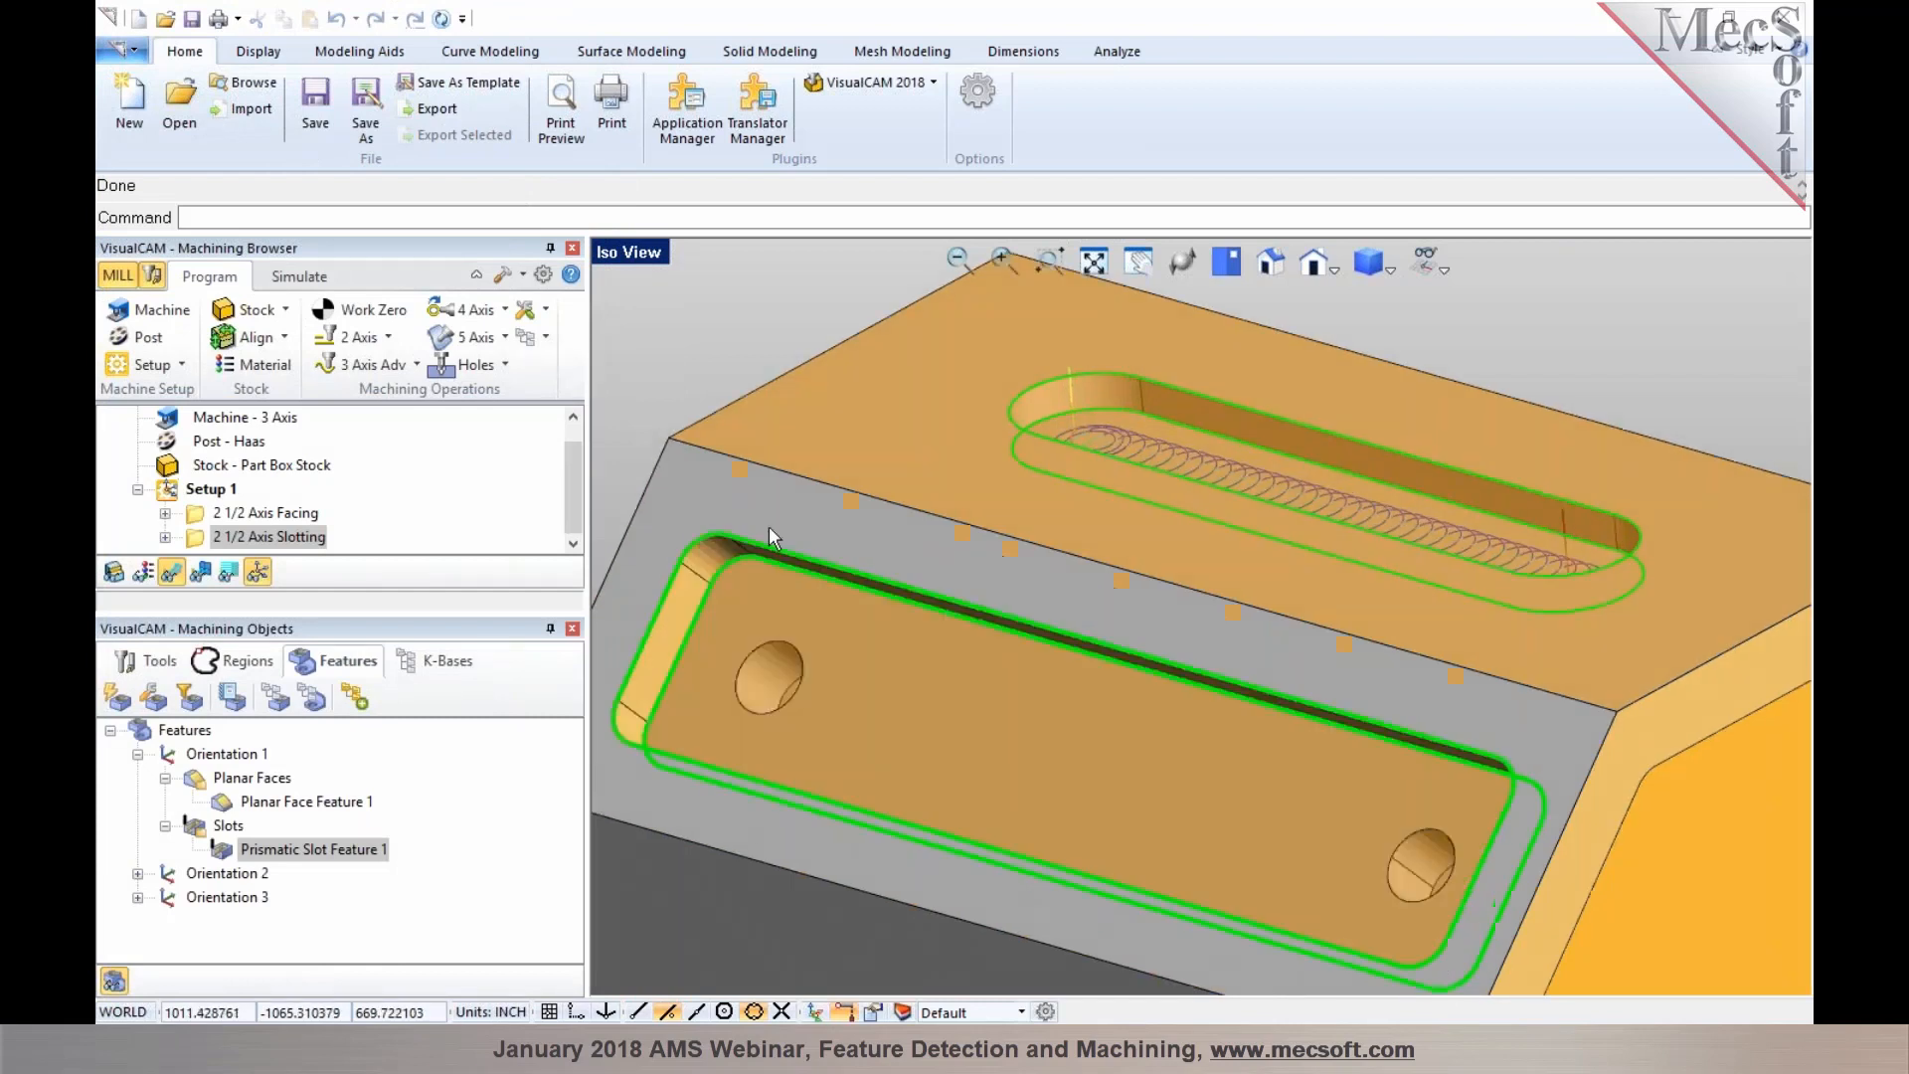
pyautogui.scroll(-3, 794, 363)
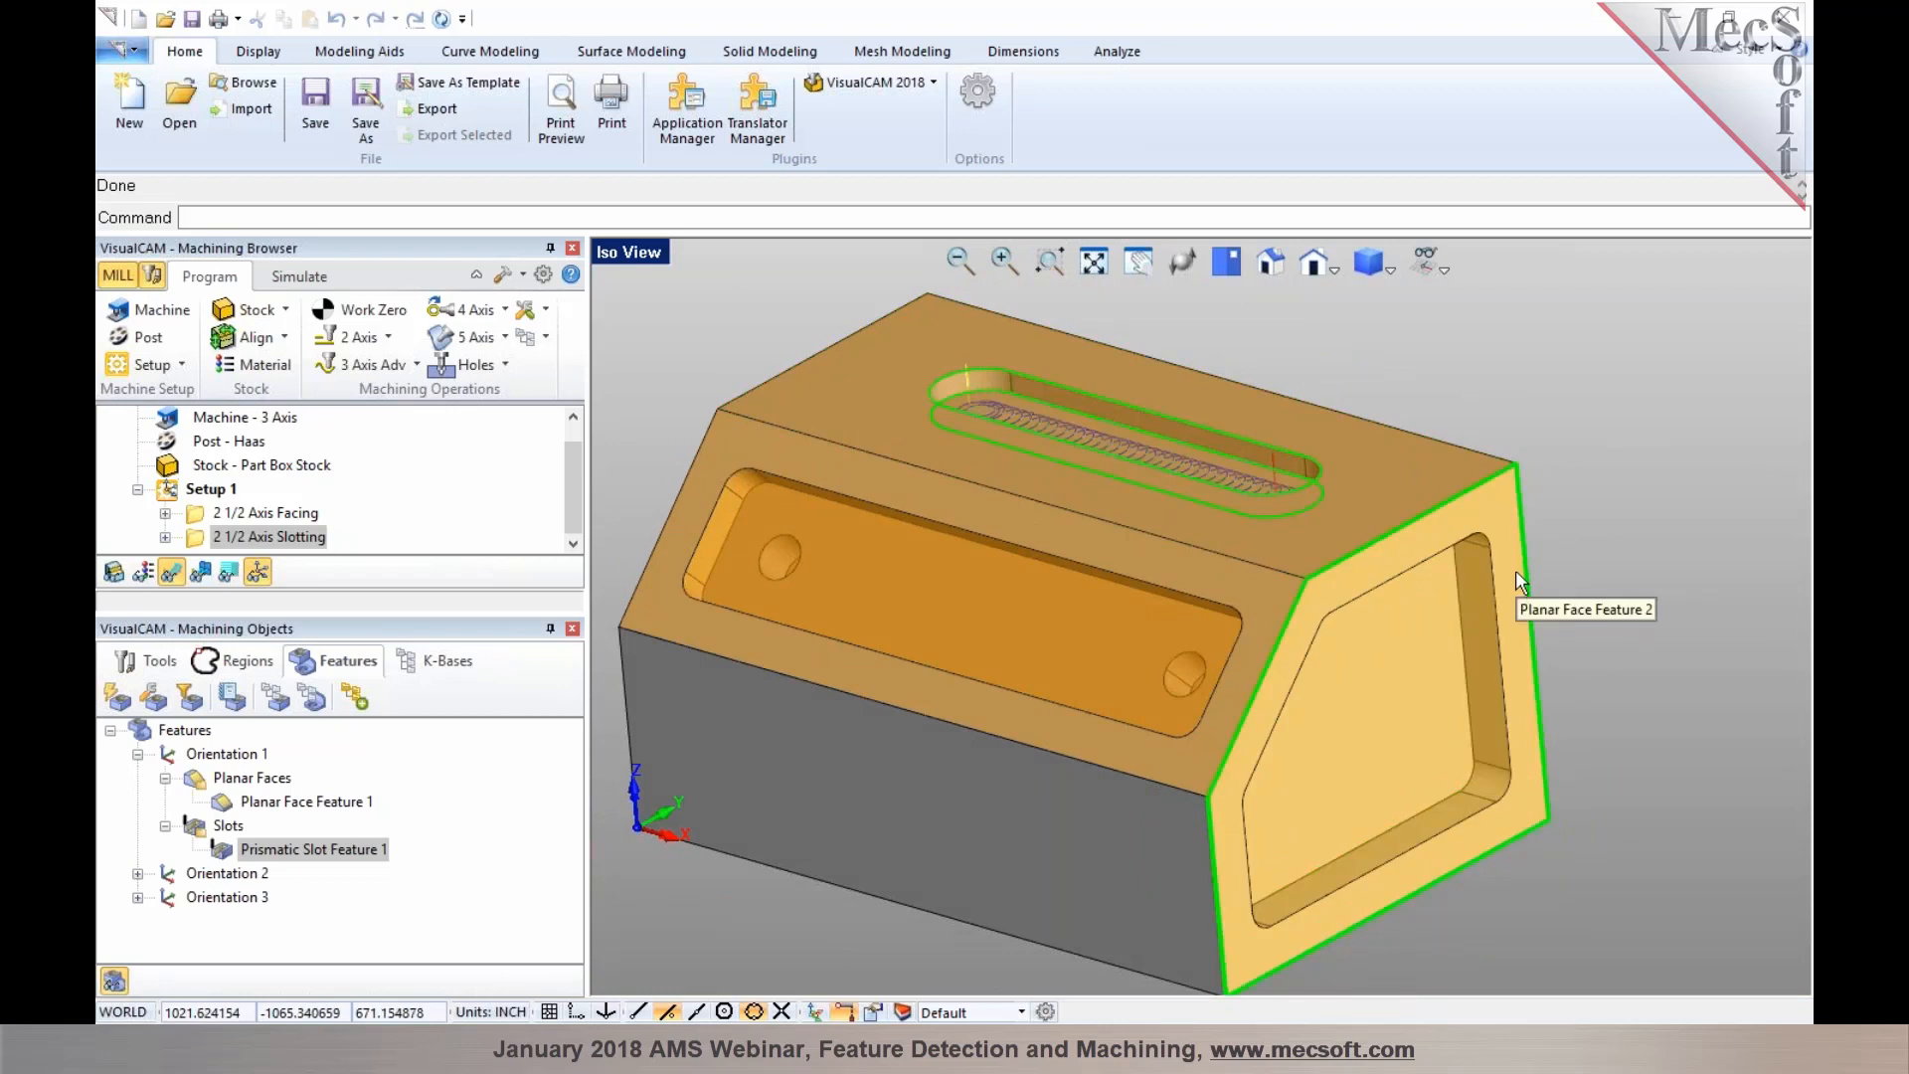
pyautogui.rightClick(1466, 609)
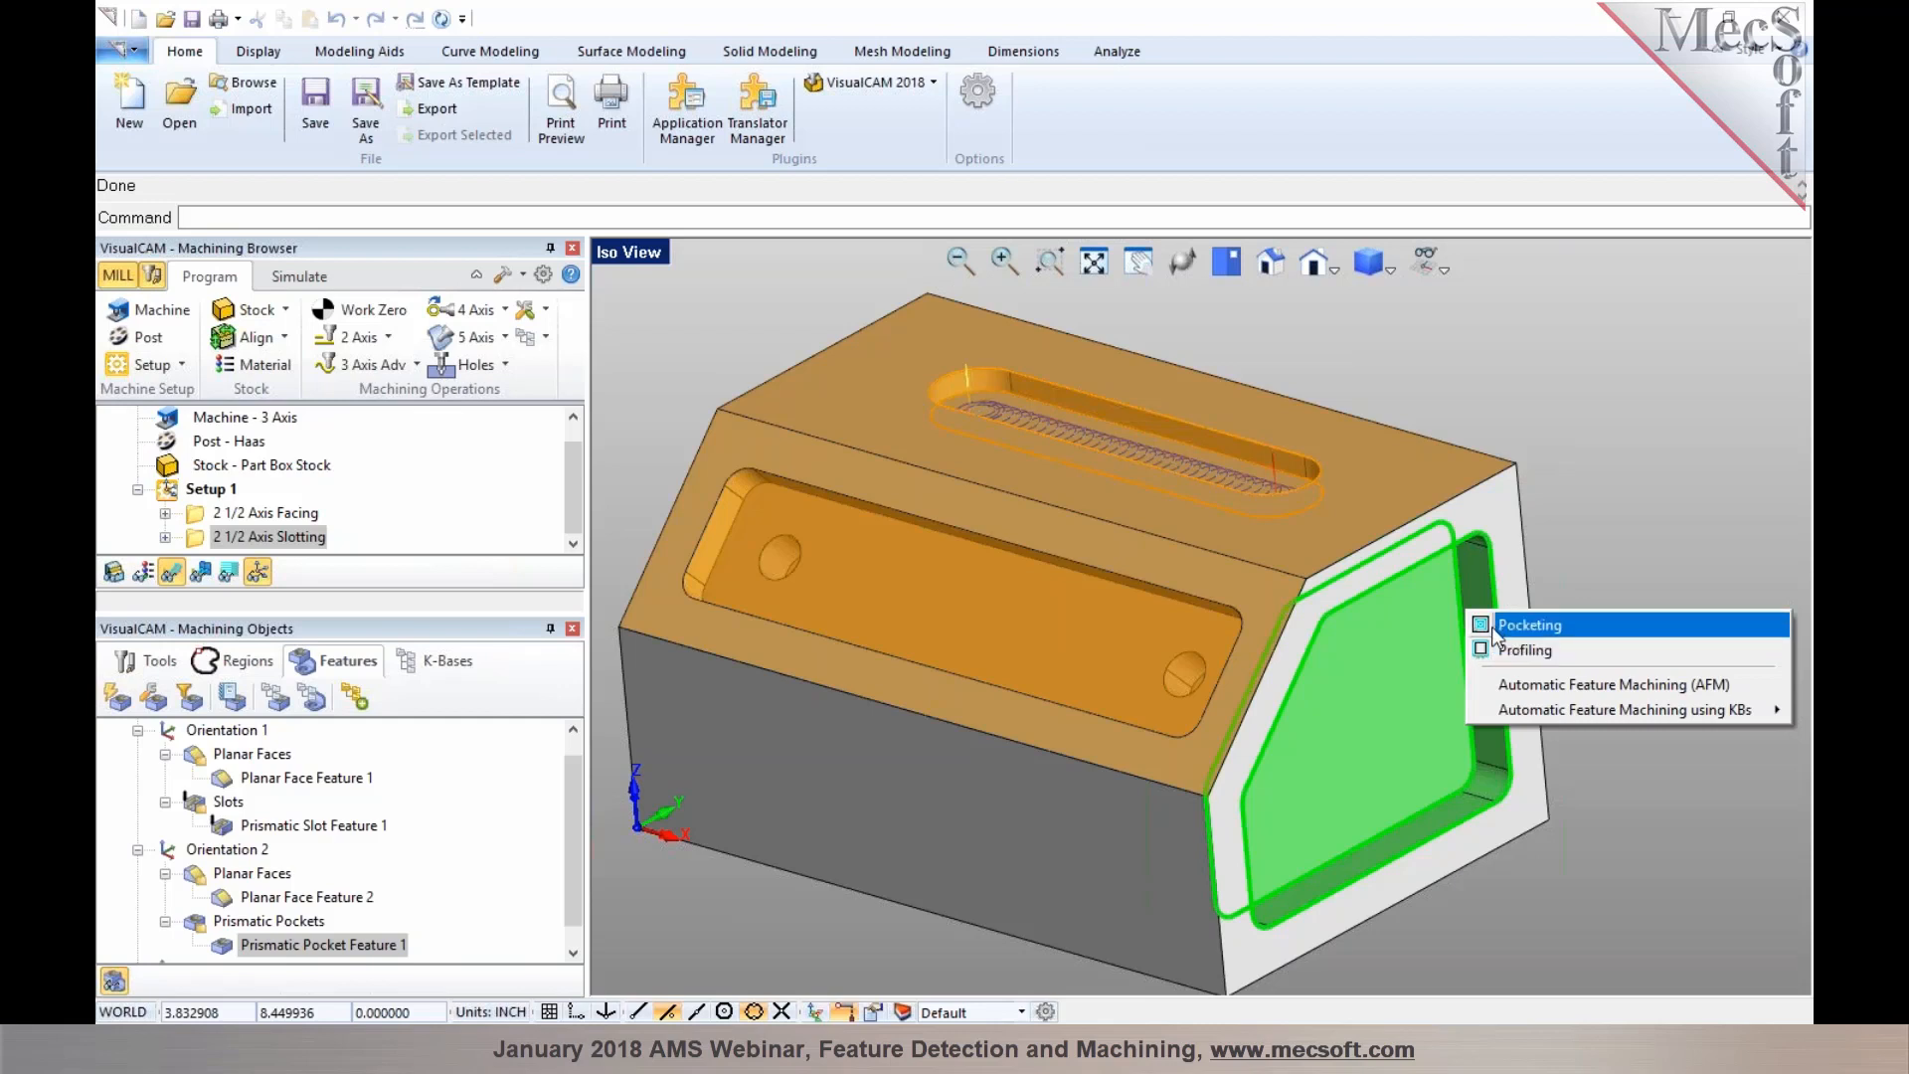
pyautogui.click(1491, 628)
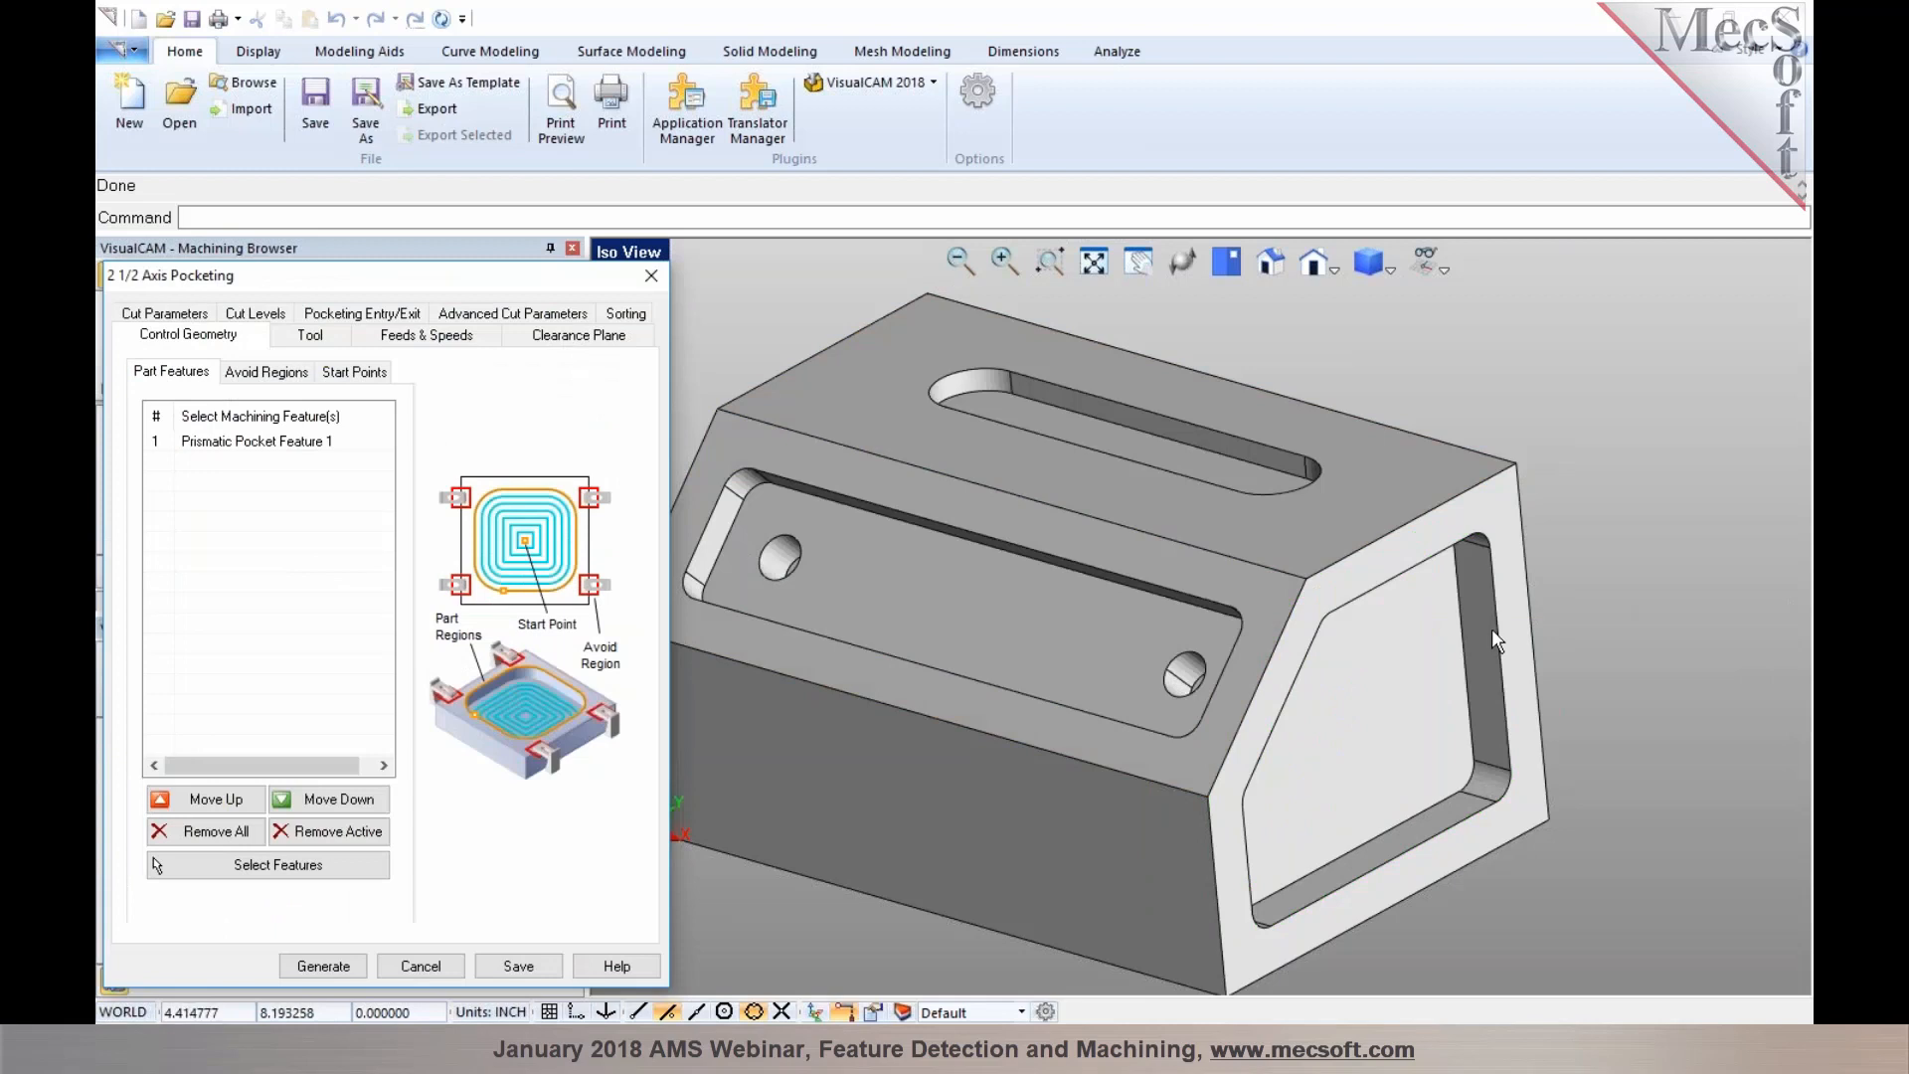
pyautogui.click(267, 314)
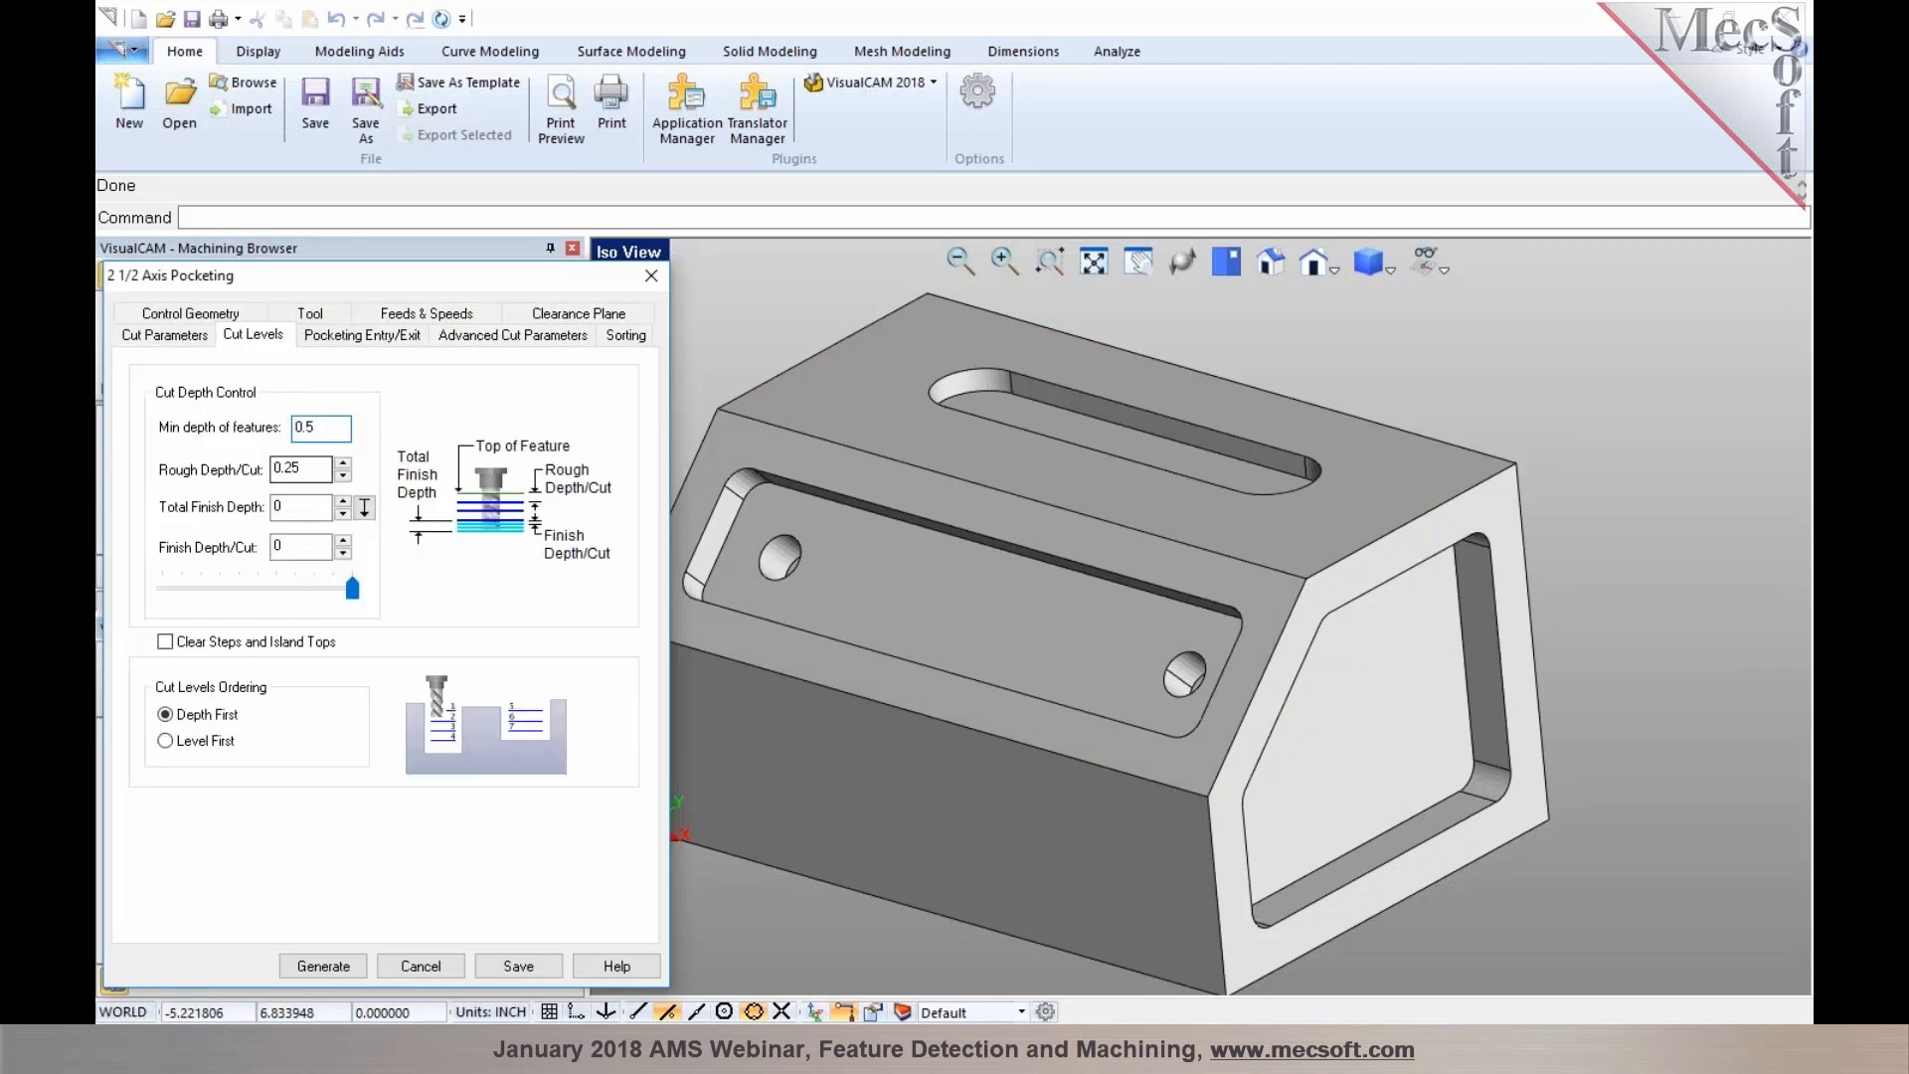
pyautogui.click(316, 962)
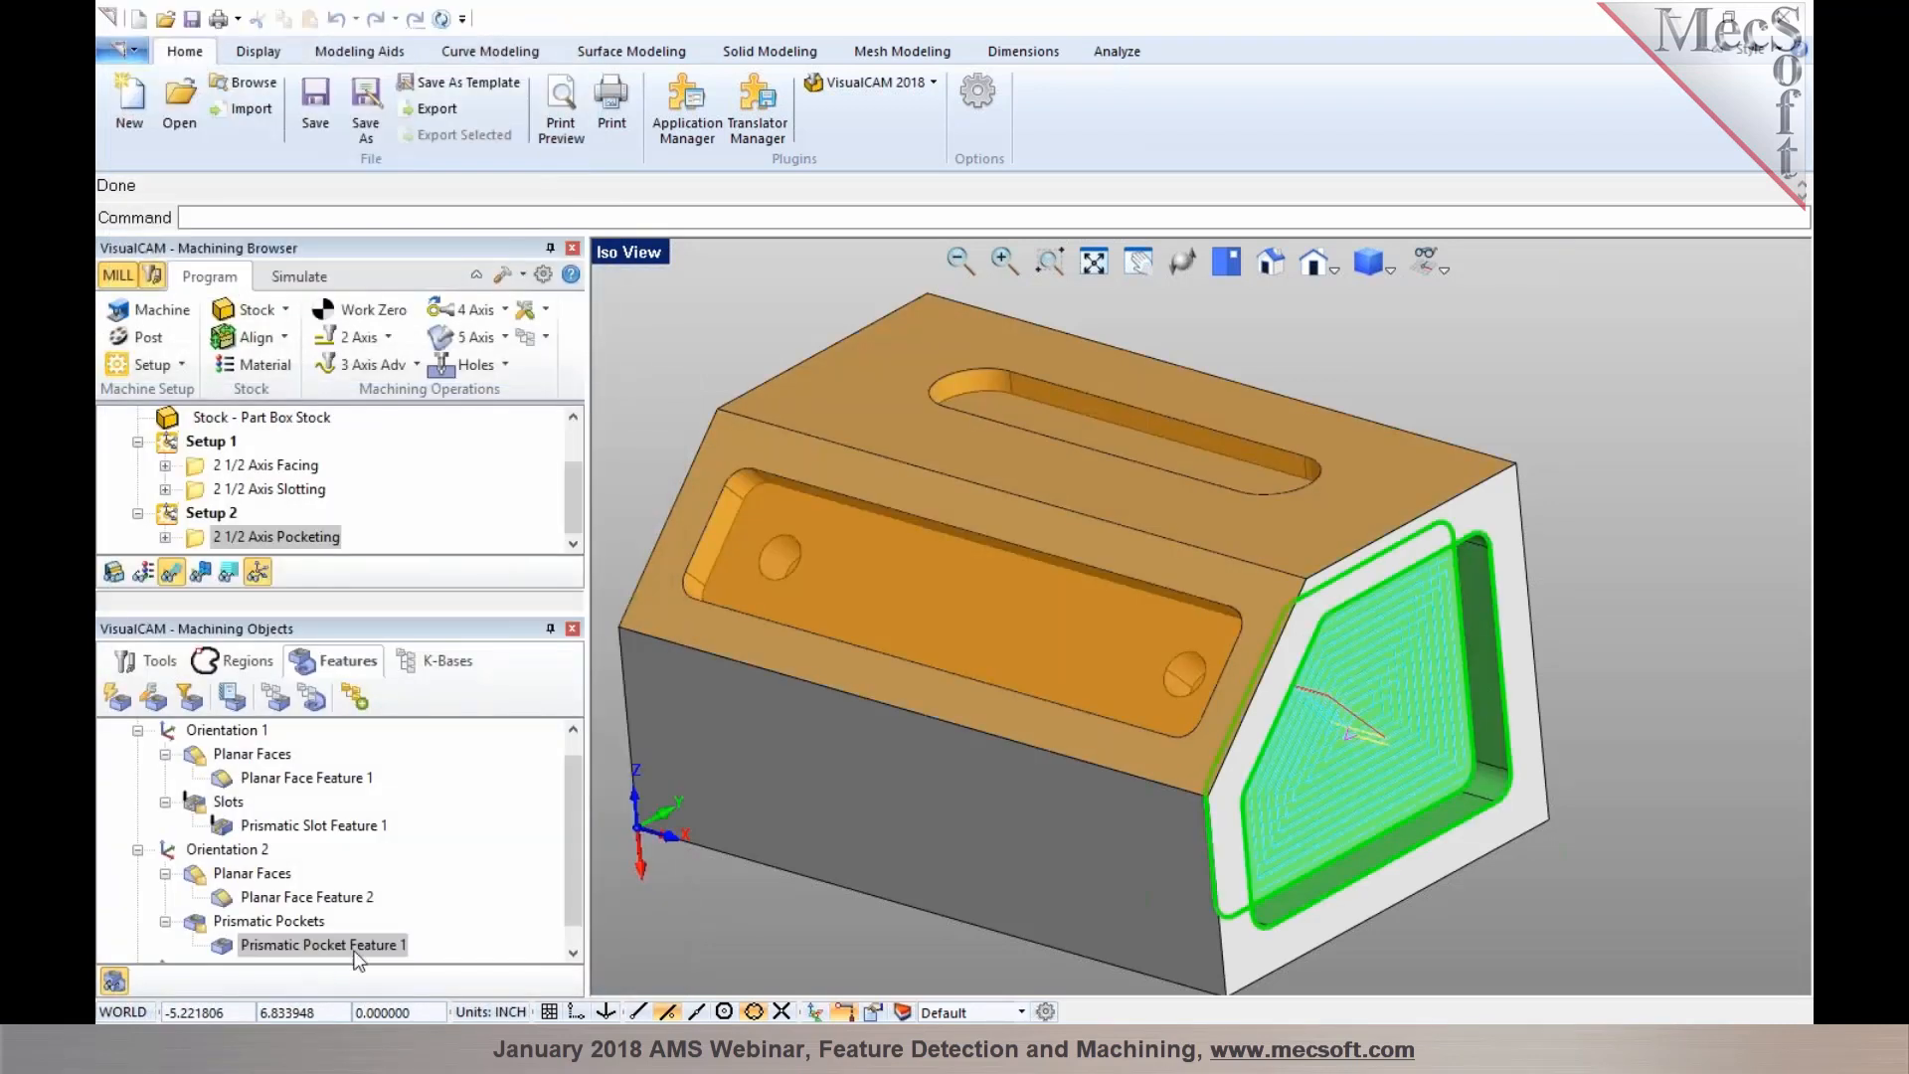
# Create a Profiling operation from the same end-face pocket, check its cut levels, and generate the toolpath
pyautogui.moveTo(1108, 817); pyautogui.dragTo(1121, 811, button='middle')
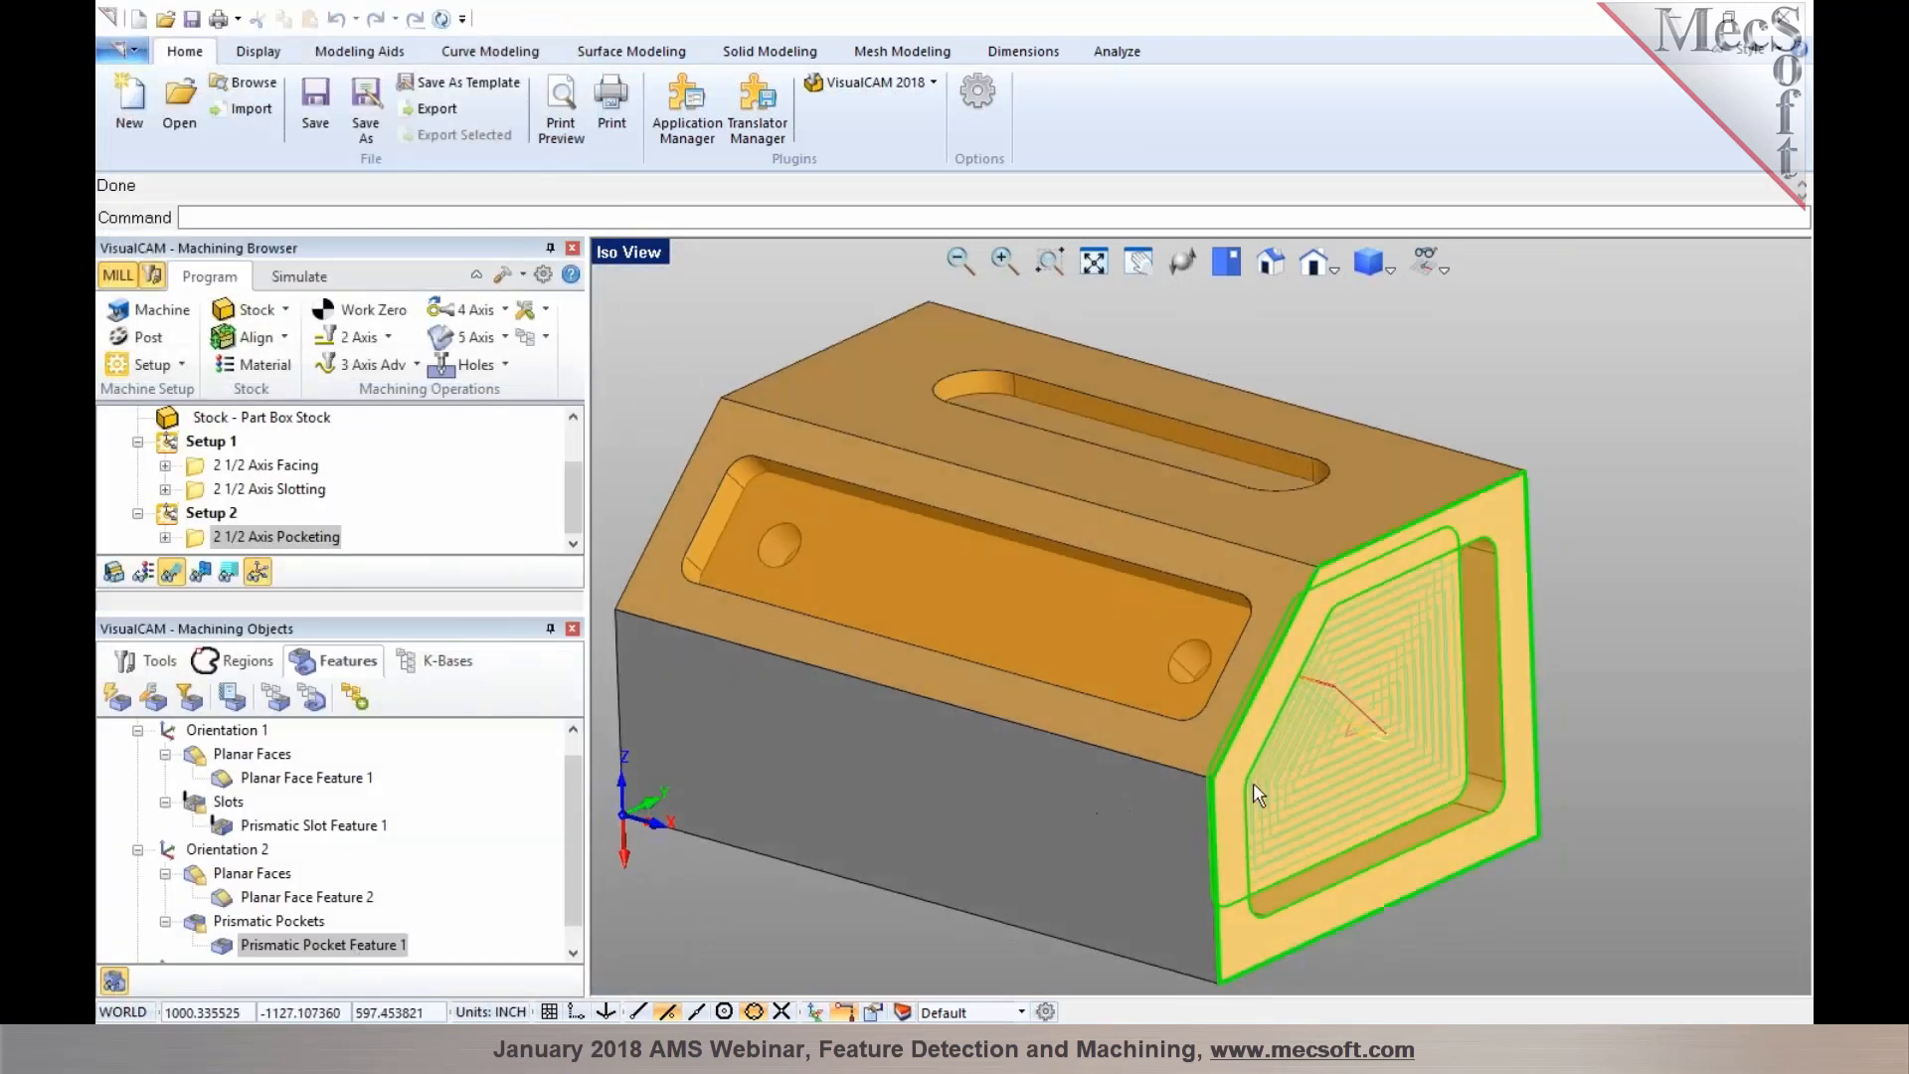
pyautogui.rightClick(1486, 697)
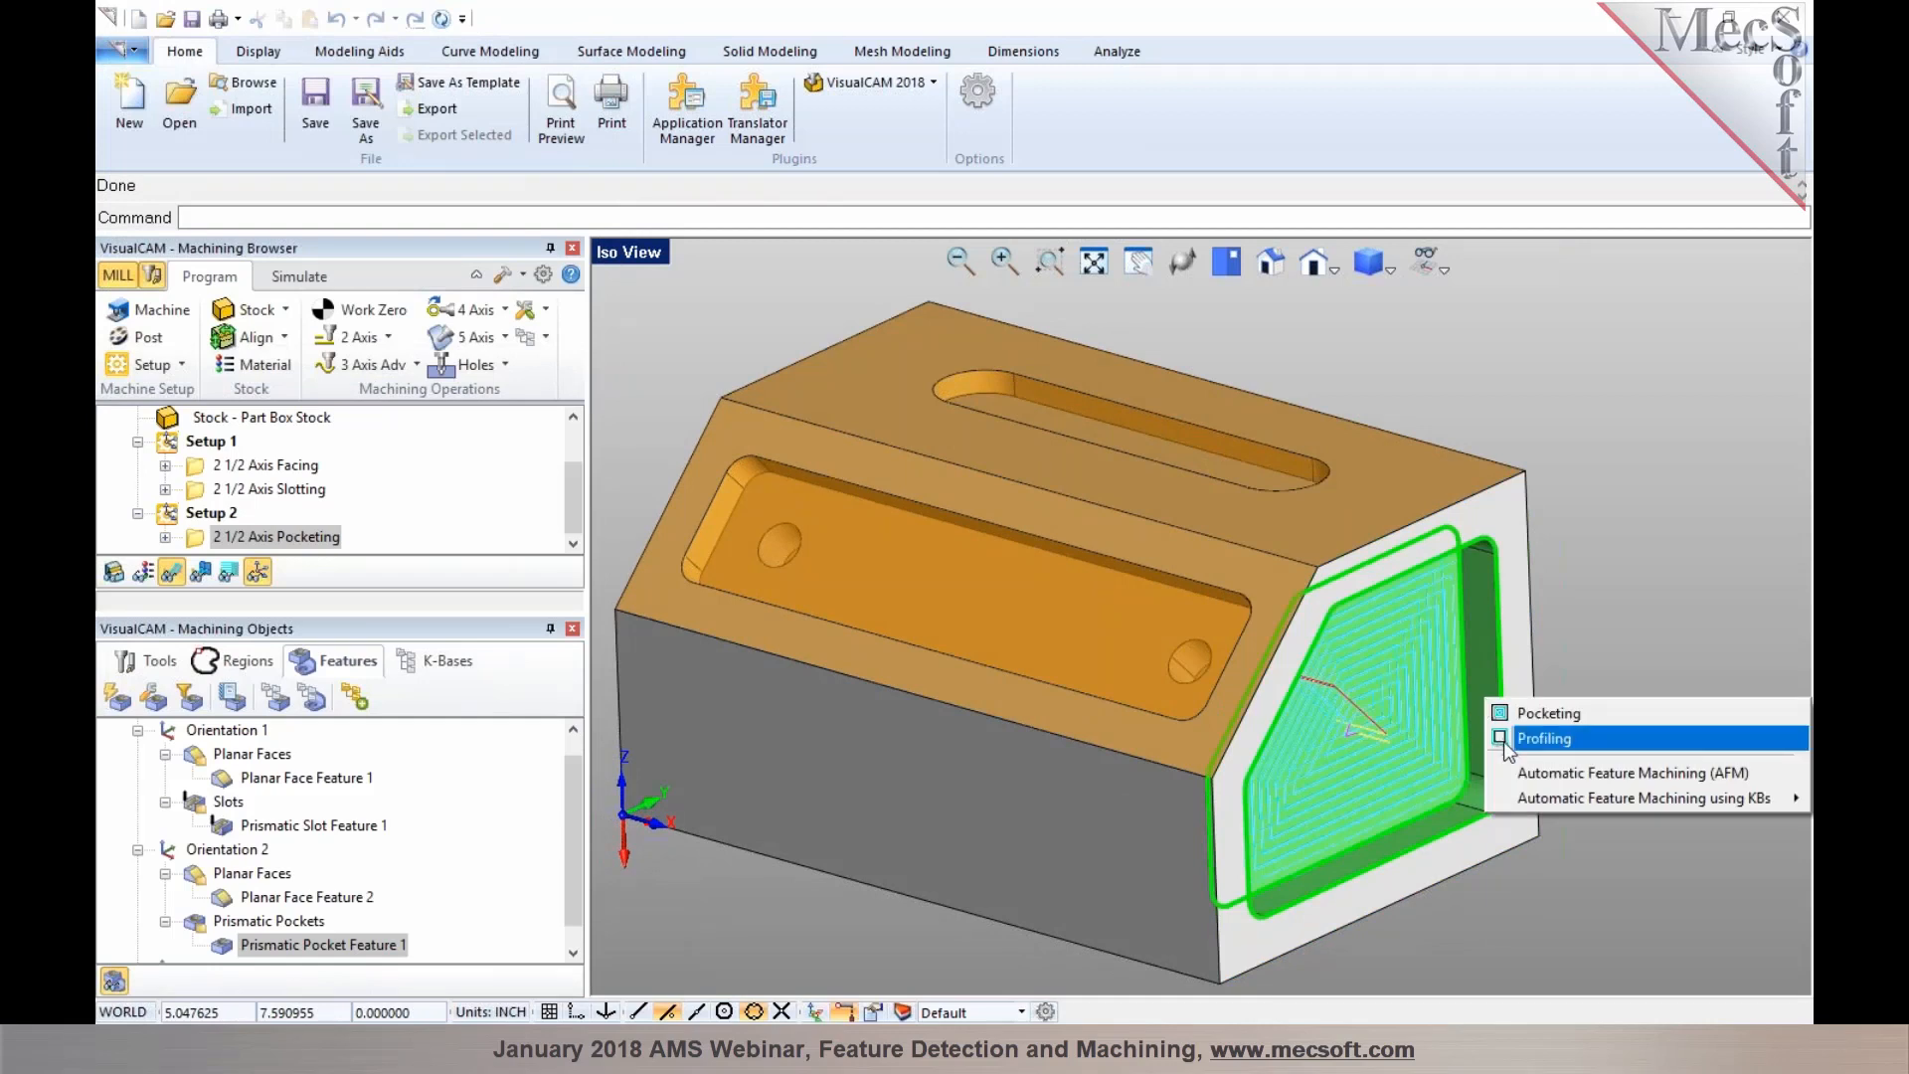
pyautogui.click(1544, 737)
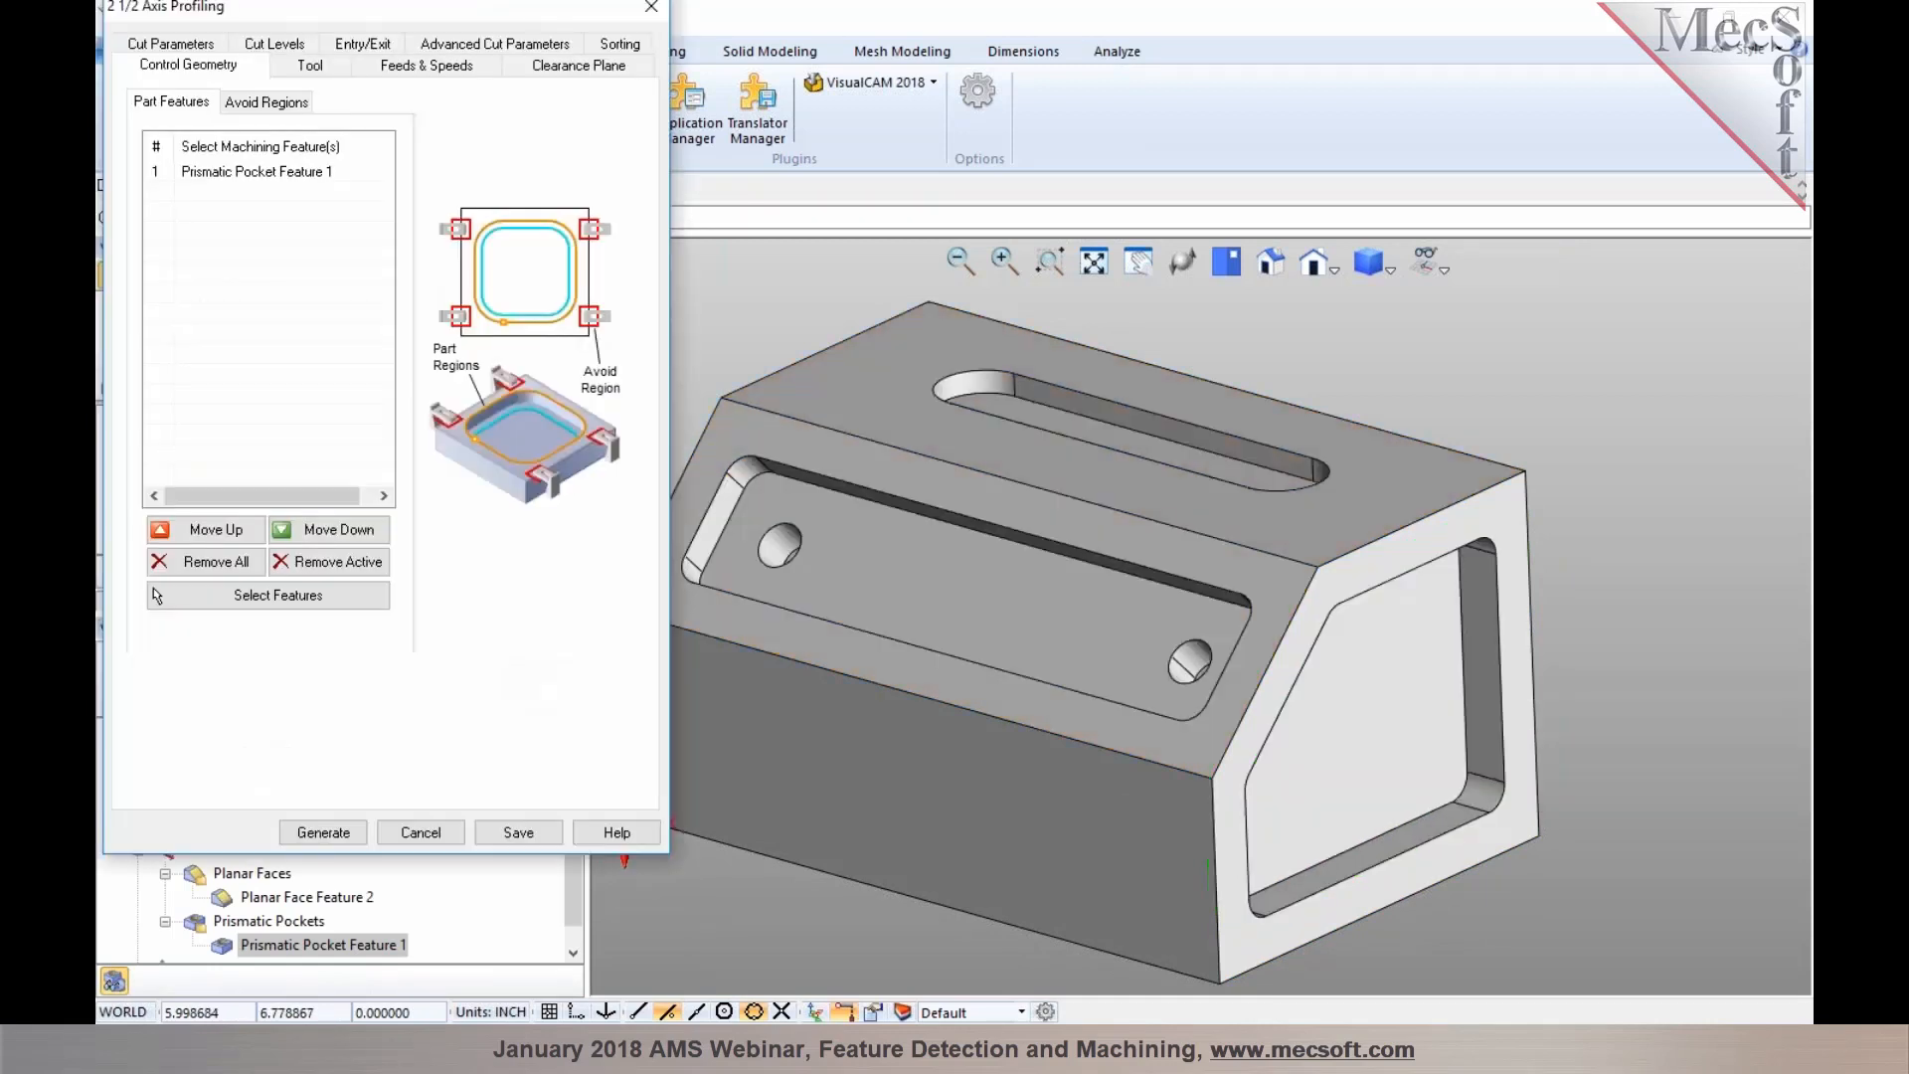
pyautogui.click(277, 45)
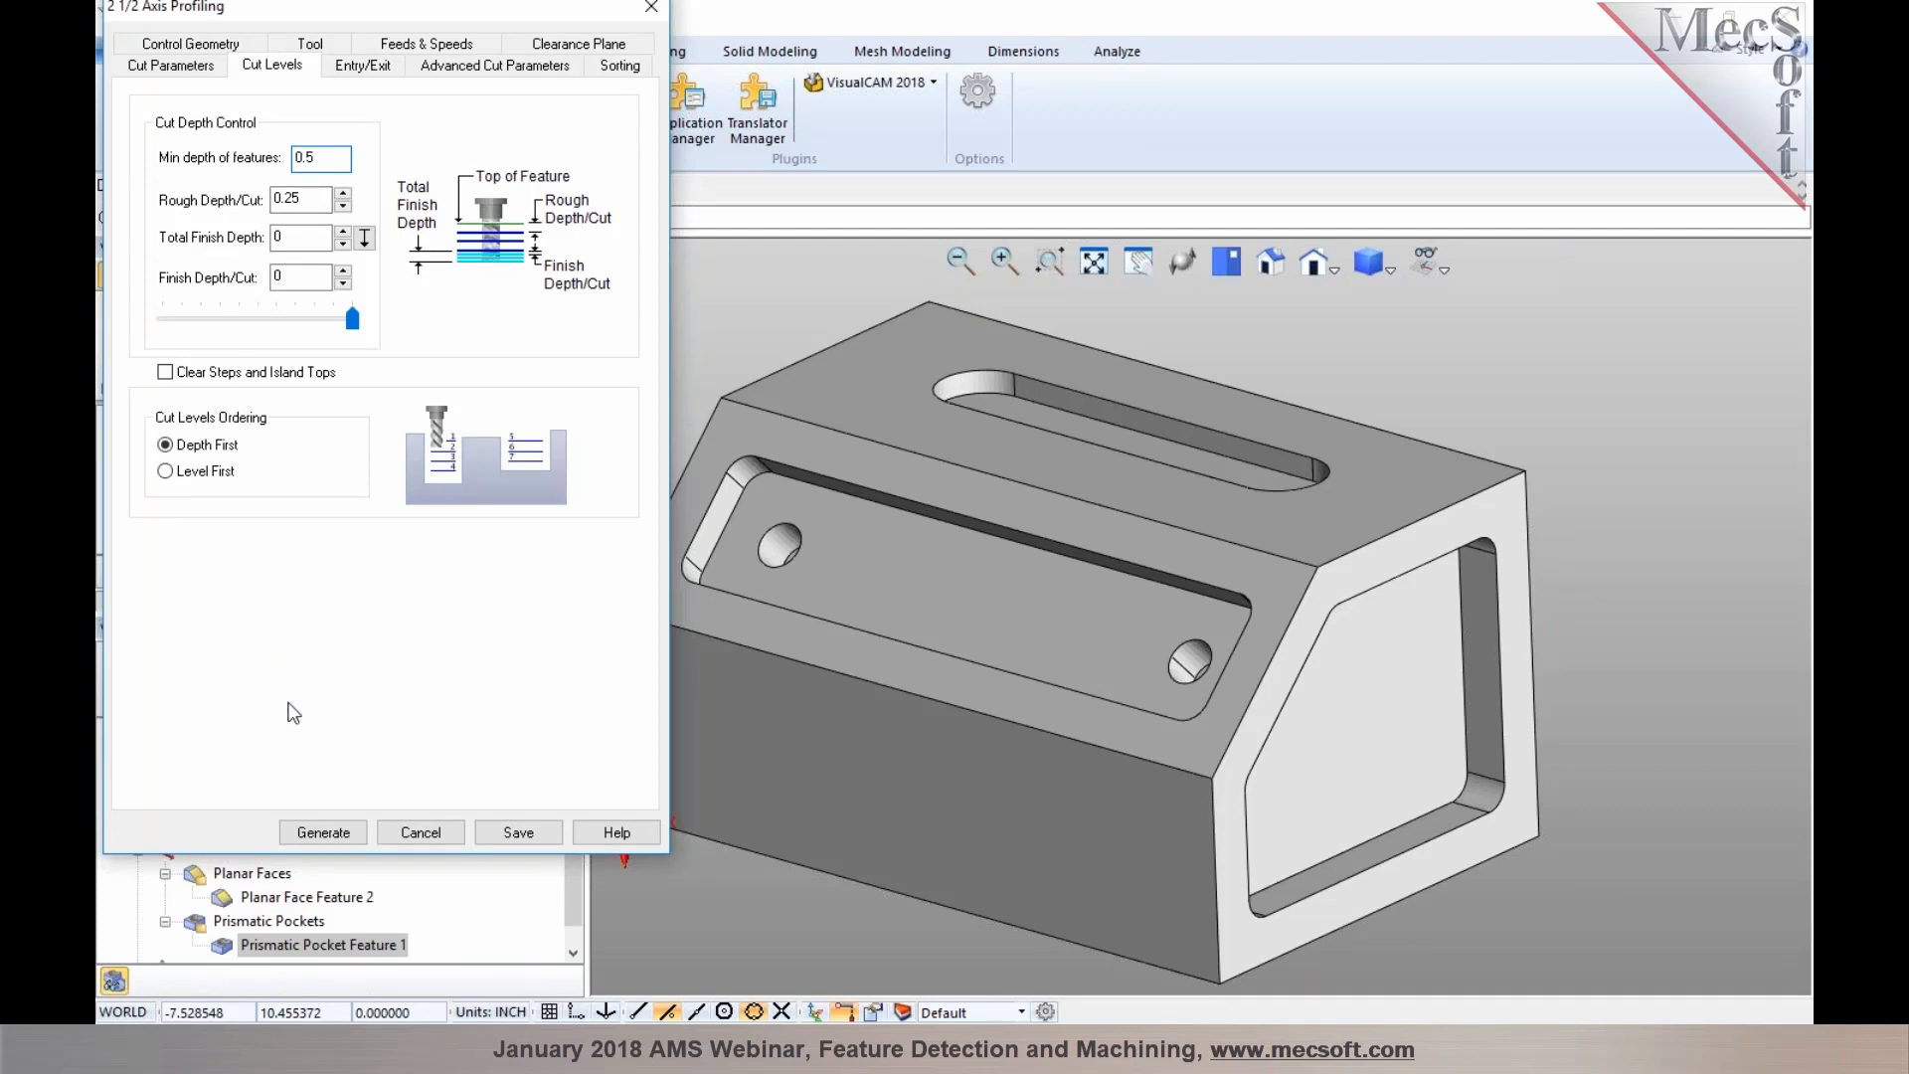
pyautogui.click(323, 833)
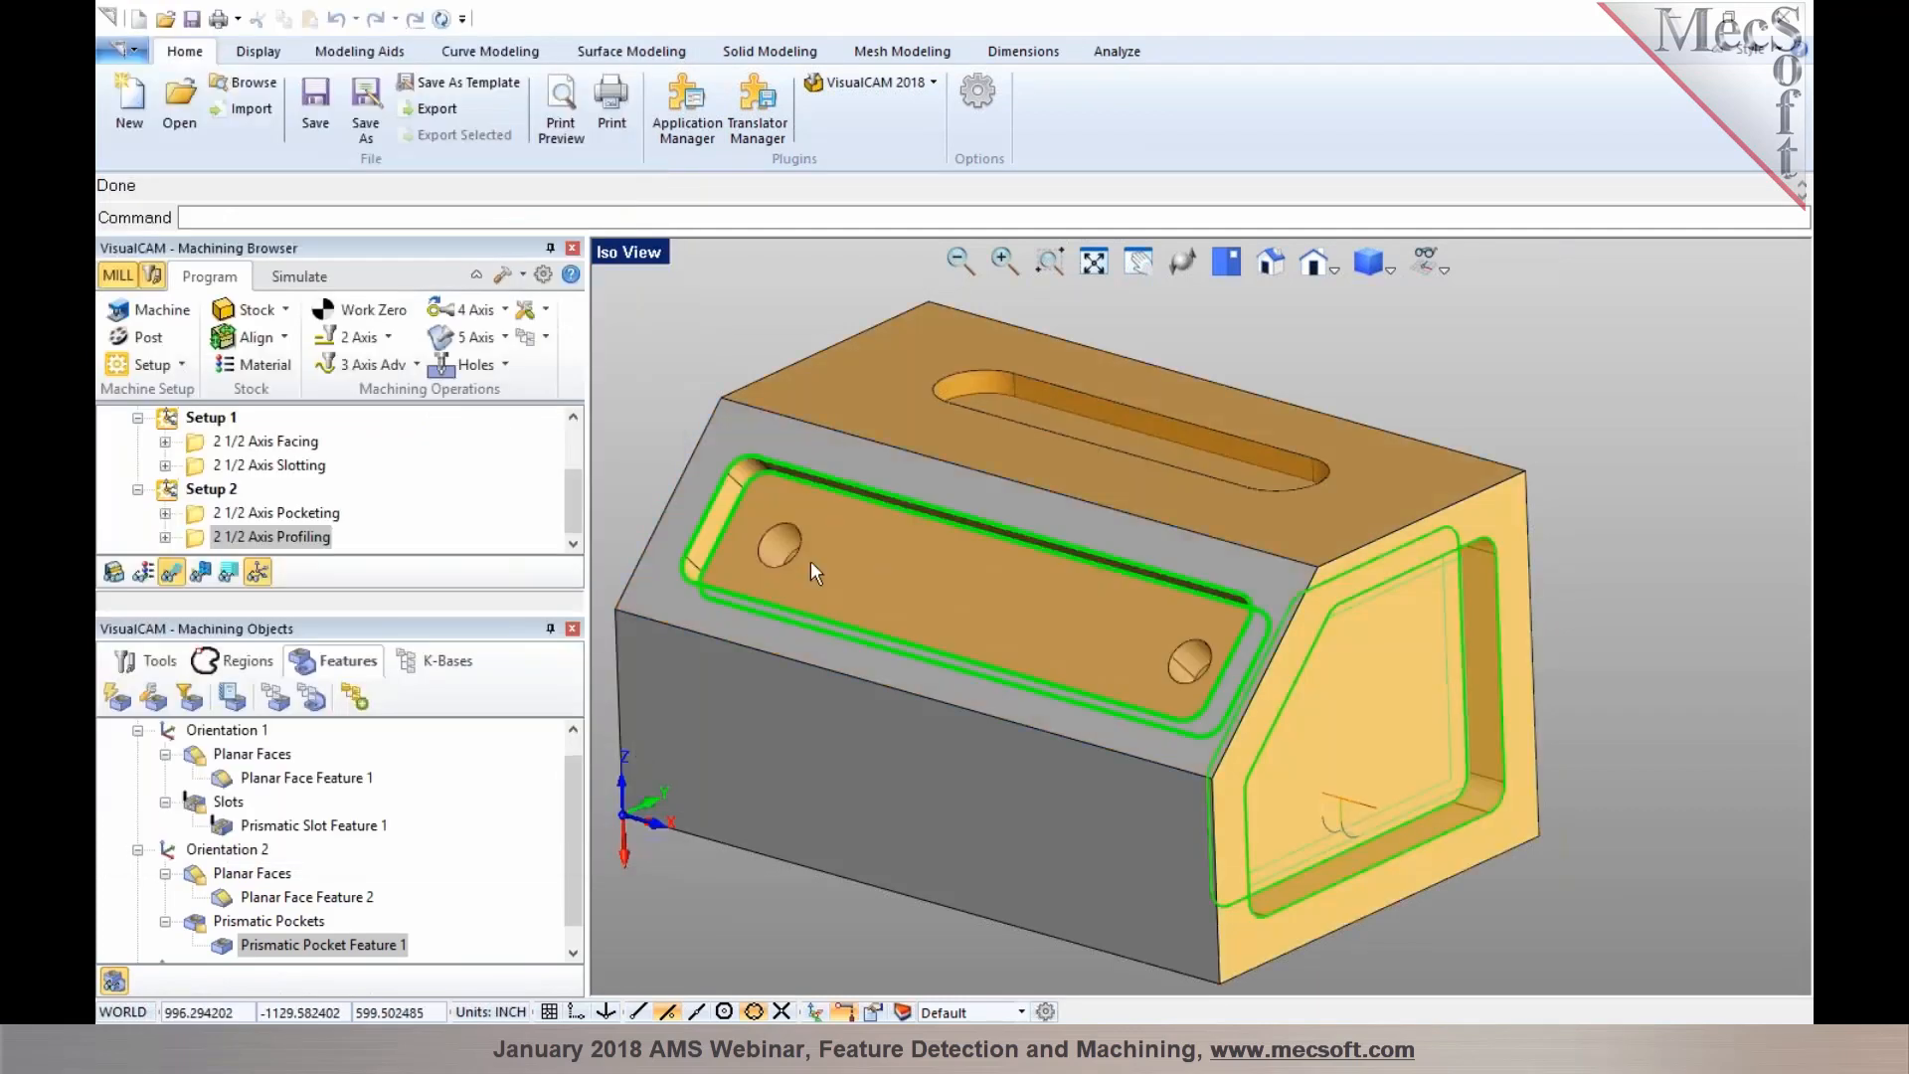
# Create a Pocketing operation from Prismatic Pocket Feature 2 on the sloped side face and generate its toolpath
pyautogui.click(859, 532)
pyautogui.rightClick(869, 545)
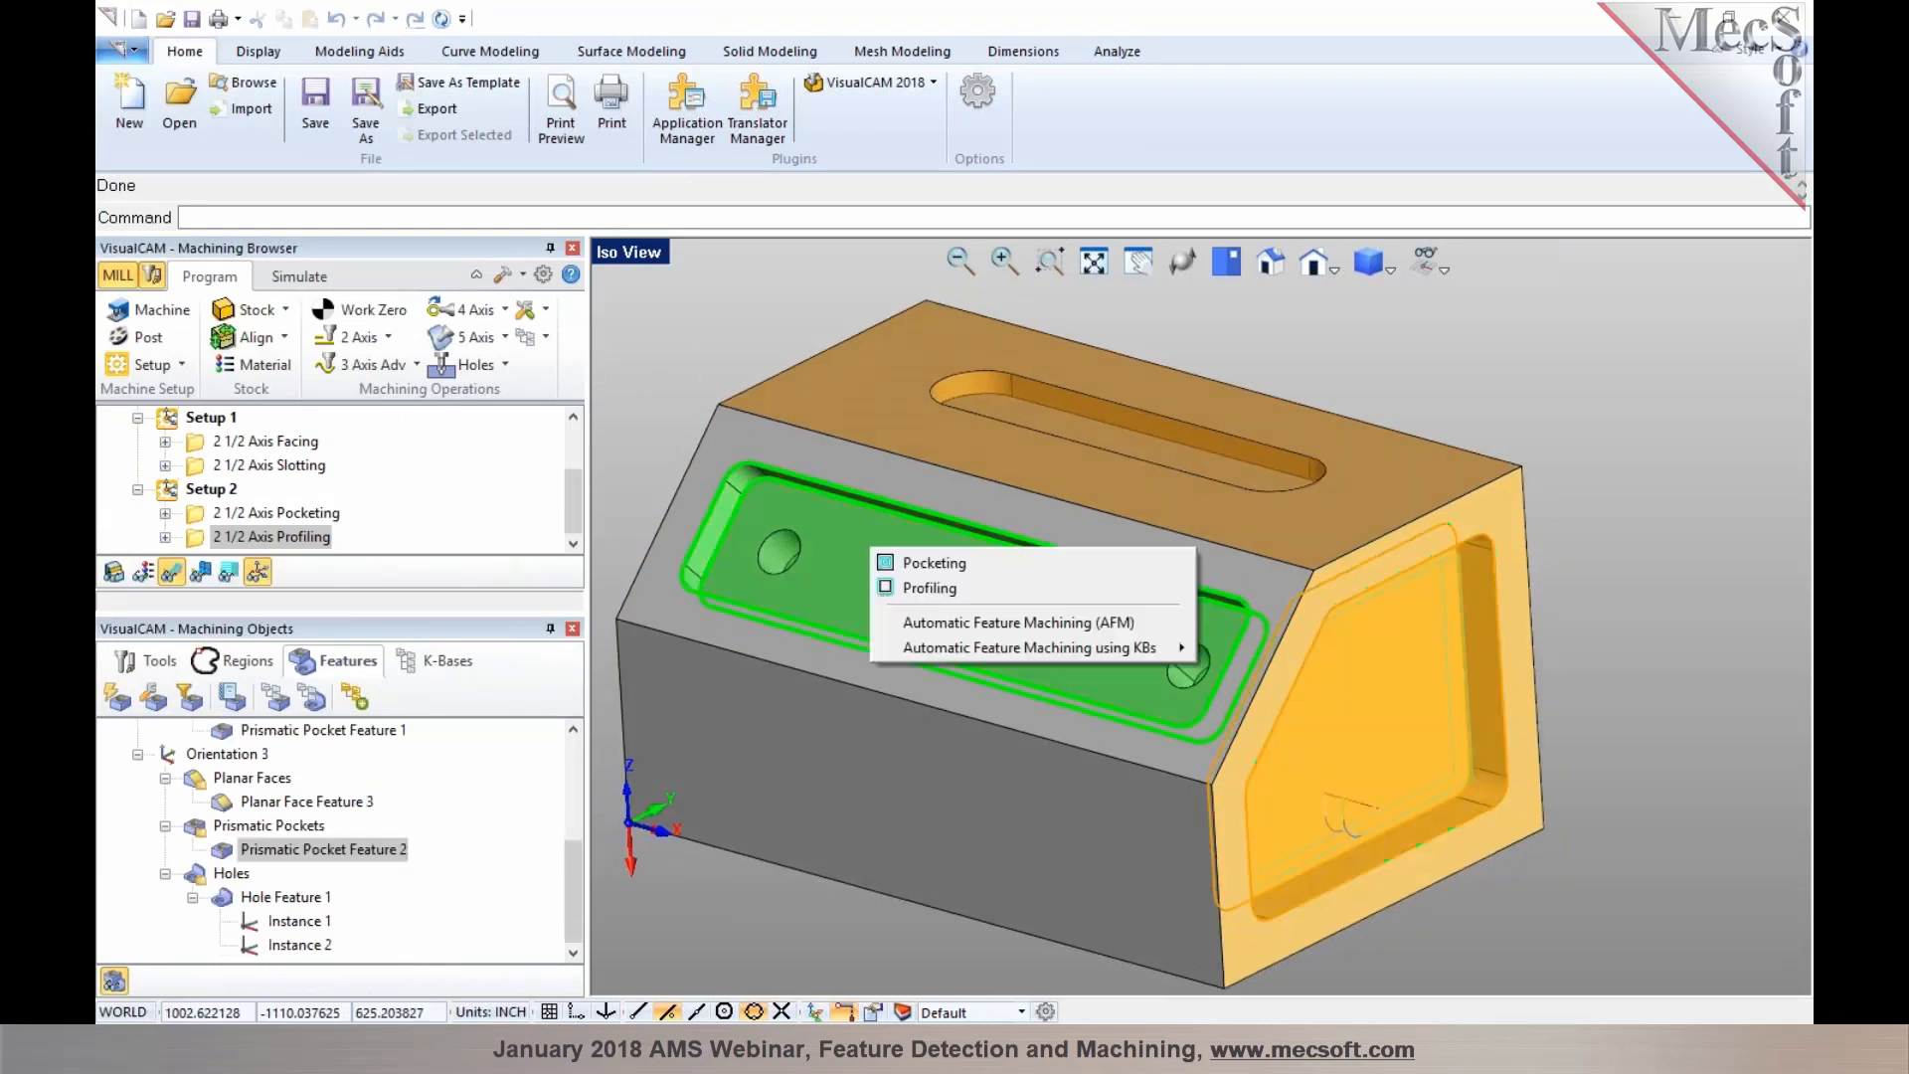
pyautogui.click(932, 563)
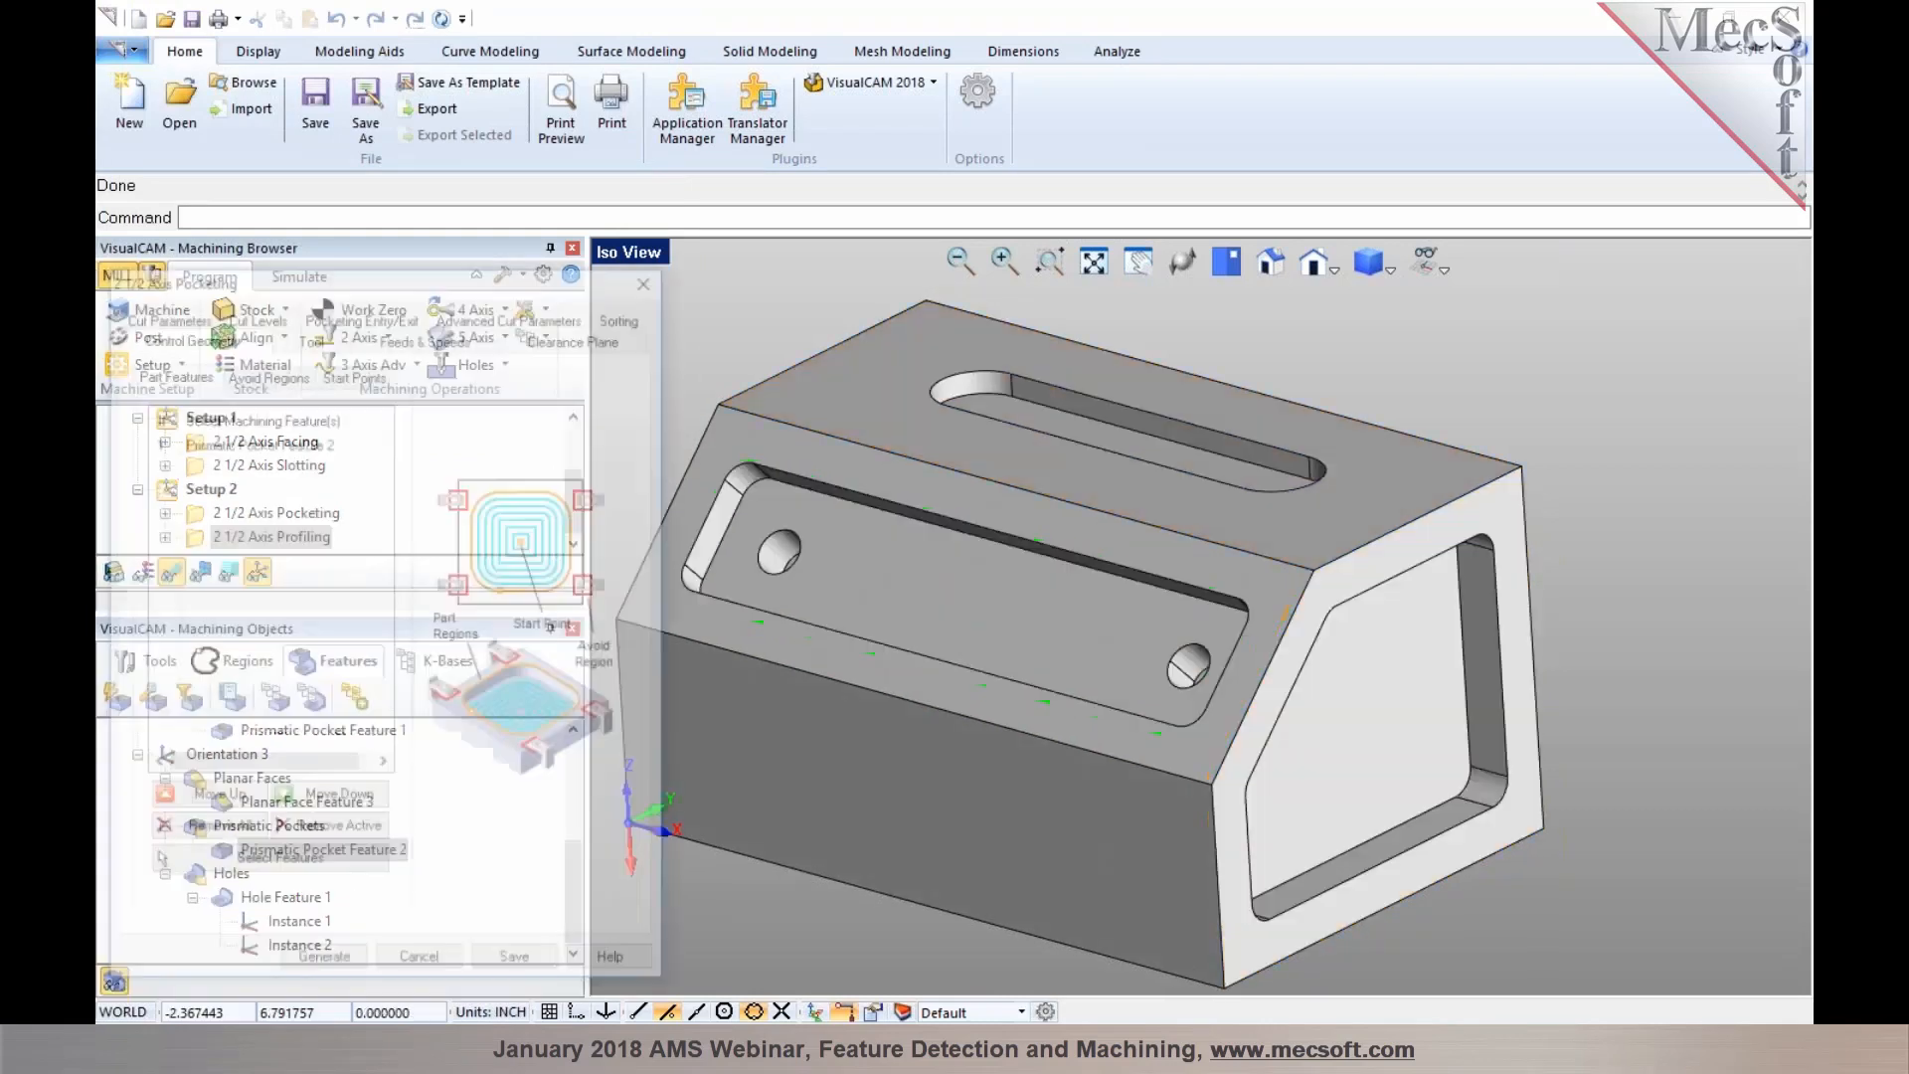
pyautogui.click(296, 964)
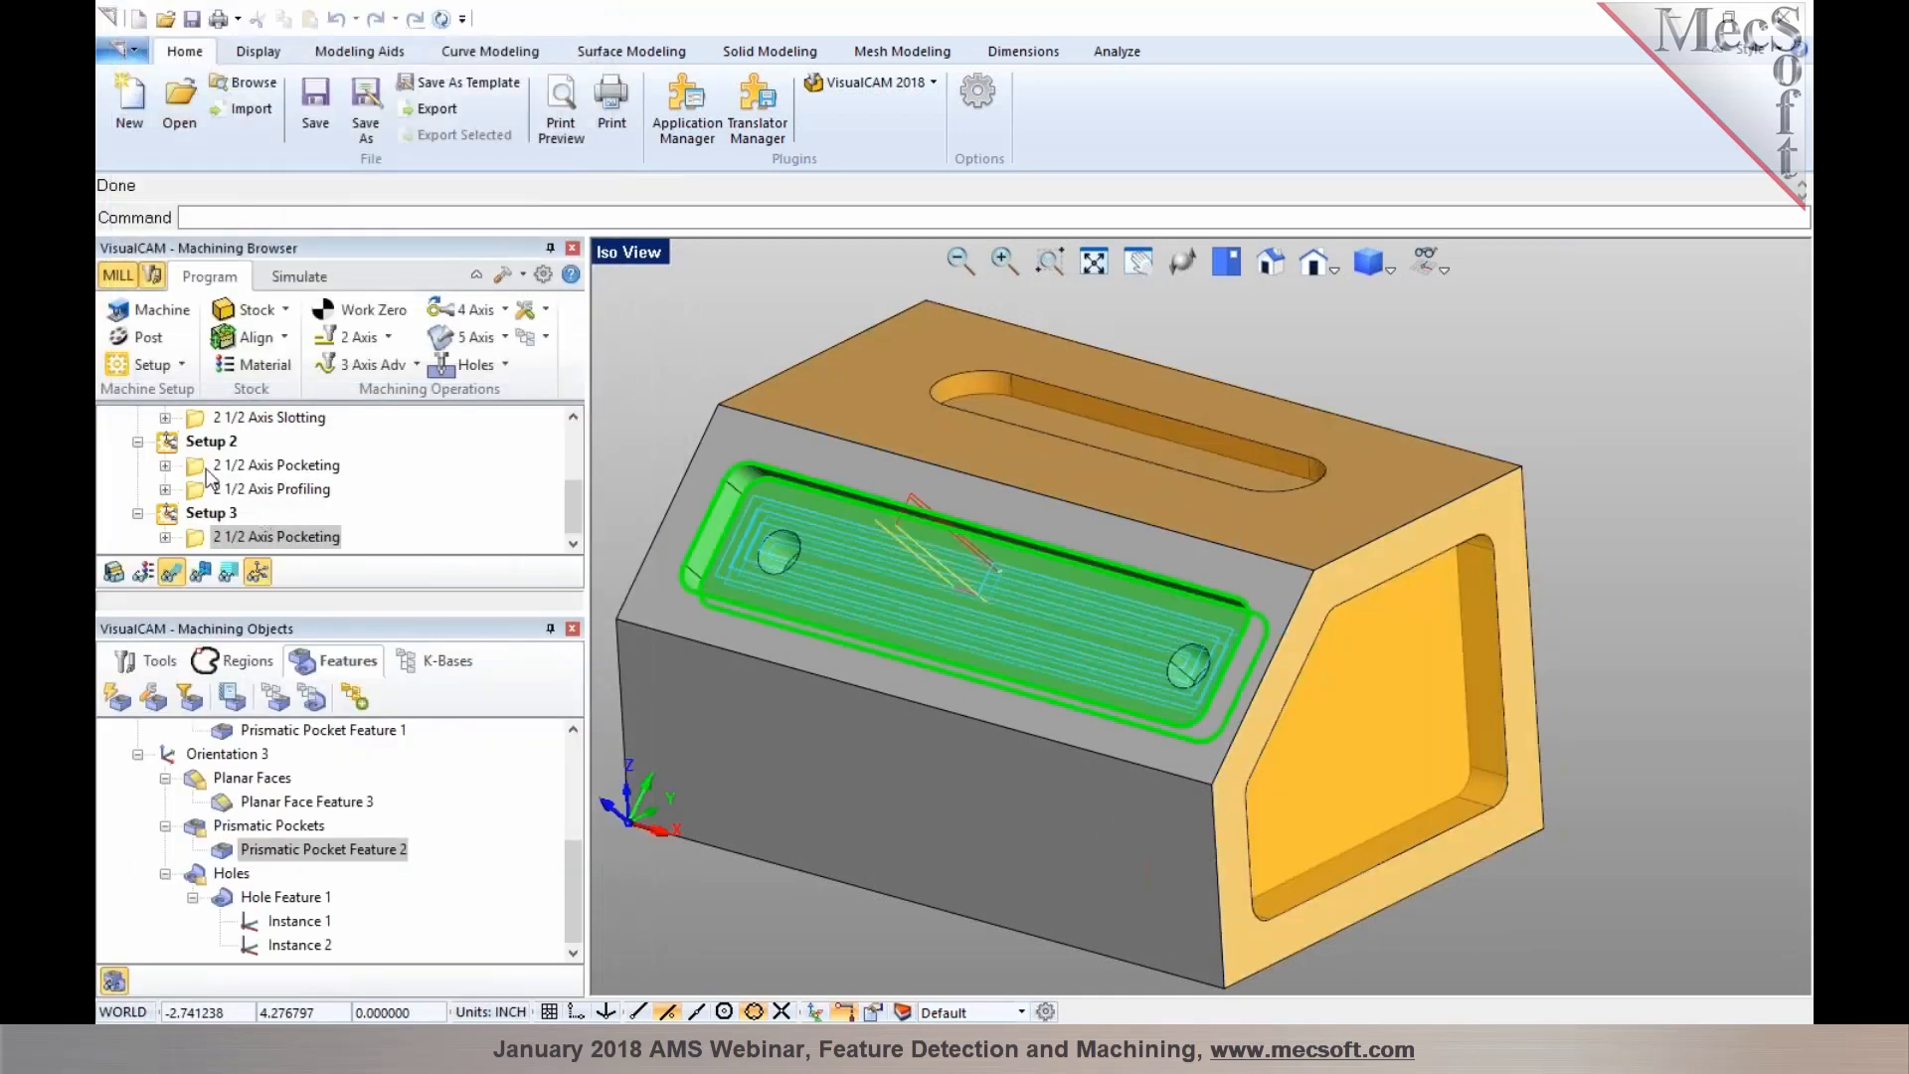
# Examine Setup 3, its pocketing toolpath and the faces and features available for machining on the part
pyautogui.click(199, 512)
pyautogui.click(201, 513)
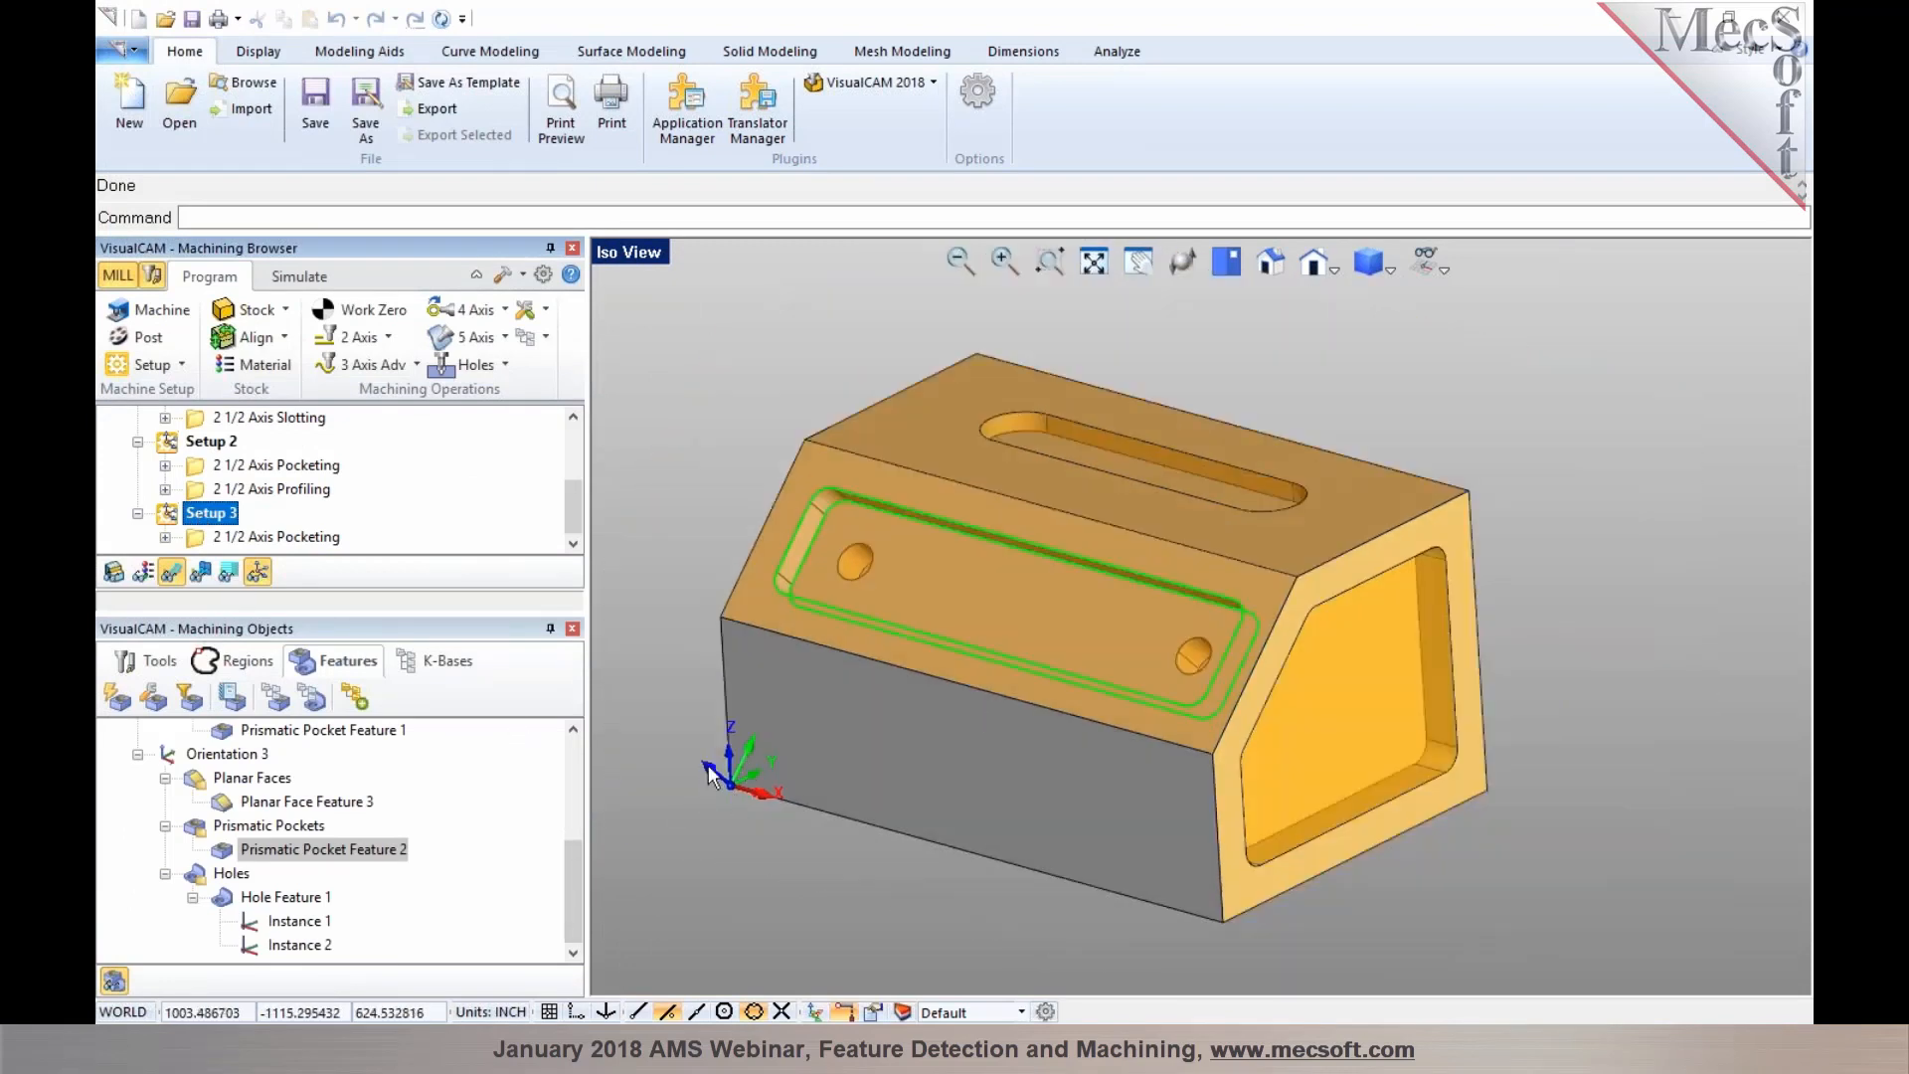
pyautogui.click(879, 569)
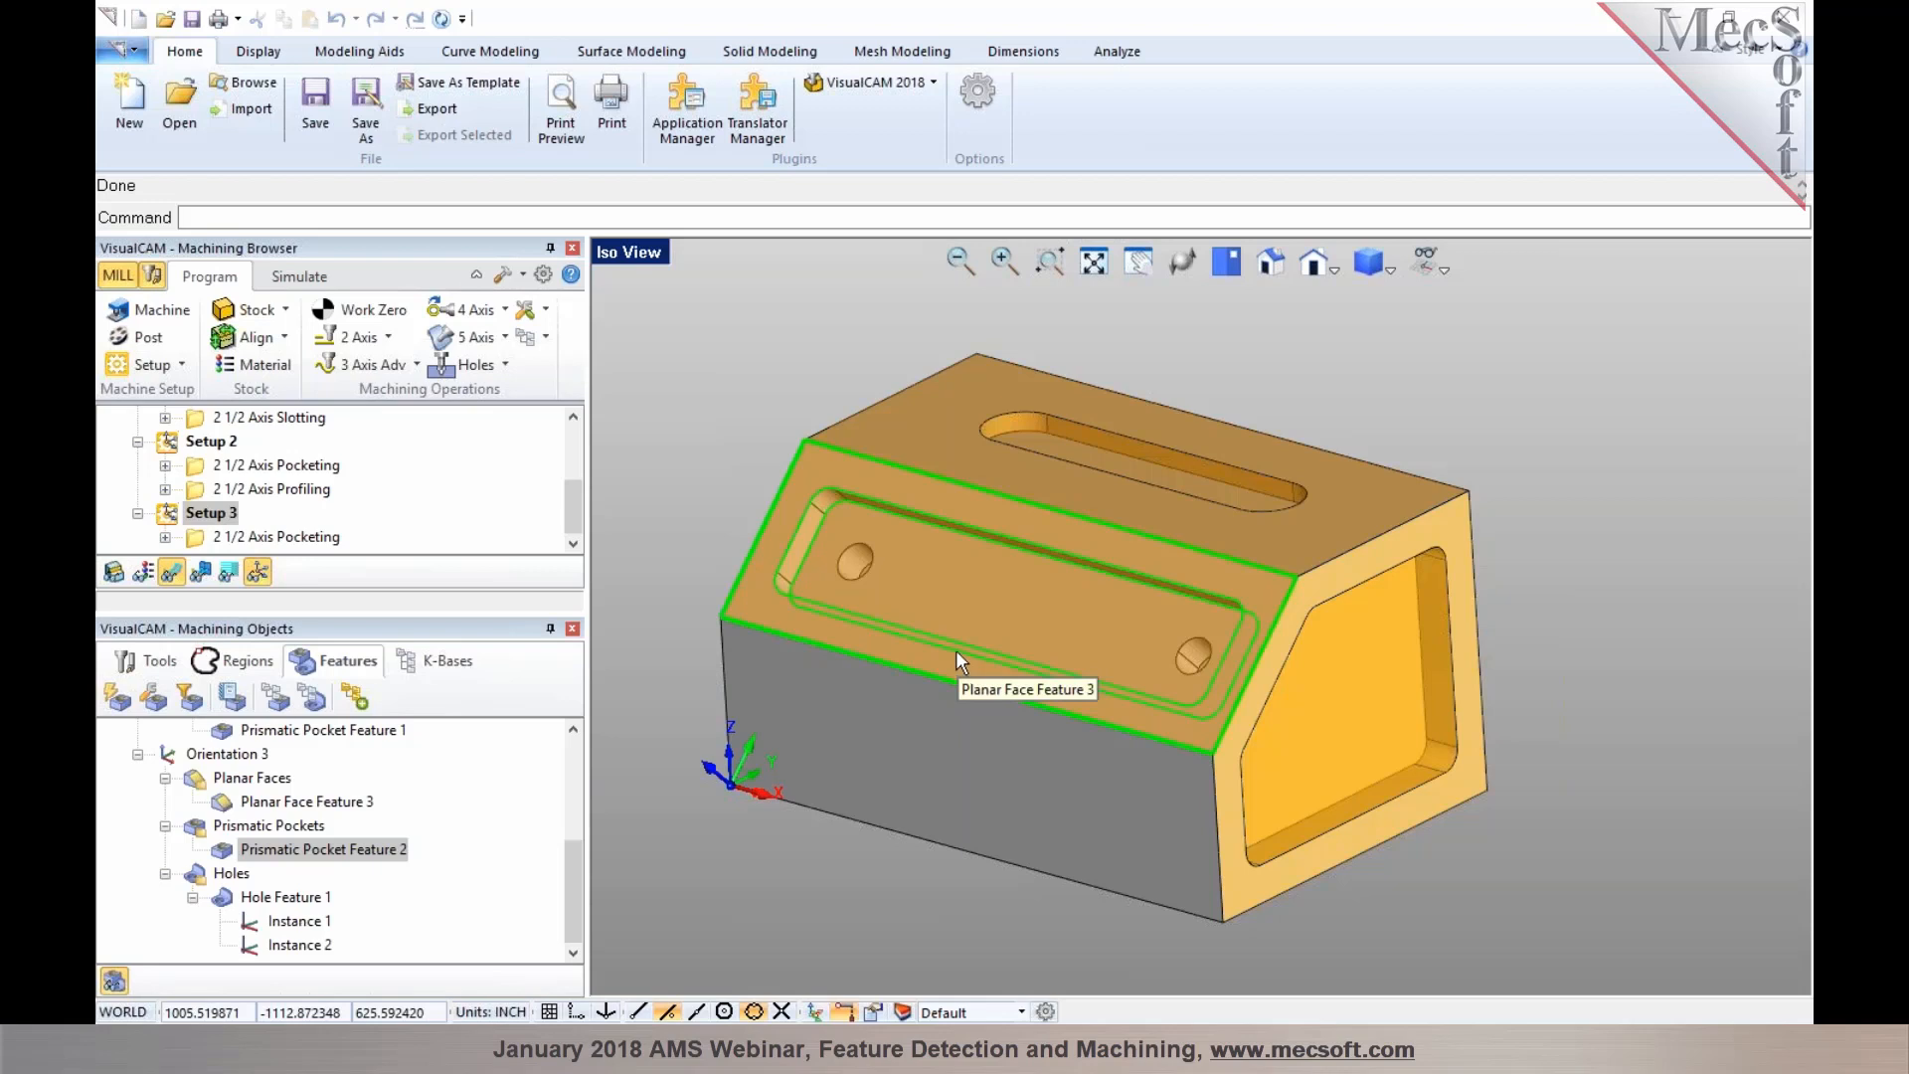
pyautogui.click(282, 539)
pyautogui.click(718, 503)
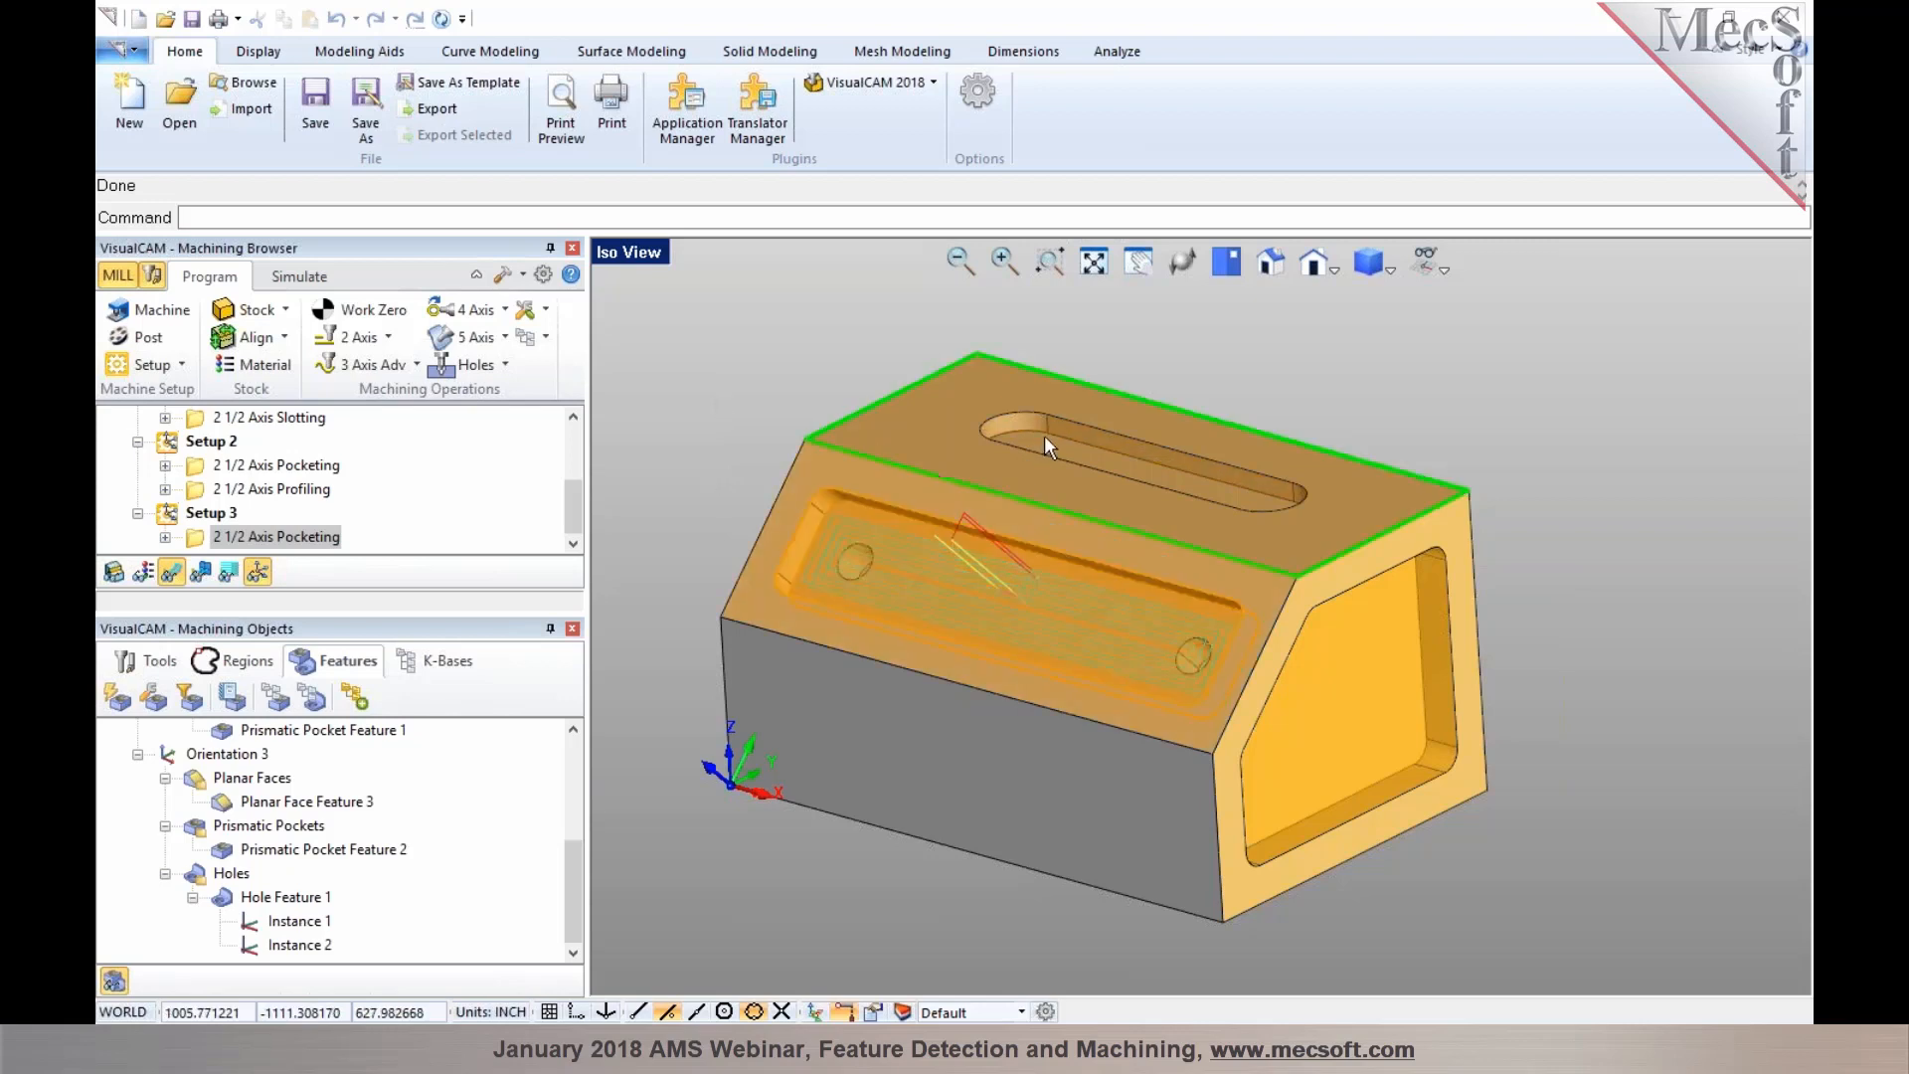
pyautogui.click(981, 535)
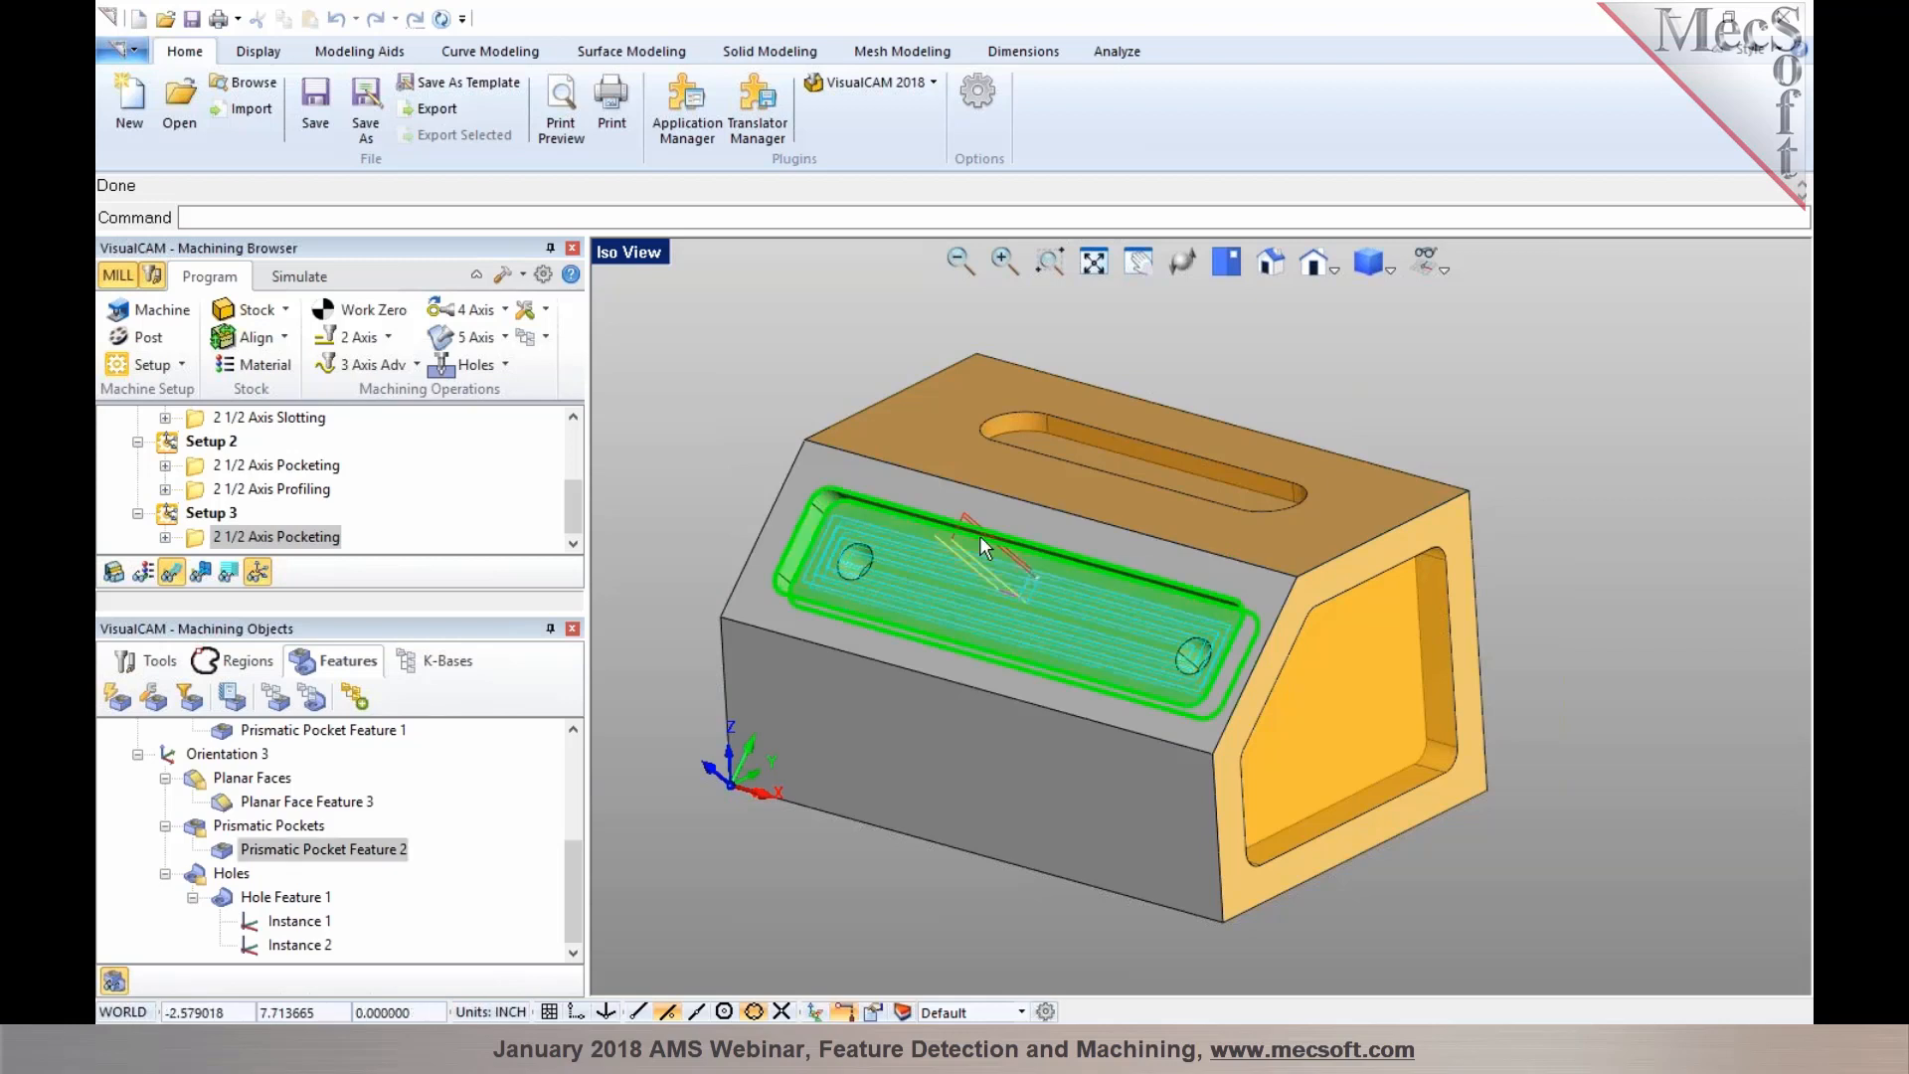
pyautogui.rightClick(980, 535)
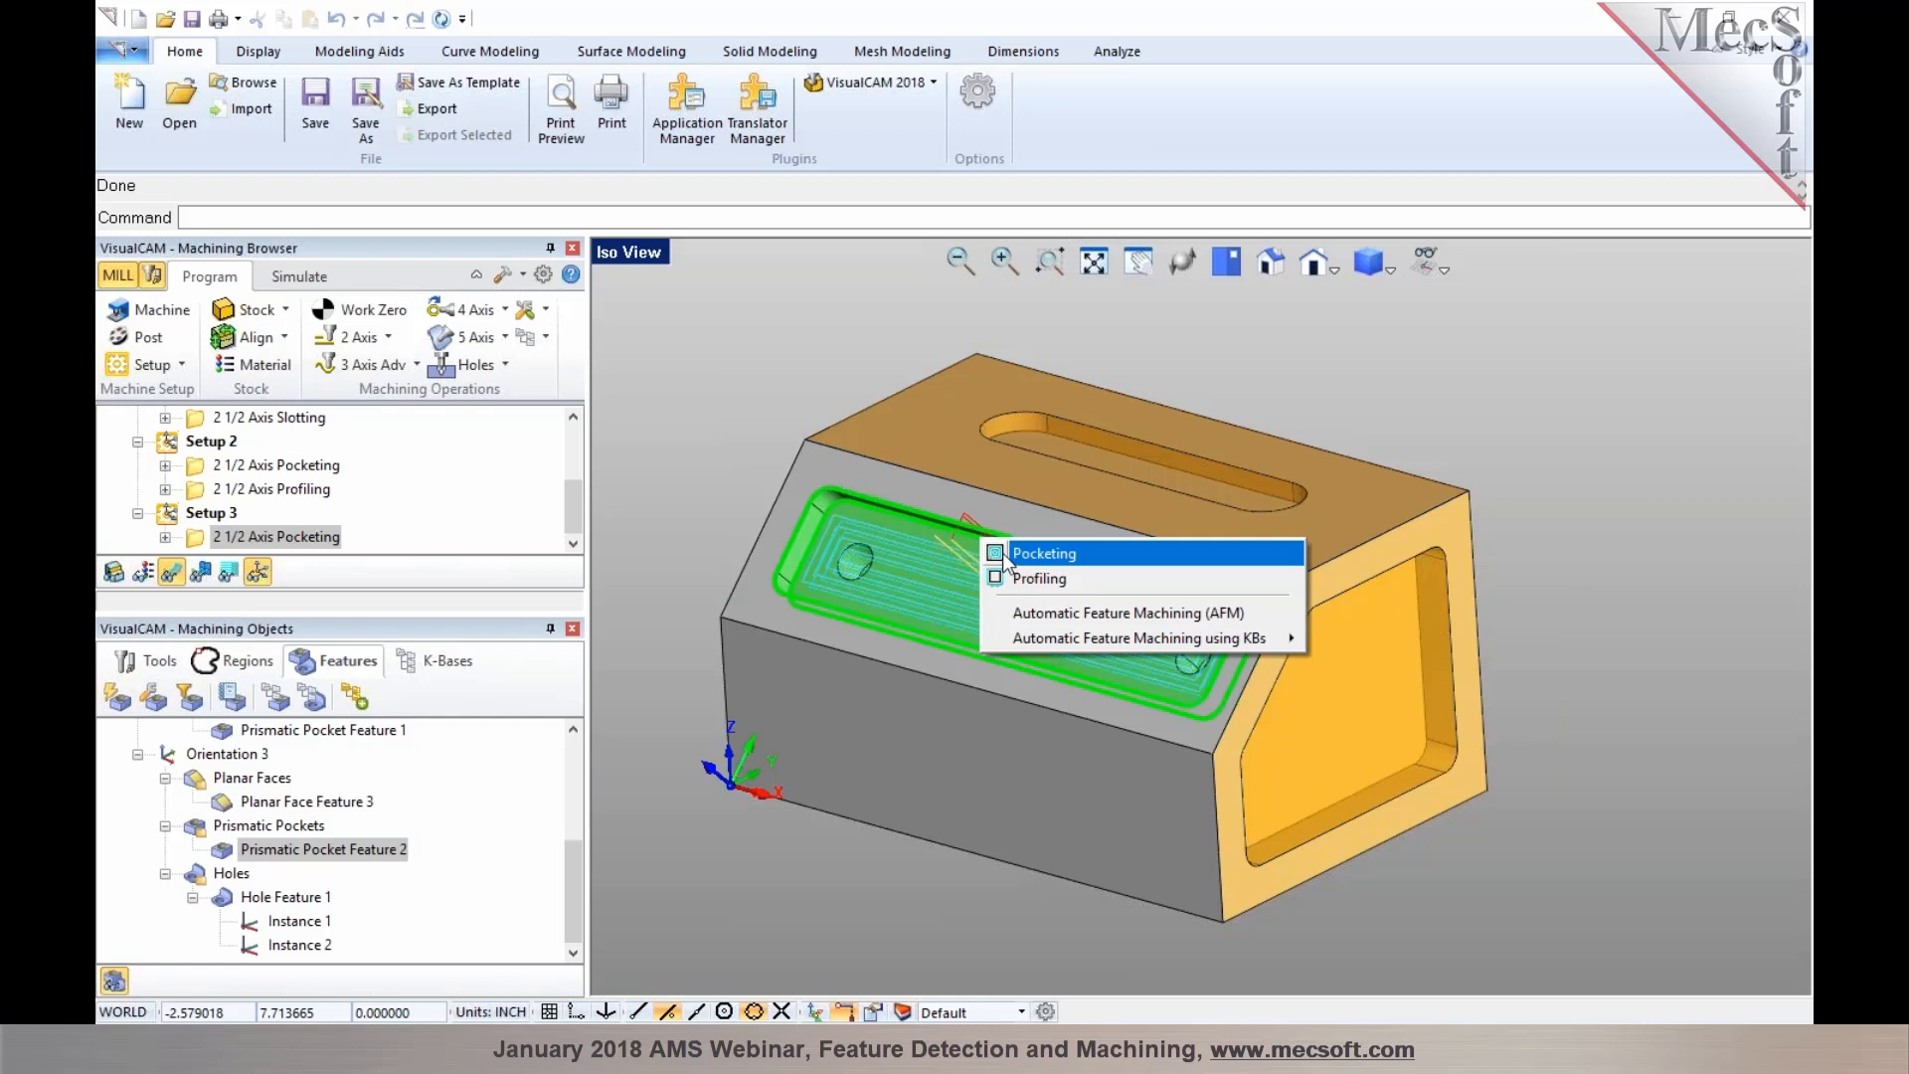
pyautogui.click(760, 427)
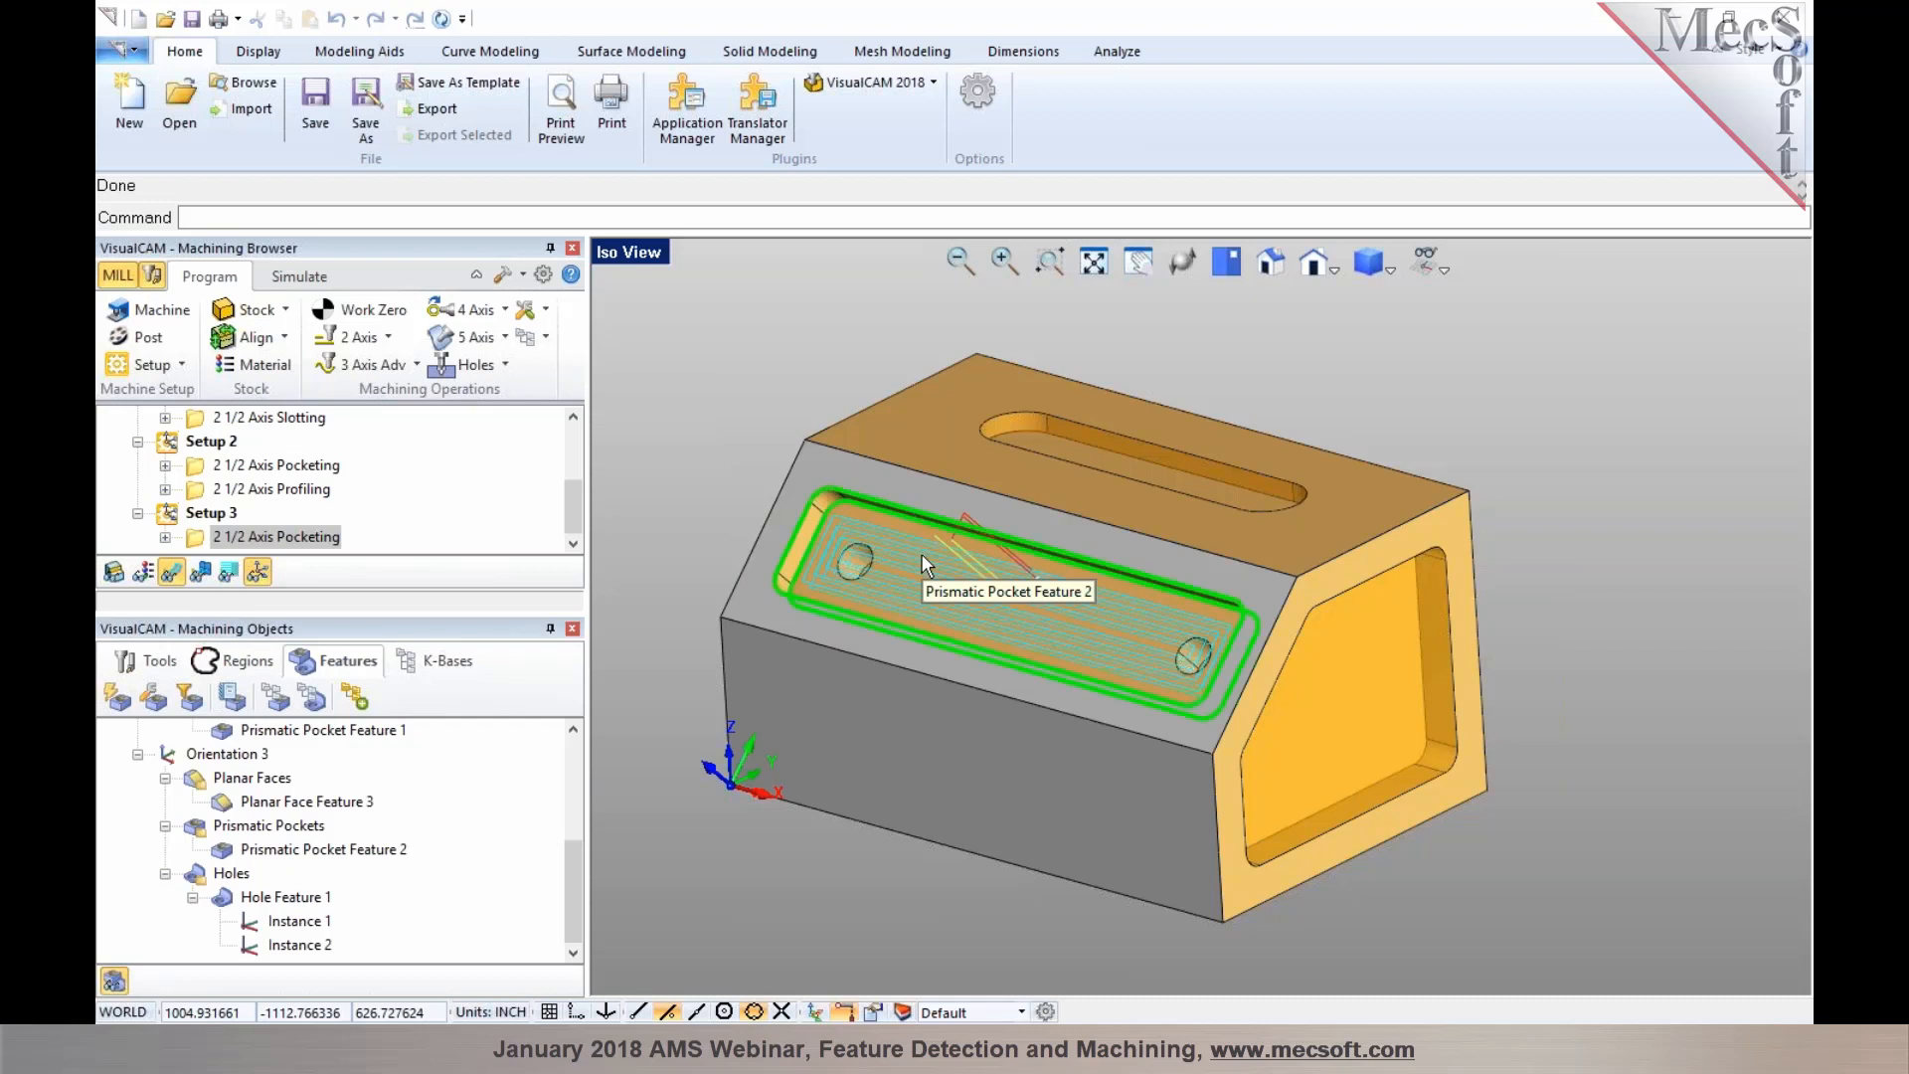
pyautogui.rightClick(924, 563)
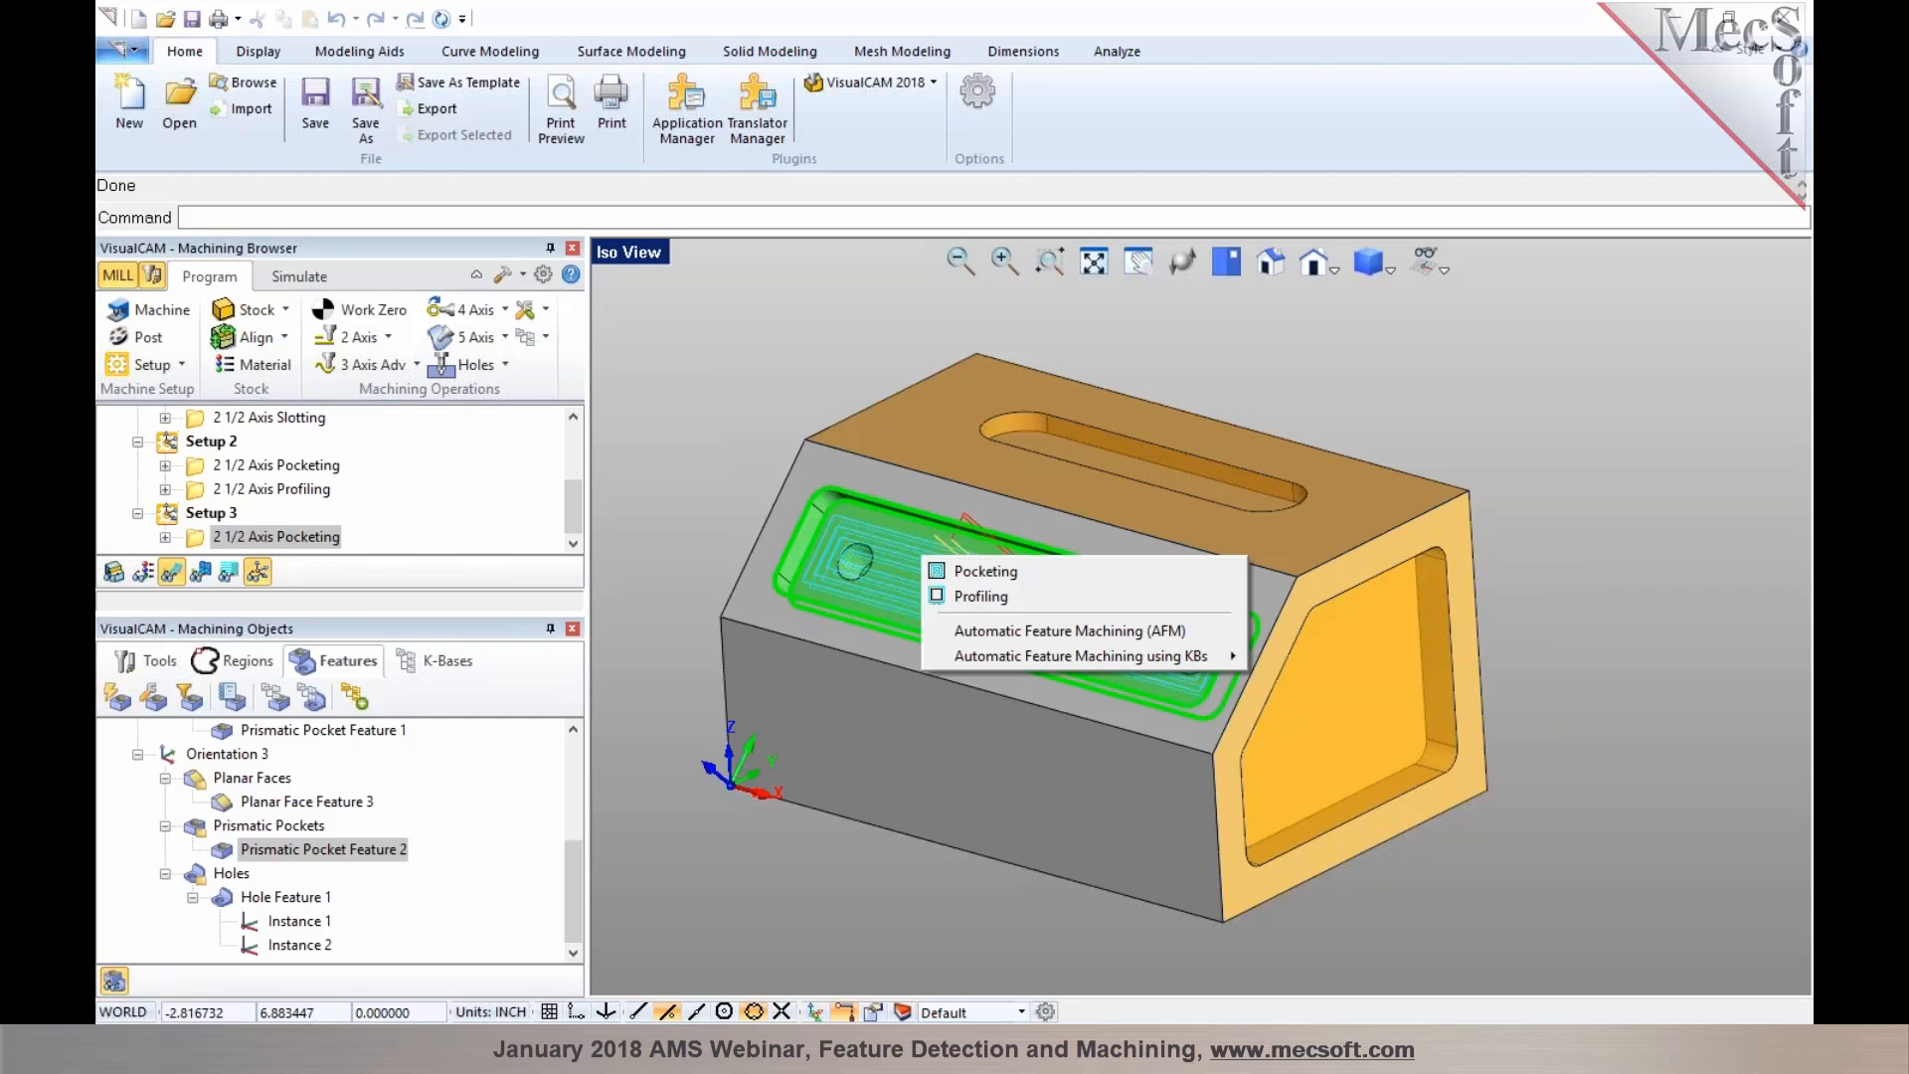
pyautogui.click(835, 898)
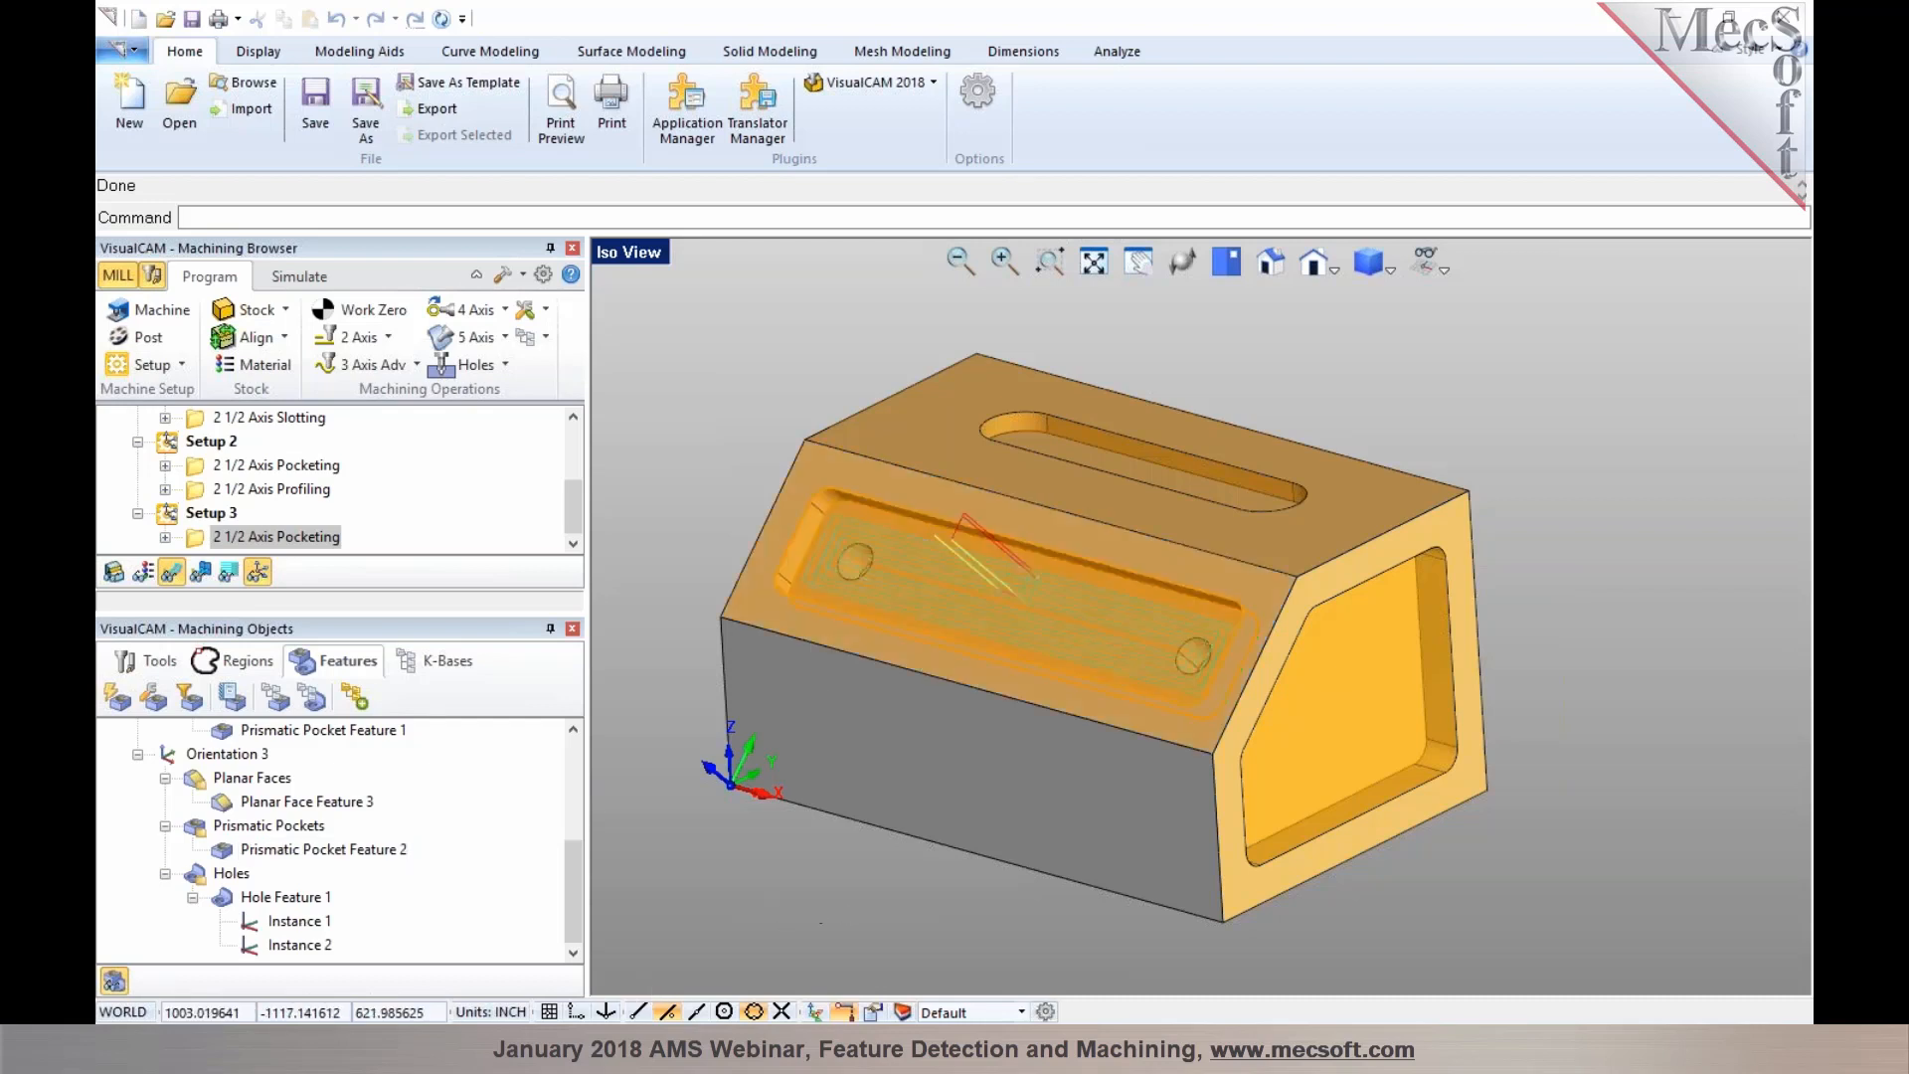
# Switch to RhinoCAM and create a Facing operation from Prismatic Pocket Feature 1, reviewing its cut levels and entry/exit, then generate the toolpath
pyautogui.click(478, 1046)
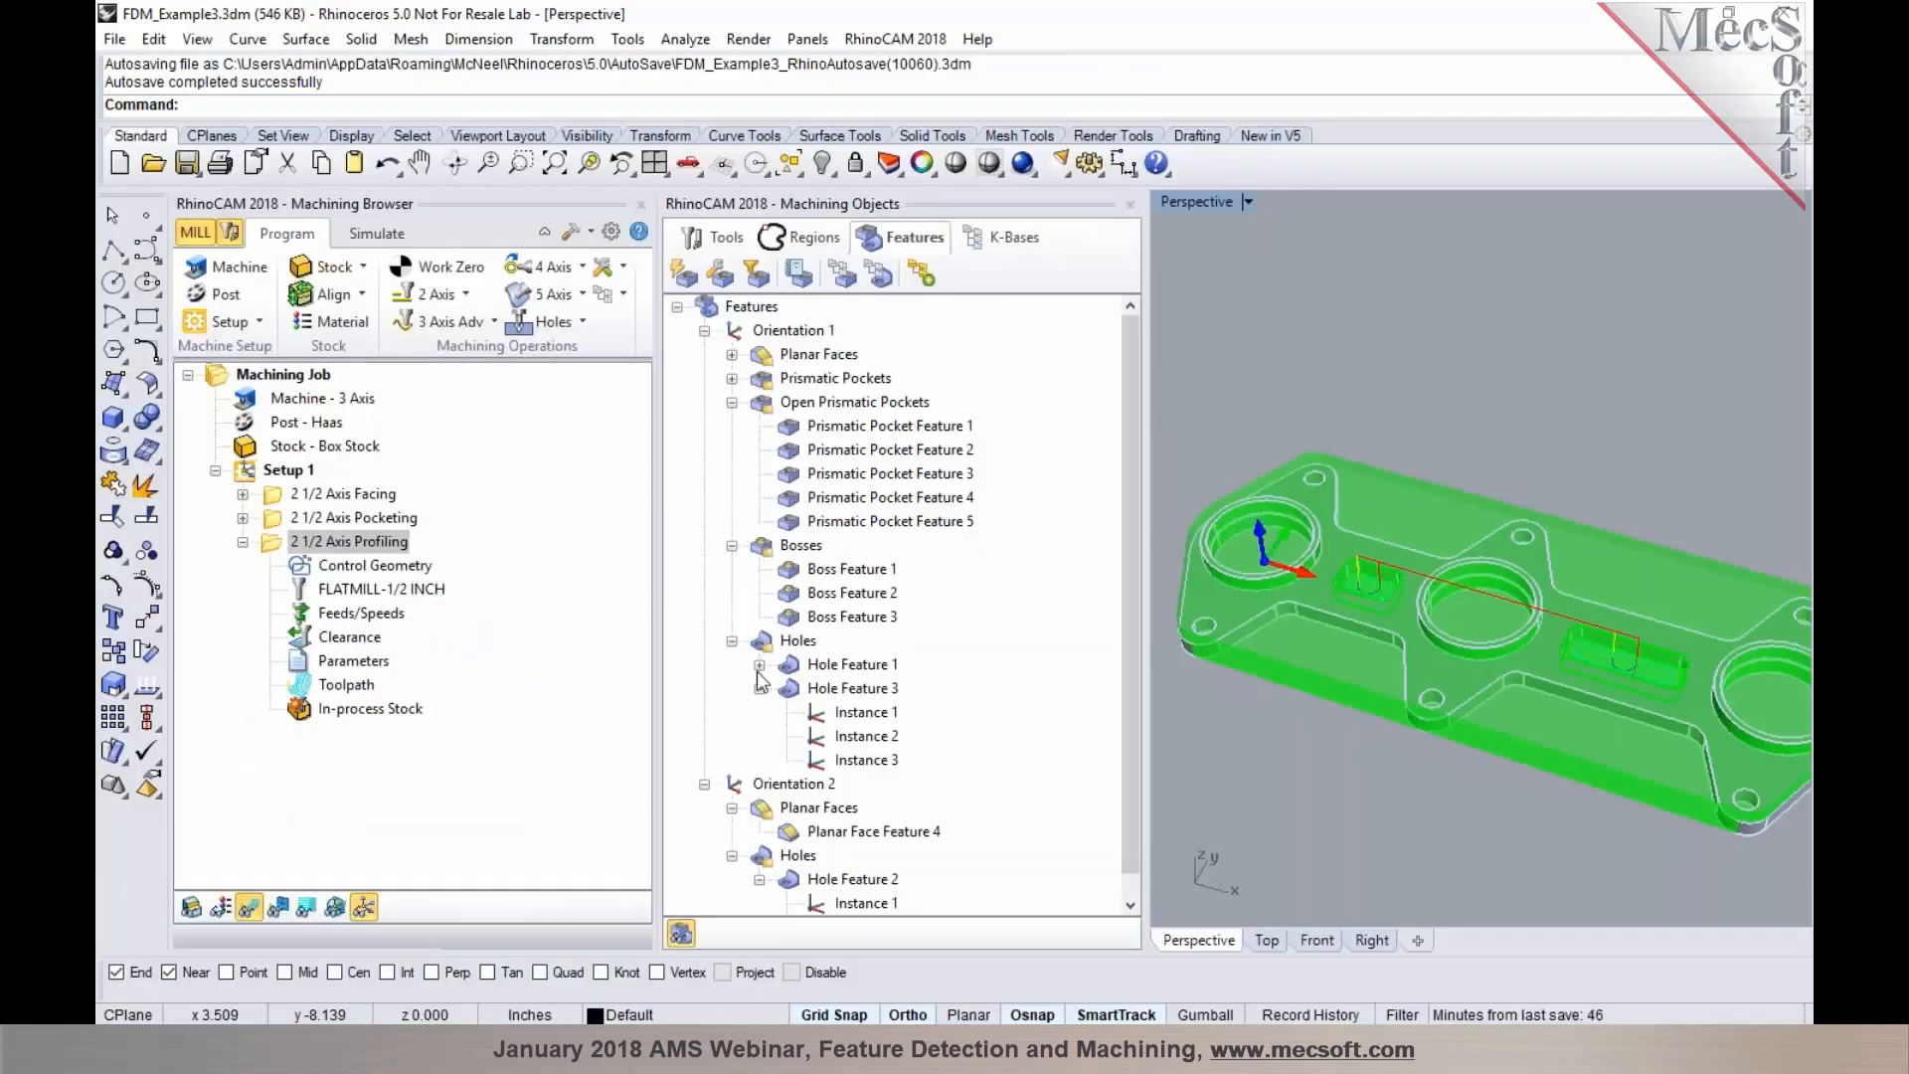
pyautogui.moveTo(1236, 354); pyautogui.dragTo(1276, 632, button='right')
pyautogui.scroll(6, 1176, 477)
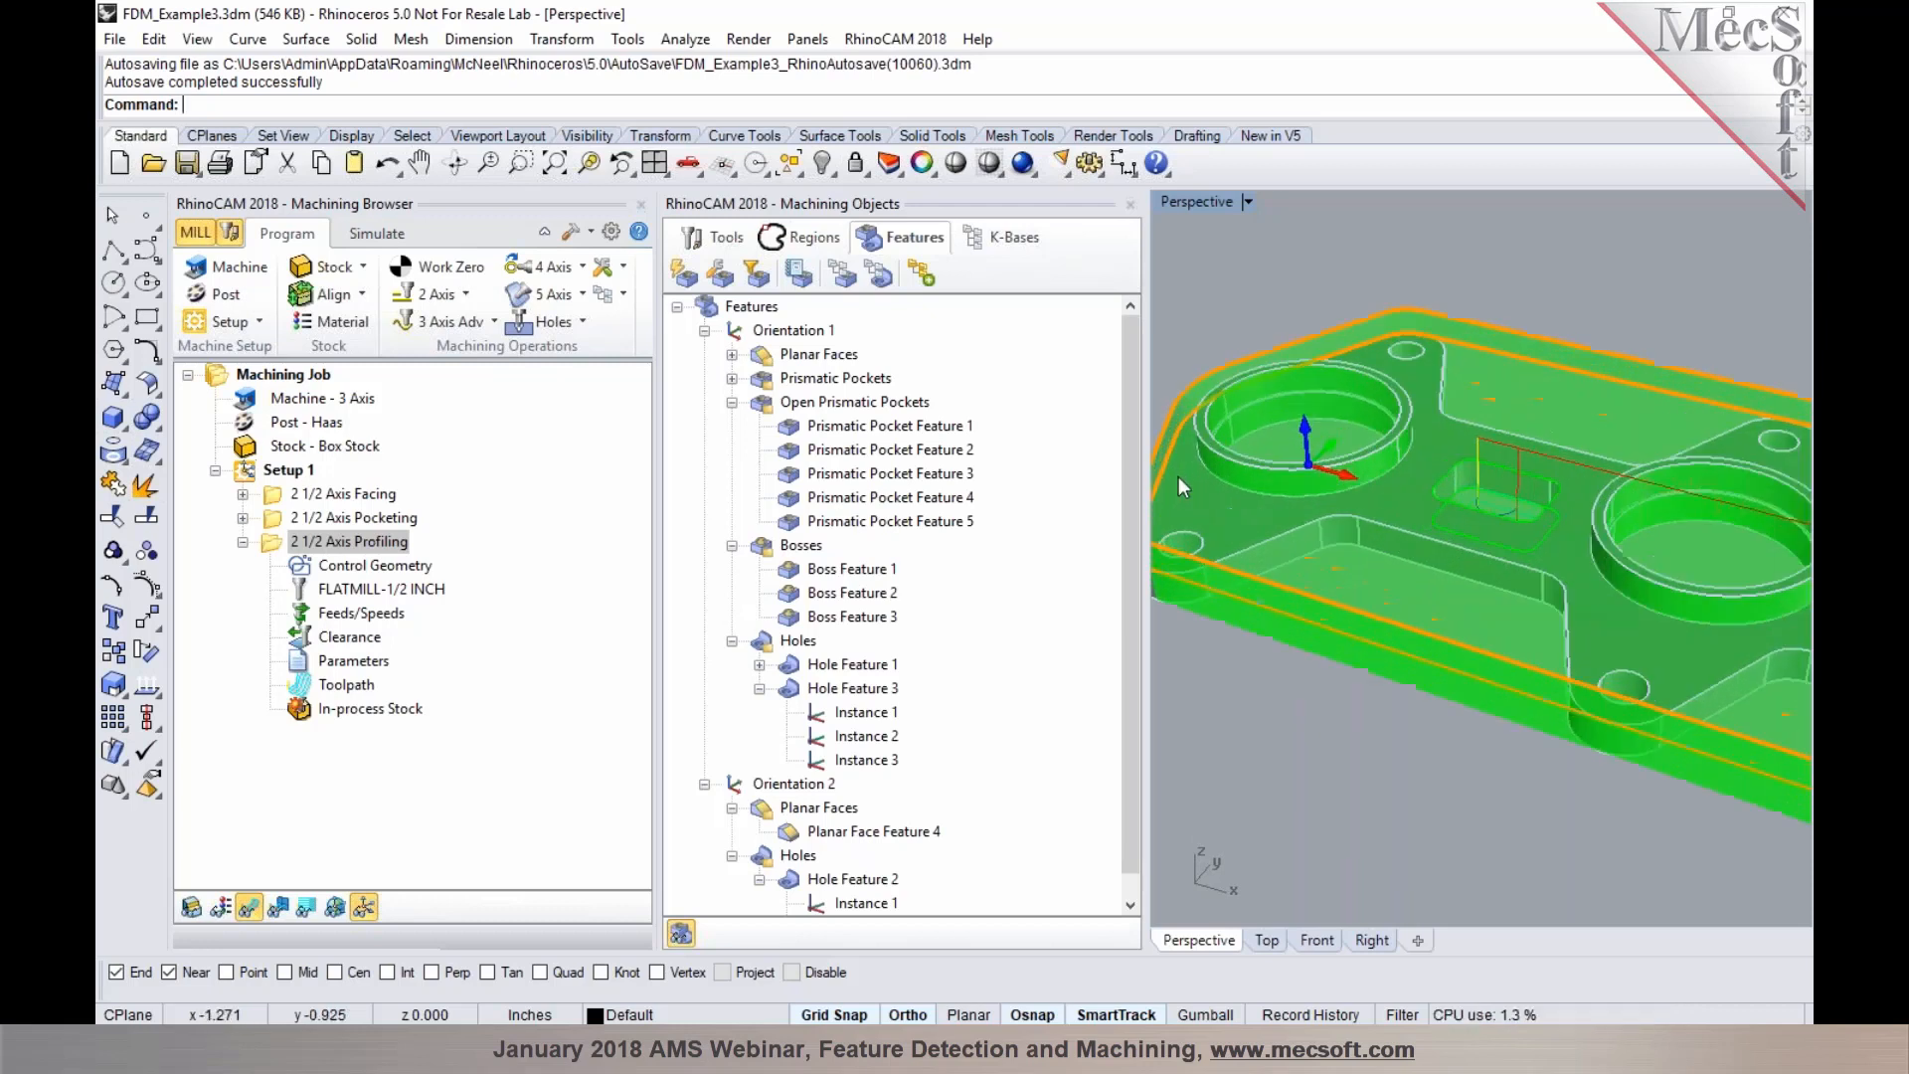
pyautogui.scroll(-4, 1314, 517)
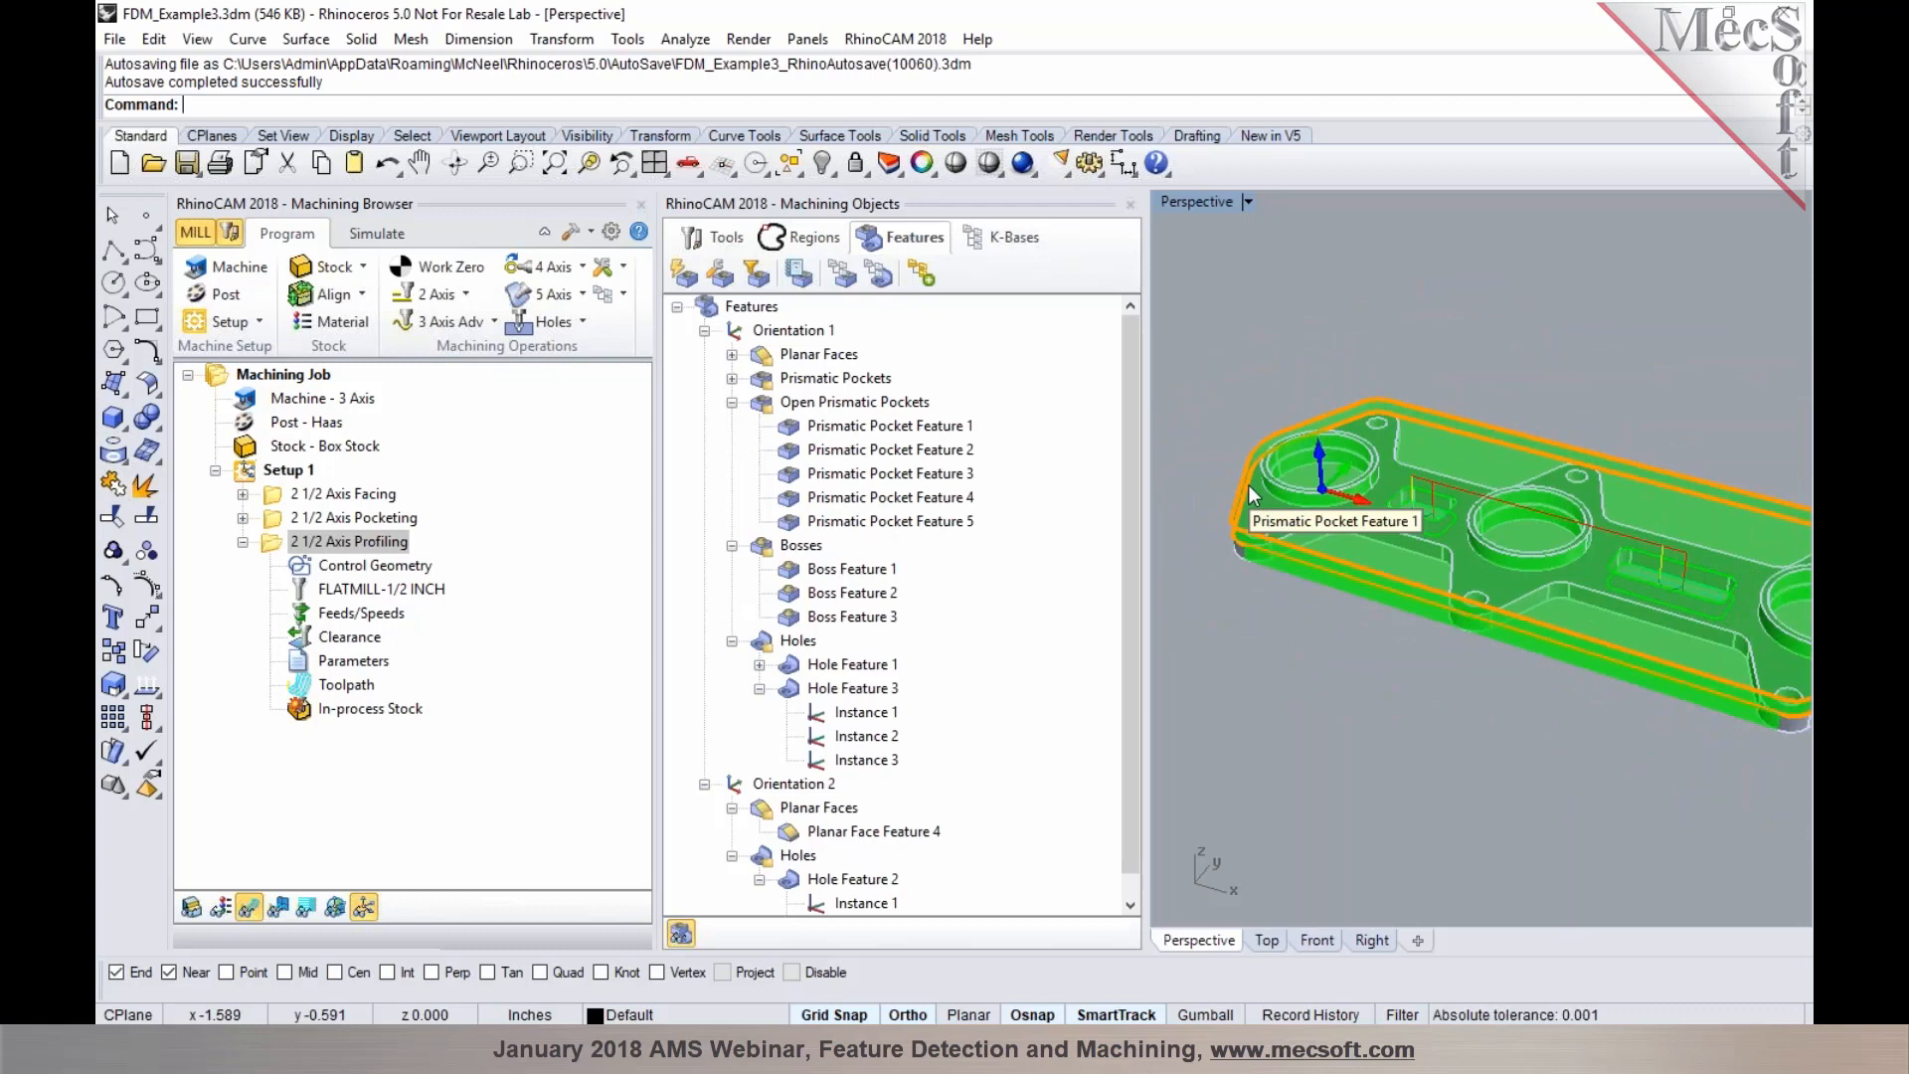
pyautogui.click(1250, 487)
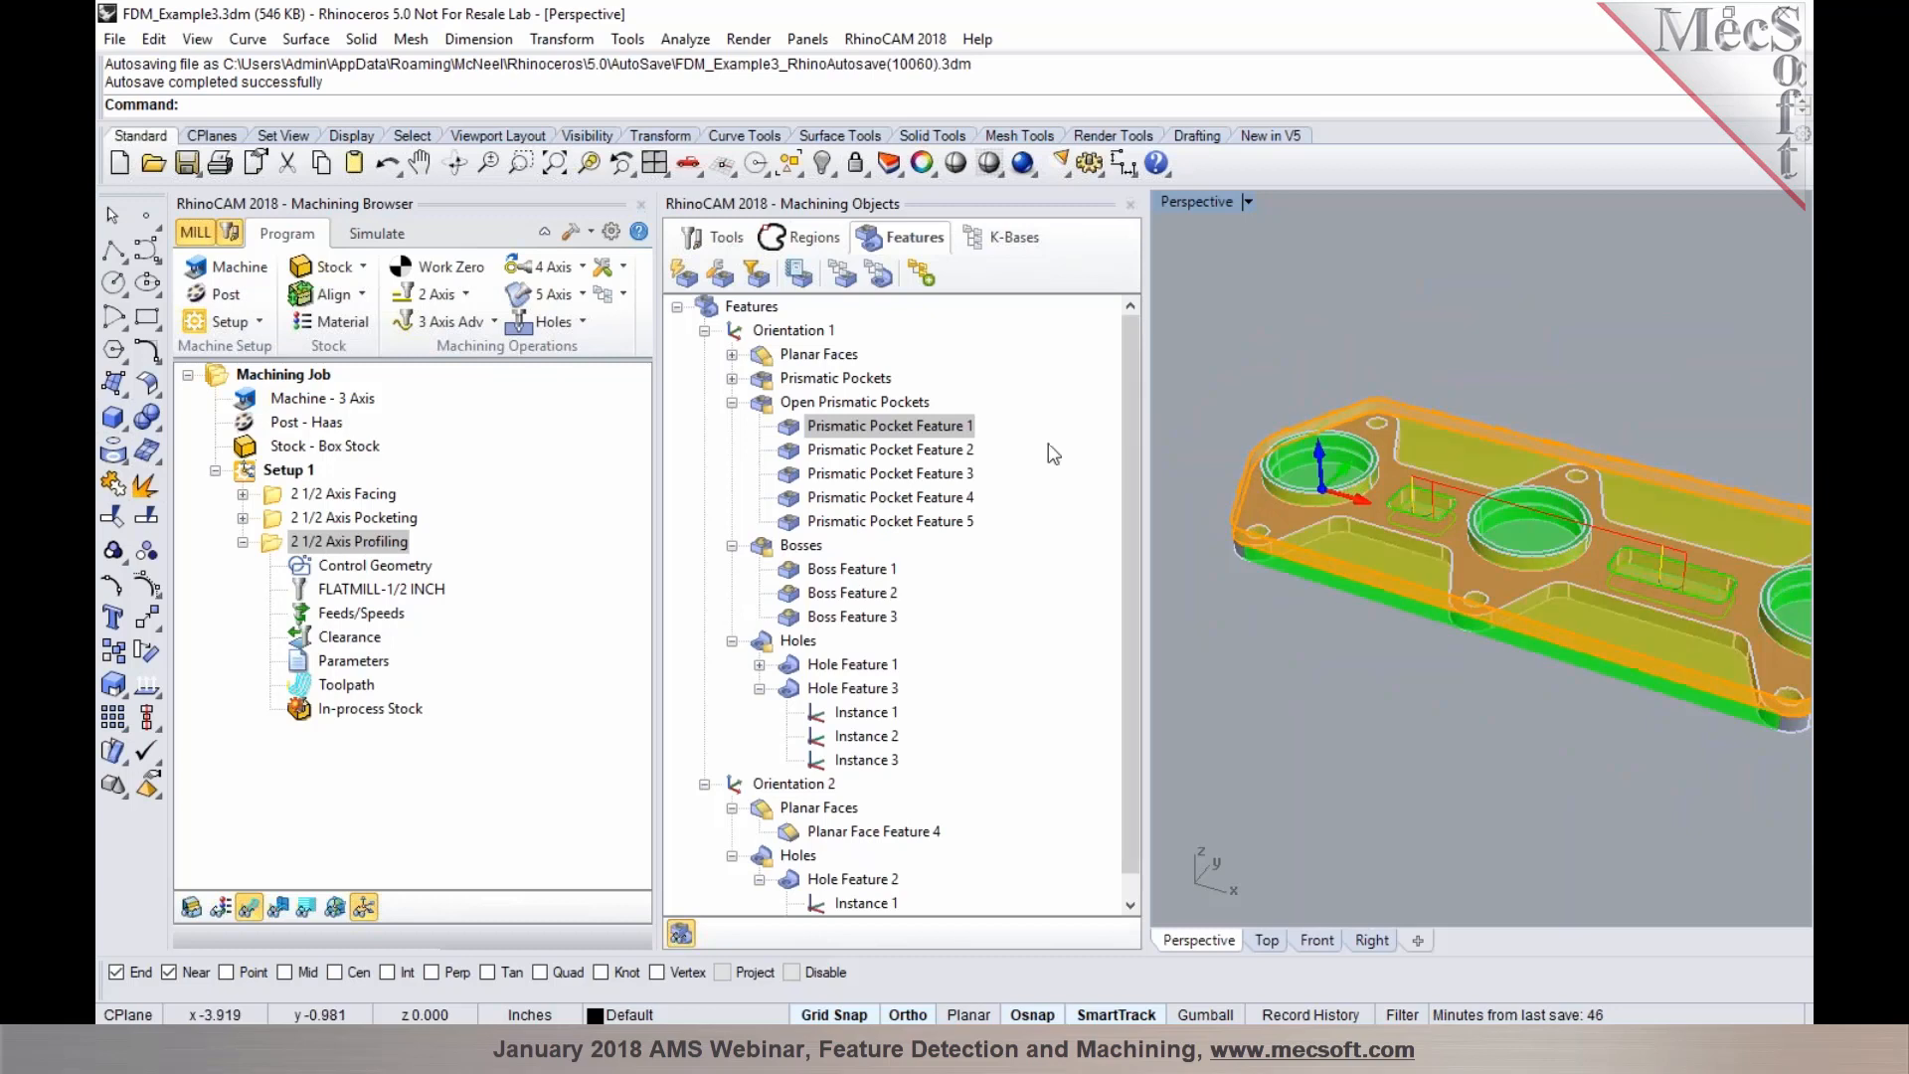
pyautogui.rightClick(1262, 498)
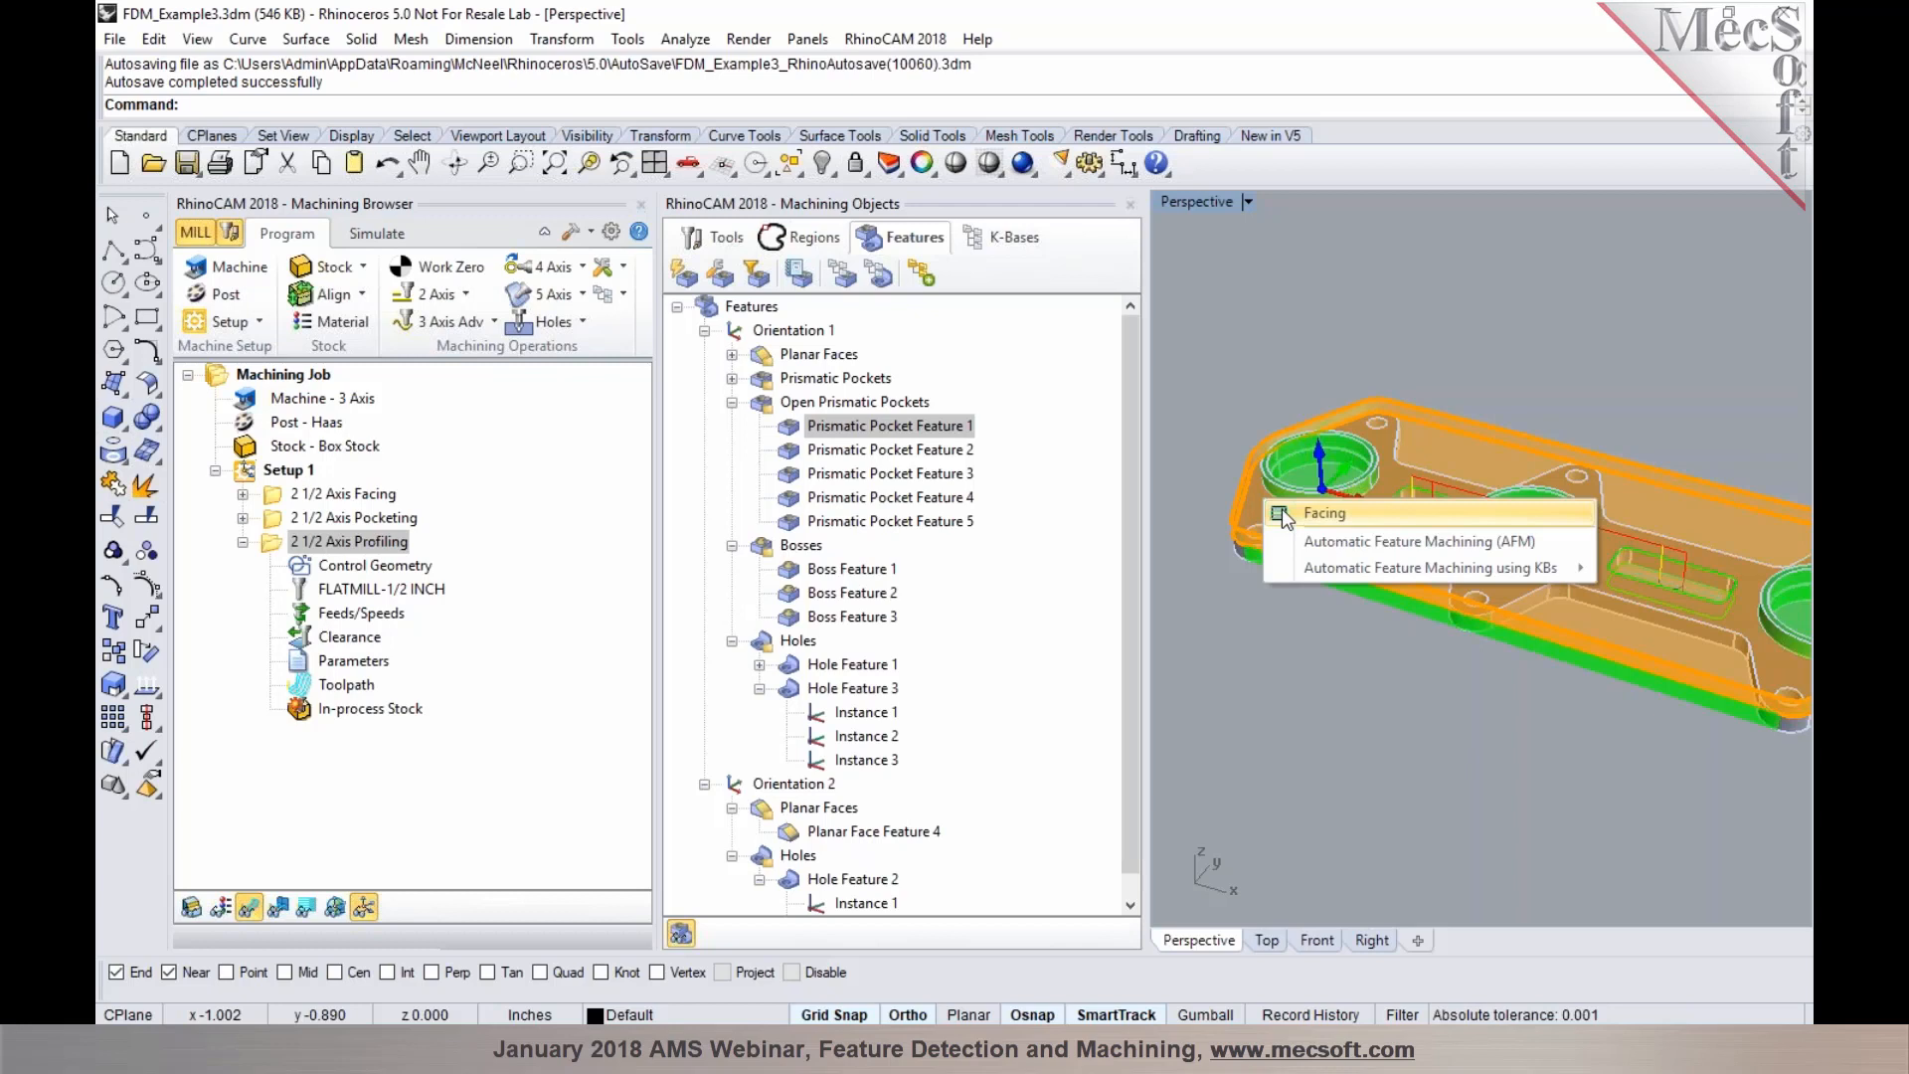
pyautogui.click(1283, 513)
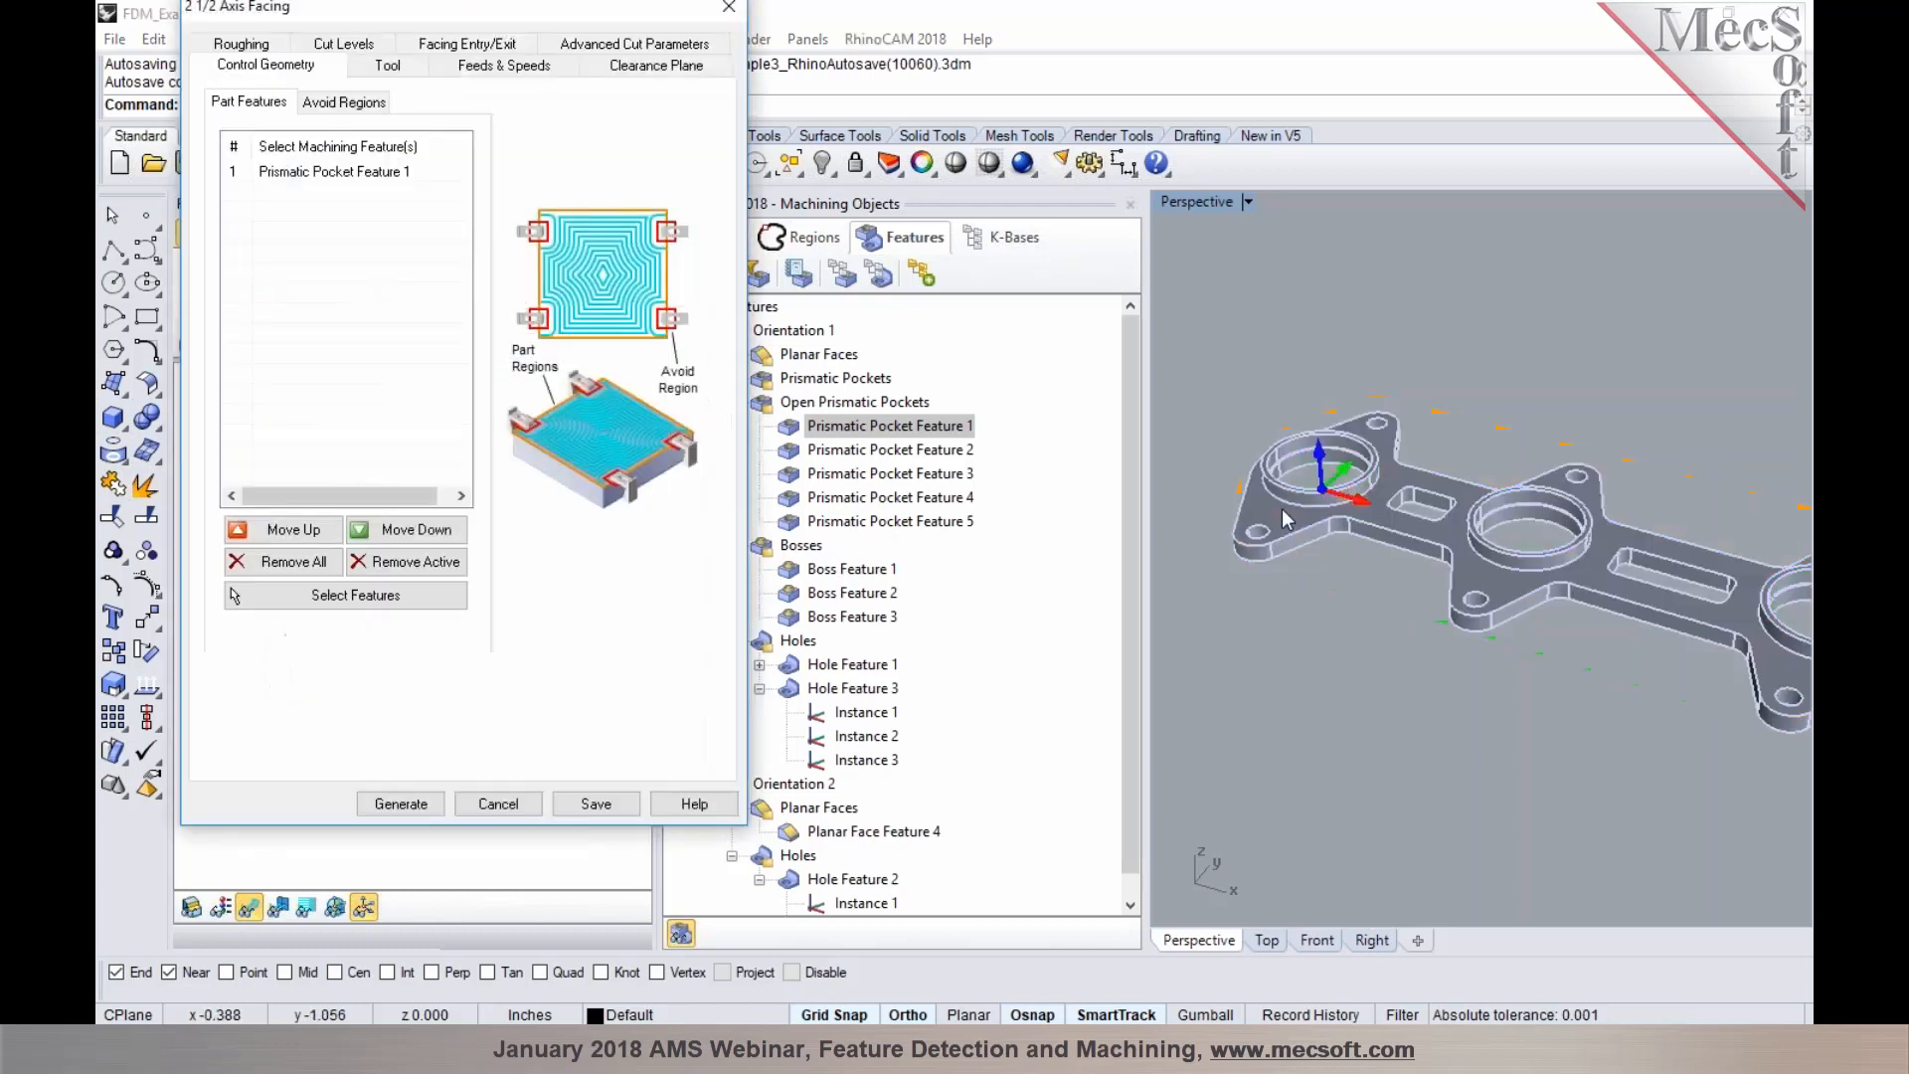
pyautogui.click(340, 44)
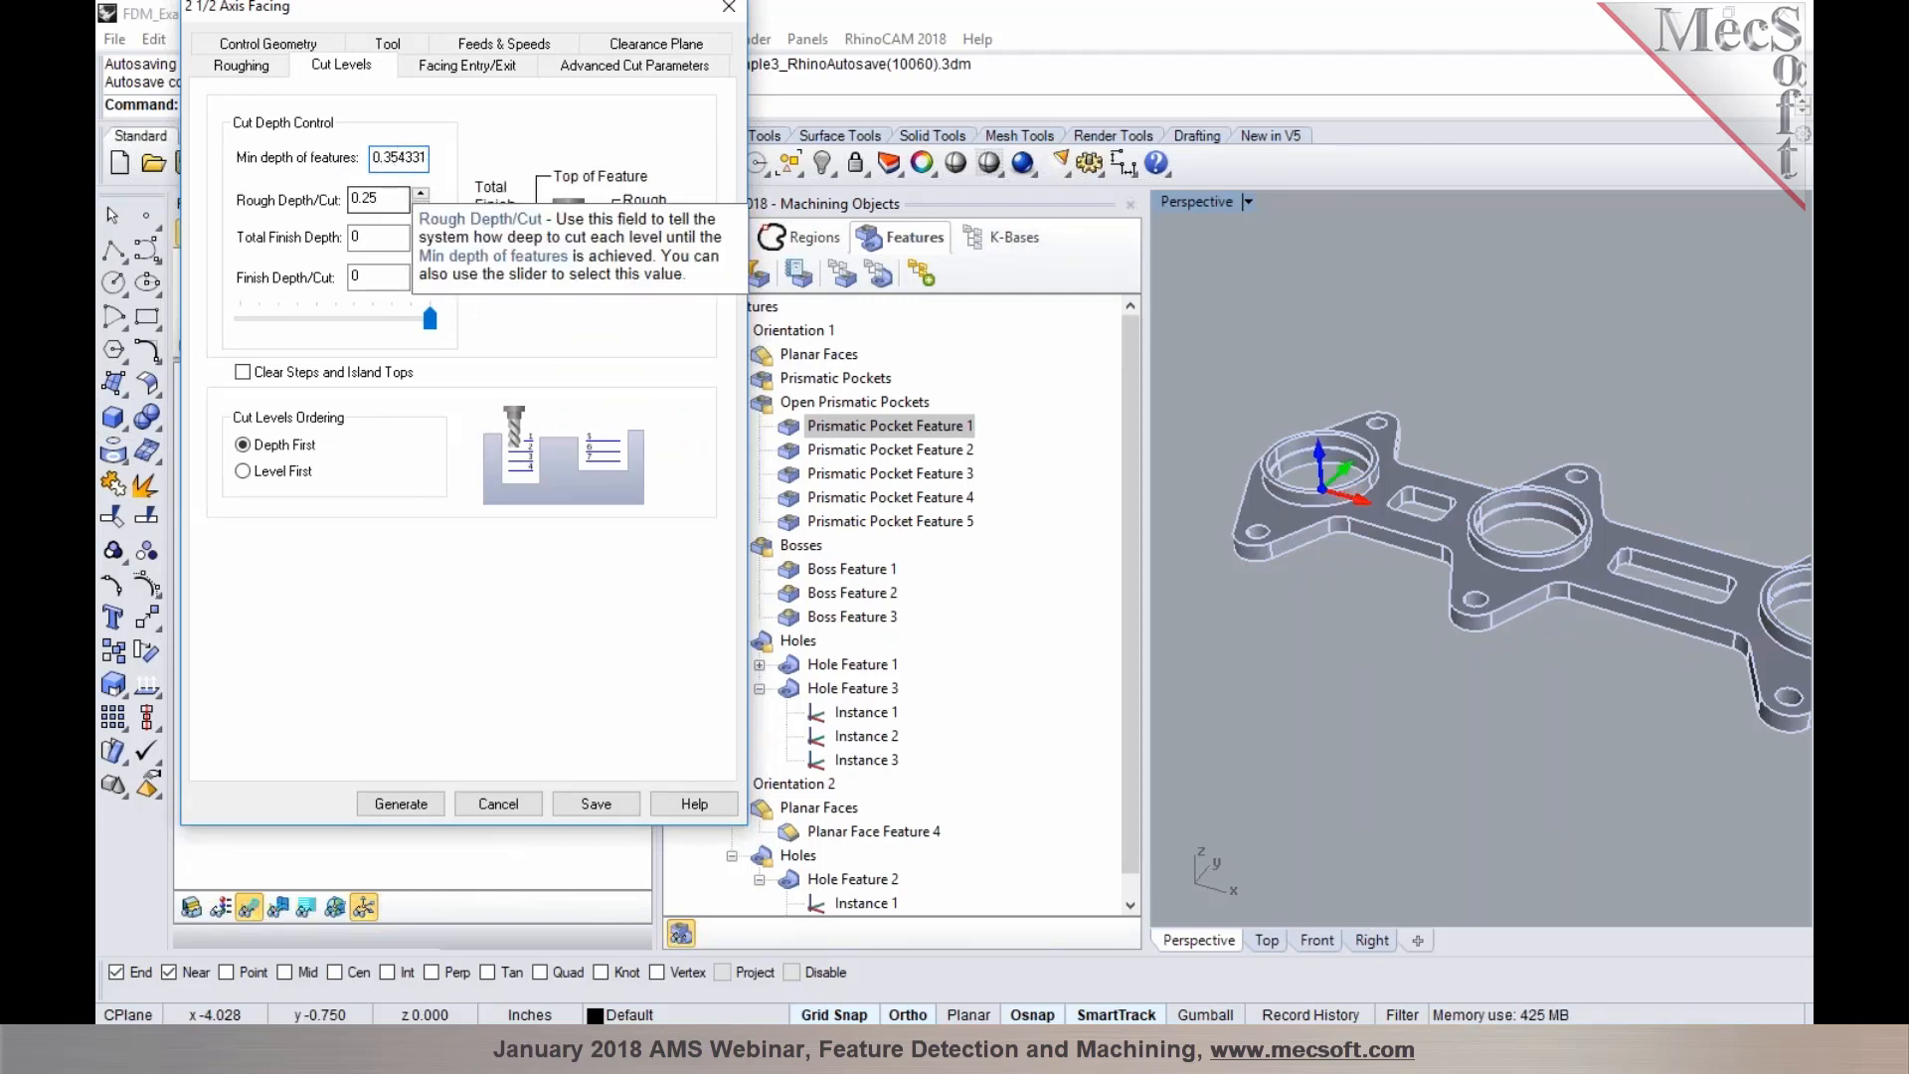
pyautogui.click(255, 65)
pyautogui.click(497, 75)
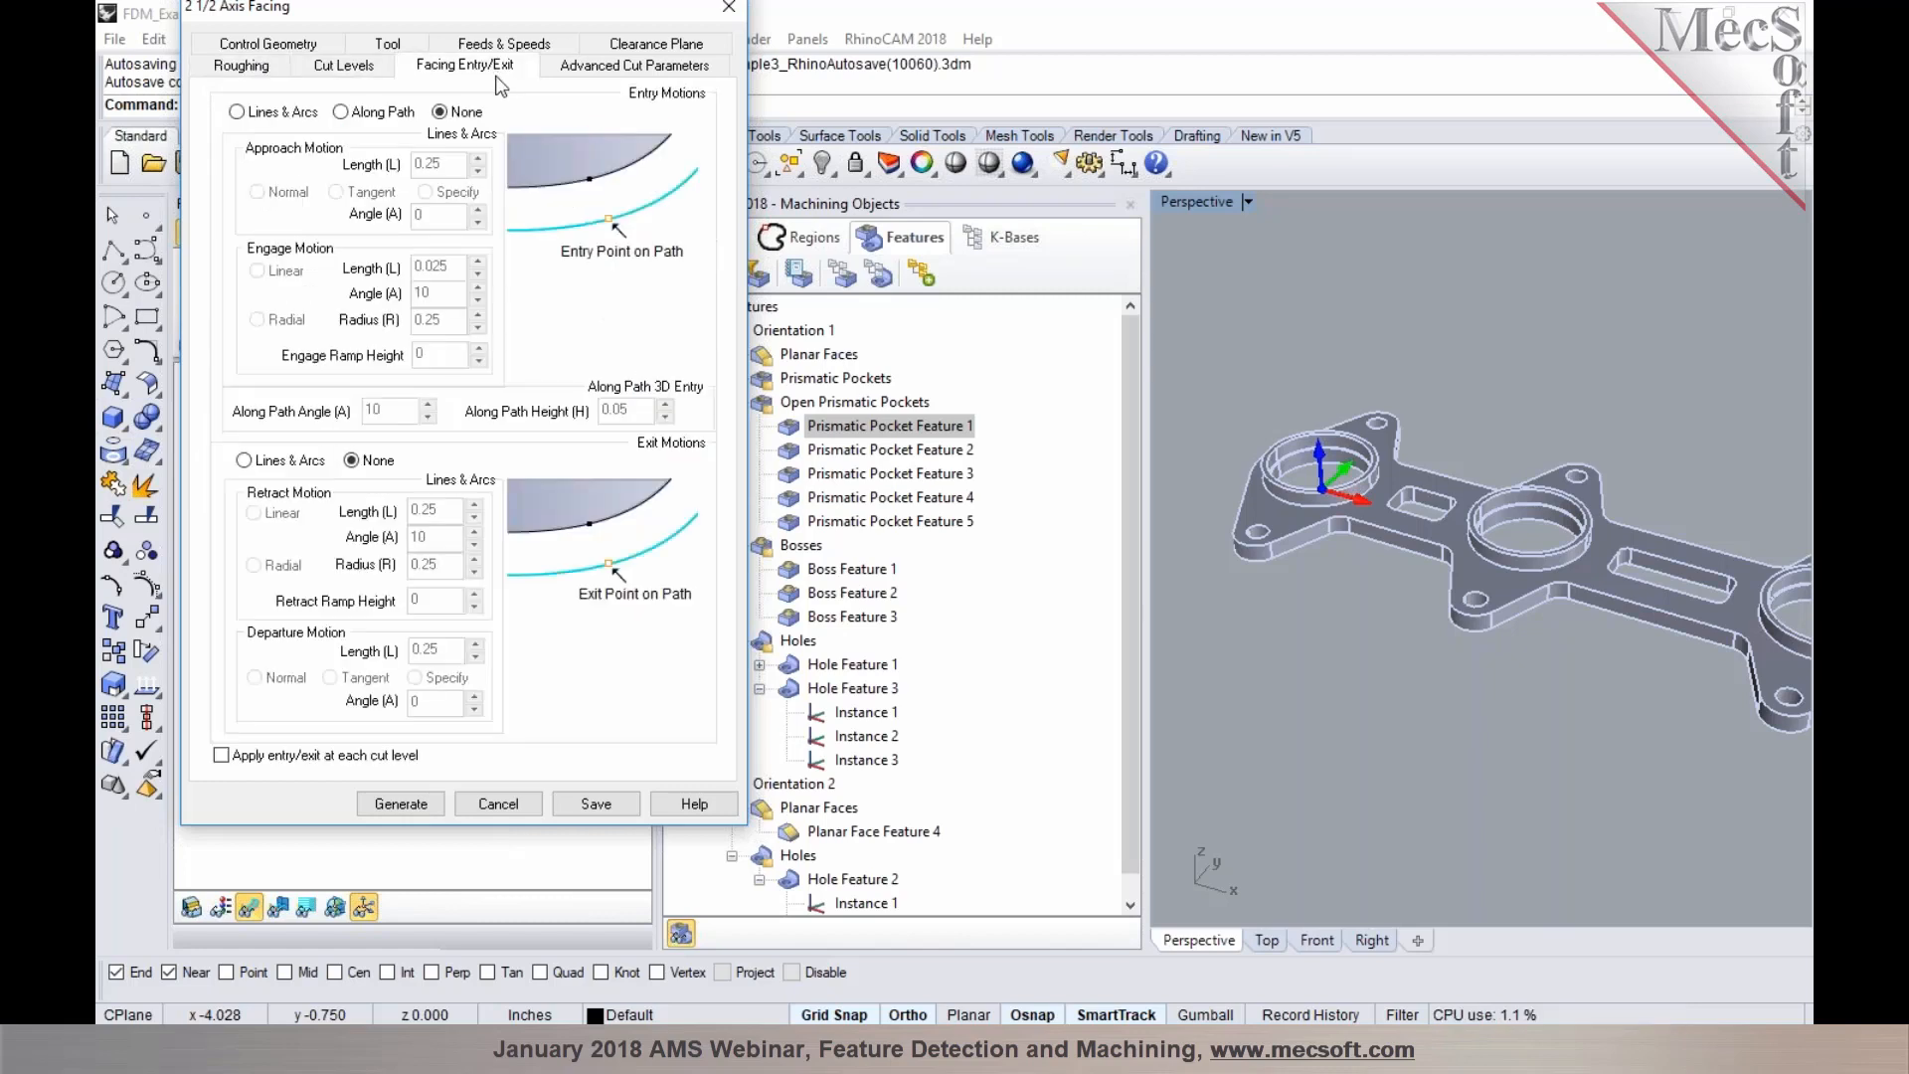
pyautogui.click(401, 804)
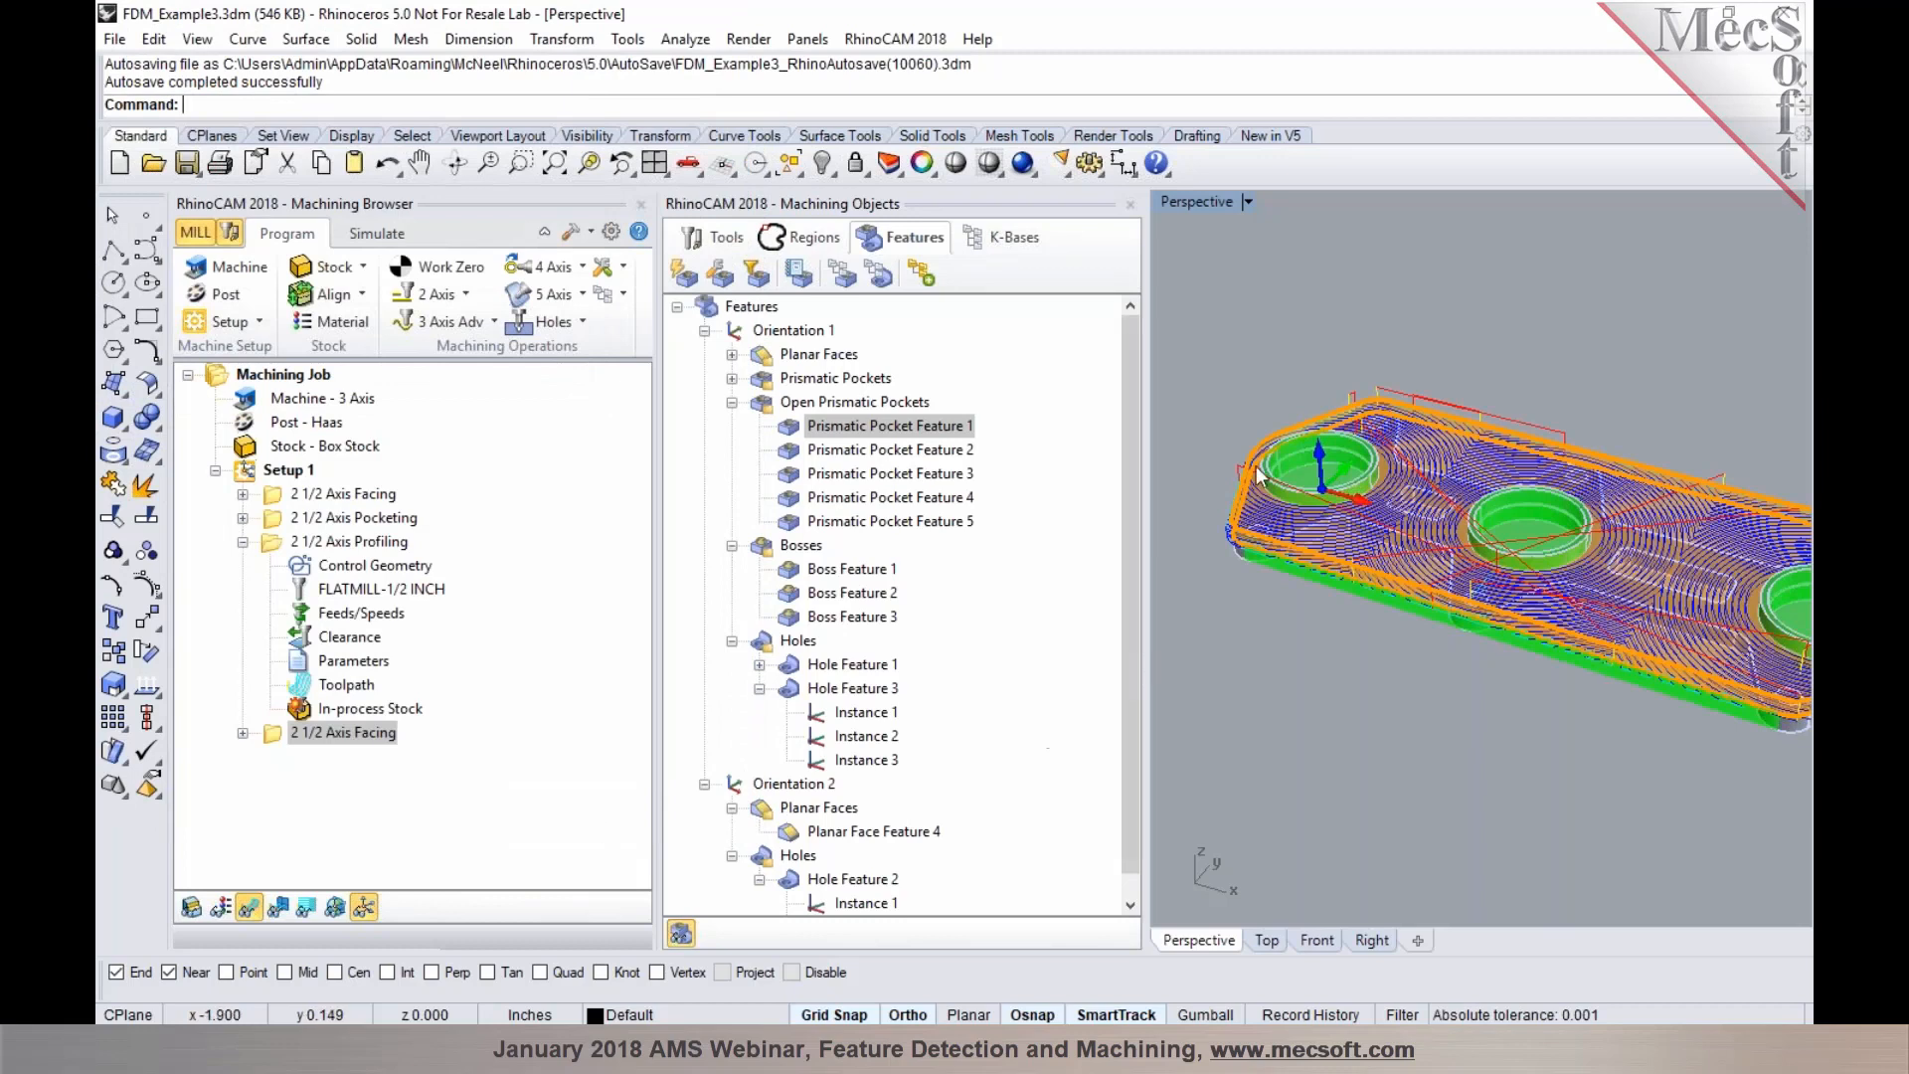
# Create a Facing operation from Prismatic Pocket Feature 2 on the sloped side face and generate its toolpath
pyautogui.scroll(2, 1250, 490)
pyautogui.scroll(4, 1251, 489)
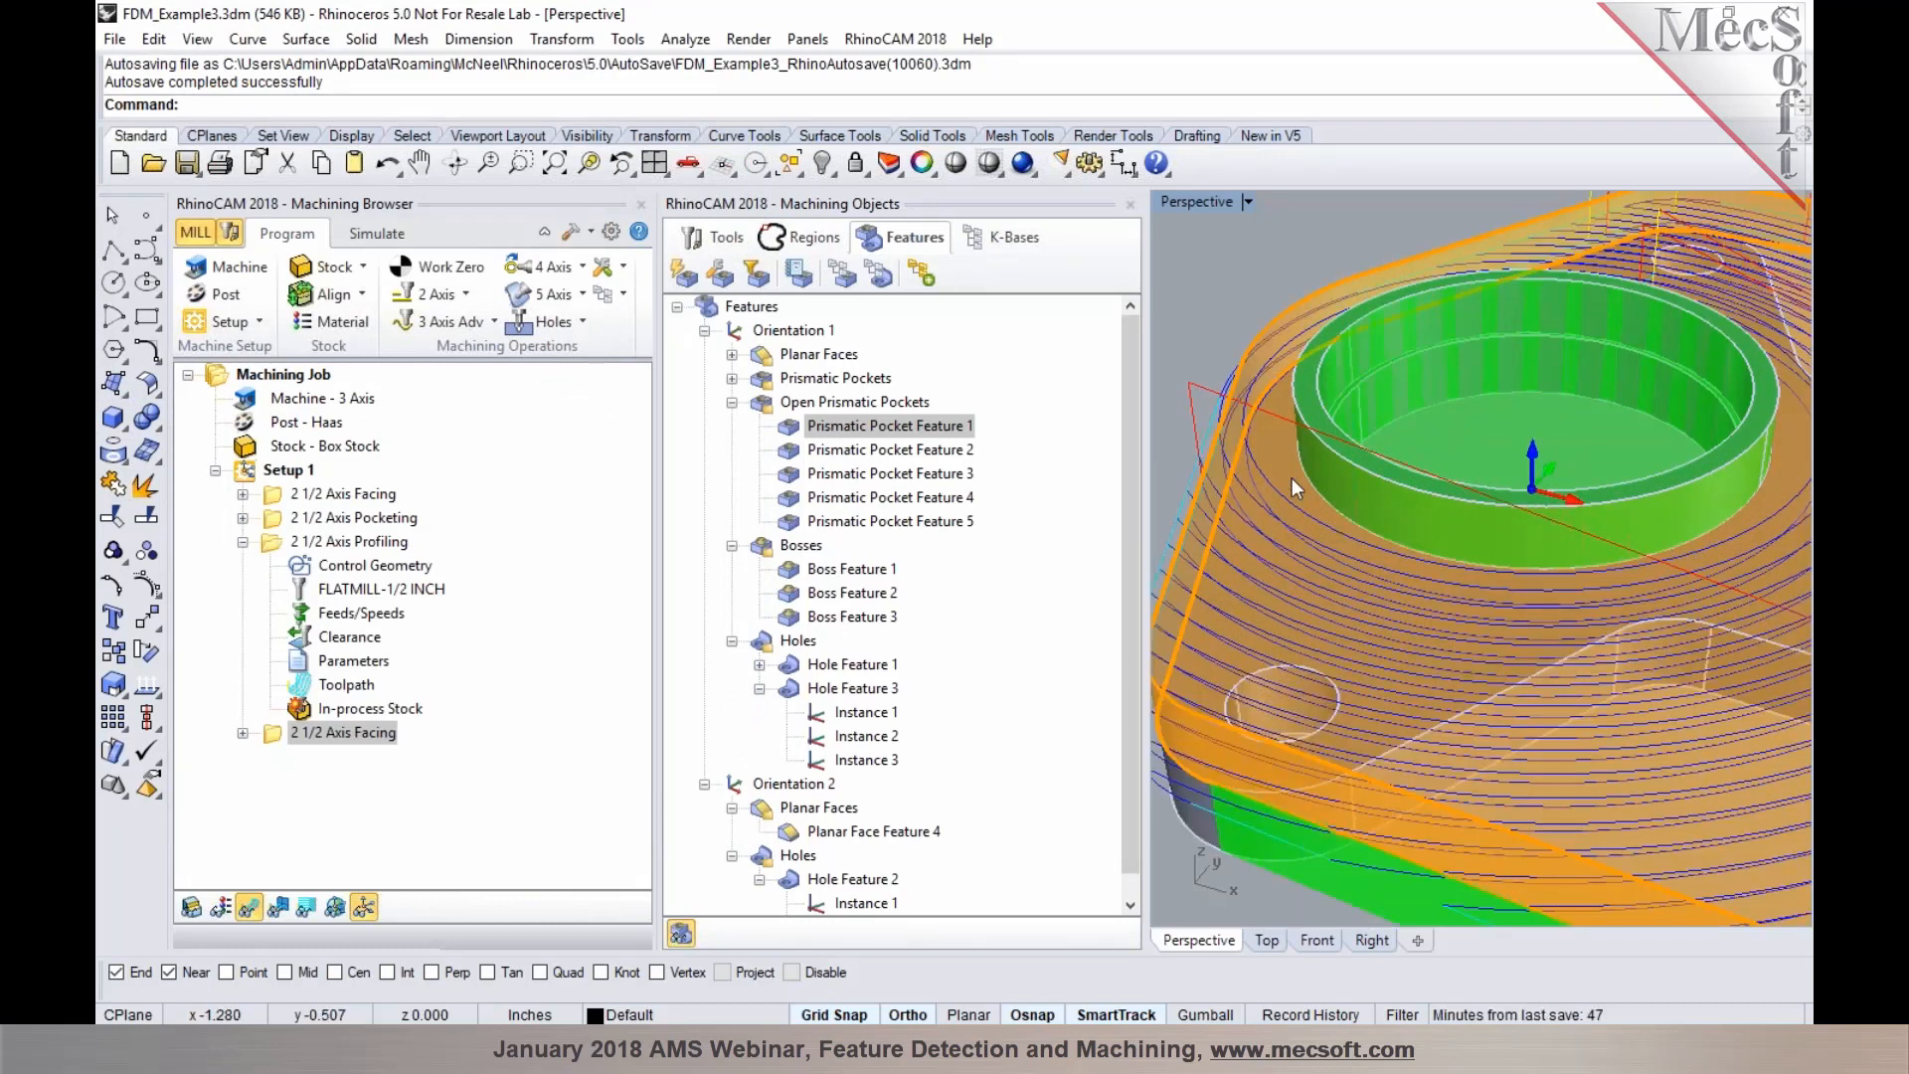
pyautogui.scroll(-6, 1254, 527)
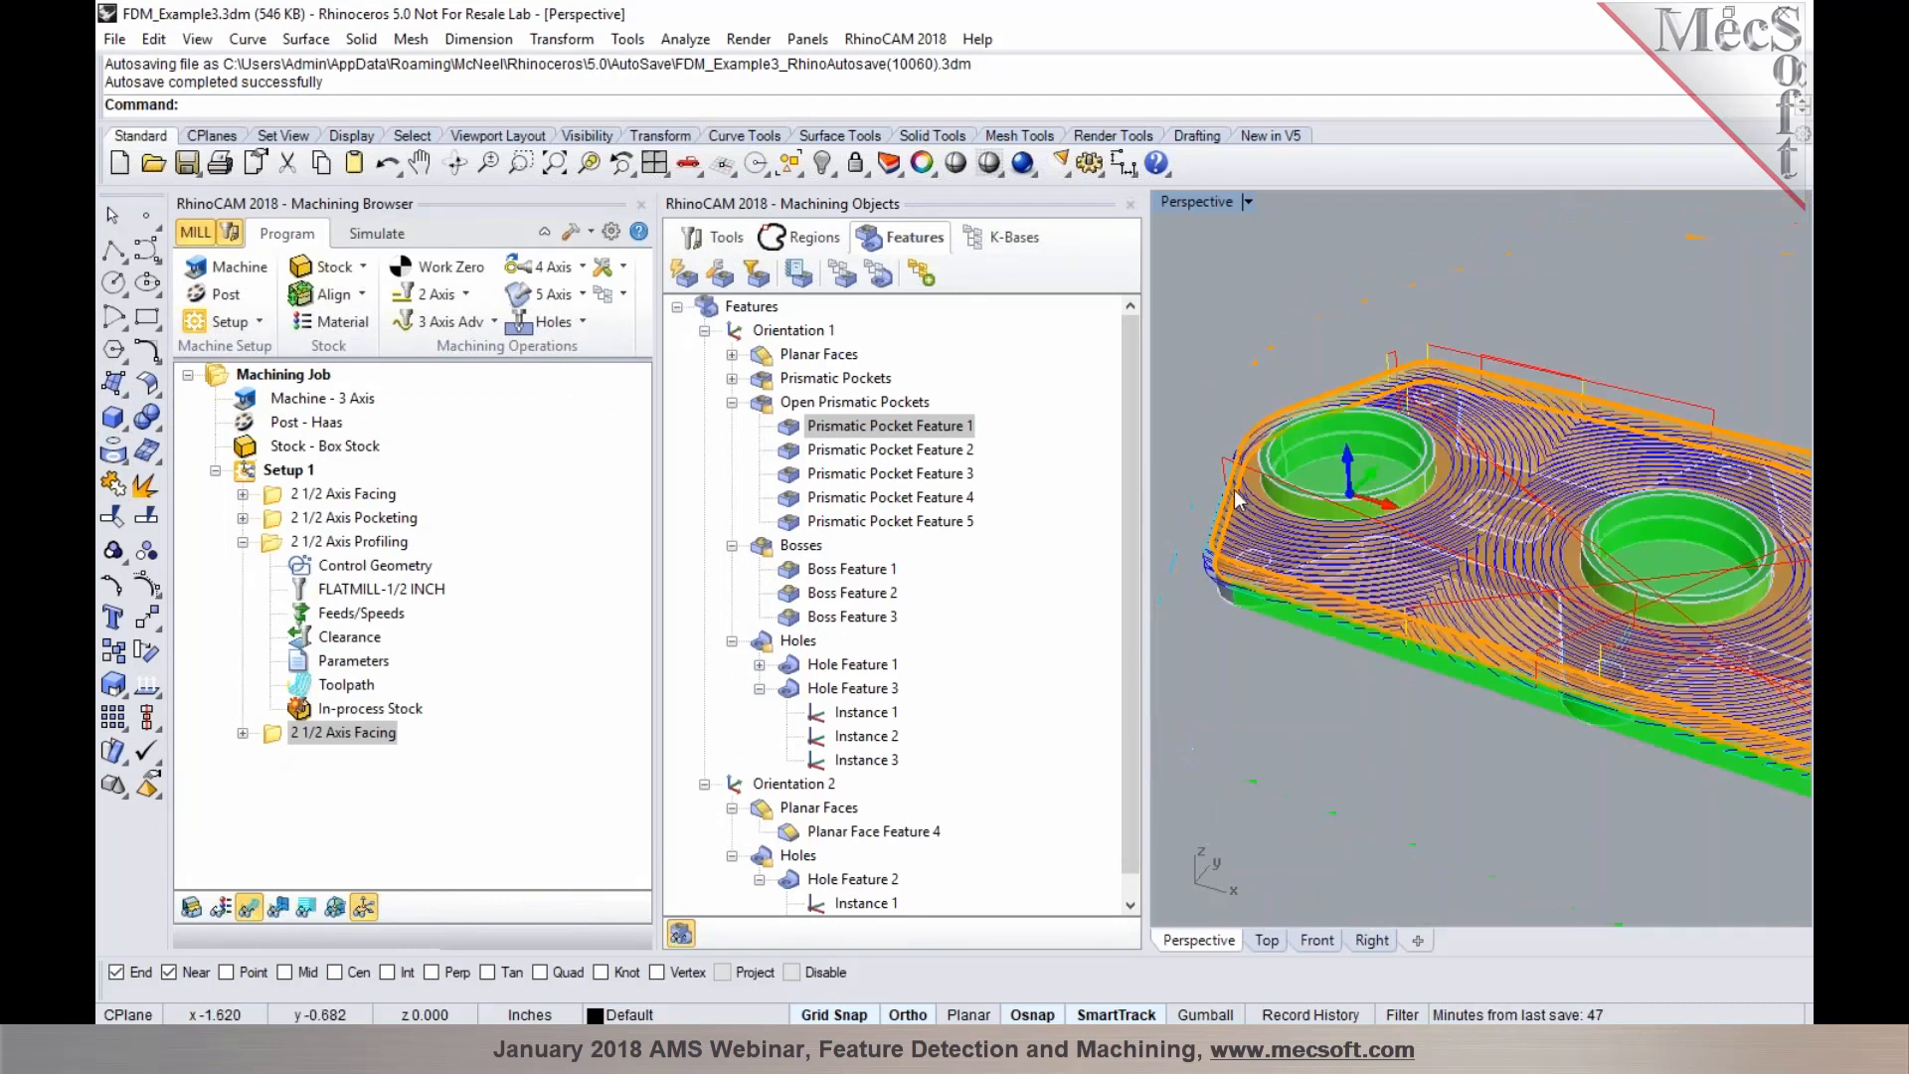
pyautogui.scroll(3, 1303, 517)
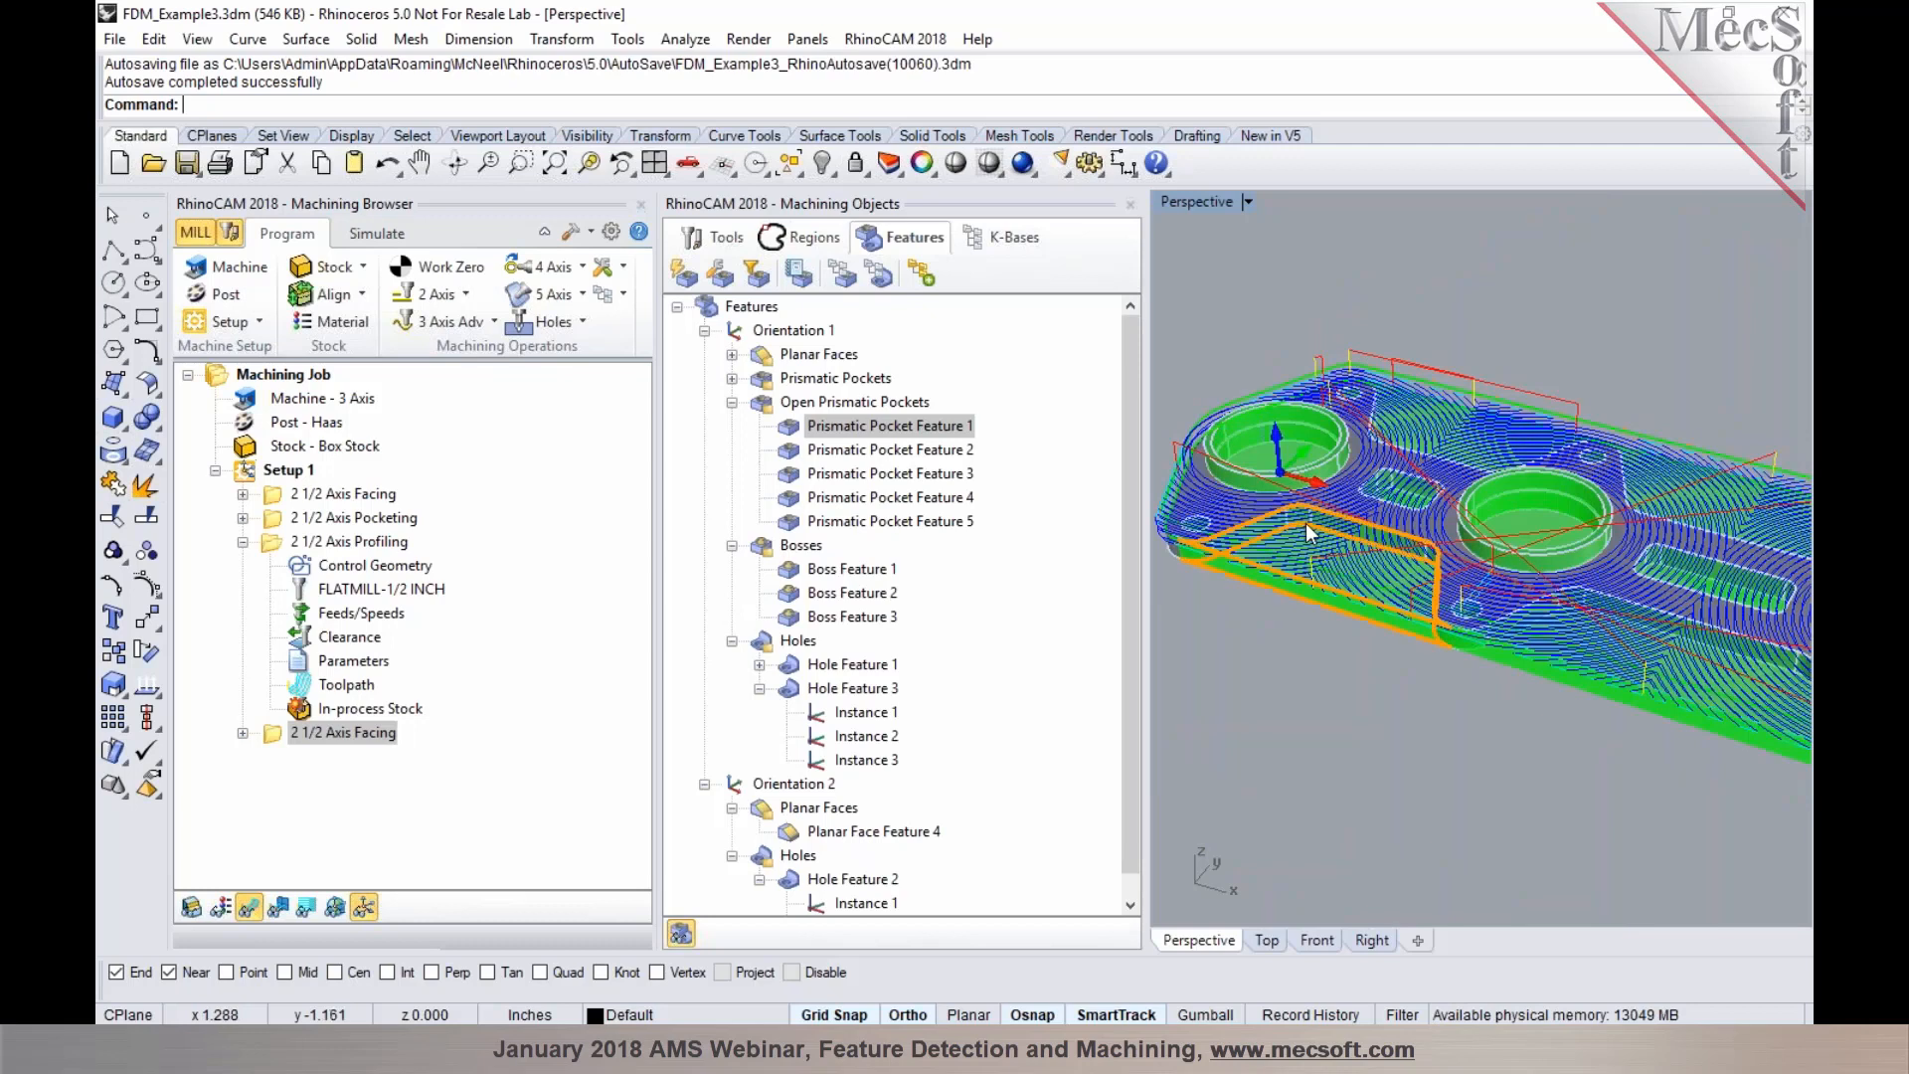
pyautogui.click(1308, 527)
pyautogui.rightClick(1307, 527)
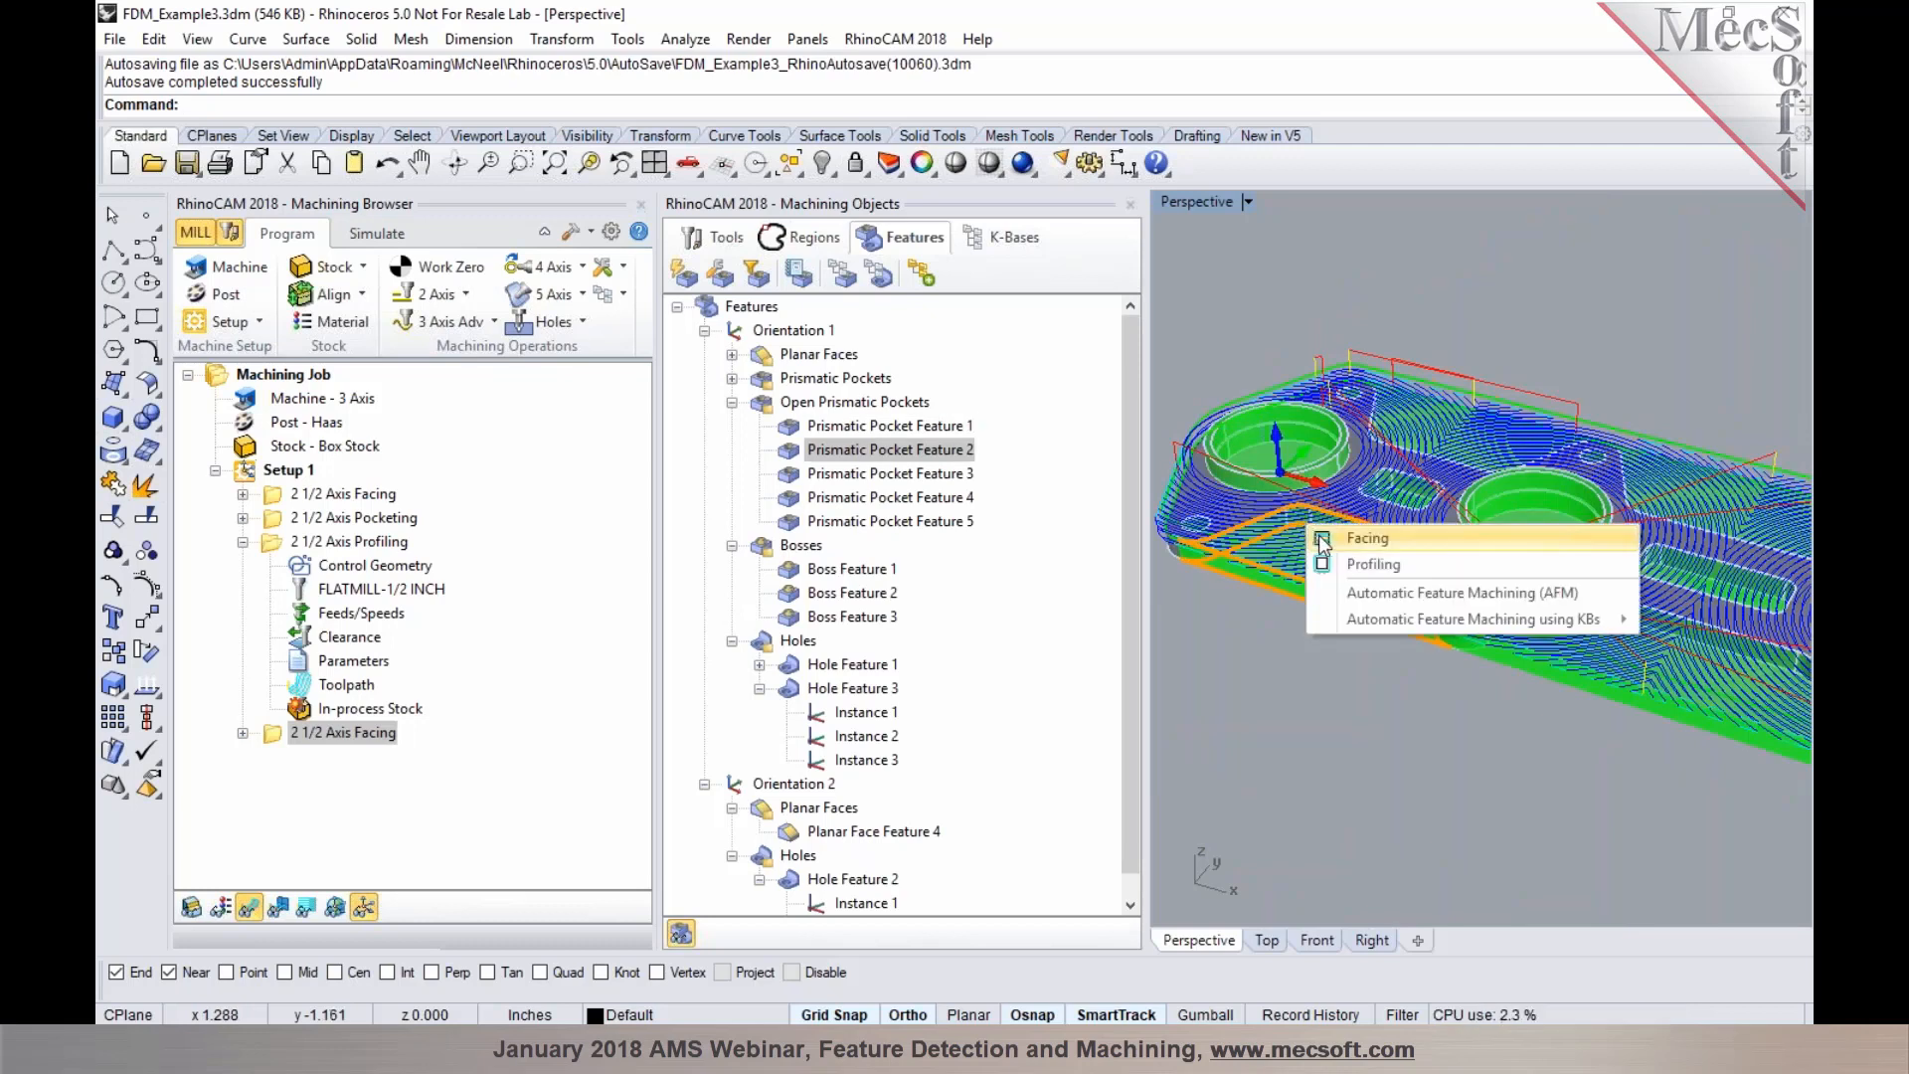
pyautogui.click(1320, 538)
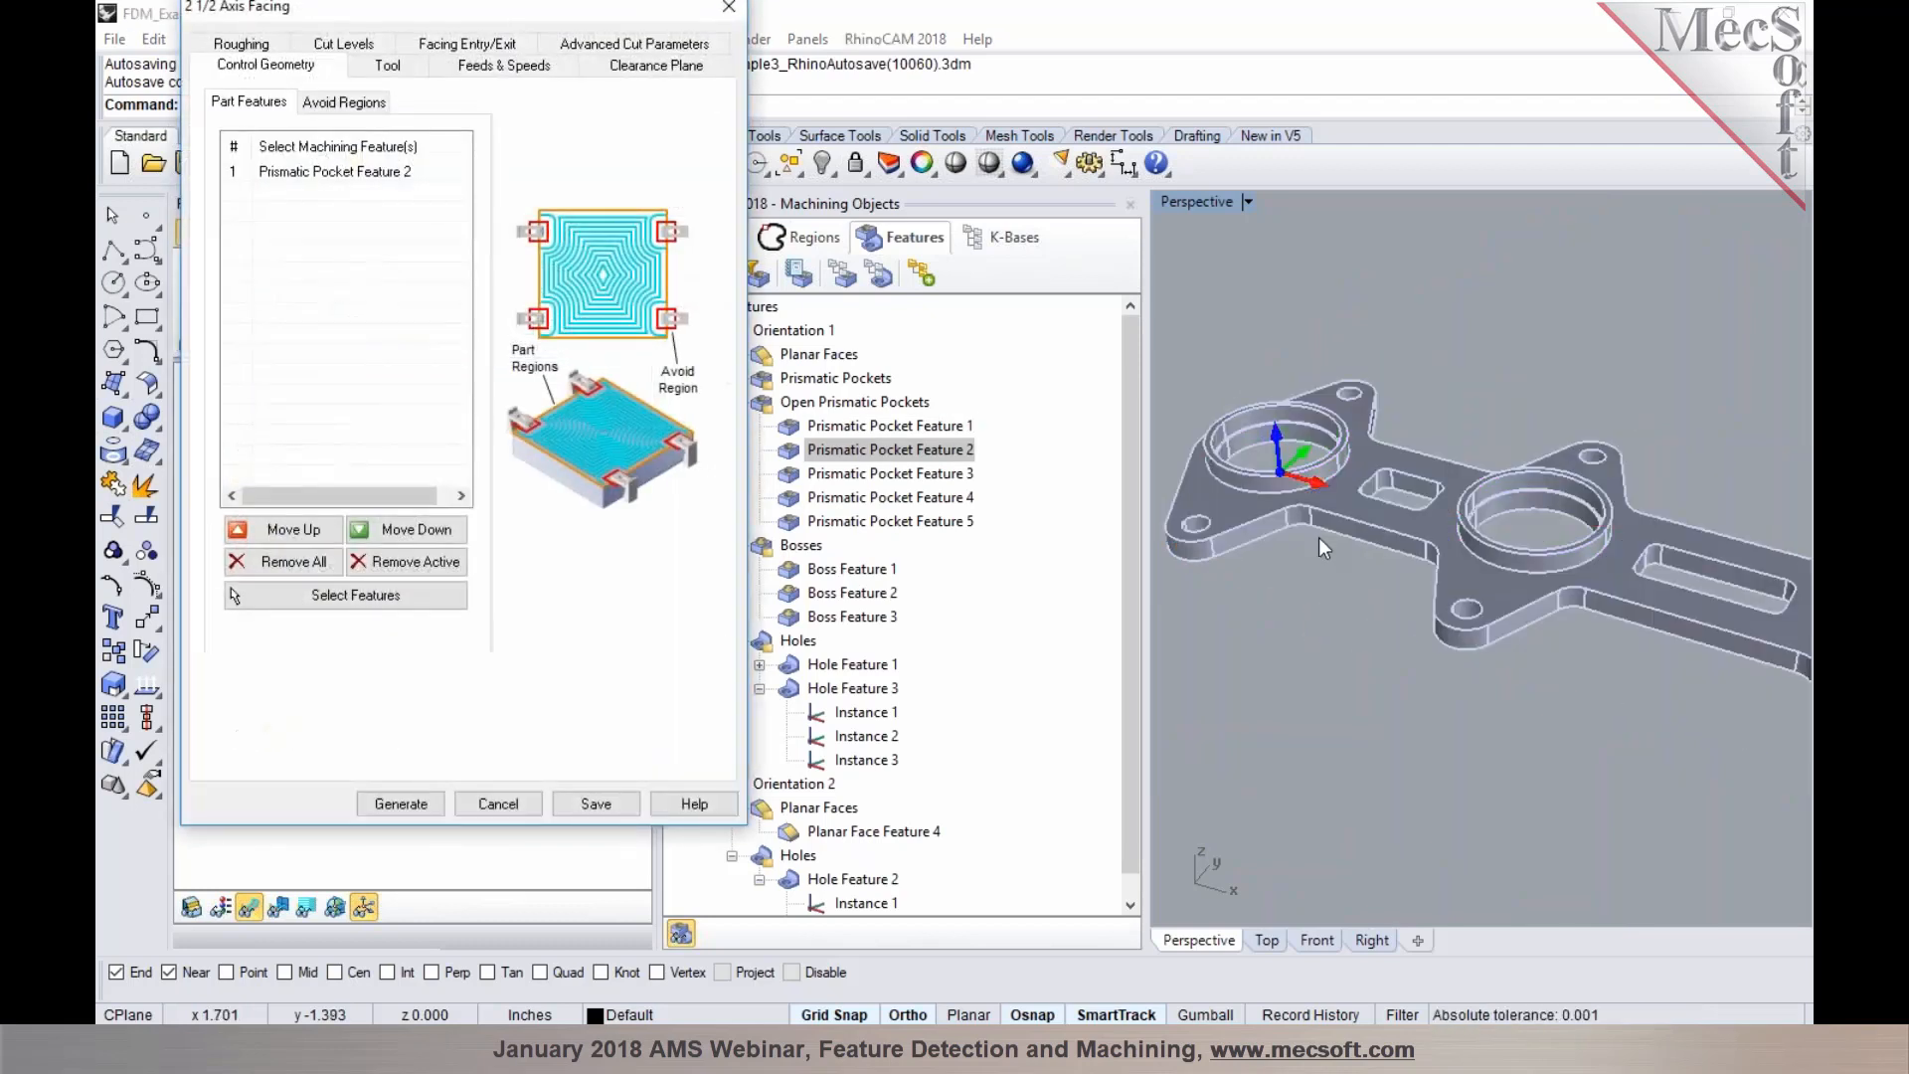
pyautogui.click(401, 803)
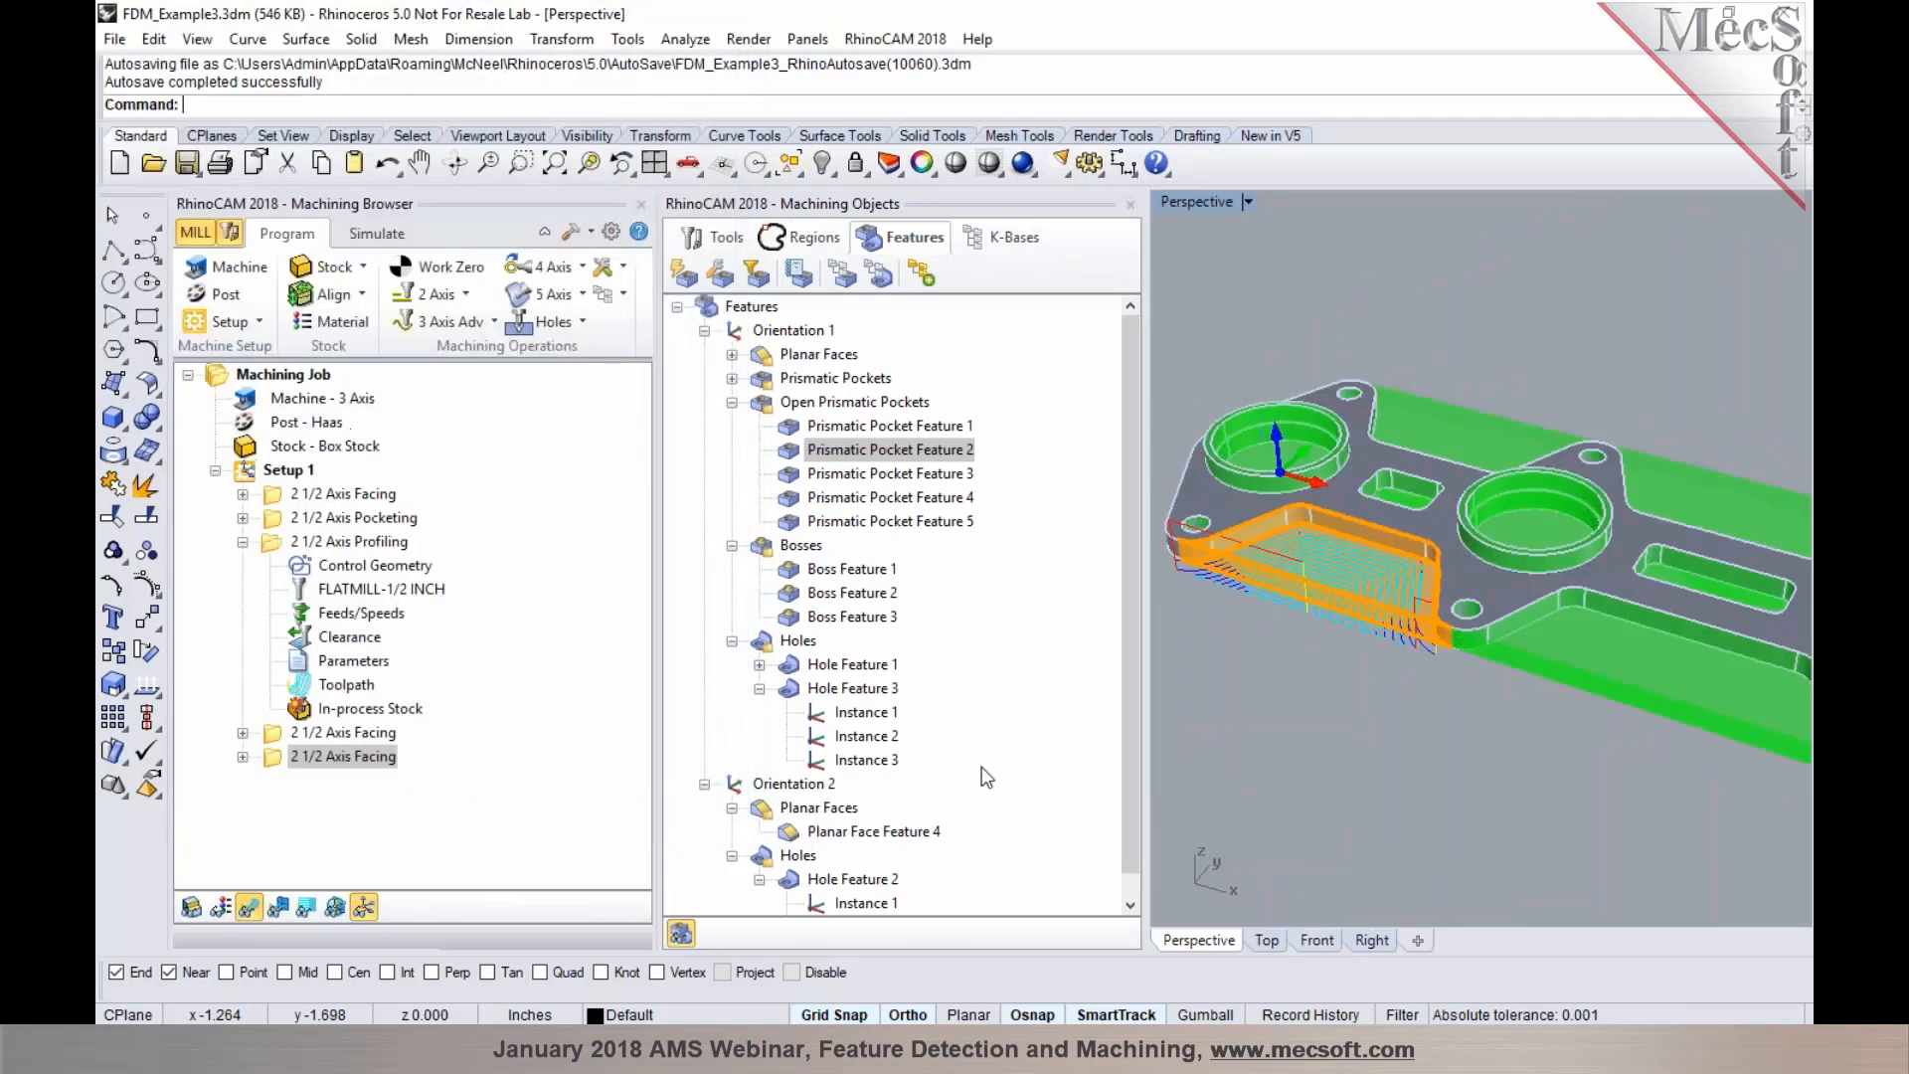
# Edit the new Facing operation to add Prismatic Pocket Features 5, 4 and 3, then regenerate the toolpath
pyautogui.scroll(-3, 1315, 639)
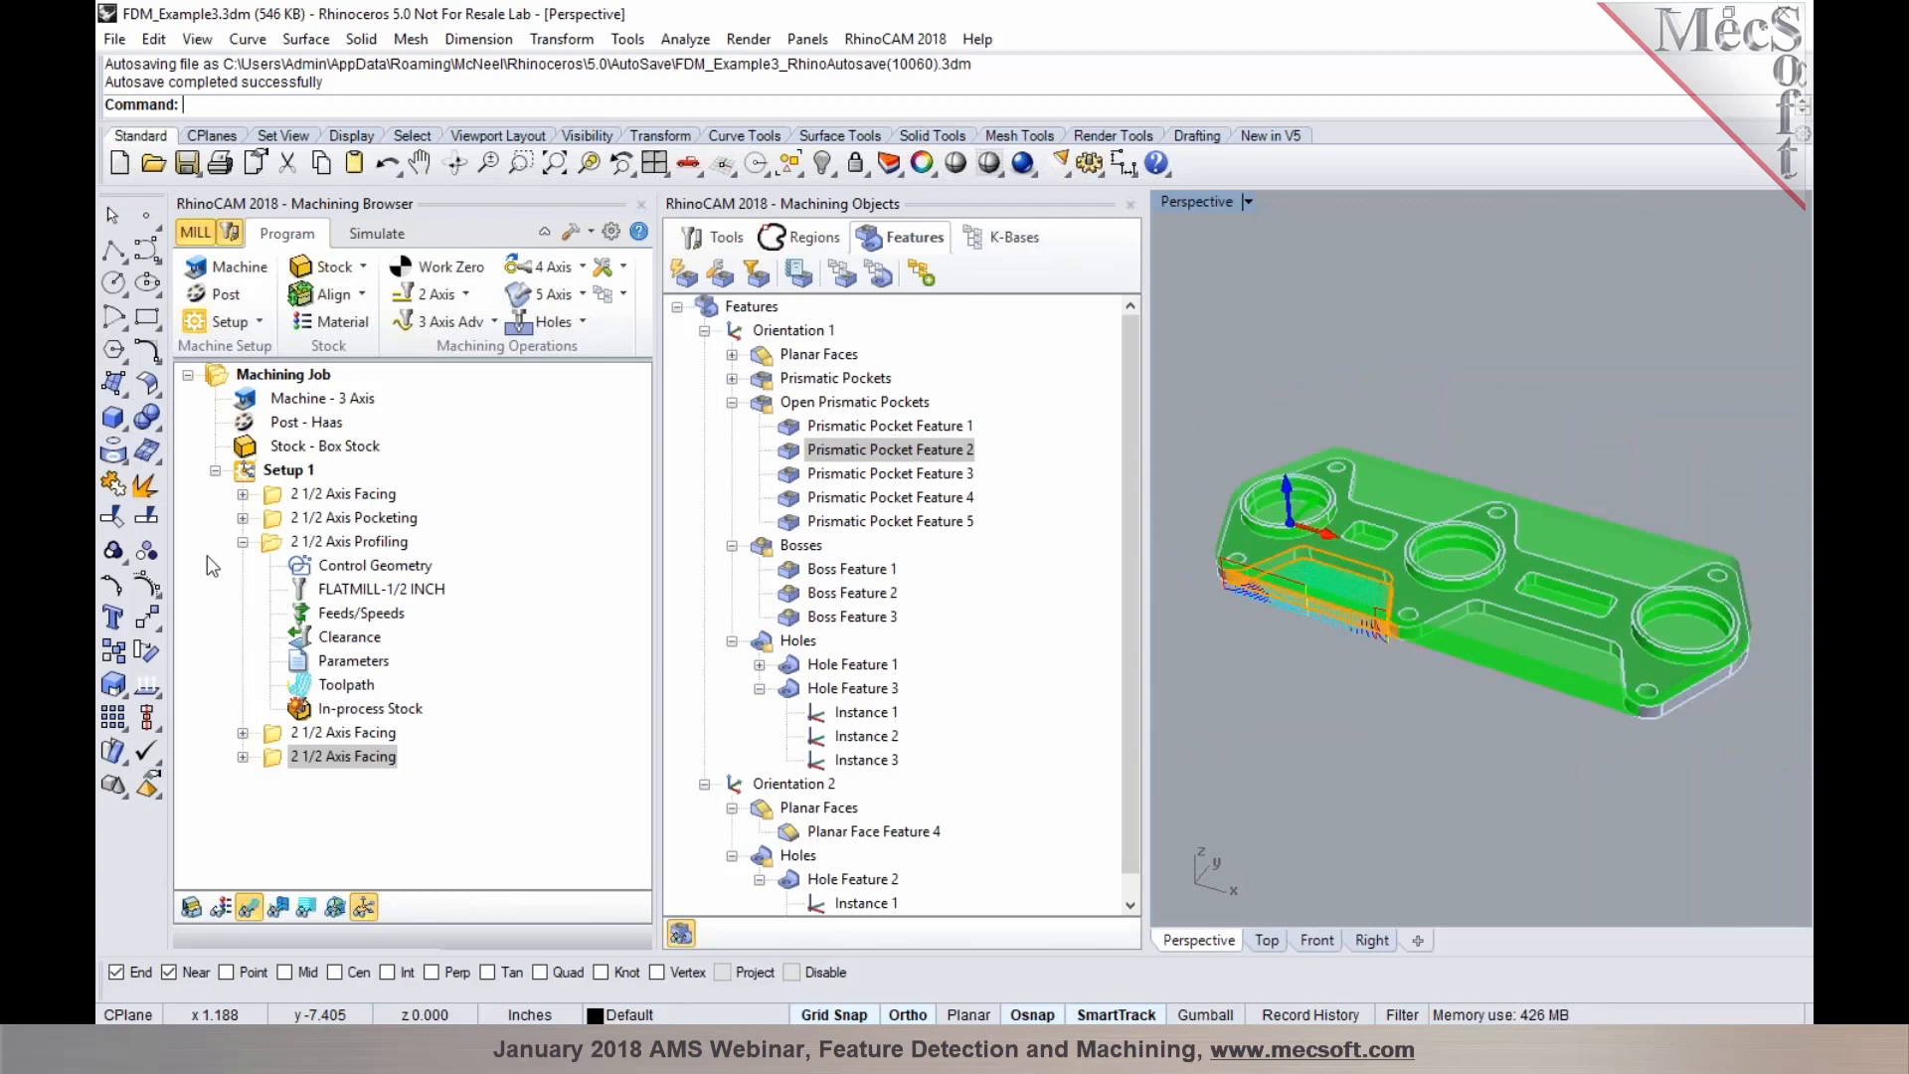
pyautogui.click(242, 541)
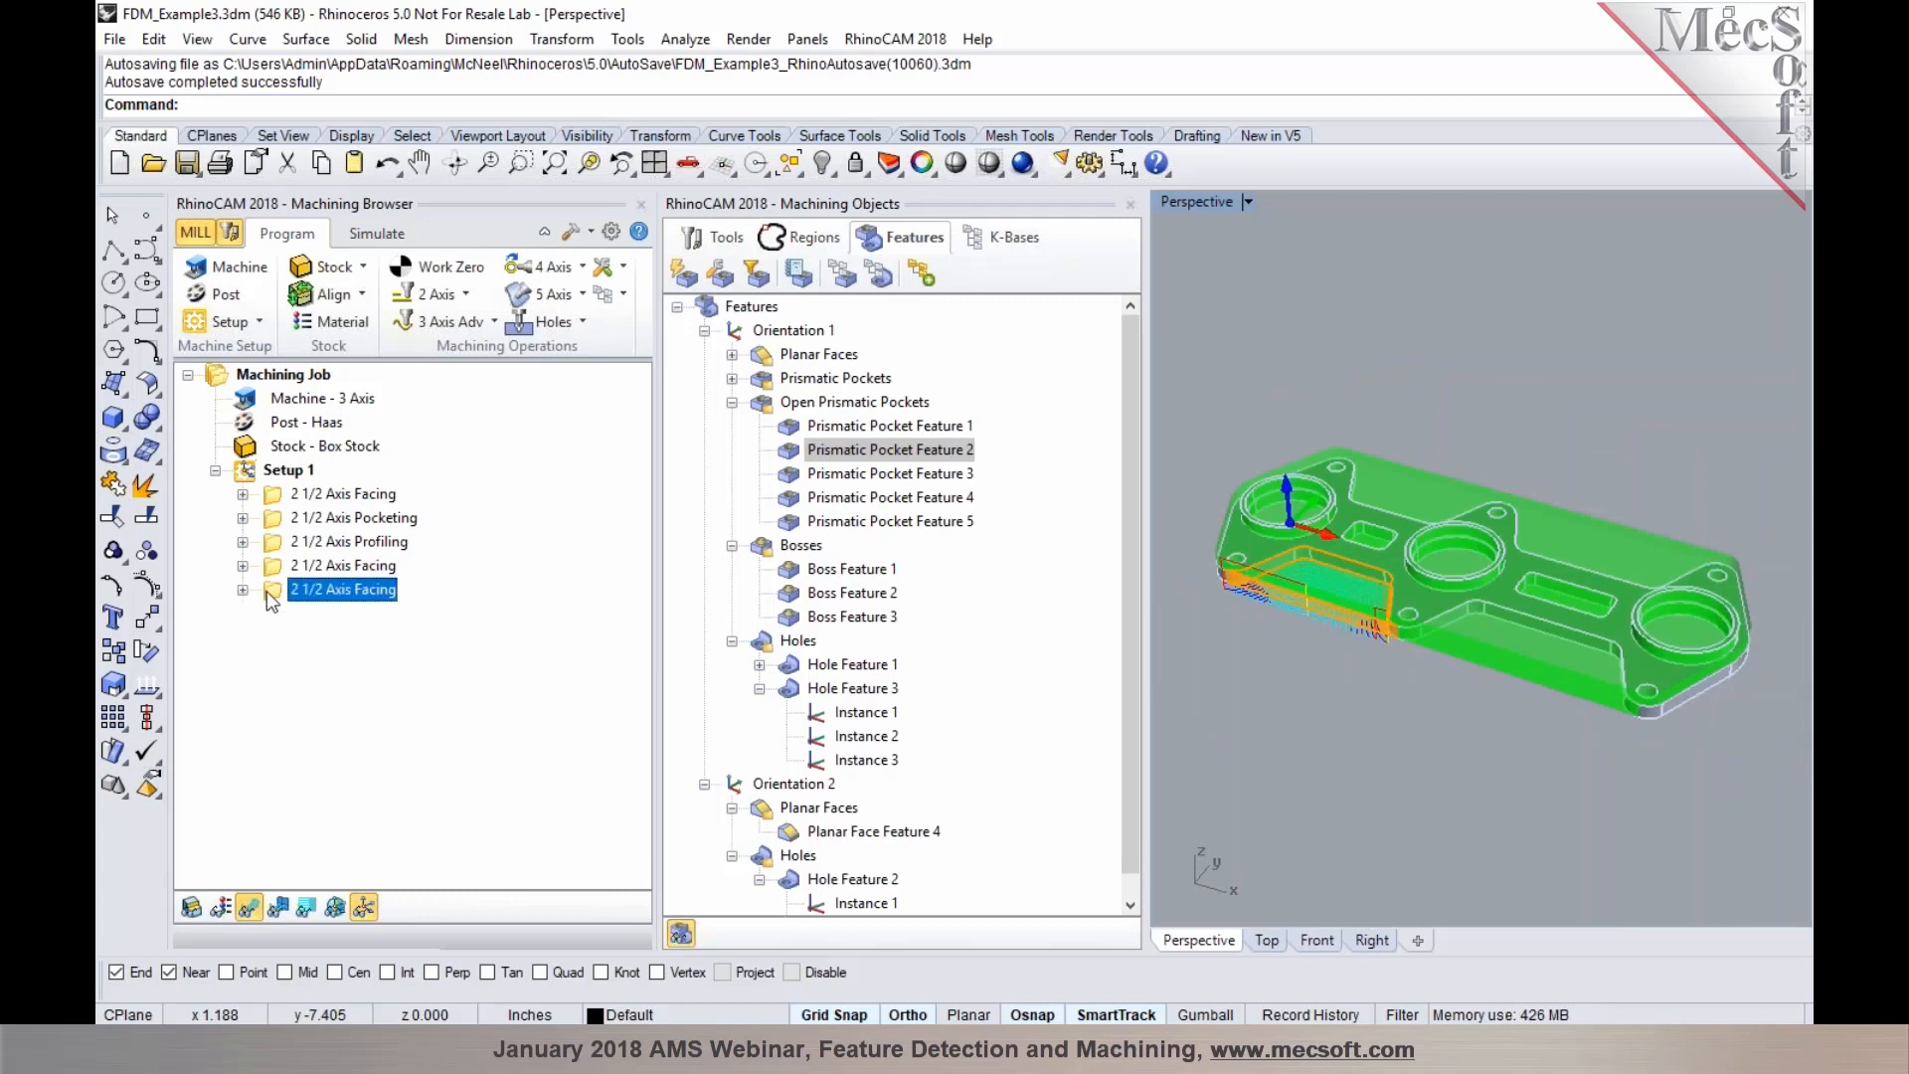
pyautogui.doubleClick(268, 593)
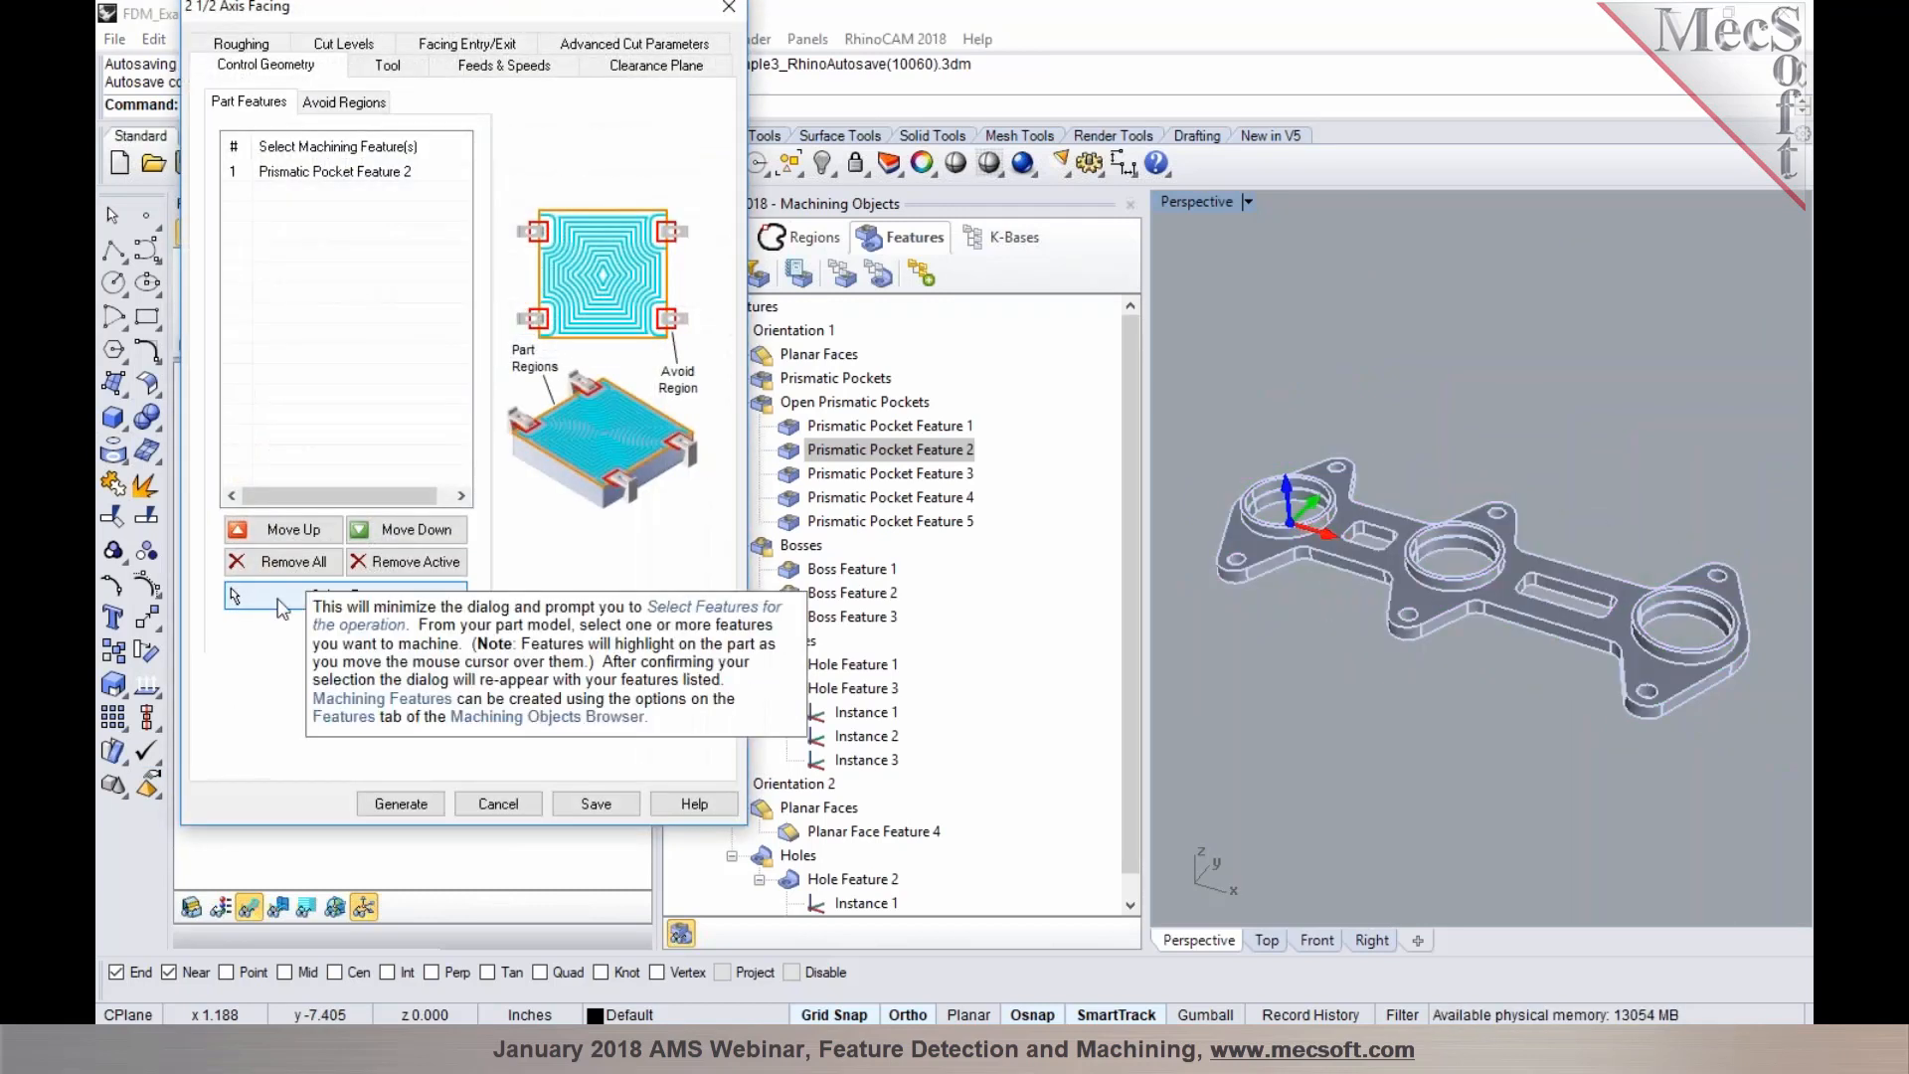
pyautogui.click(372, 600)
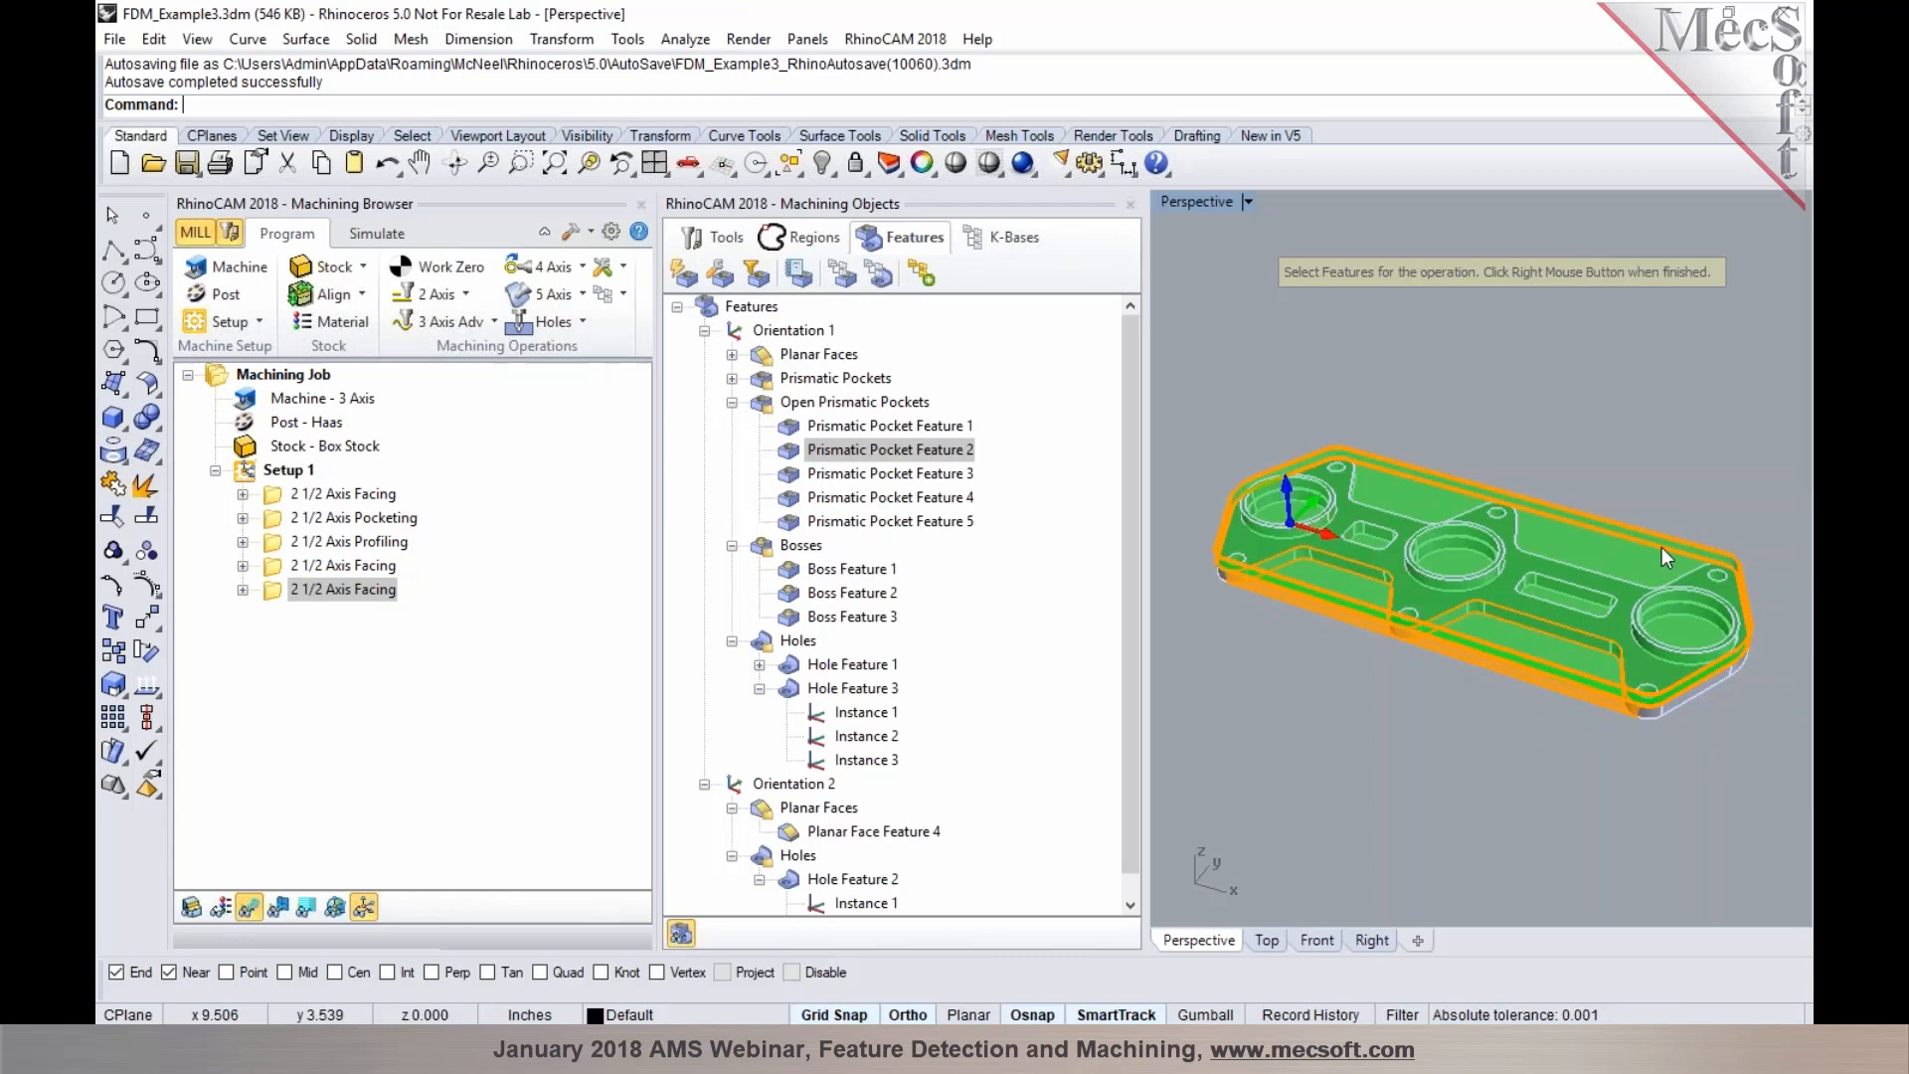
pyautogui.moveTo(1686, 528); pyautogui.dragTo(1584, 616, button='right')
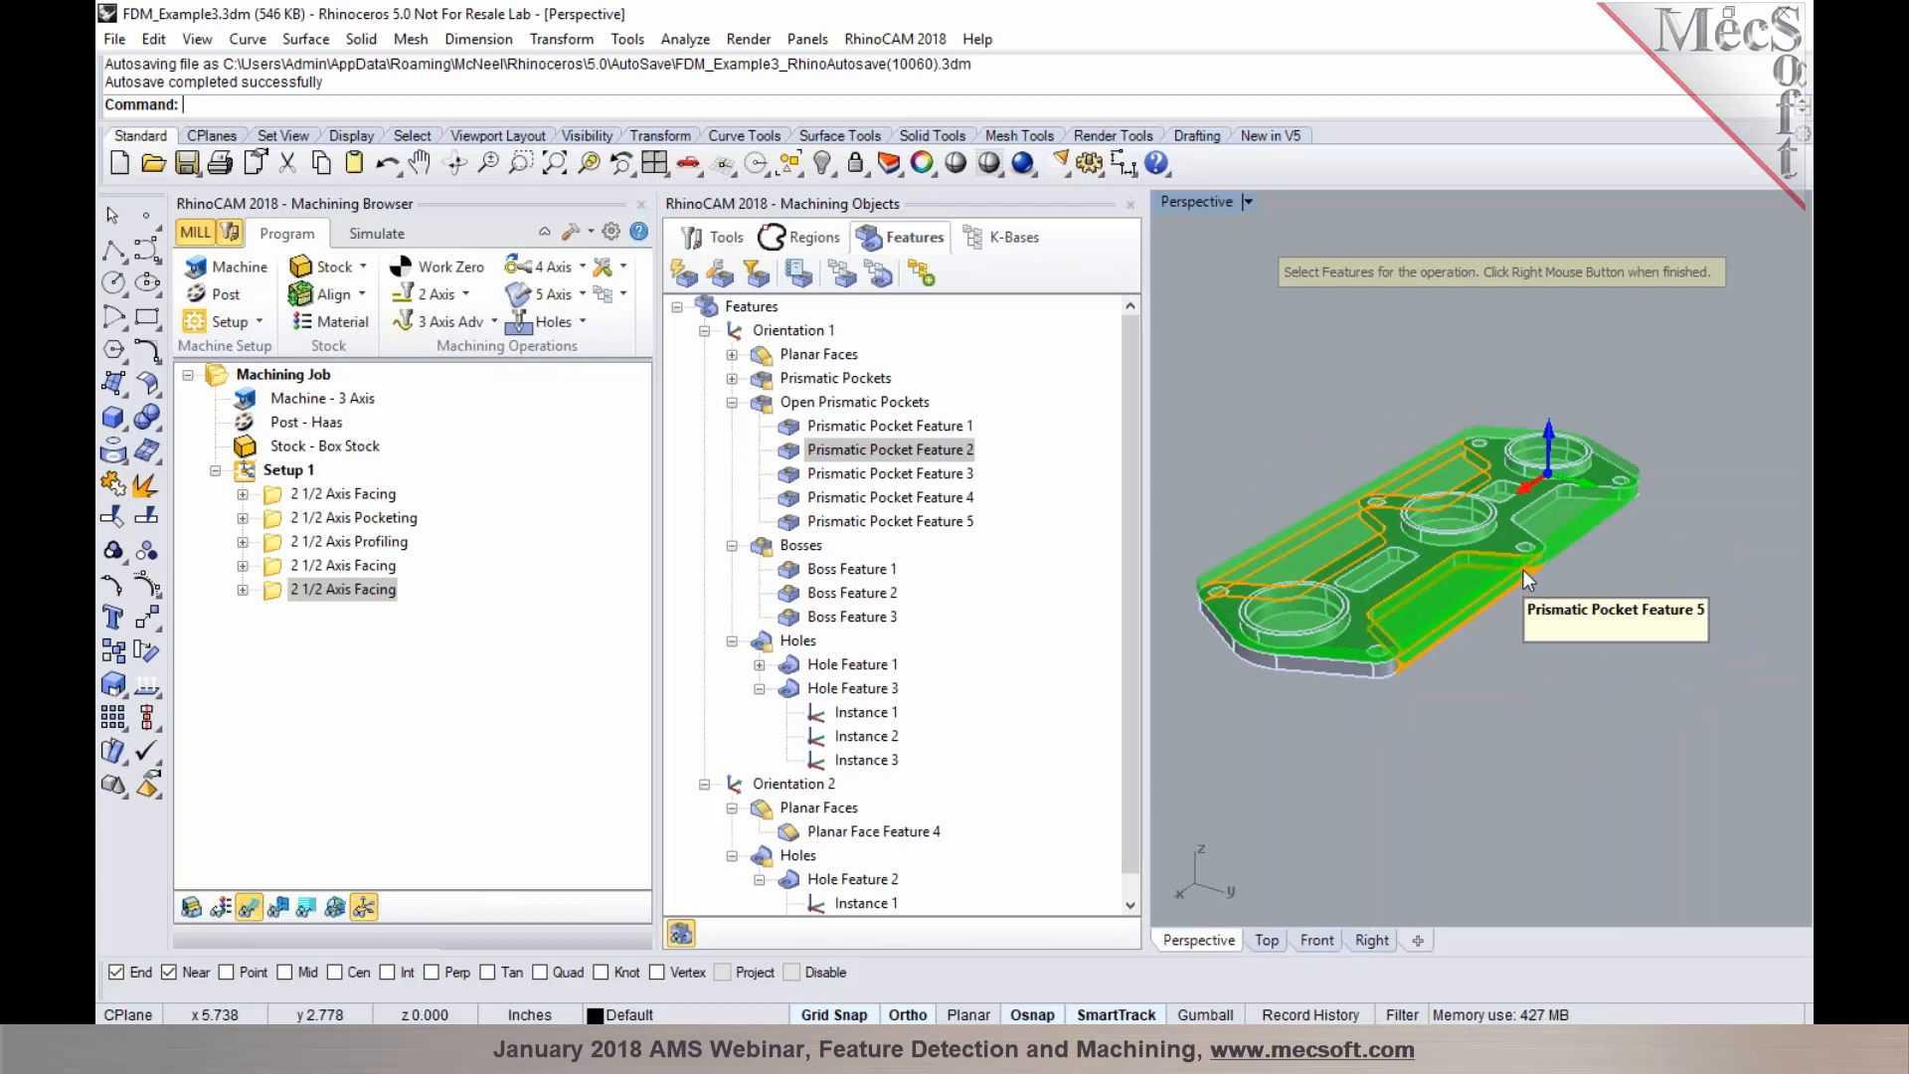
pyautogui.rightClick(1619, 550)
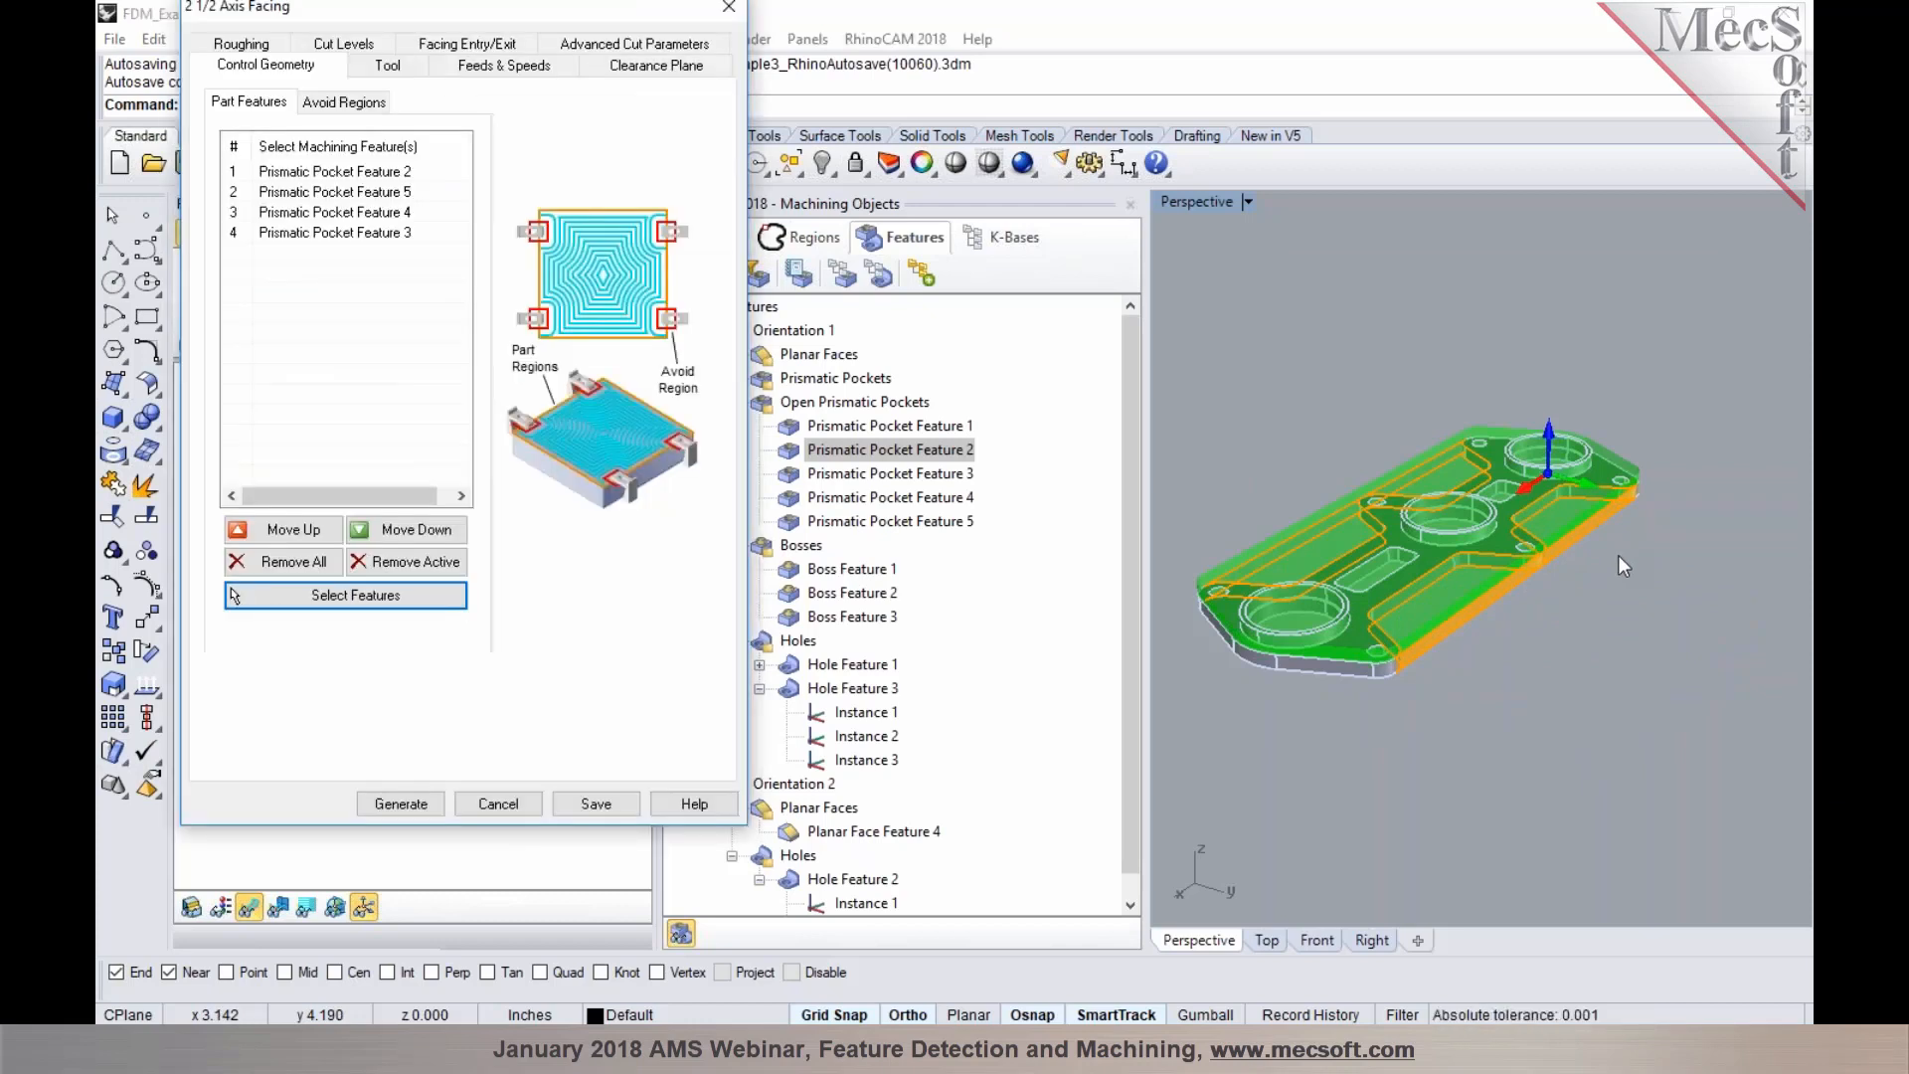
pyautogui.click(401, 804)
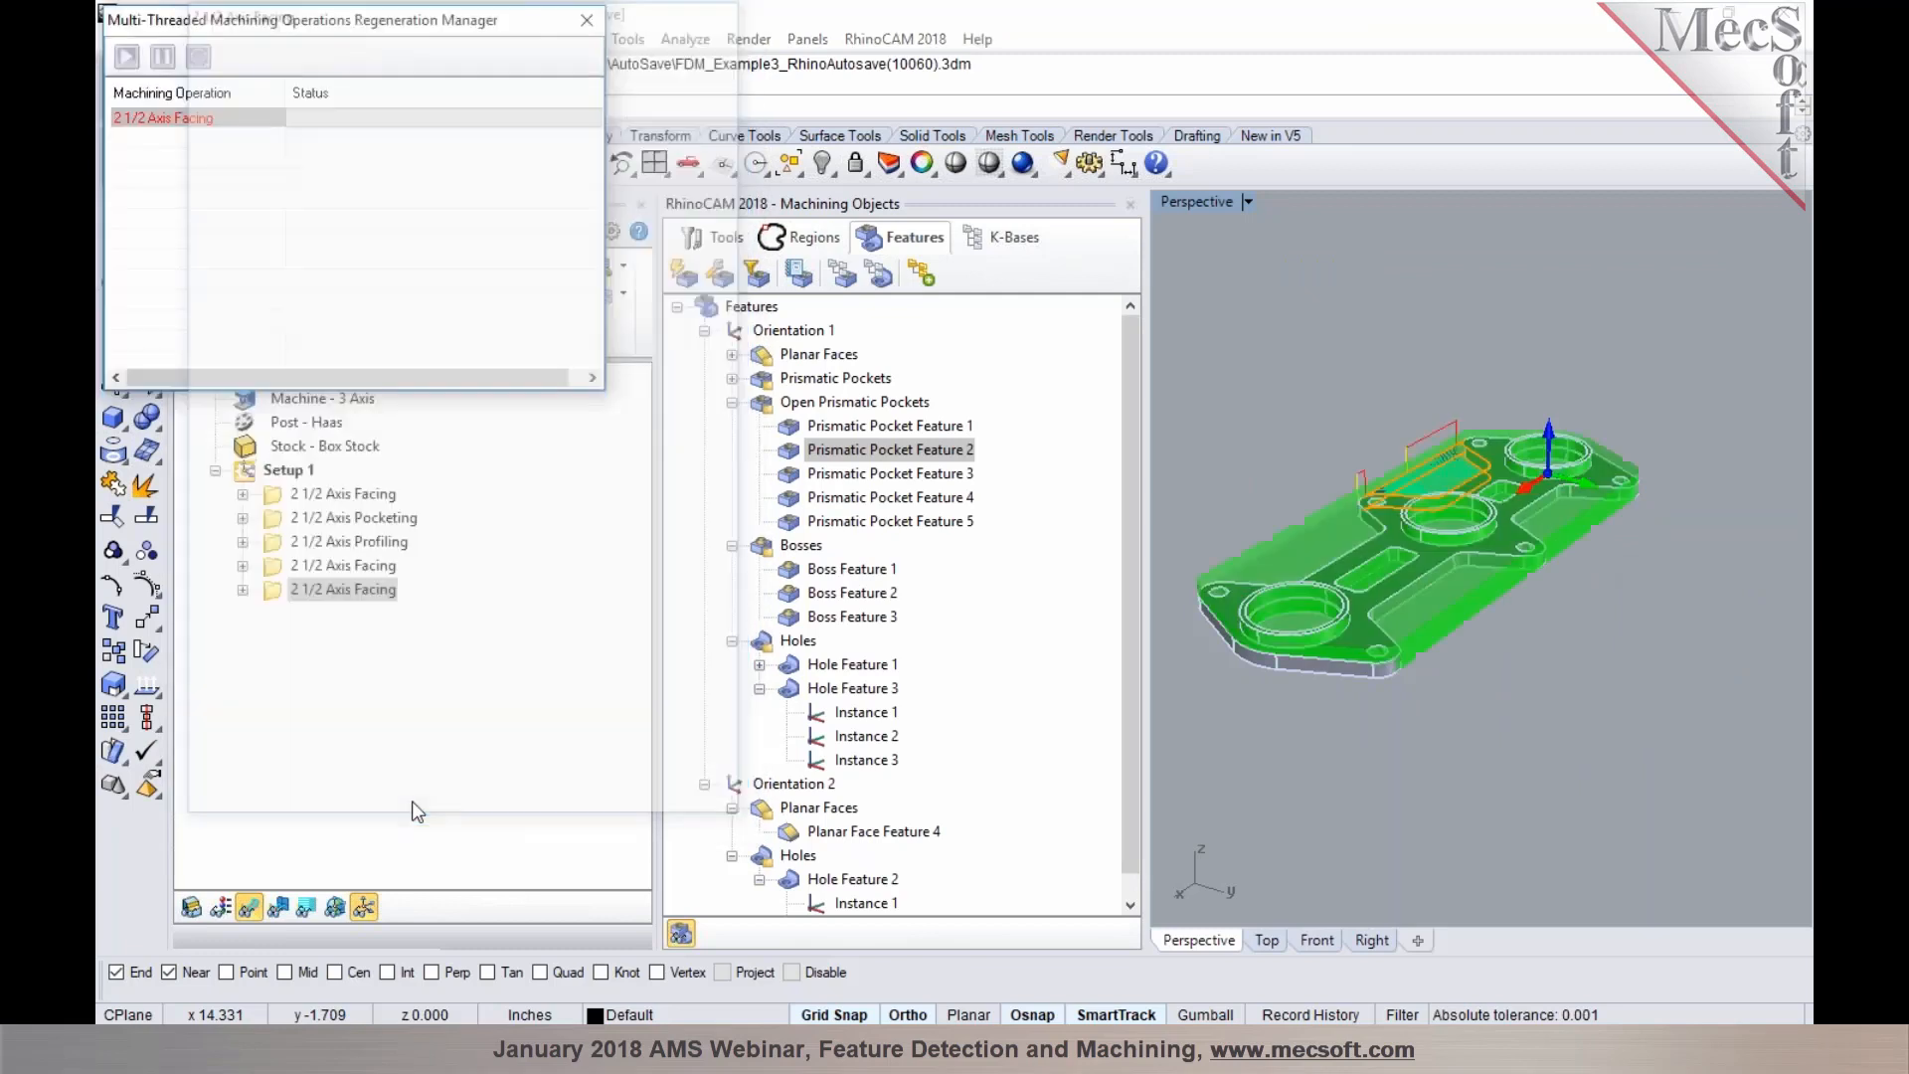
# Inspect the regenerated facing toolpath around the part and review the operation's selected feature list
pyautogui.moveTo(1317, 740); pyautogui.dragTo(1420, 736, button='right')
pyautogui.click(754, 308)
pyautogui.moveTo(1242, 696); pyautogui.dragTo(1393, 630, button='right')
pyautogui.scroll(5, 1291, 516)
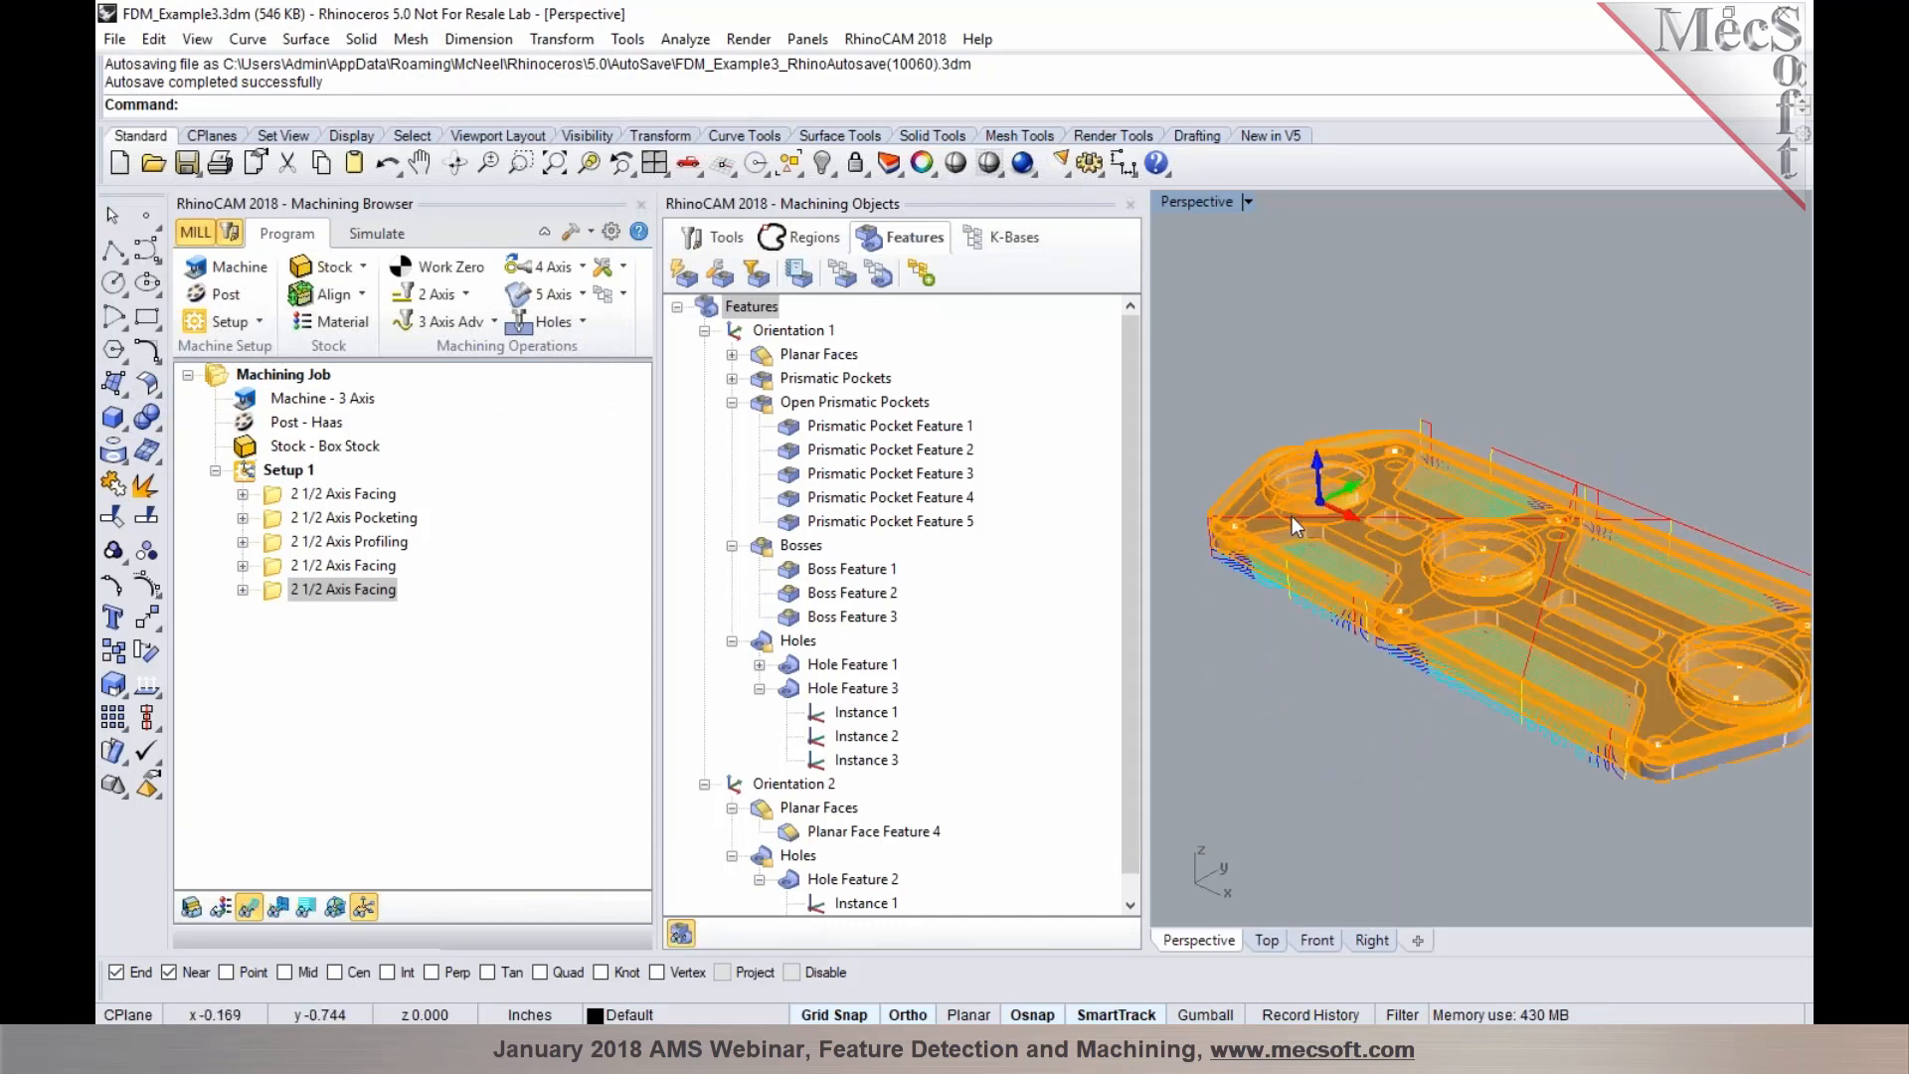
pyautogui.scroll(-5, 1261, 563)
pyautogui.moveTo(1280, 718); pyautogui.dragTo(1309, 716, button='right')
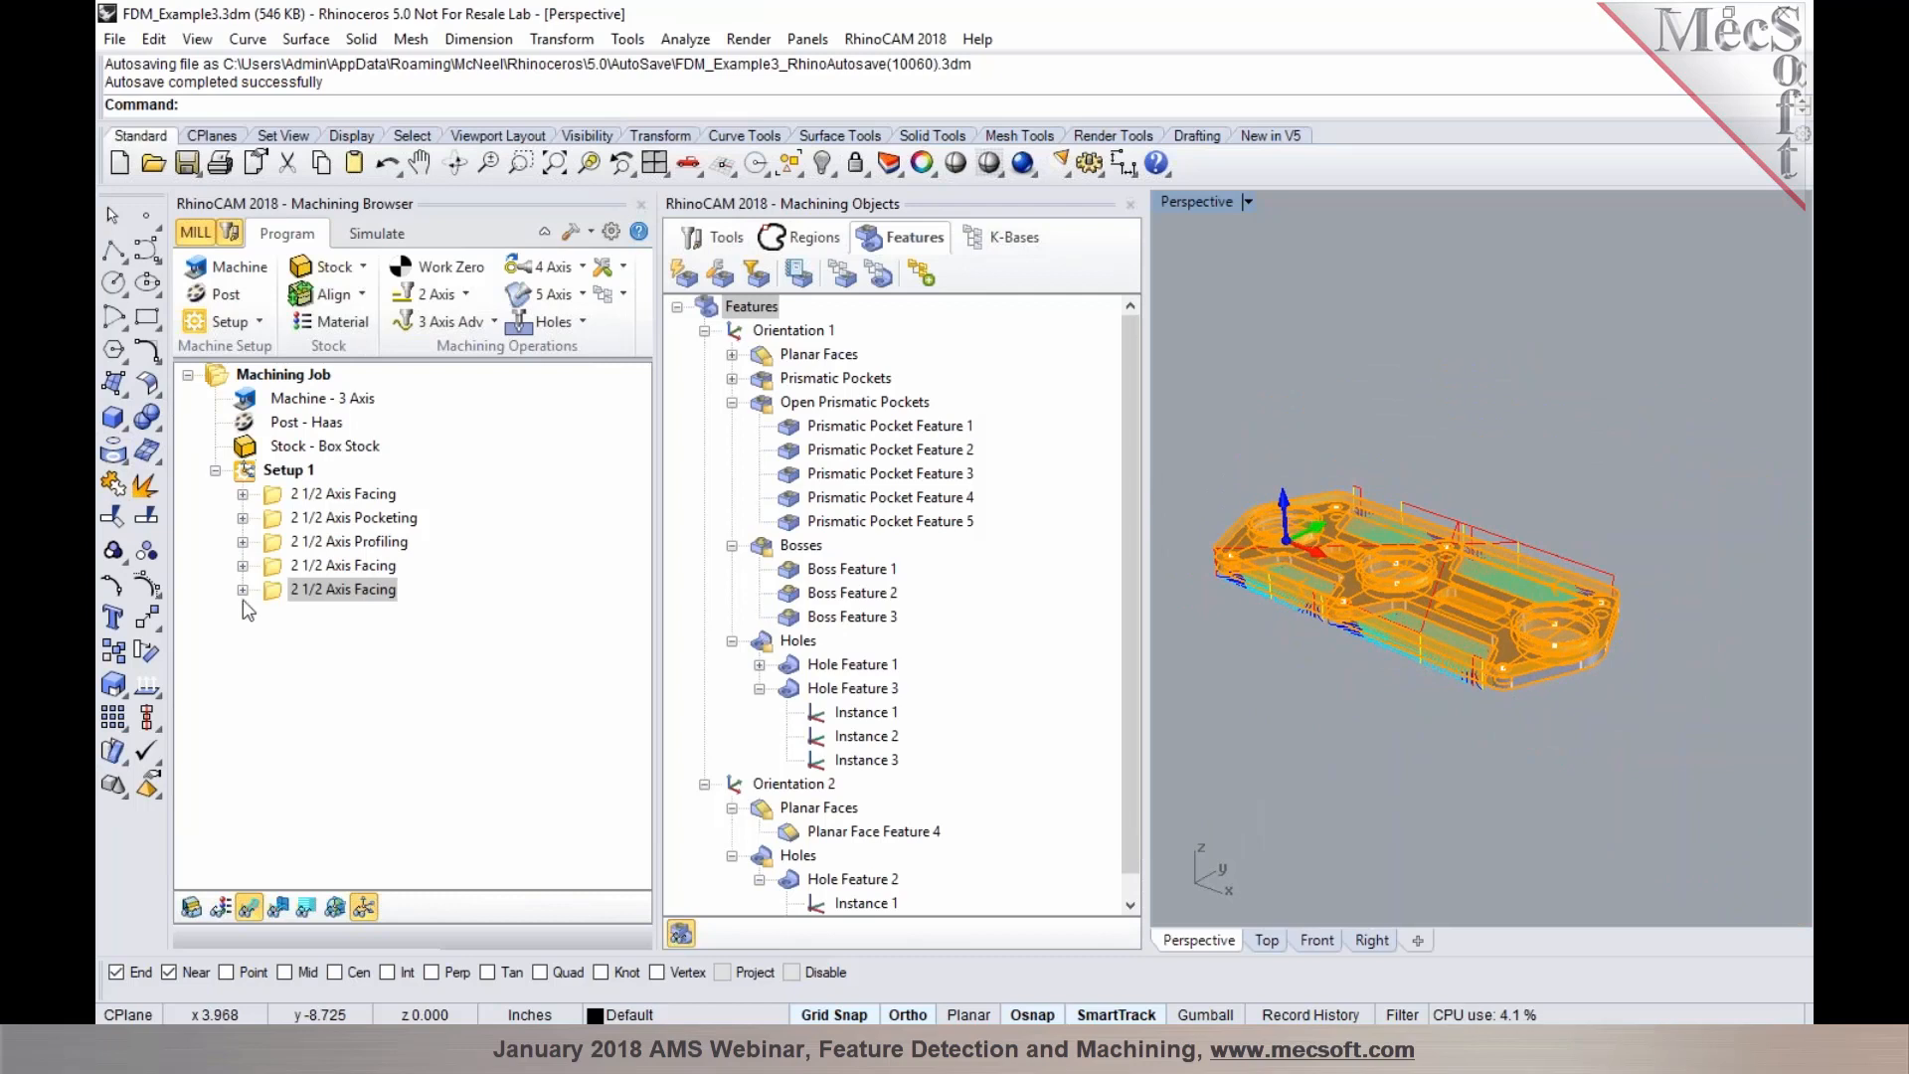
pyautogui.doubleClick(275, 594)
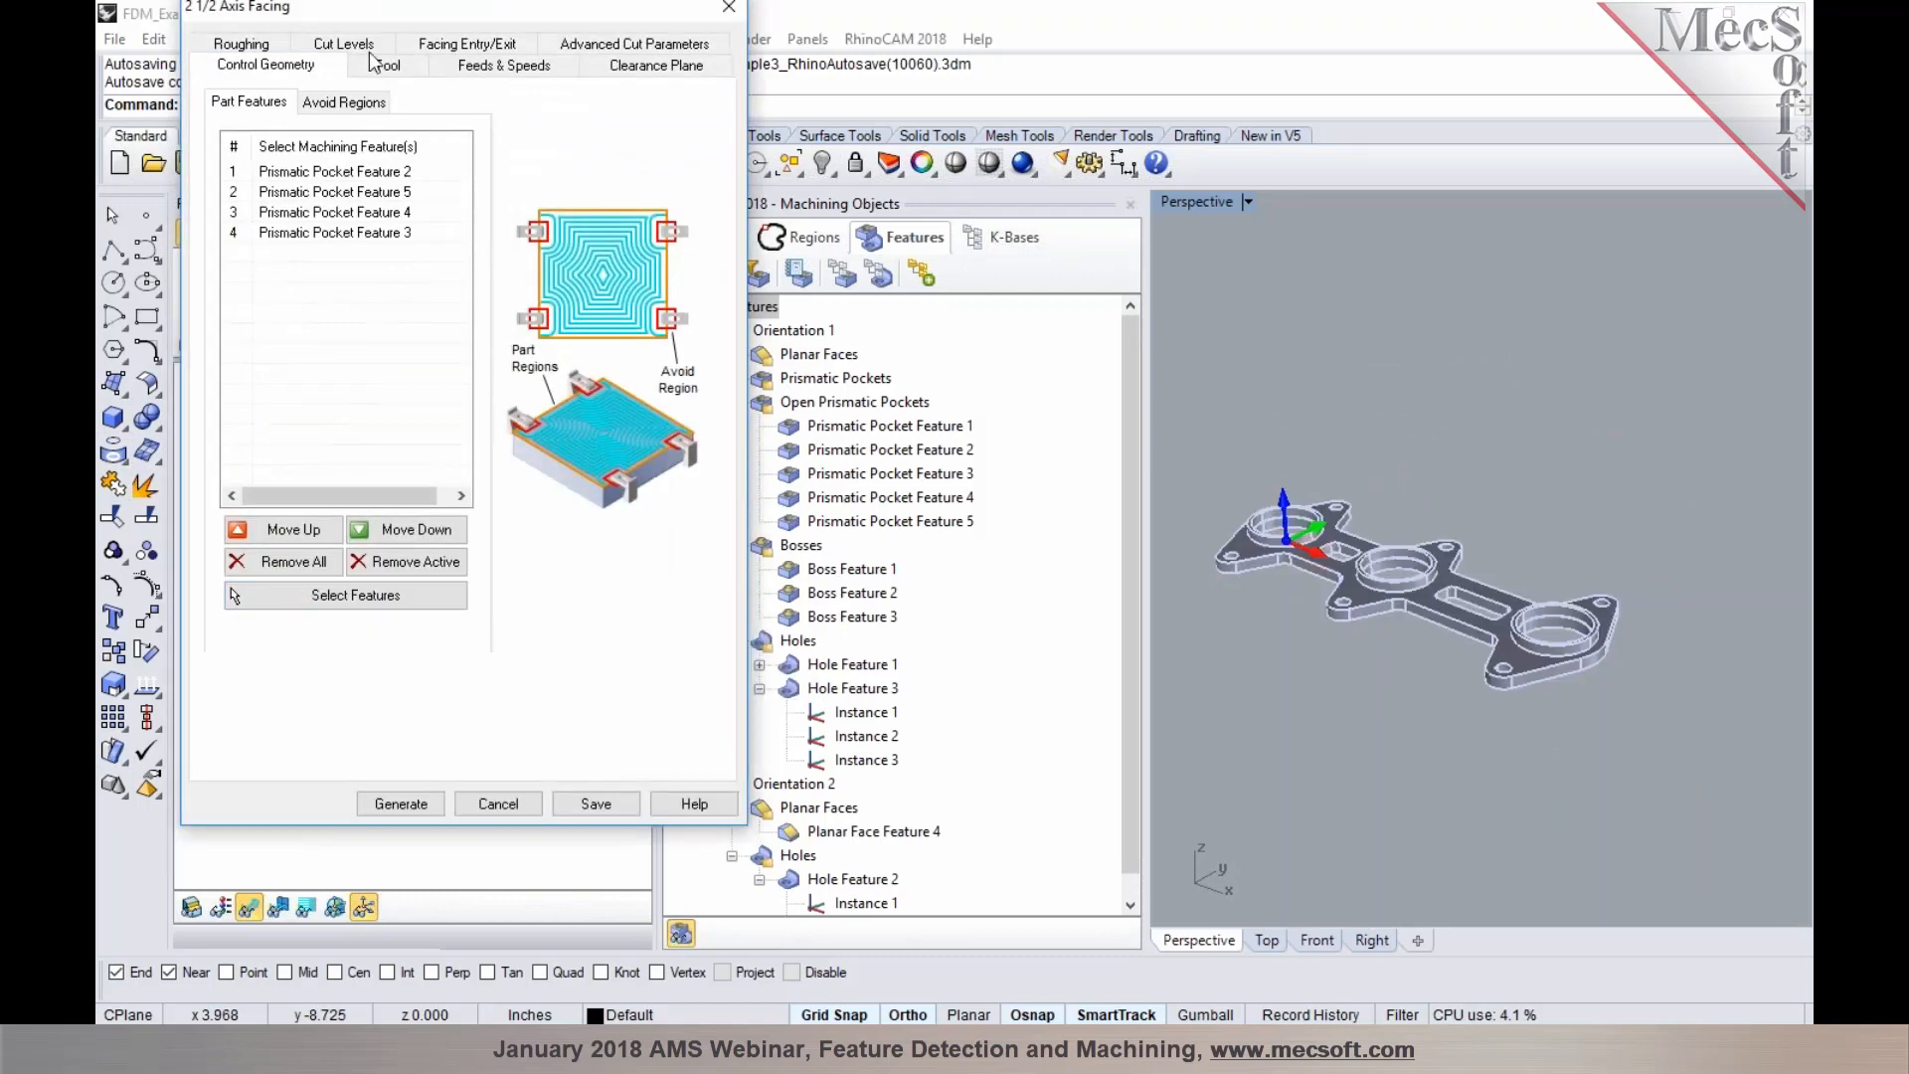
pyautogui.moveTo(419, 226)
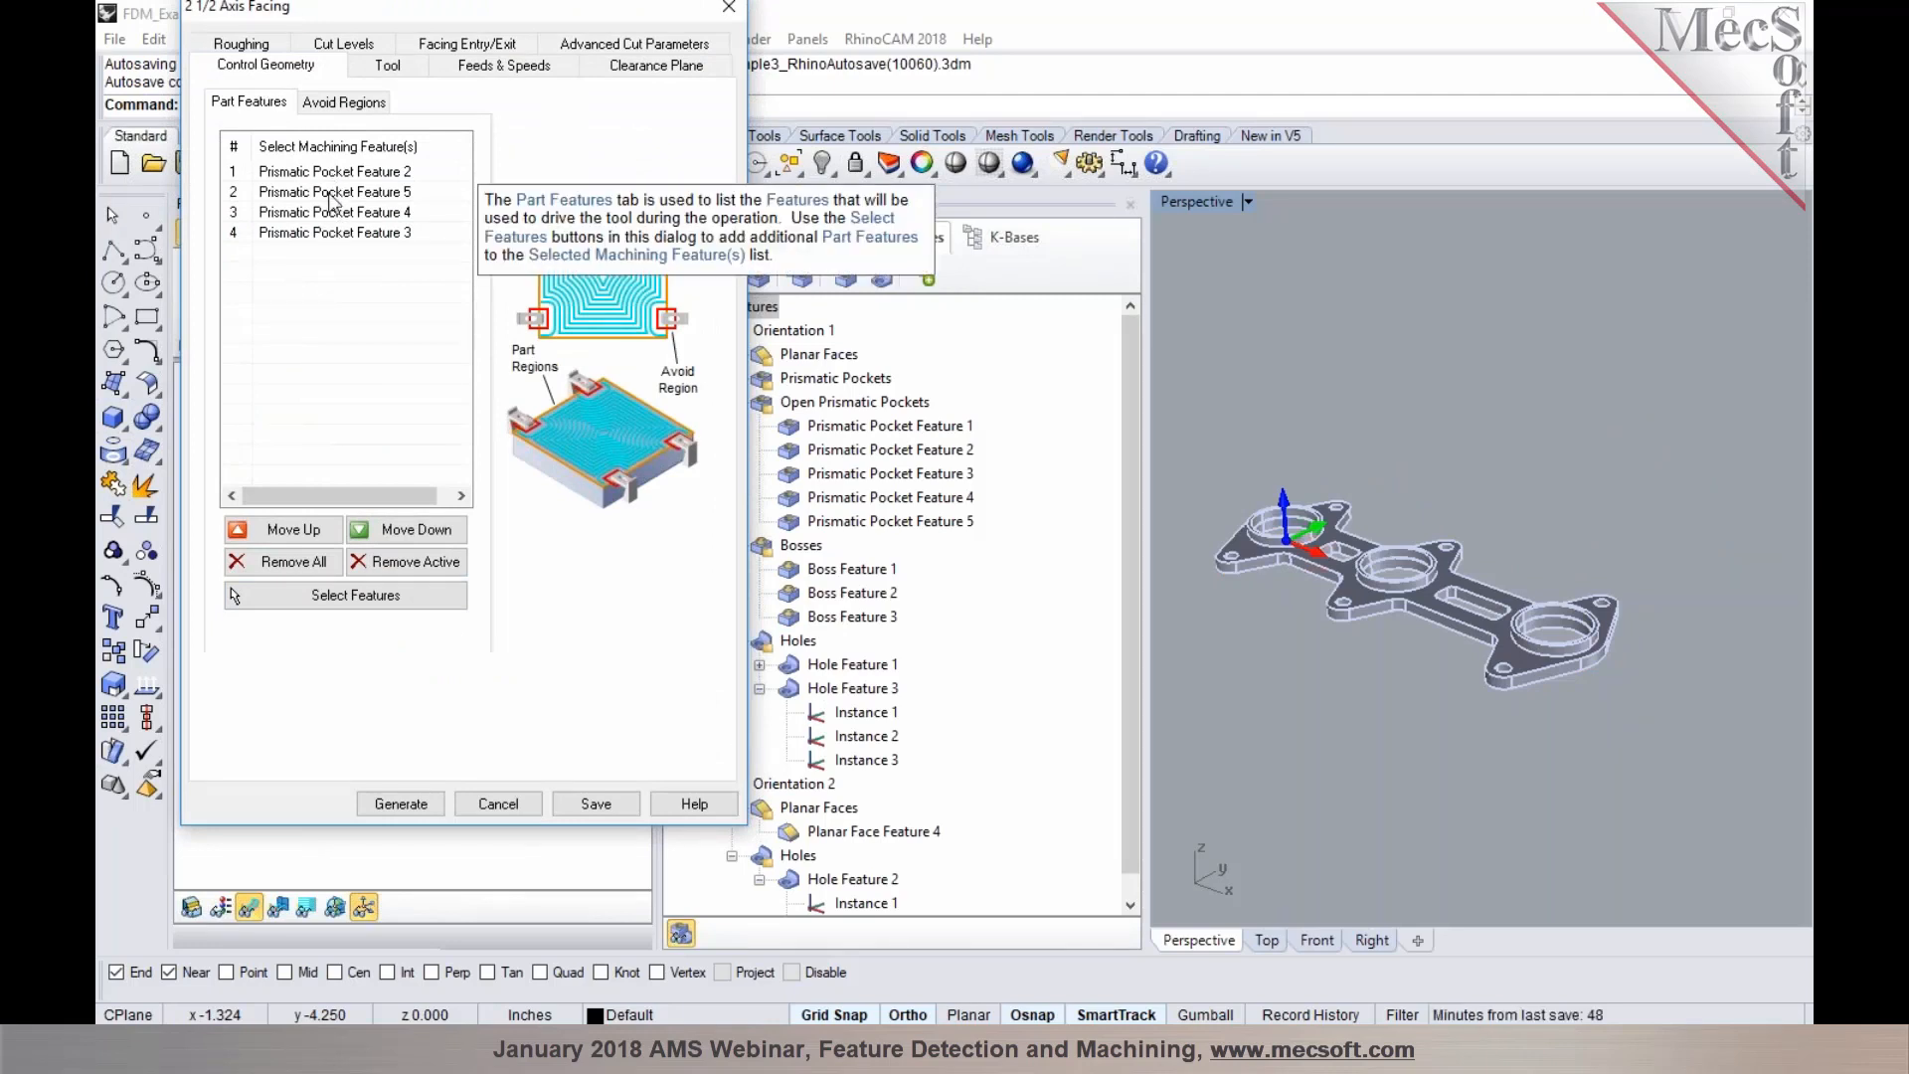
pyautogui.click(509, 801)
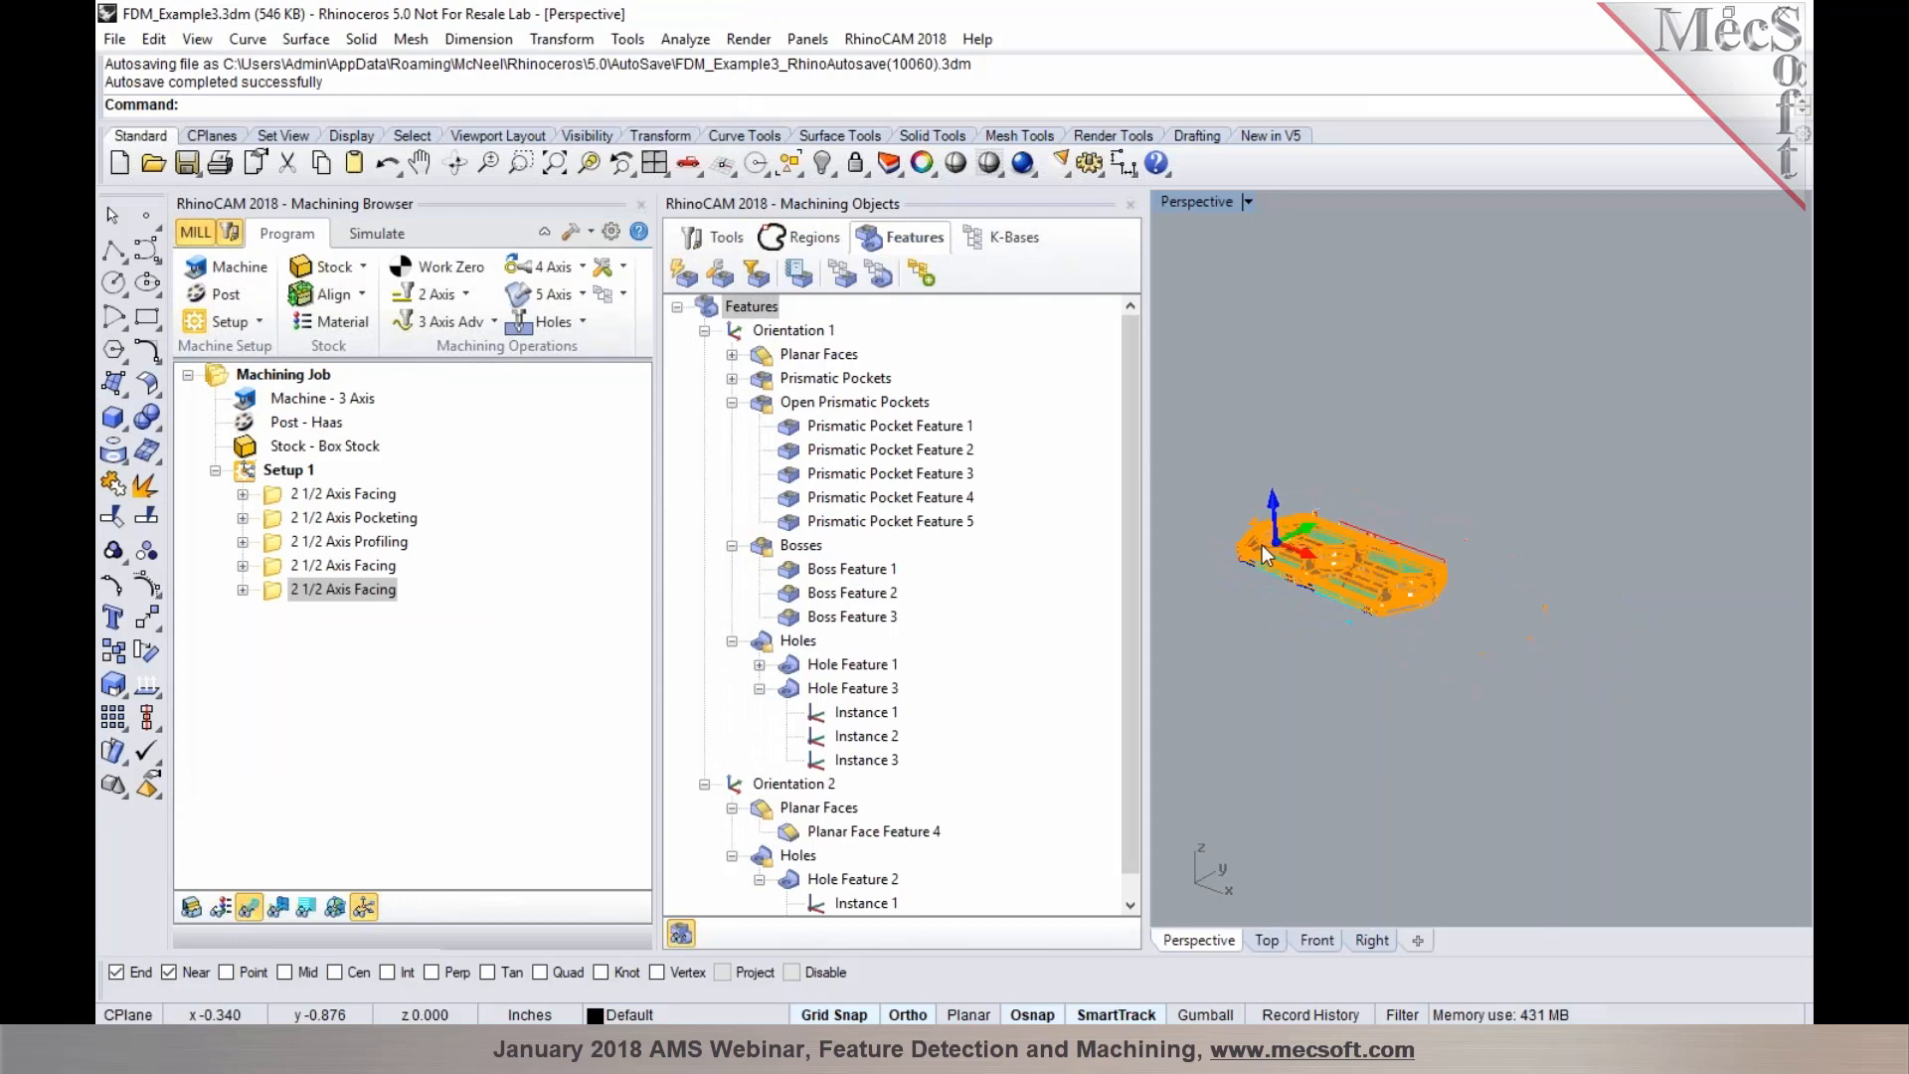
# Create a Profiling operation from Boss Feature 1, review its cut levels, and generate the toolpath
pyautogui.scroll(5, 1267, 555)
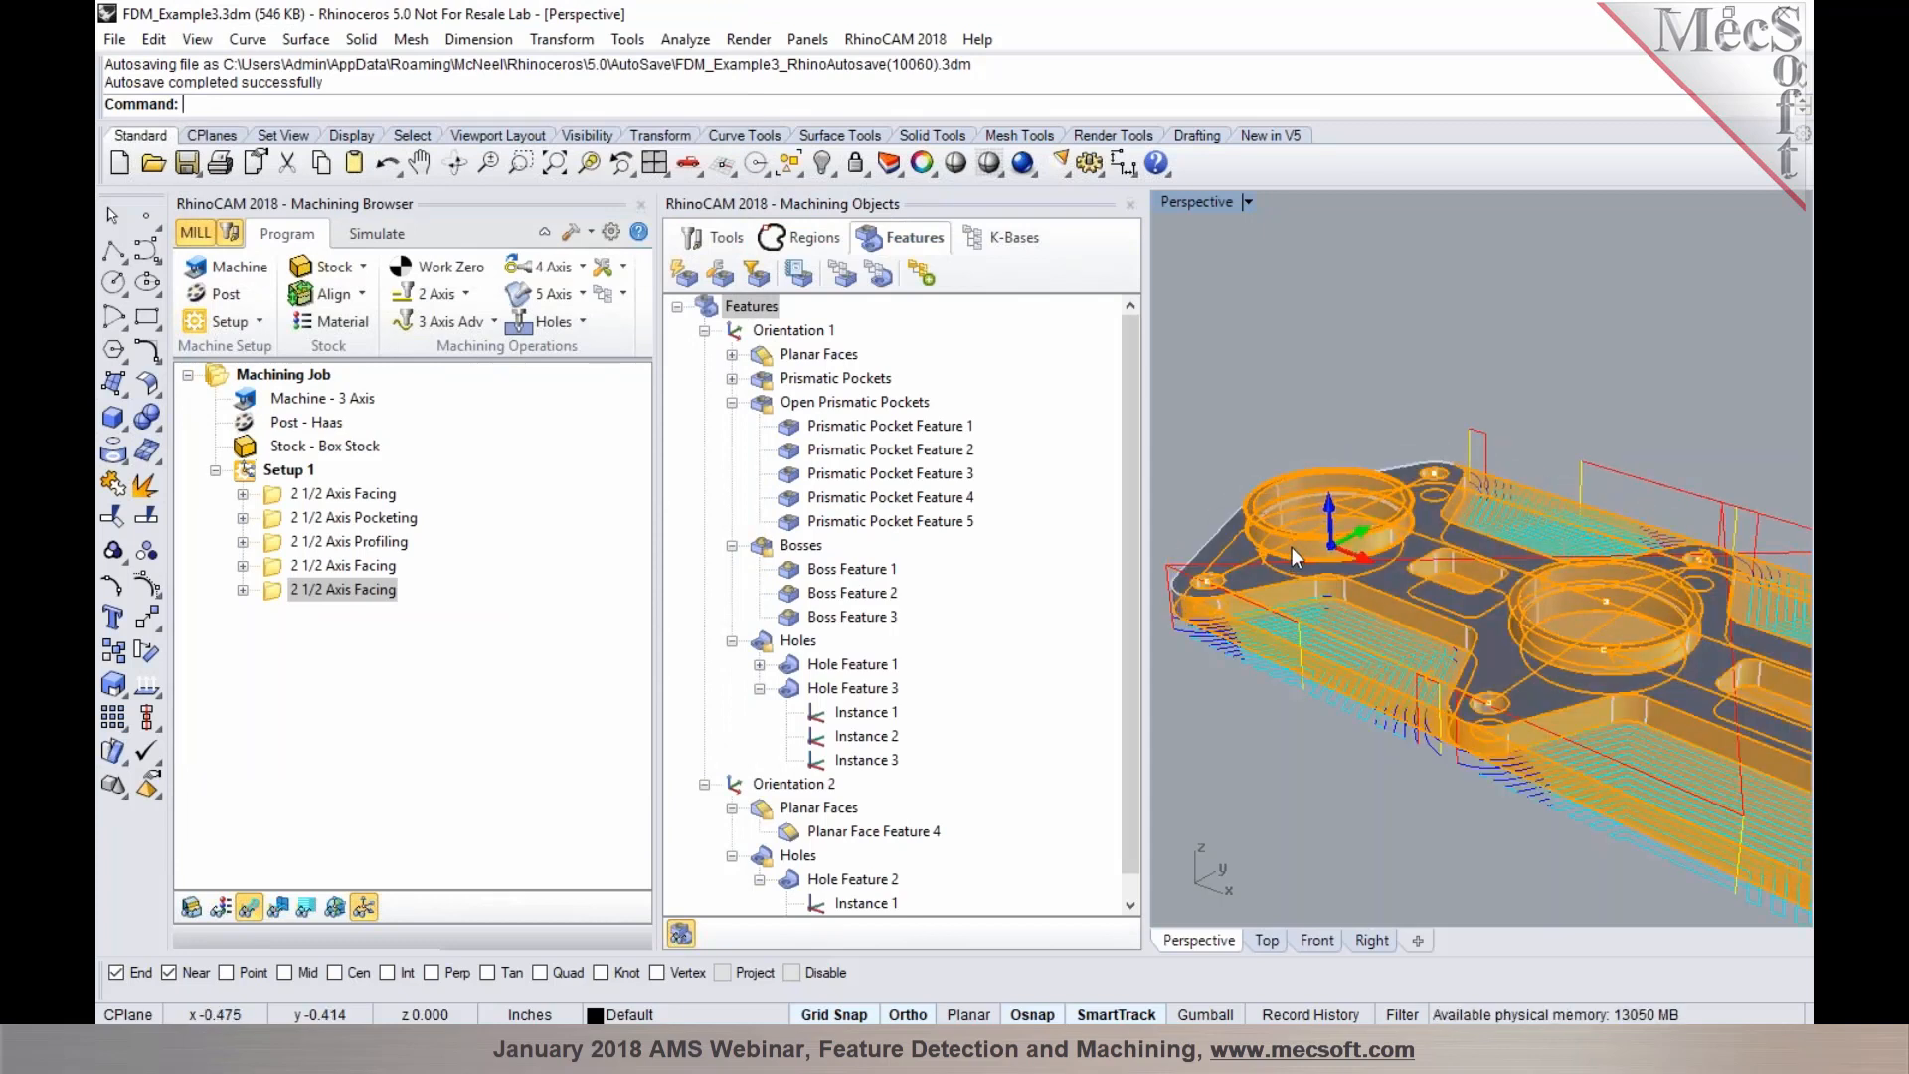
pyautogui.click(1291, 547)
pyautogui.rightClick(1286, 545)
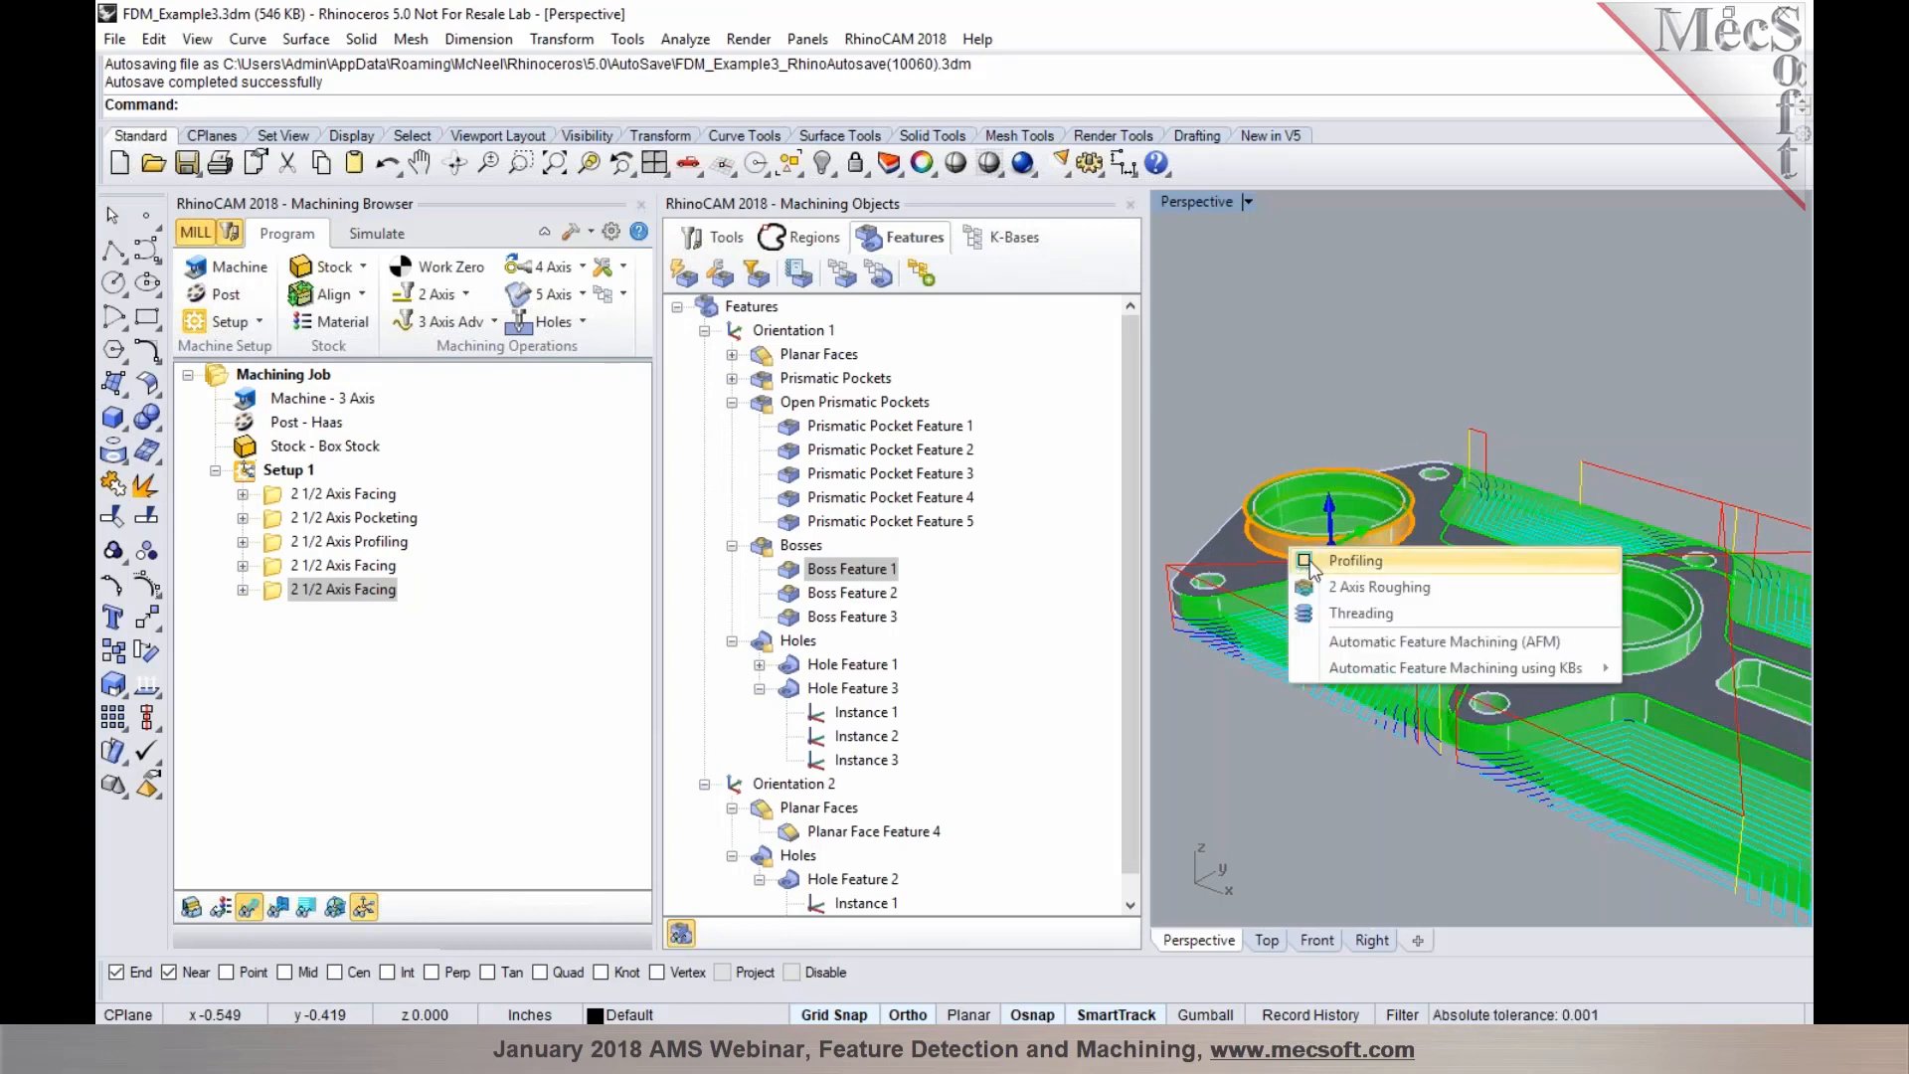
pyautogui.click(1354, 561)
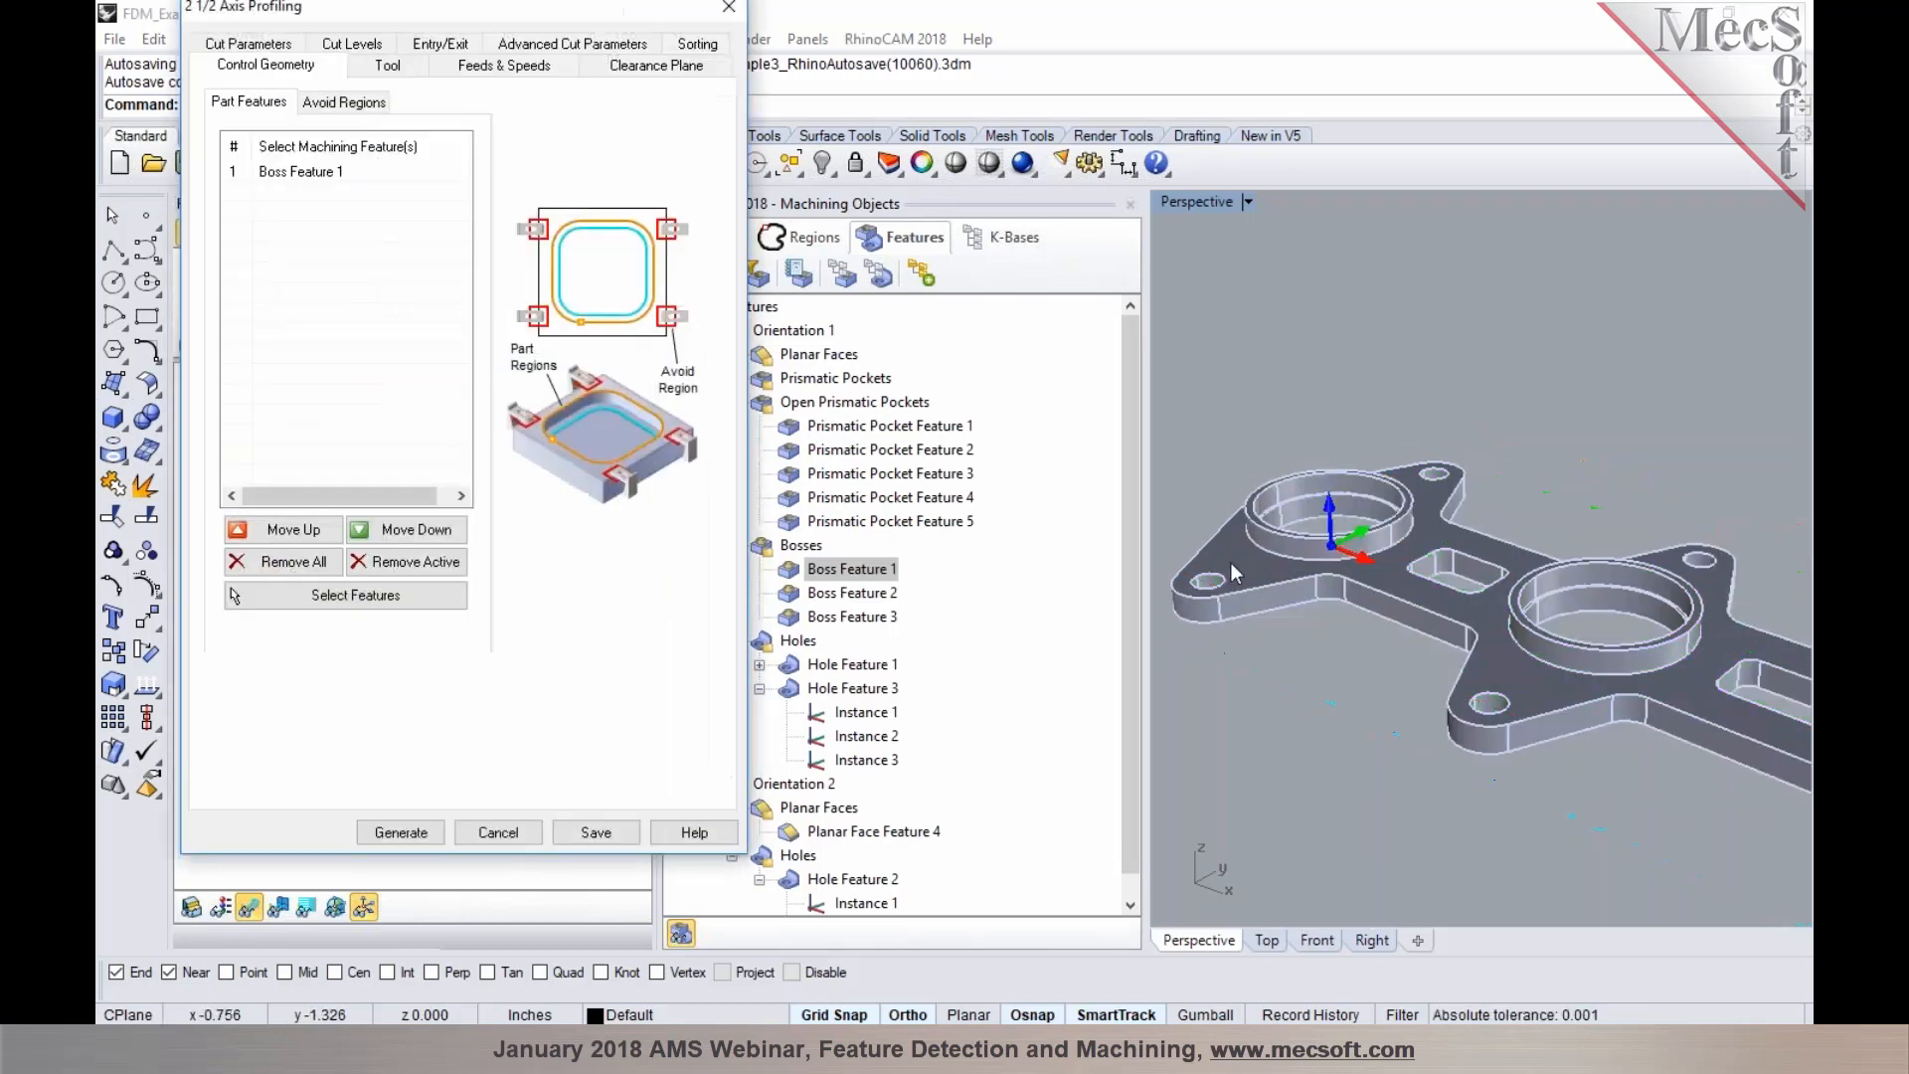
pyautogui.click(348, 45)
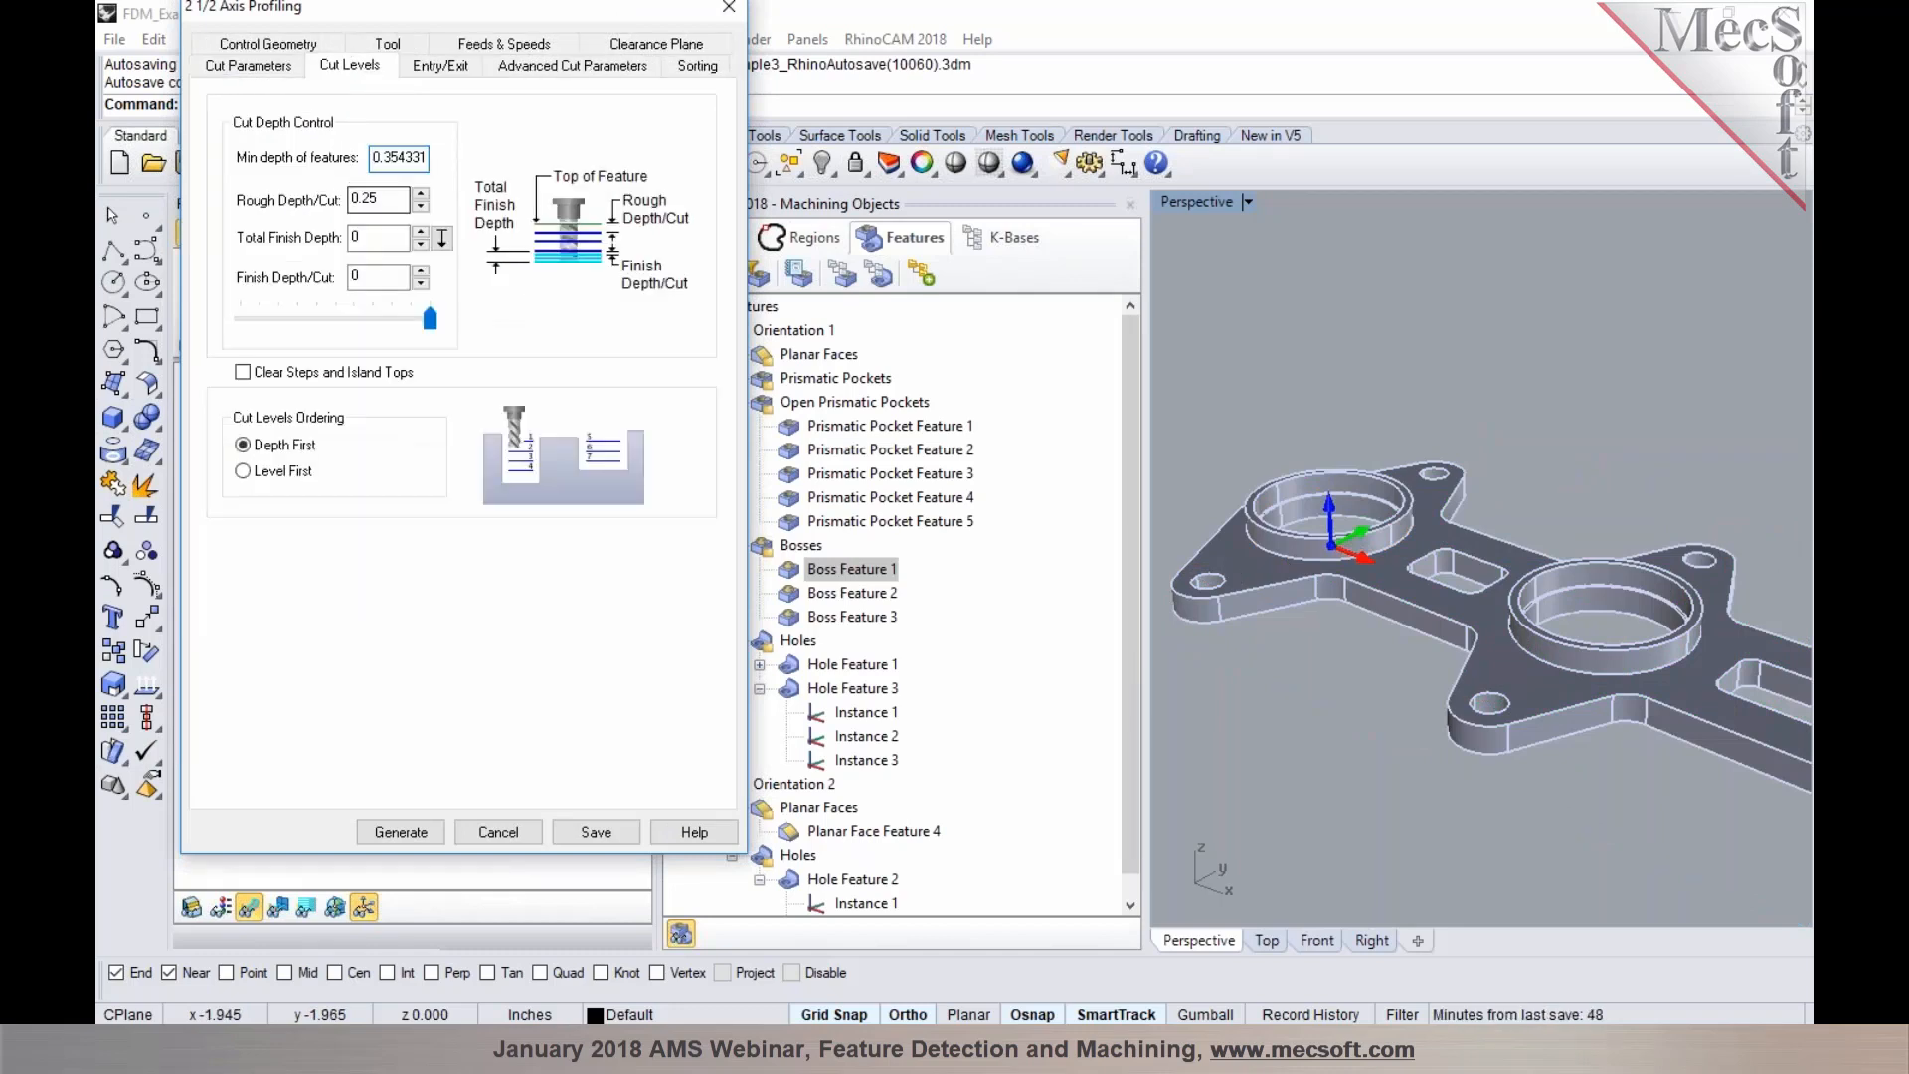
pyautogui.click(401, 833)
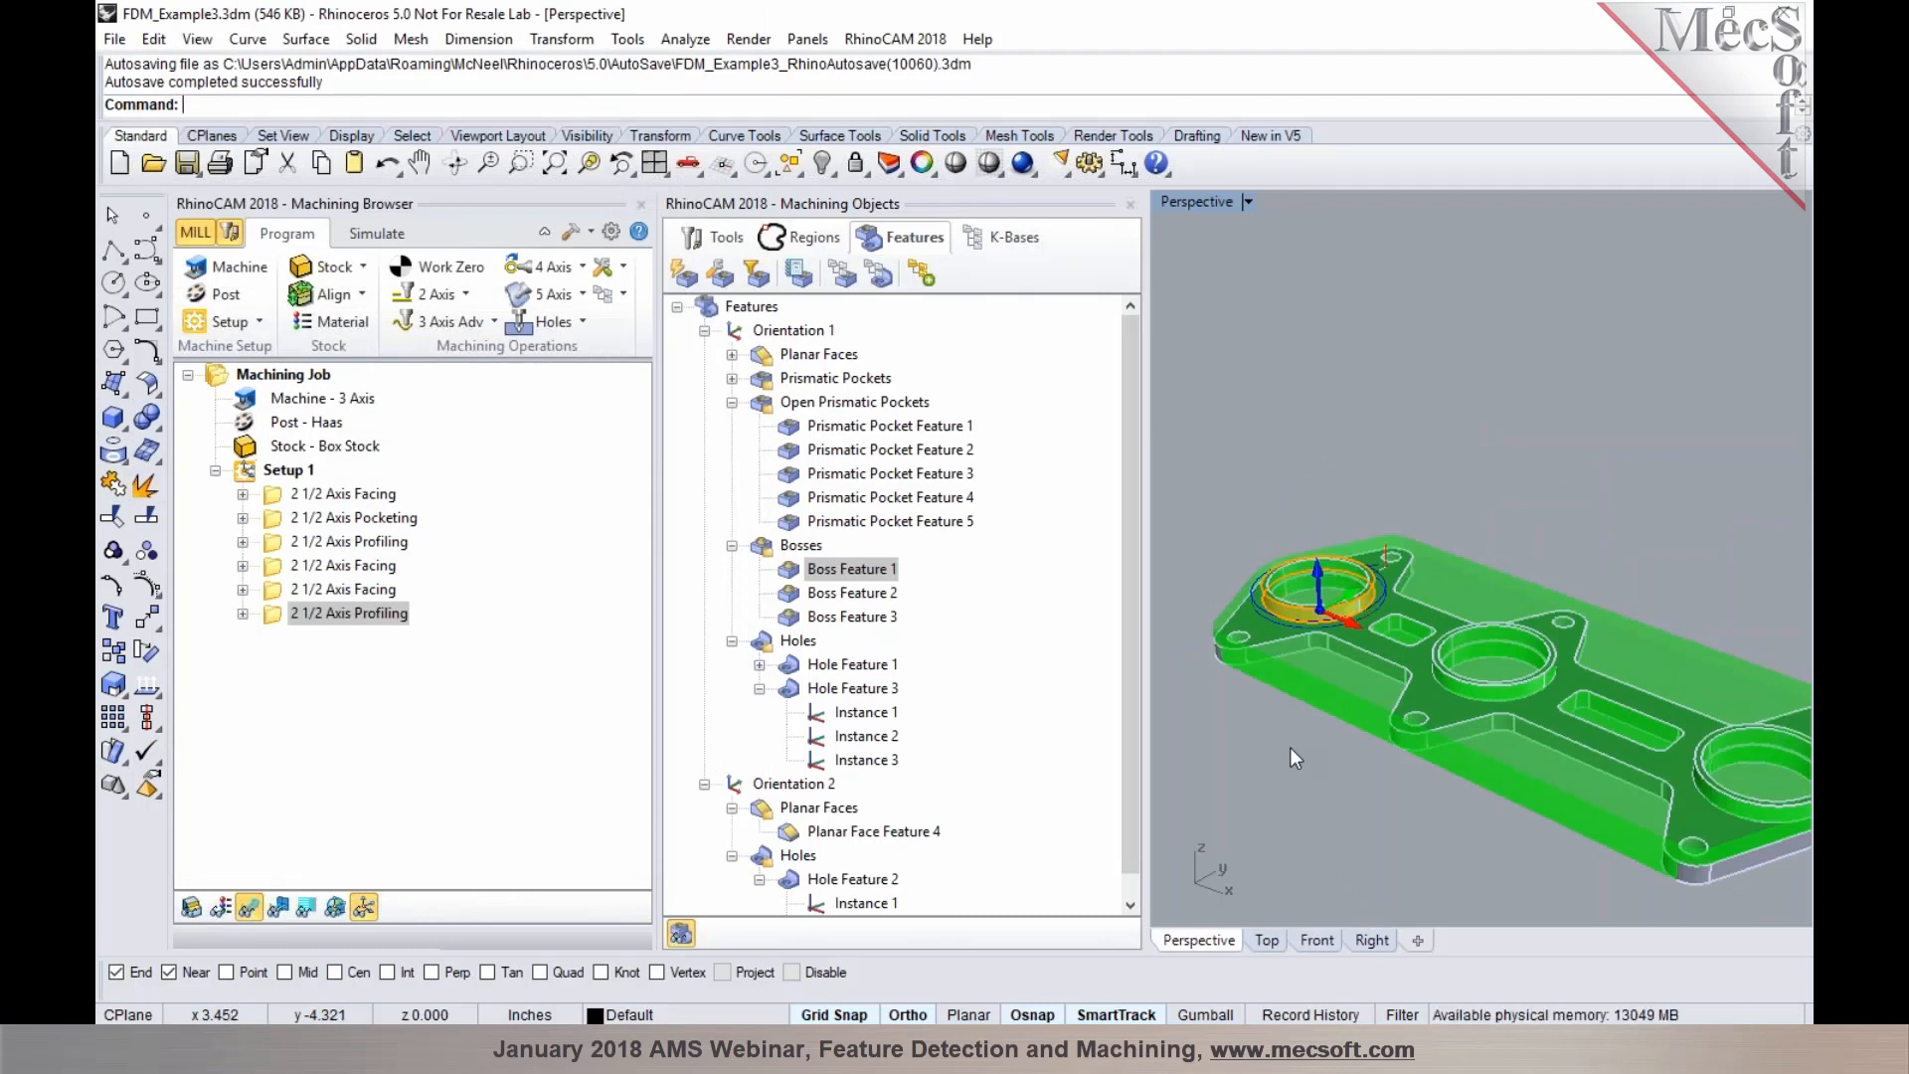
# Edit the boss Profiling operation to use Climb (Down Cut) direction and regenerate the toolpath
pyautogui.doubleClick(277, 616)
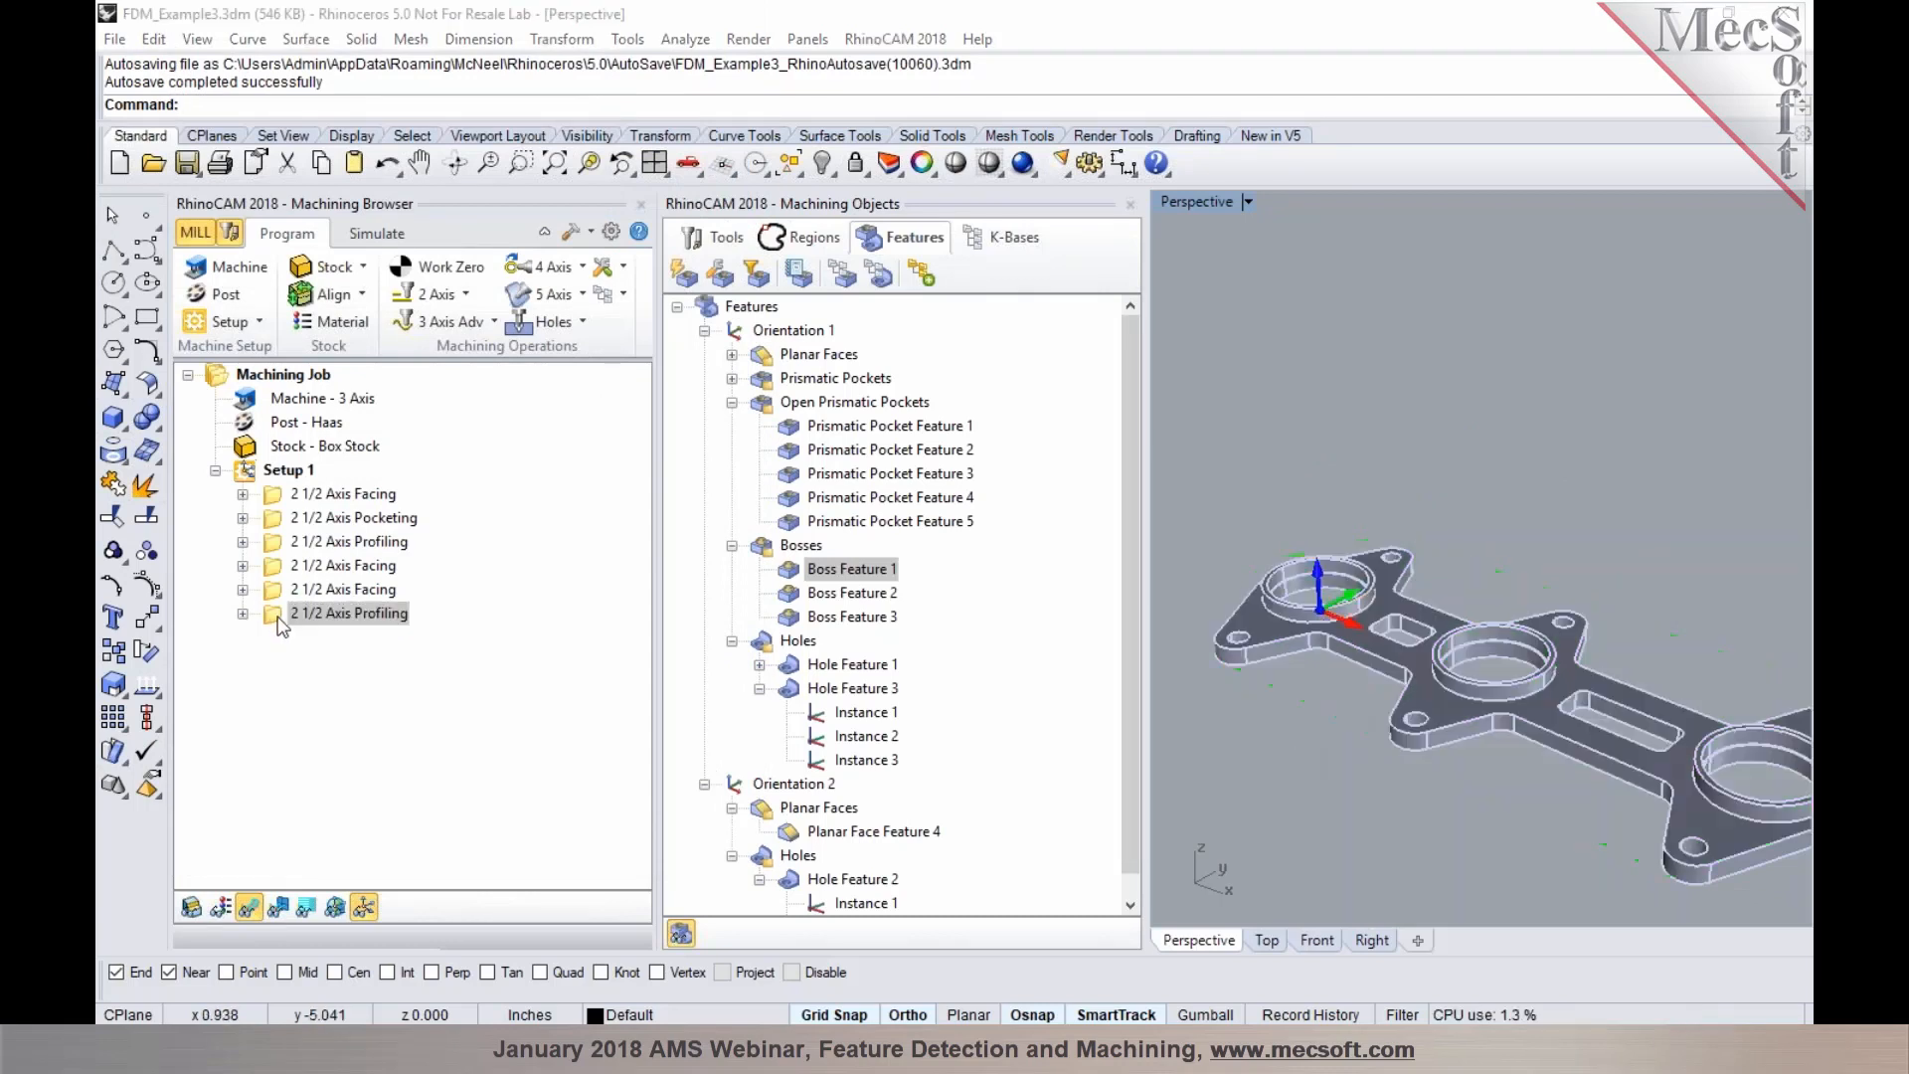
pyautogui.click(256, 46)
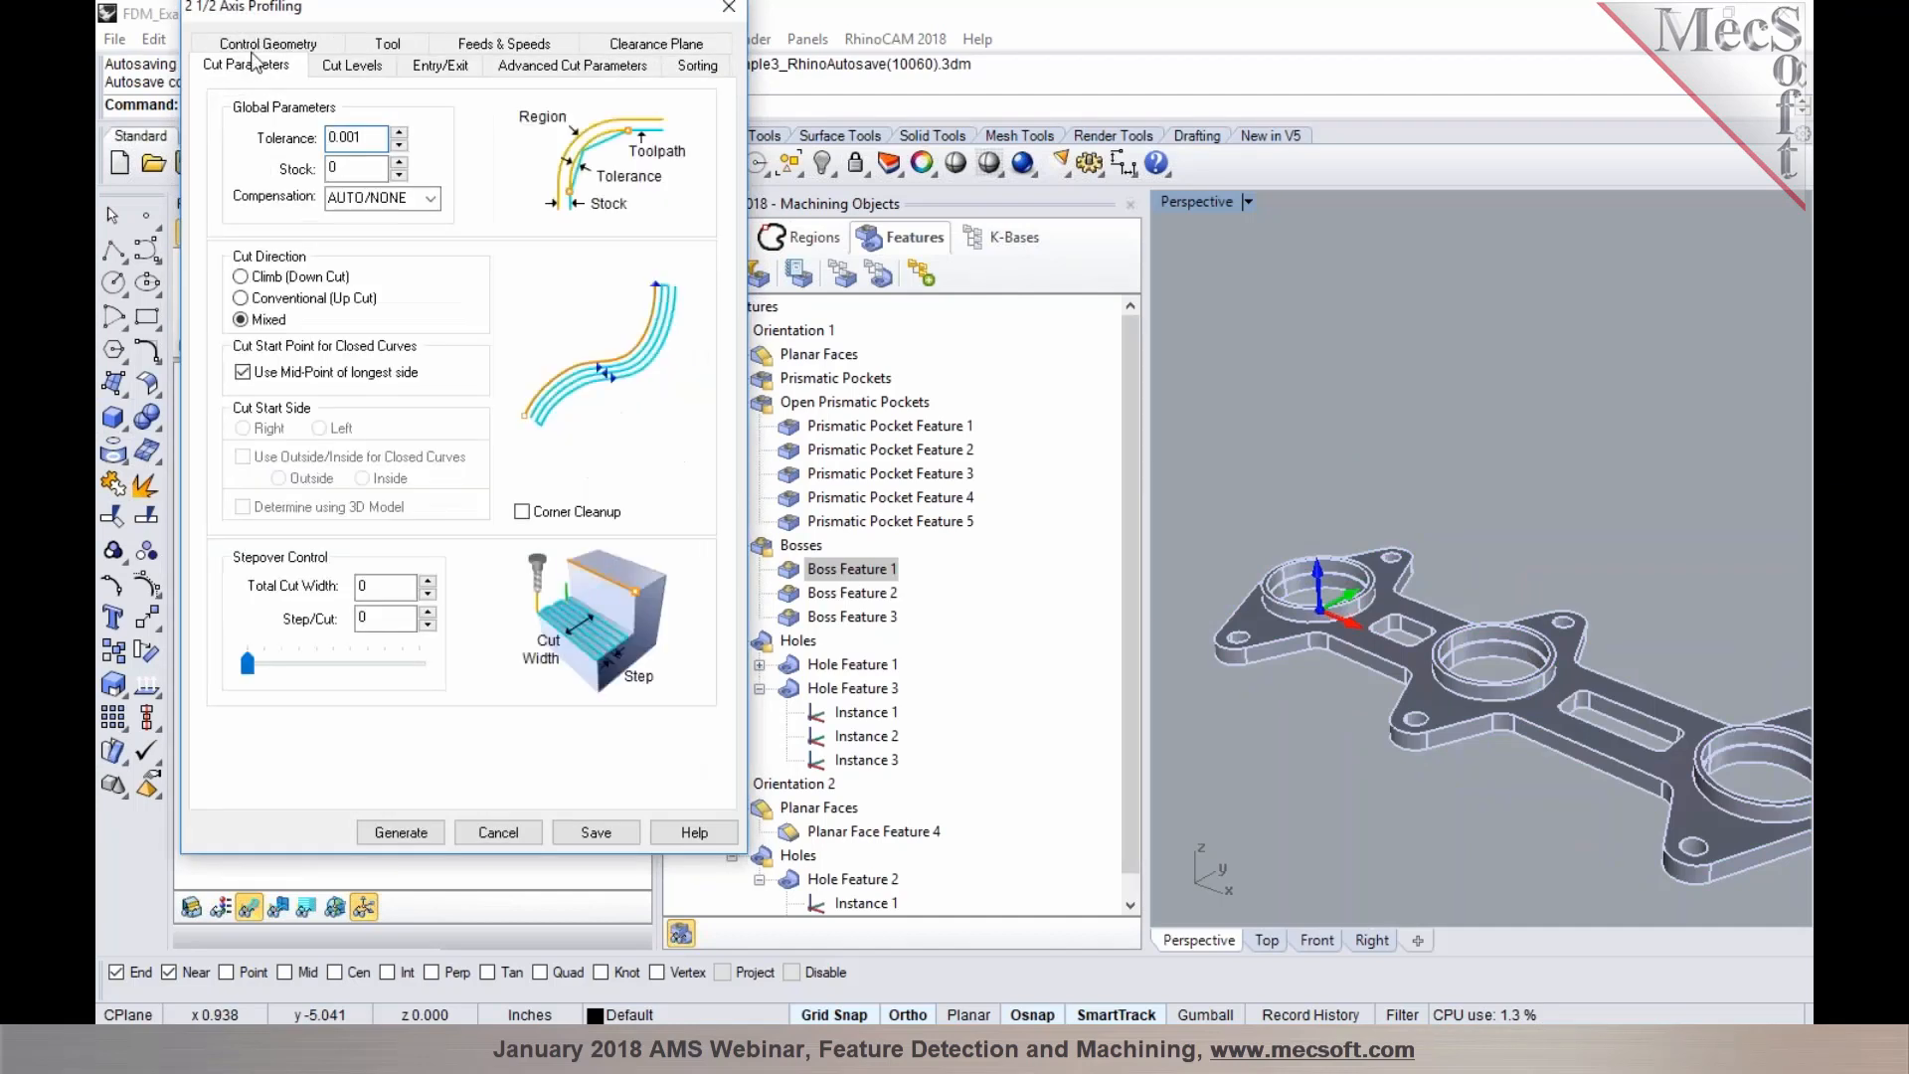
pyautogui.click(266, 282)
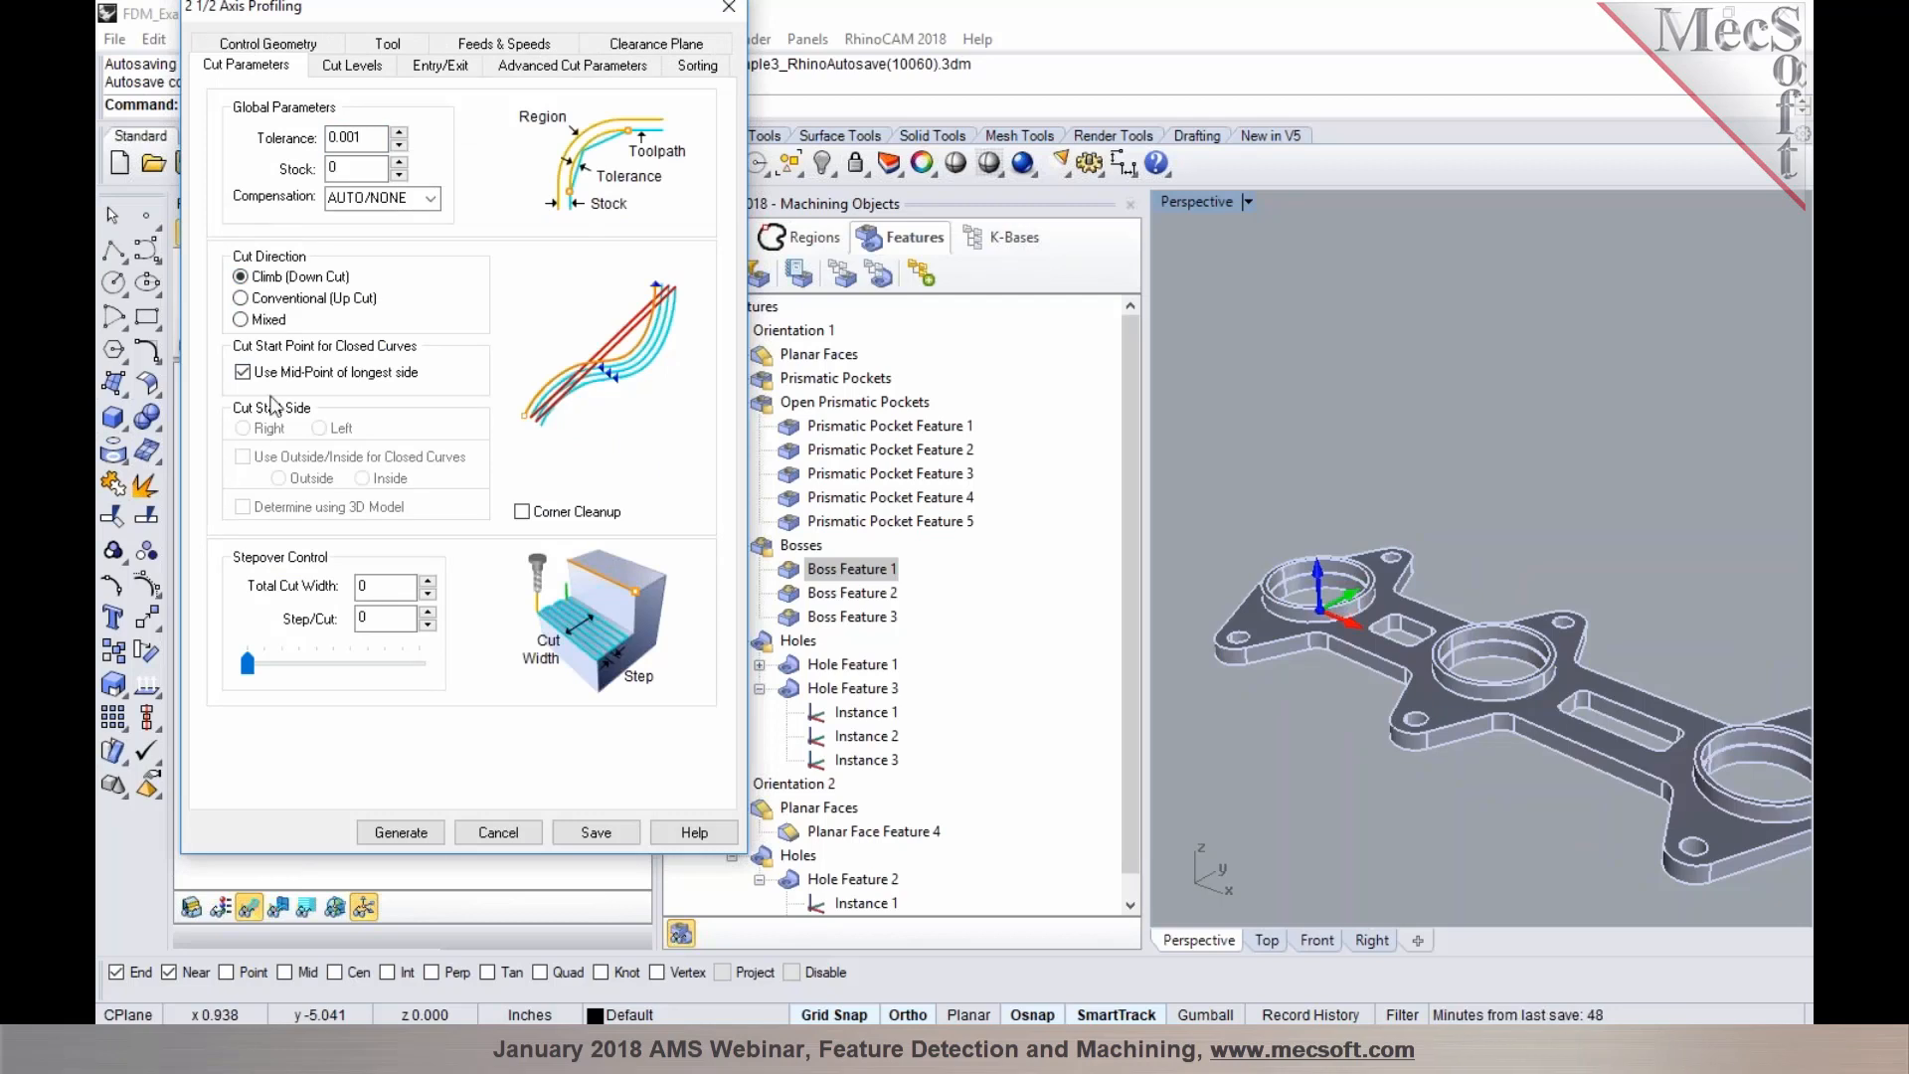
pyautogui.click(350, 65)
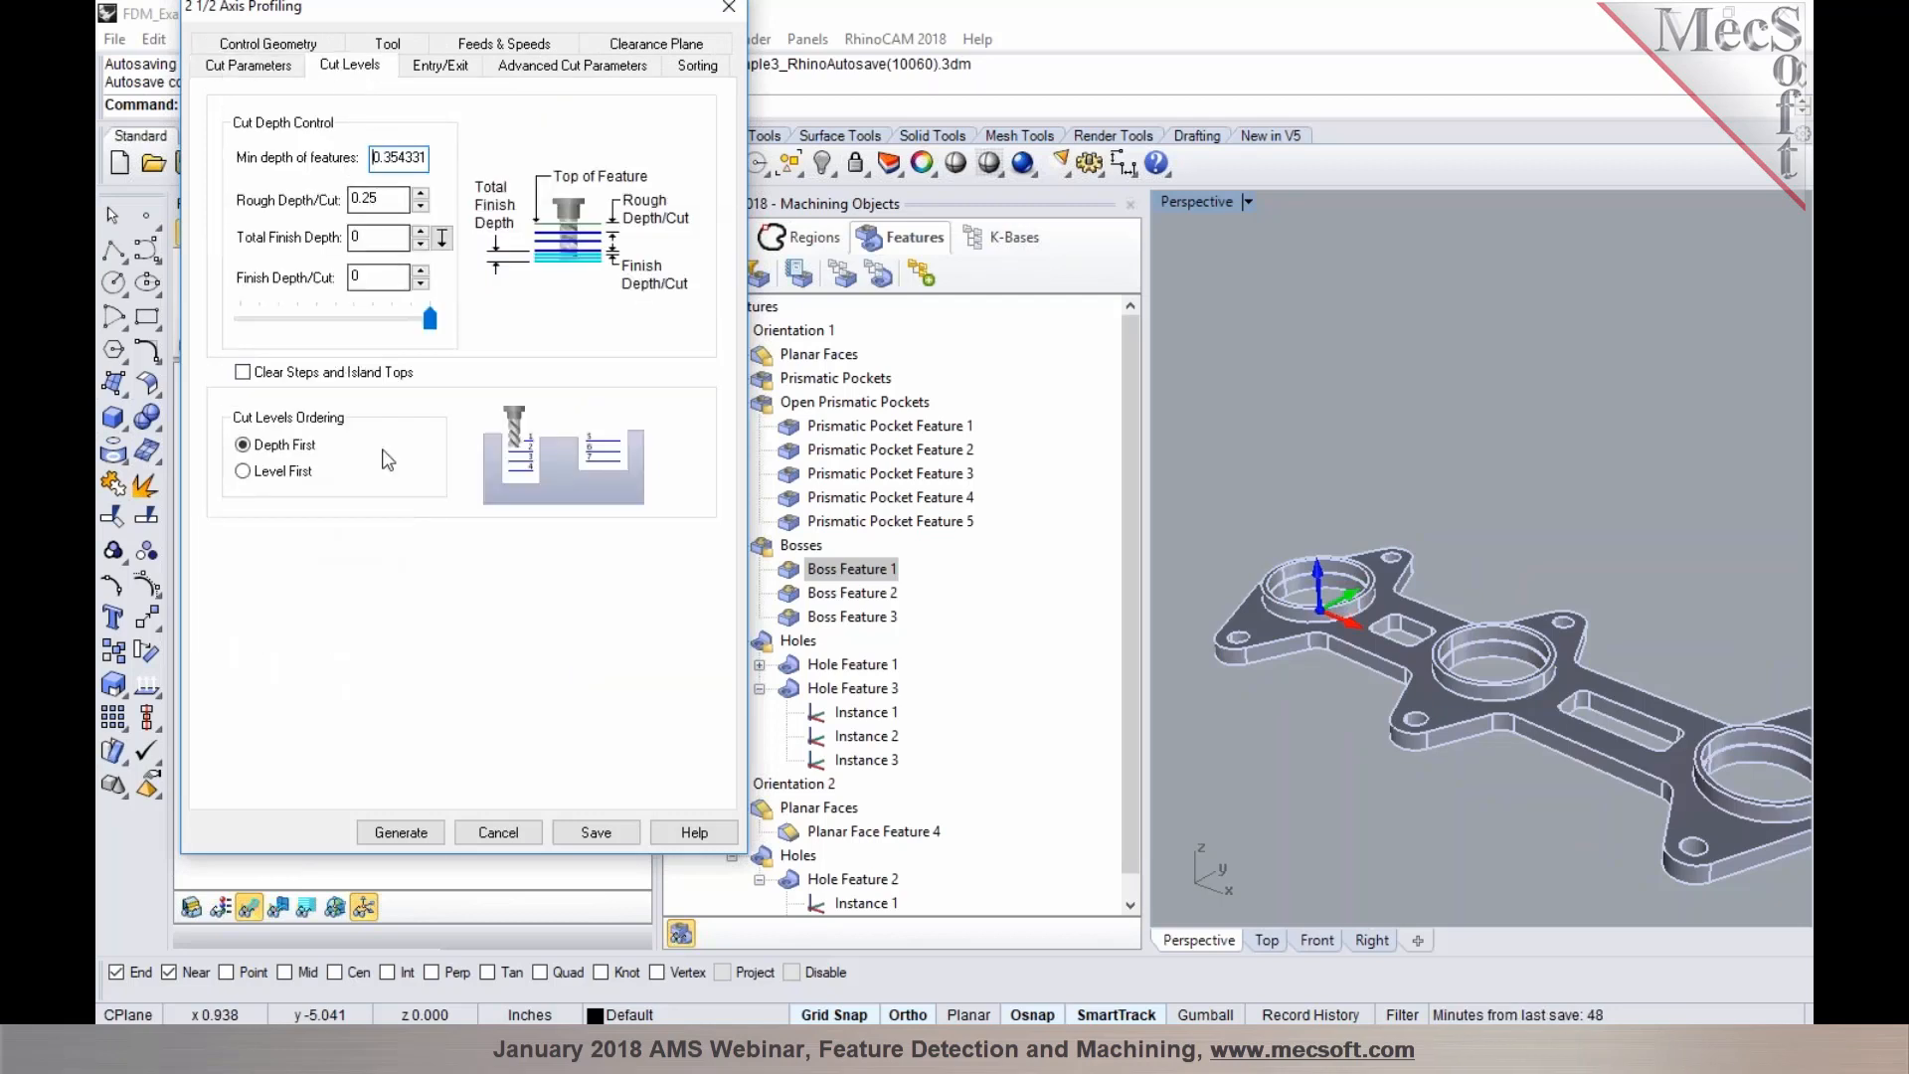
pyautogui.click(415, 832)
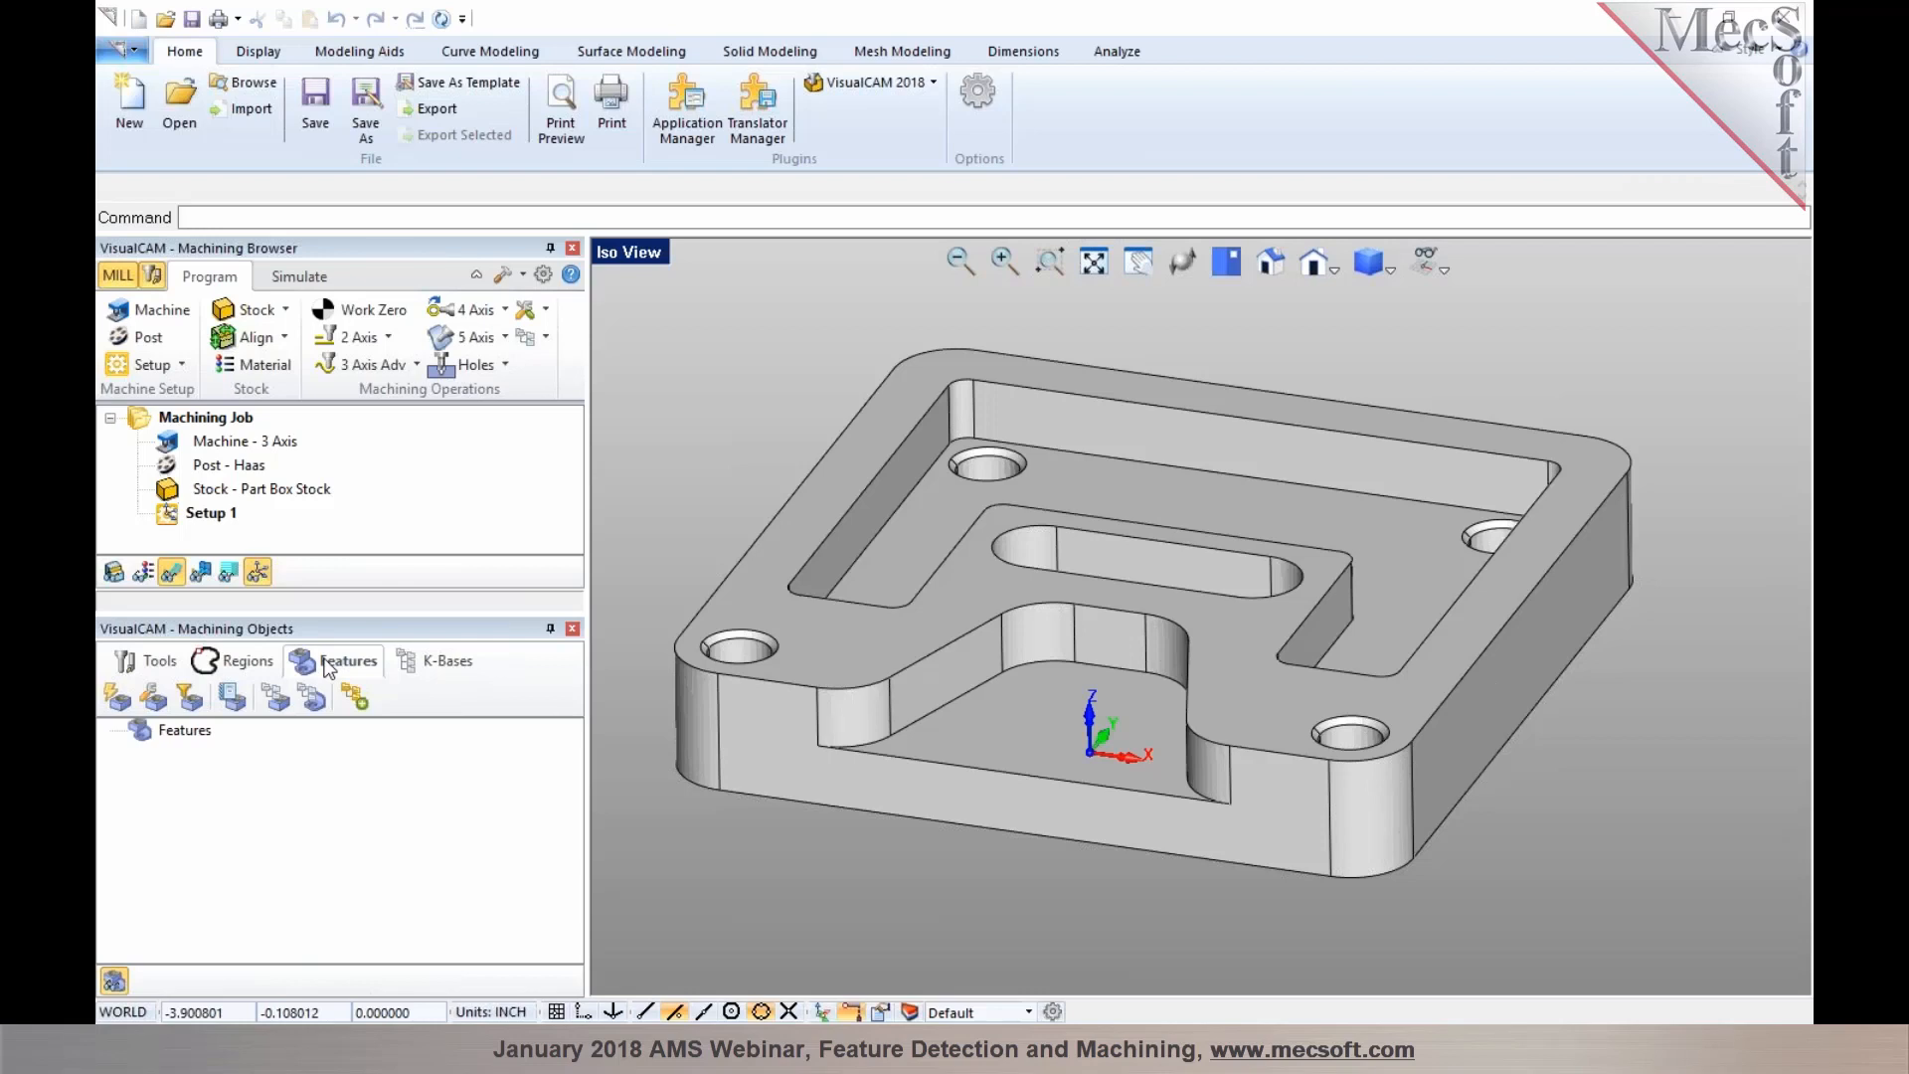
# Switch to VisualCAM and run Automatic Feature Detection on the pocketed plate part
pyautogui.click(124, 704)
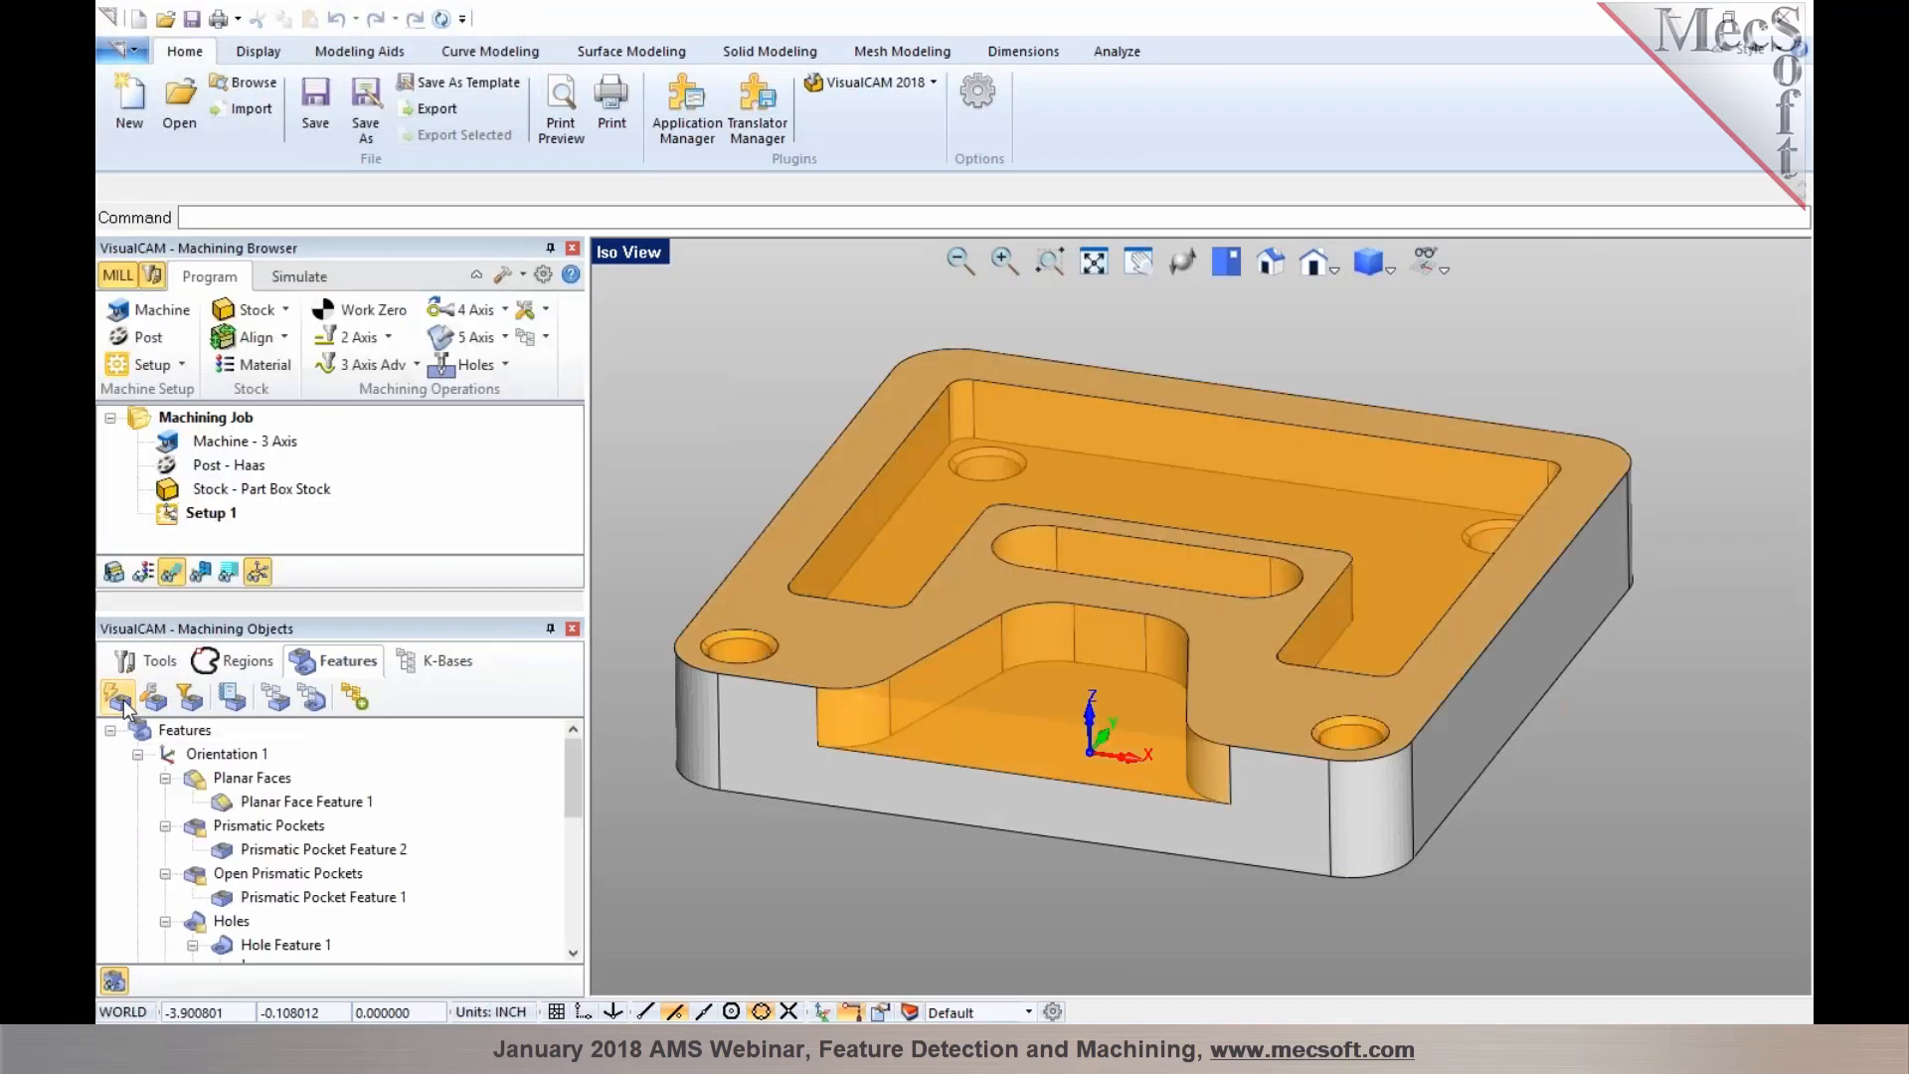
pyautogui.scroll(-2, 1439, 484)
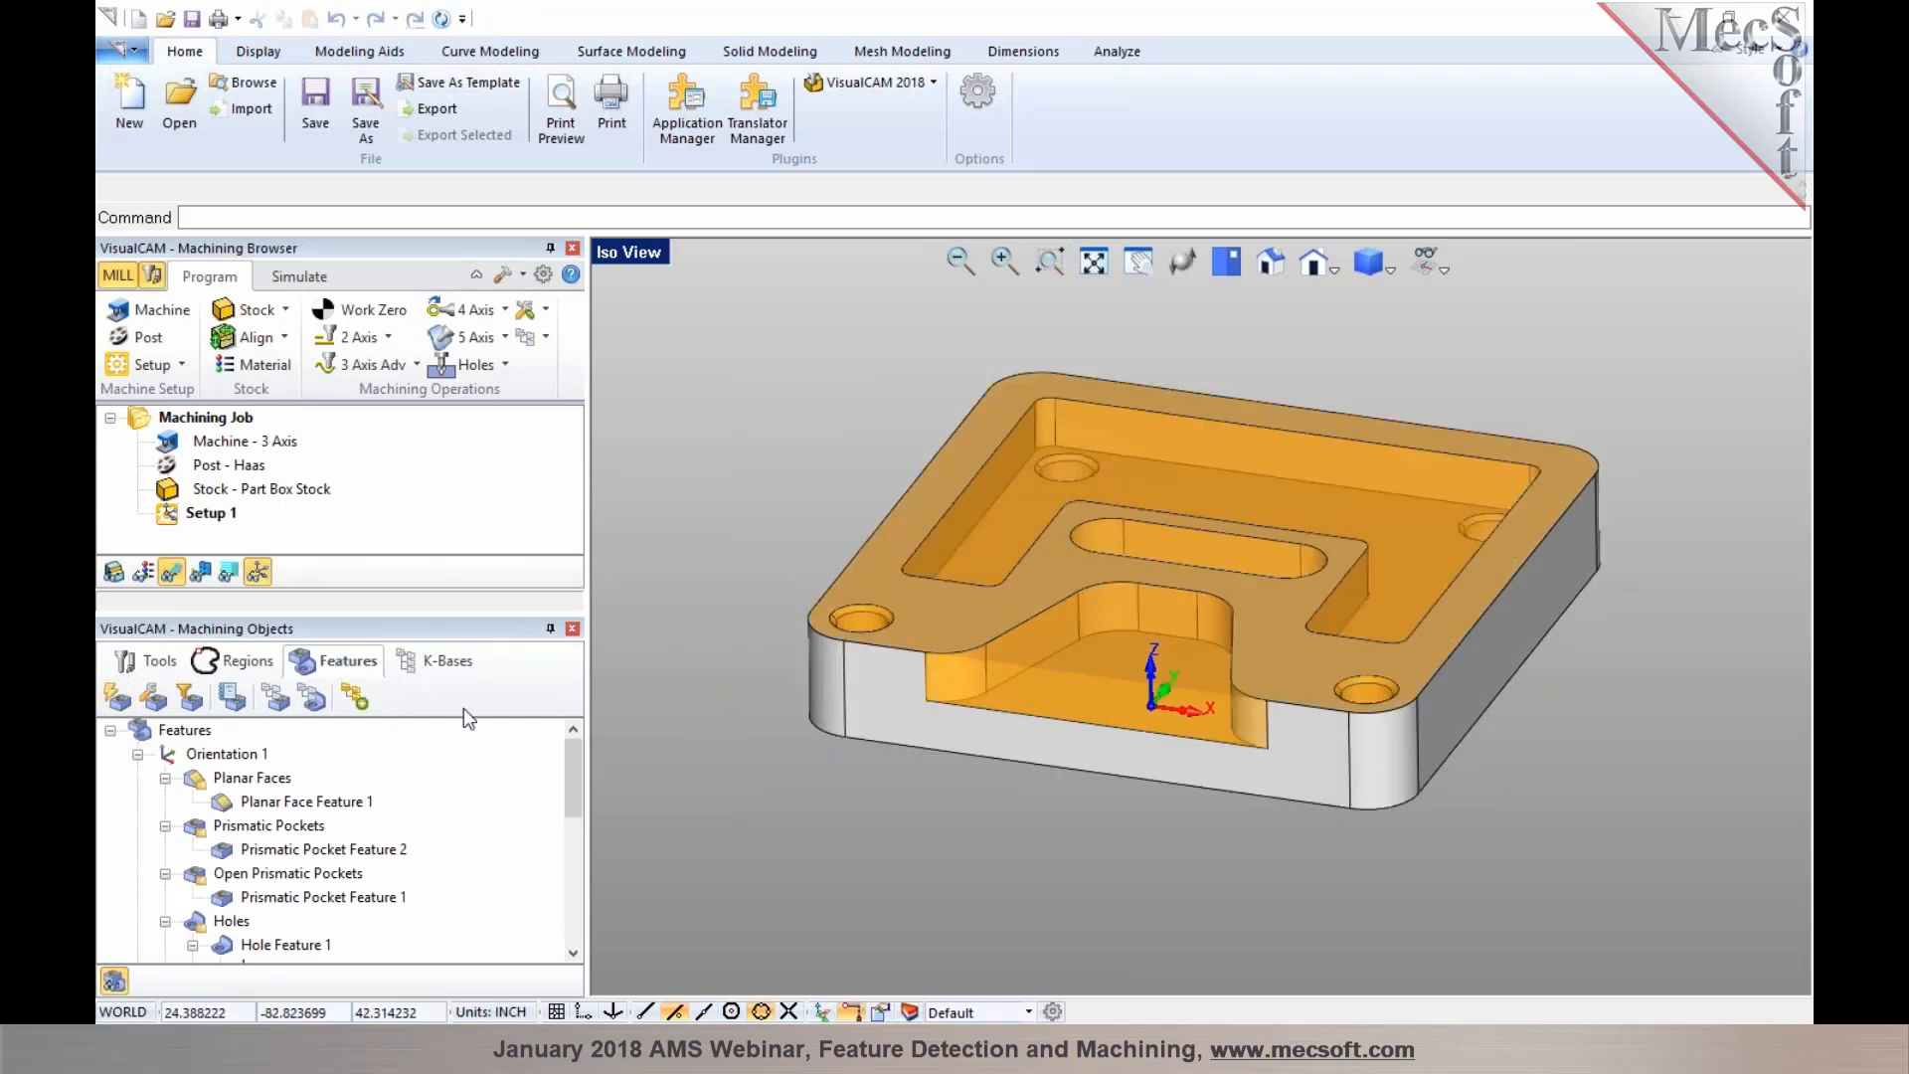
pyautogui.moveTo(566, 772)
pyautogui.mouseDown()
pyautogui.moveTo(564, 839)
pyautogui.moveTo(572, 741)
pyautogui.mouseUp()
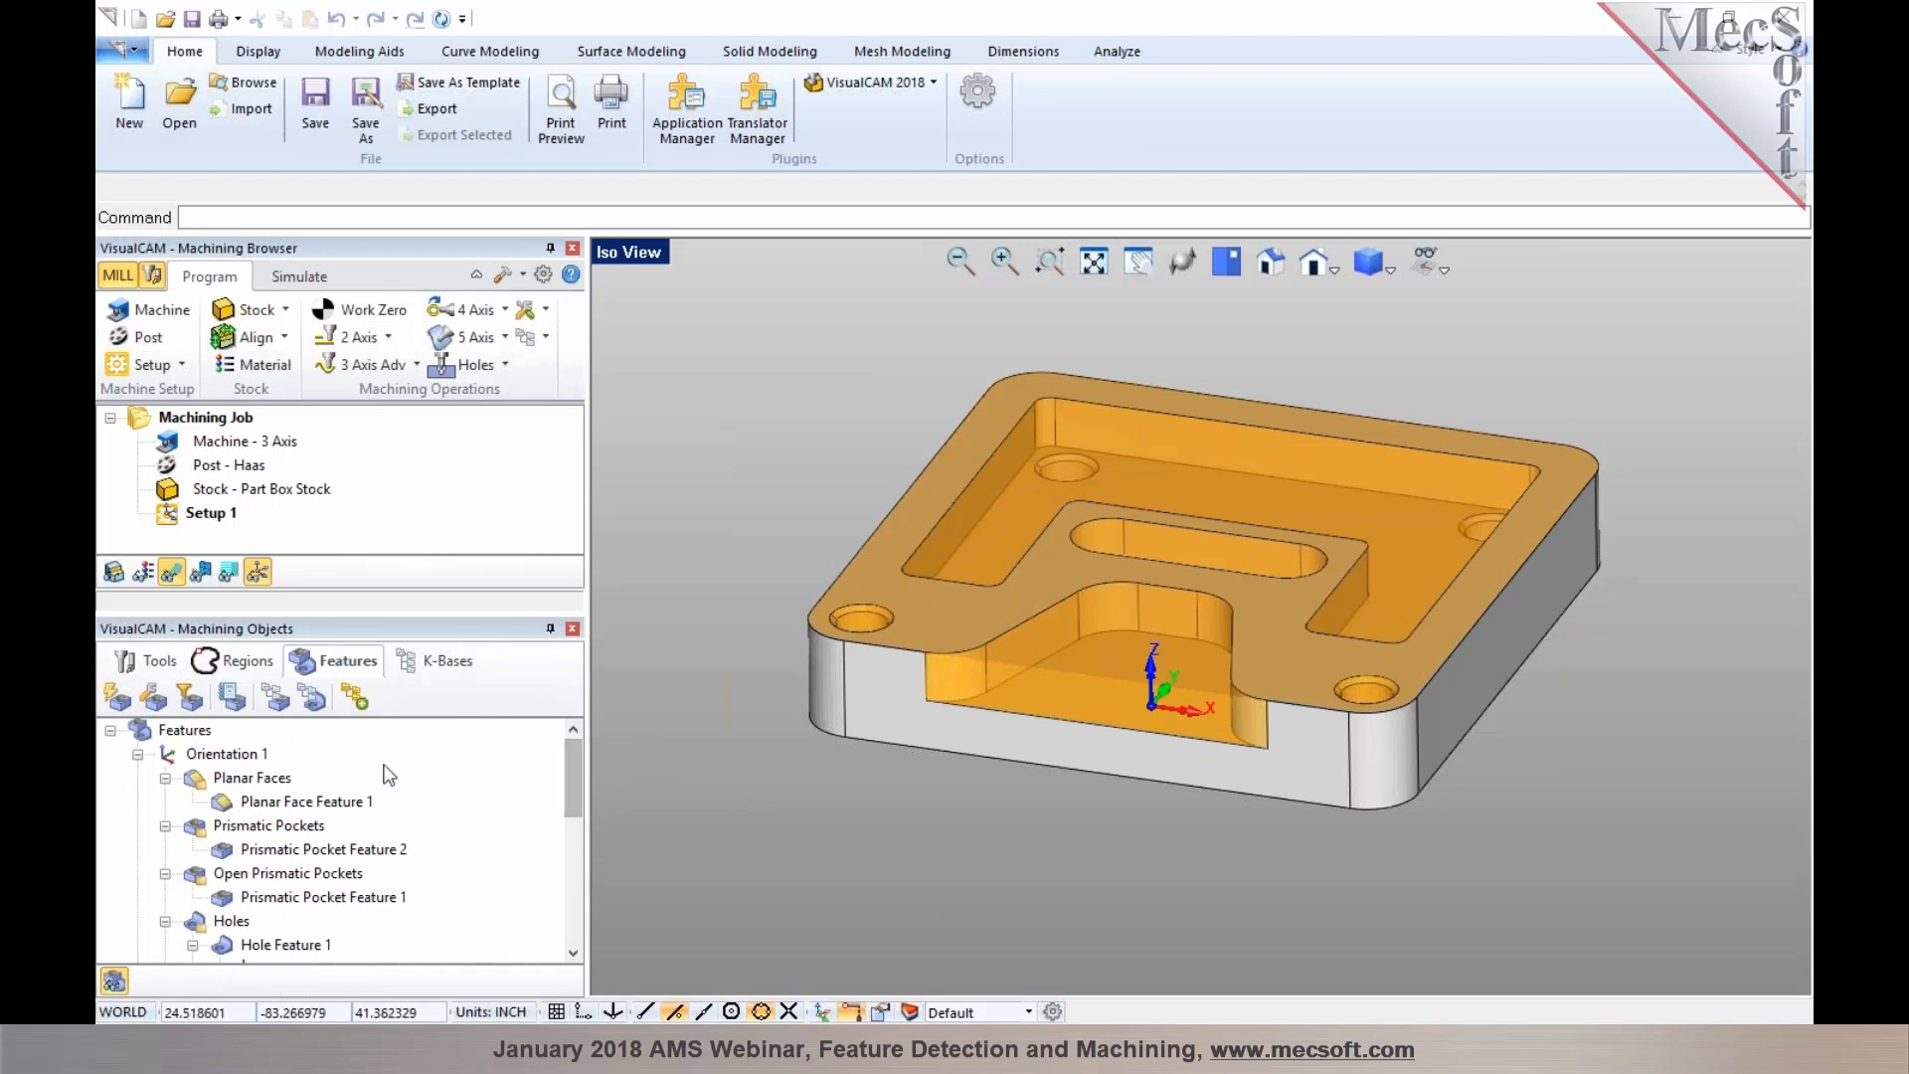
# Examine each detected feature group—planar faces, prismatic pockets, open pockets and holes—highlighted on the part
pyautogui.click(267, 780)
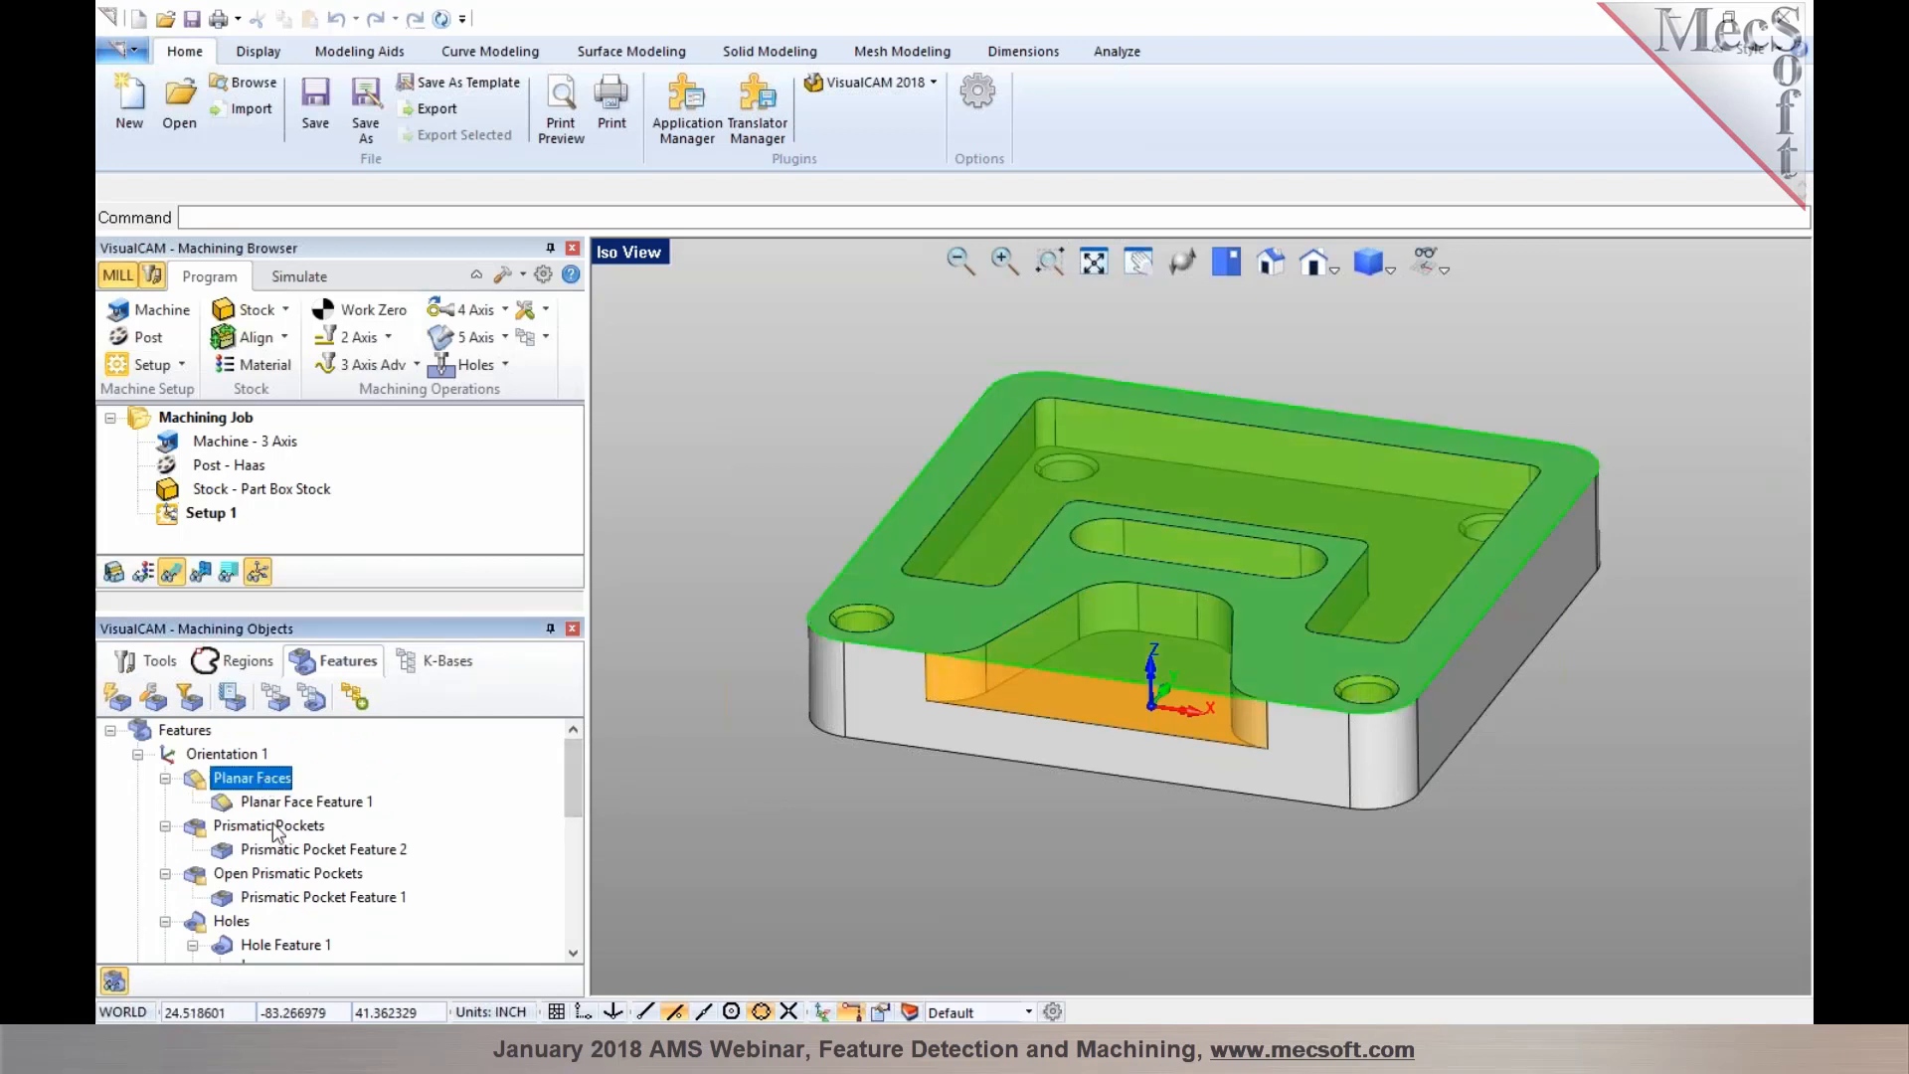
pyautogui.click(274, 827)
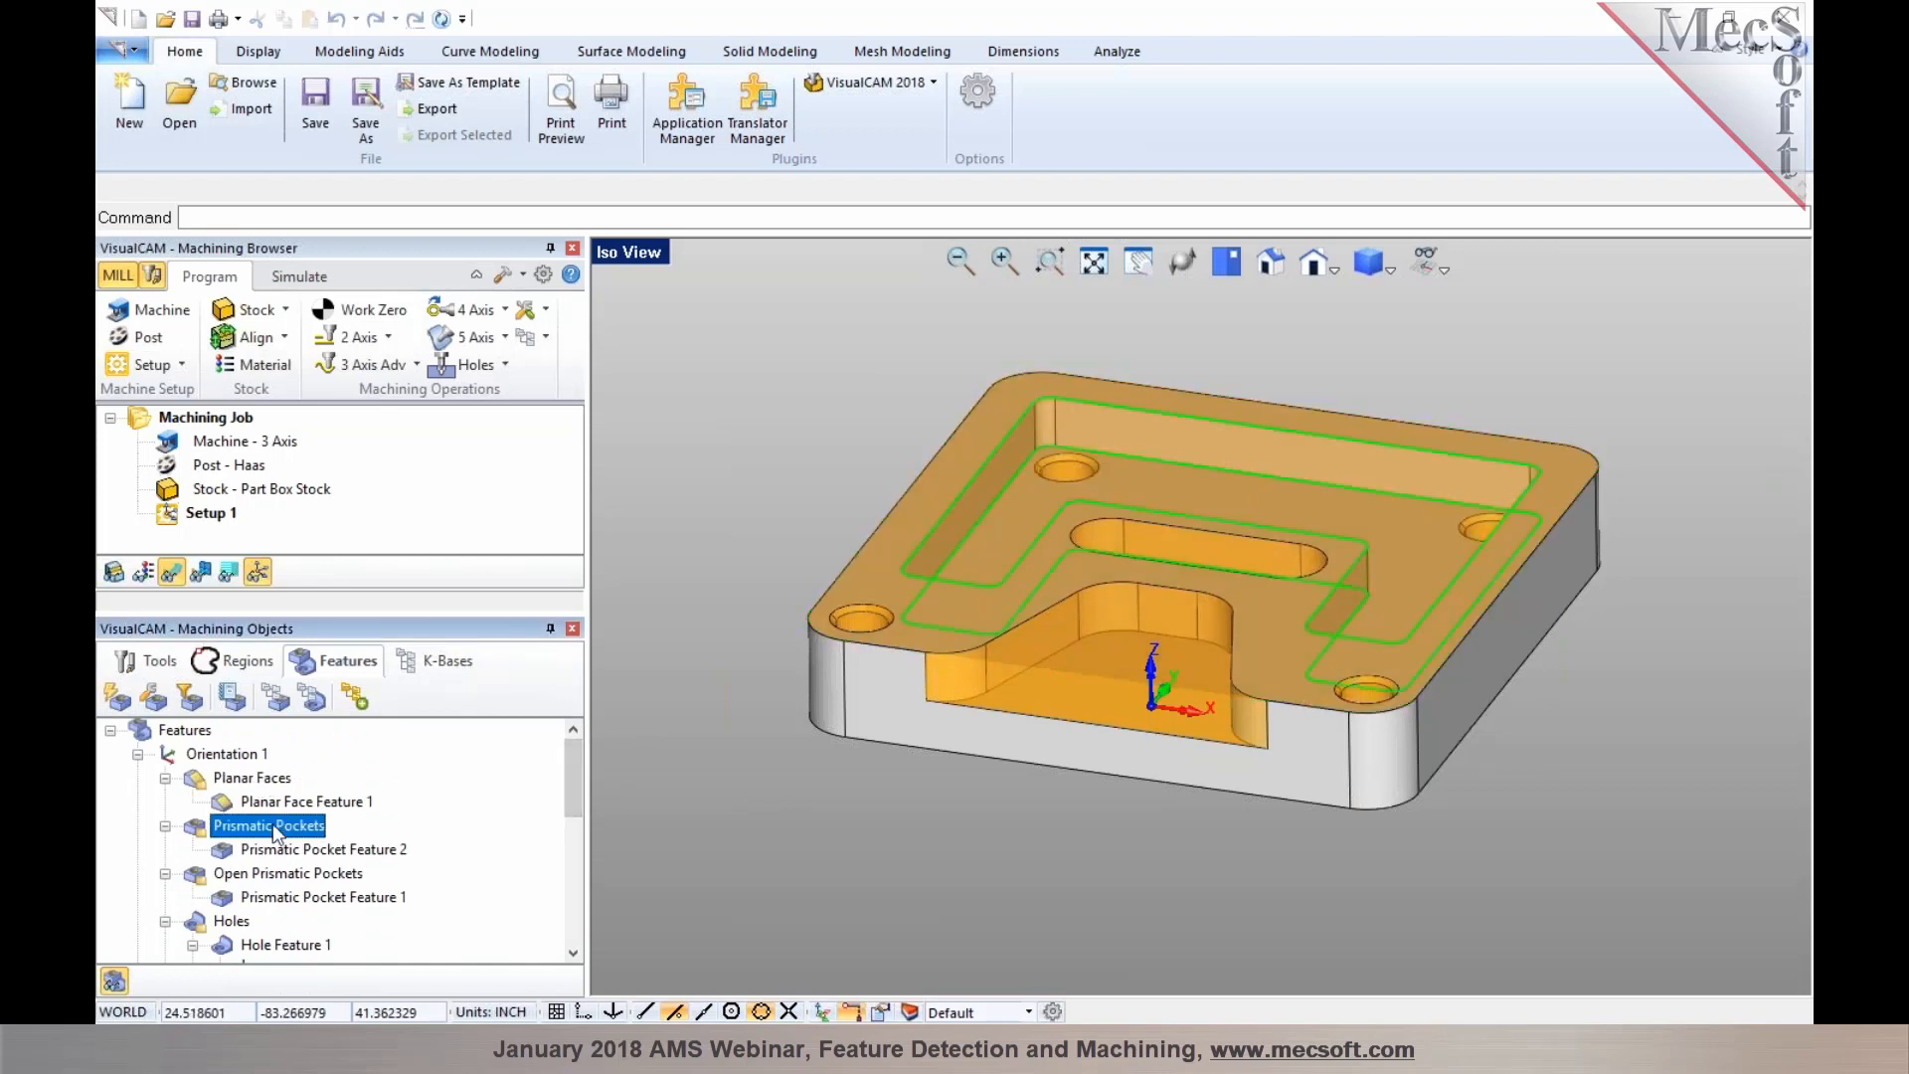
pyautogui.click(326, 879)
pyautogui.scroll(-1, 324, 880)
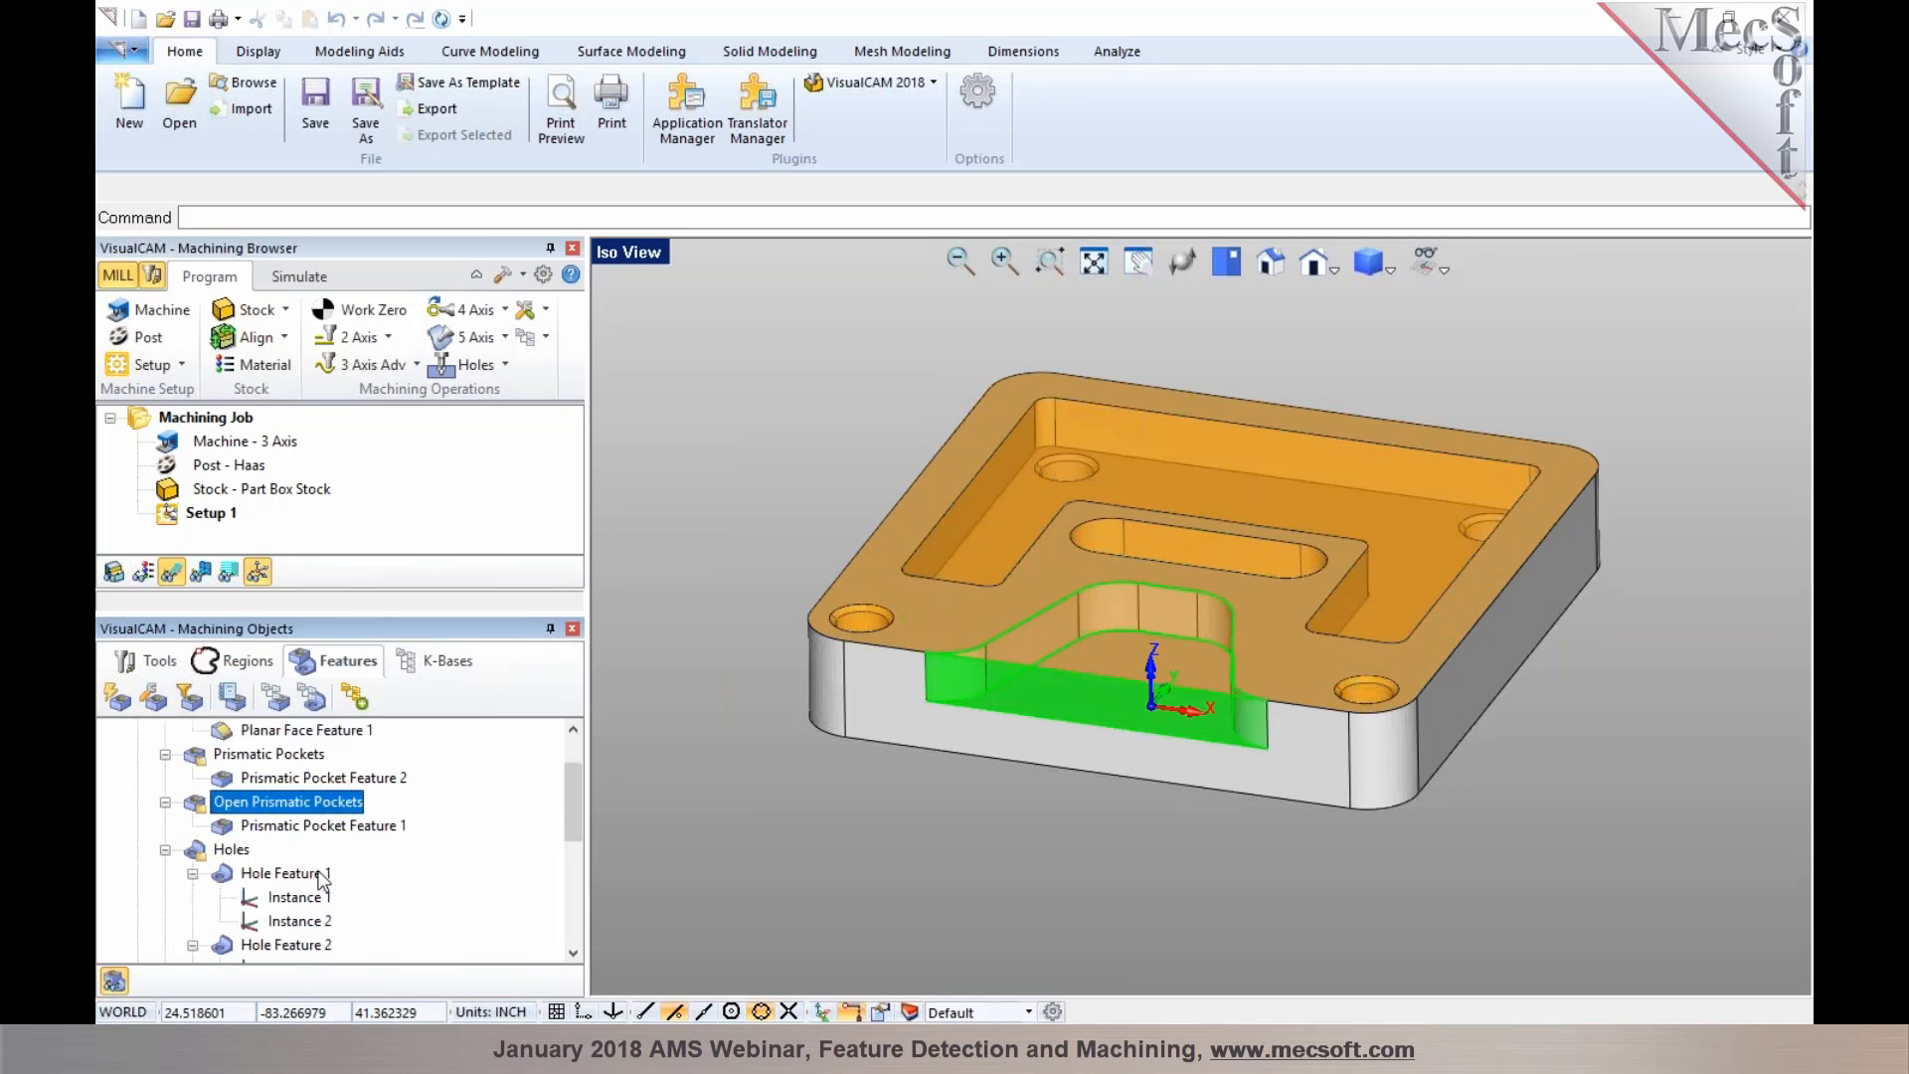
pyautogui.click(296, 876)
pyautogui.scroll(-2, 298, 880)
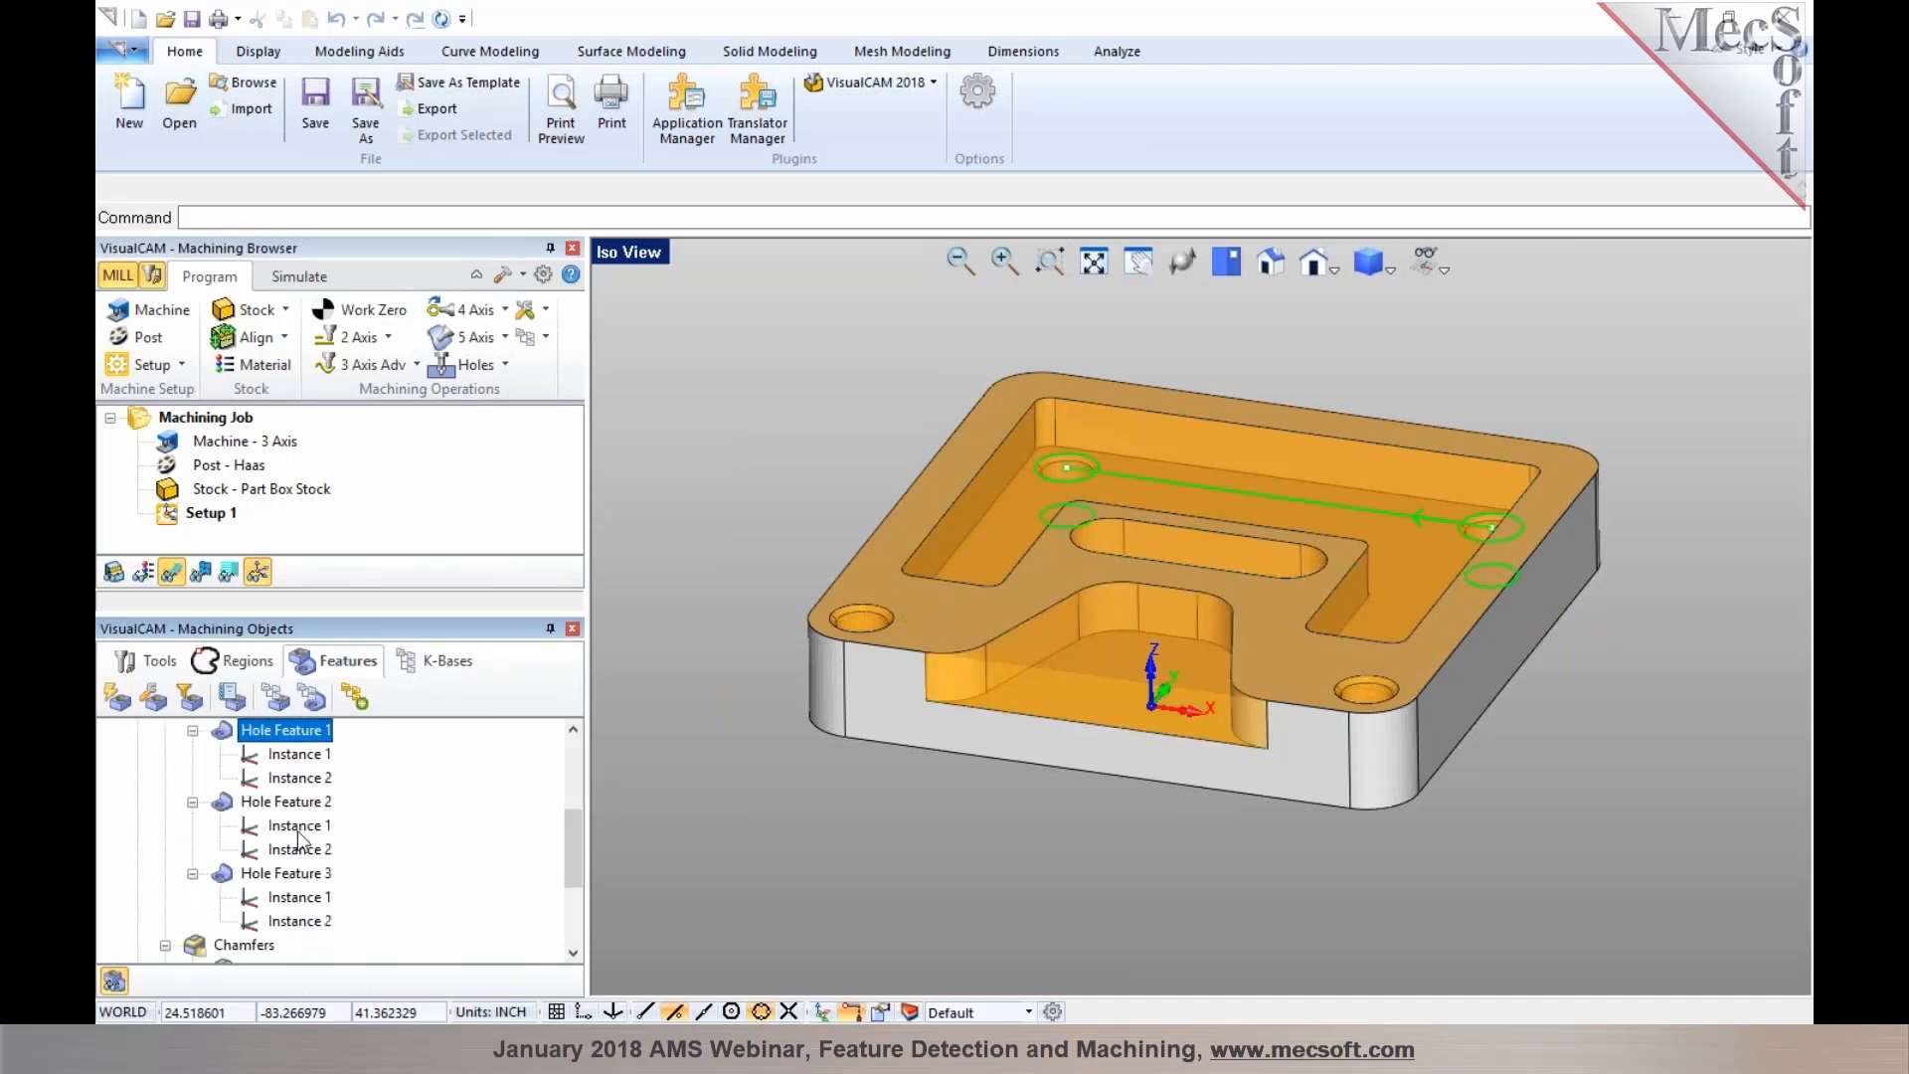
# Examine the hole and chamfer features in the feature tree as they highlight on the part
pyautogui.click(295, 806)
pyautogui.click(294, 875)
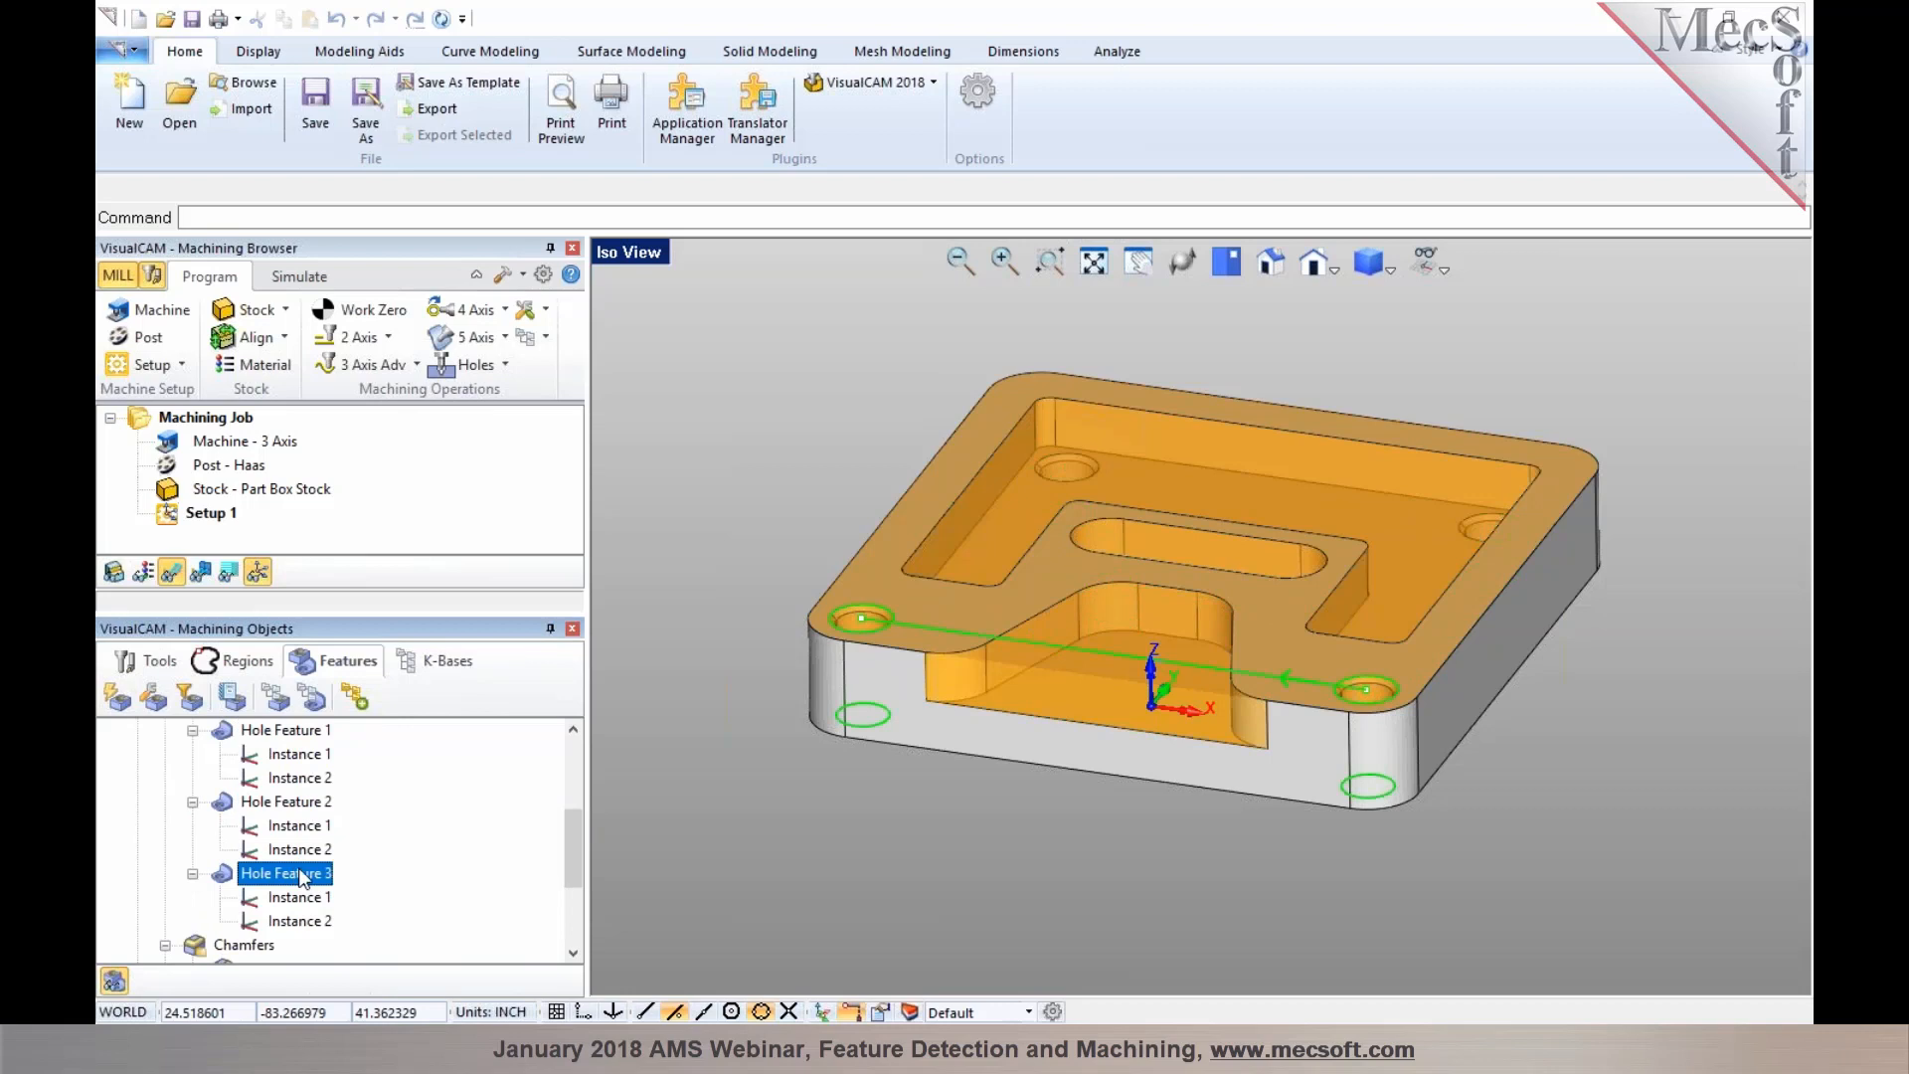
pyautogui.scroll(-2, 303, 877)
pyautogui.click(291, 827)
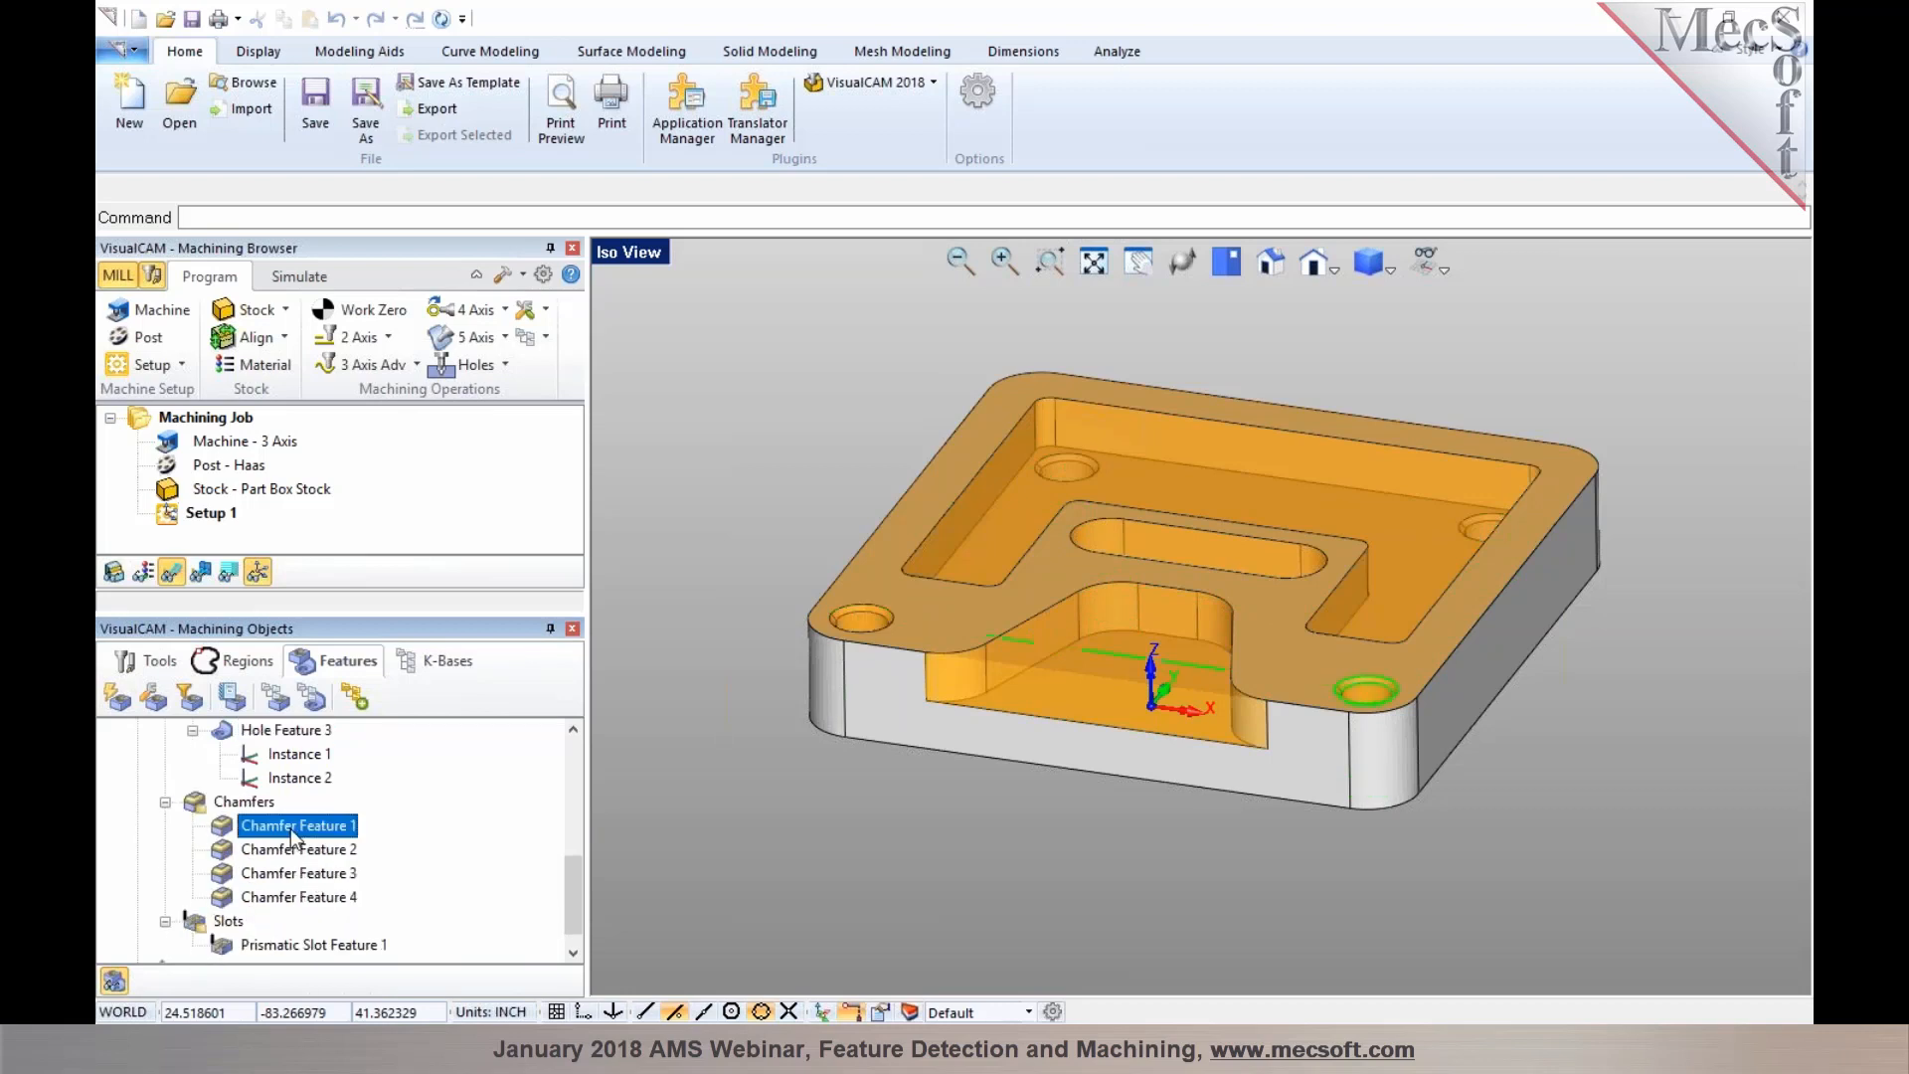
pyautogui.scroll(5, 290, 845)
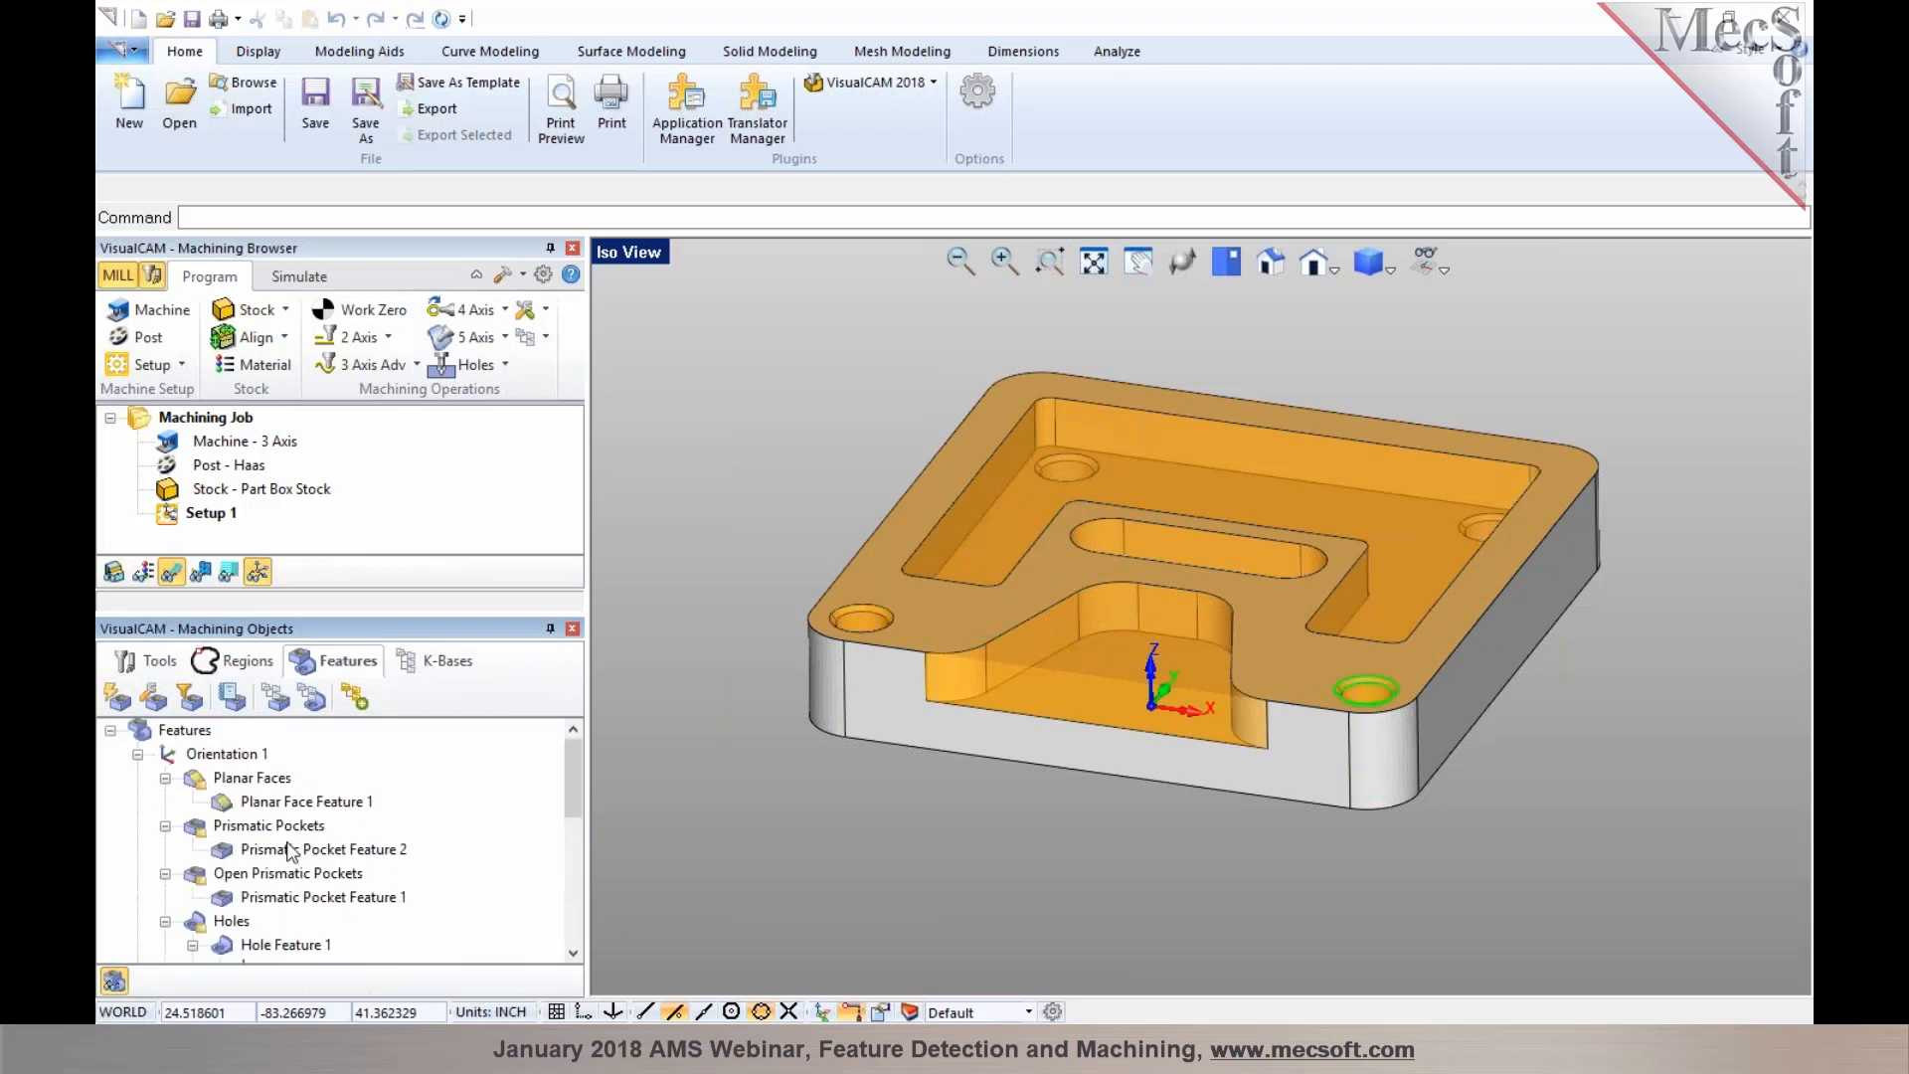
# Open the machining knowledge base dialog for Orientation 1, load the AFM knowledge base, and review which operations each feature type maps to
pyautogui.click(224, 757)
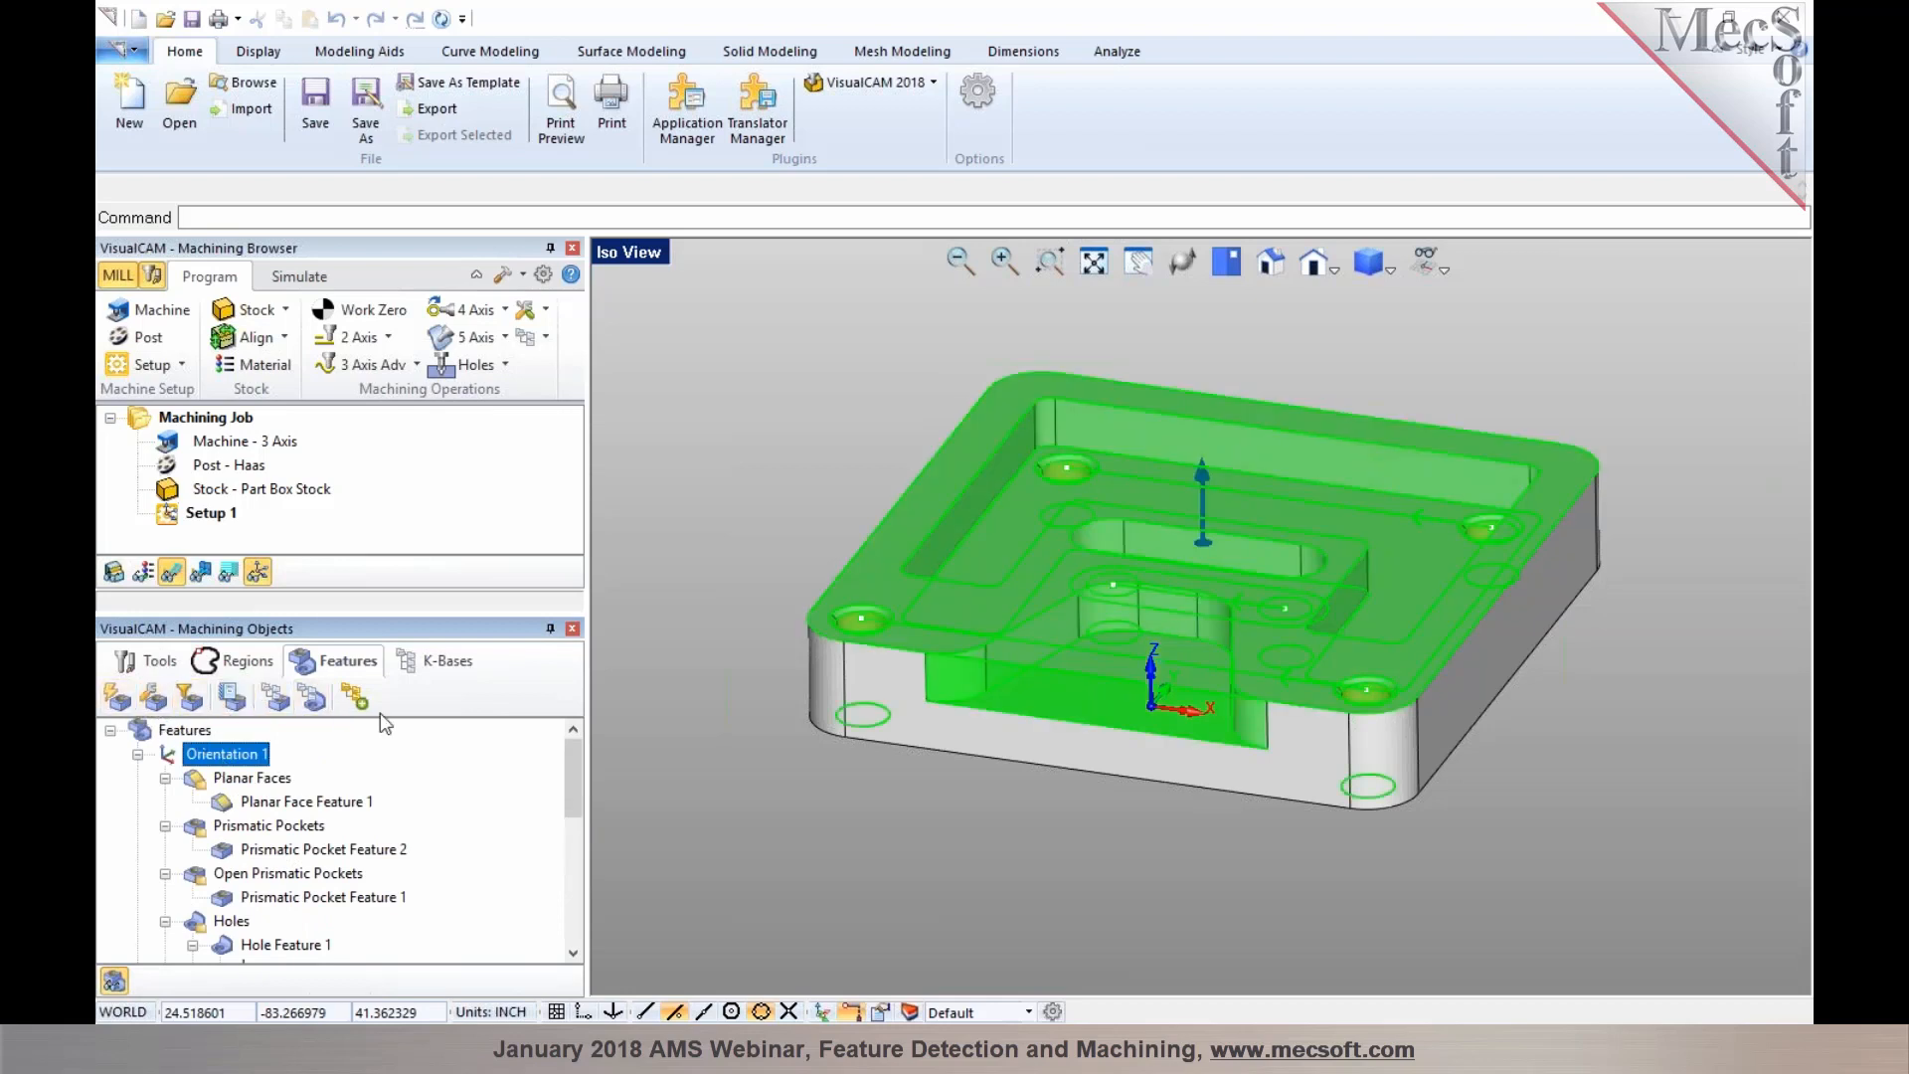
pyautogui.click(278, 699)
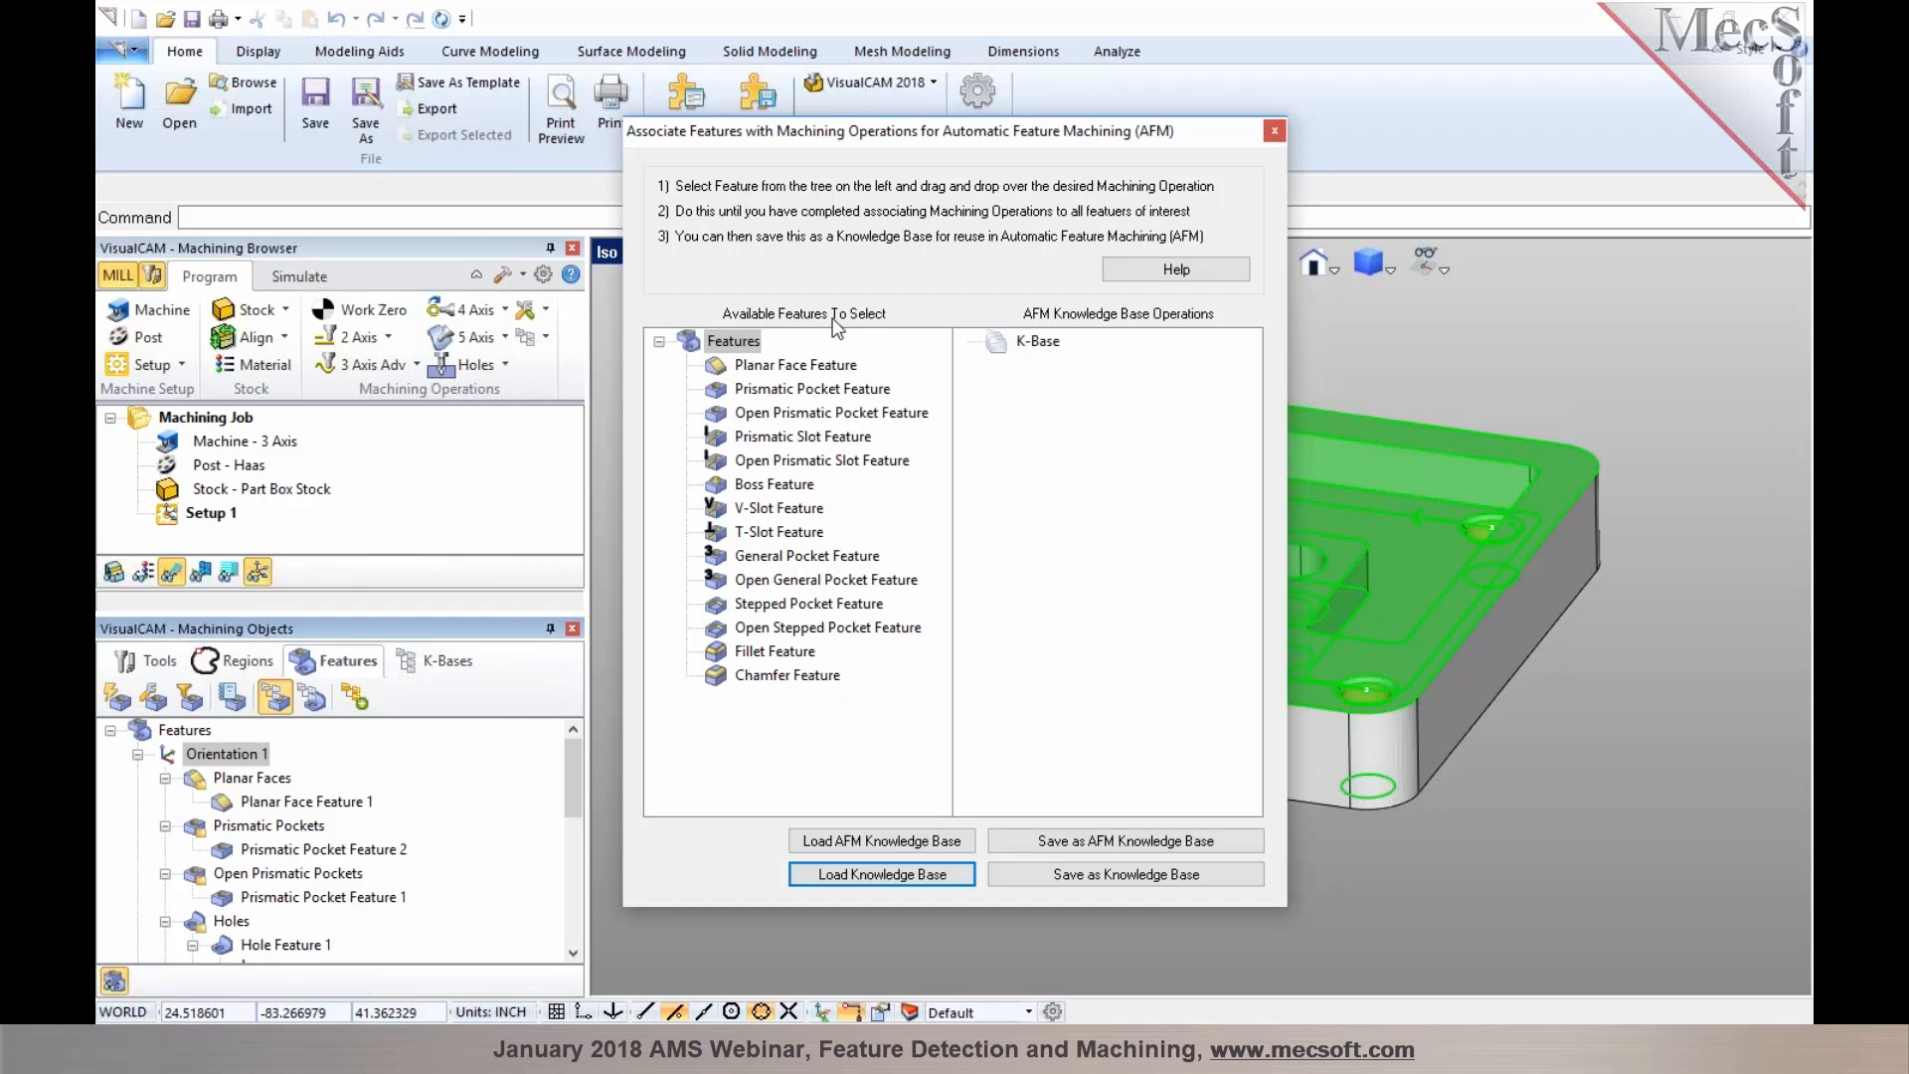
pyautogui.click(862, 846)
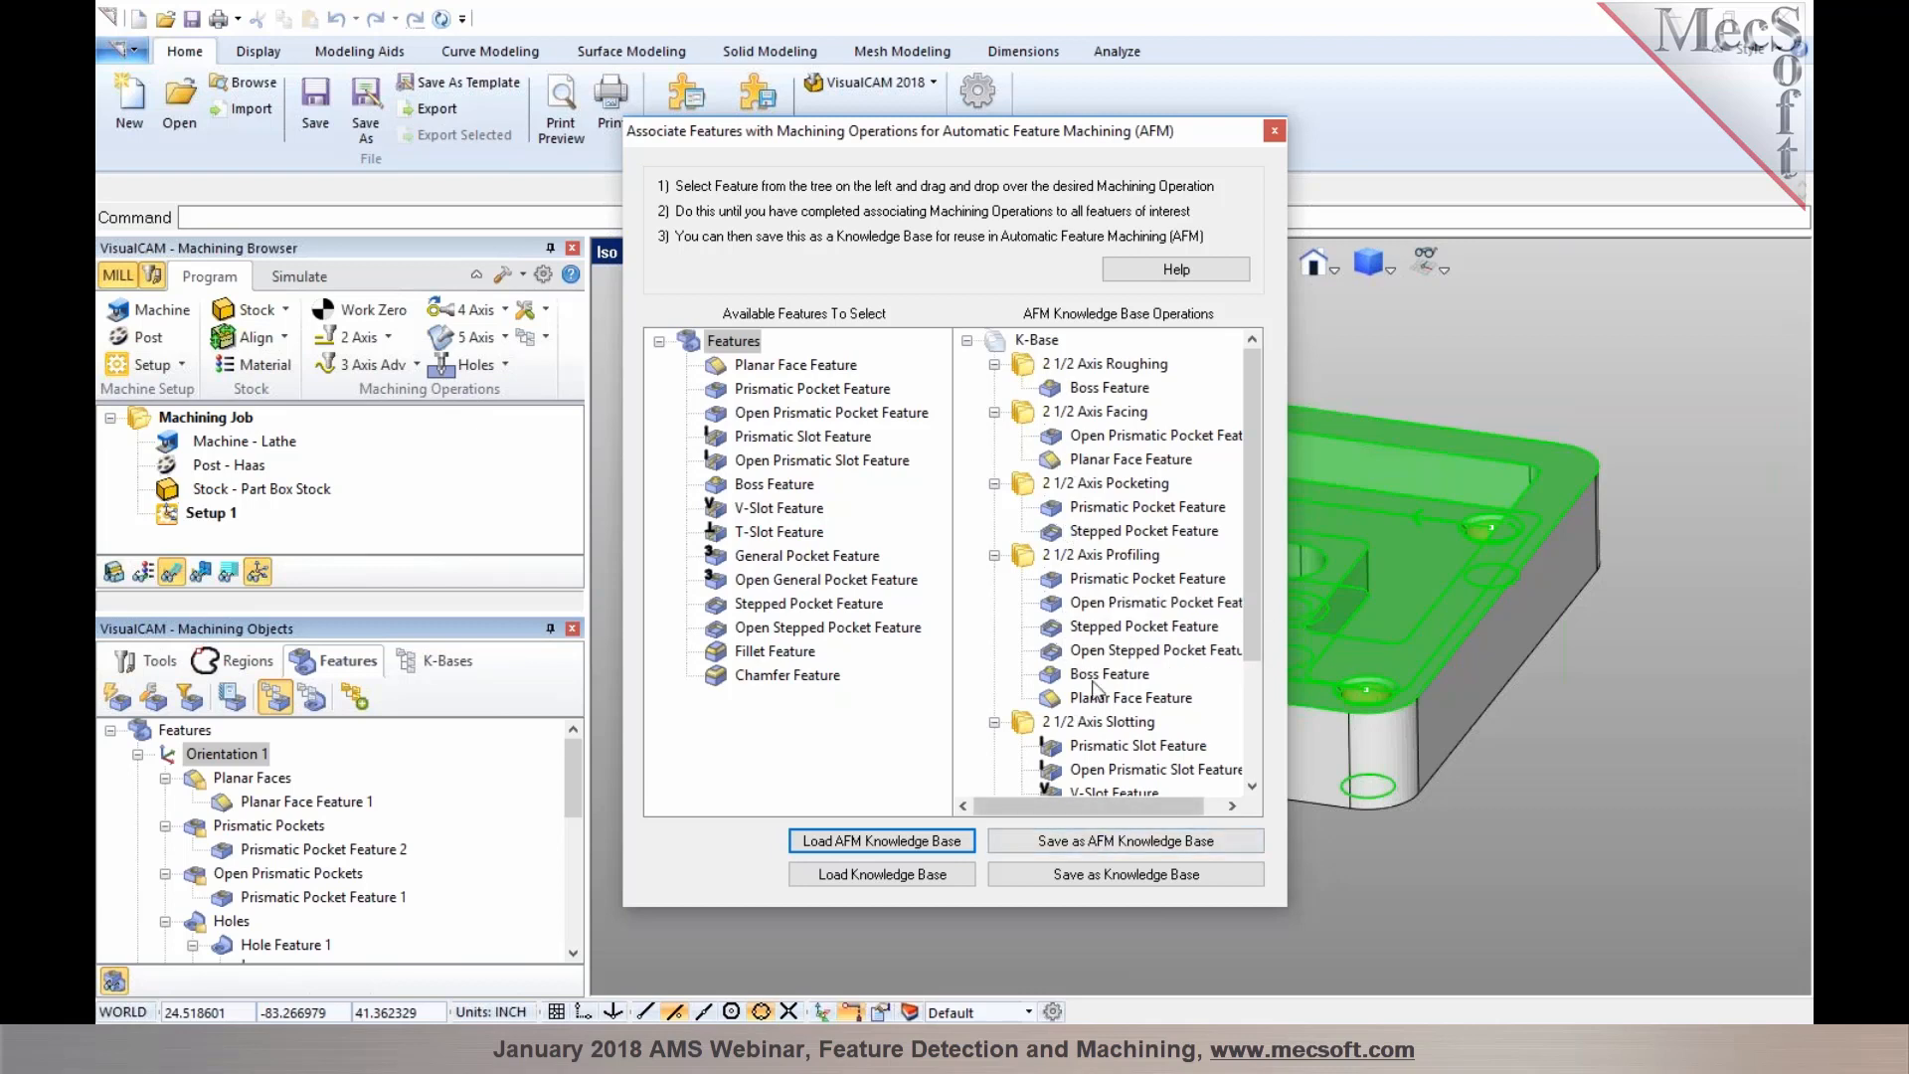
pyautogui.click(1029, 371)
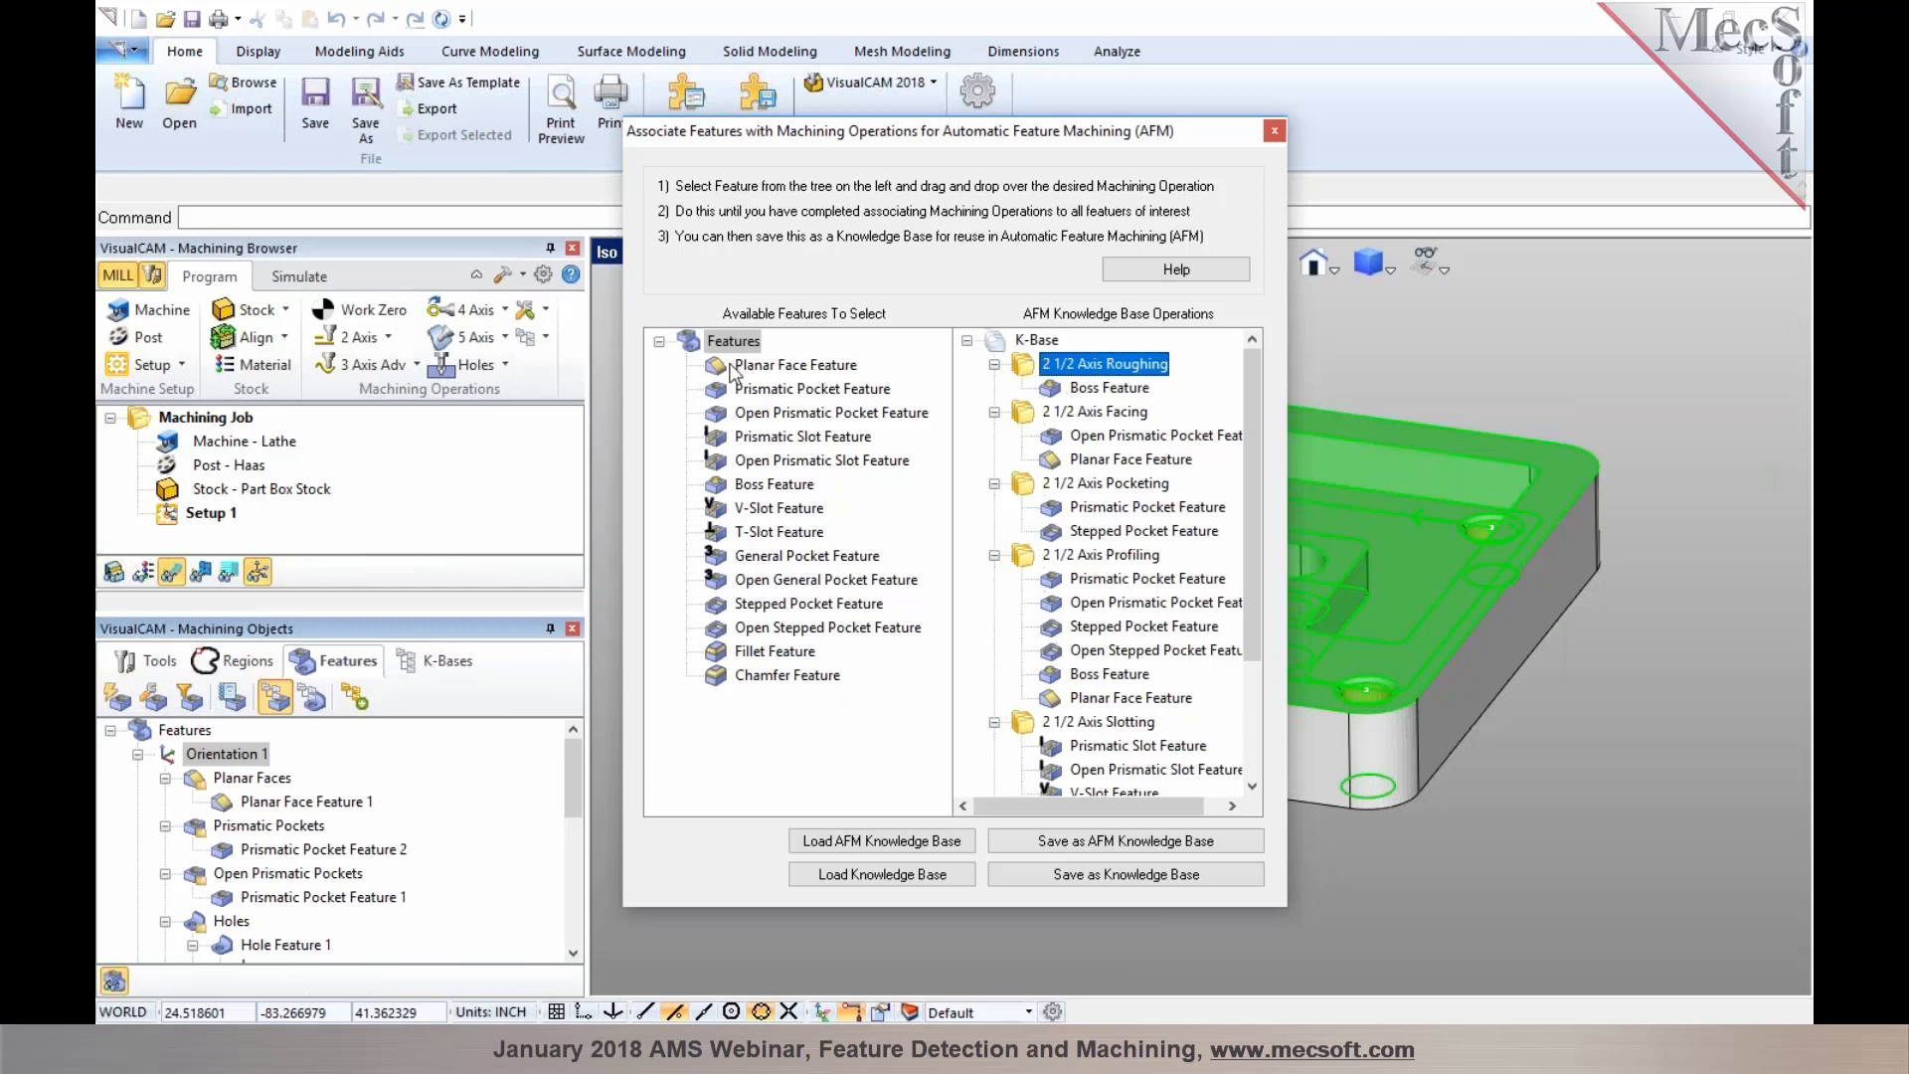
pyautogui.click(785, 365)
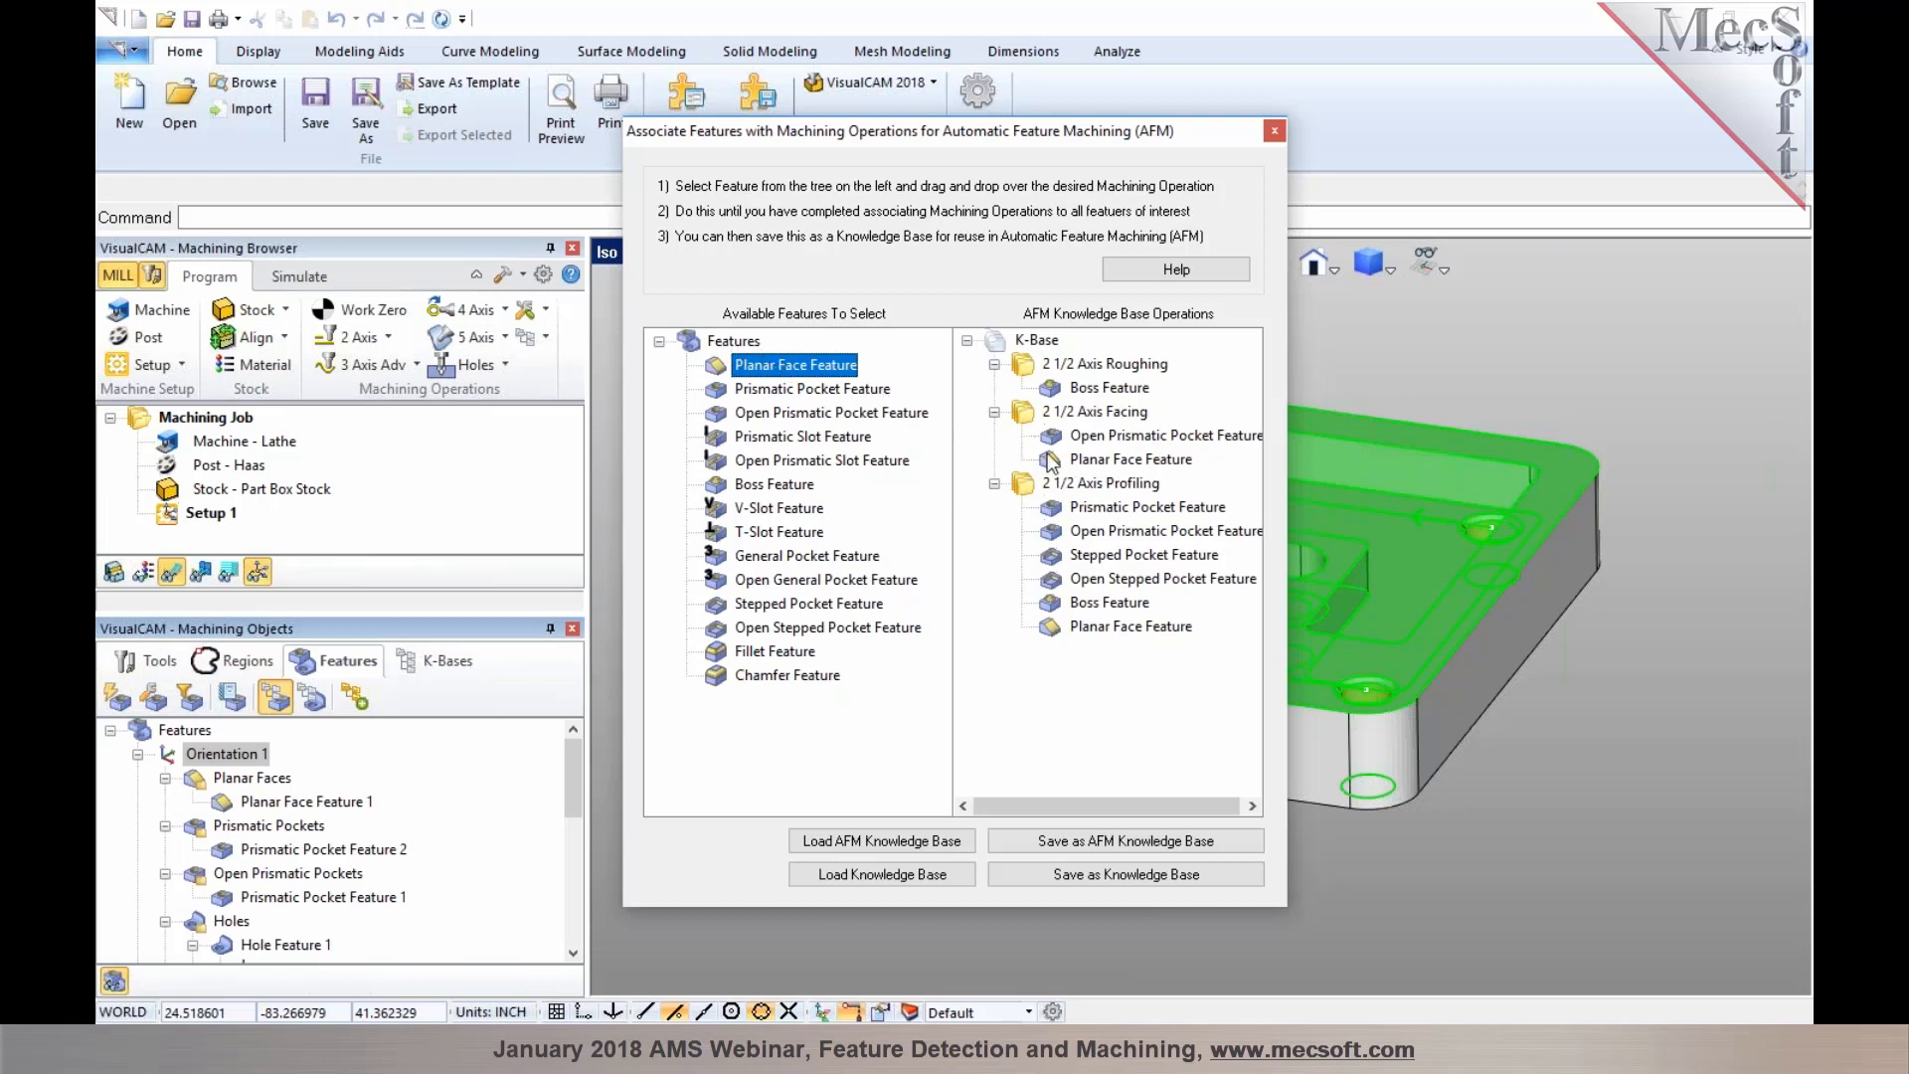
pyautogui.click(750, 391)
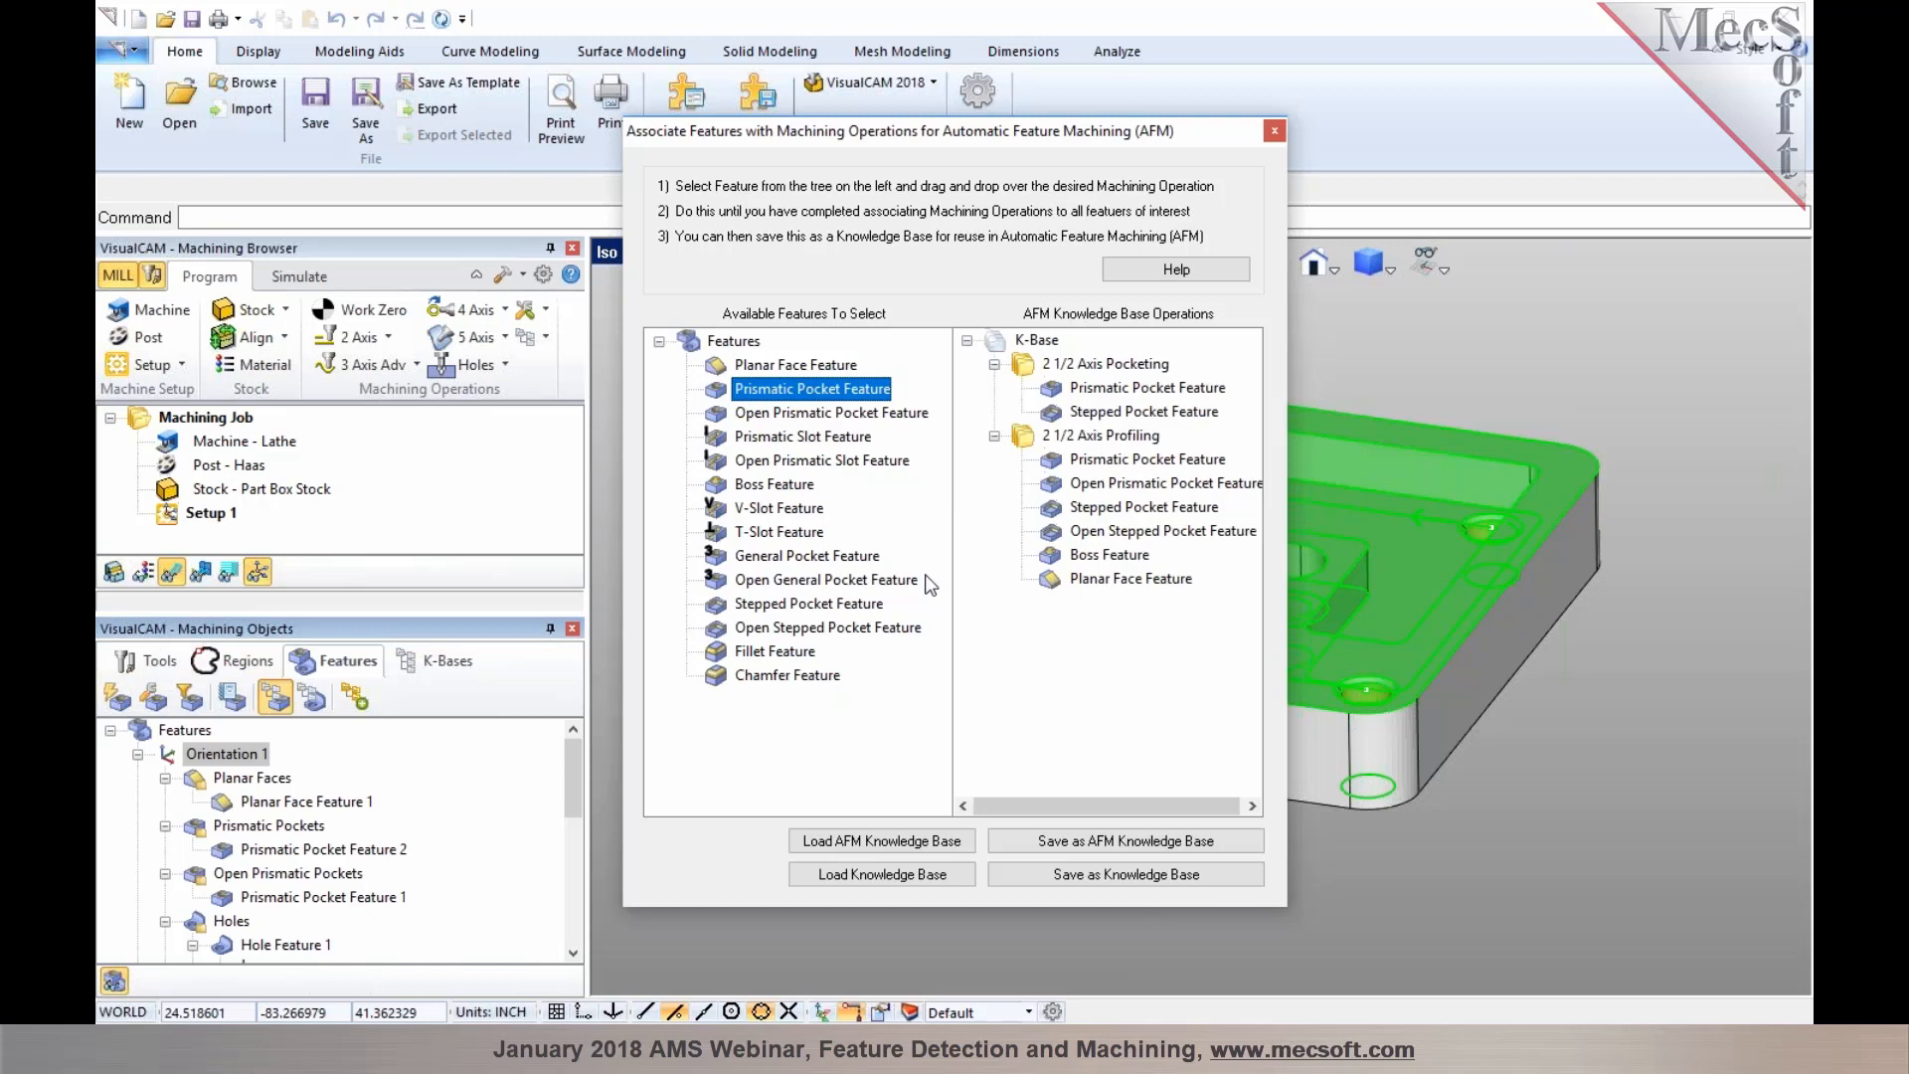
pyautogui.click(741, 417)
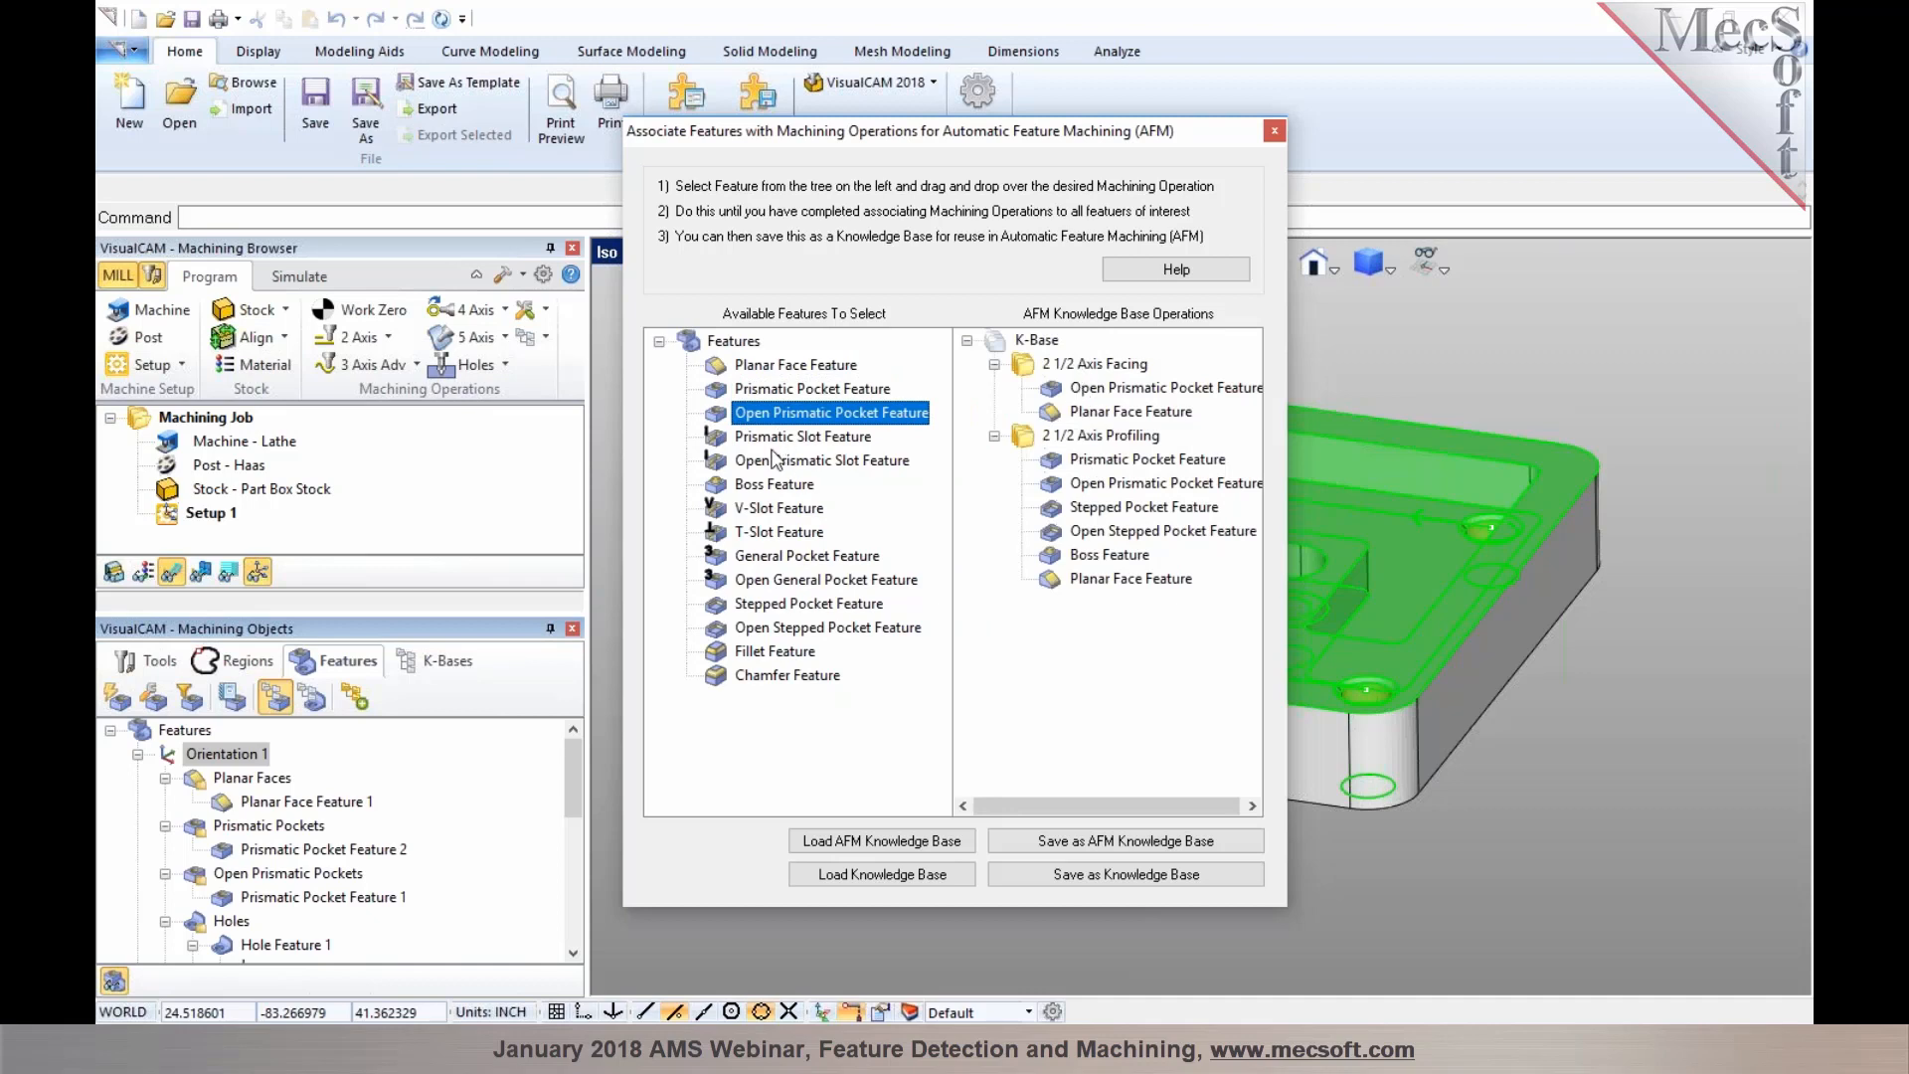
pyautogui.click(778, 509)
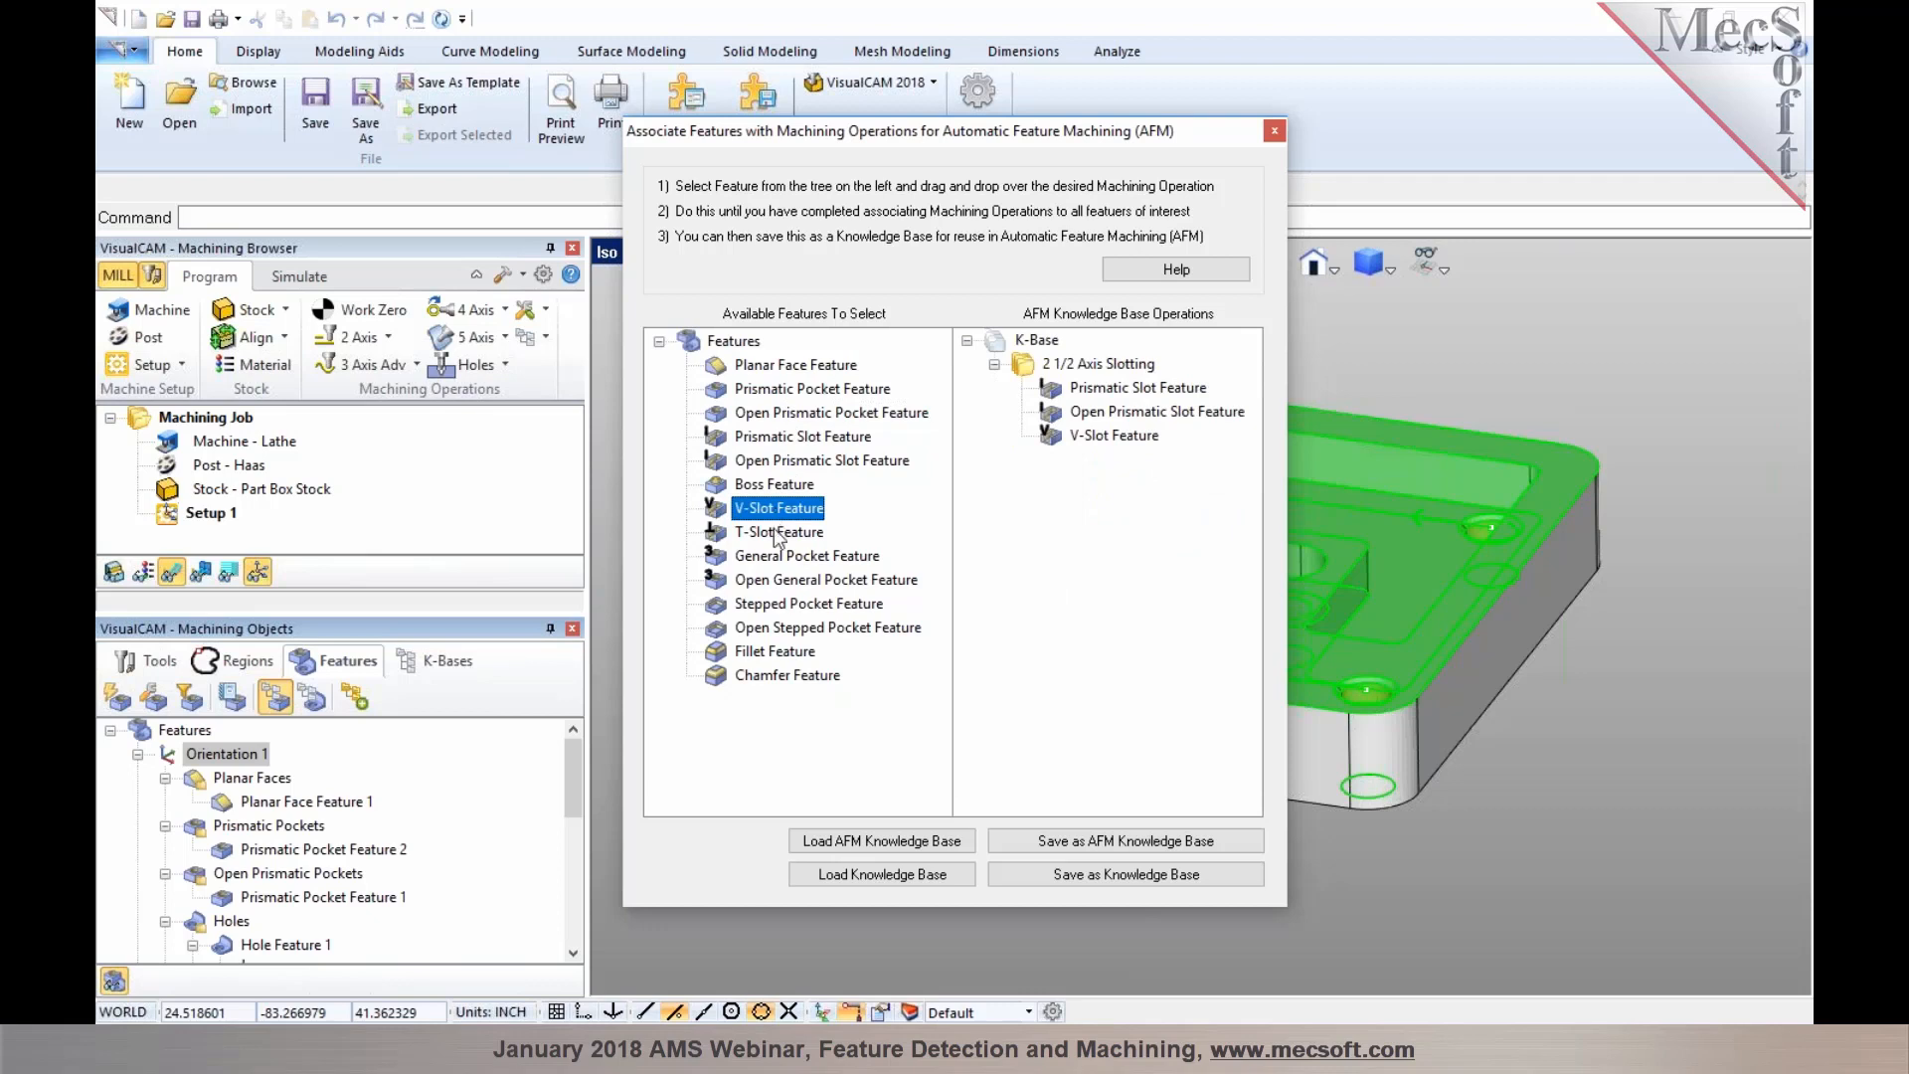
pyautogui.click(776, 540)
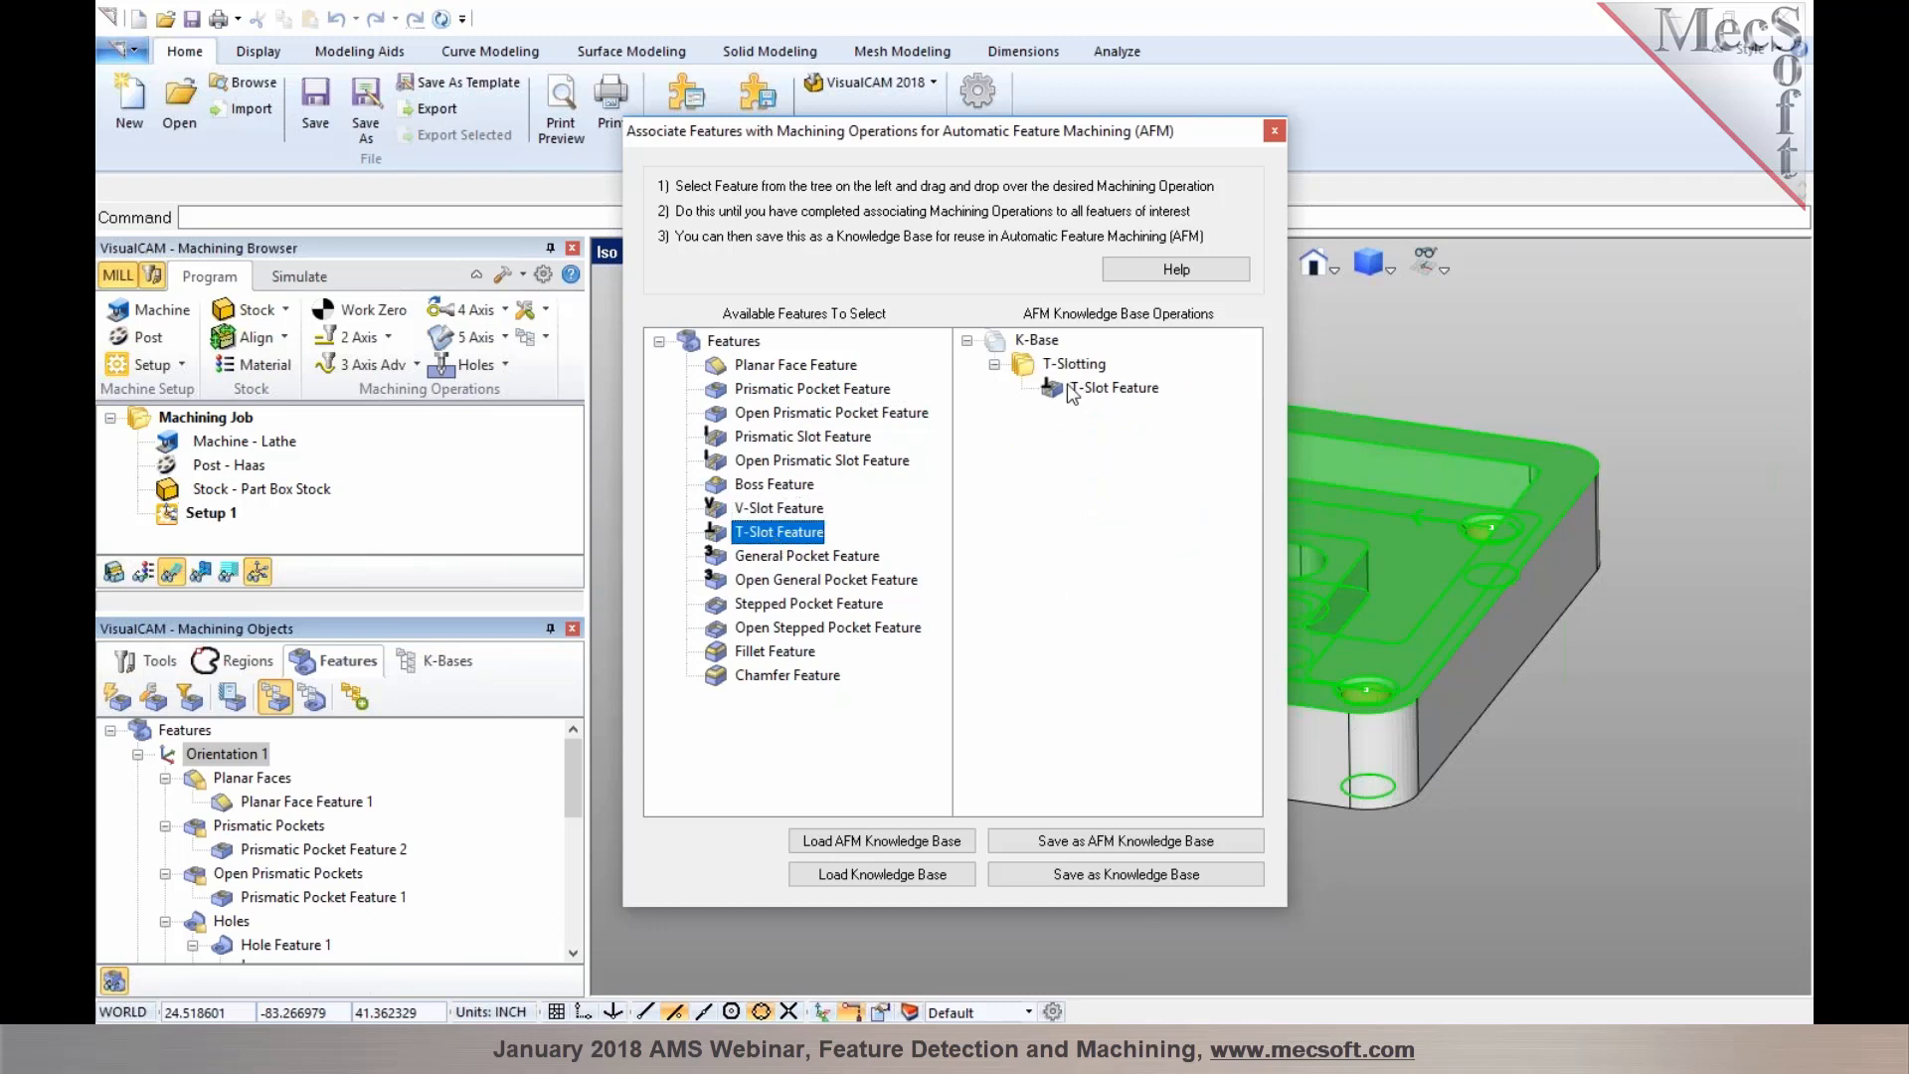
pyautogui.click(831, 563)
pyautogui.click(835, 579)
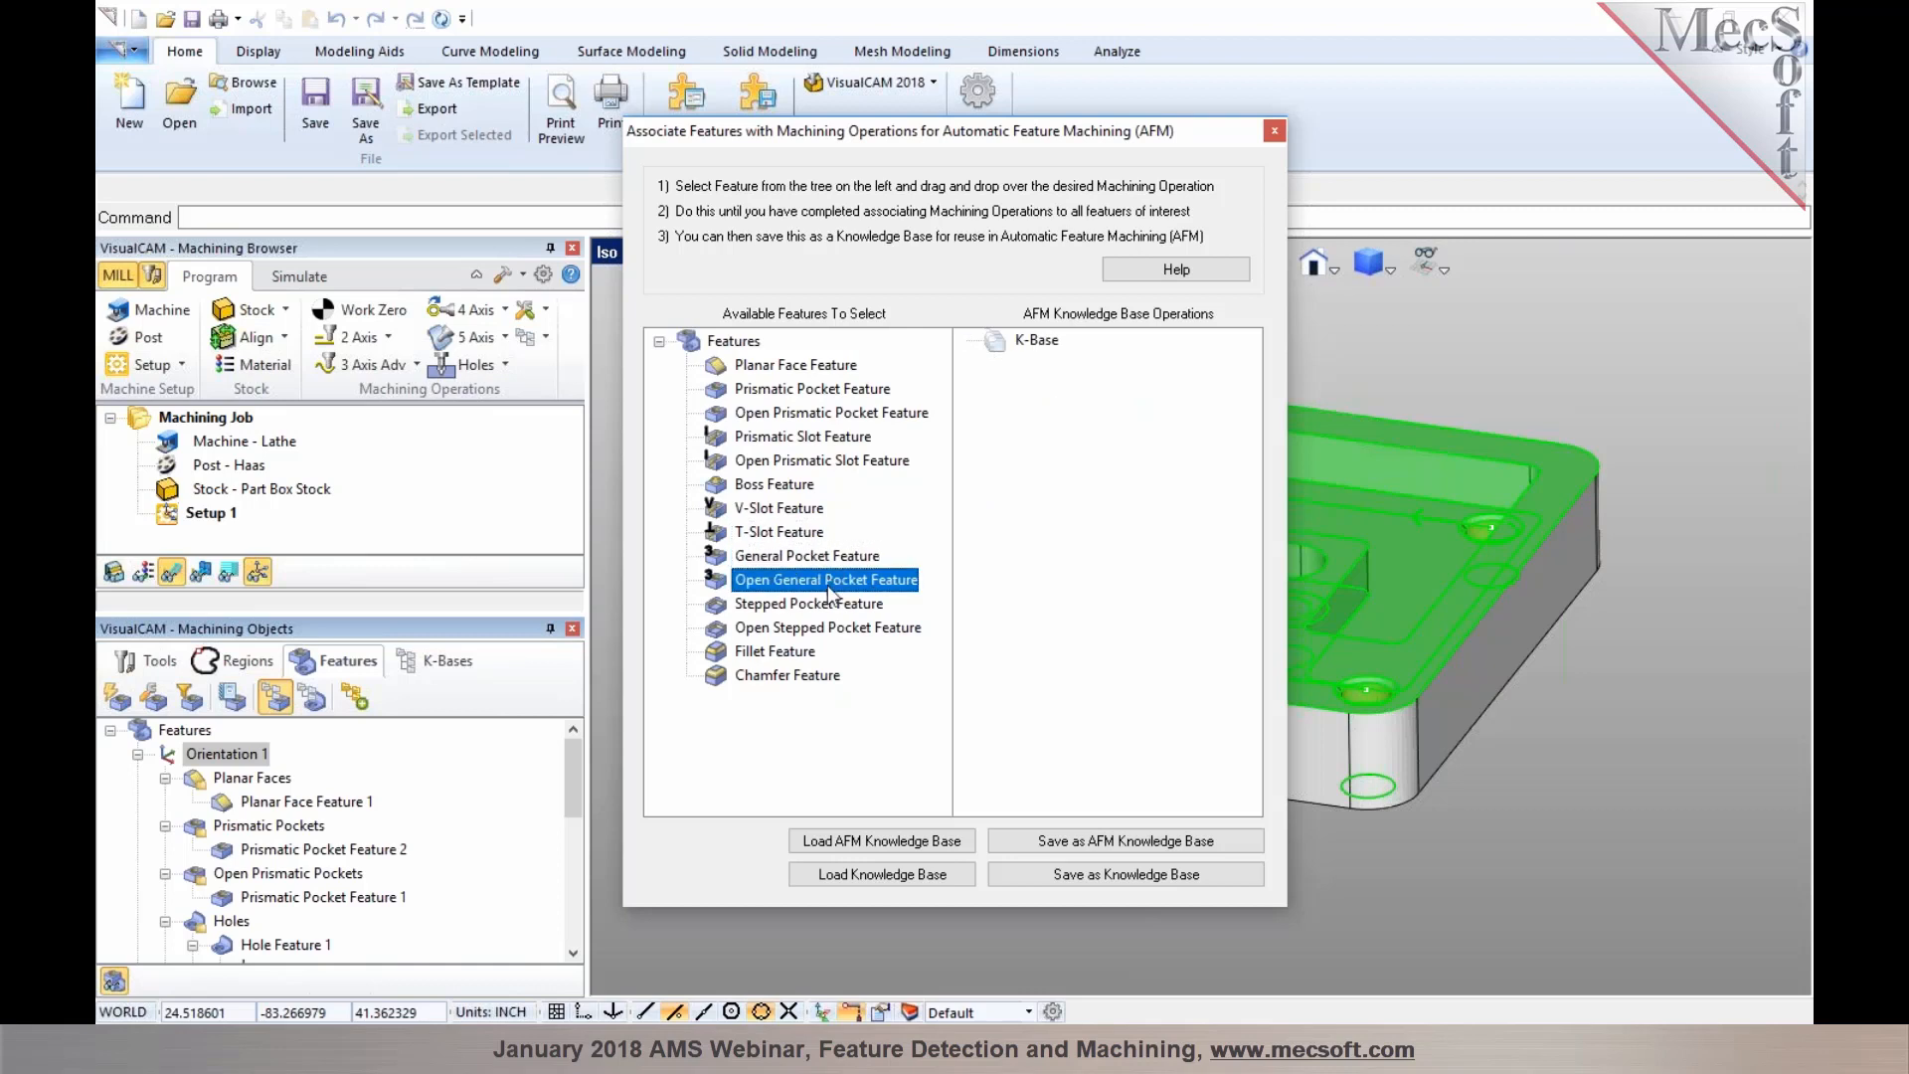
pyautogui.click(831, 602)
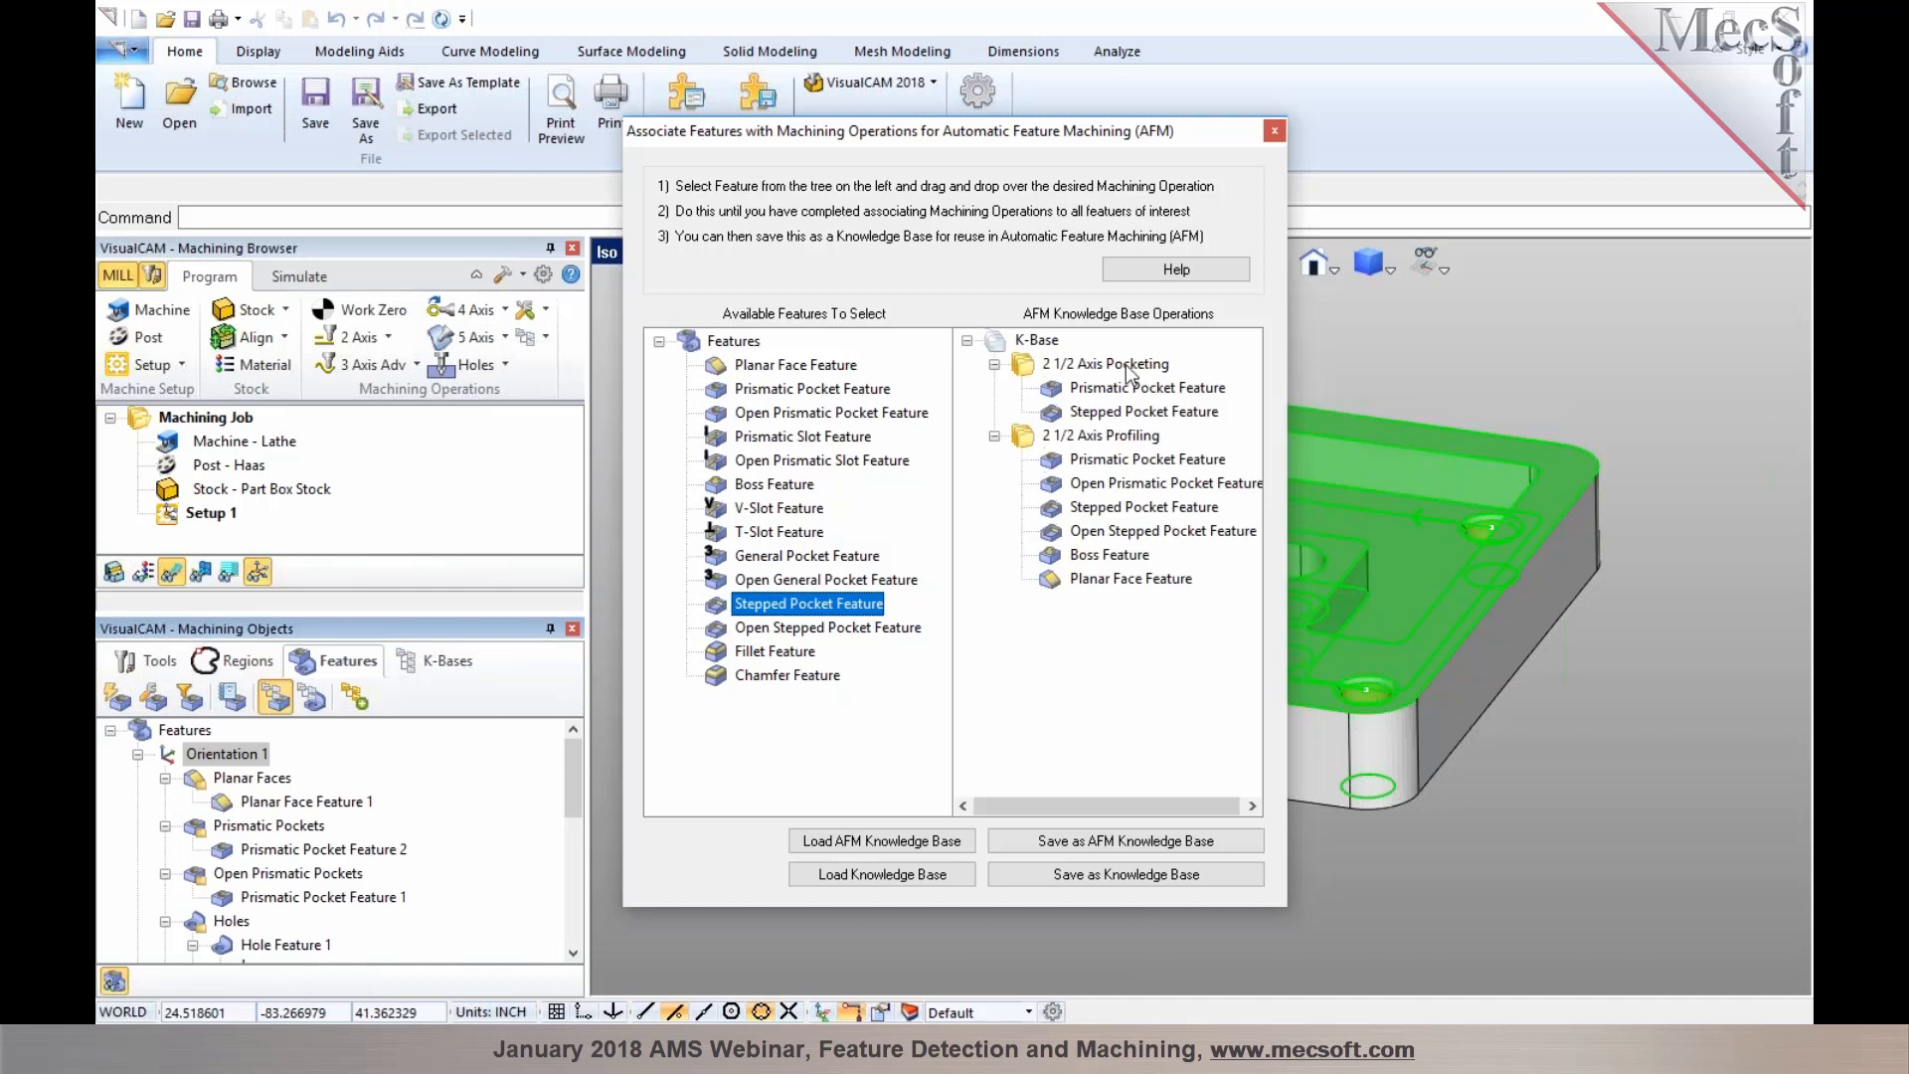
pyautogui.click(776, 654)
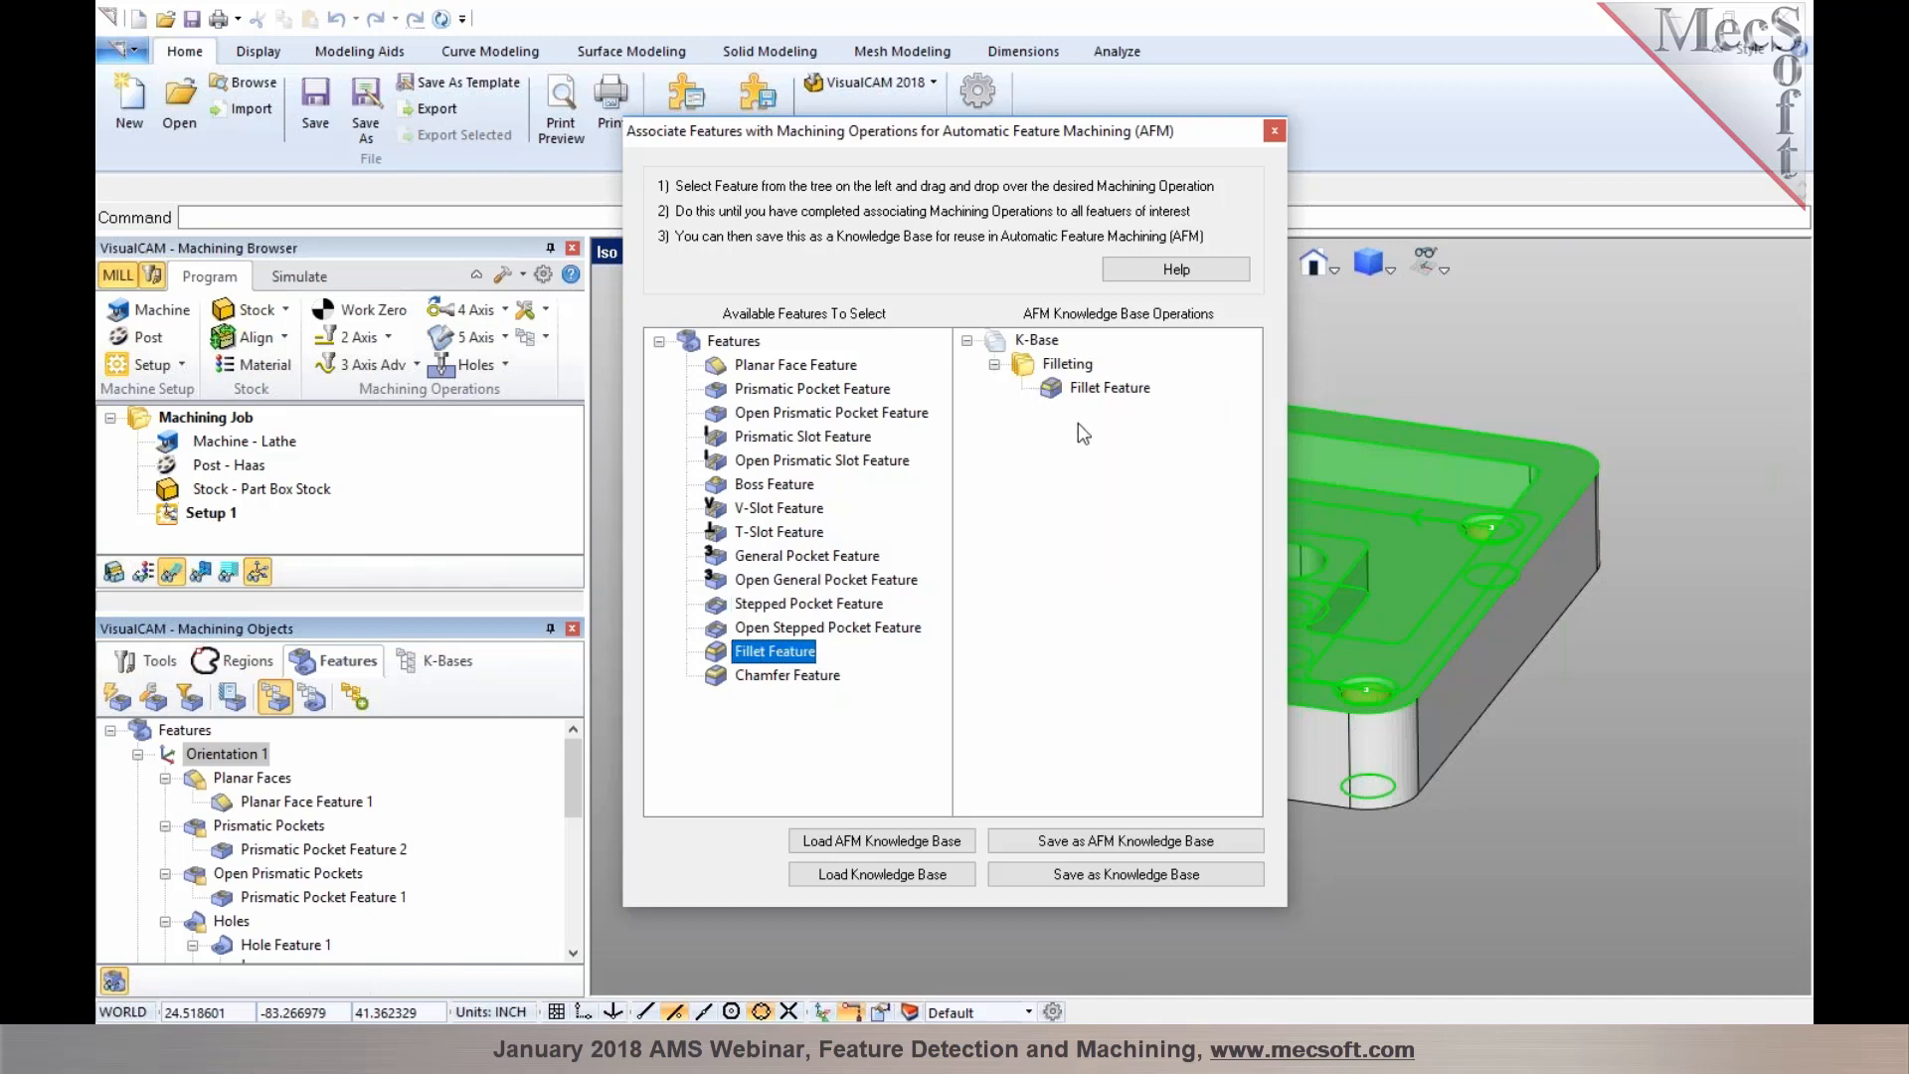
pyautogui.click(753, 342)
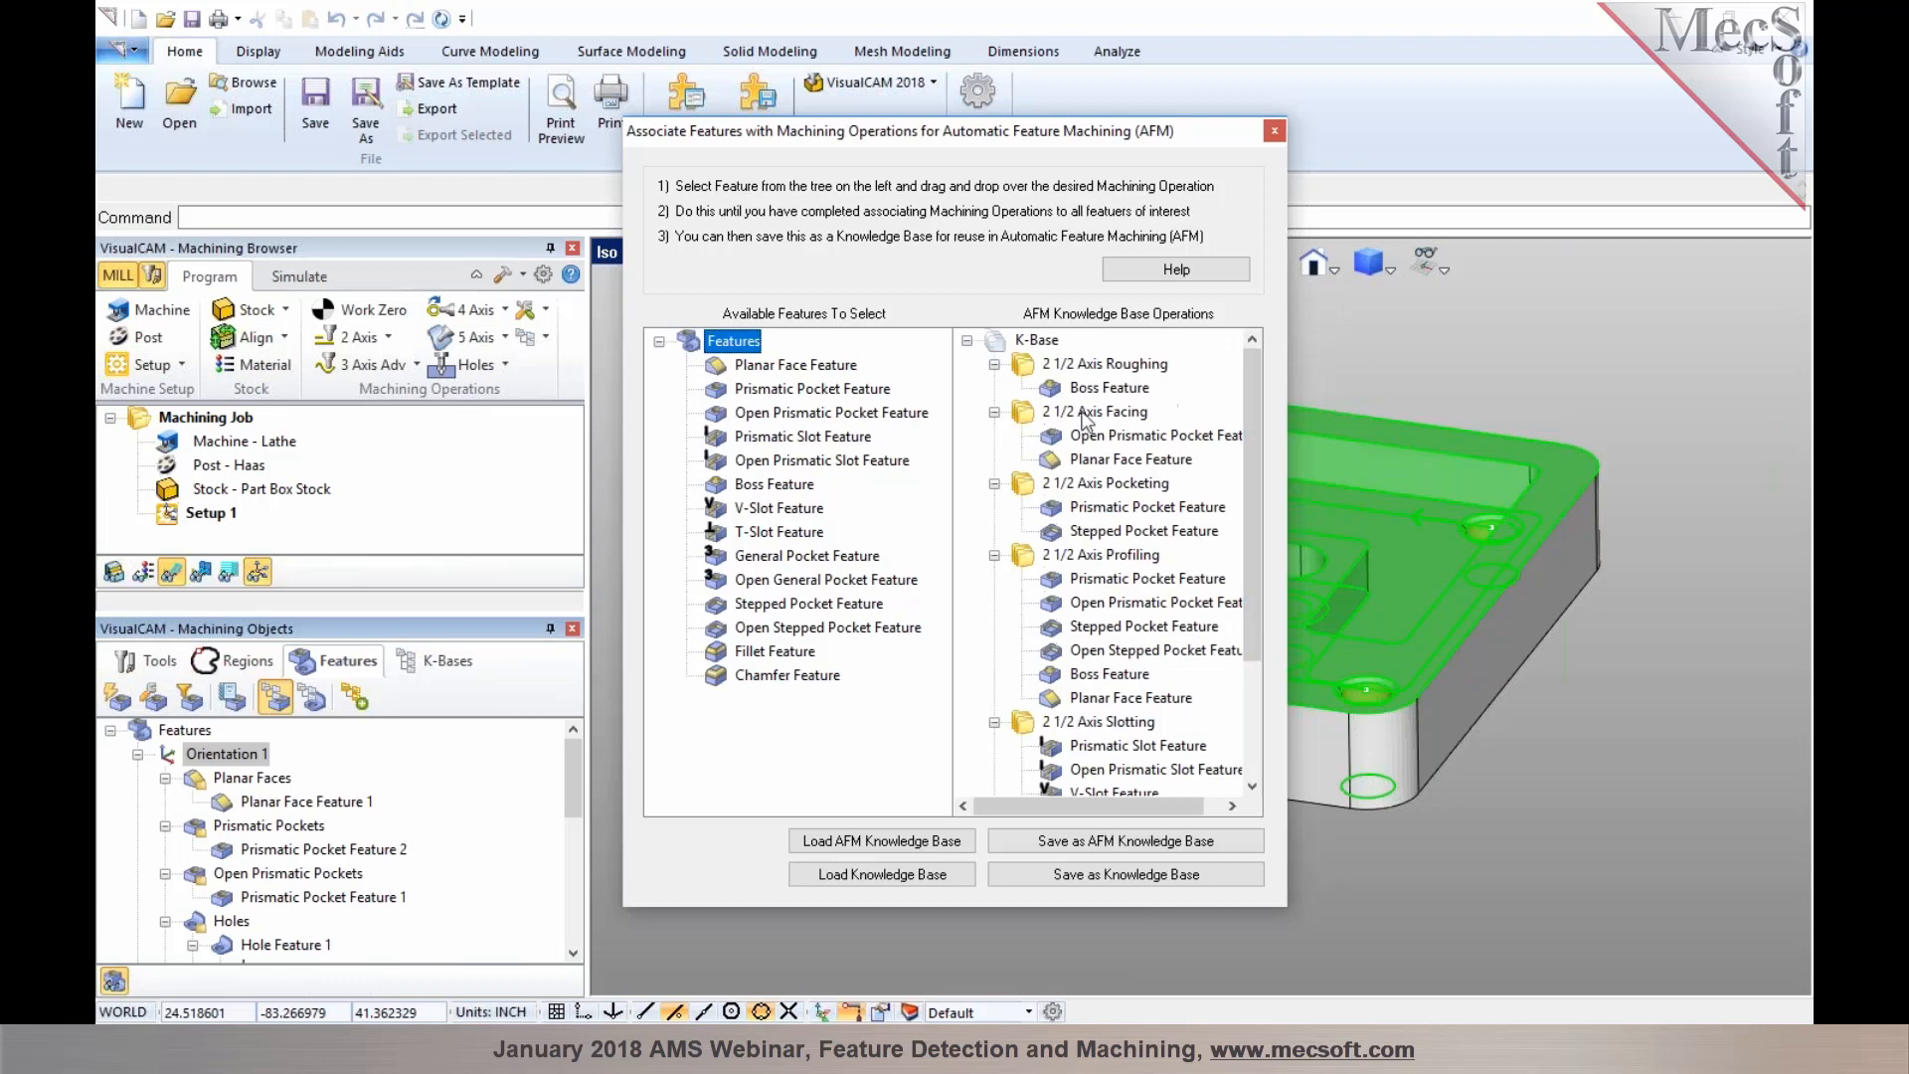
pyautogui.click(1274, 133)
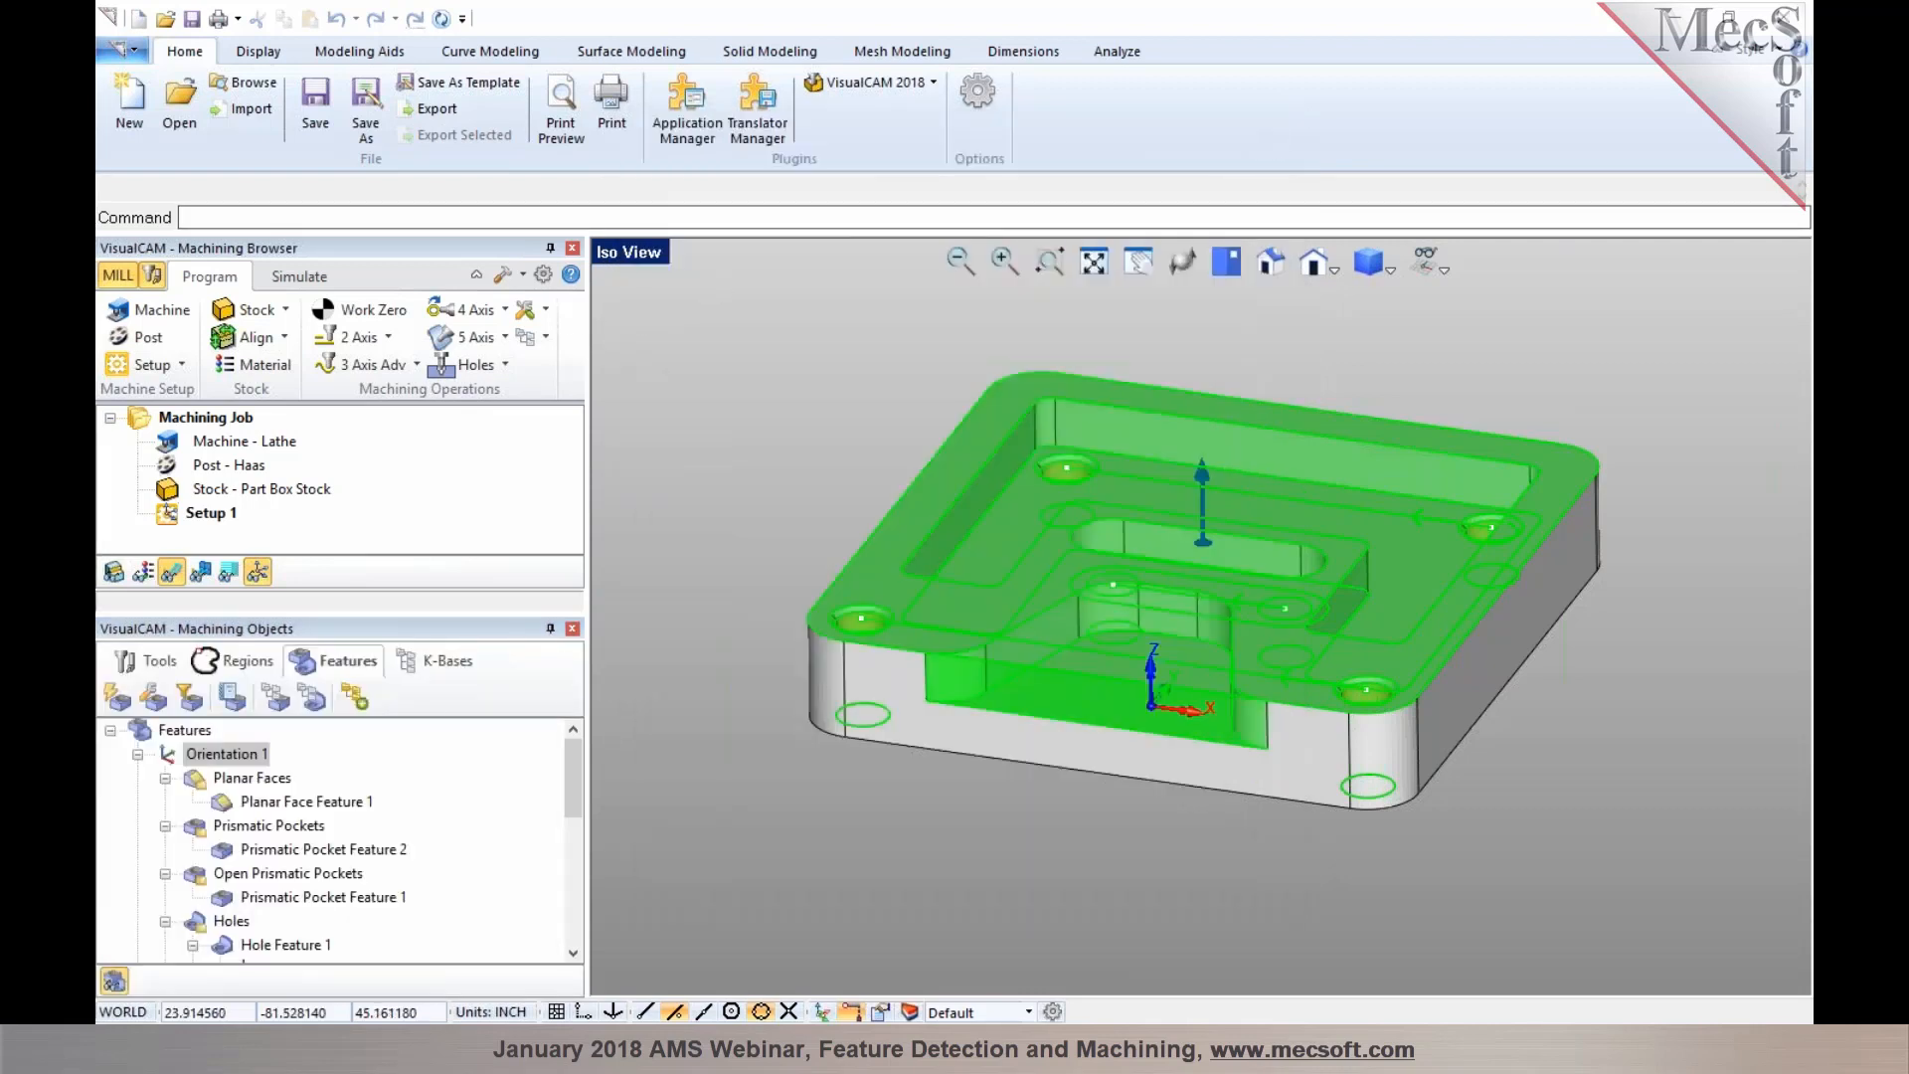
# Check the Automatic Feature Machining knowledge base file in the Features preferences, browsing for it without changing it
pyautogui.click(544, 276)
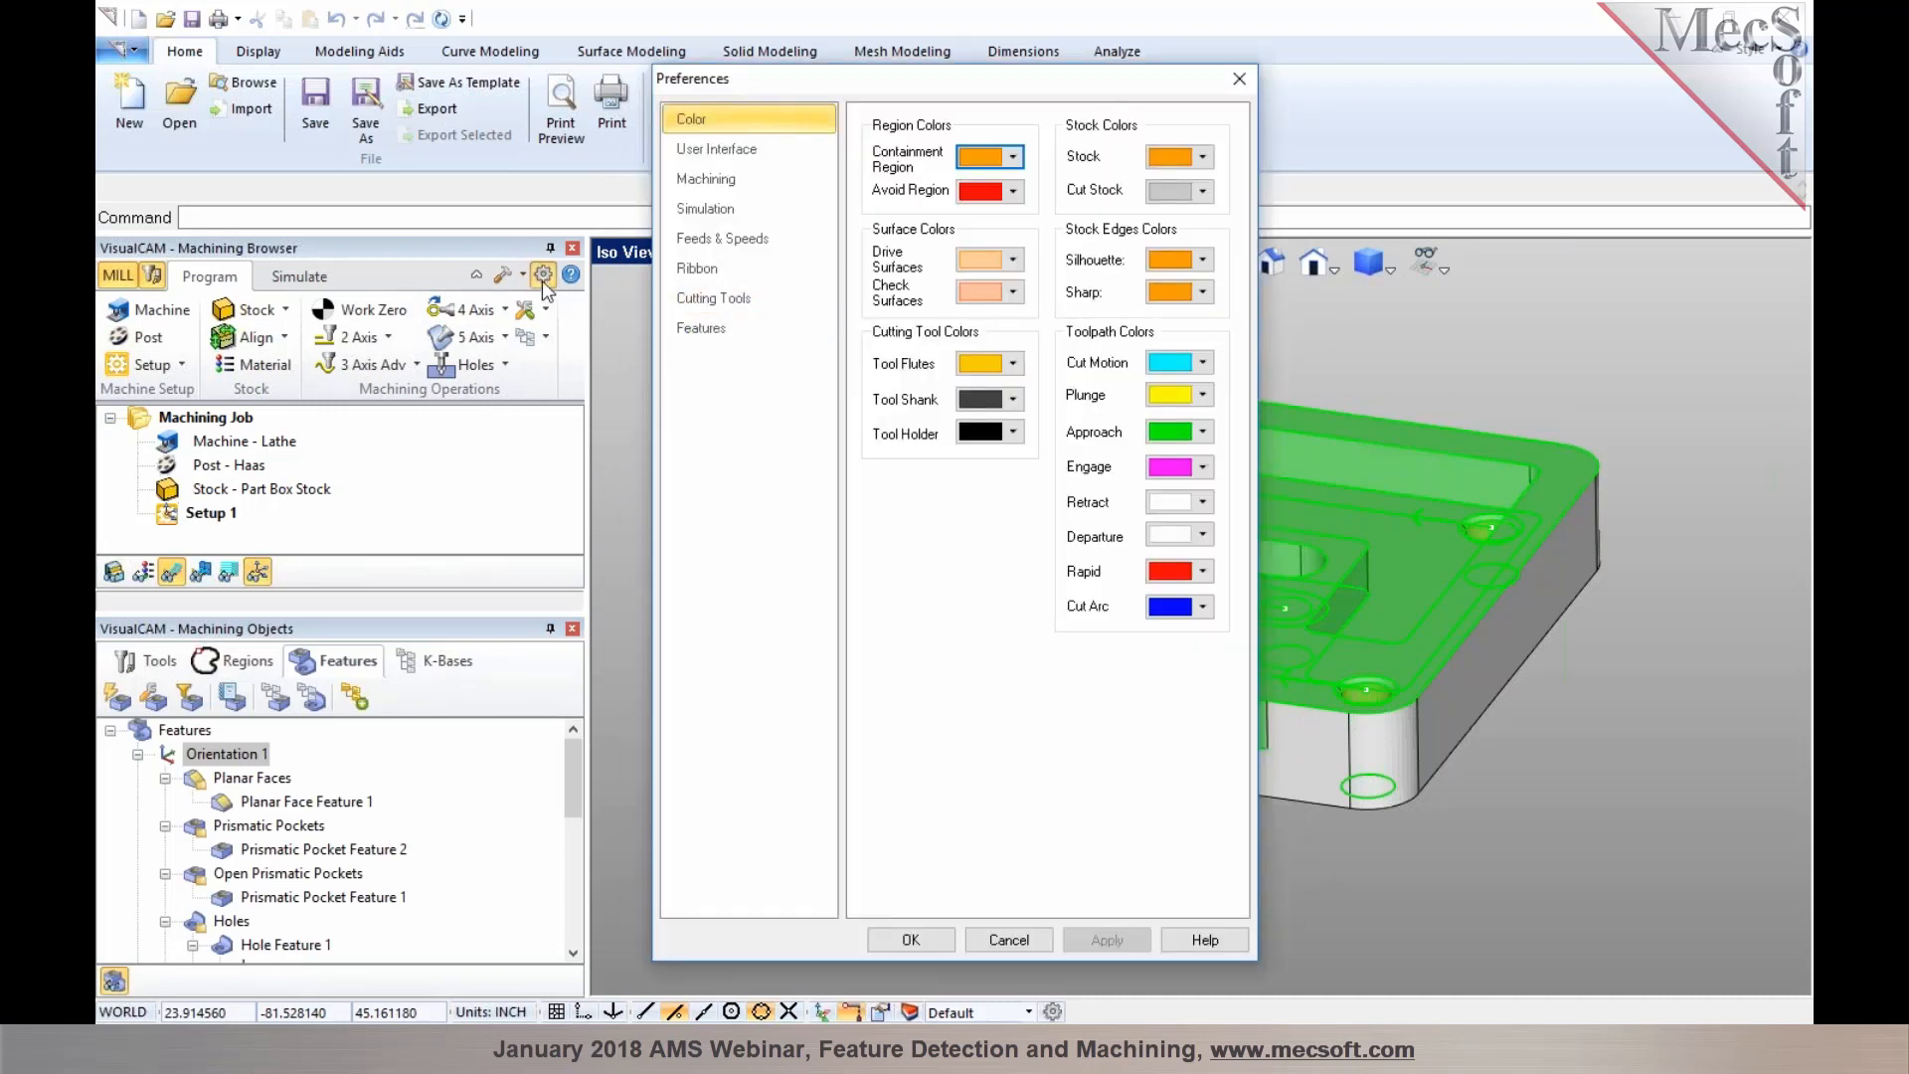
pyautogui.click(709, 340)
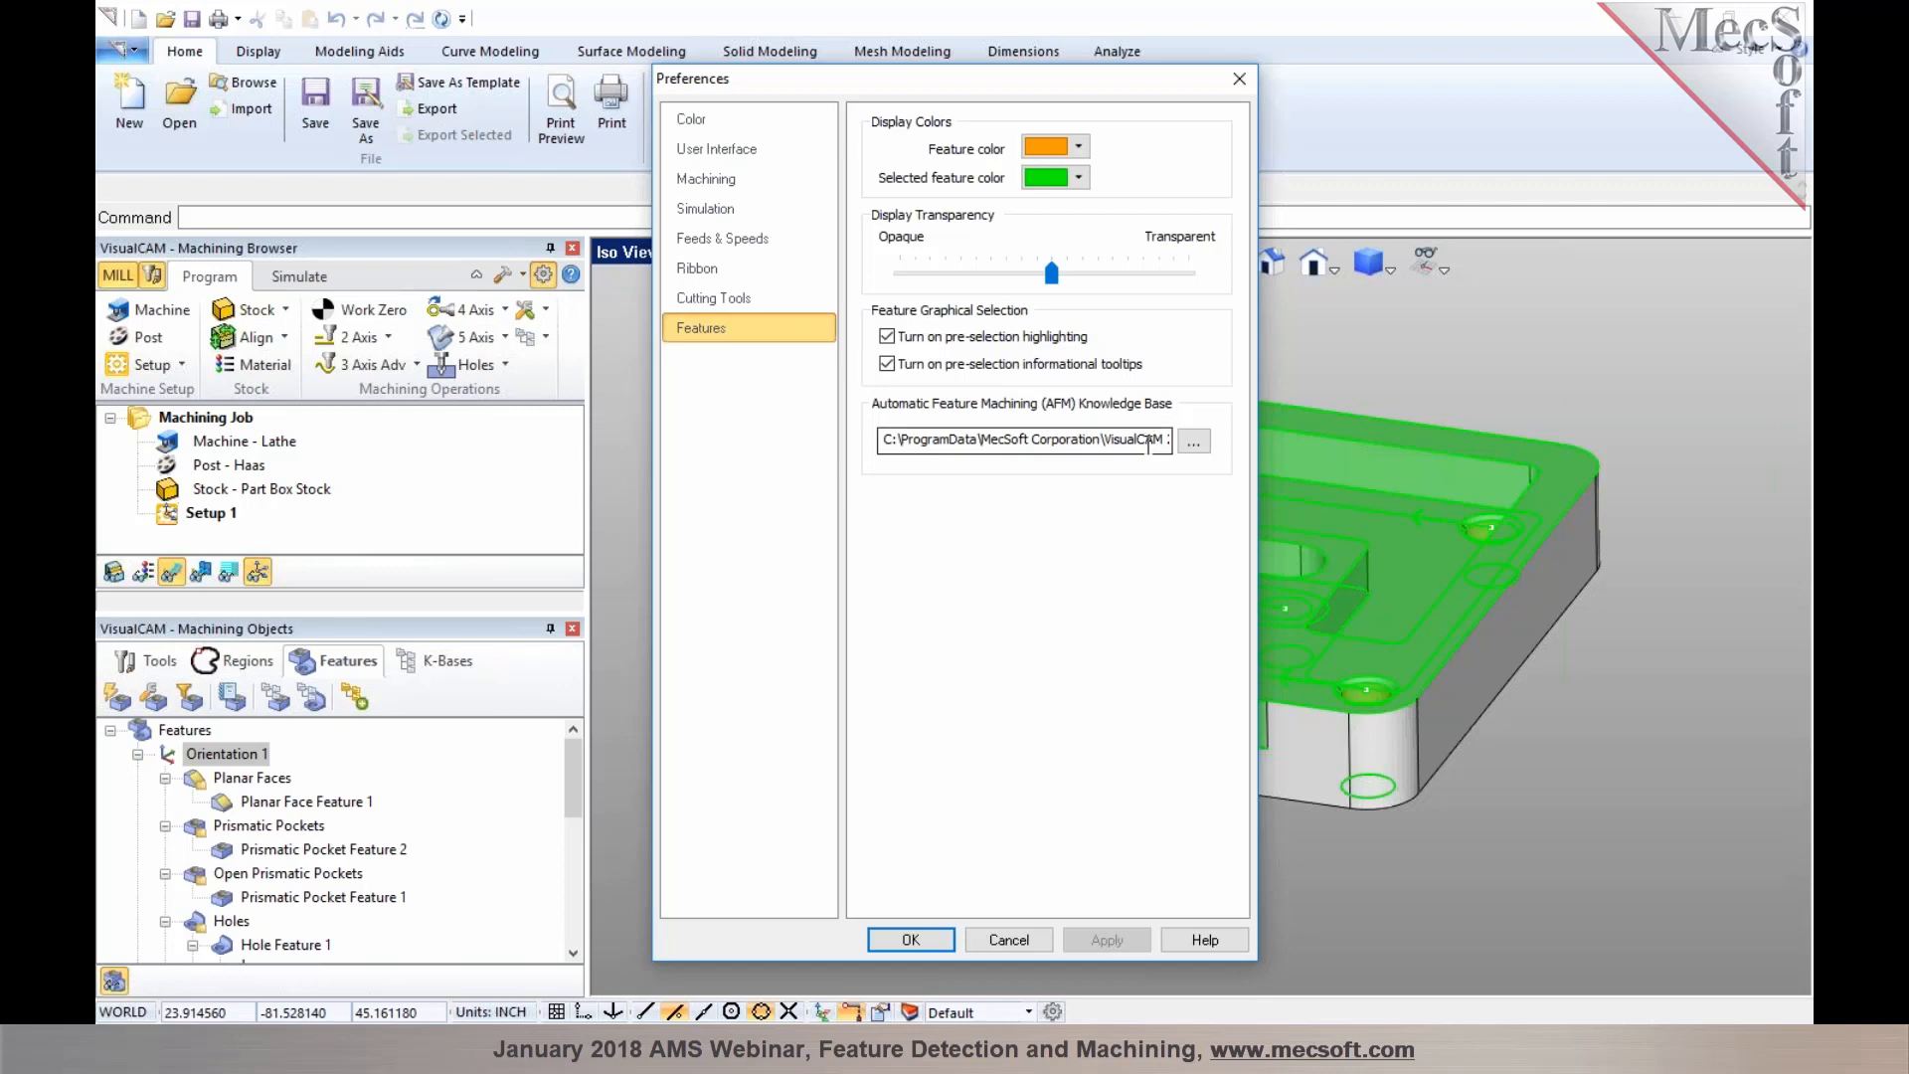
pyautogui.click(1193, 442)
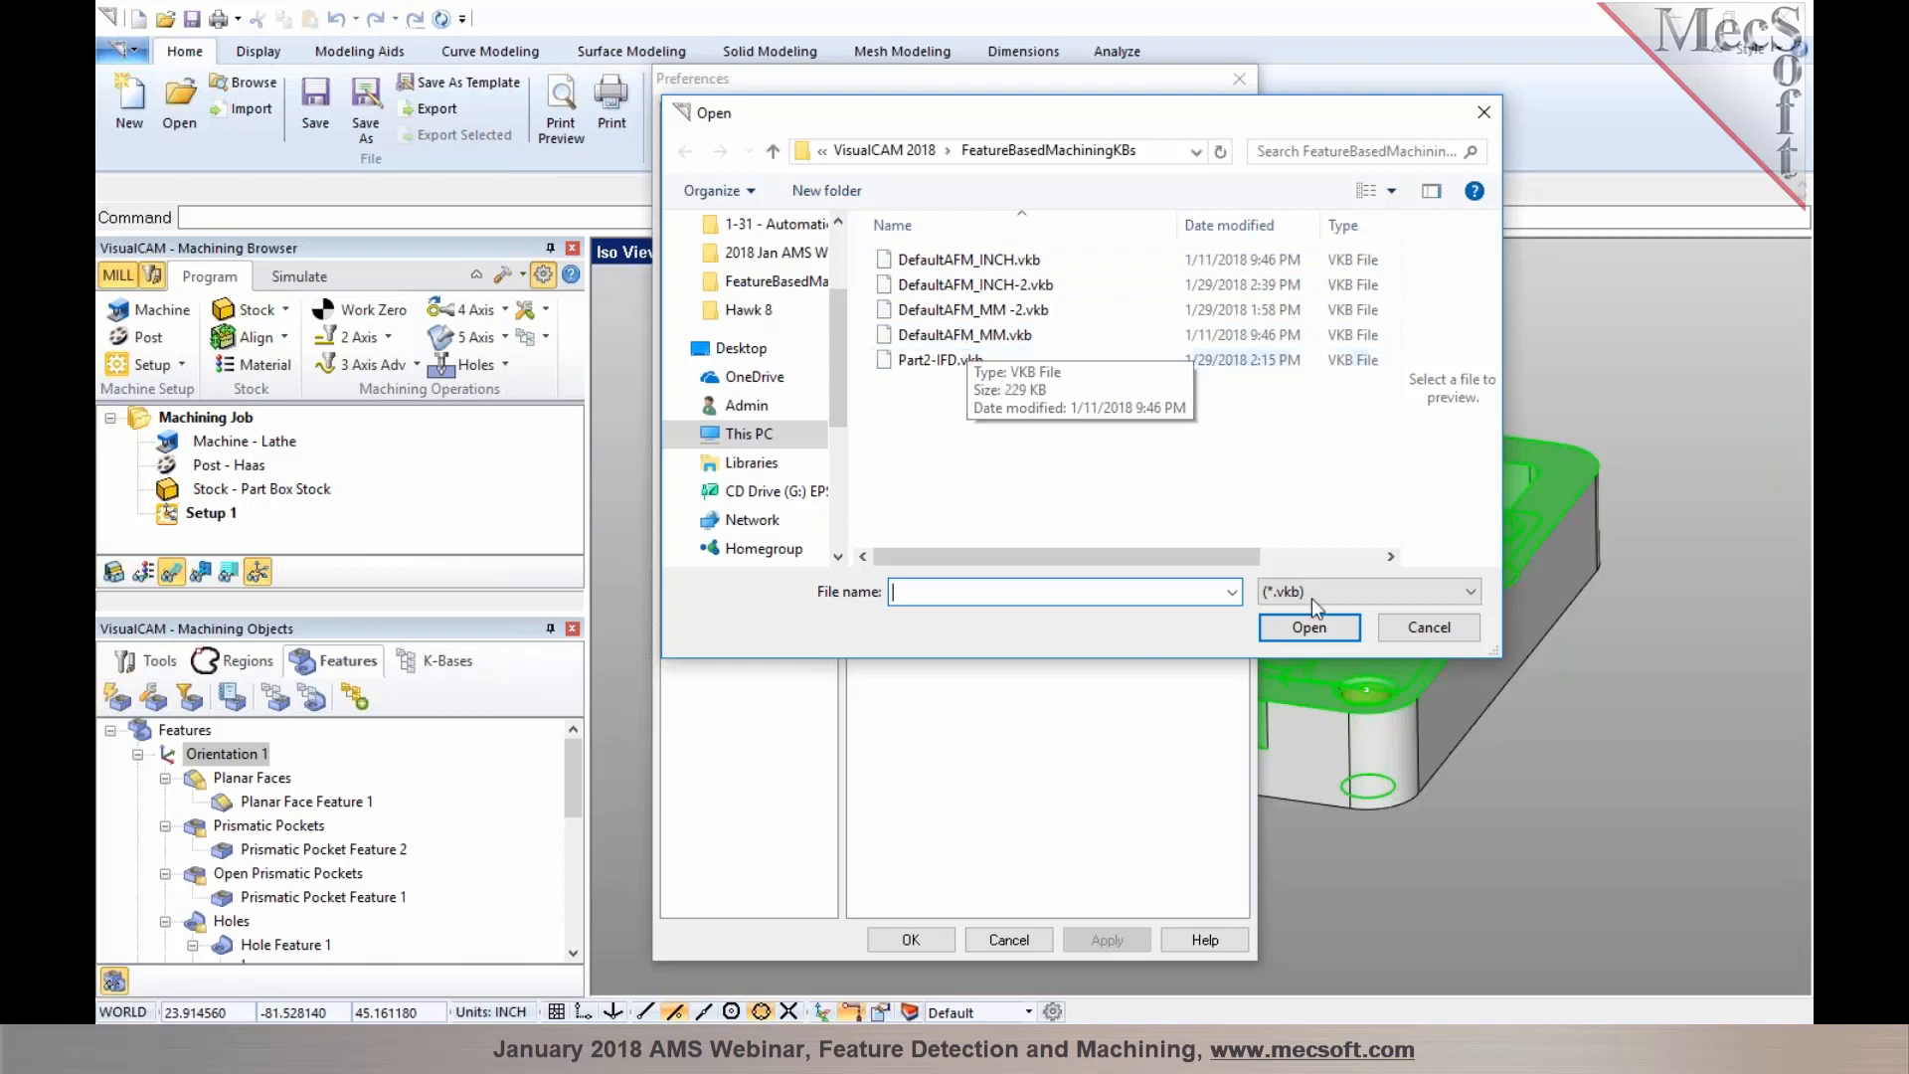
pyautogui.click(1429, 627)
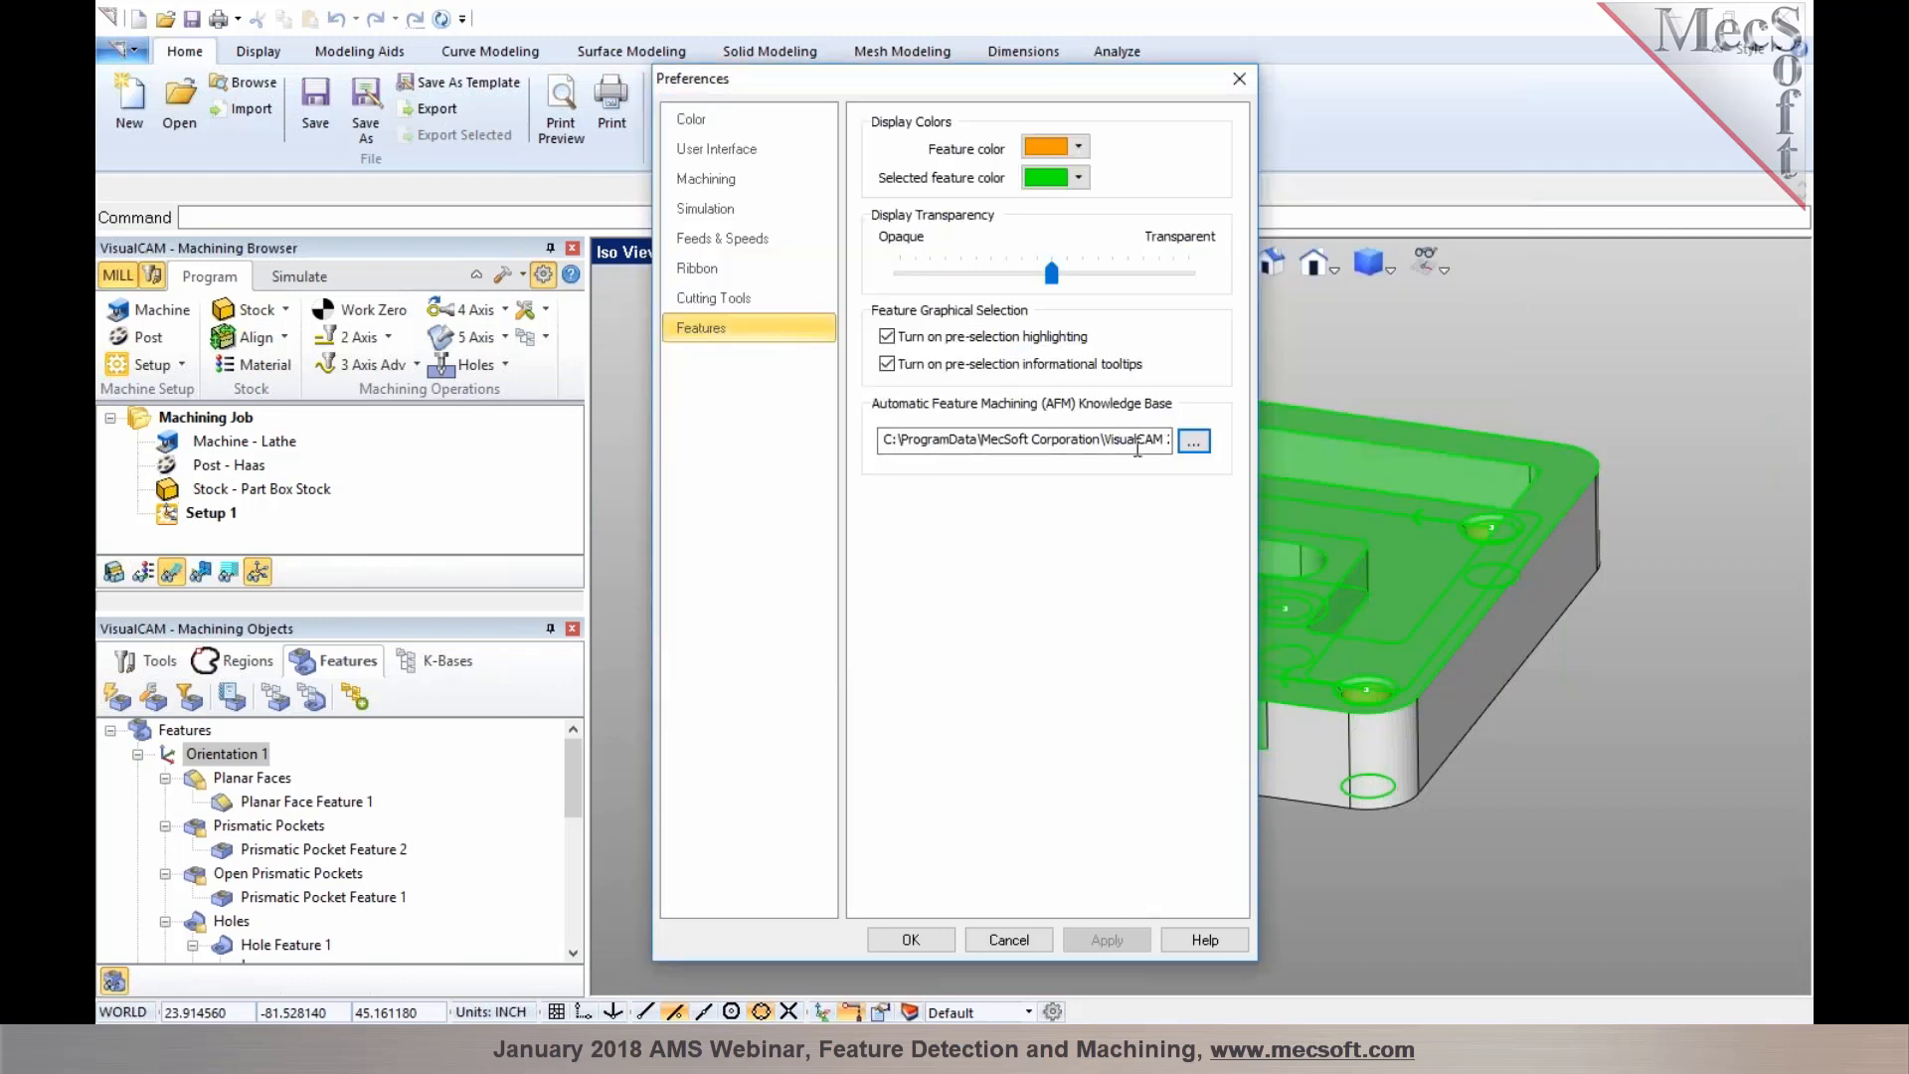
pyautogui.click(925, 938)
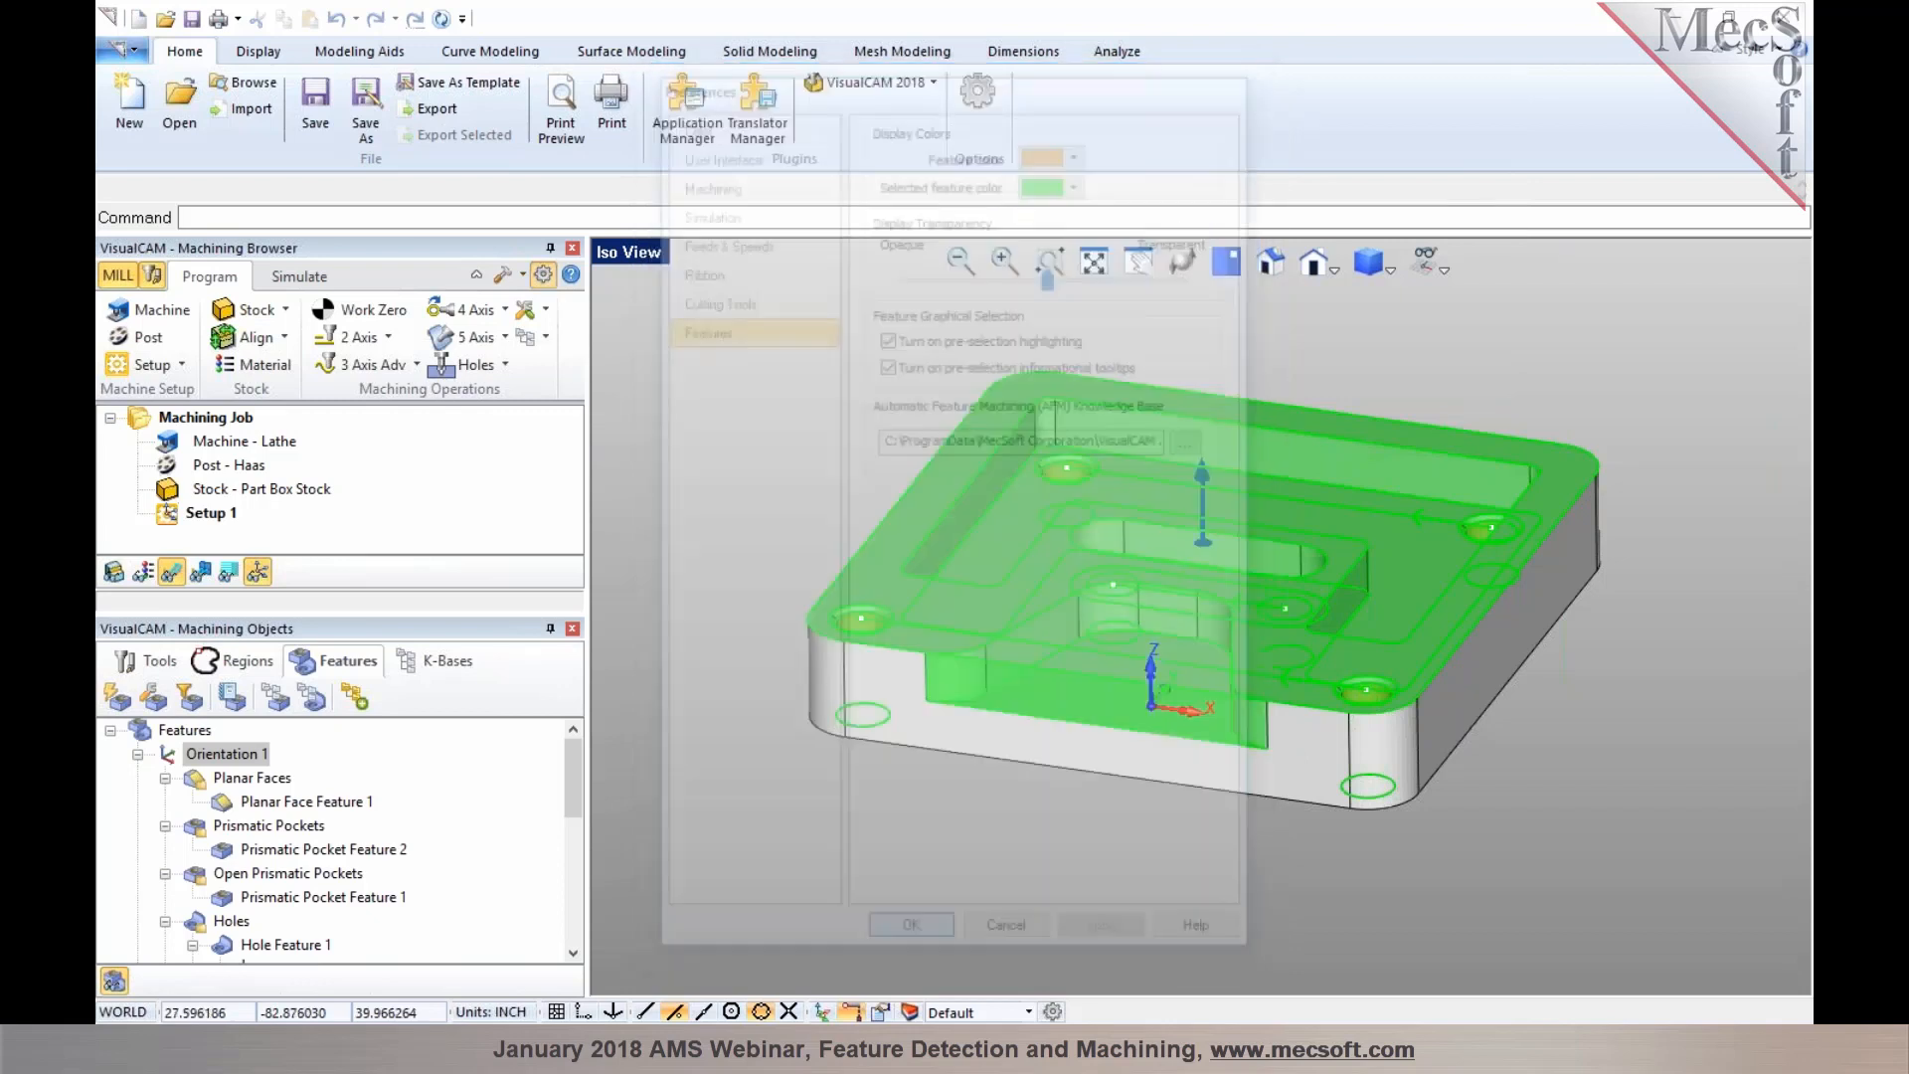
# Reopen the knowledge base dialog, load the AFM knowledge base and scroll through its full operation list
pyautogui.click(275, 698)
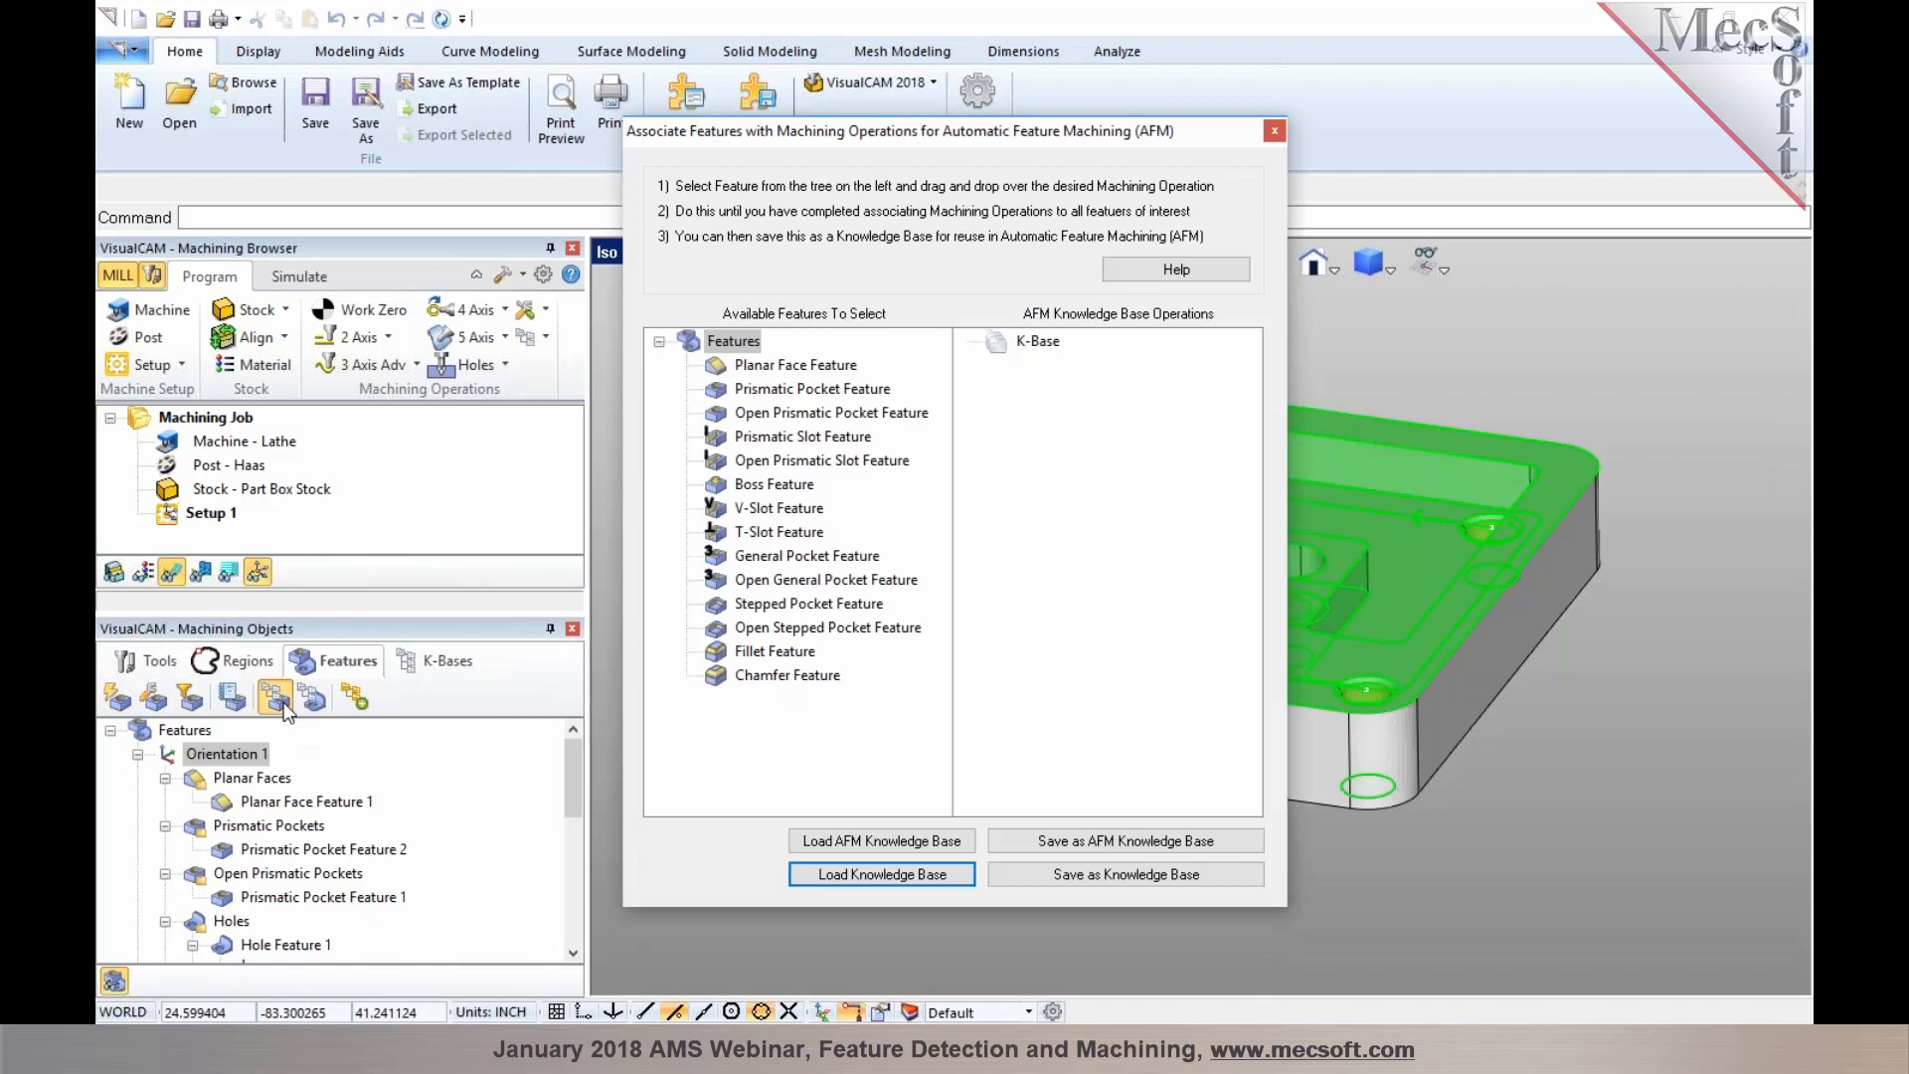
pyautogui.click(878, 843)
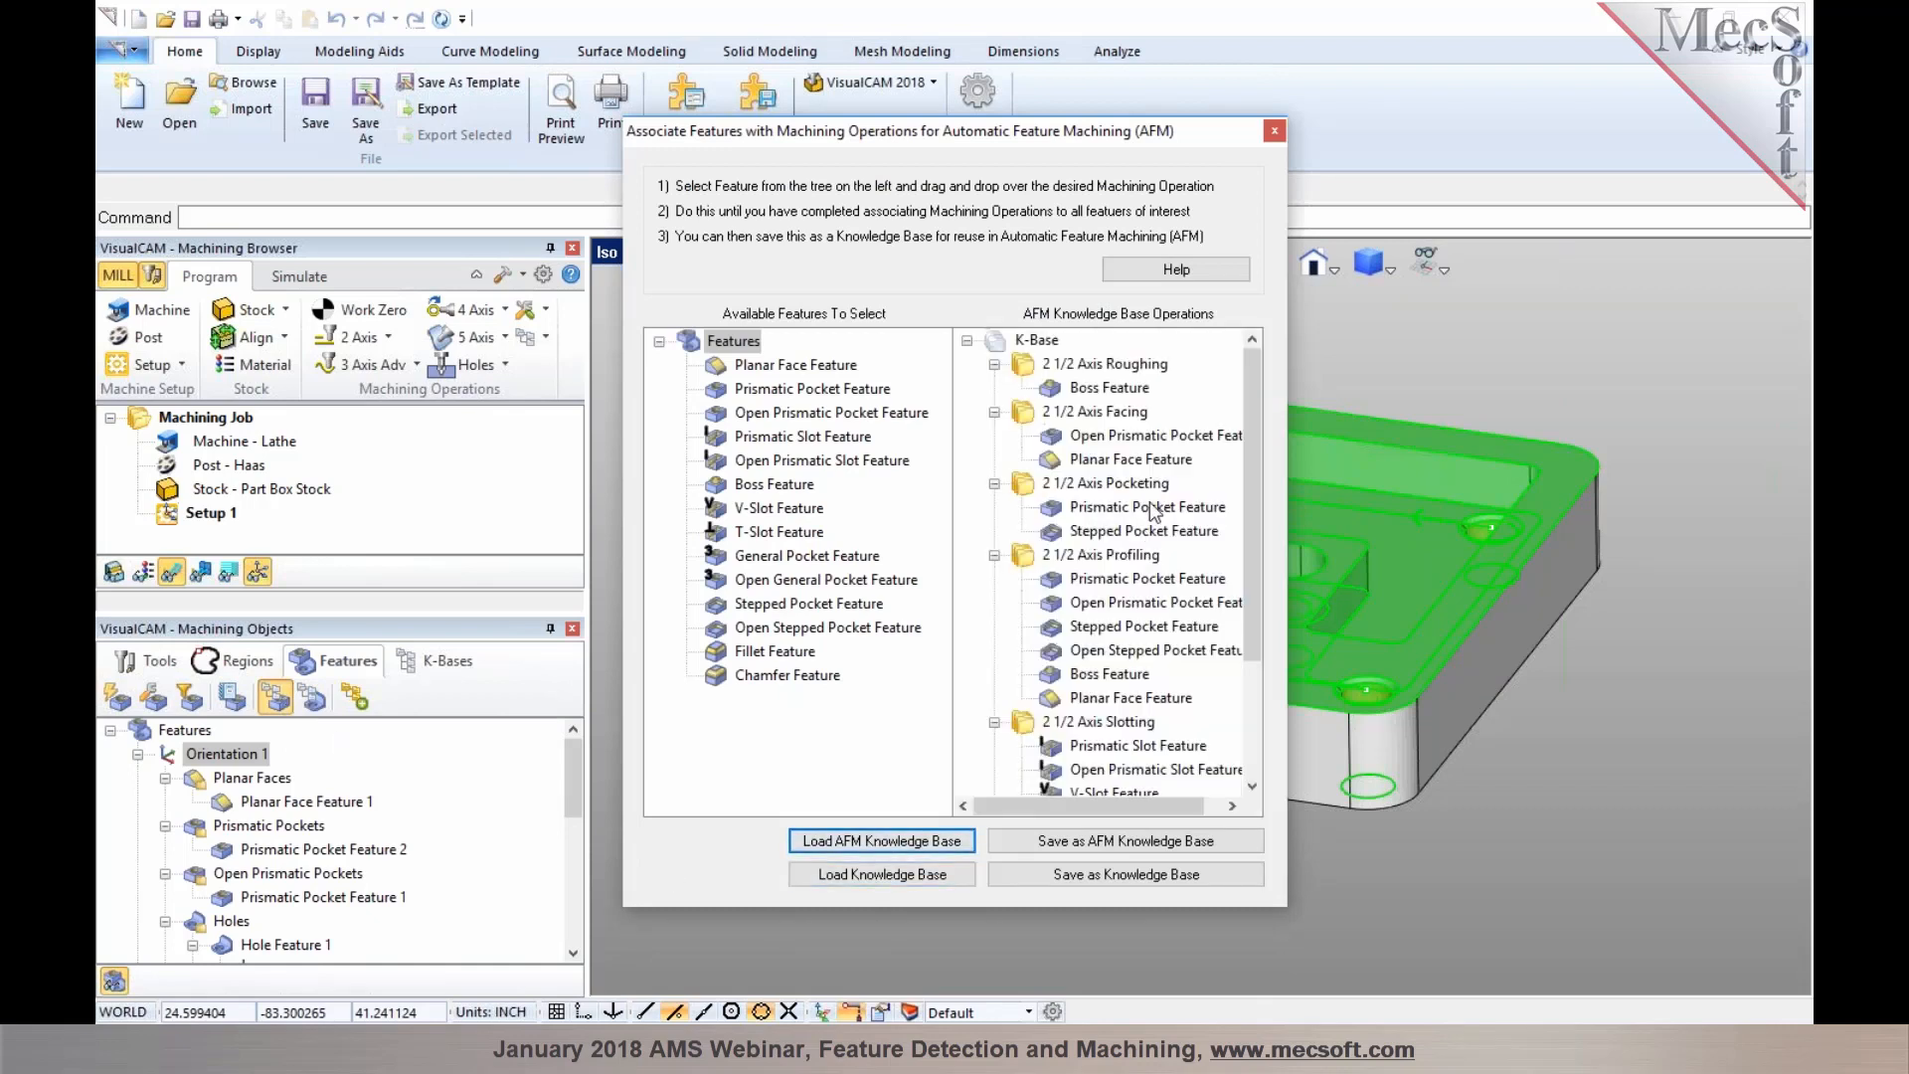
pyautogui.moveTo(1257, 453)
pyautogui.mouseDown()
pyautogui.moveTo(1261, 586)
pyautogui.moveTo(1275, 430)
pyautogui.mouseUp()
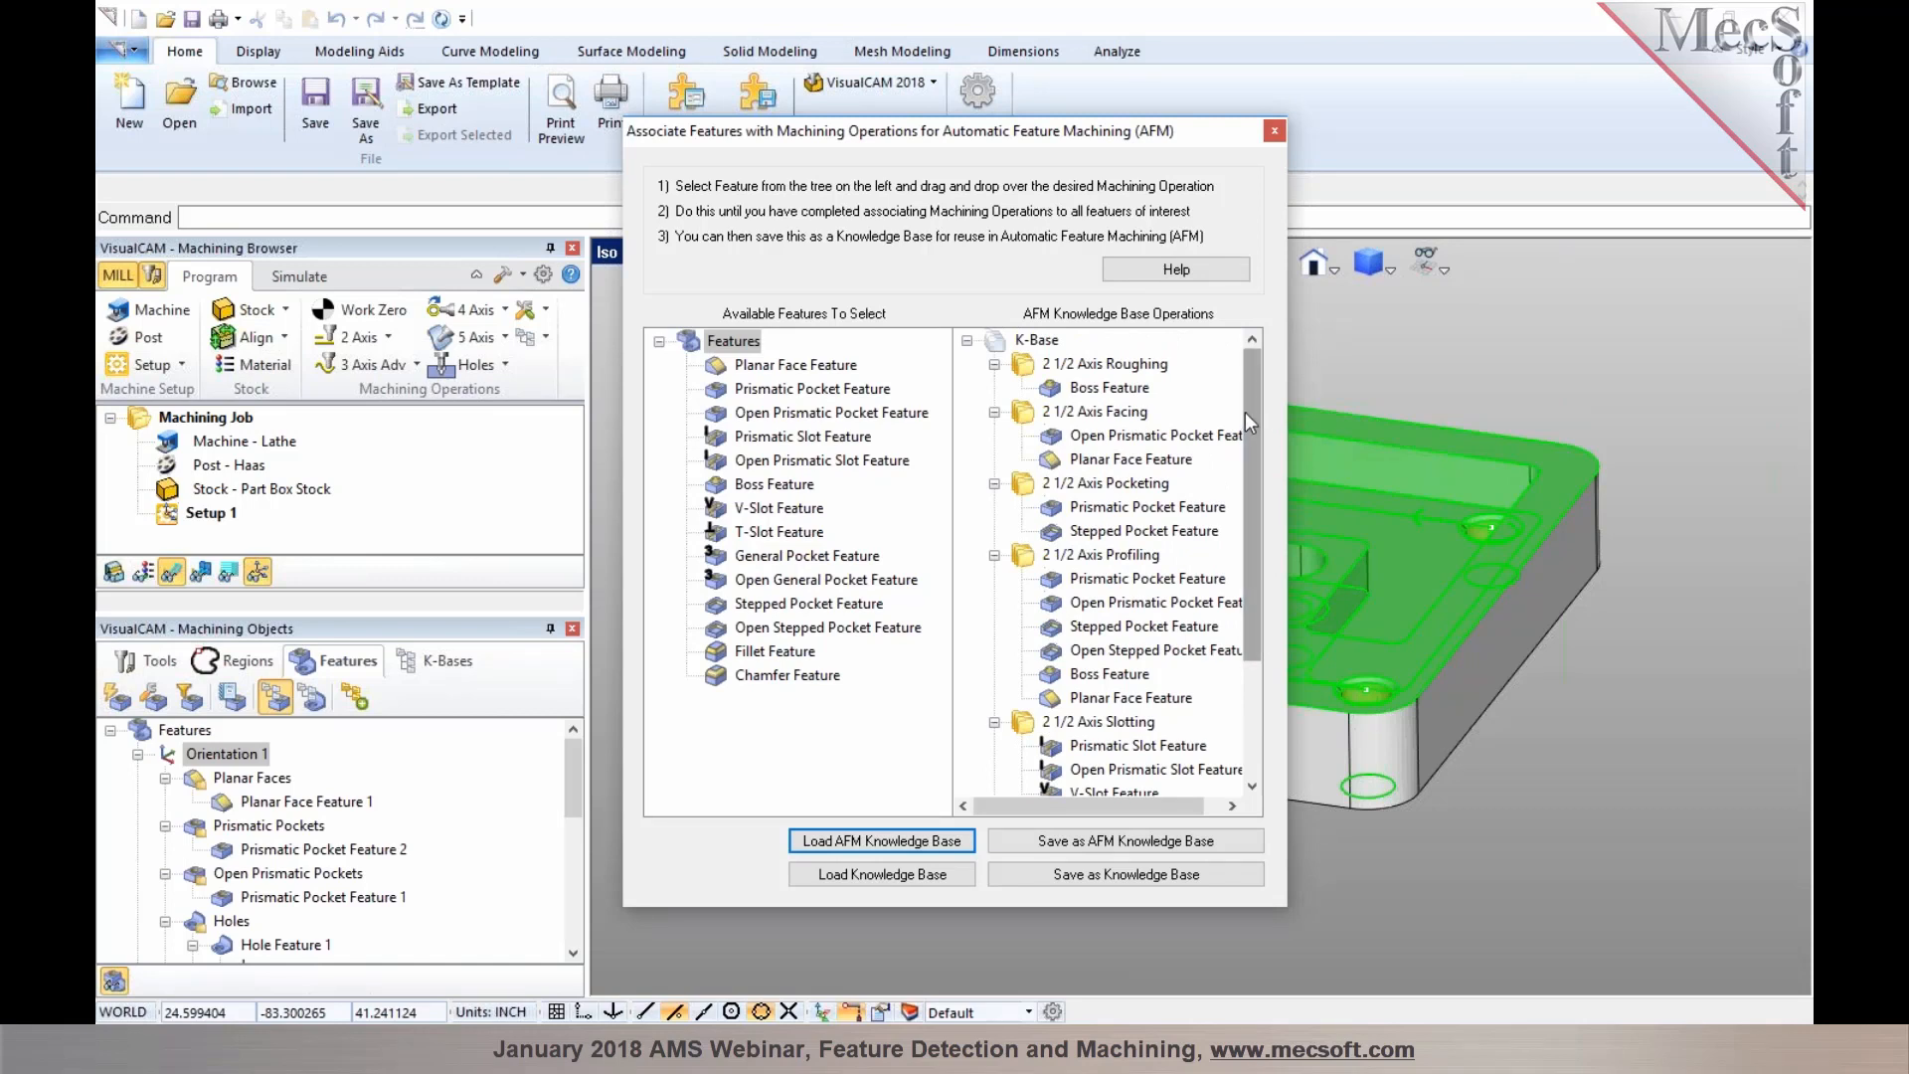
pyautogui.moveTo(1251, 414); pyautogui.dragTo(1242, 565)
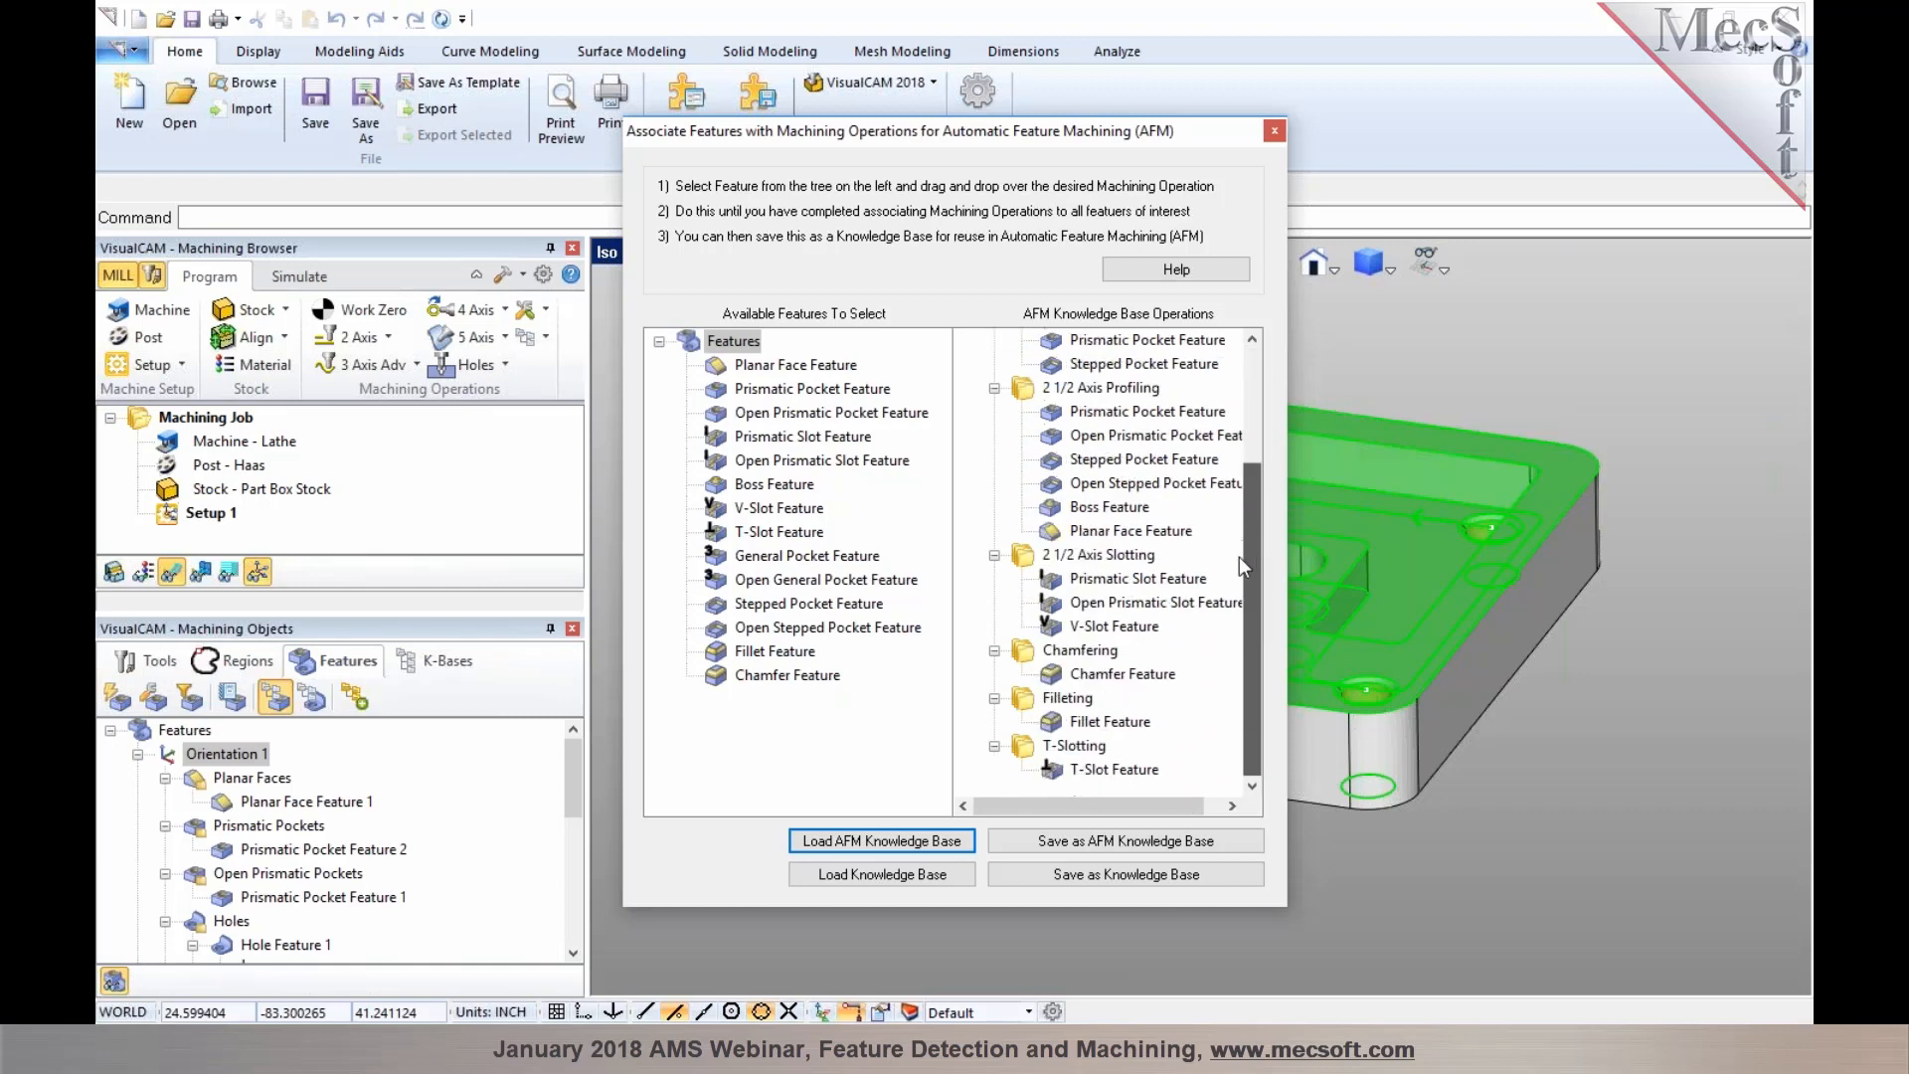
pyautogui.click(1274, 134)
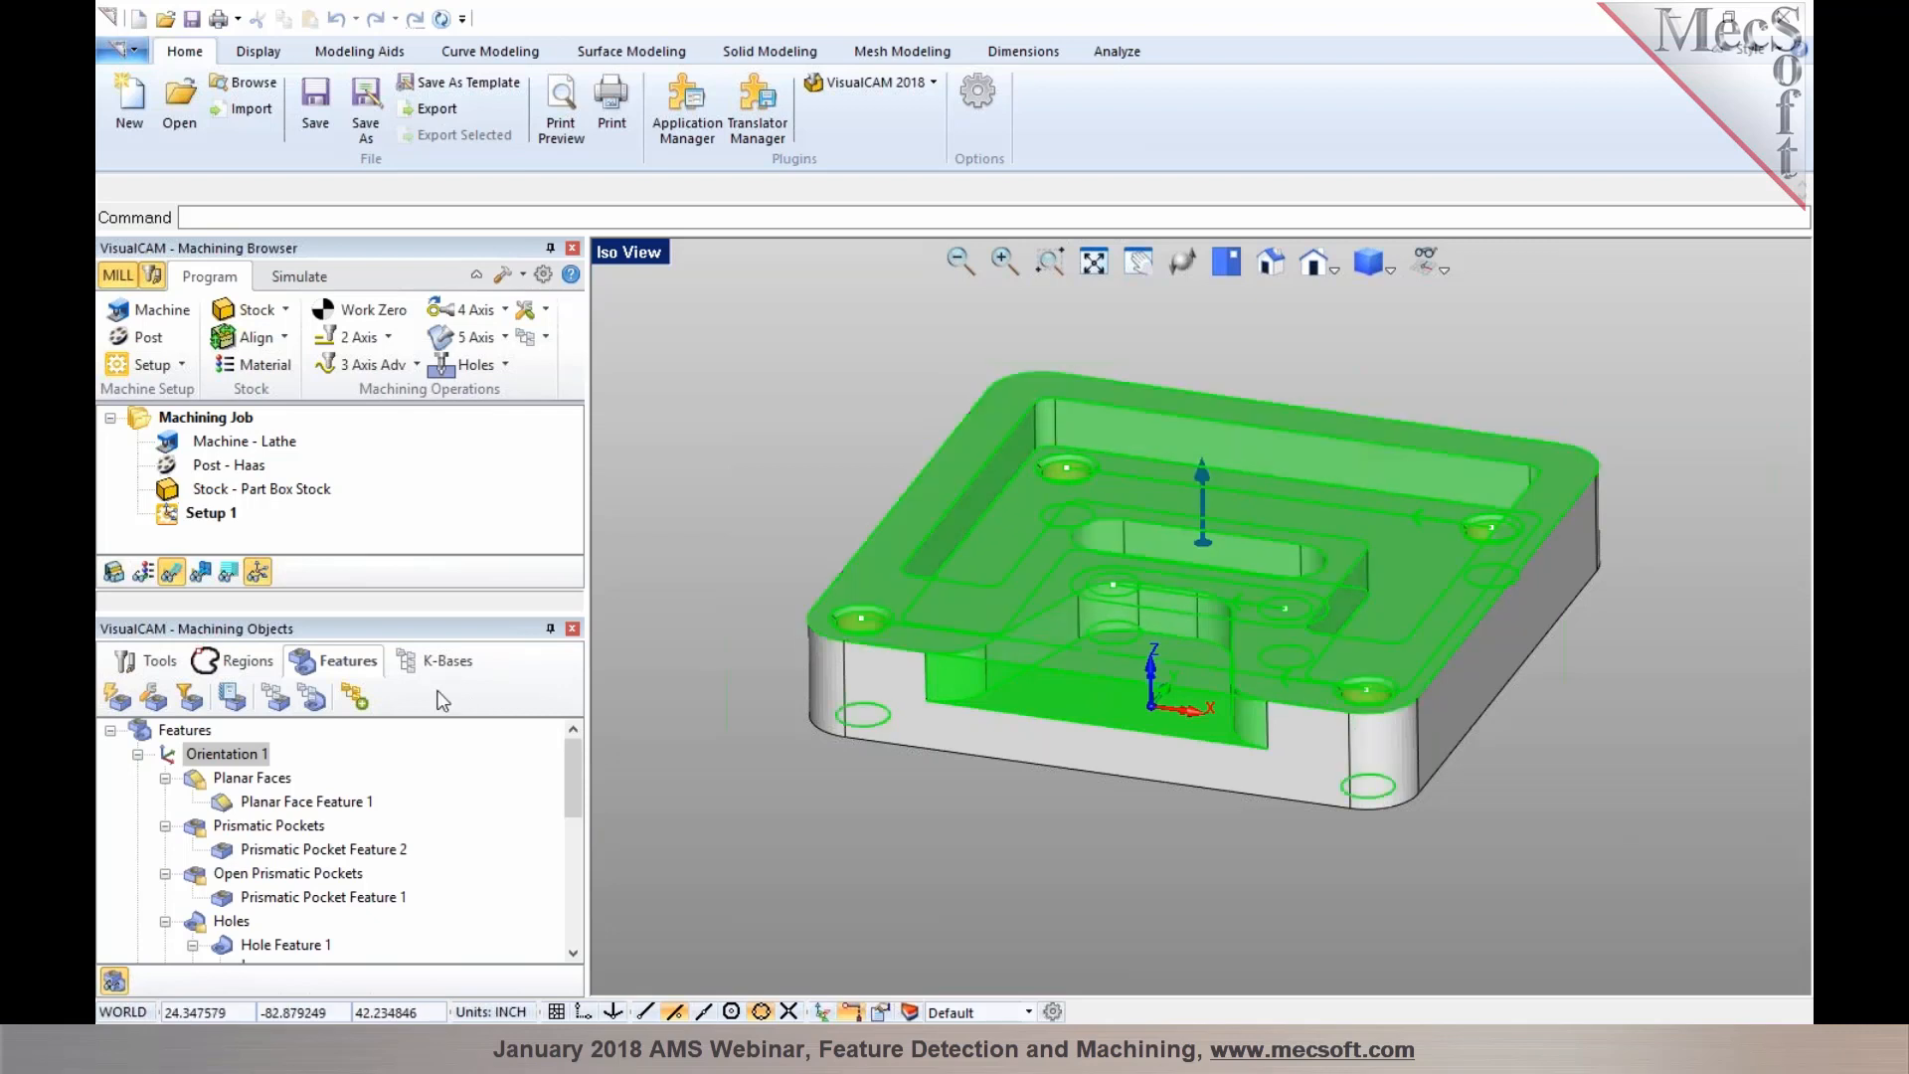
# Run Automatic Feature Machining to generate machining operations and toolpaths for the detected features
pyautogui.click(355, 702)
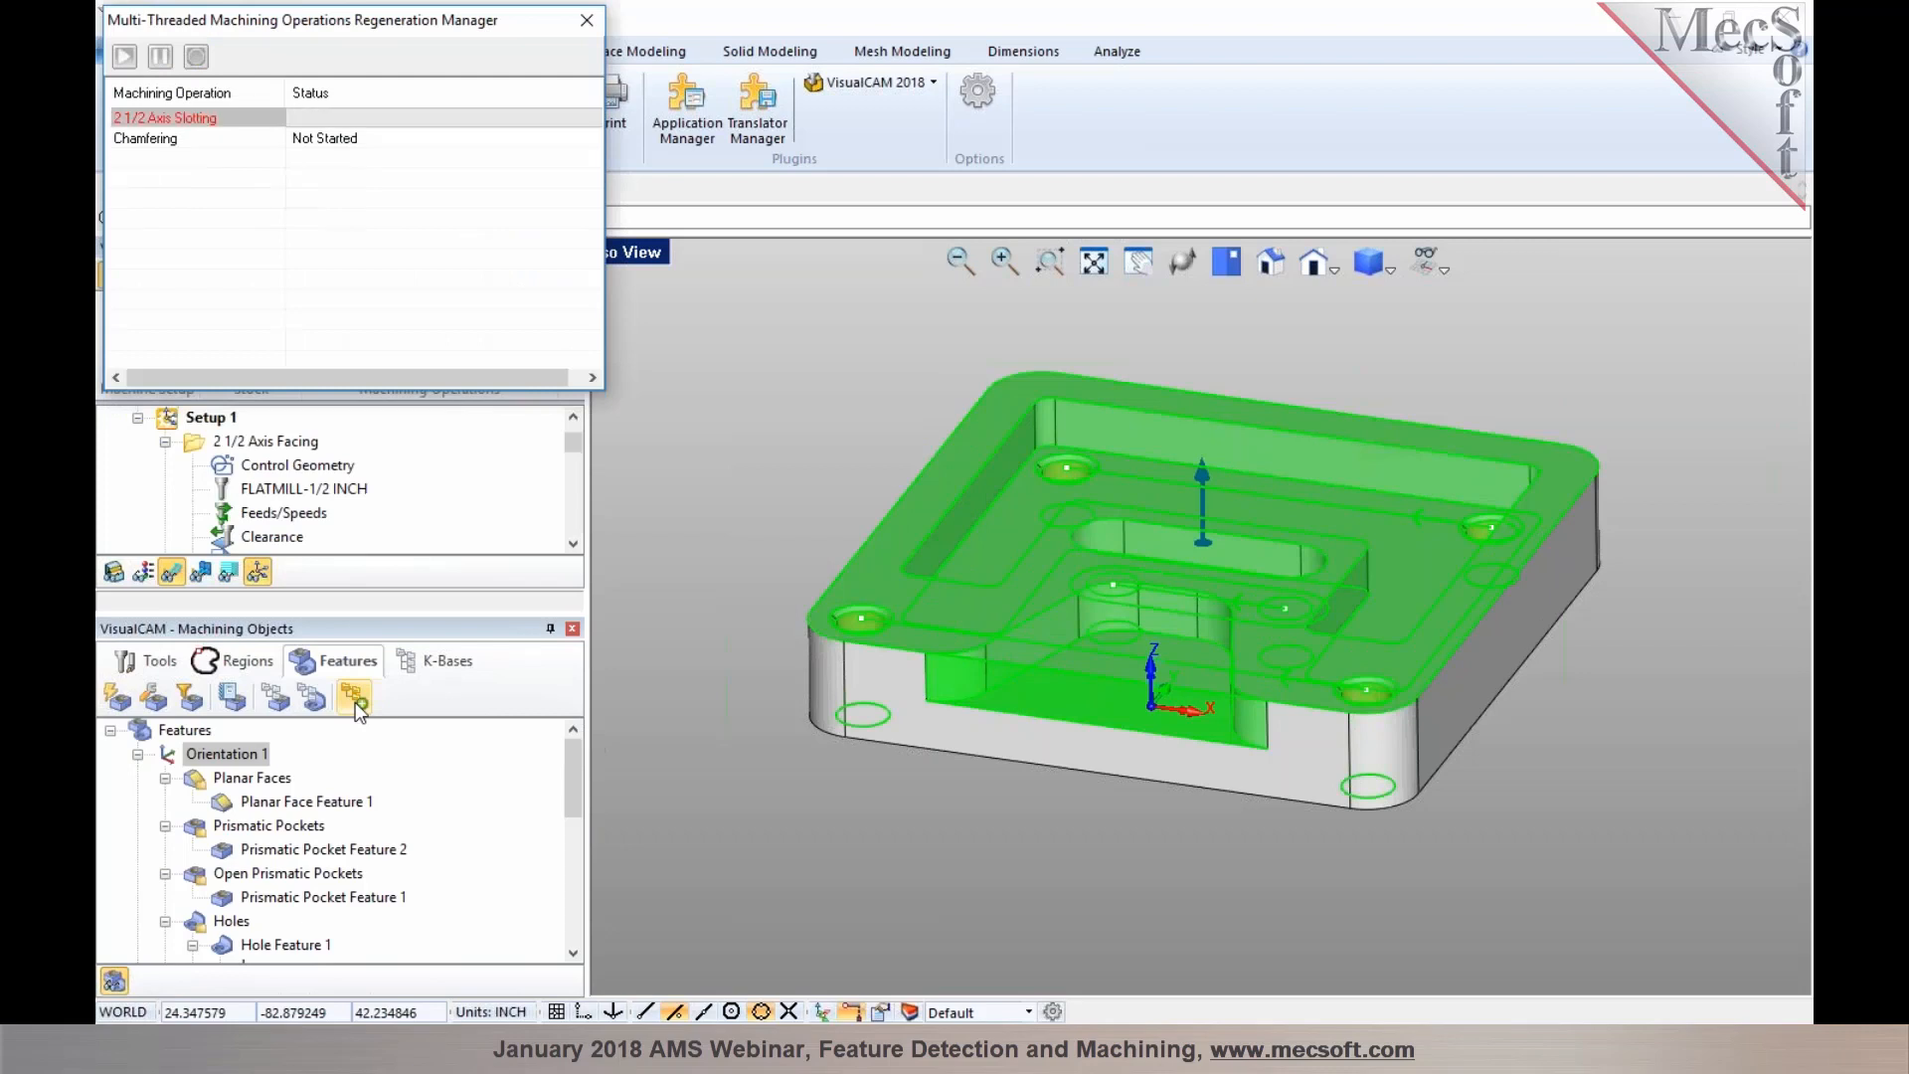
pyautogui.click(237, 442)
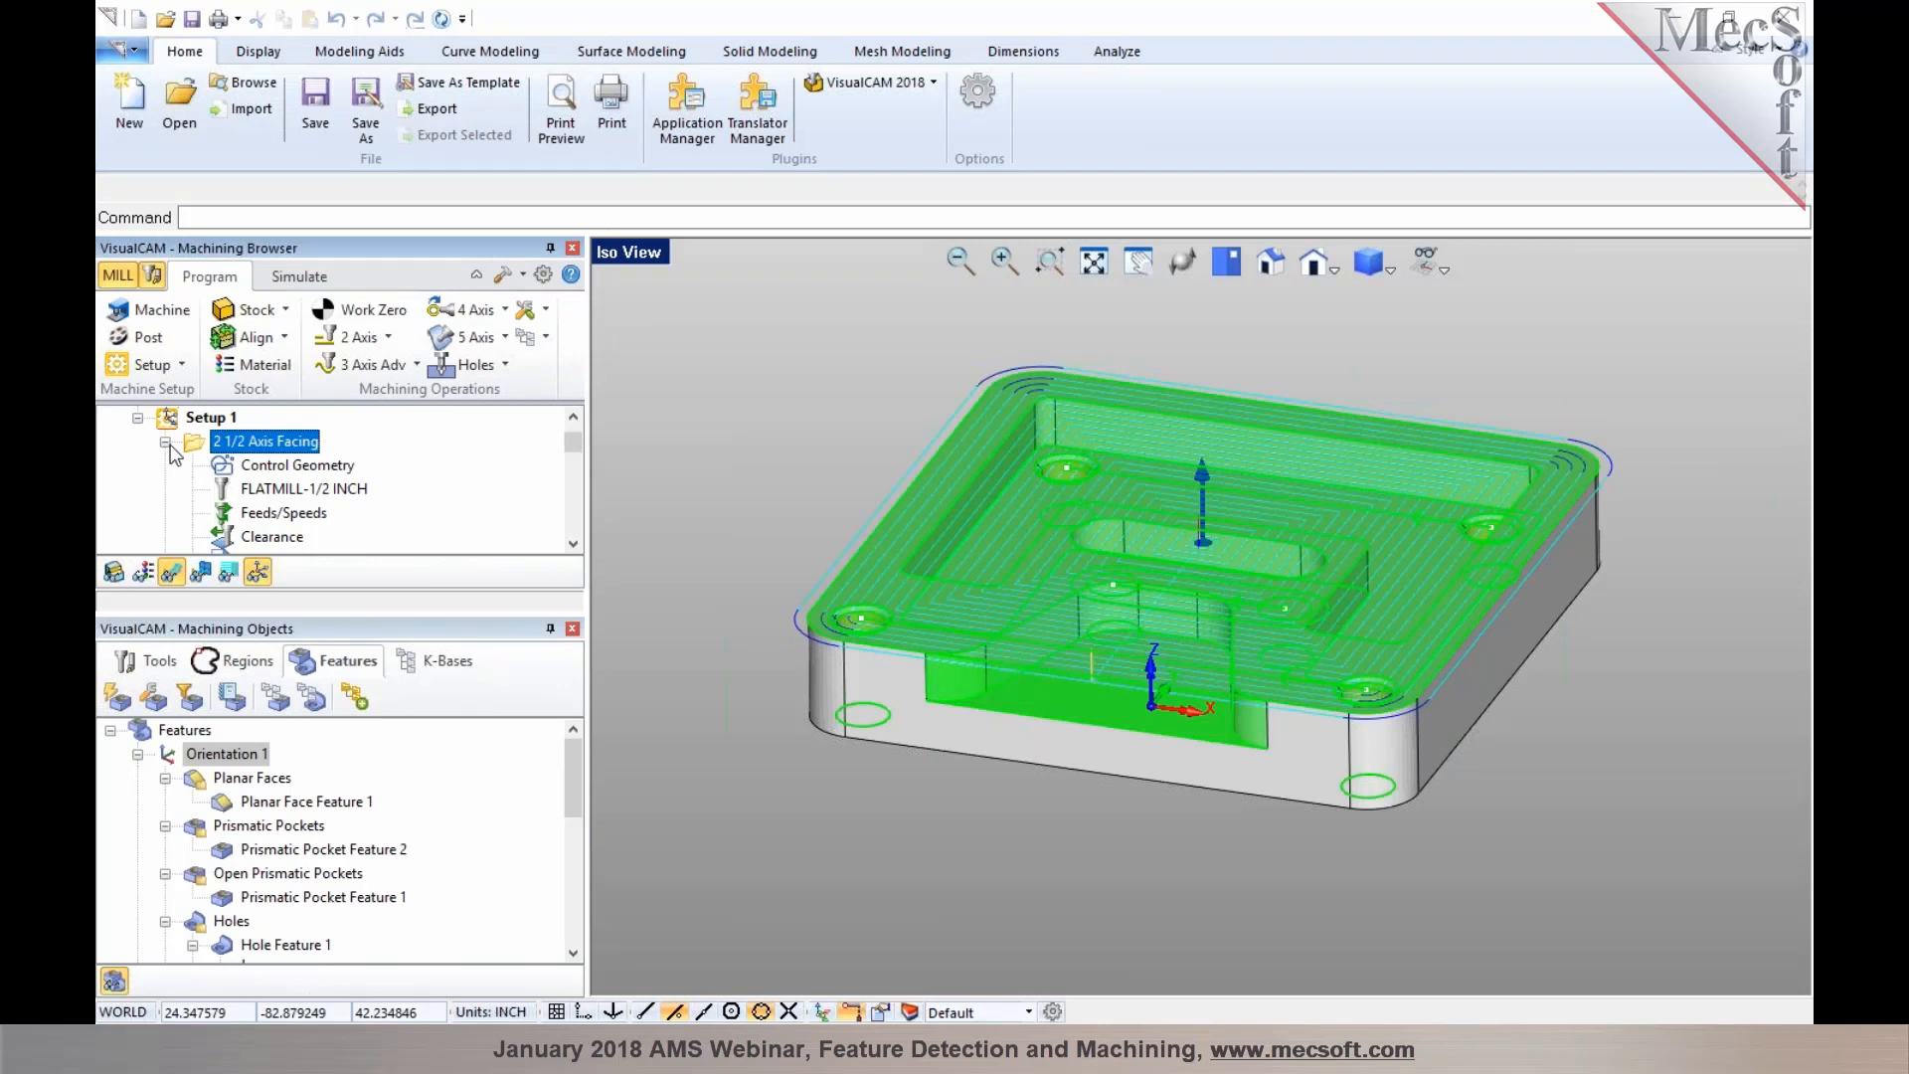
# Review the generated facing, pocketing and profiling operations and their toolpaths on the part
pyautogui.click(166, 442)
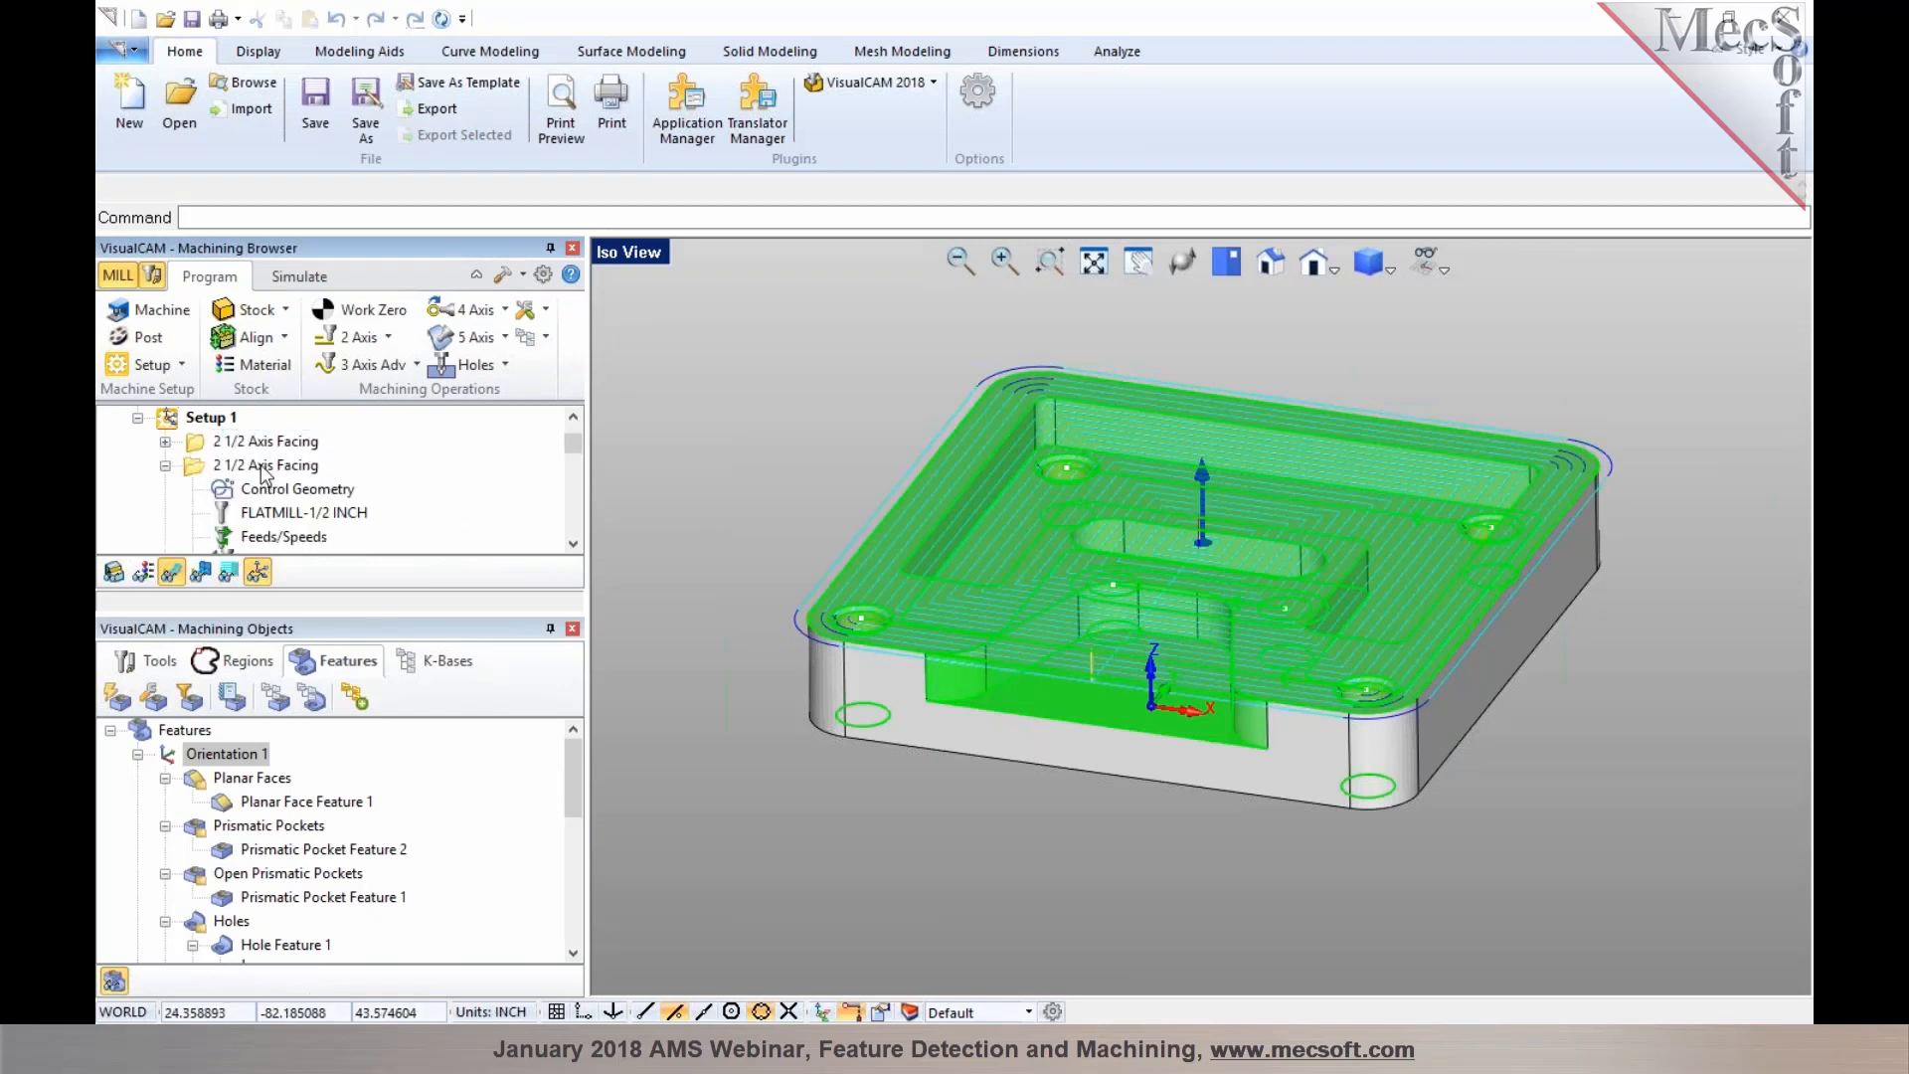
pyautogui.click(264, 467)
pyautogui.click(165, 466)
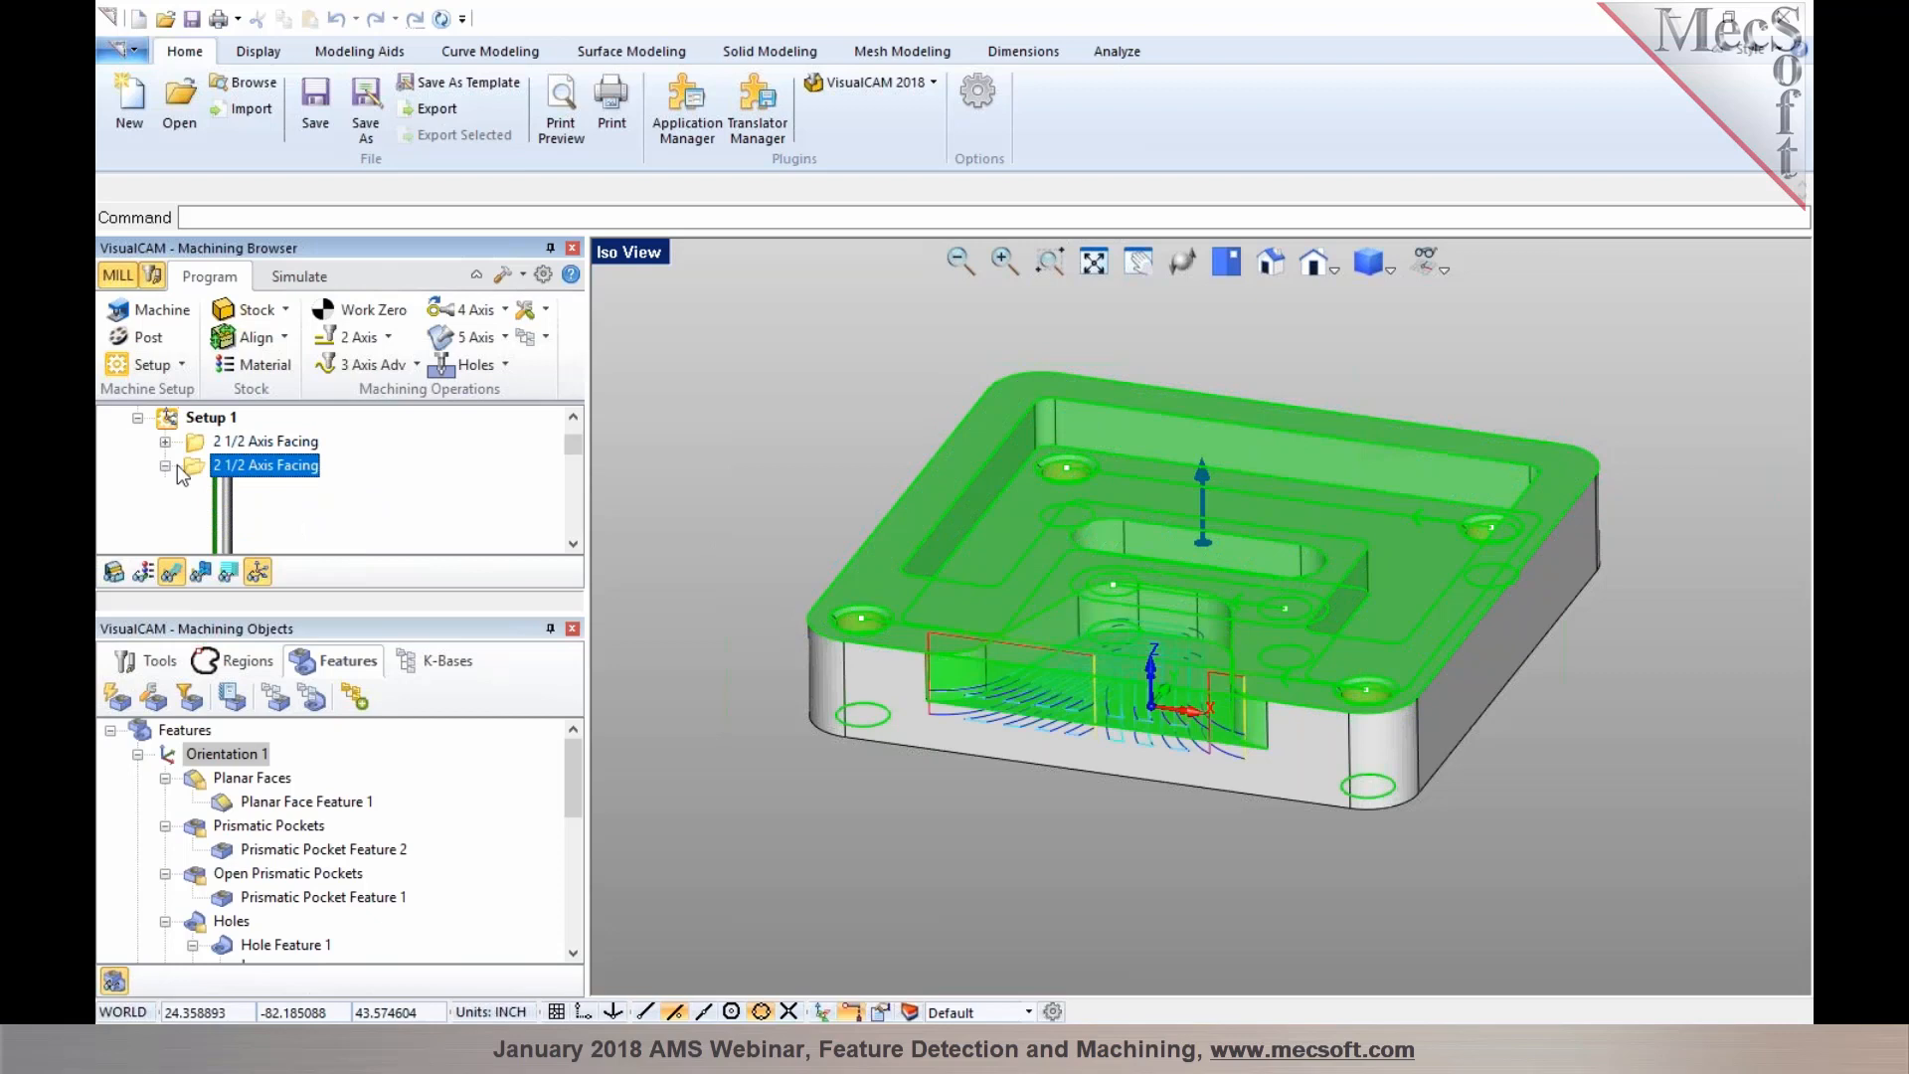
pyautogui.click(260, 443)
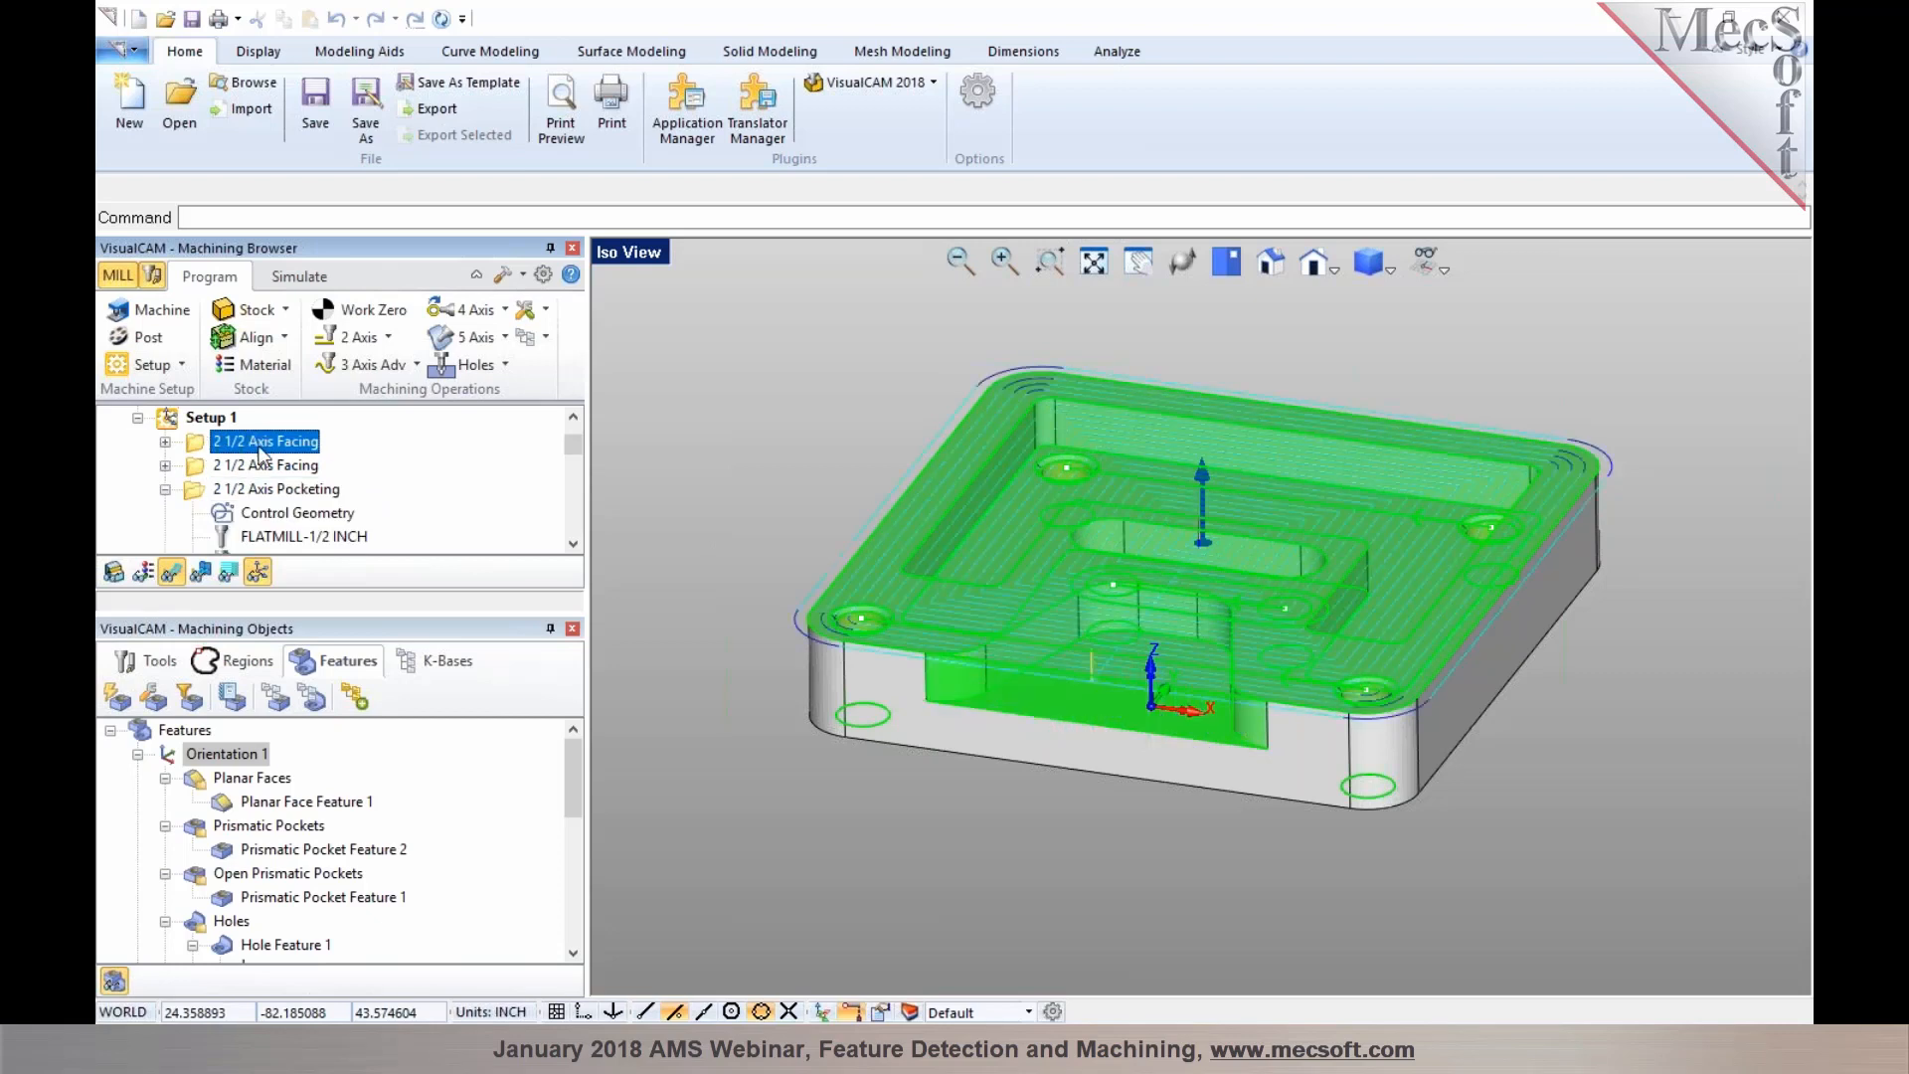
pyautogui.click(262, 466)
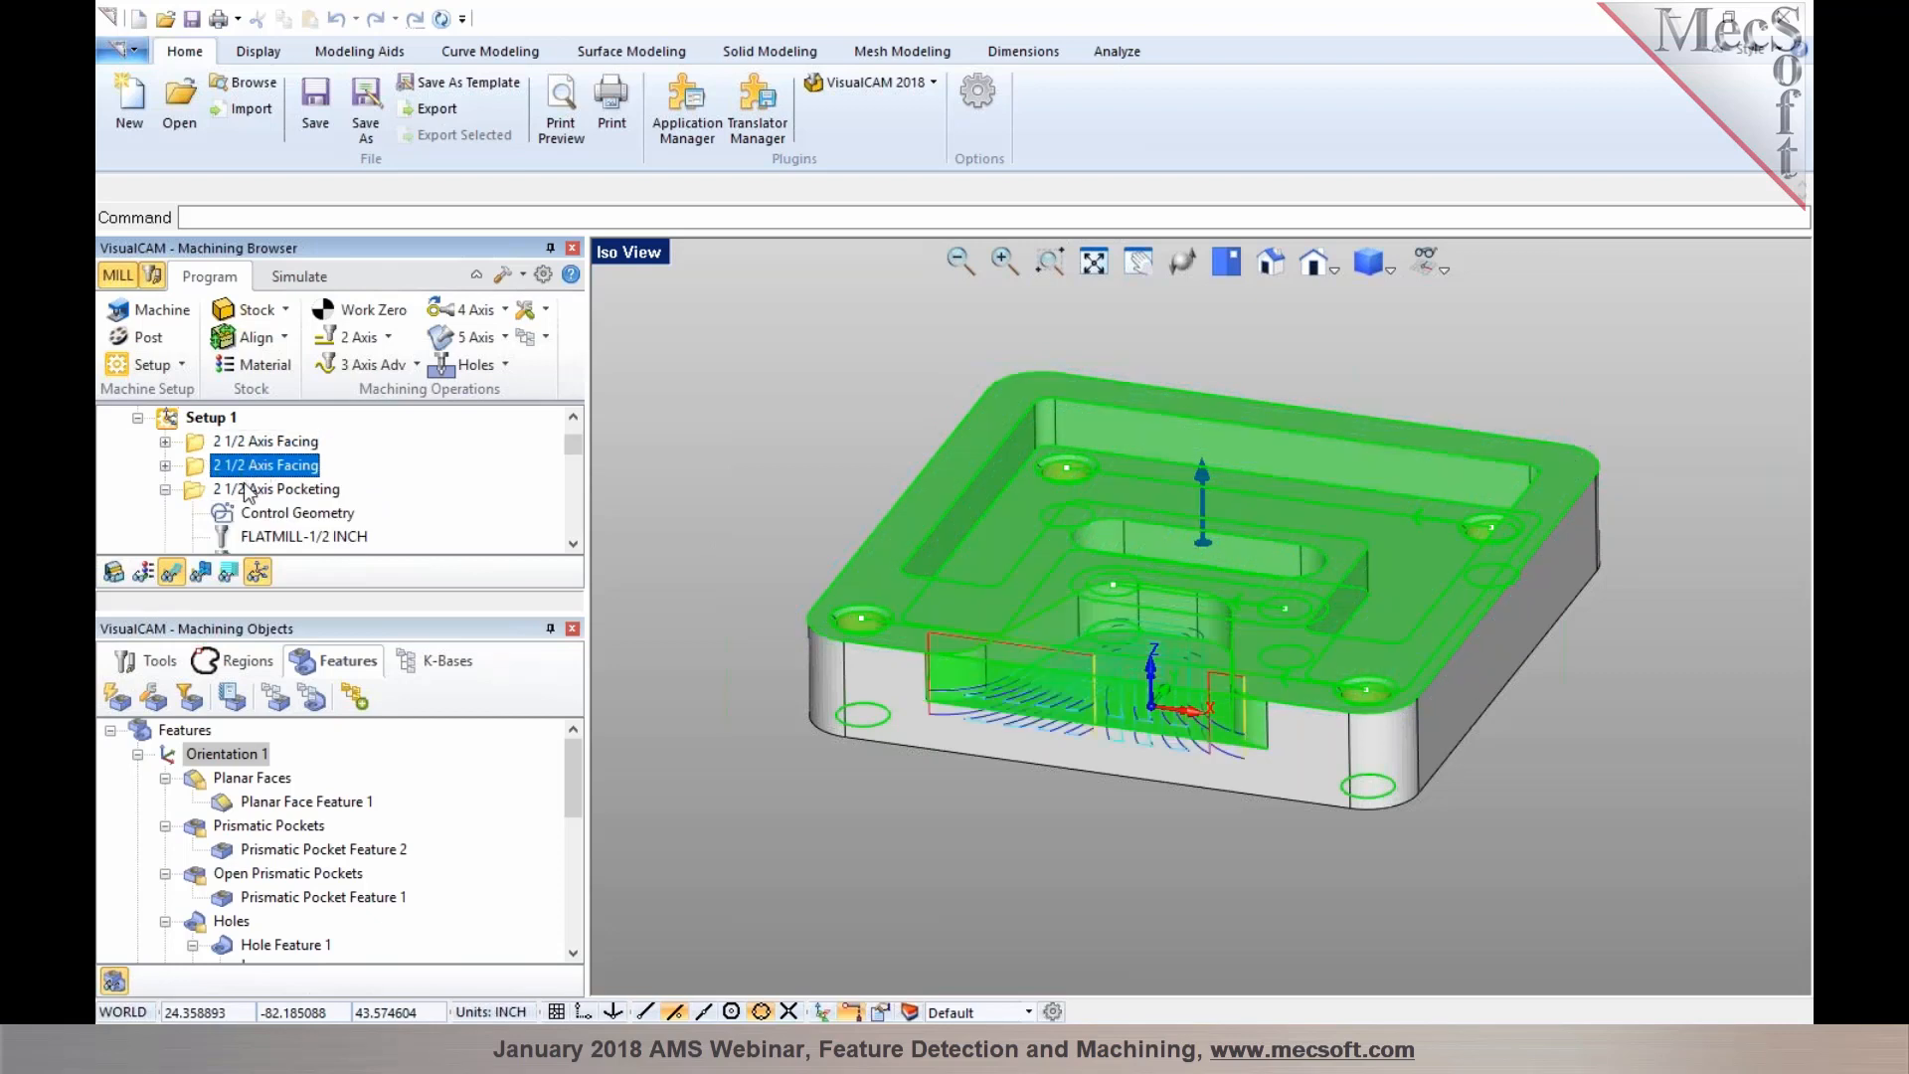
pyautogui.click(261, 489)
pyautogui.click(165, 489)
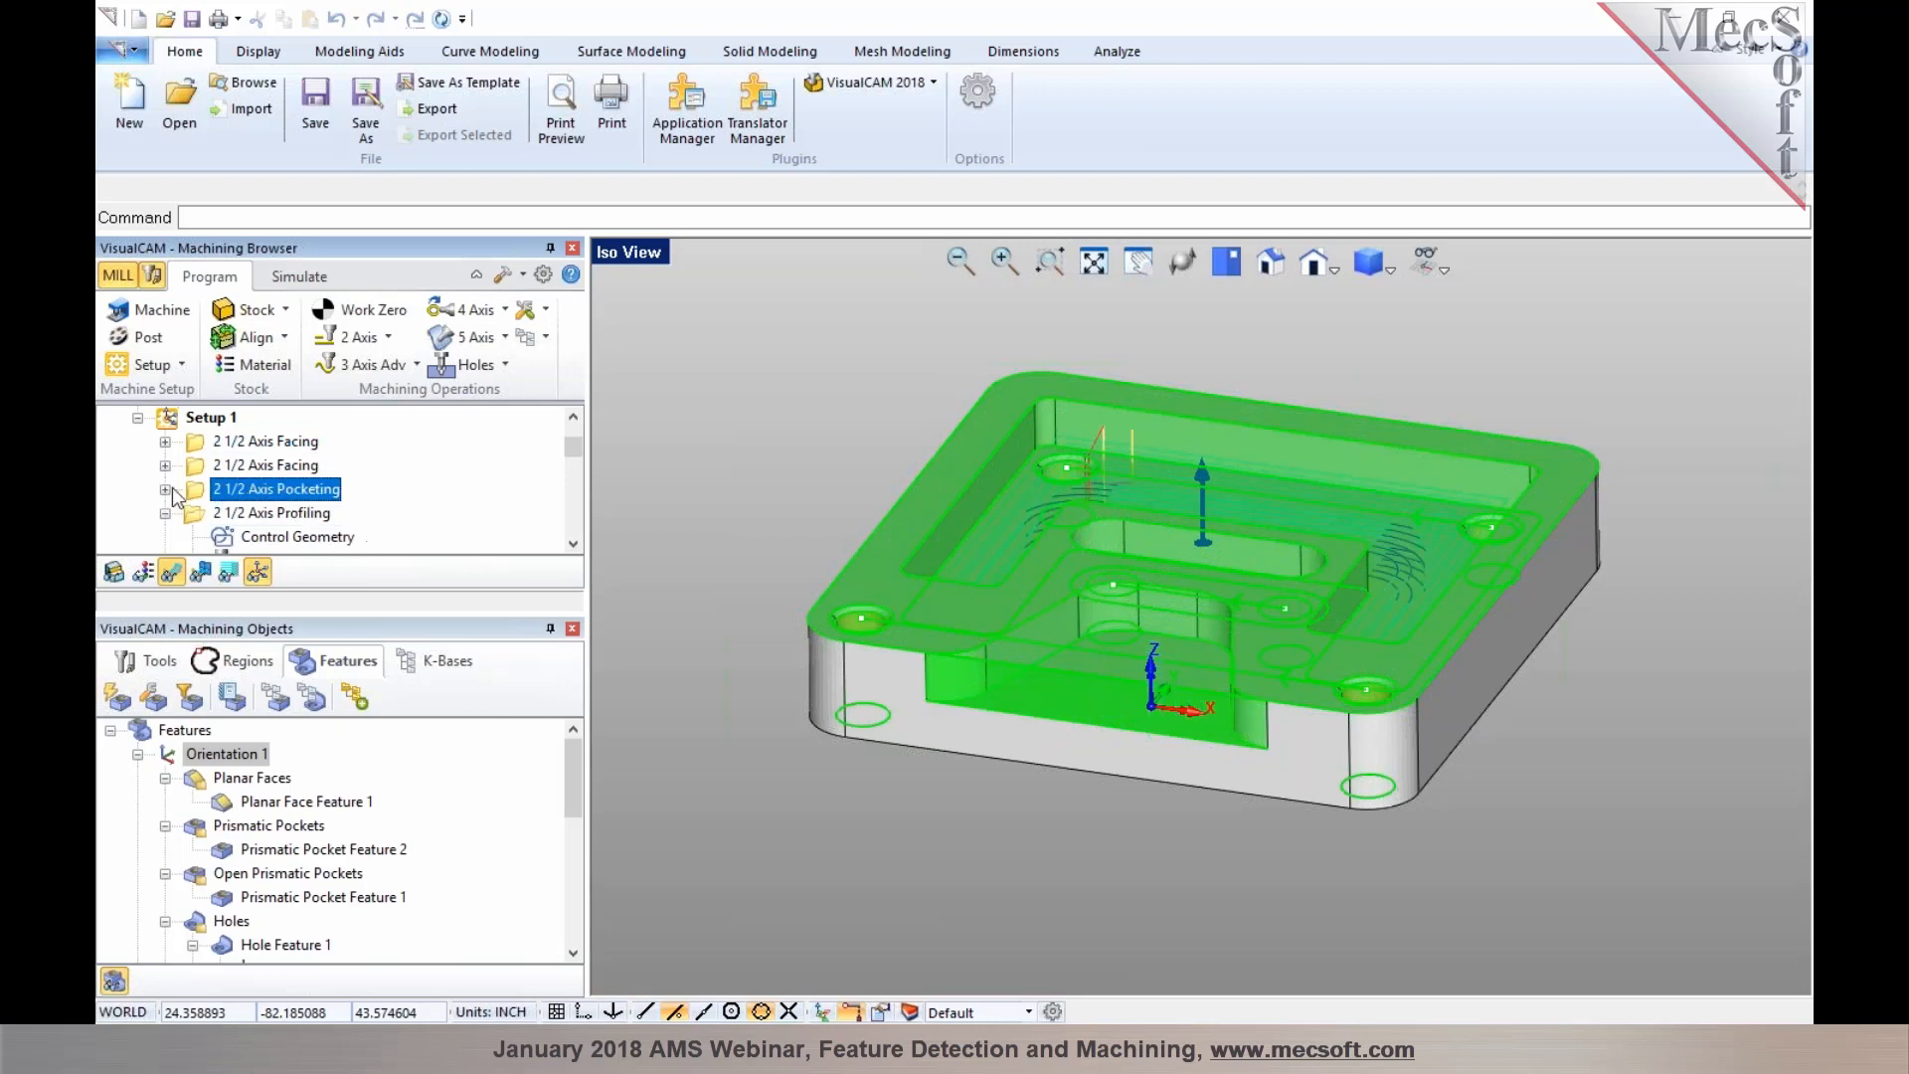
pyautogui.click(239, 513)
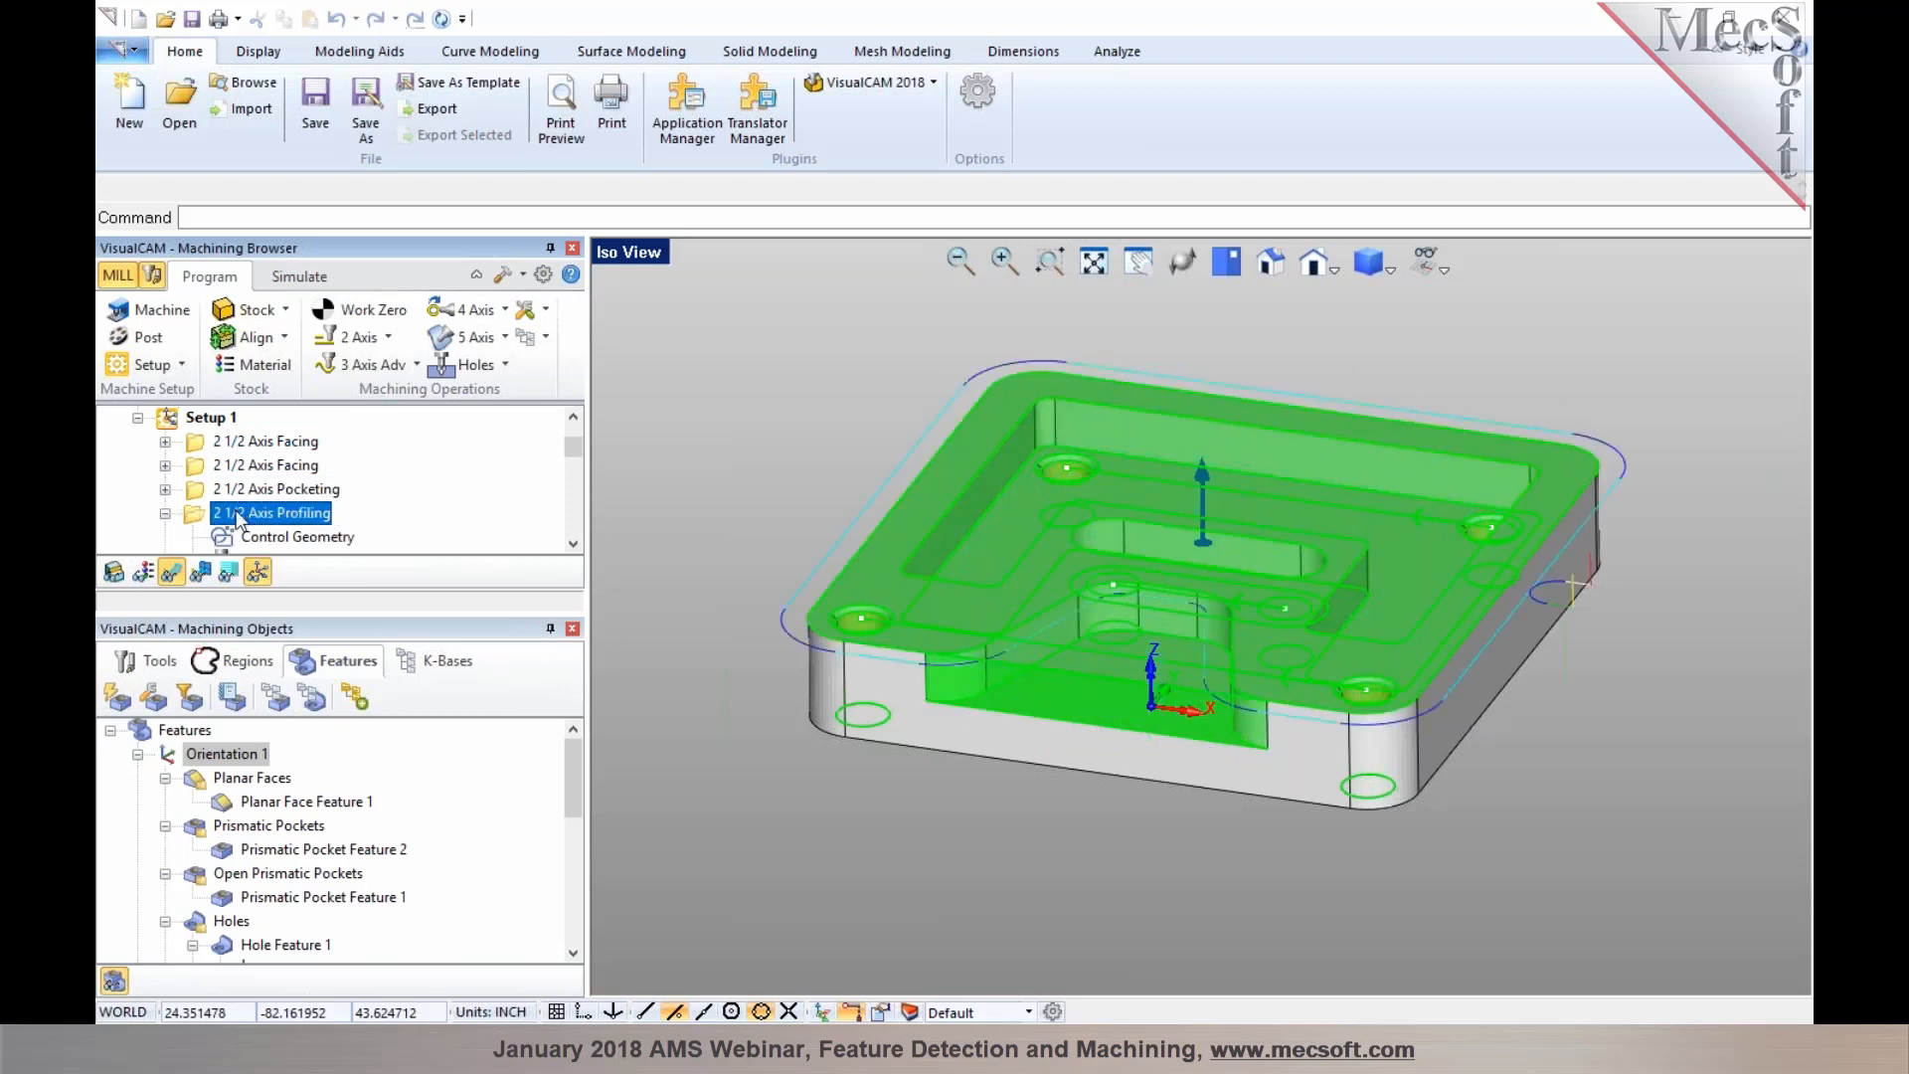
# Review the second profiling, slotting and chamfering operations and their toolpaths on the part
pyautogui.click(166, 513)
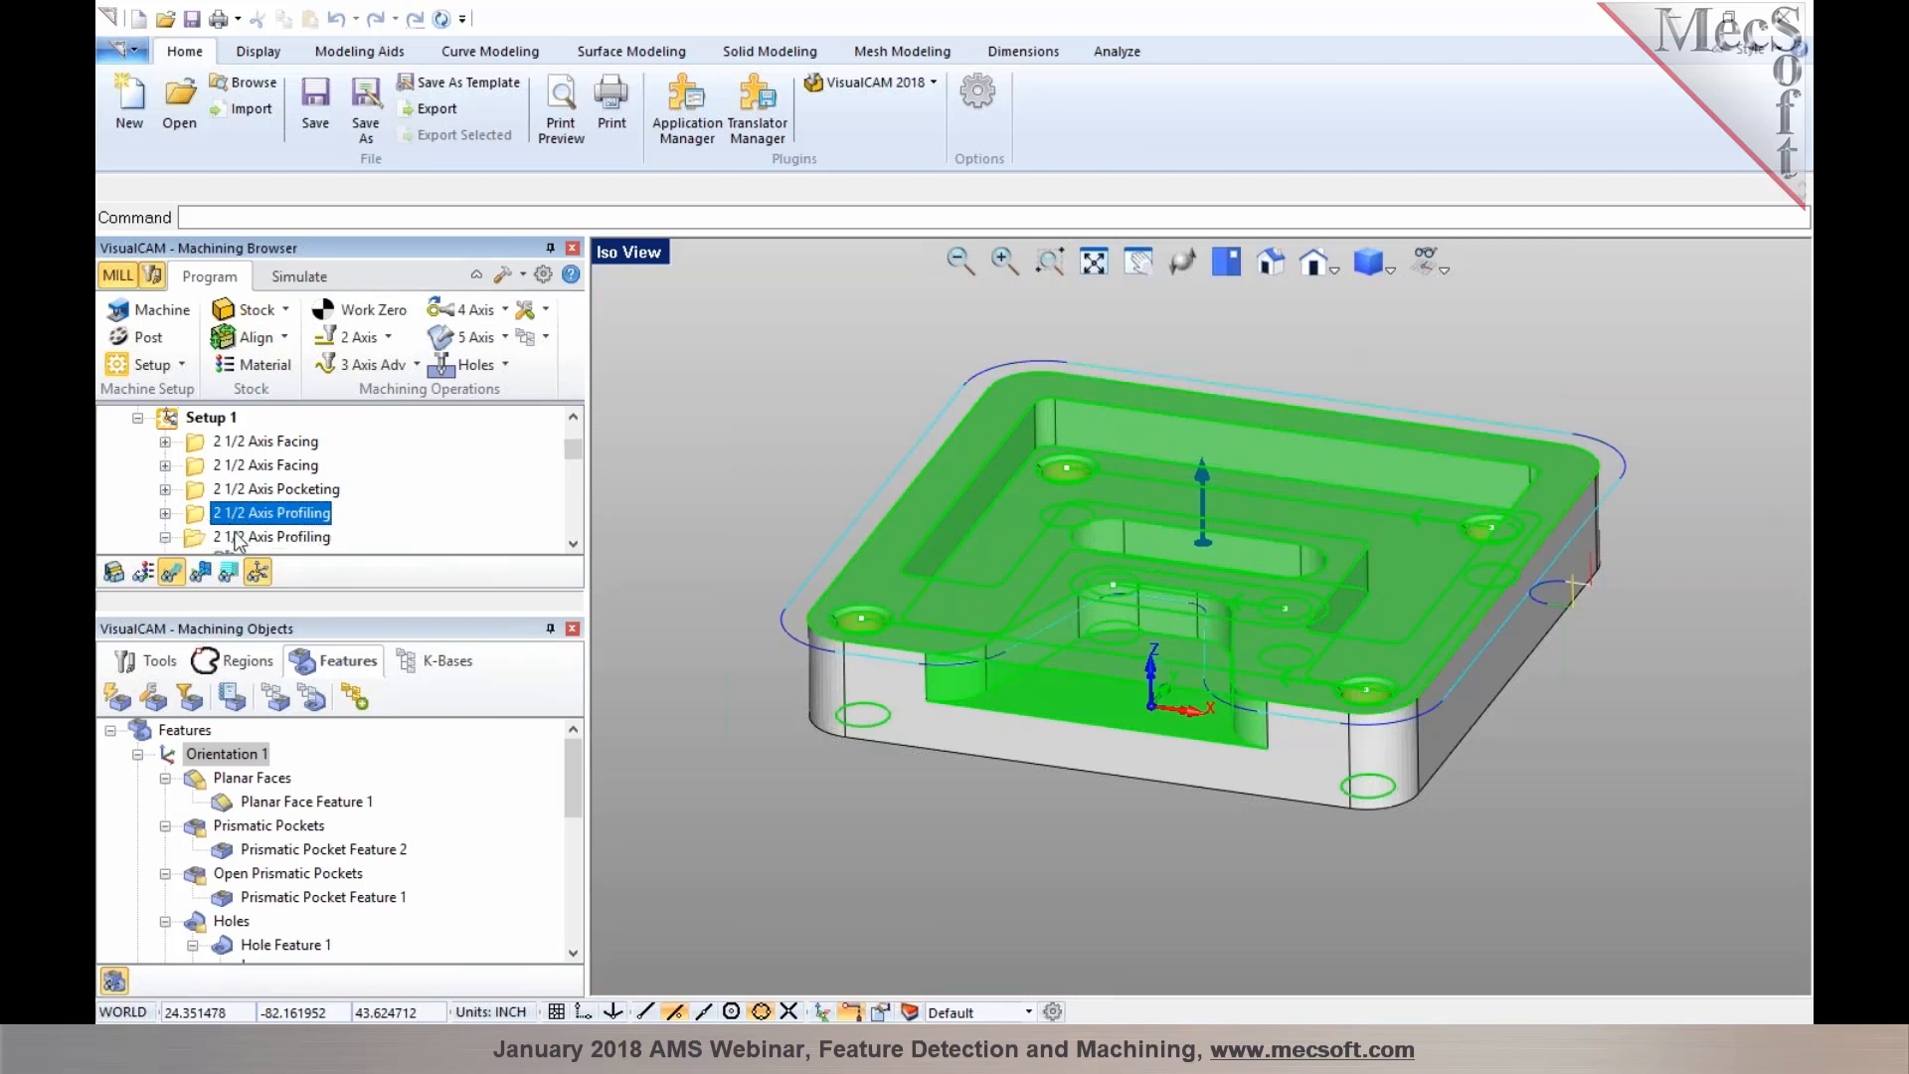
pyautogui.click(238, 537)
pyautogui.scroll(-1, 247, 532)
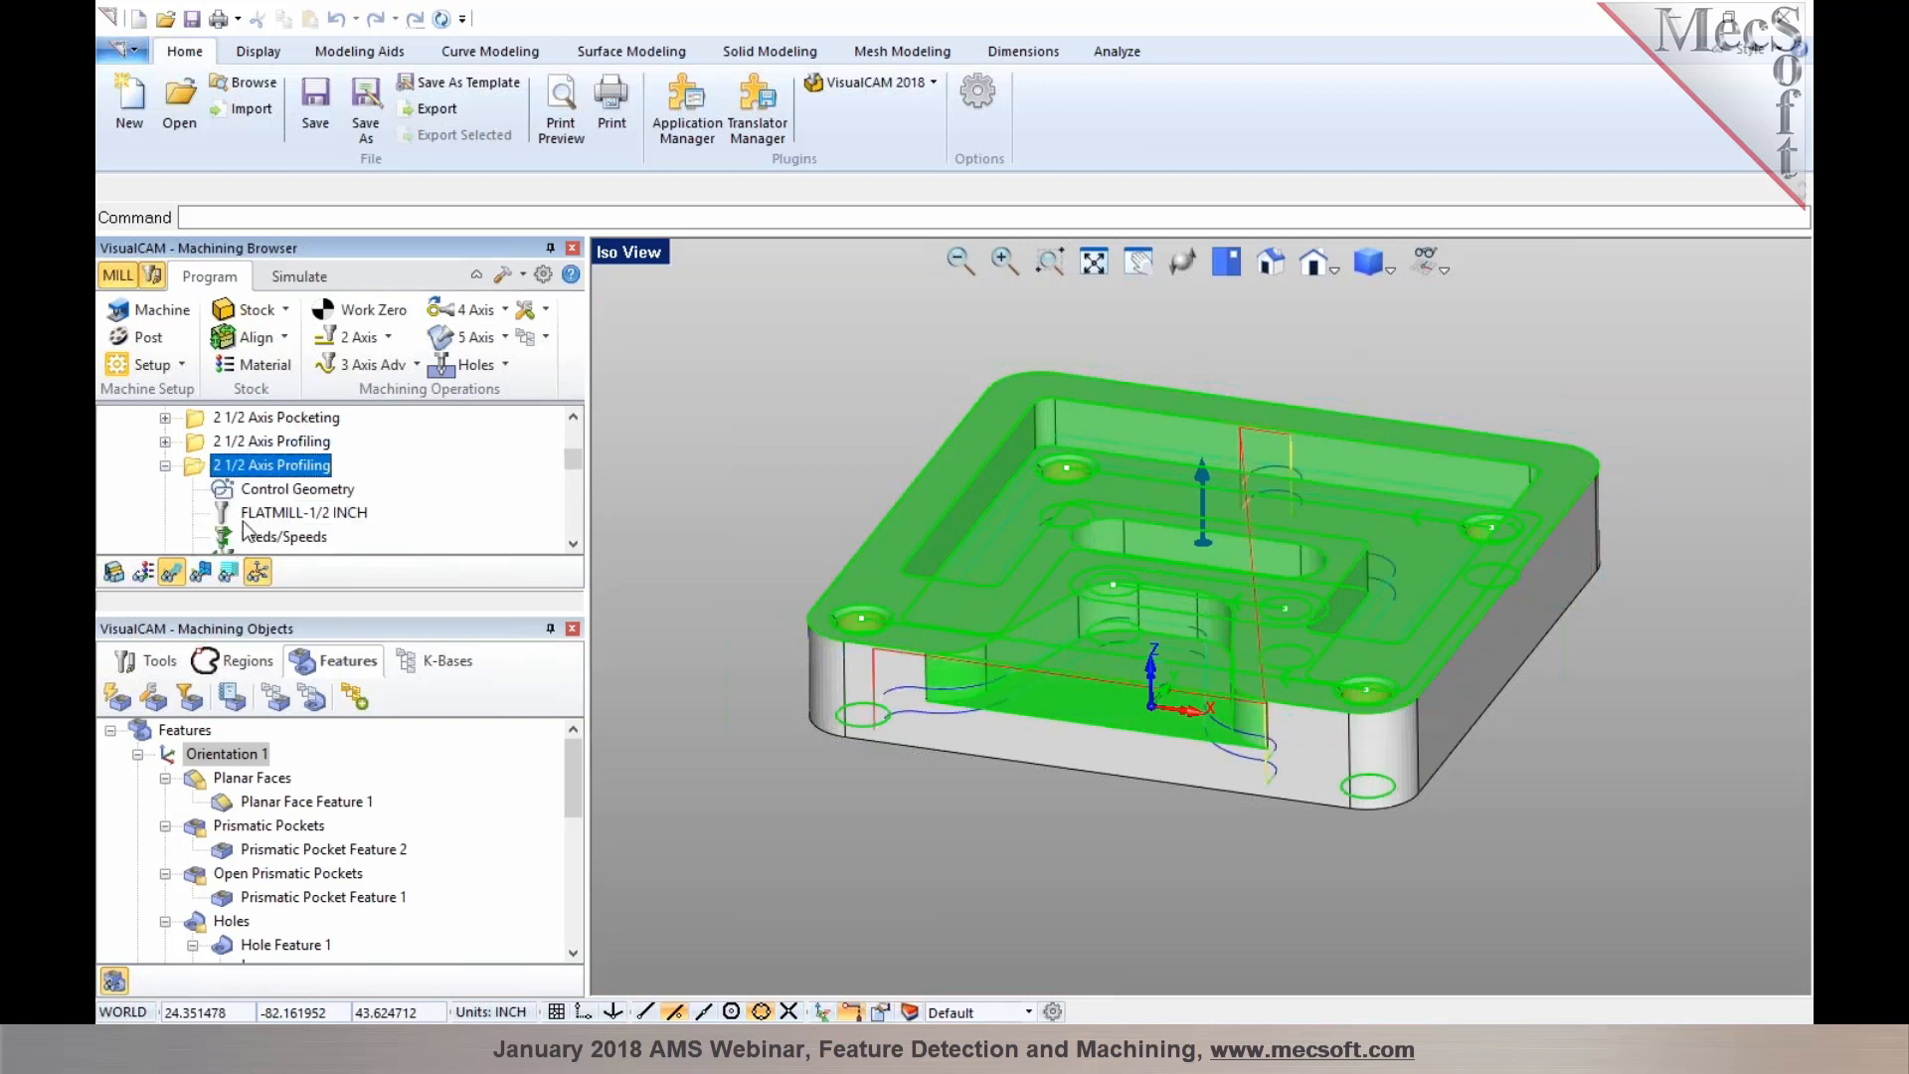
pyautogui.click(165, 465)
pyautogui.click(266, 488)
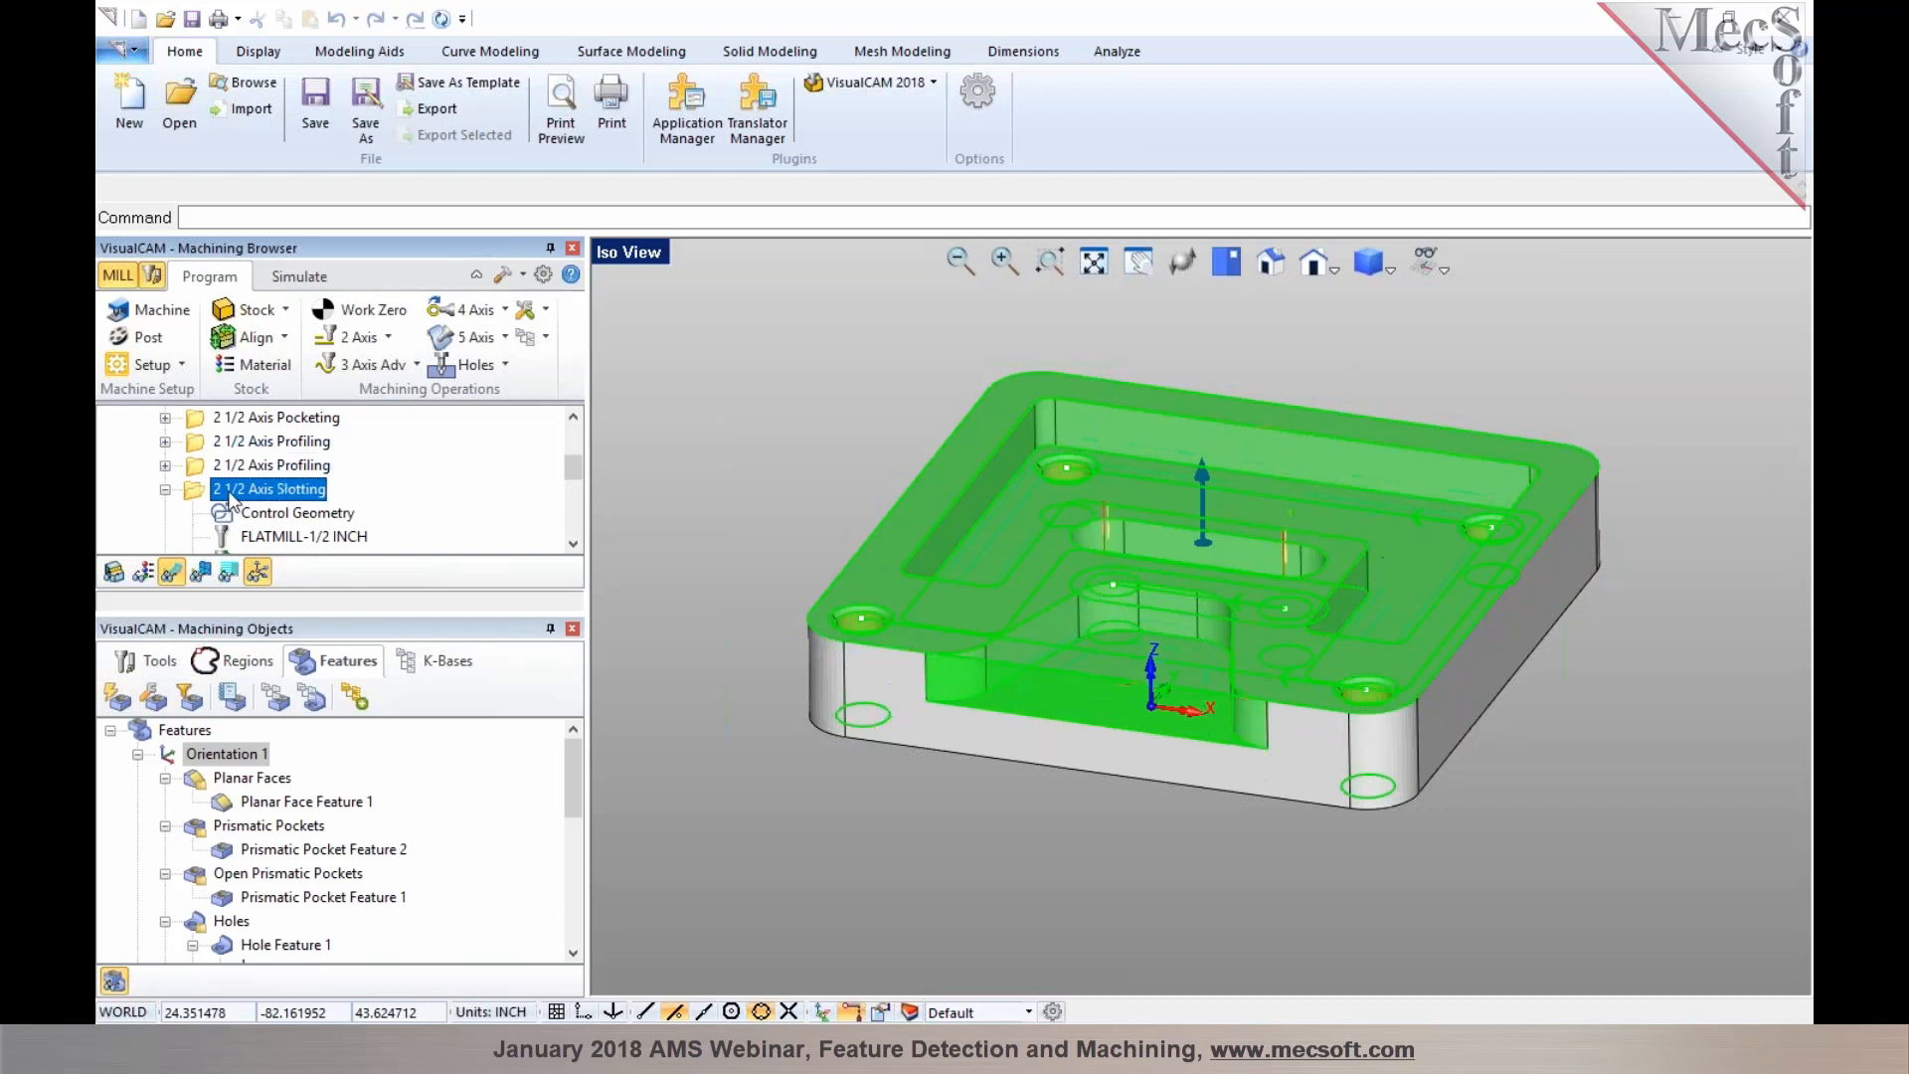
pyautogui.moveTo(996, 466); pyautogui.dragTo(944, 503, button='middle')
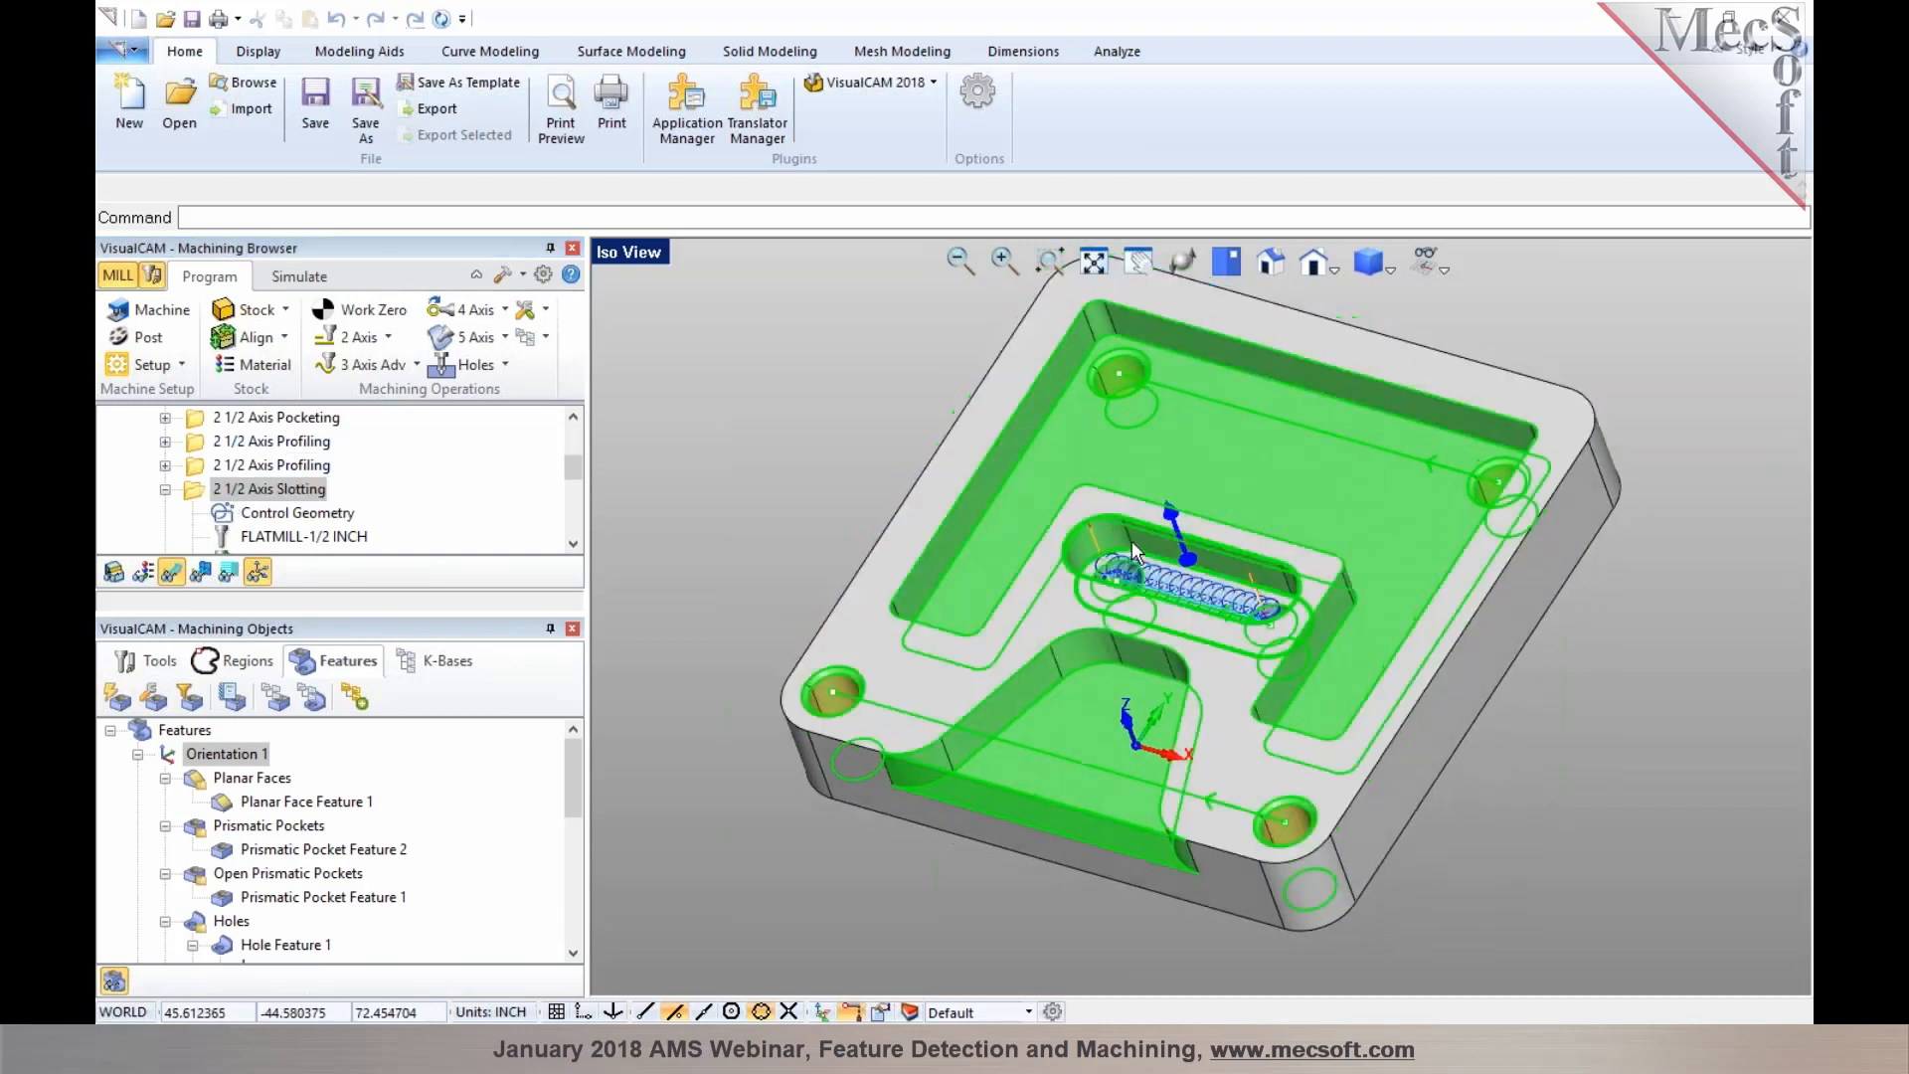
pyautogui.click(166, 489)
pyautogui.click(224, 513)
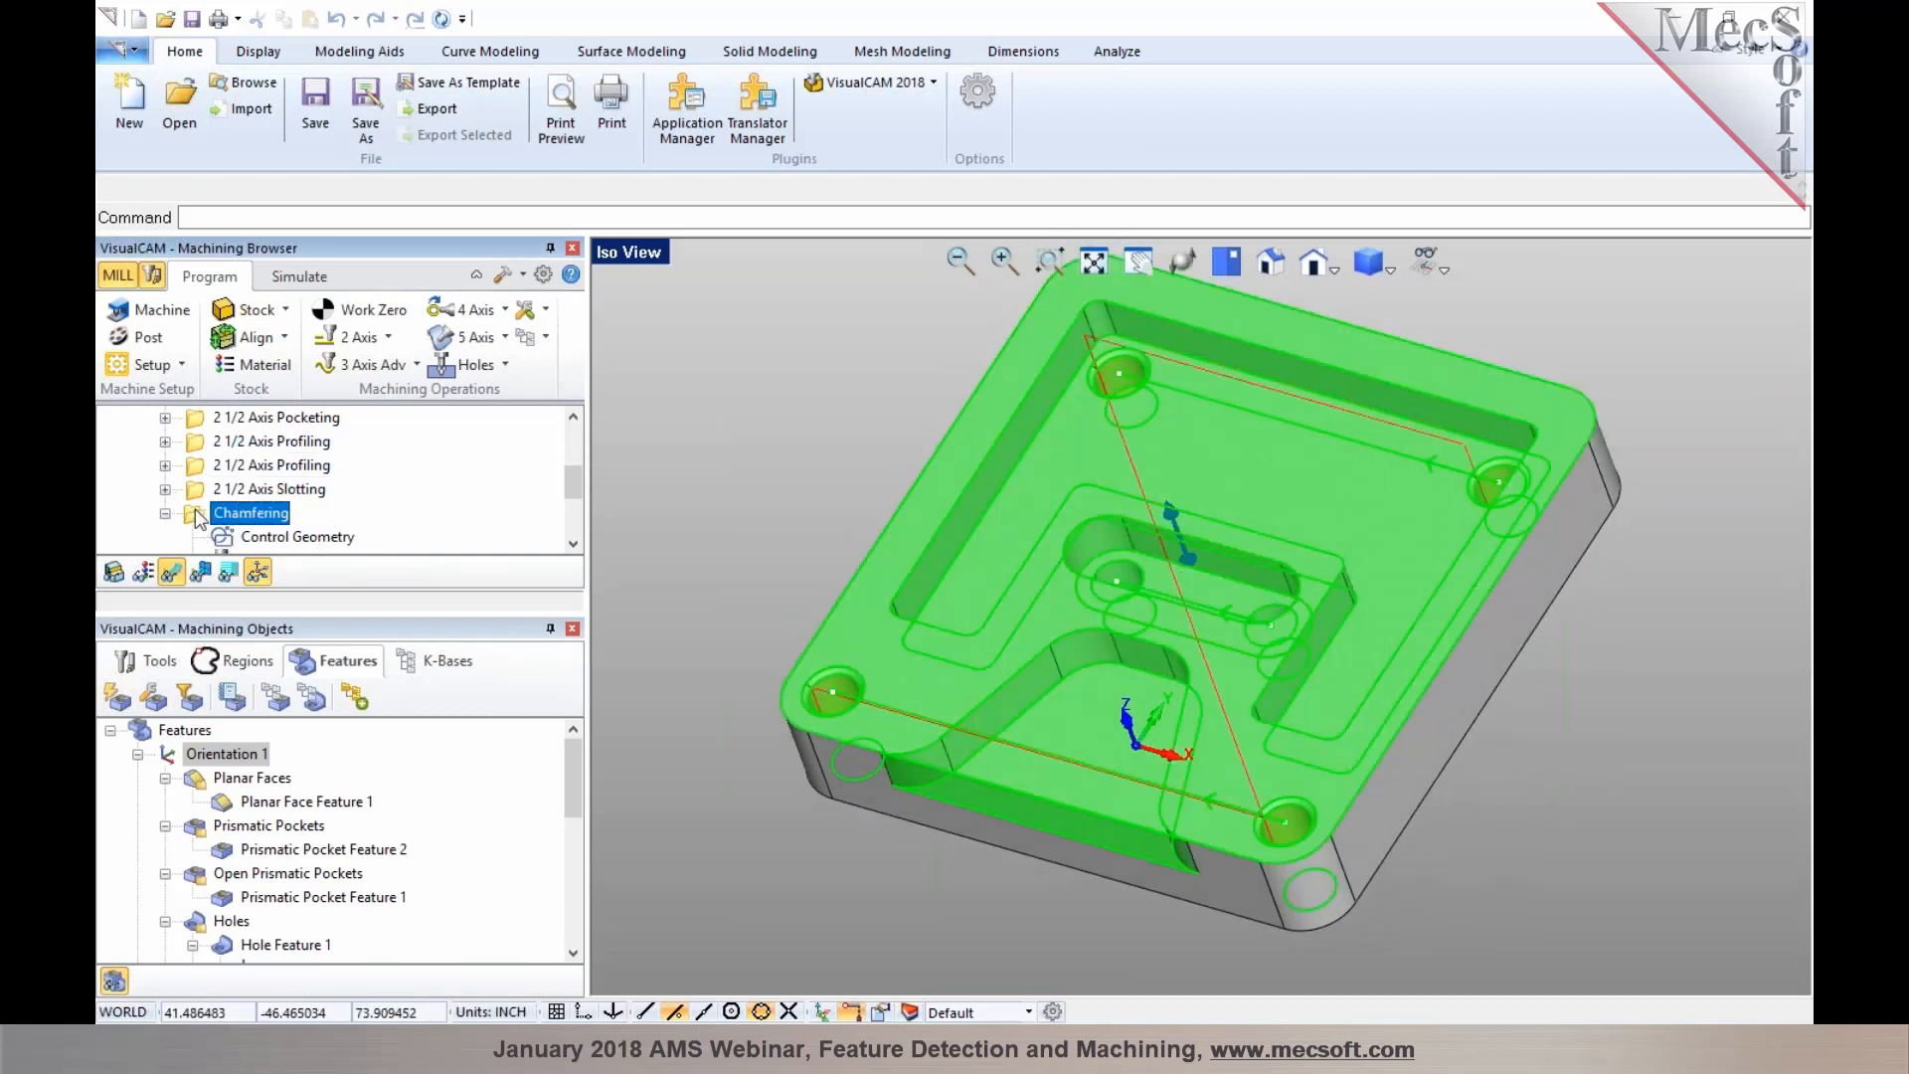
pyautogui.click(166, 513)
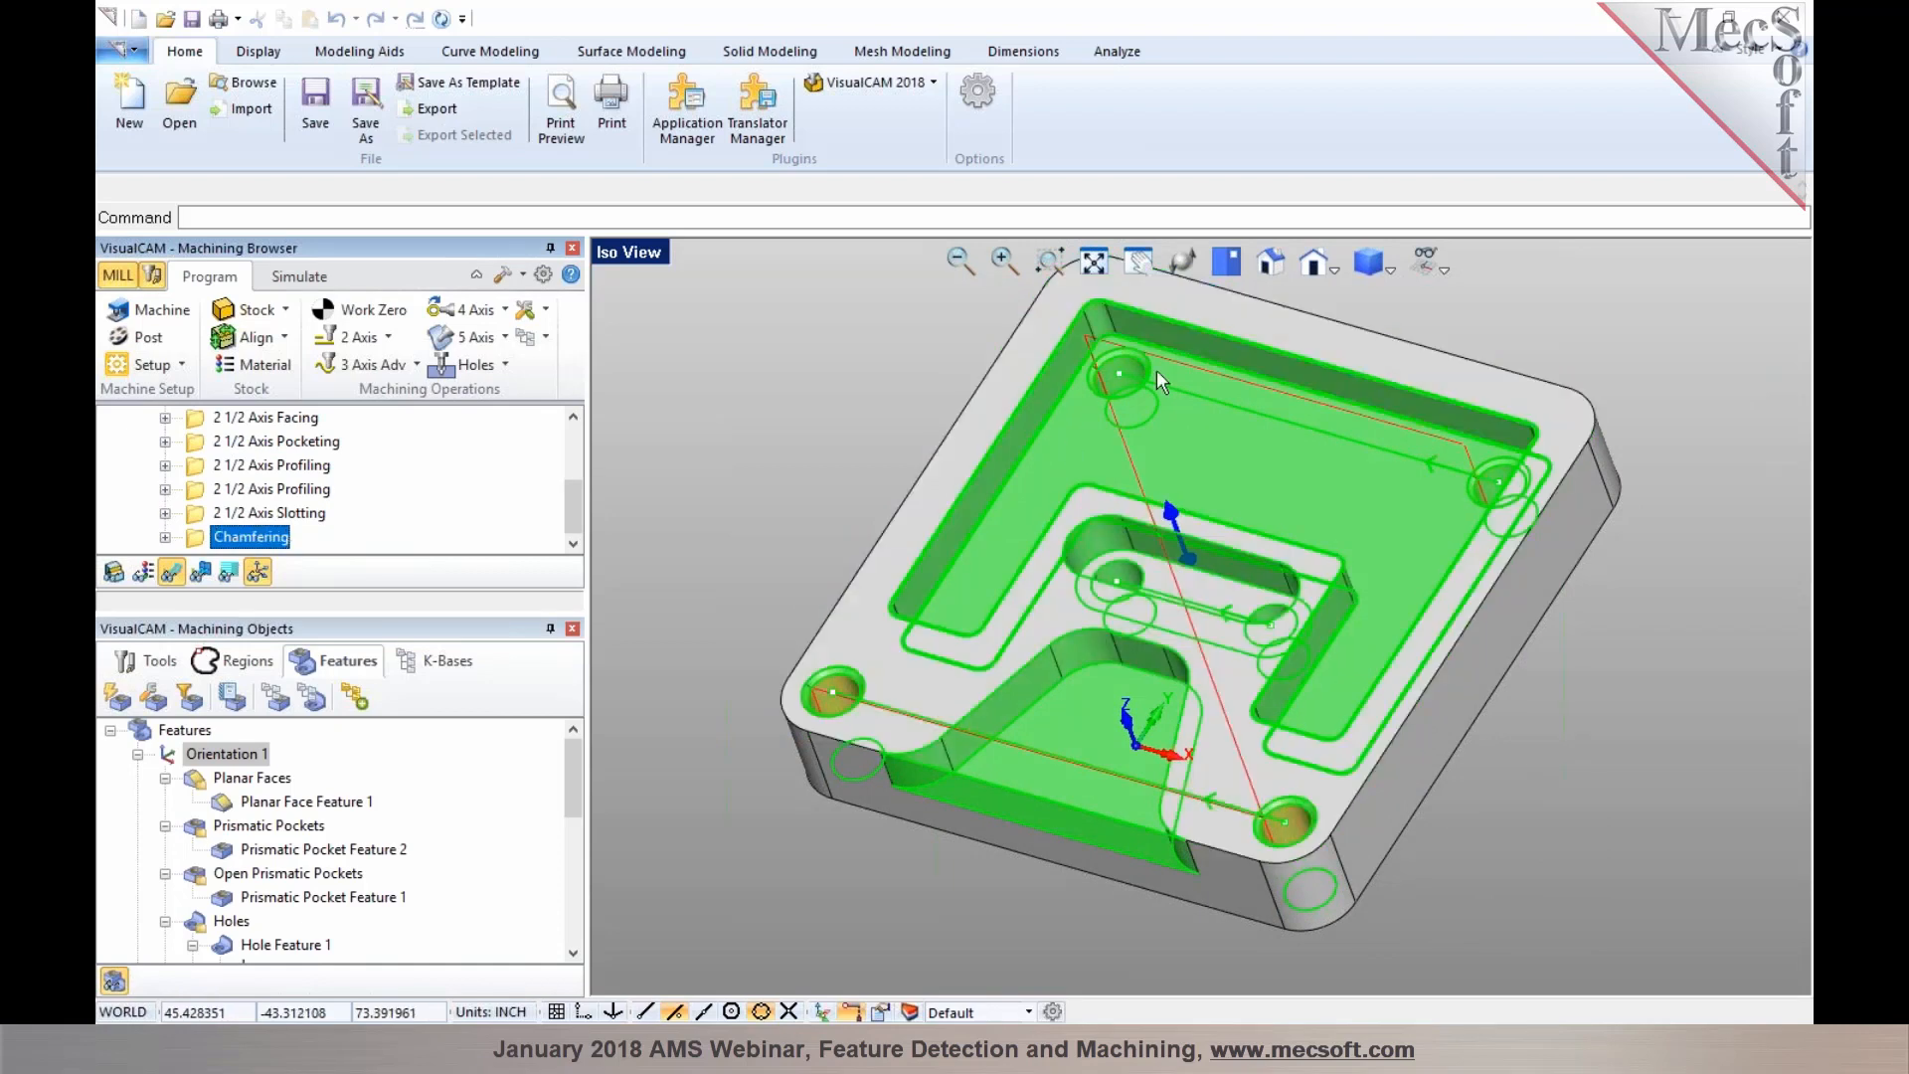
pyautogui.click(1417, 480)
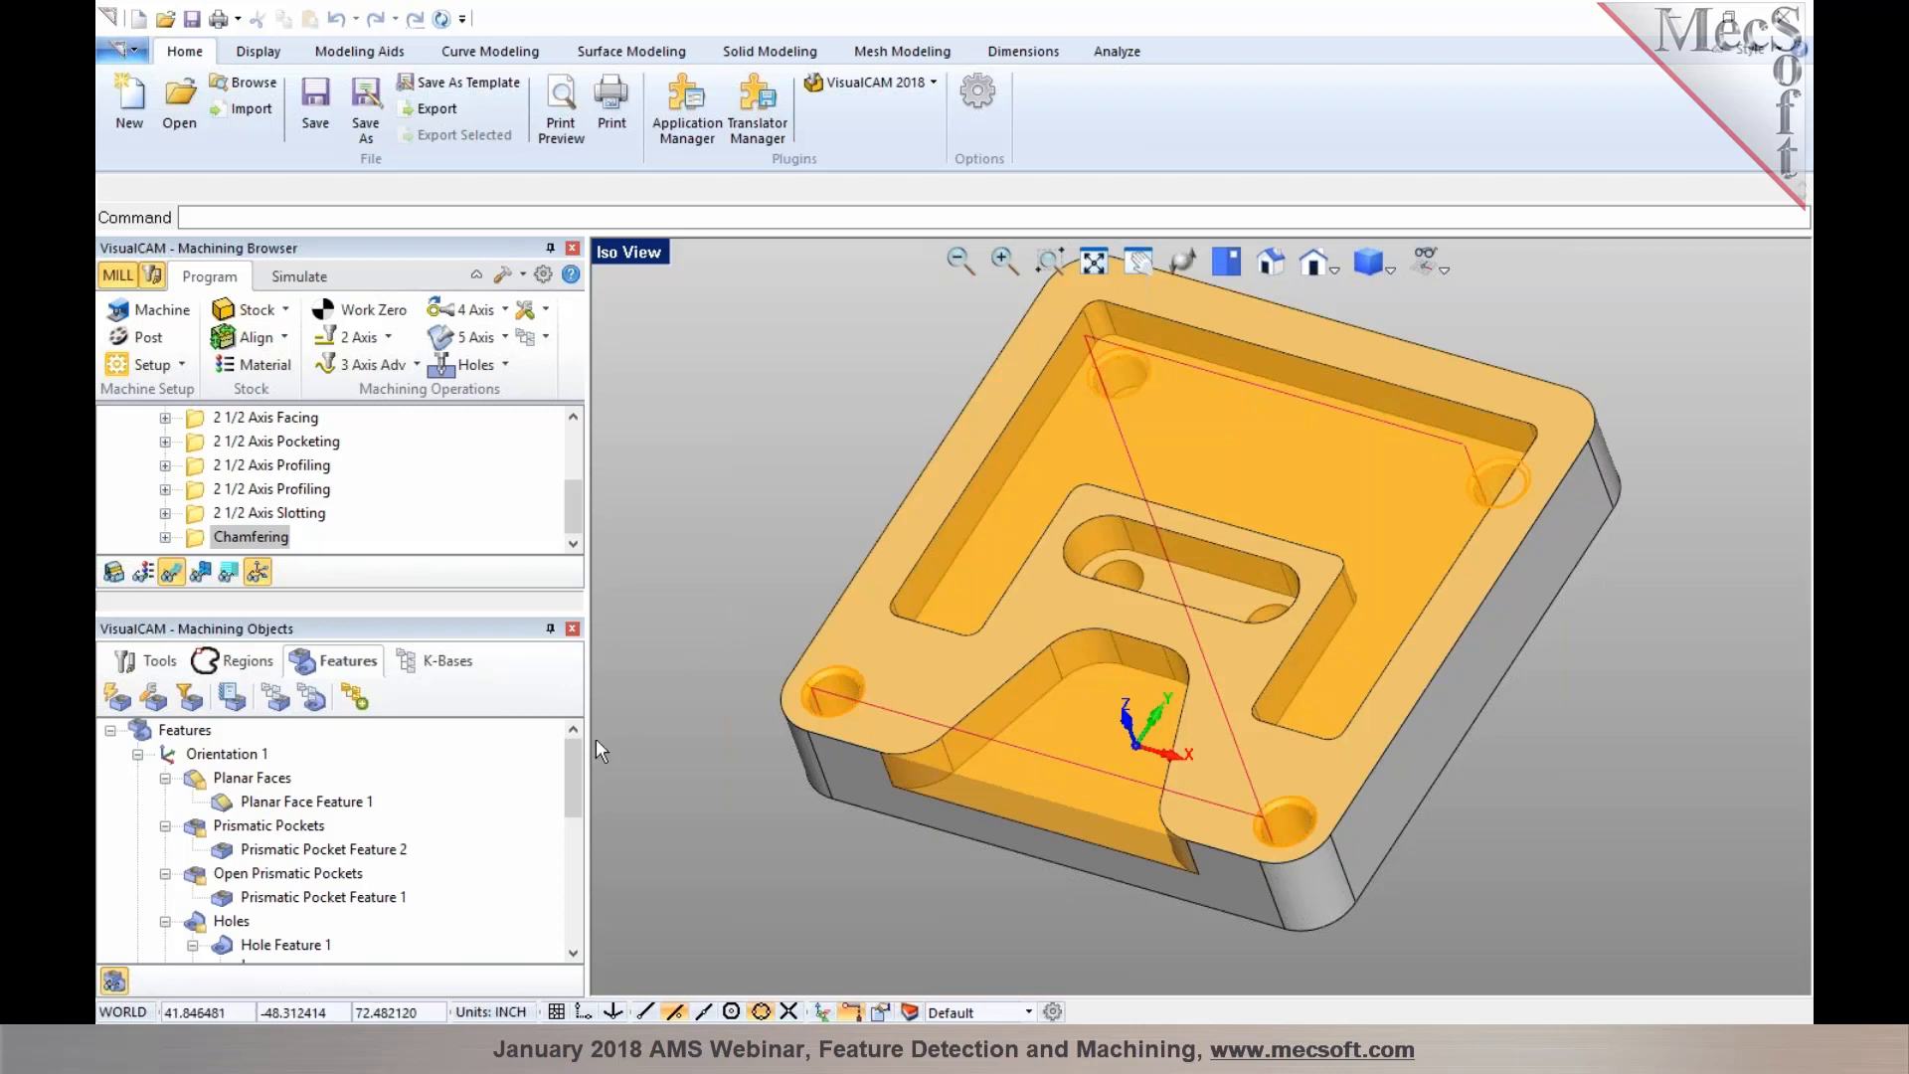
pyautogui.moveTo(1178, 893); pyautogui.dragTo(974, 760, button='middle')
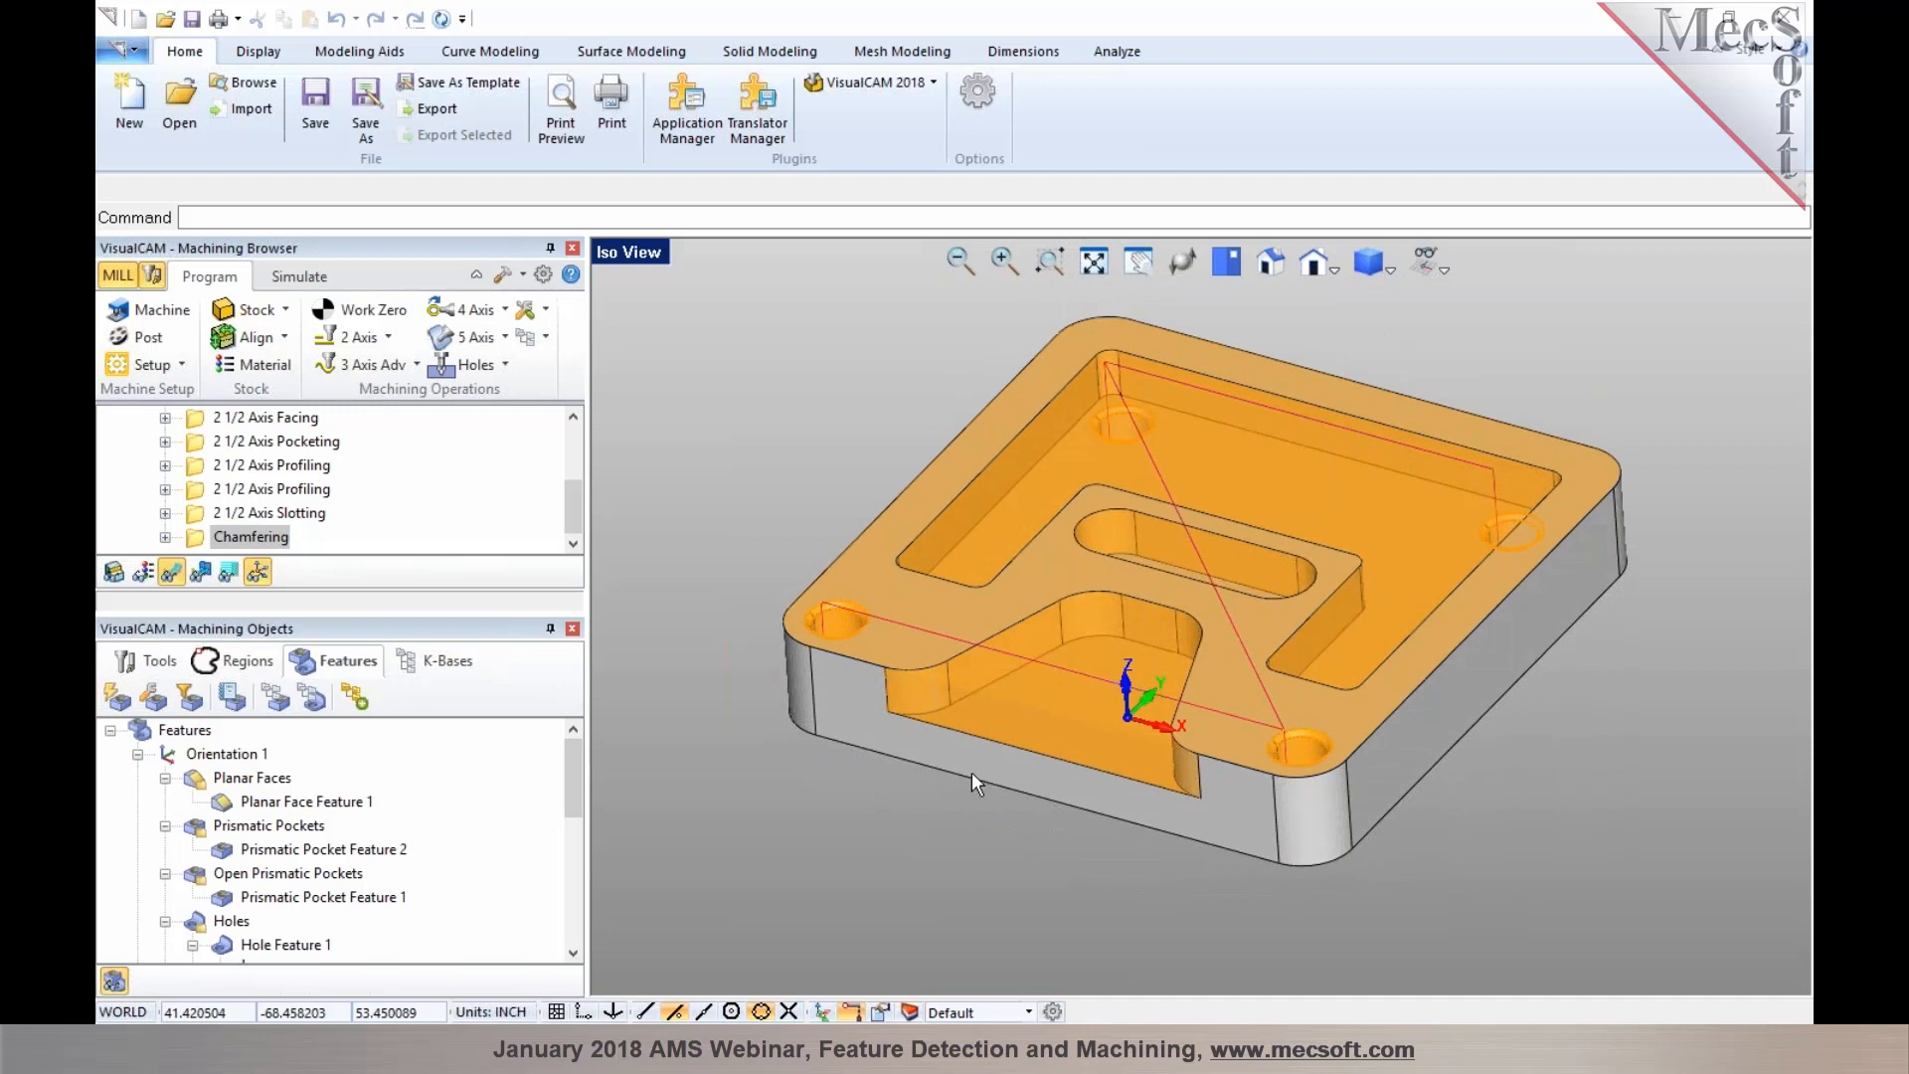
# Create a machining knowledge base for Hole Feature 1 with a Standard Drill operation and save it in the AFM knowledge base
pyautogui.scroll(-1, 307, 802)
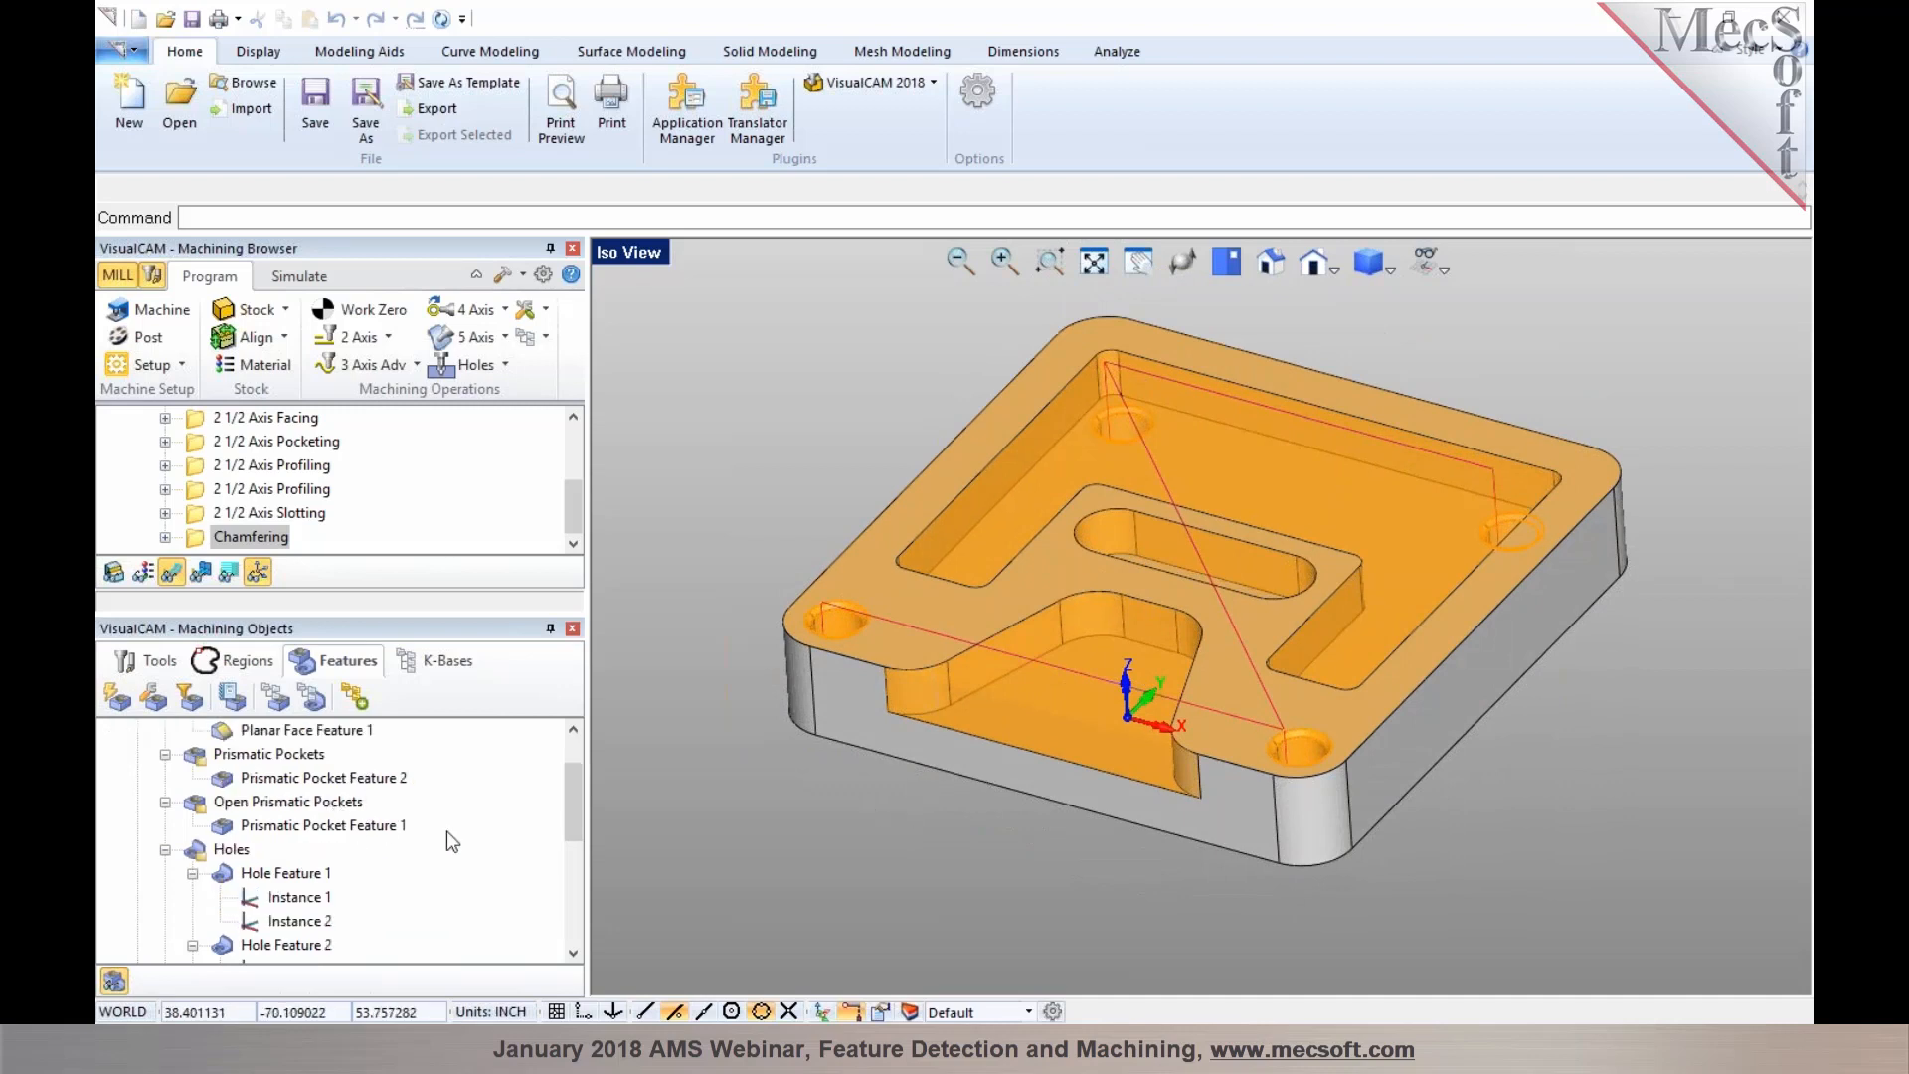
pyautogui.click(225, 875)
pyautogui.click(193, 873)
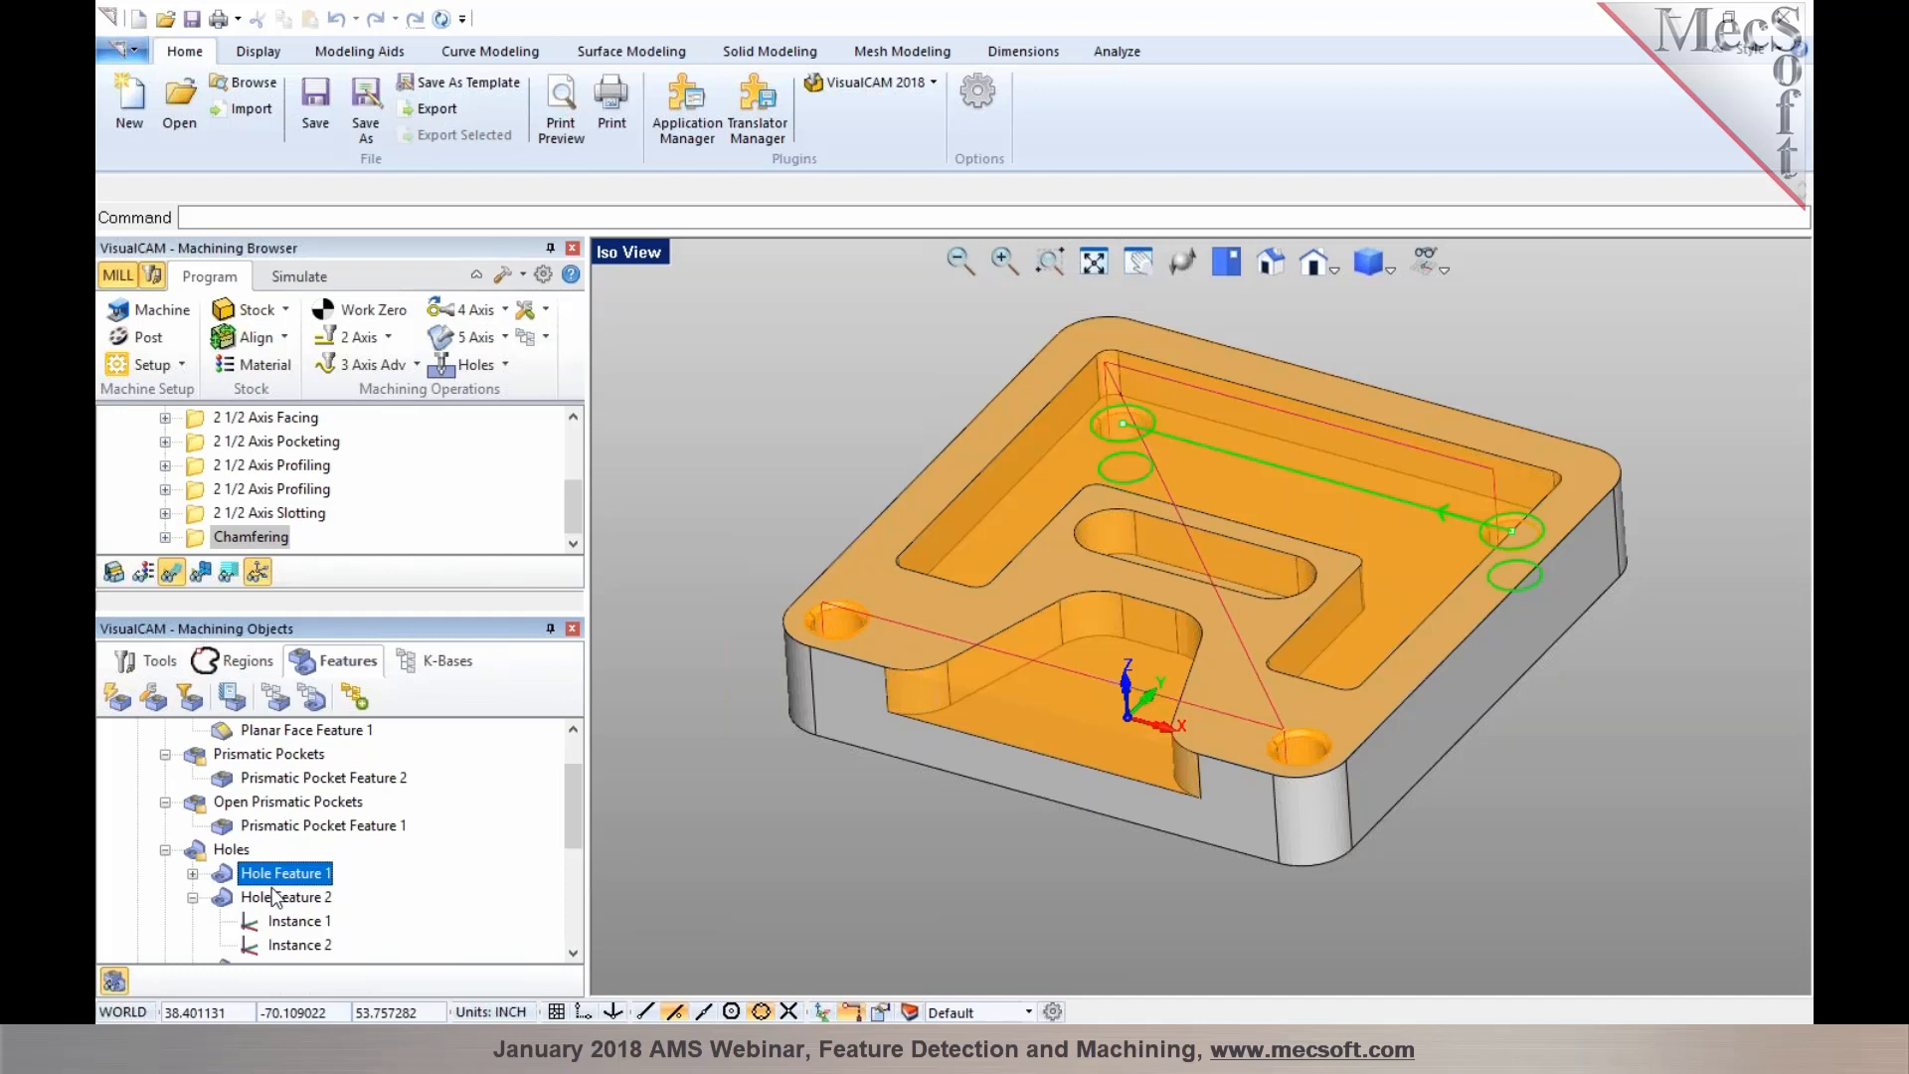
pyautogui.click(313, 699)
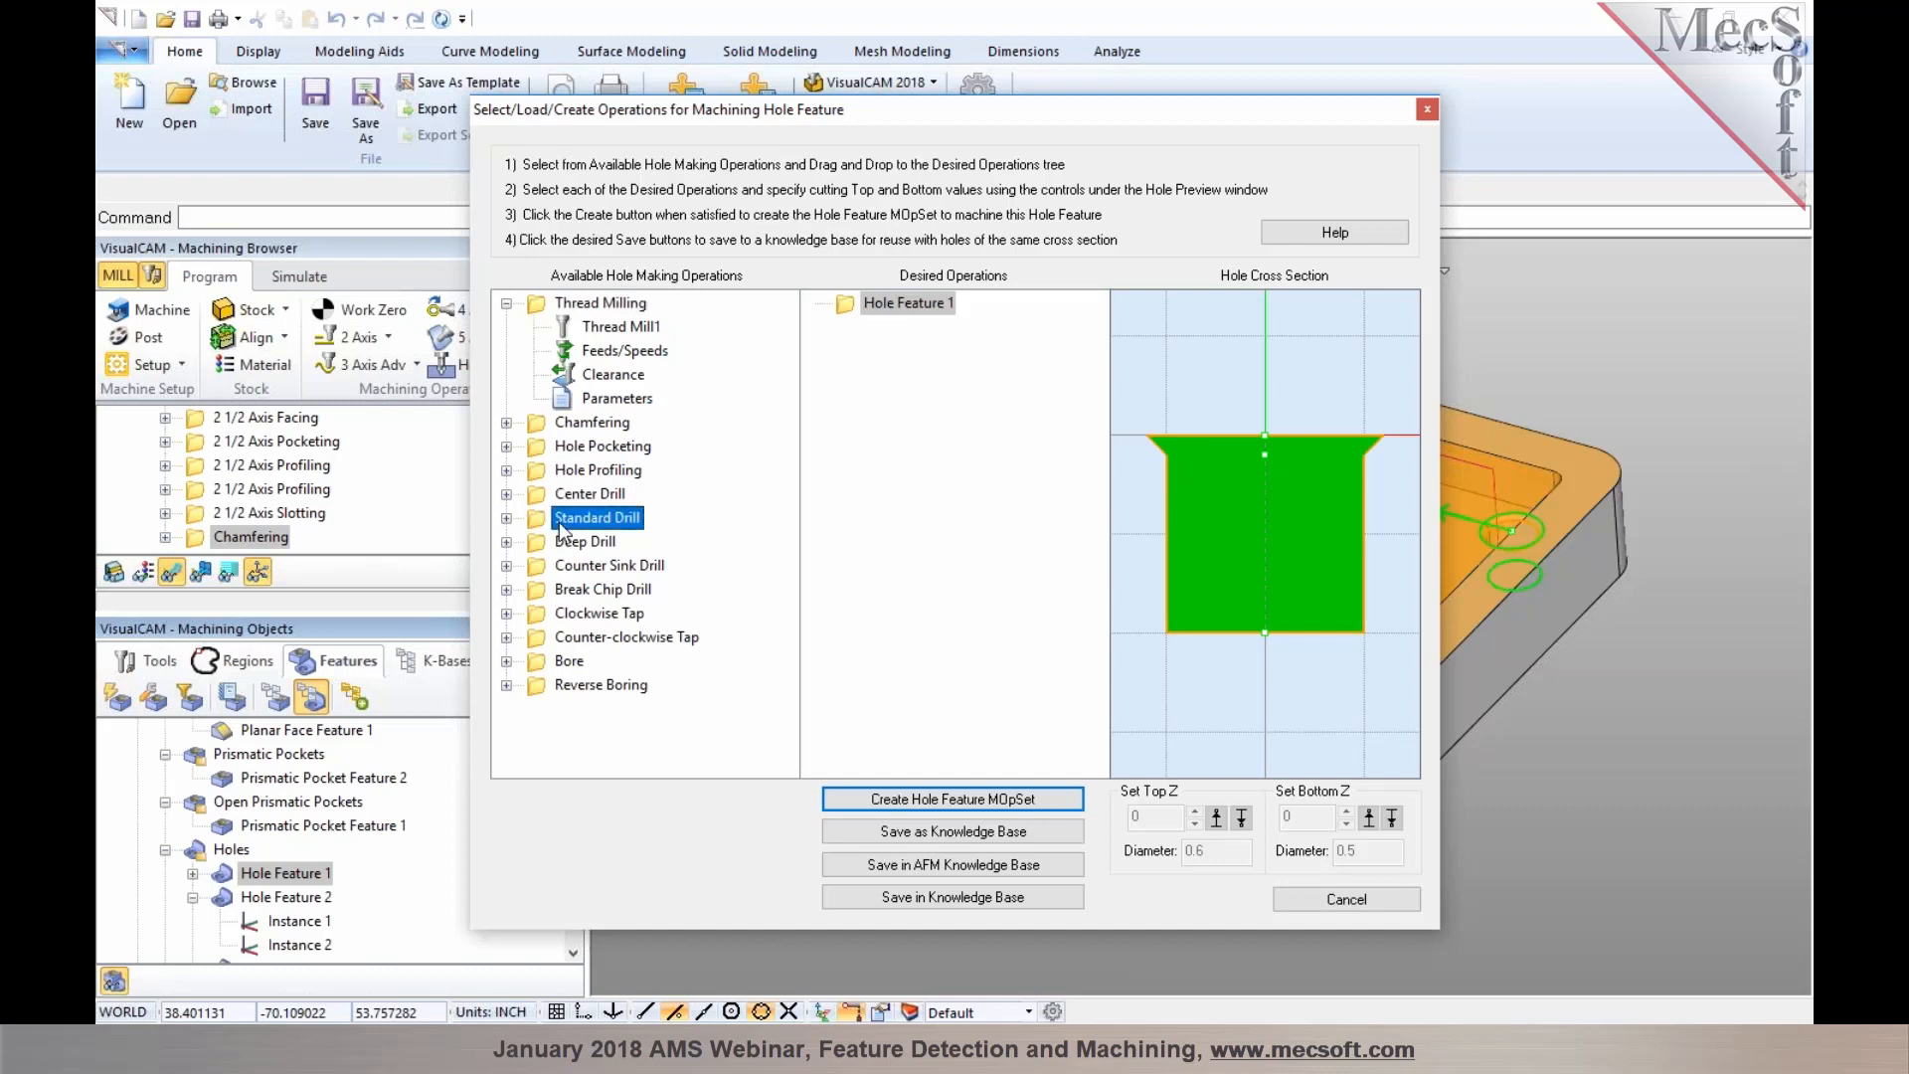
pyautogui.moveTo(540, 527); pyautogui.dragTo(907, 433)
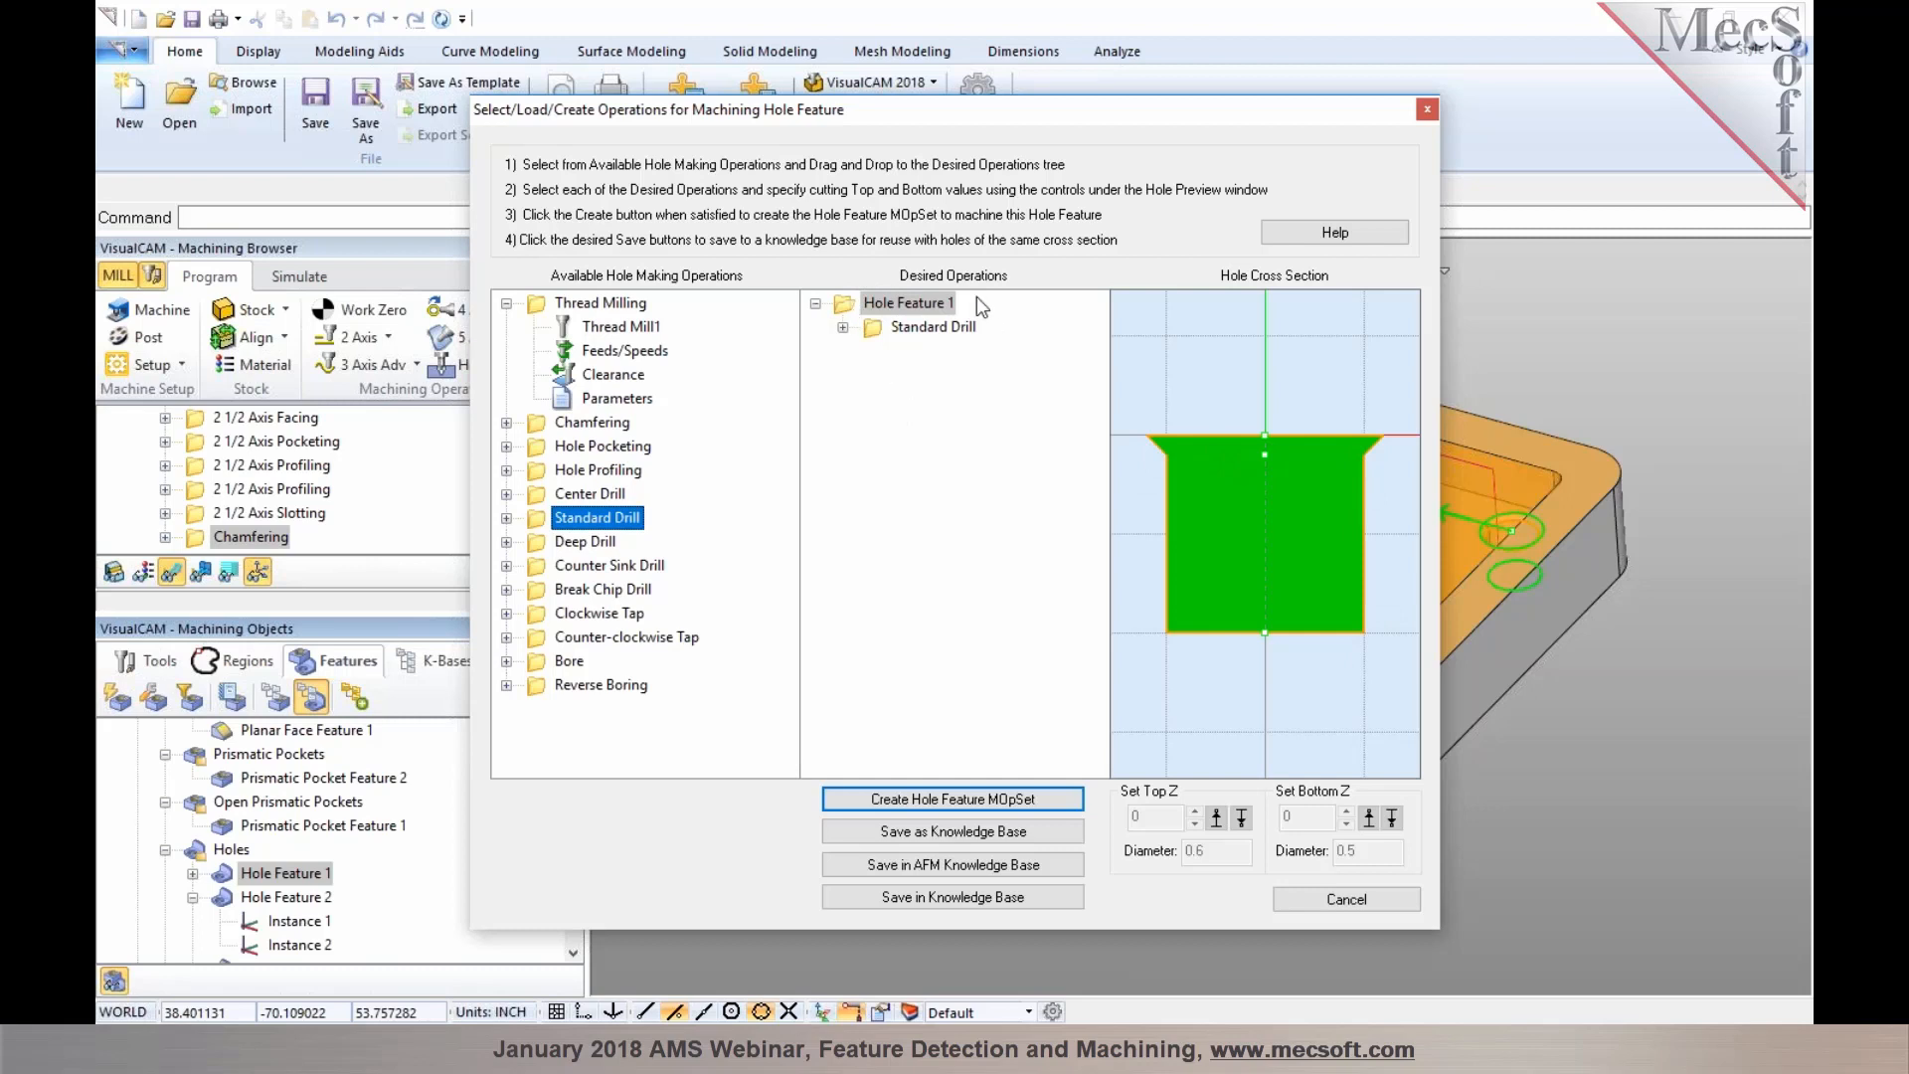
pyautogui.click(907, 865)
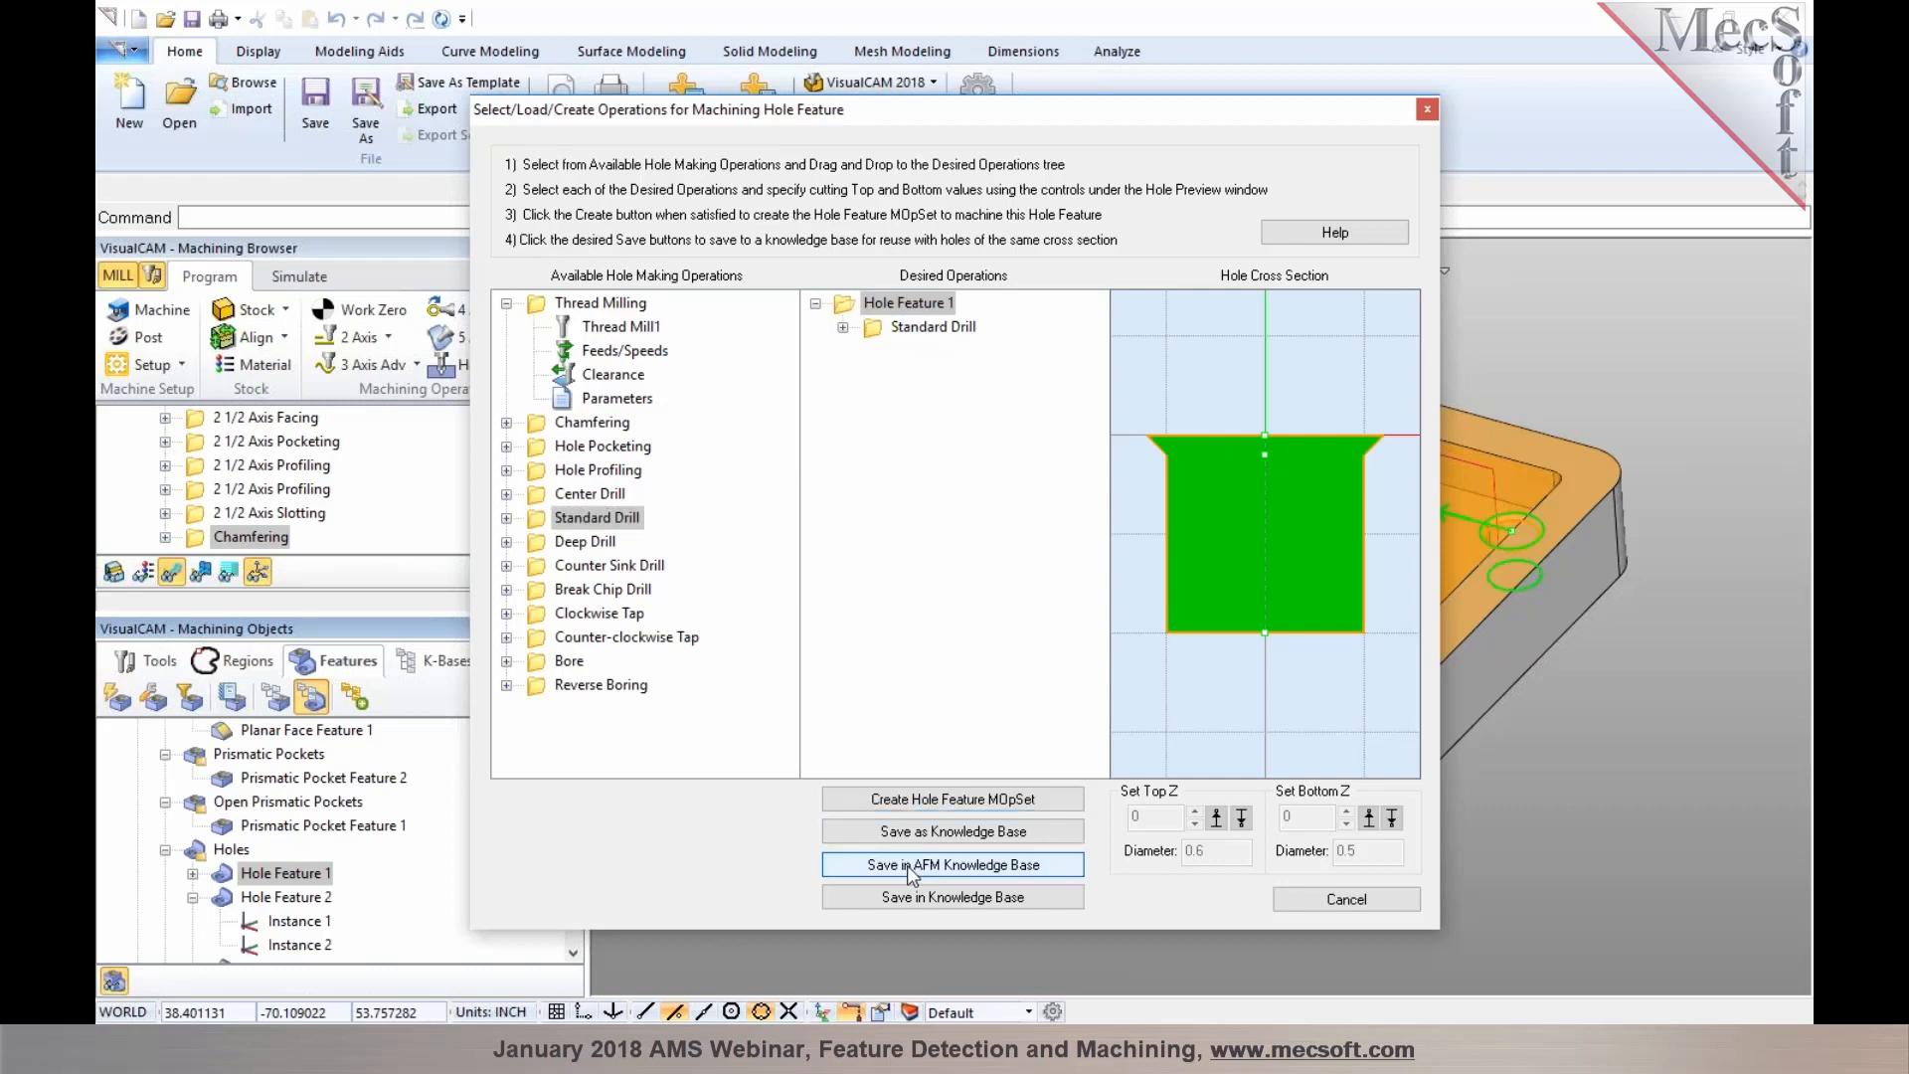
pyautogui.click(1297, 901)
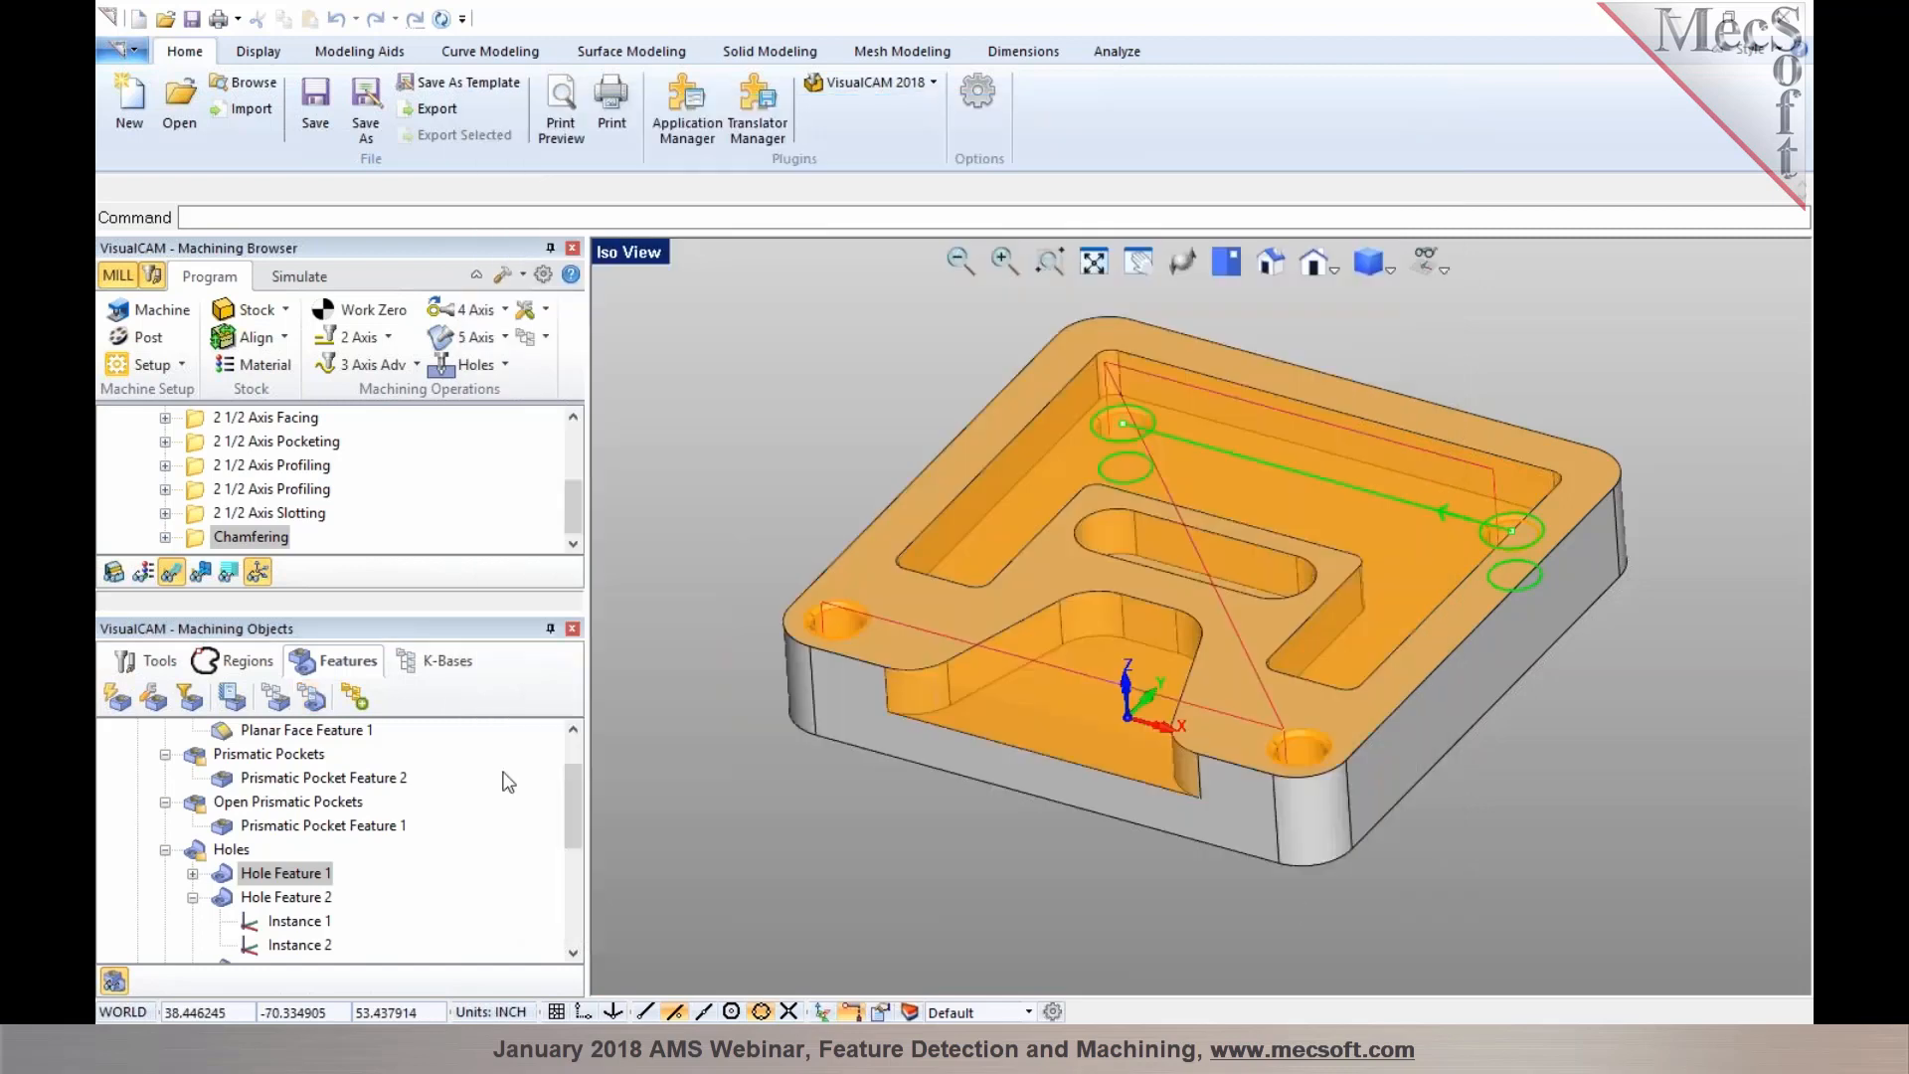
# Load the AFM knowledge base in the feature association dialog and check its hole feature operations
pyautogui.click(276, 699)
pyautogui.click(815, 843)
pyautogui.moveTo(1257, 562); pyautogui.dragTo(1256, 730)
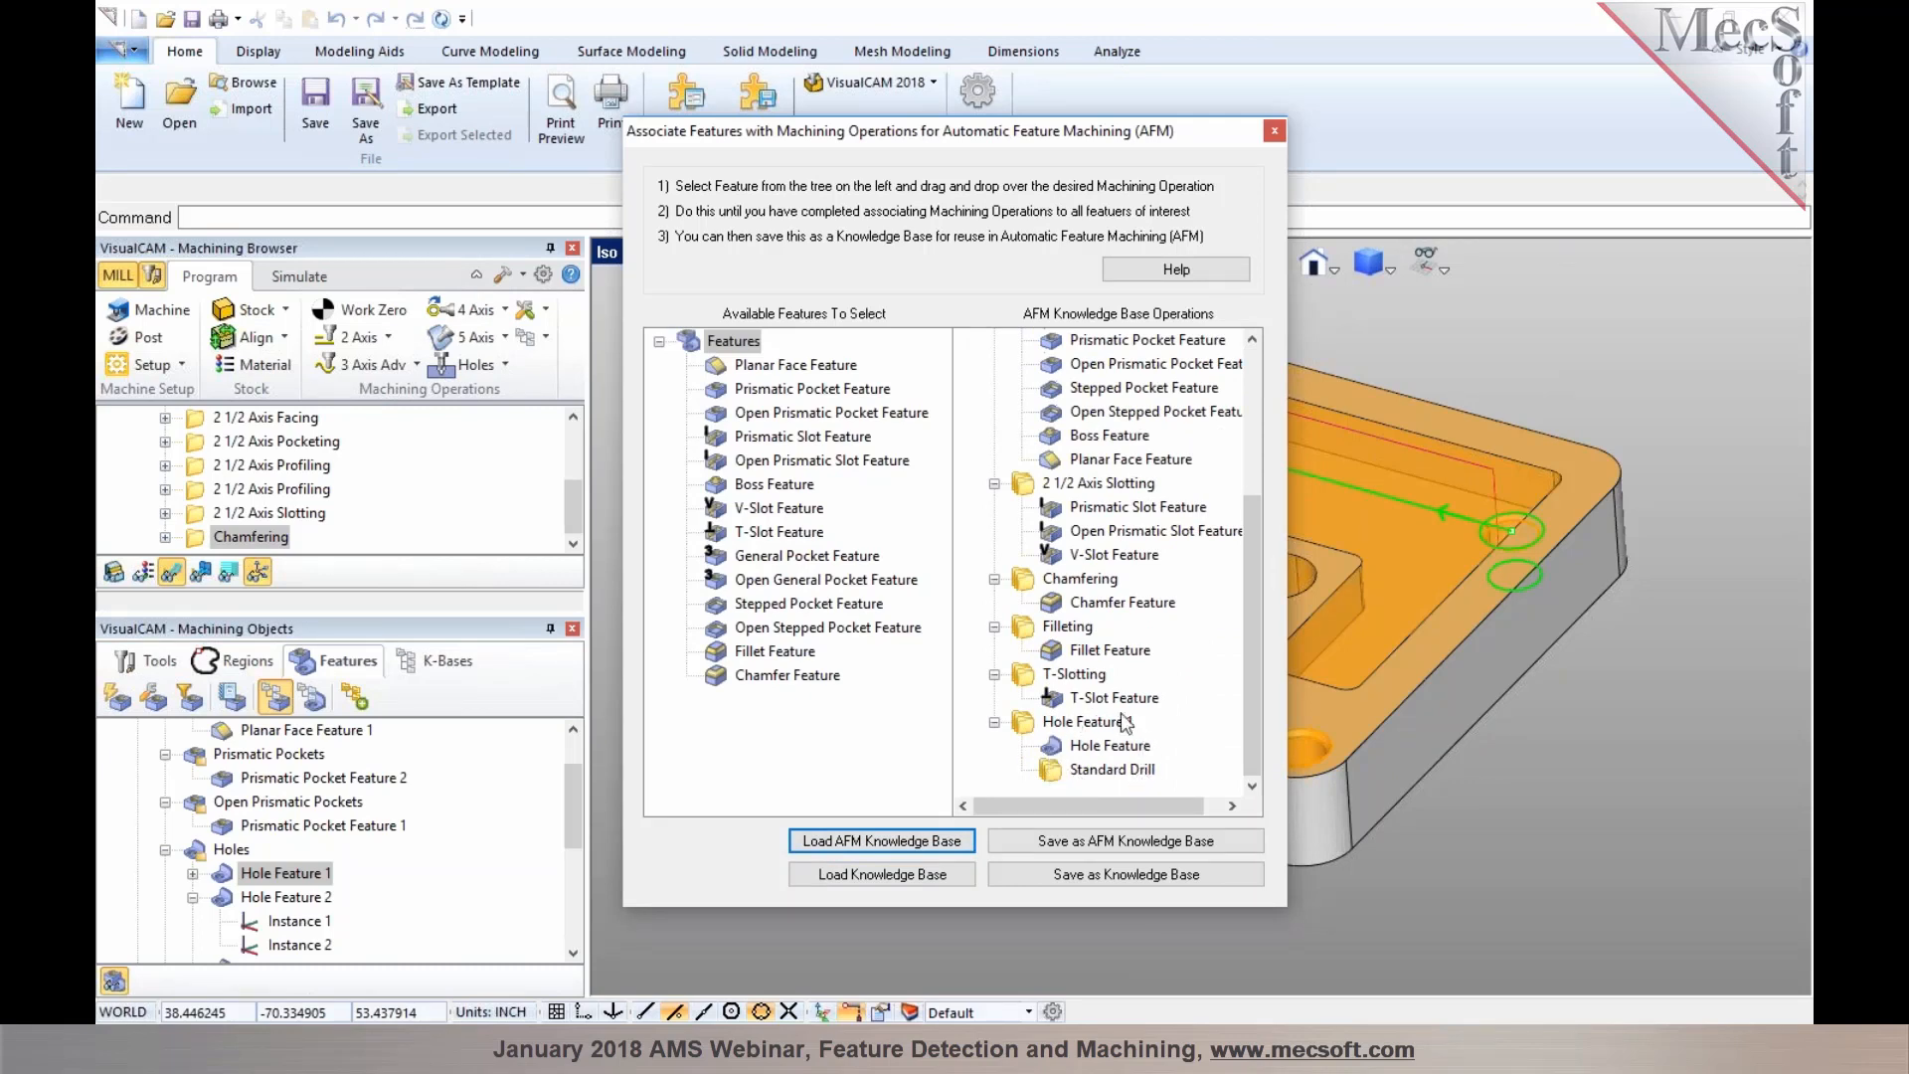
pyautogui.click(1273, 133)
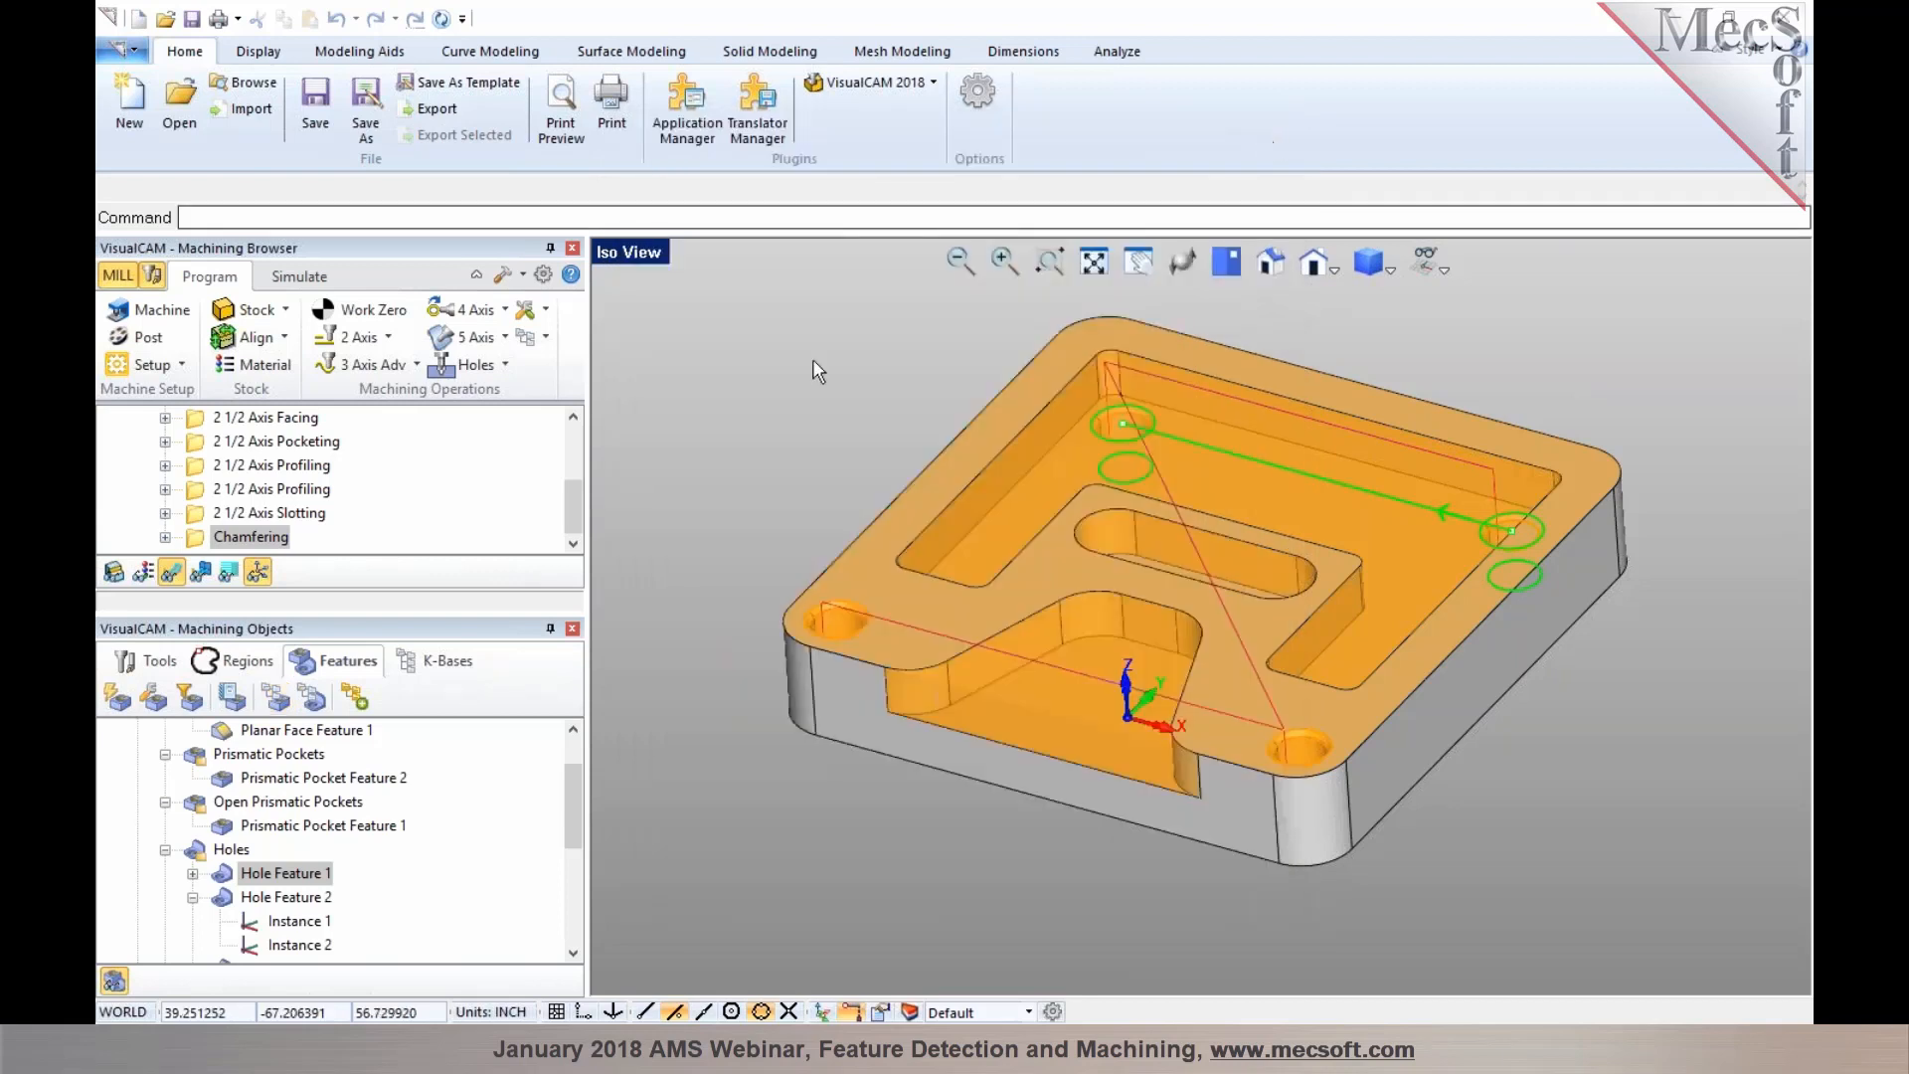
# Create a machining knowledge base for Hole Feature 2 with a Standard Drill operation and save it in the AFM knowledge base
pyautogui.click(275, 899)
pyautogui.click(193, 897)
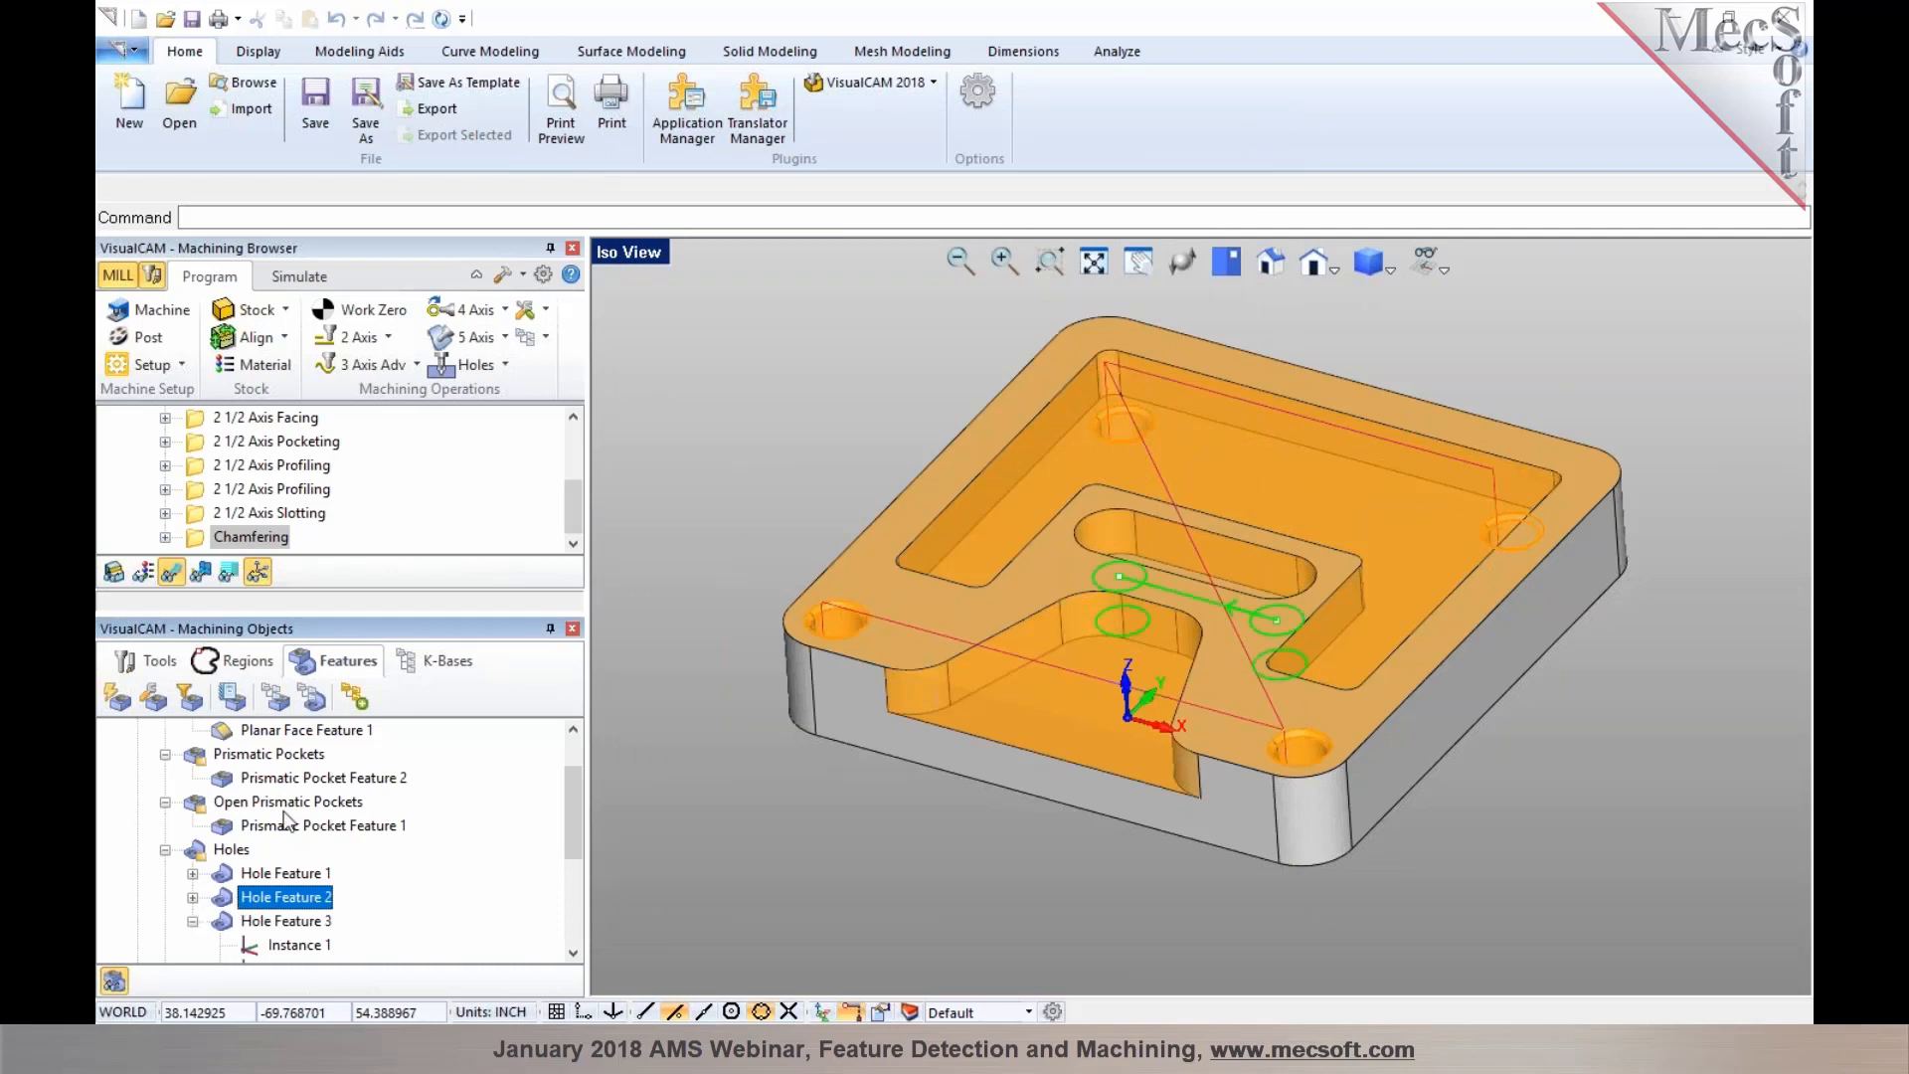
pyautogui.click(311, 701)
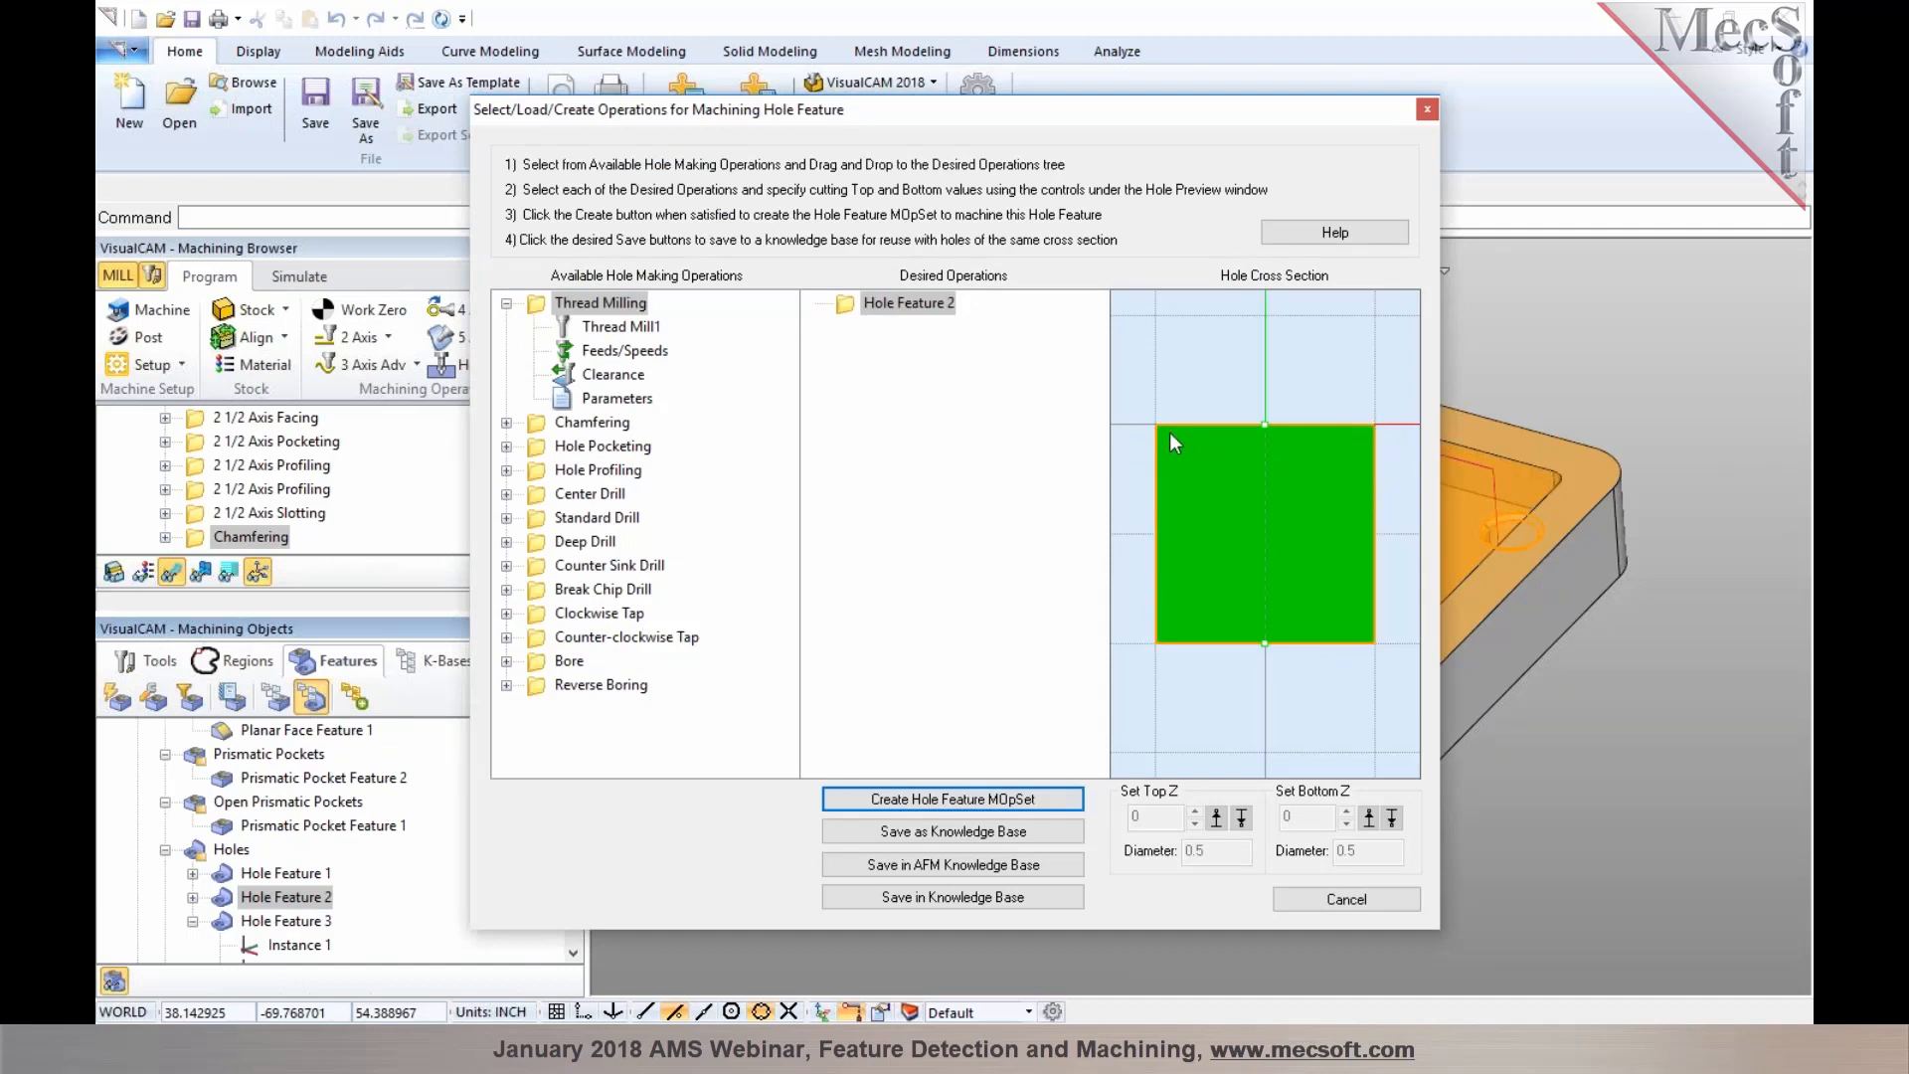
pyautogui.click(545, 520)
pyautogui.moveTo(542, 522); pyautogui.dragTo(907, 308)
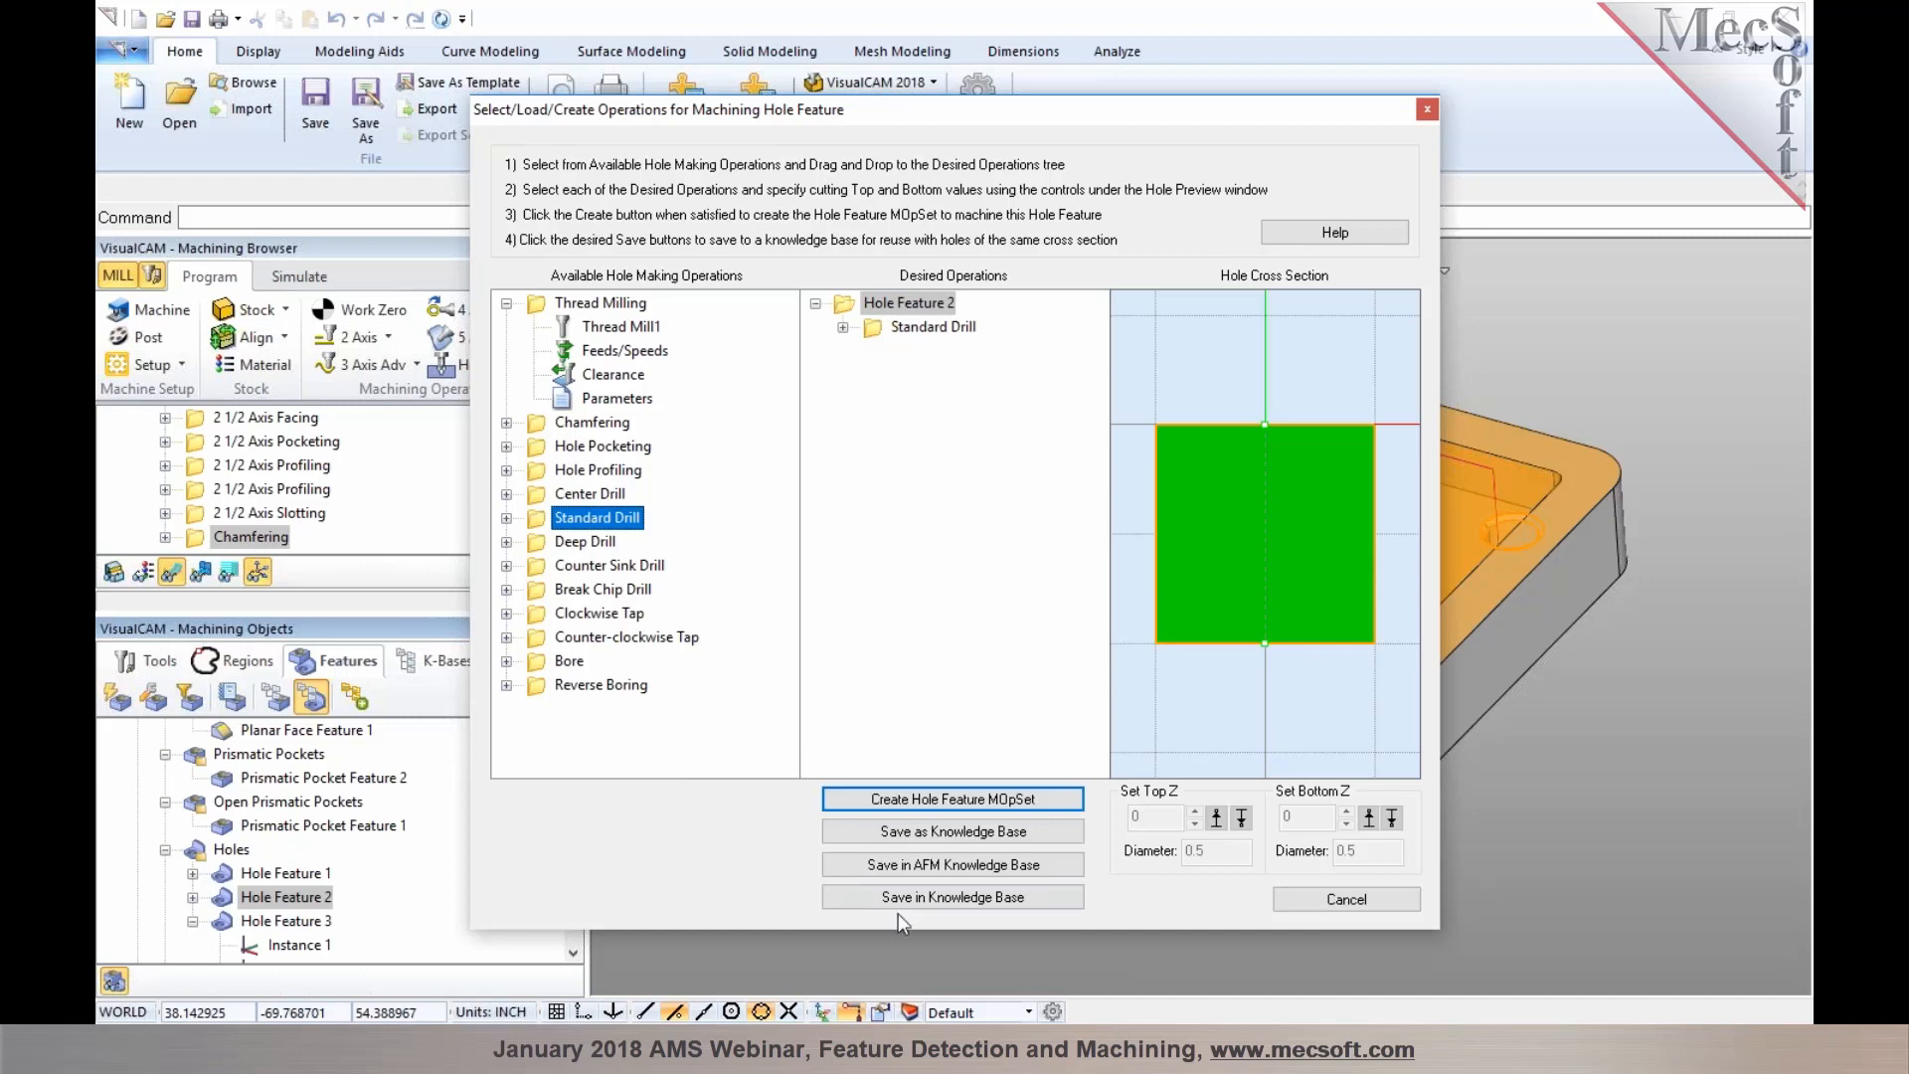
pyautogui.click(904, 861)
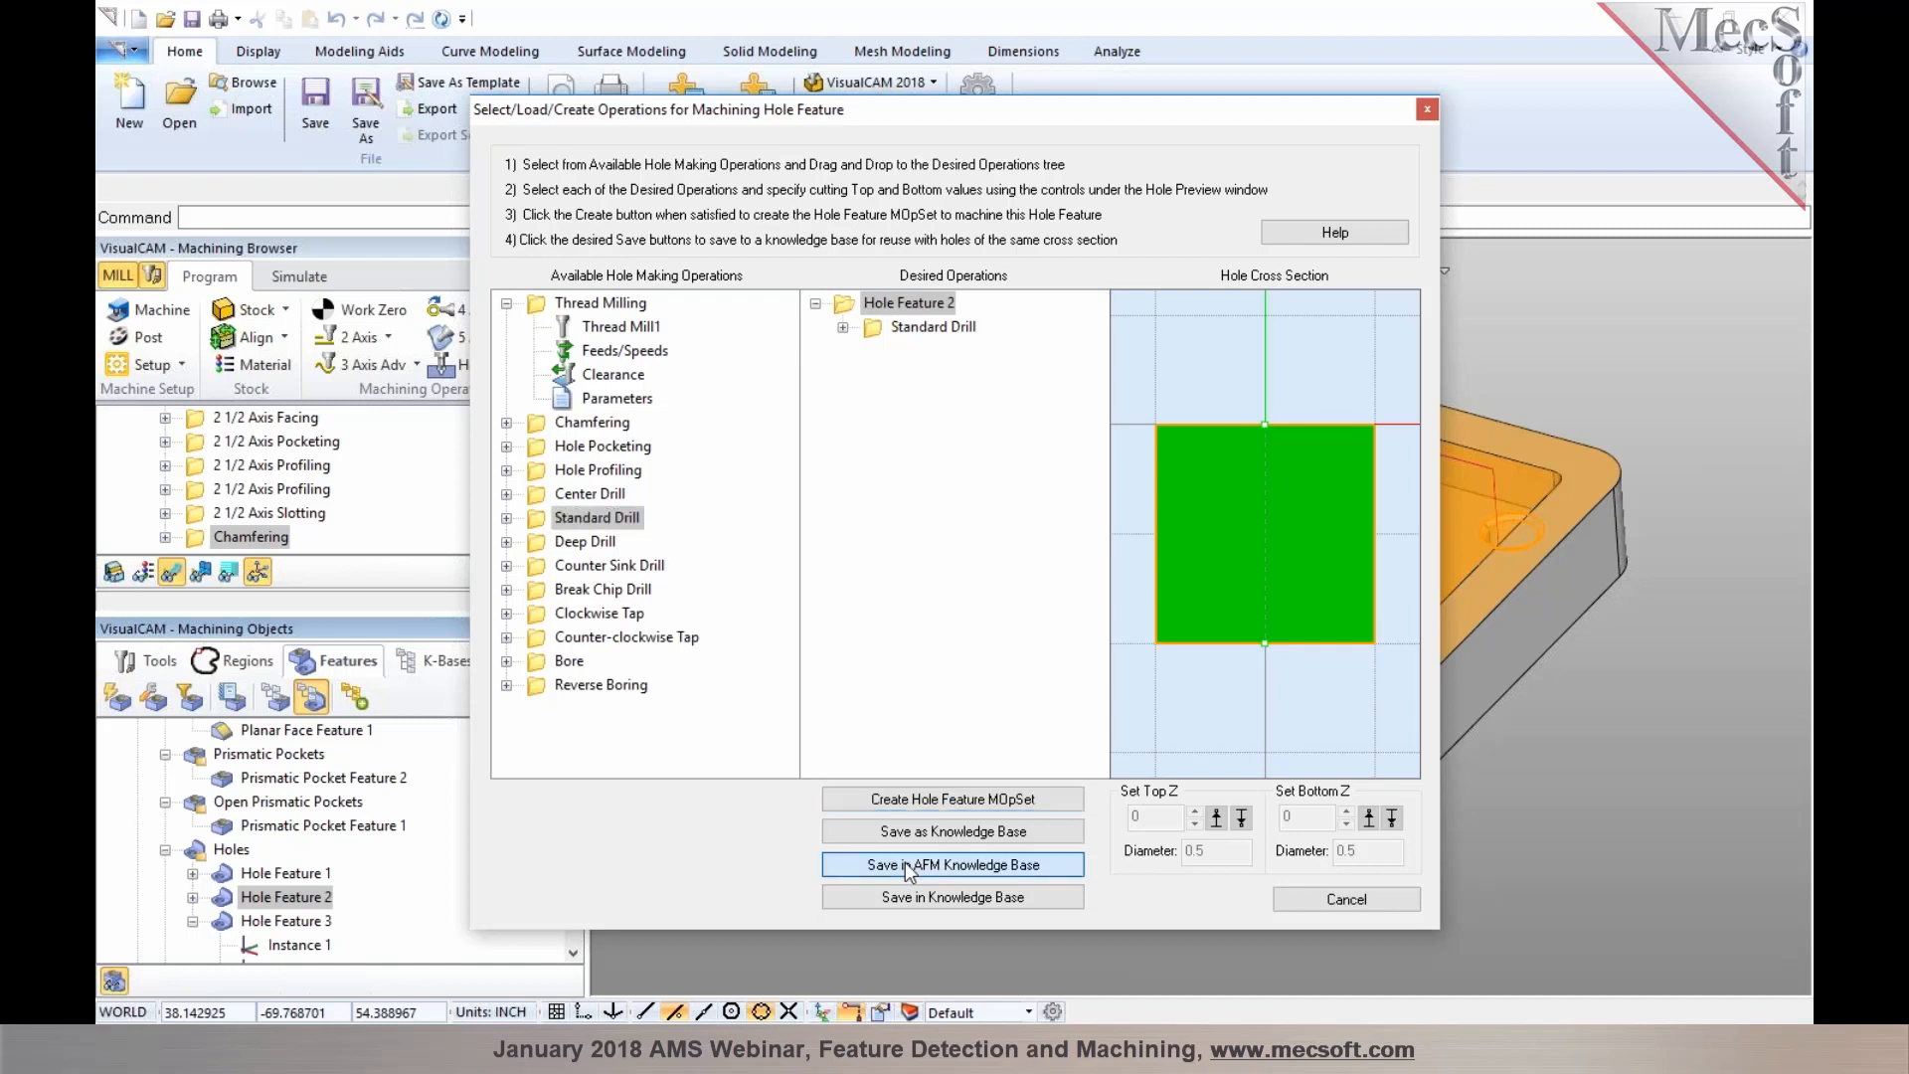
pyautogui.click(1426, 110)
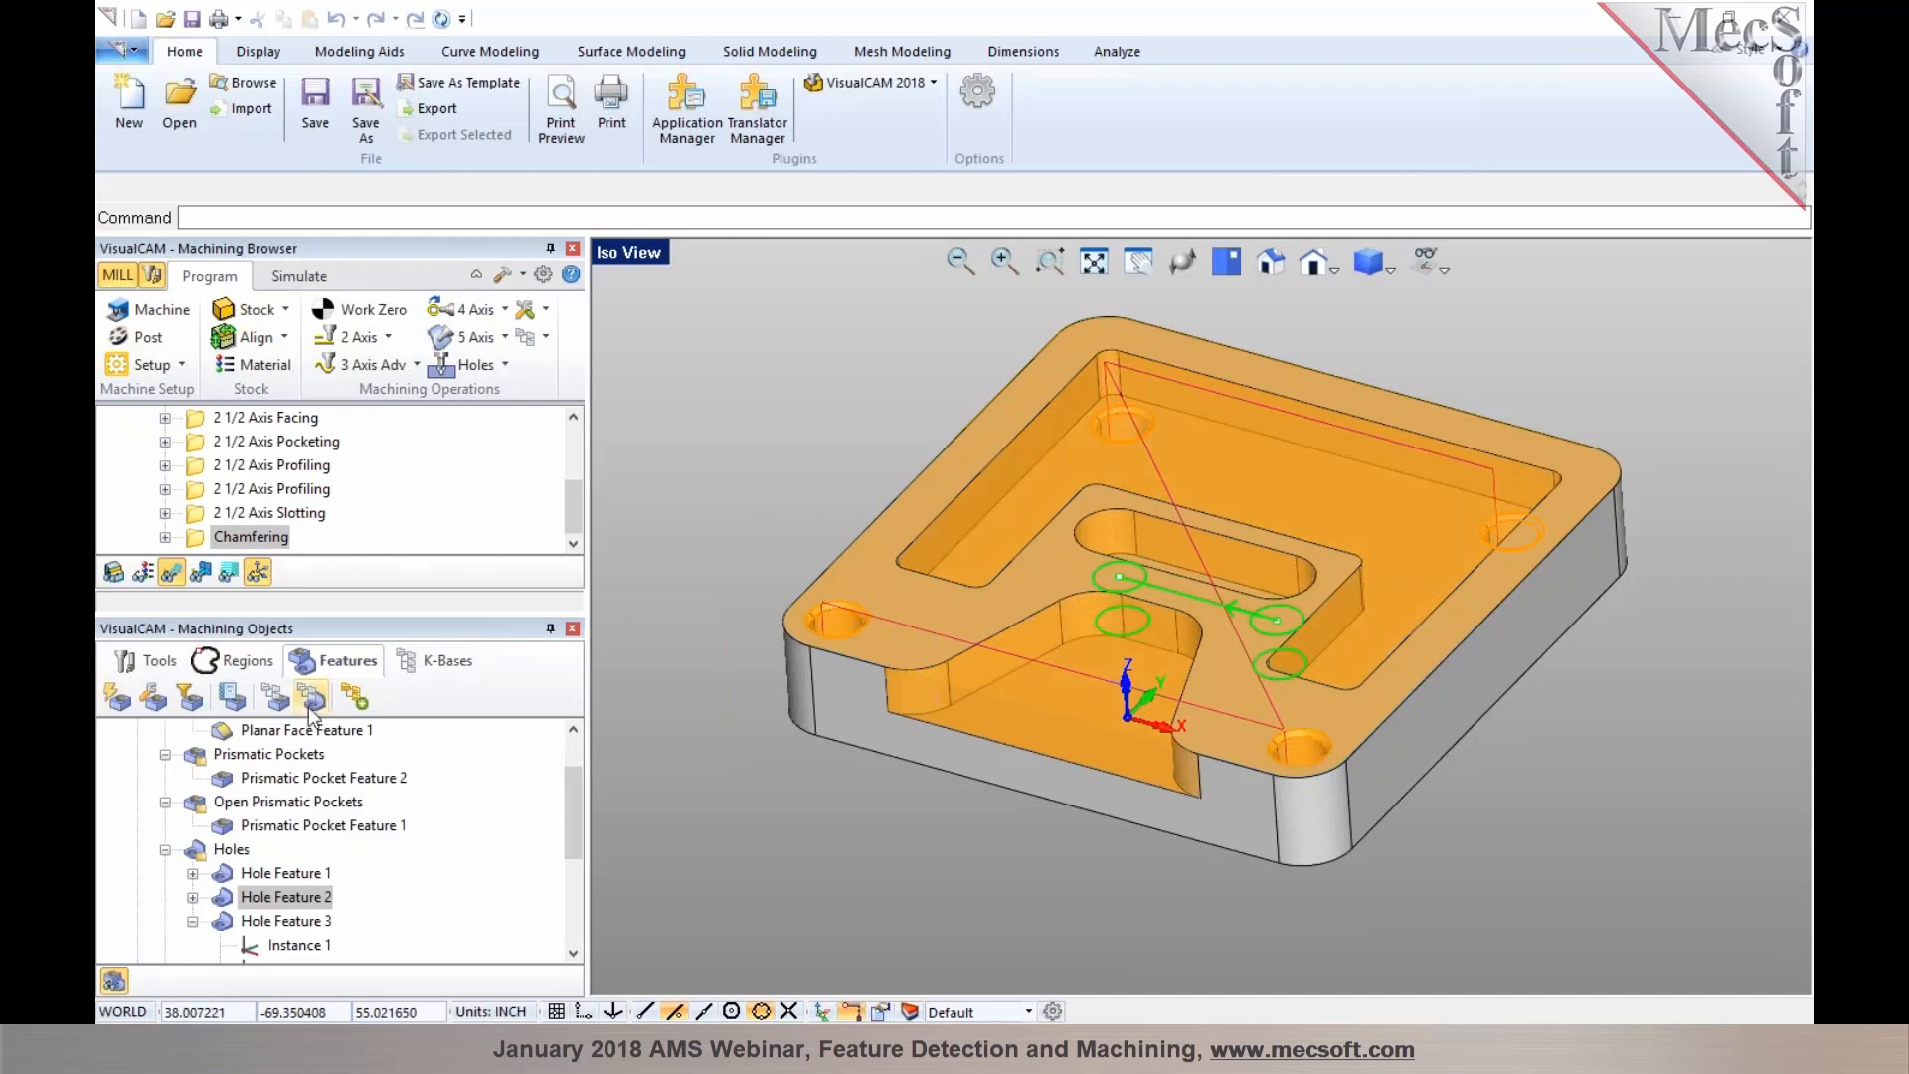
# Load the AFM knowledge base again and check the operations listed for both hole features
pyautogui.click(276, 698)
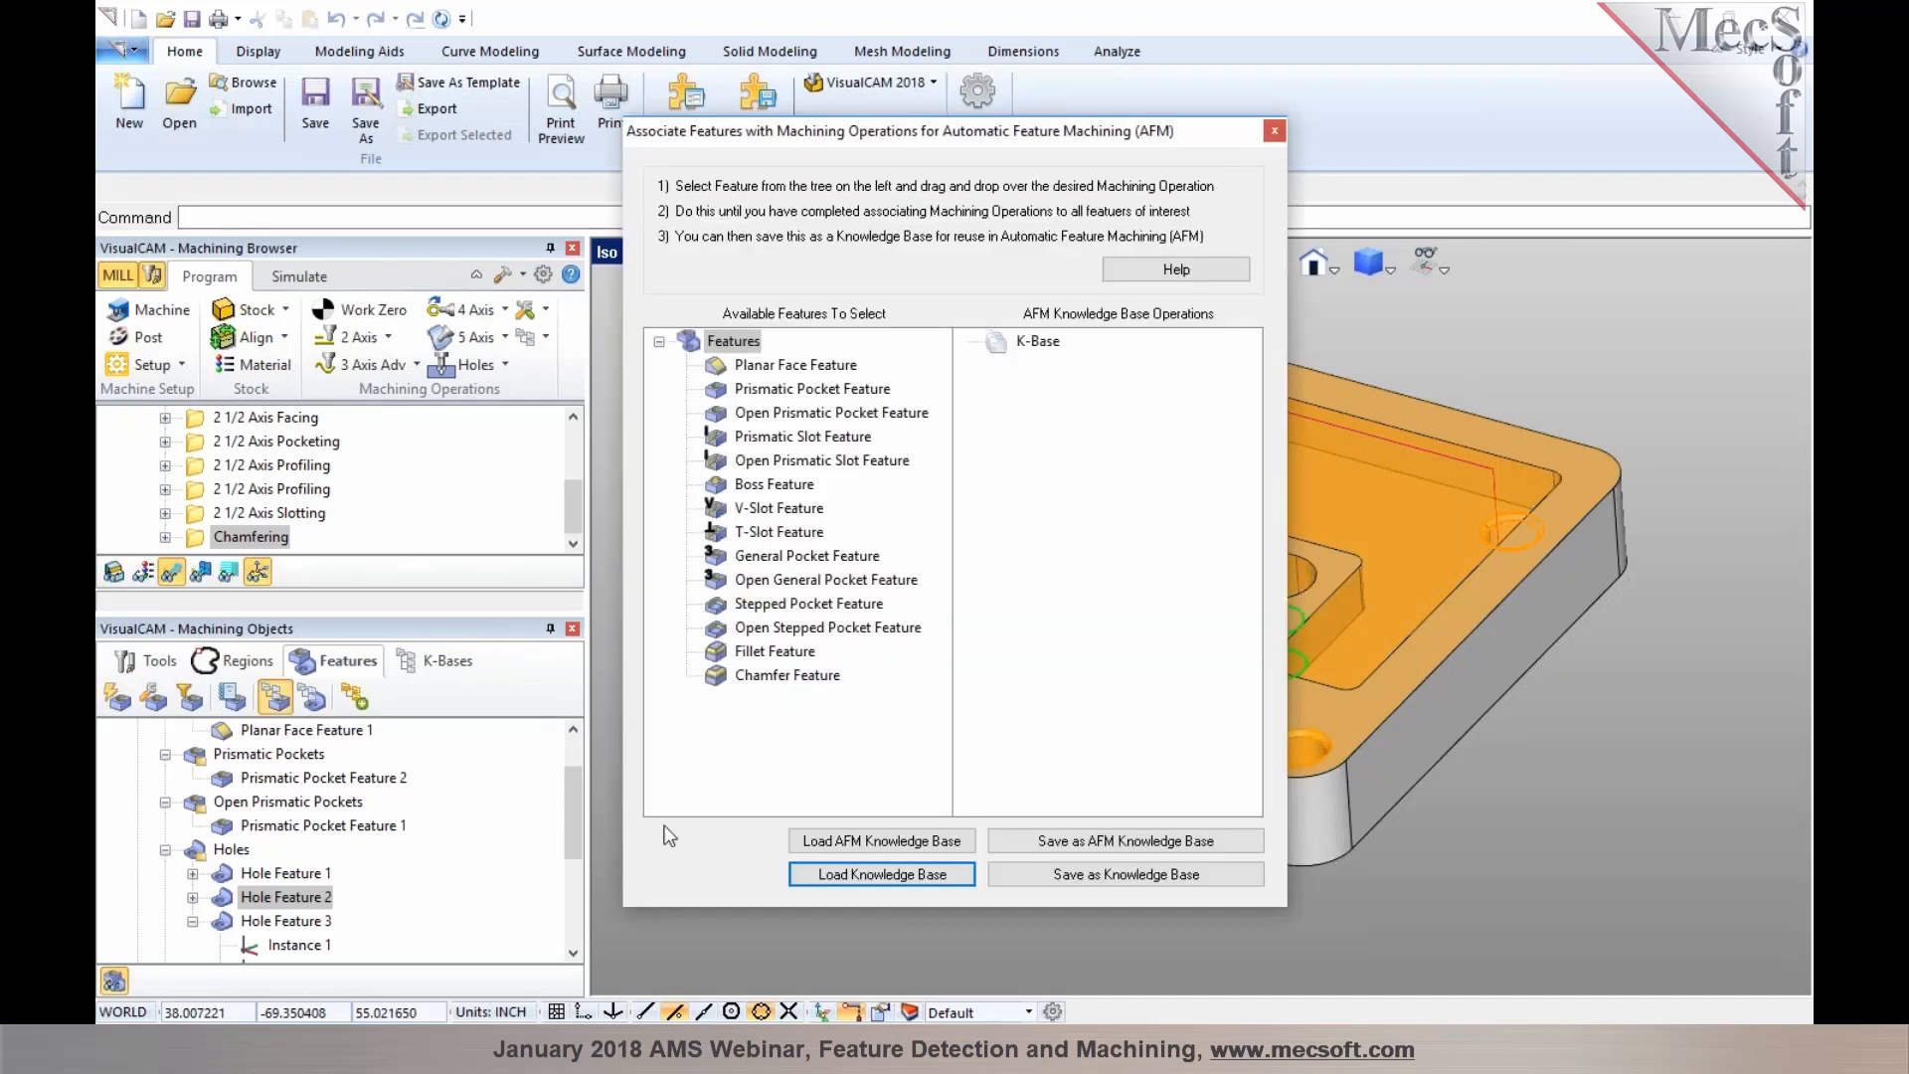
pyautogui.click(845, 845)
pyautogui.moveTo(1237, 515); pyautogui.dragTo(1238, 713)
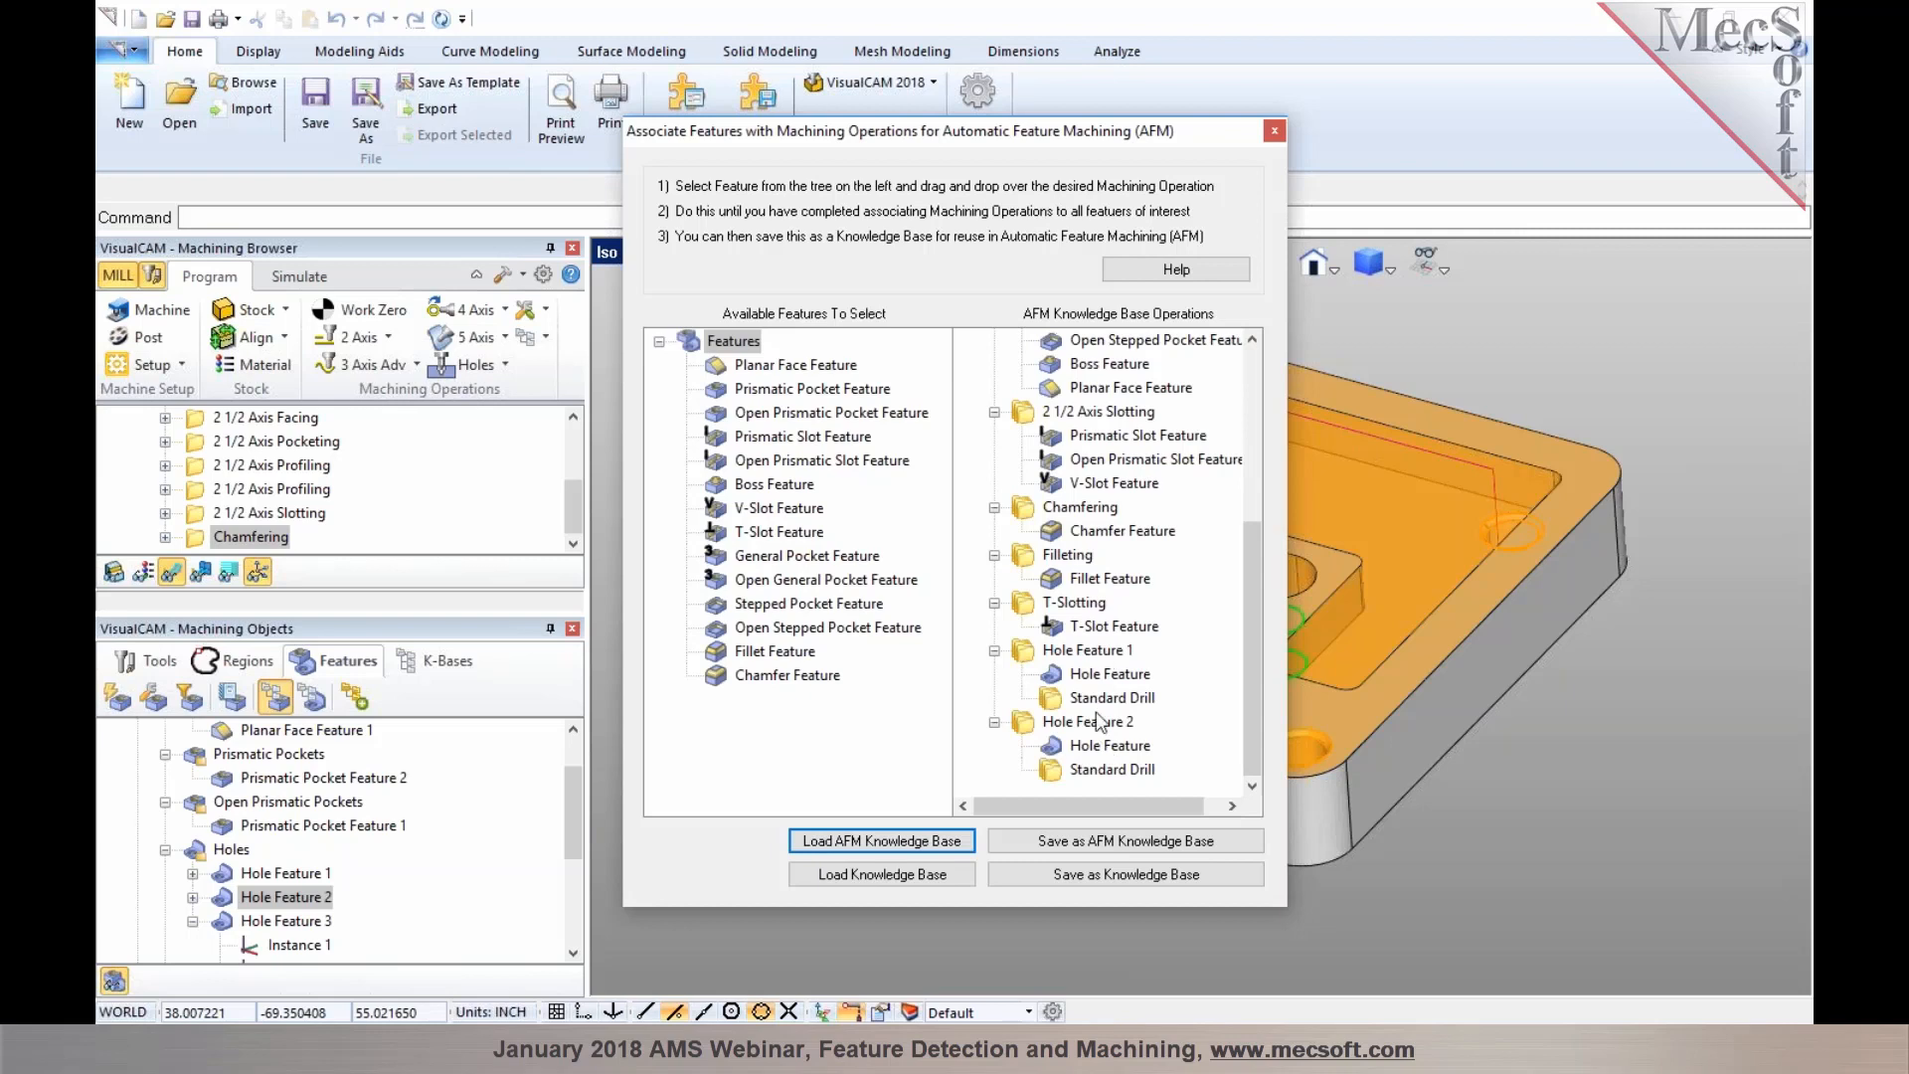
pyautogui.click(1275, 133)
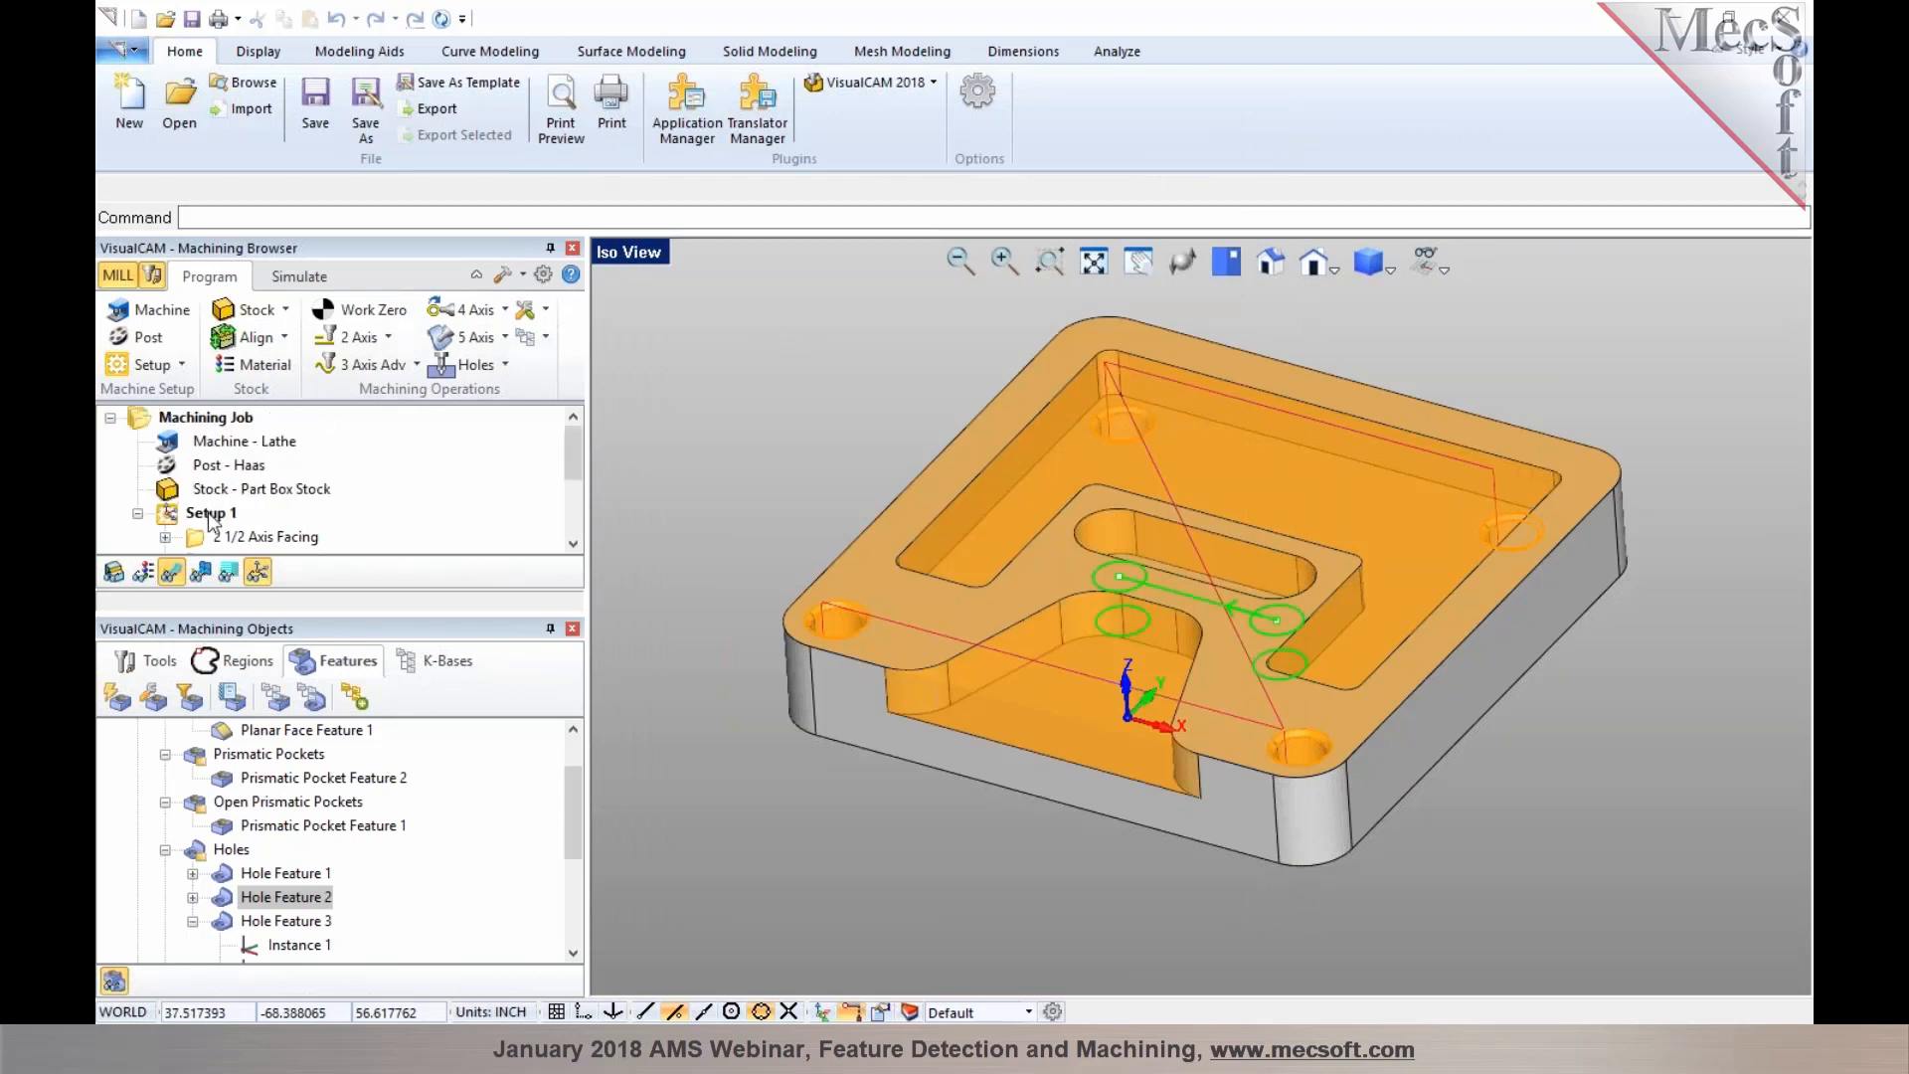
# Delete the existing setup with its operations and rerun Automatic Feature Machining on Orientation 1
pyautogui.click(209, 513)
pyautogui.press('Delete')
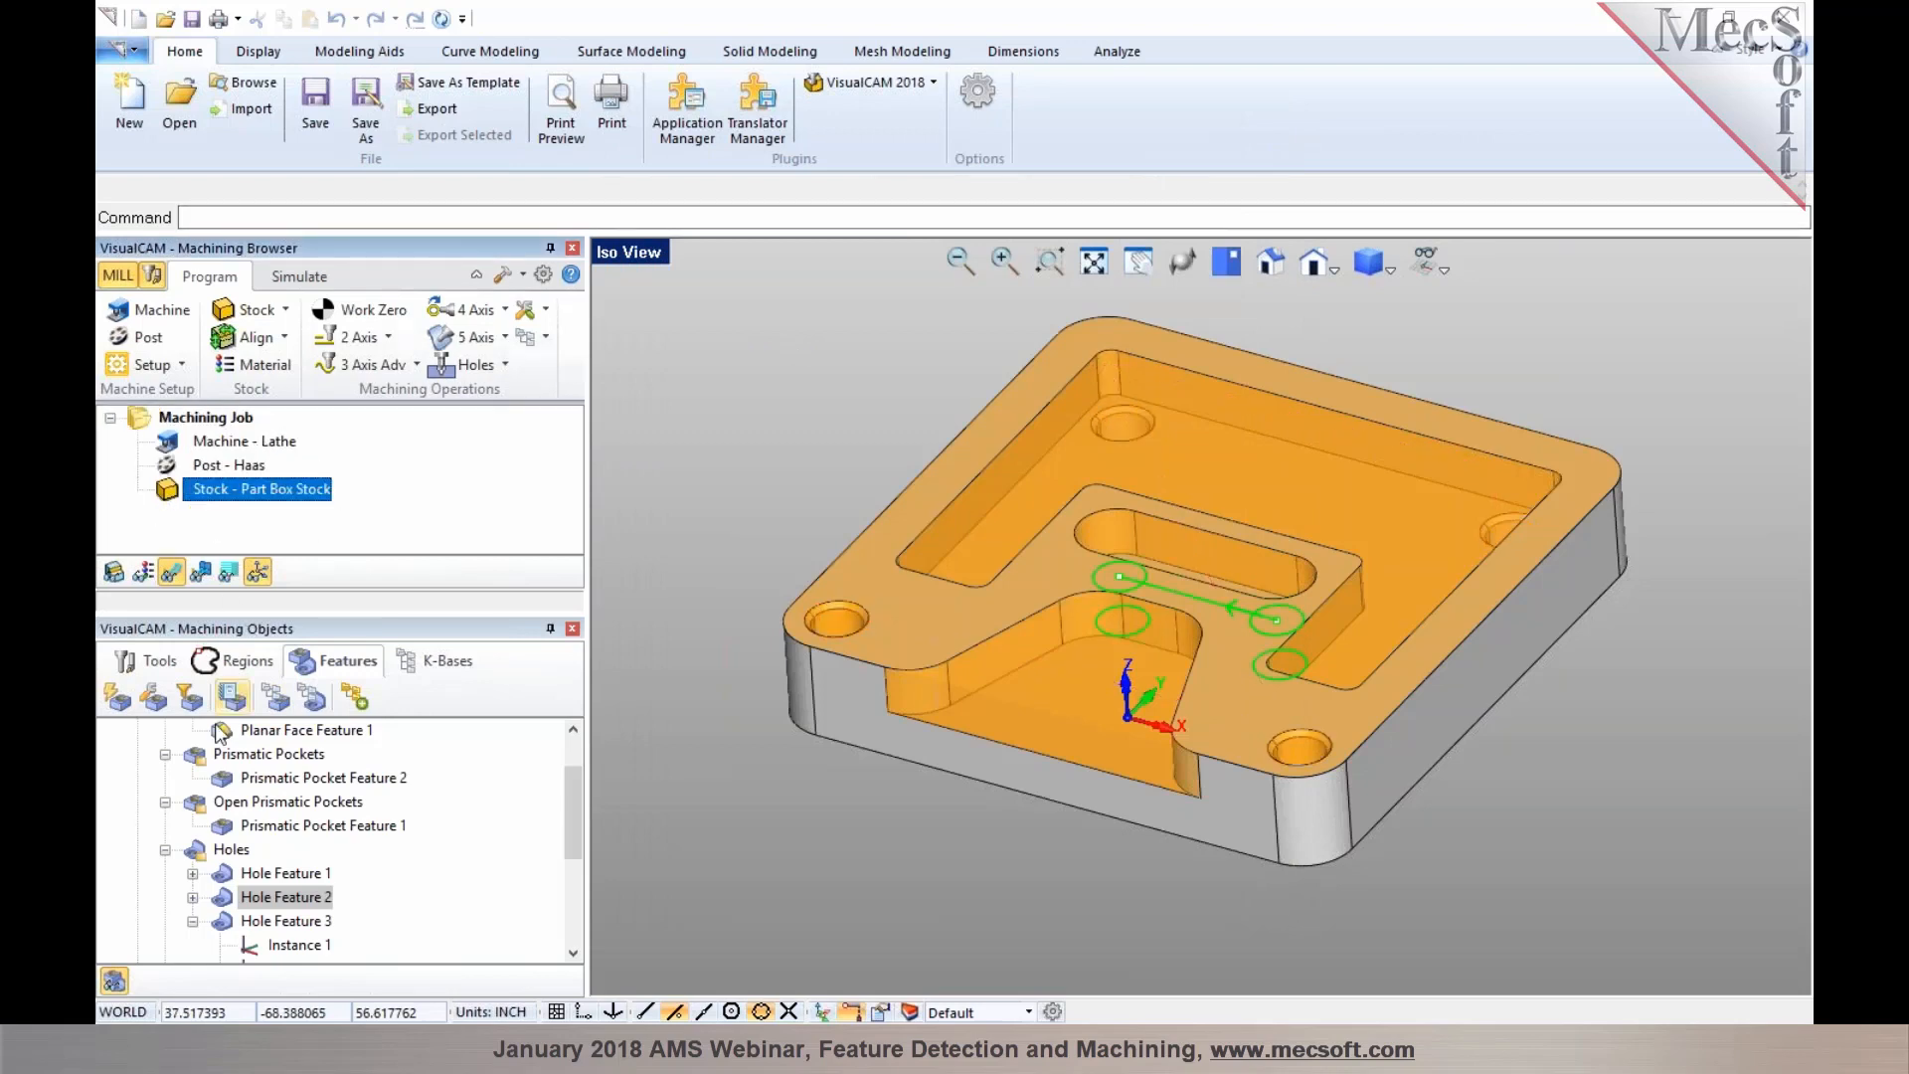
pyautogui.scroll(1, 216, 733)
pyautogui.click(219, 754)
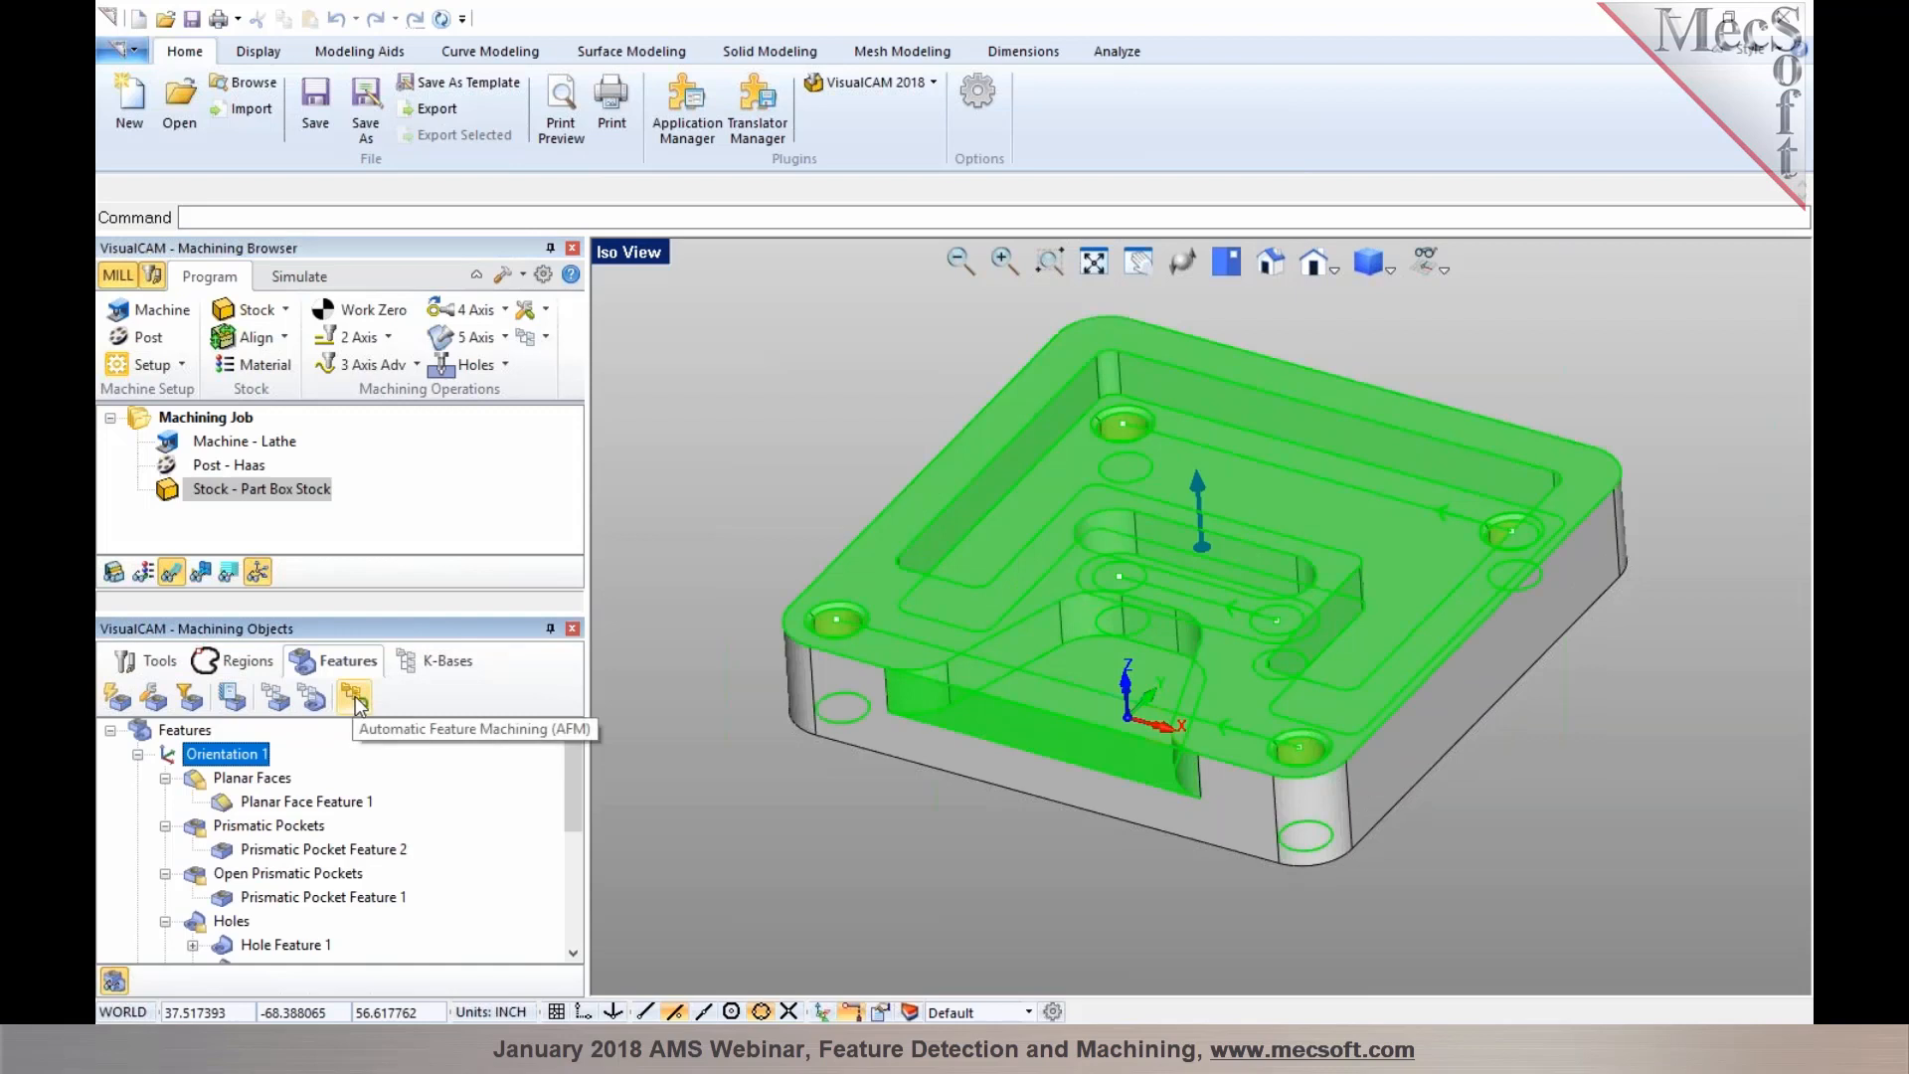
pyautogui.click(355, 699)
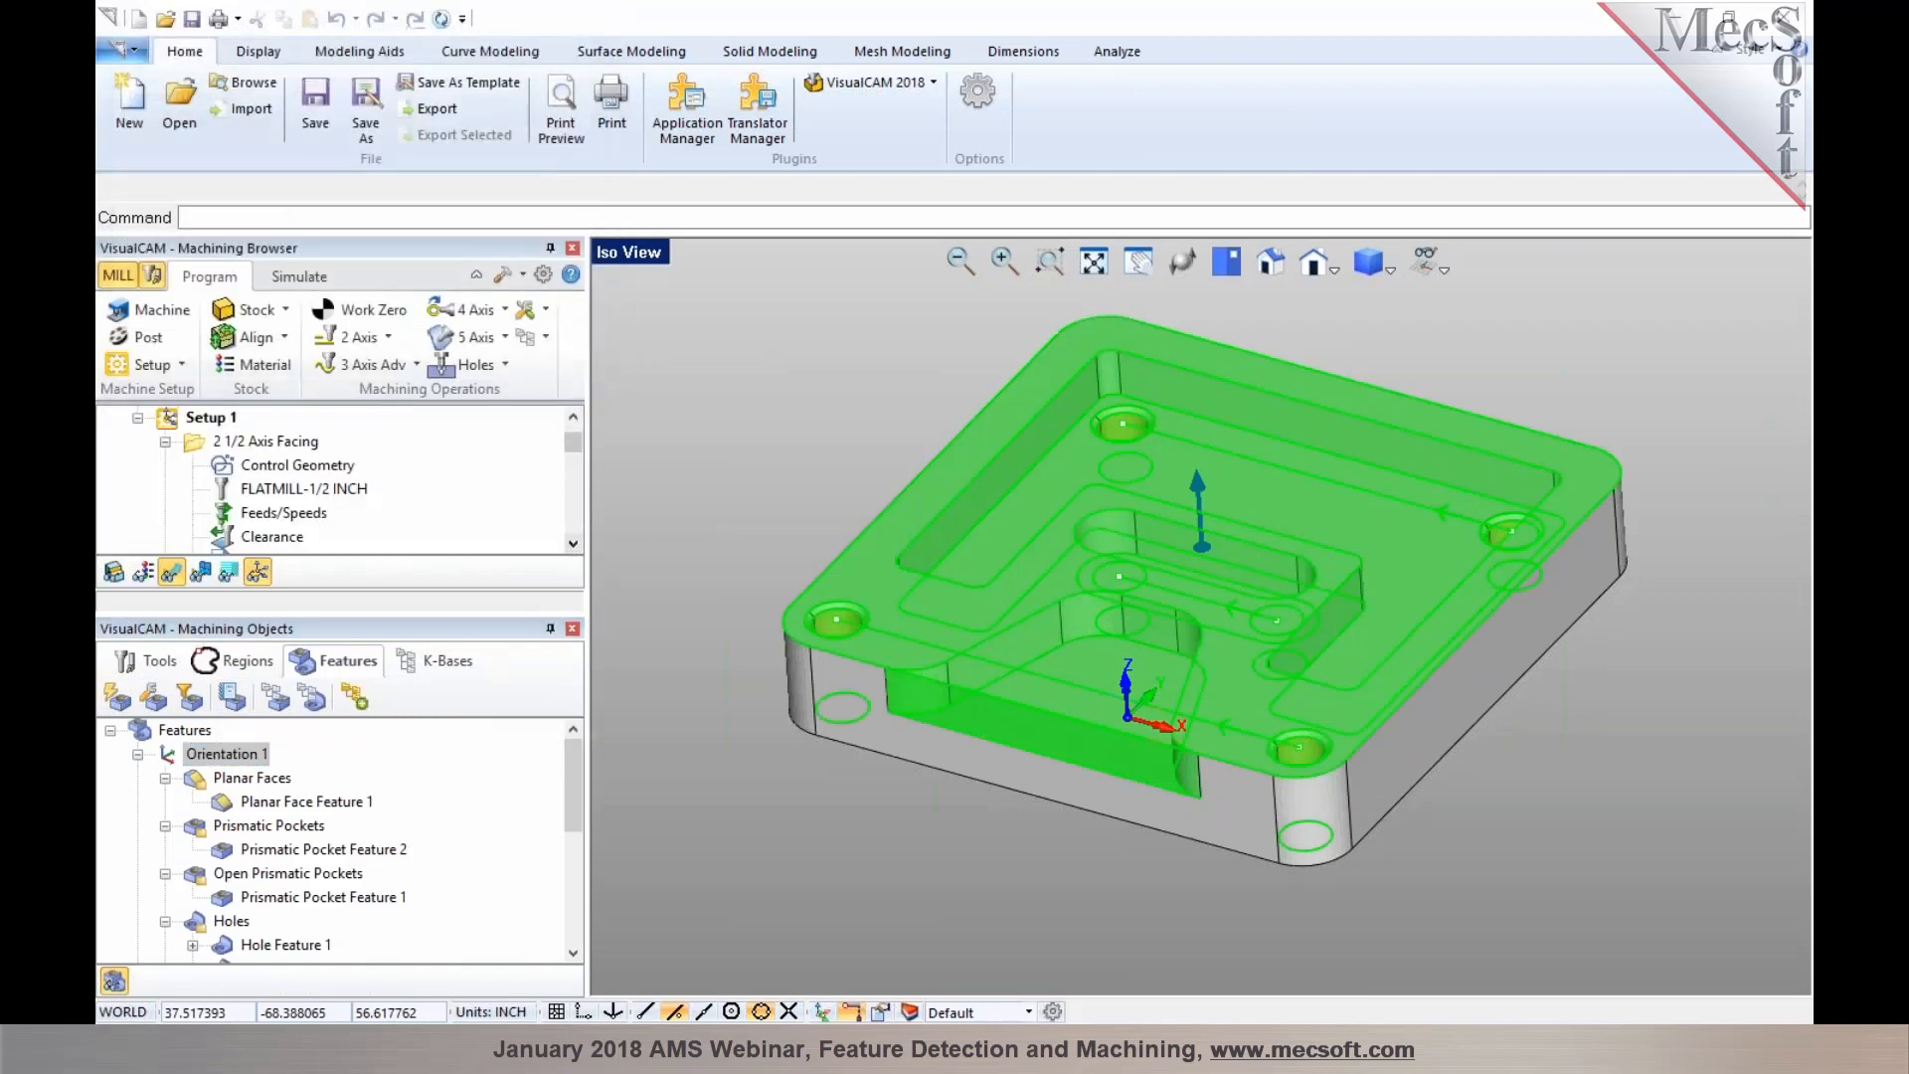
# Review the regenerated operations, including the Standard Drill operations for both hole features, and their toolpaths
pyautogui.click(569, 627)
pyautogui.moveTo(573, 608); pyautogui.dragTo(532, 949)
pyautogui.click(249, 894)
pyautogui.click(165, 895)
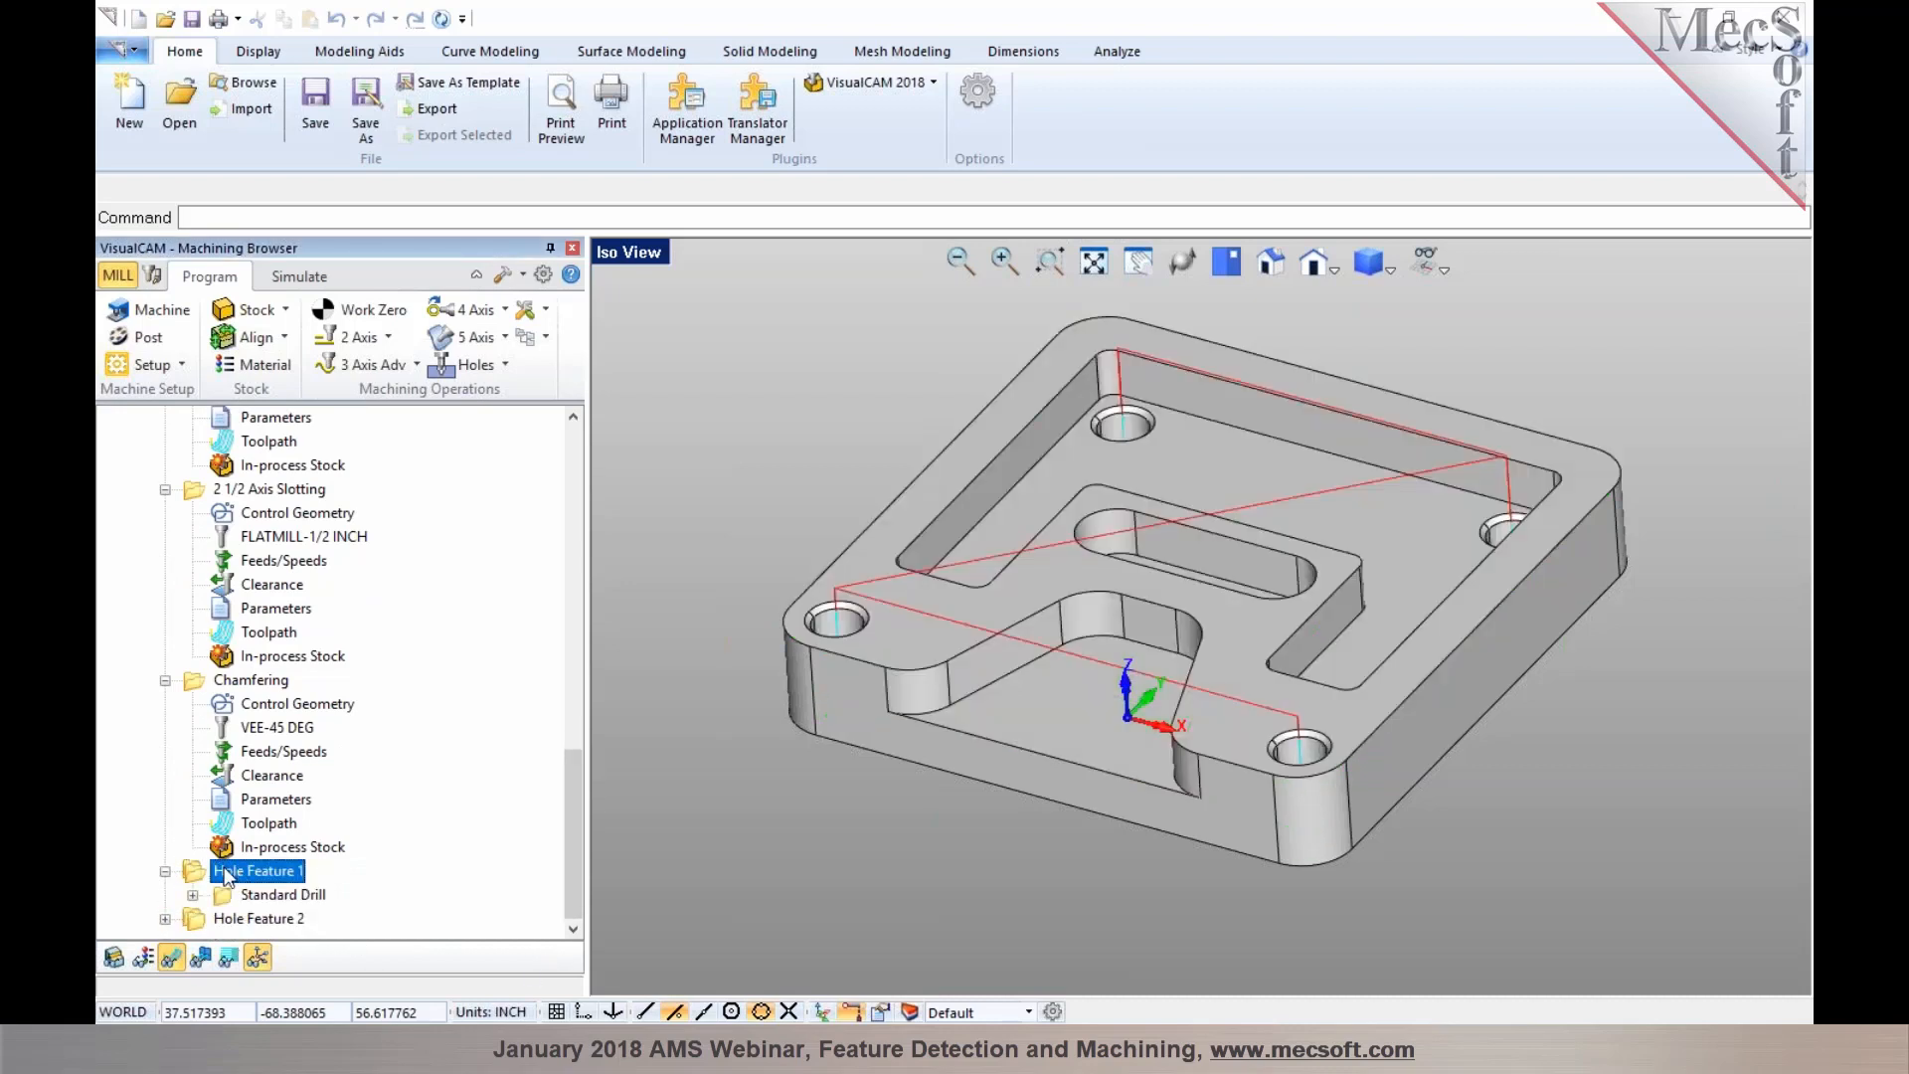
pyautogui.click(244, 895)
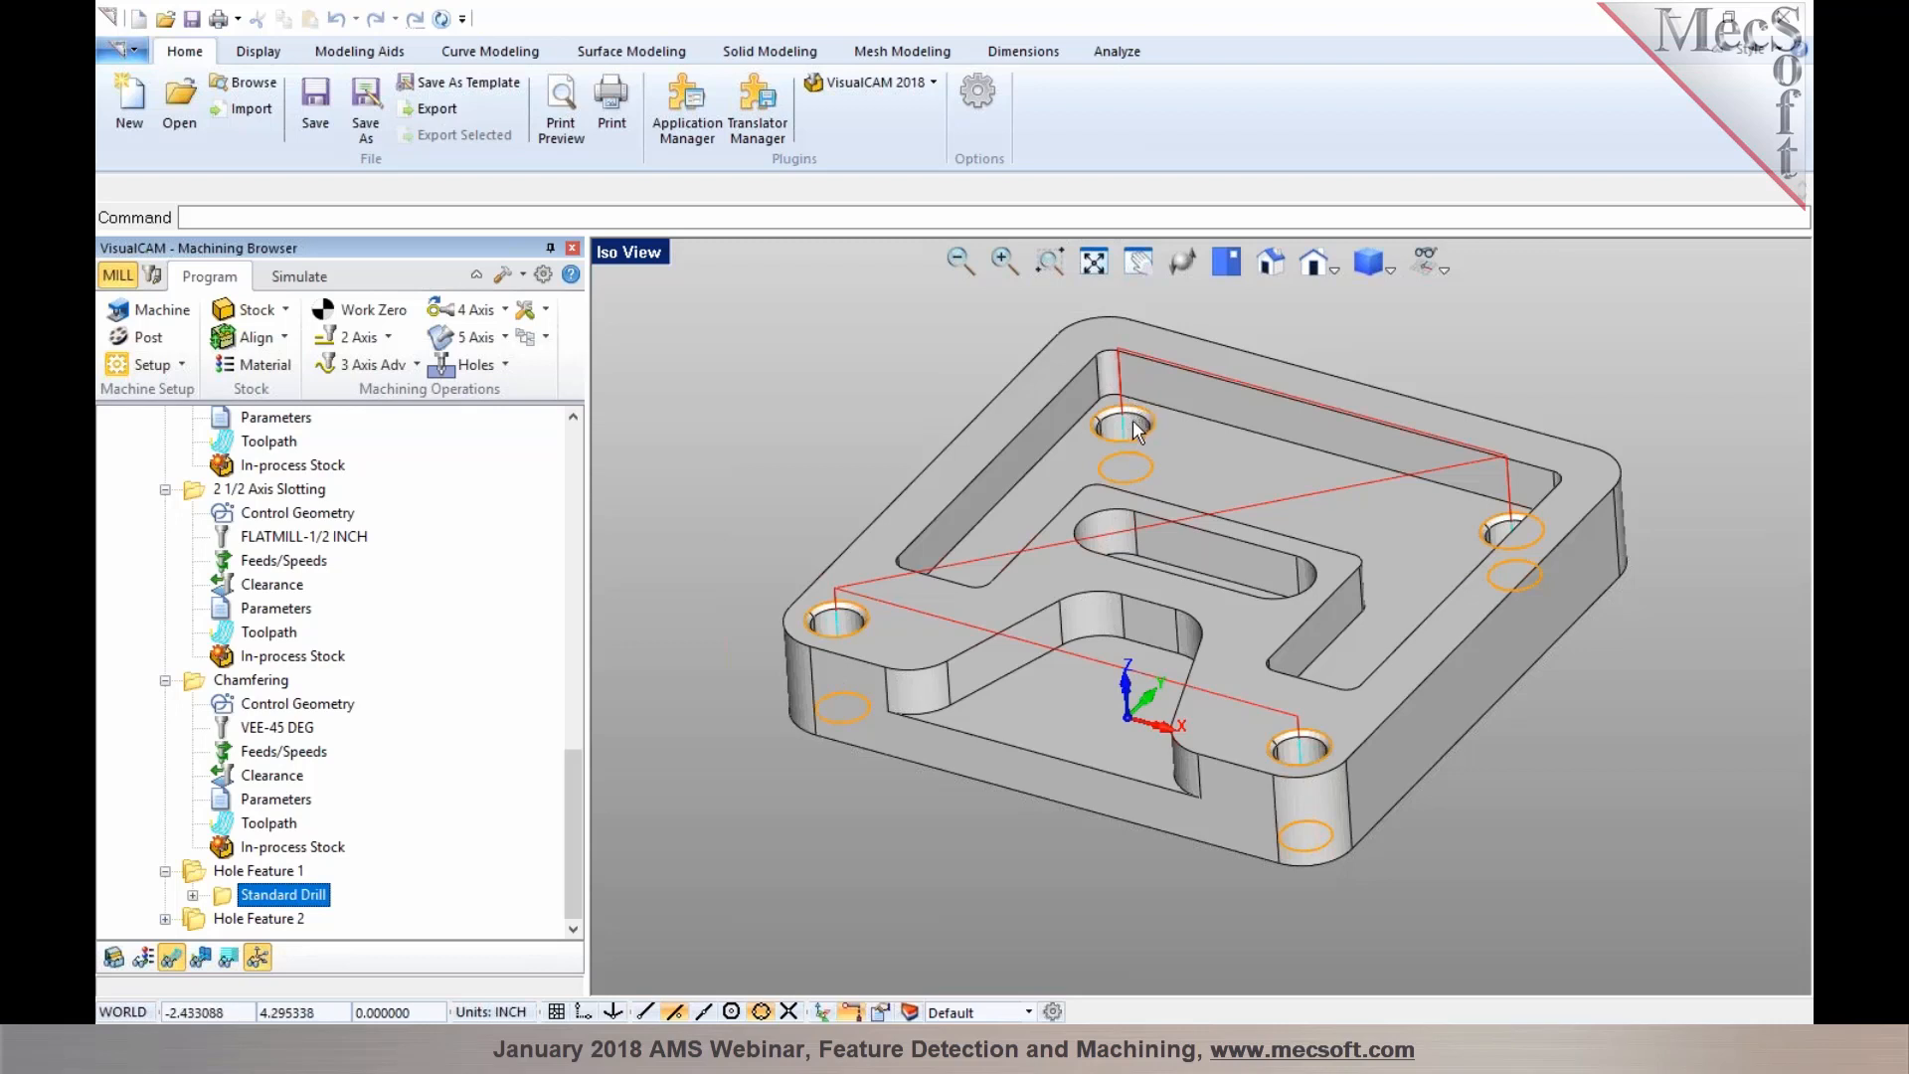
pyautogui.click(195, 918)
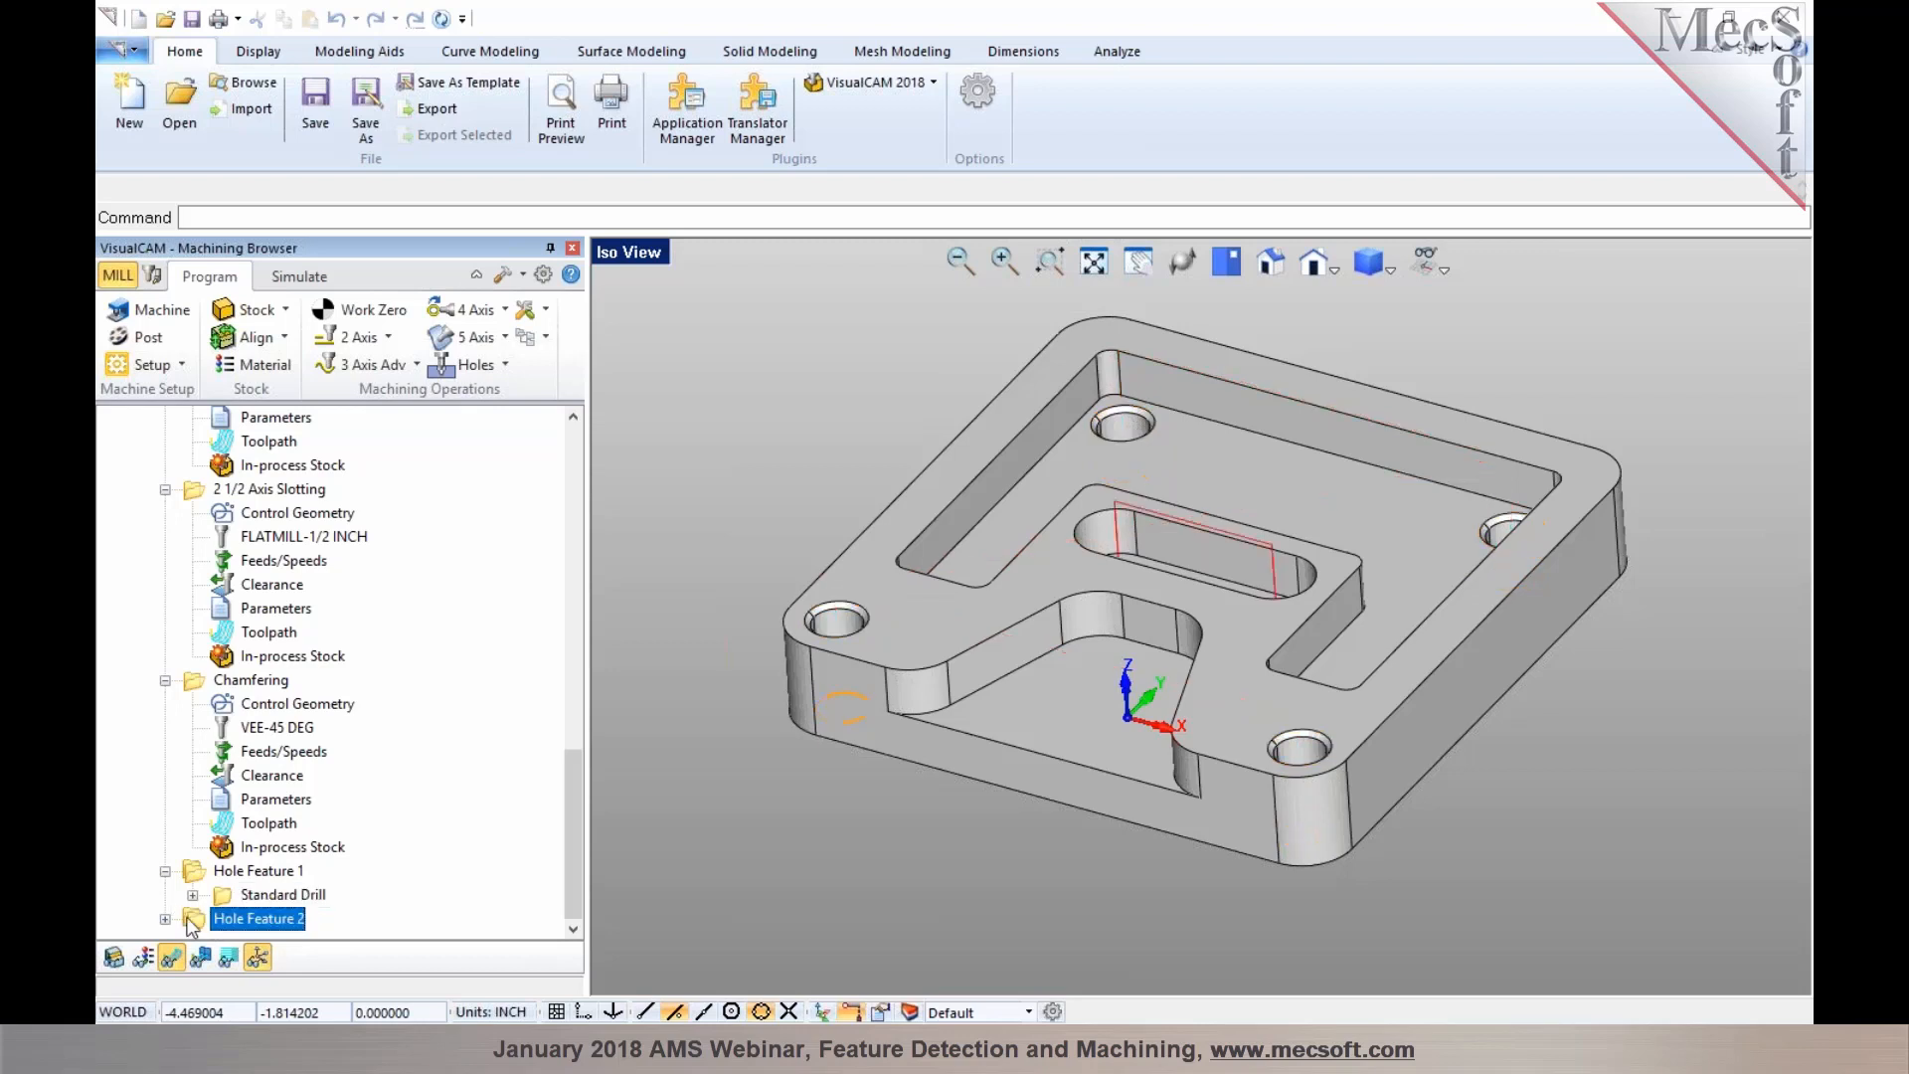
pyautogui.click(166, 918)
pyautogui.click(228, 921)
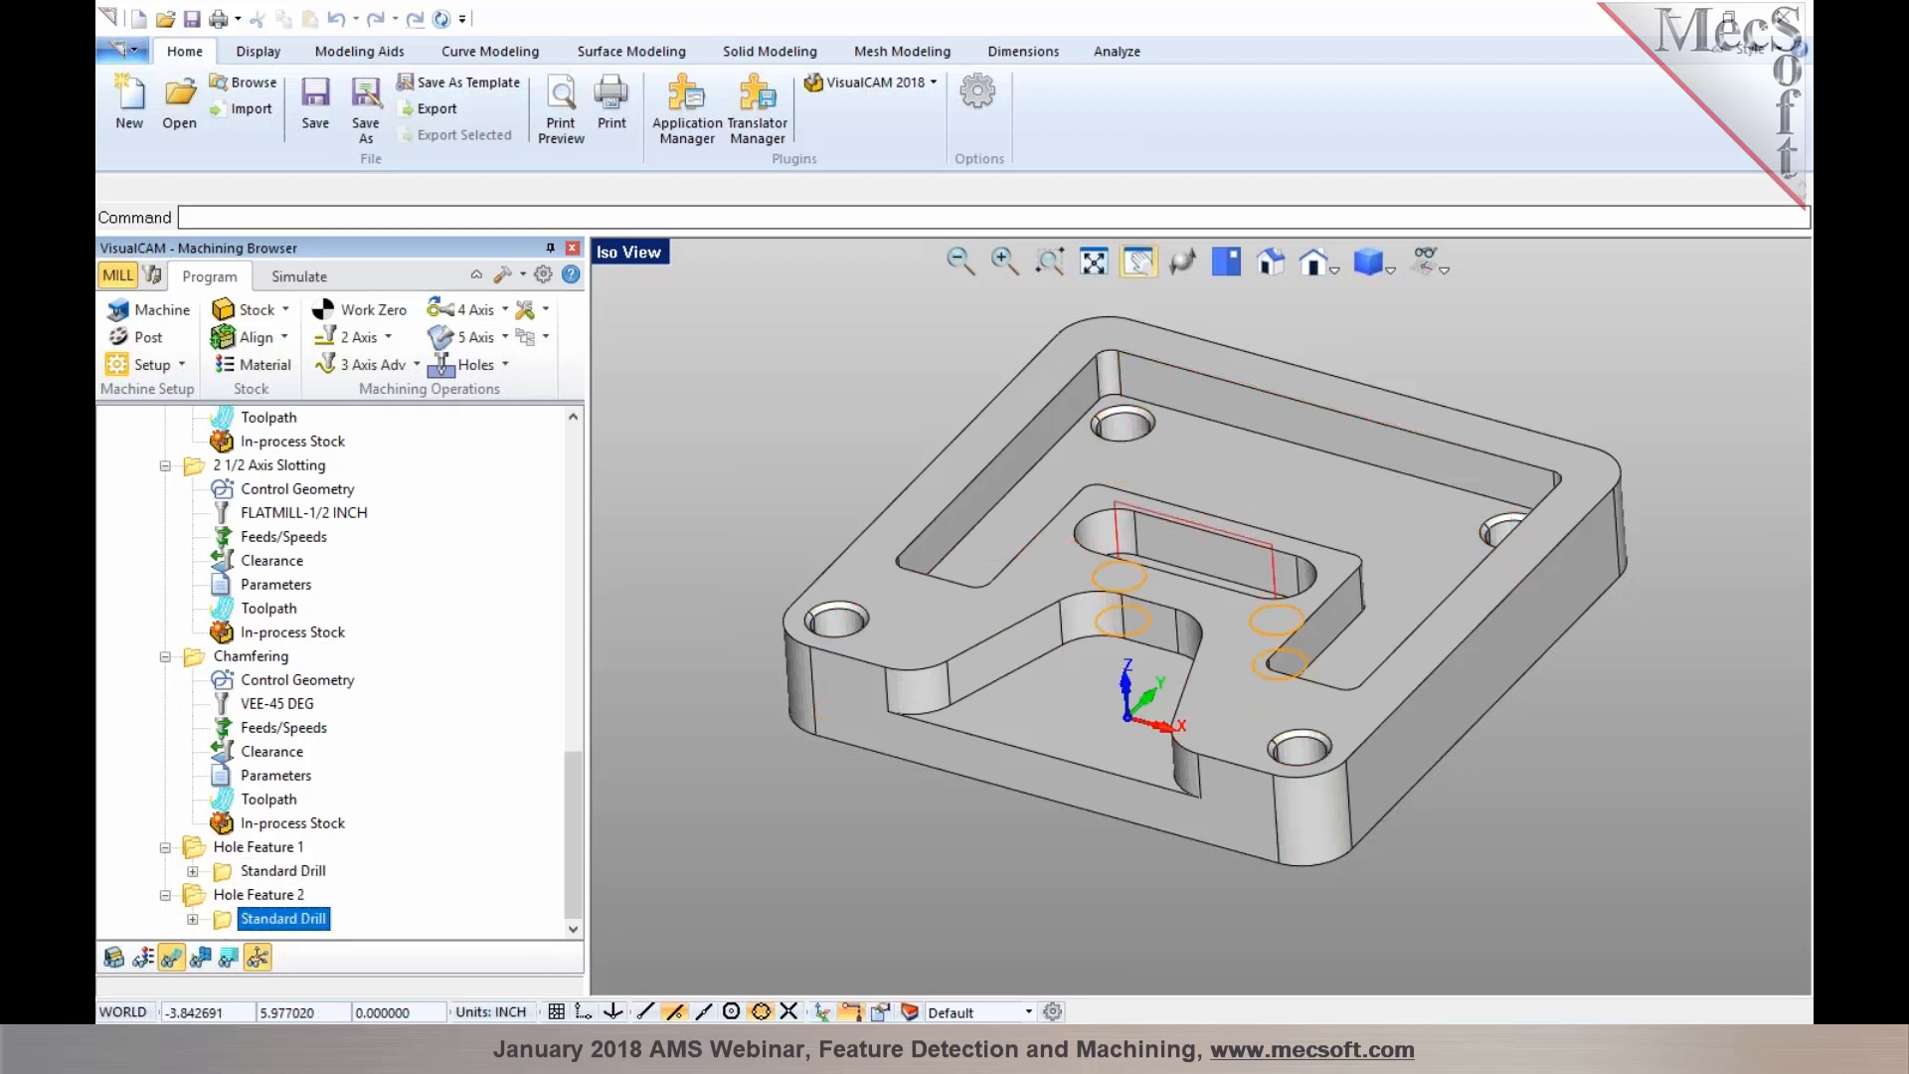
pyautogui.moveTo(1186, 658)
pyautogui.mouseDown(button='middle')
pyautogui.moveTo(1183, 686)
pyautogui.moveTo(1187, 656)
pyautogui.mouseUp(button='middle')
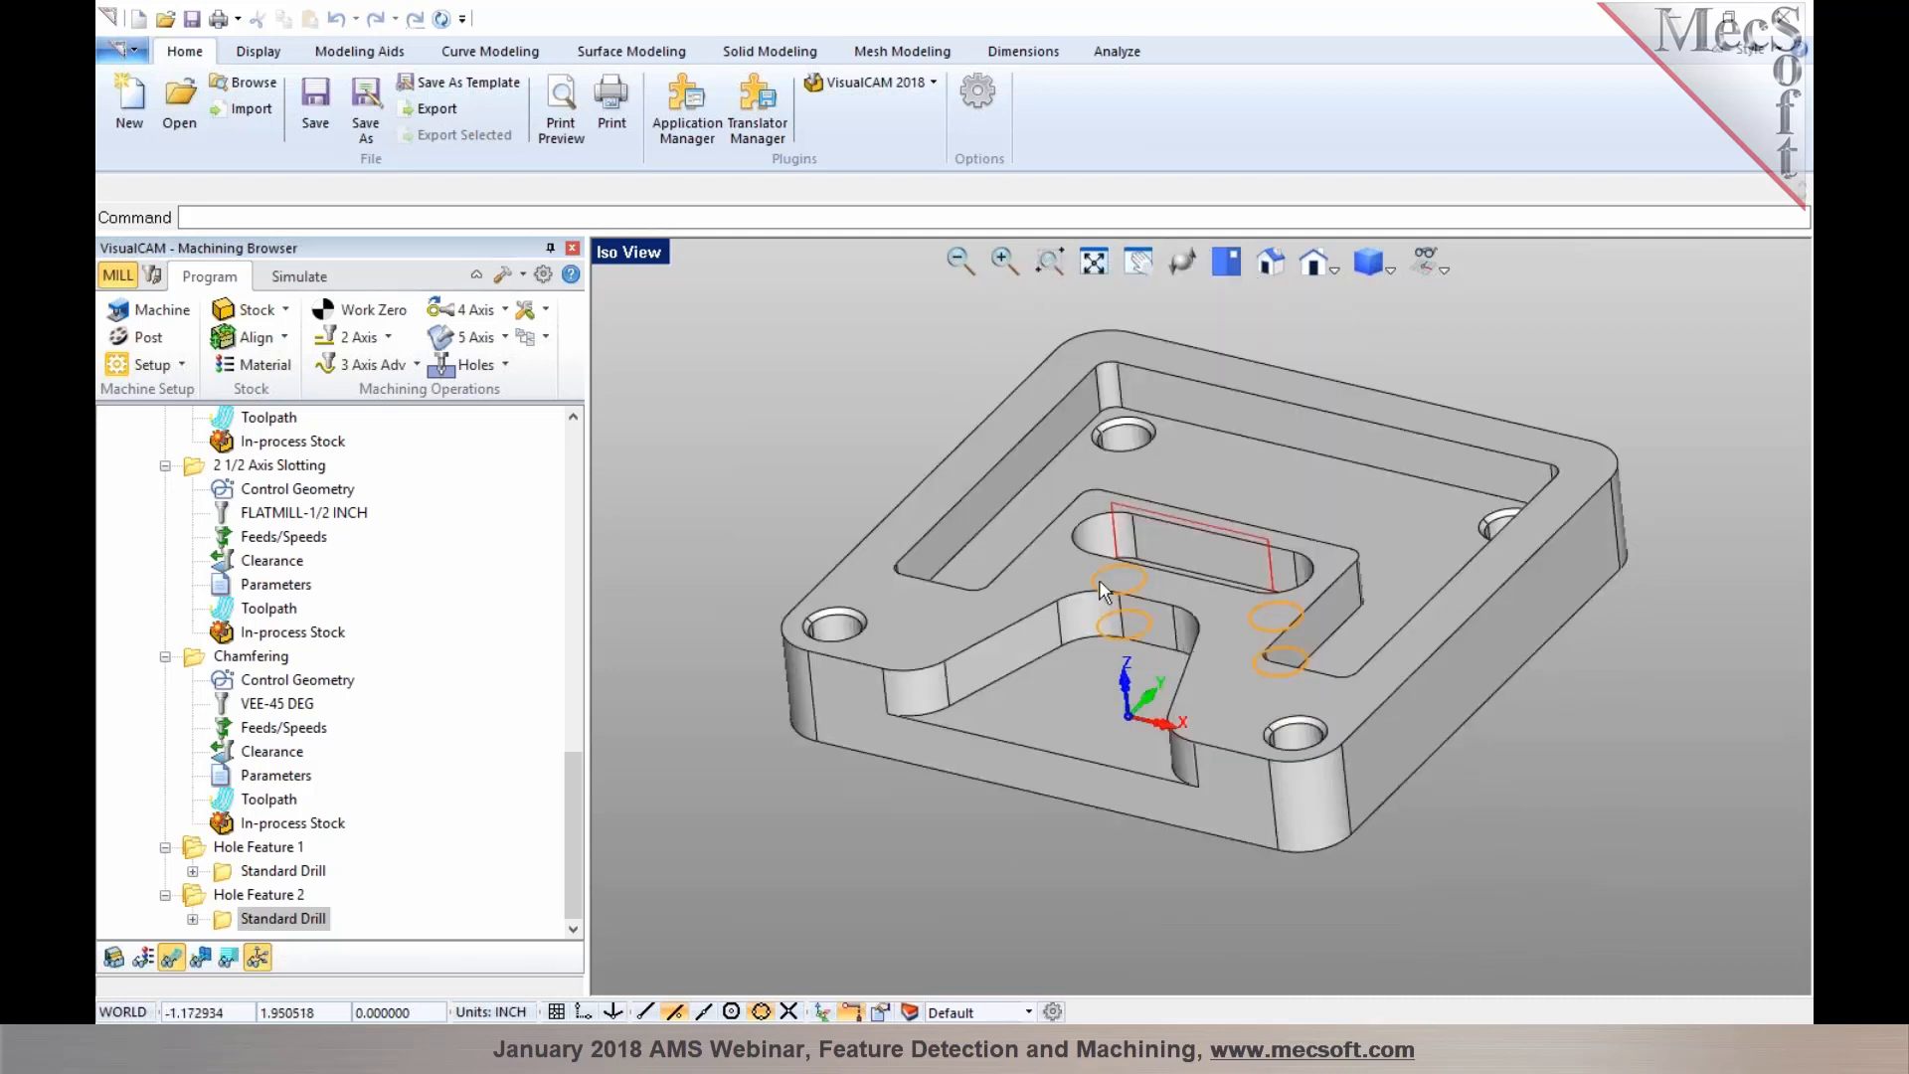
pyautogui.click(260, 848)
pyautogui.scroll(10, 179, 497)
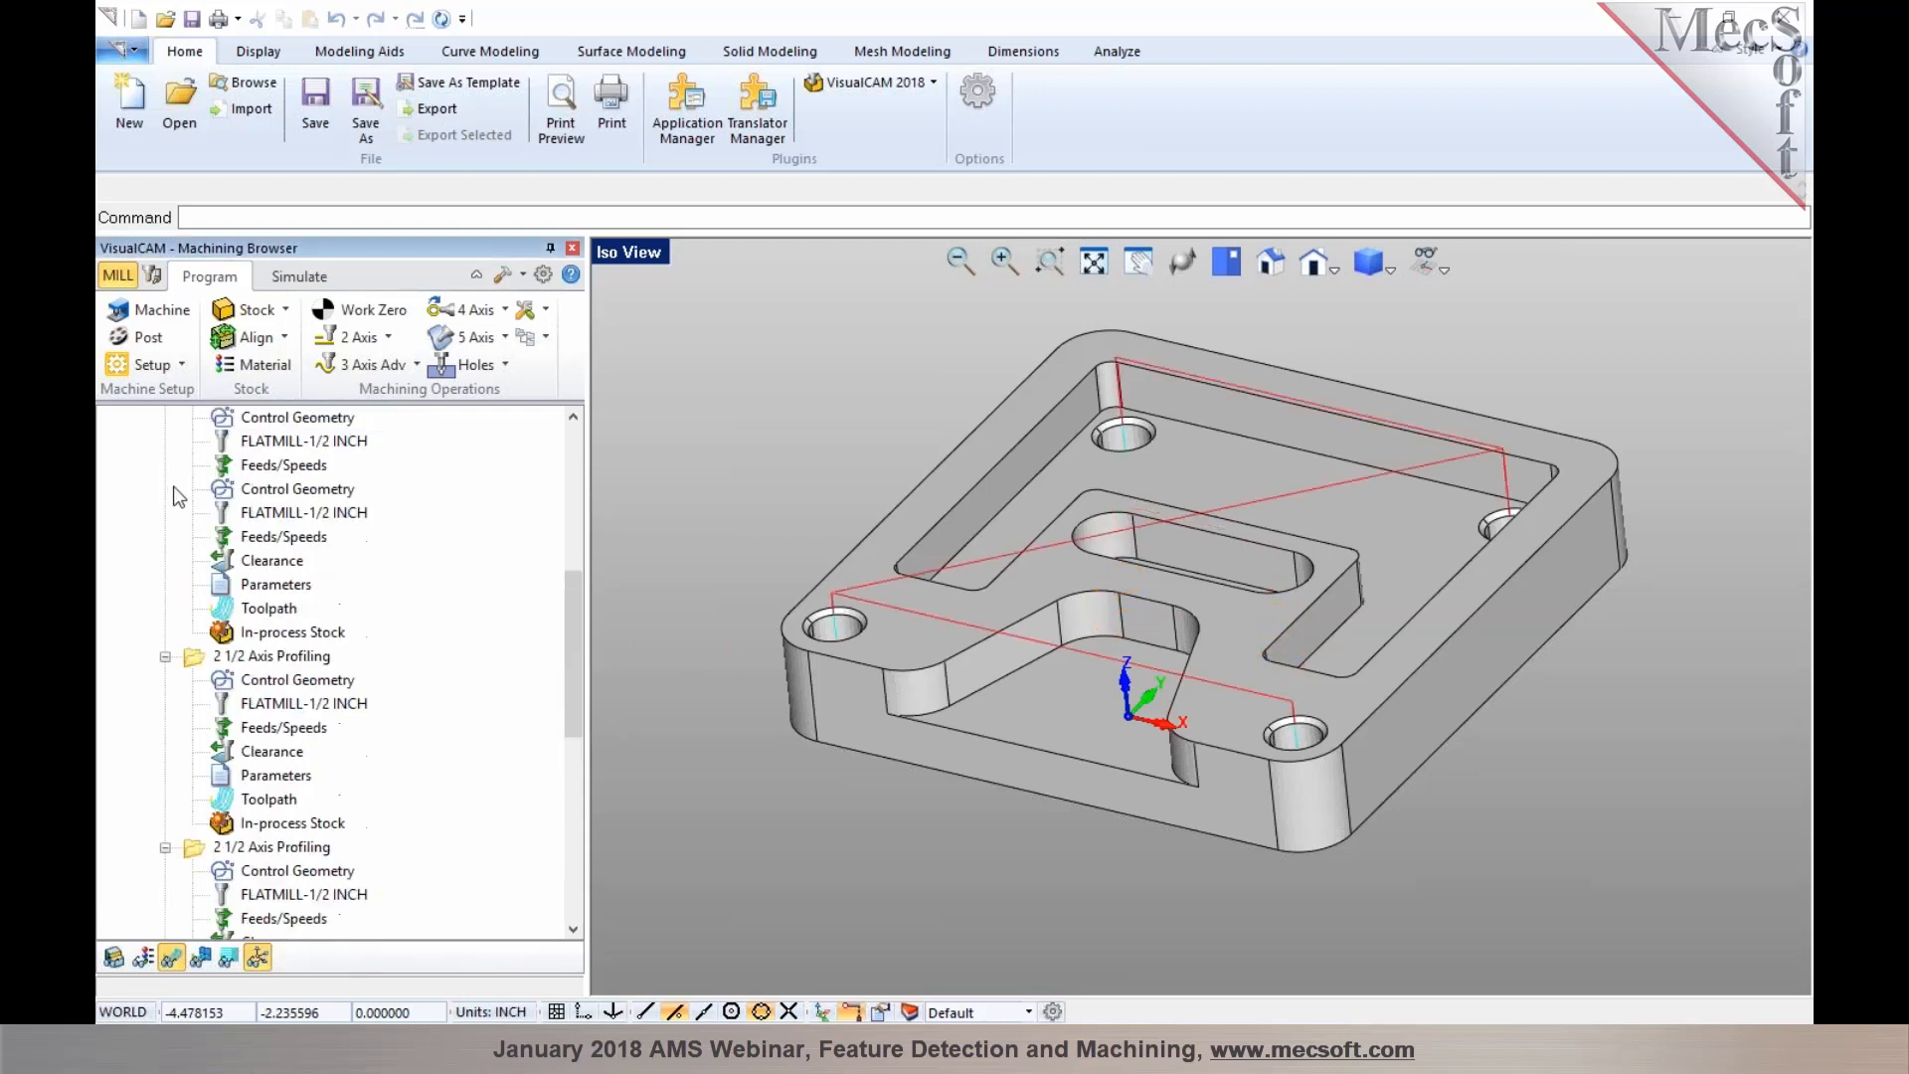
pyautogui.scroll(5, 179, 497)
# Collapse the operation folders and move the Chamfering operation after the two hole feature drilling operations
pyautogui.click(165, 537)
pyautogui.click(165, 561)
pyautogui.click(165, 585)
pyautogui.click(165, 608)
pyautogui.click(165, 632)
pyautogui.click(165, 656)
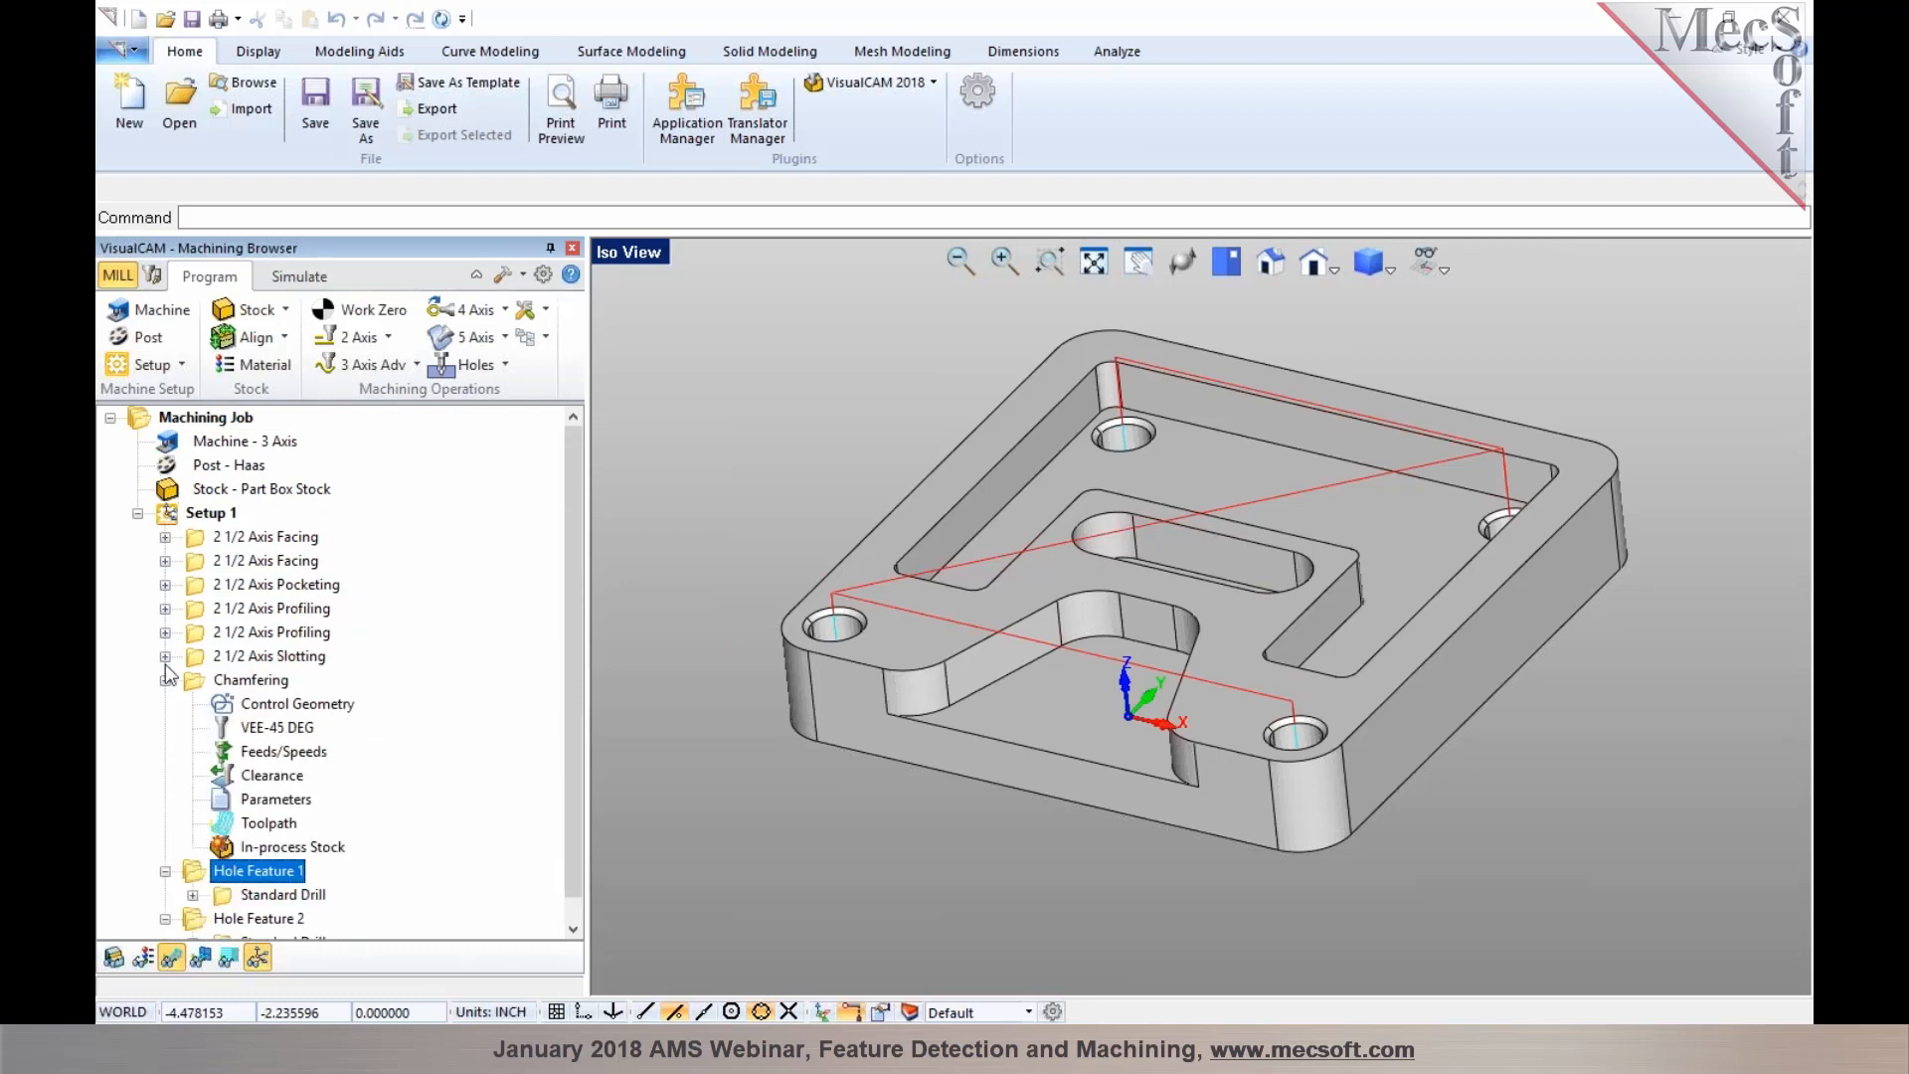
pyautogui.click(165, 680)
pyautogui.click(165, 704)
pyautogui.click(165, 728)
pyautogui.click(228, 682)
pyautogui.moveTo(207, 678); pyautogui.dragTo(213, 747)
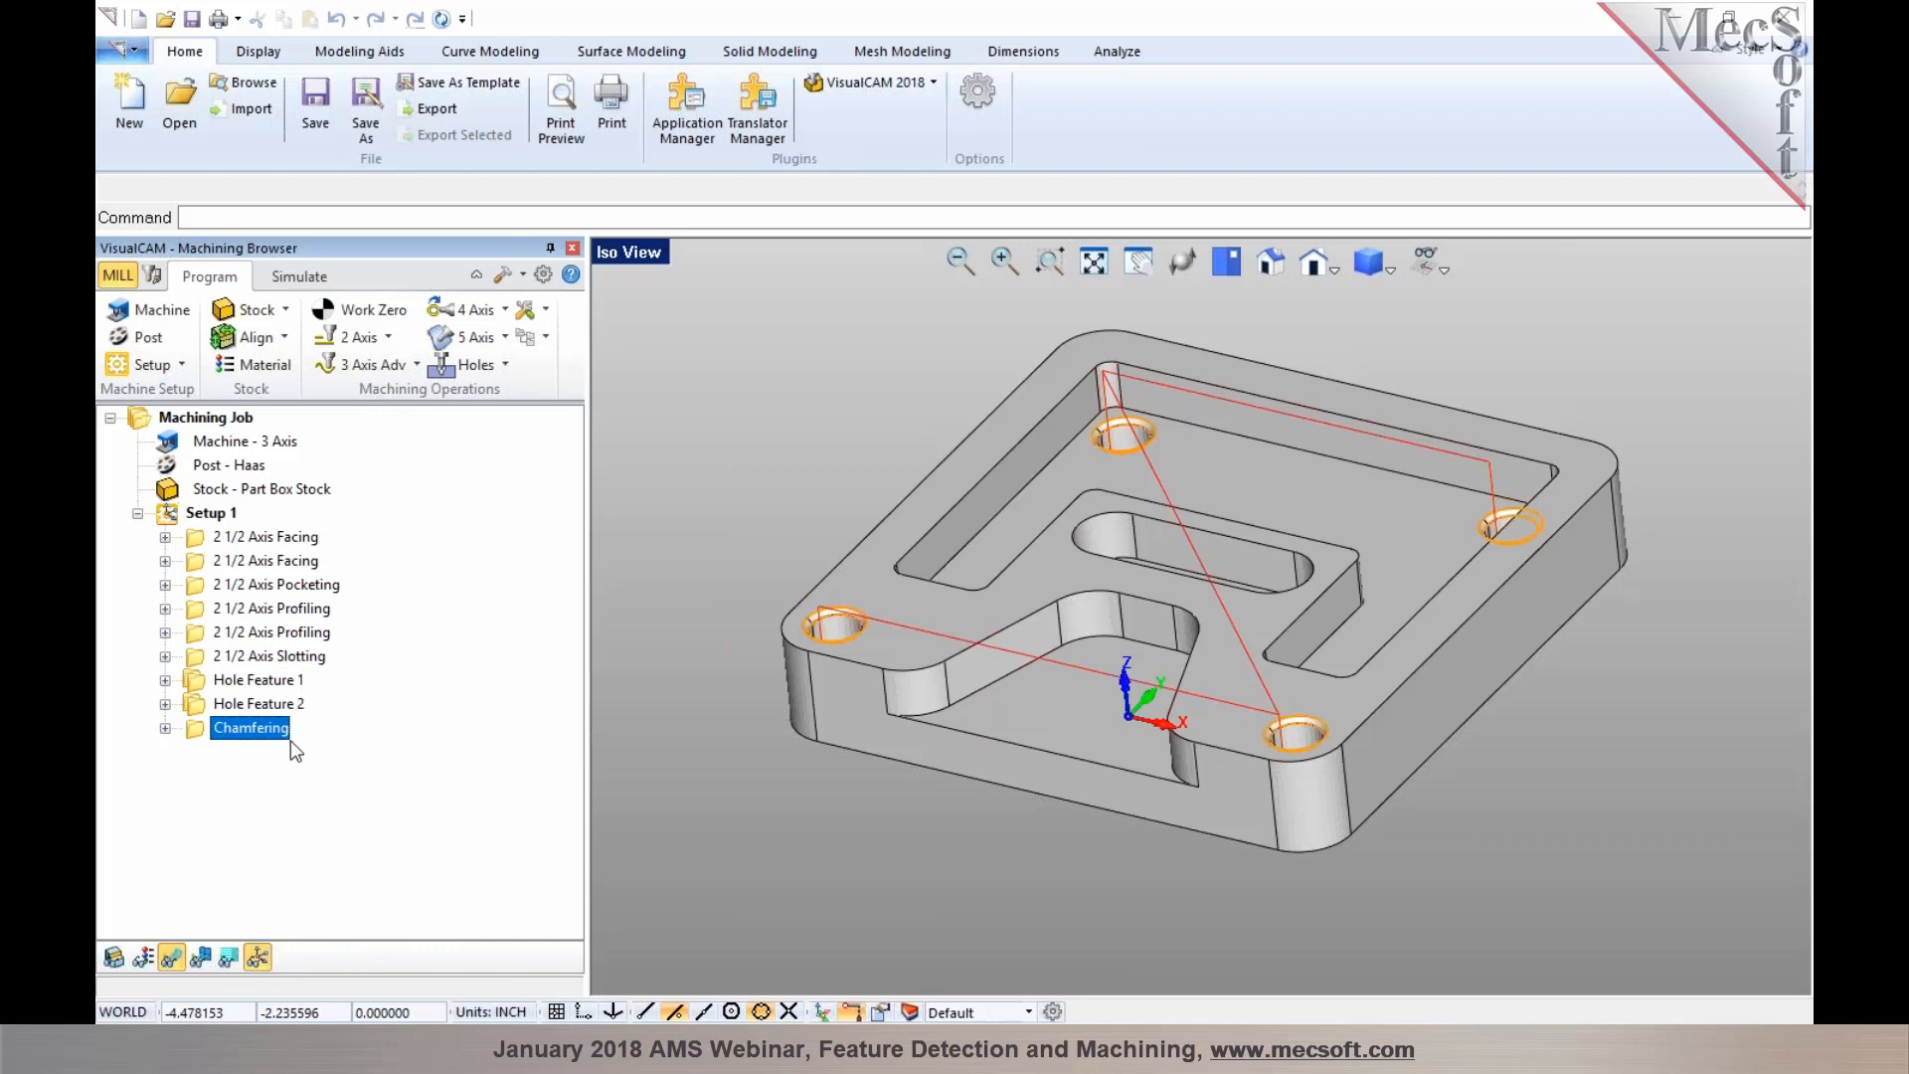
# Open and dock the Machining Objects browser, then load the DefaultAFM_INCH.vkb knowledge base
pyautogui.click(153, 278)
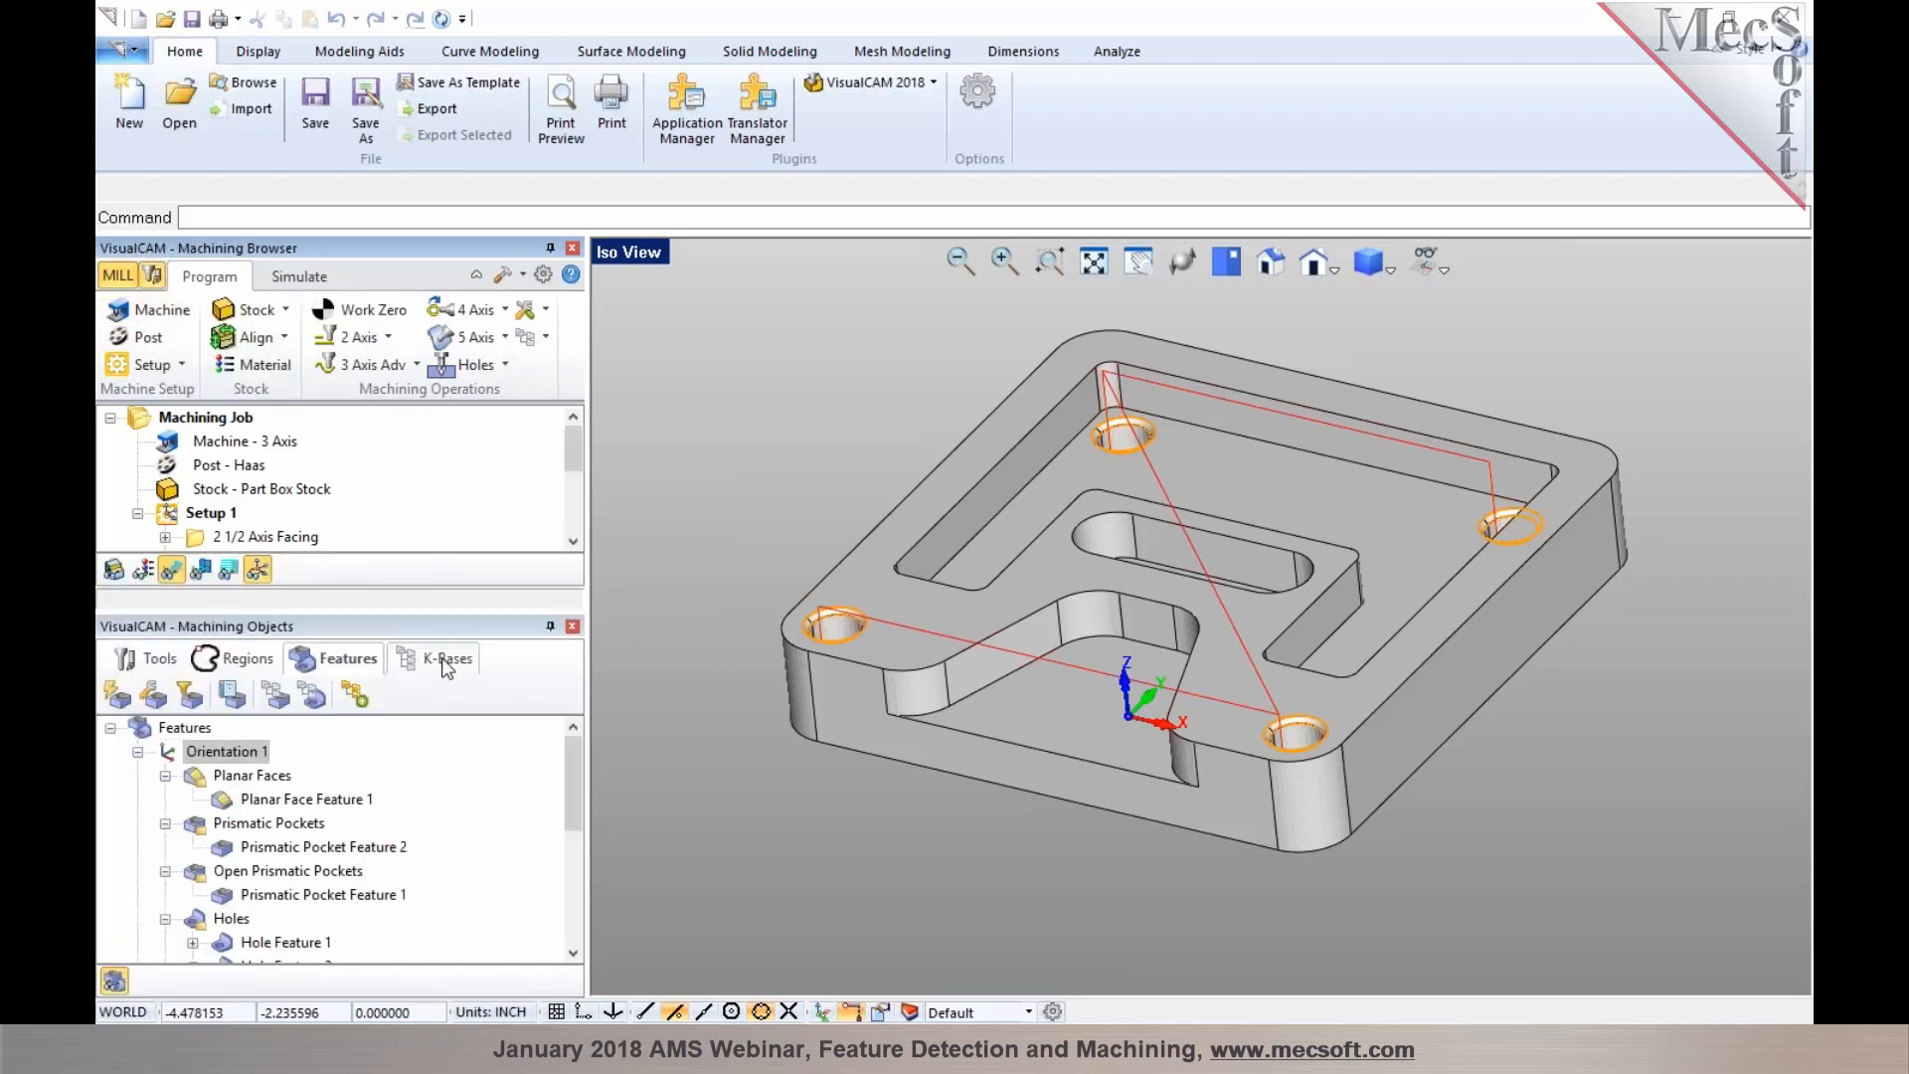
pyautogui.moveTo(404, 625); pyautogui.dragTo(1166, 617)
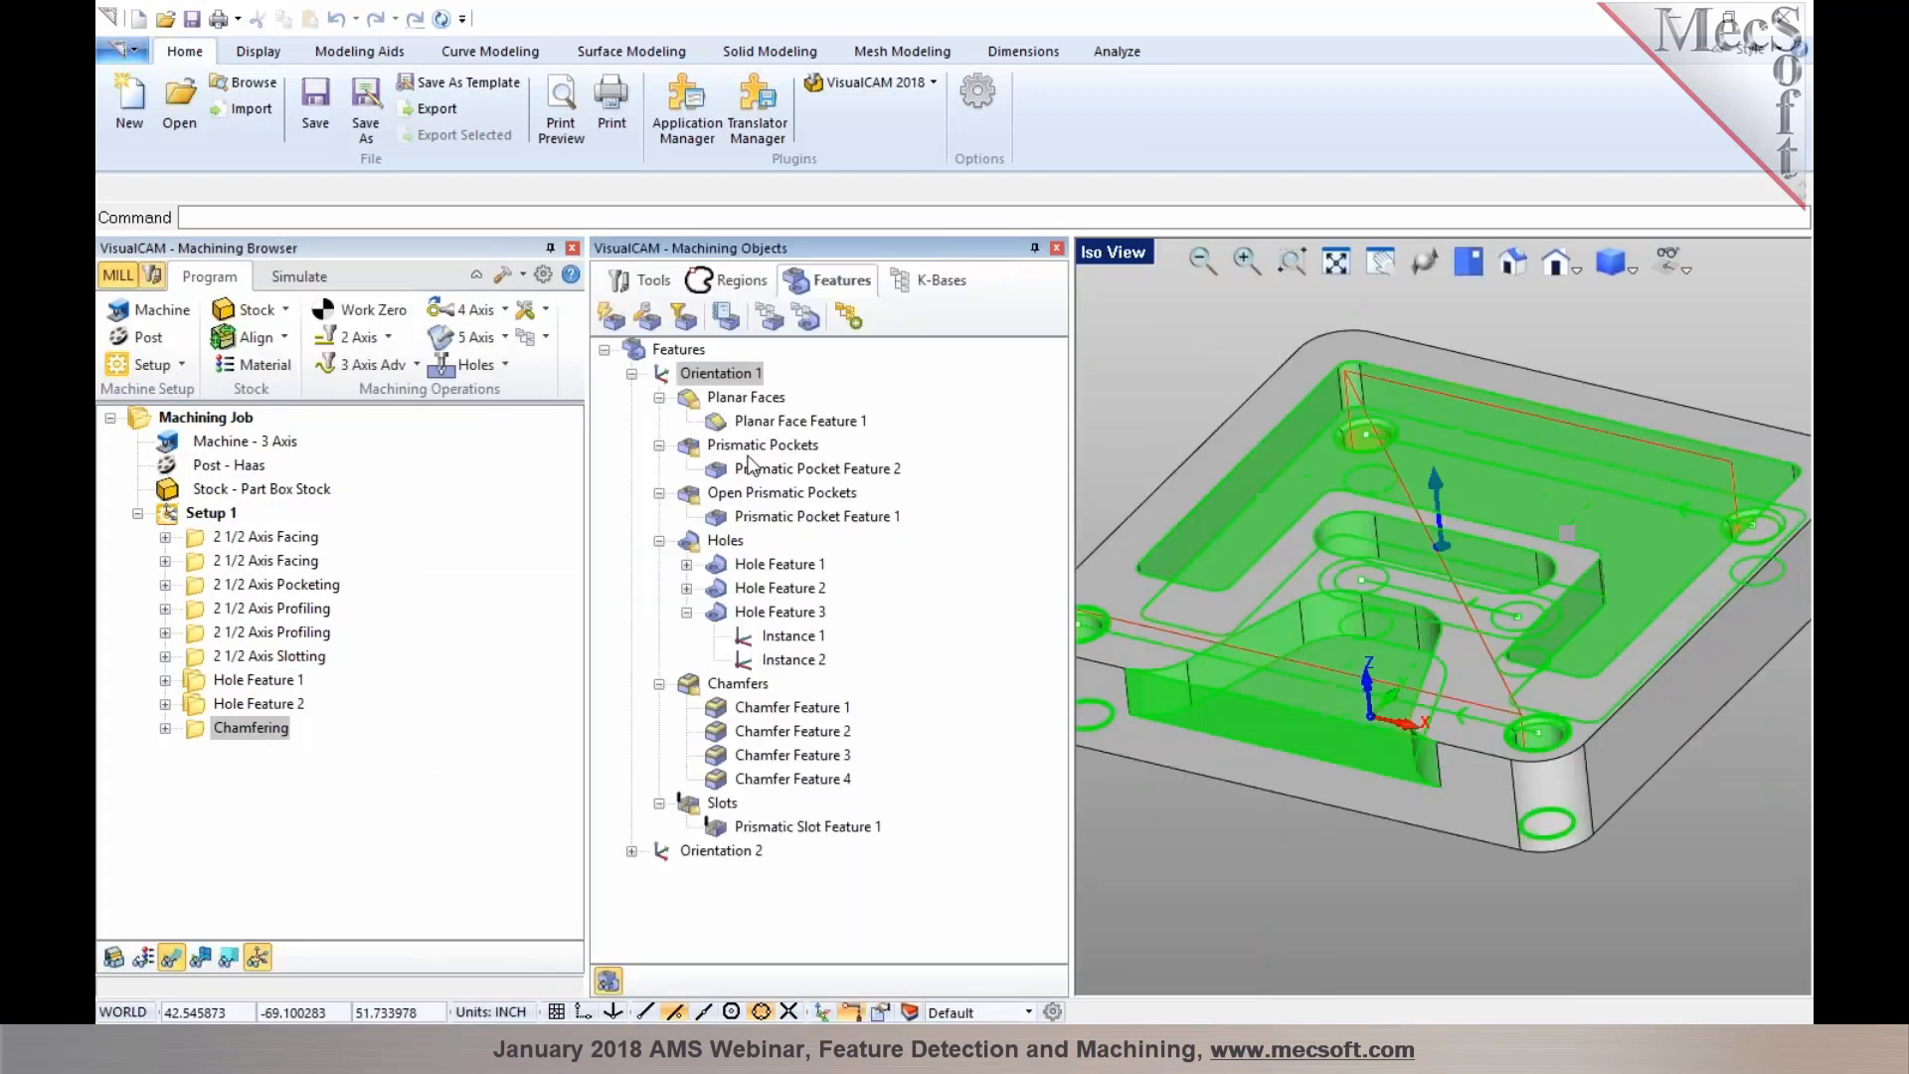
pyautogui.click(925, 282)
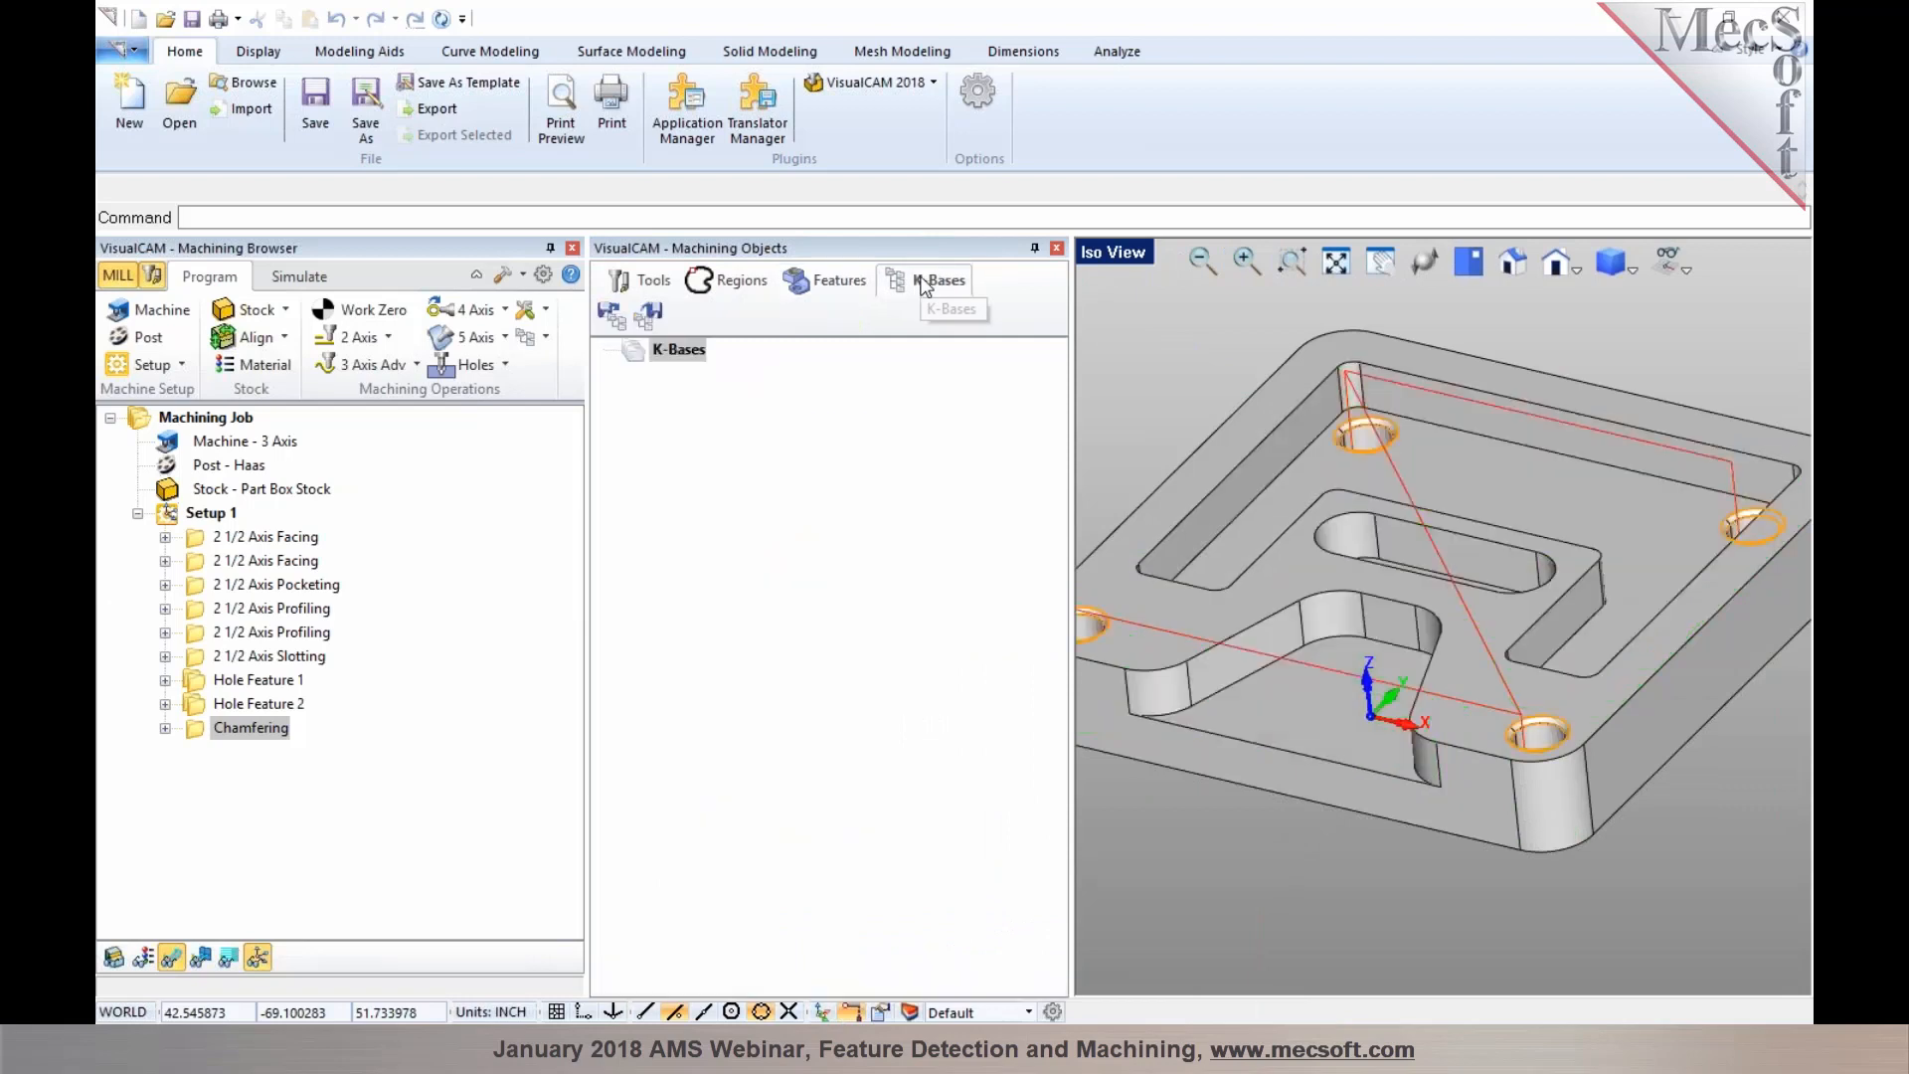
pyautogui.click(612, 313)
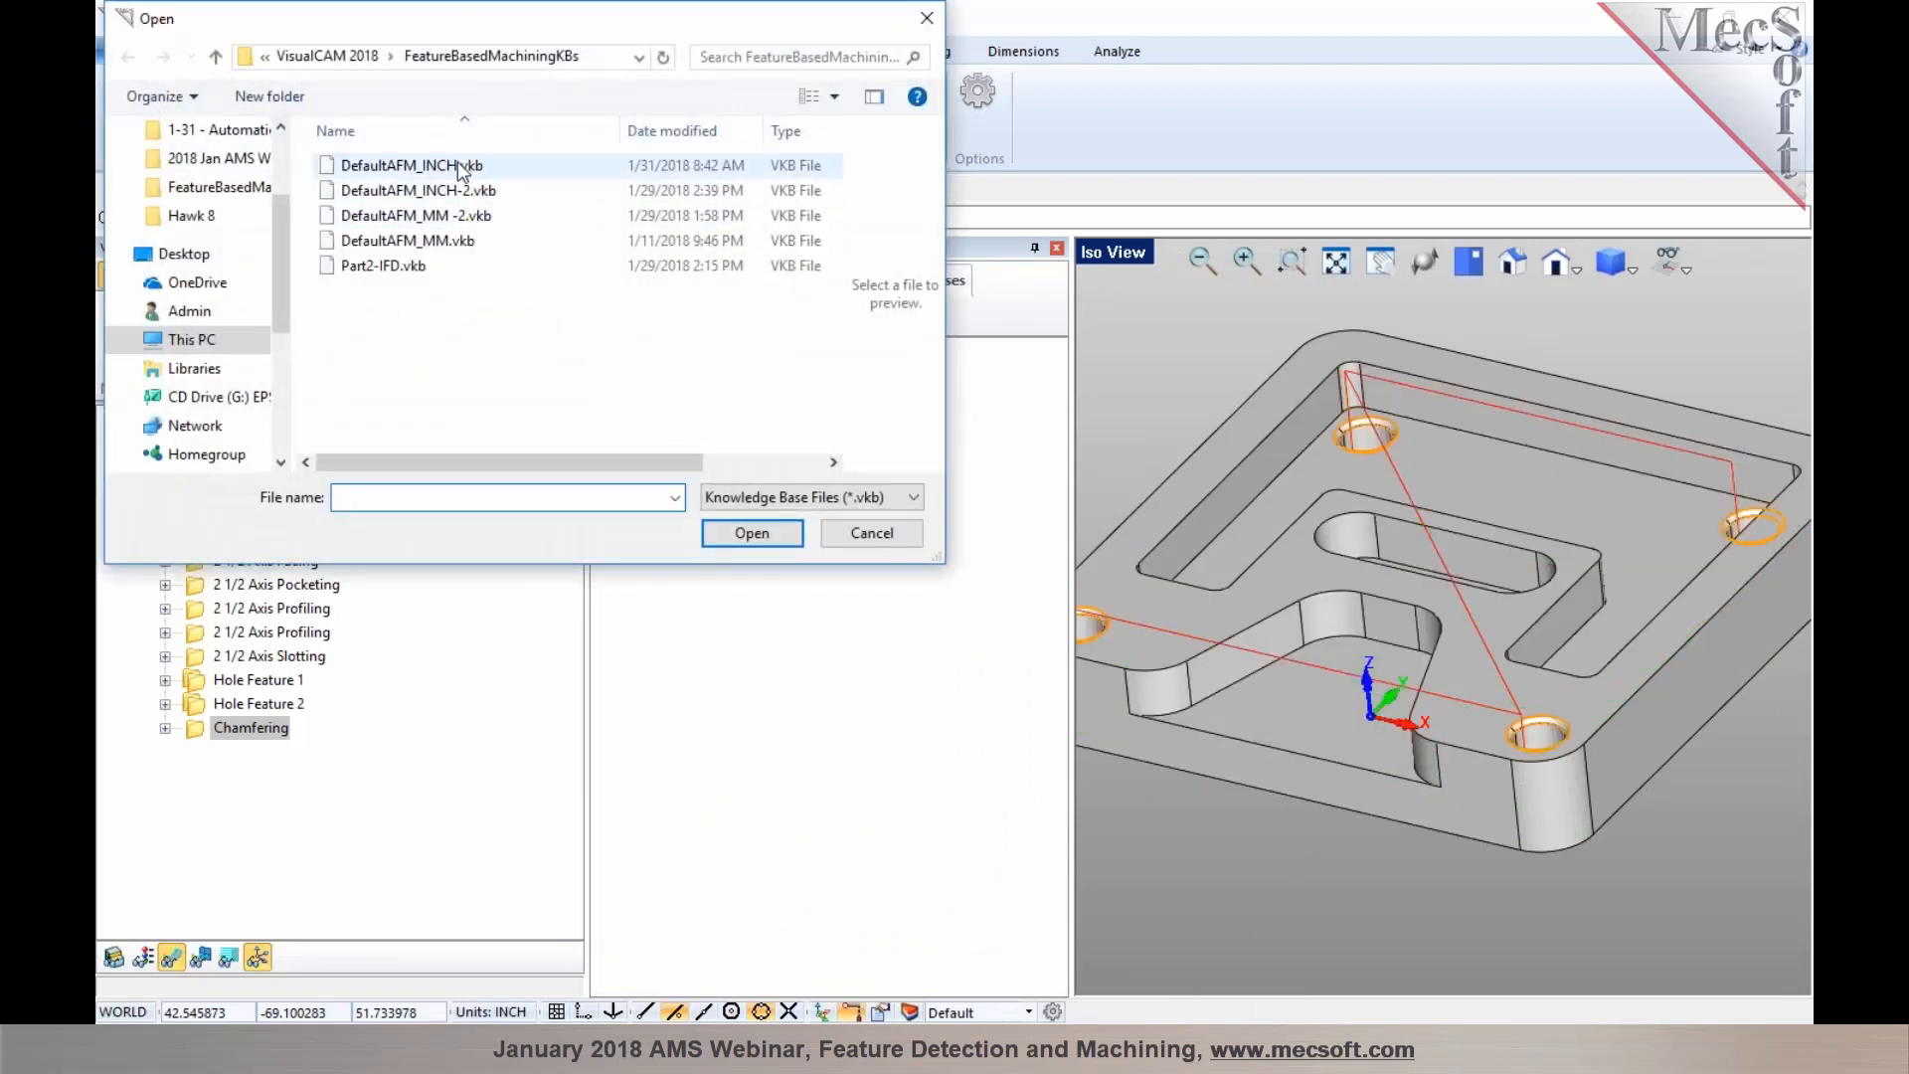
pyautogui.click(460, 169)
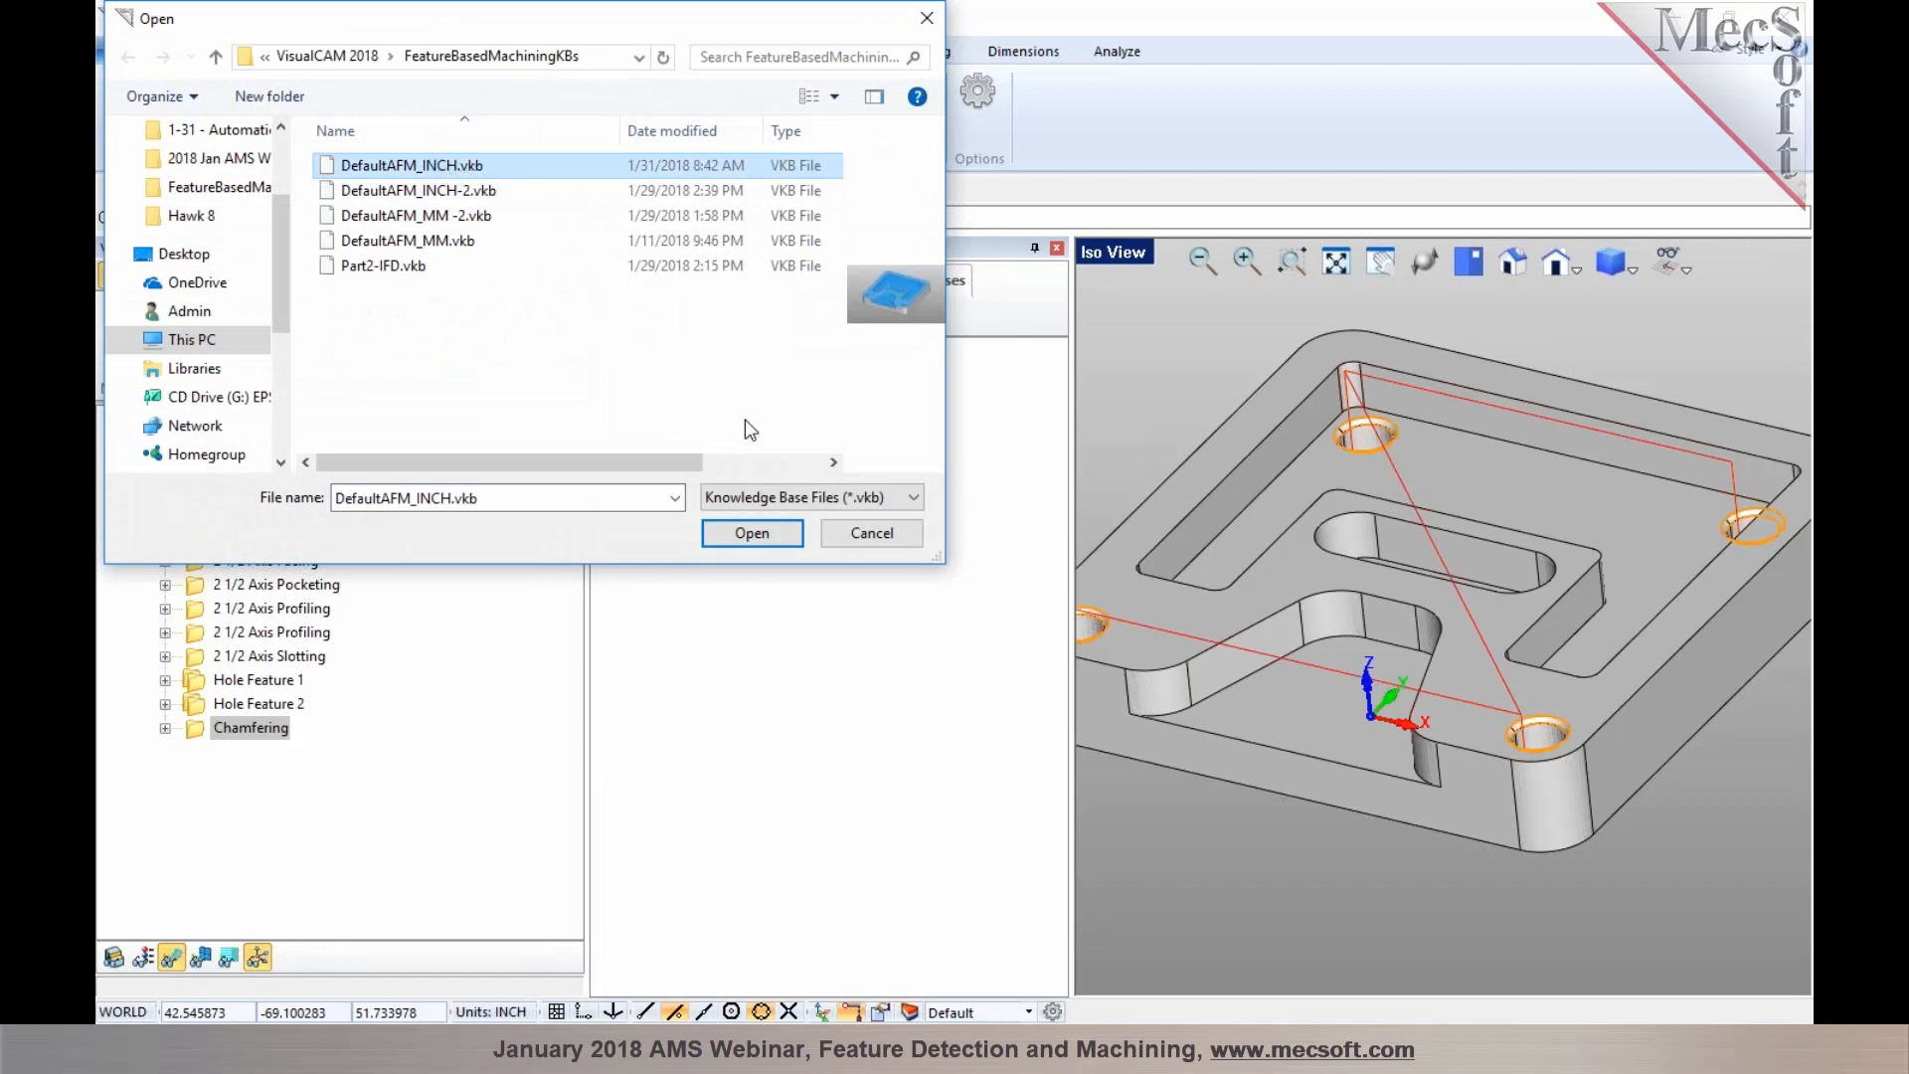
pyautogui.click(753, 532)
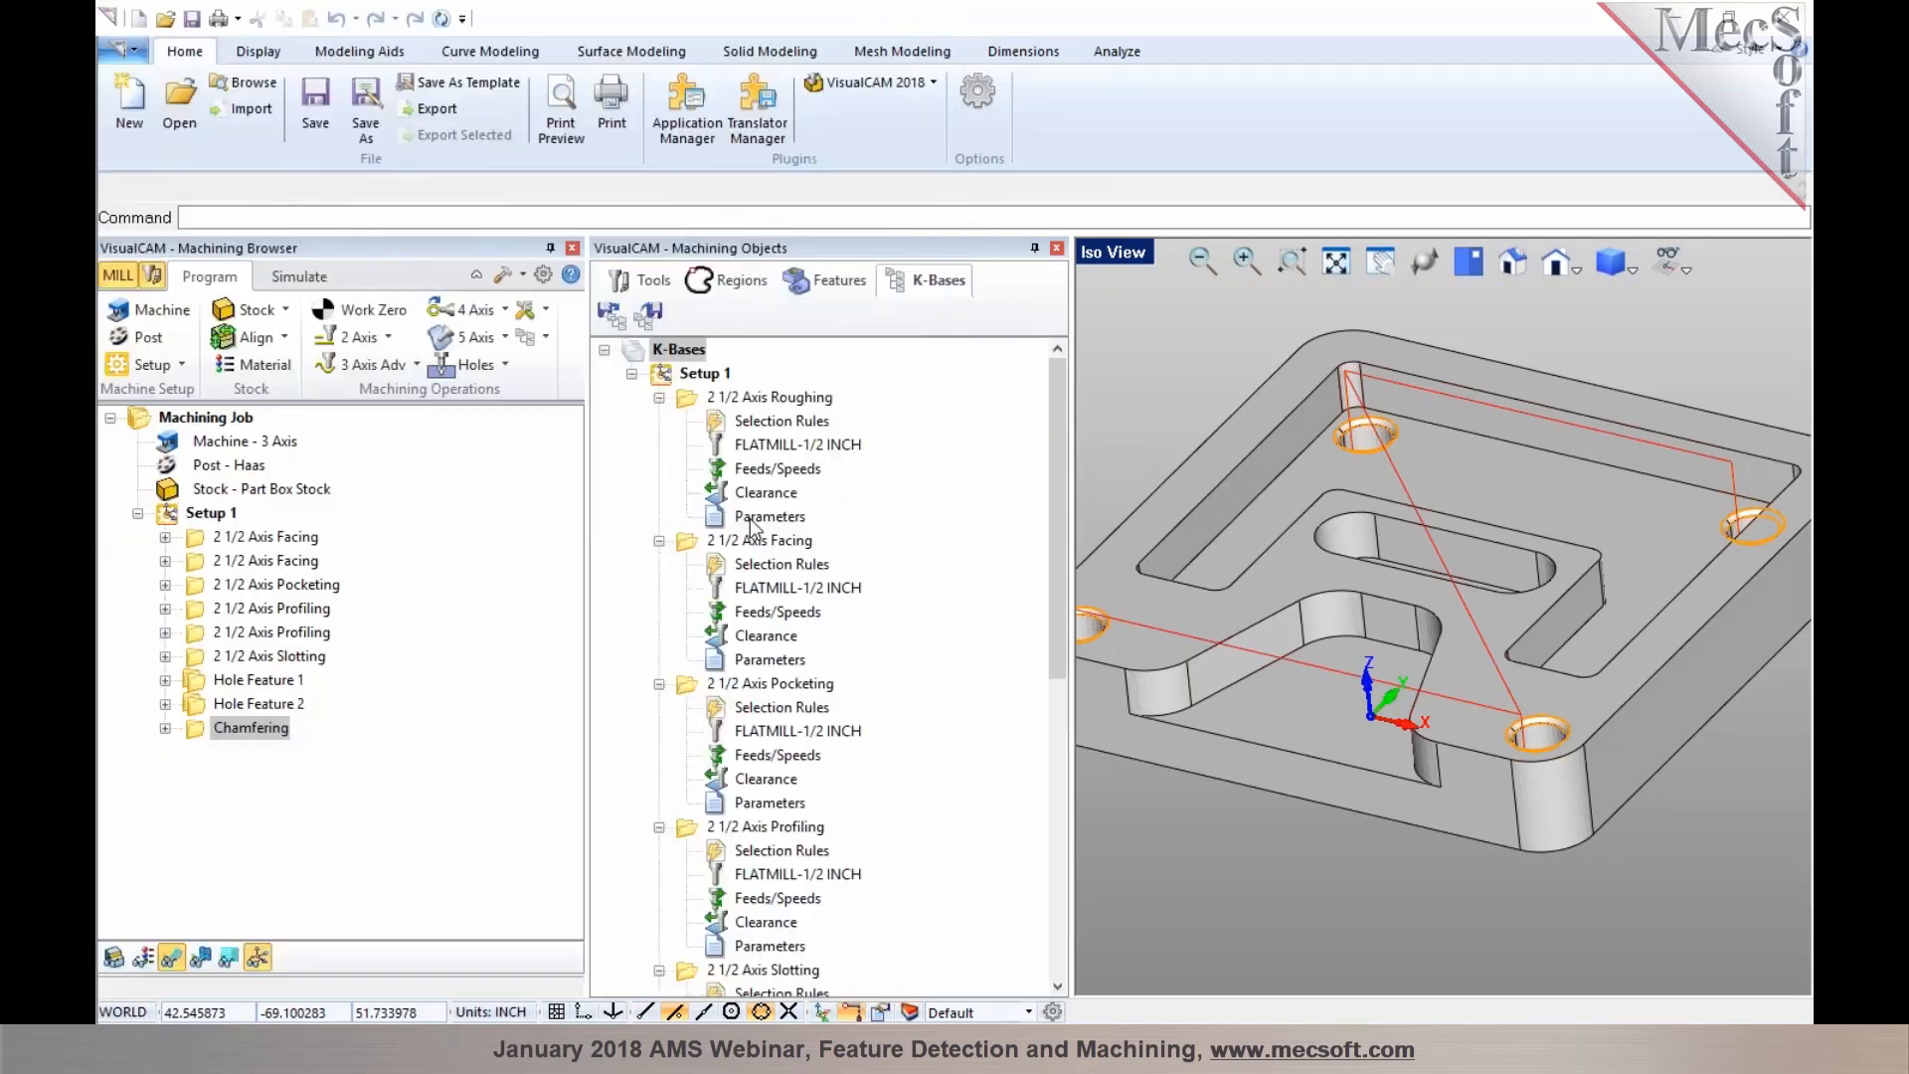
# Collapse the knowledge base operation folders and move Hole Feature 1 and Hole Feature 2 above Chamfering
pyautogui.click(659, 397)
pyautogui.click(659, 422)
pyautogui.click(659, 445)
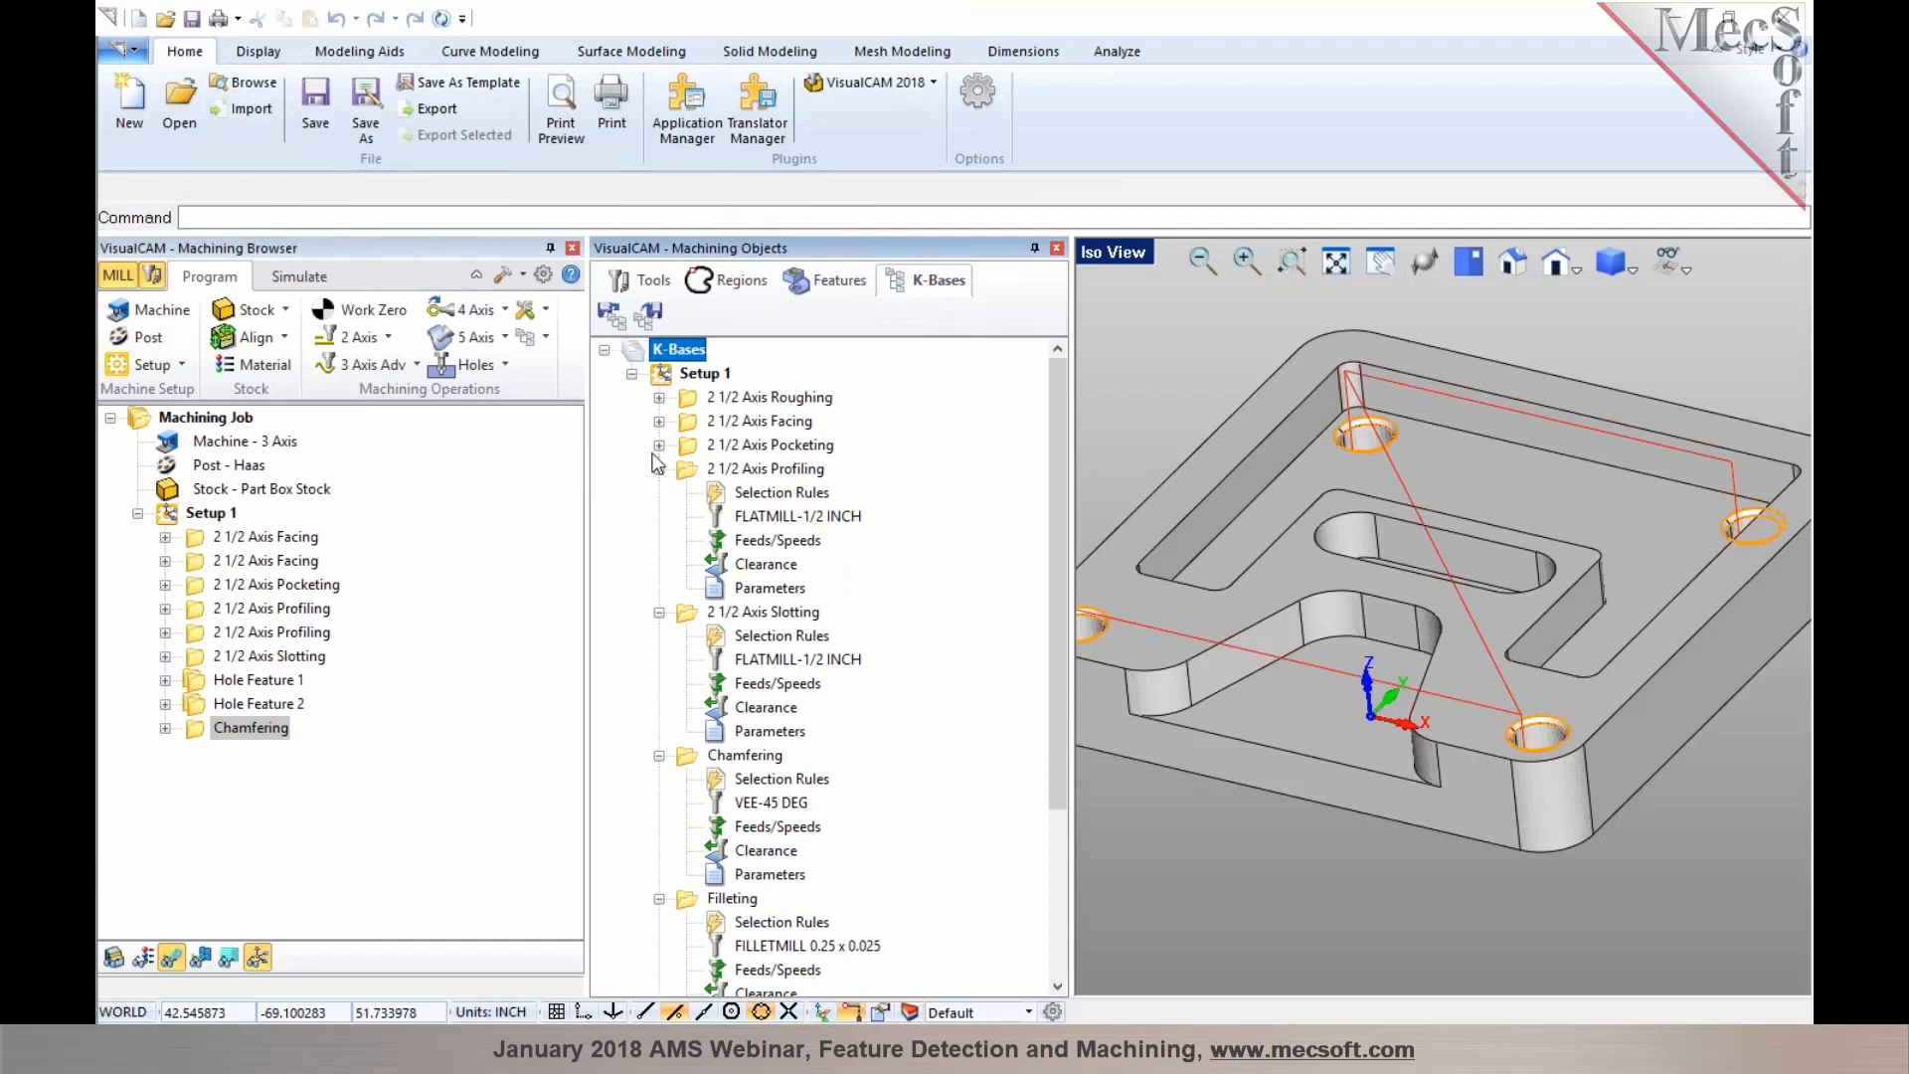
pyautogui.click(659, 469)
pyautogui.click(659, 493)
pyautogui.click(659, 517)
pyautogui.click(659, 541)
pyautogui.click(659, 565)
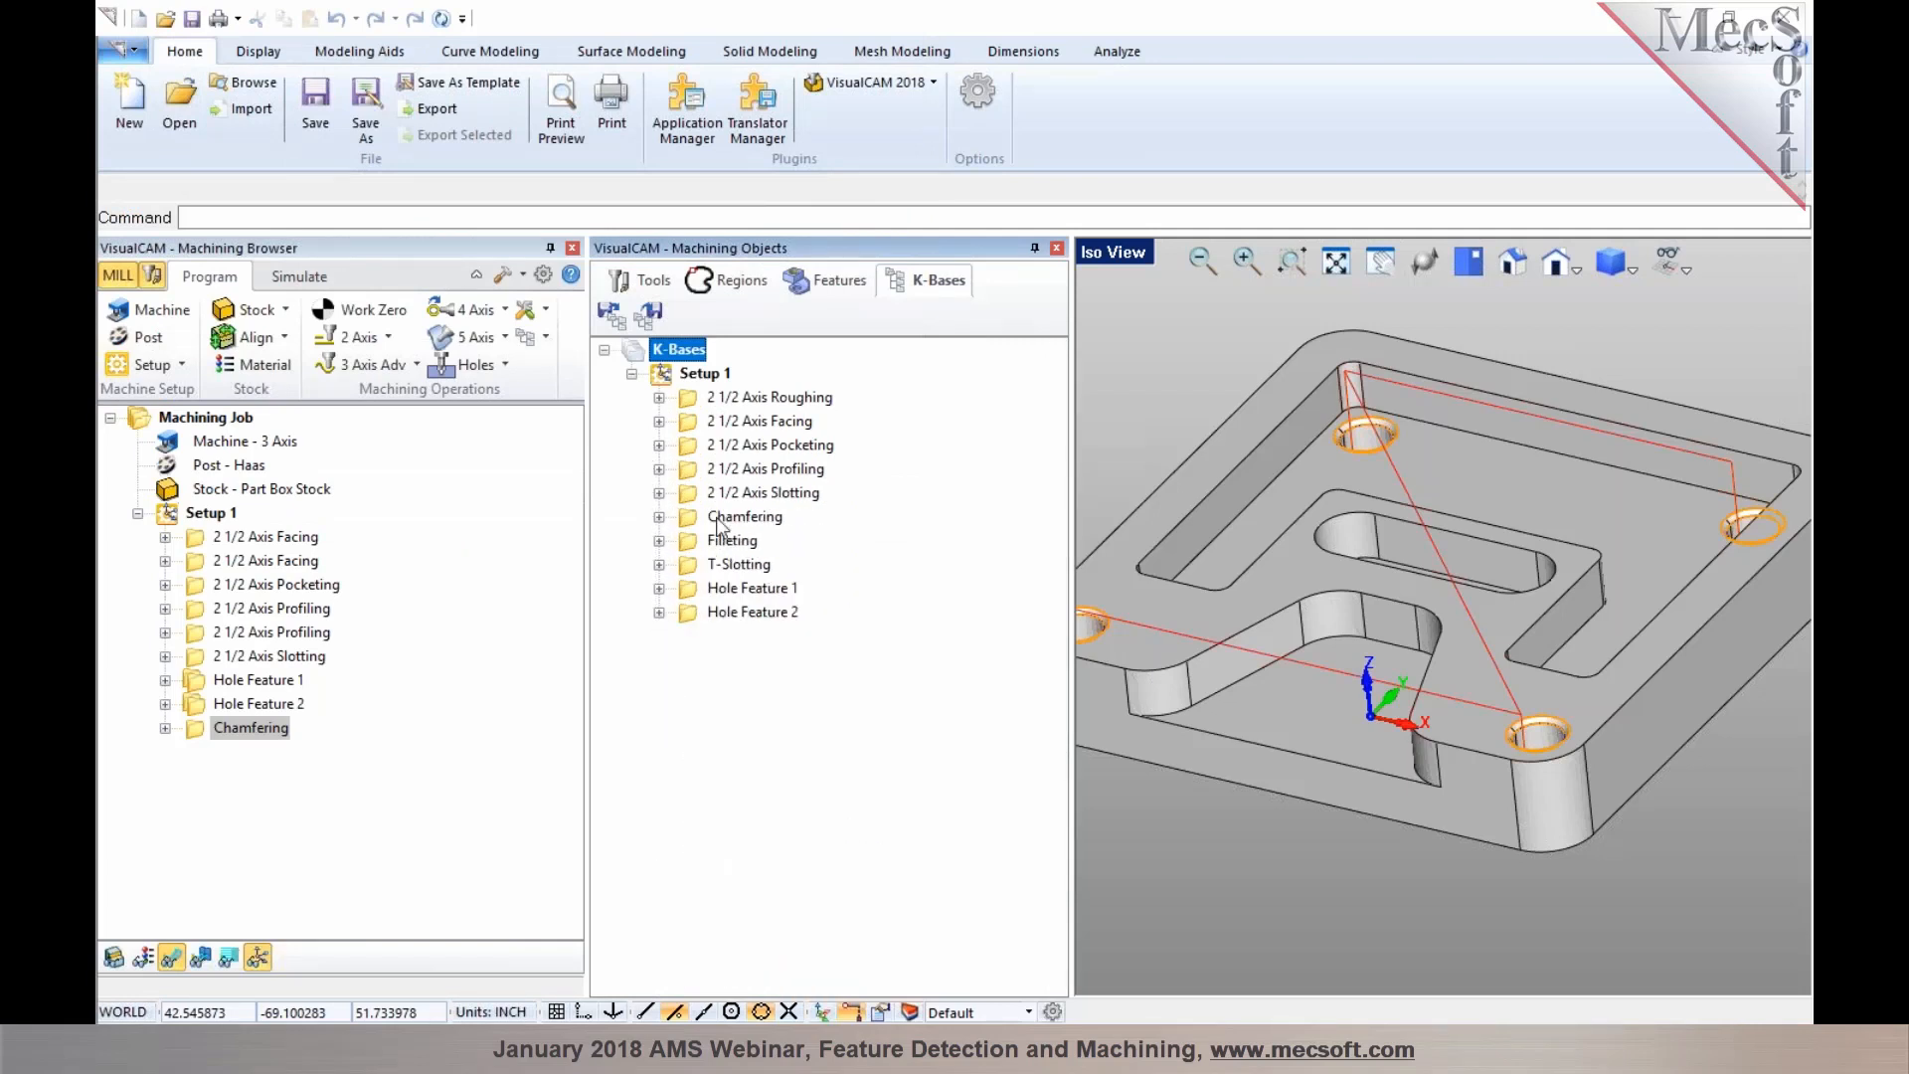
pyautogui.click(705, 593)
pyautogui.moveTo(693, 592); pyautogui.dragTo(694, 520)
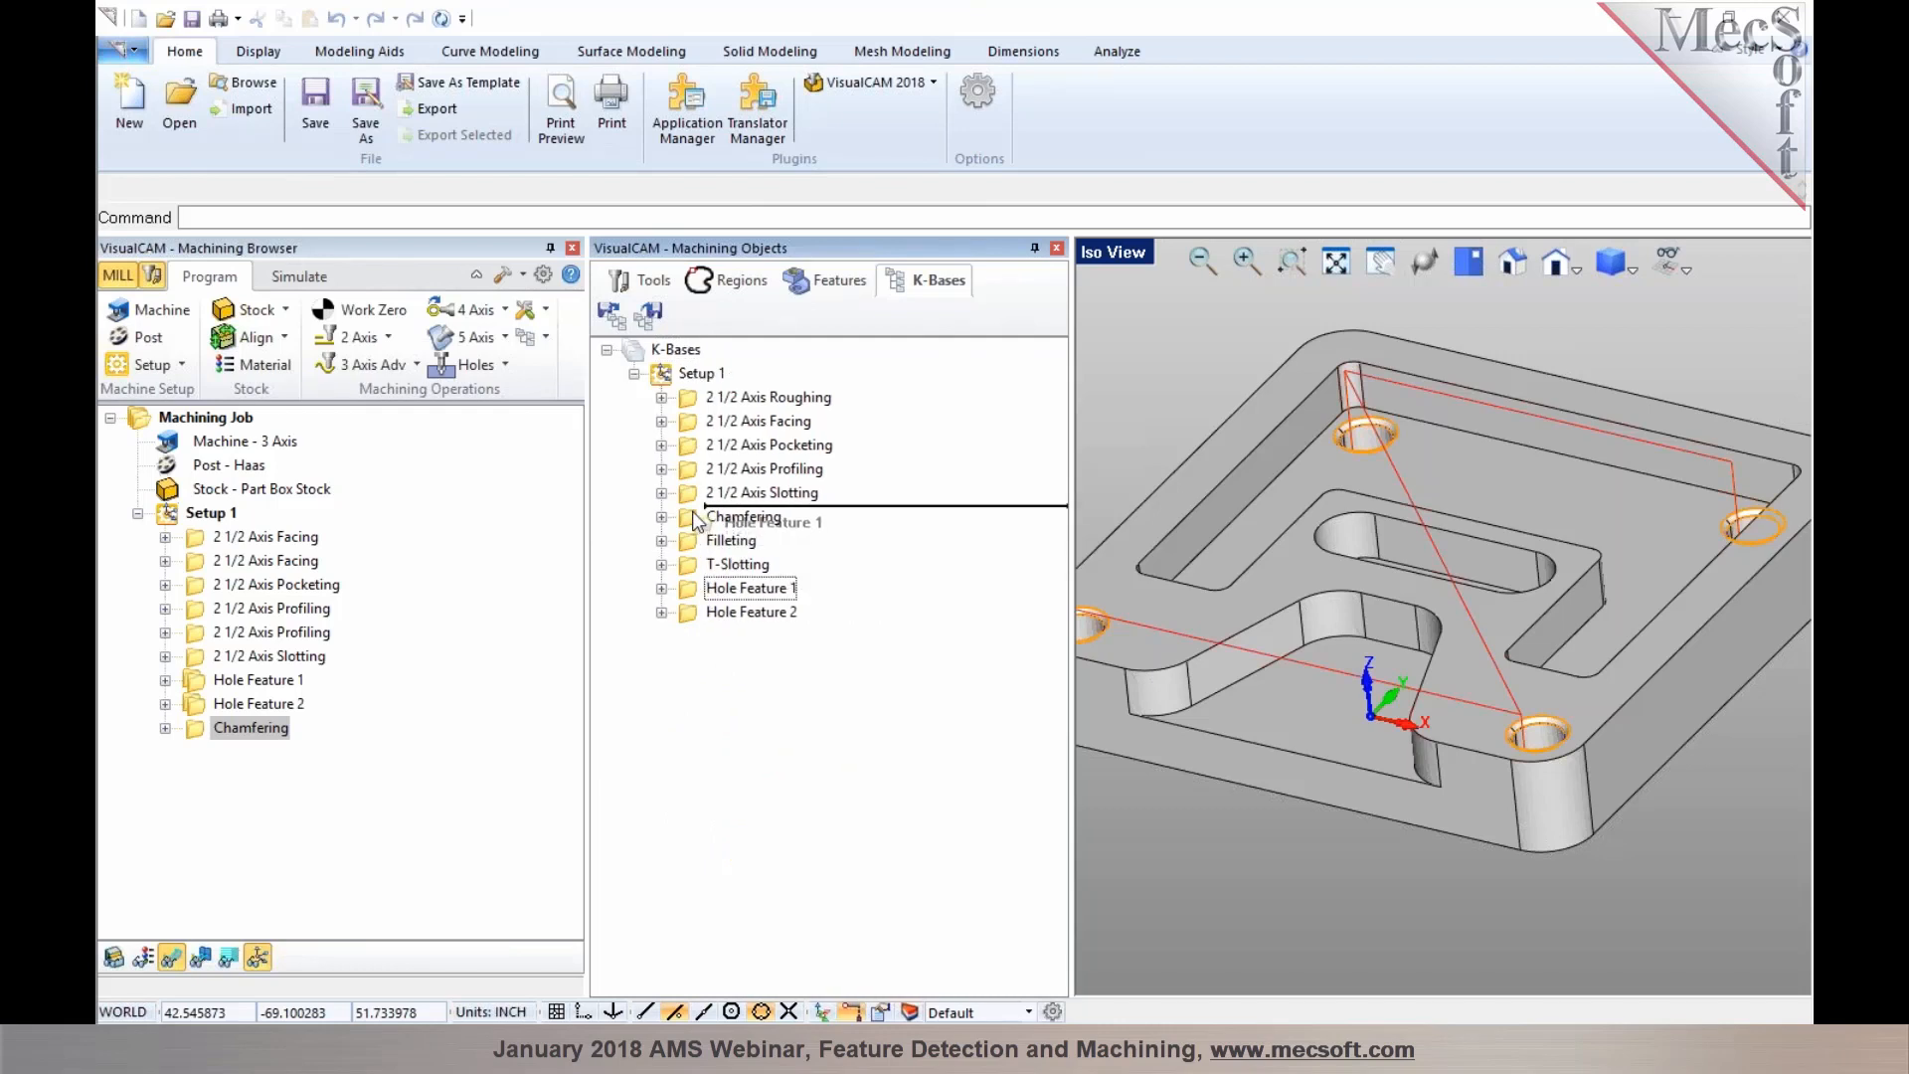
pyautogui.click(686, 612)
pyautogui.moveTo(686, 618); pyautogui.dragTo(690, 531)
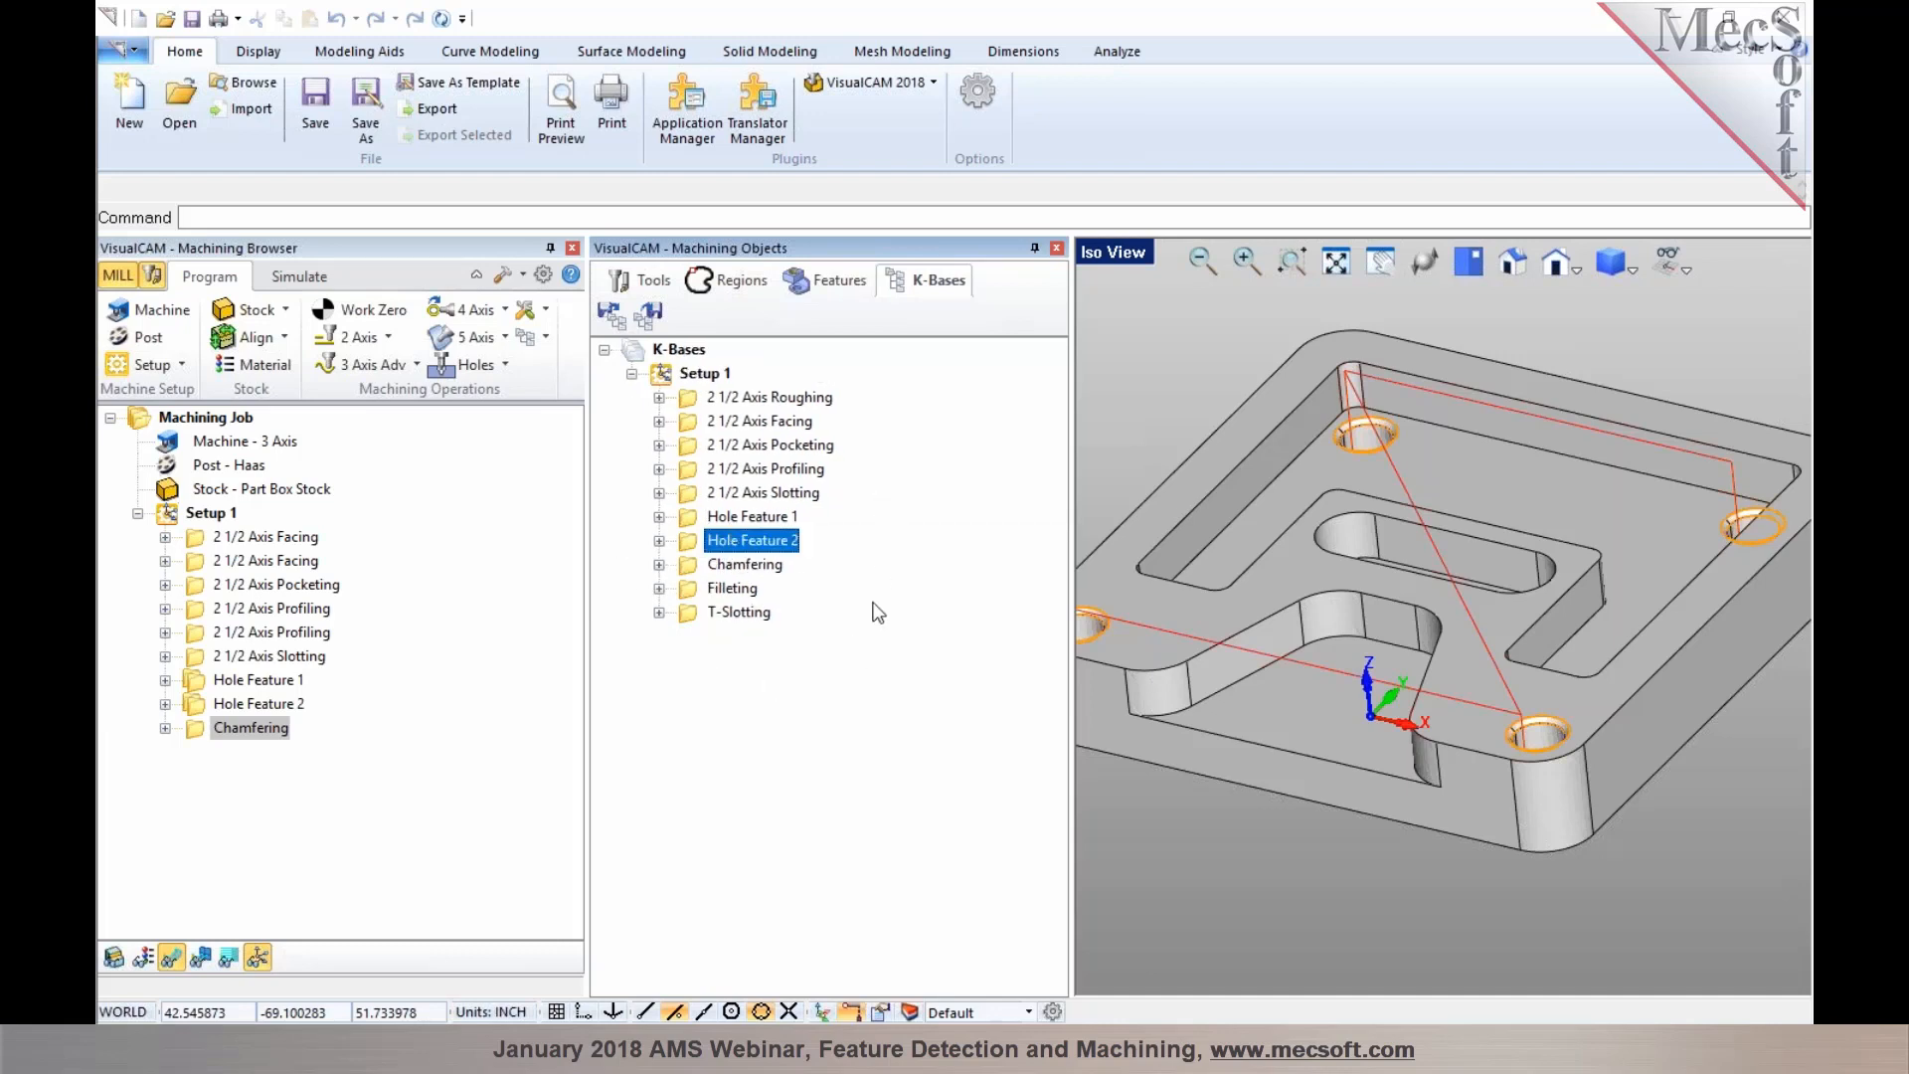
# Save the reordered knowledge base as DefaultAFM_INCH-3.vkb
pyautogui.click(648, 314)
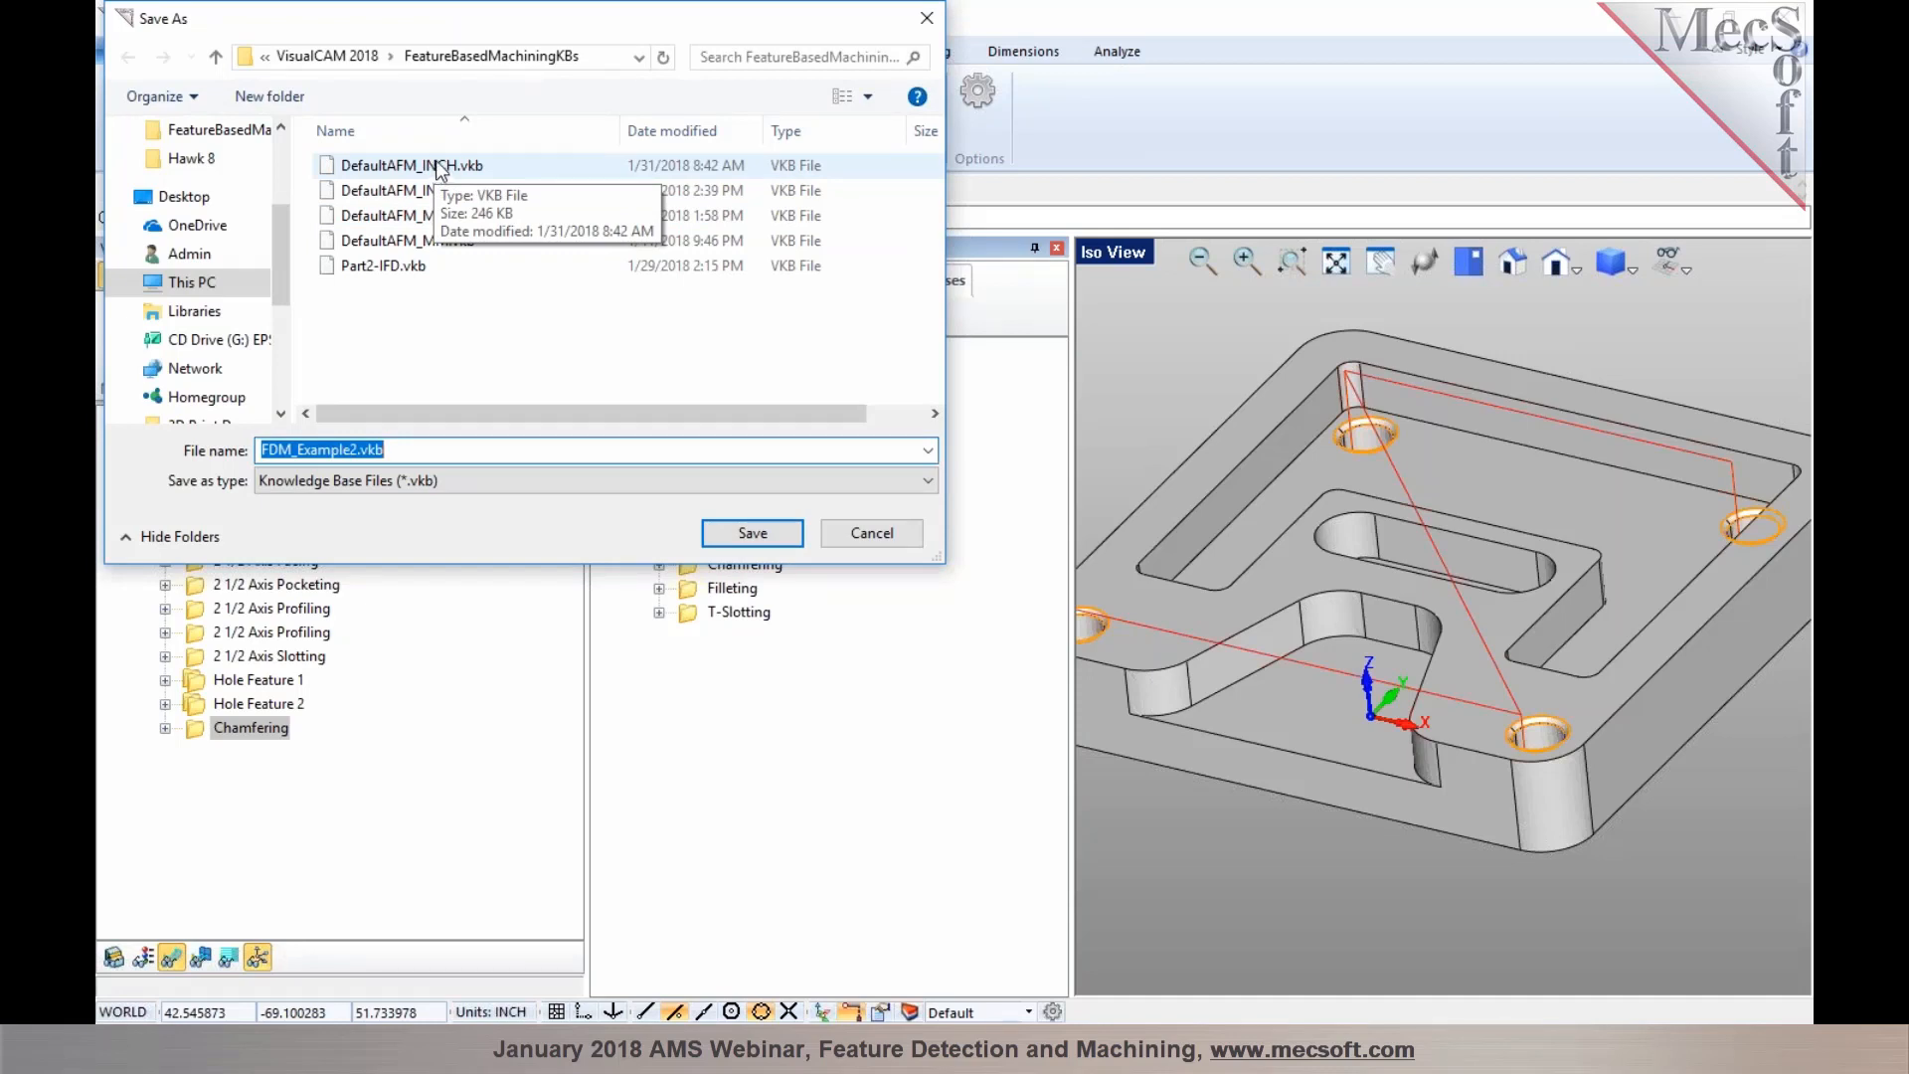
pyautogui.click(429, 191)
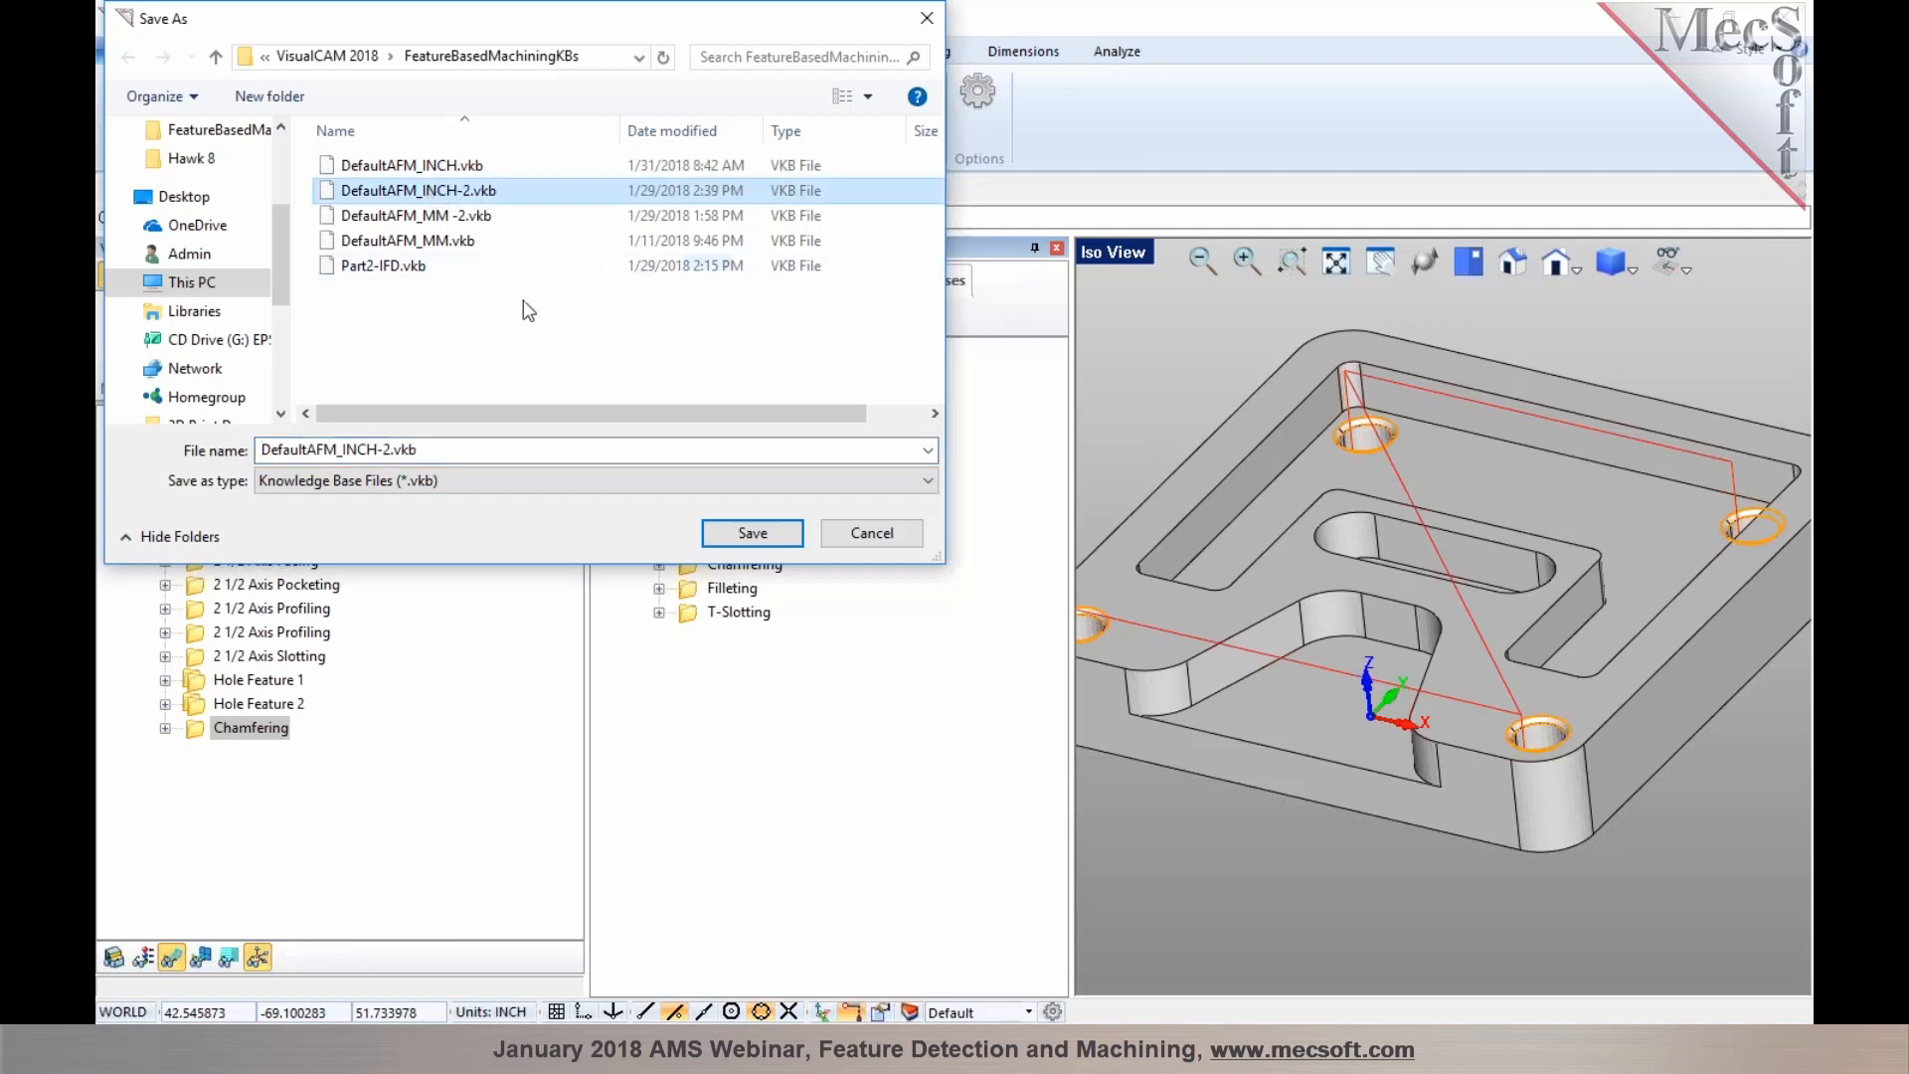
pyautogui.click(410, 167)
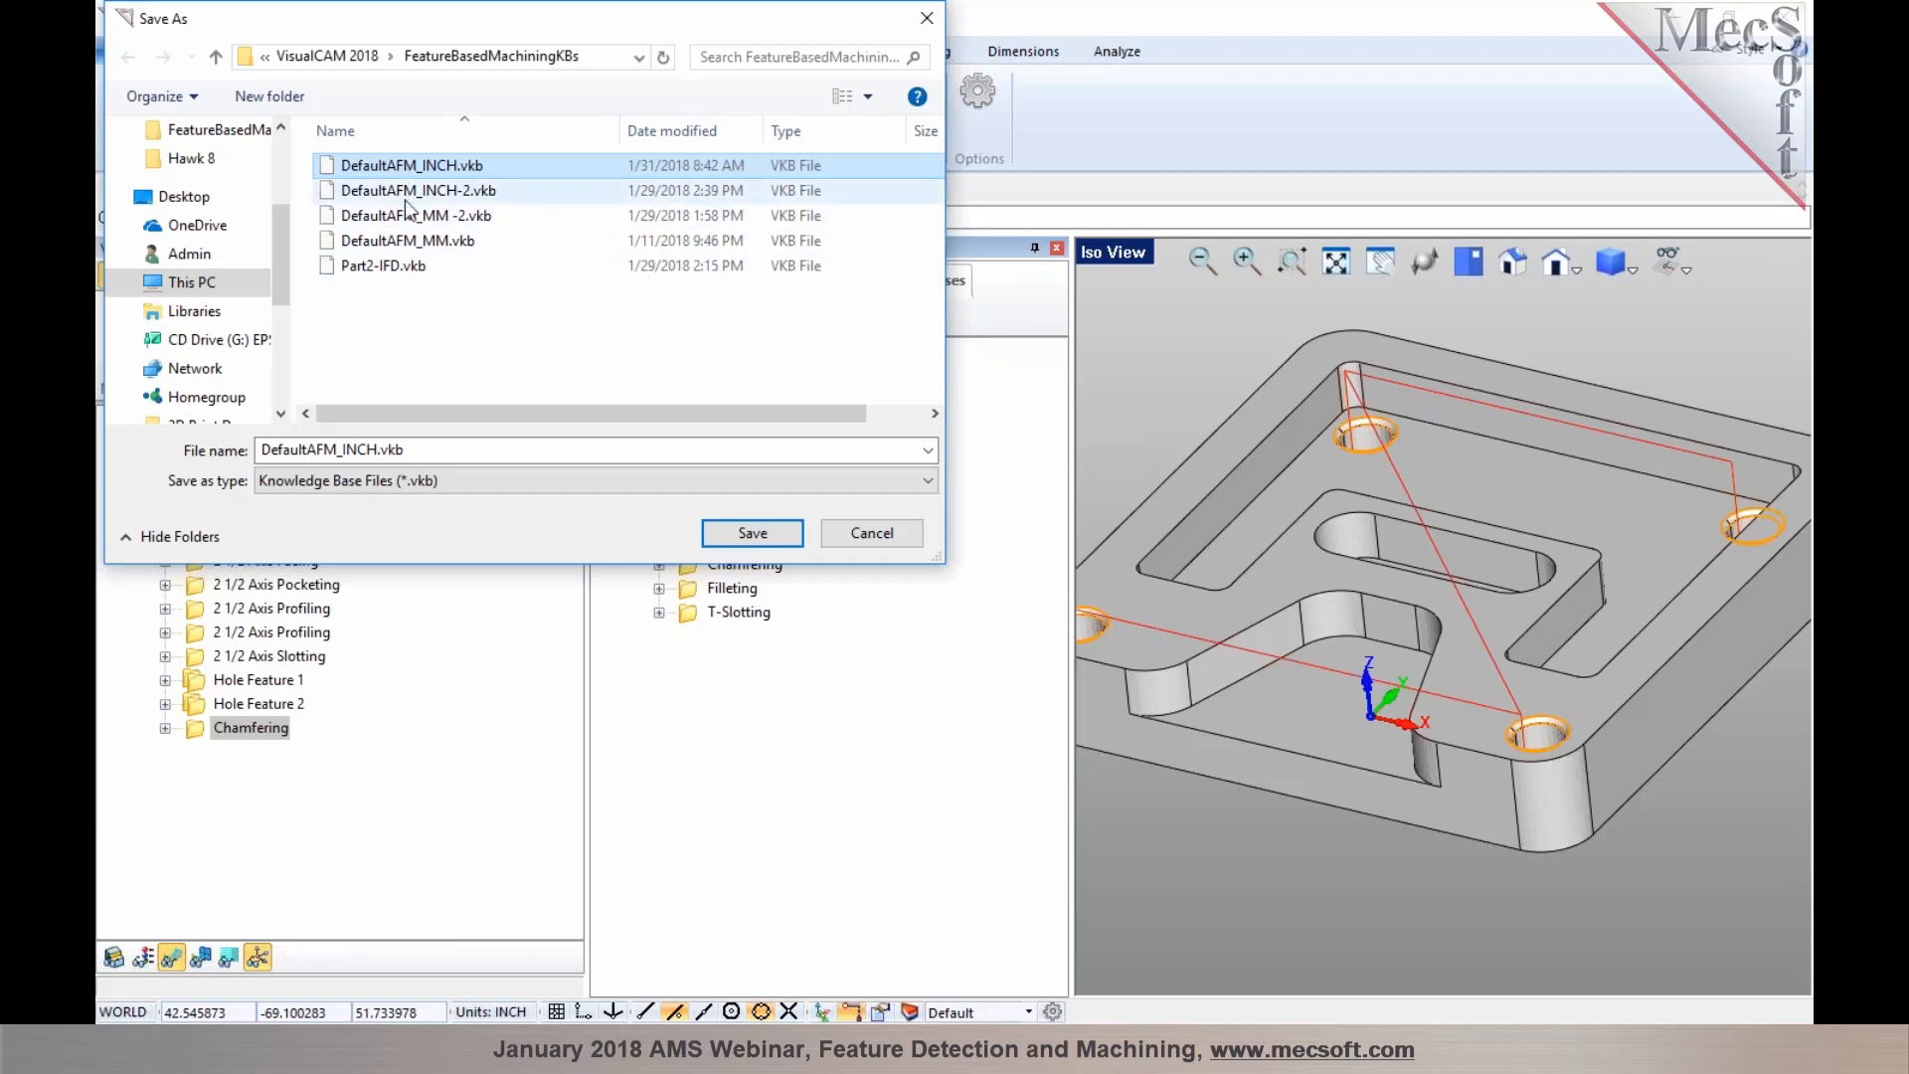
pyautogui.click(373, 450)
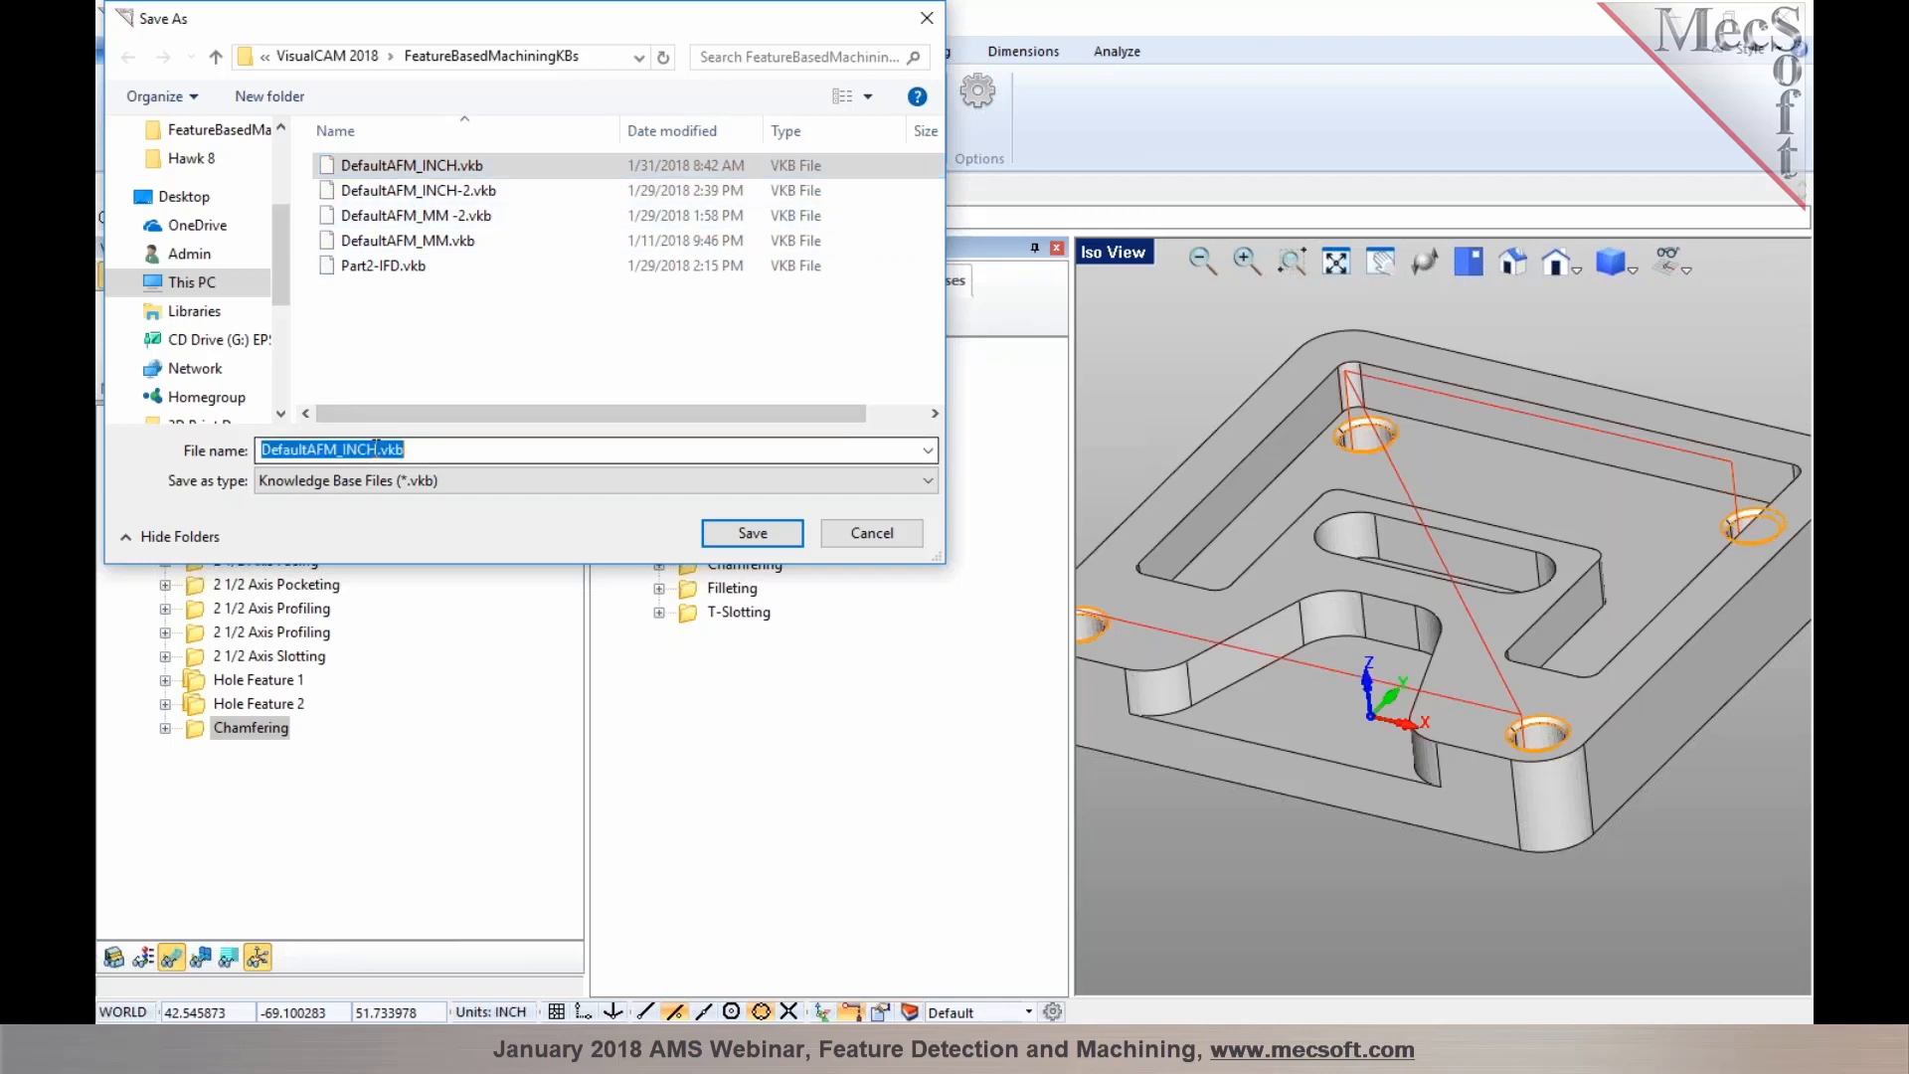
pyautogui.click(377, 450)
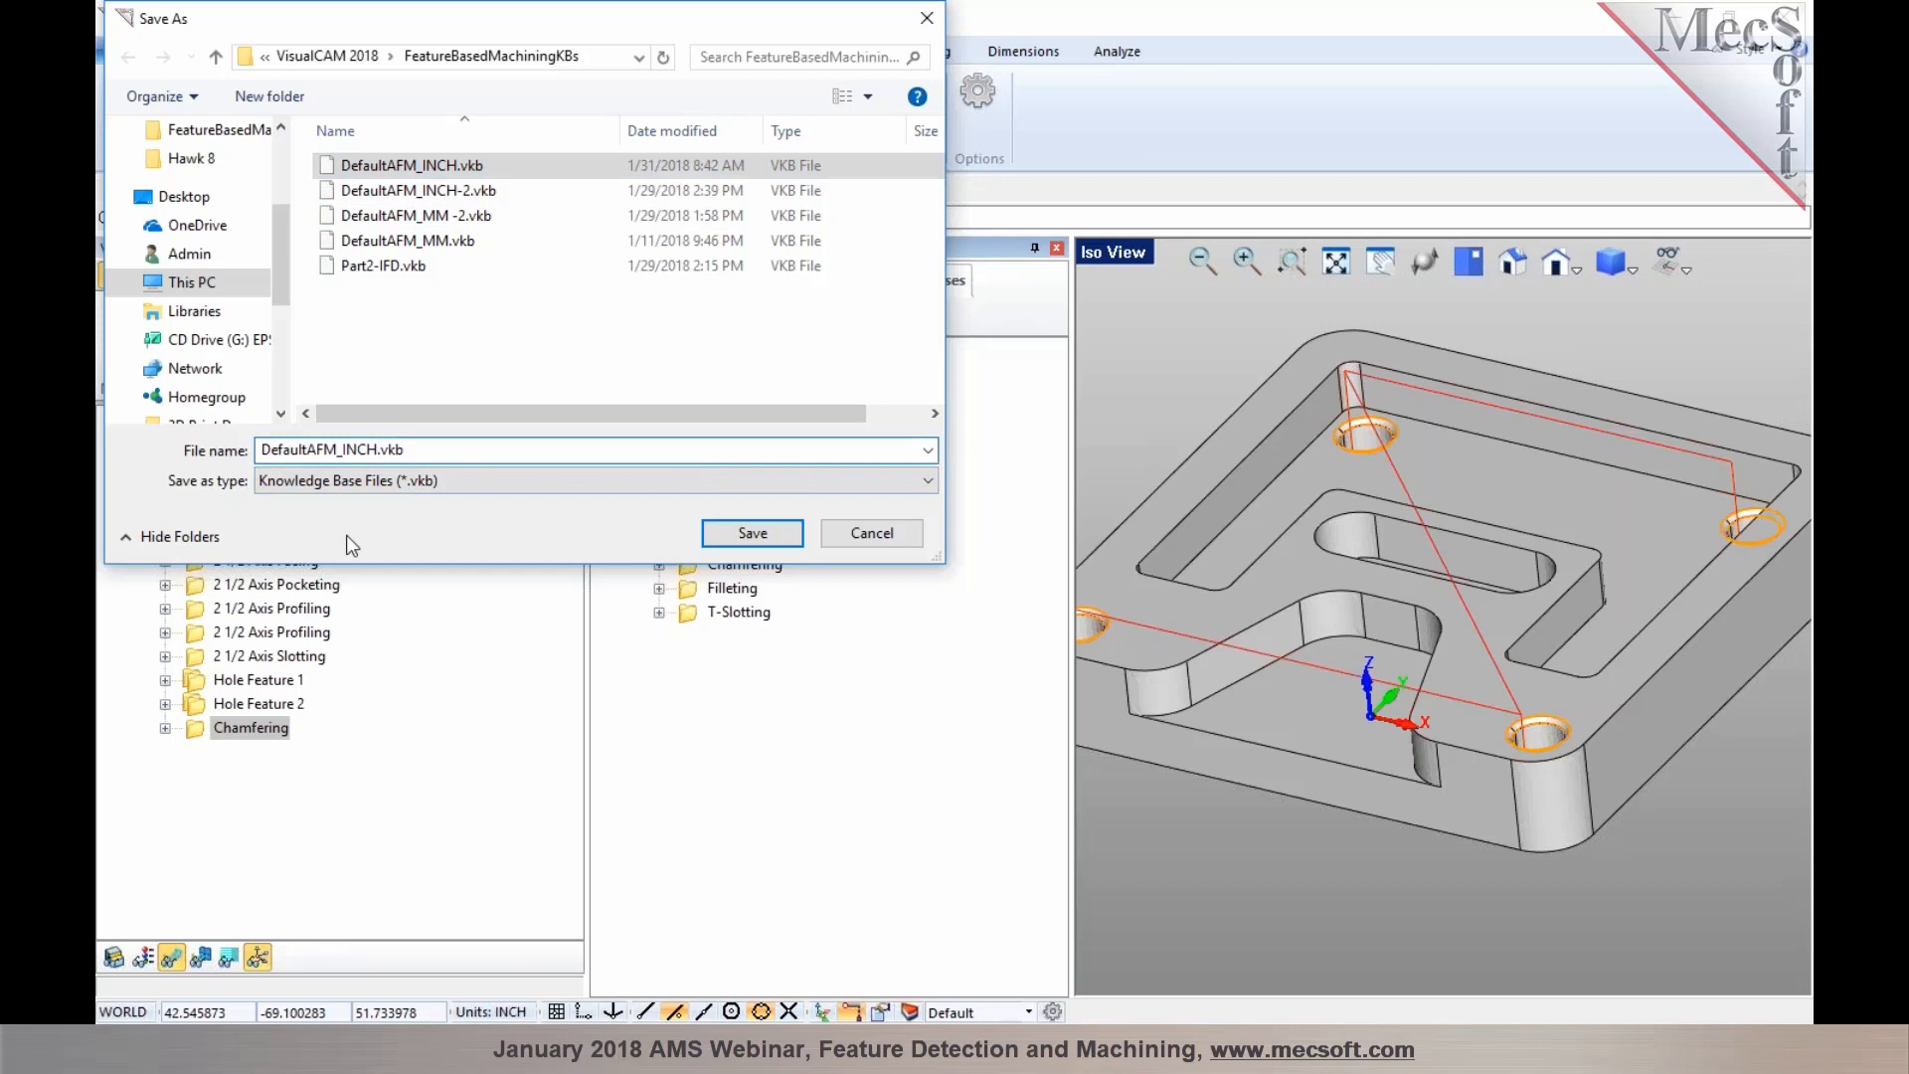
pyautogui.write('-3')
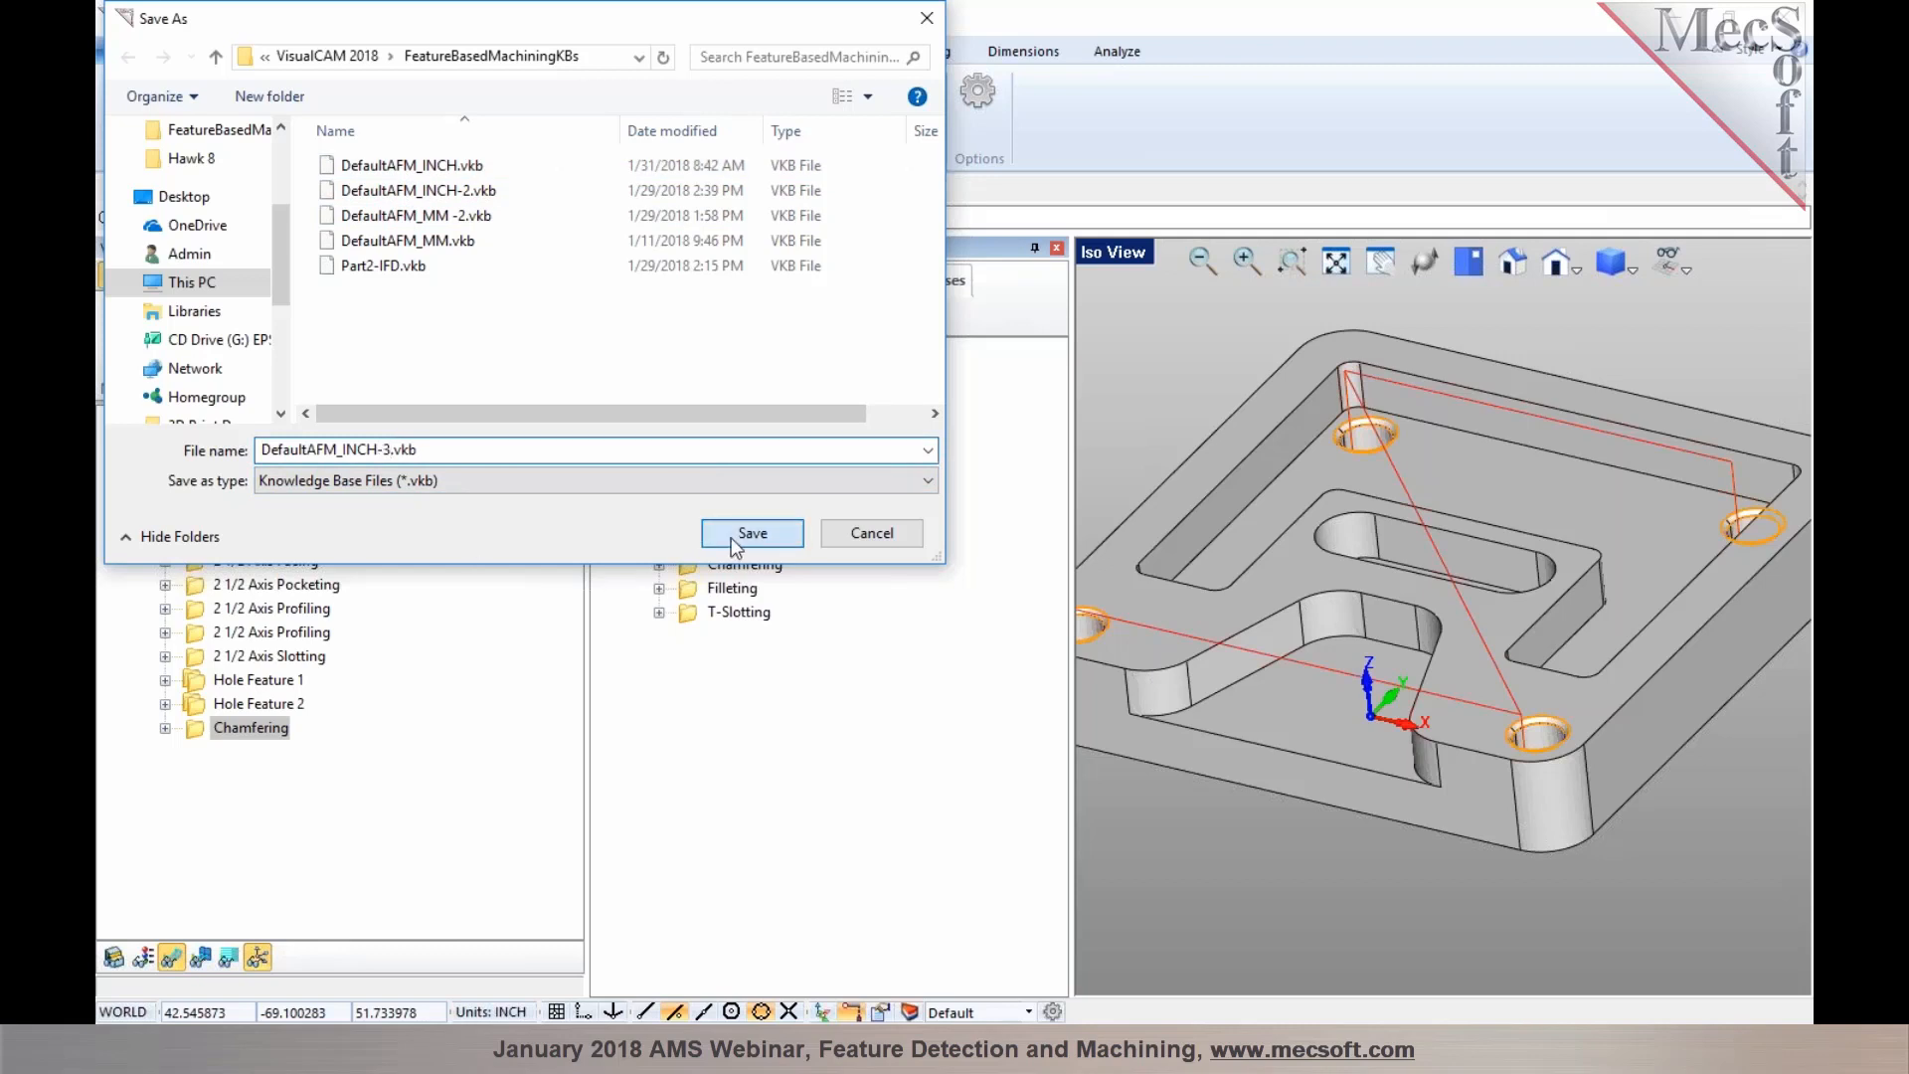
pyautogui.click(734, 539)
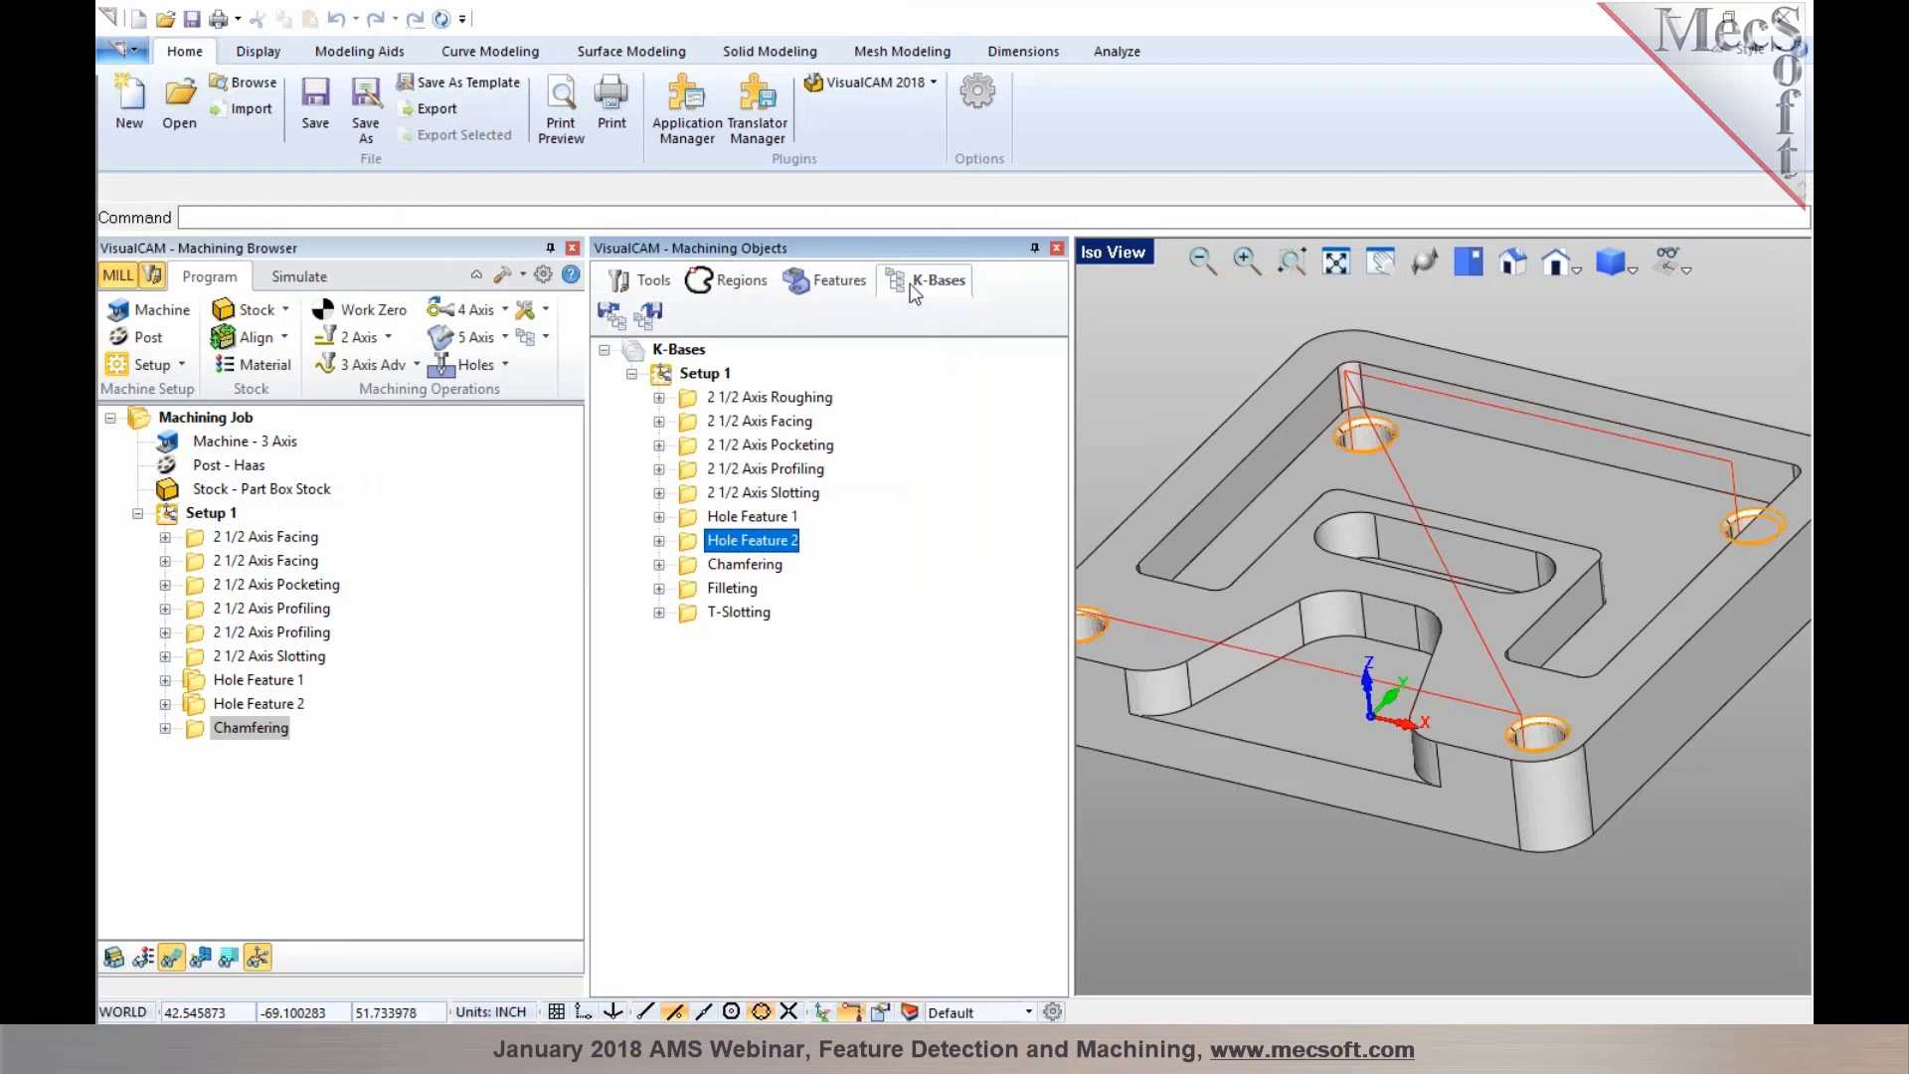
# Set the Automatic Feature Machining knowledge base in the Features preferences to DefaultAFM_INCH-3.vkb and apply it
pyautogui.click(823, 281)
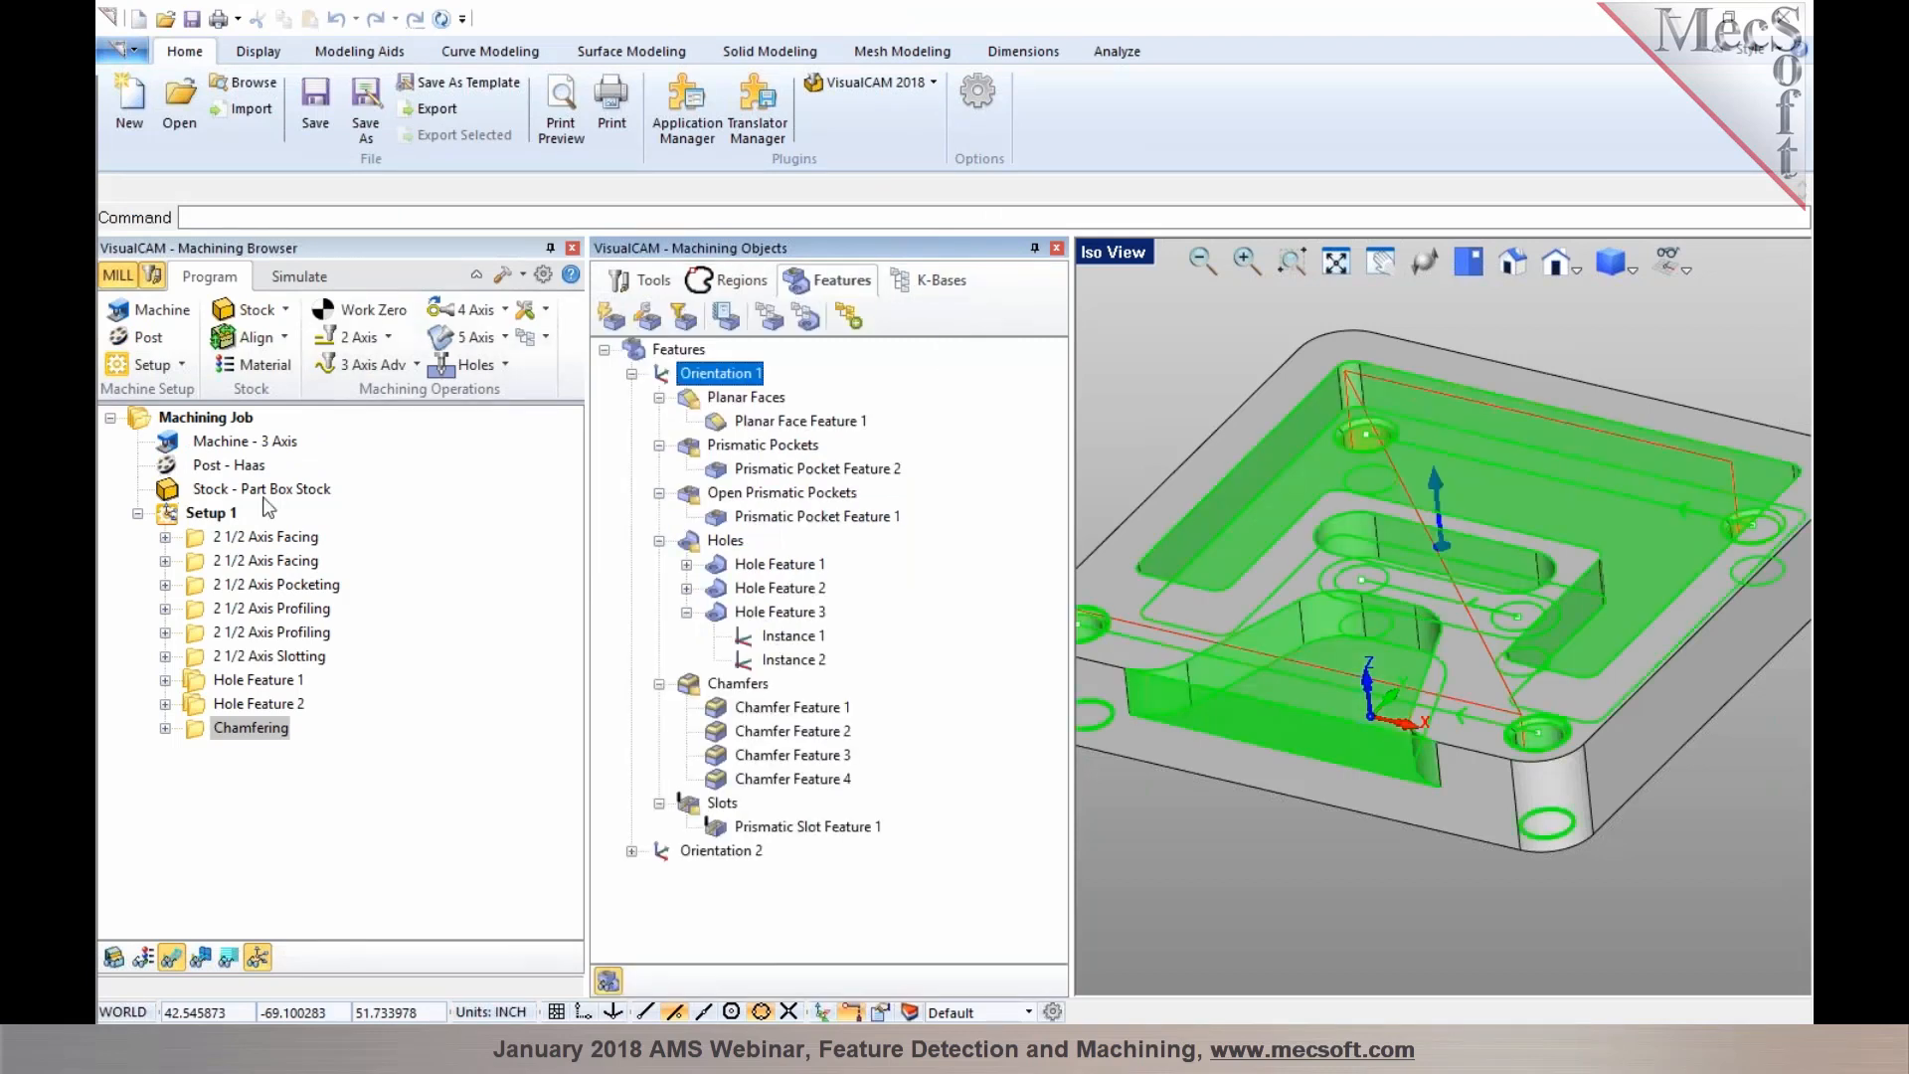
pyautogui.click(195, 513)
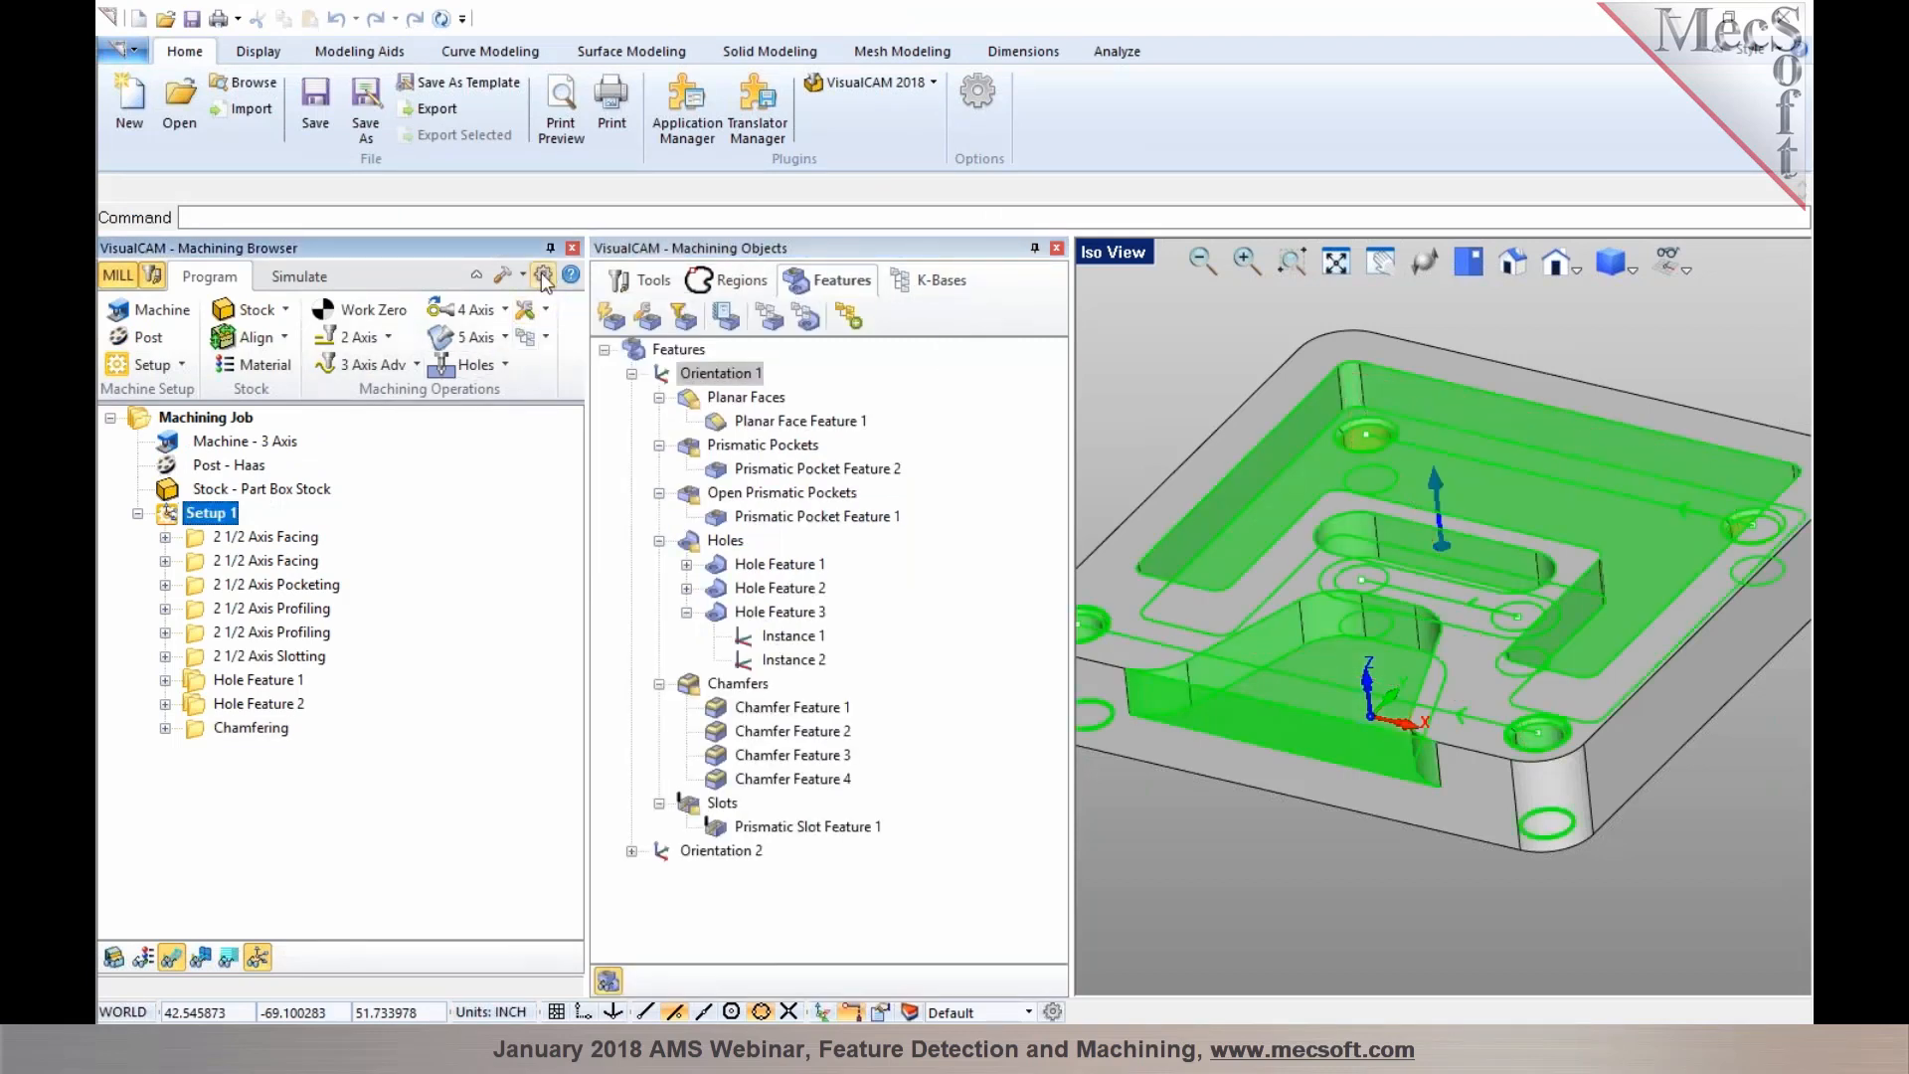
pyautogui.click(543, 276)
pyautogui.click(707, 332)
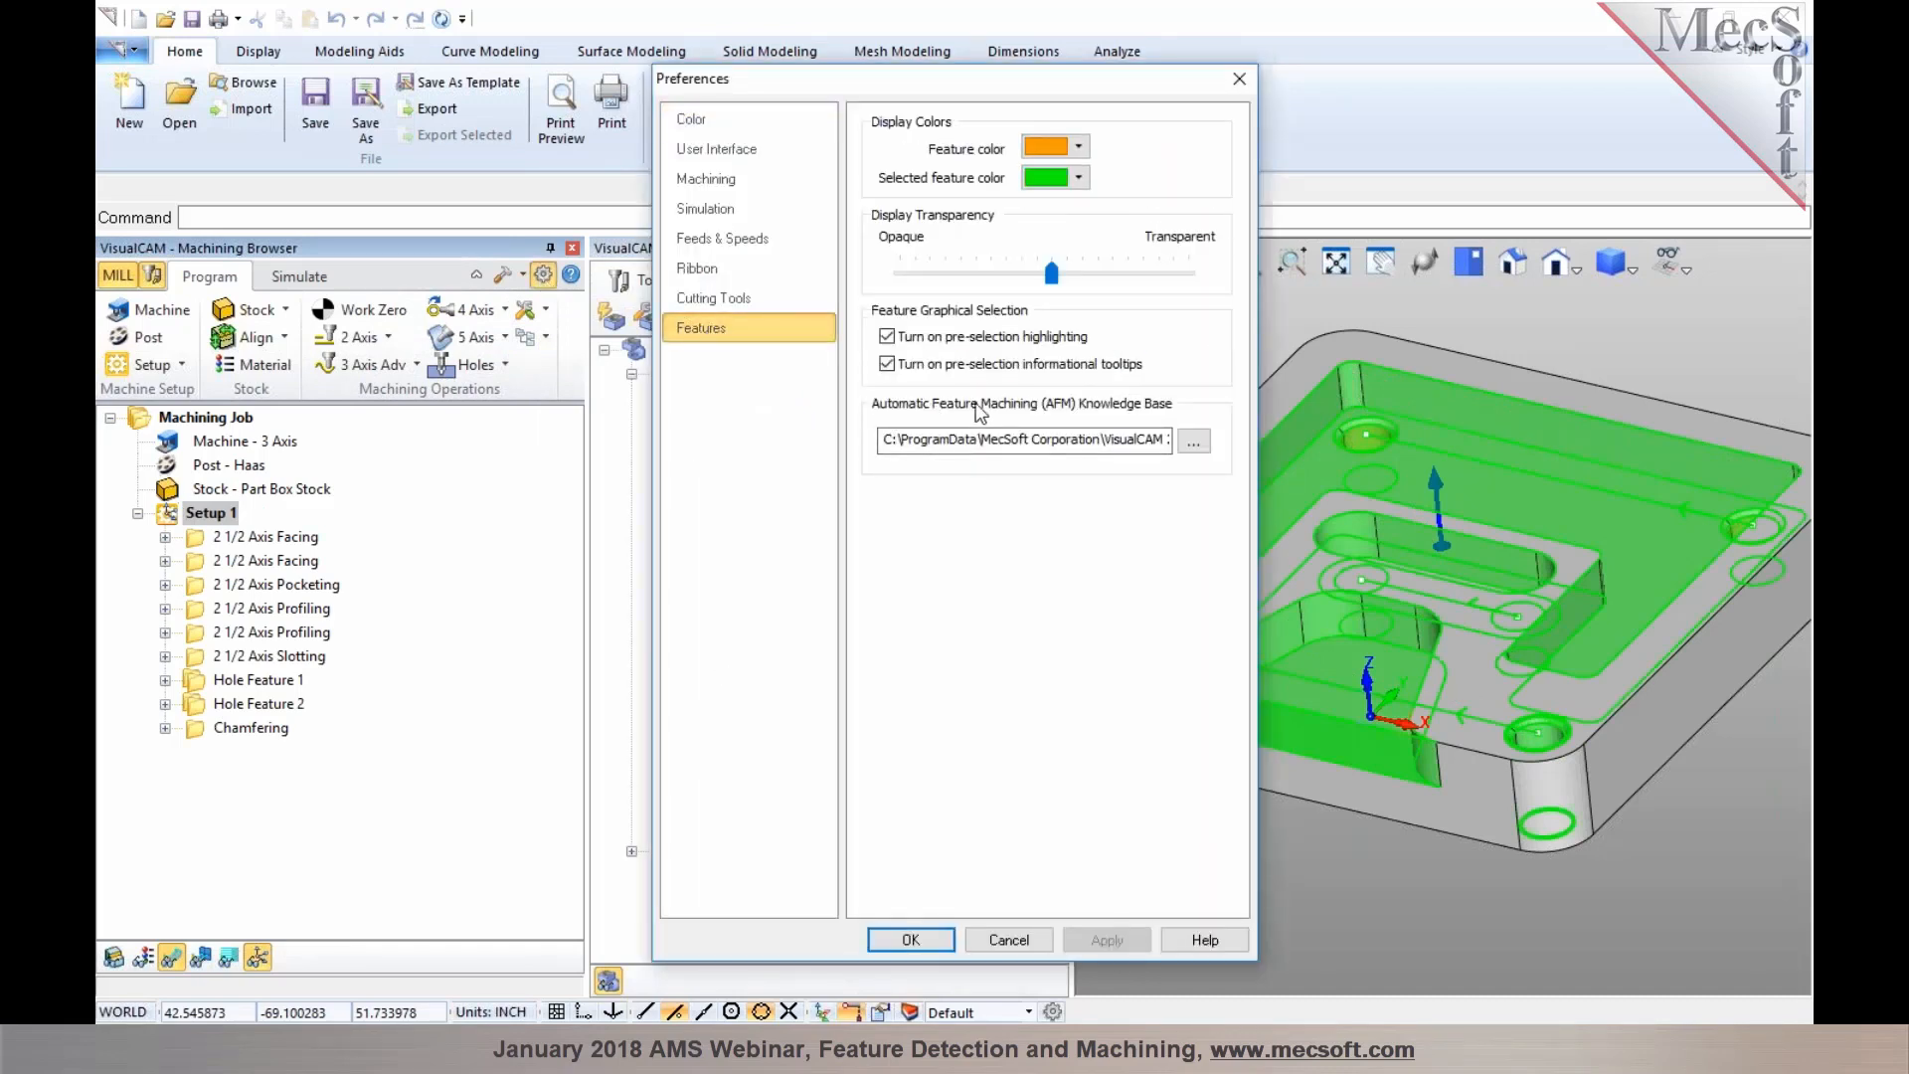
pyautogui.click(1193, 441)
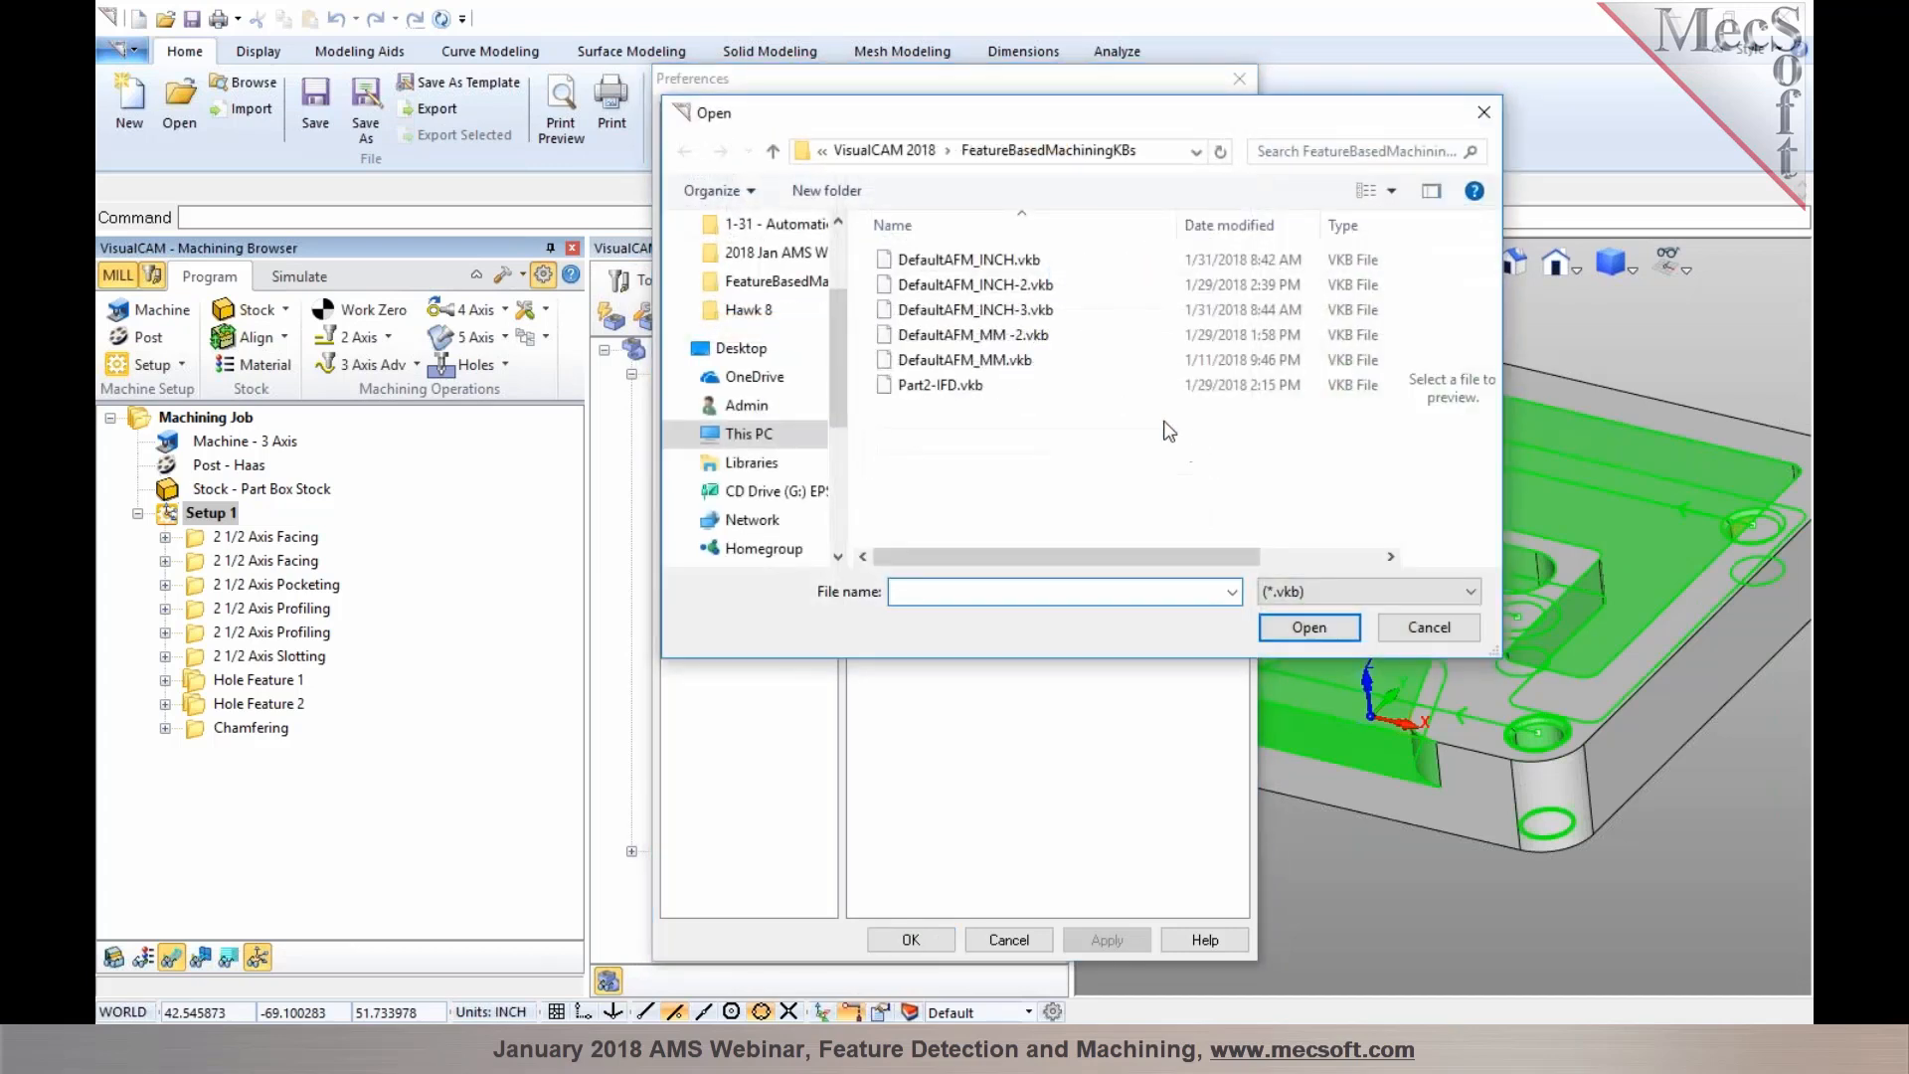
pyautogui.click(1032, 314)
pyautogui.click(1309, 624)
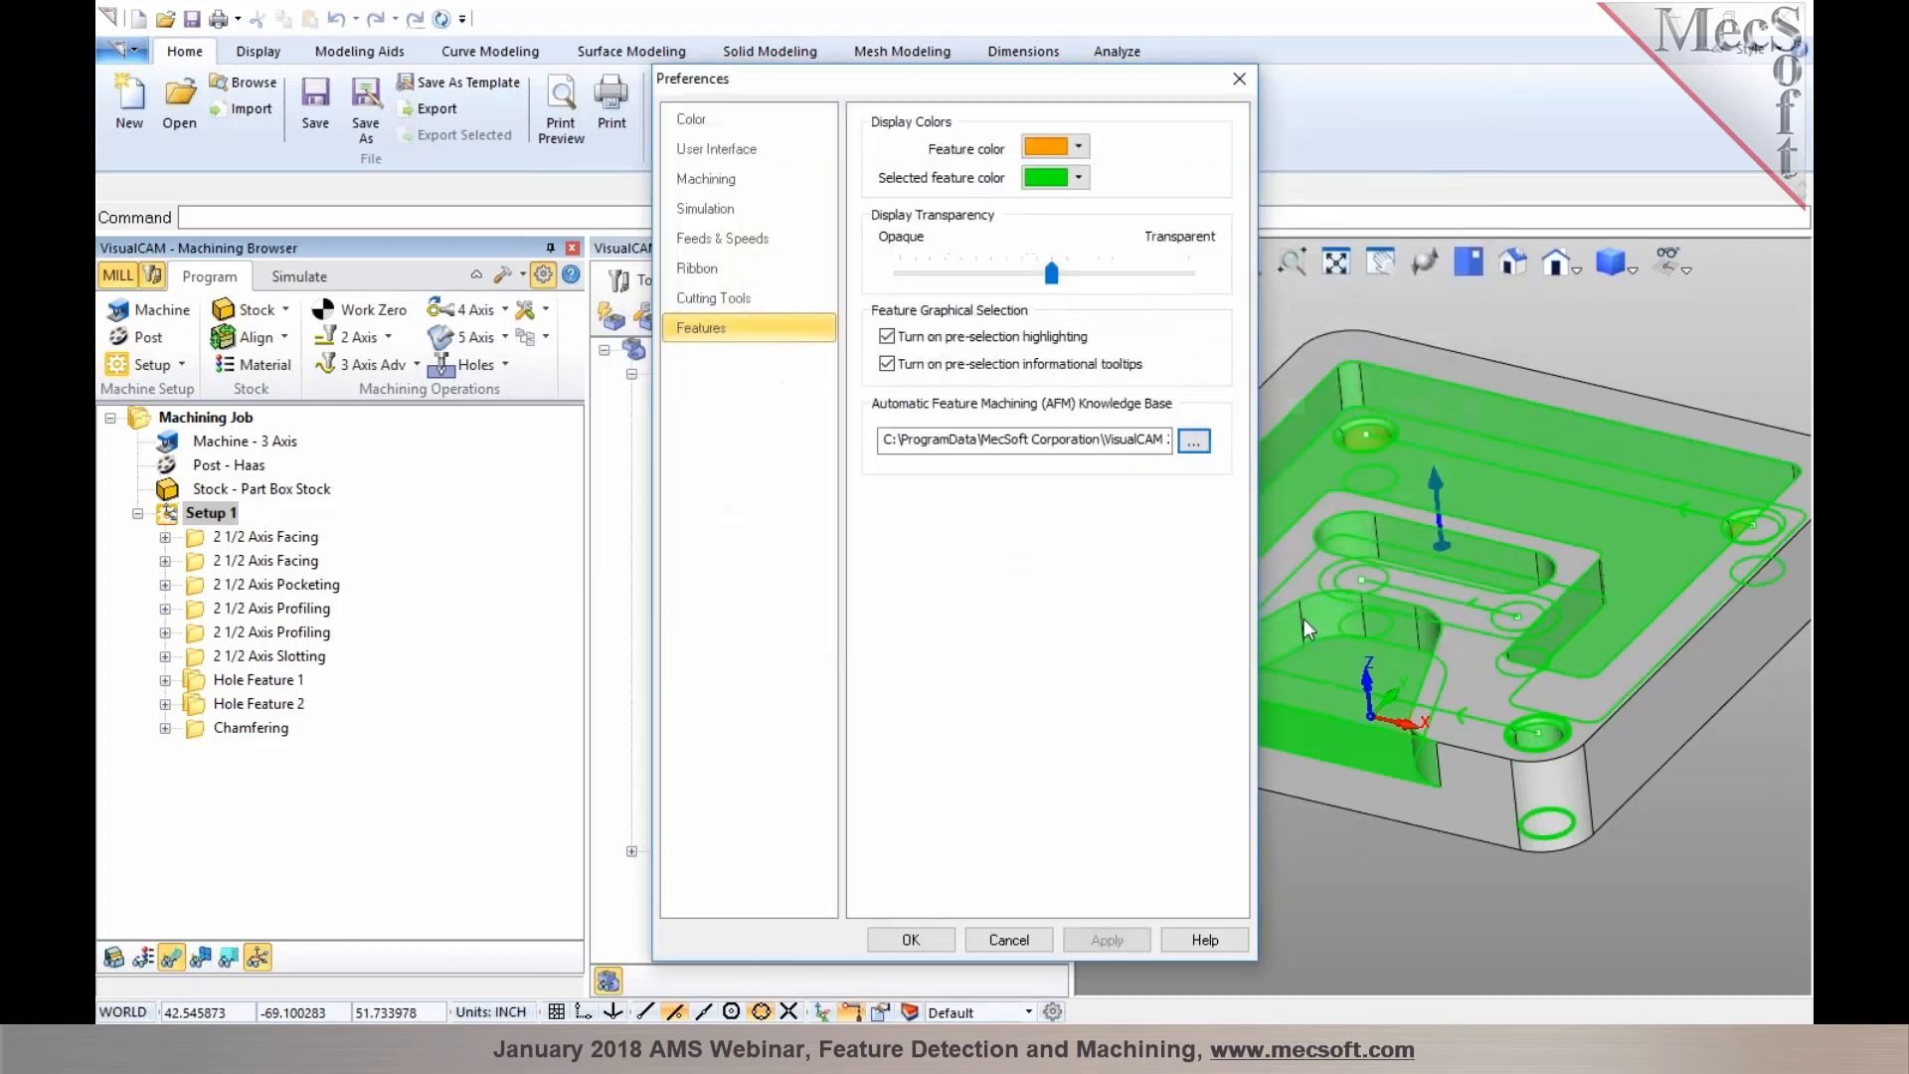
pyautogui.click(1103, 940)
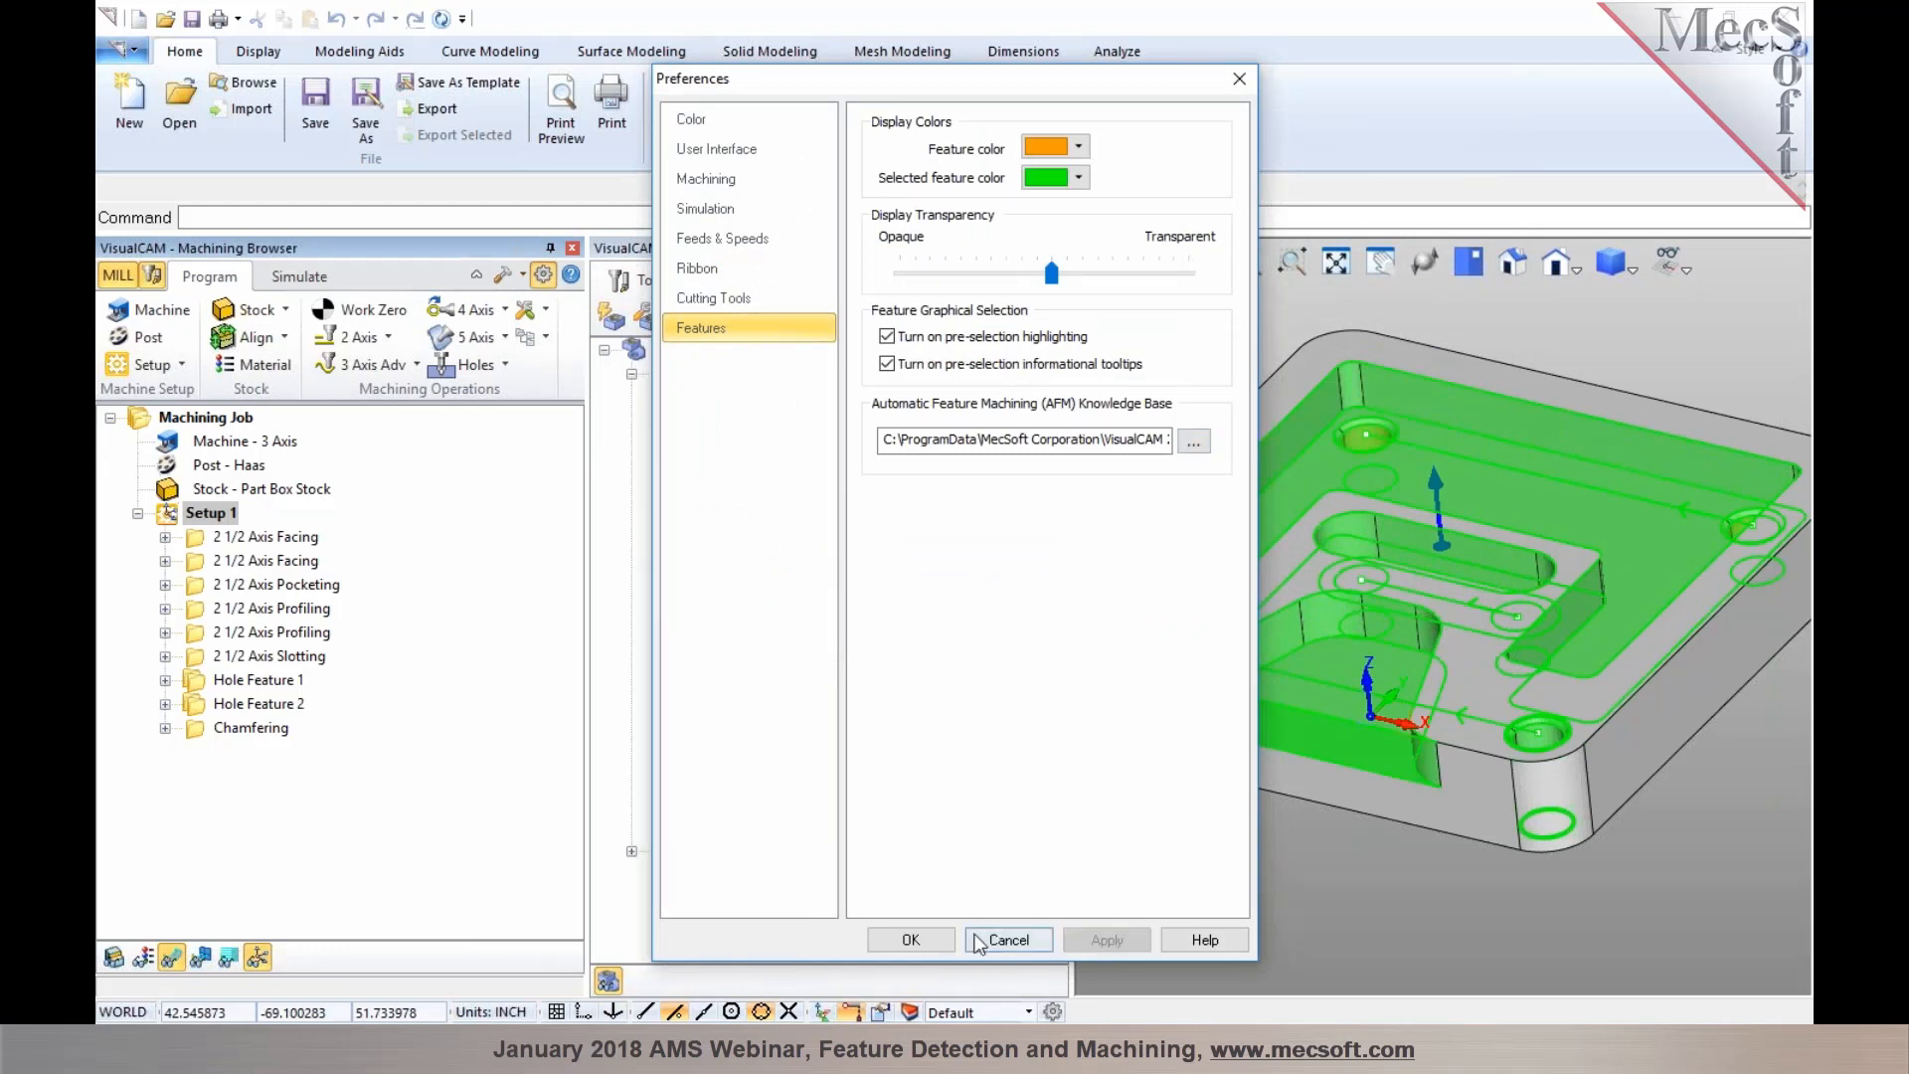
pyautogui.click(910, 939)
# Delete Setup 1 and run Automatic Feature Machining again on Orientation 1
pyautogui.click(138, 513)
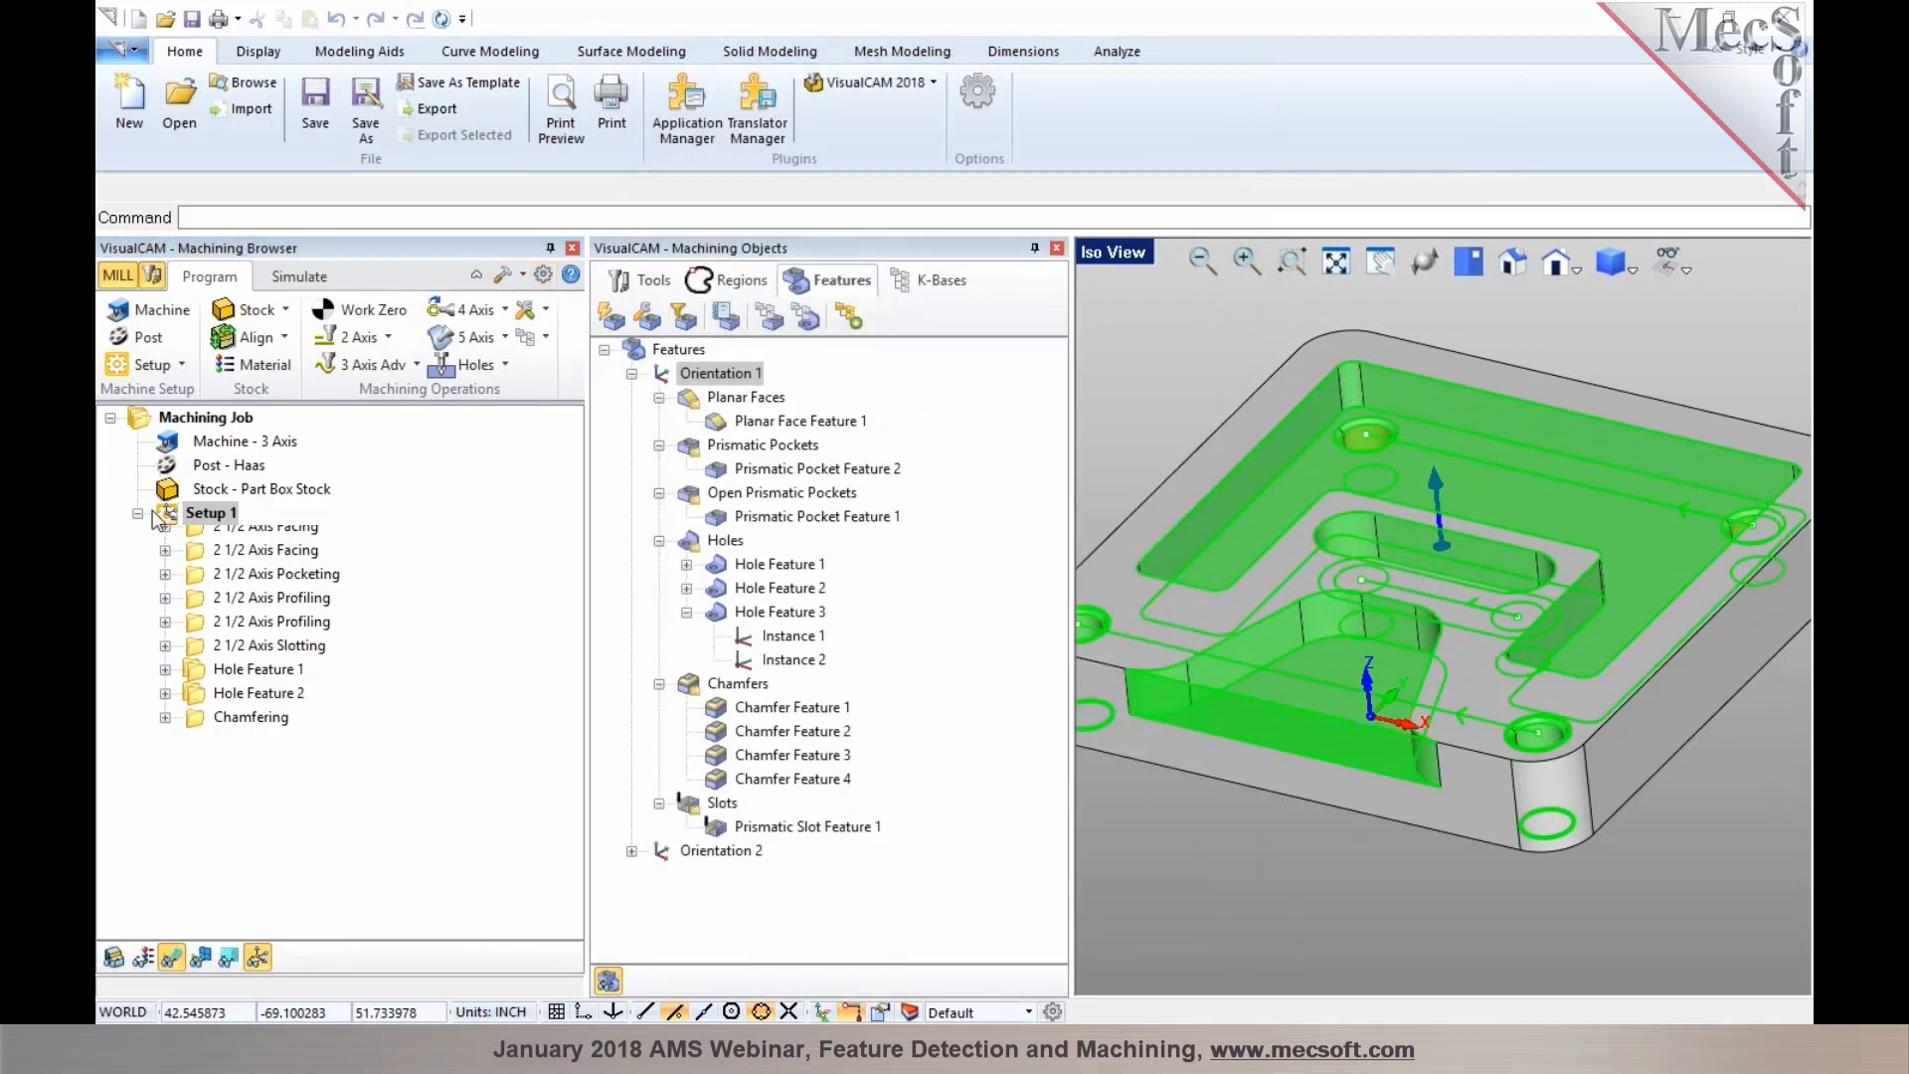
pyautogui.press('Delete')
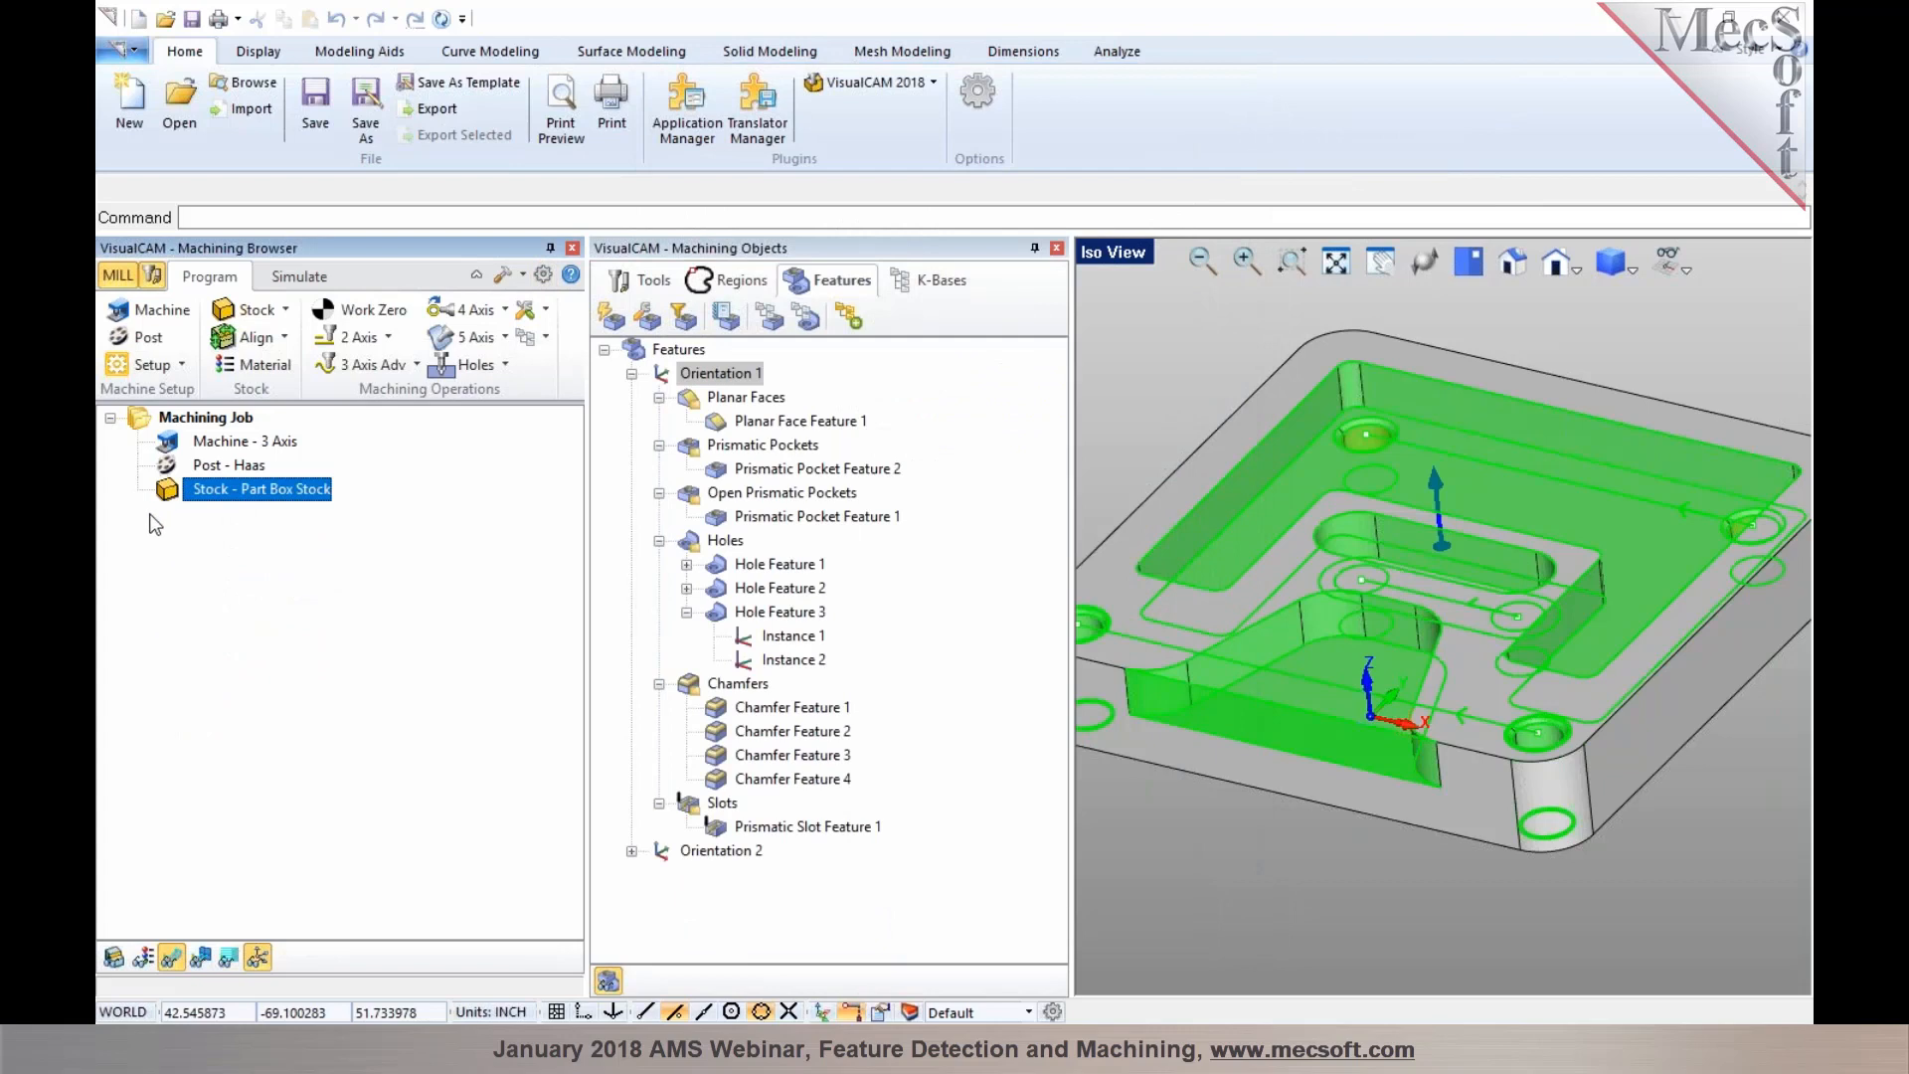
pyautogui.click(850, 316)
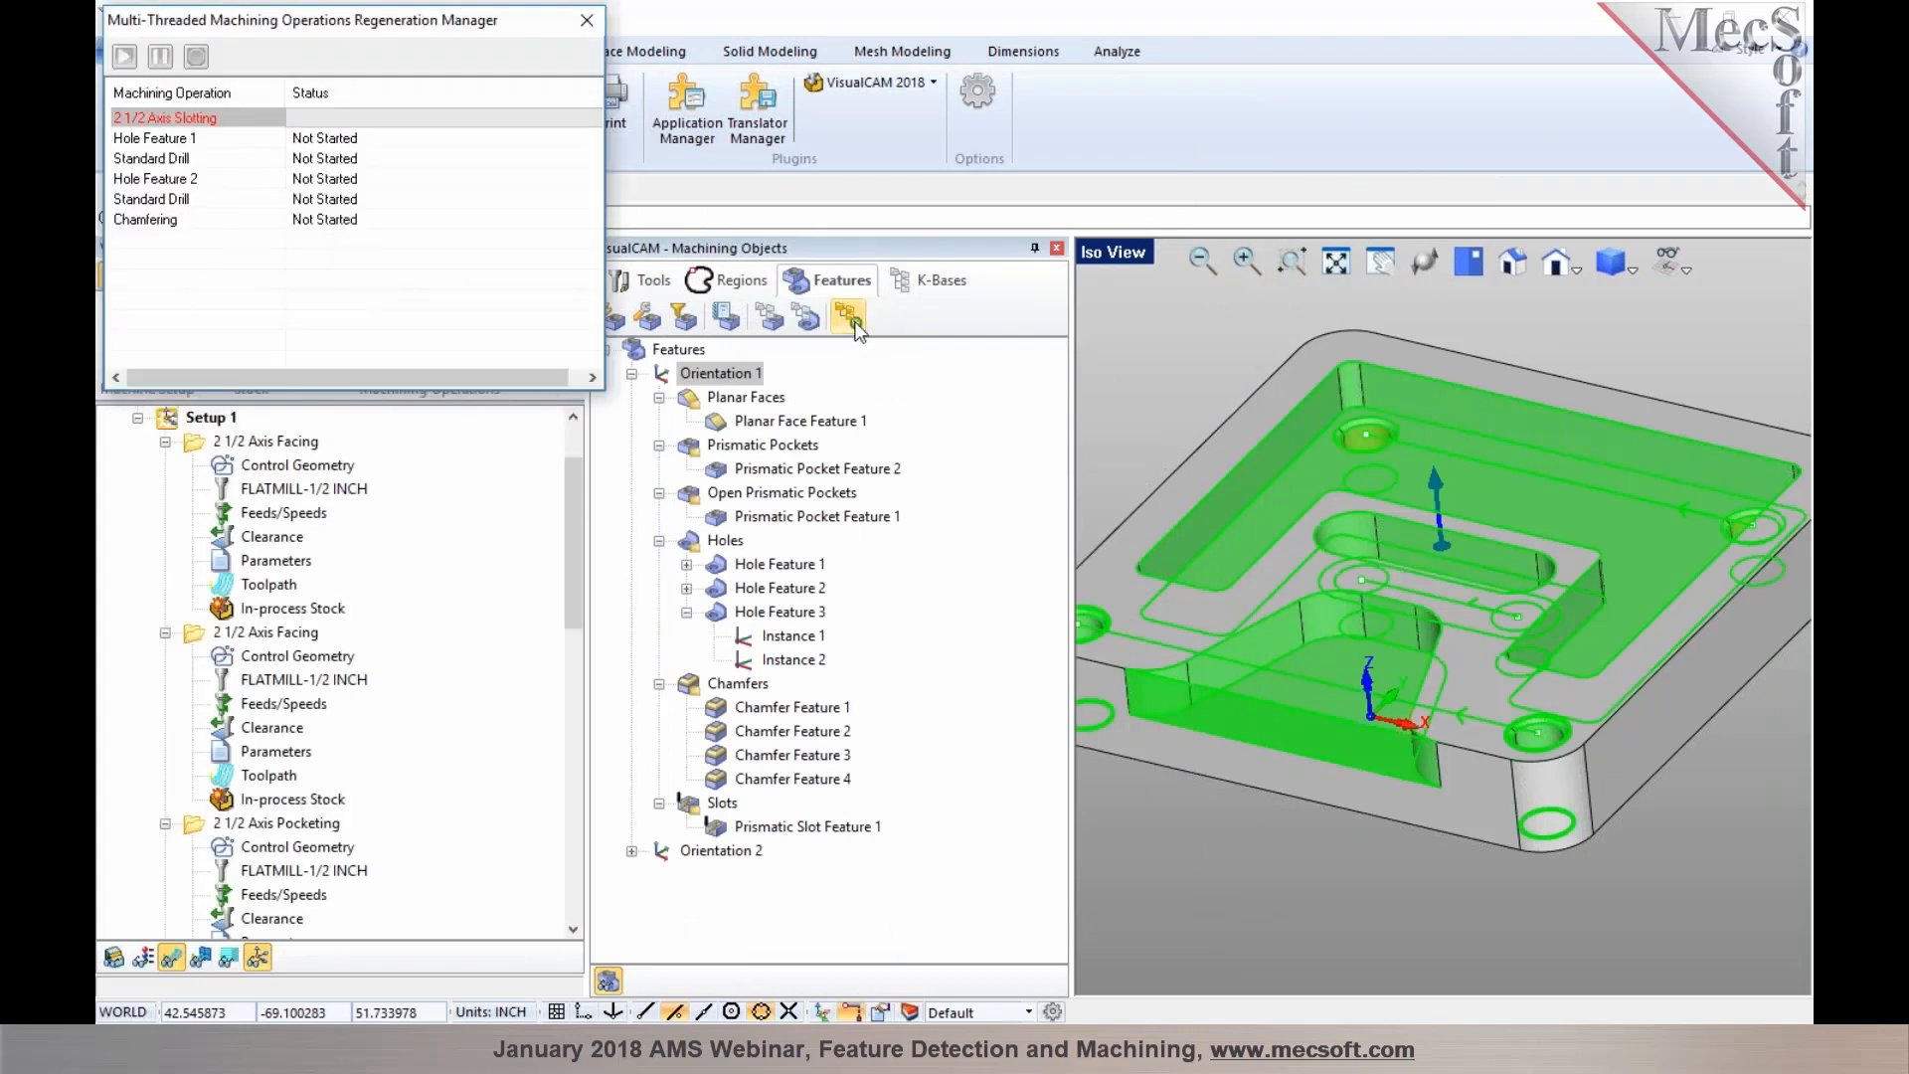
# Review the regenerated operation order, expanding the hole feature drilling and Chamfering folders, then close the Machining Objects browser
pyautogui.click(165, 441)
pyautogui.click(165, 465)
pyautogui.click(165, 488)
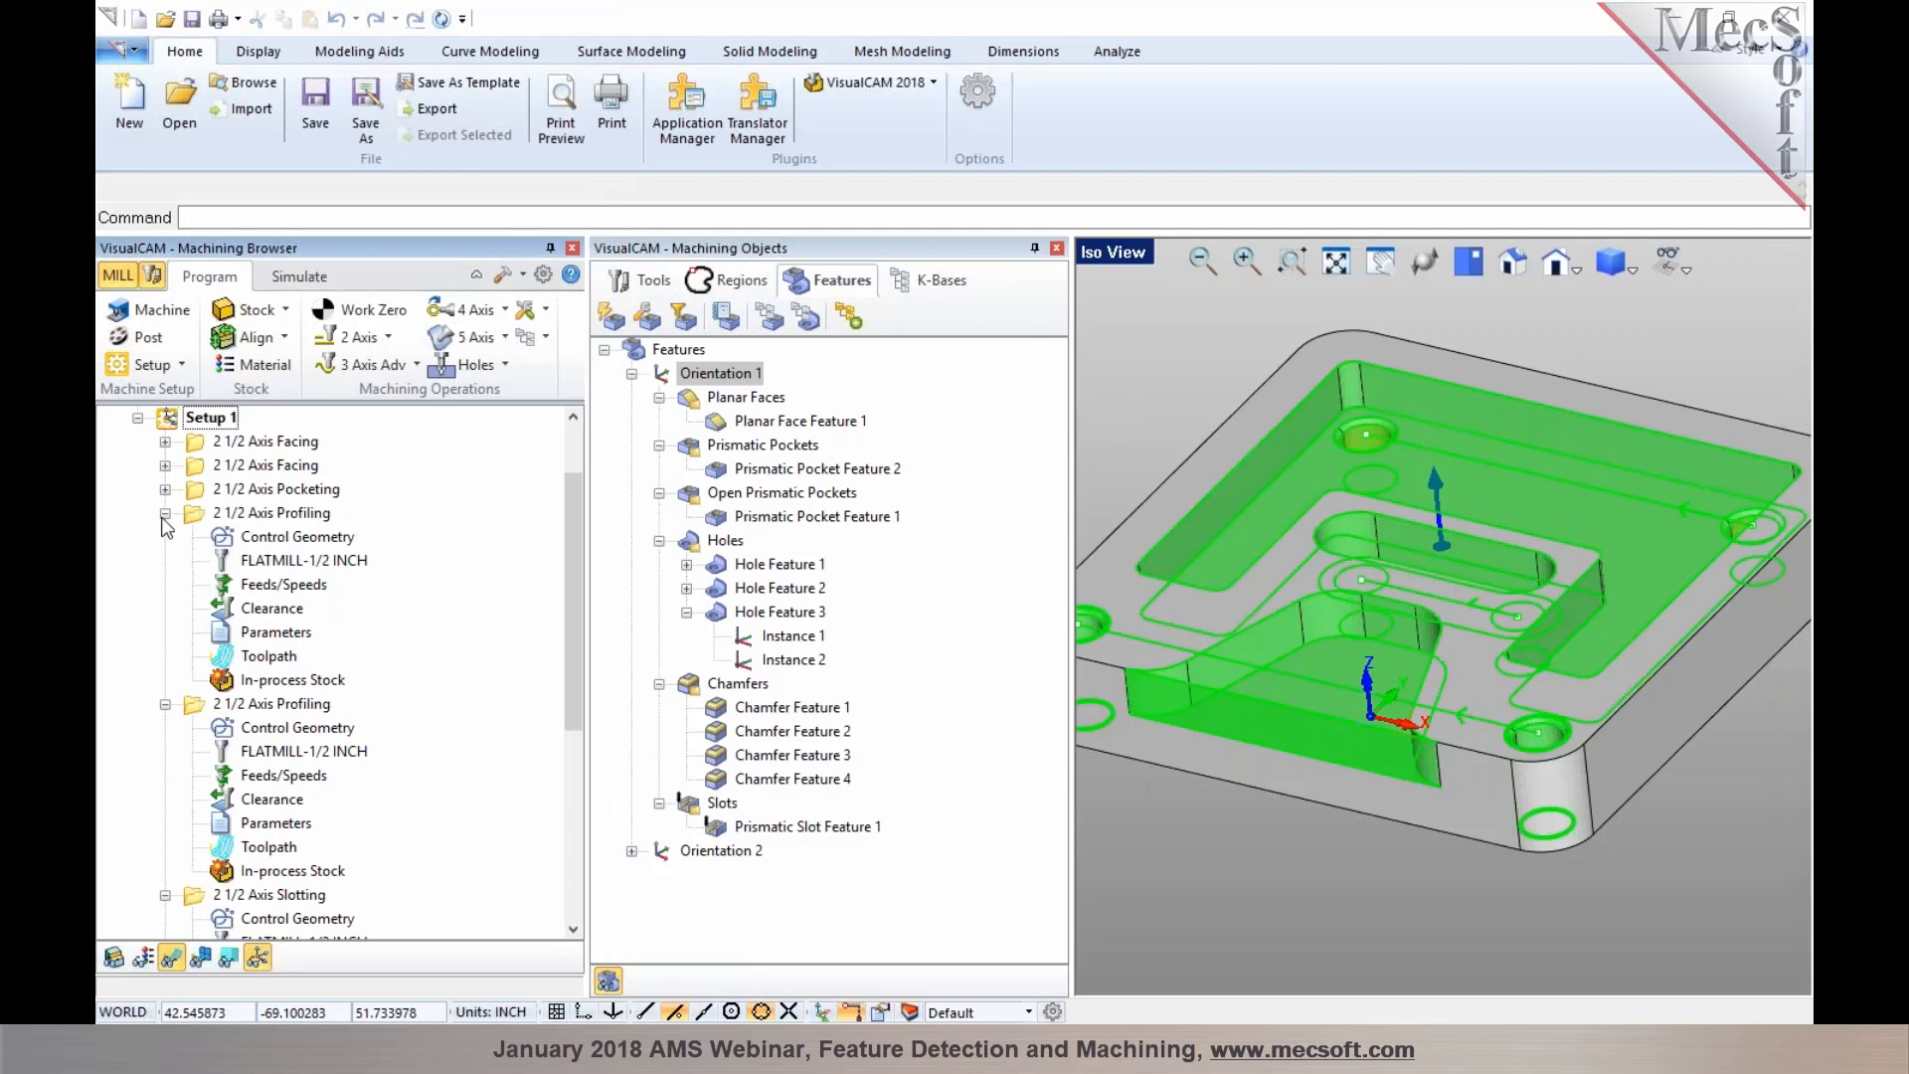
pyautogui.click(165, 512)
pyautogui.click(165, 536)
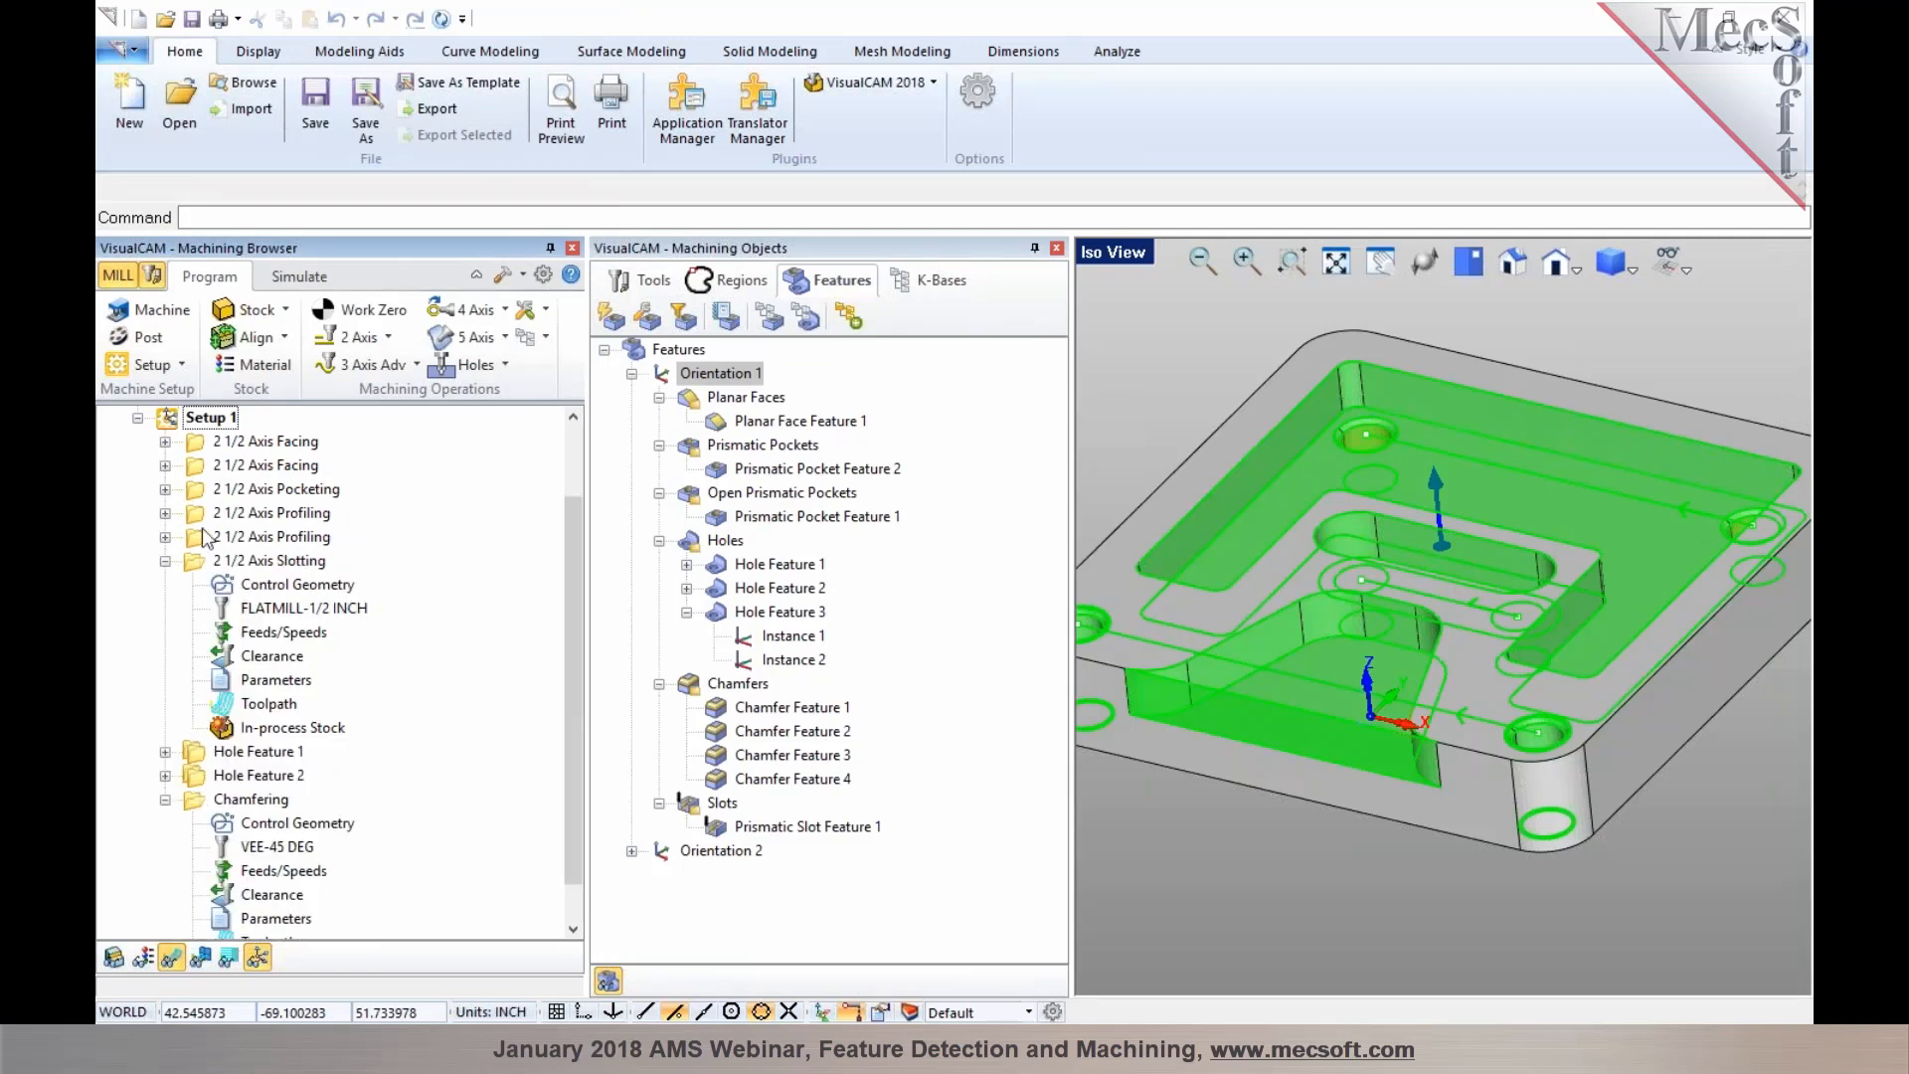
pyautogui.click(165, 560)
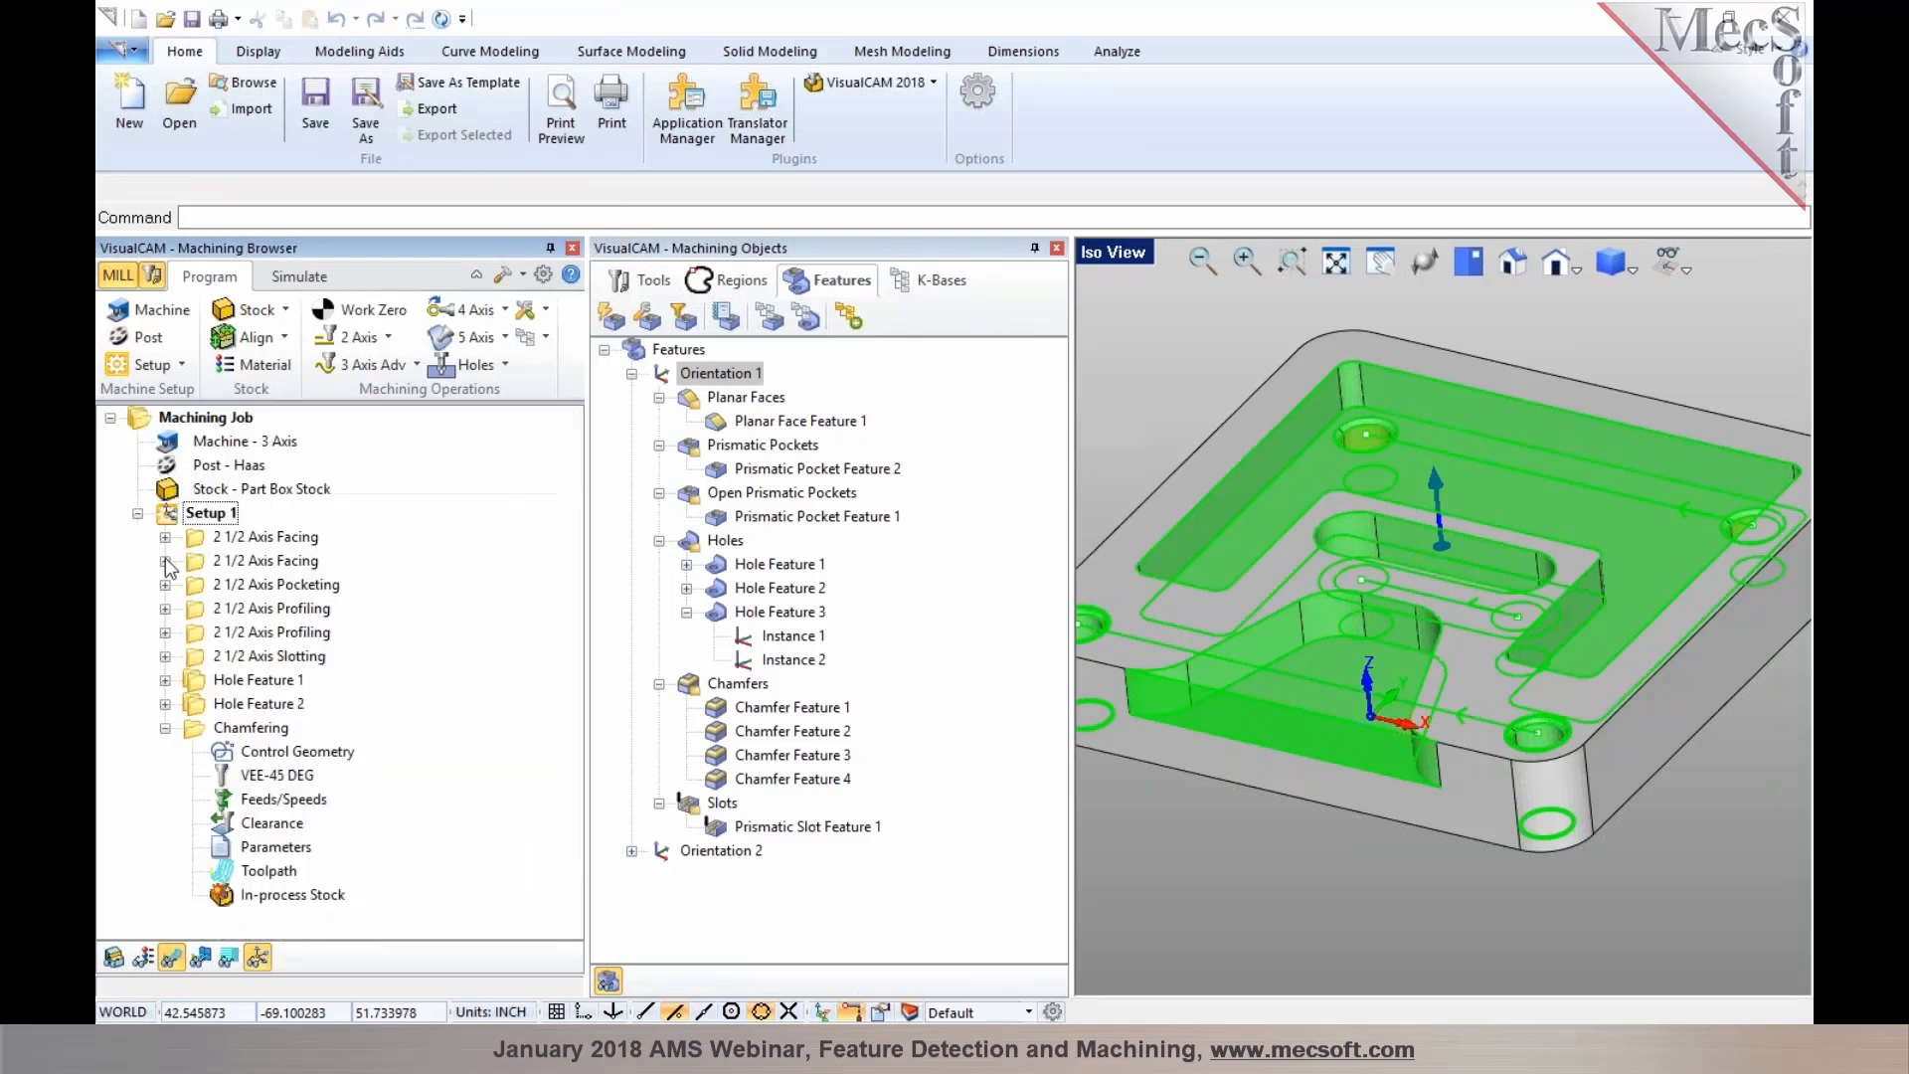
pyautogui.click(266, 657)
pyautogui.click(266, 682)
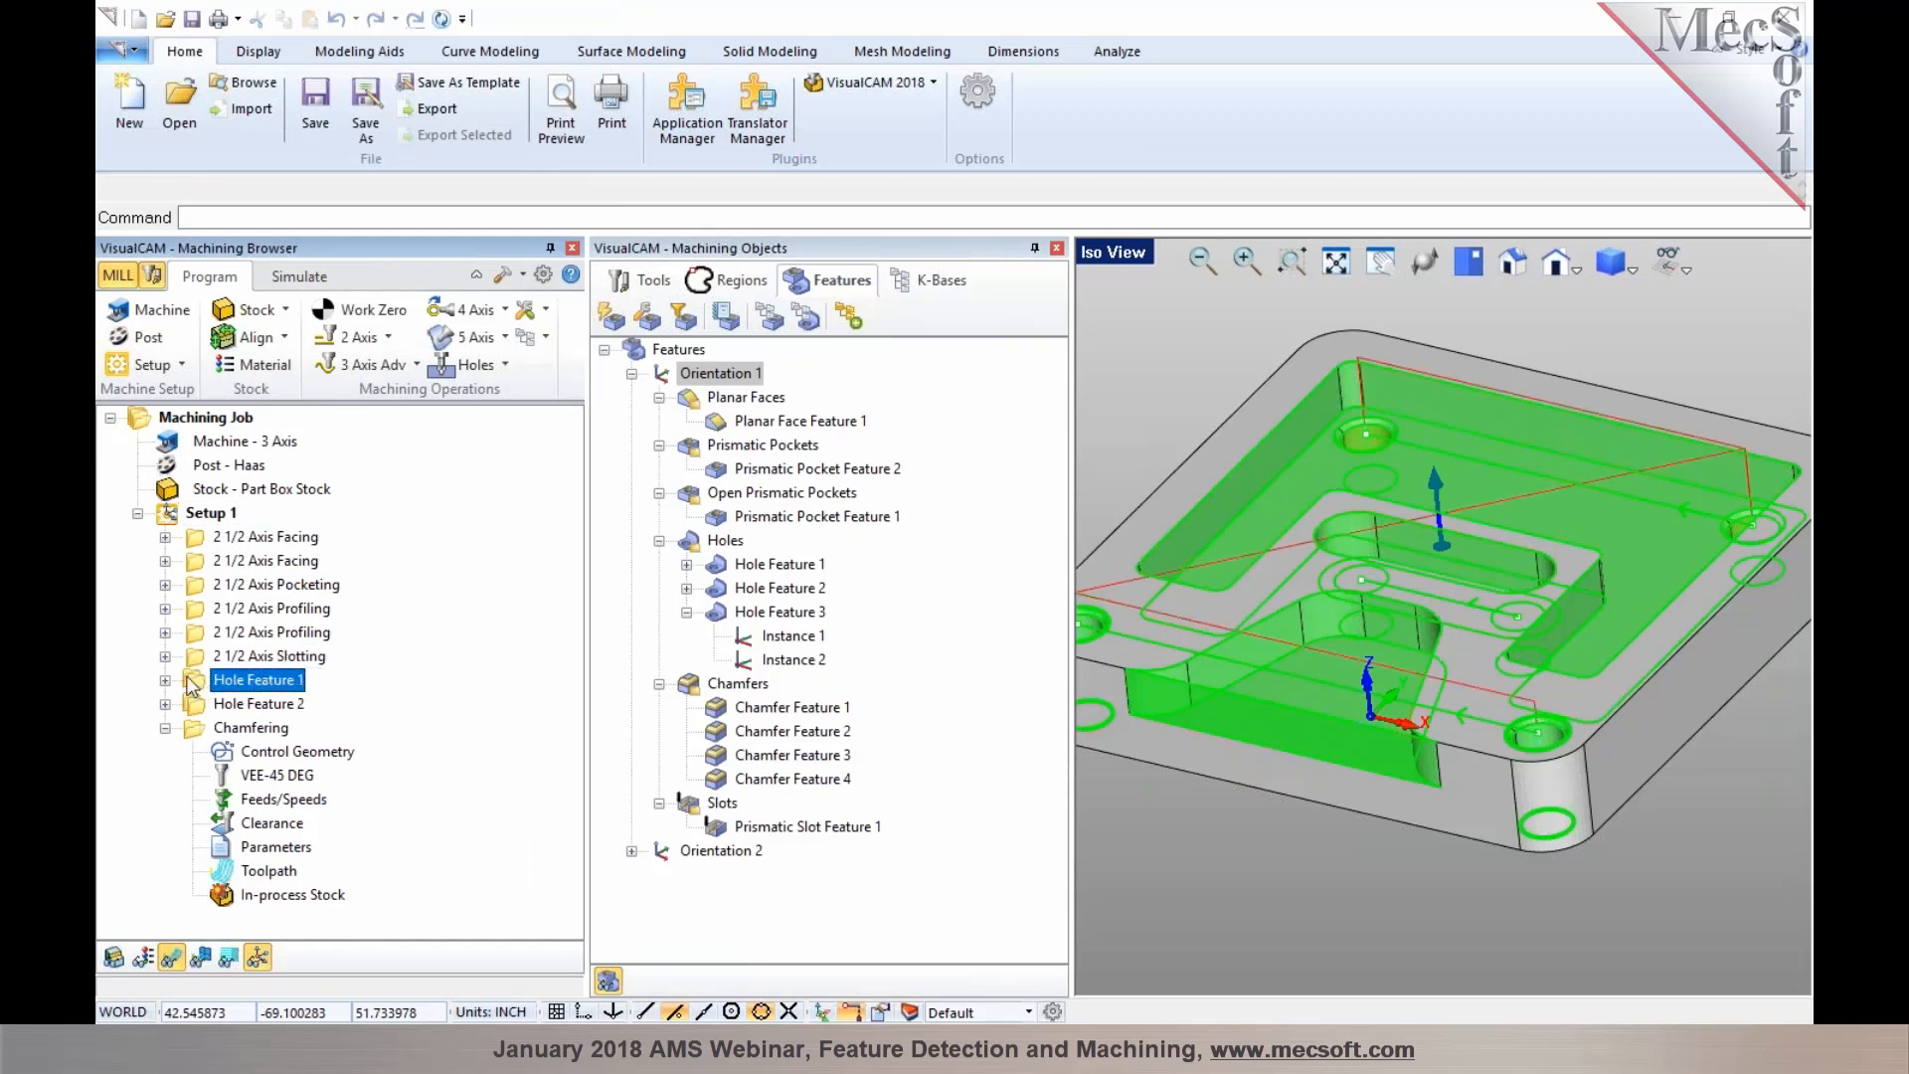
pyautogui.click(165, 679)
pyautogui.click(234, 705)
pyautogui.click(239, 728)
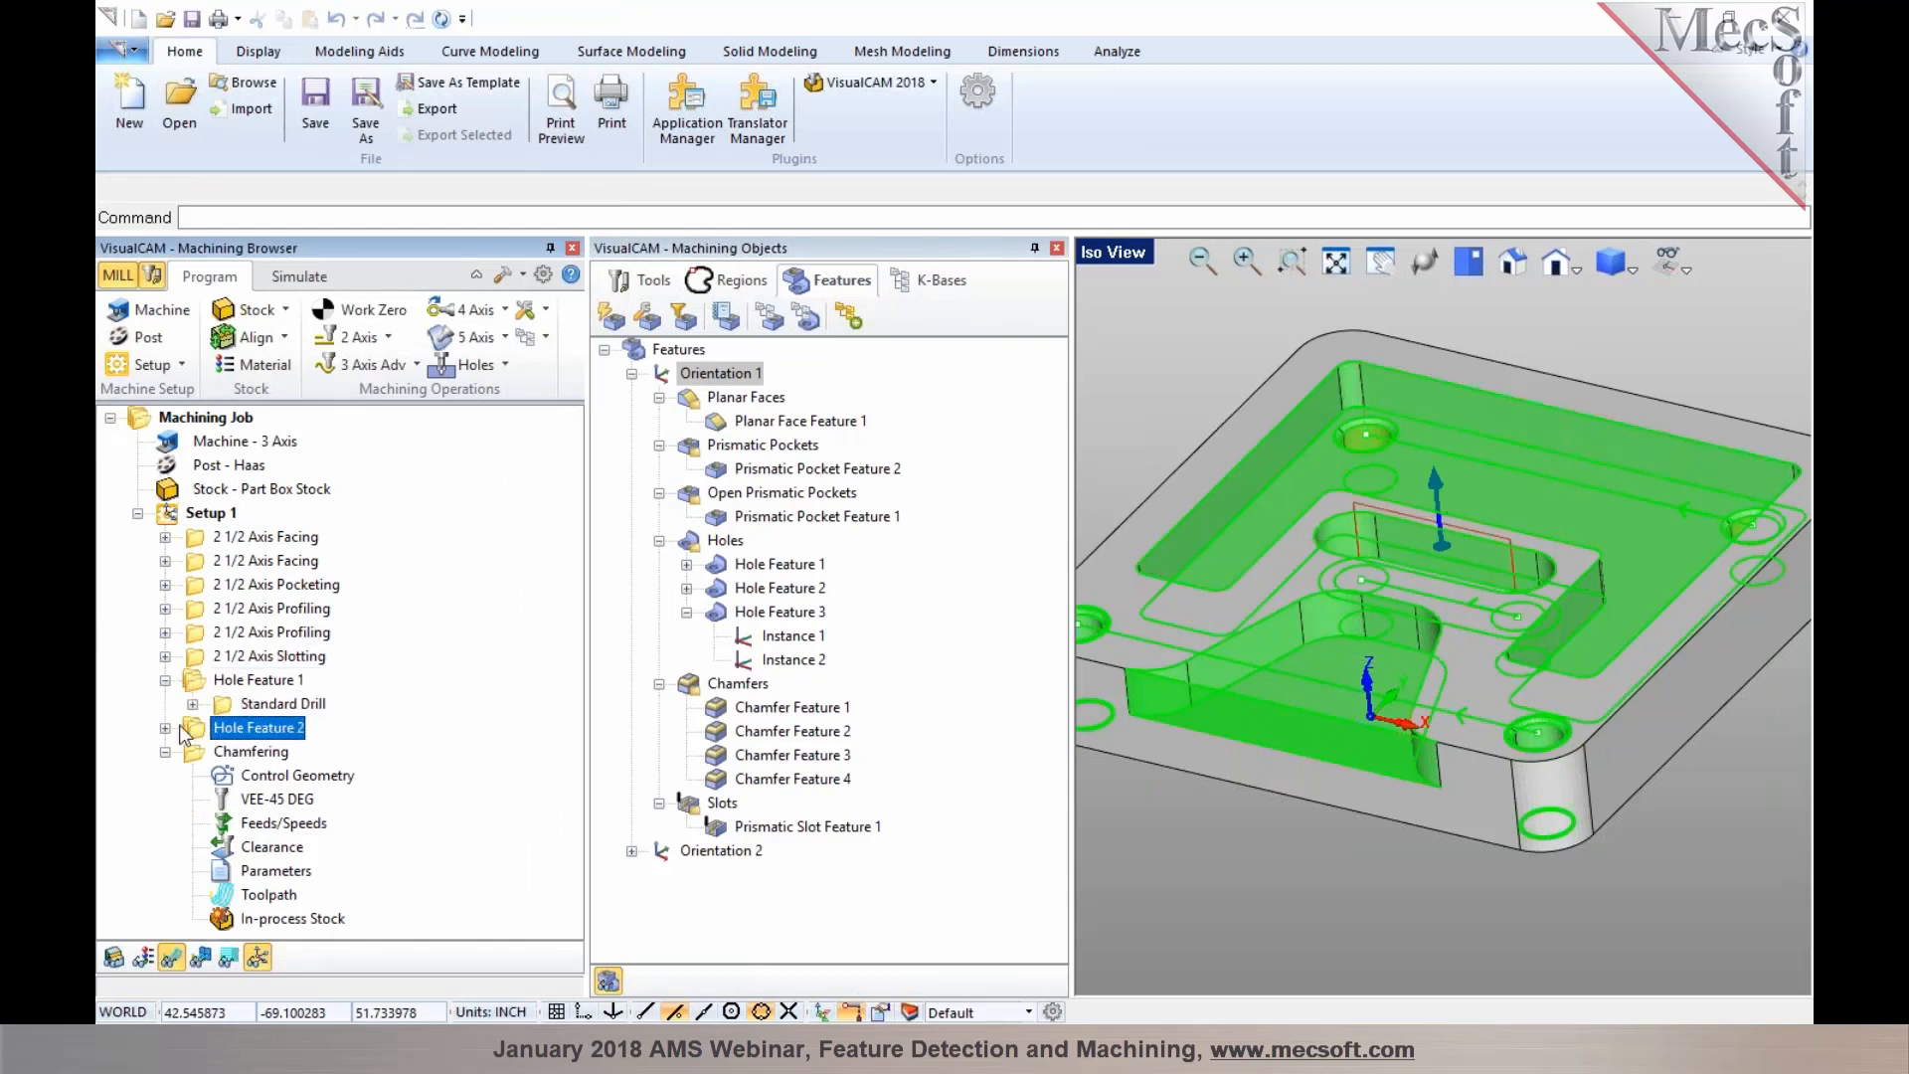
pyautogui.click(165, 727)
pyautogui.click(257, 777)
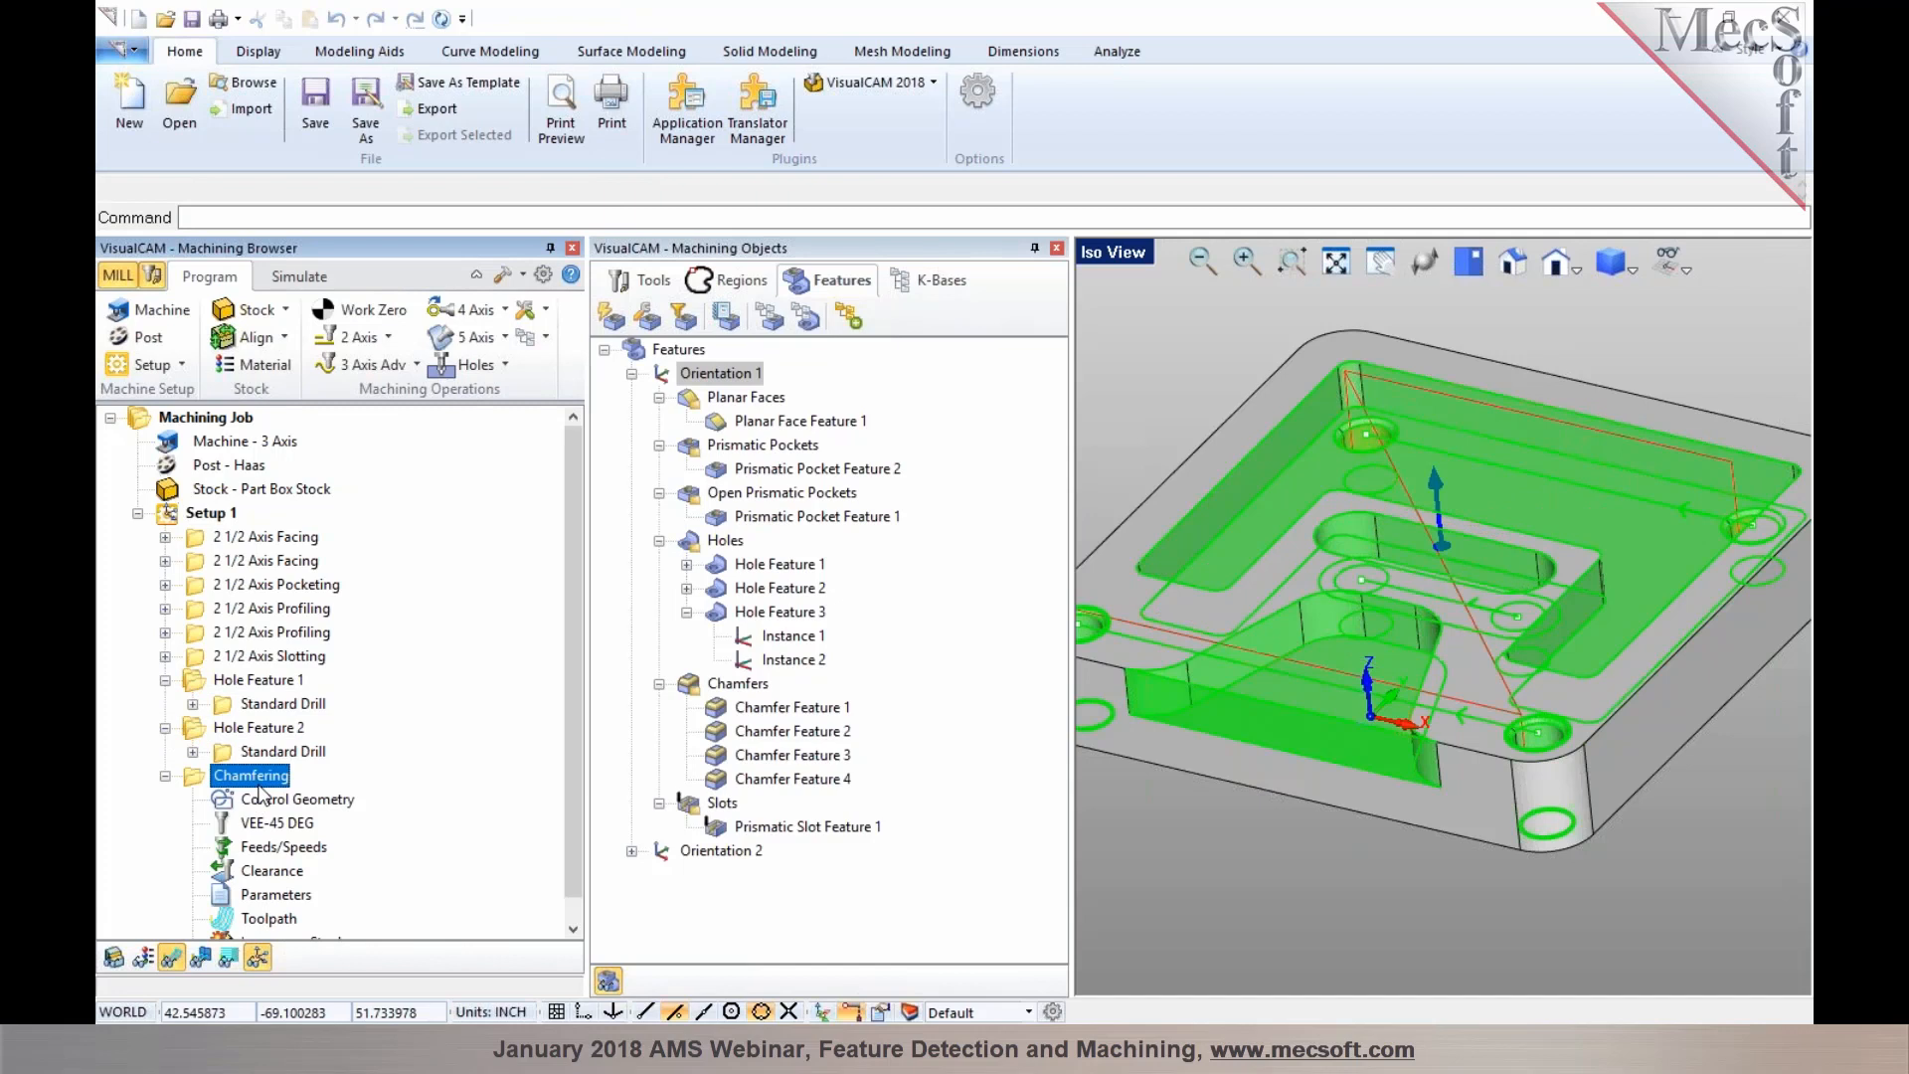
pyautogui.click(165, 776)
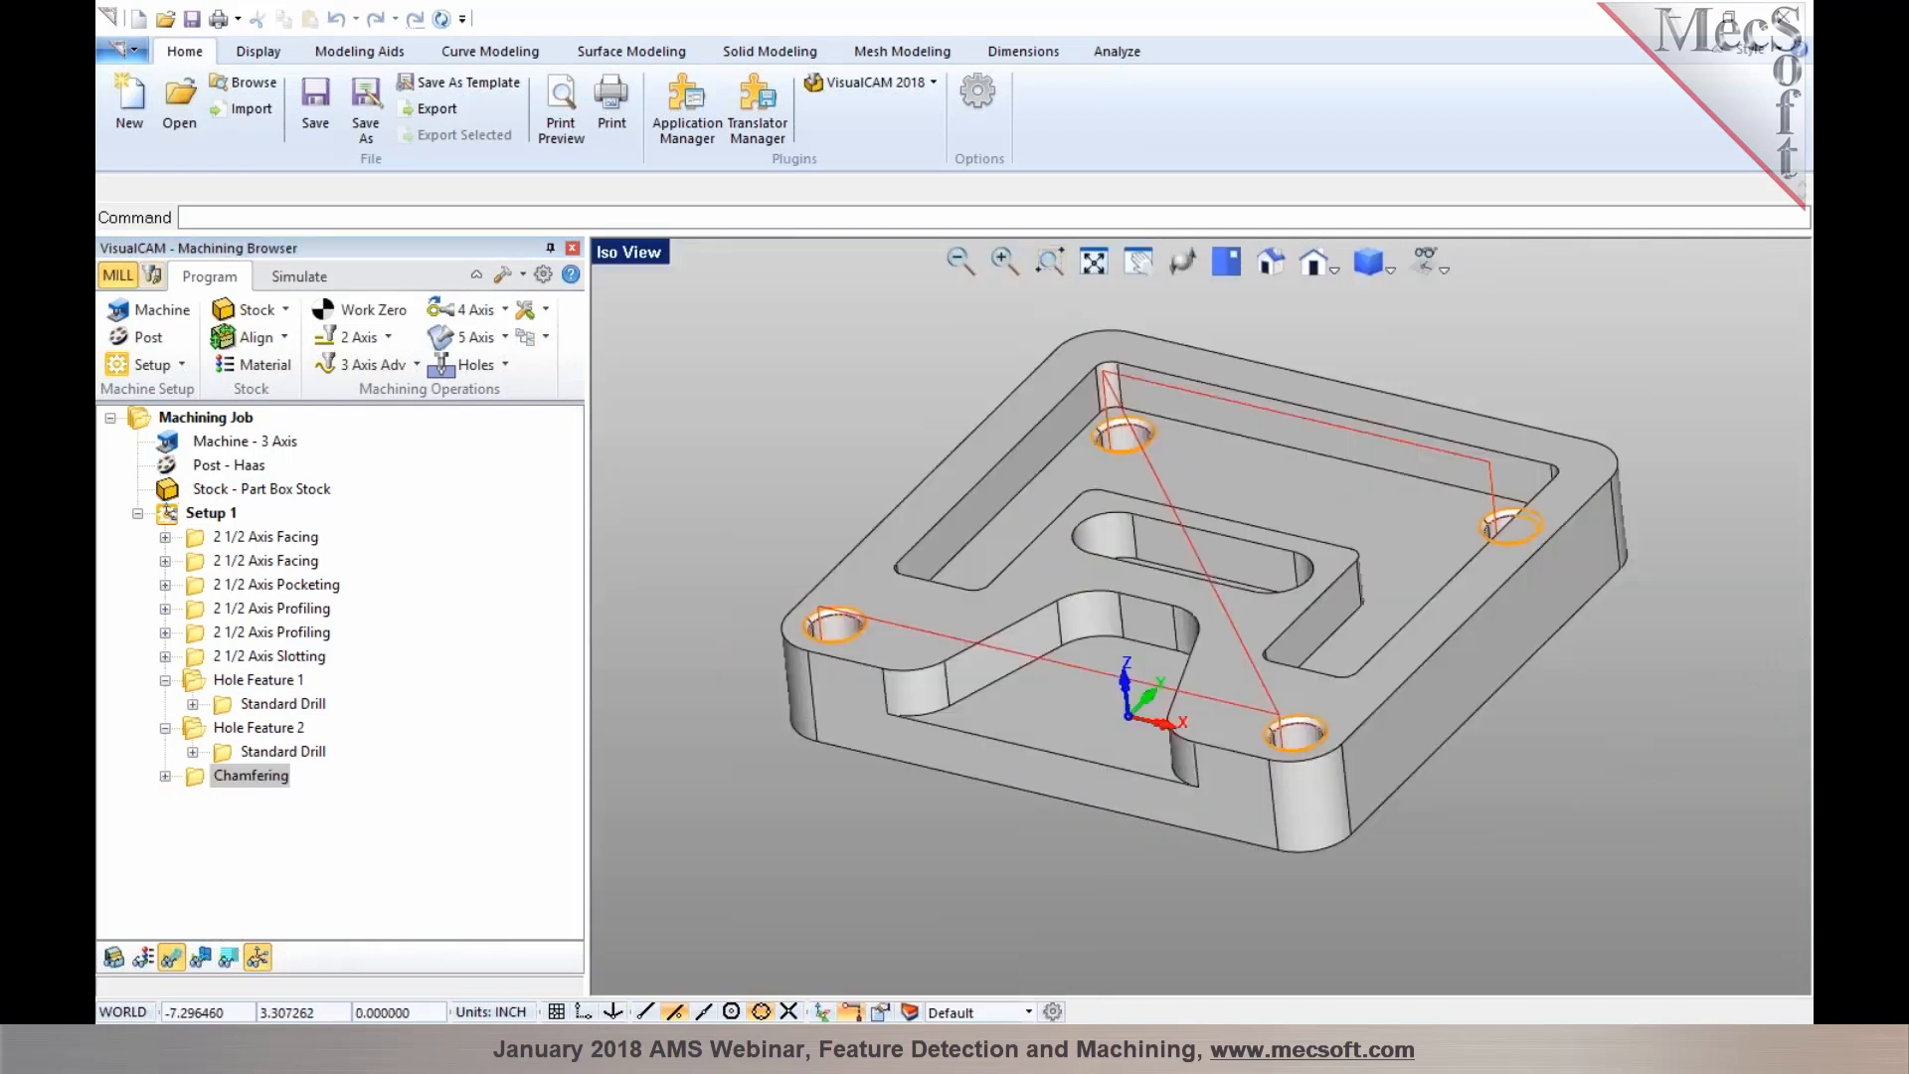
pyautogui.click(1057, 247)
# Simulate the machining job's toolpaths up to the Chamfering operation
pyautogui.rightClick(255, 774)
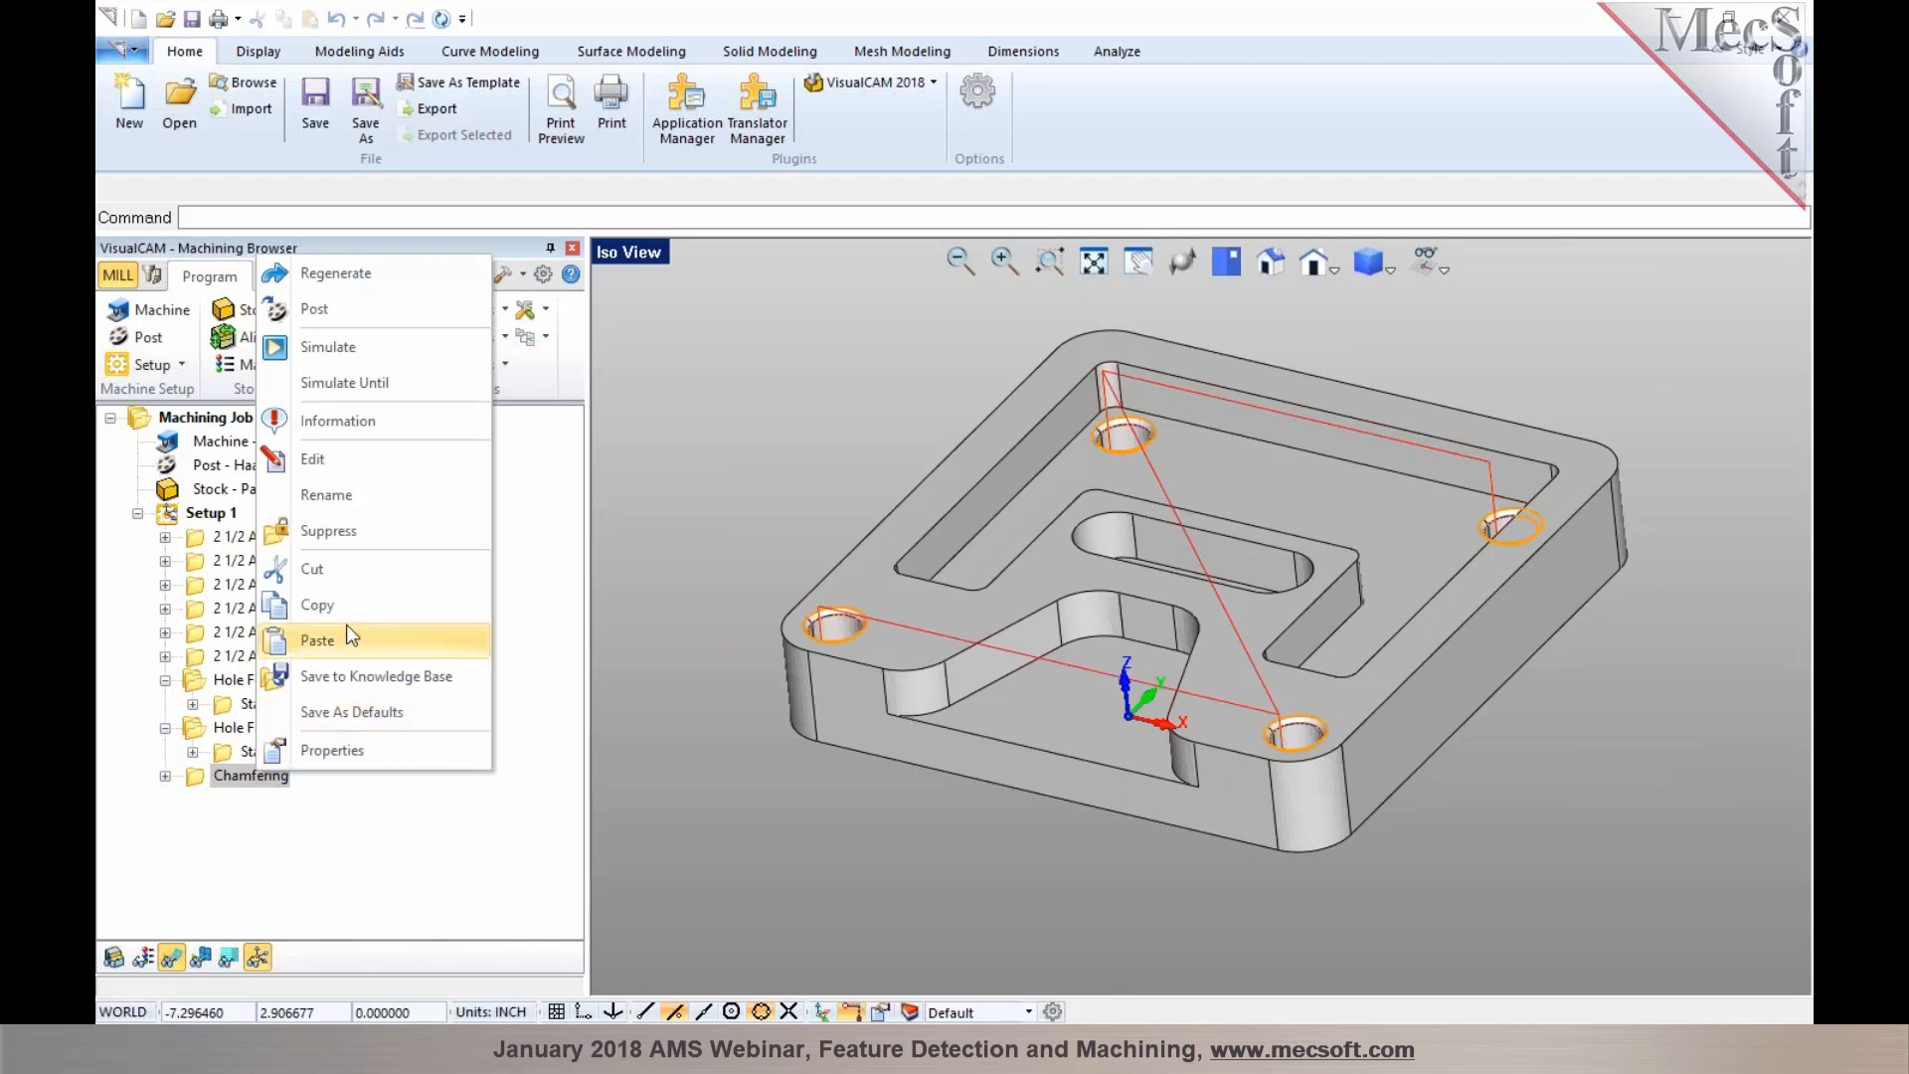
pyautogui.click(362, 396)
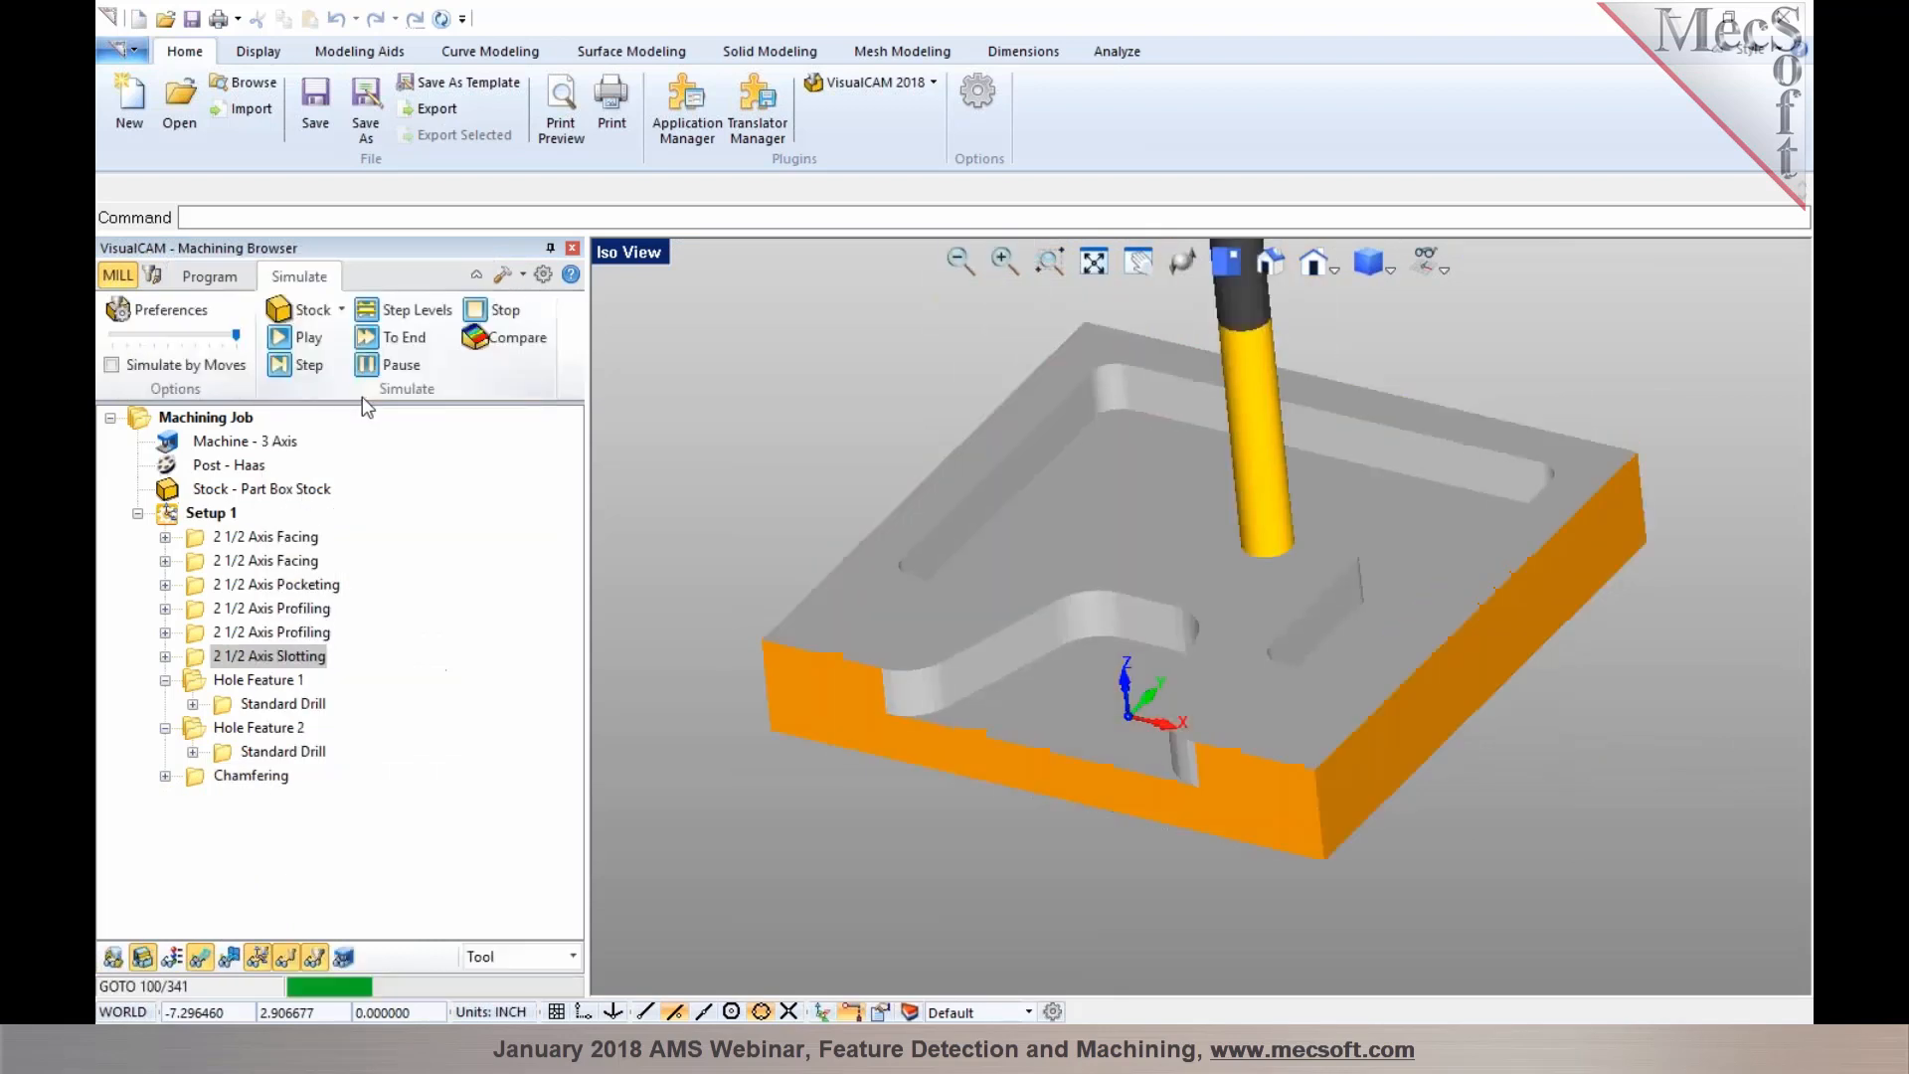
pyautogui.moveTo(1143, 580)
pyautogui.mouseDown(button='middle')
pyautogui.moveTo(1149, 614)
pyautogui.moveTo(1146, 577)
pyautogui.moveTo(1160, 592)
pyautogui.moveTo(1143, 597)
pyautogui.mouseUp(button='middle')
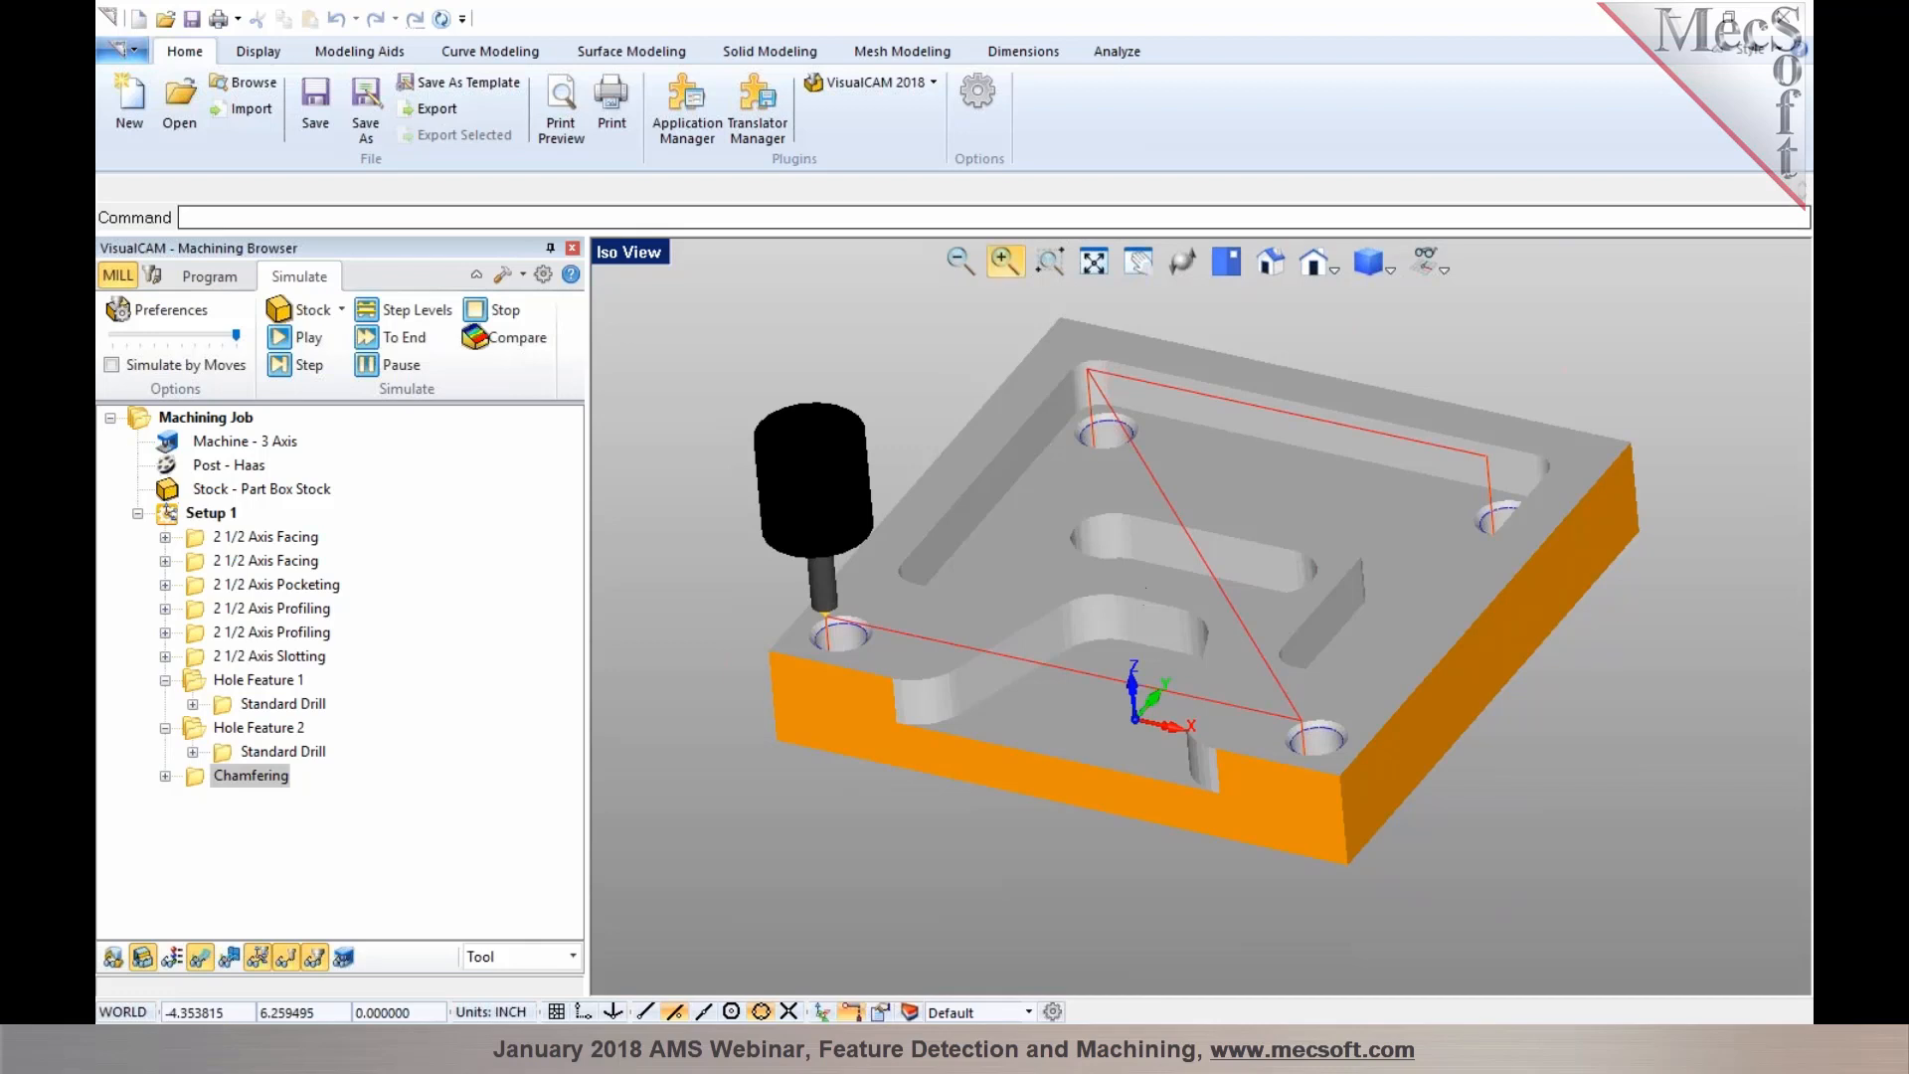
# Open the dialog for associating features with machining operations for Automatic Feature Machining and load the AFM knowledge base
pyautogui.click(226, 287)
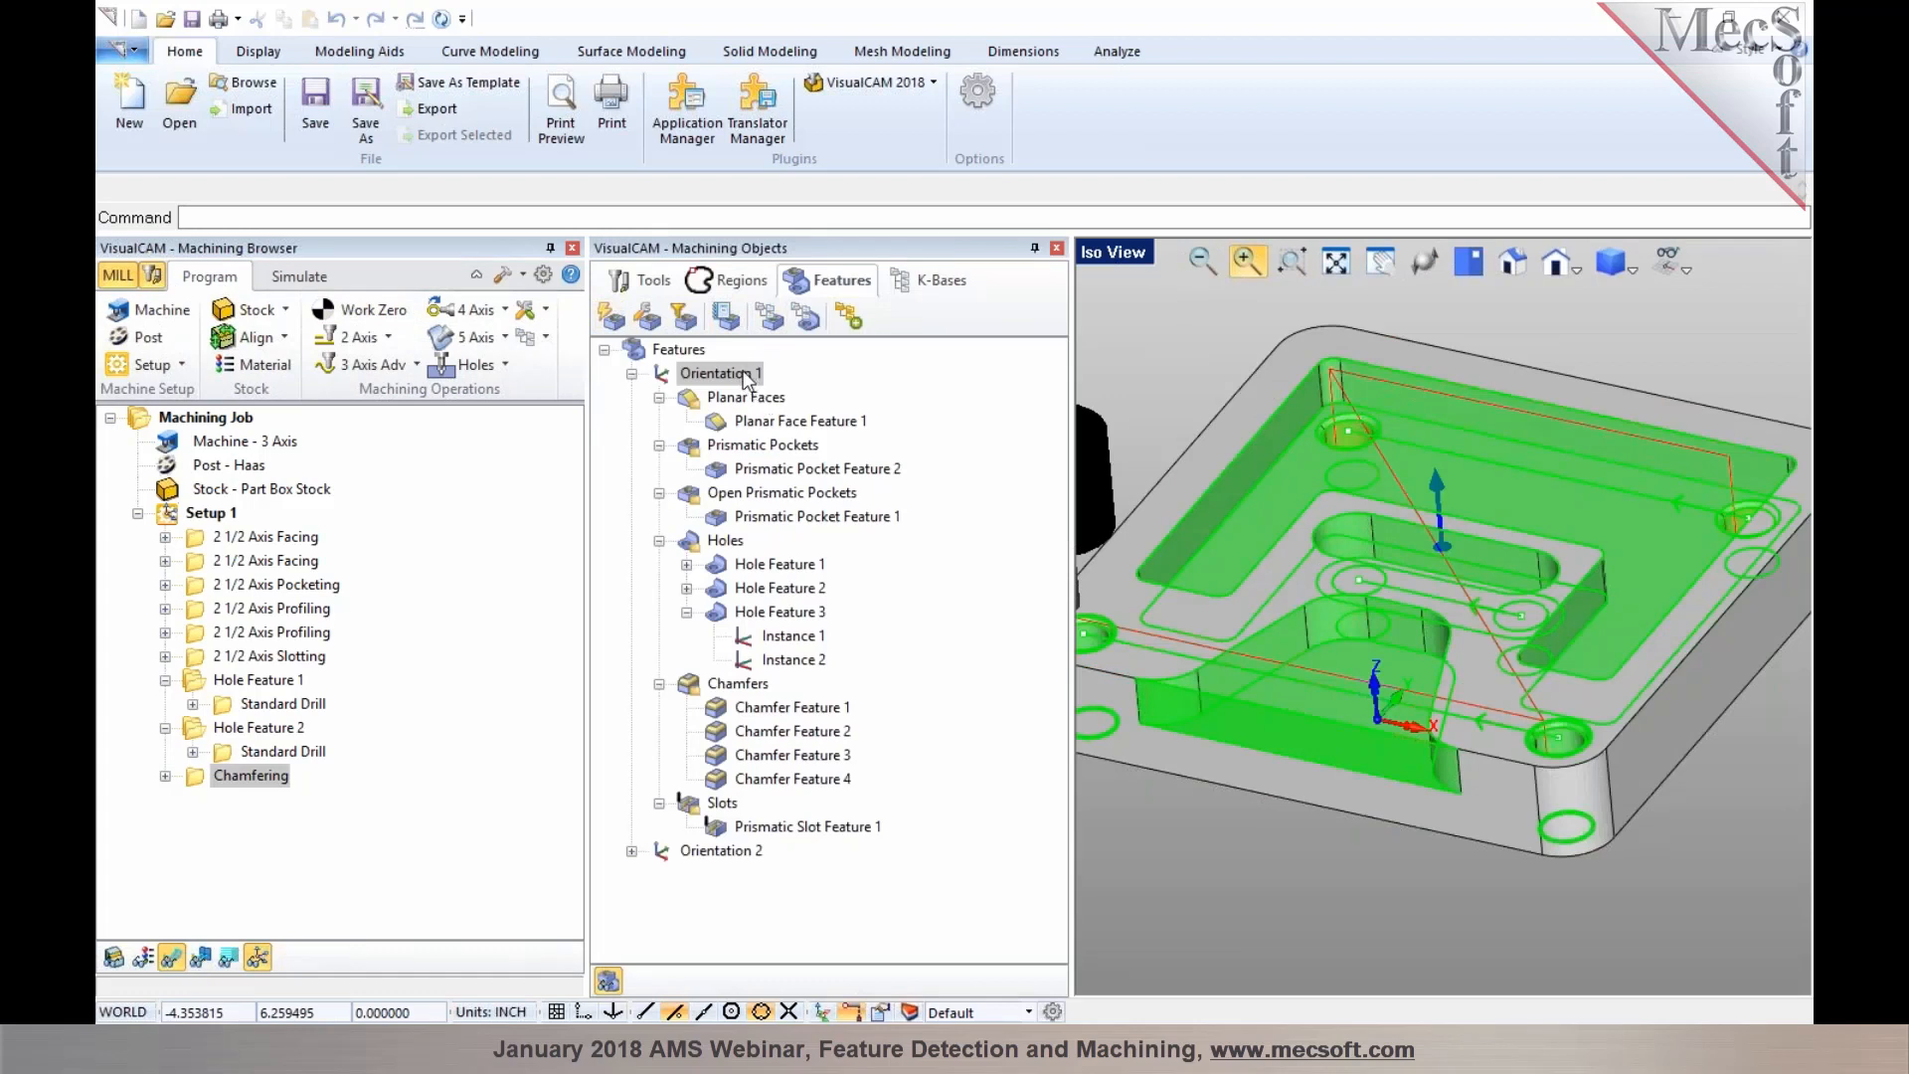
pyautogui.click(770, 320)
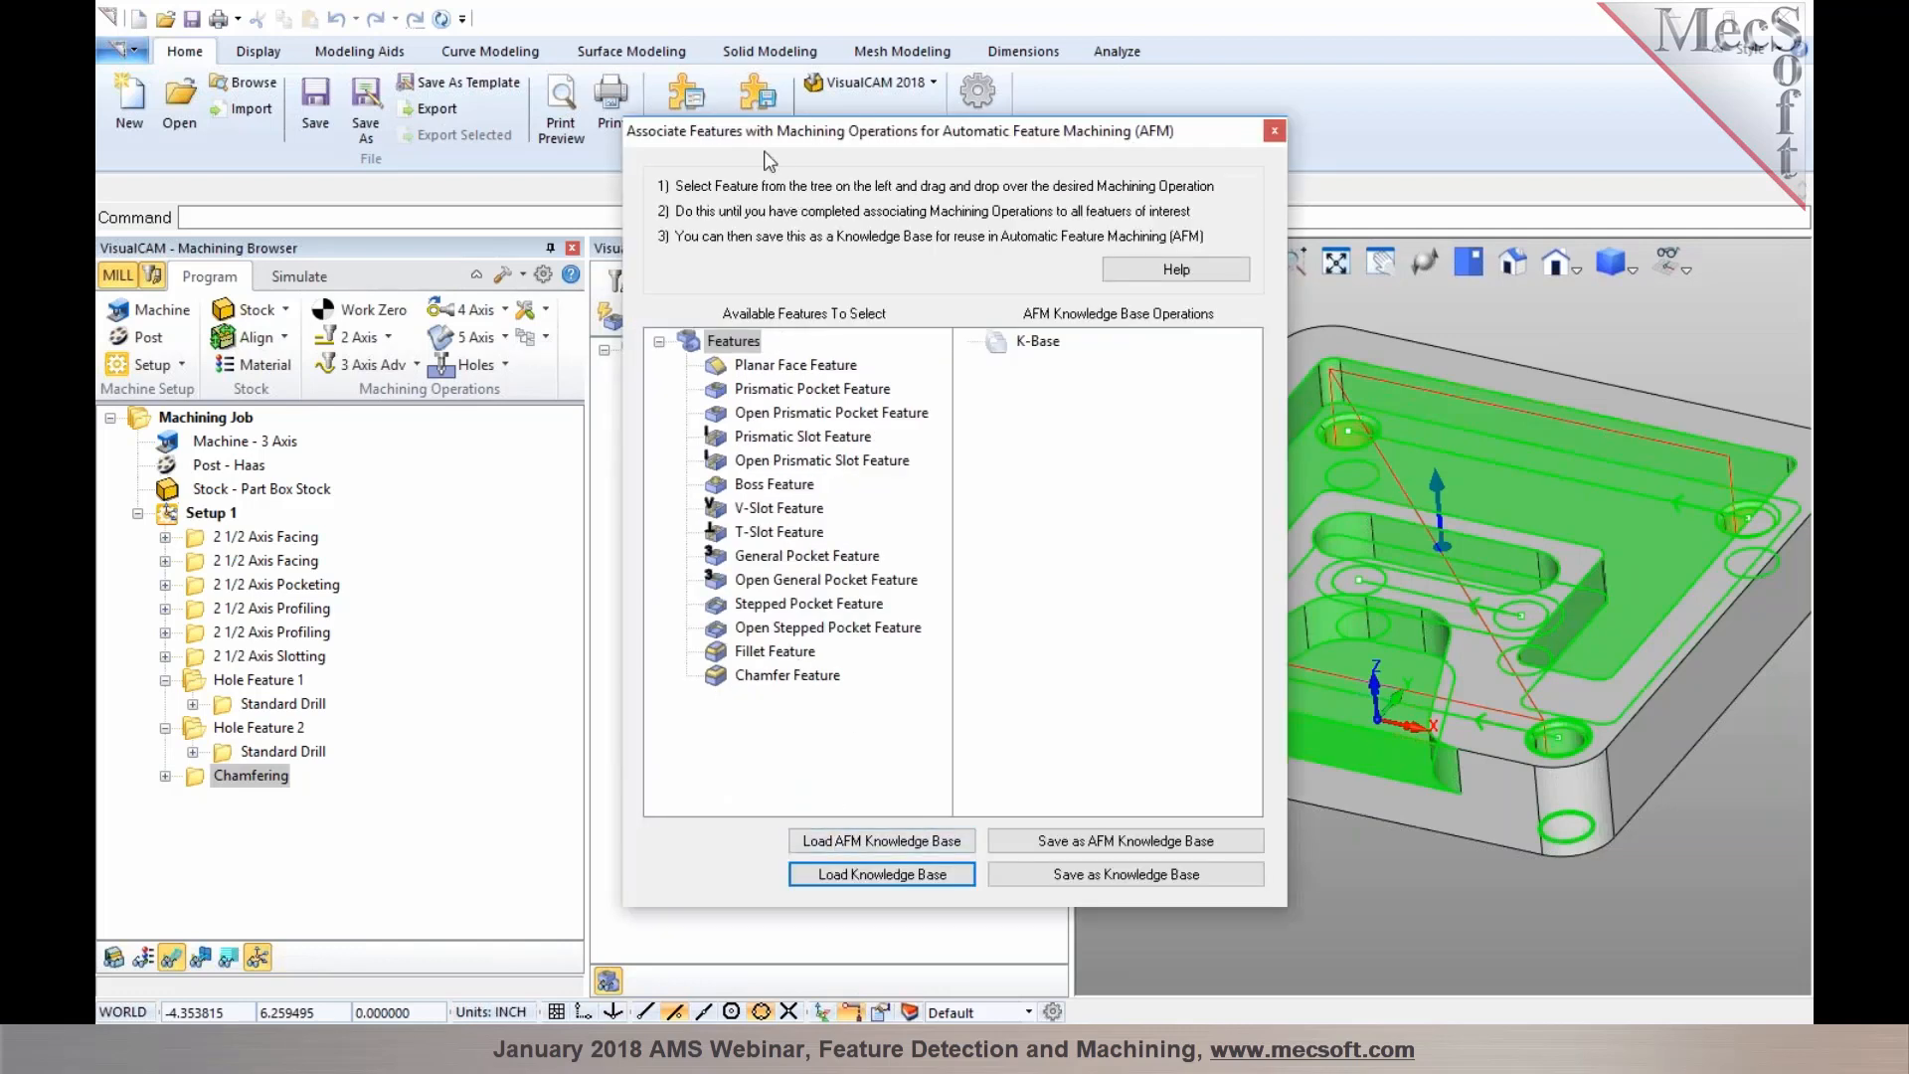
pyautogui.click(851, 838)
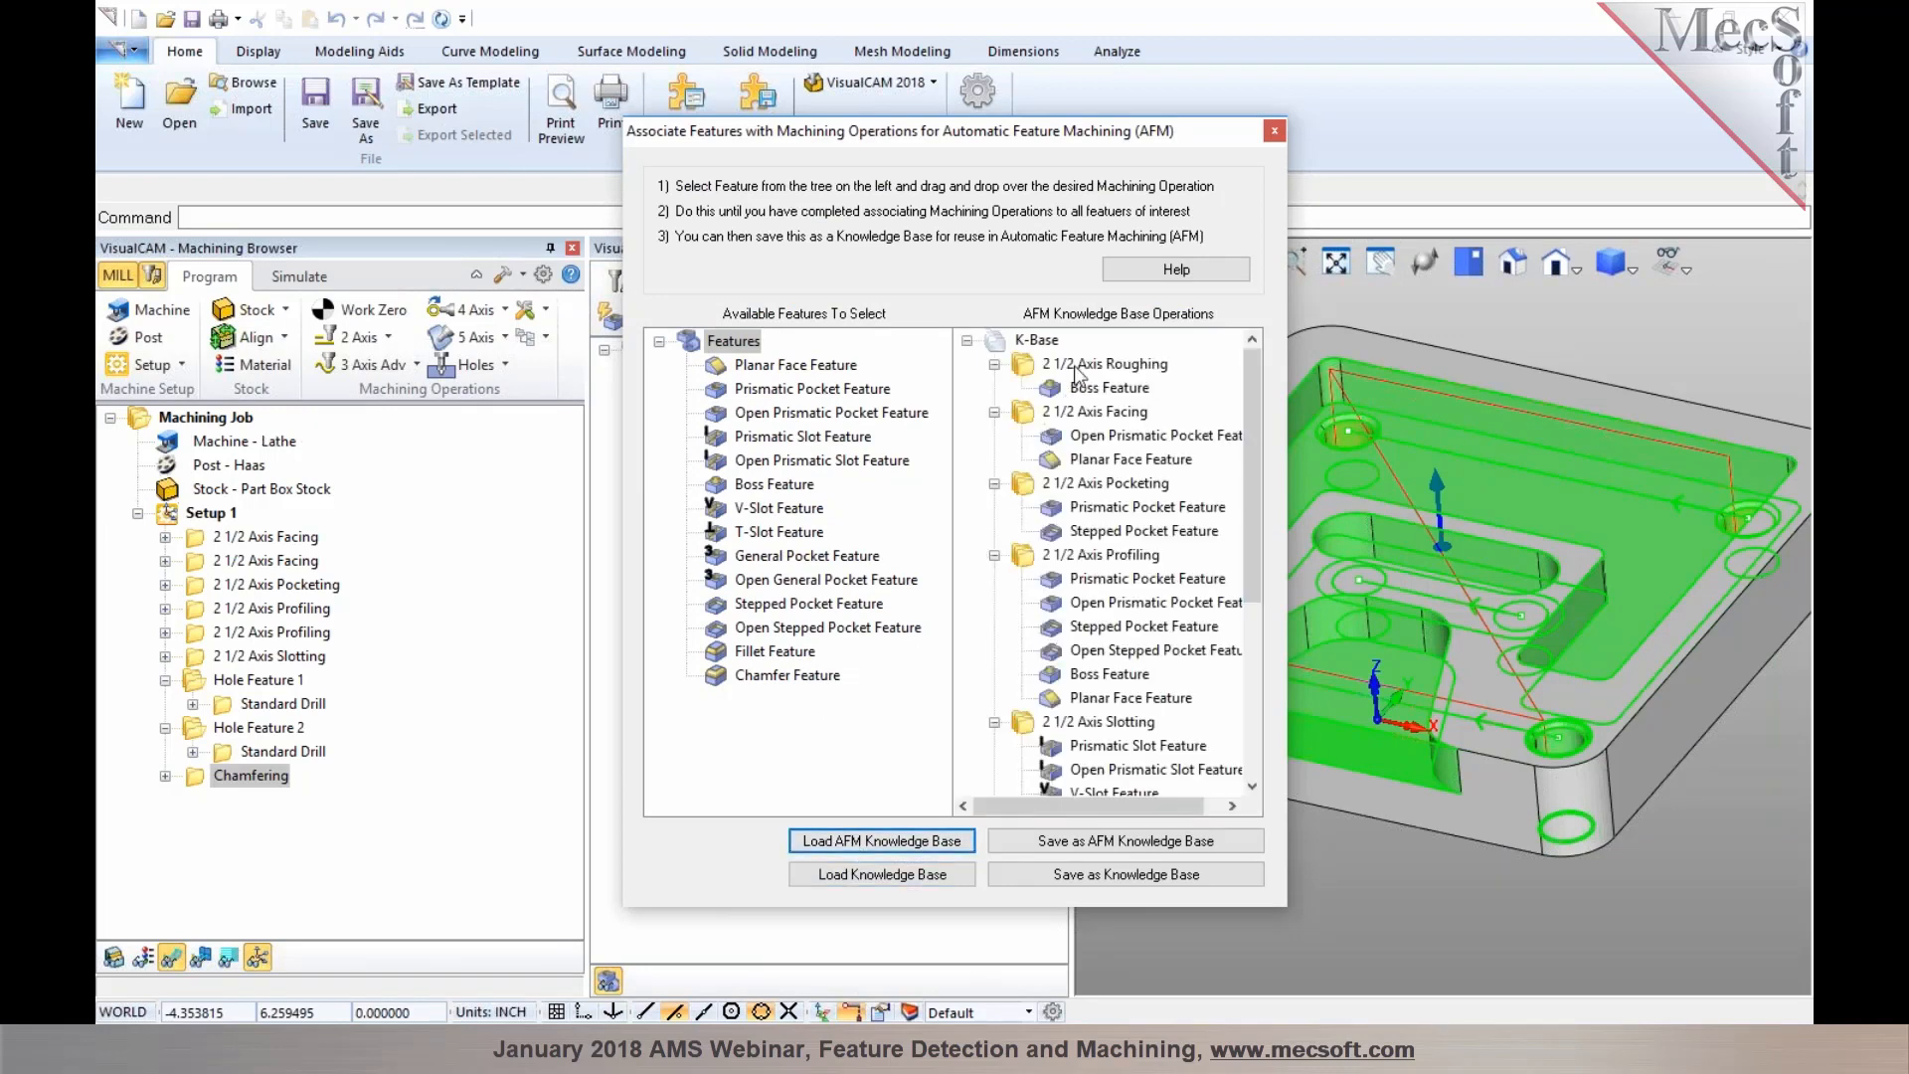
# Add Planar Face Feature to the 2 1/2 Axis Roughing operation and delete it from 2 1/2 Axis Profiling in the knowledge base
pyautogui.click(812, 374)
pyautogui.moveTo(722, 371); pyautogui.dragTo(1059, 370)
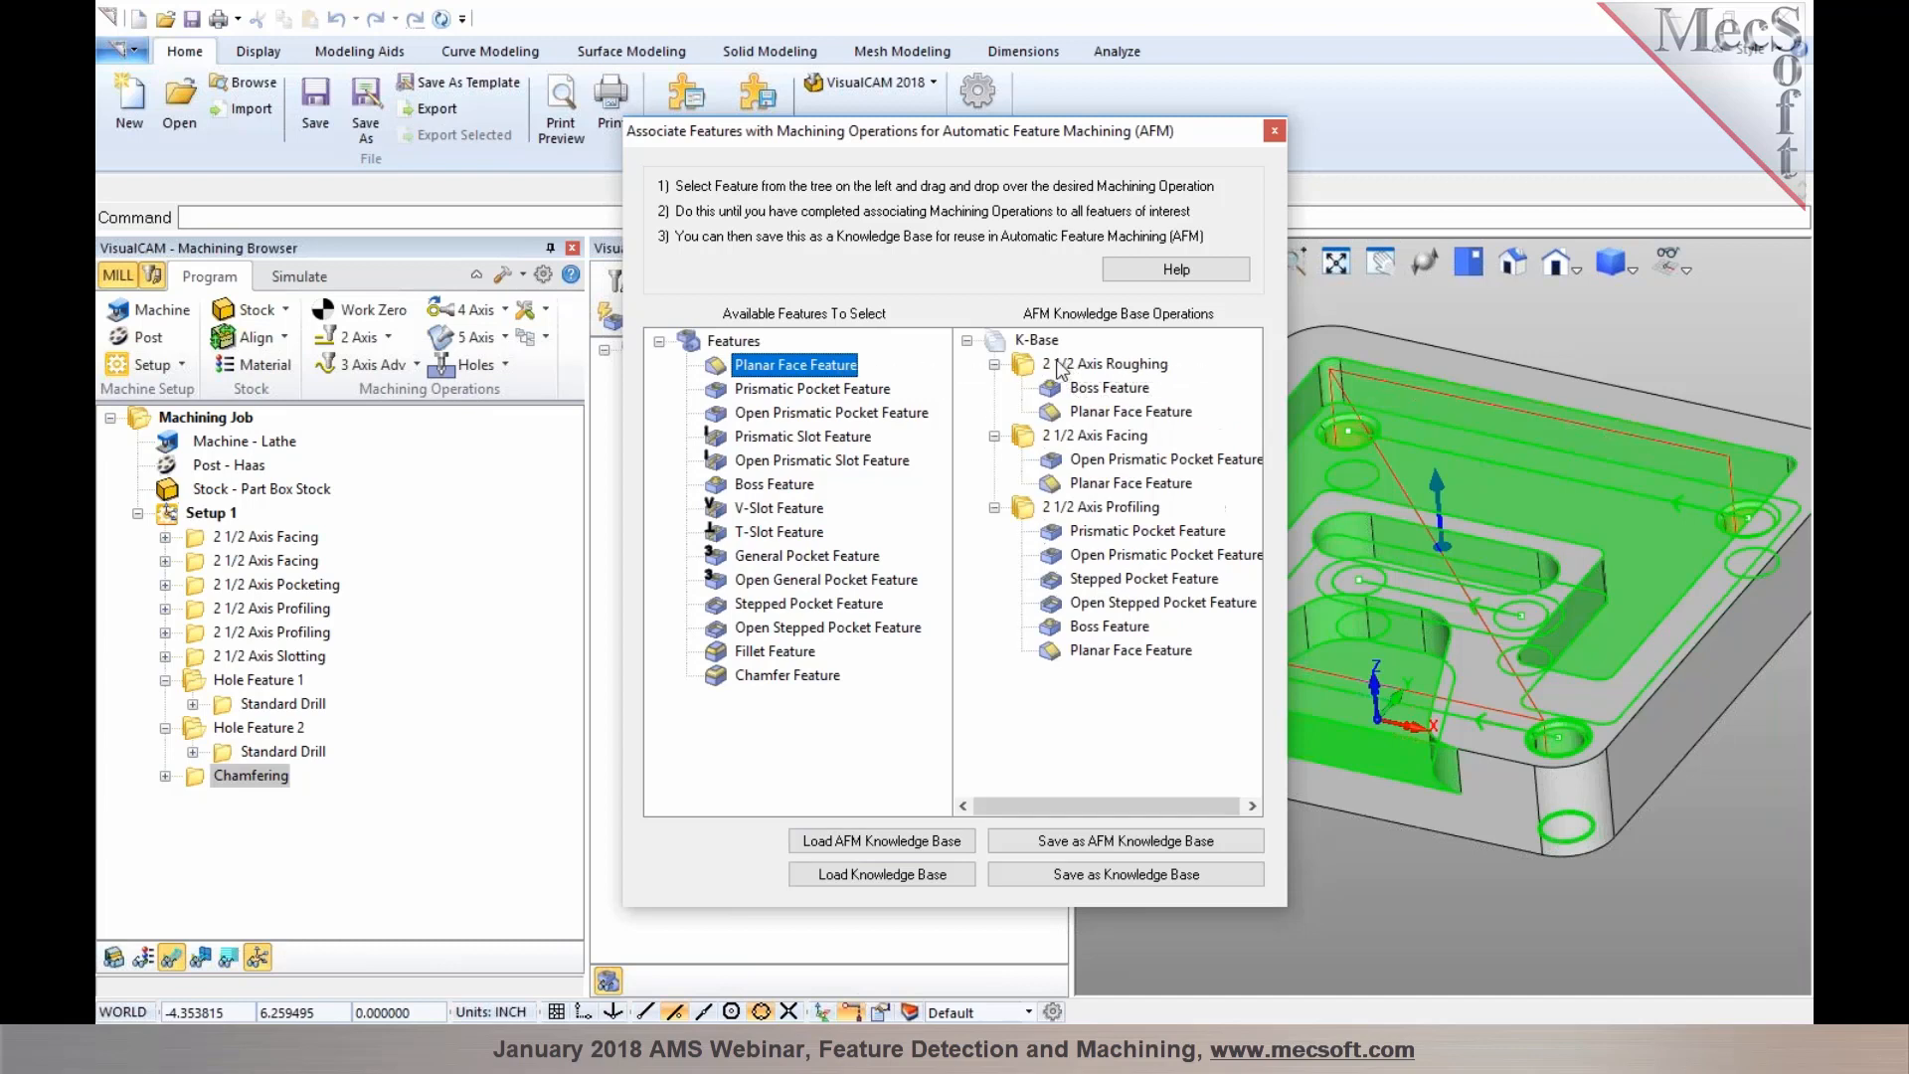
pyautogui.click(1096, 413)
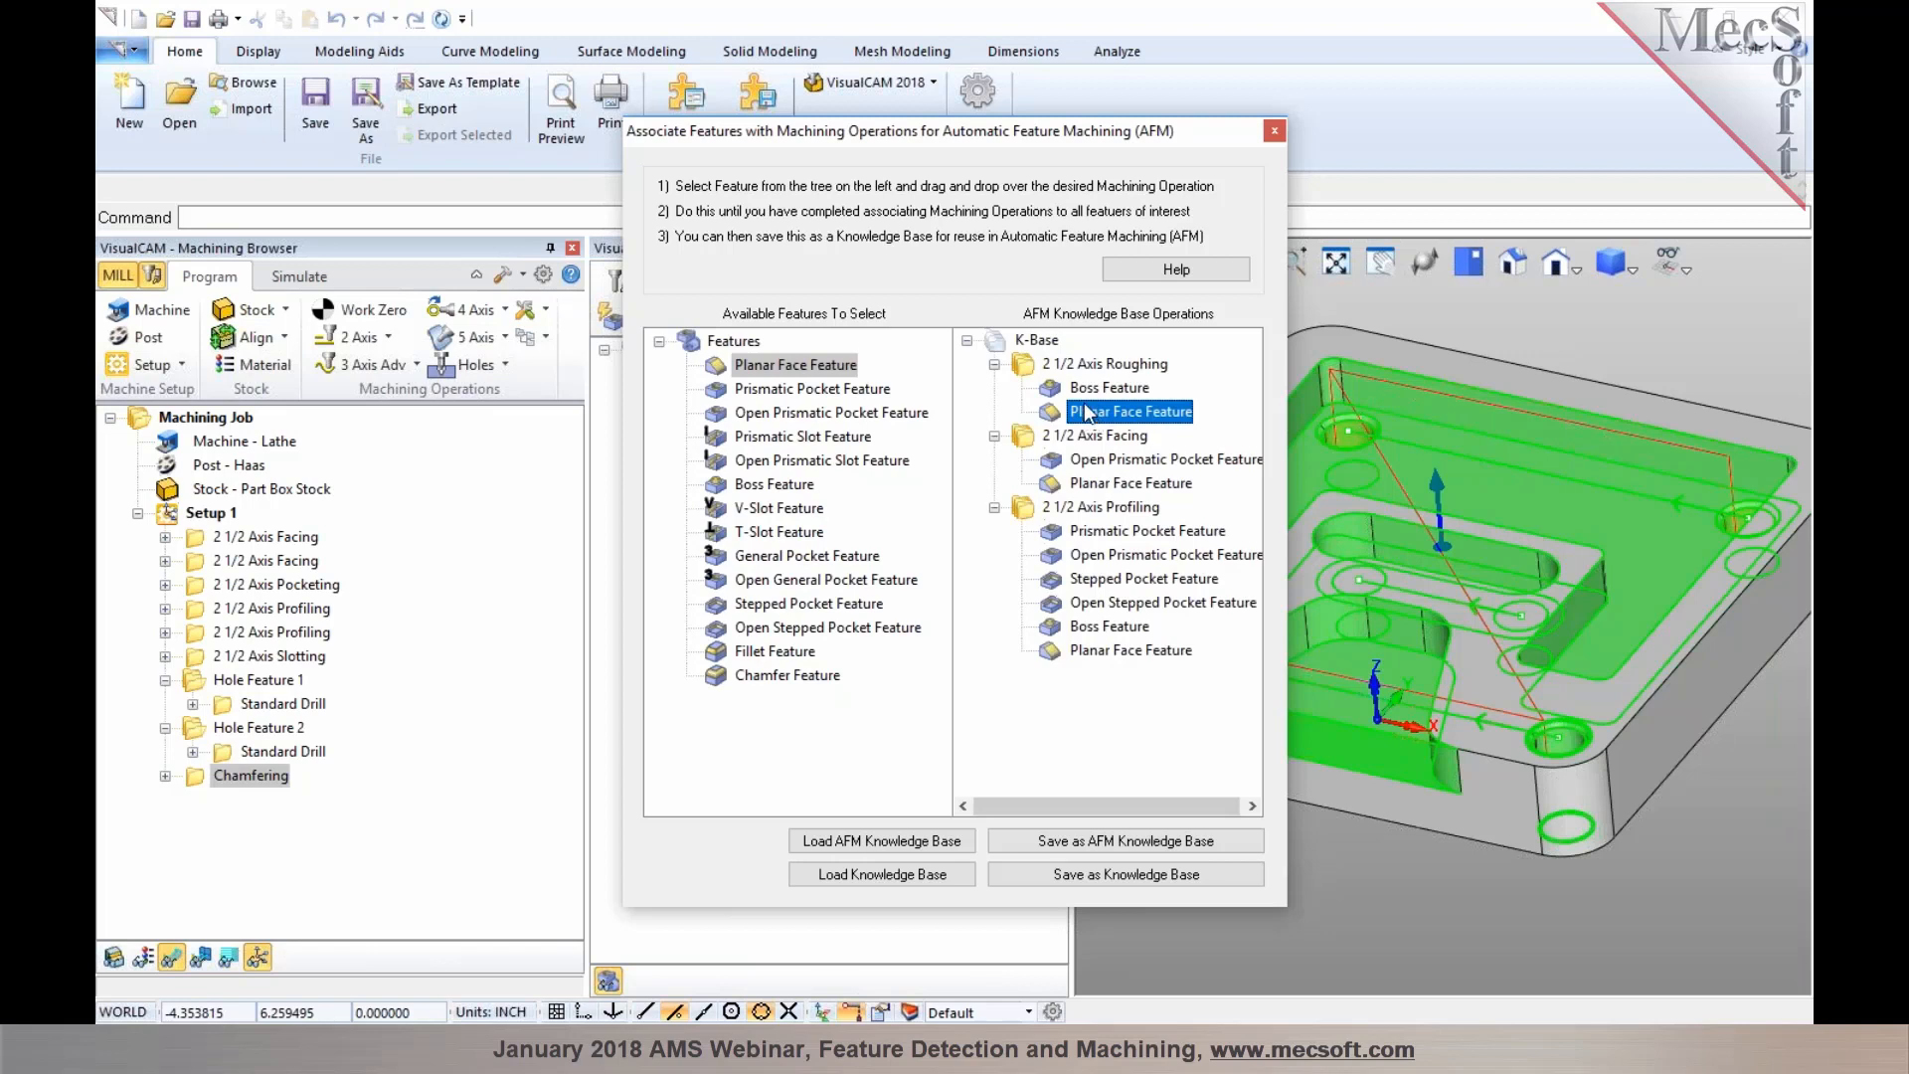
pyautogui.click(1080, 656)
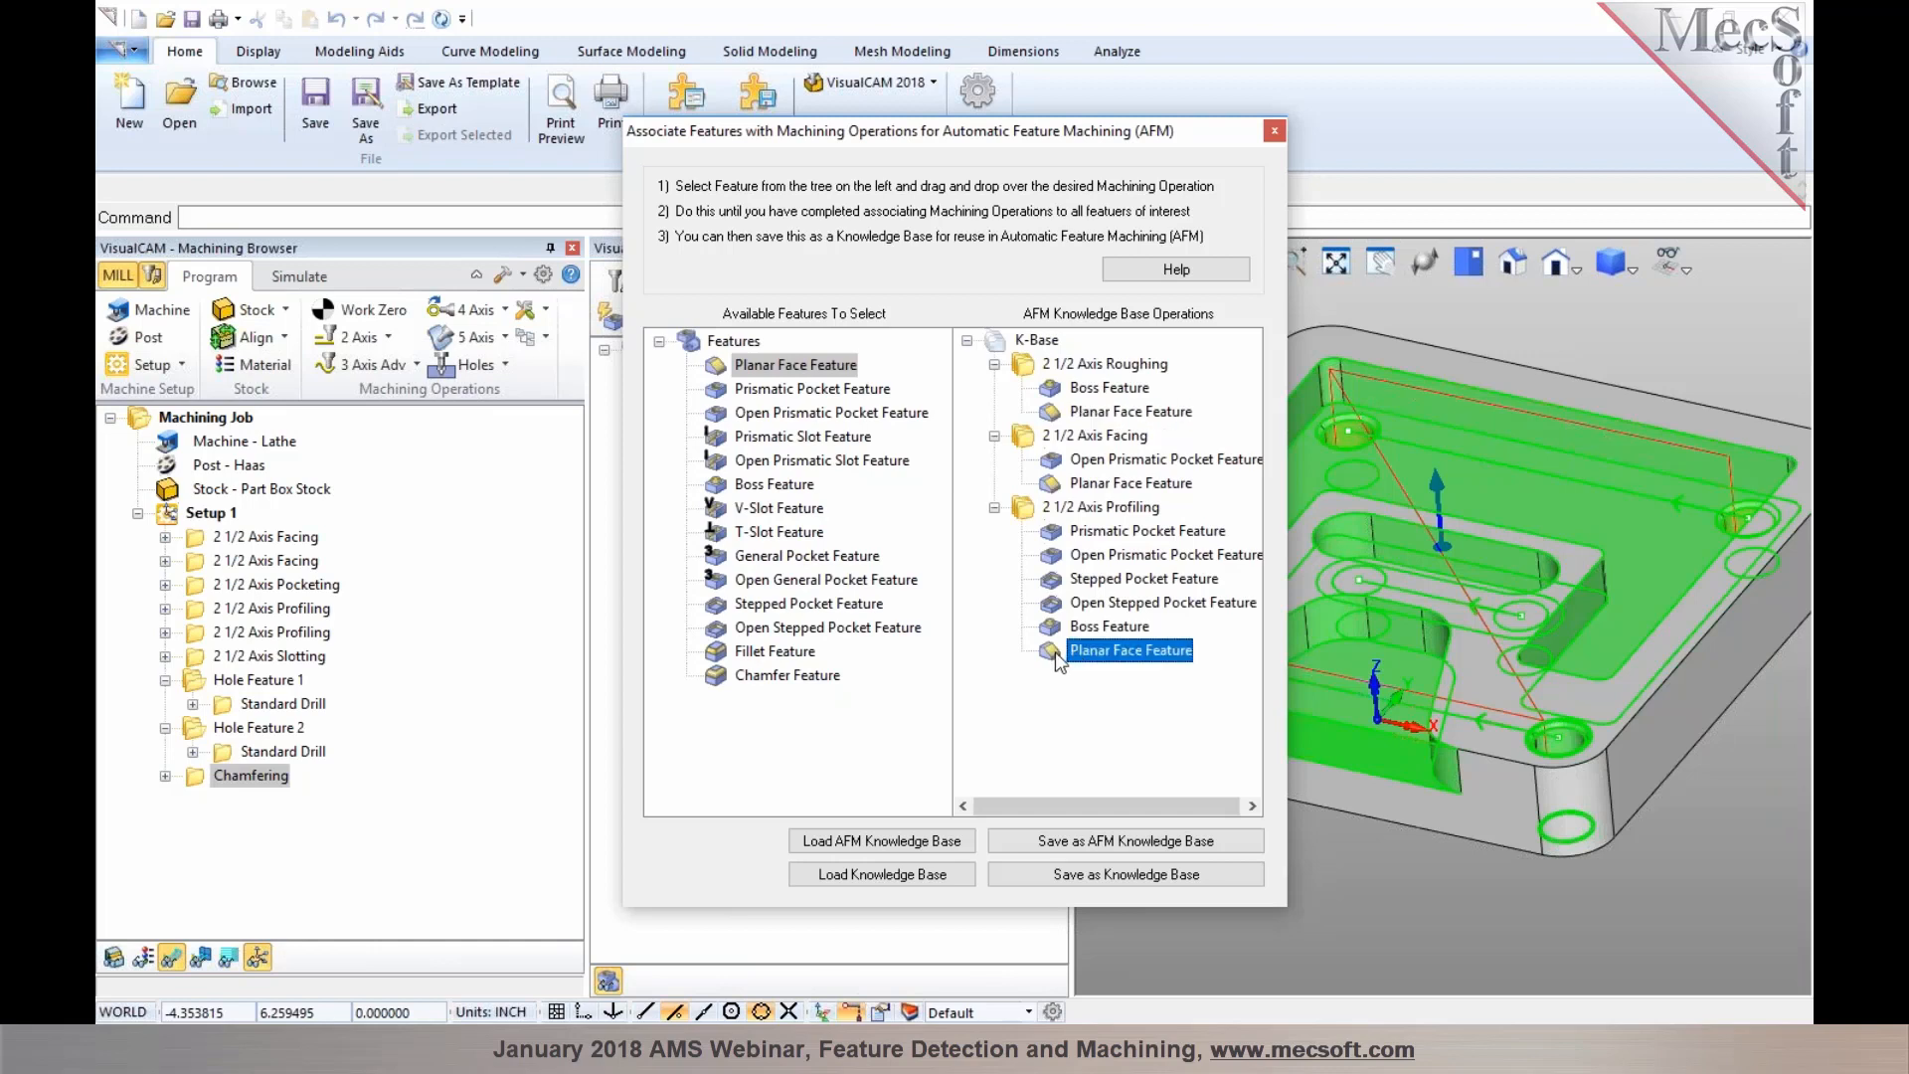
pyautogui.press('Delete')
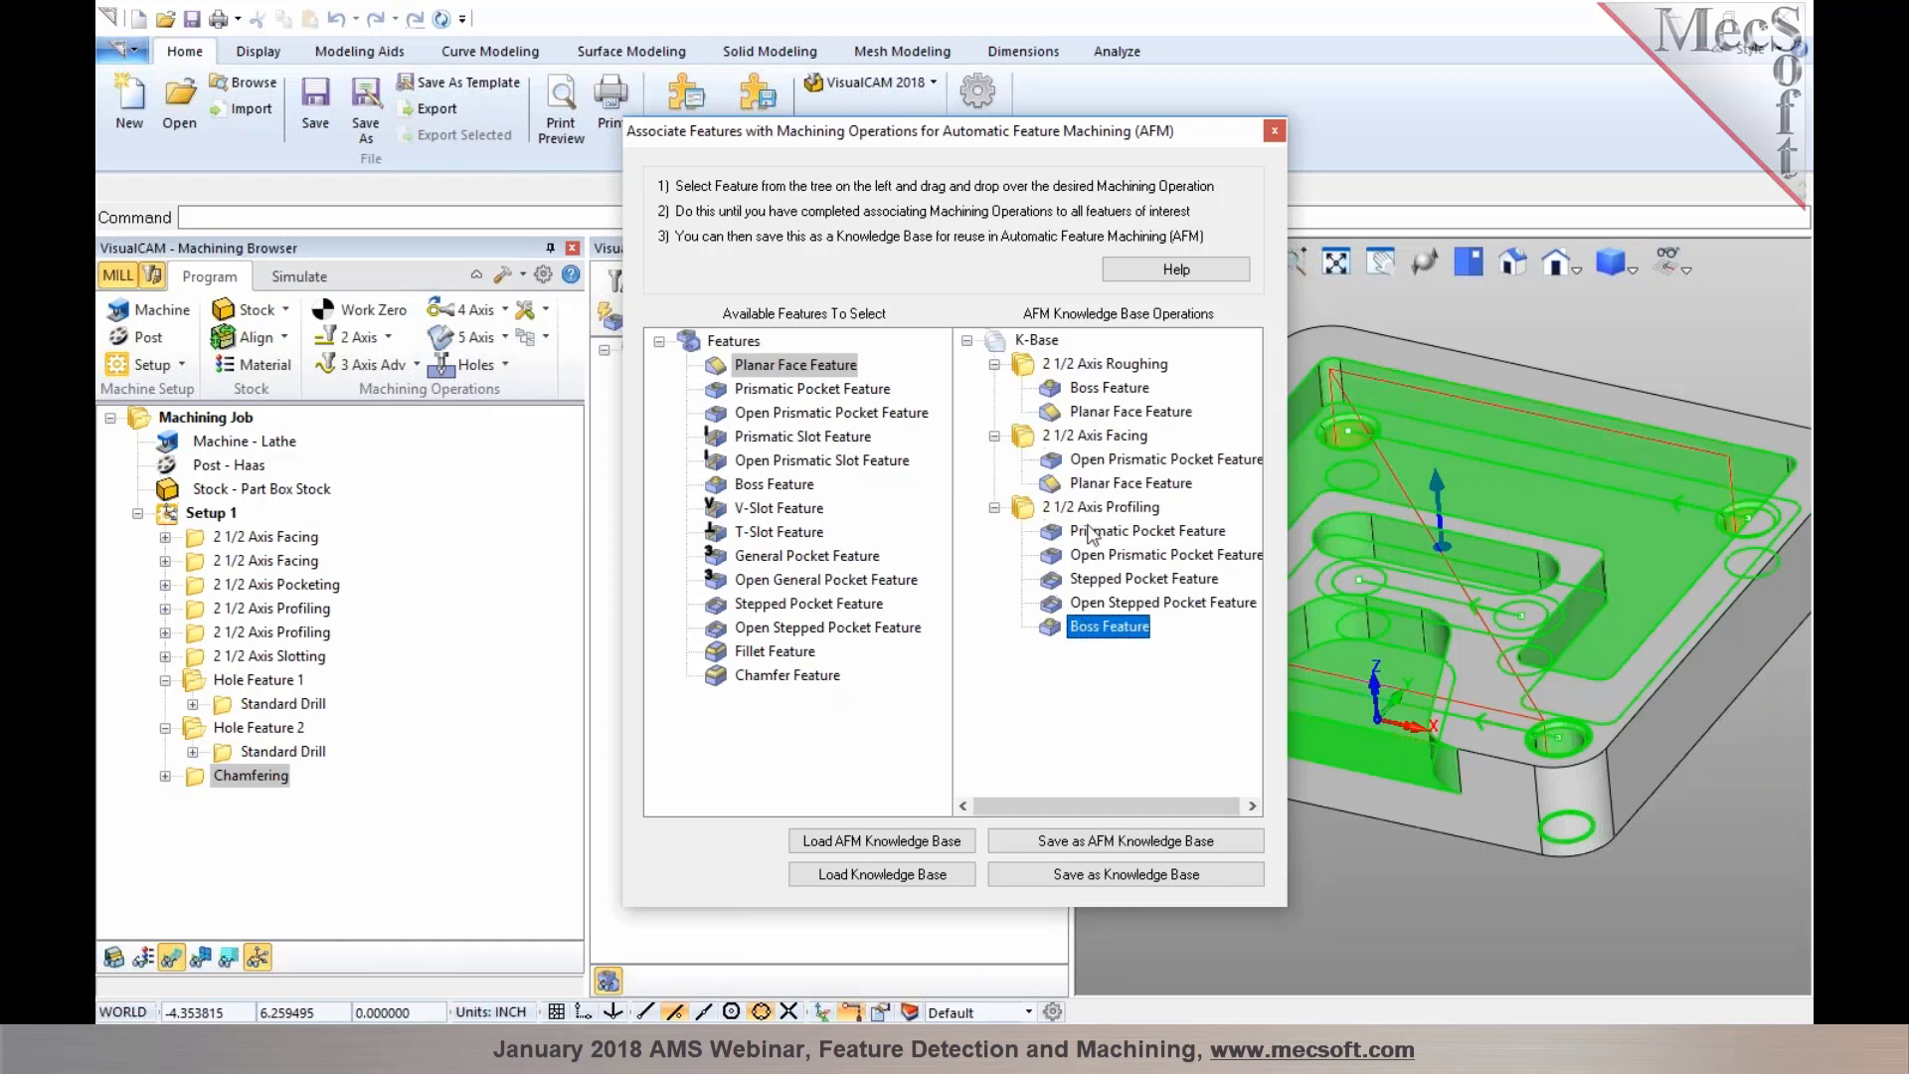